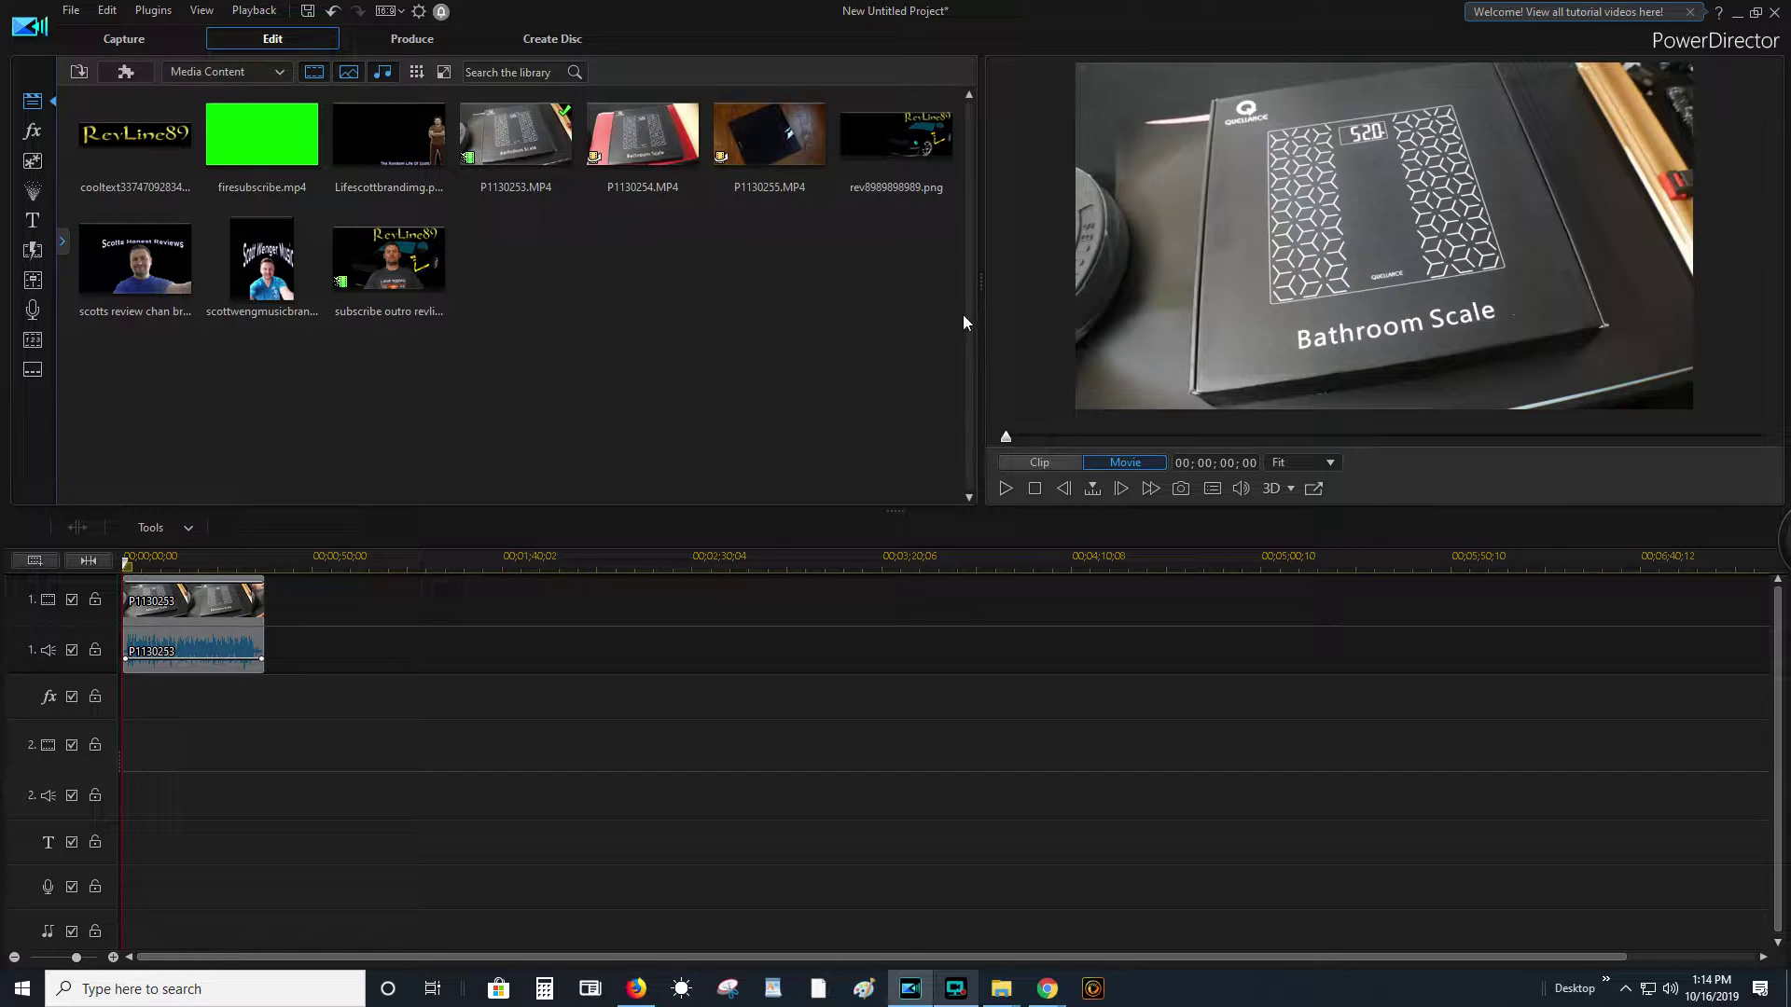
# - Open the P1130253 clip in Motion Tracker and fit the selection box tightly around the small logo near the product box's upper corner
pyautogui.click(250, 644)
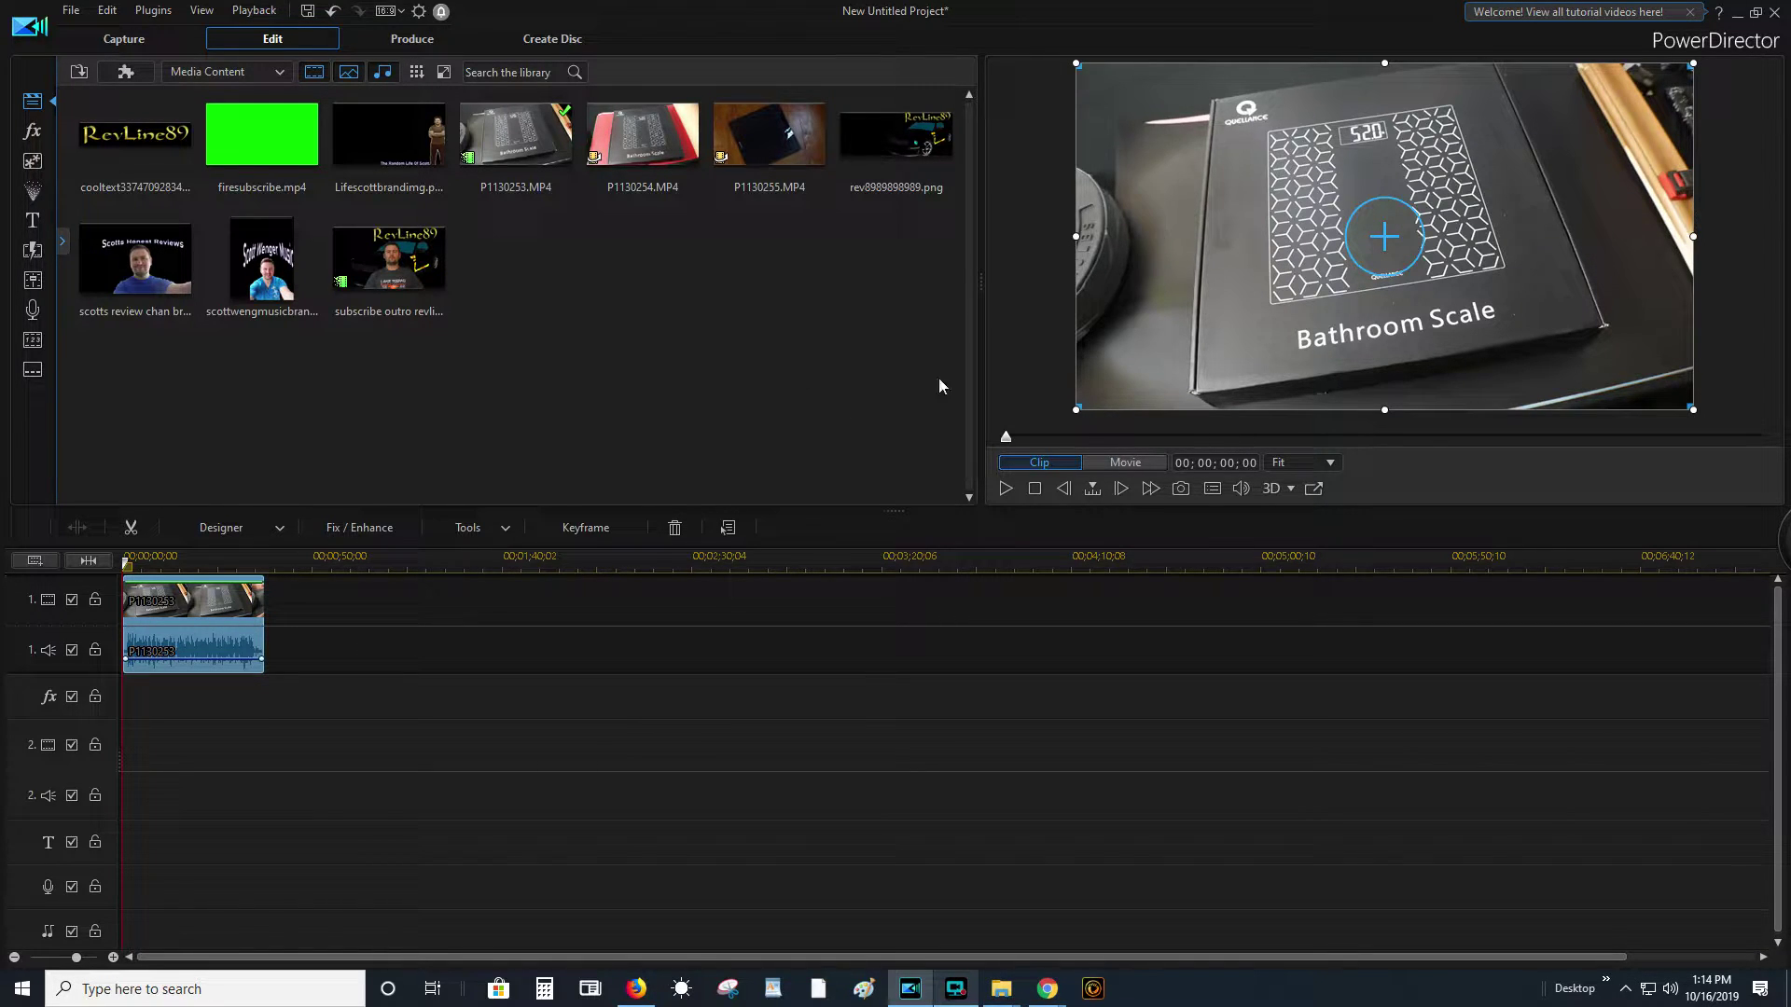
pyautogui.rightClick(187, 618)
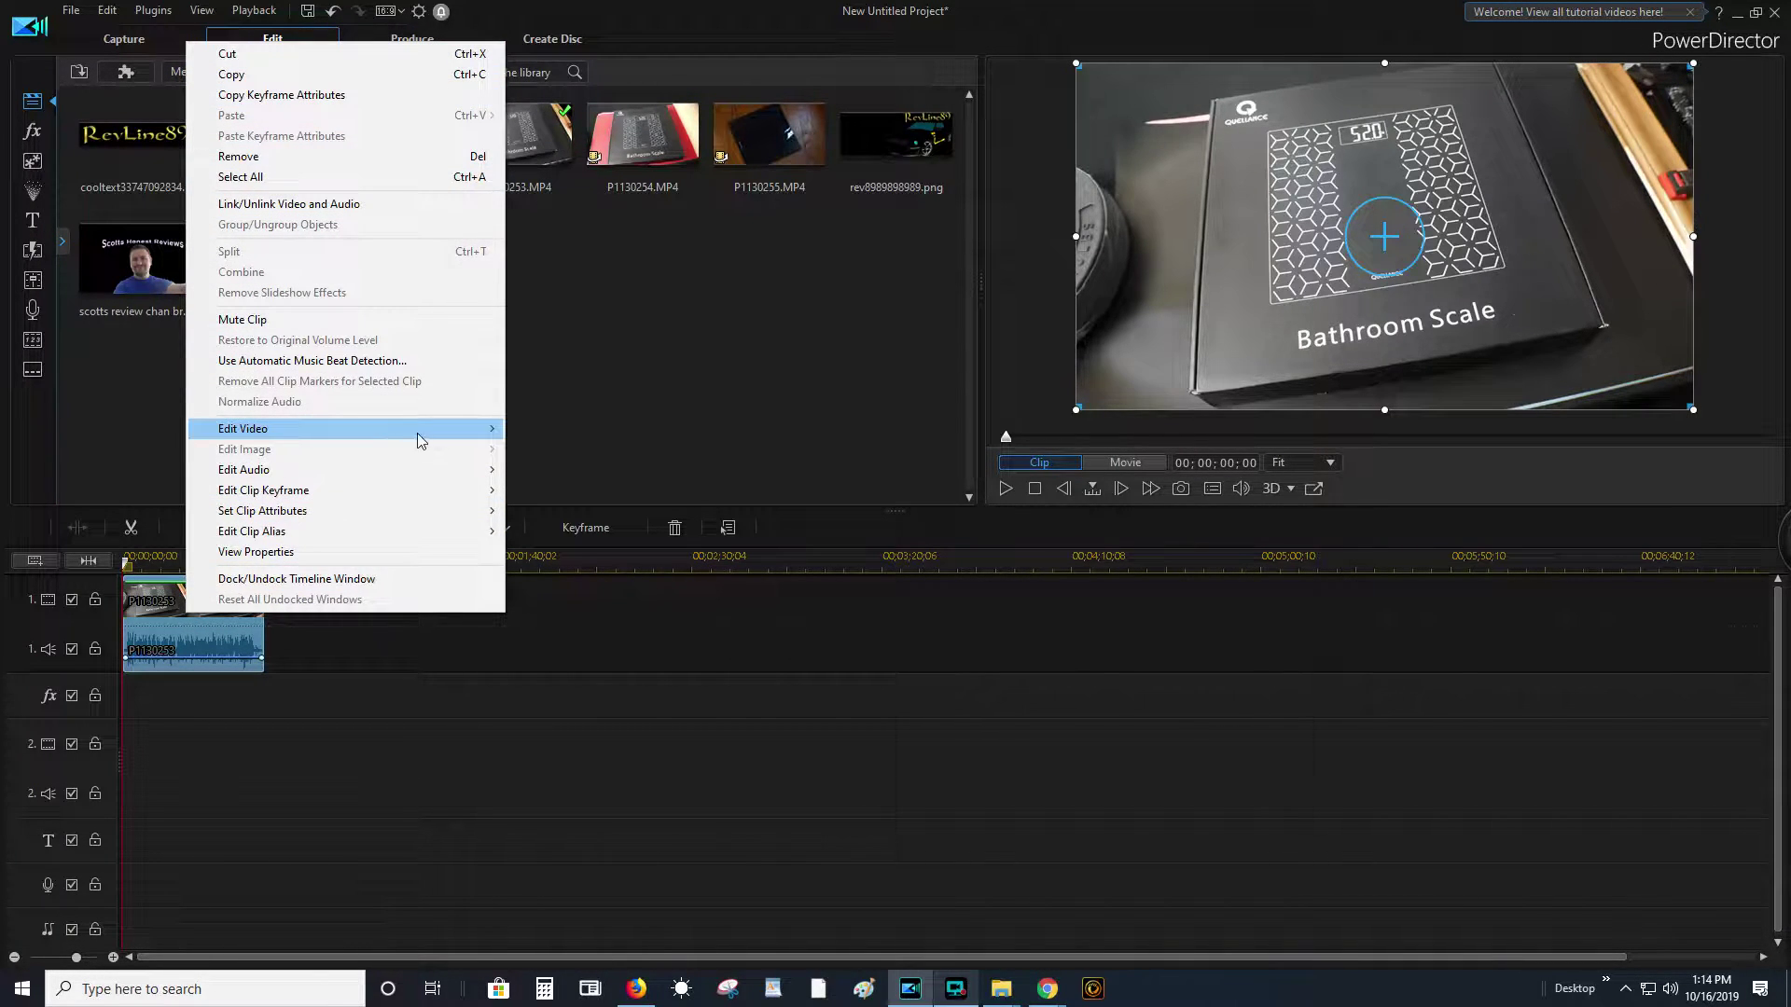
pyautogui.moveTo(447, 432)
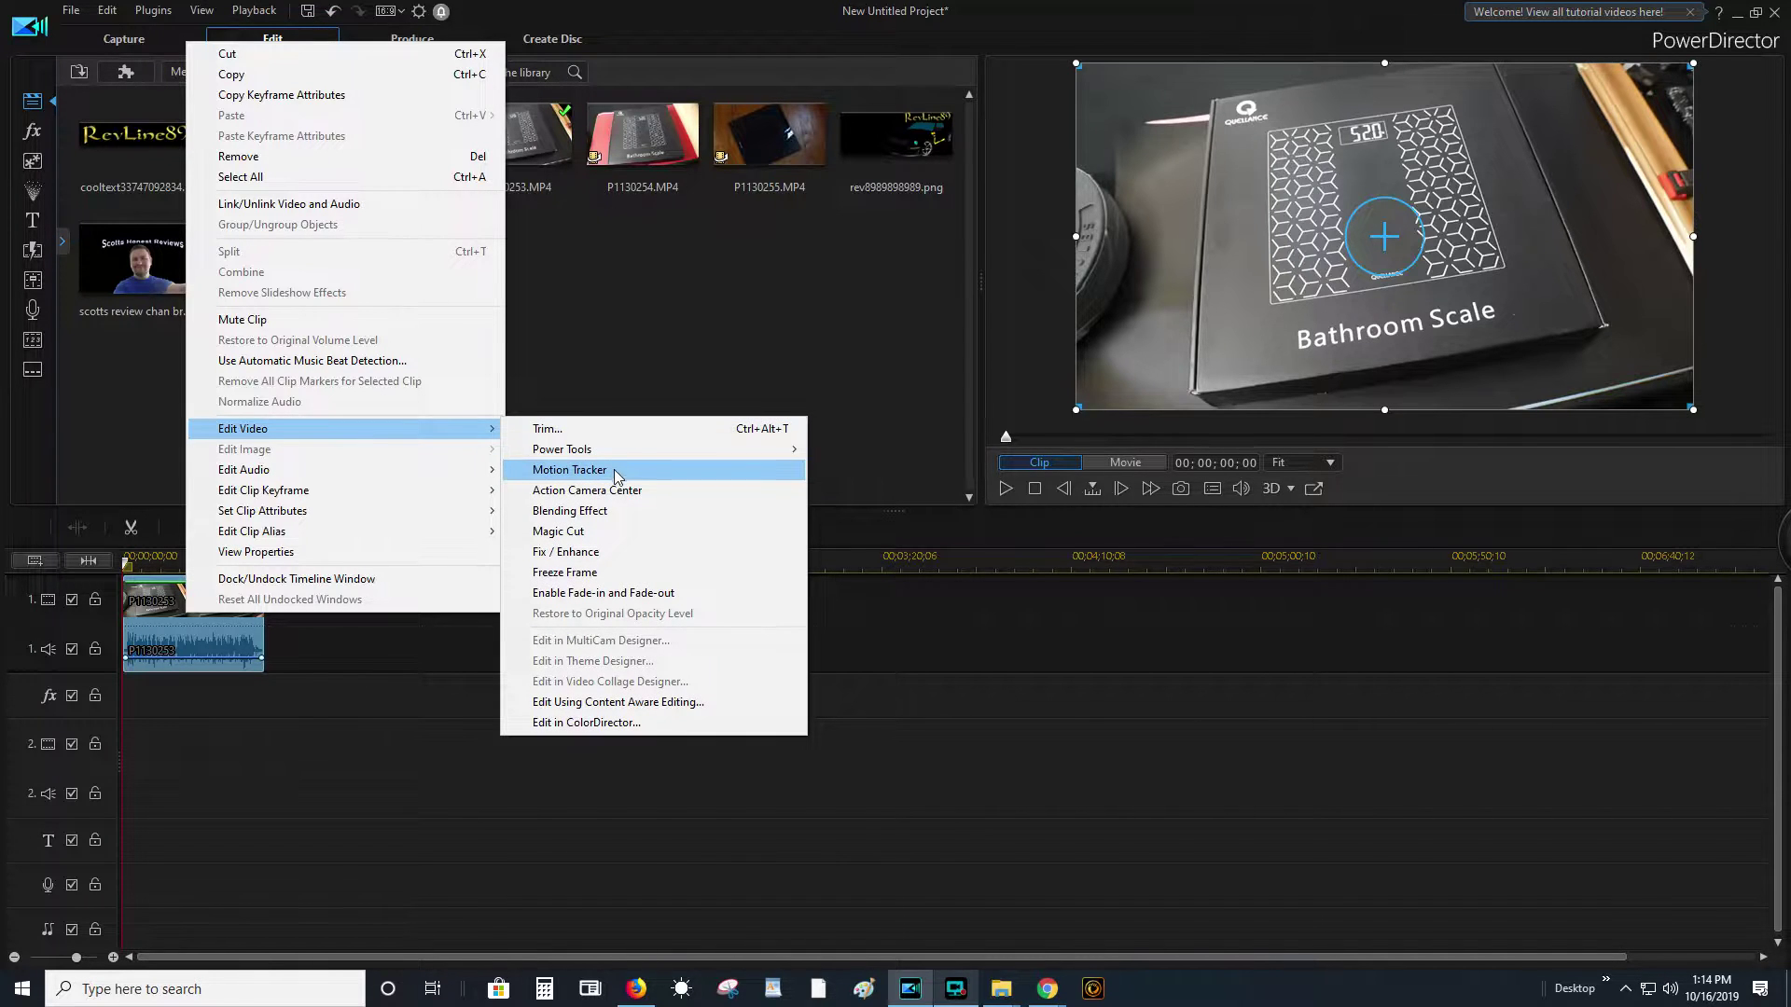
pyautogui.moveTo(745, 454)
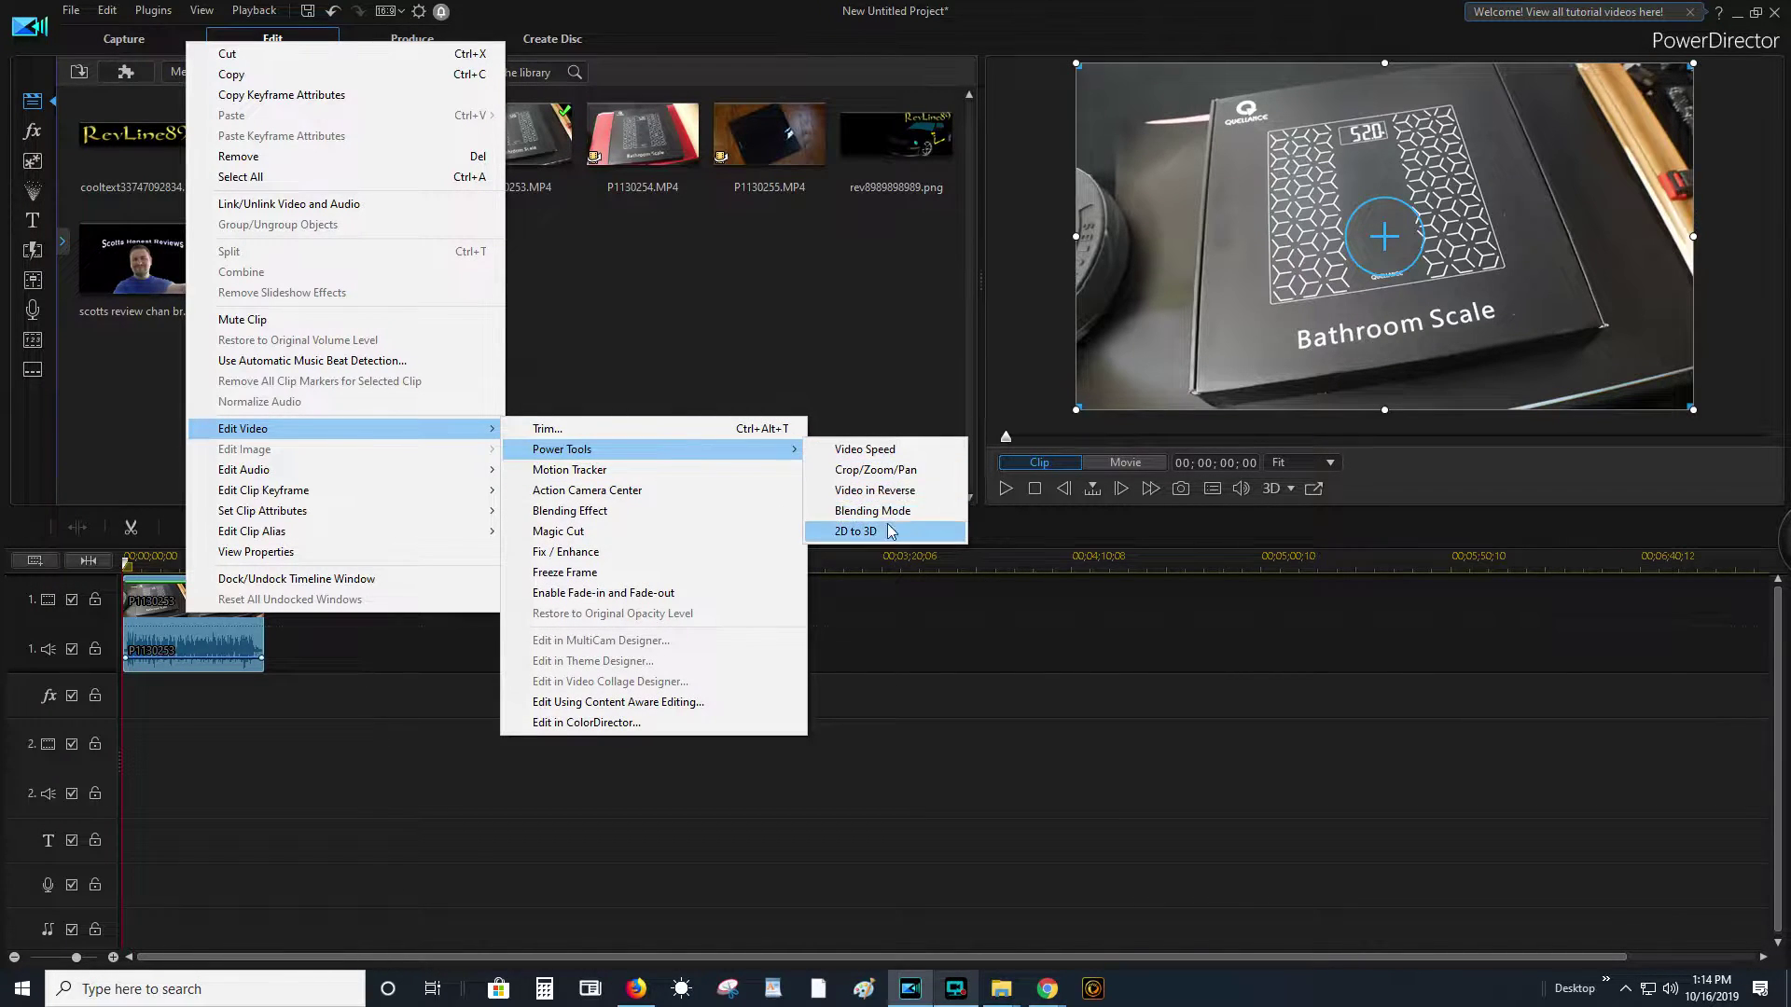
pyautogui.click(603, 471)
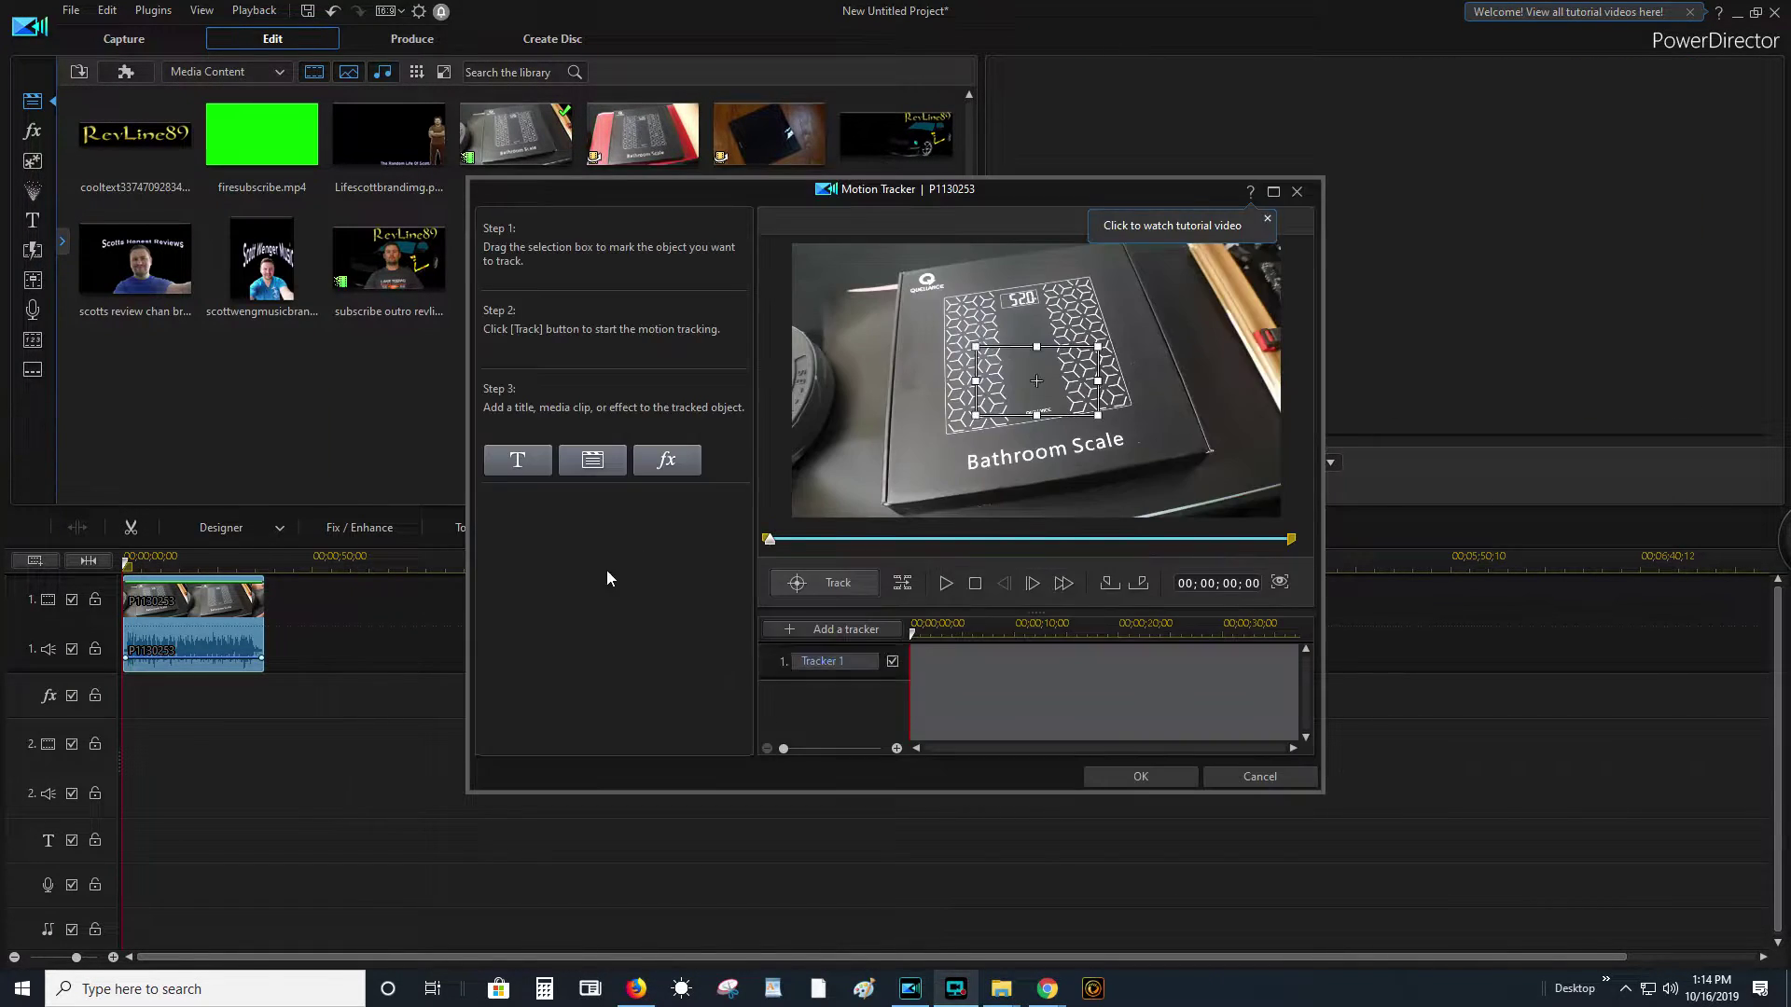
pyautogui.moveTo(1033, 384); pyautogui.dragTo(943, 287)
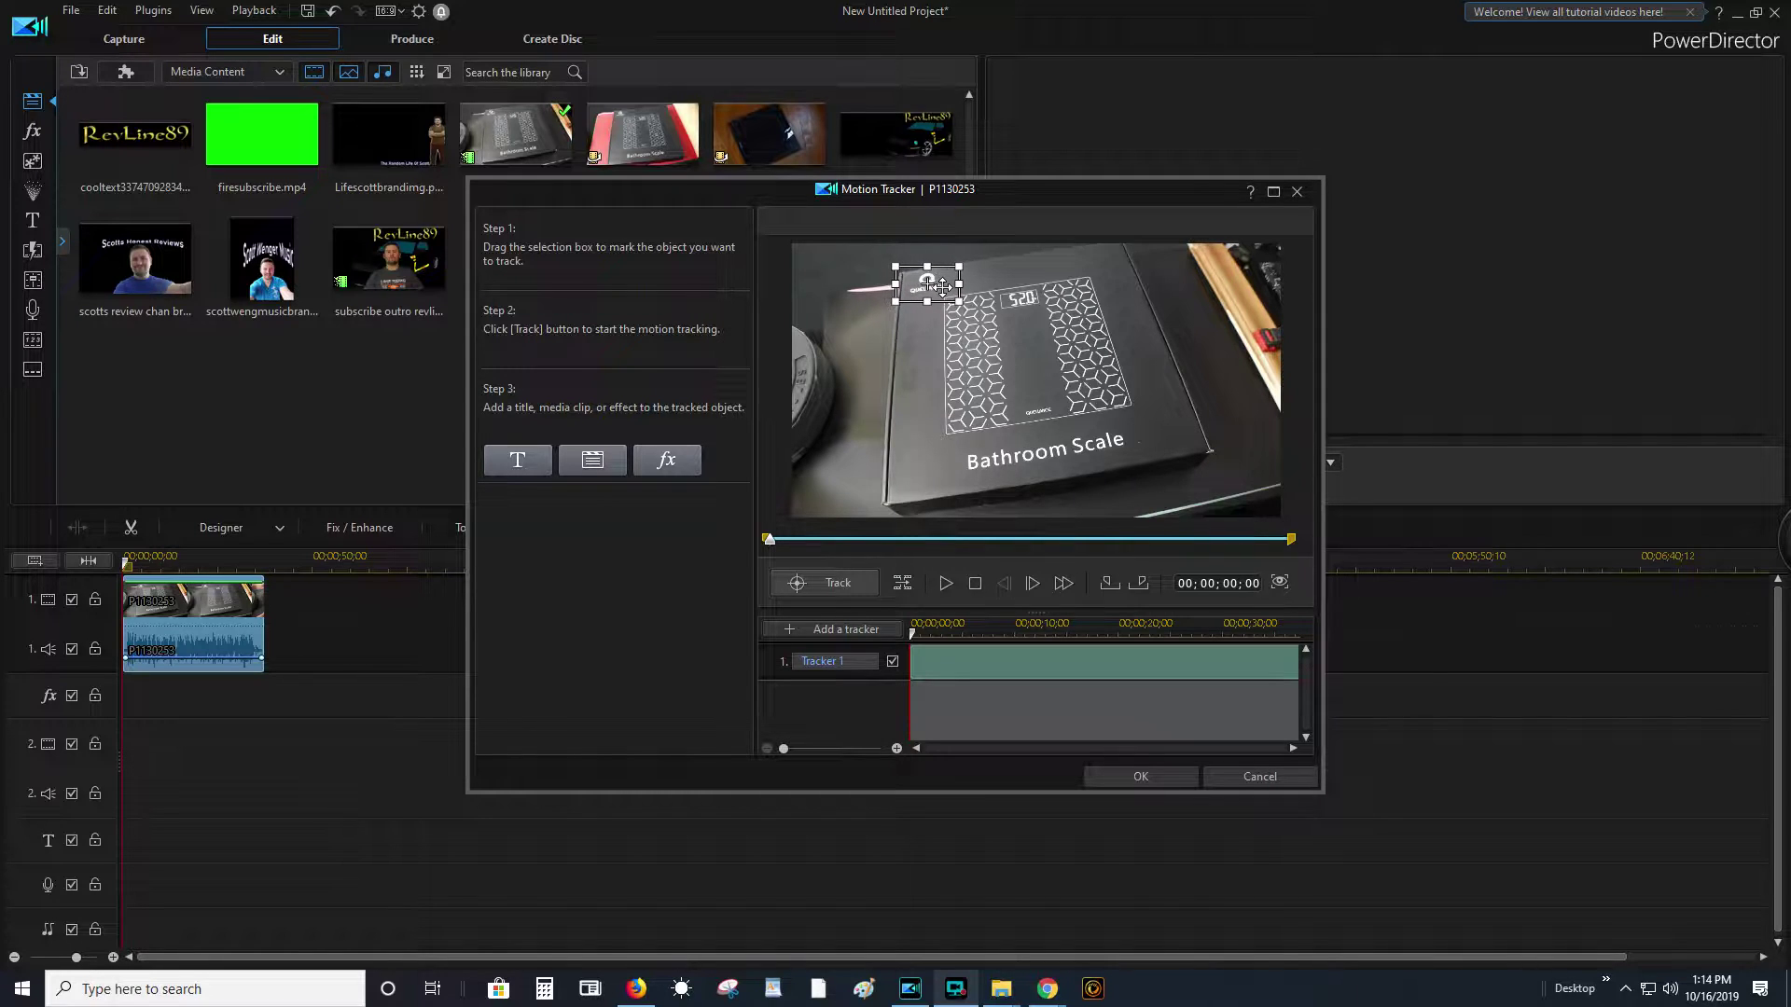
# - Add an effect to the tracked logo and set it to Blur
pyautogui.click(666, 463)
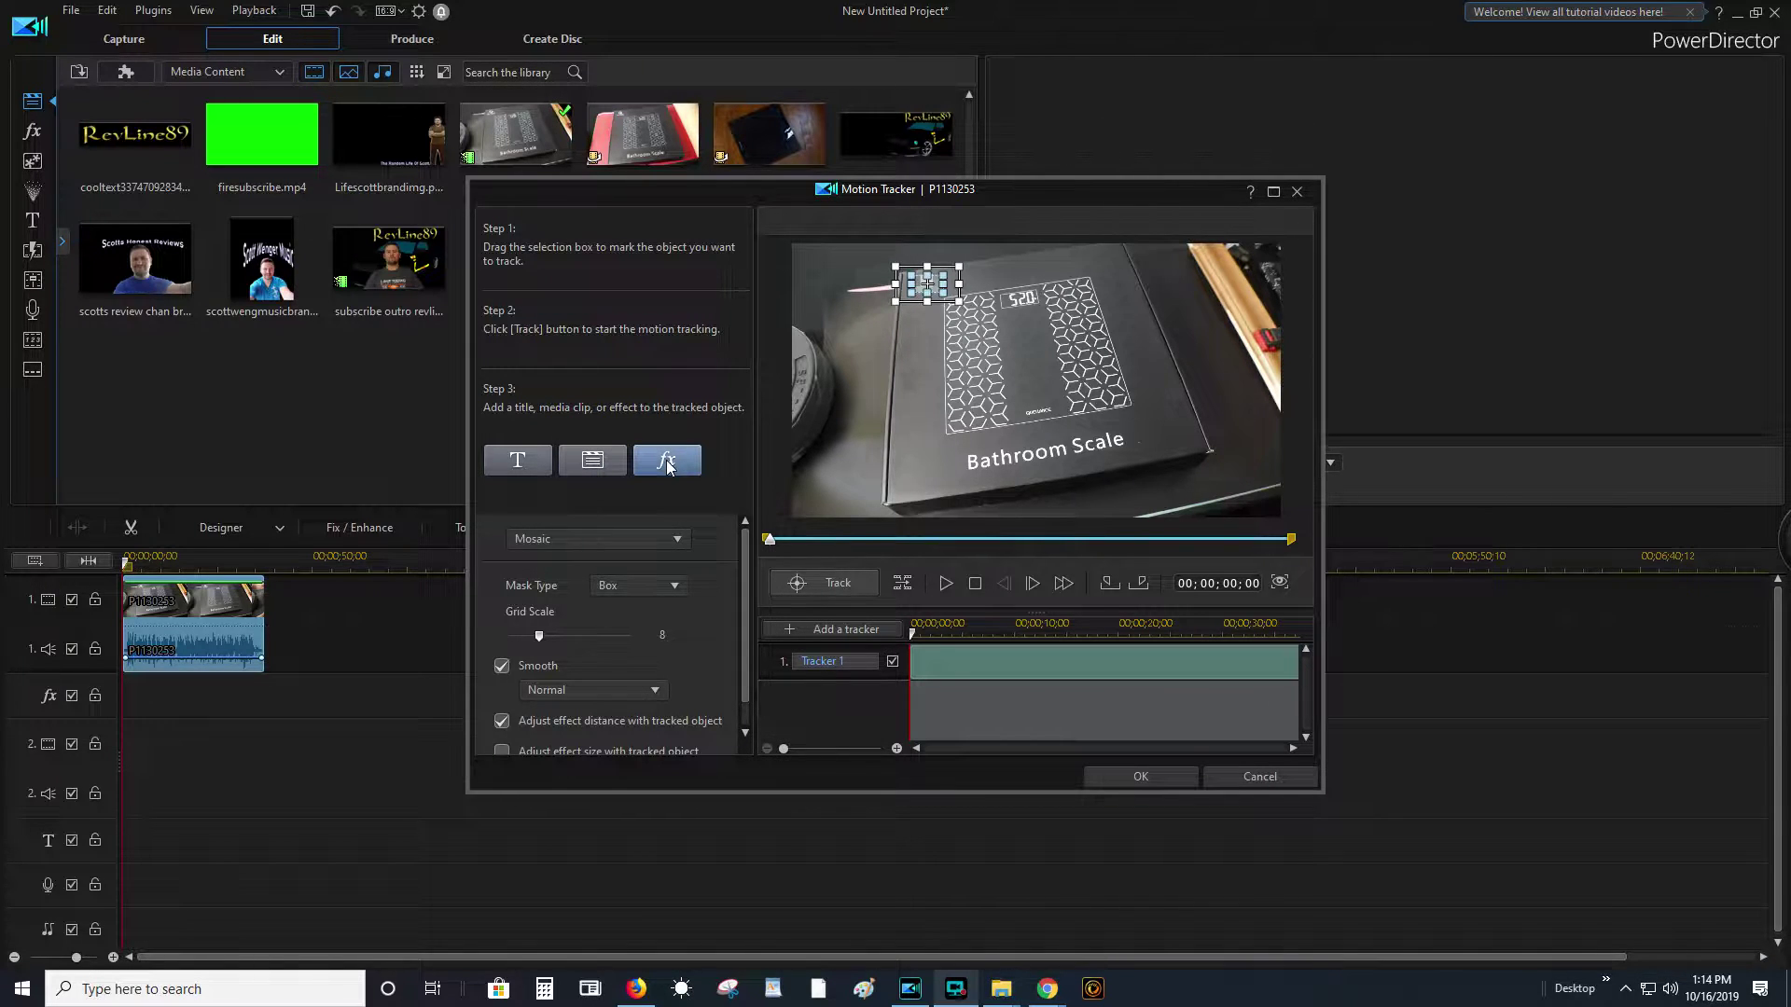
pyautogui.click(565, 540)
pyautogui.click(567, 595)
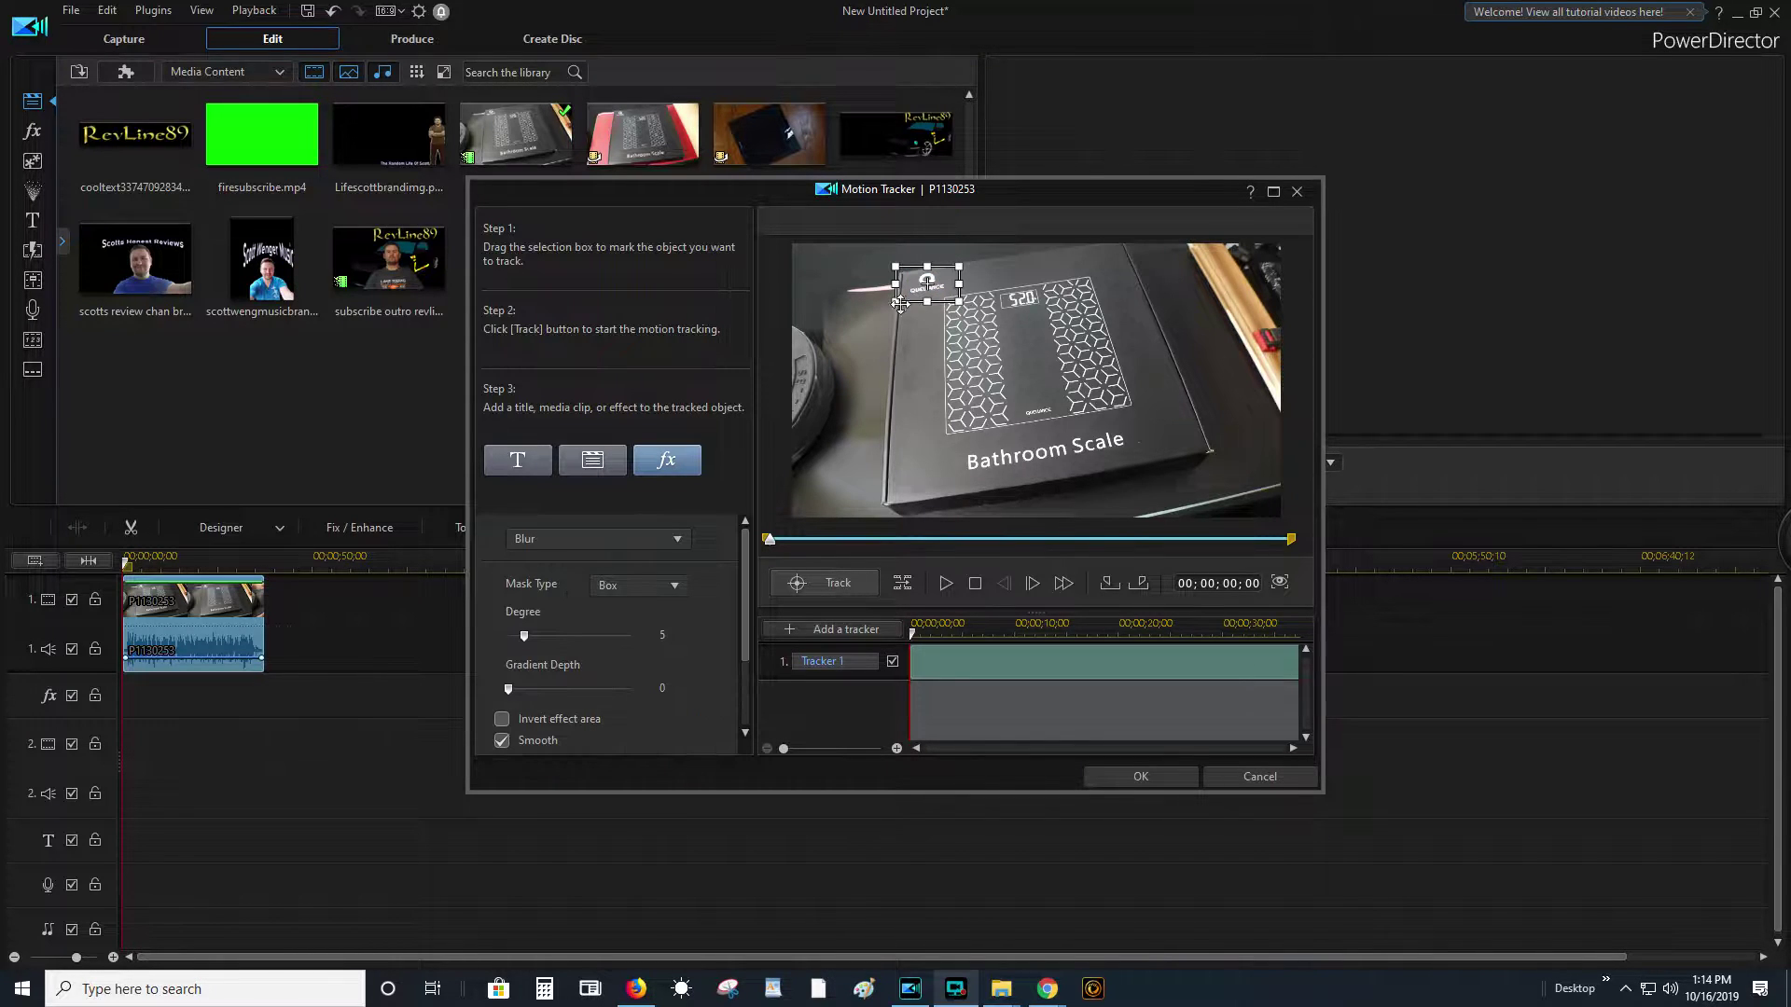
pyautogui.click(589, 541)
pyautogui.click(555, 598)
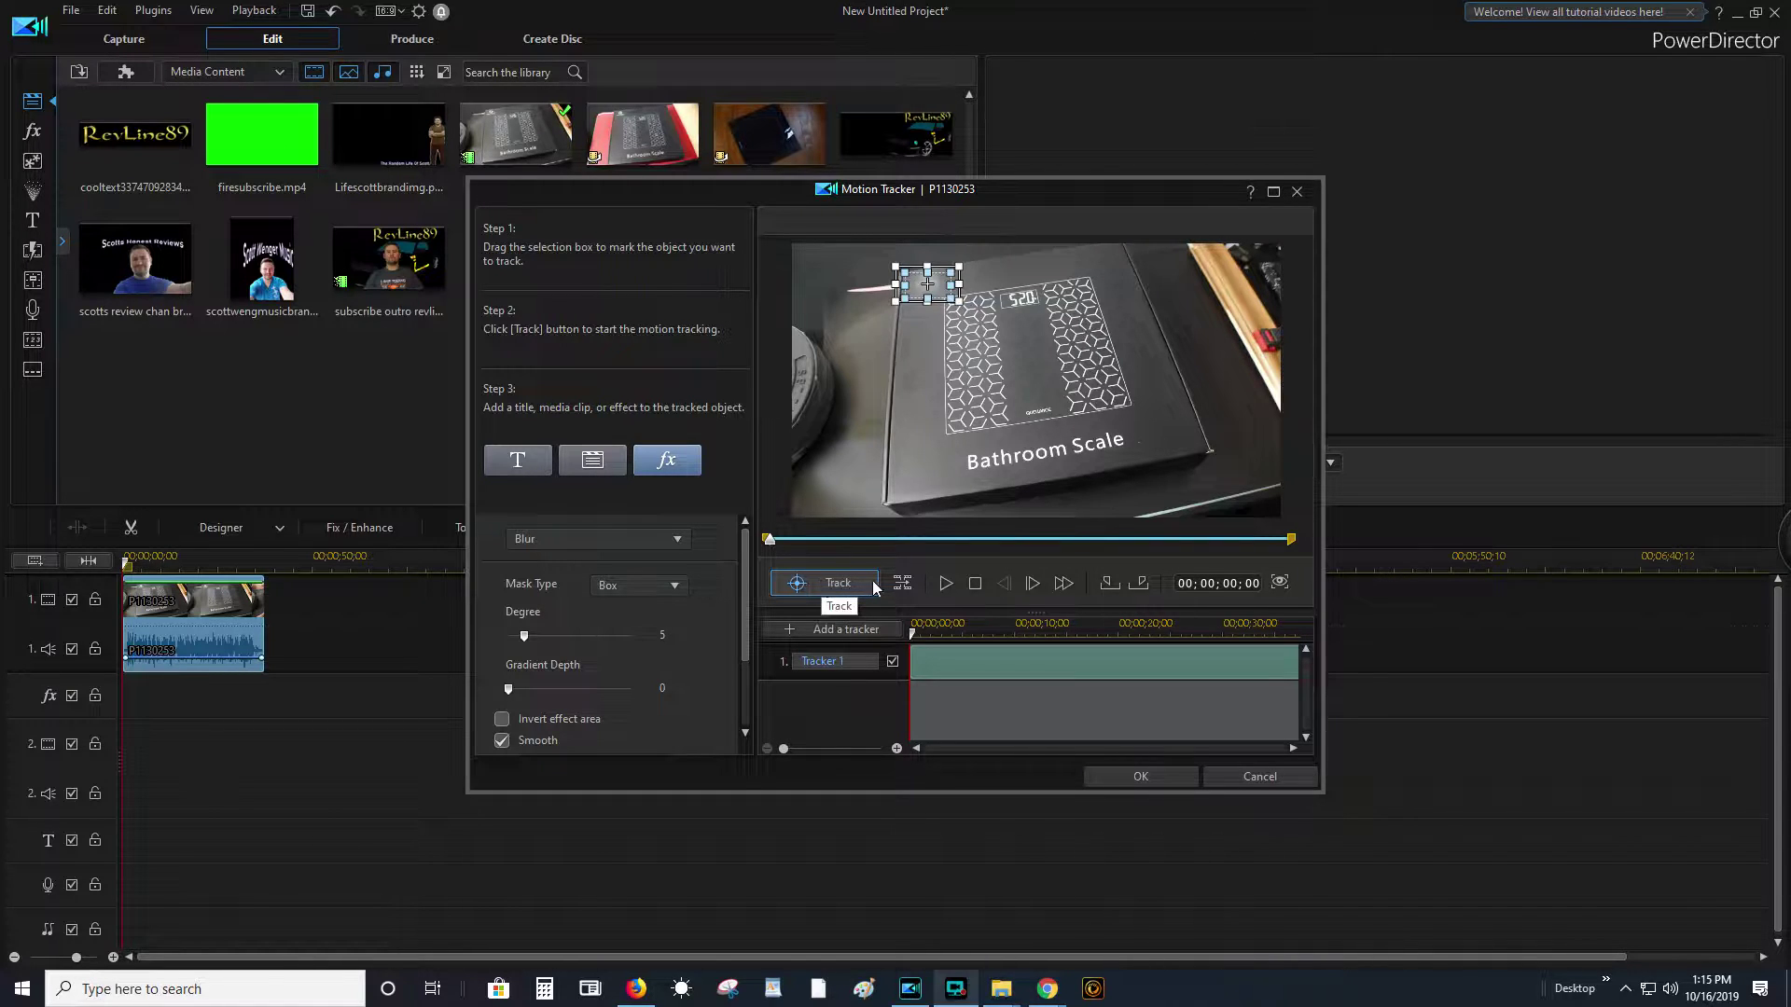
# - Track the logo's motion through about the first 12 seconds, stop the tracking, and apply it to the clip
pyautogui.click(831, 586)
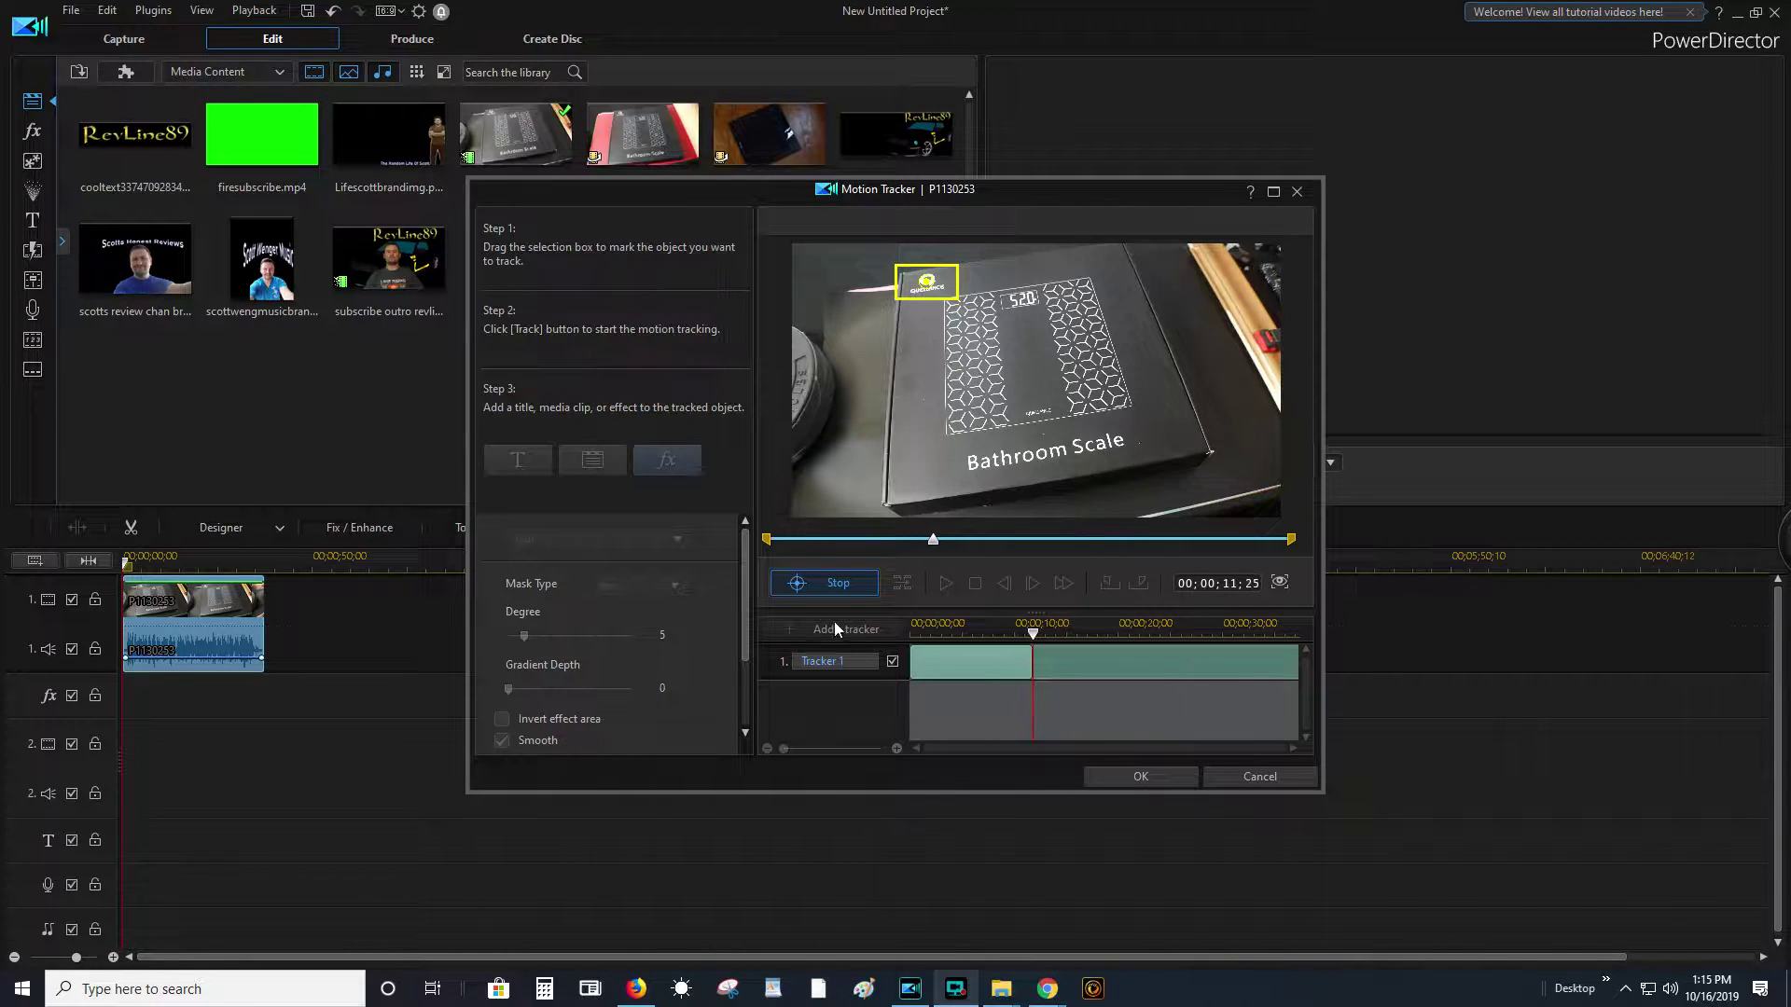
pyautogui.click(808, 577)
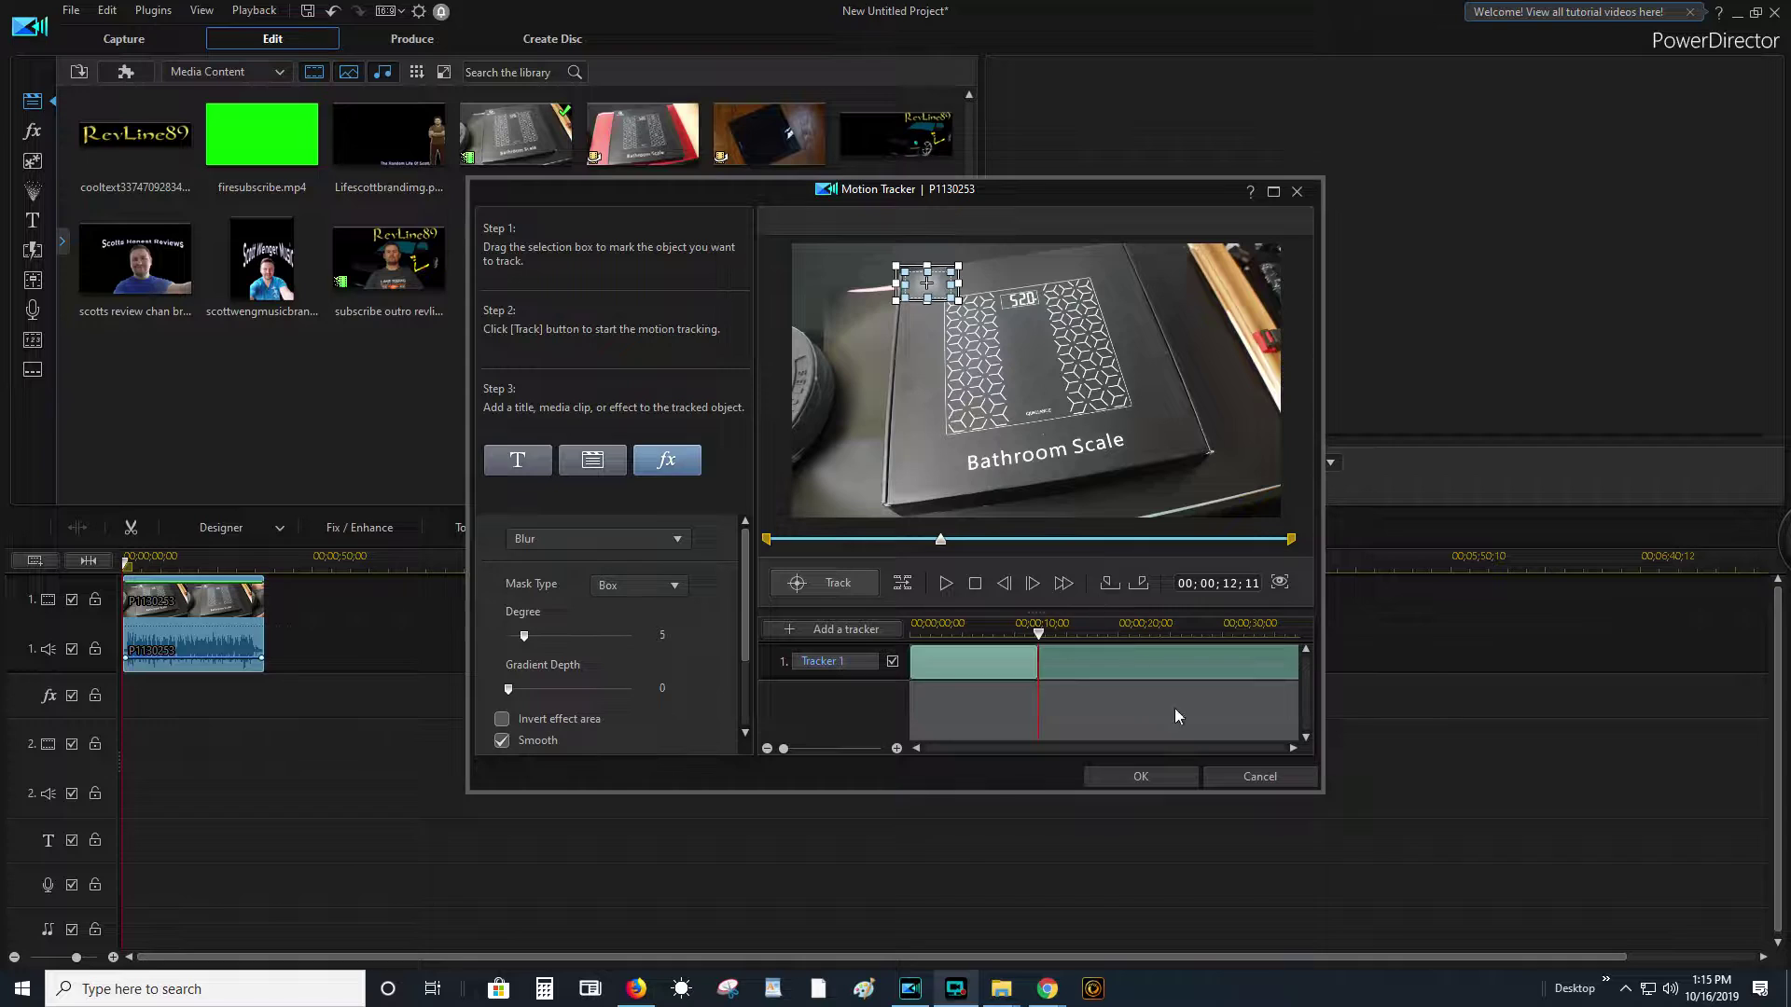
pyautogui.click(1162, 777)
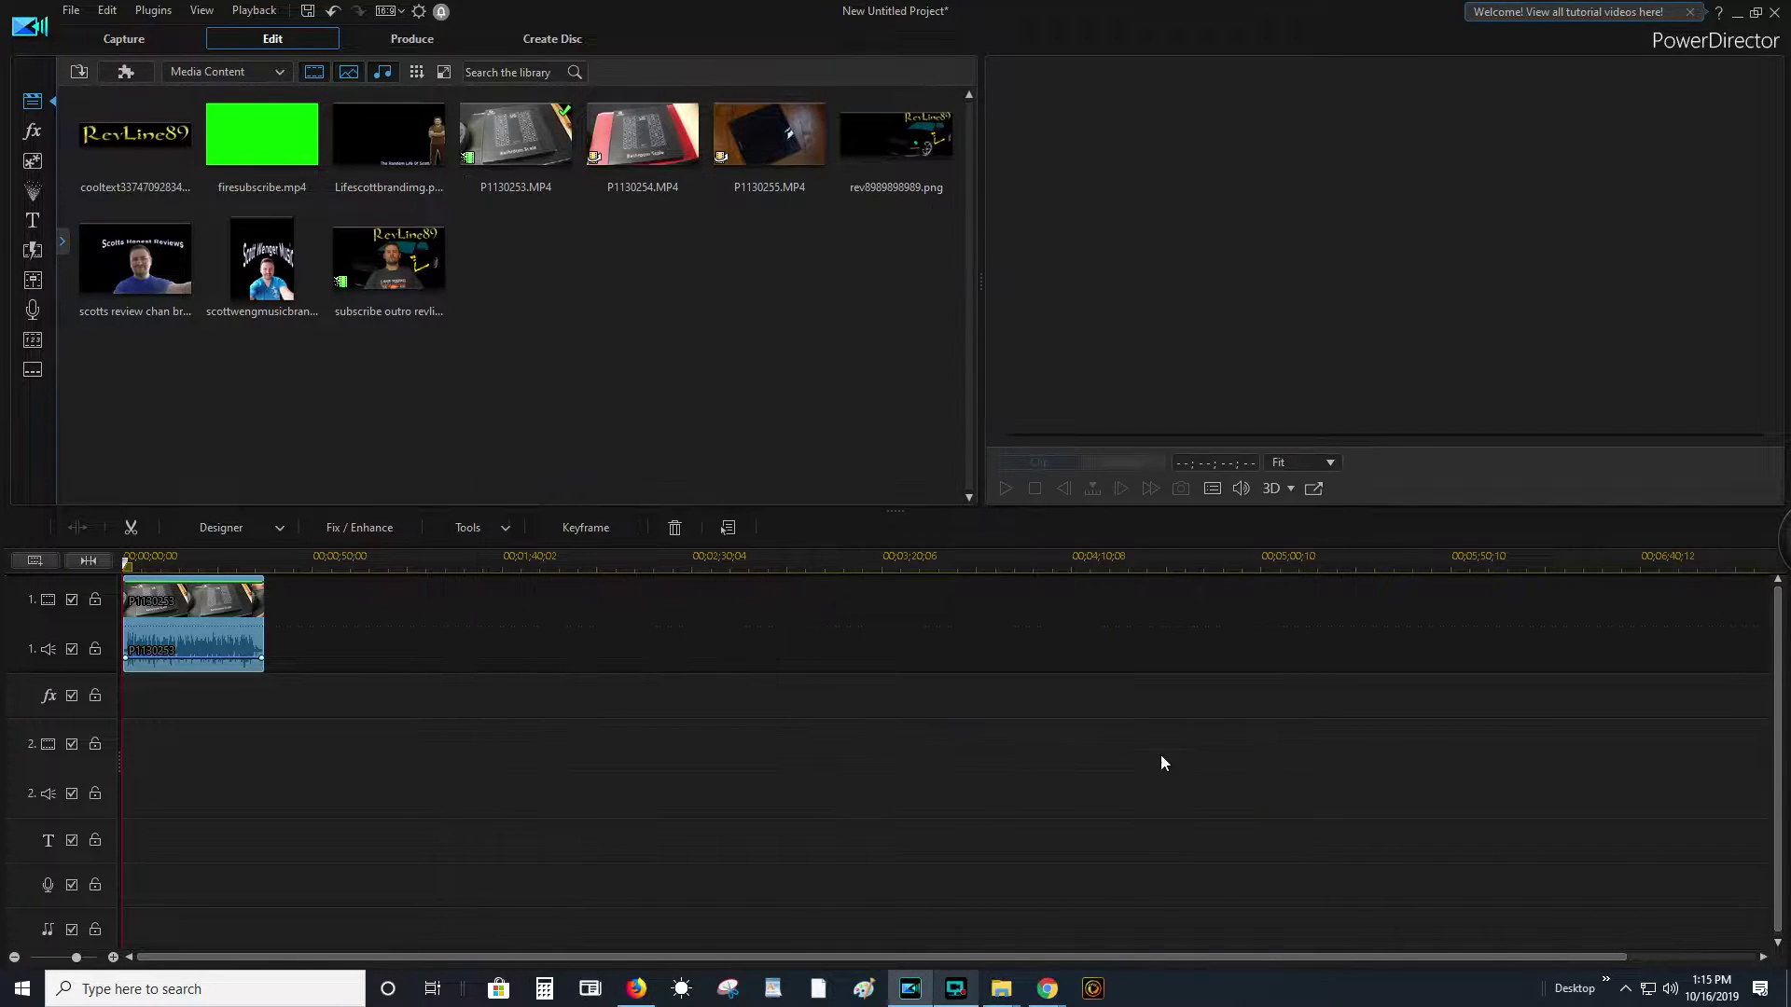
# - Play back the first seconds of the edited P1130253 clip to check the blur over the logo
pyautogui.click(194, 596)
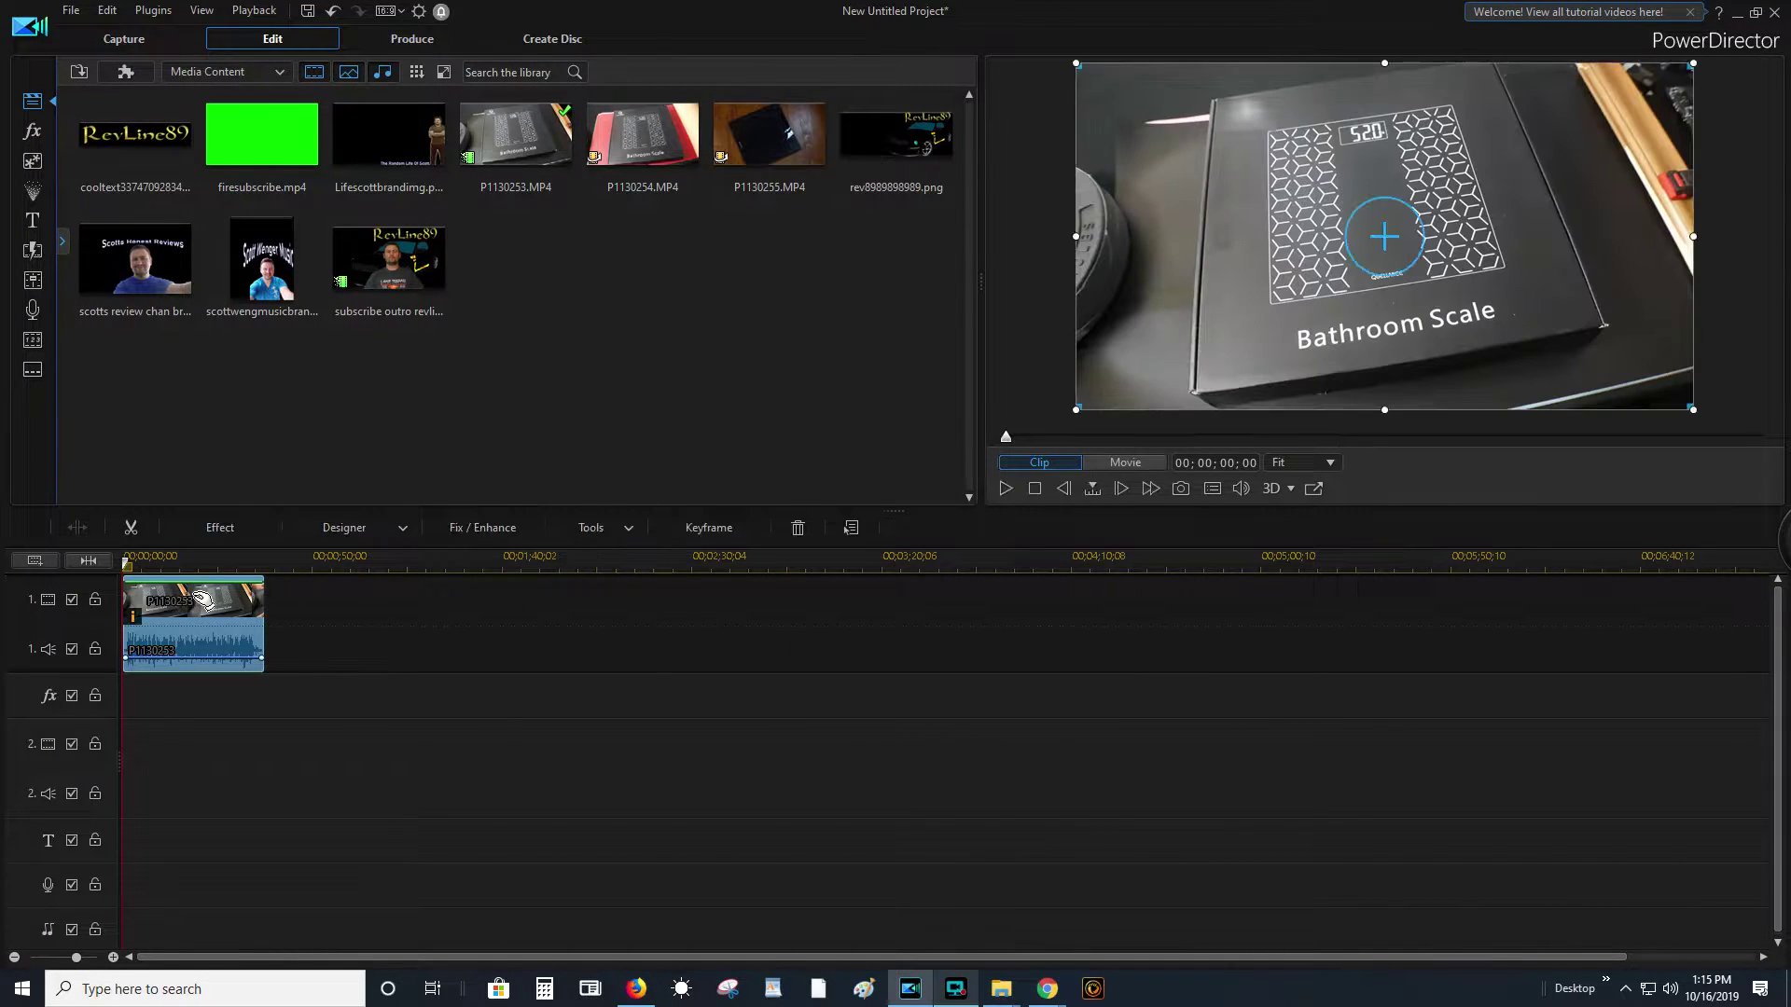
pyautogui.click(1006, 488)
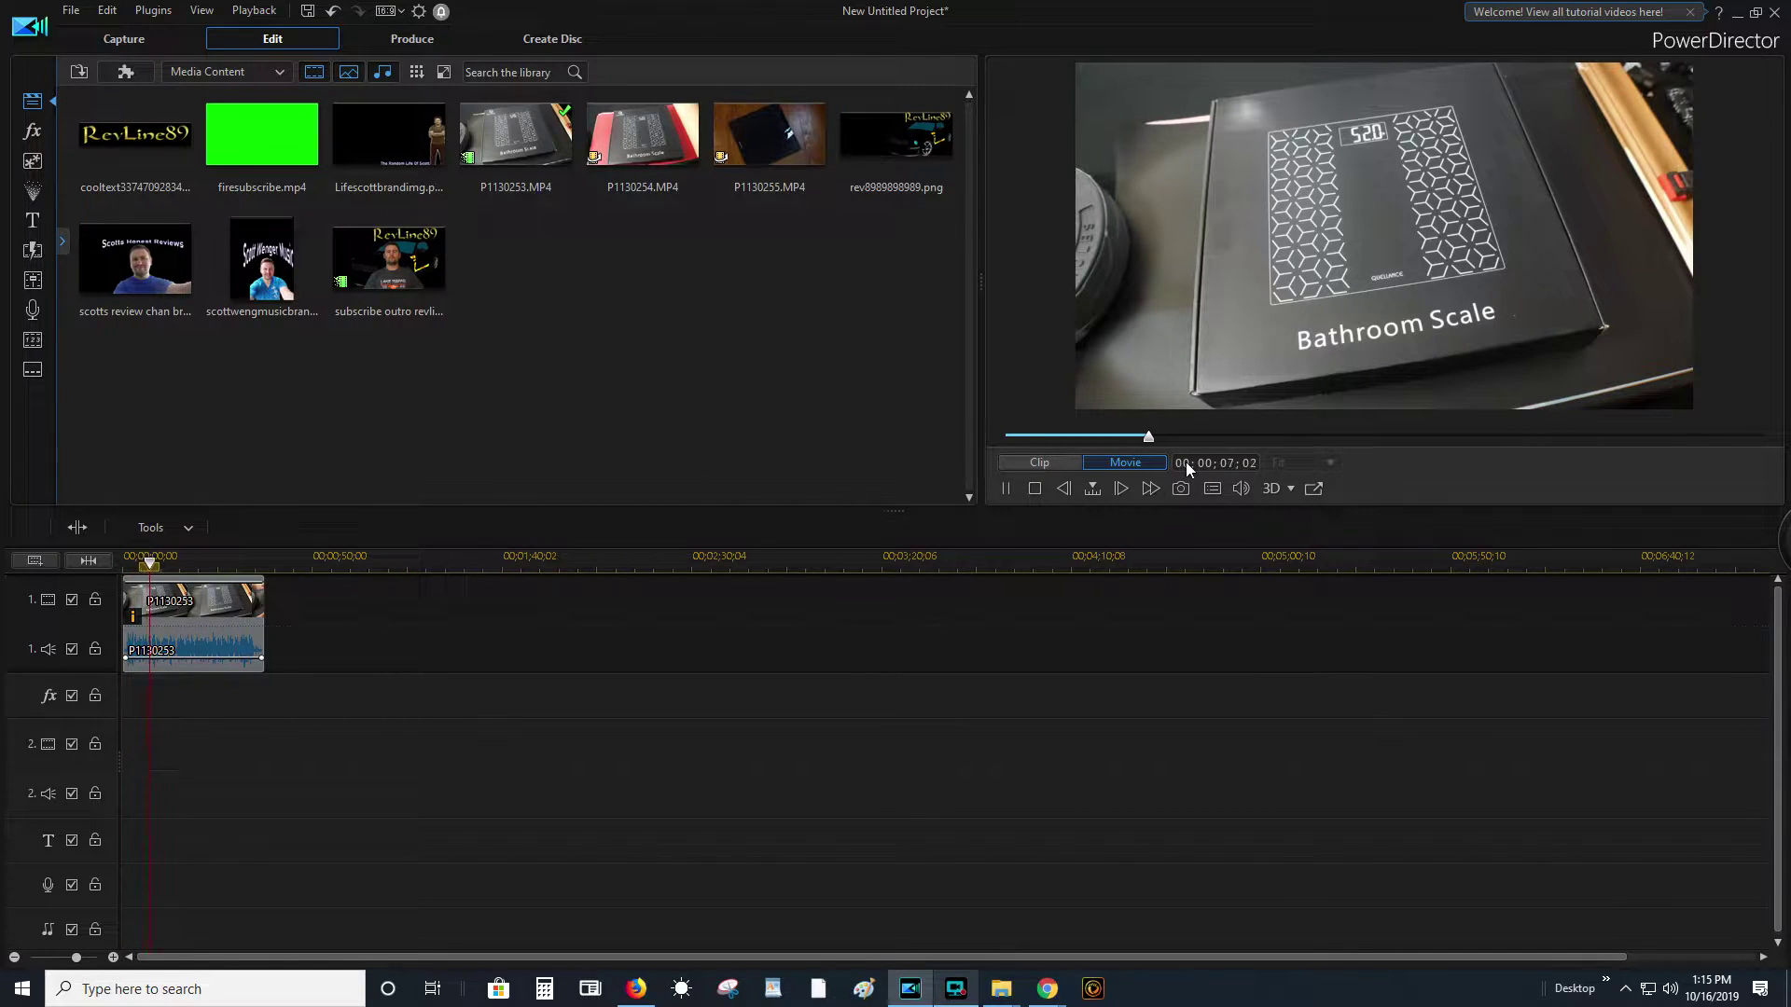
pyautogui.click(1006, 488)
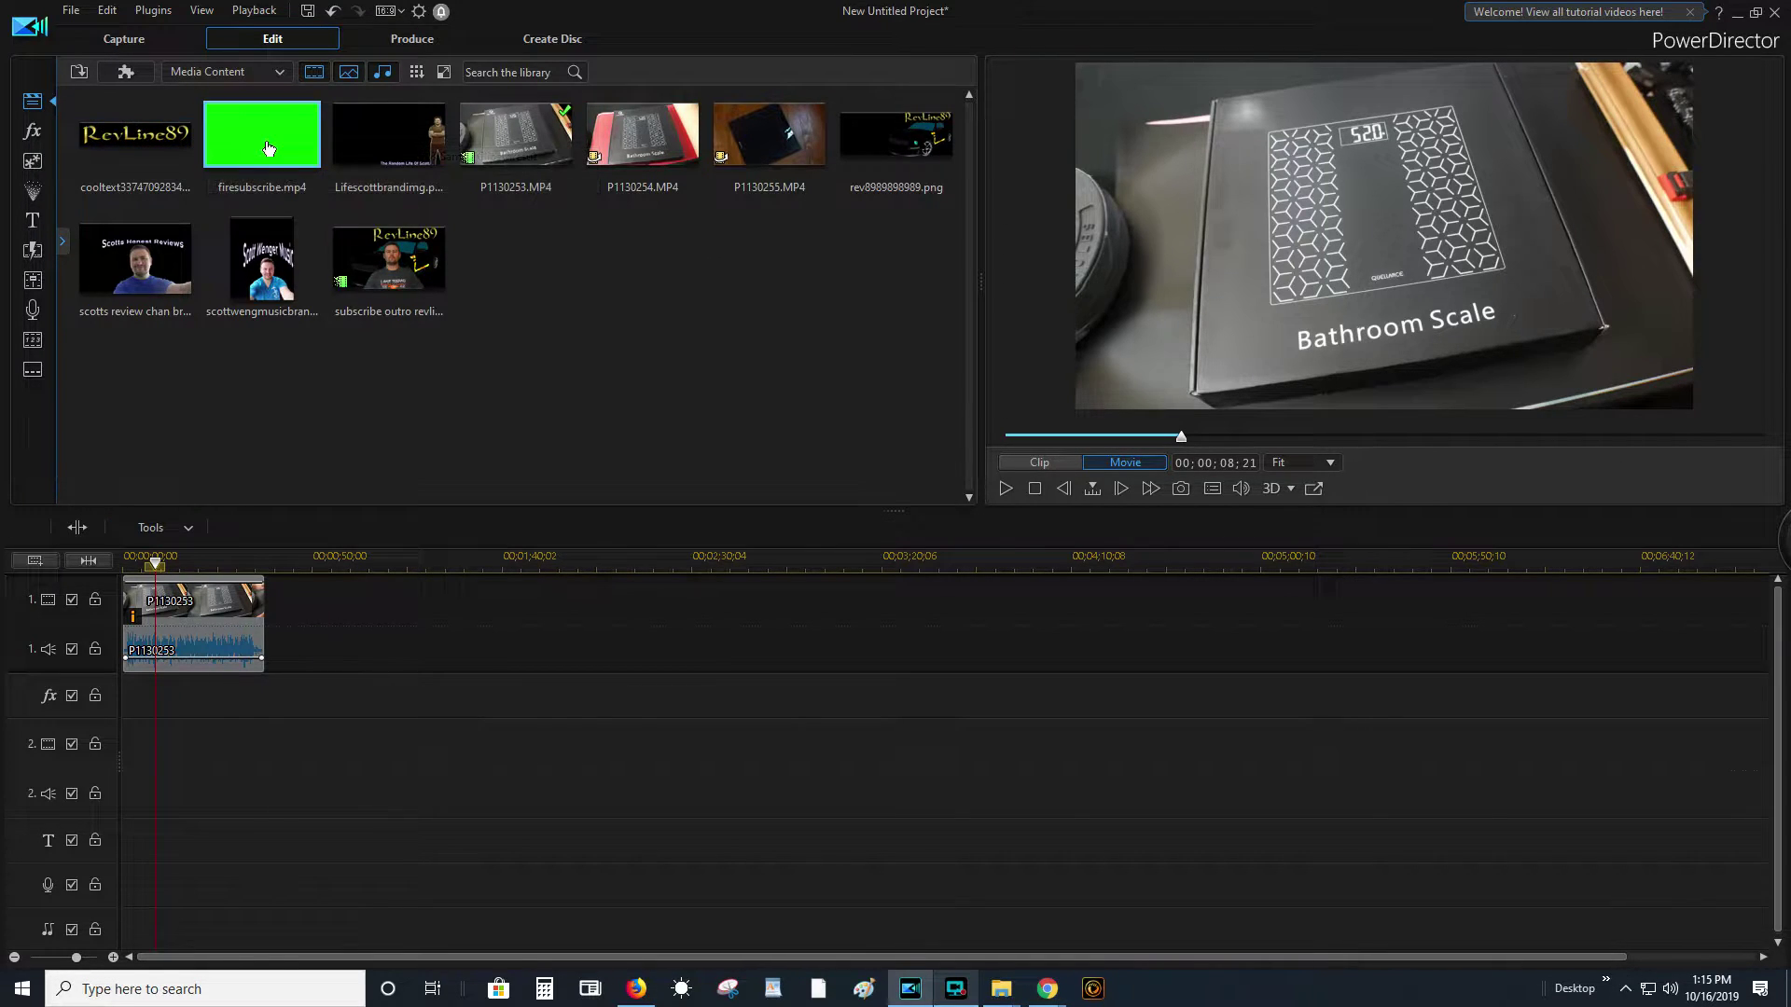
pyautogui.click(132, 119)
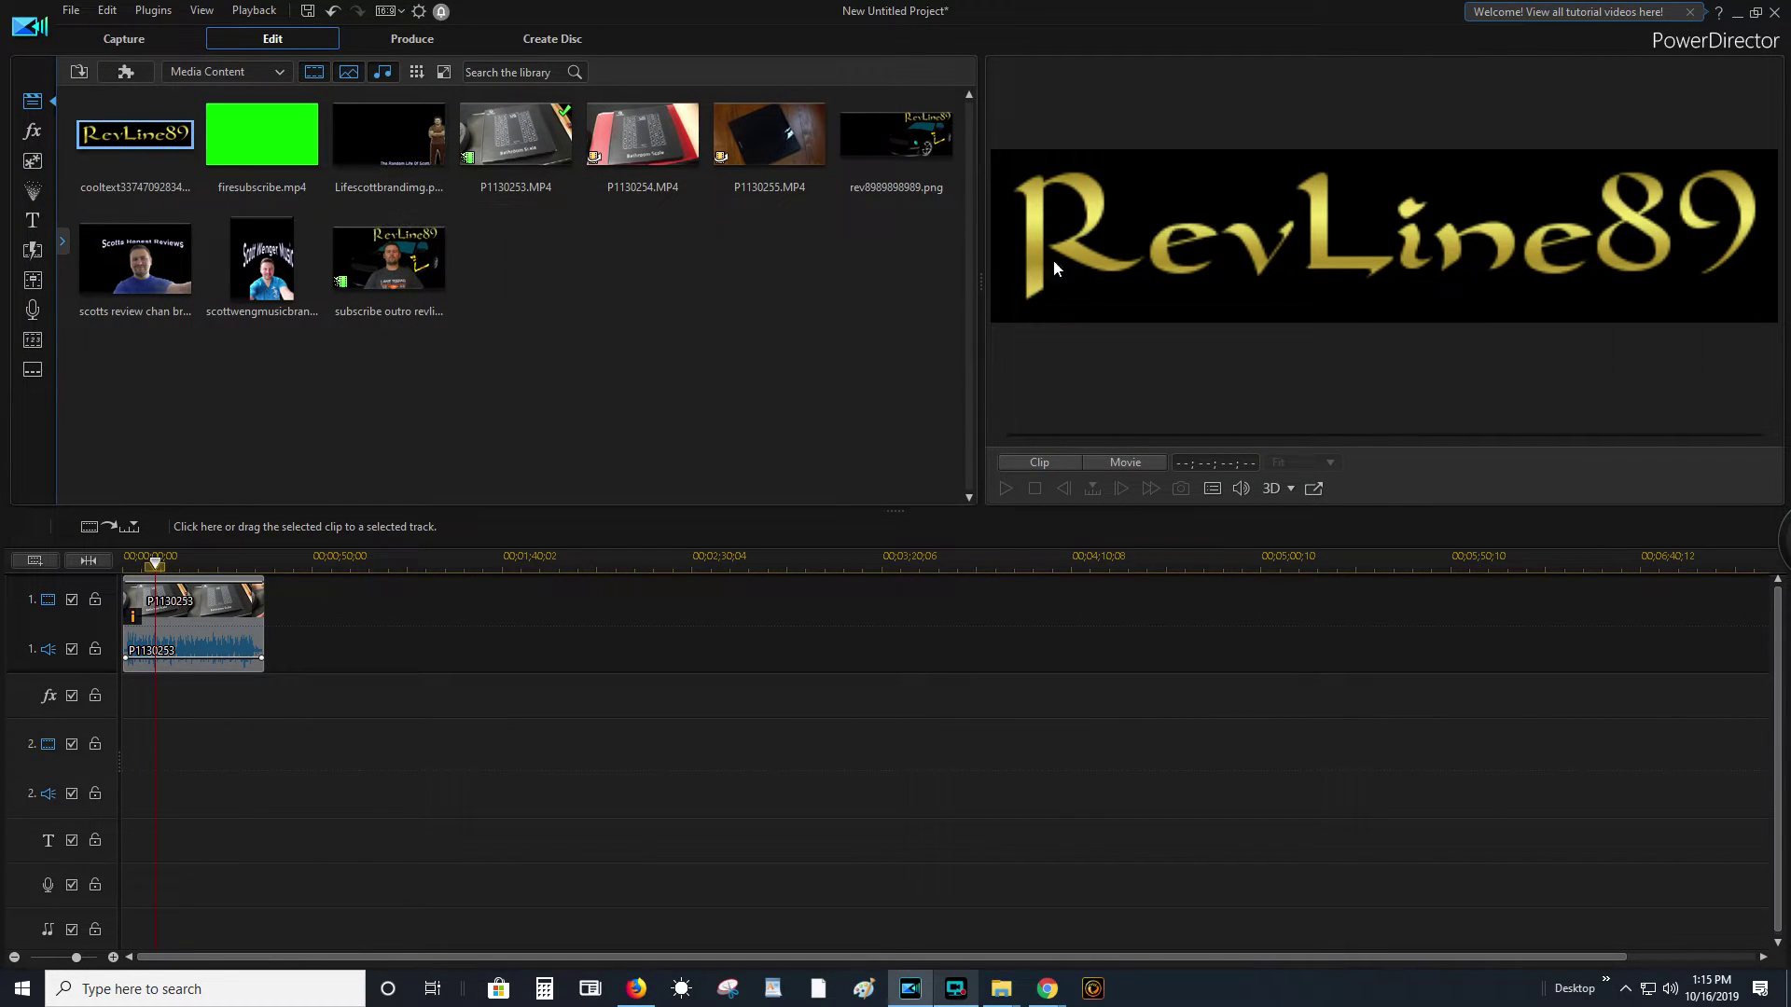
pyautogui.moveTo(131, 116); pyautogui.dragTo(131, 743)
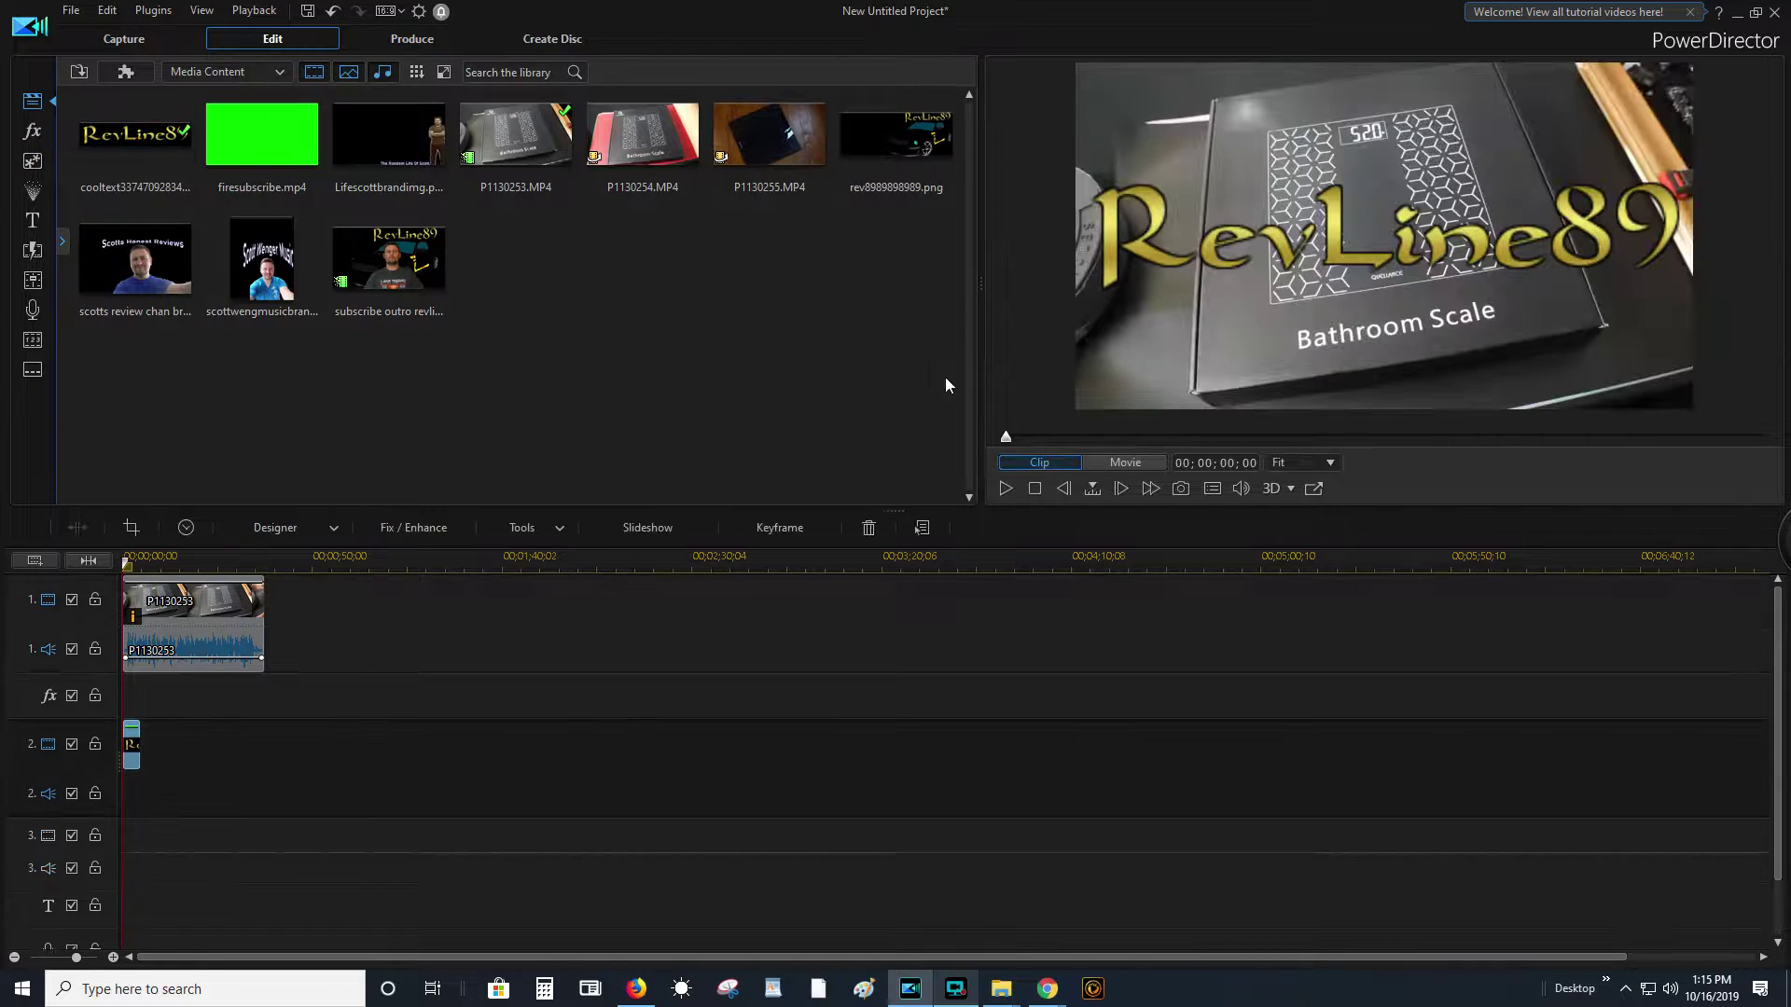
pyautogui.moveTo(1317, 274); pyautogui.dragTo(1313, 235)
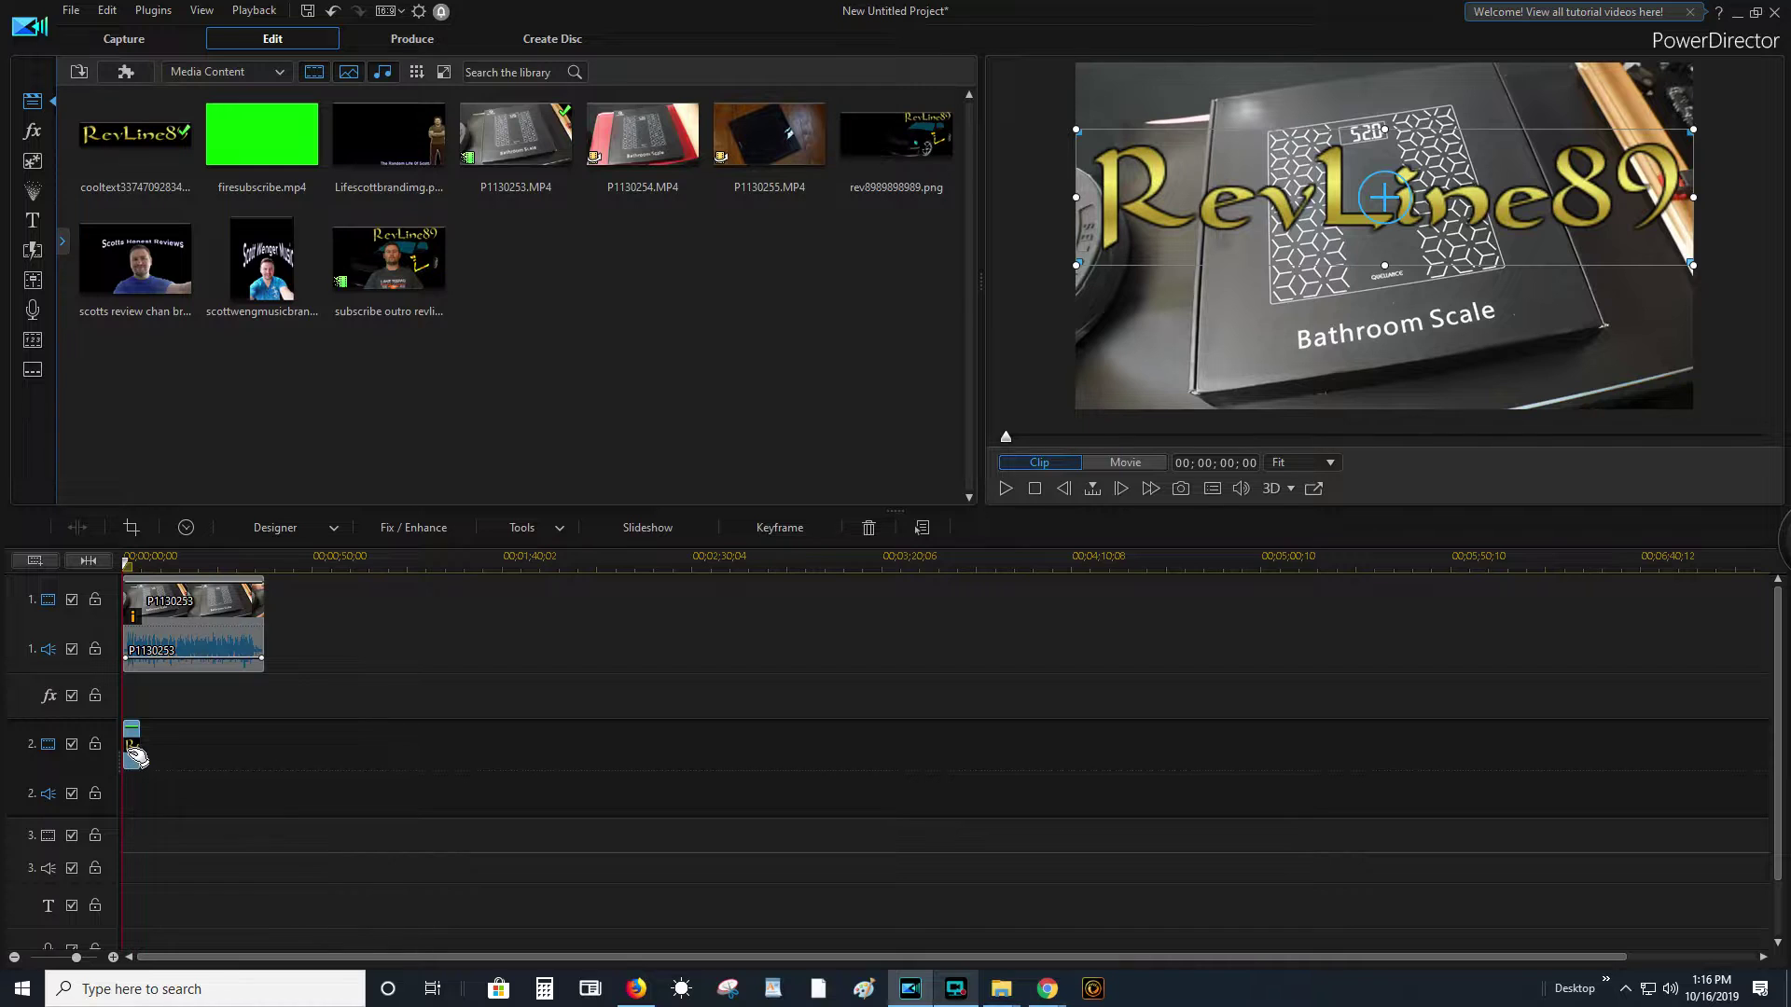
pyautogui.press('Delete')
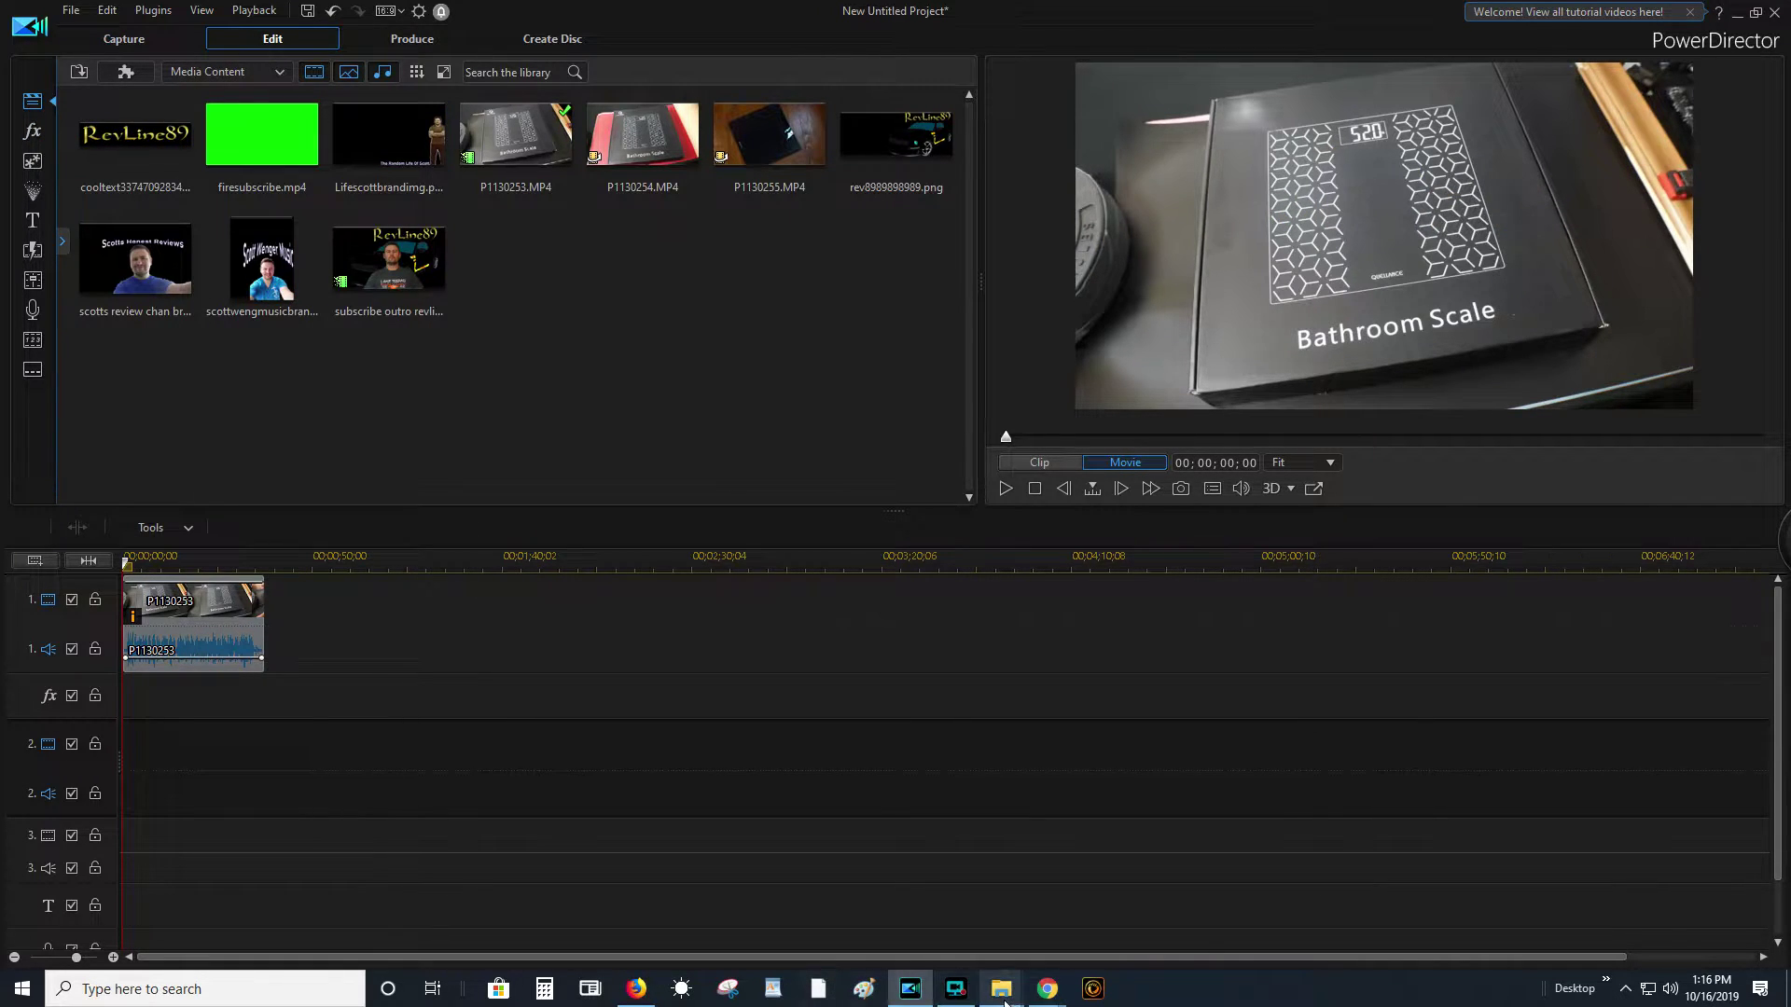
pyautogui.moveTo(1052, 970)
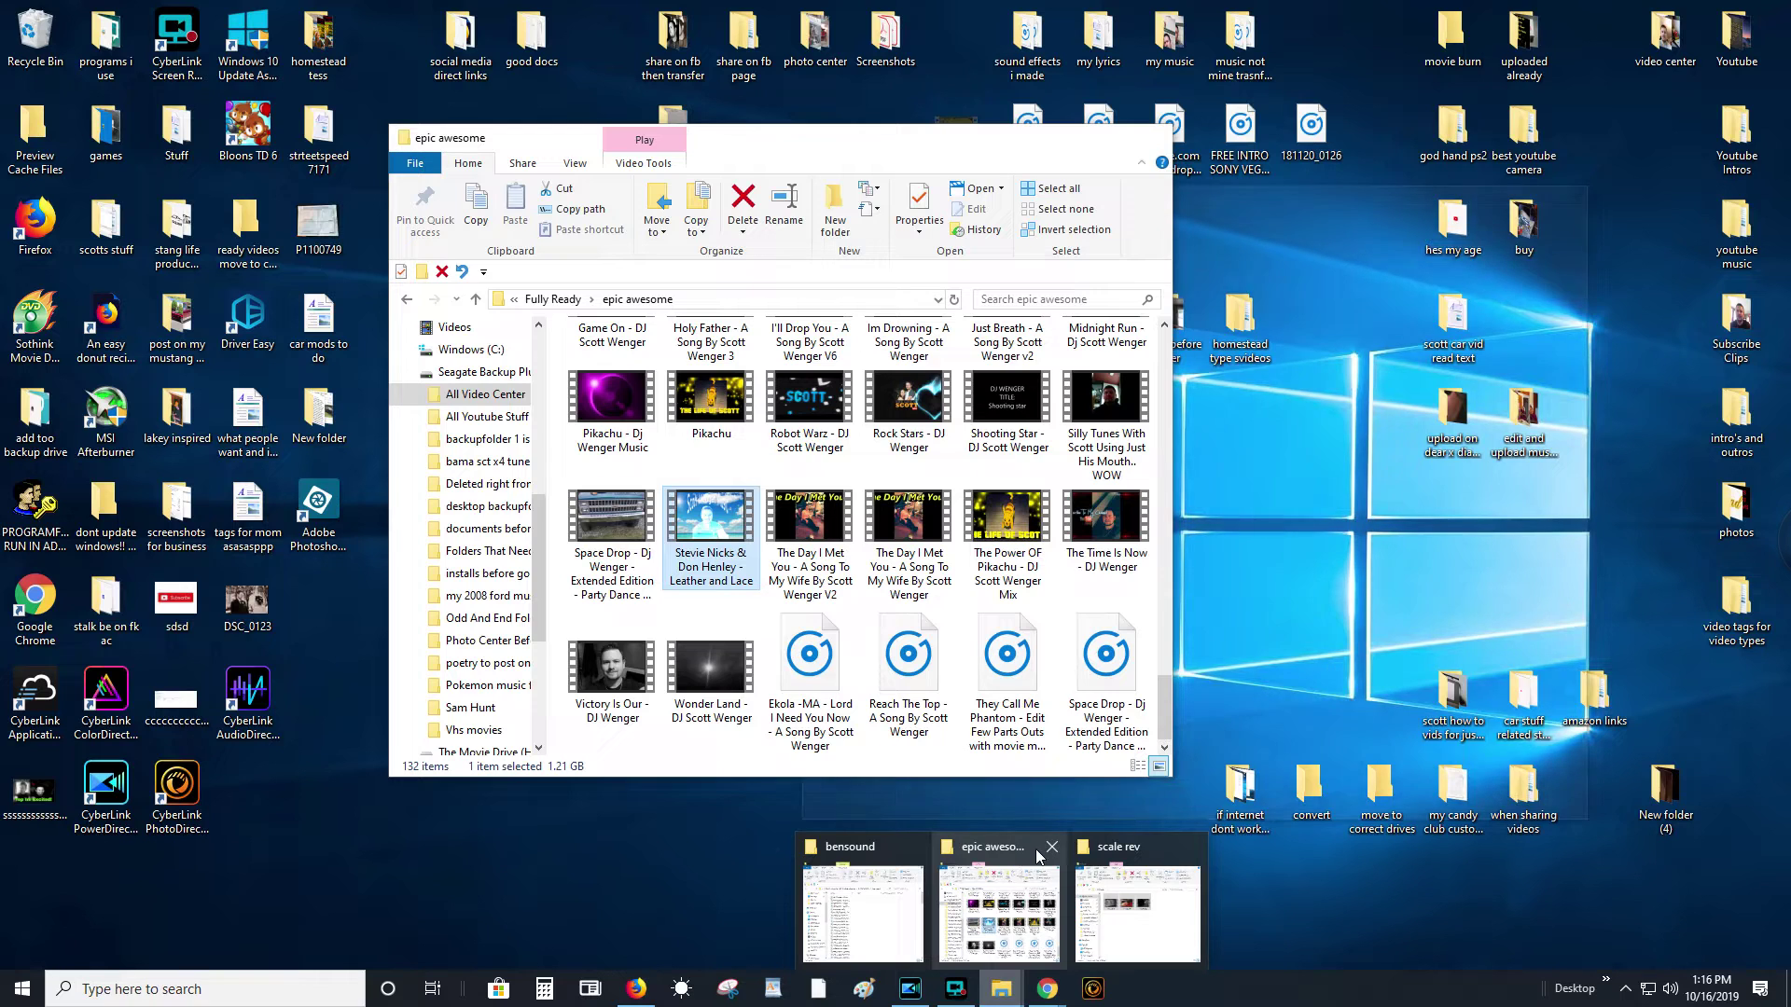
pyautogui.click(1038, 855)
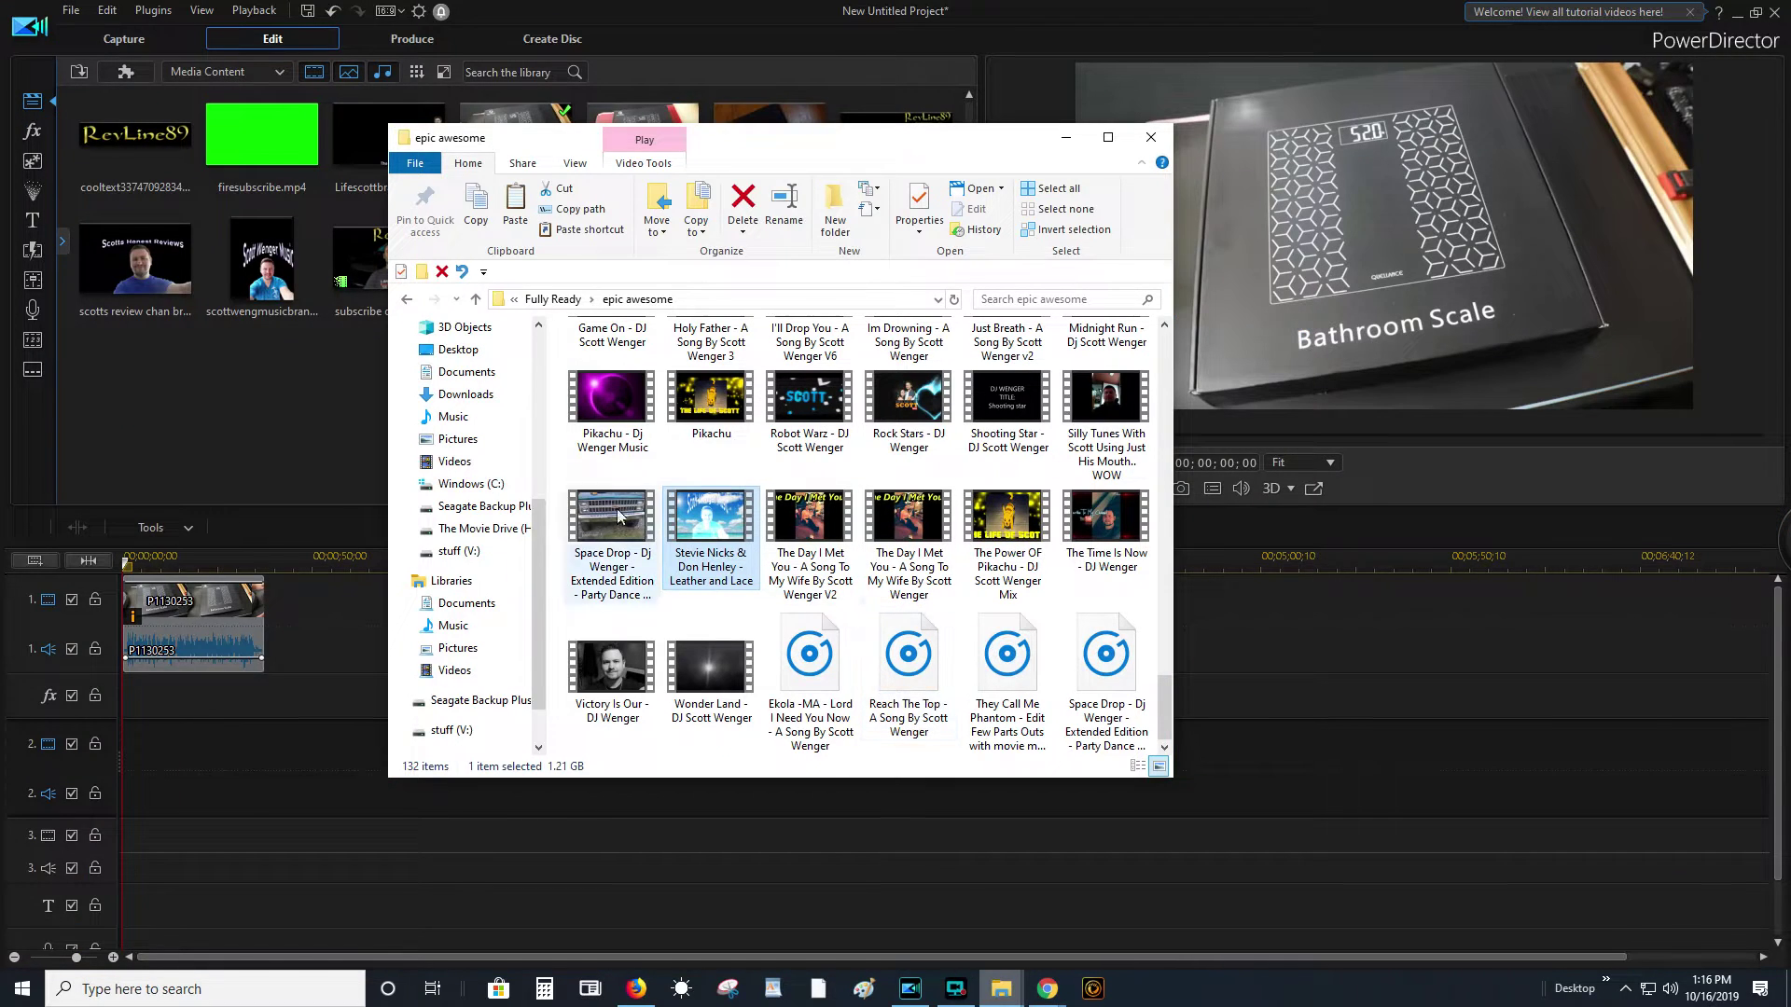
pyautogui.scroll(3, 487, 592)
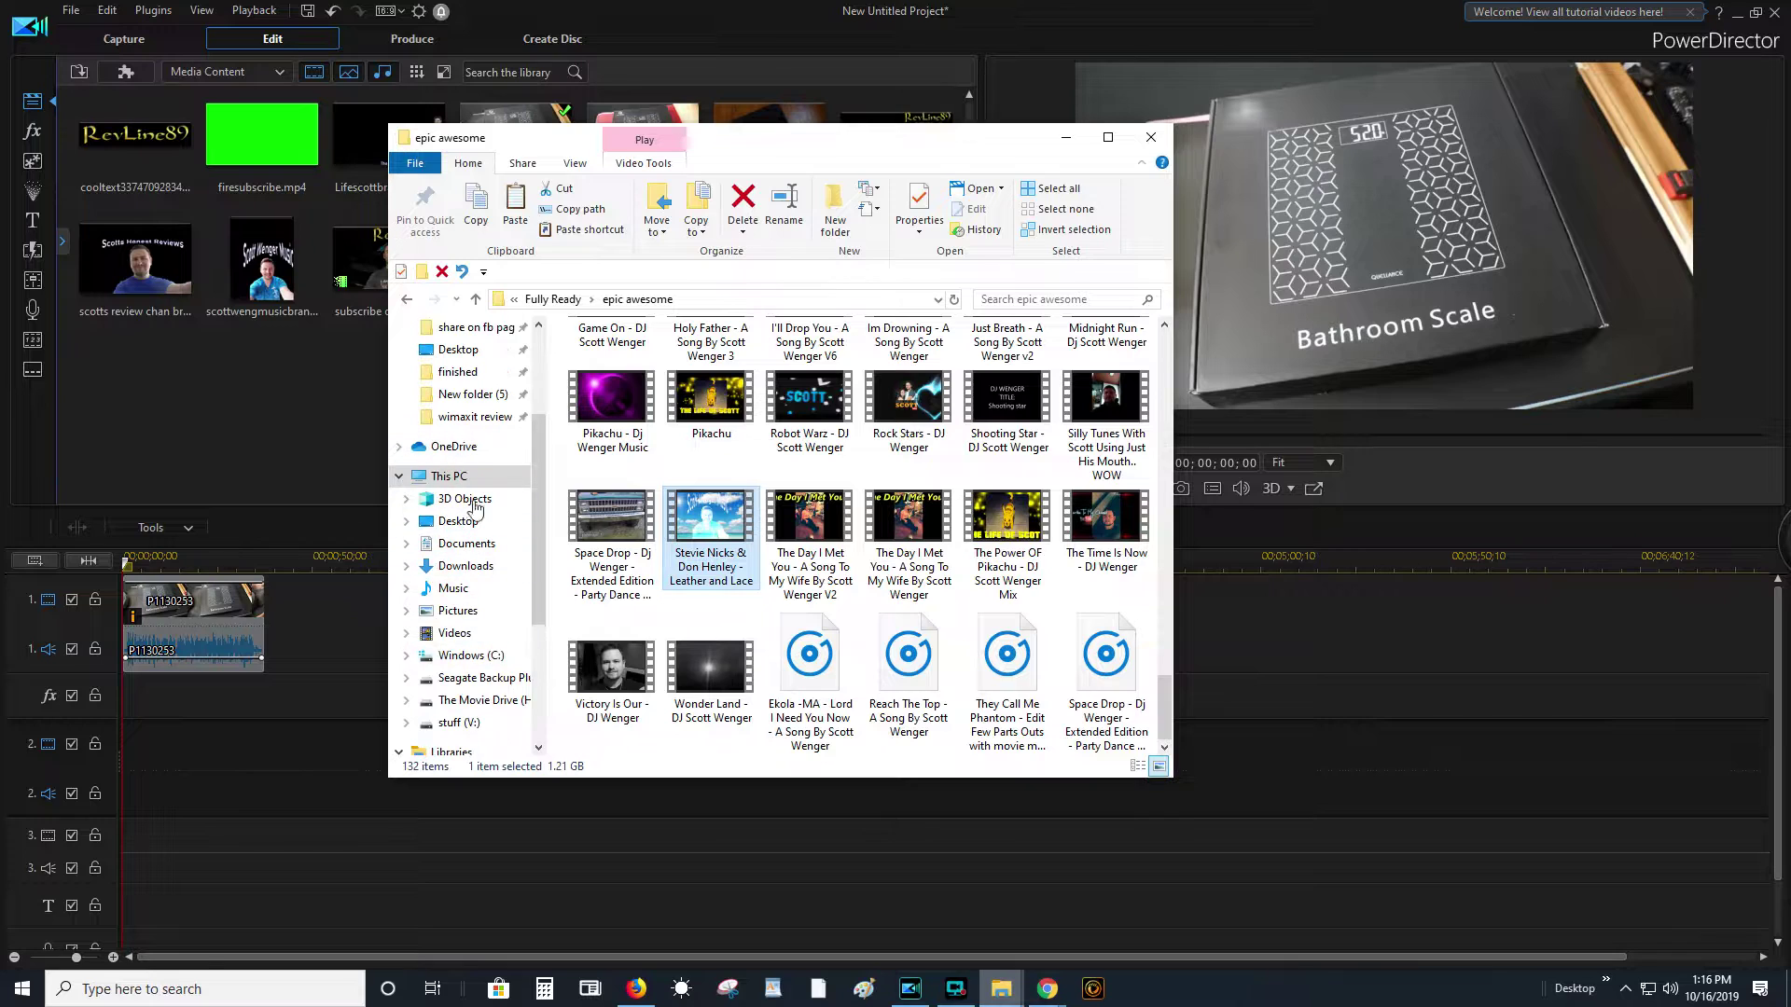
pyautogui.scroll(-3, 494, 585)
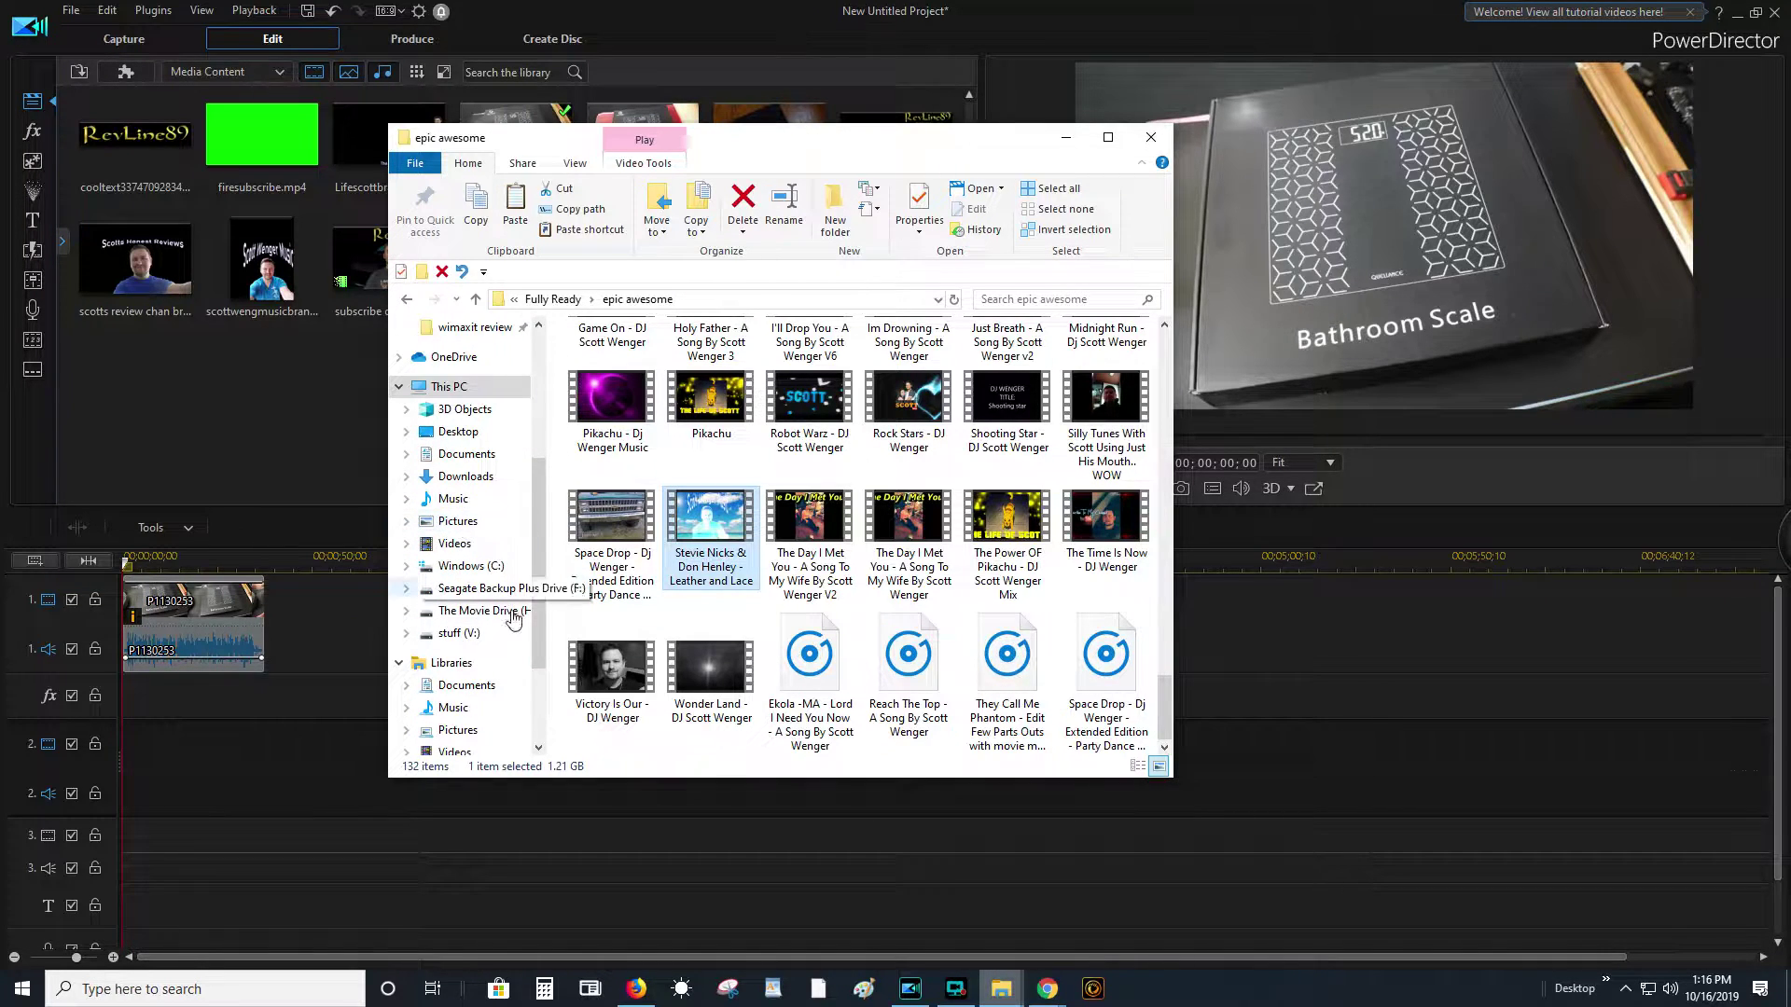
pyautogui.scroll(2, 476, 429)
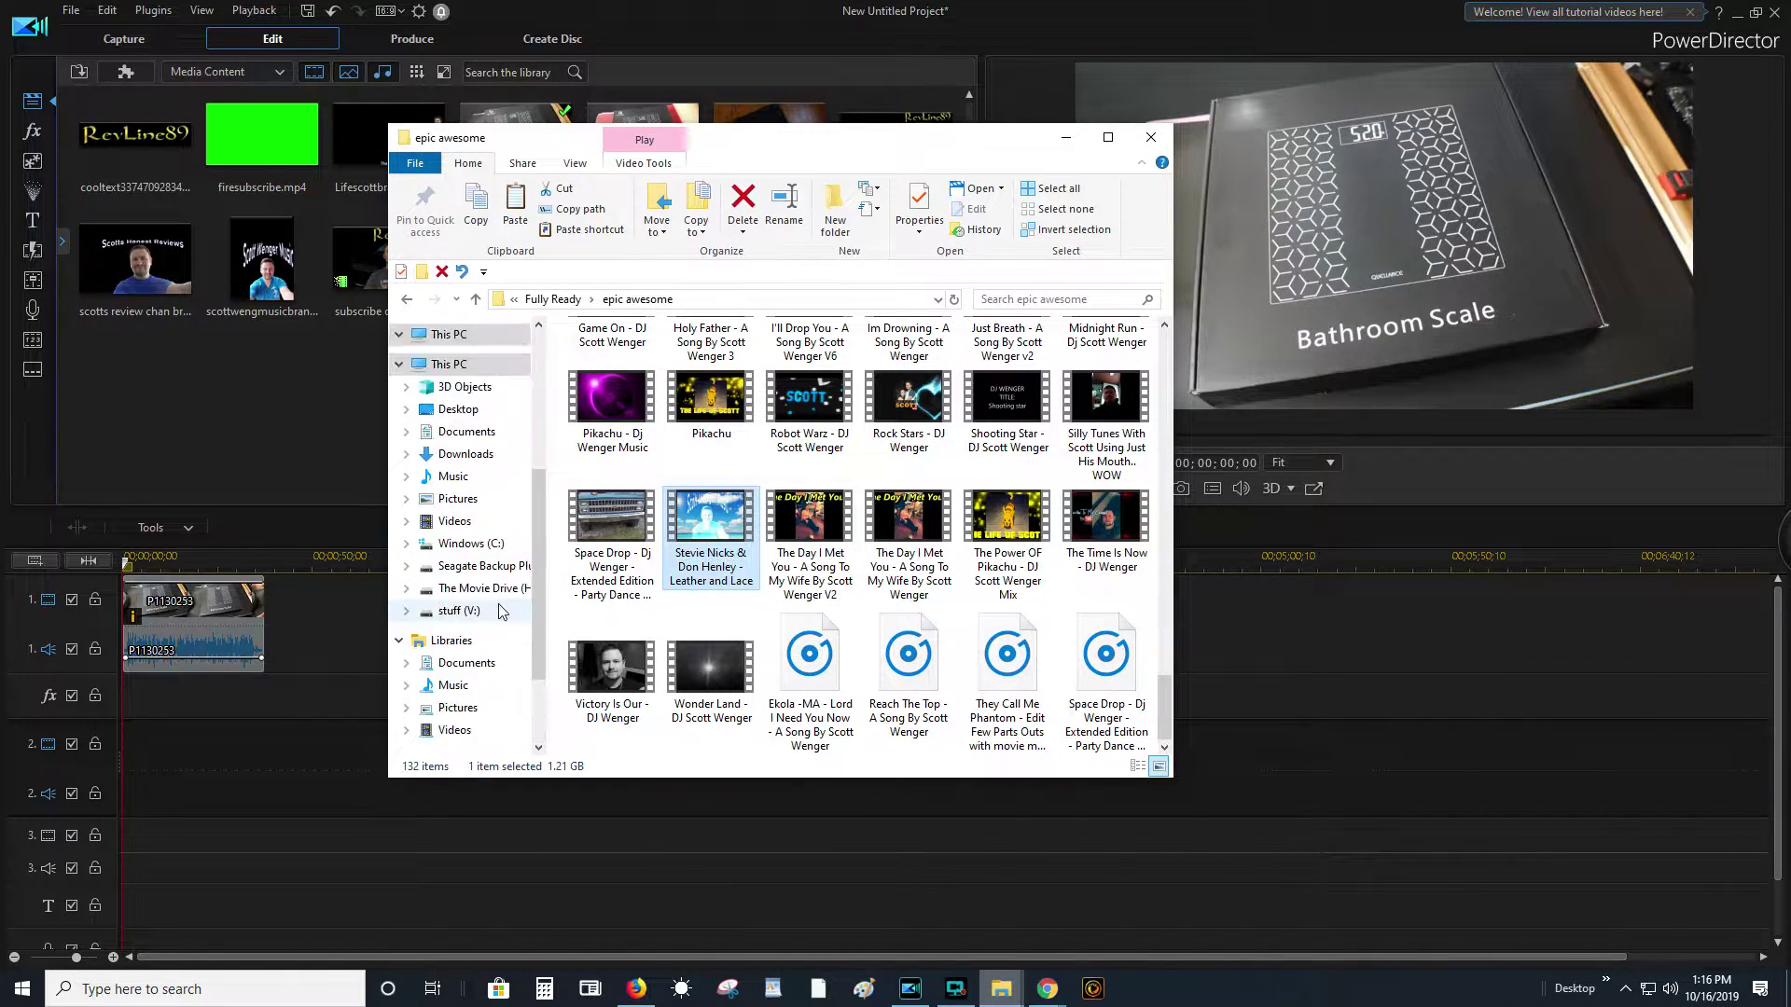
pyautogui.scroll(2, 475, 422)
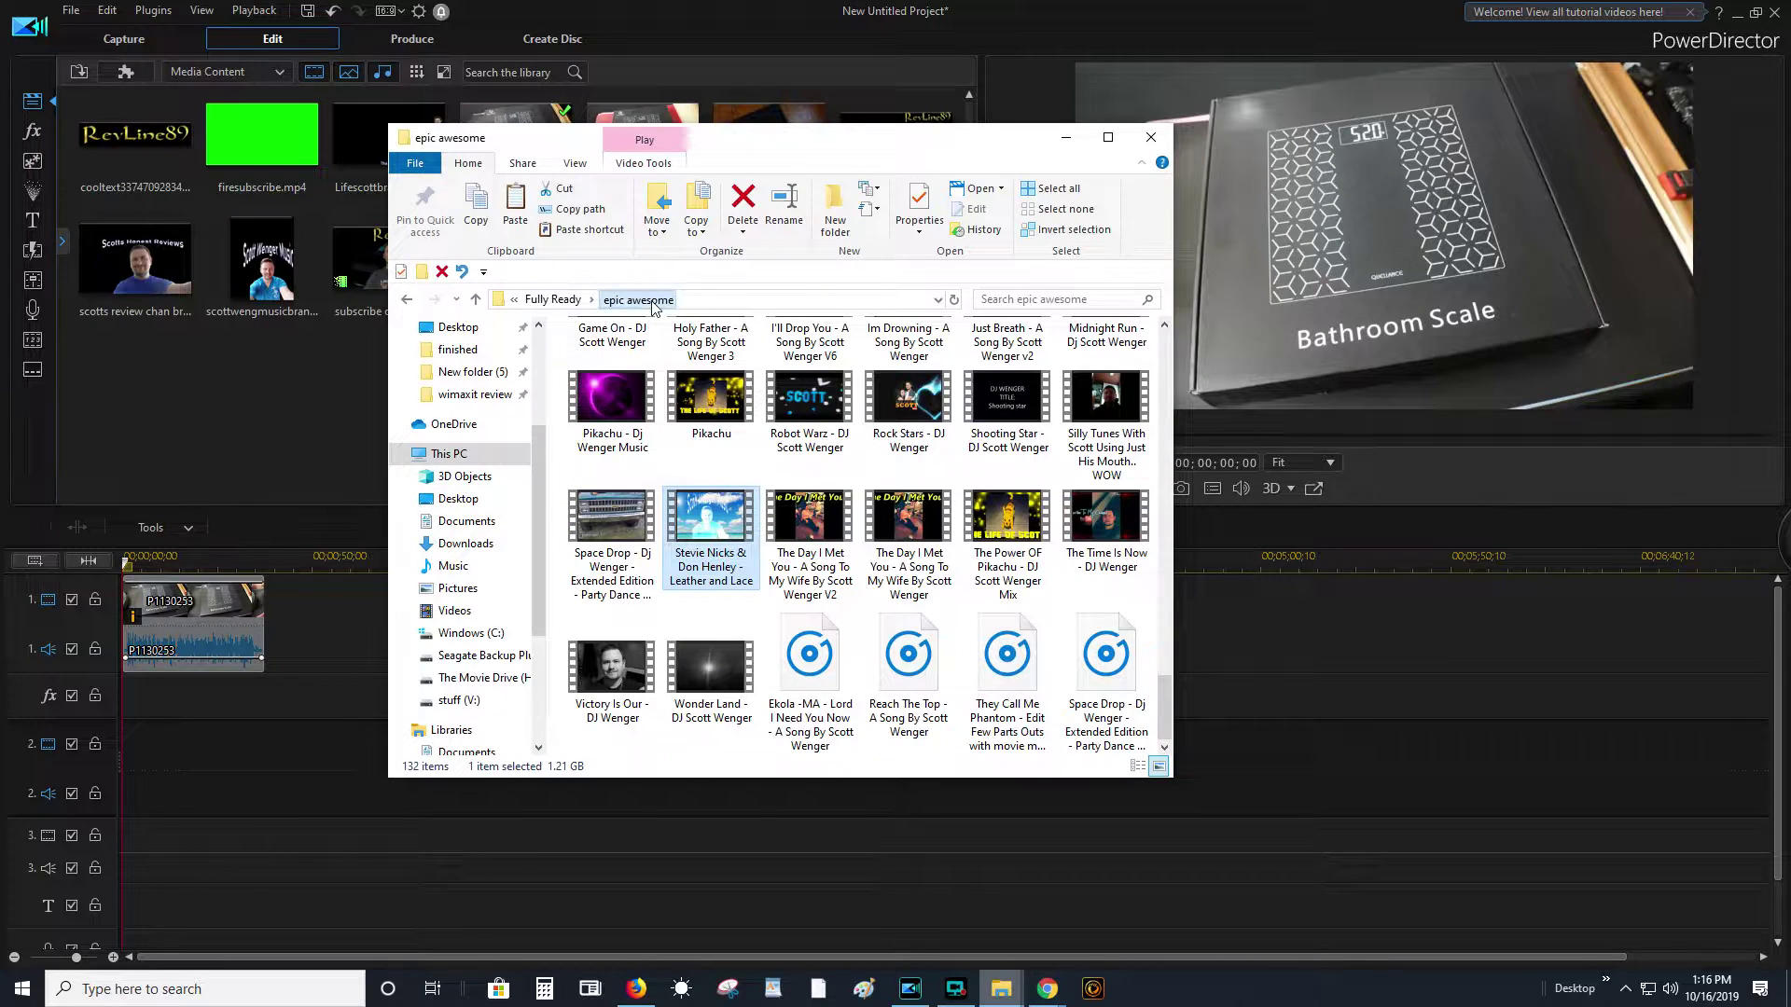
pyautogui.click(639, 300)
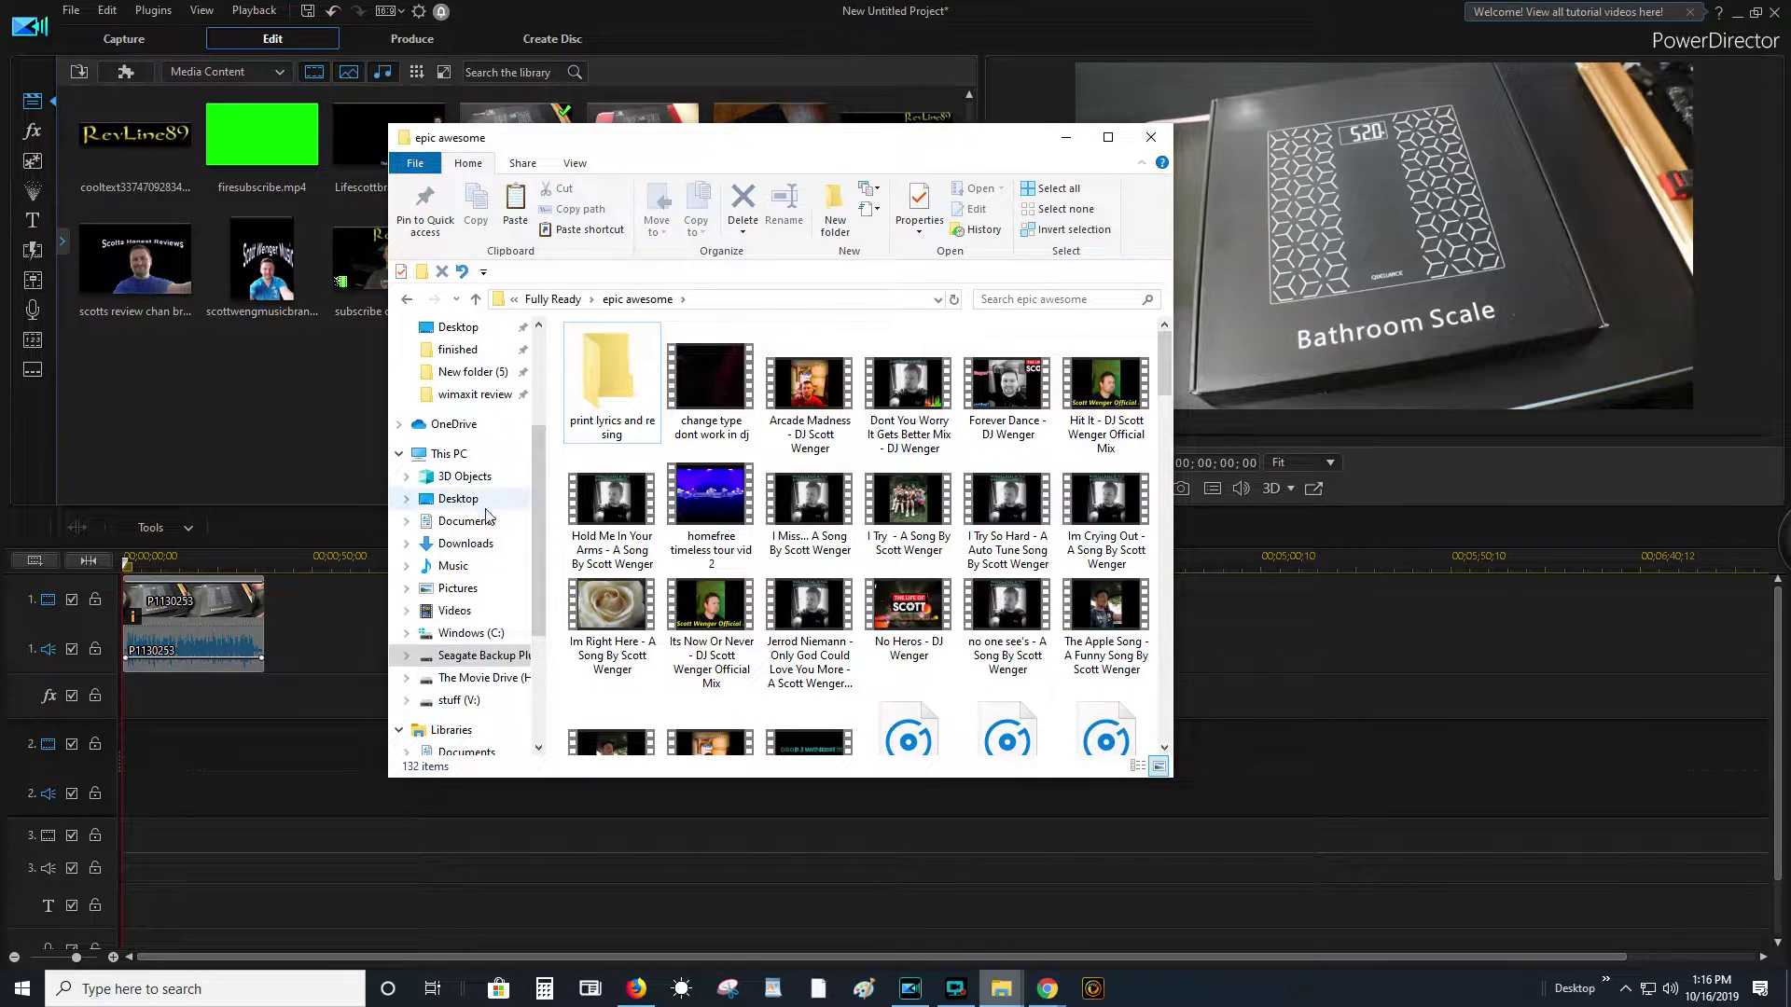
pyautogui.click(471, 590)
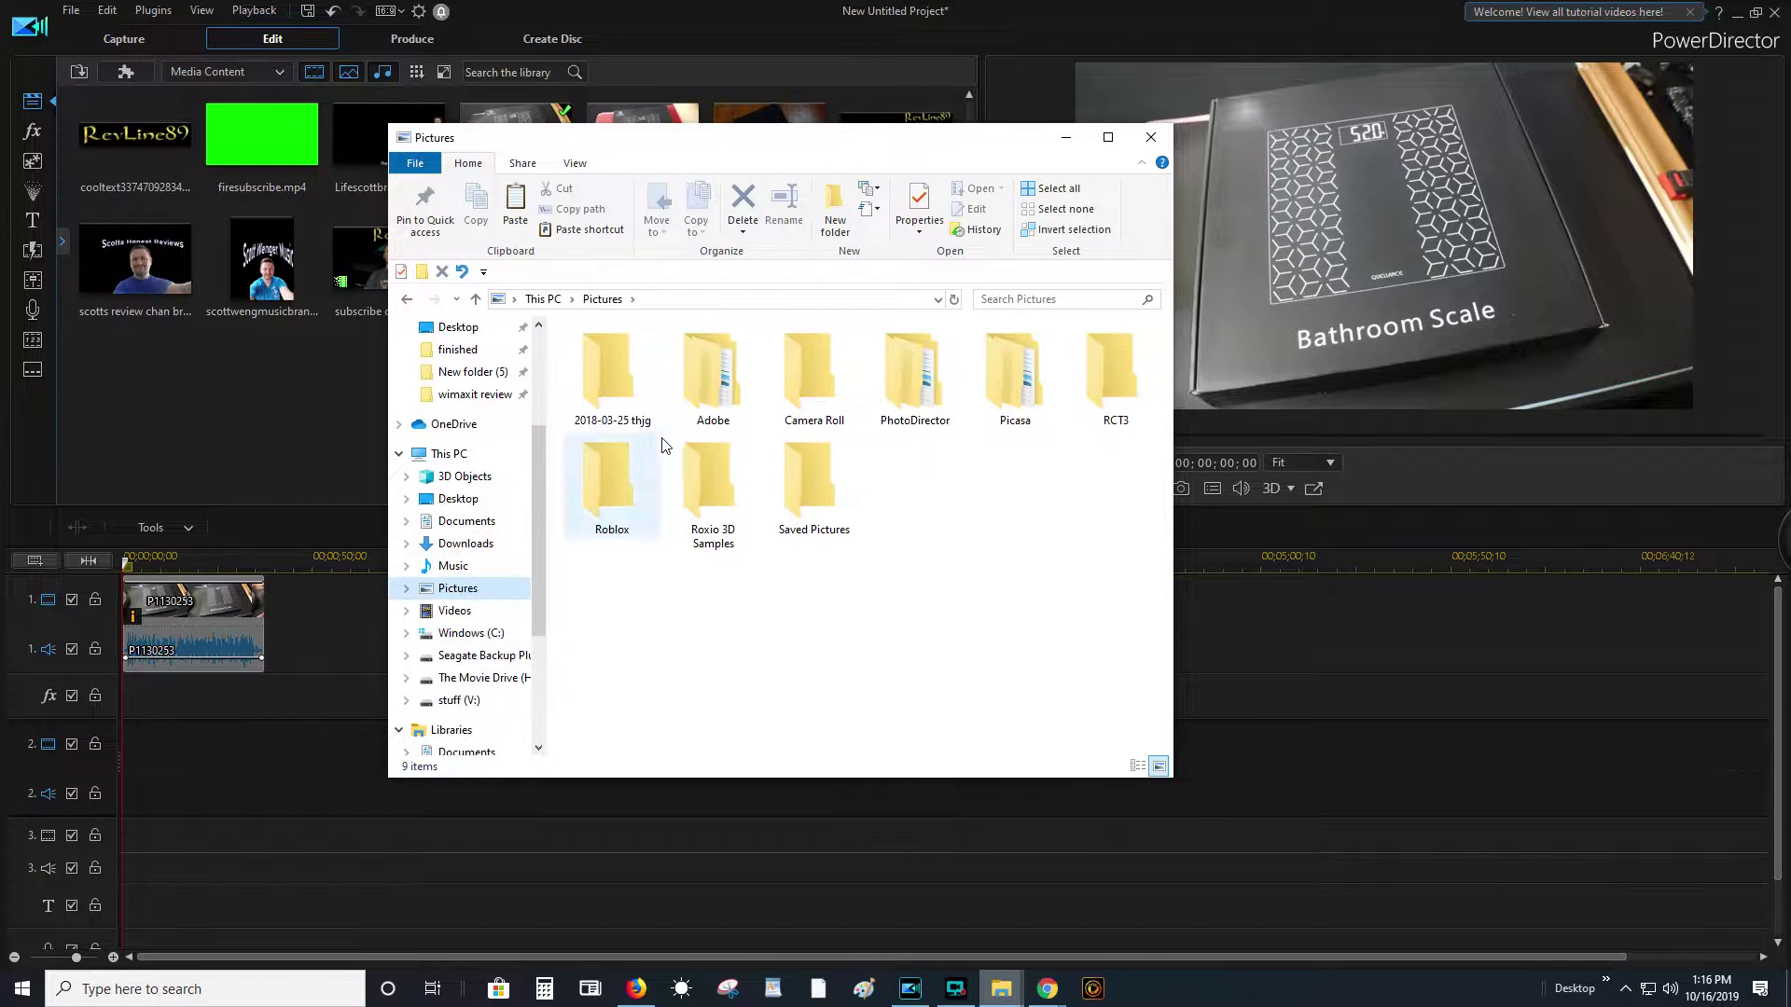
pyautogui.doubleClick(1017, 377)
pyautogui.click(827, 386)
pyautogui.doubleClick(828, 385)
pyautogui.click(722, 396)
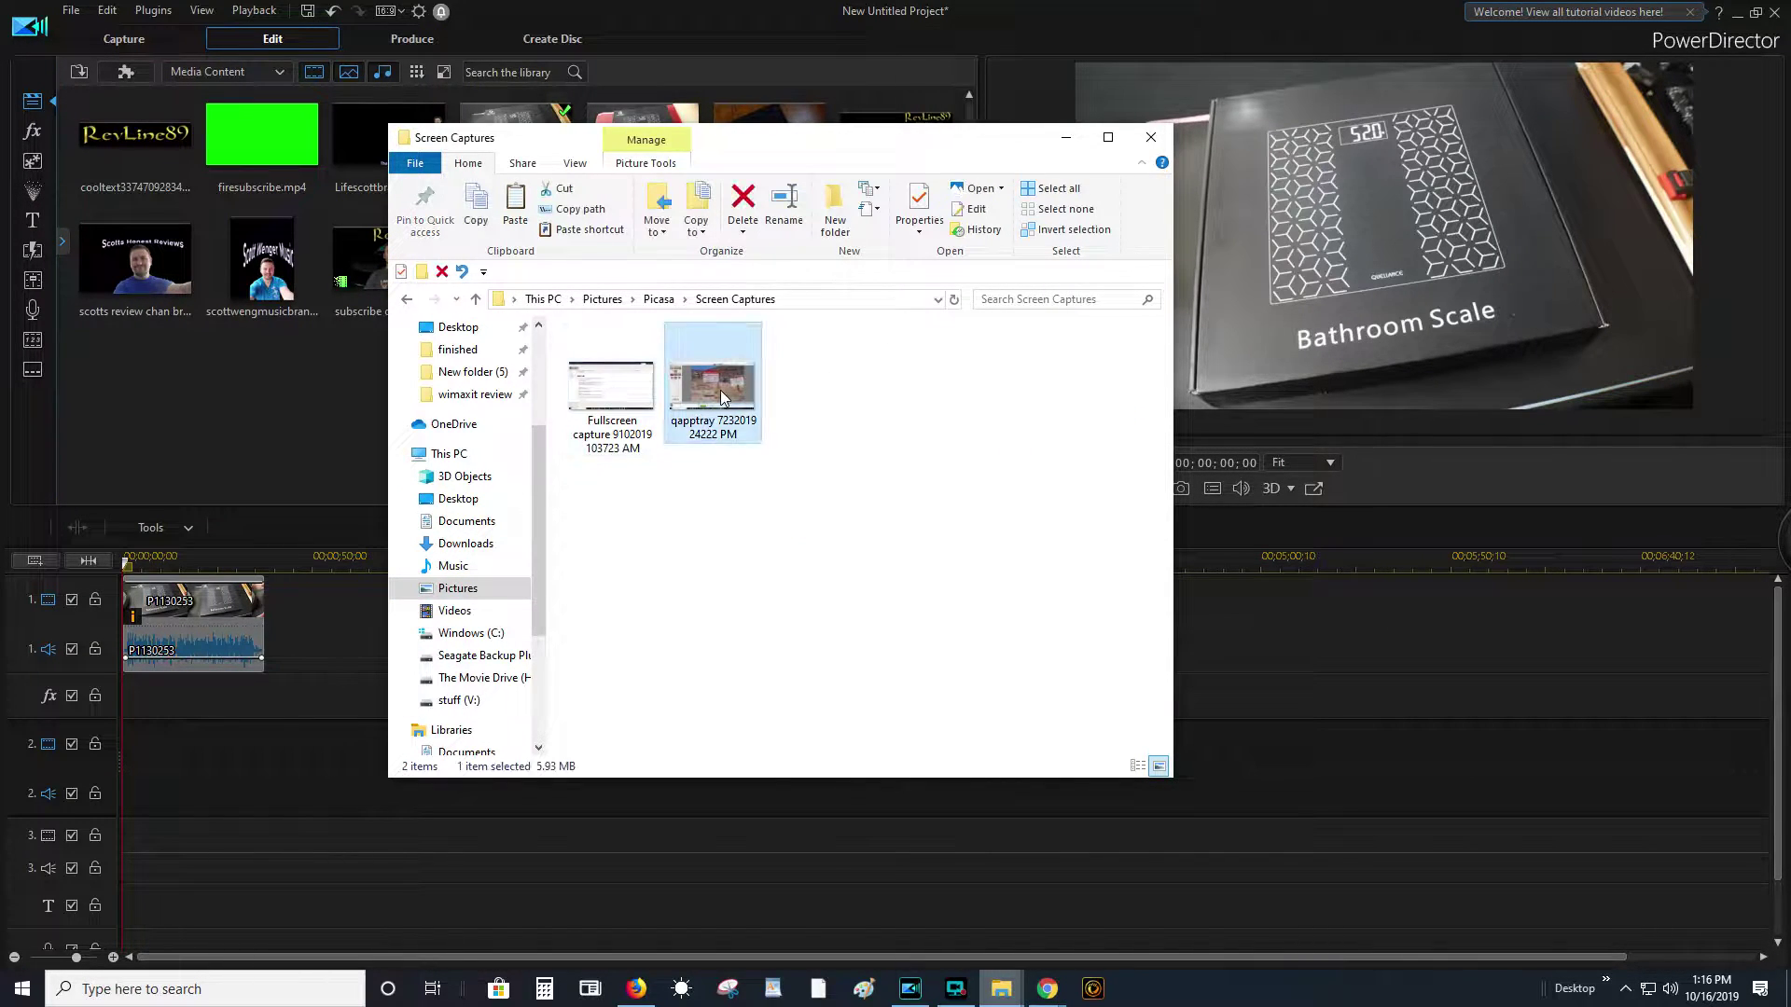
# - Open the selected screen capture in Photos to view it and close the viewer
pyautogui.doubleClick(703, 394)
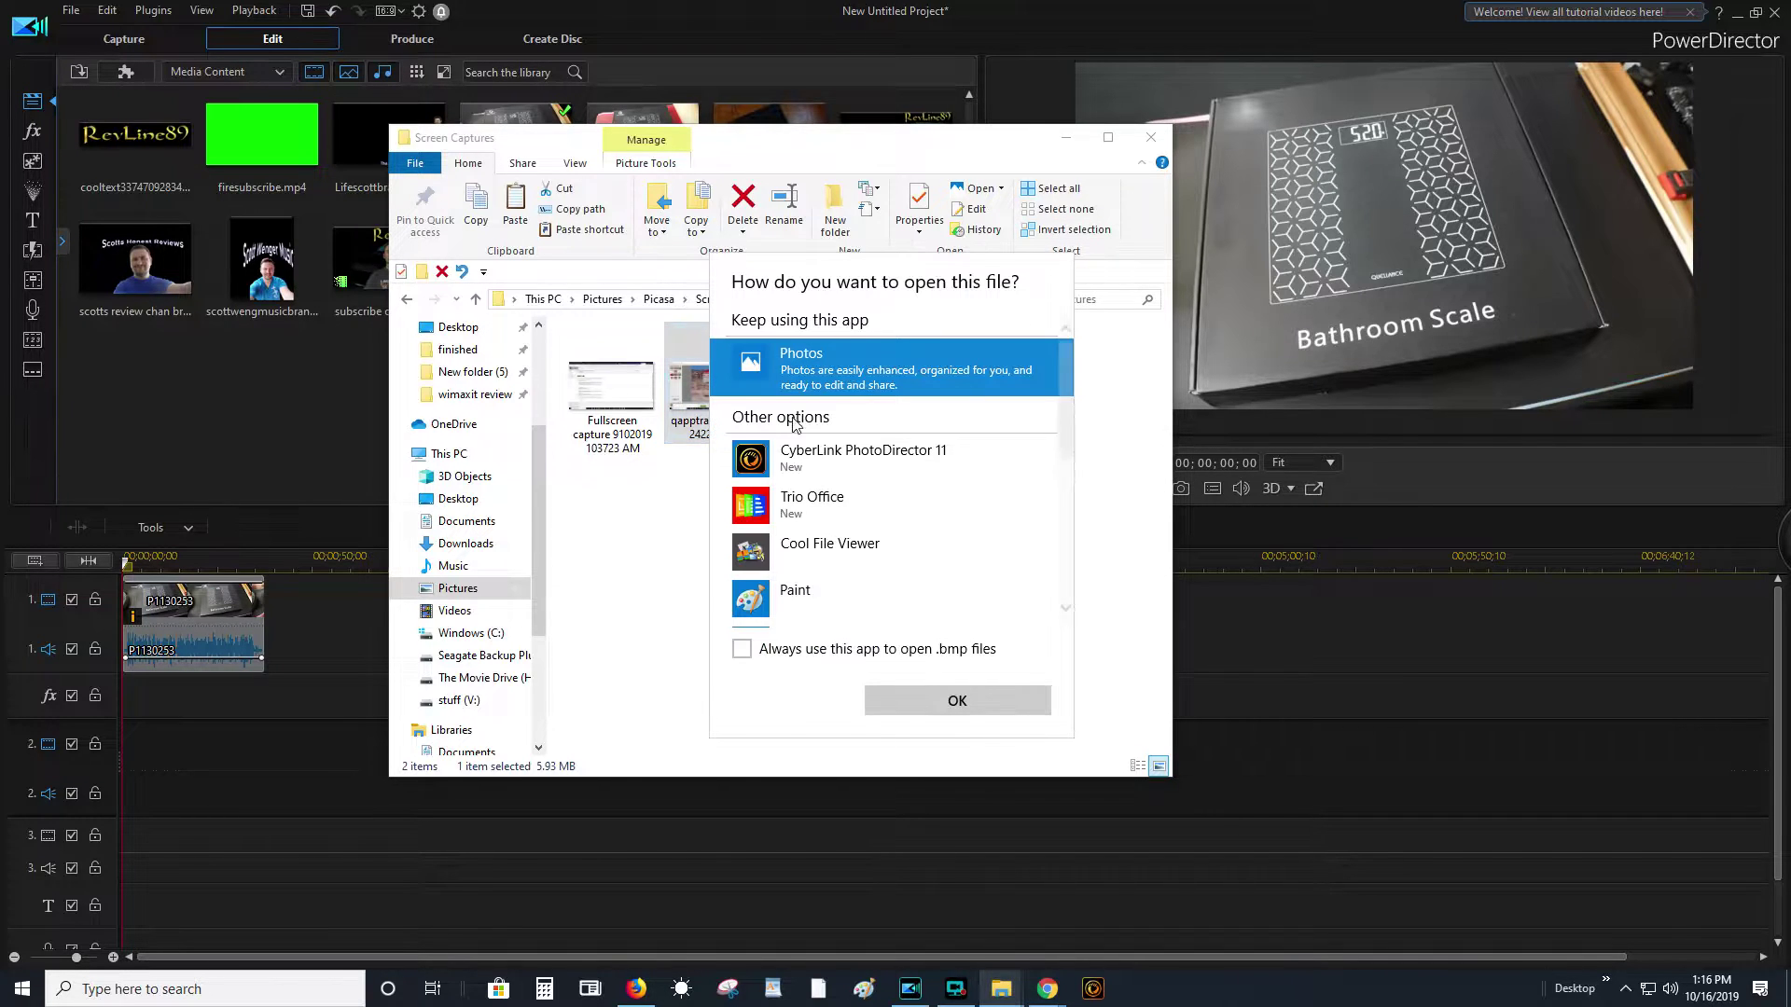
pyautogui.click(965, 704)
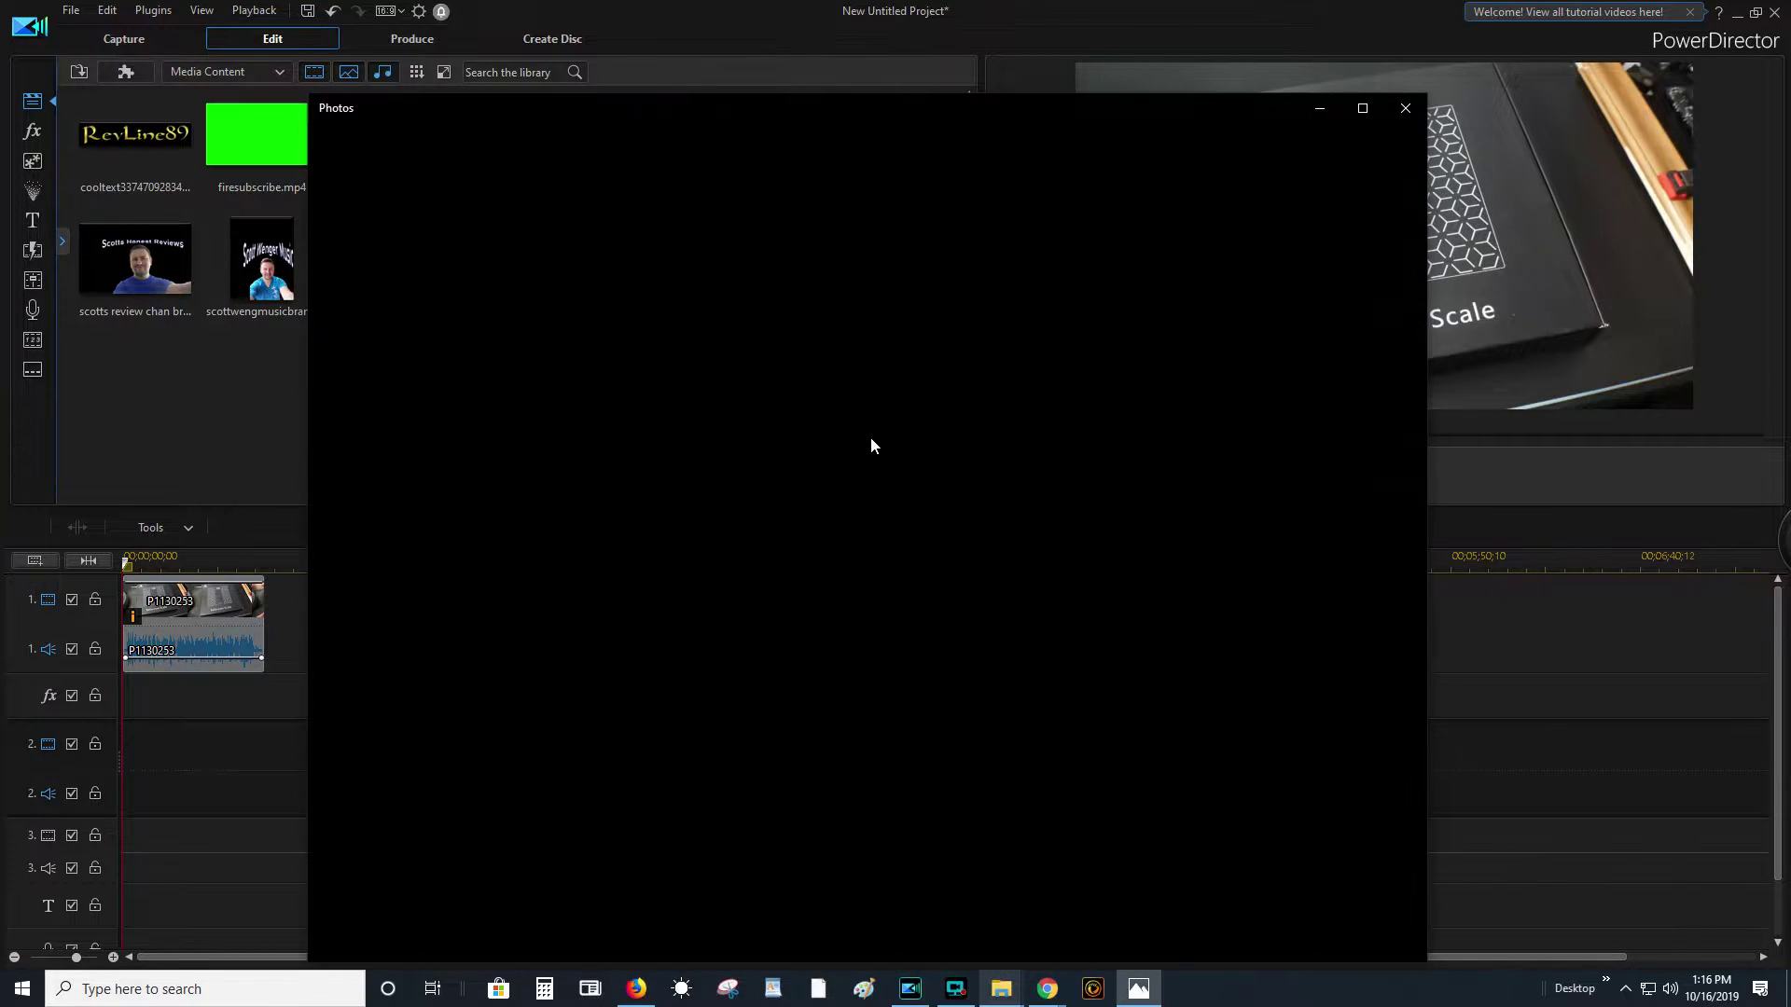
pyautogui.click(1404, 108)
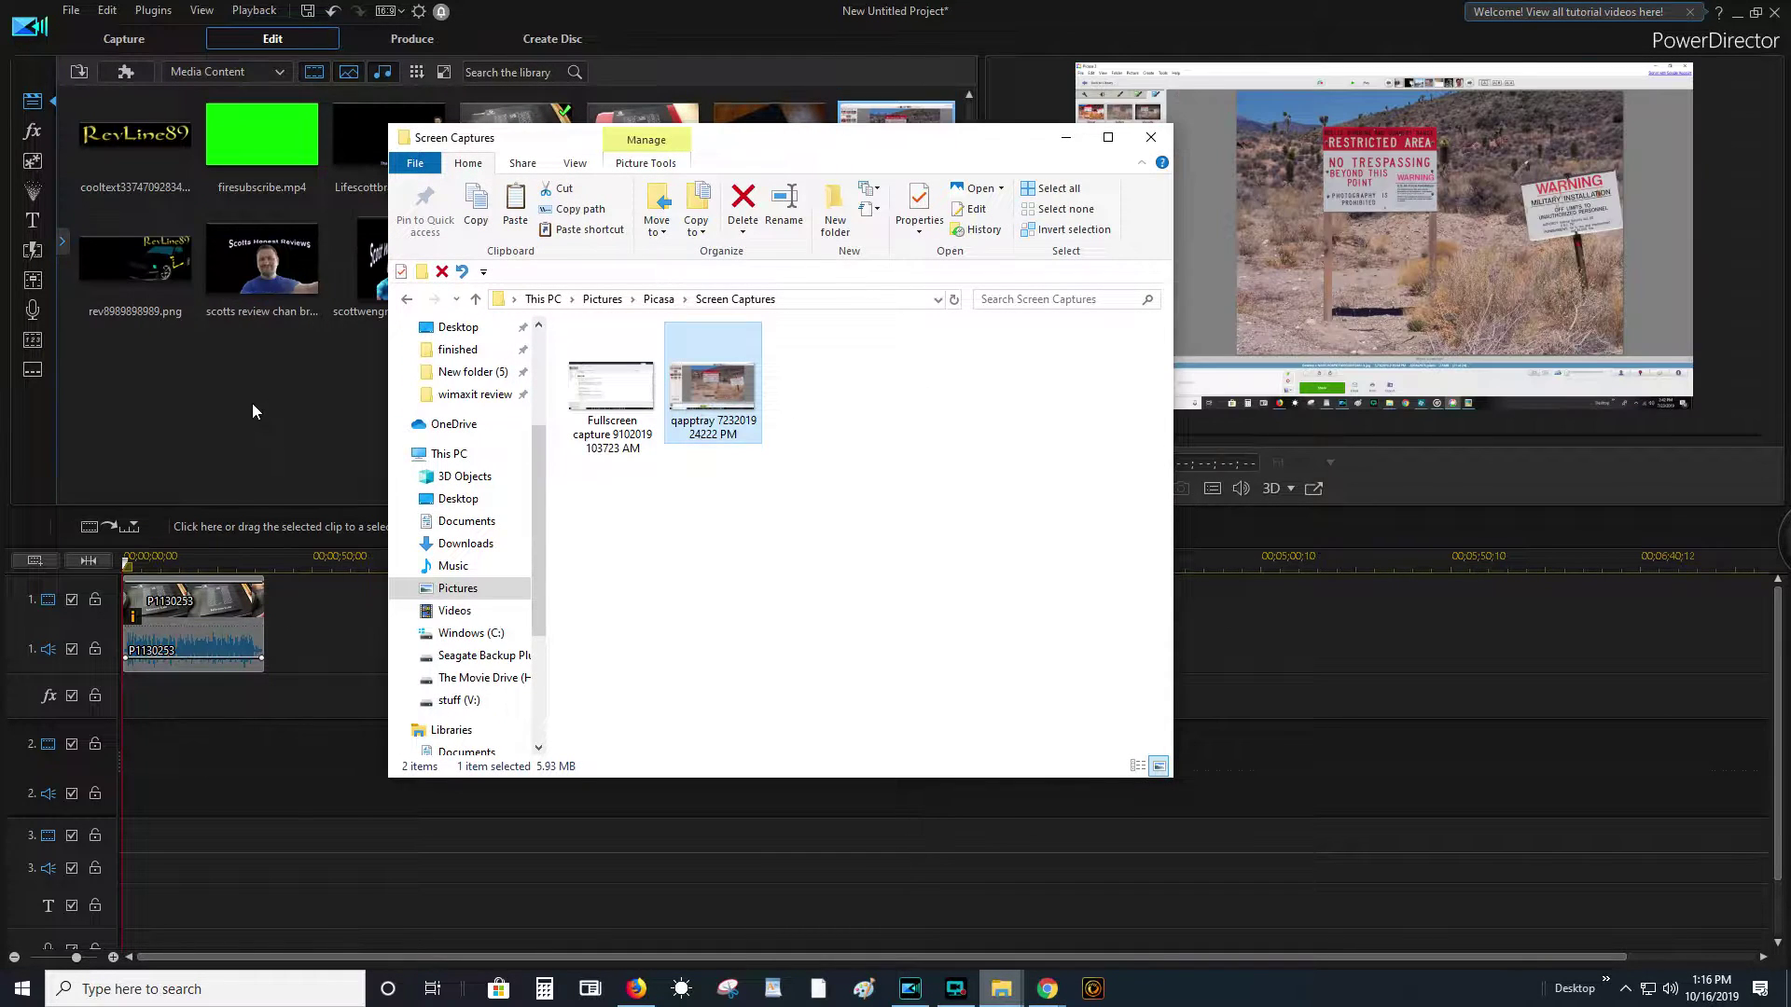
# - Import the qapptray capture into PowerDirector, place it at the start of video track 2, and shrink it to cover the box's logo
pyautogui.click(251, 403)
pyautogui.moveTo(97, 754); pyautogui.dragTo(178, 729)
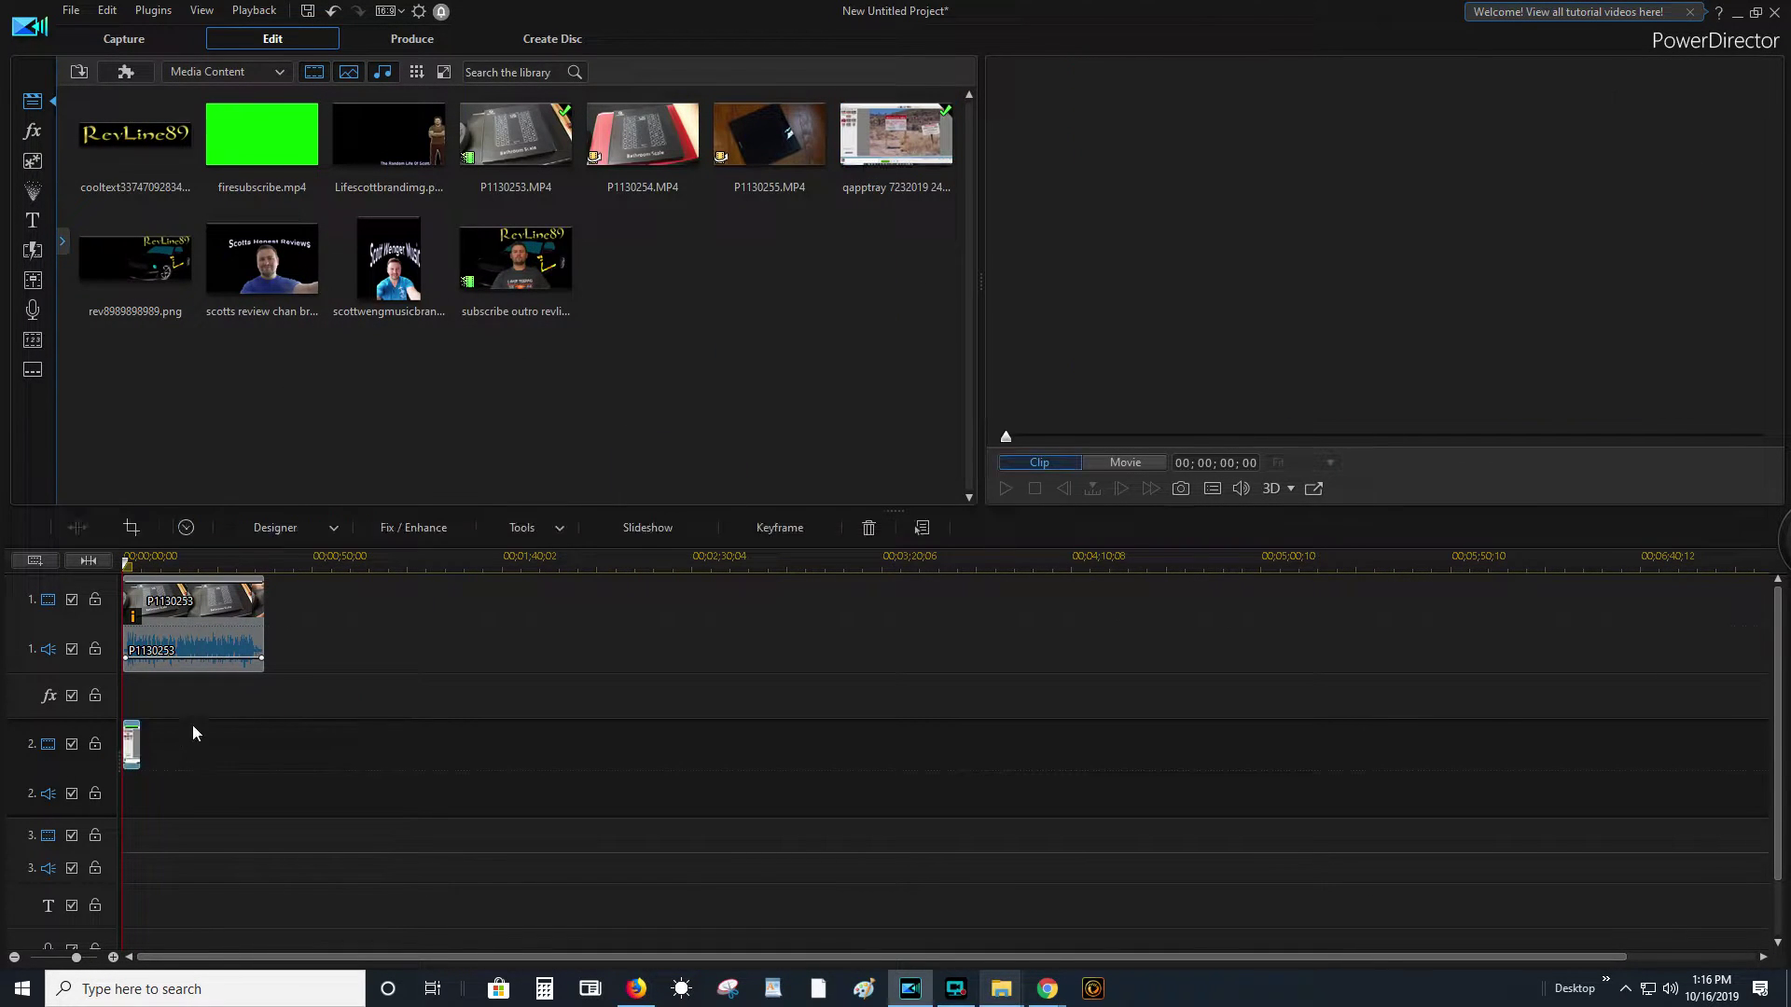
pyautogui.moveTo(1087, 80); pyautogui.dragTo(1250, 117)
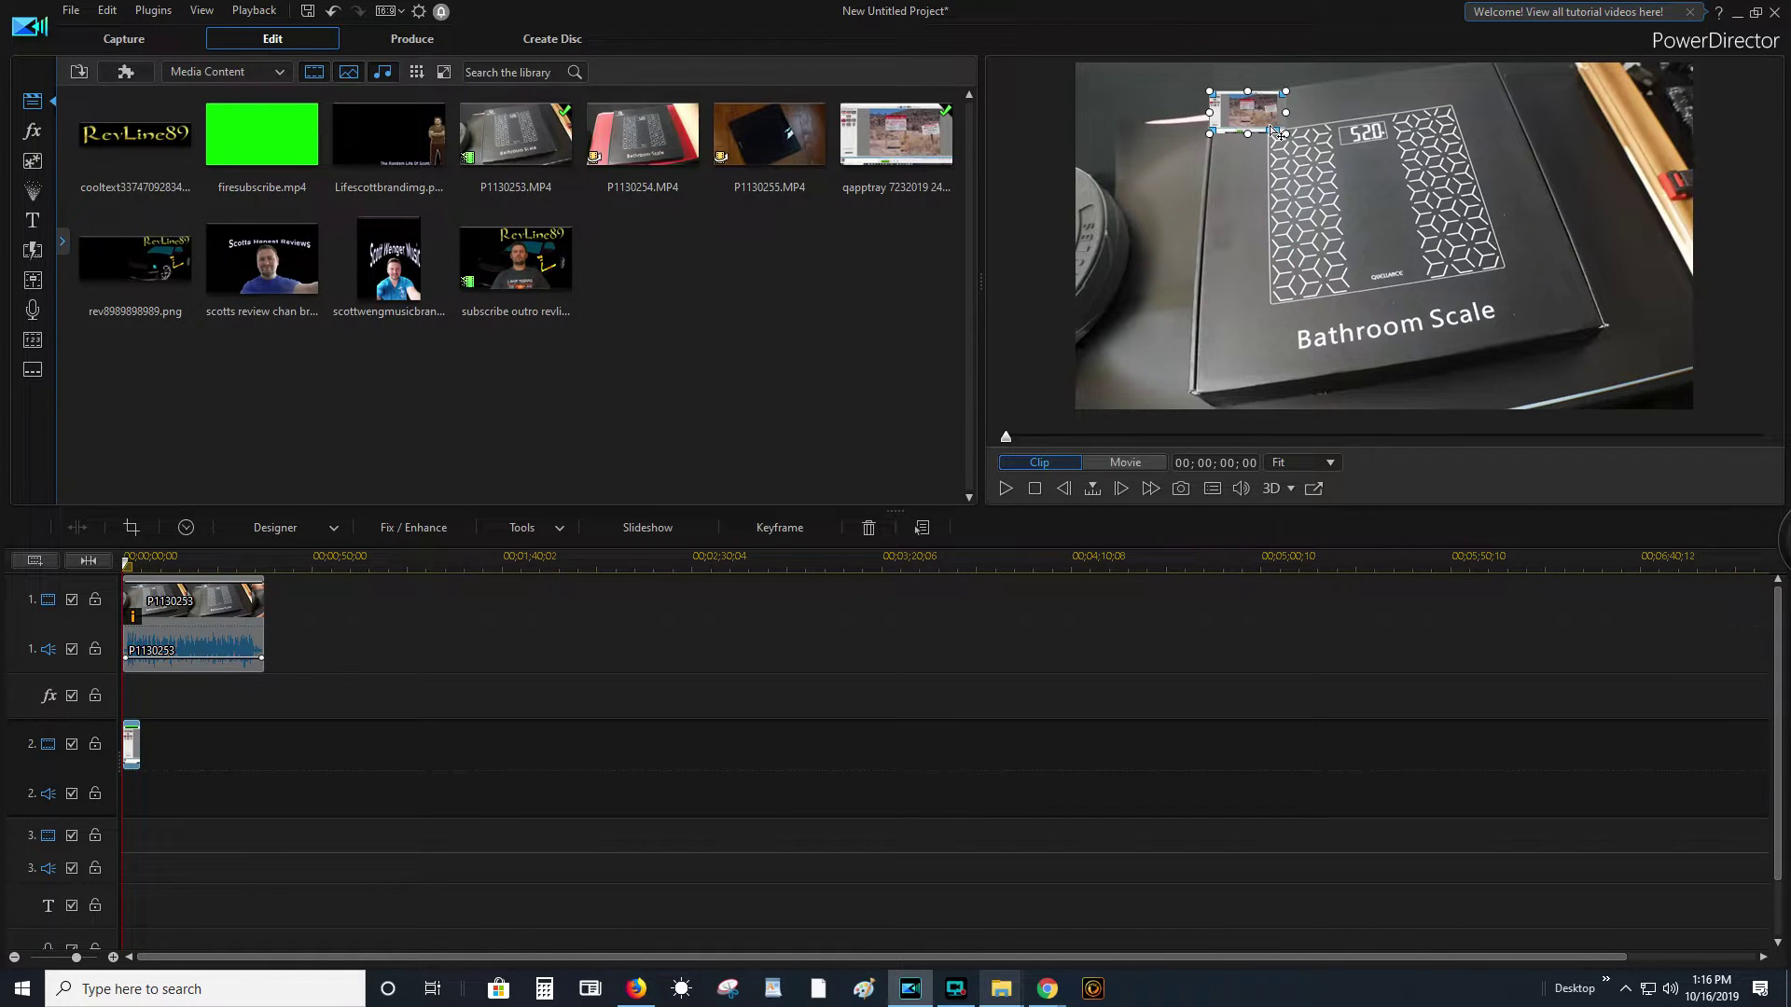
pyautogui.moveTo(1287, 136); pyautogui.dragTo(1249, 113)
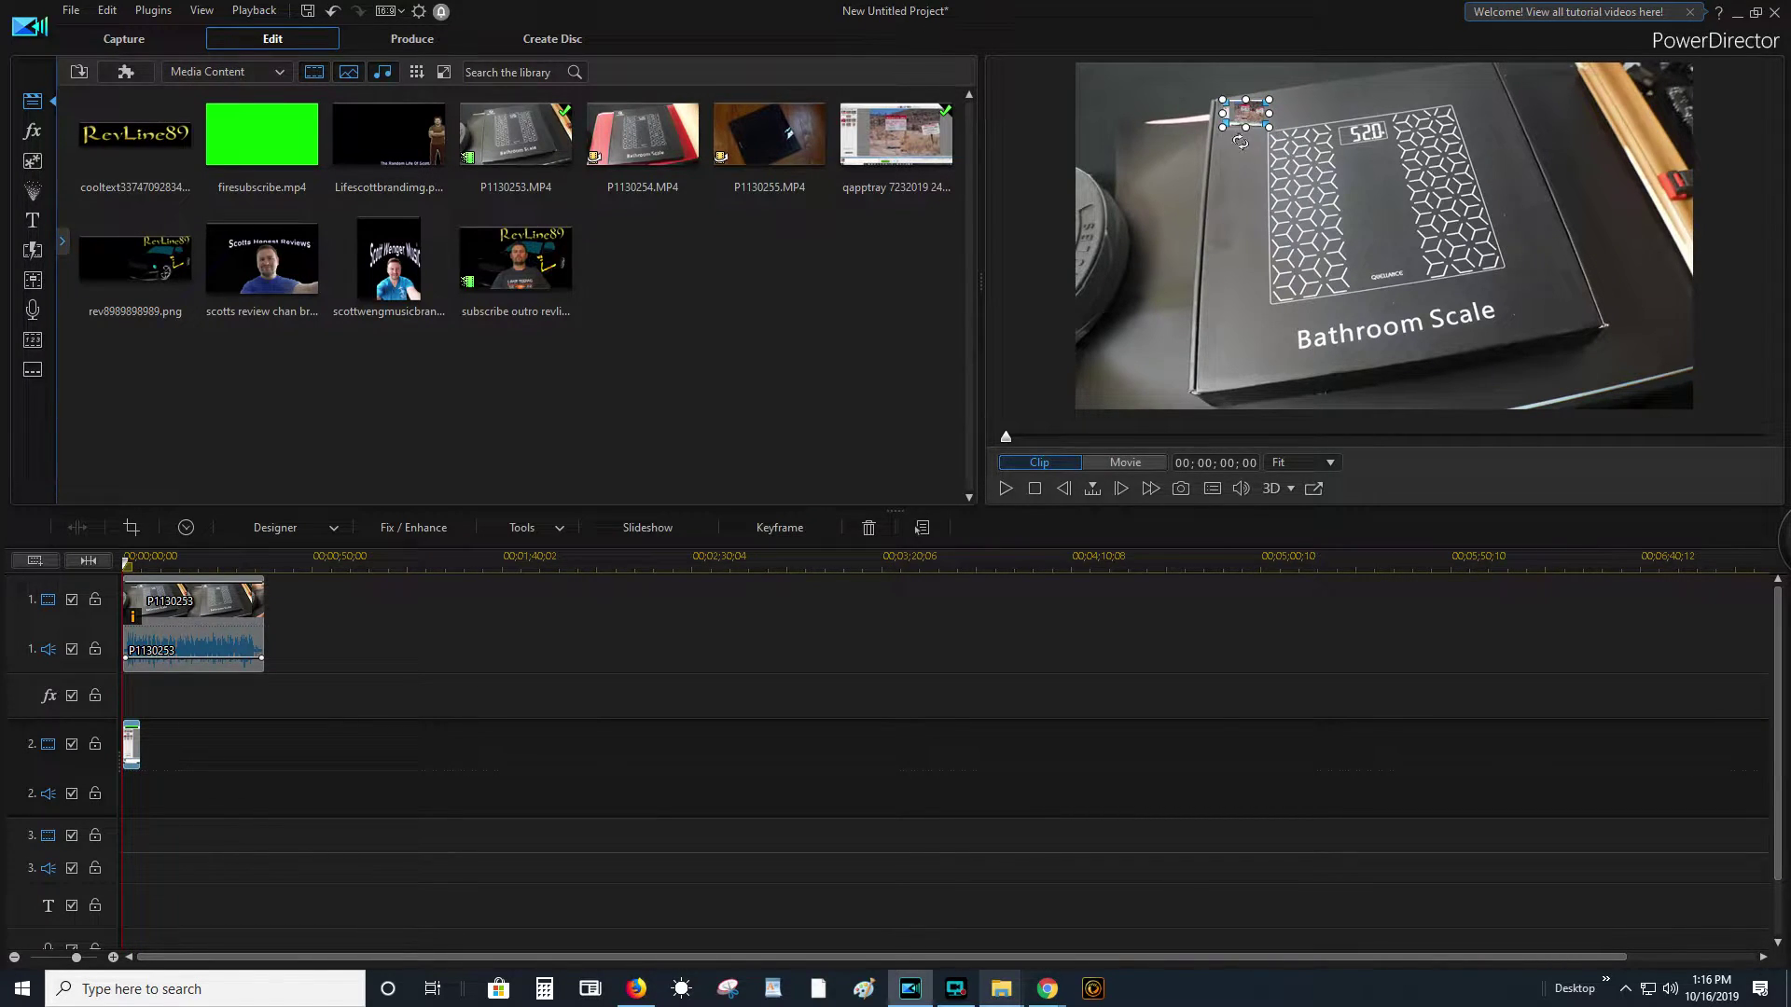
pyautogui.click(136, 612)
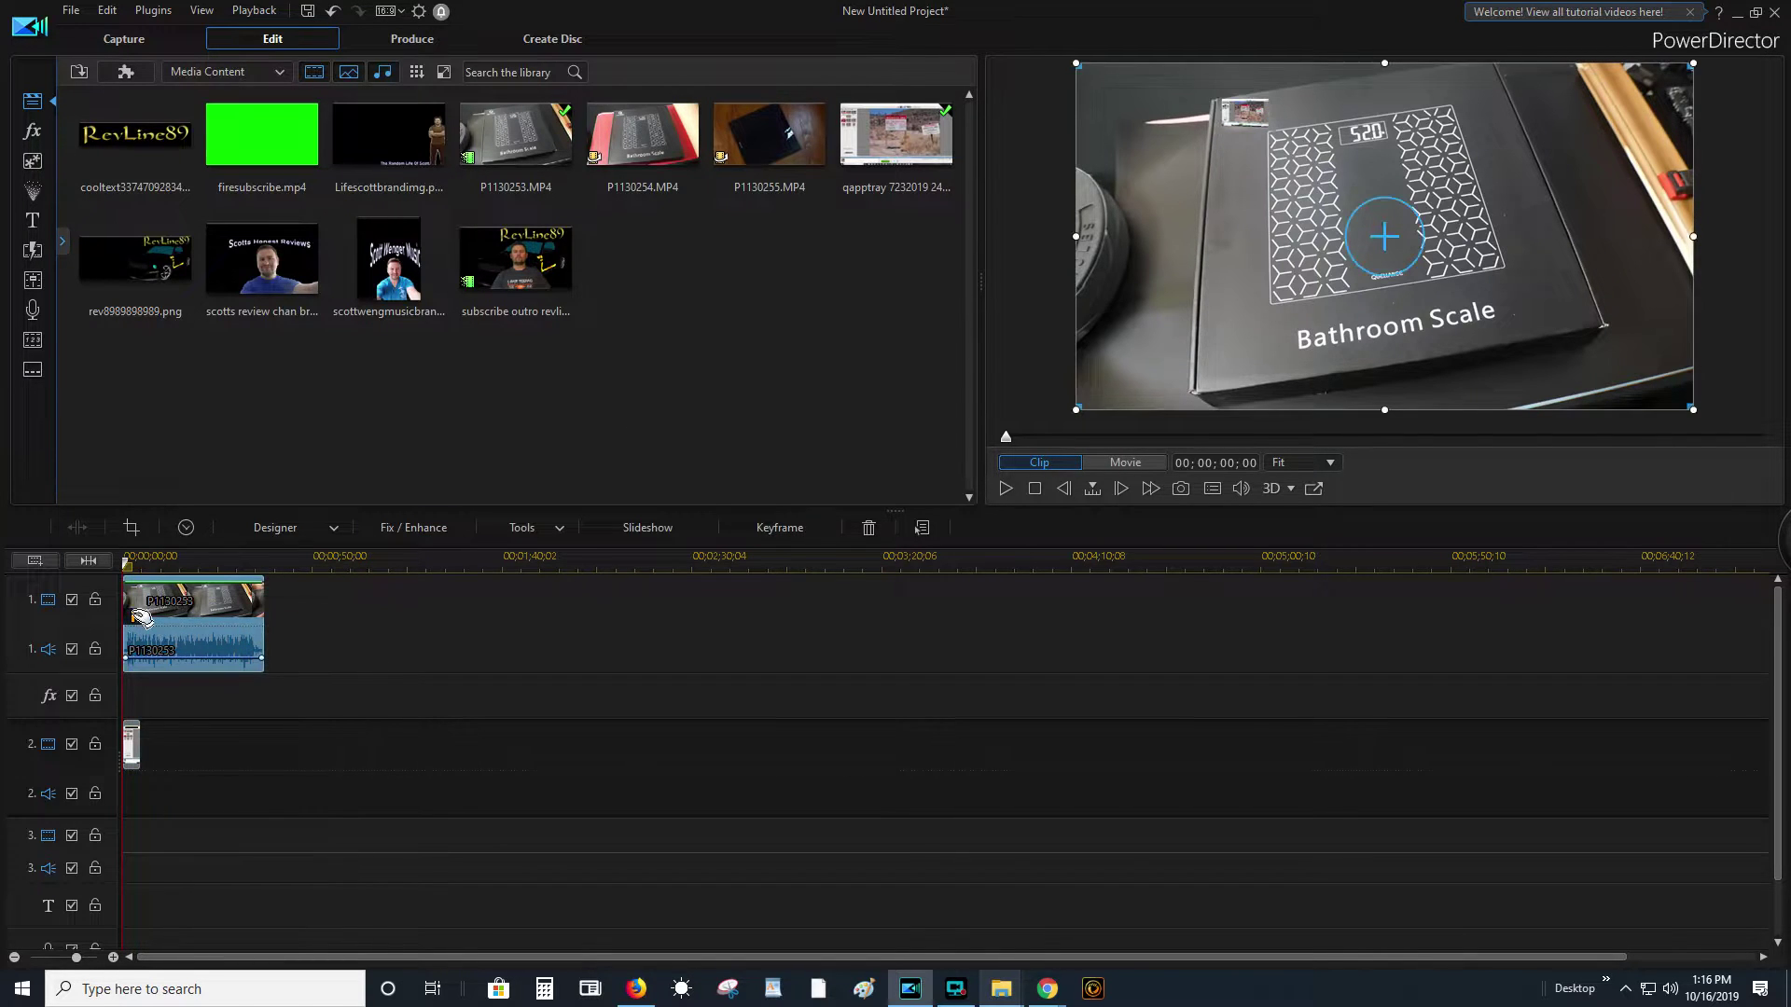
pyautogui.rightClick(136, 612)
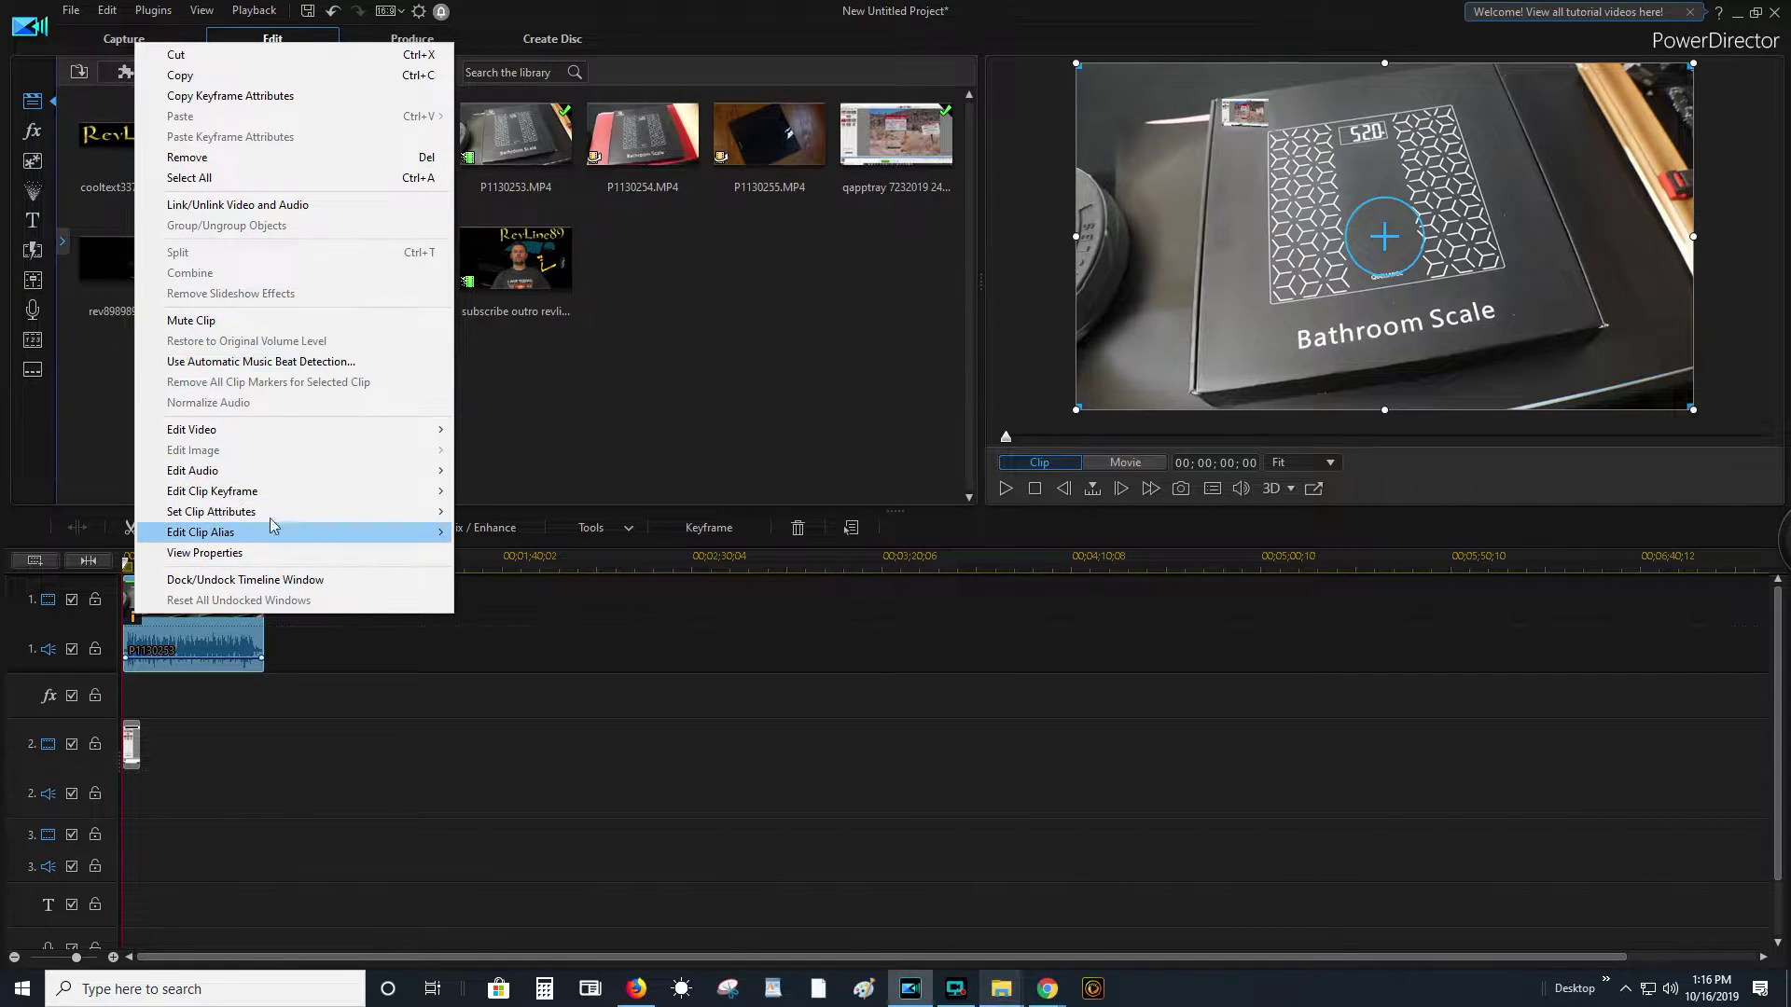
pyautogui.click(1325, 180)
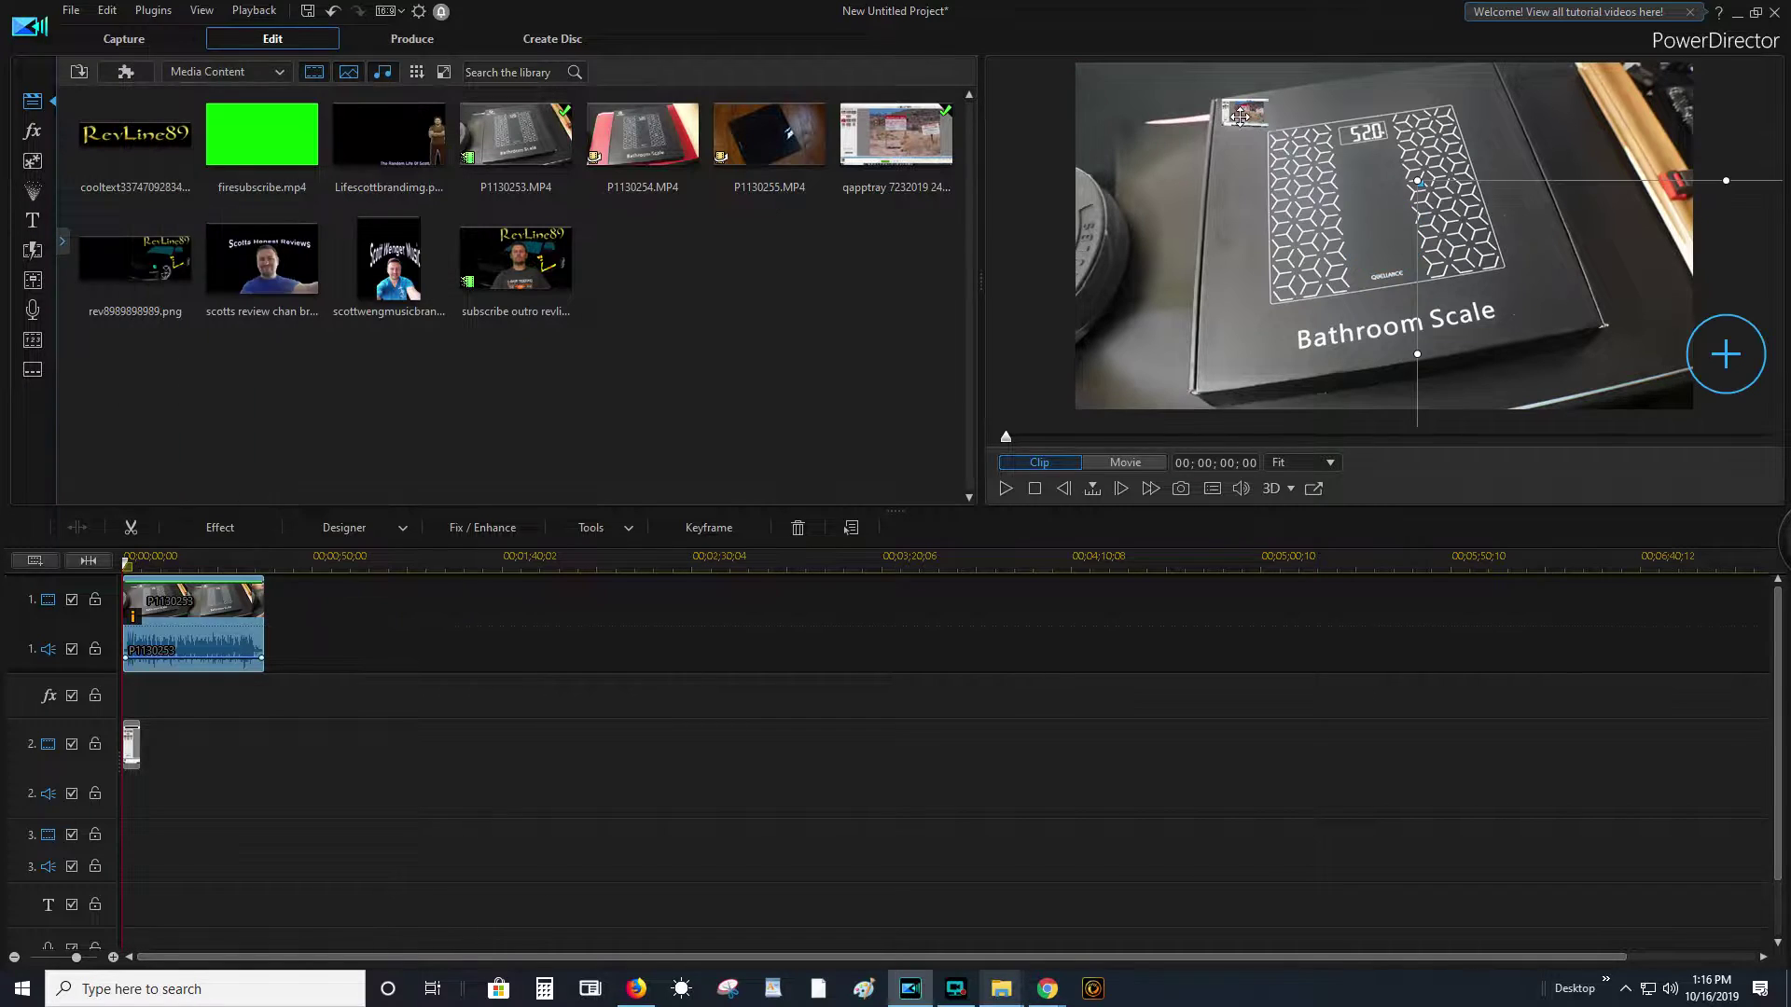
pyautogui.click(1558, 276)
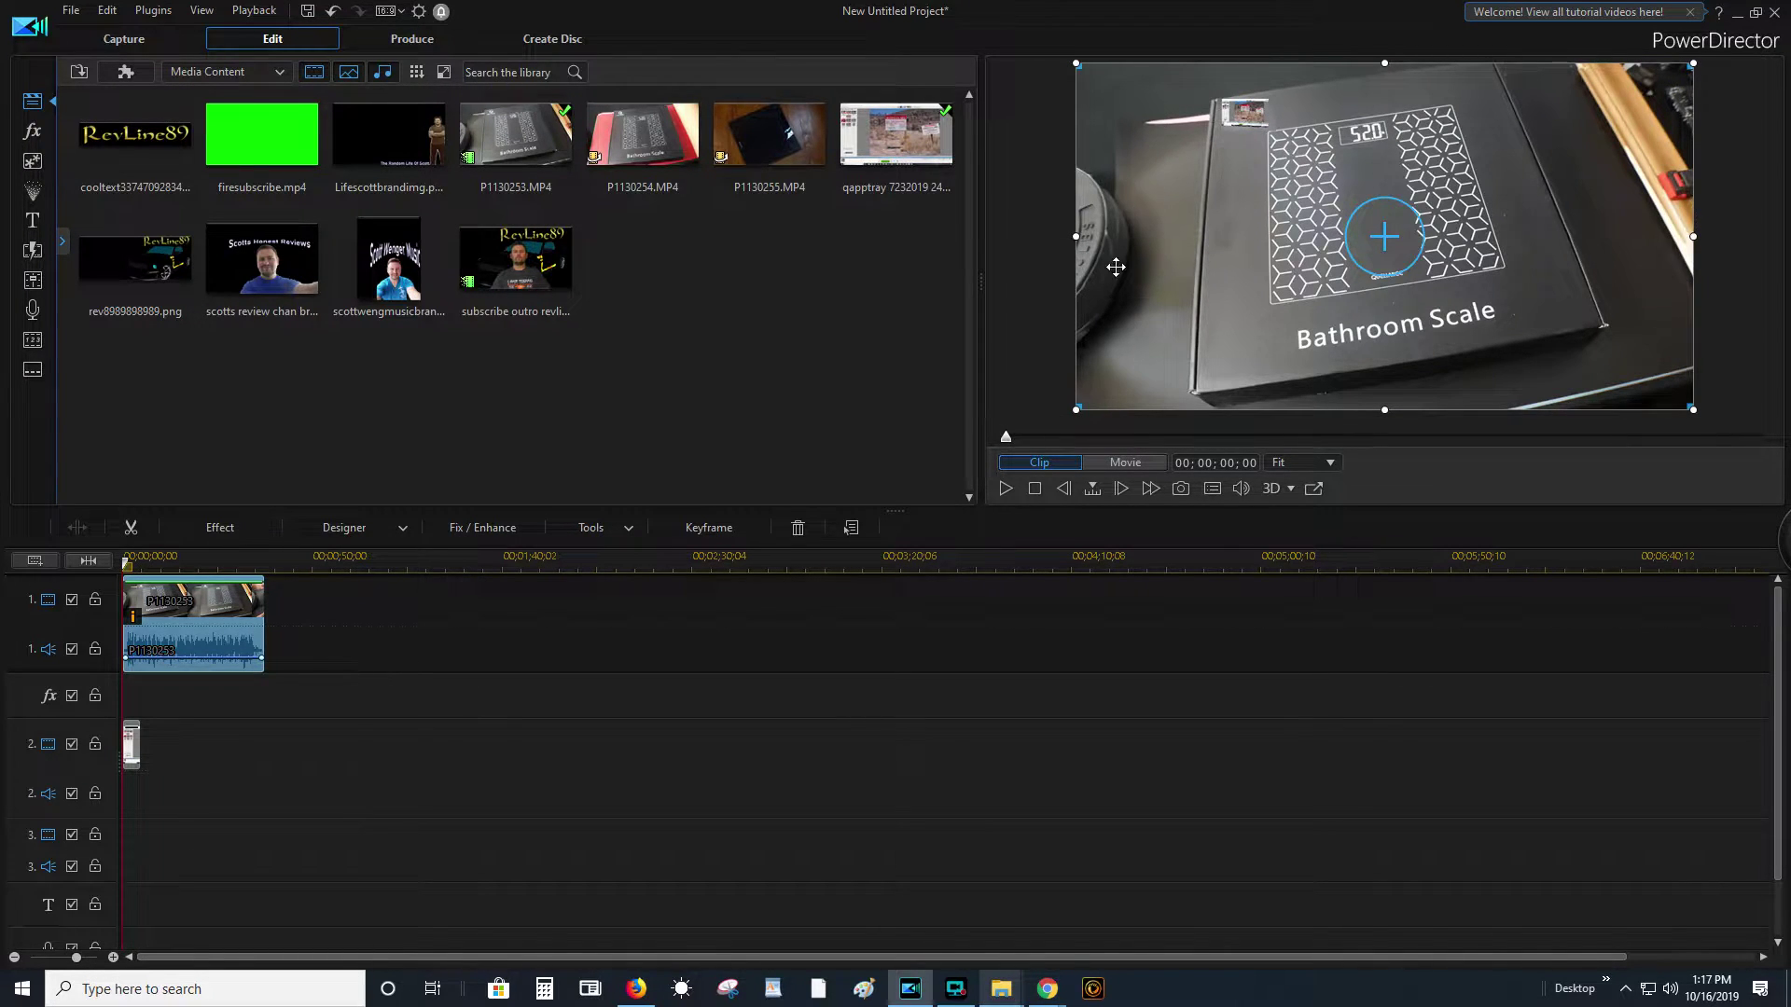
# - Select the small qapptray image overlay on video track 2 and remove it from the timeline
pyautogui.click(1248, 112)
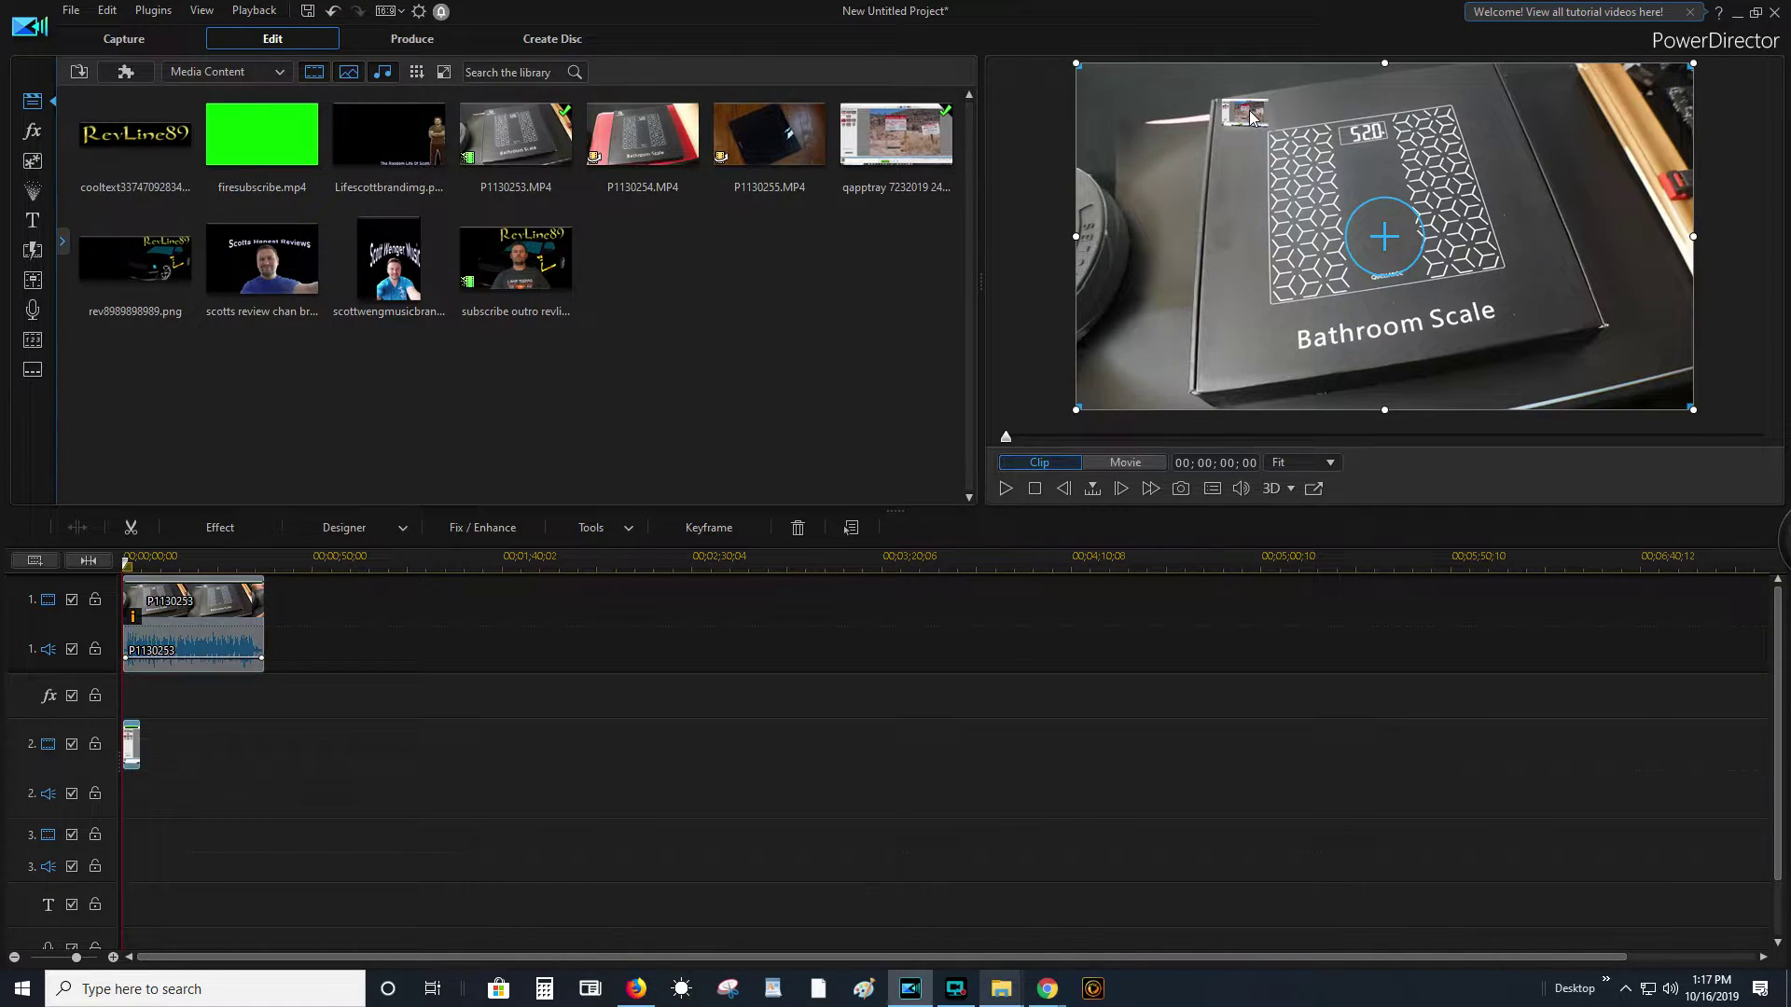
pyautogui.click(142, 746)
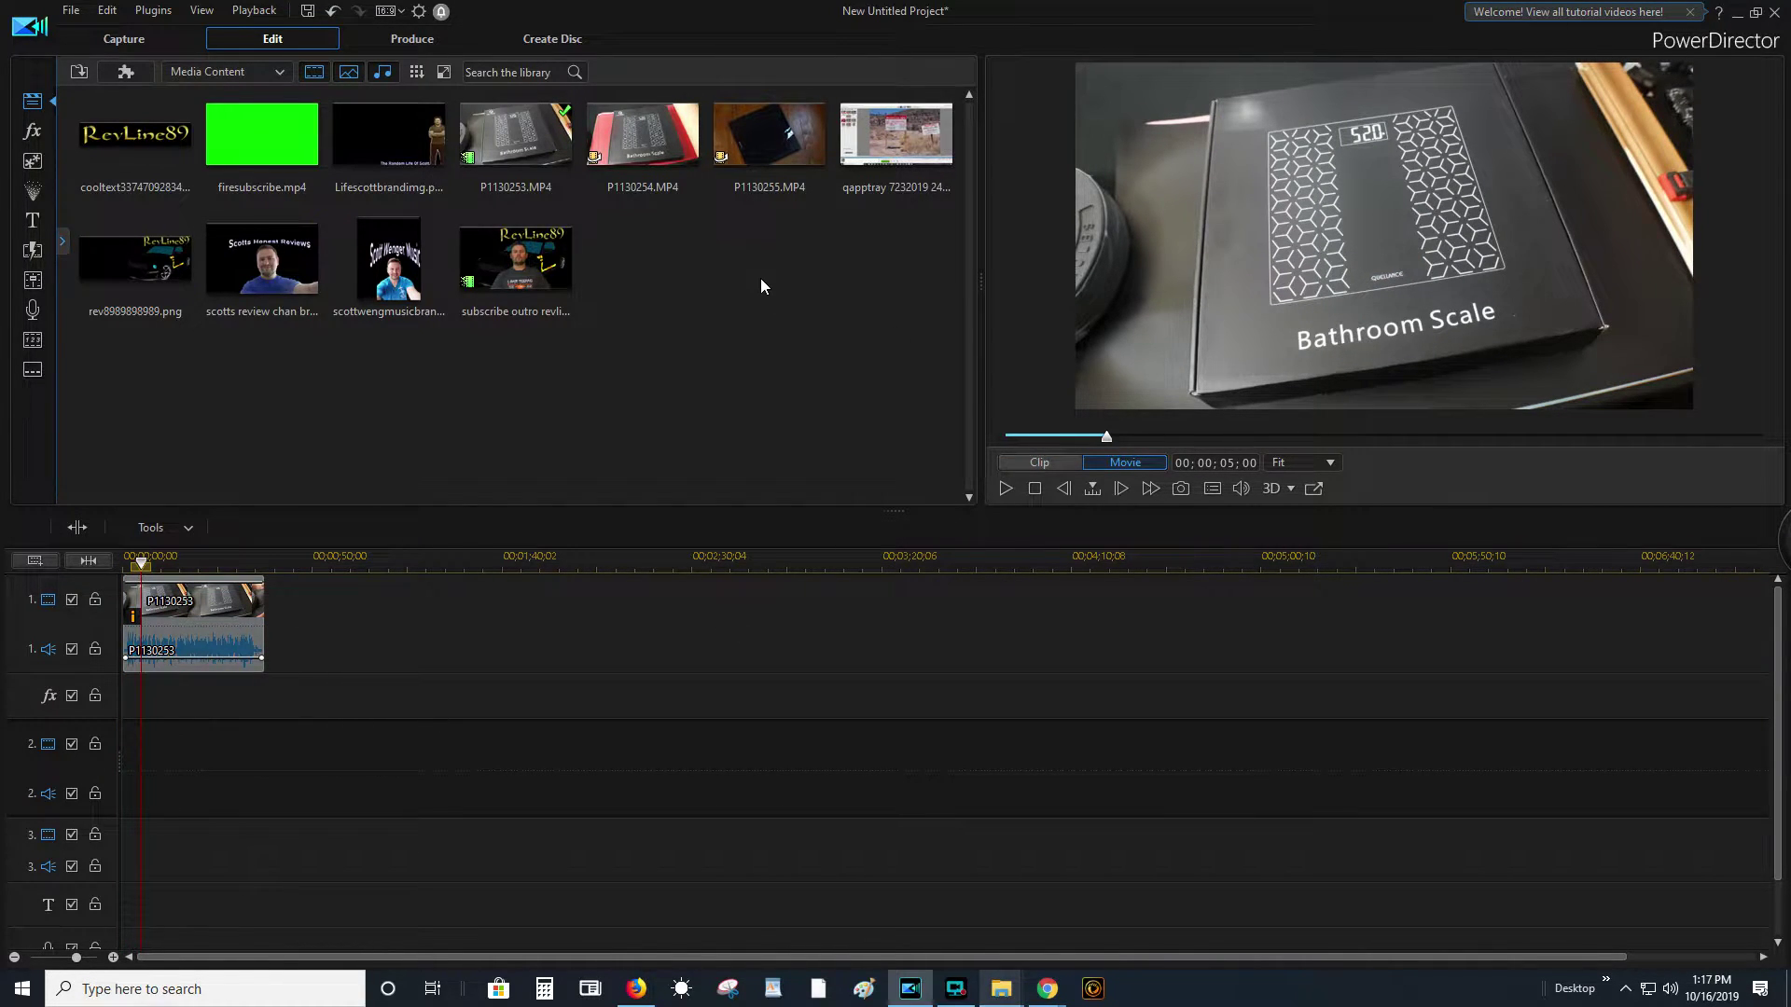
# - Open the P1130253 clip on track 1 in the PiP Designer and expand its Object Settings
pyautogui.click(222, 642)
pyautogui.rightClick(1308, 178)
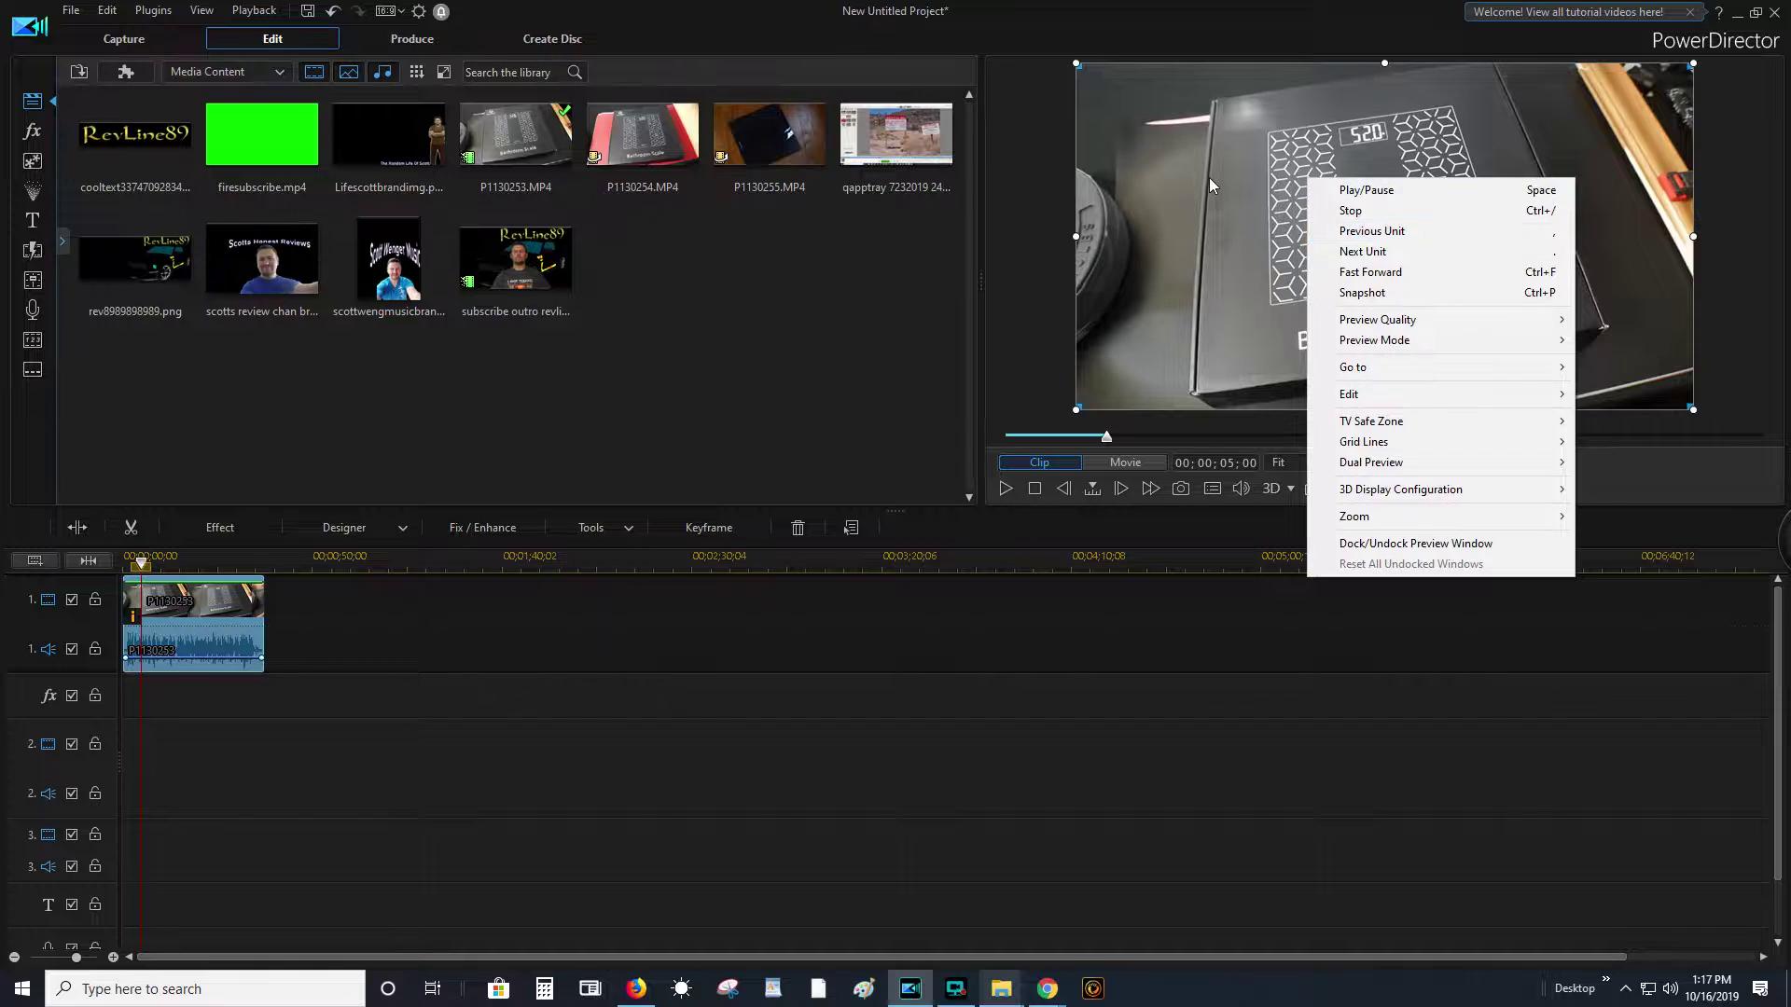
pyautogui.moveTo(1463, 393)
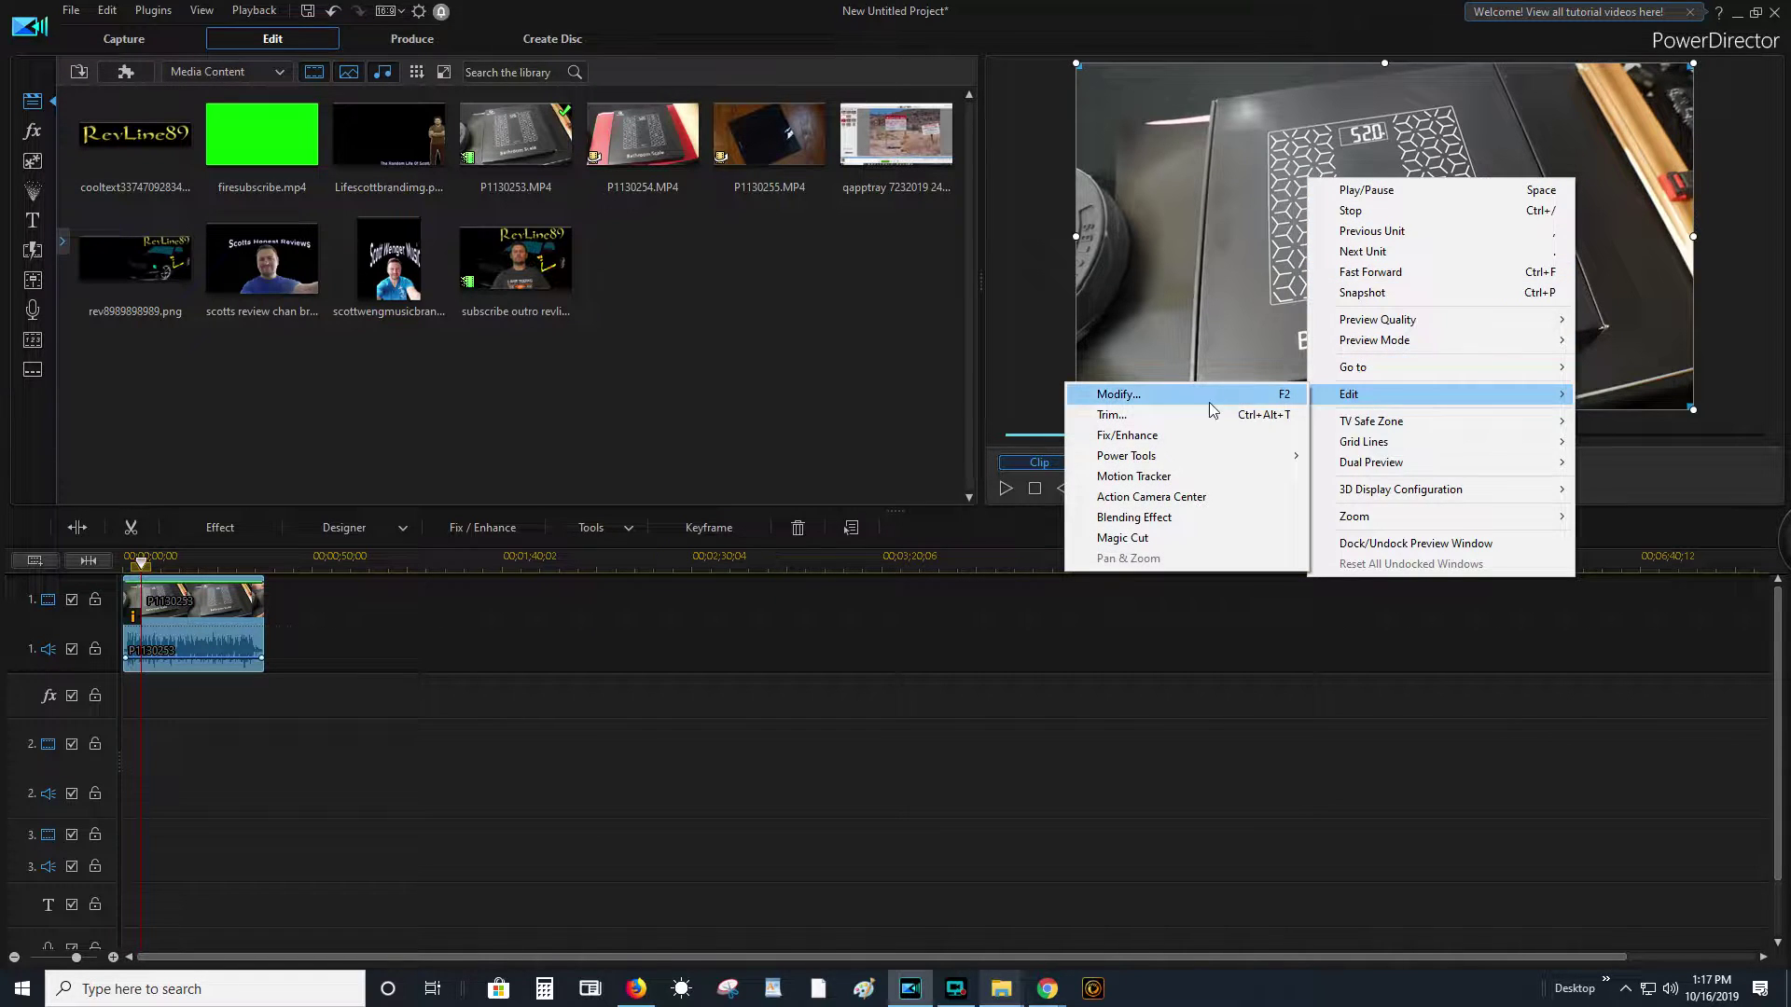
pyautogui.click(1153, 393)
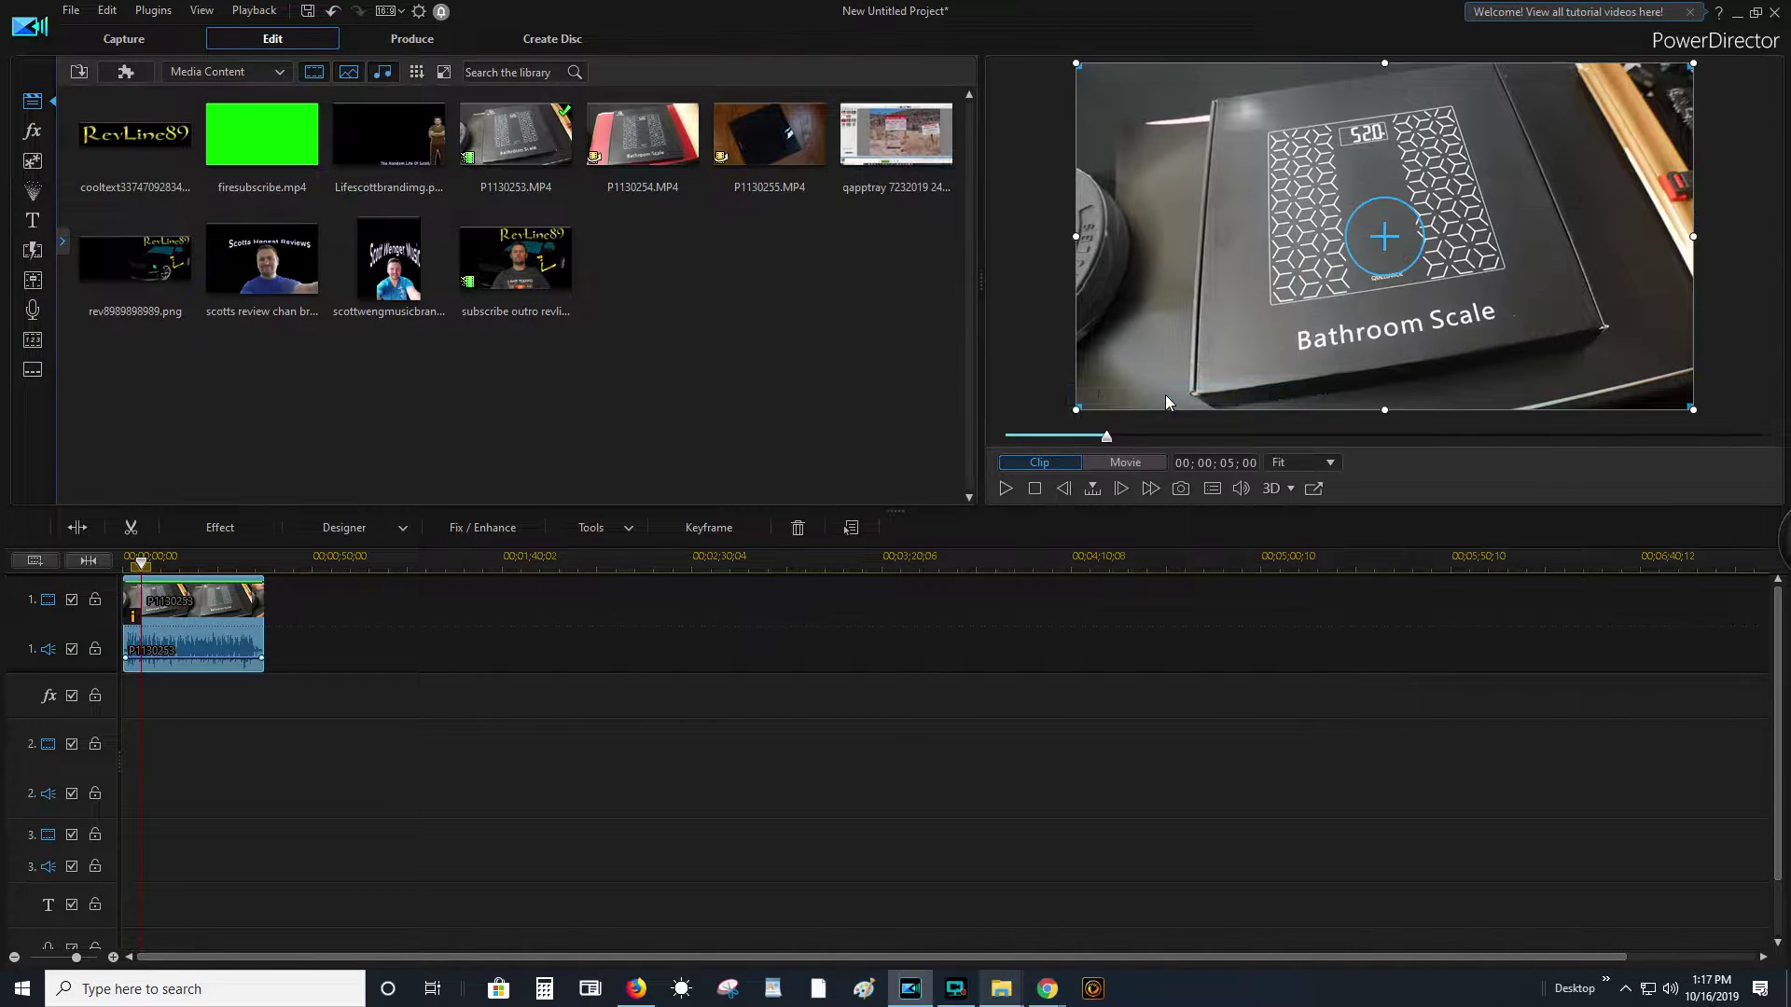
pyautogui.click(486, 279)
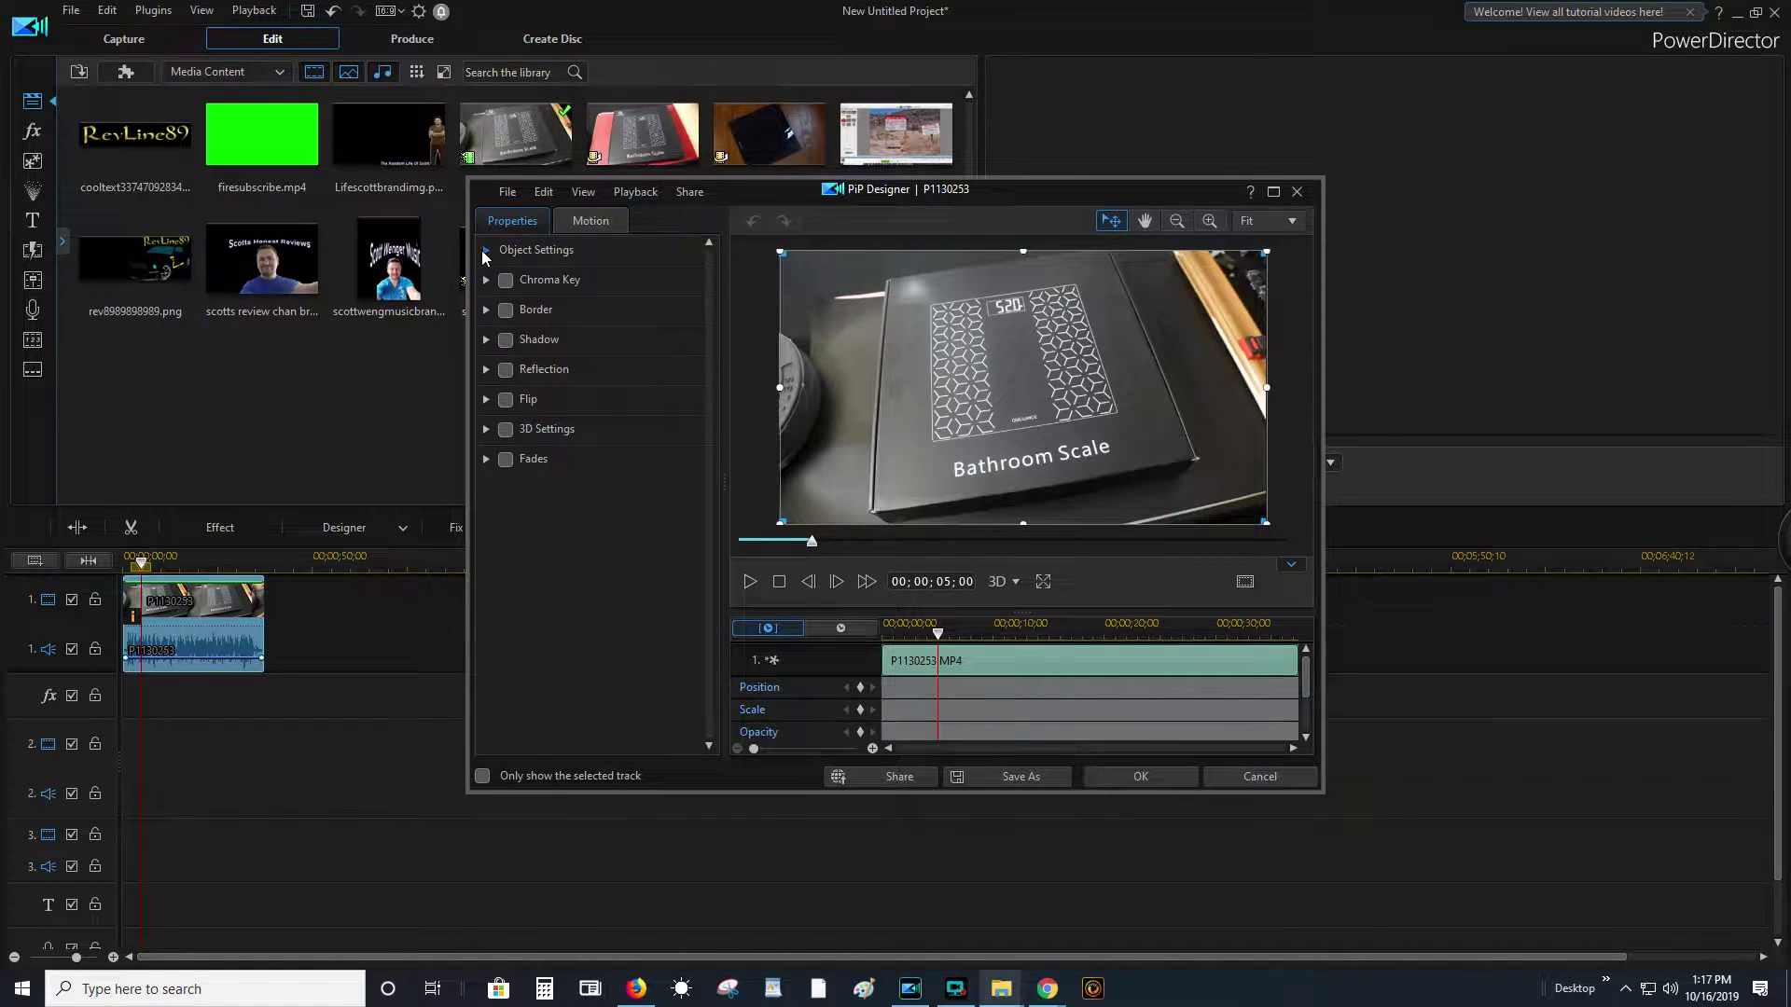
pyautogui.click(485, 252)
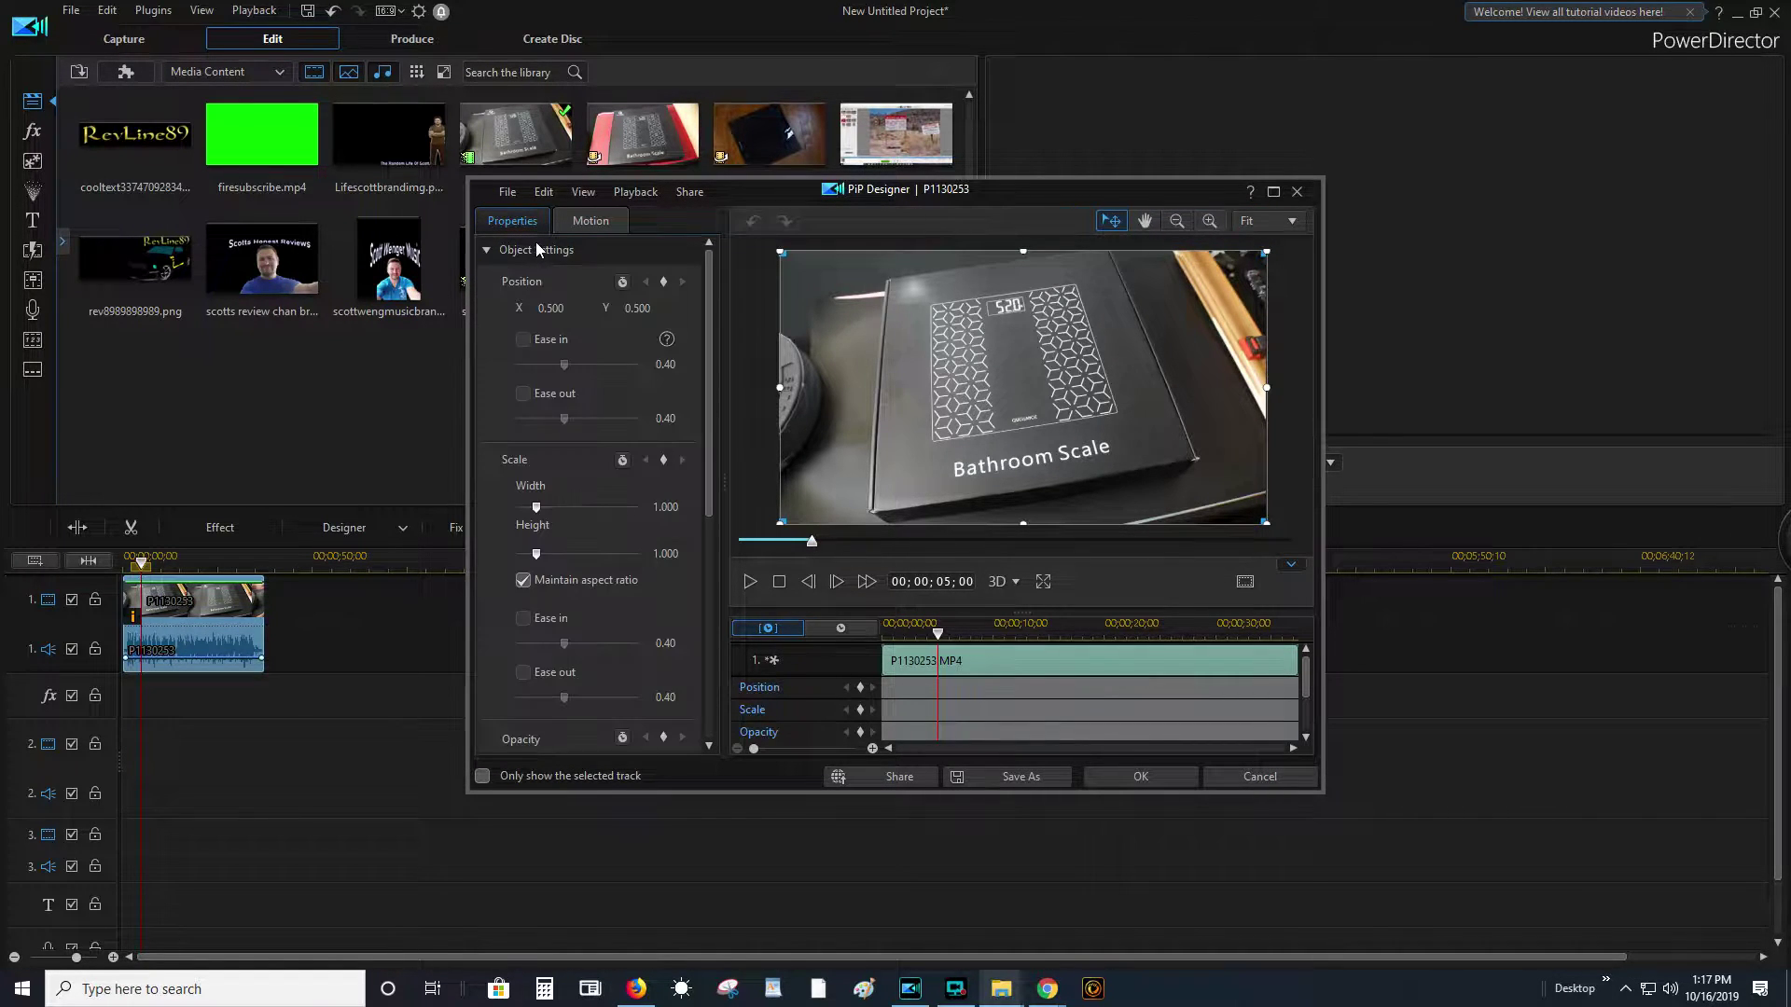
# - Turn off Maintain aspect ratio, stretch the clip's left edge outward to a width of about 1.057, and apply the change
pyautogui.click(523, 581)
pyautogui.moveTo(780, 385); pyautogui.dragTo(752, 390)
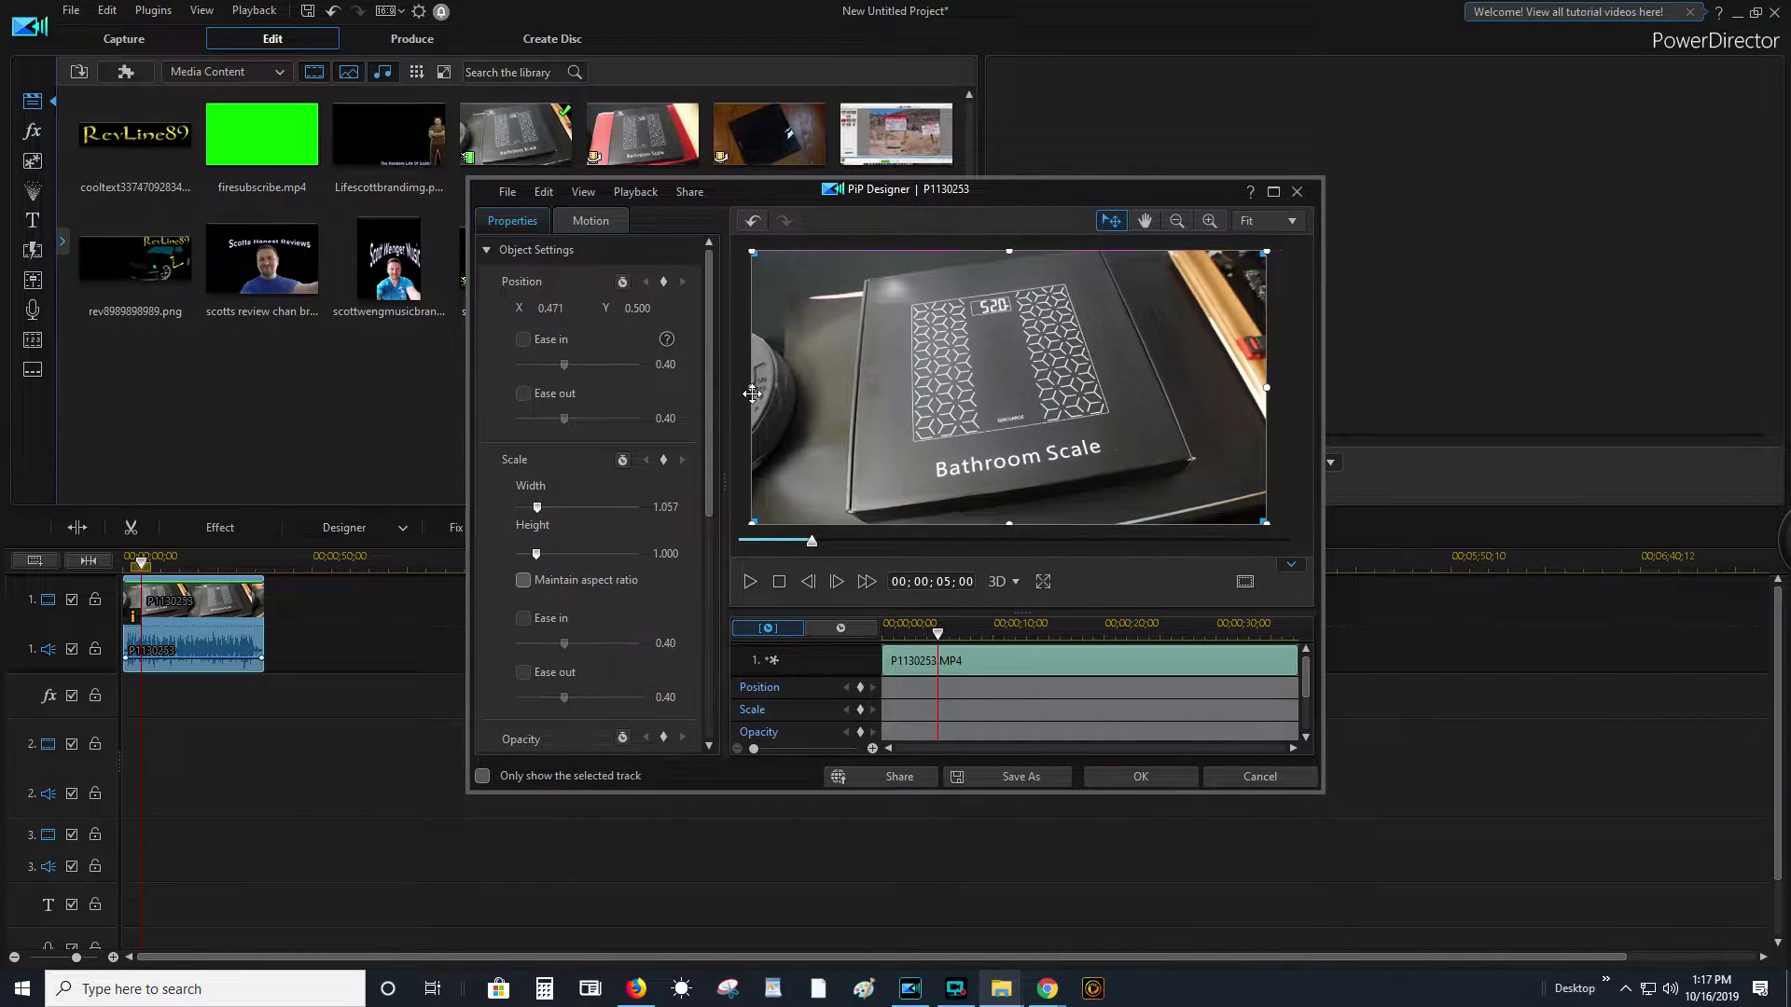
pyautogui.click(1118, 779)
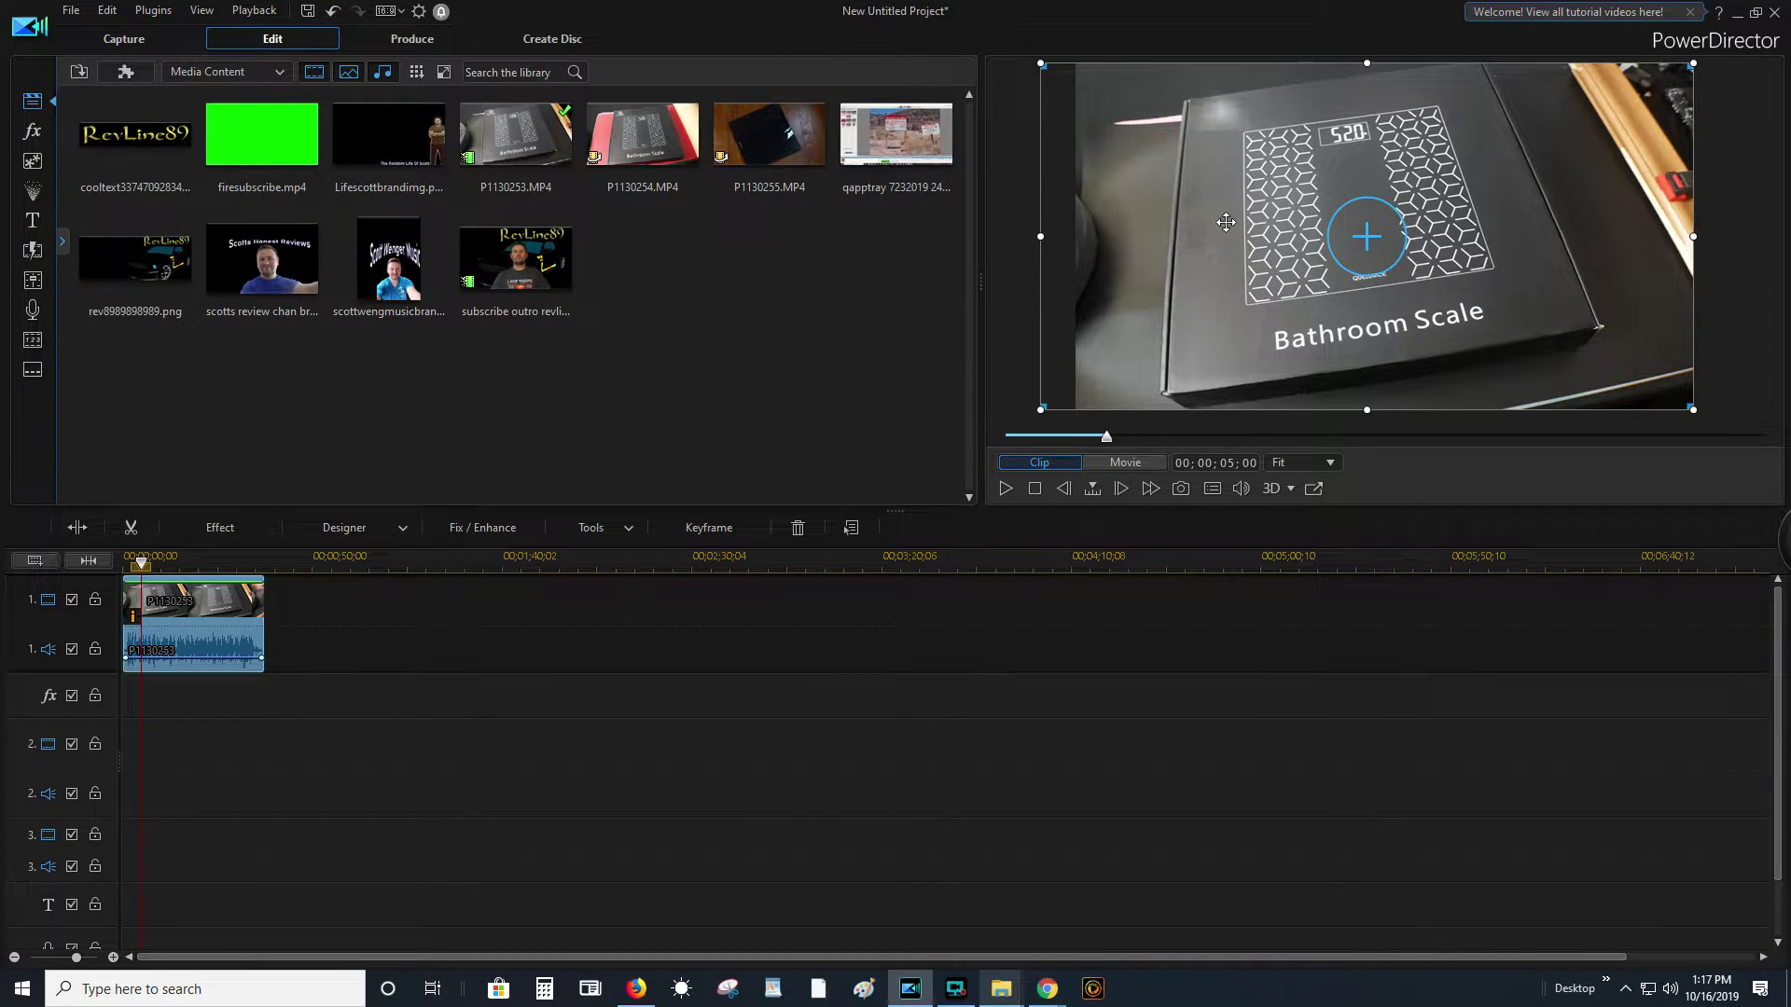
# - Stretch the P1130253 clip's left edge farther beyond the frame in the preview and play it for about three seconds
pyautogui.moveTo(1041, 237); pyautogui.dragTo(1016, 239)
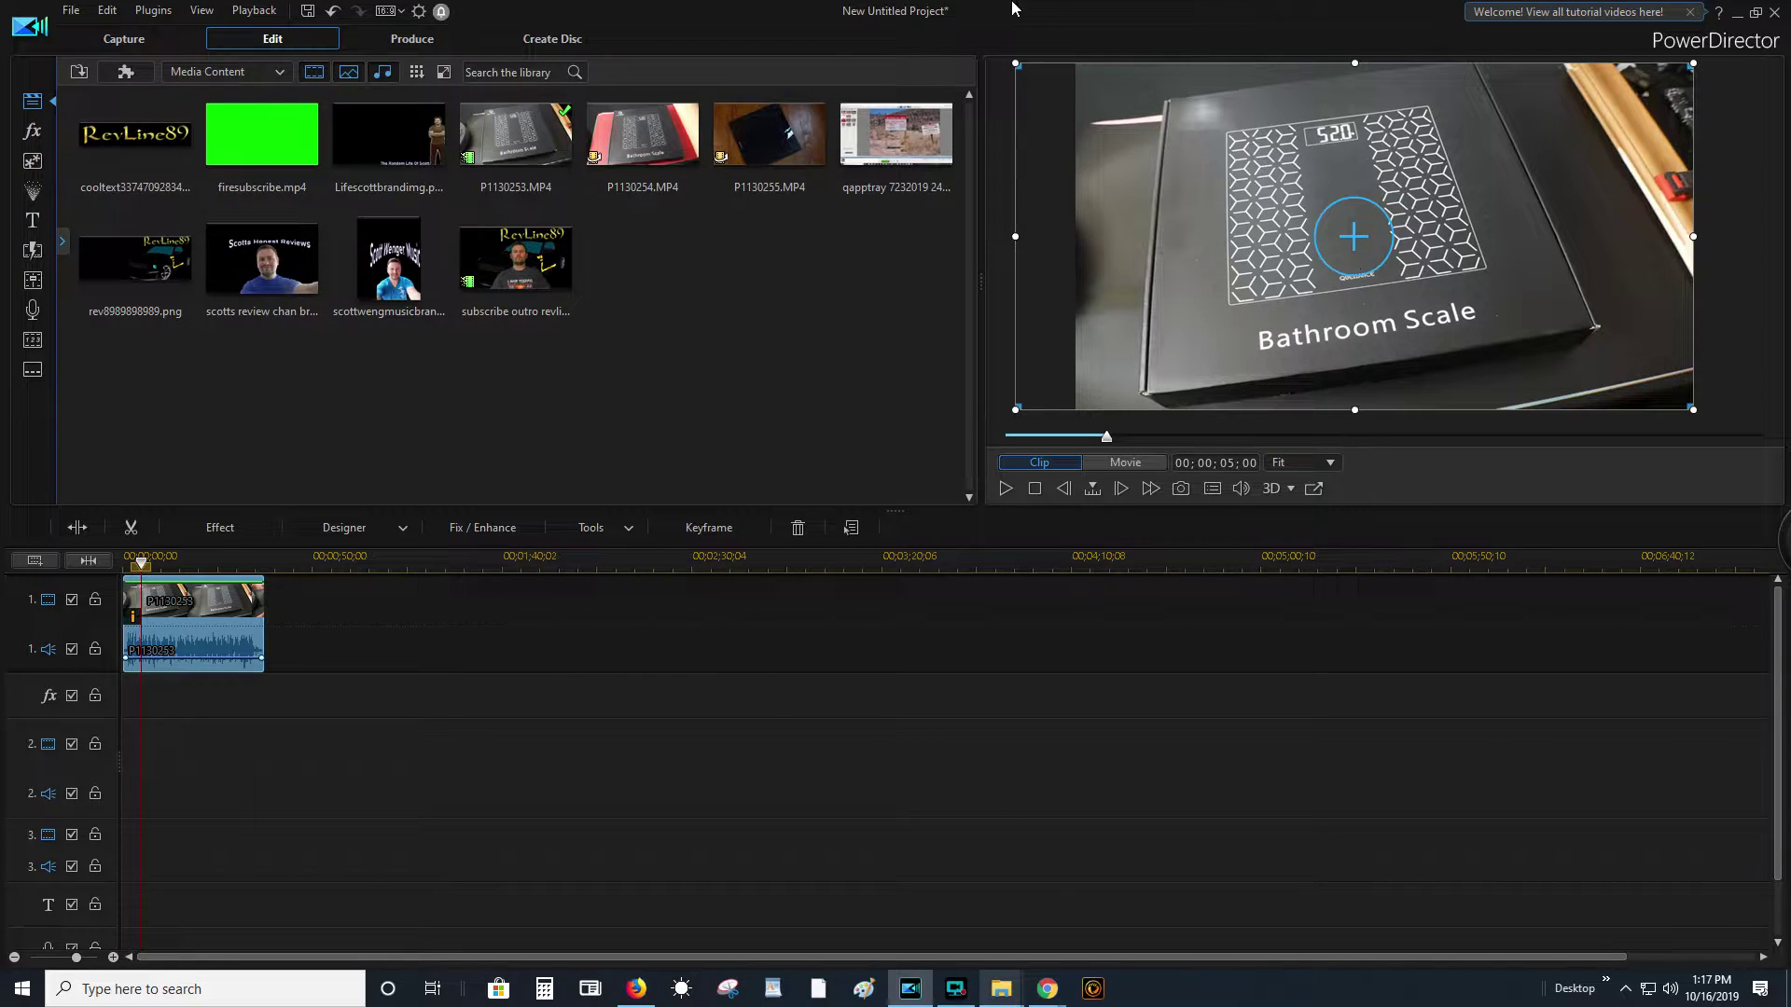
pyautogui.click(1008, 487)
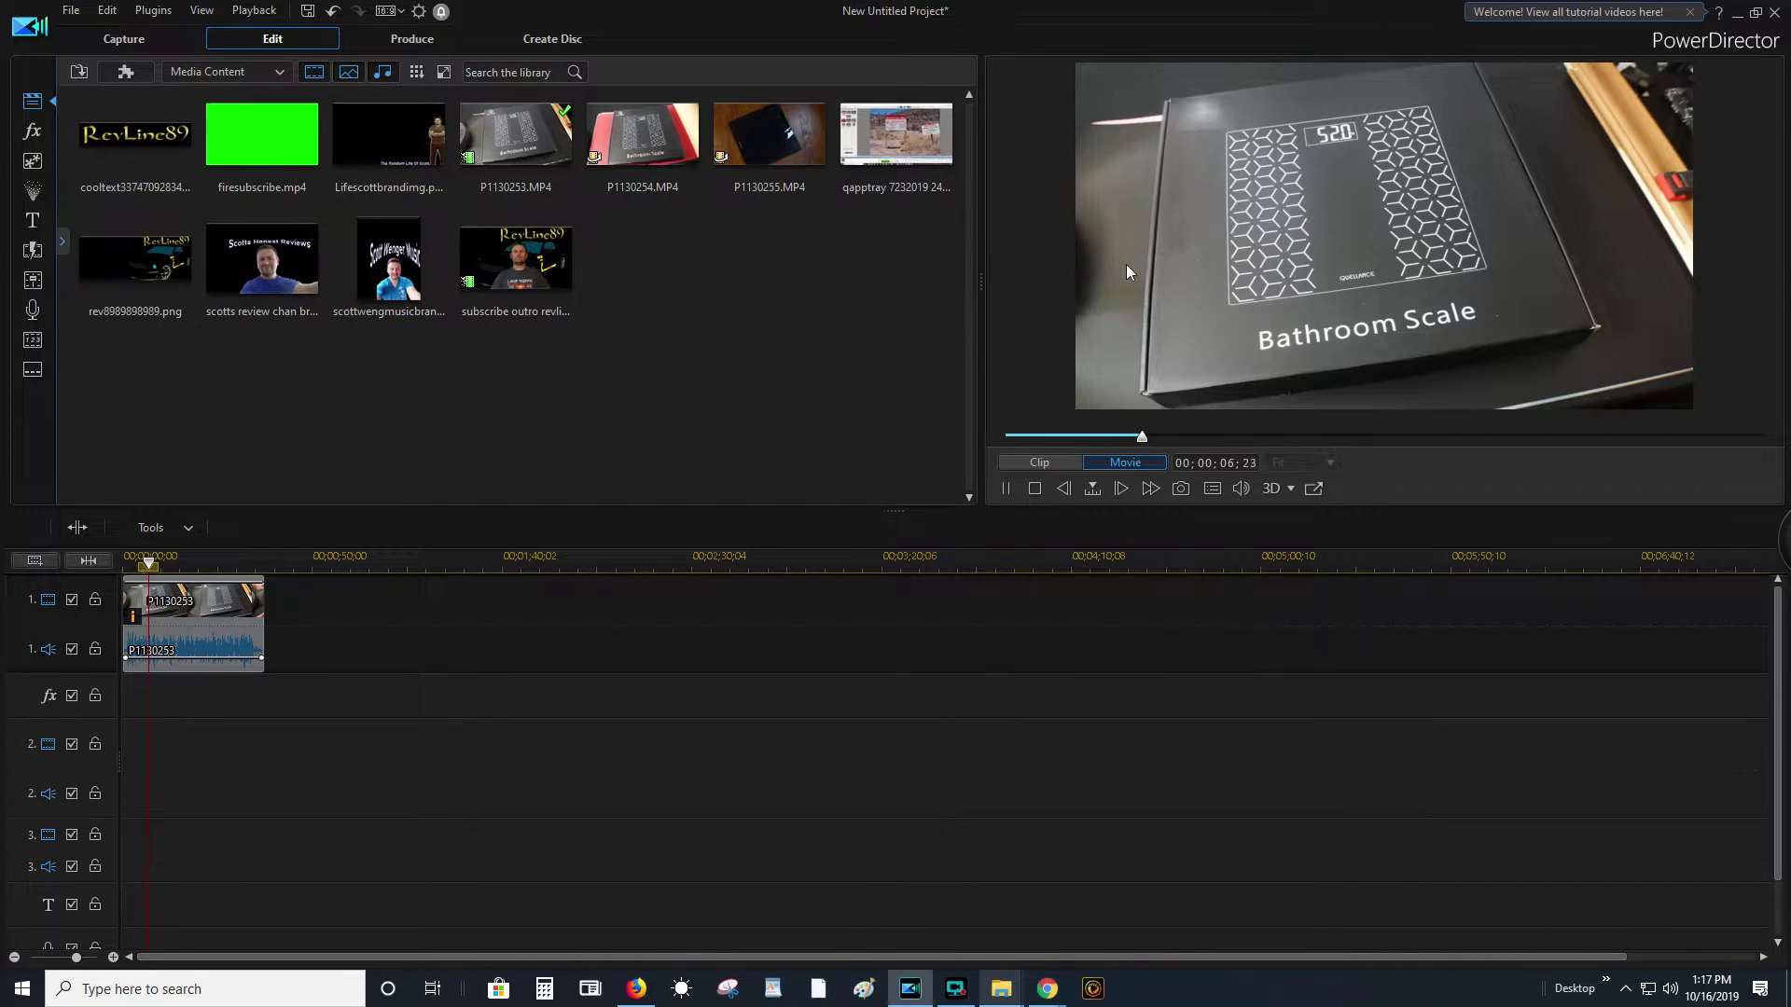
pyautogui.click(1007, 487)
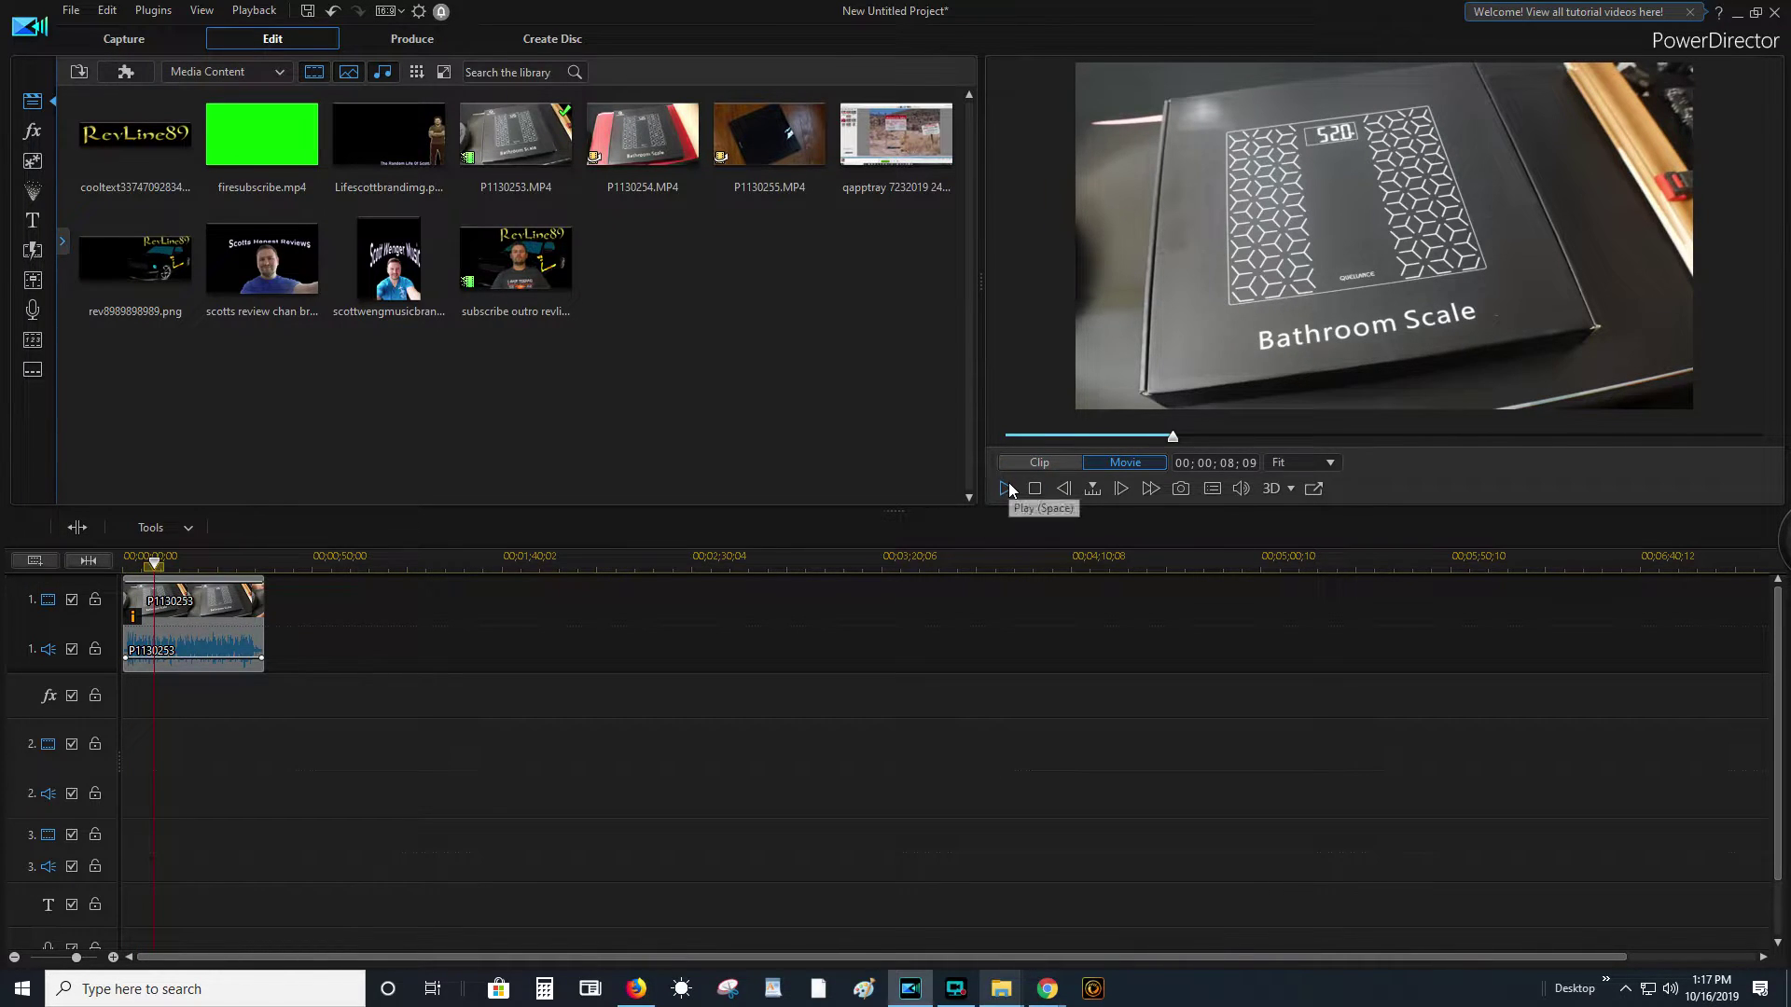
pyautogui.moveTo(967, 998)
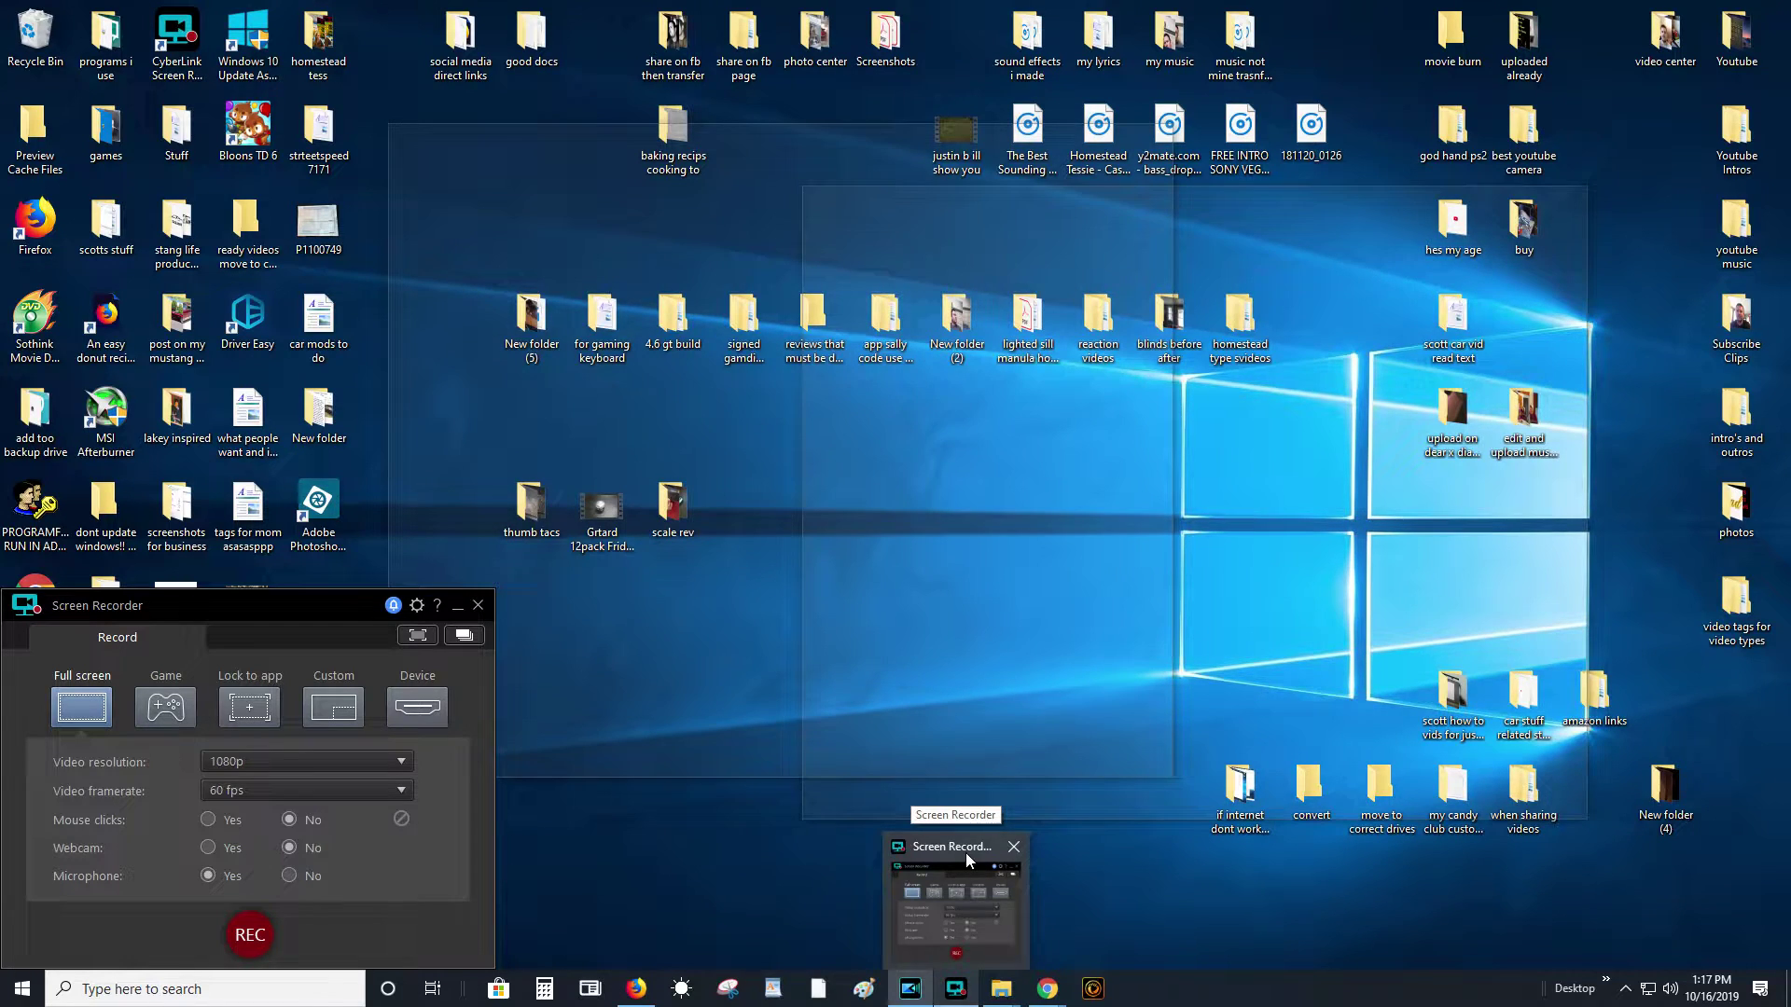
pyautogui.click(966, 852)
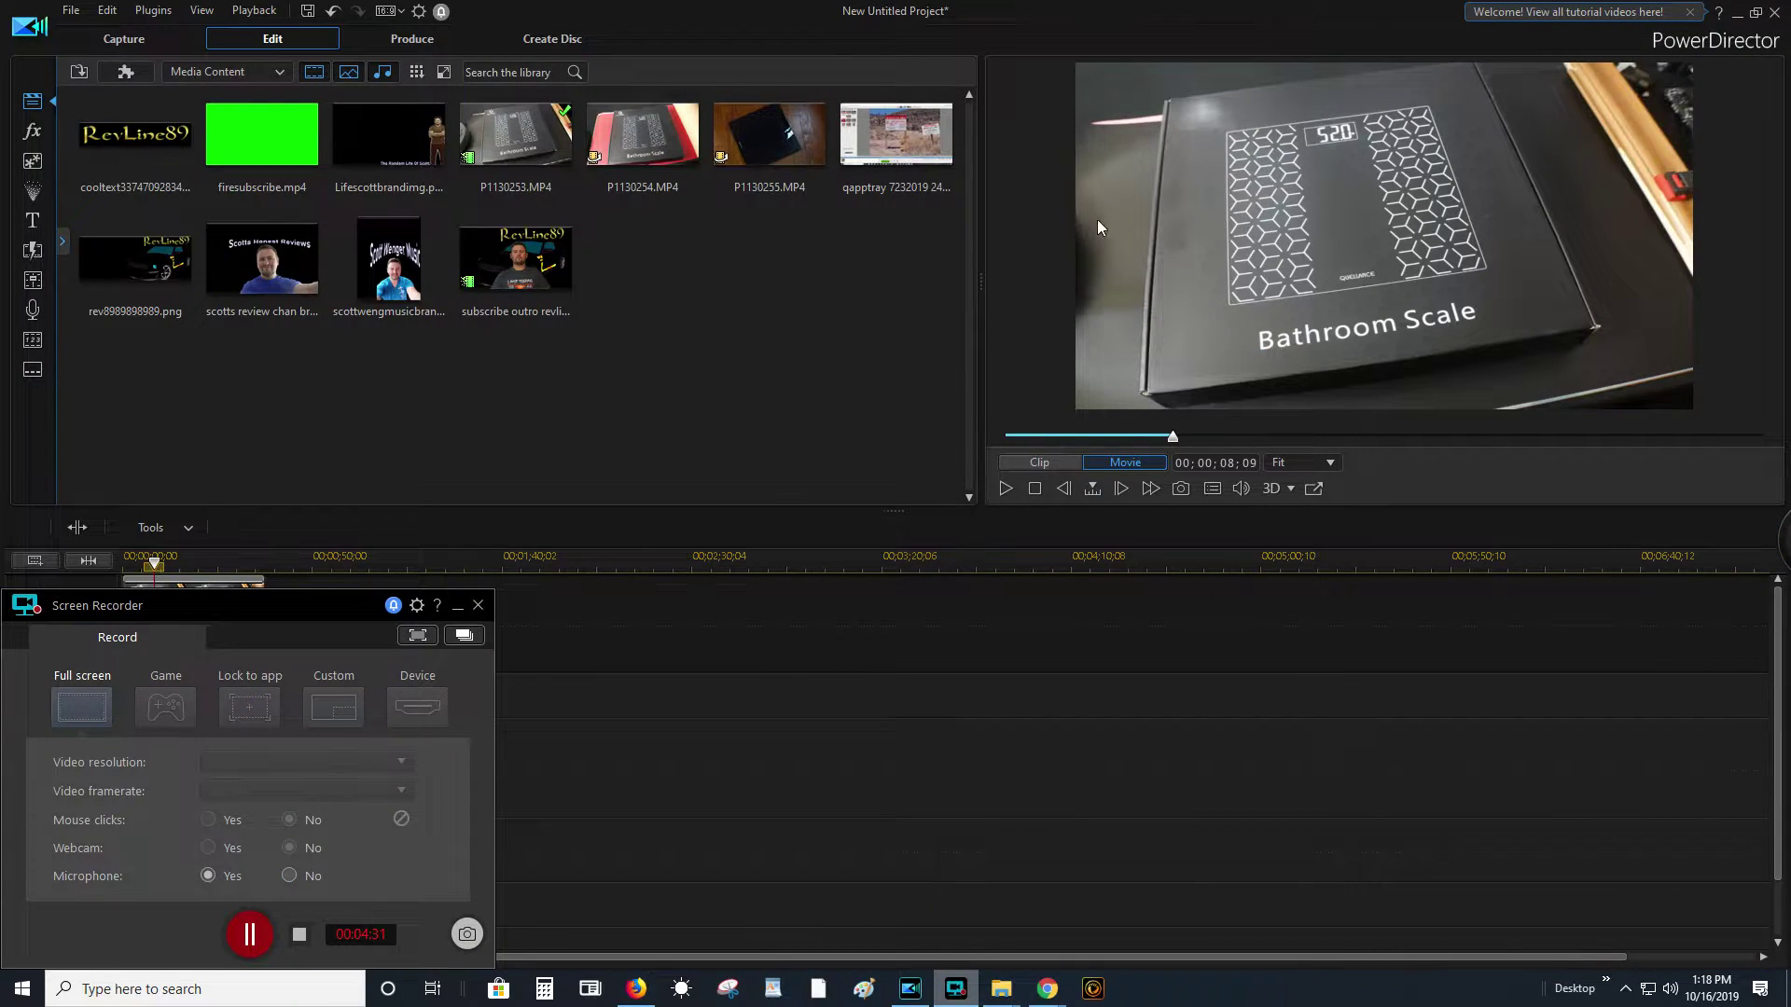
pyautogui.click(814, 319)
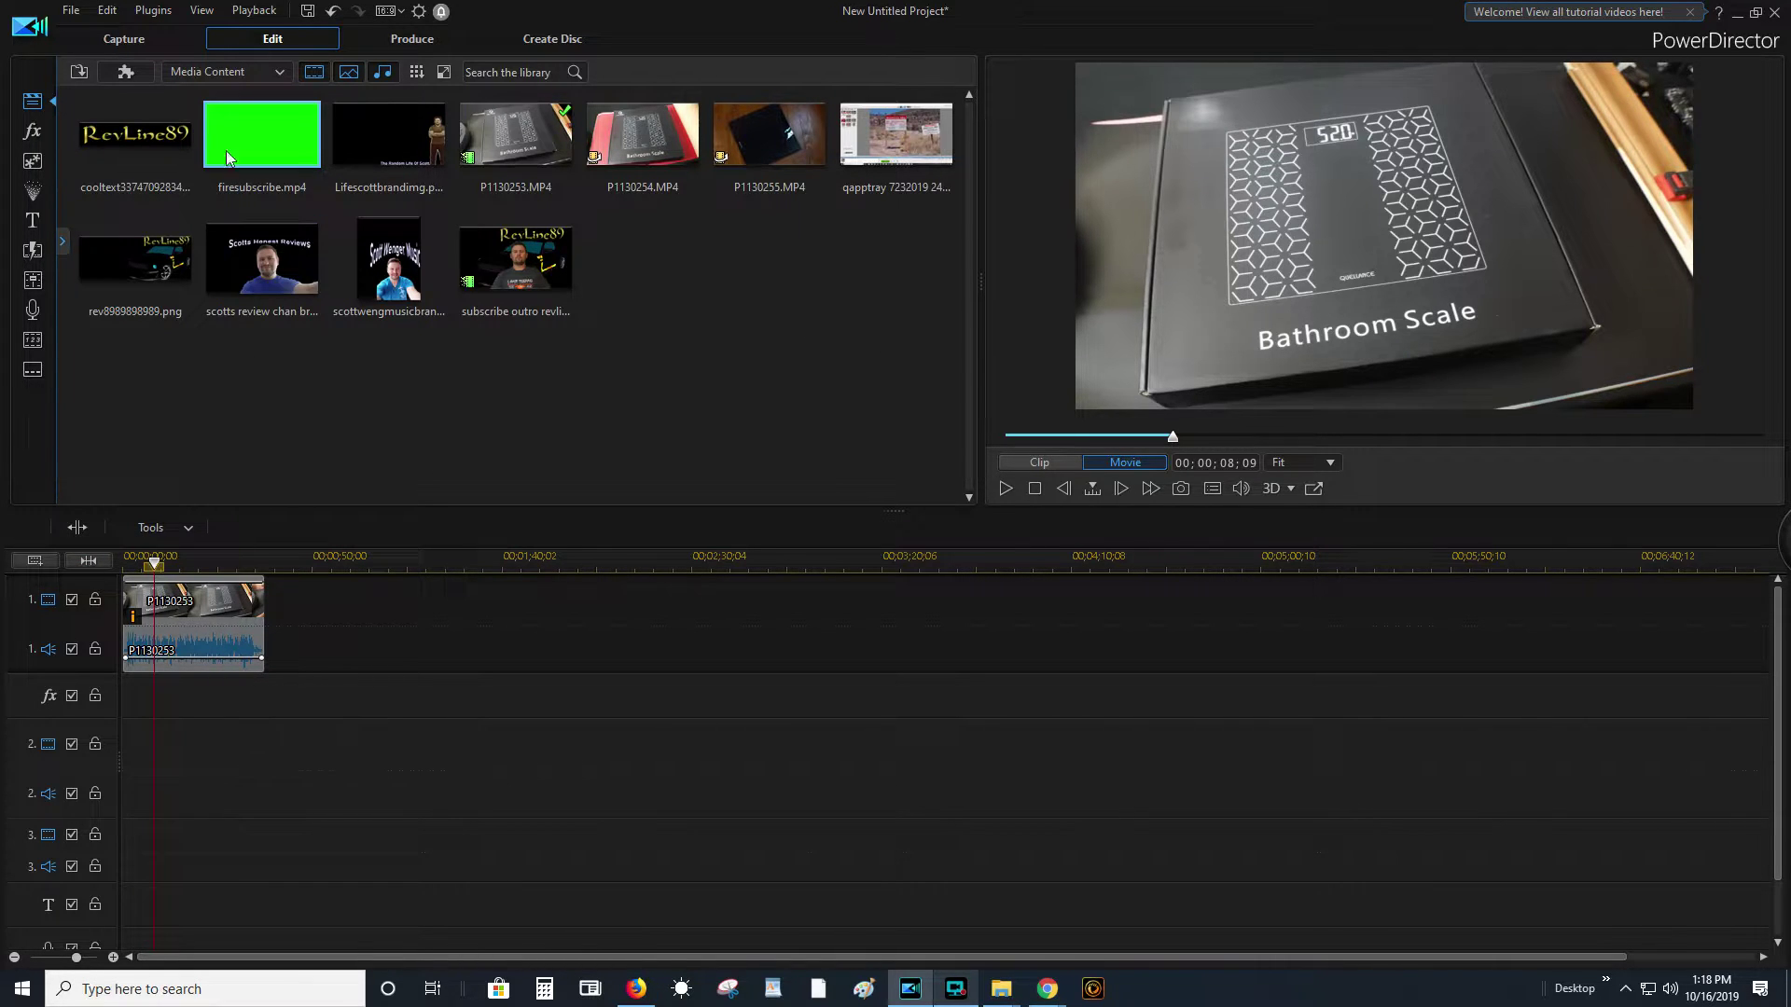
# - Place the firesubscribe.mp4 green-screen clip at the start of video track 2 and select it
pyautogui.moveTo(265, 133); pyautogui.dragTo(99, 747)
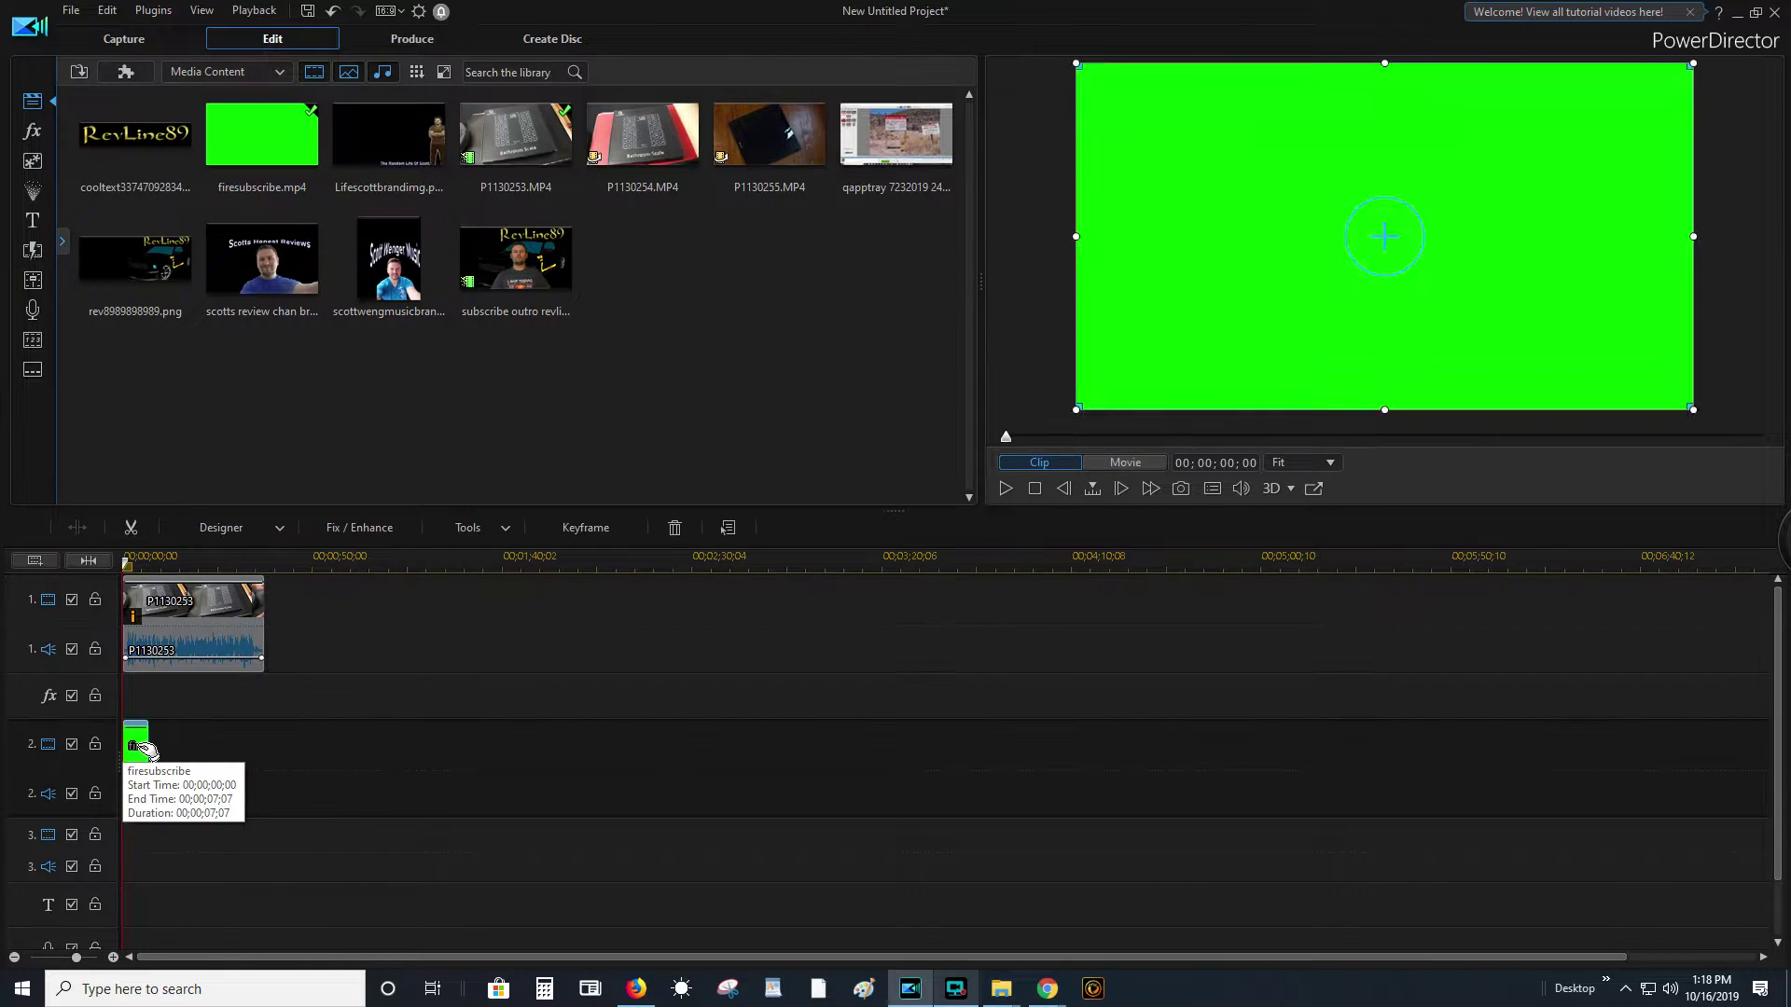
pyautogui.click(247, 149)
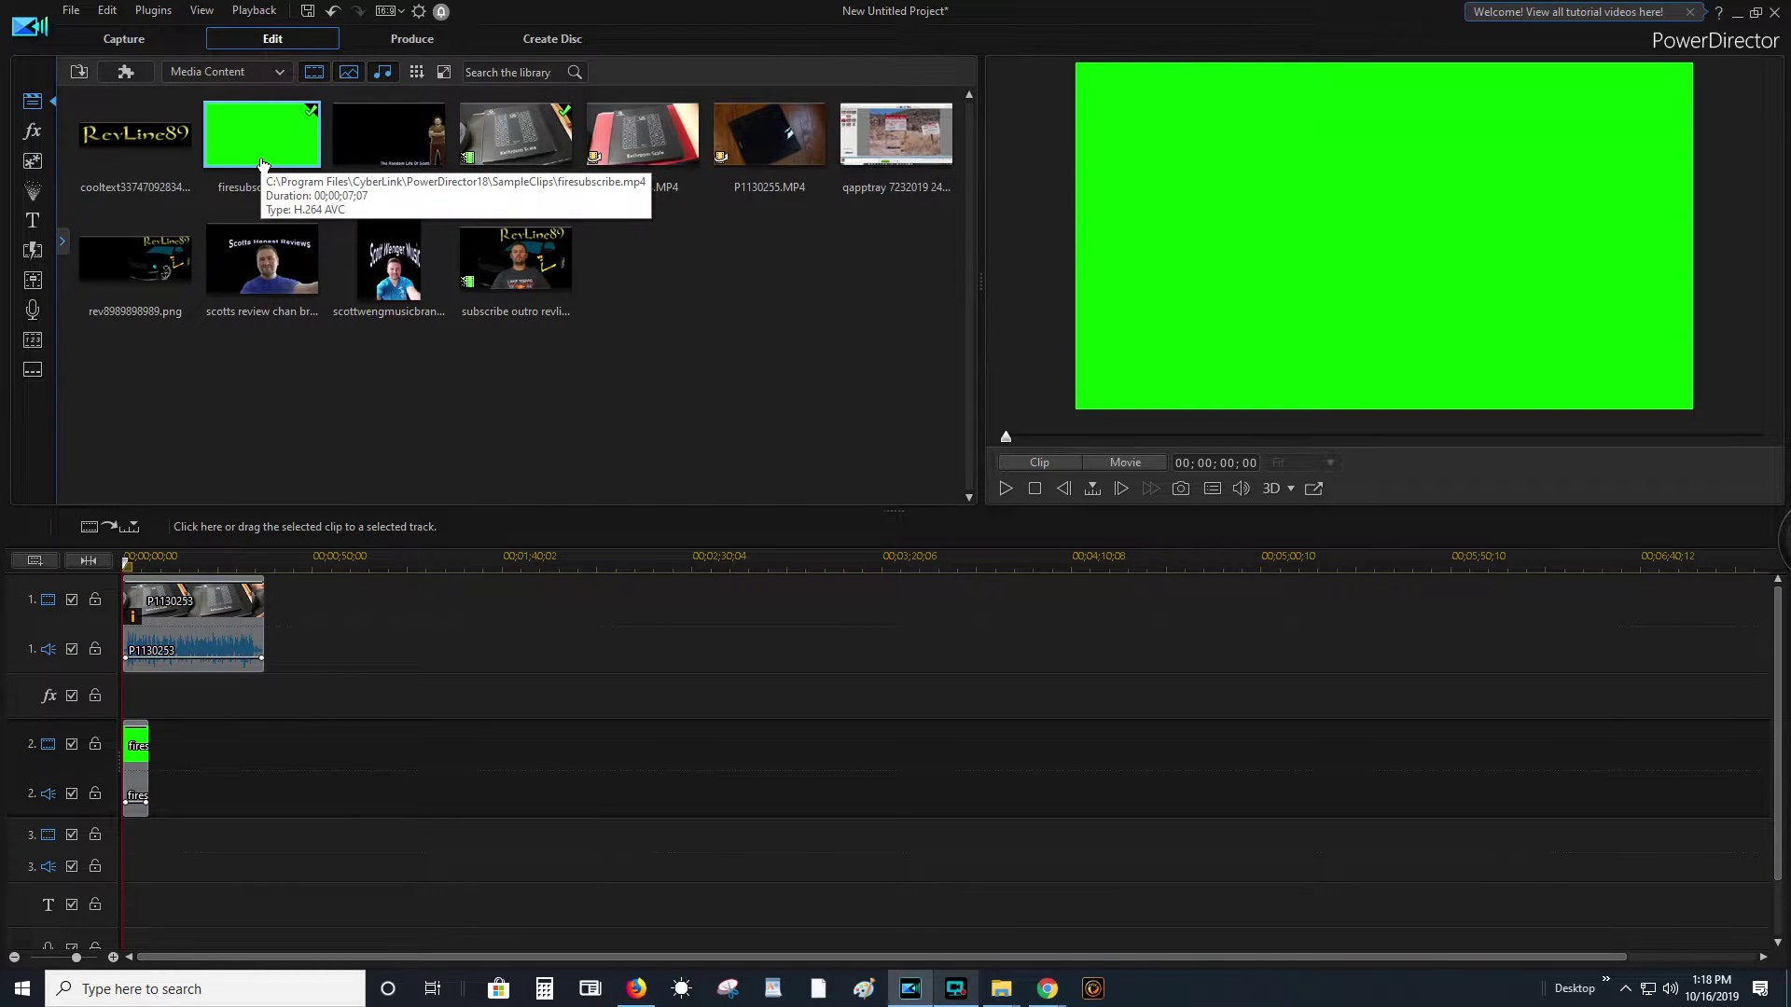
pyautogui.click(136, 746)
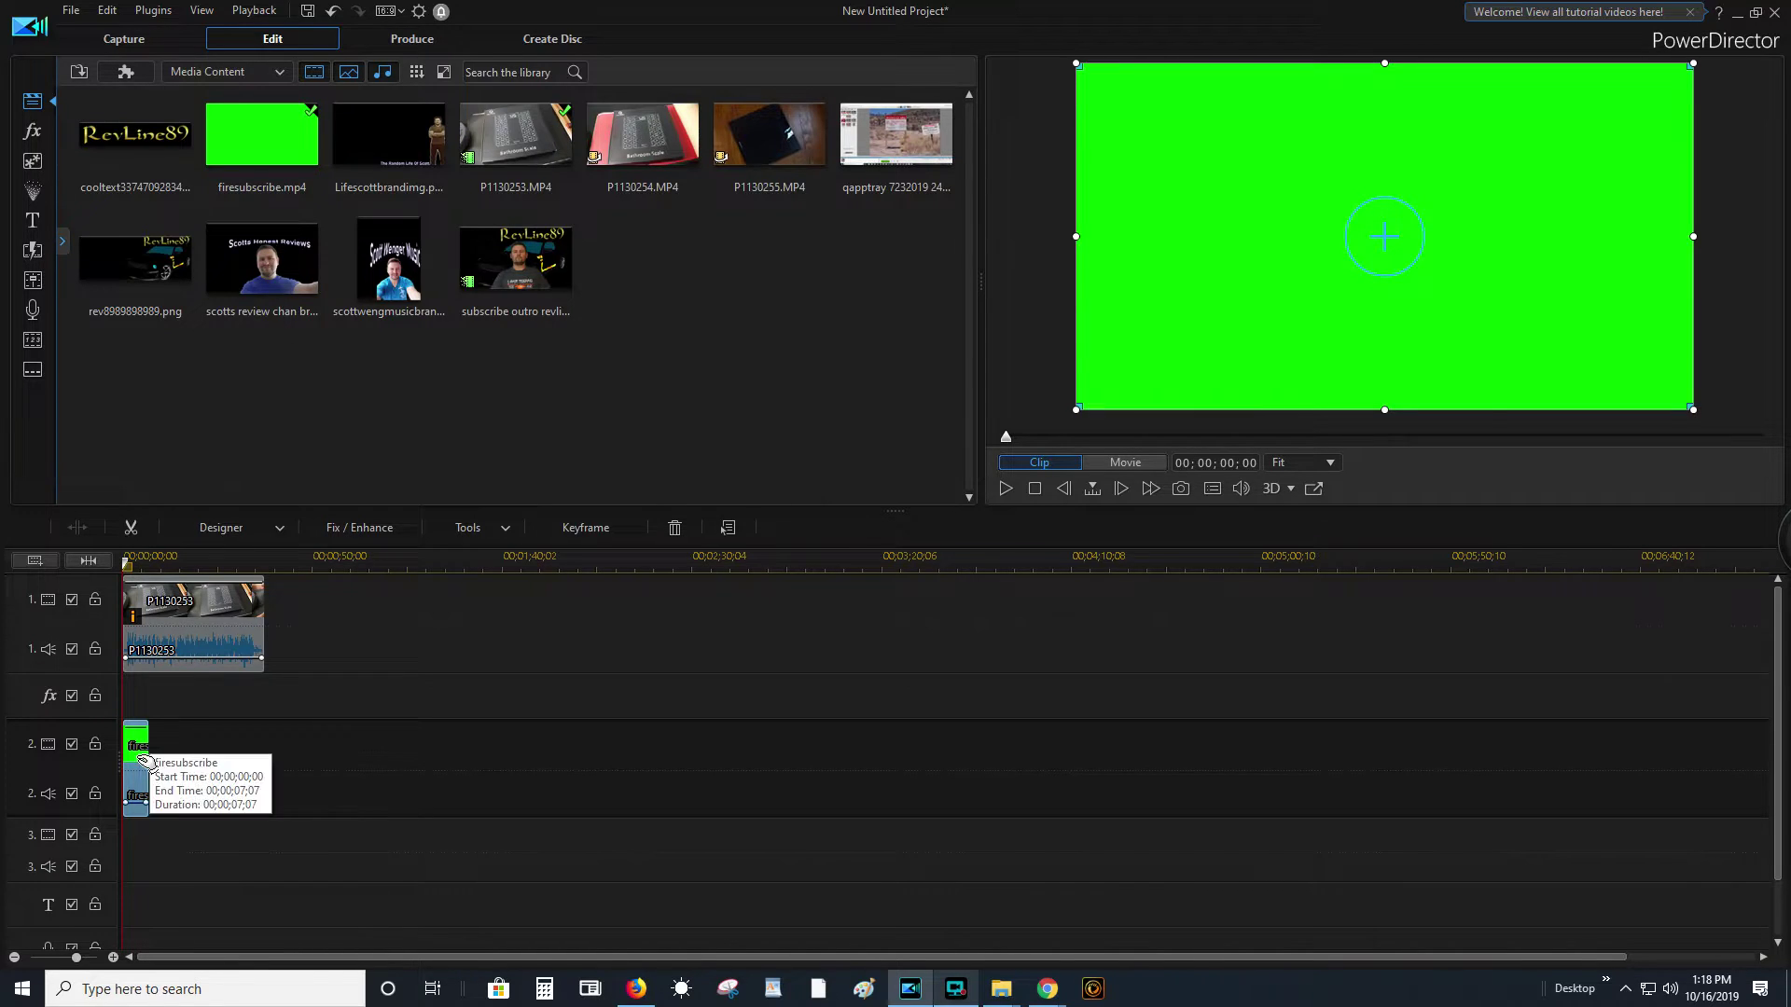
# - Play the firesubscribe clip from the beginning almost to its end to view the Subscribe animation
pyautogui.rightClick(1134, 298)
pyautogui.click(1184, 368)
pyautogui.scroll(3, 1231, 280)
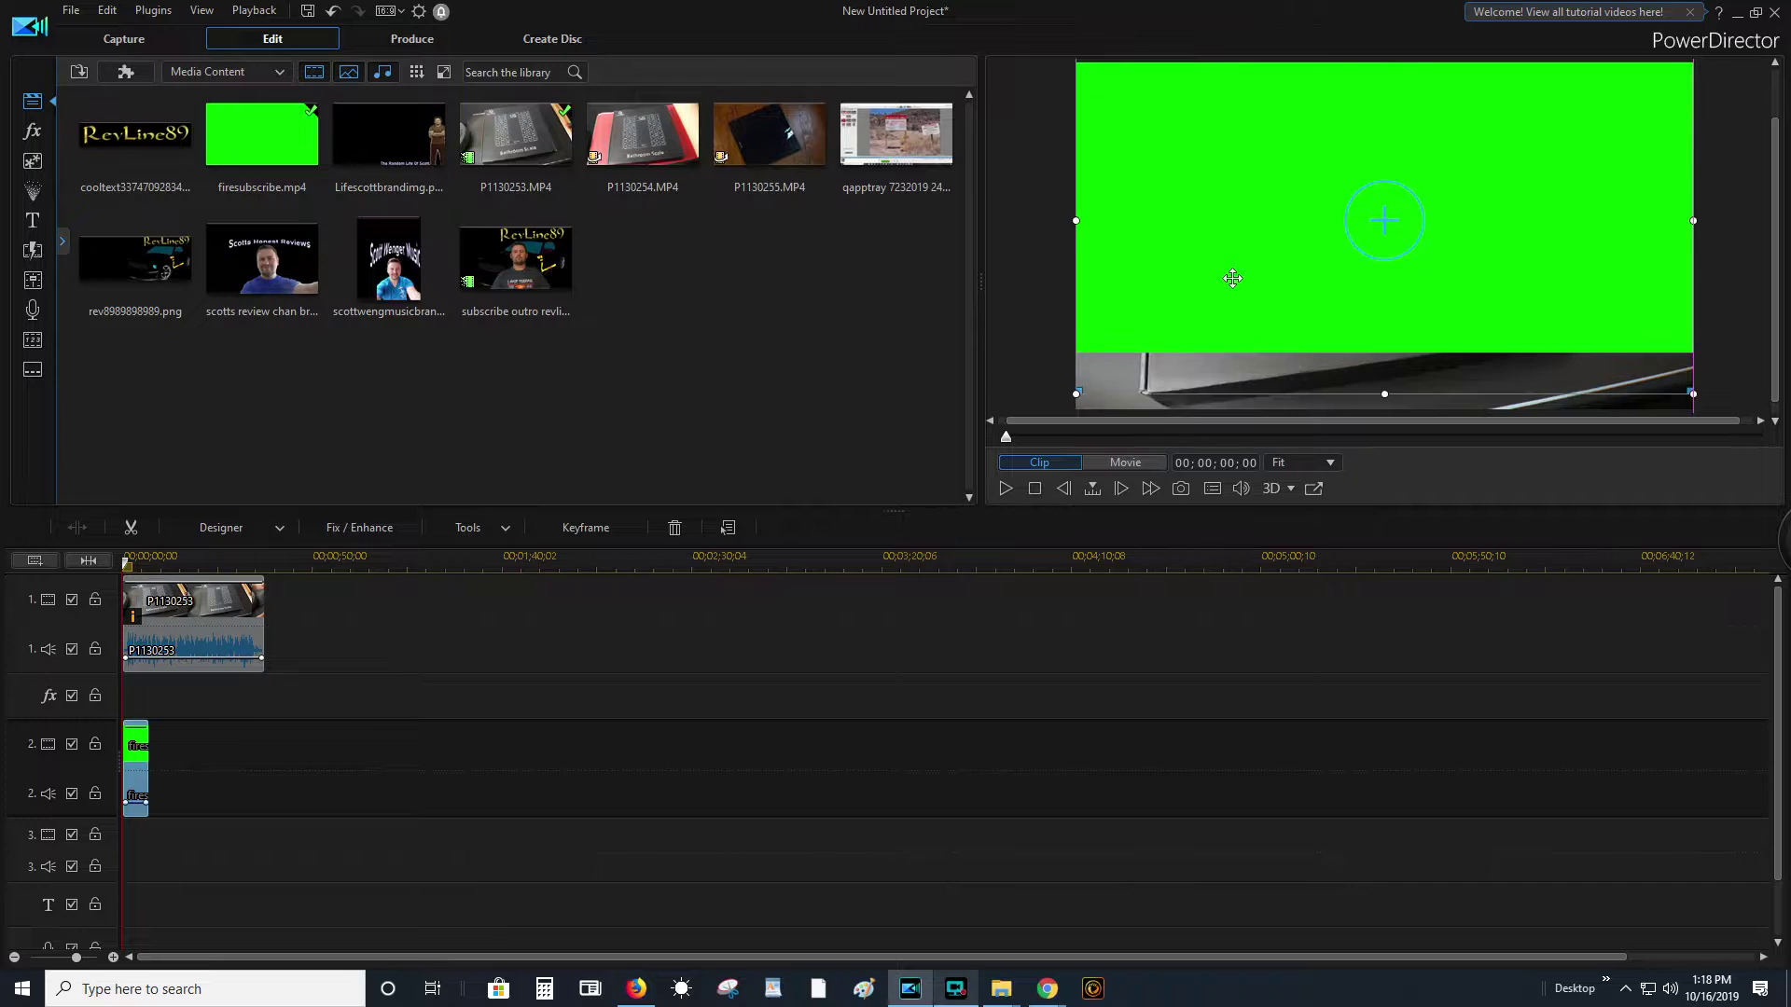
pyautogui.click(1005, 491)
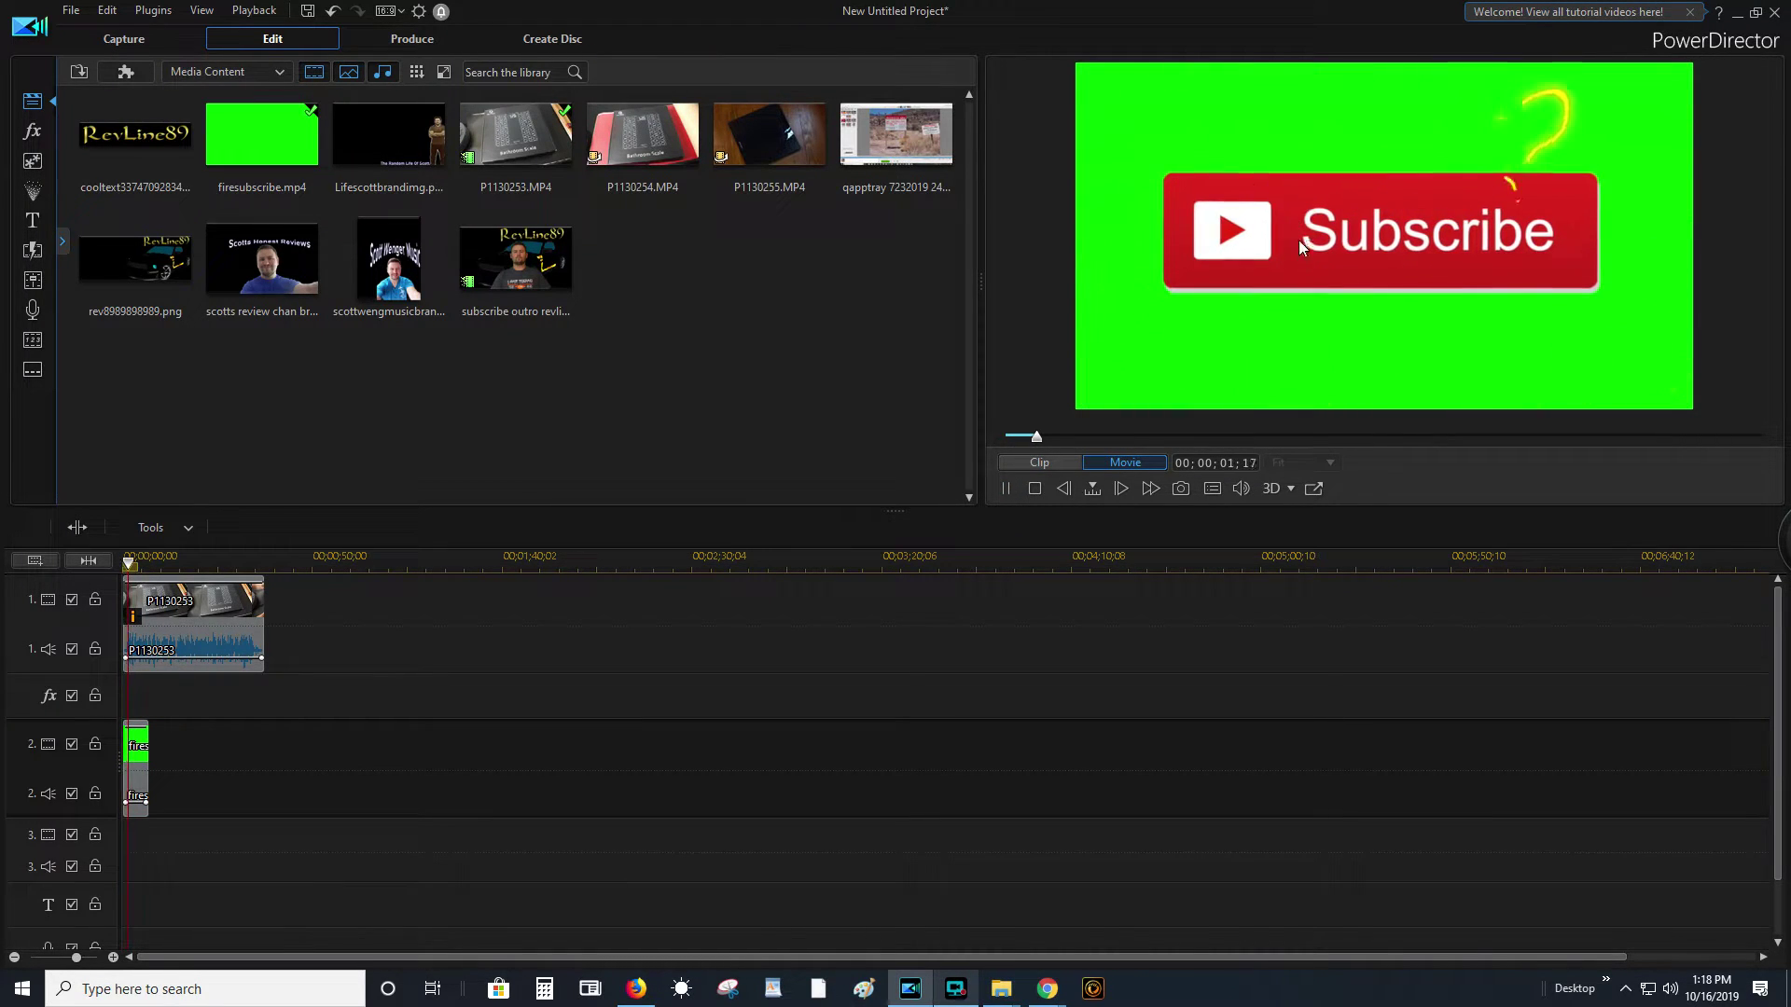
pyautogui.click(1004, 490)
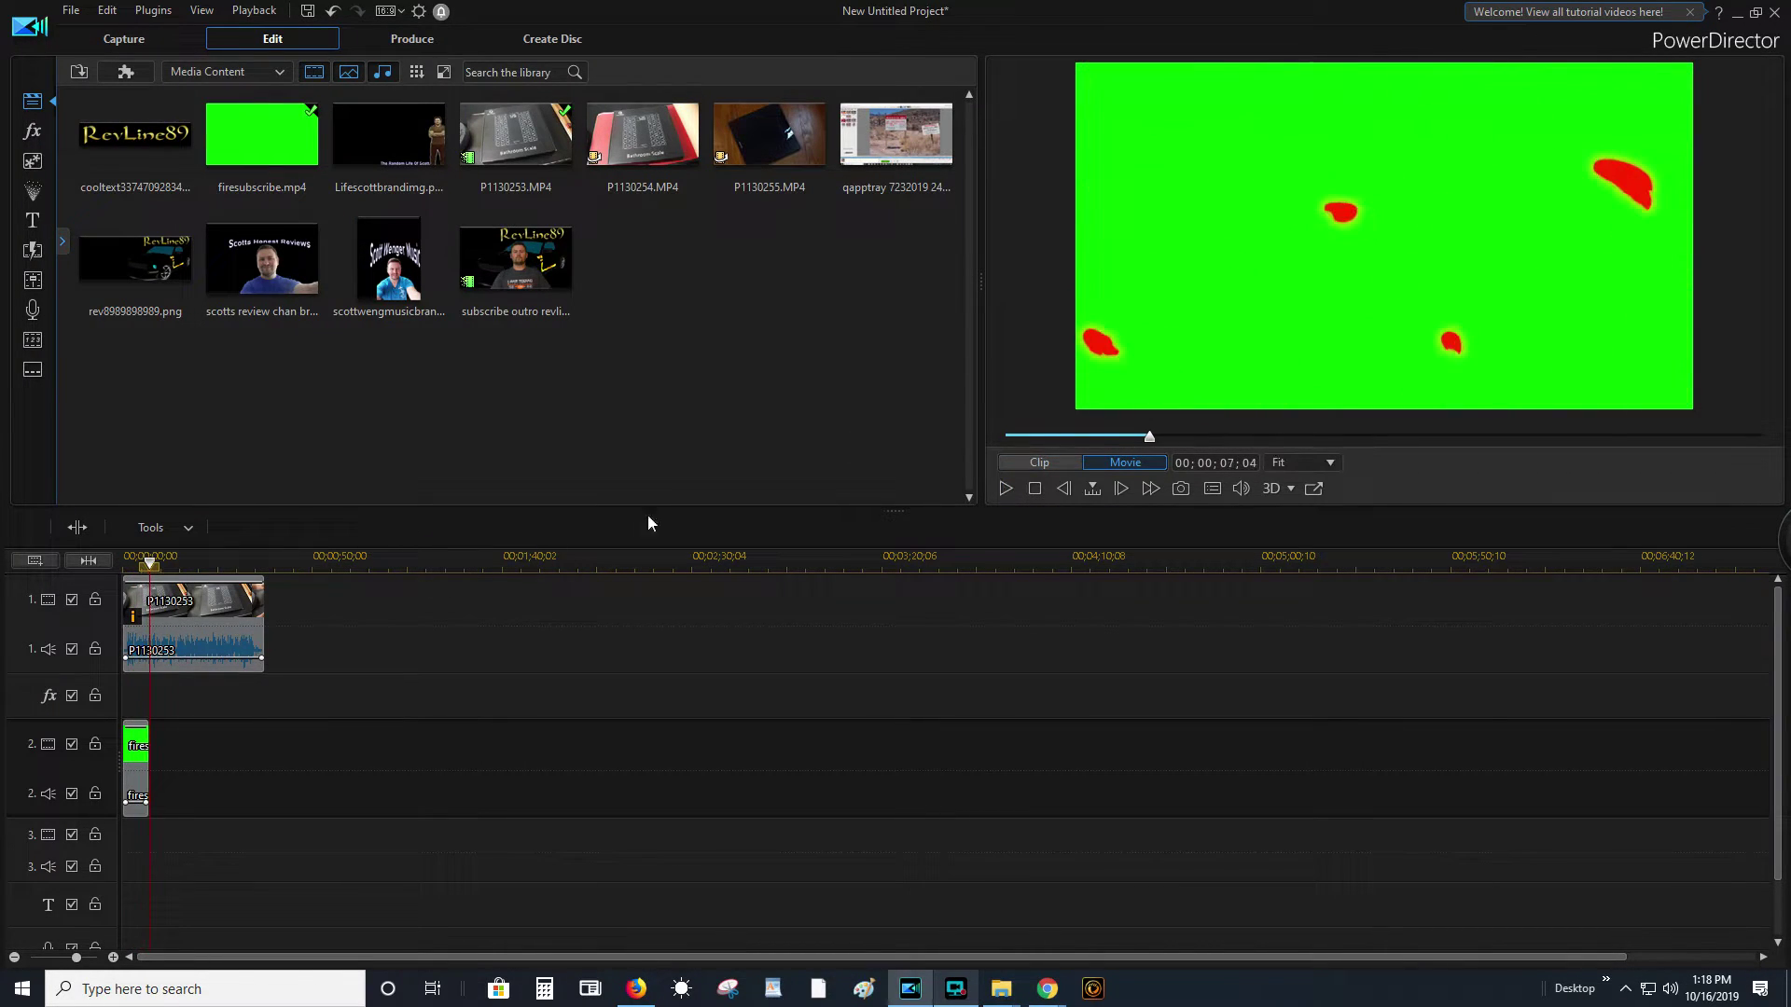
# - Return the playhead to the timeline start and open the firesubscribe clip in the PiP Designer
pyautogui.click(137, 751)
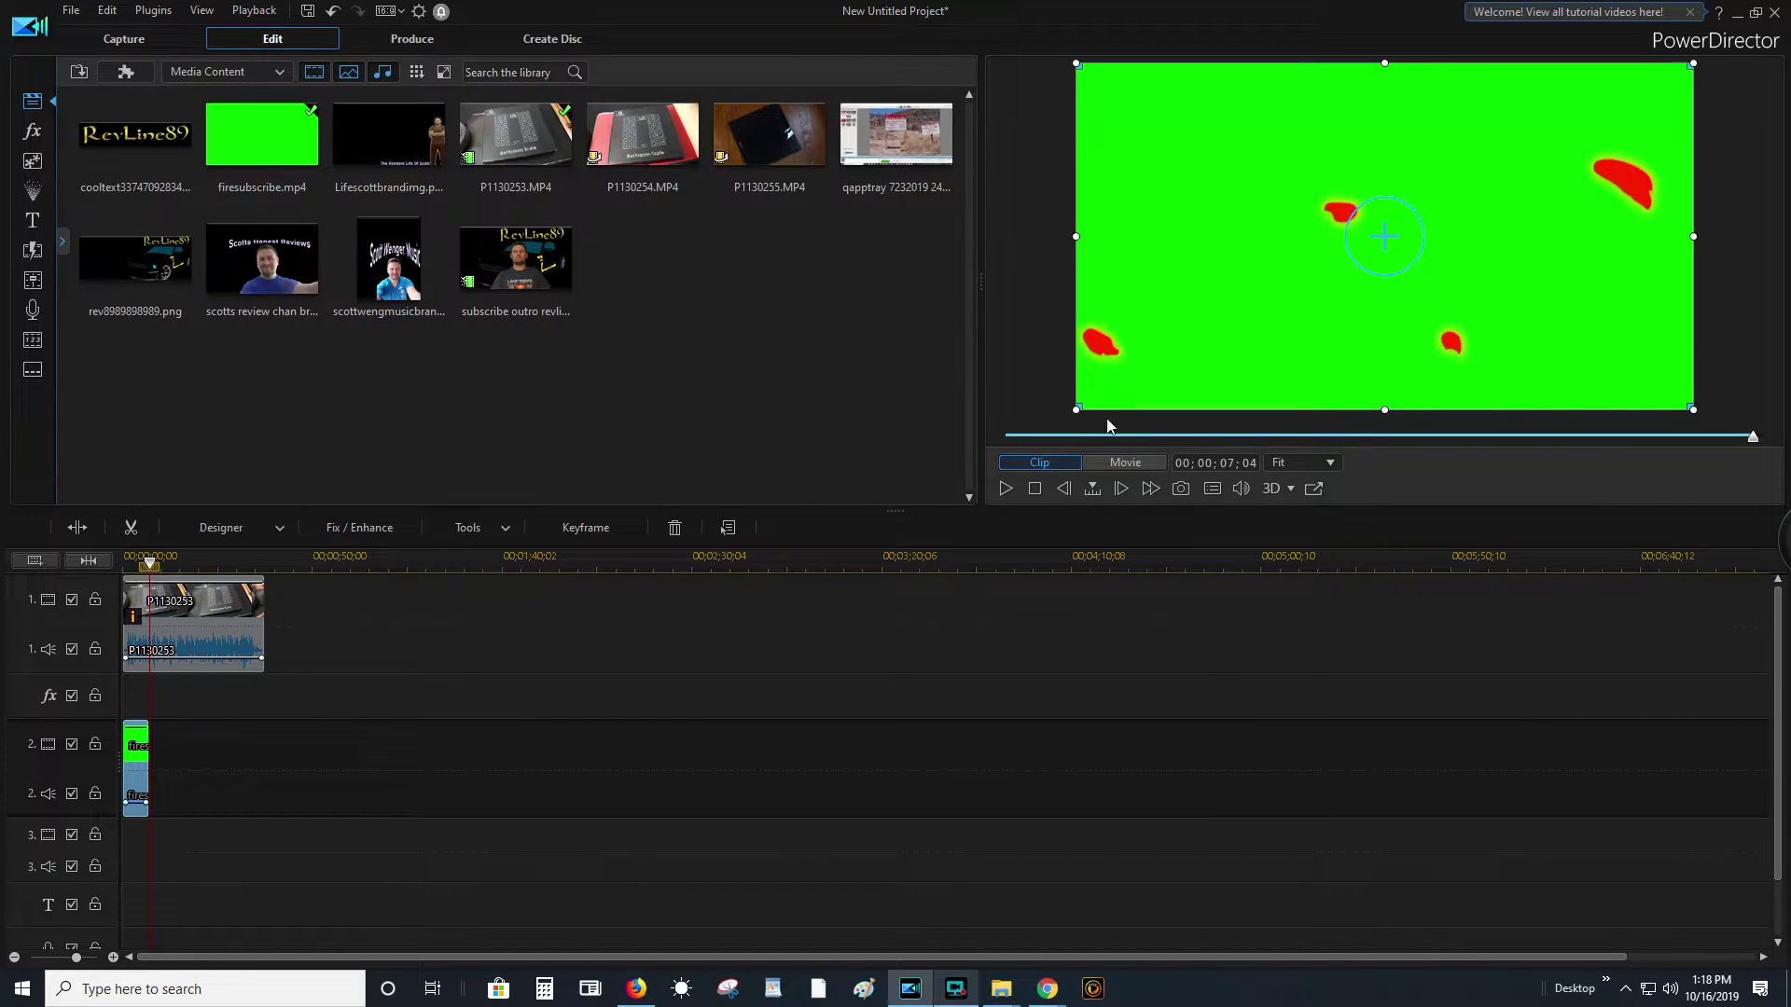
pyautogui.click(126, 558)
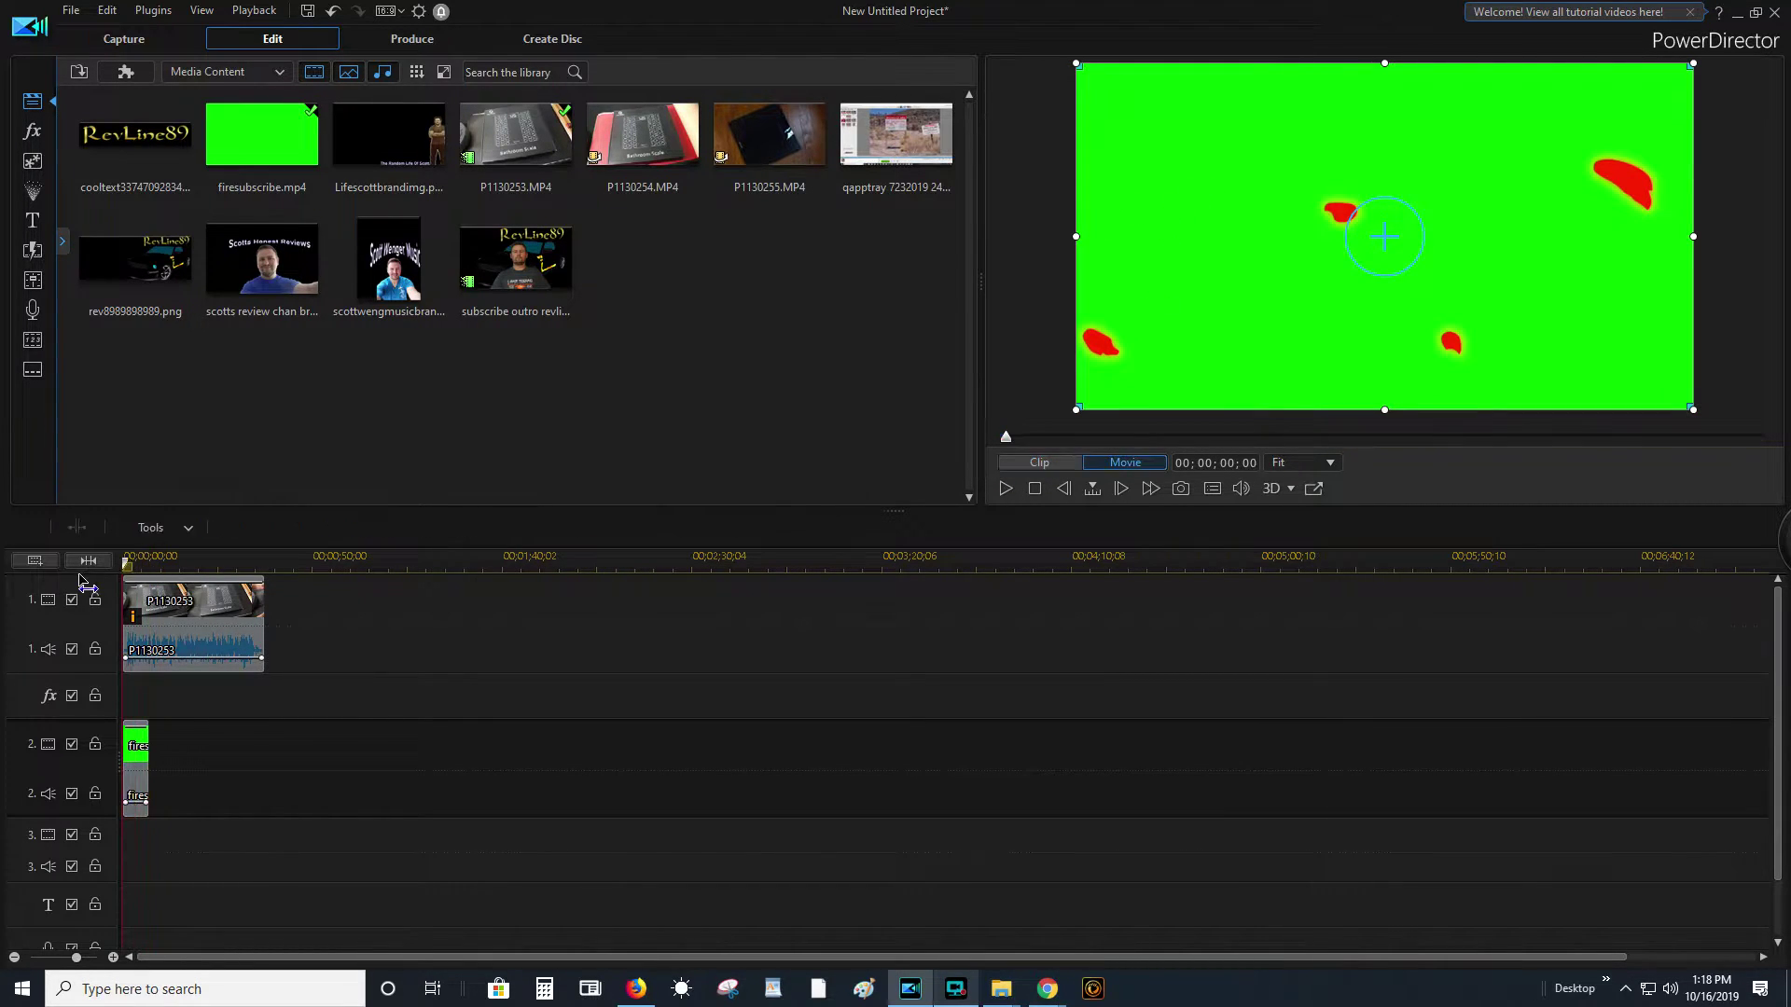
pyautogui.rightClick(1245, 205)
pyautogui.moveTo(1320, 438)
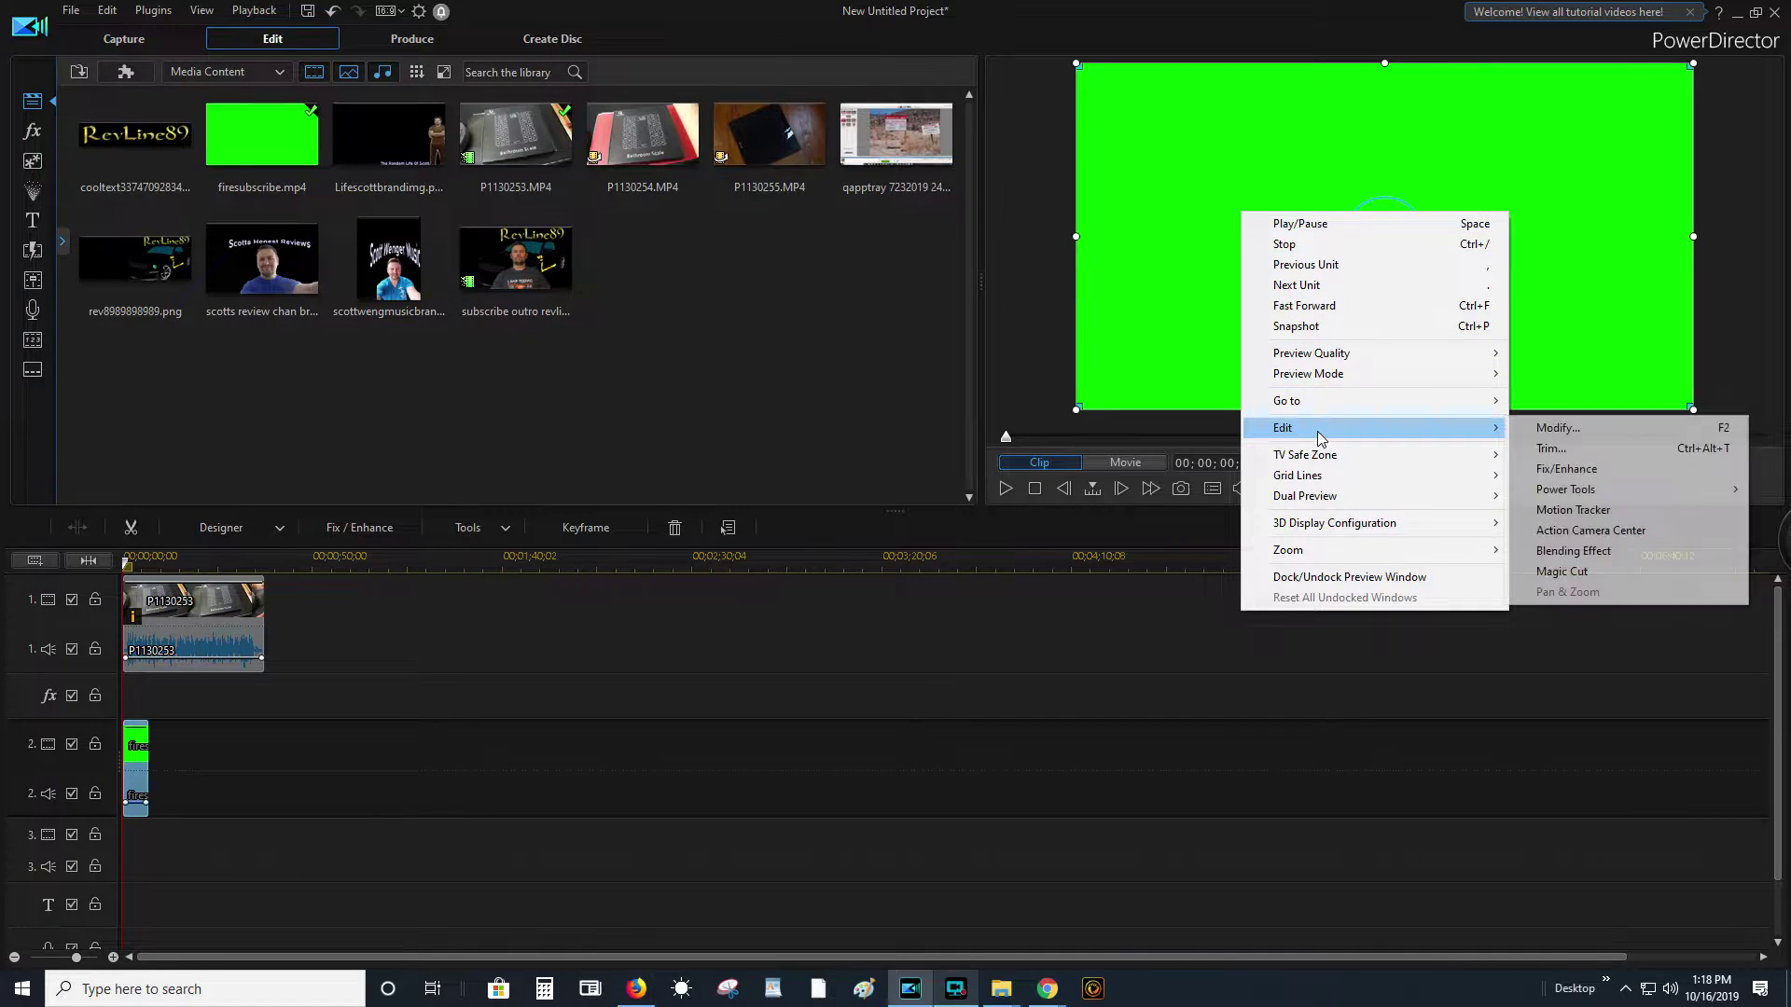
pyautogui.click(1557, 429)
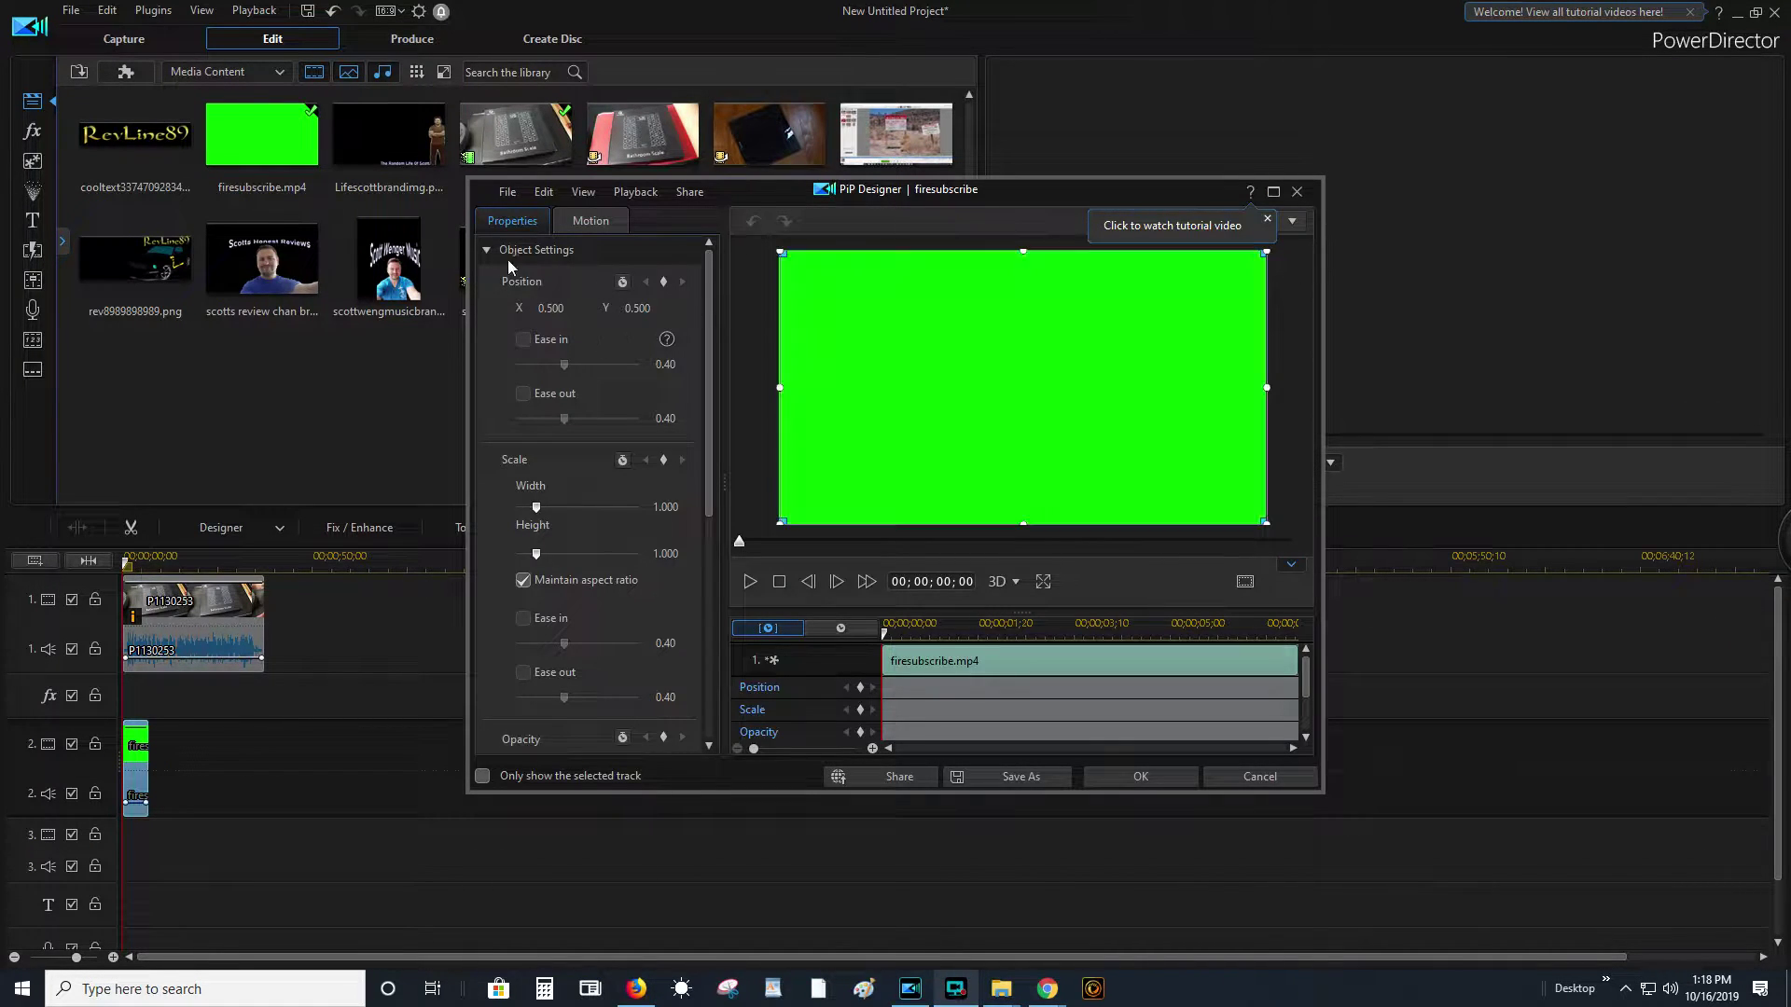
# - Enable Chroma Key, sample the clip's green background as the key colour, raise Color Range and Denoise, and apply
pyautogui.click(486, 250)
pyautogui.click(504, 280)
pyautogui.click(512, 321)
pyautogui.click(966, 370)
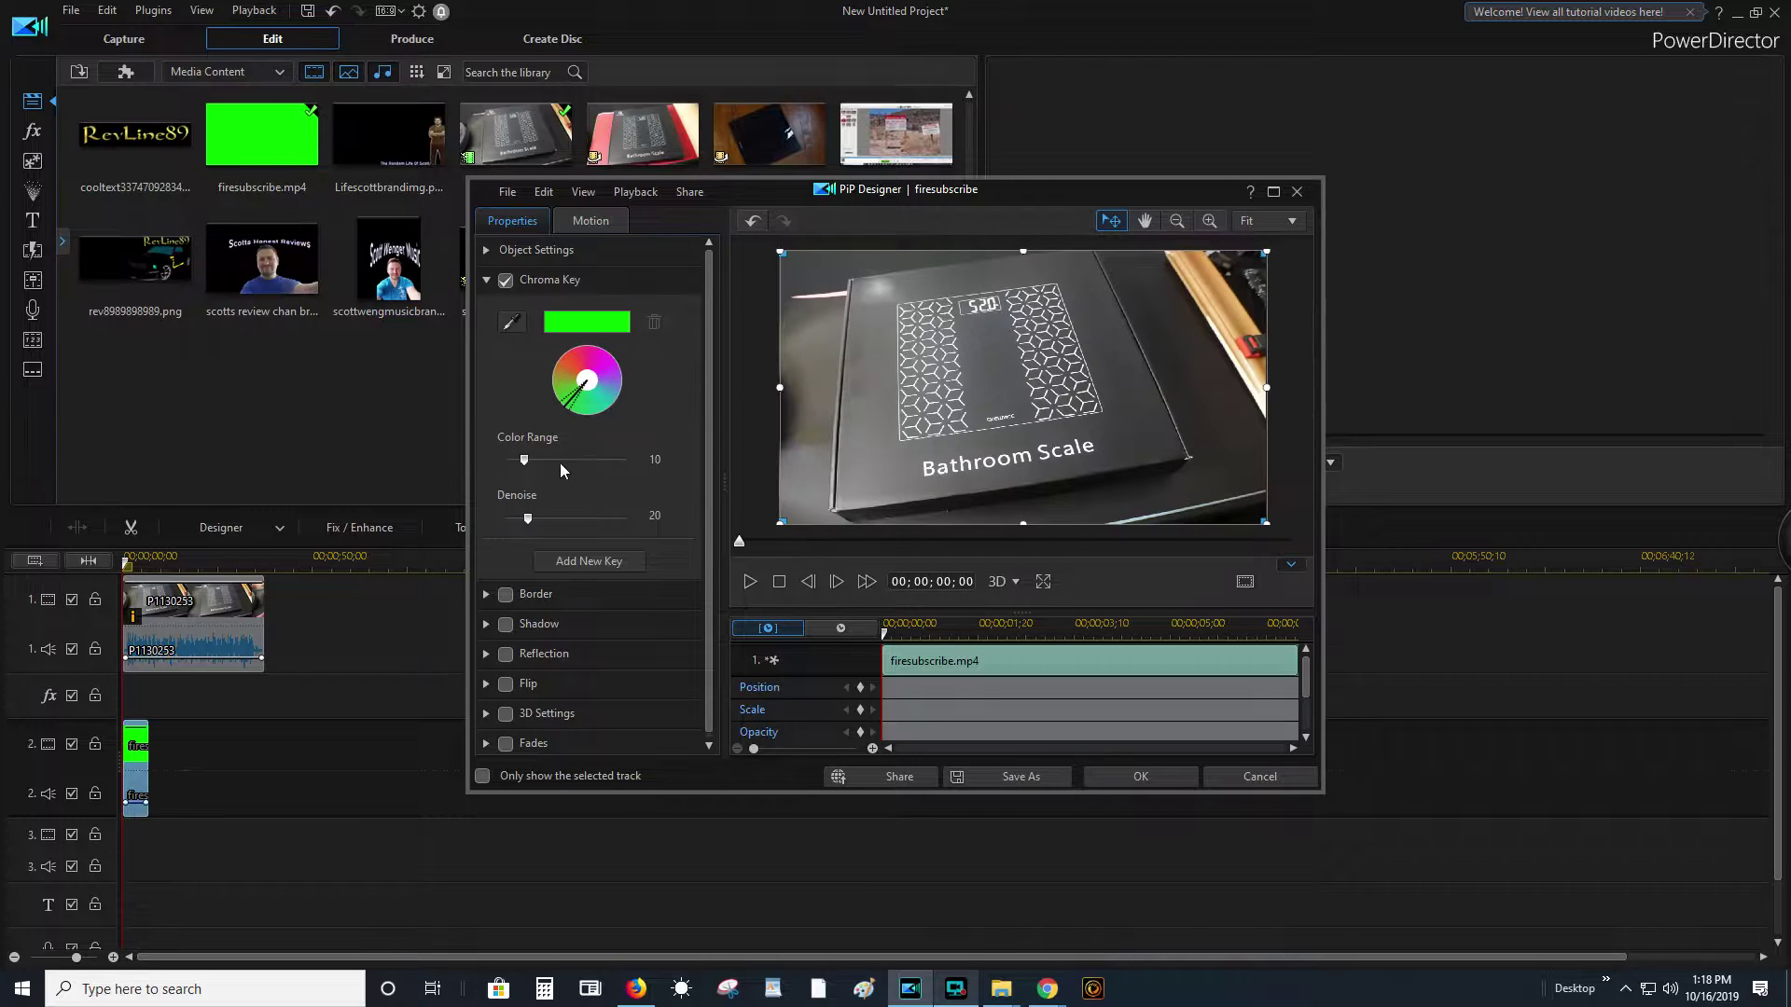
pyautogui.click(611, 459)
pyautogui.click(611, 518)
pyautogui.click(1142, 776)
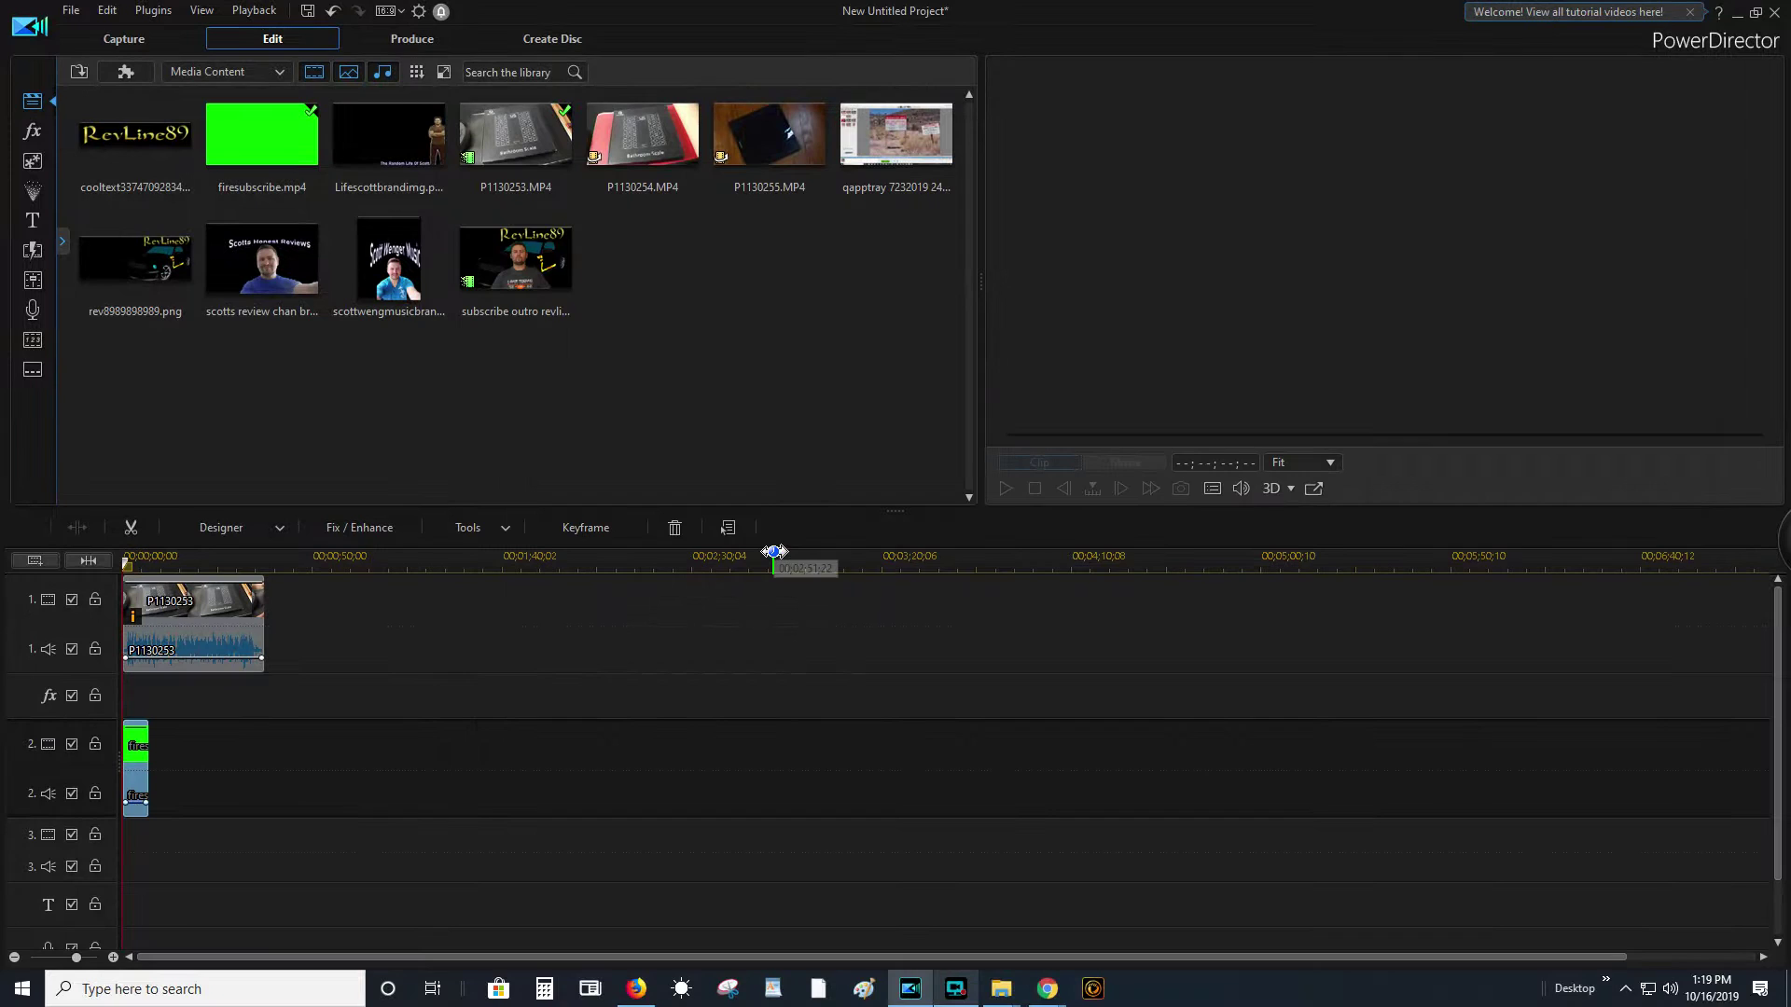
# - Play the keyed overlay until the Subscribe button shows, and shrink it into the lower-right corner of the video frame
pyautogui.click(1004, 487)
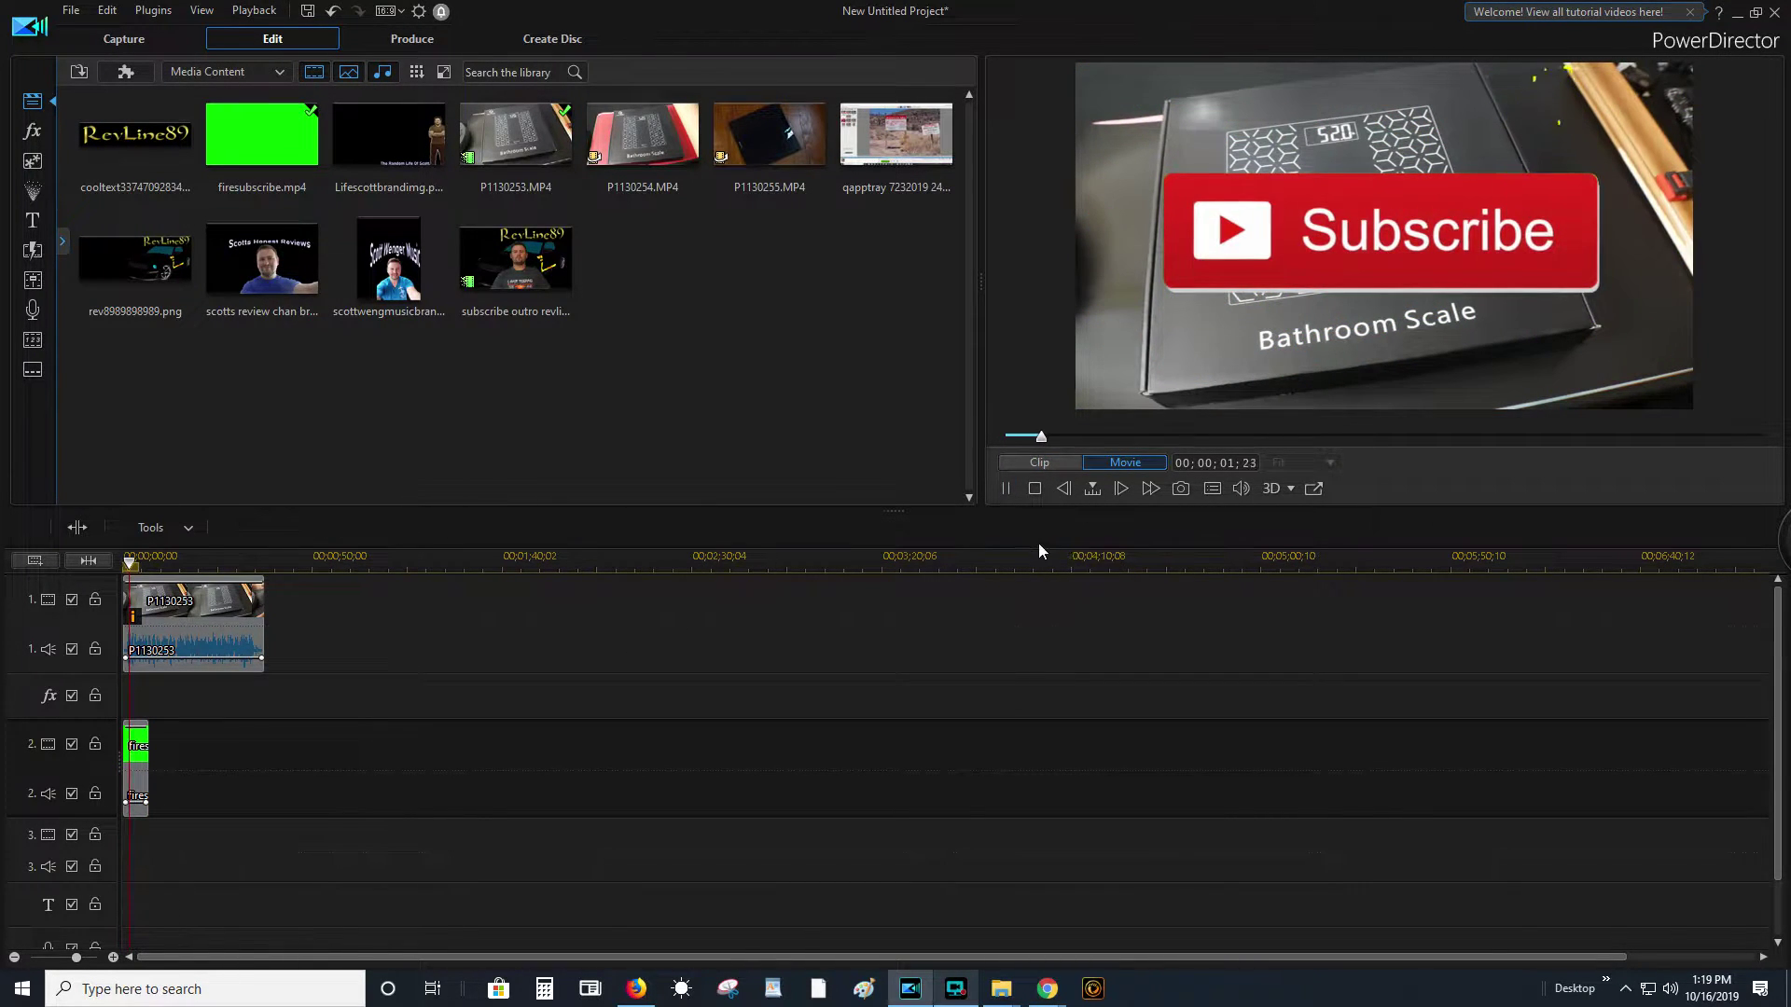
pyautogui.click(1004, 487)
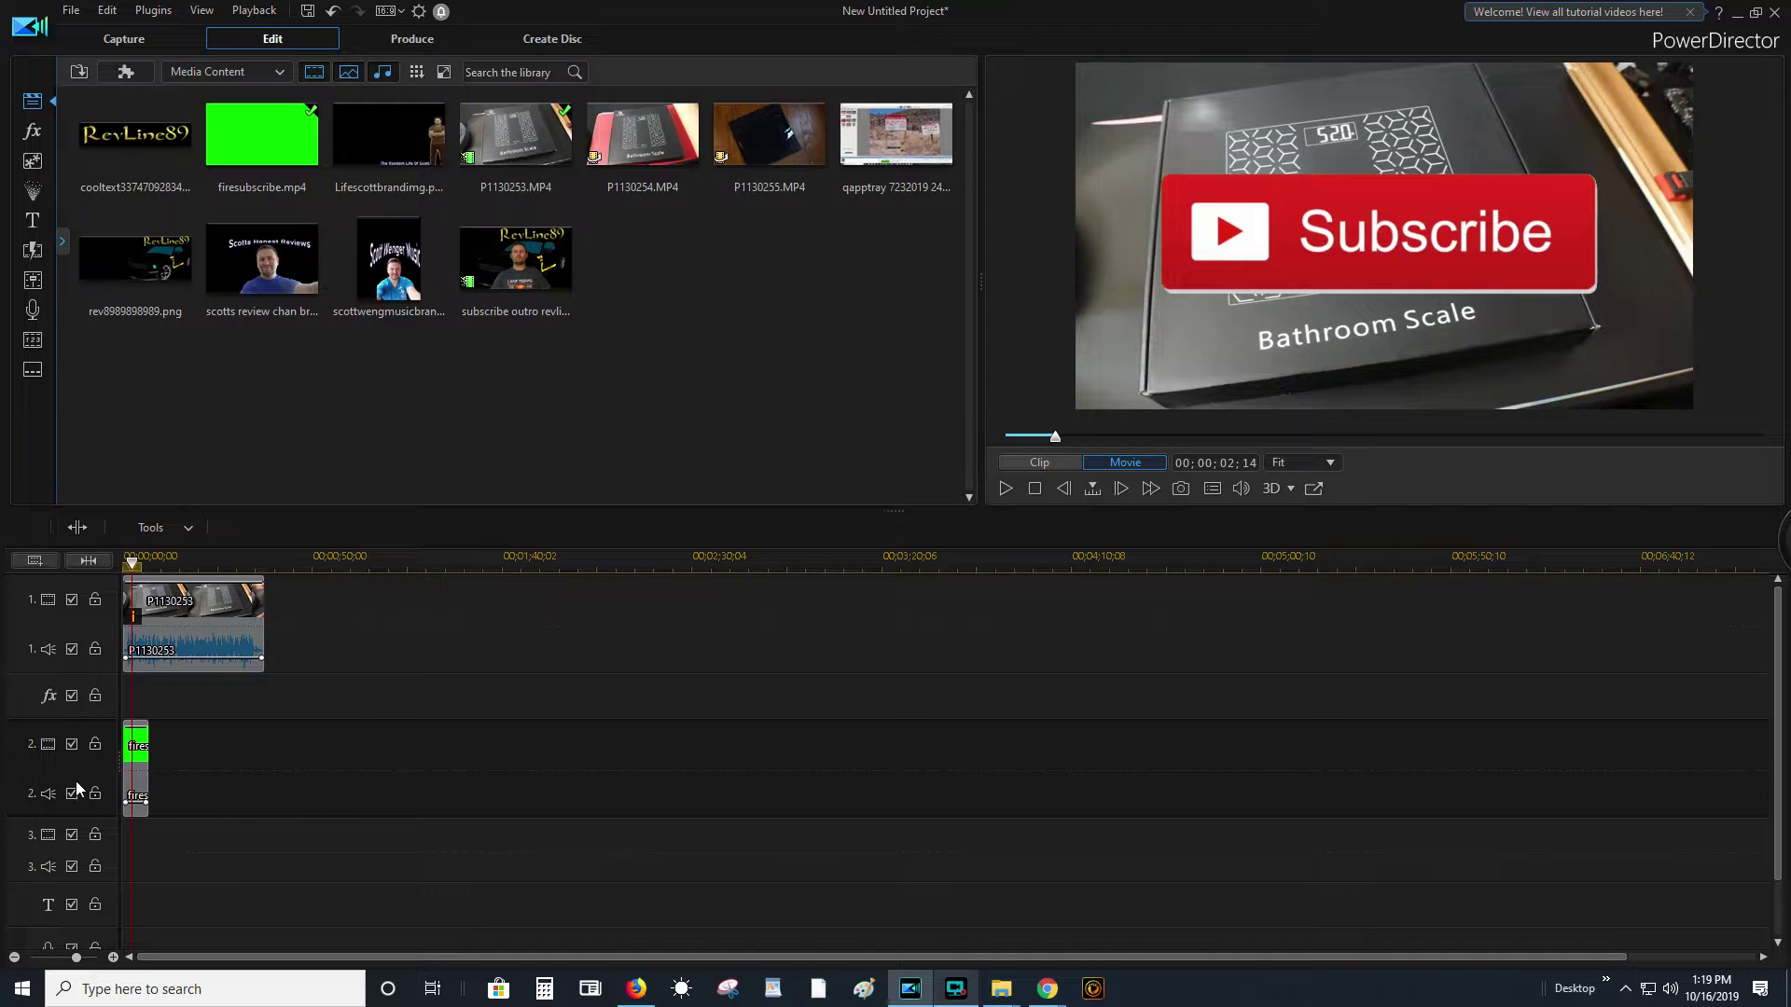
pyautogui.click(141, 746)
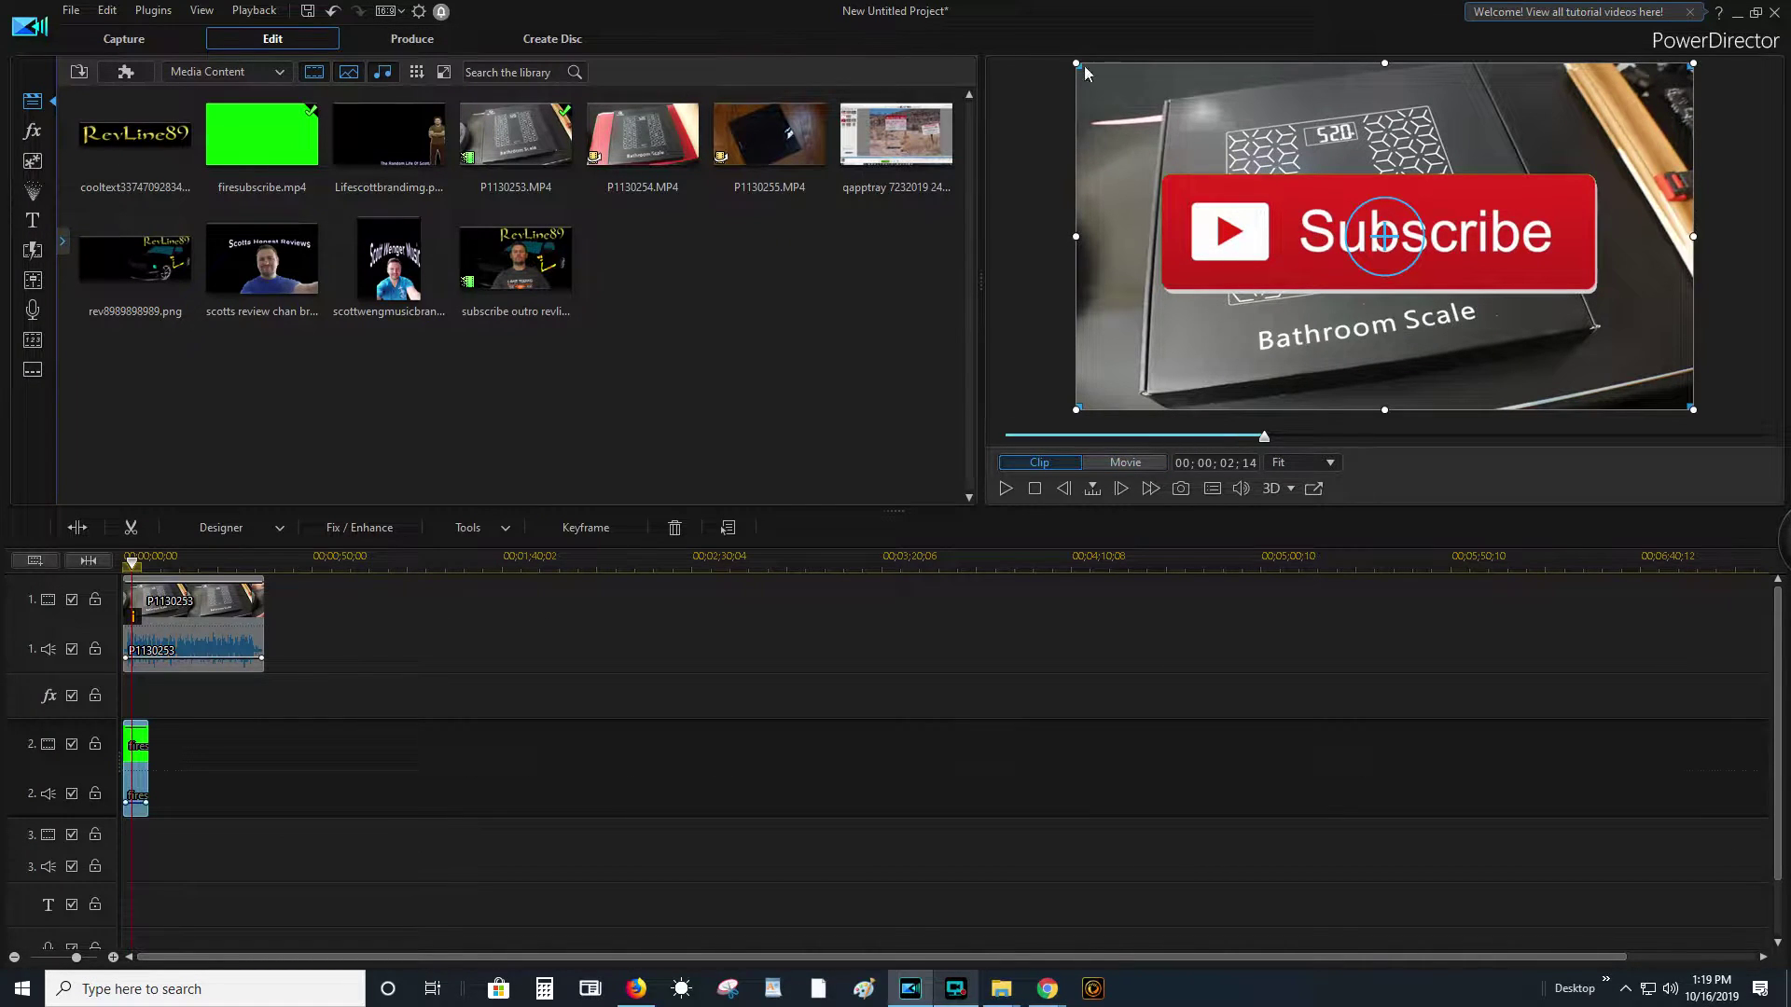
pyautogui.moveTo(1074, 62); pyautogui.dragTo(1541, 317)
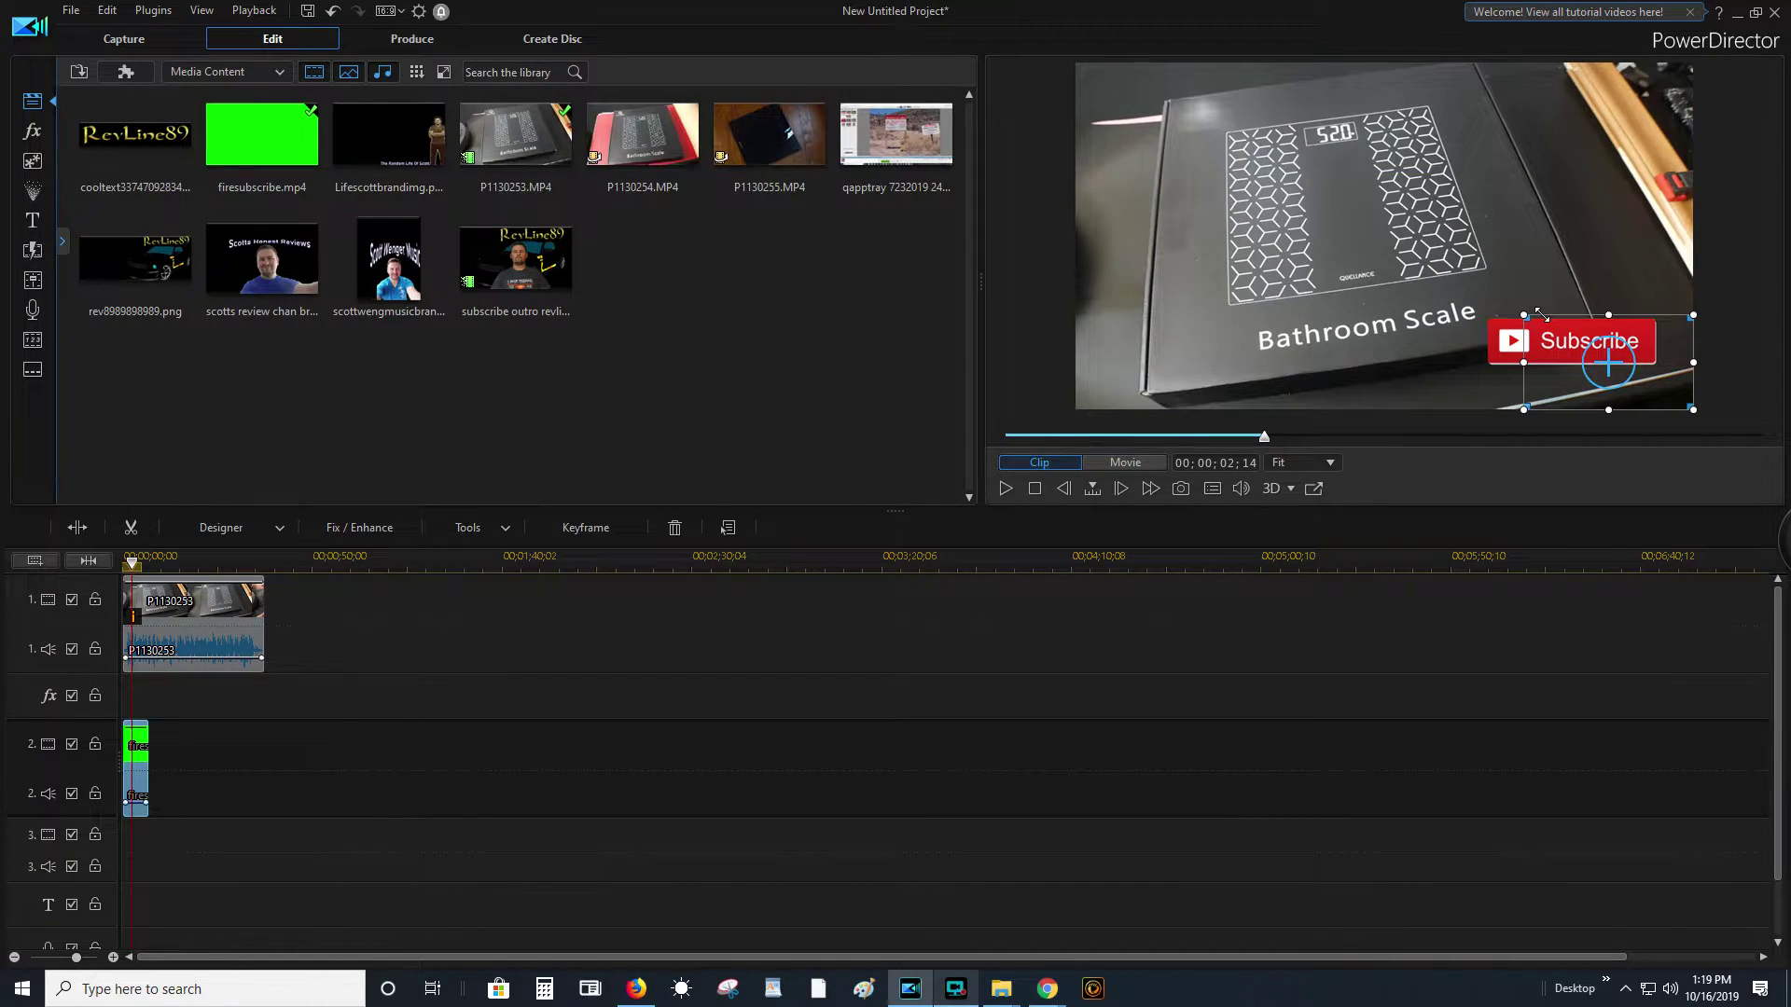
# - Play the movie to check the Subscribe overlay, and move the firesubscribe clip on track 2 to start at about 17 seconds
pyautogui.click(1037, 486)
pyautogui.click(1004, 486)
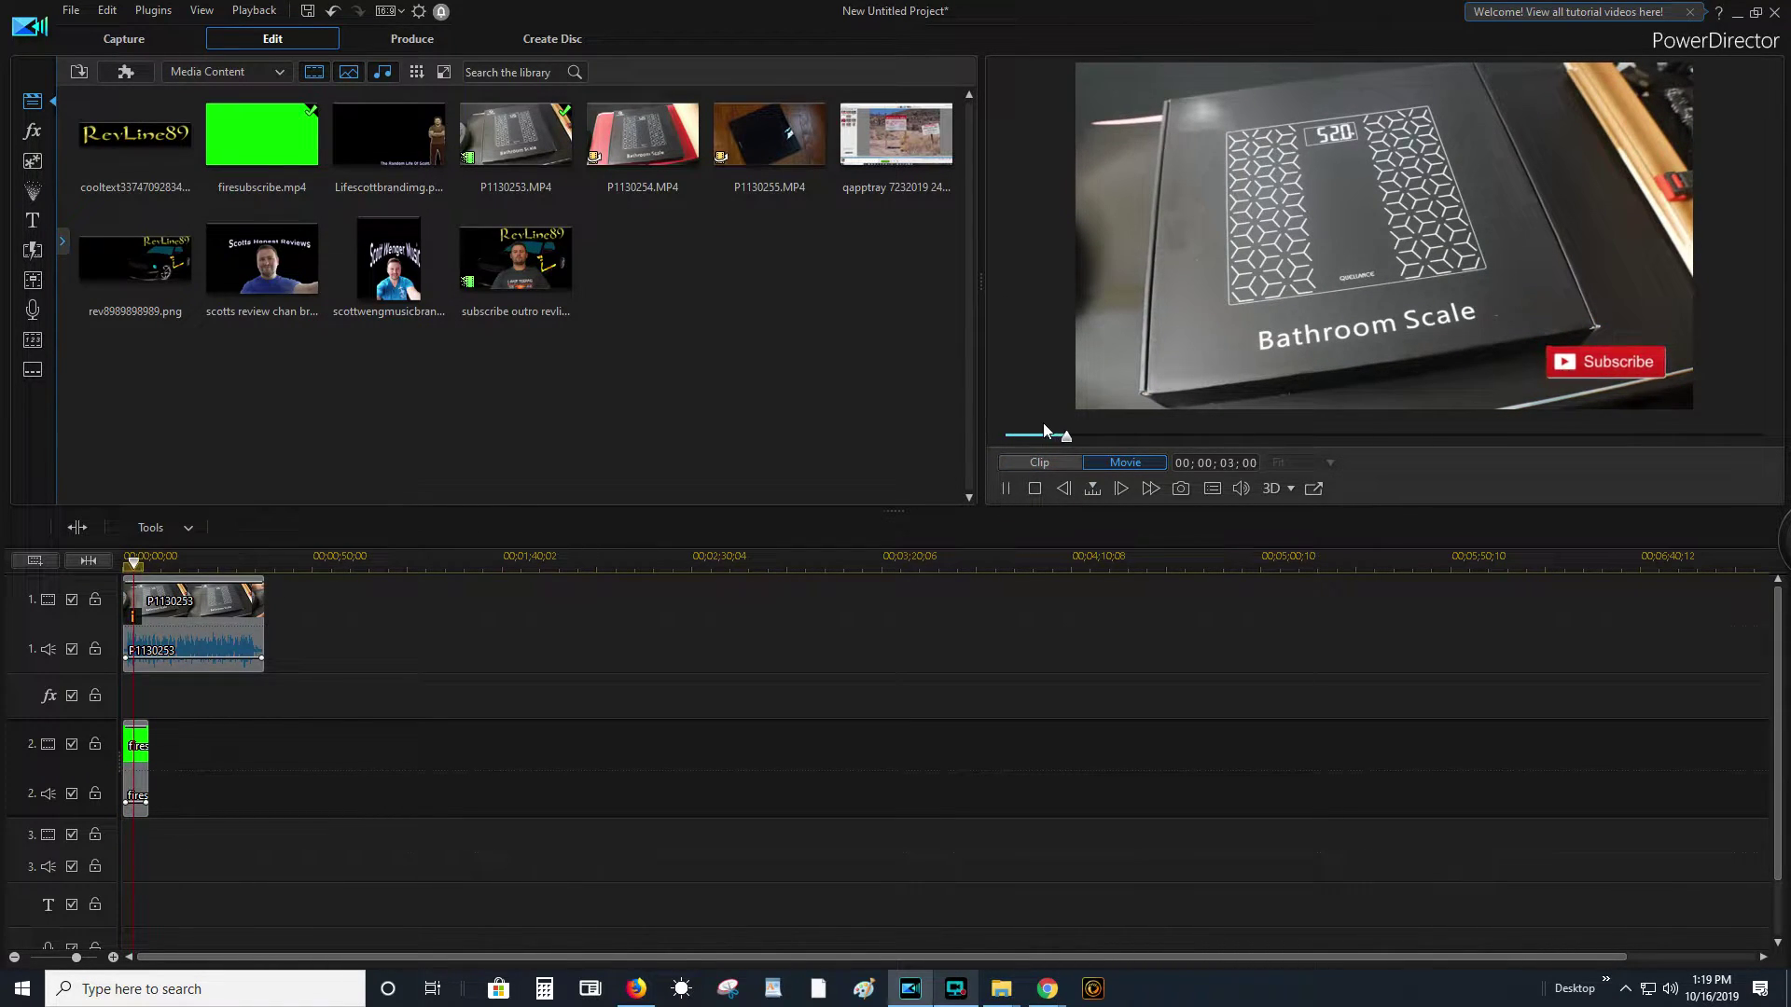
pyautogui.click(1004, 488)
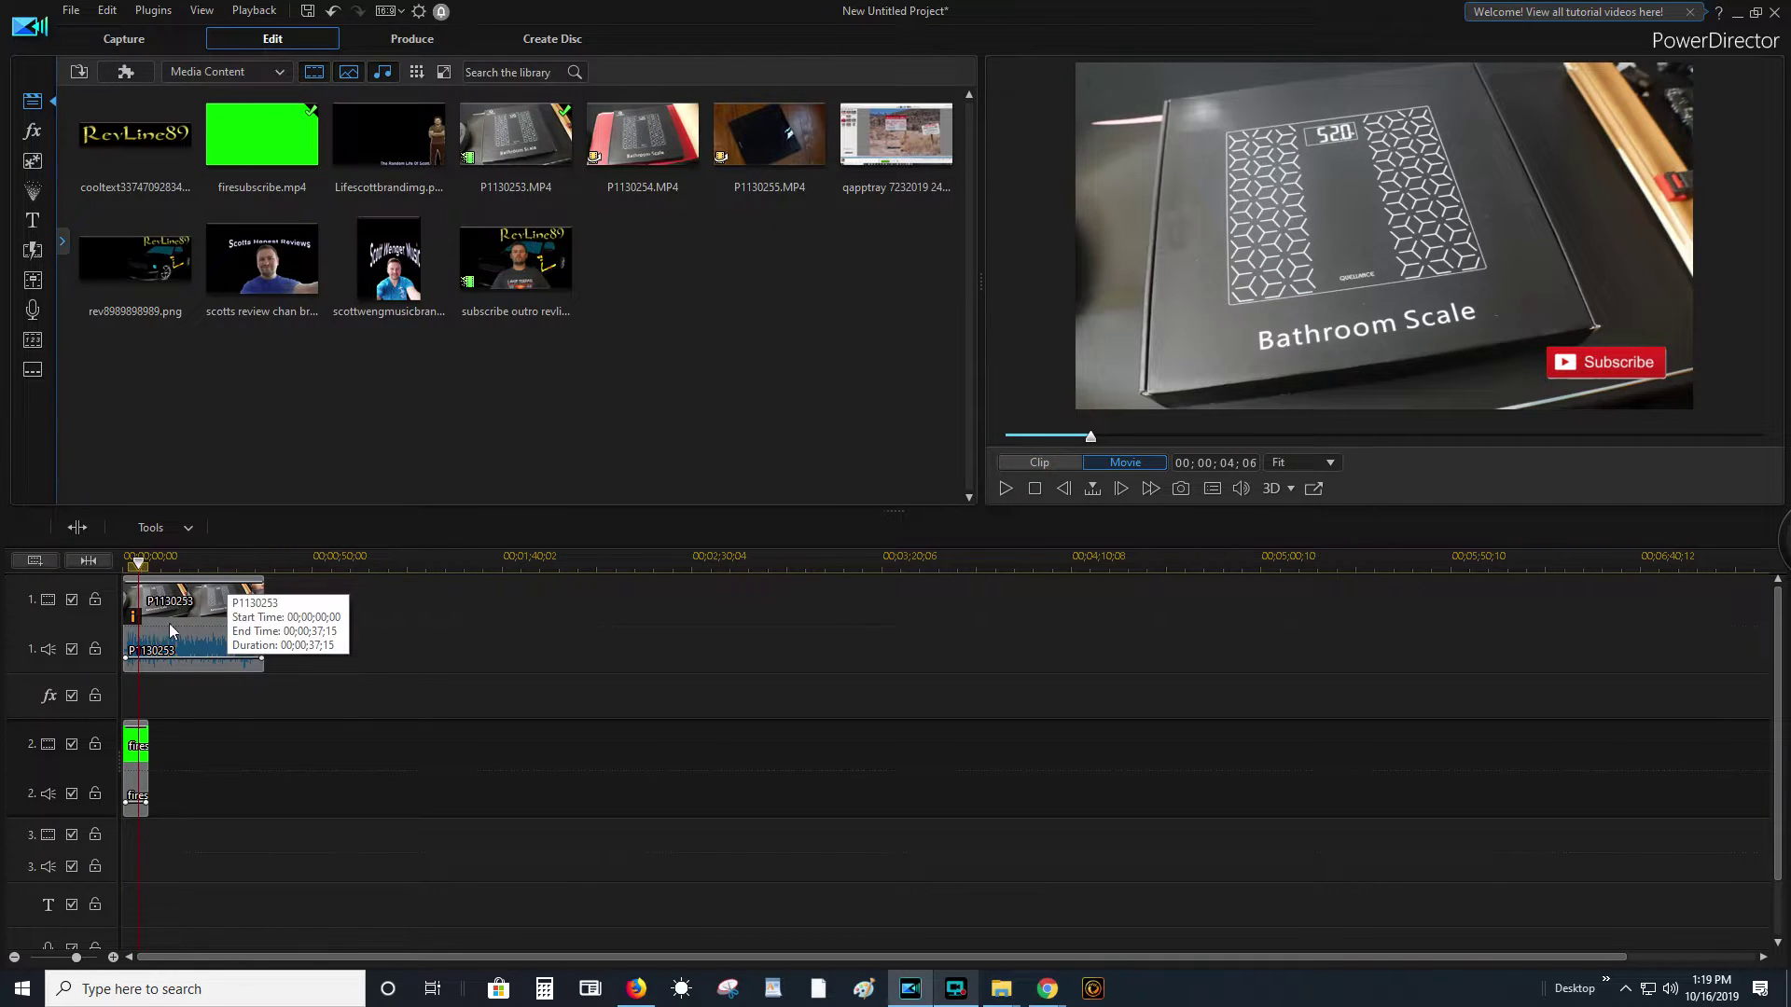
pyautogui.click(138, 747)
pyautogui.moveTo(138, 746); pyautogui.dragTo(202, 746)
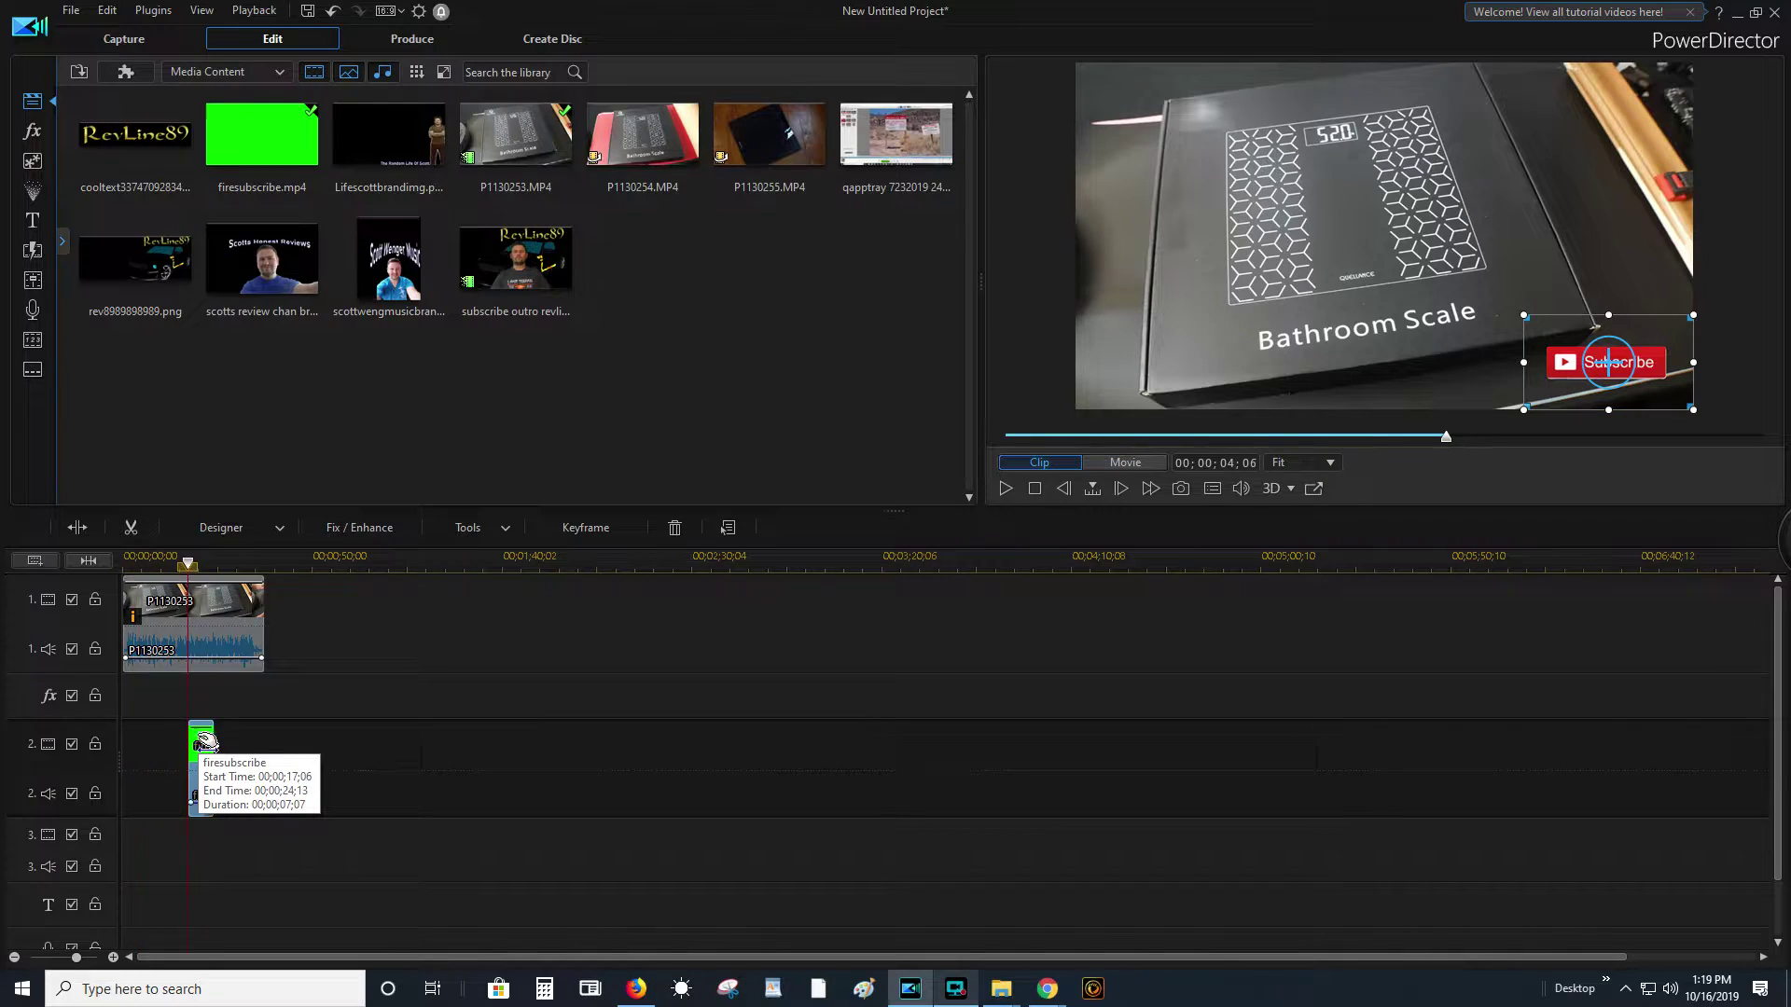
# - Review the Blur effect settings of the P1130253 clip, decline resetting the keyframes, and close the settings
pyautogui.click(227, 595)
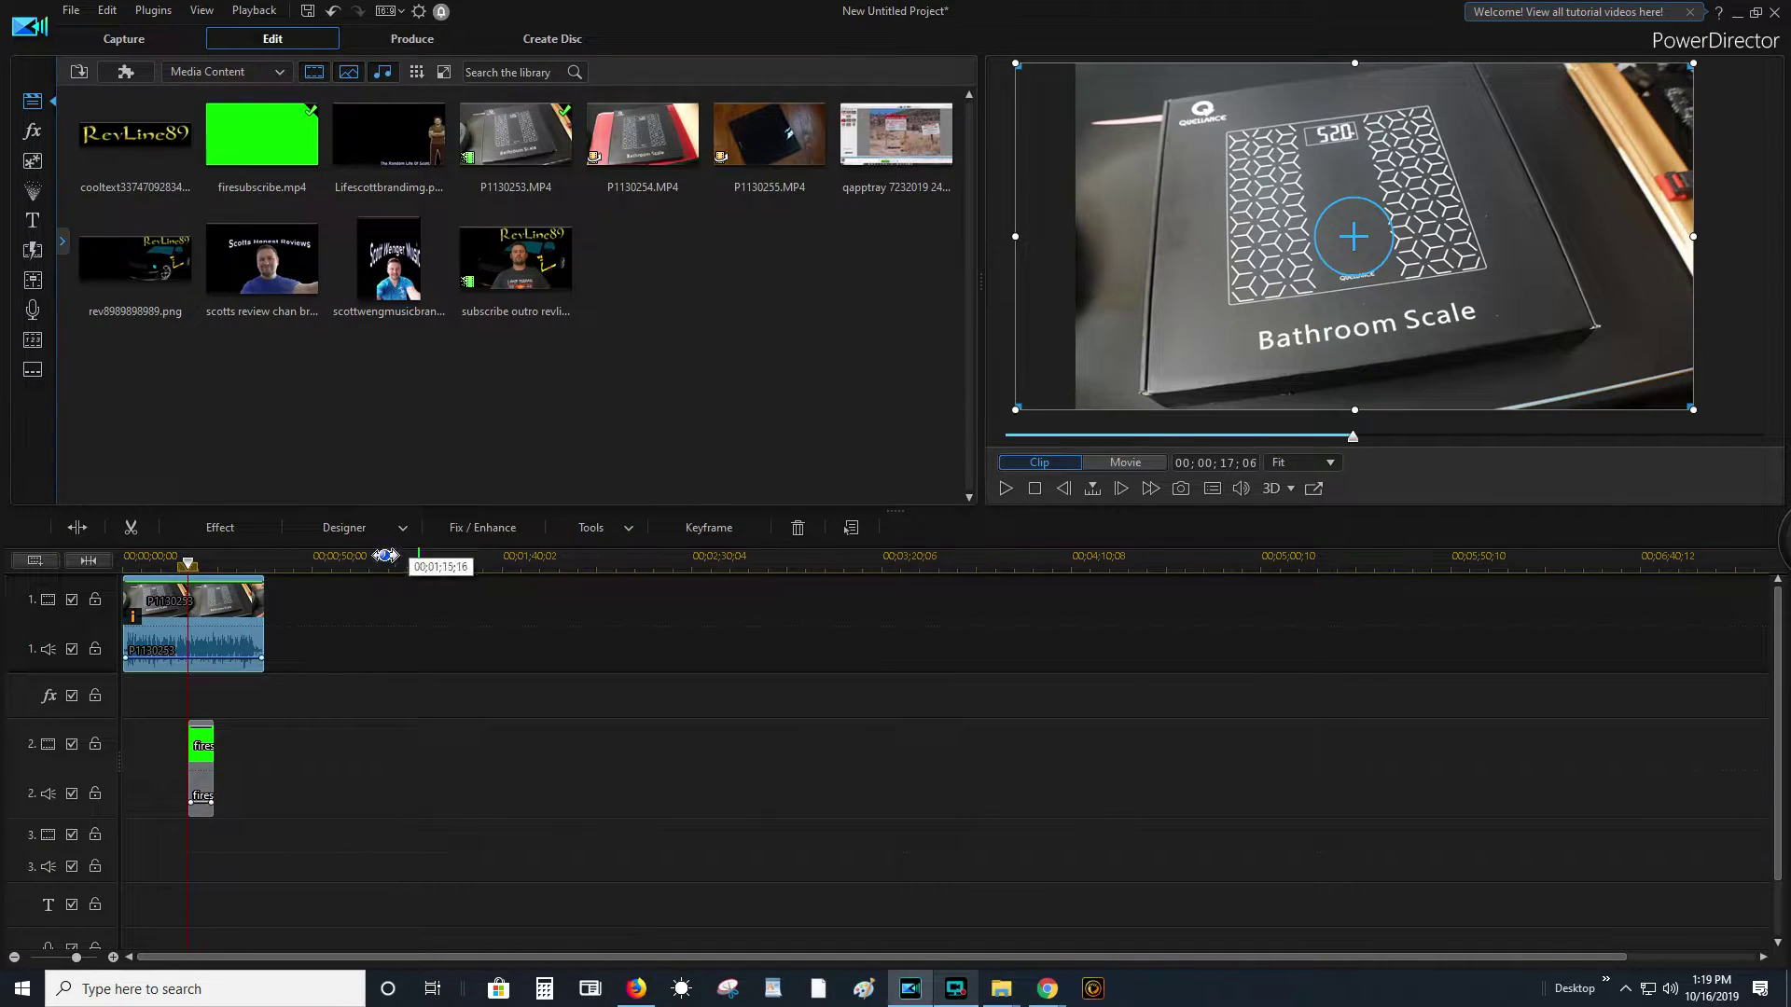
pyautogui.click(217, 525)
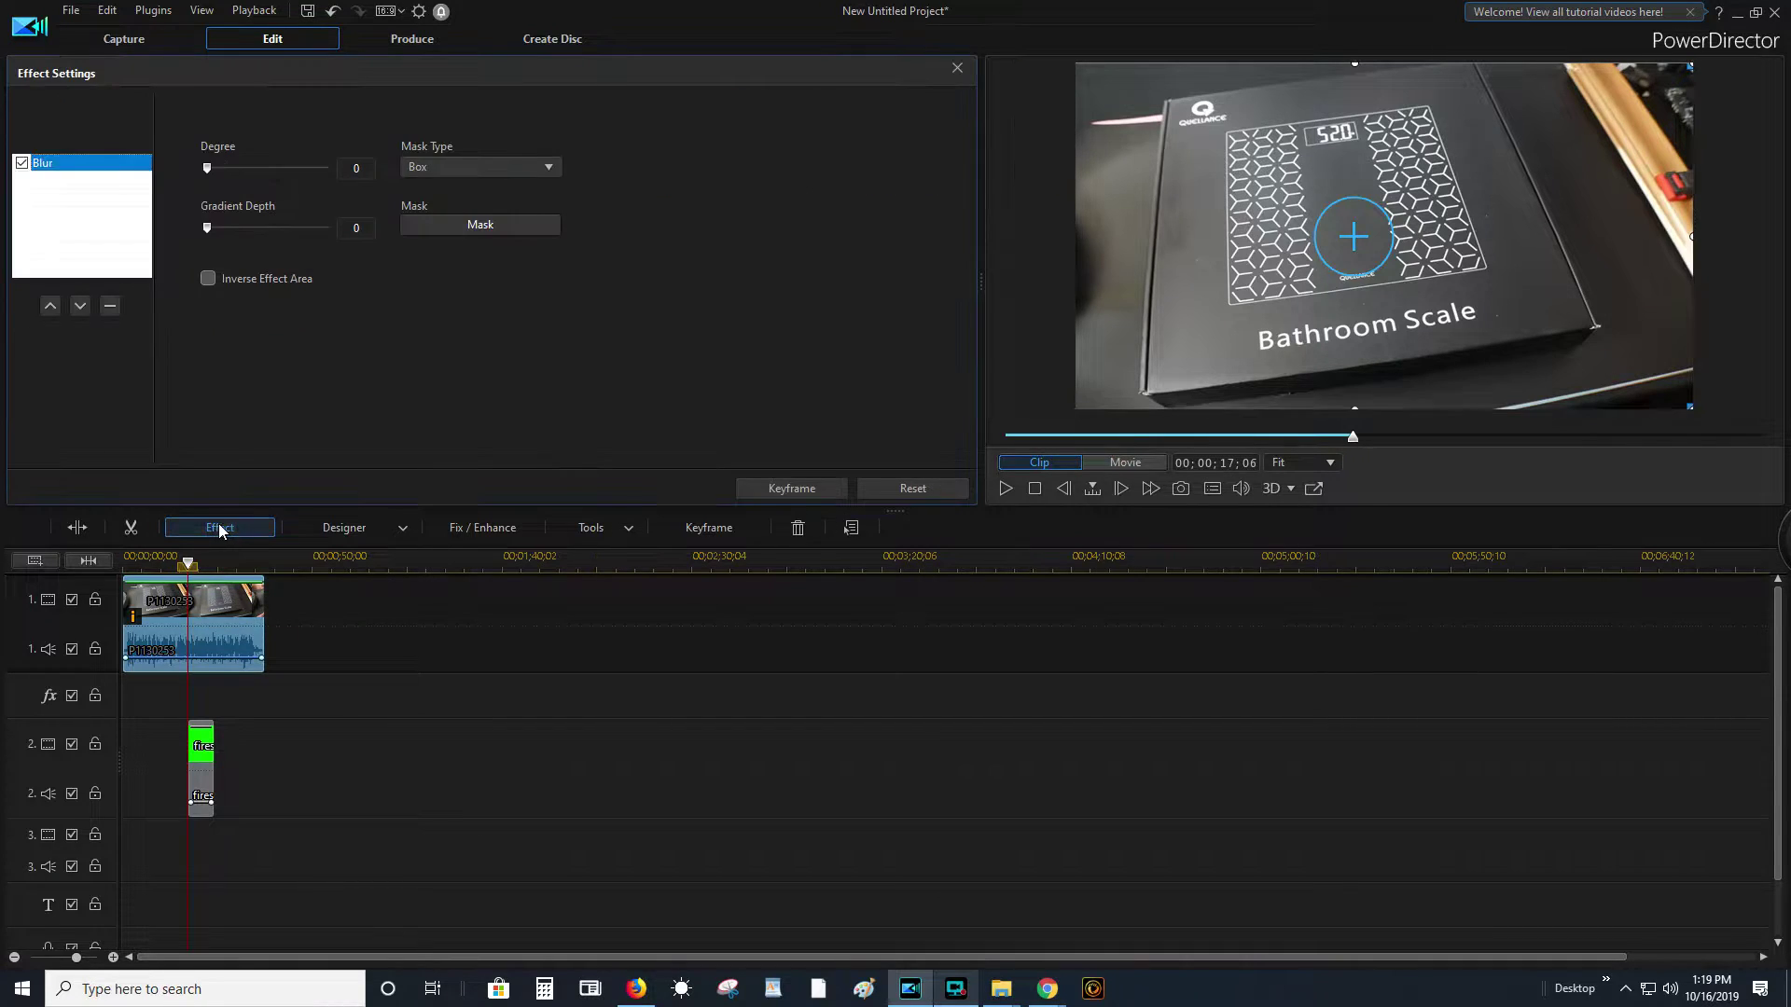
pyautogui.click(207, 278)
pyautogui.click(1013, 533)
pyautogui.click(479, 165)
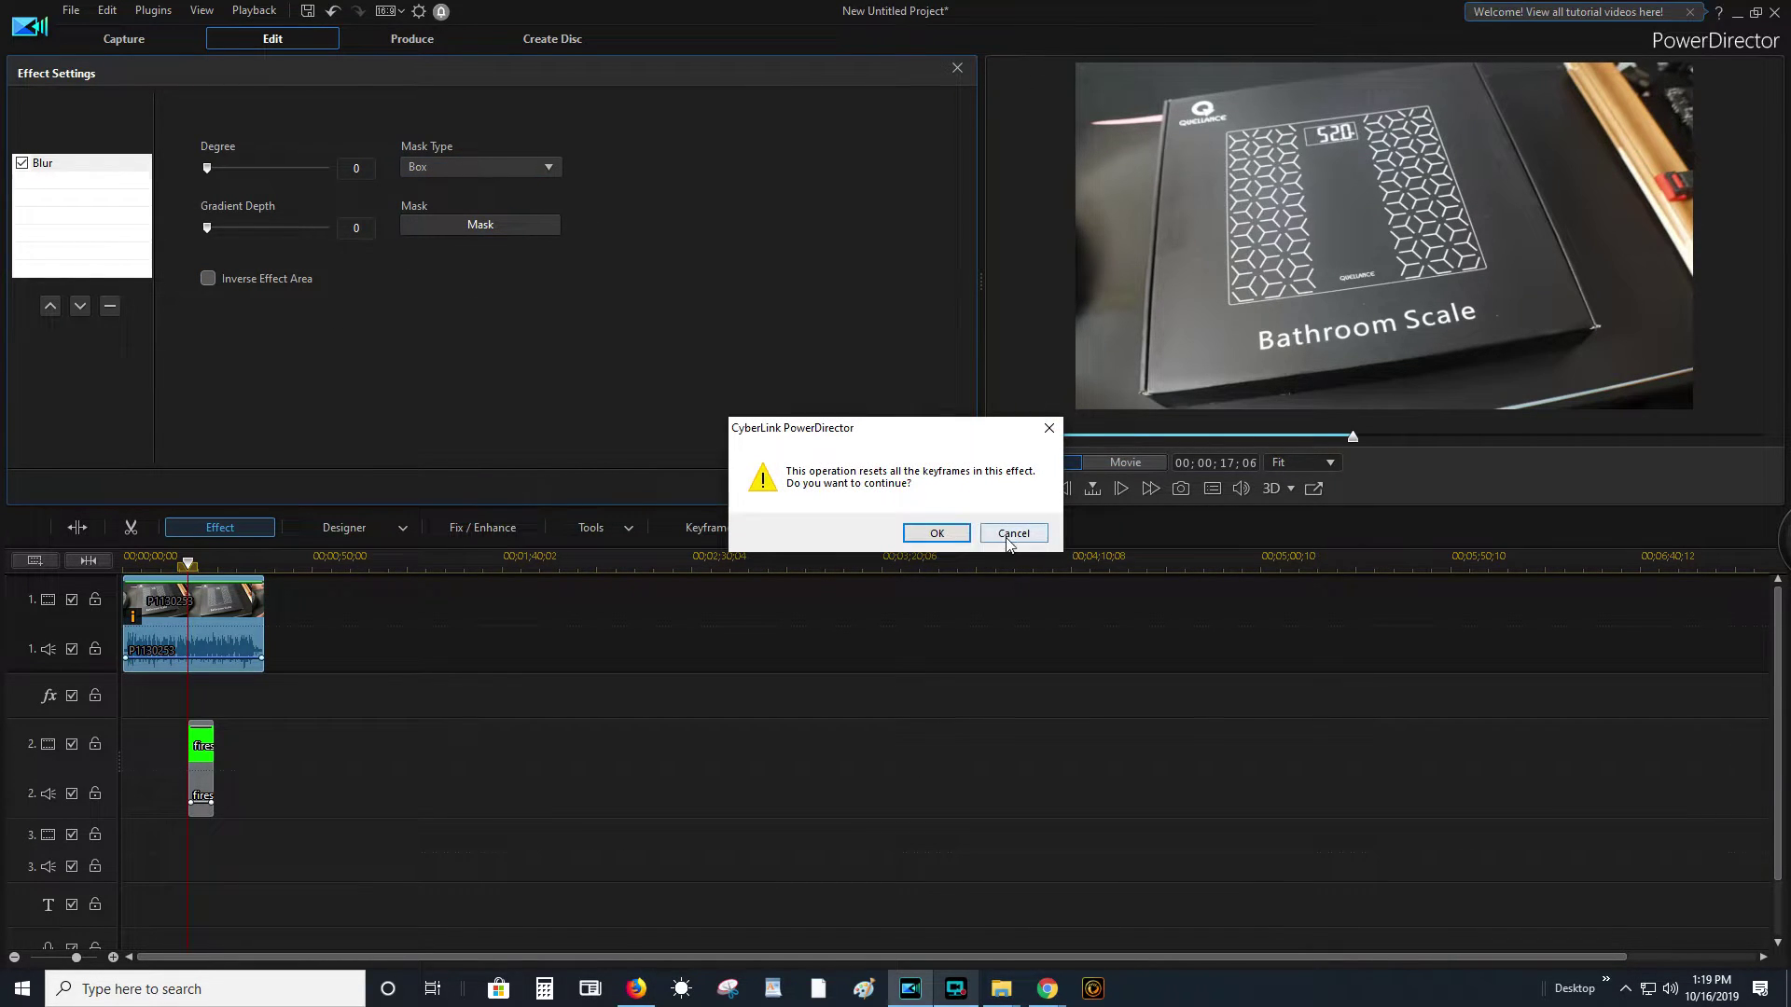
pyautogui.click(1007, 539)
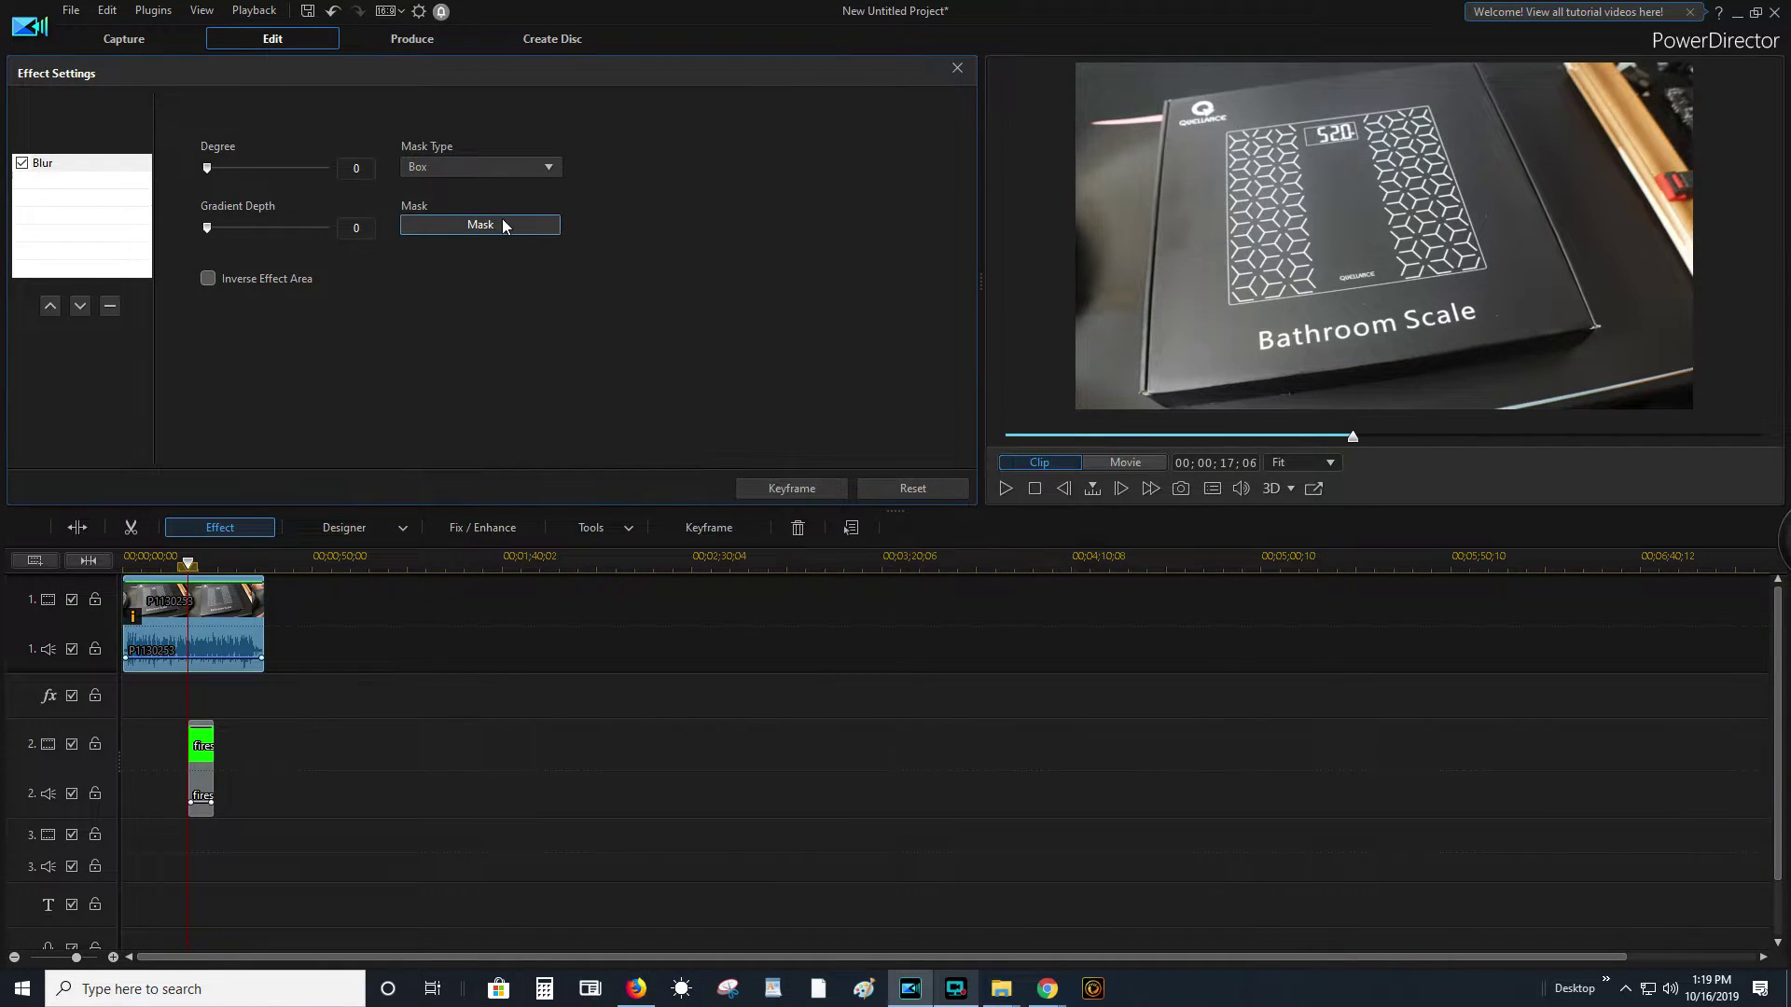
pyautogui.click(956, 69)
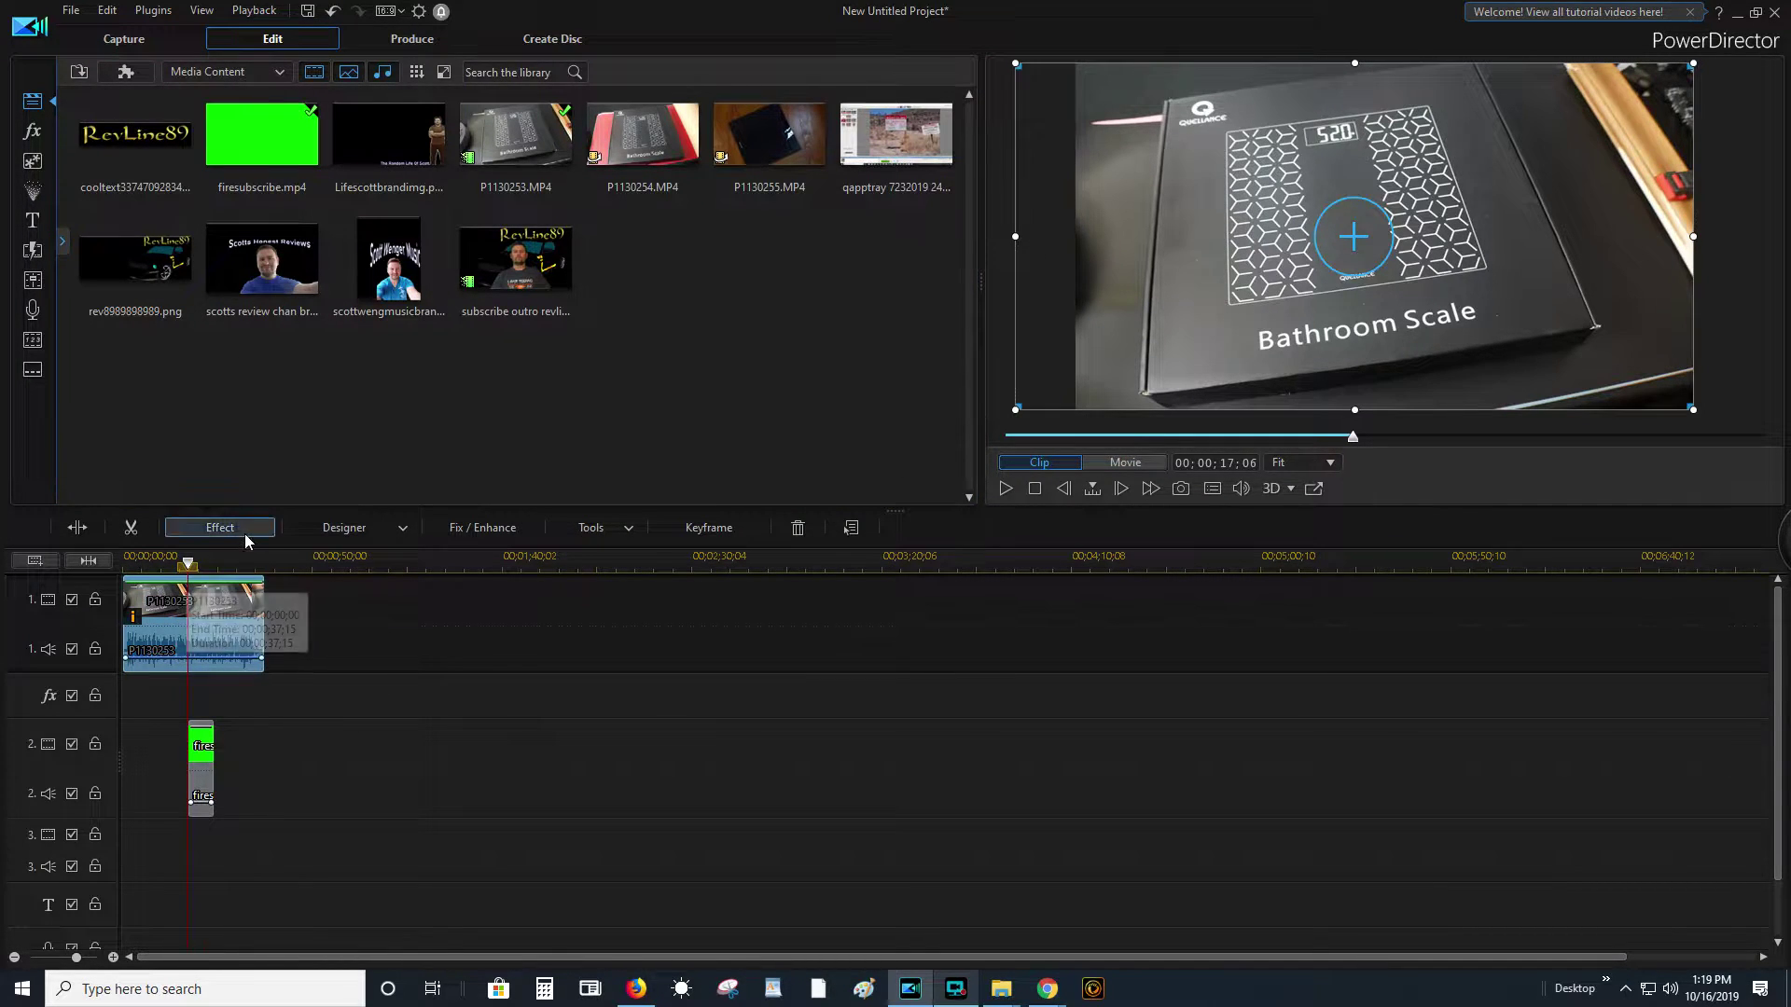
# - Turn on Extreme backlight under Lighting Adjustment for the P1130253 clip, and try Edge Enhancement before switching it off again
pyautogui.click(376, 532)
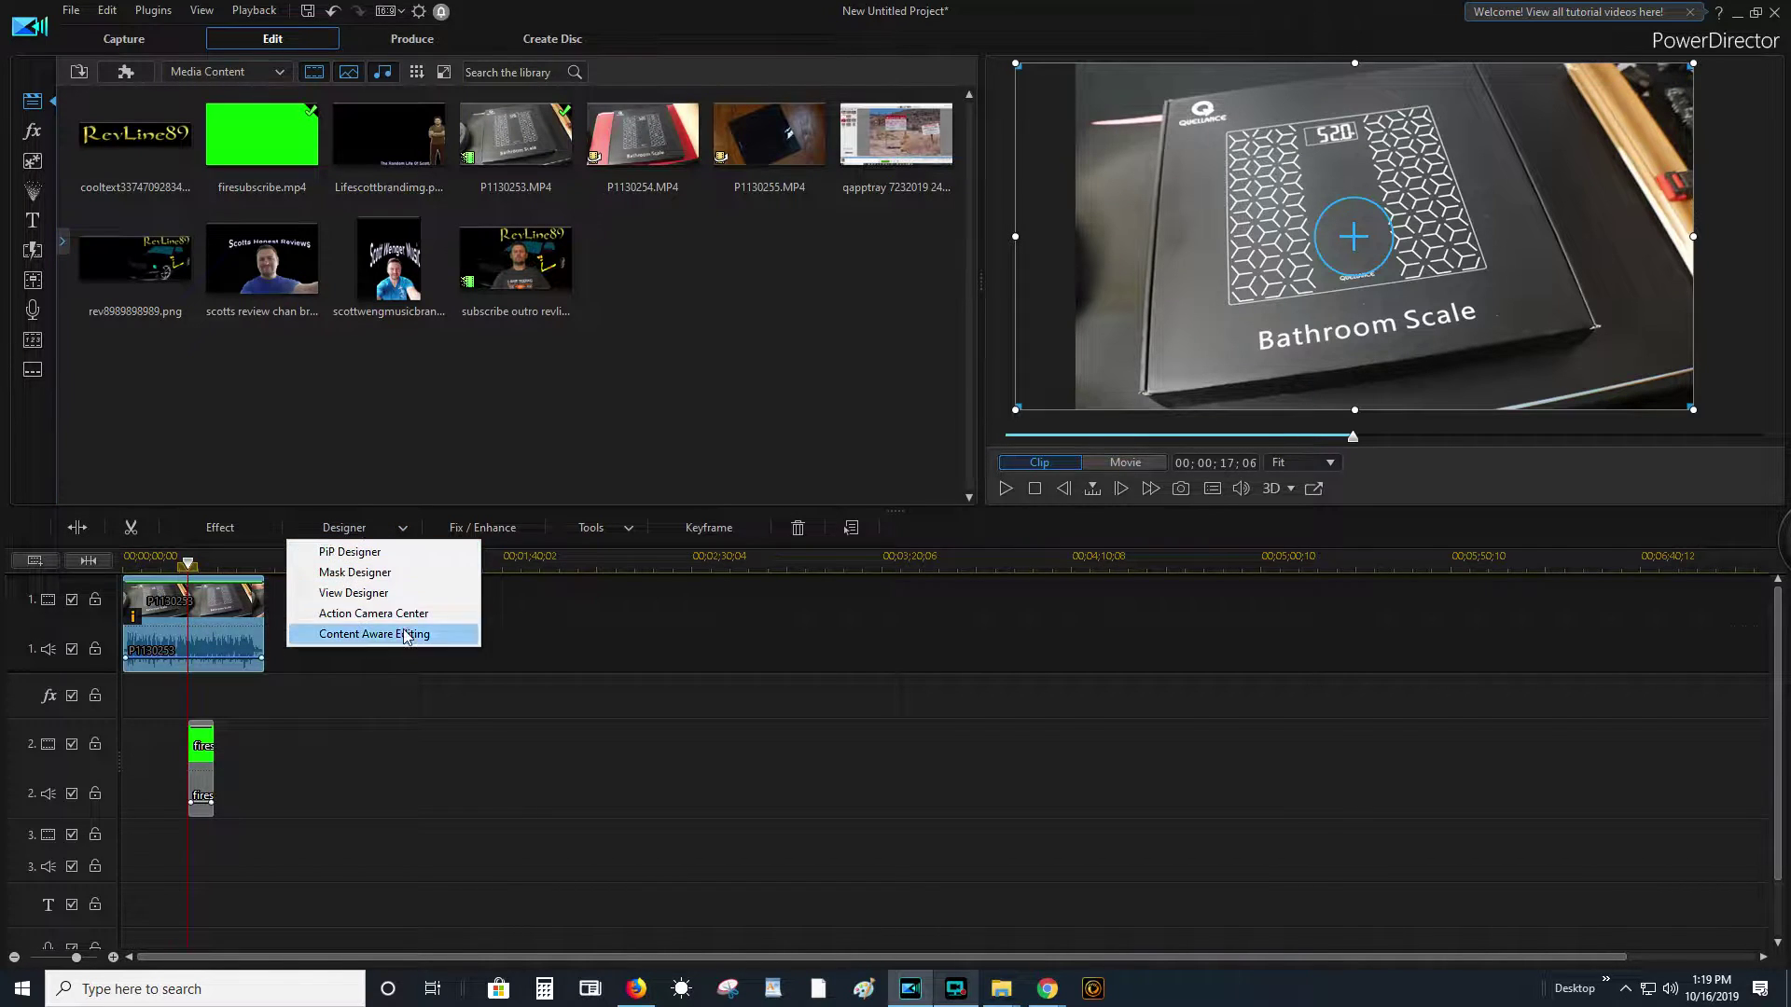
pyautogui.click(497, 529)
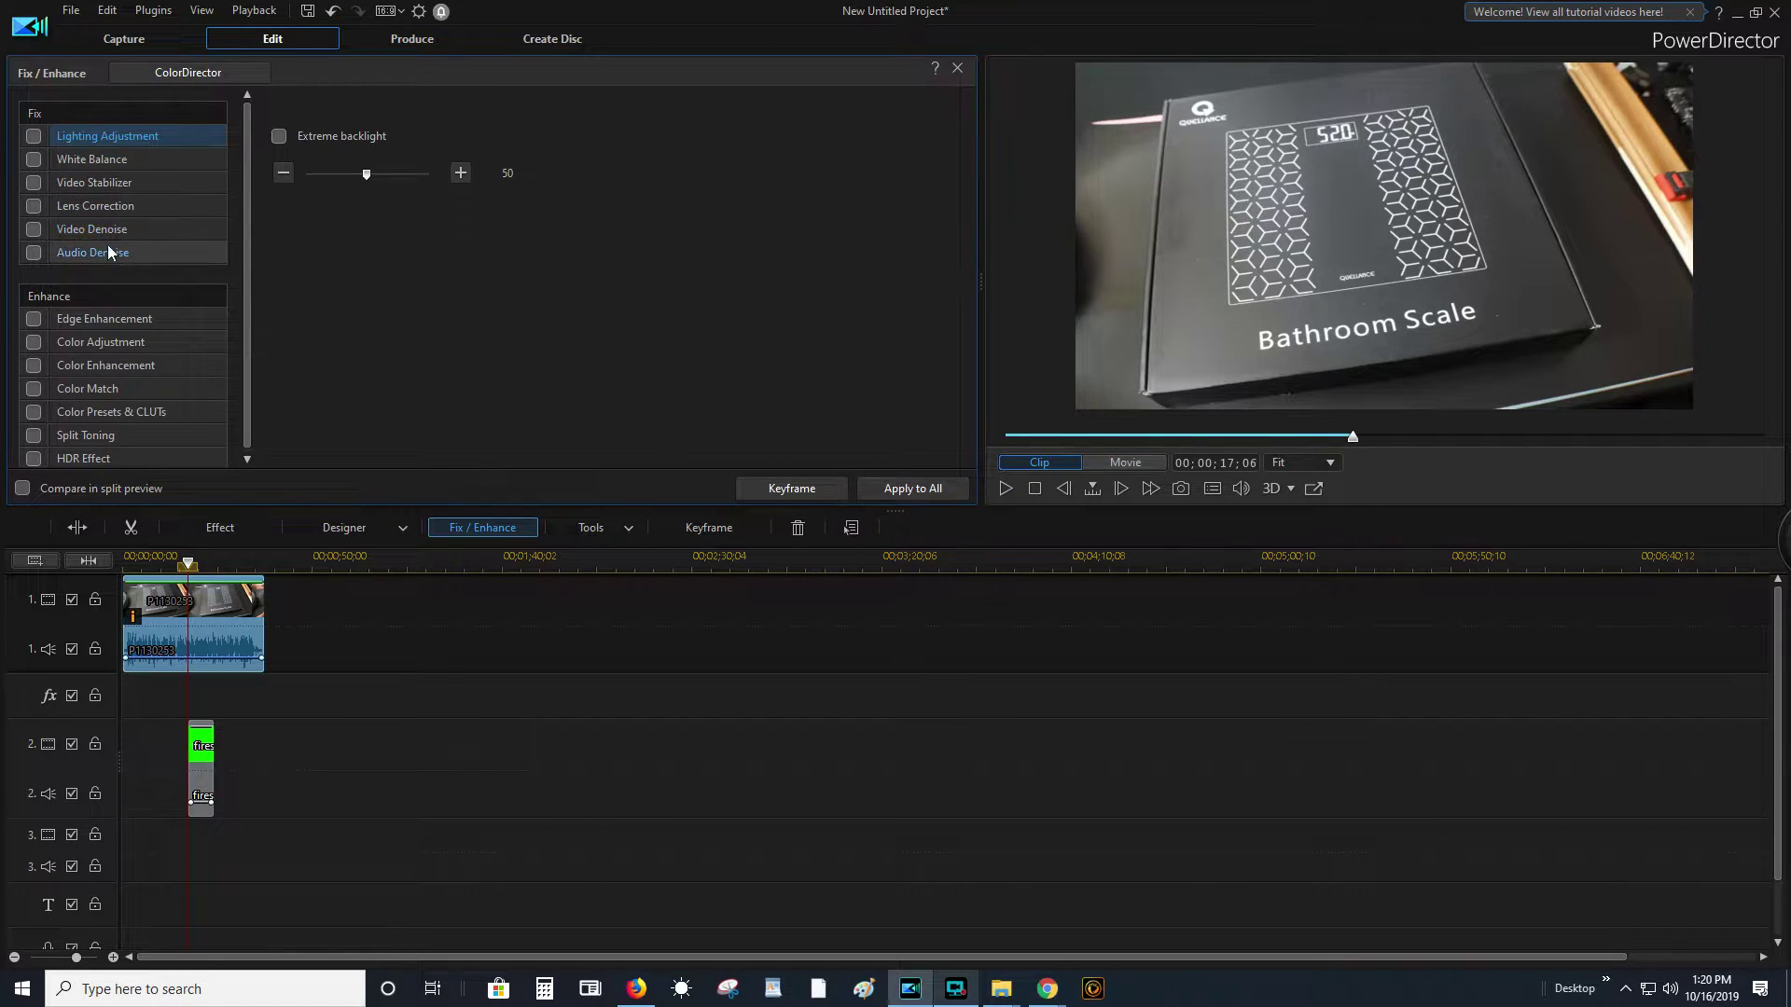
pyautogui.click(280, 137)
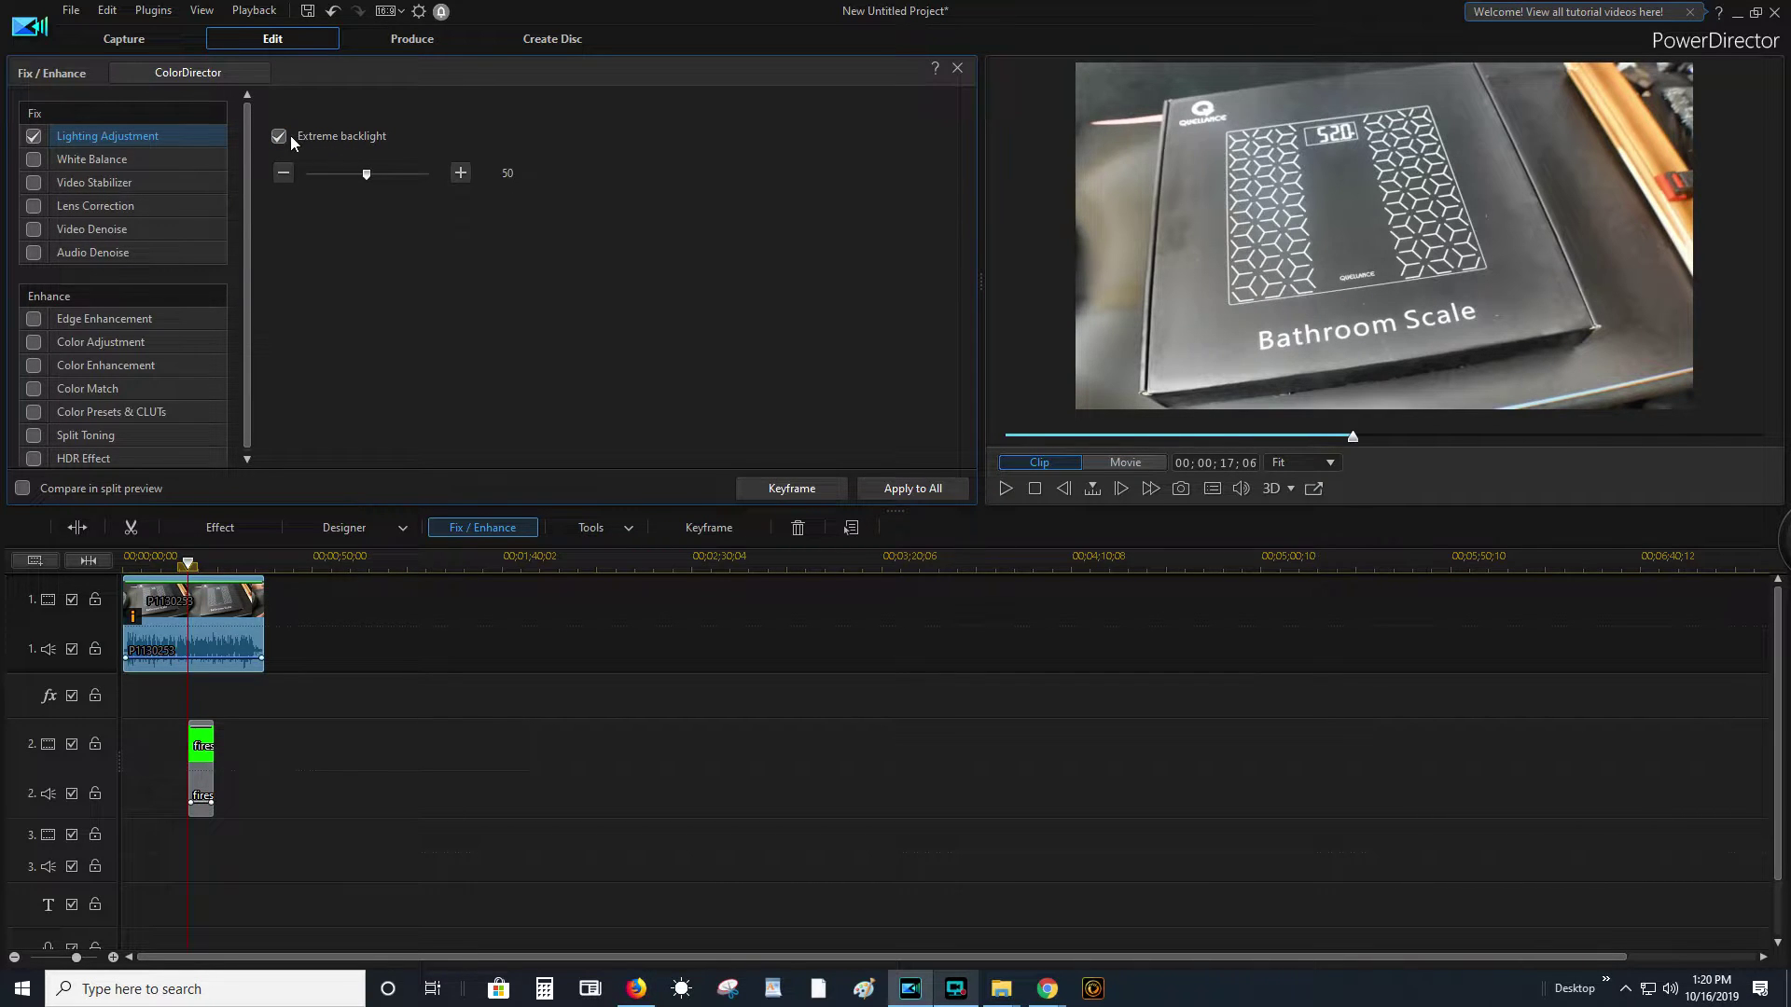
pyautogui.click(36, 324)
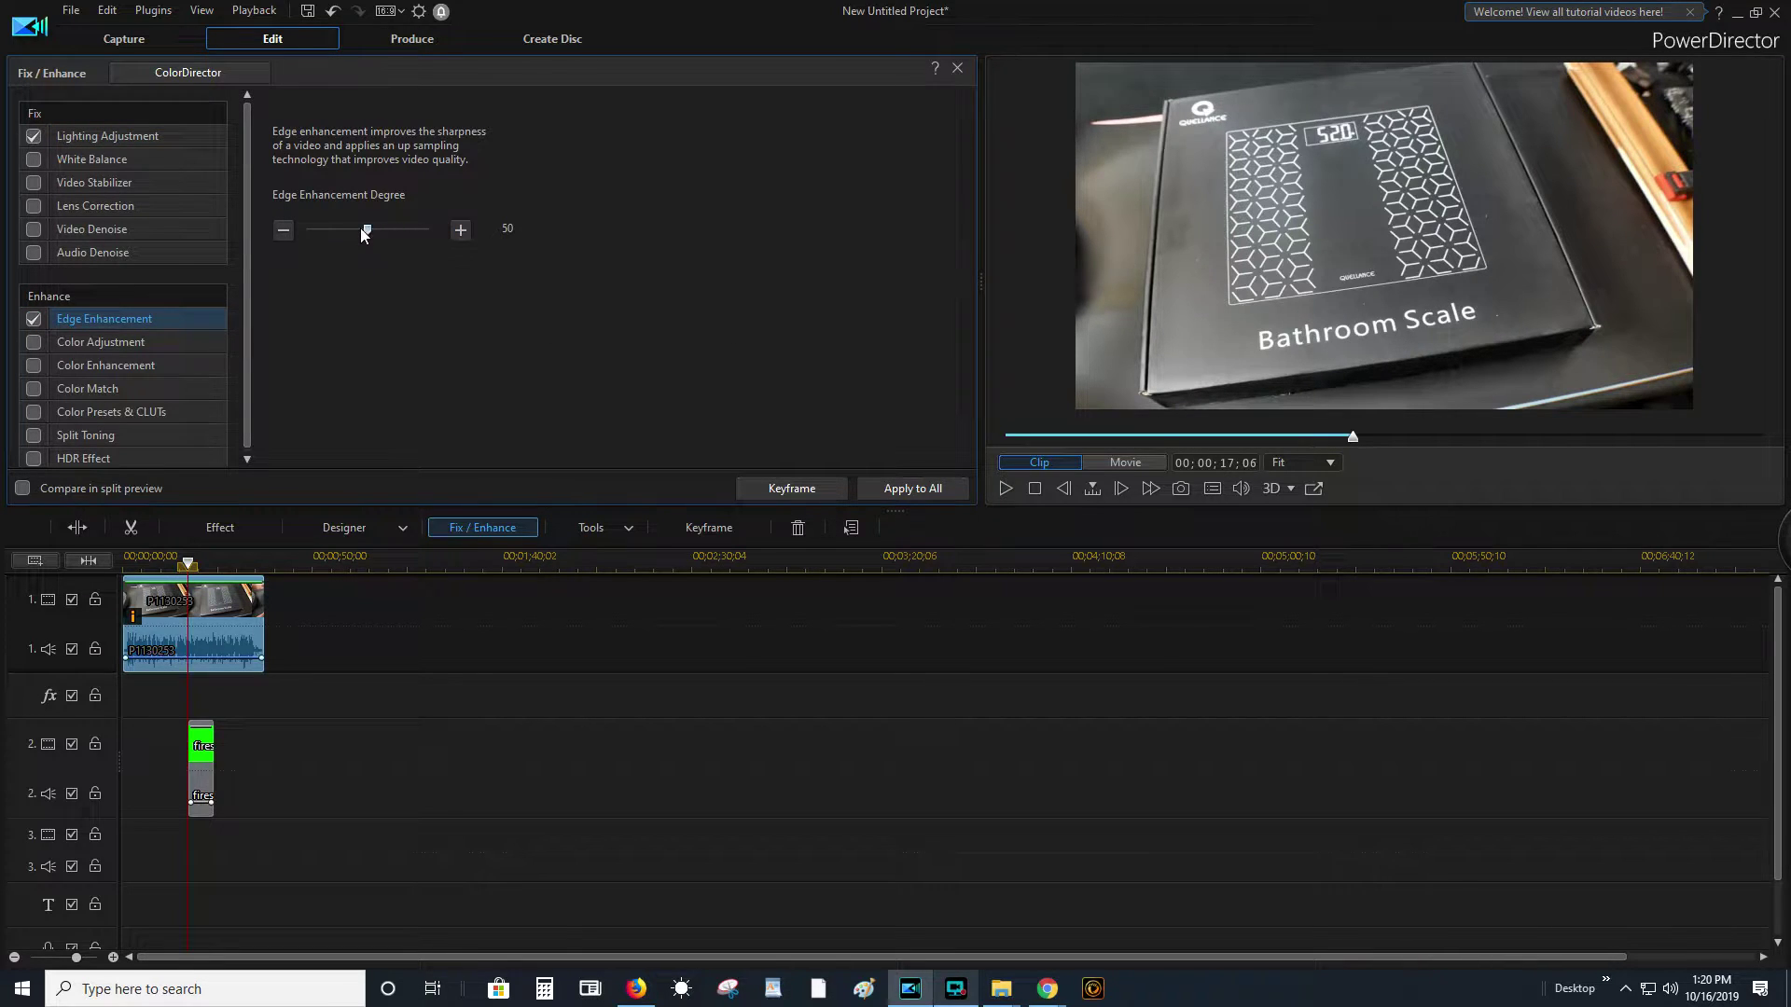
pyautogui.click(34, 319)
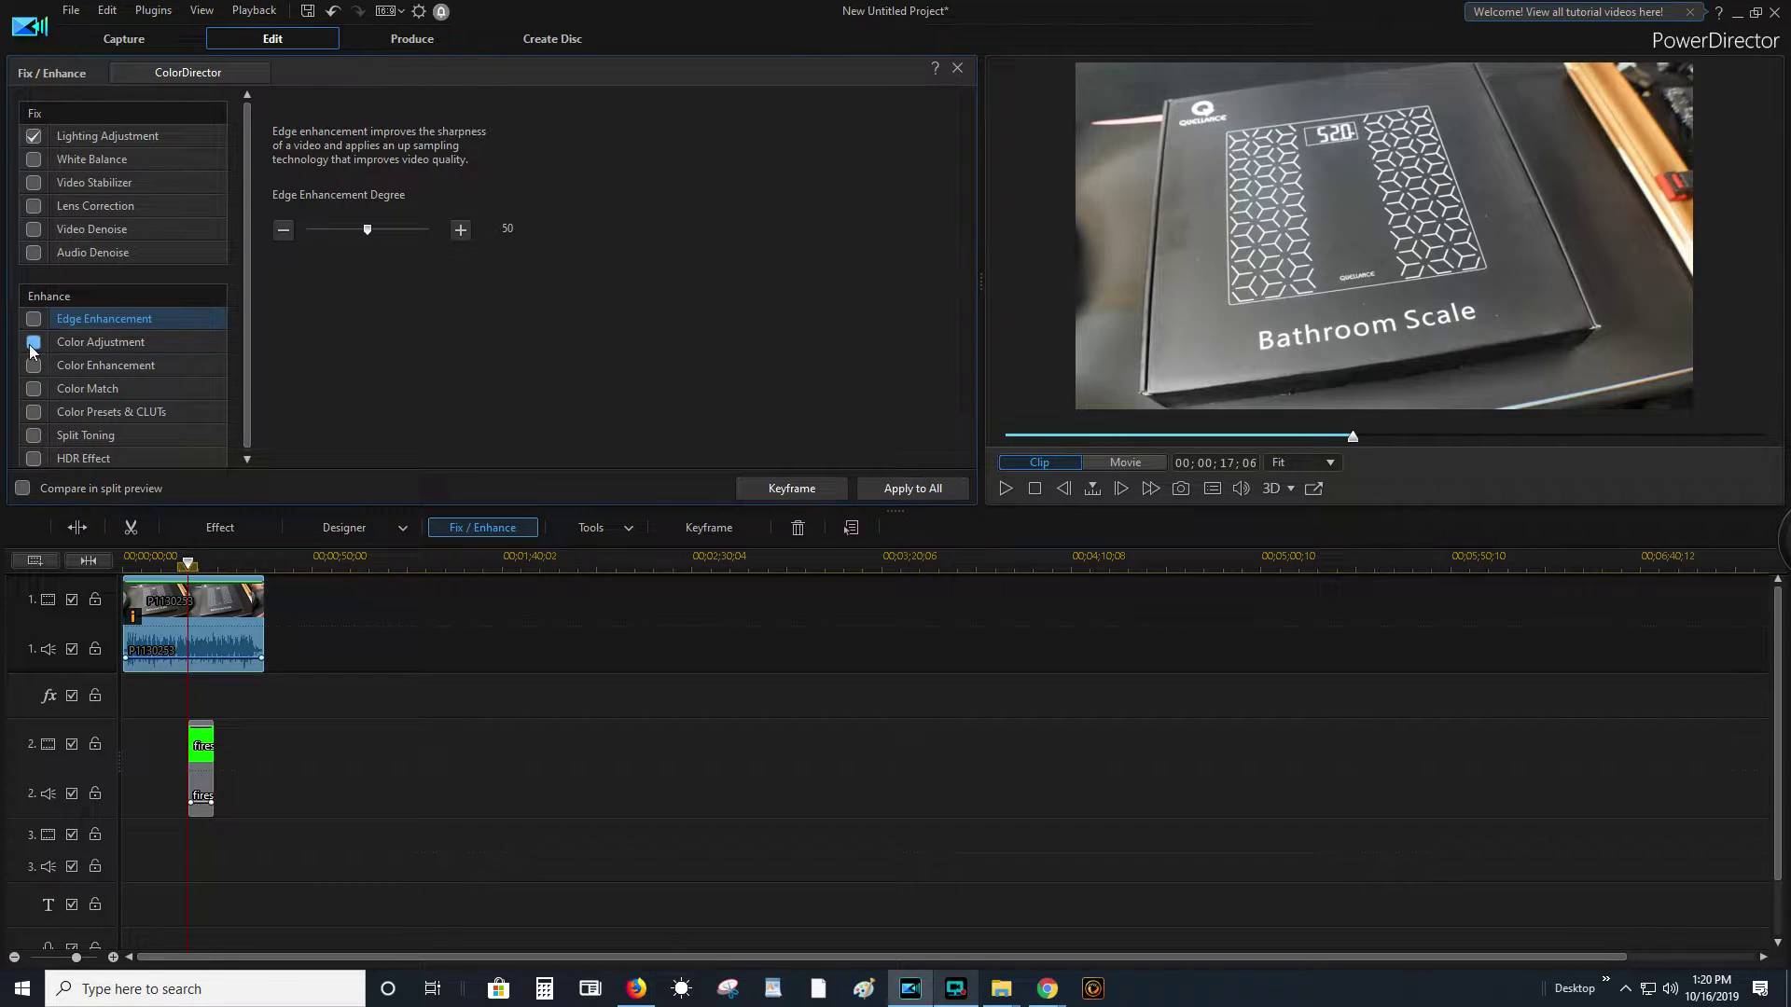
# - Enable Color Adjustment with Exposure 70, Brightness -3, Contrast 100, Hue 97, Vibrancy 2, Highlight healing 36 and Sharpness 76, and play the clip
pyautogui.click(34, 343)
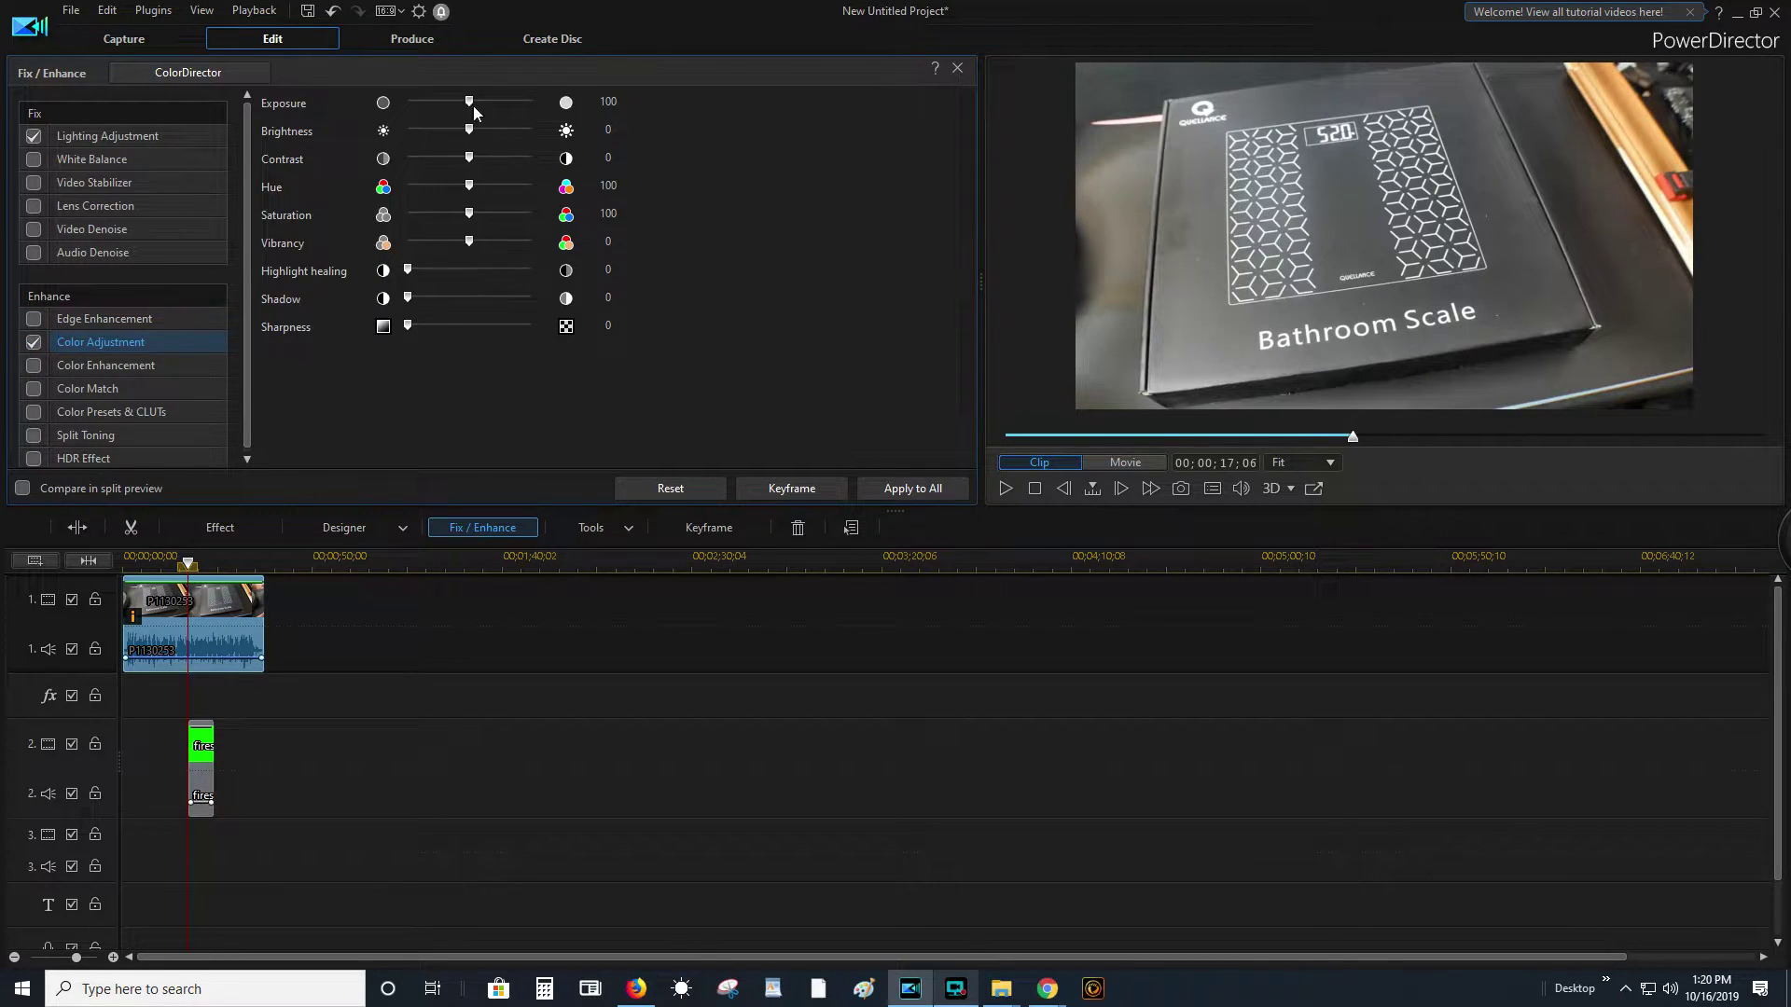
pyautogui.moveTo(470, 100)
pyautogui.mouseDown()
pyautogui.moveTo(493, 102)
pyautogui.moveTo(450, 113)
pyautogui.moveTo(489, 133)
pyautogui.moveTo(471, 133)
pyautogui.mouseUp()
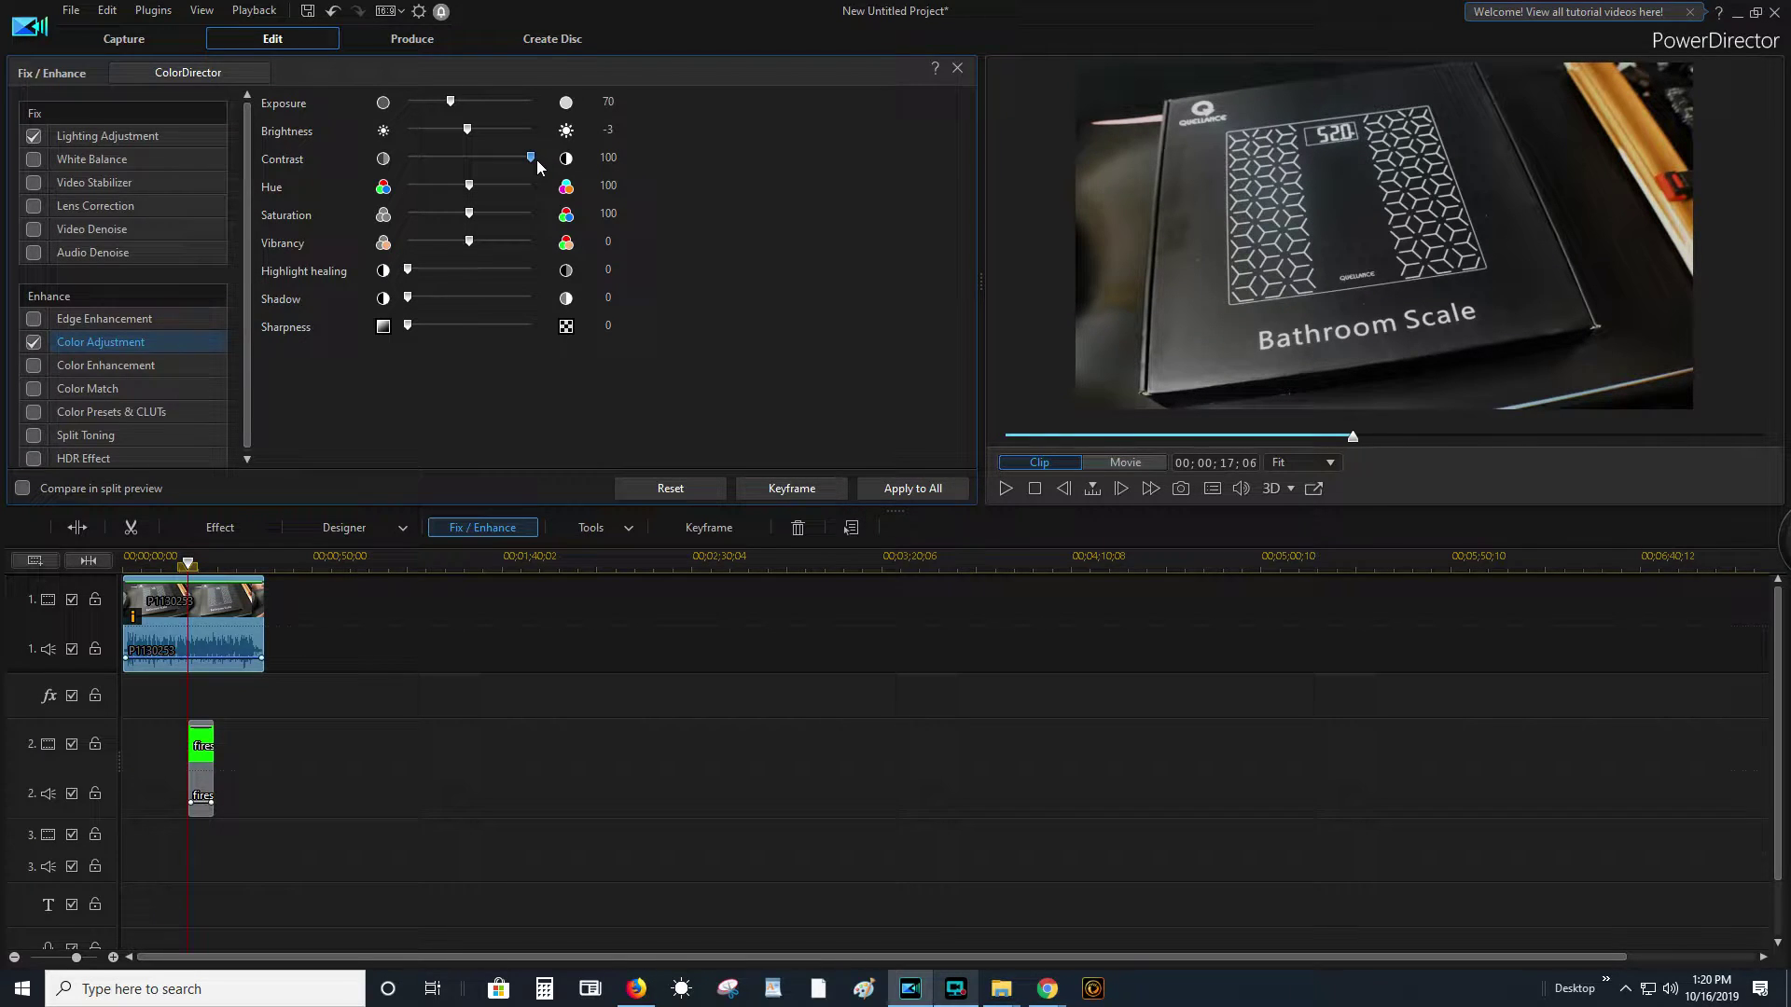
pyautogui.moveTo(469, 186); pyautogui.dragTo(463, 223)
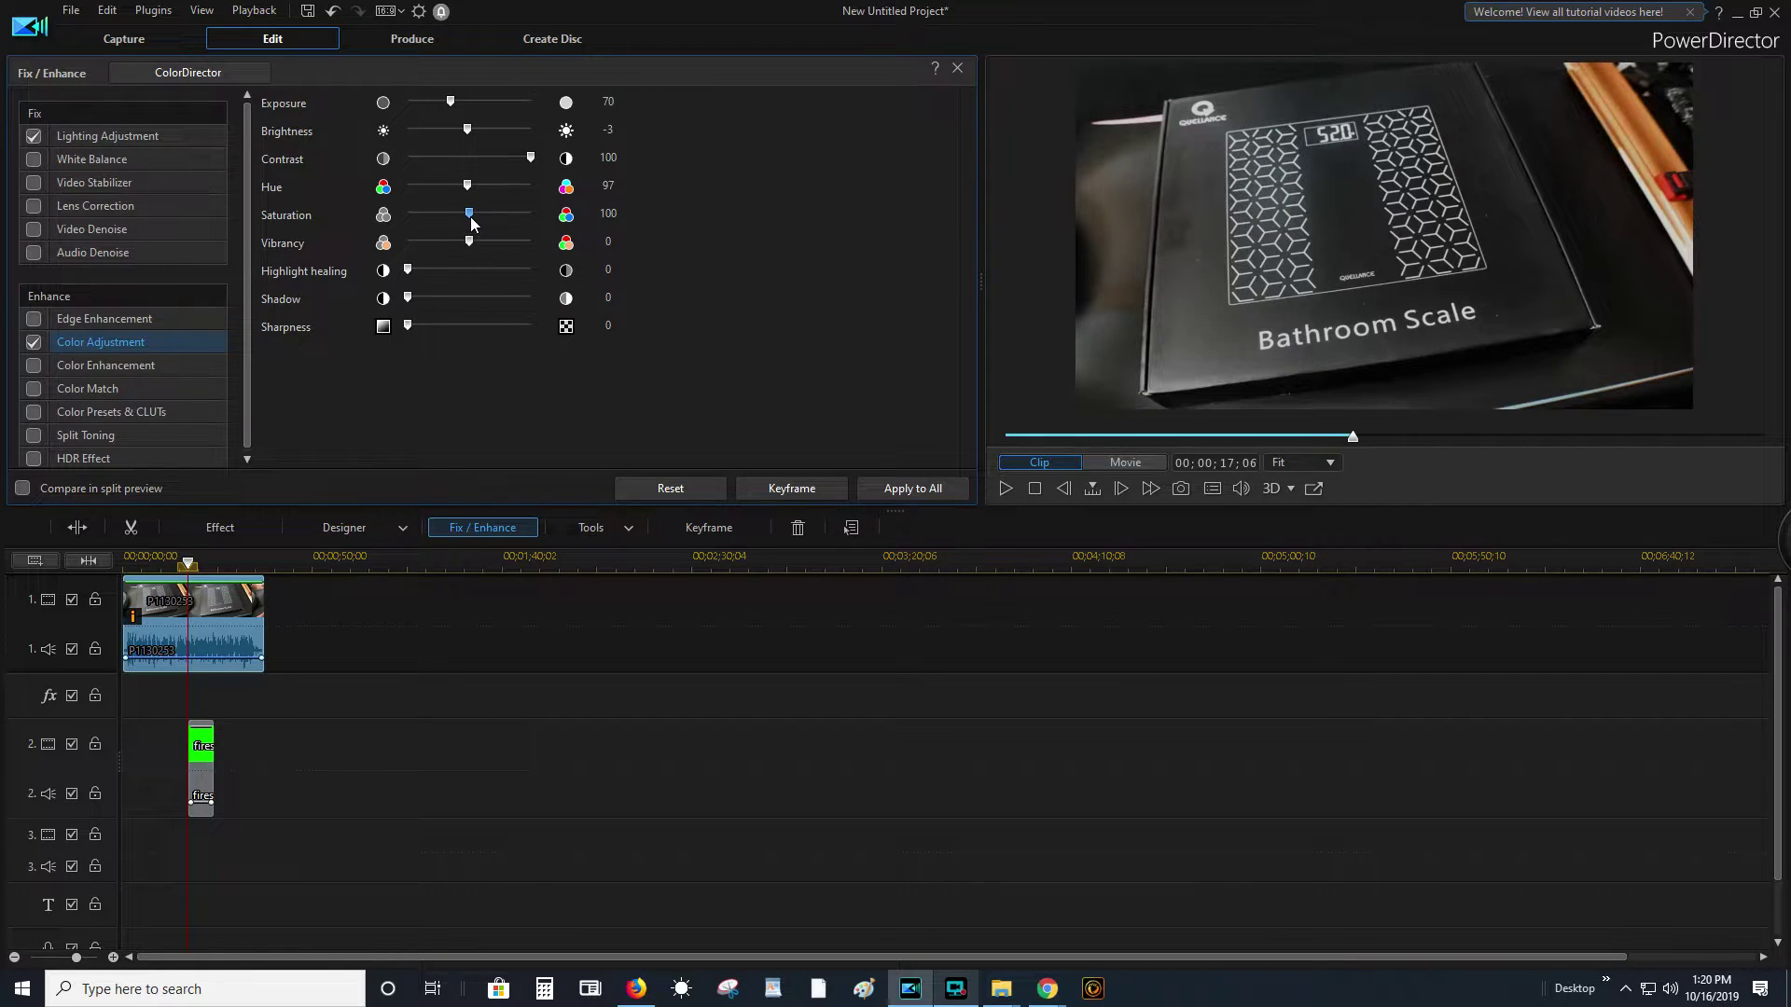
pyautogui.moveTo(497, 248)
pyautogui.mouseDown()
pyautogui.moveTo(531, 248)
pyautogui.moveTo(387, 252)
pyautogui.moveTo(468, 252)
pyautogui.mouseUp()
pyautogui.moveTo(411, 274); pyautogui.dragTo(436, 274)
pyautogui.moveTo(428, 303)
pyautogui.mouseDown()
pyautogui.moveTo(558, 300)
pyautogui.moveTo(416, 300)
pyautogui.moveTo(417, 327)
pyautogui.moveTo(450, 325)
pyautogui.mouseUp()
pyautogui.click(1005, 488)
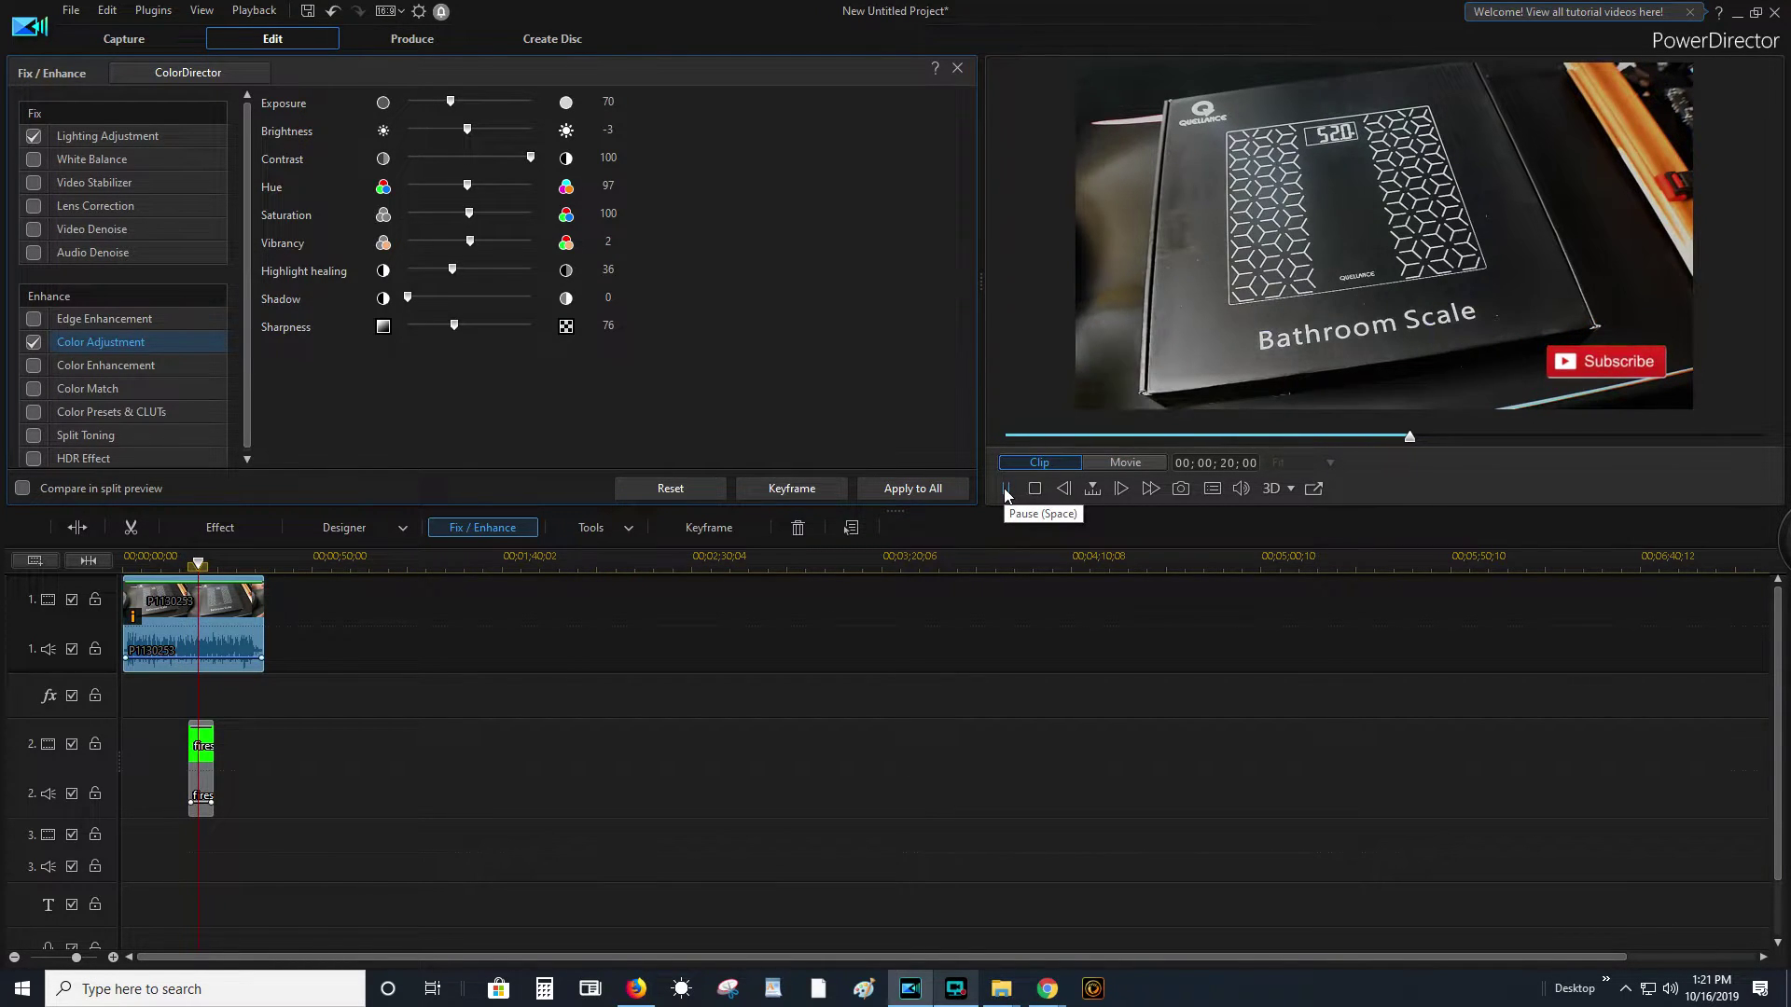
pyautogui.click(1005, 488)
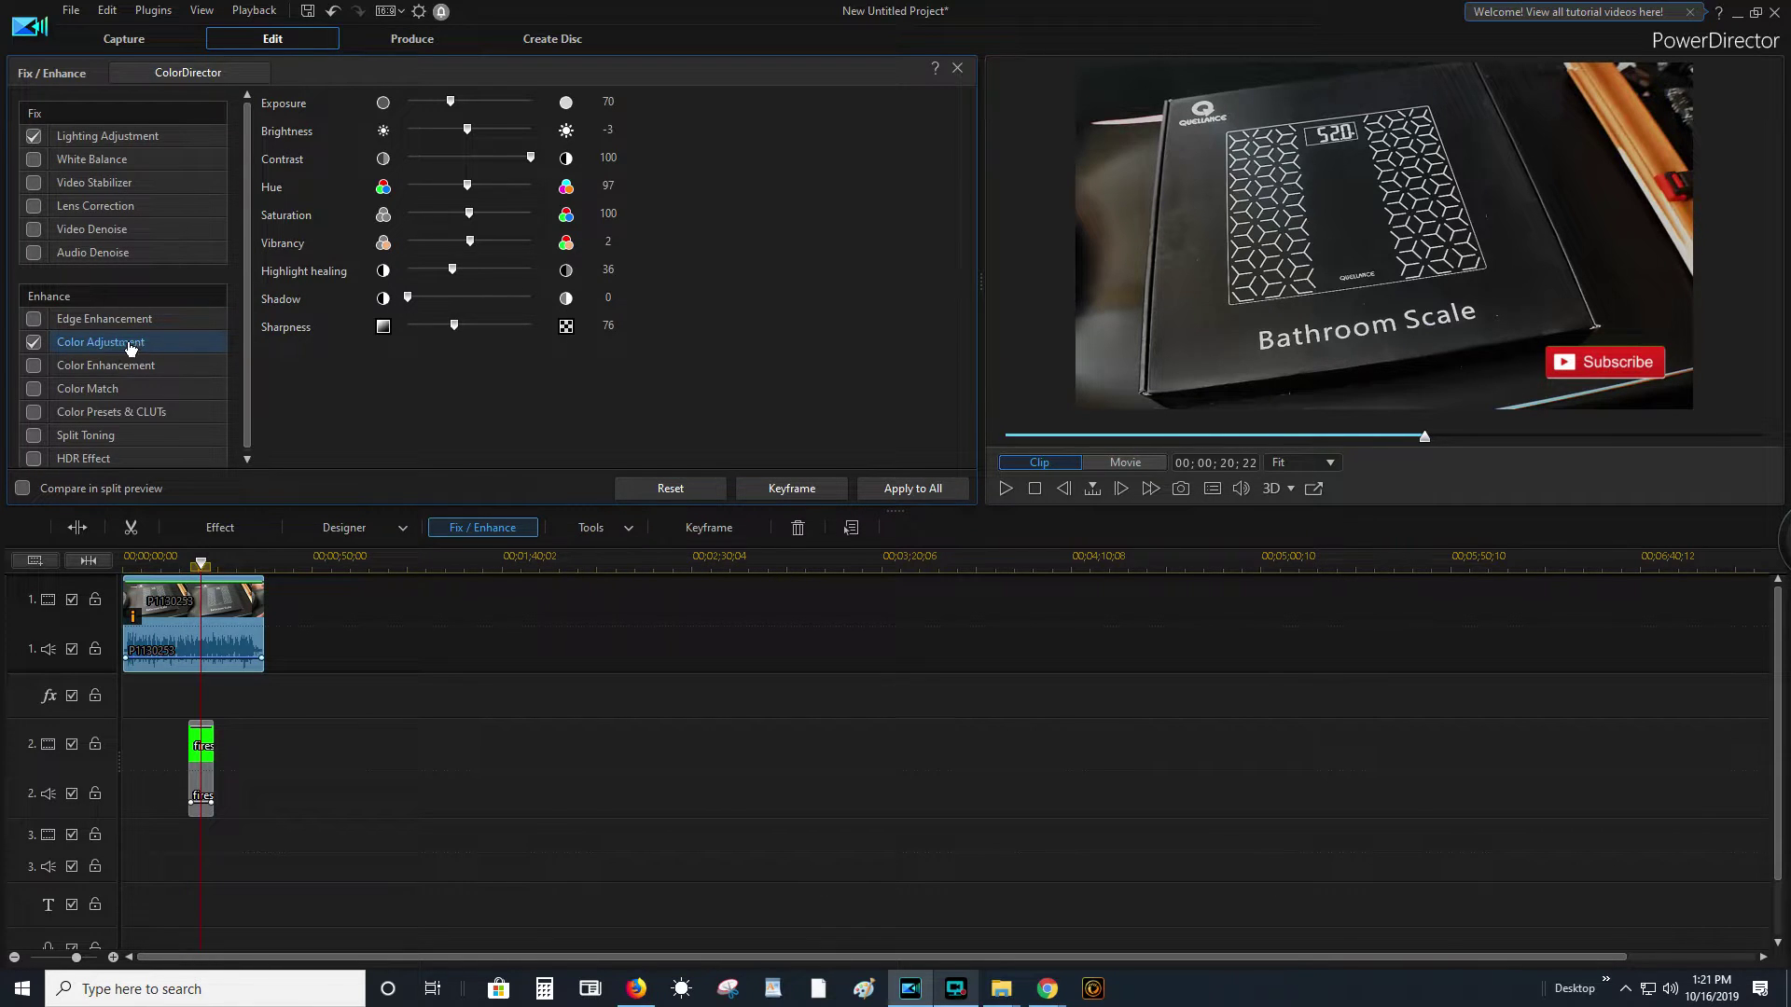
# - Try Color Enhancement on the clip at degrees 100 and 48, and turn it off
pyautogui.click(105, 365)
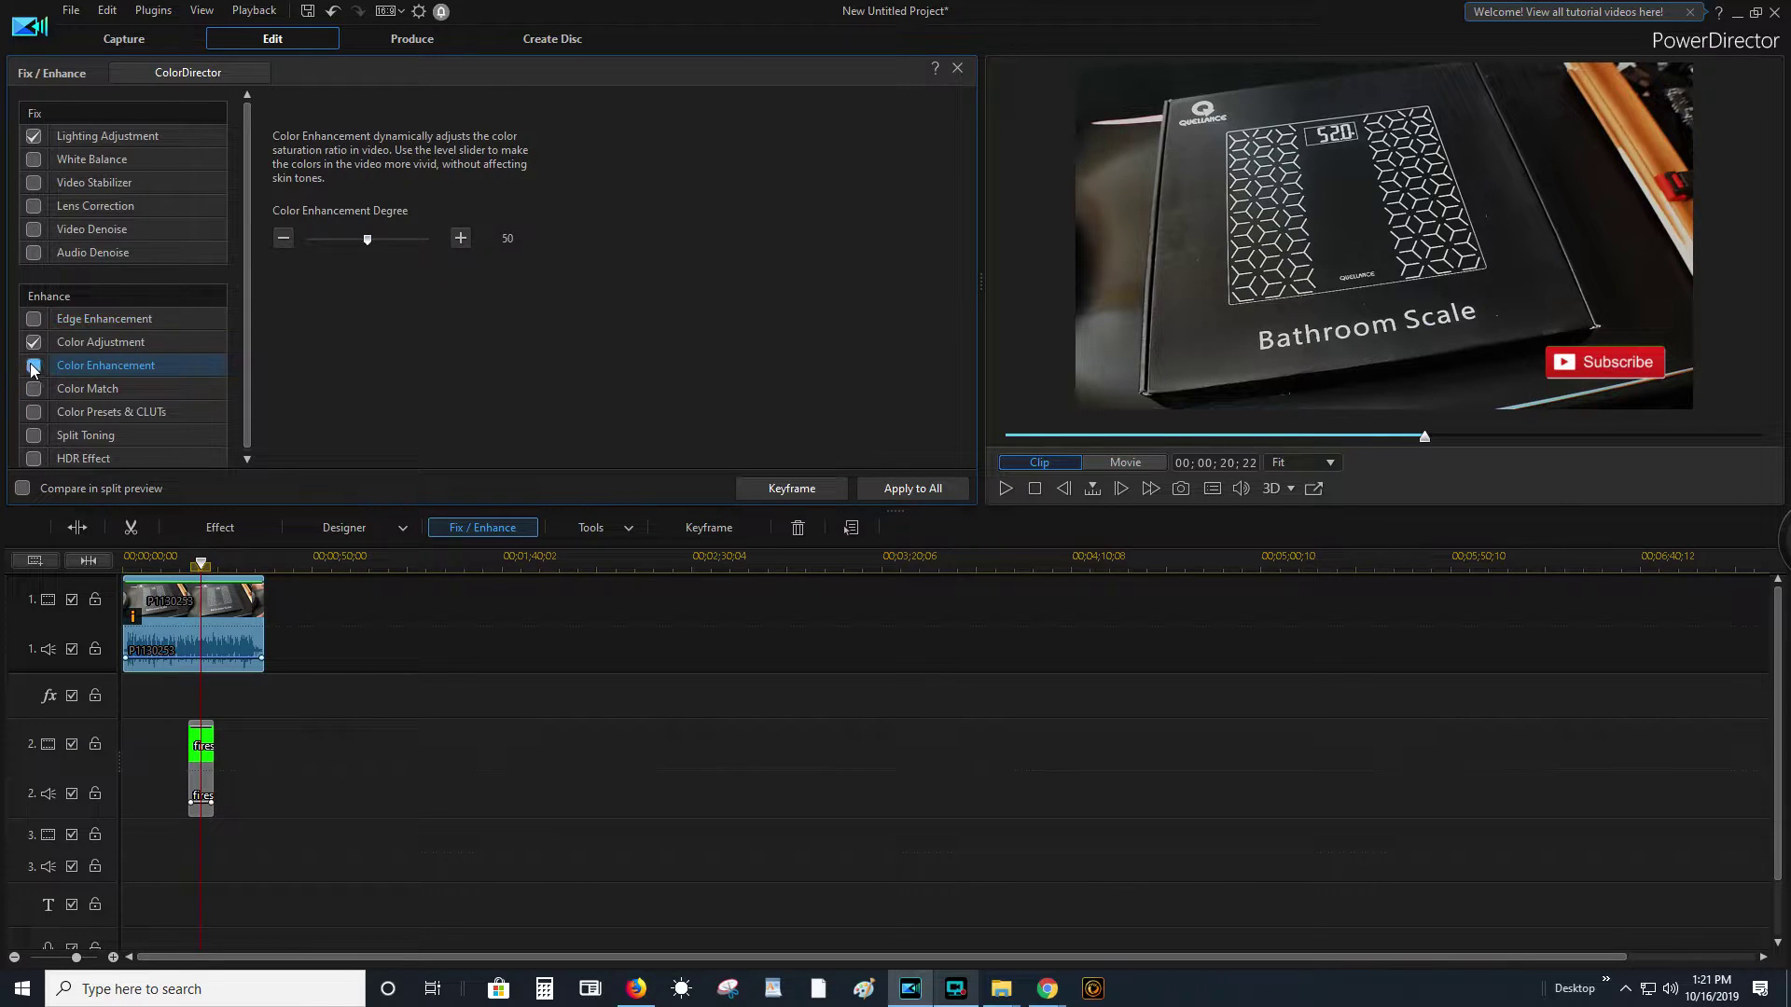
pyautogui.click(34, 366)
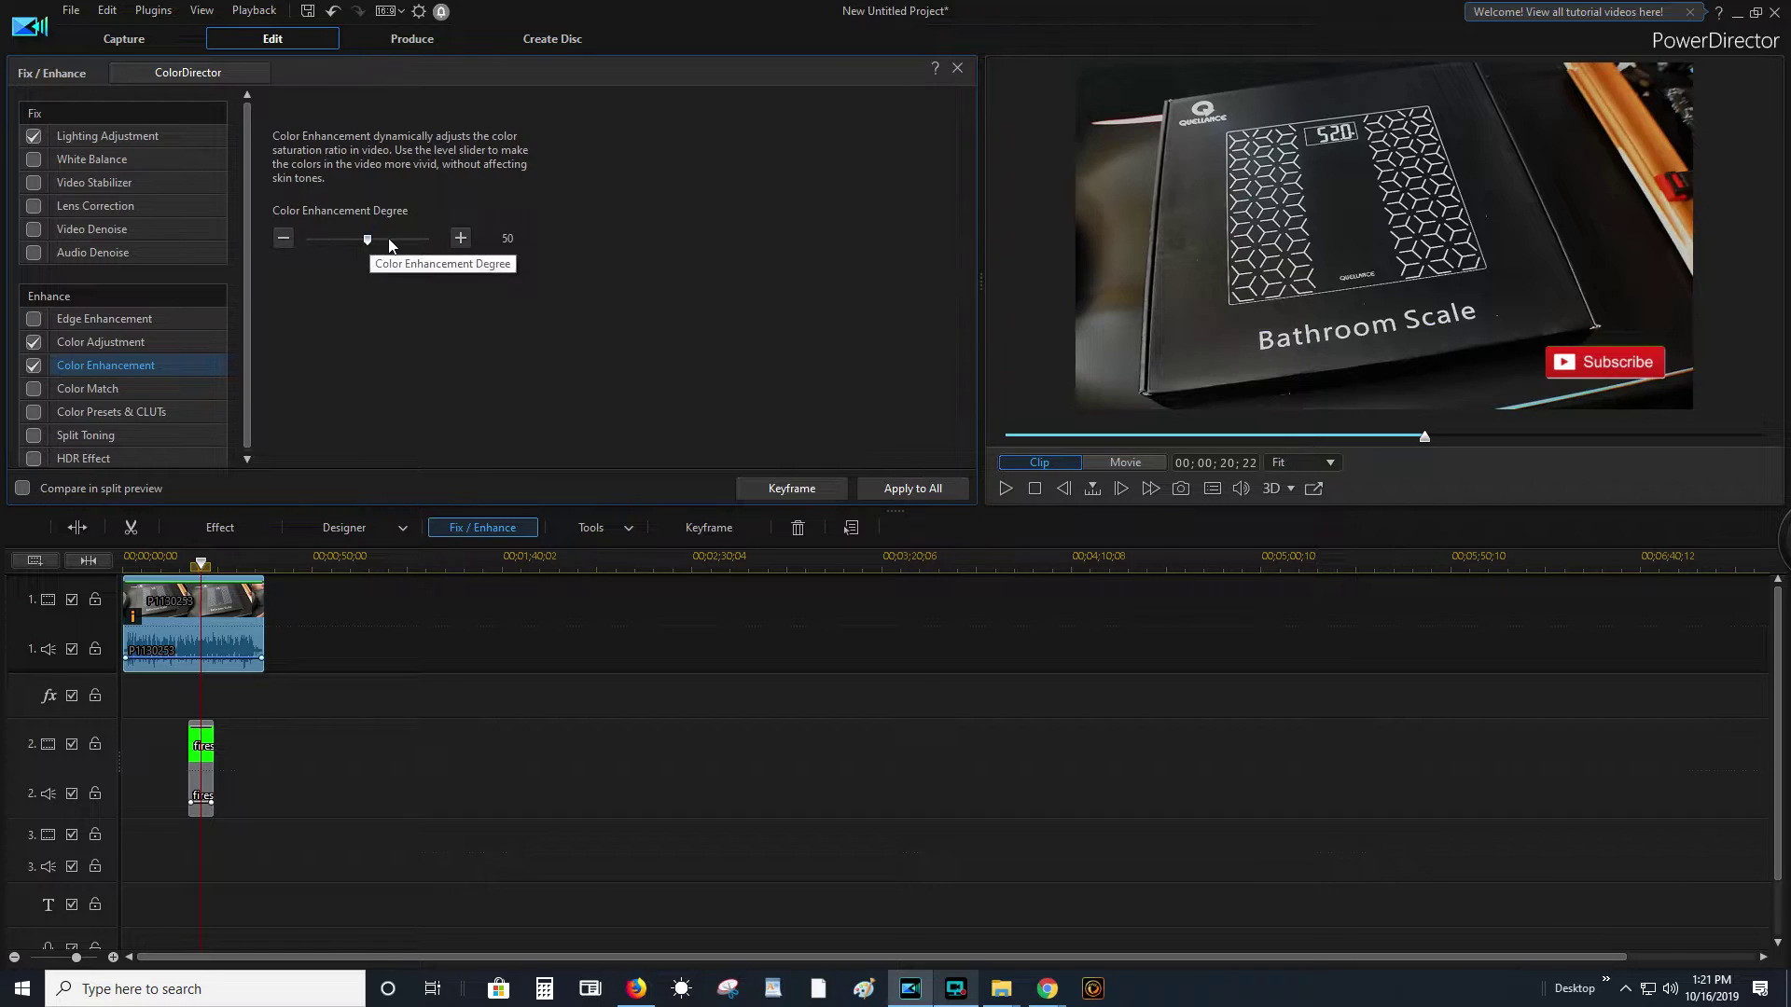
pyautogui.moveTo(388, 240); pyautogui.dragTo(435, 241)
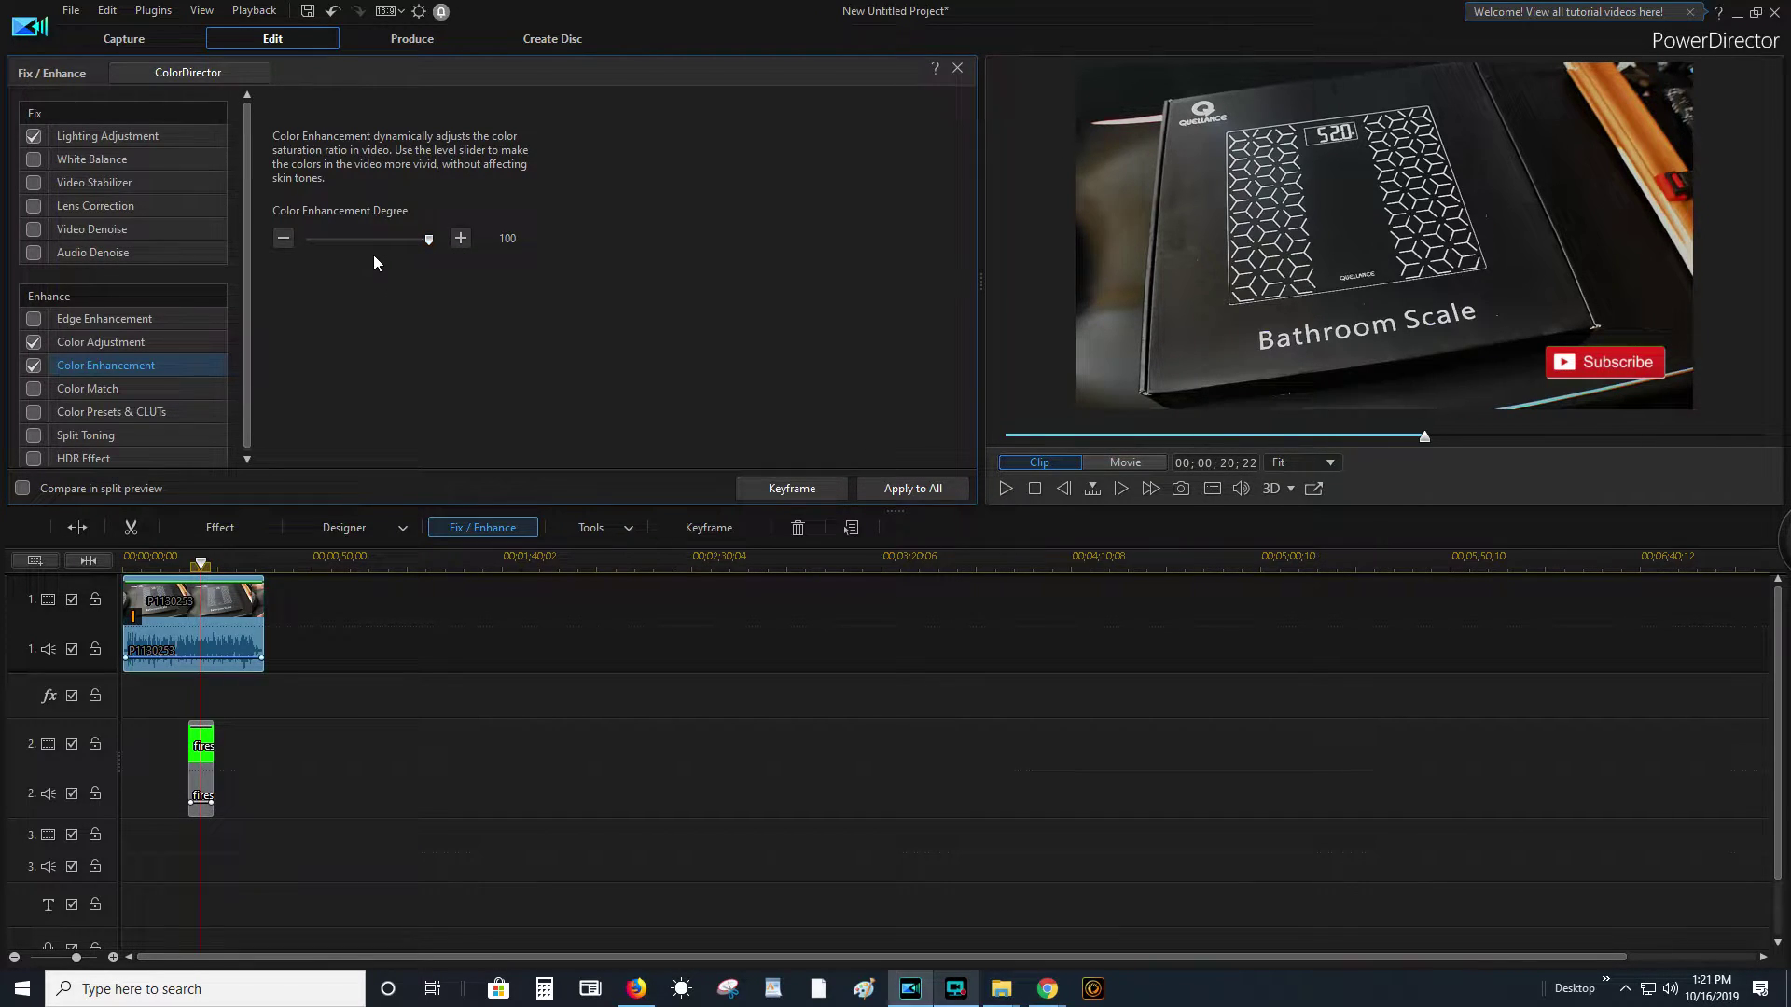
pyautogui.click(364, 240)
pyautogui.click(34, 368)
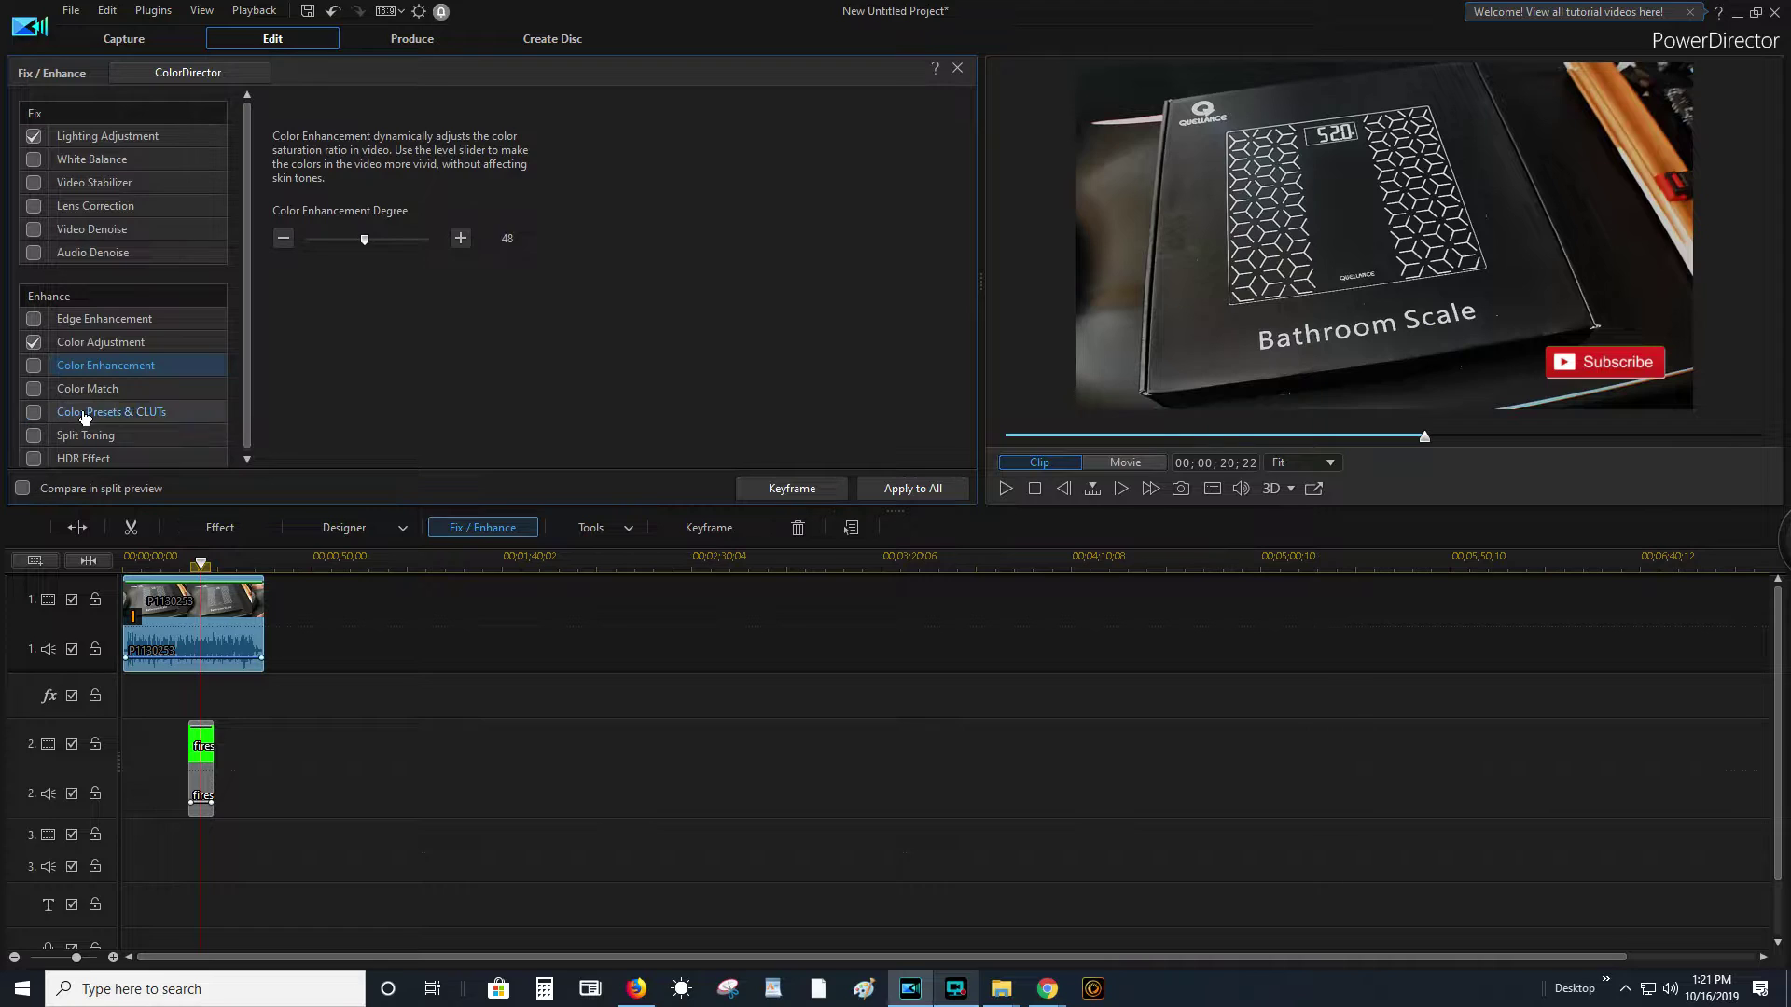
# - Try the 80s Fab color preset on the clip and remove it
pyautogui.click(33, 411)
pyautogui.scroll(-1, 615, 252)
pyautogui.scroll(1, 653, 261)
pyautogui.click(670, 259)
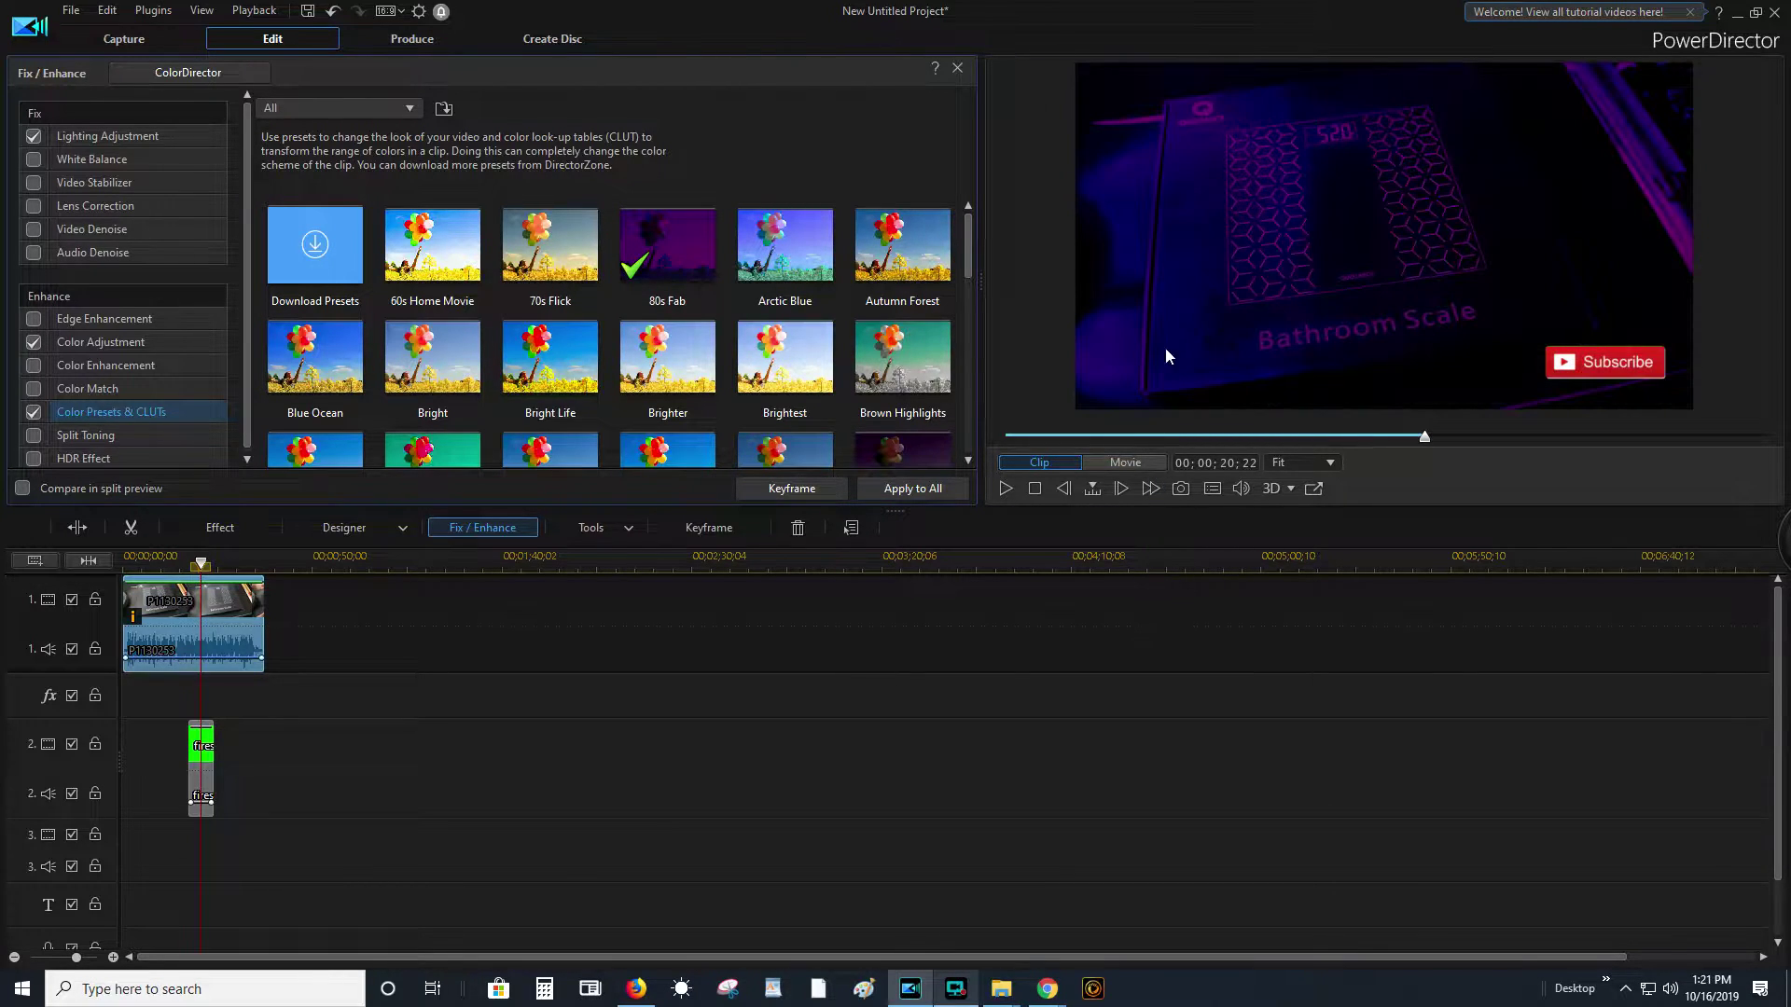
pyautogui.click(691, 250)
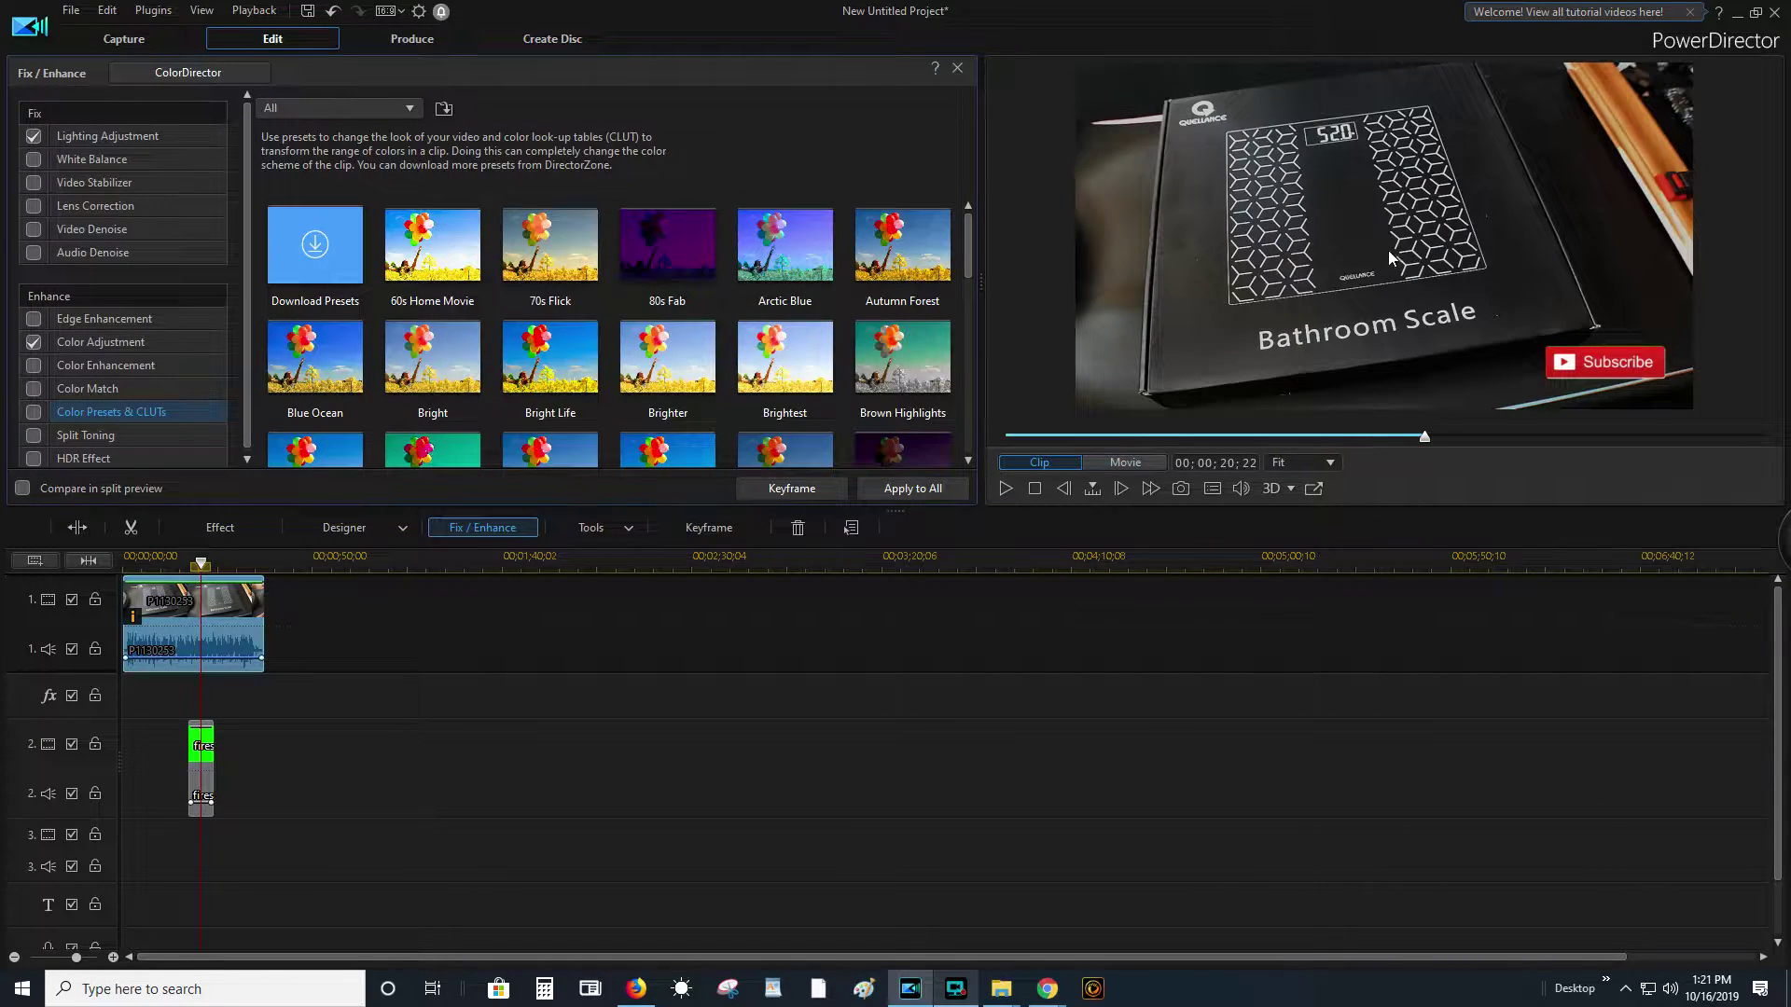
# - Browse the color presets and try Dreamy on the clip
pyautogui.scroll(-10, 733, 408)
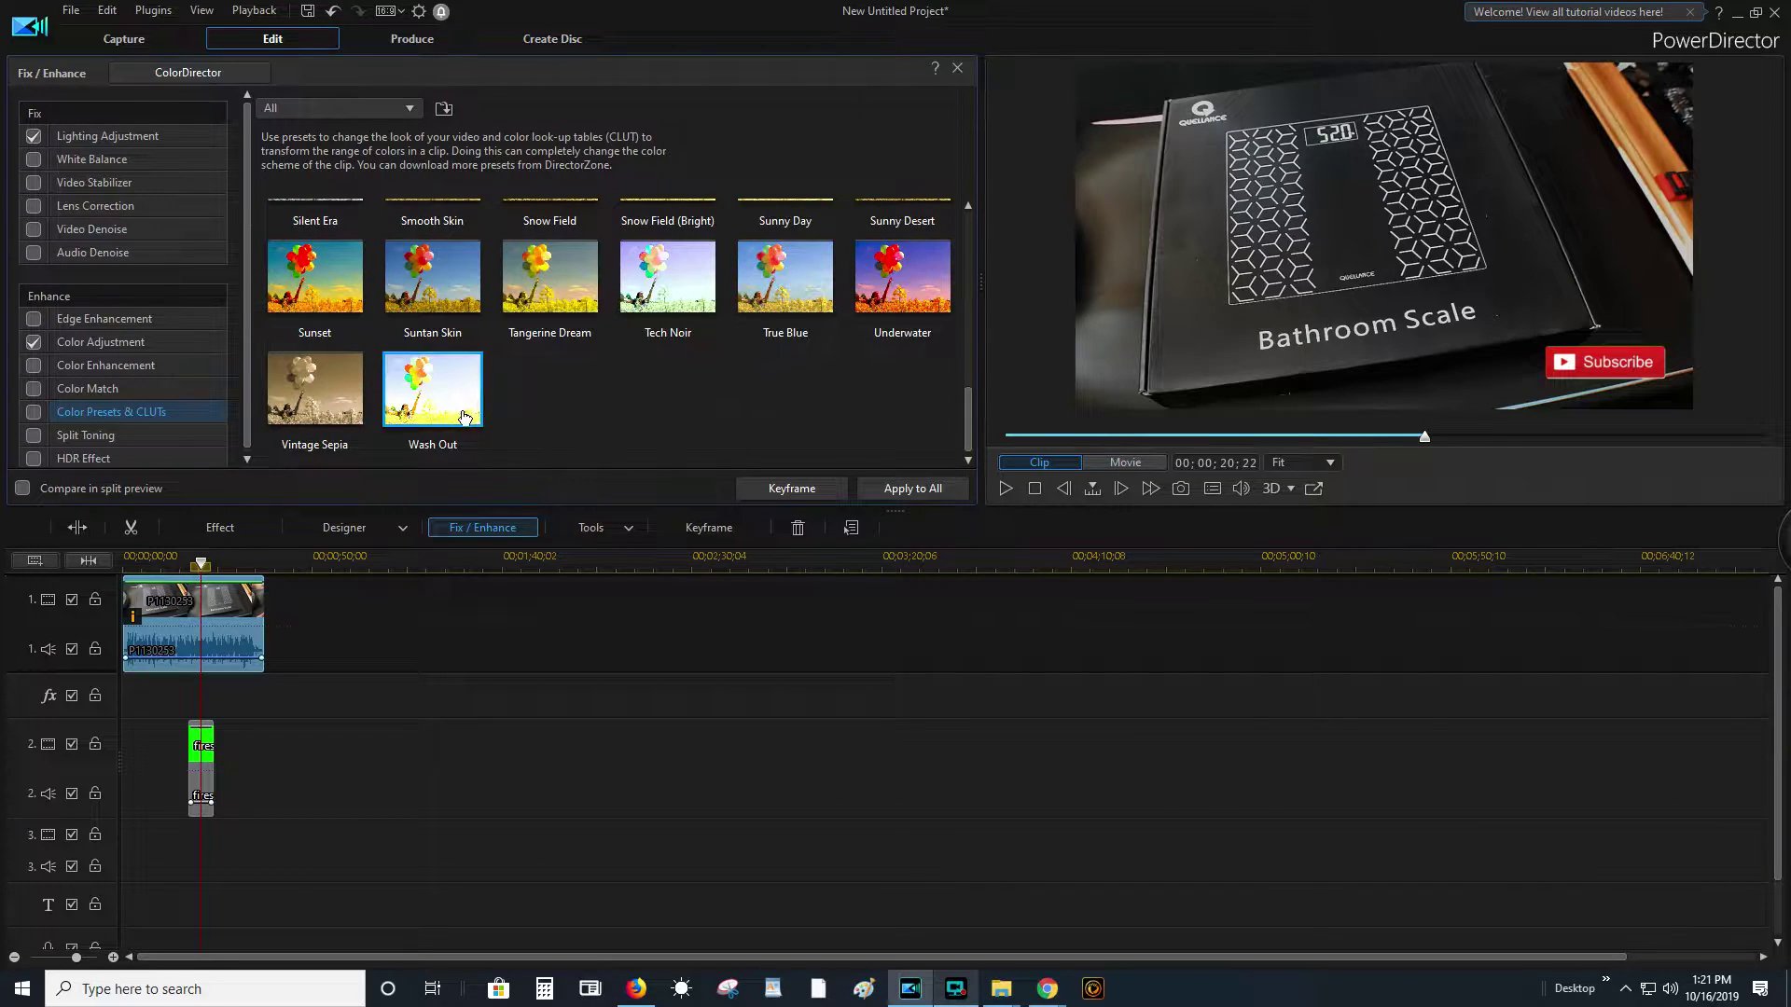
pyautogui.scroll(3, 604, 411)
pyautogui.scroll(1, 550, 347)
pyautogui.scroll(-1, 565, 352)
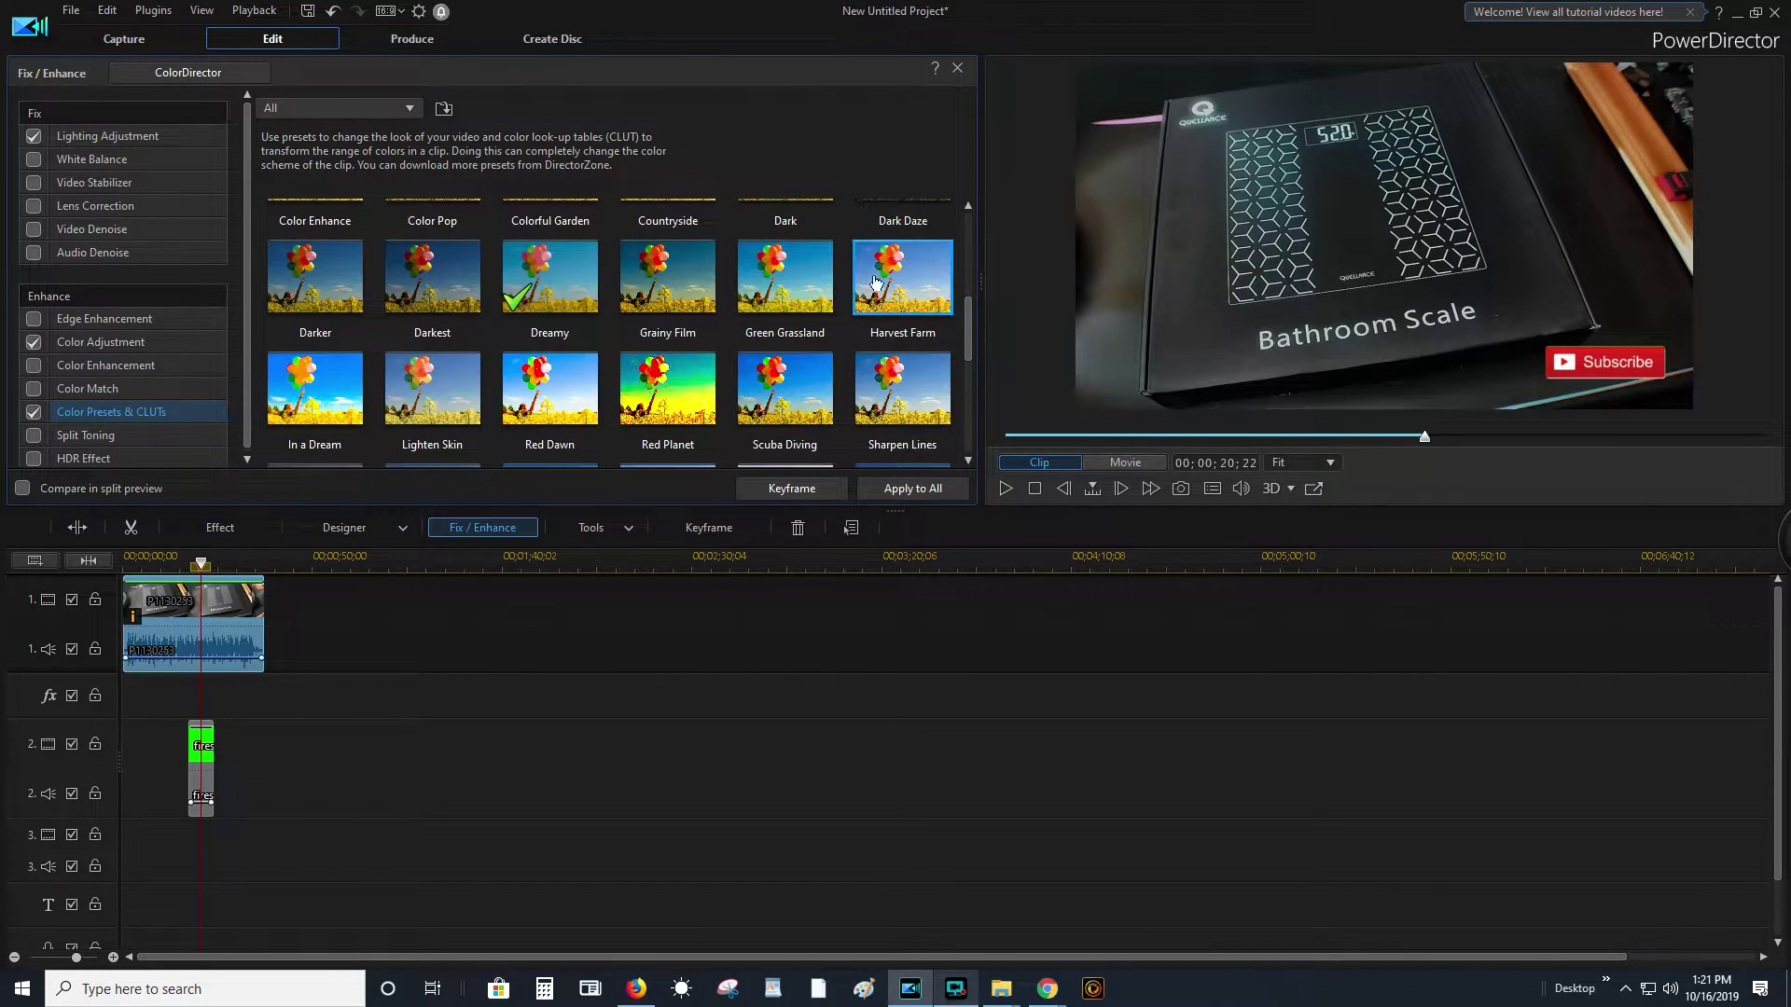
pyautogui.scroll(2, 686, 317)
pyautogui.scroll(-1, 675, 322)
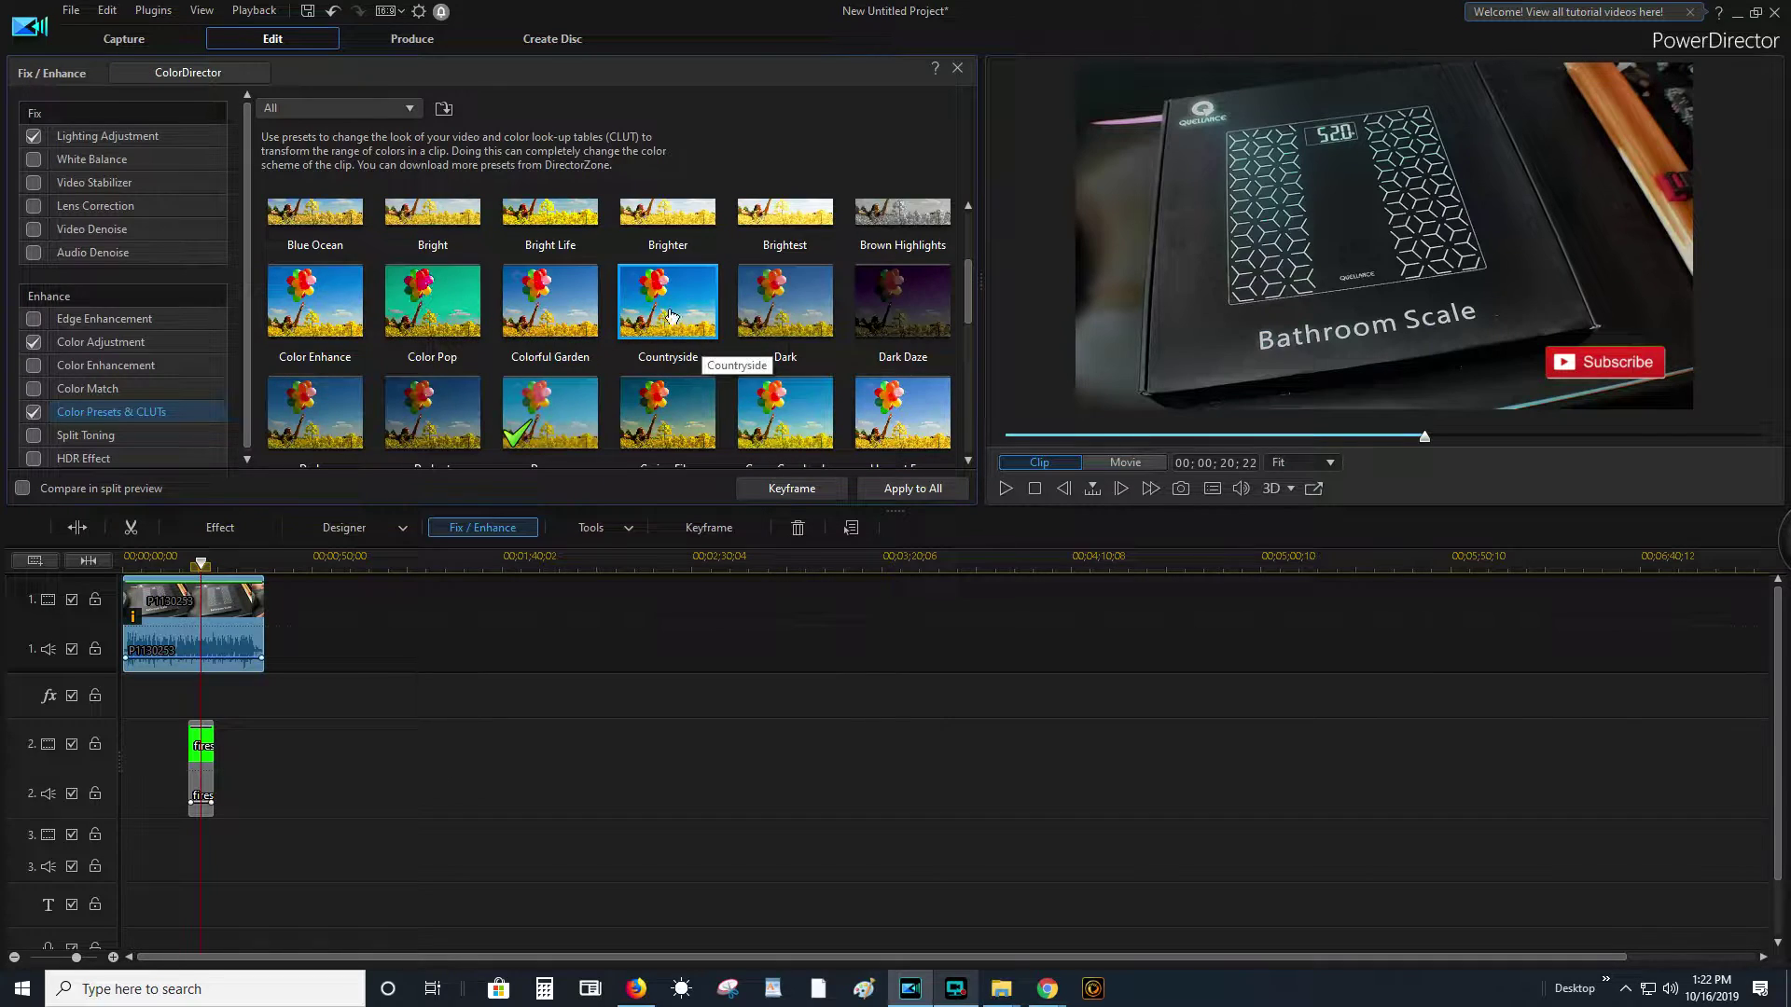
pyautogui.scroll(1, 695, 343)
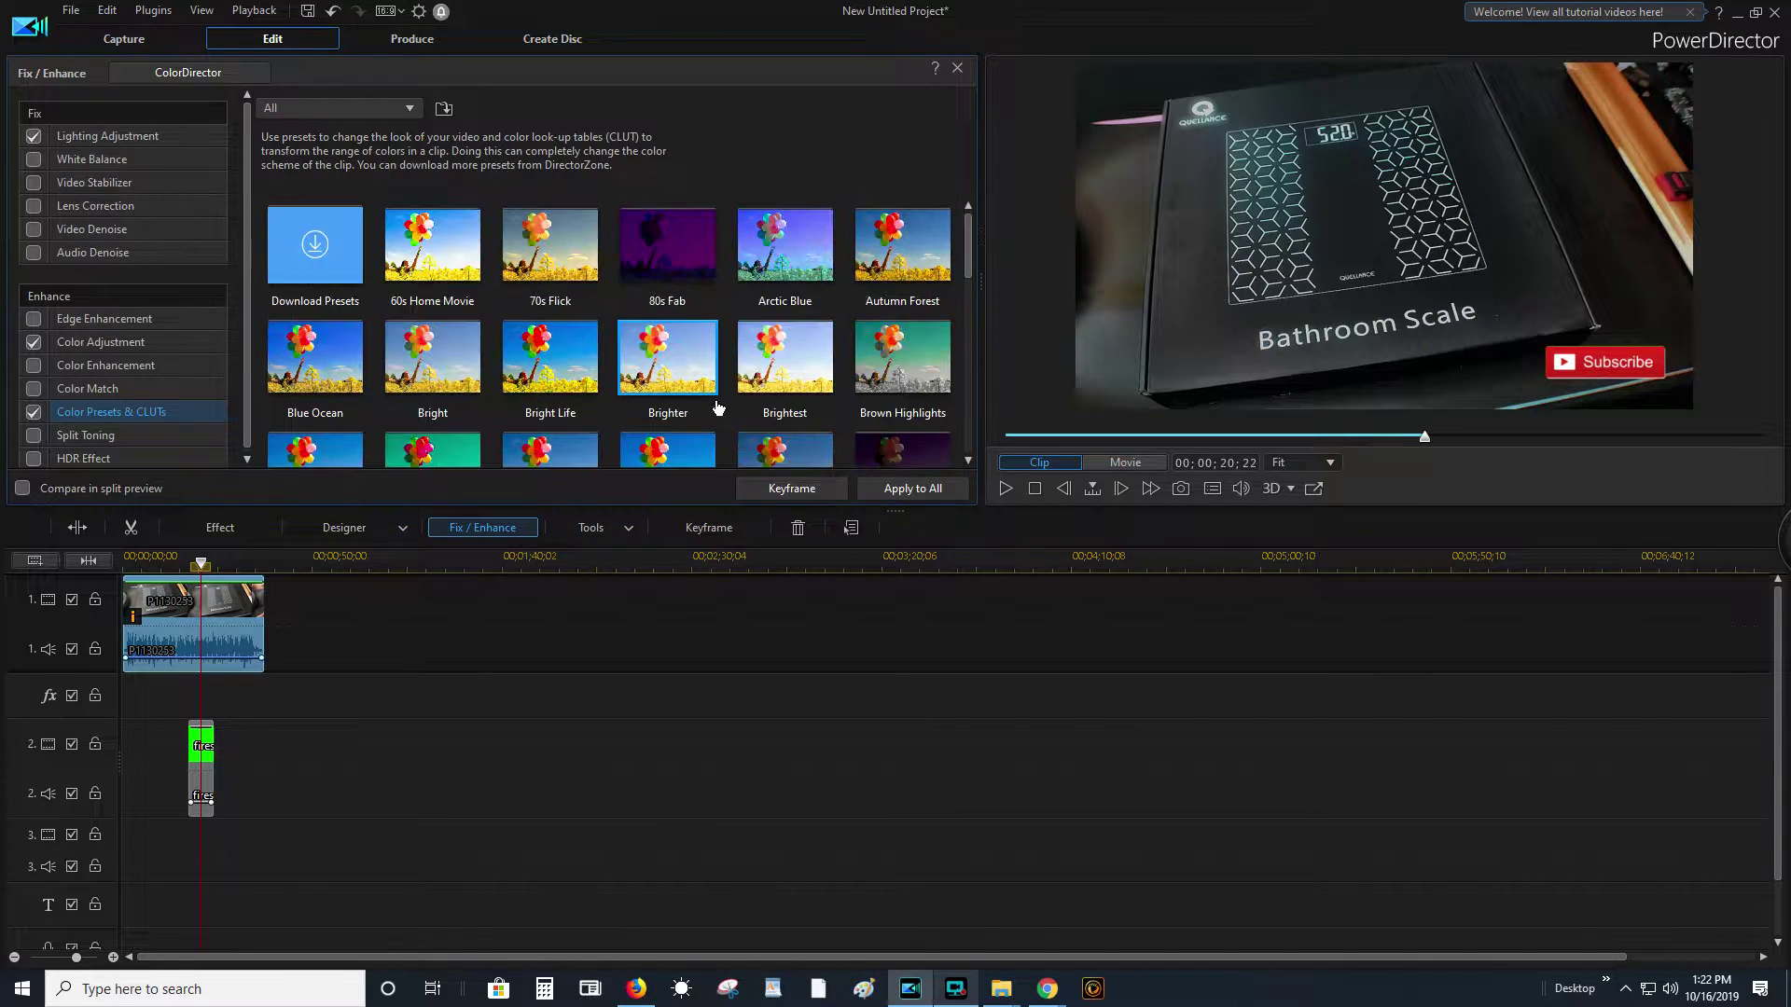
# - Try the Grainy Film and Red Planet color presets, remove the preset, and close the Fix / Enhance settings
pyautogui.scroll(-2, 709, 401)
pyautogui.click(694, 399)
pyautogui.scroll(-2, 696, 401)
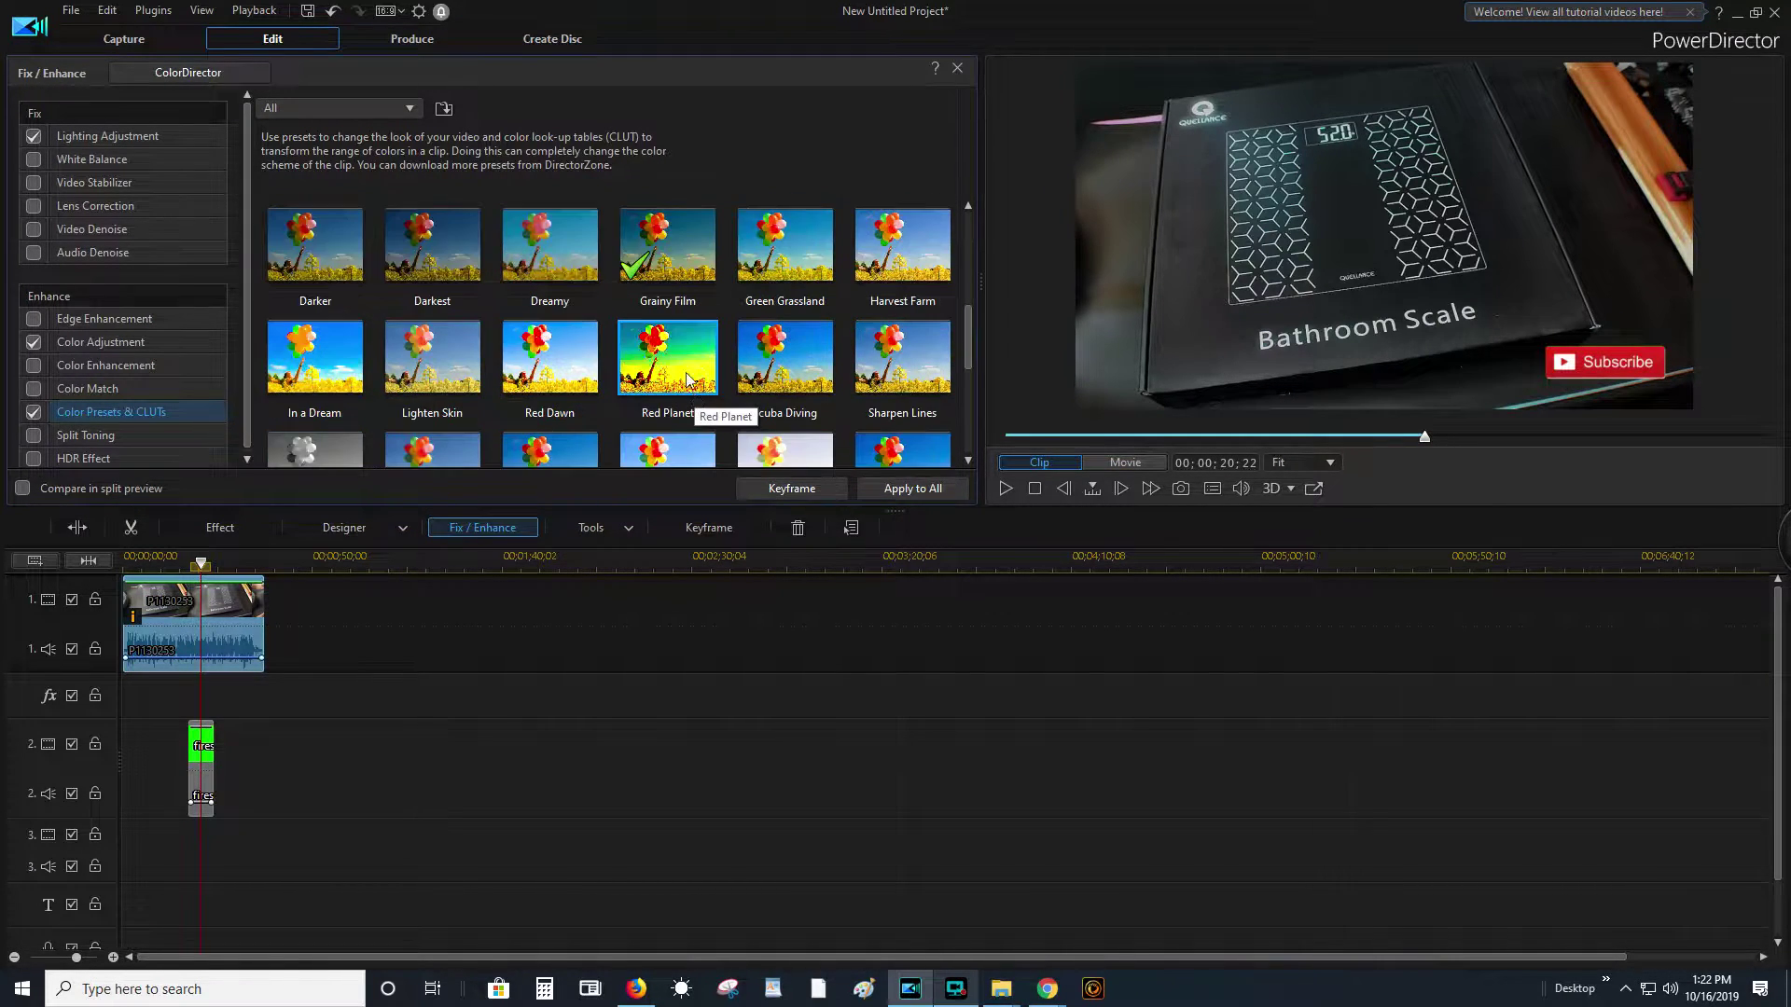
pyautogui.click(665, 352)
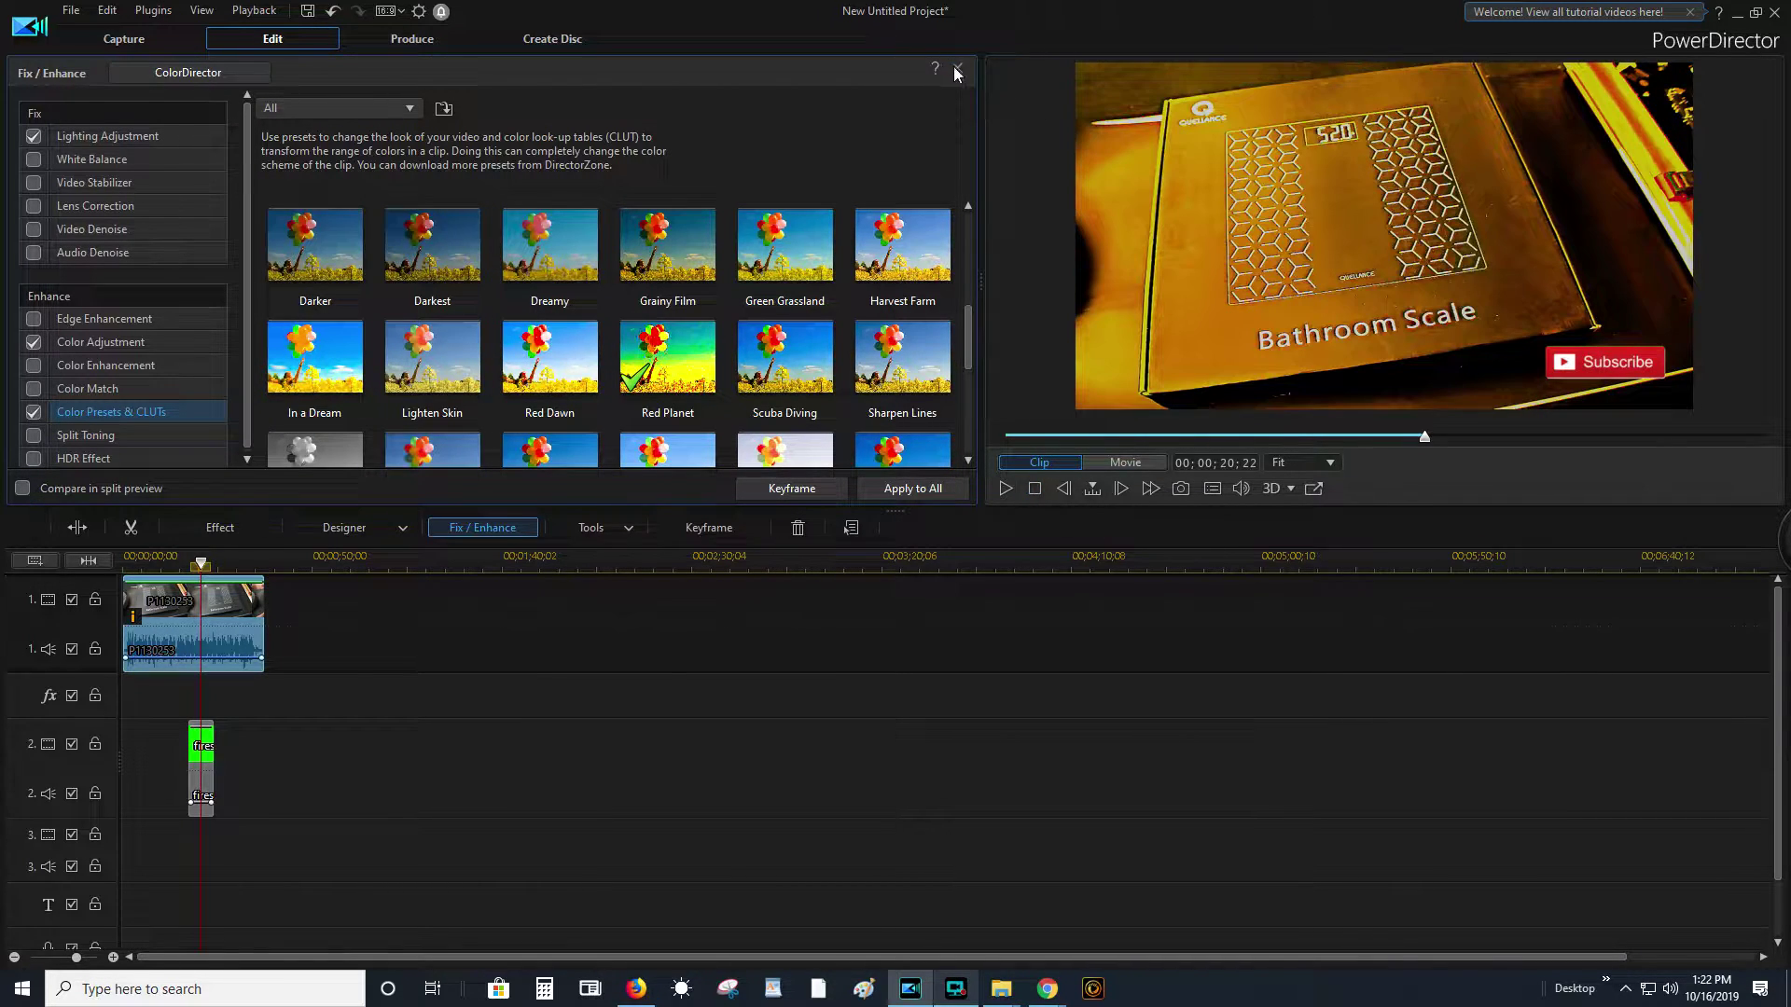
pyautogui.click(666, 355)
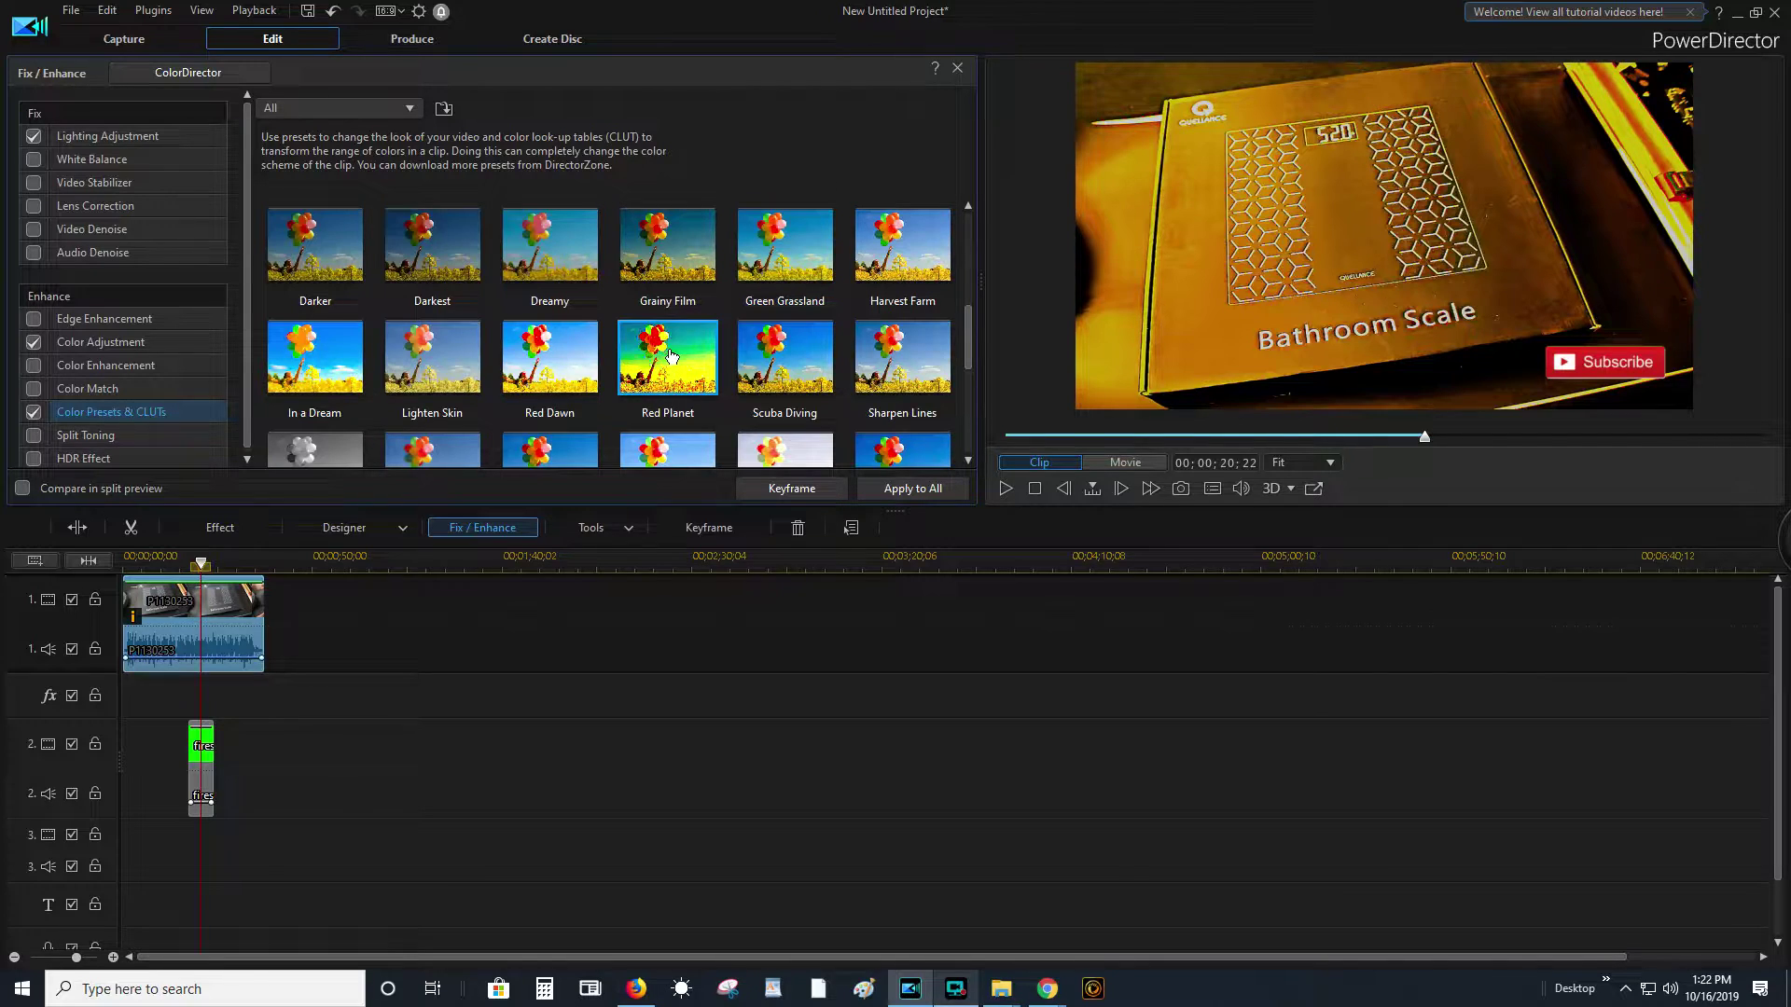
pyautogui.click(957, 67)
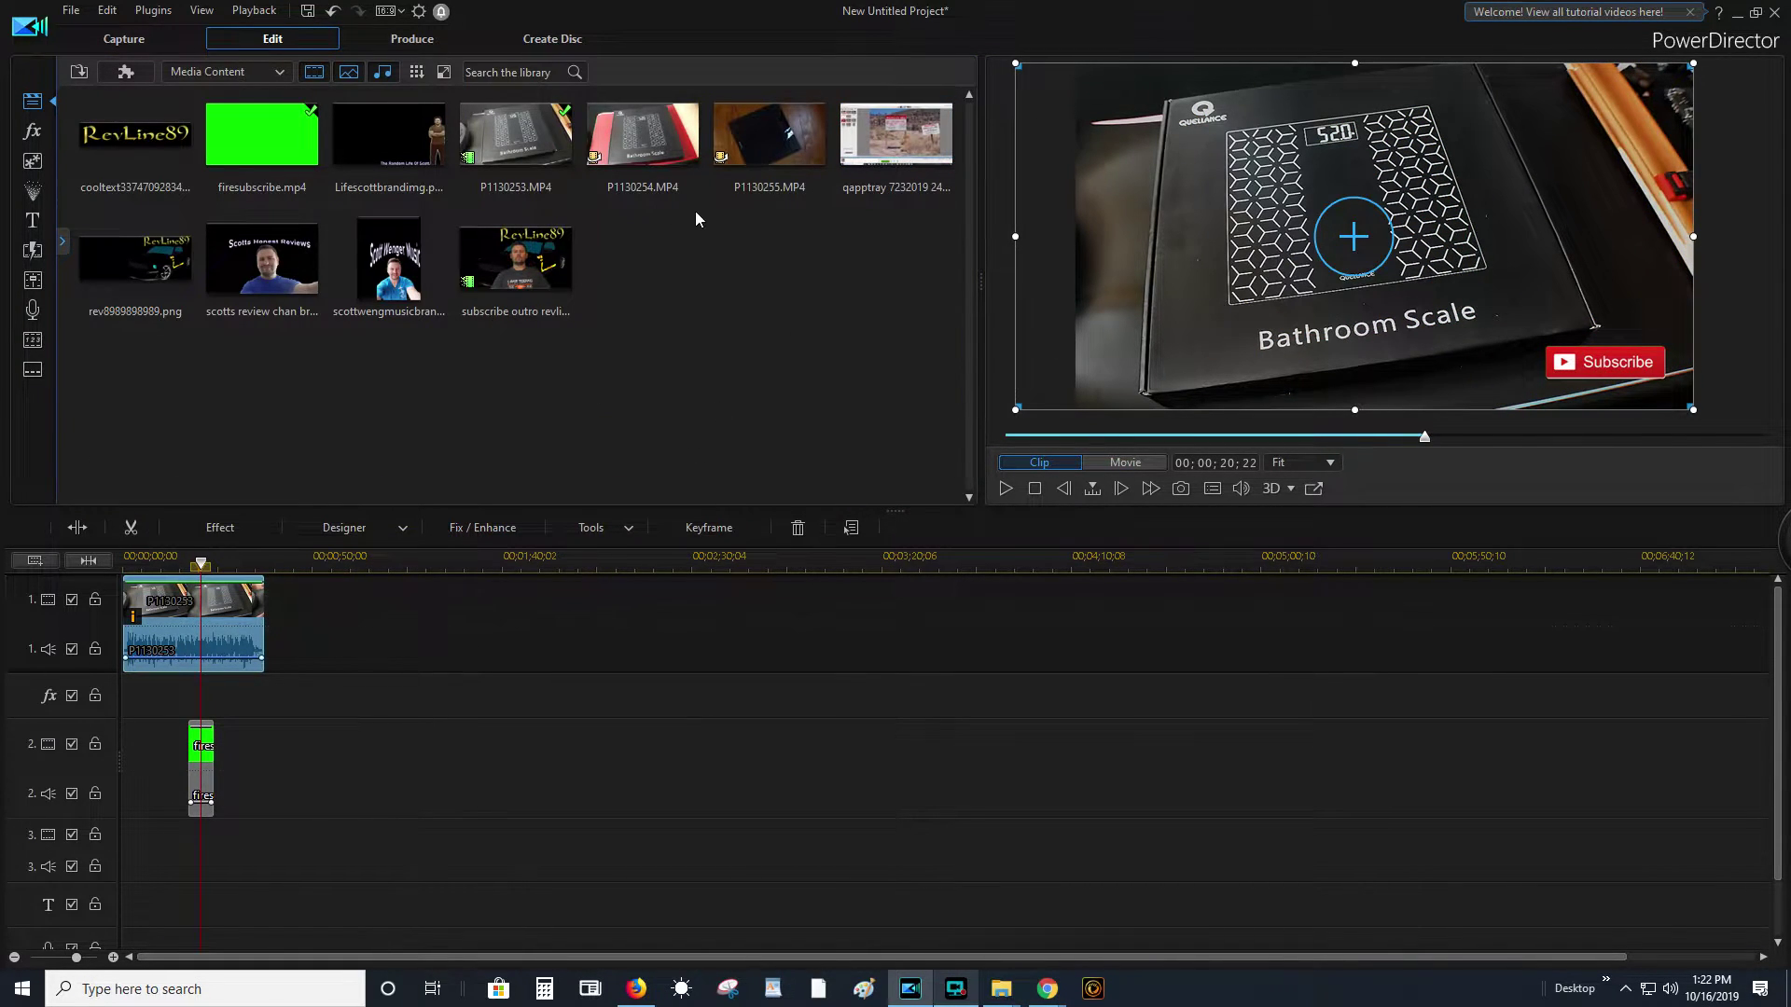
# - Compare the original P1130253.MP4 in the media library with the color-adjusted clip on the timeline
pyautogui.click(537, 139)
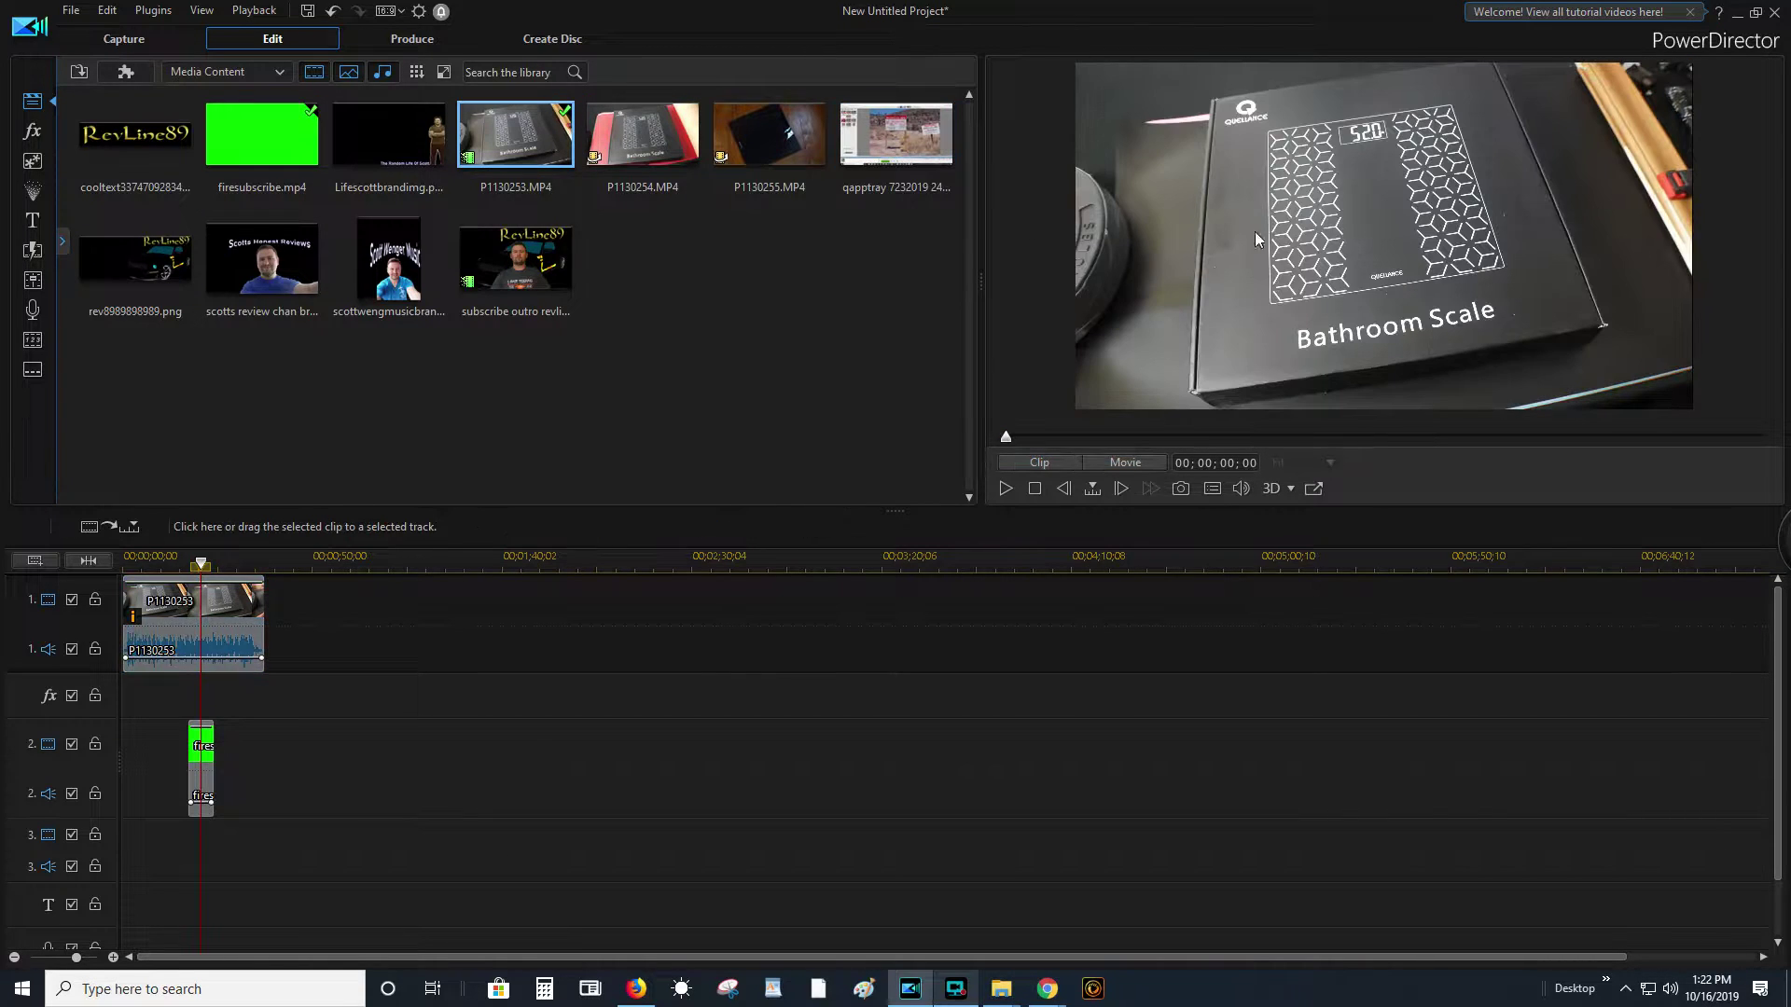
pyautogui.click(239, 622)
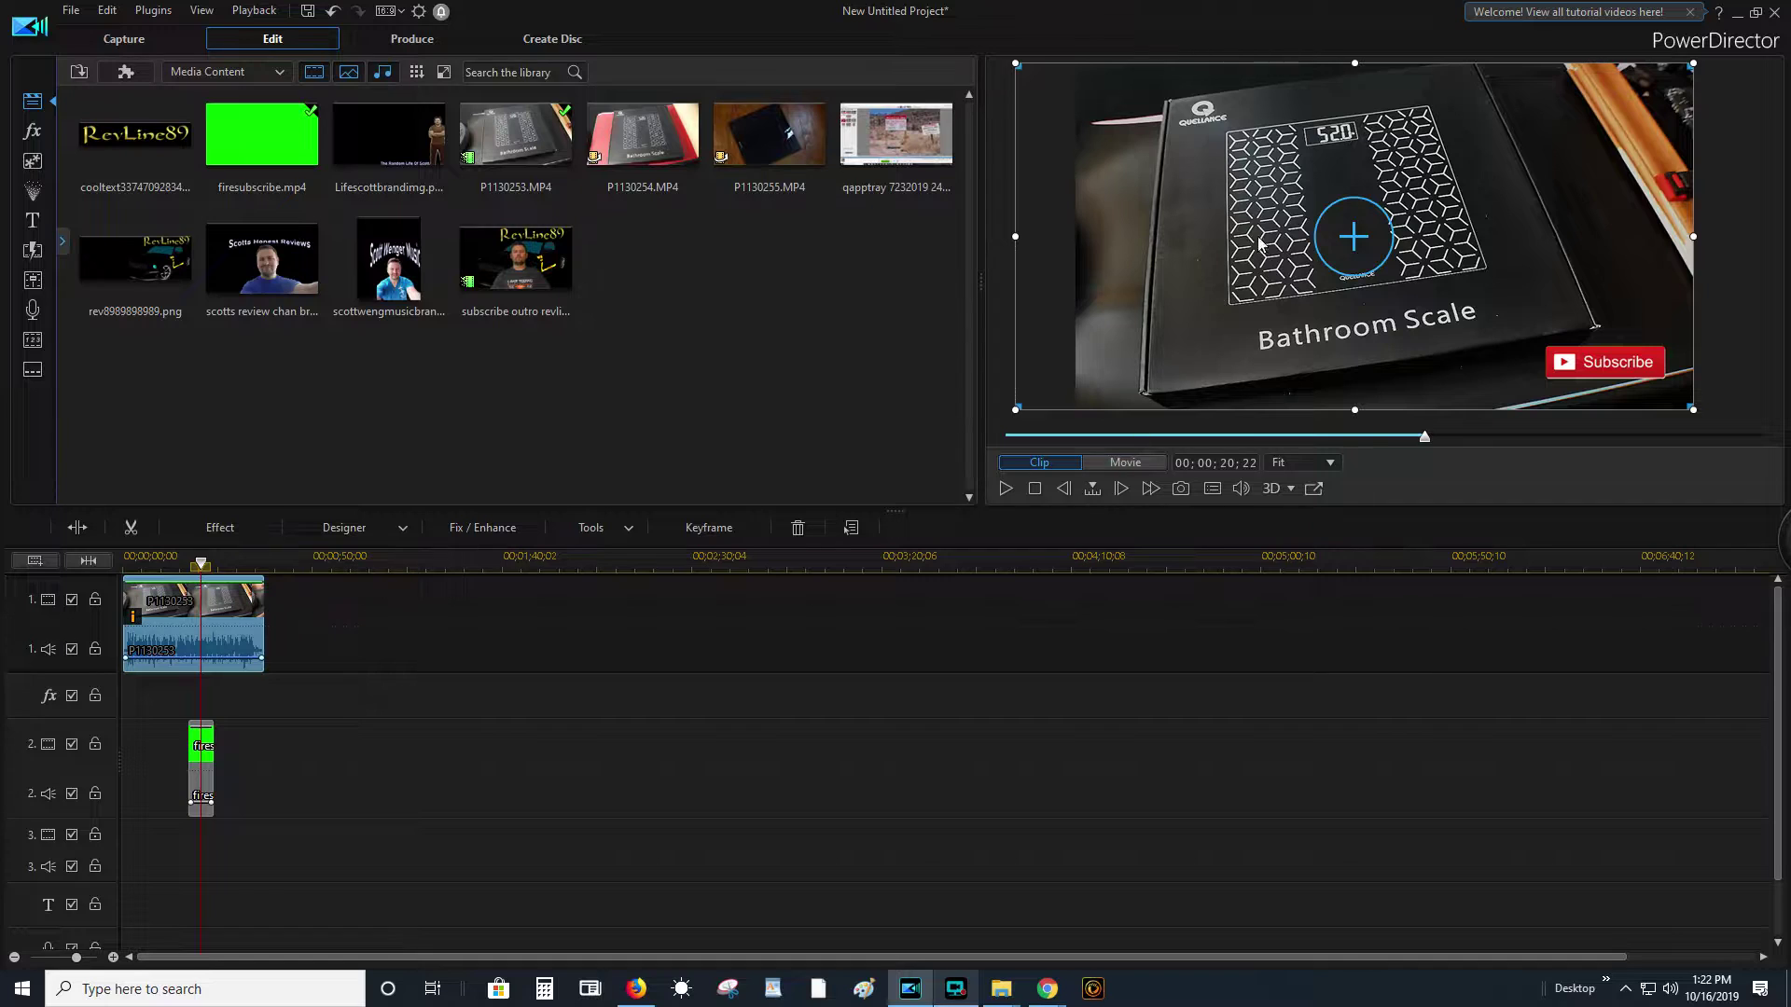
pyautogui.click(493, 119)
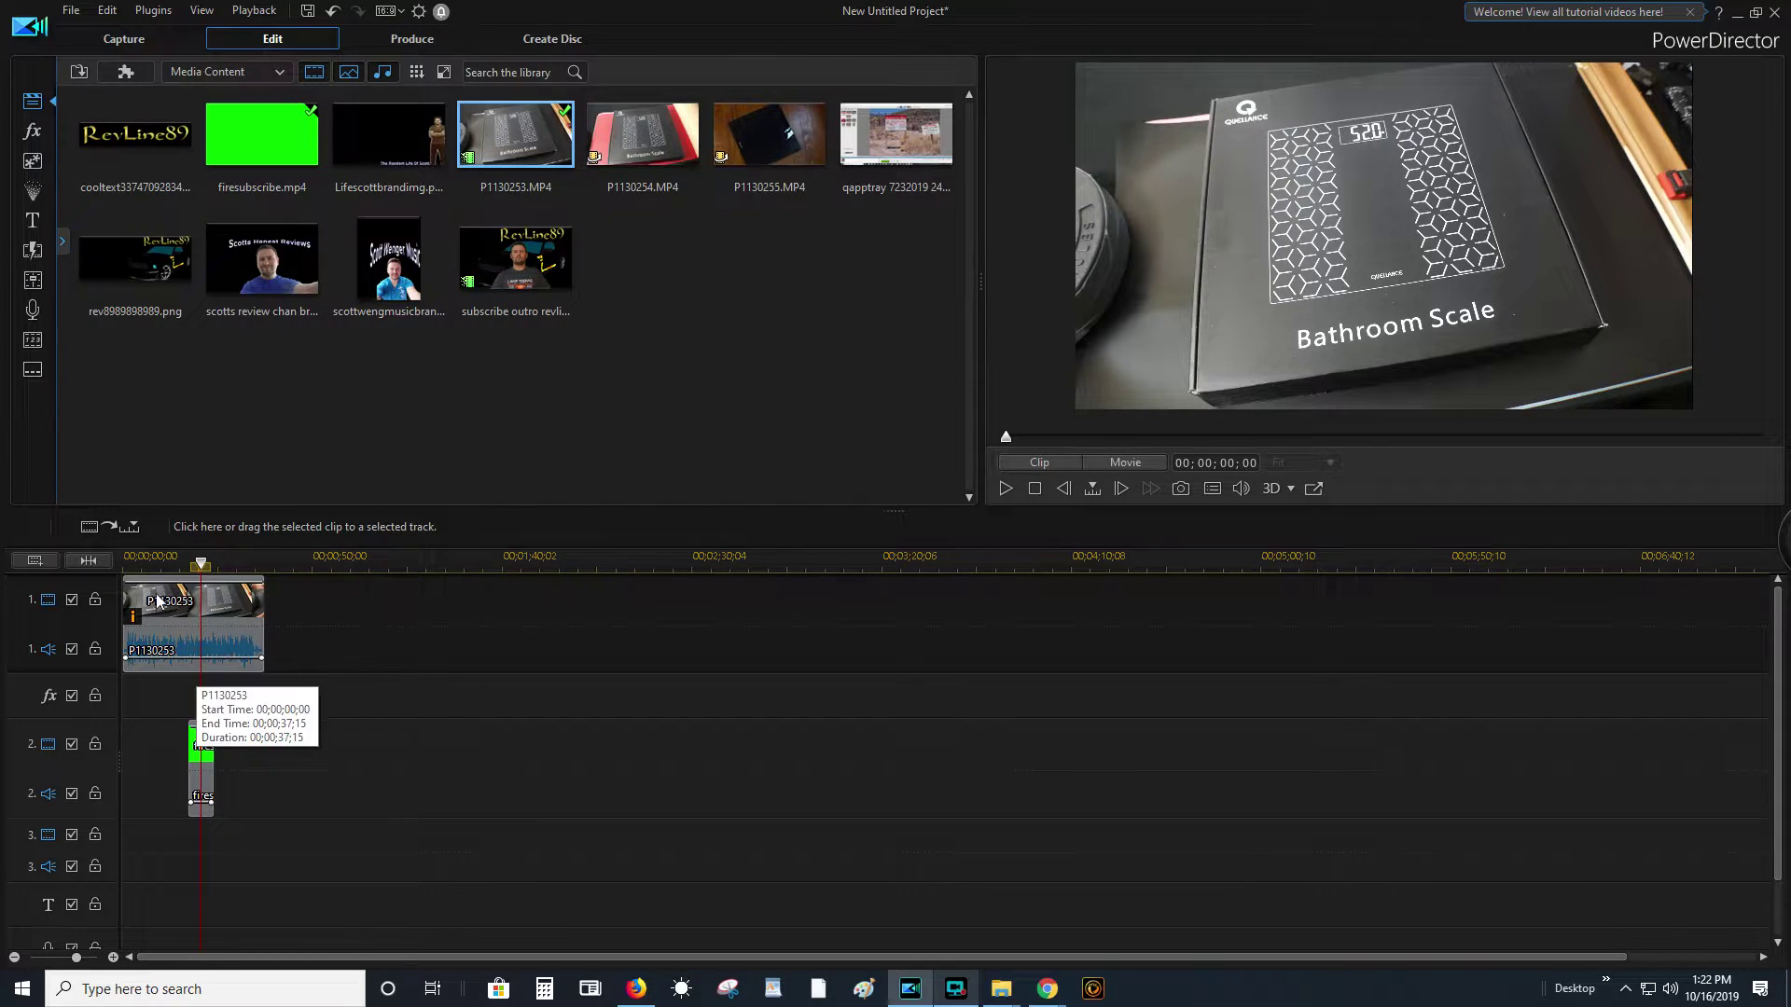
# - Play the color-adjusted P1130253 clip on the timeline from its beginning to review the result
pyautogui.click(187, 616)
pyautogui.click(1034, 489)
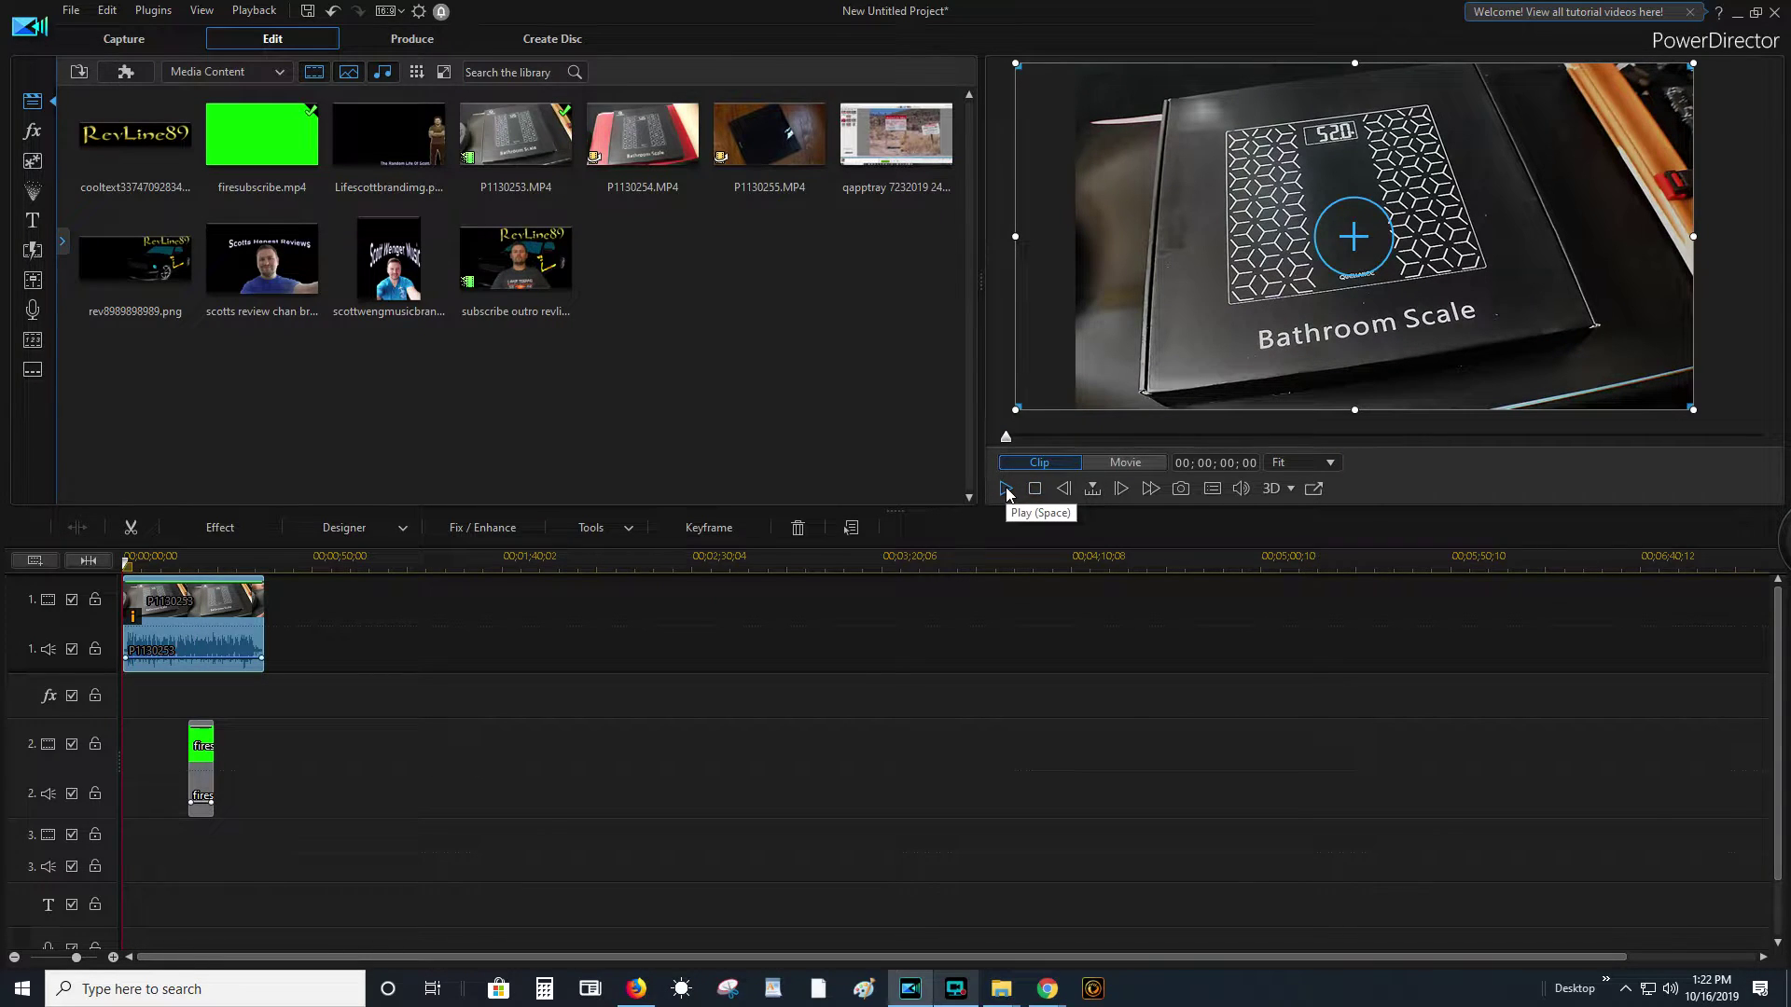
pyautogui.click(1011, 487)
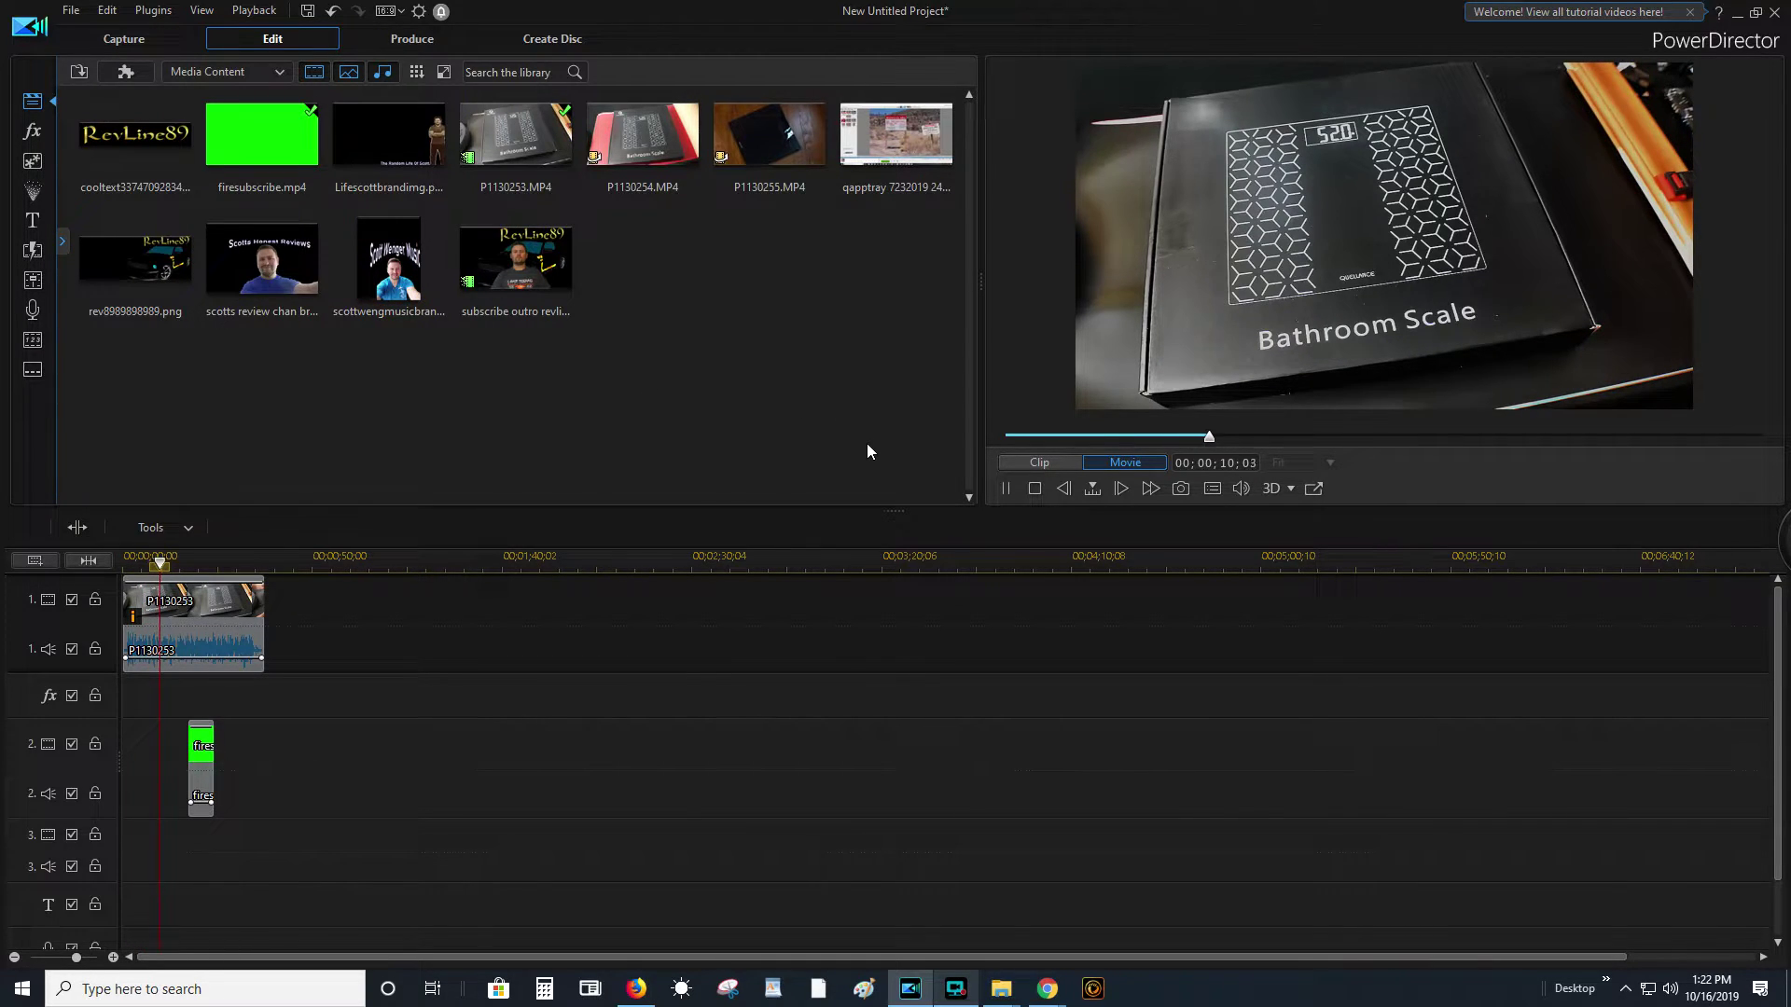
pyautogui.click(1005, 491)
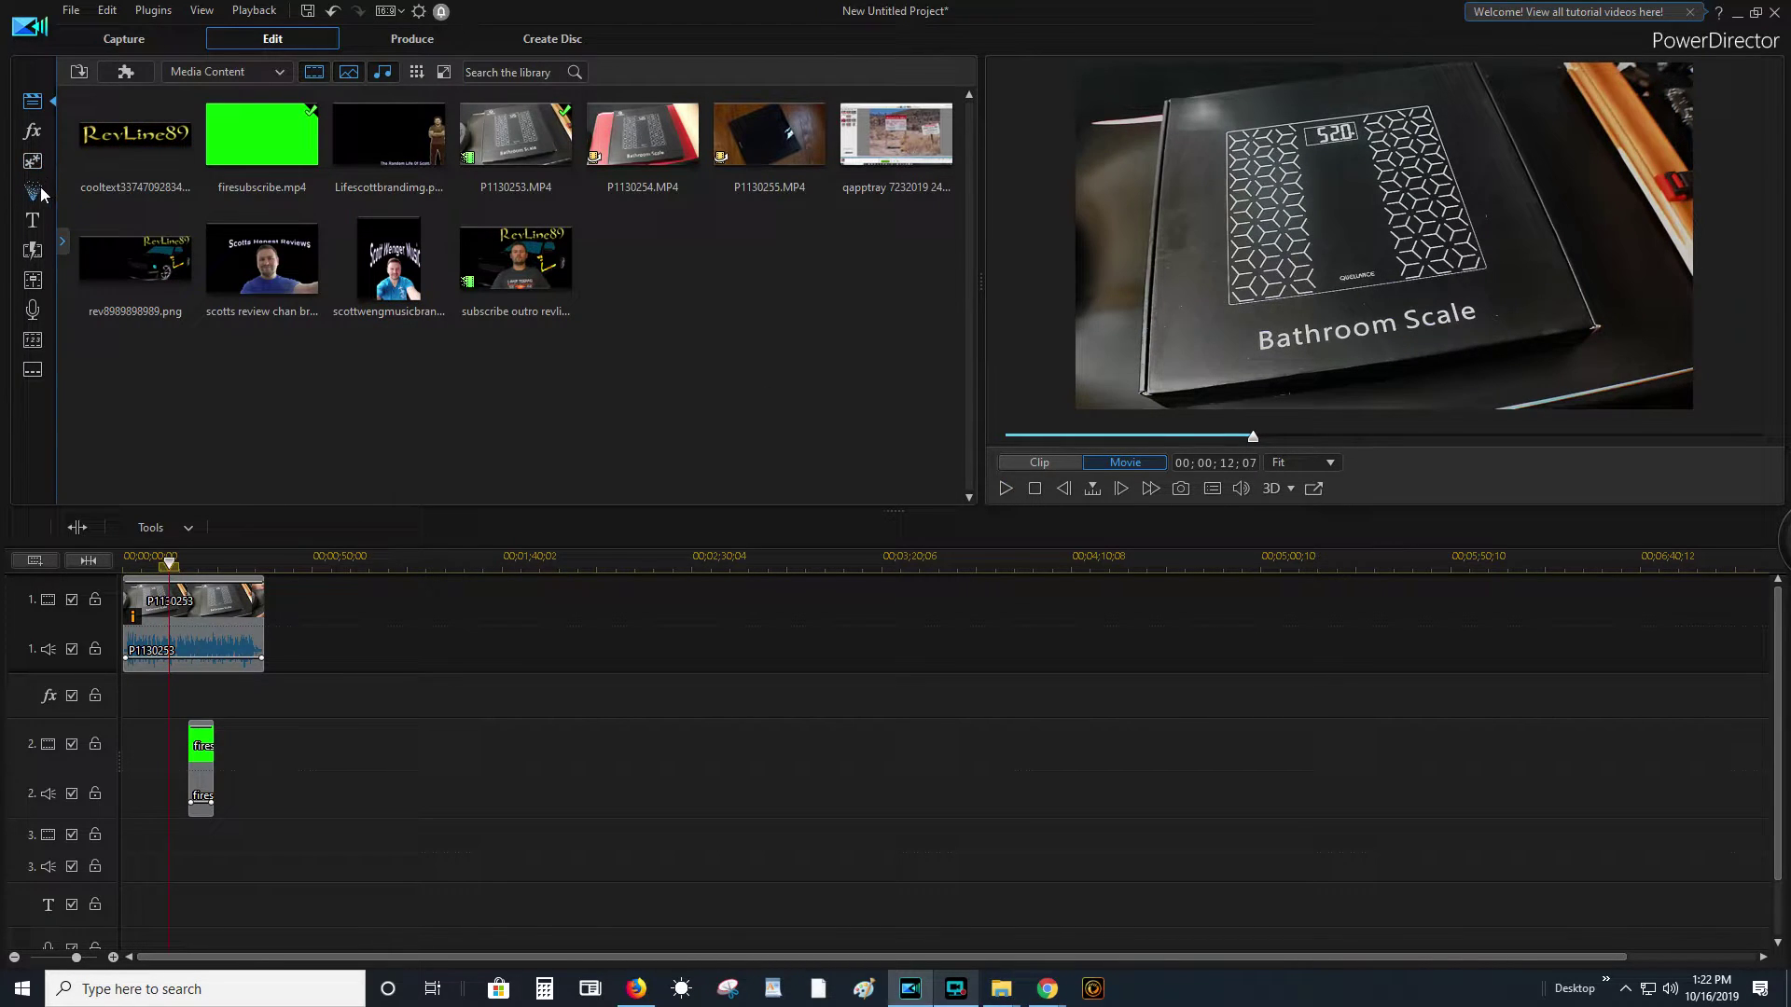
# - Browse the full library of picture-in-picture objects, from the arrows through to the Halloween items
pyautogui.click(33, 160)
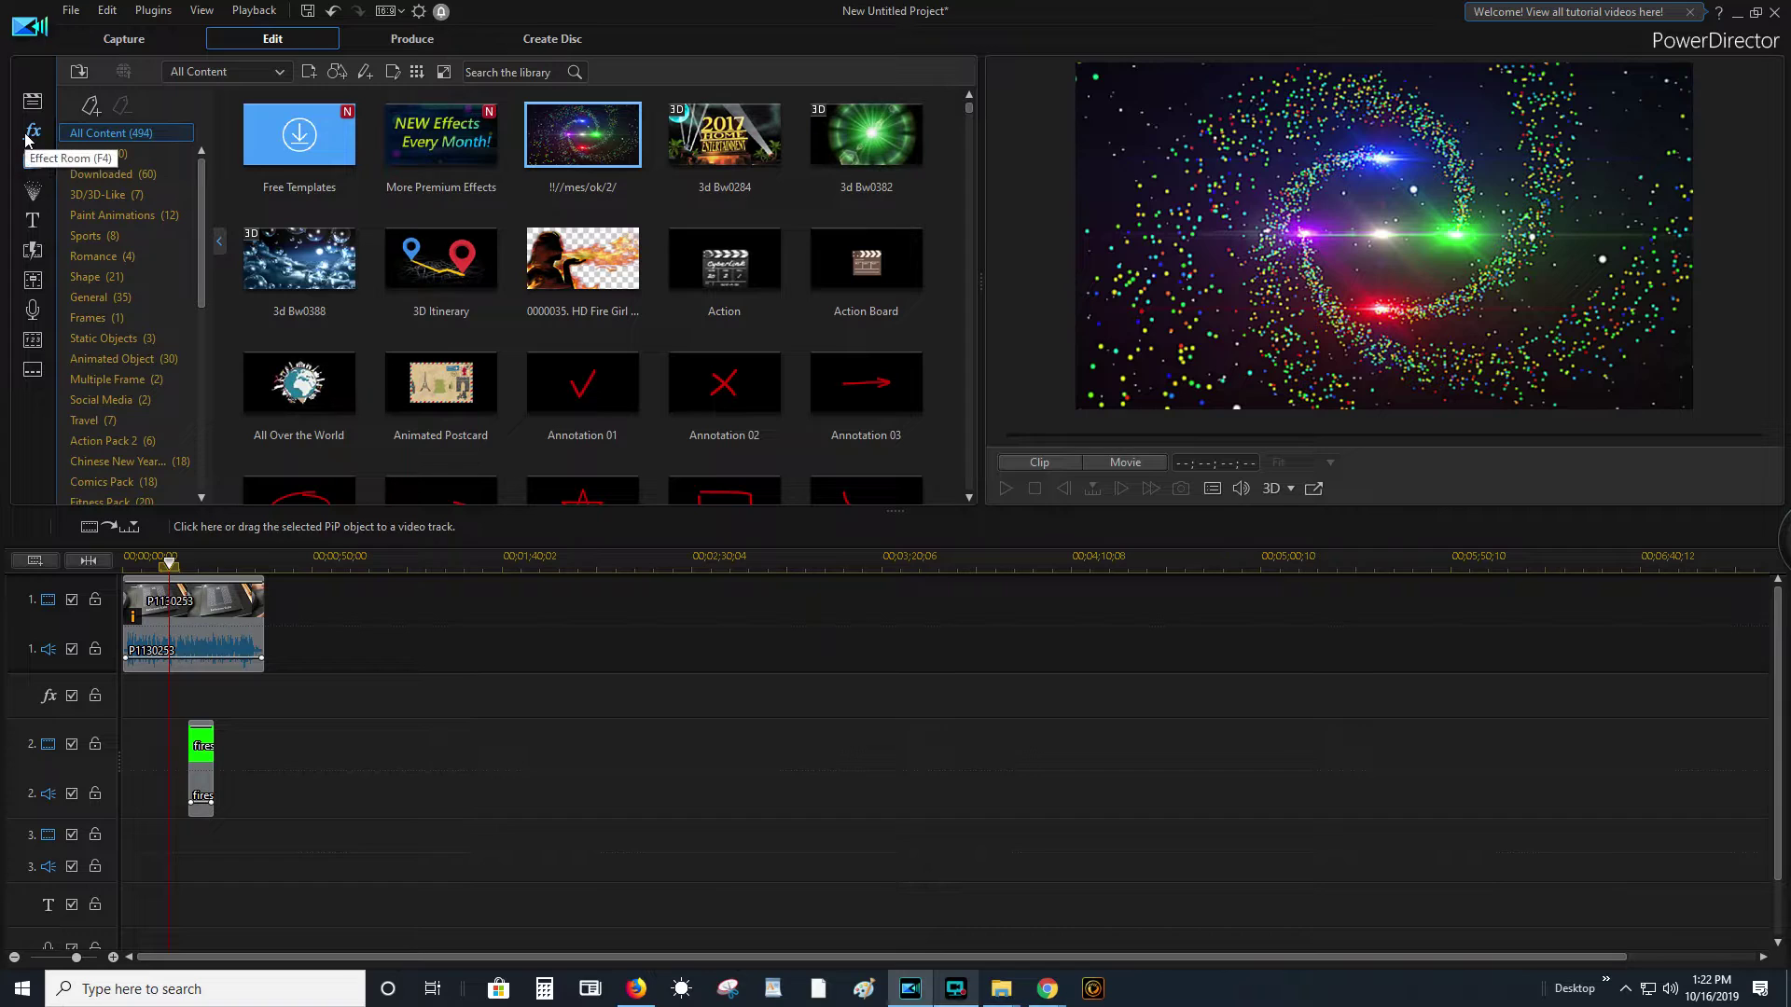
pyautogui.scroll(-10, 759, 445)
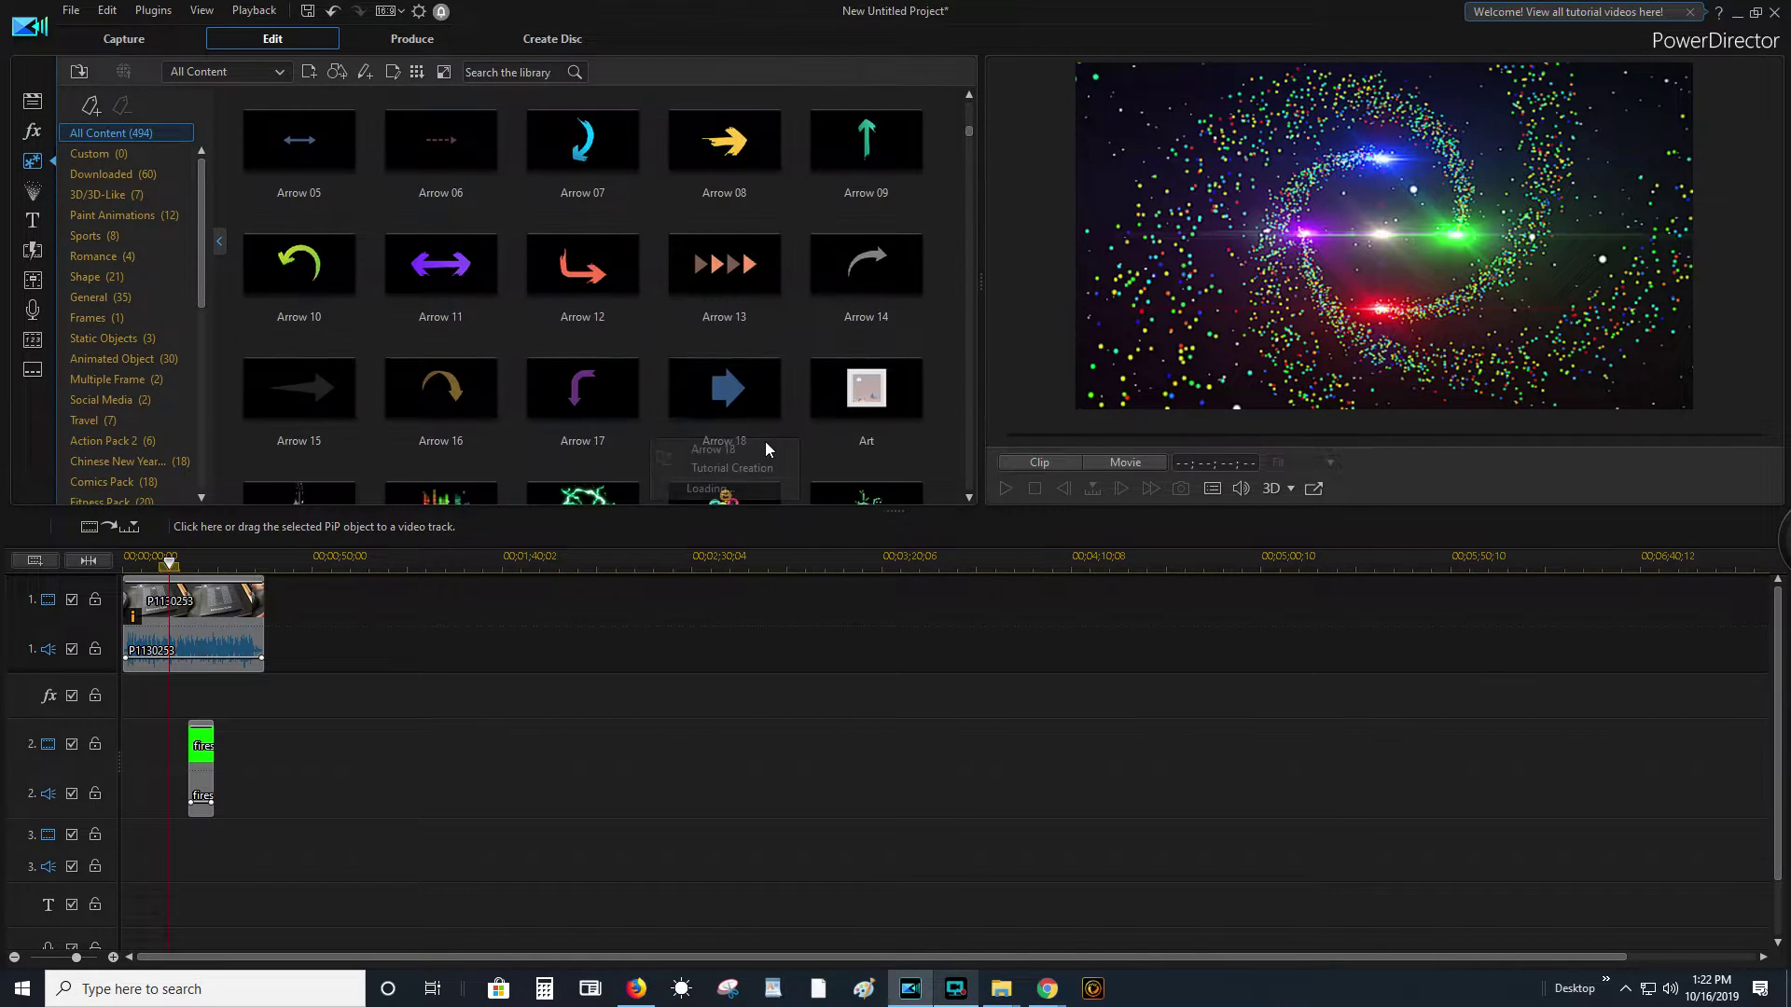
pyautogui.scroll(-10, 572, 391)
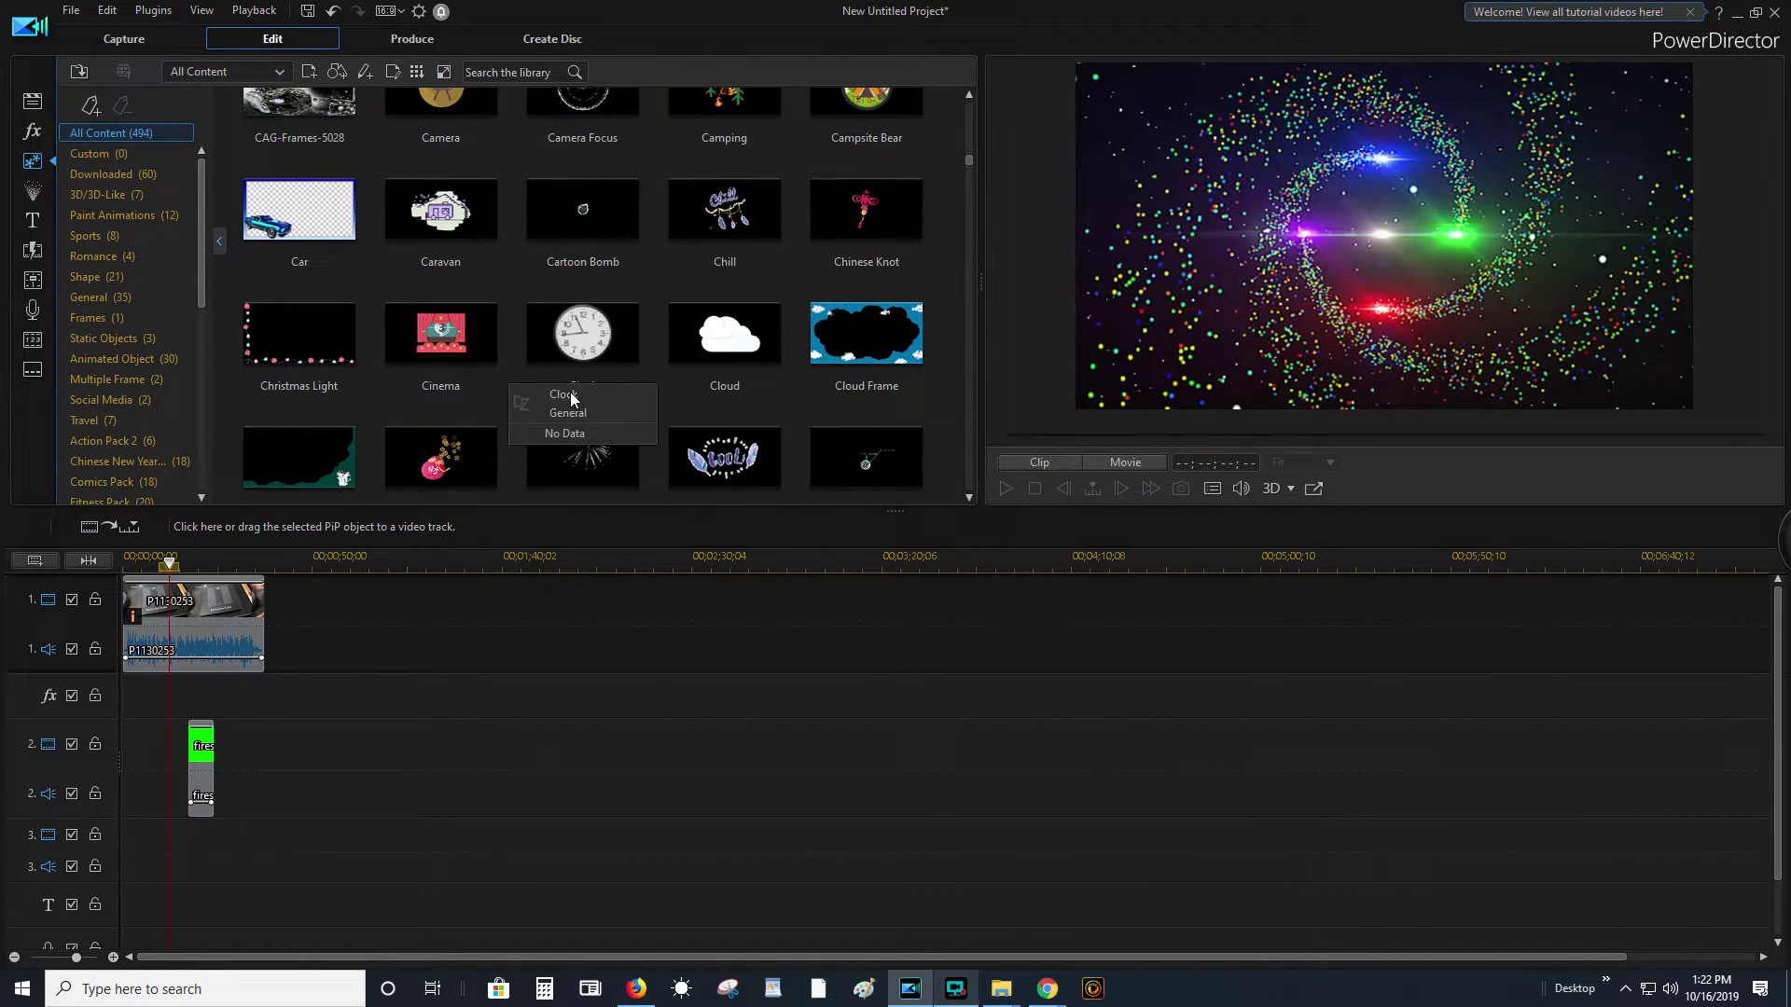
pyautogui.scroll(-10, 583, 368)
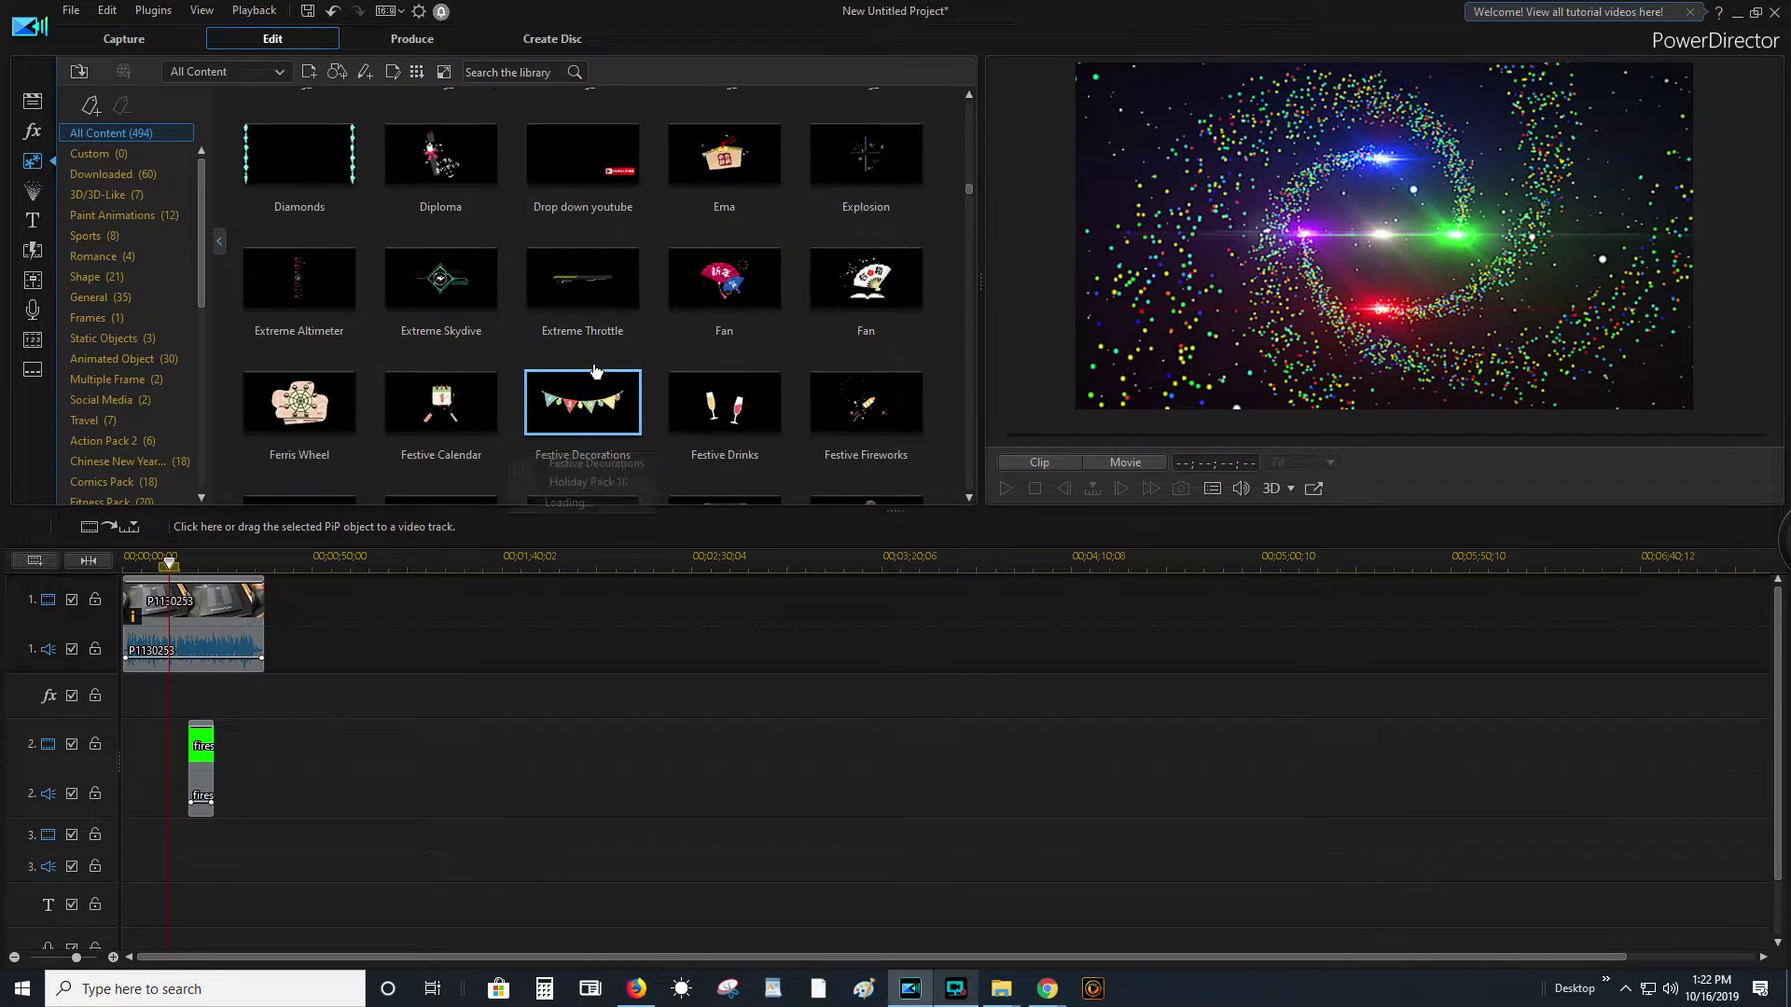
pyautogui.scroll(3, 597, 374)
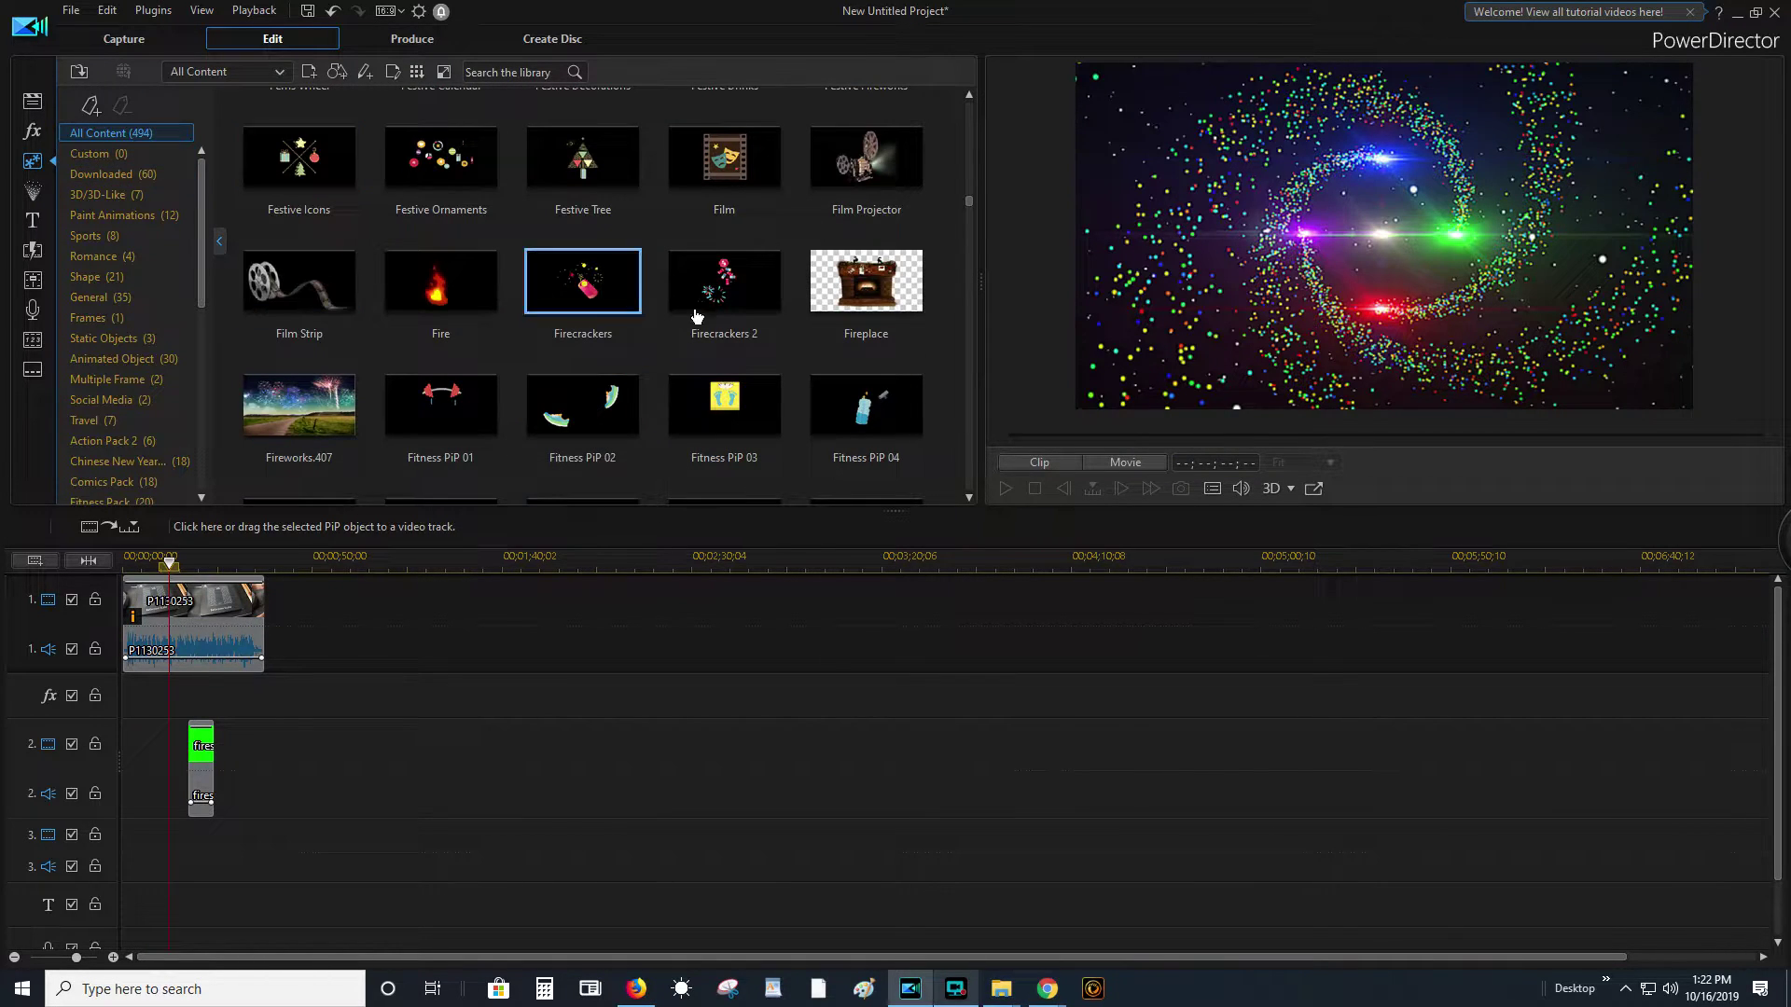
pyautogui.scroll(-6, 579, 364)
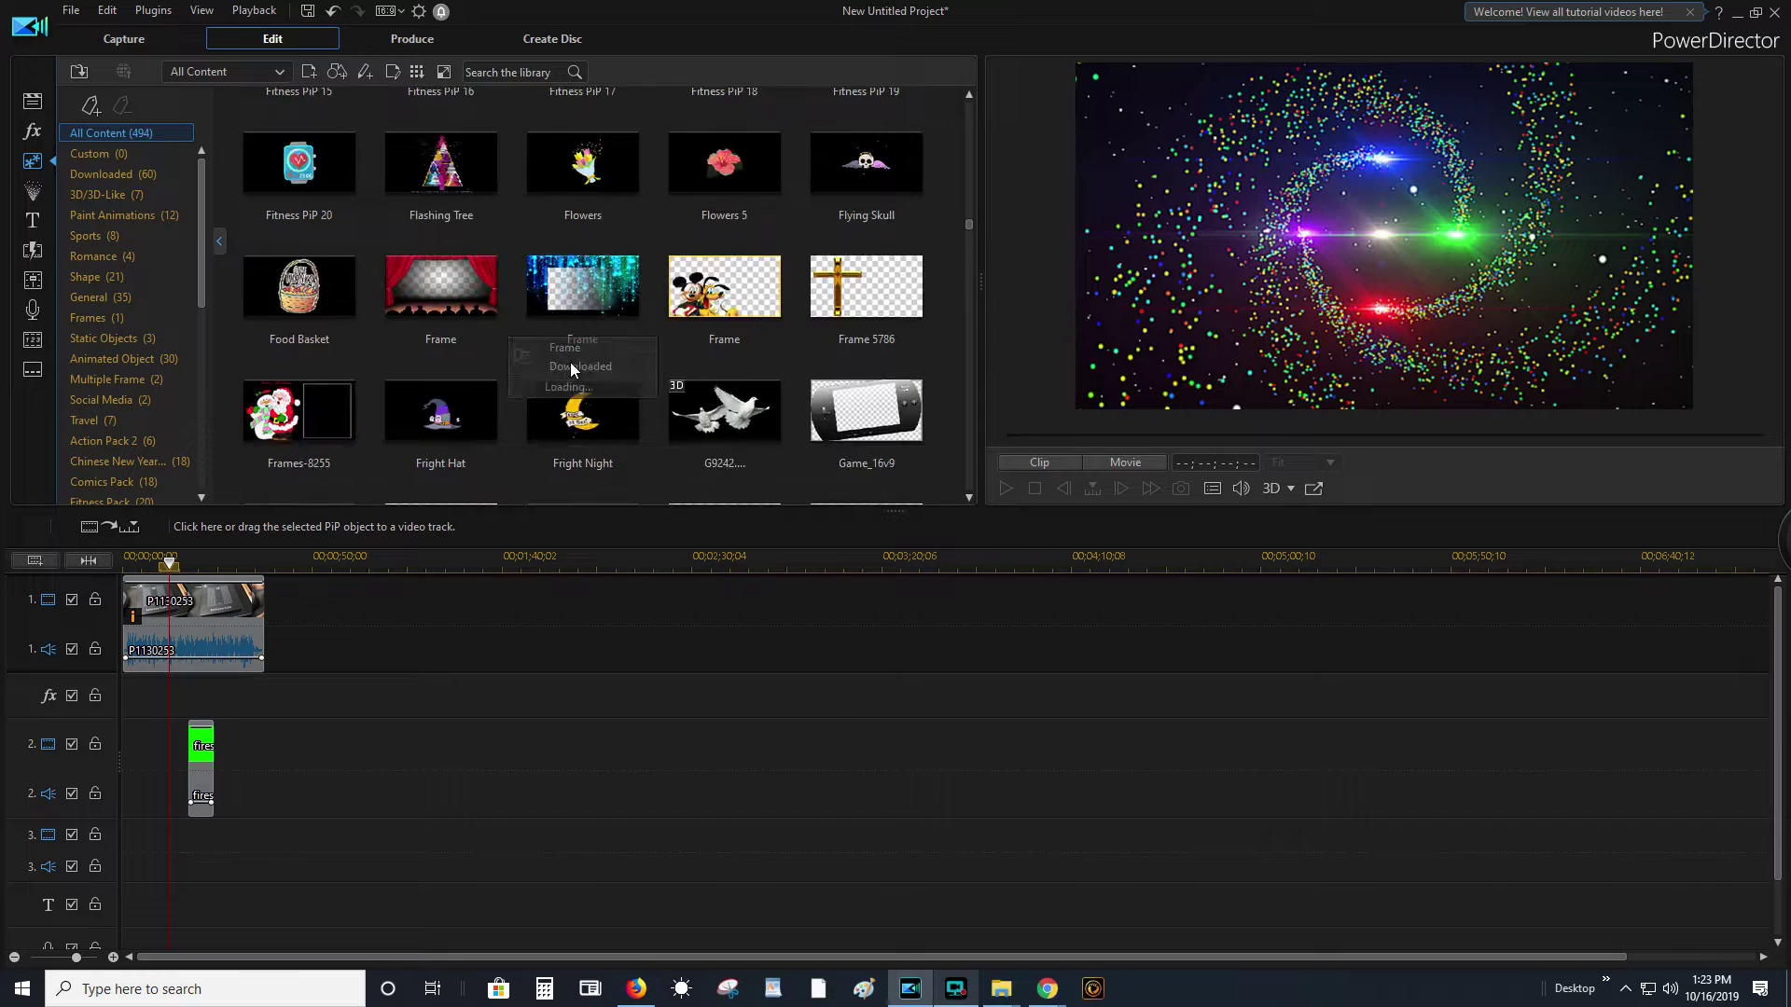
pyautogui.scroll(-5, 573, 366)
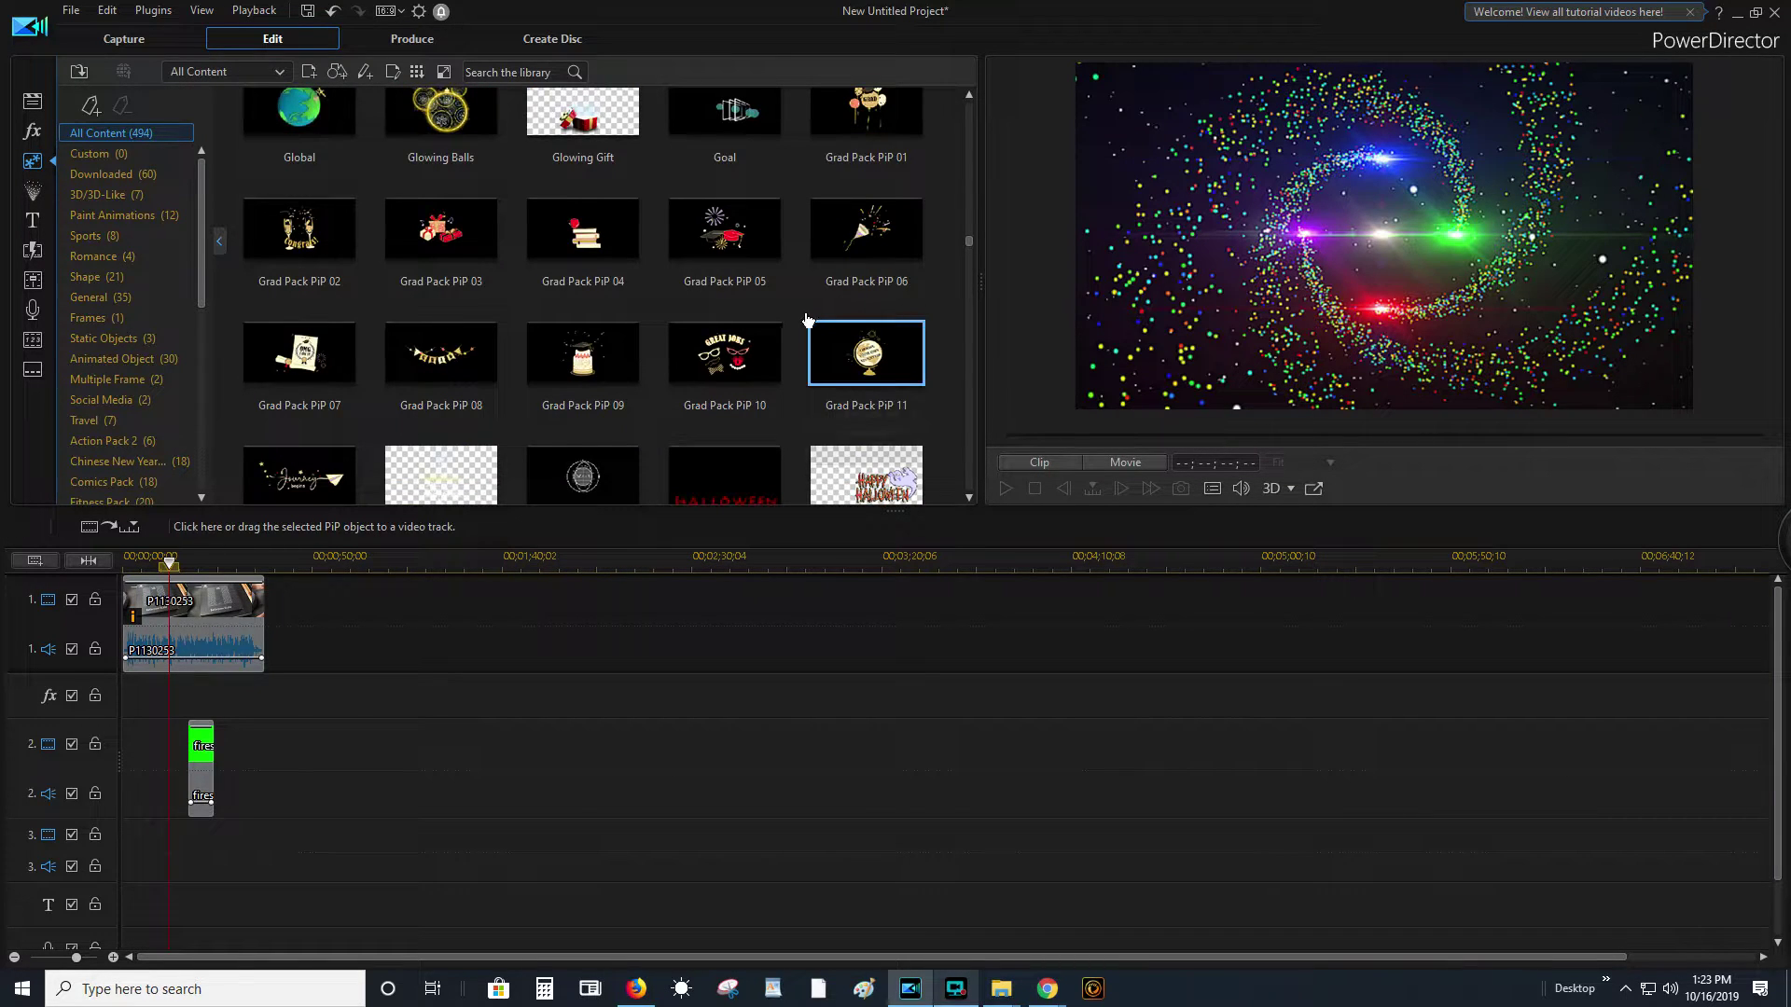
pyautogui.scroll(-5, 731, 317)
pyautogui.scroll(2, 718, 364)
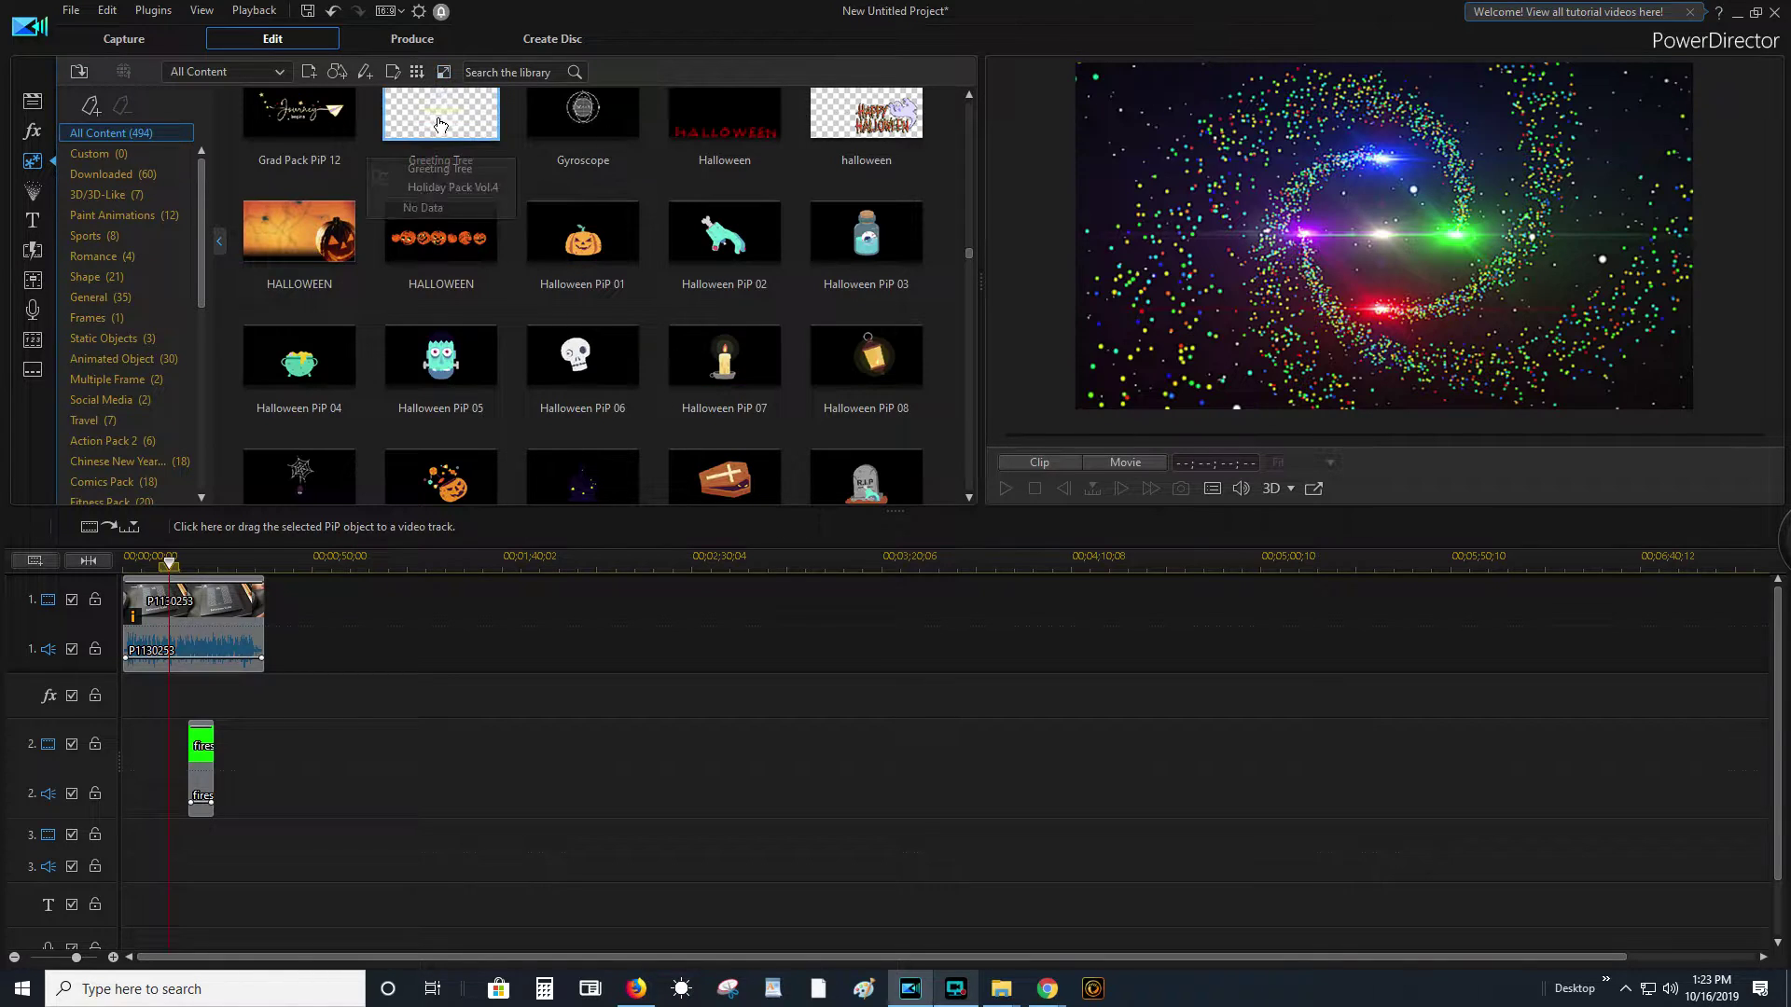
# - Add the Lots of Likes particle from the Social Media category to video track 3 at the 00;00;12;07 playhead position and preview it
pyautogui.click(33, 194)
pyautogui.click(93, 215)
pyautogui.scroll(-5, 537, 364)
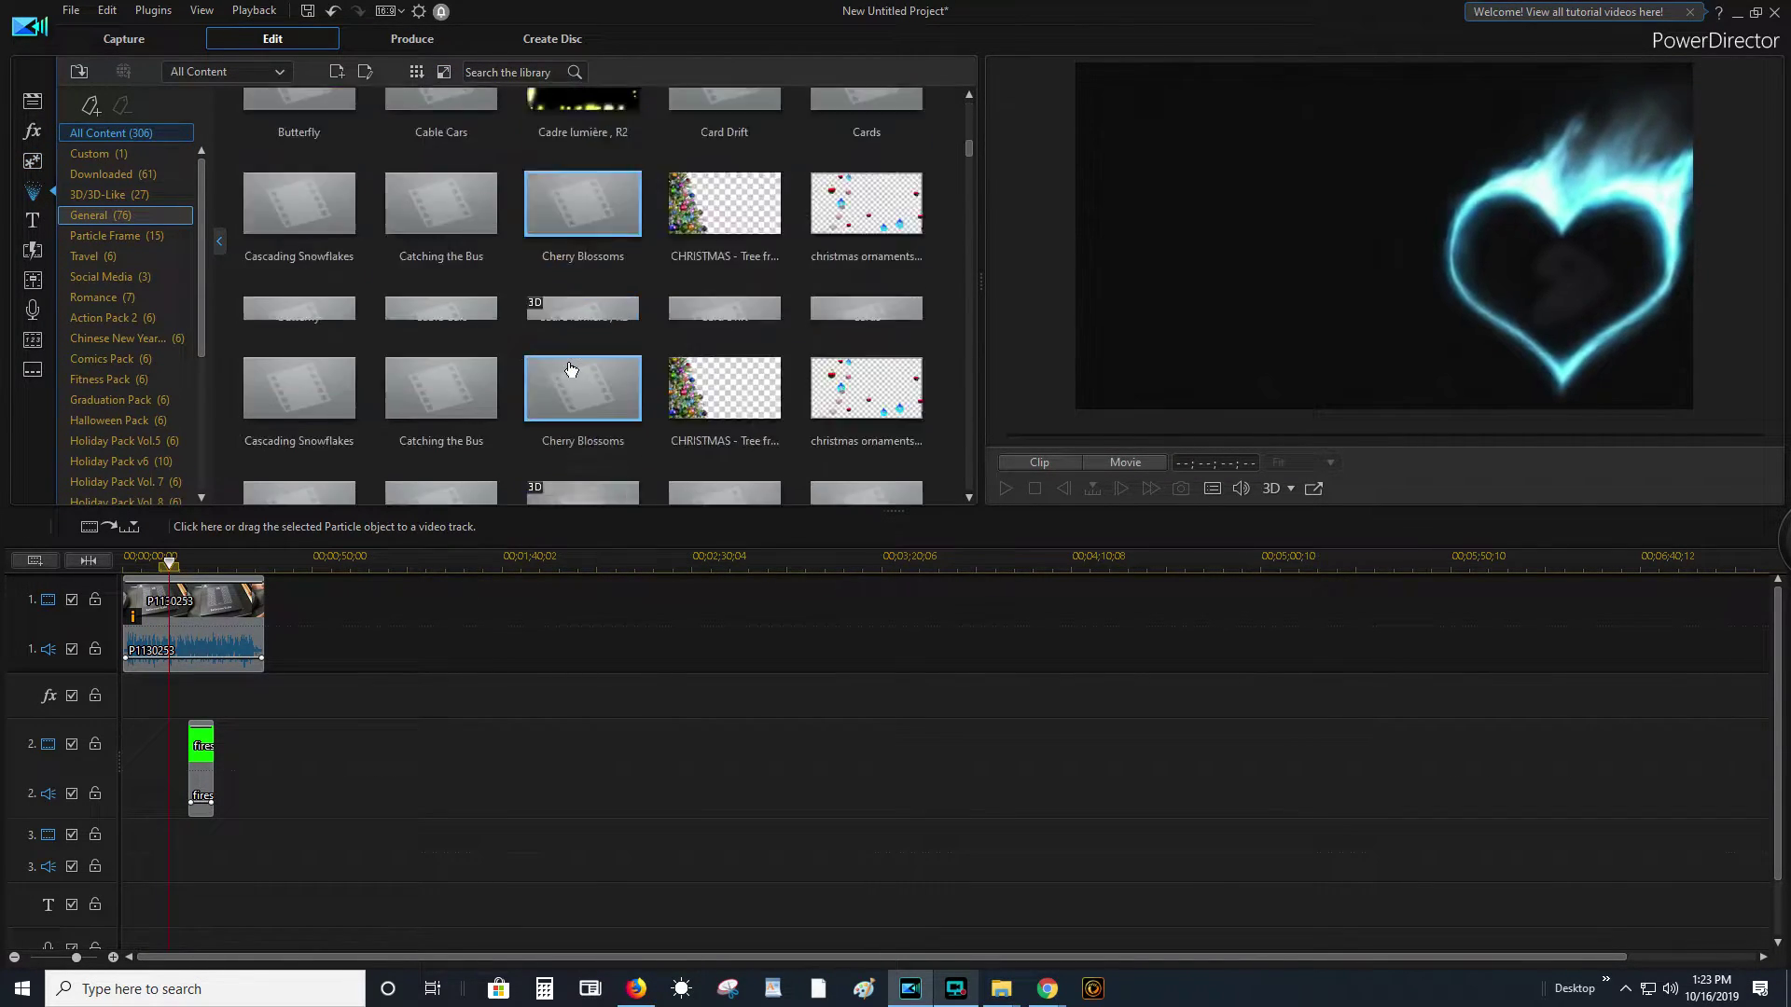
pyautogui.click(107, 277)
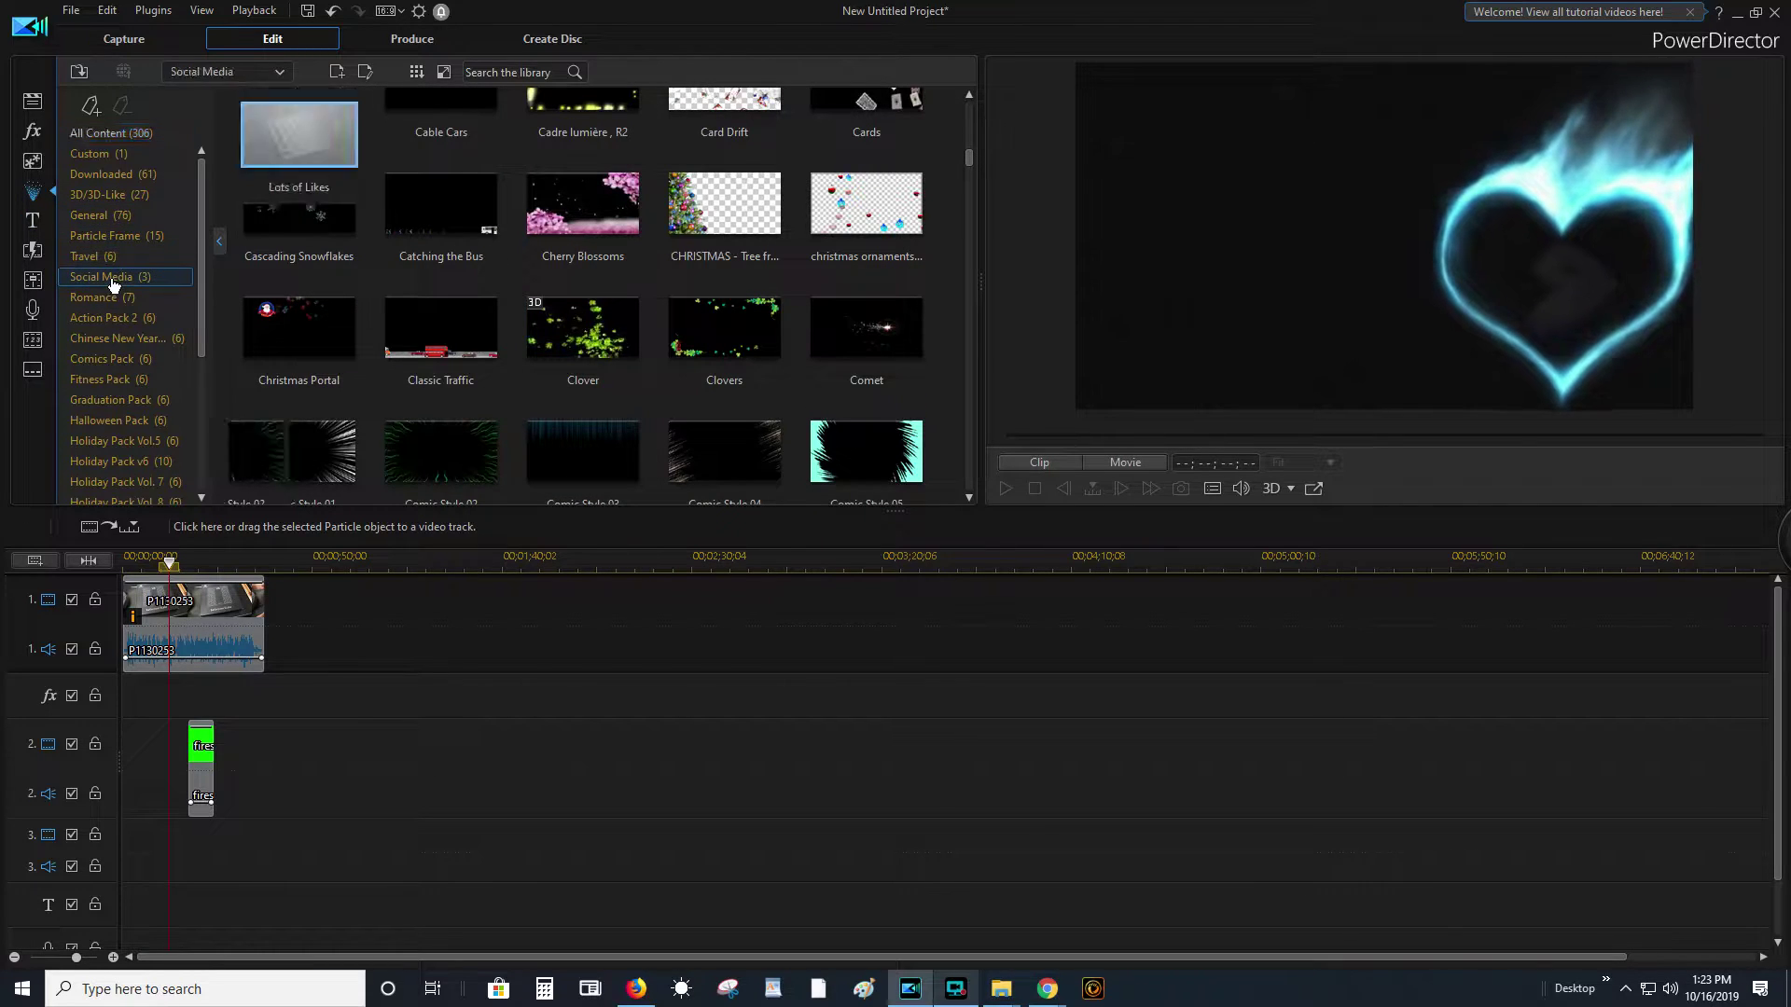
pyautogui.moveTo(315, 153); pyautogui.dragTo(170, 836)
pyautogui.click(1005, 488)
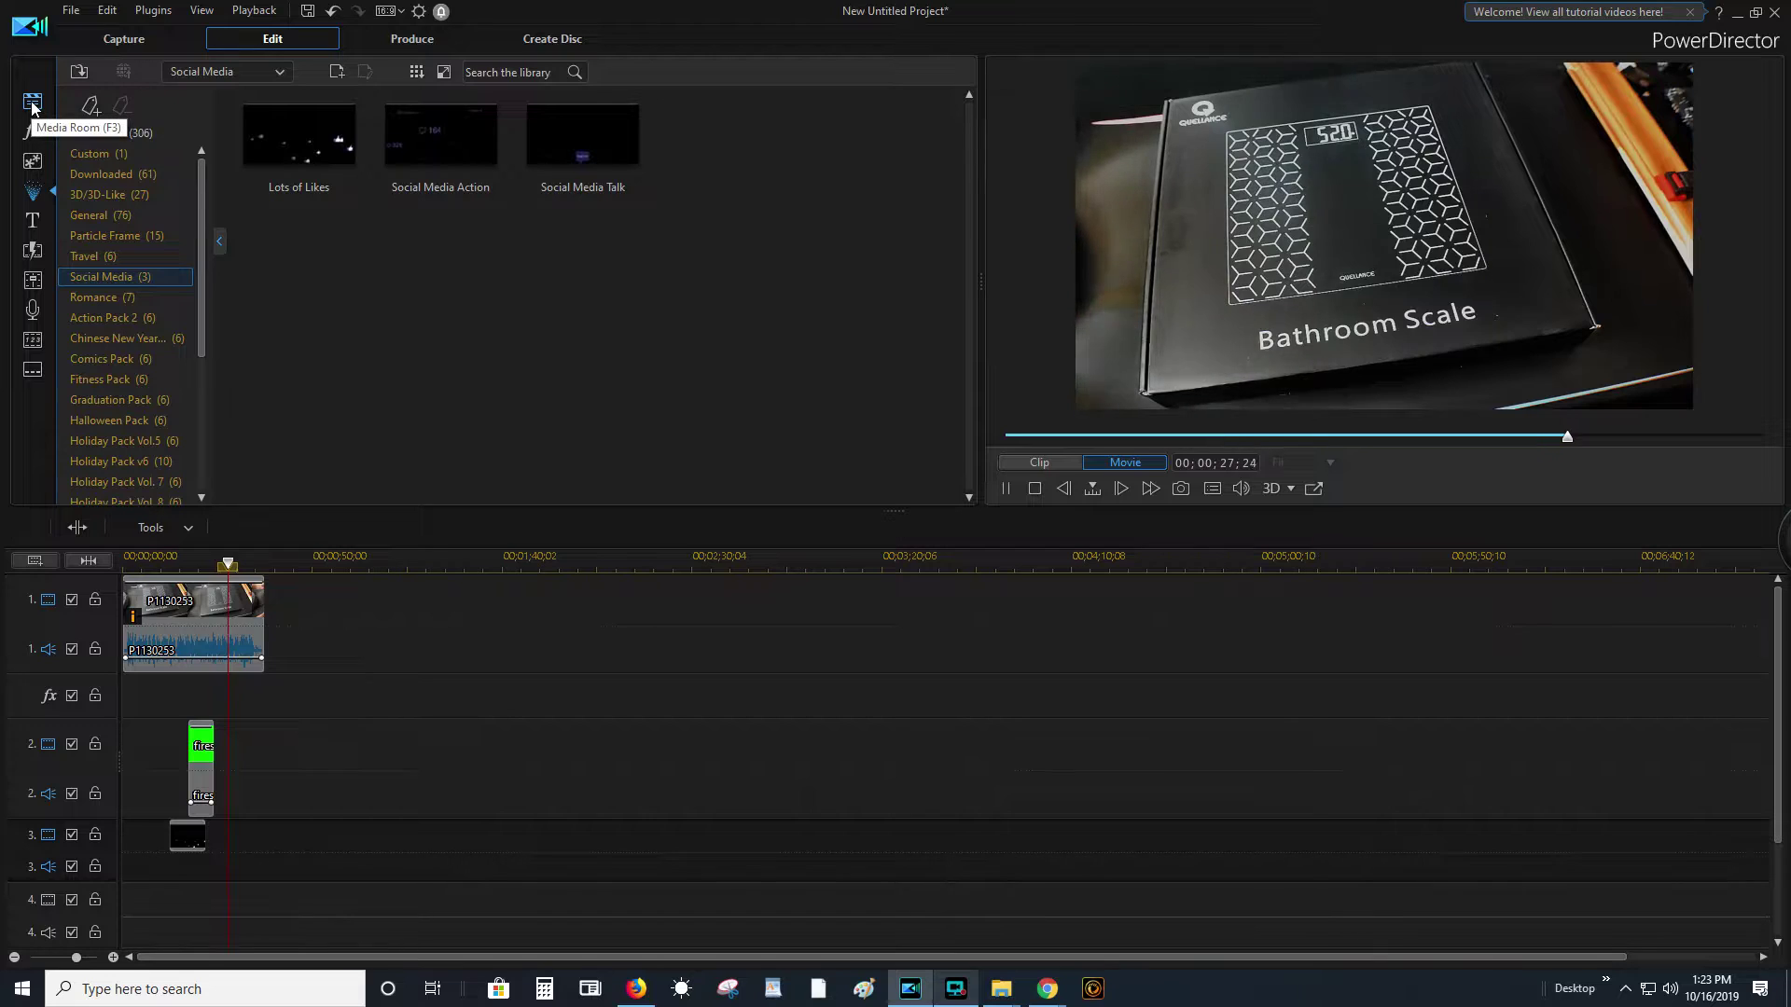
pyautogui.click(1007, 489)
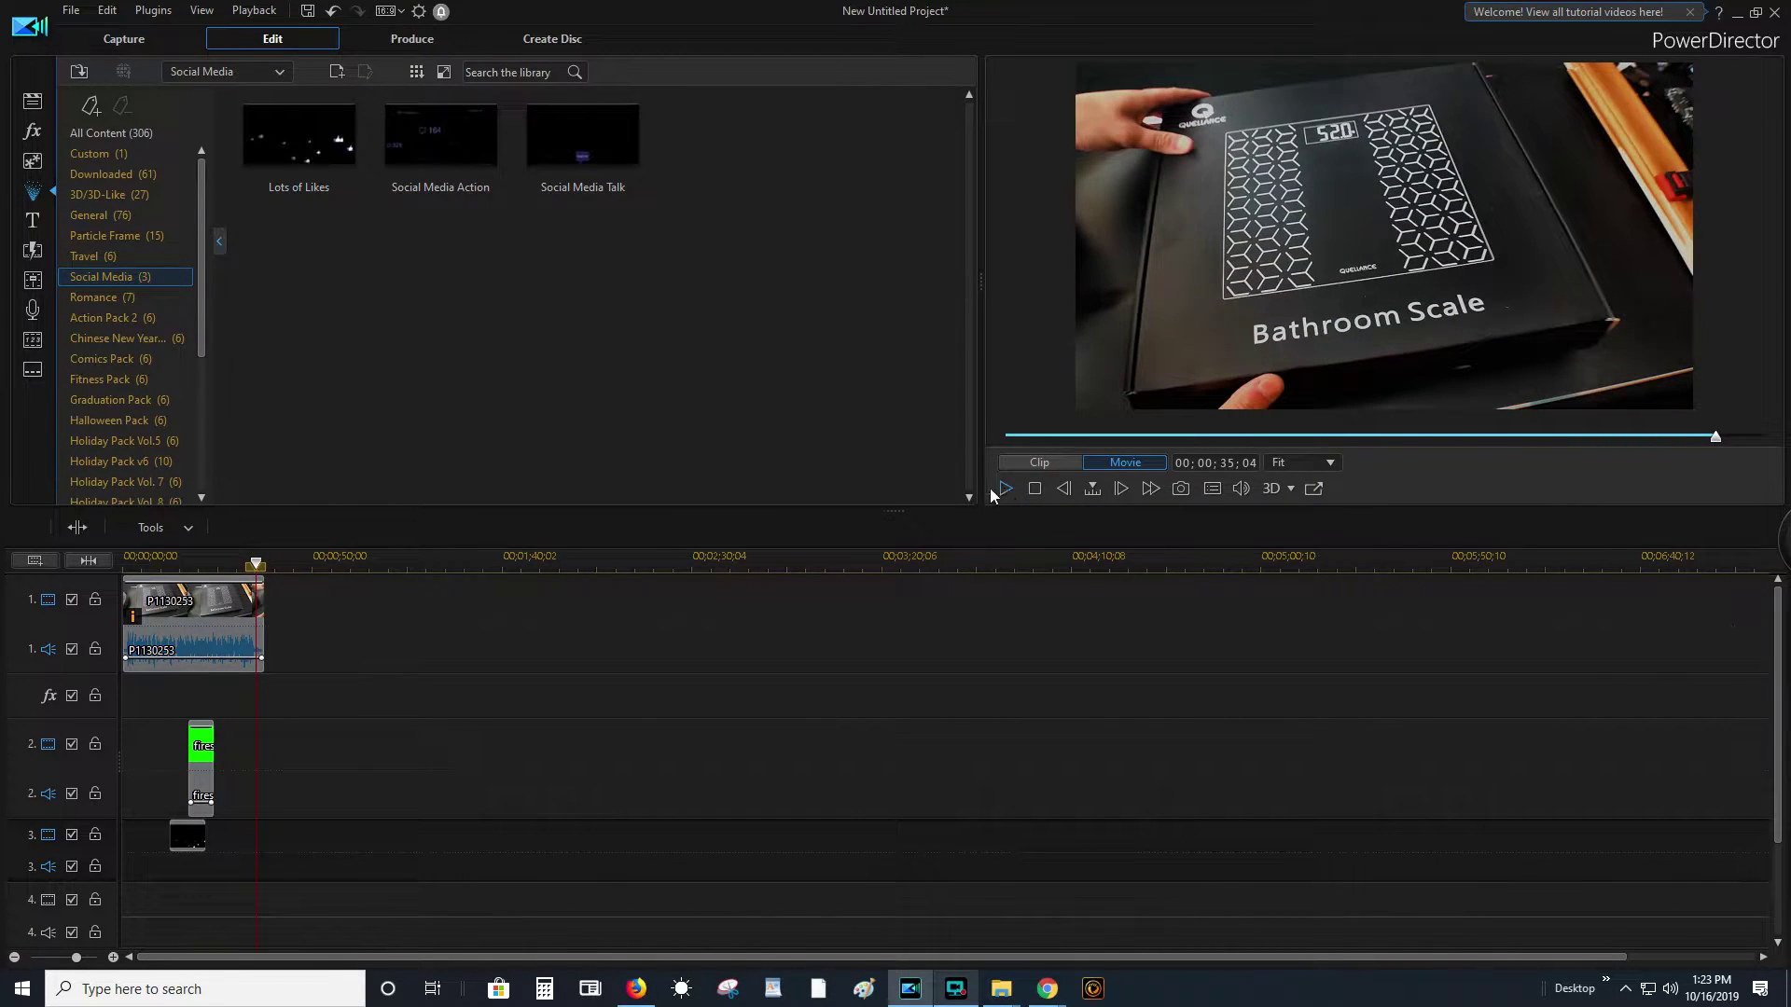
# - Split the P1130253 clip at 00;00;35;12 and delete the leftover piece at its end
pyautogui.rightClick(260, 613)
pyautogui.click(743, 519)
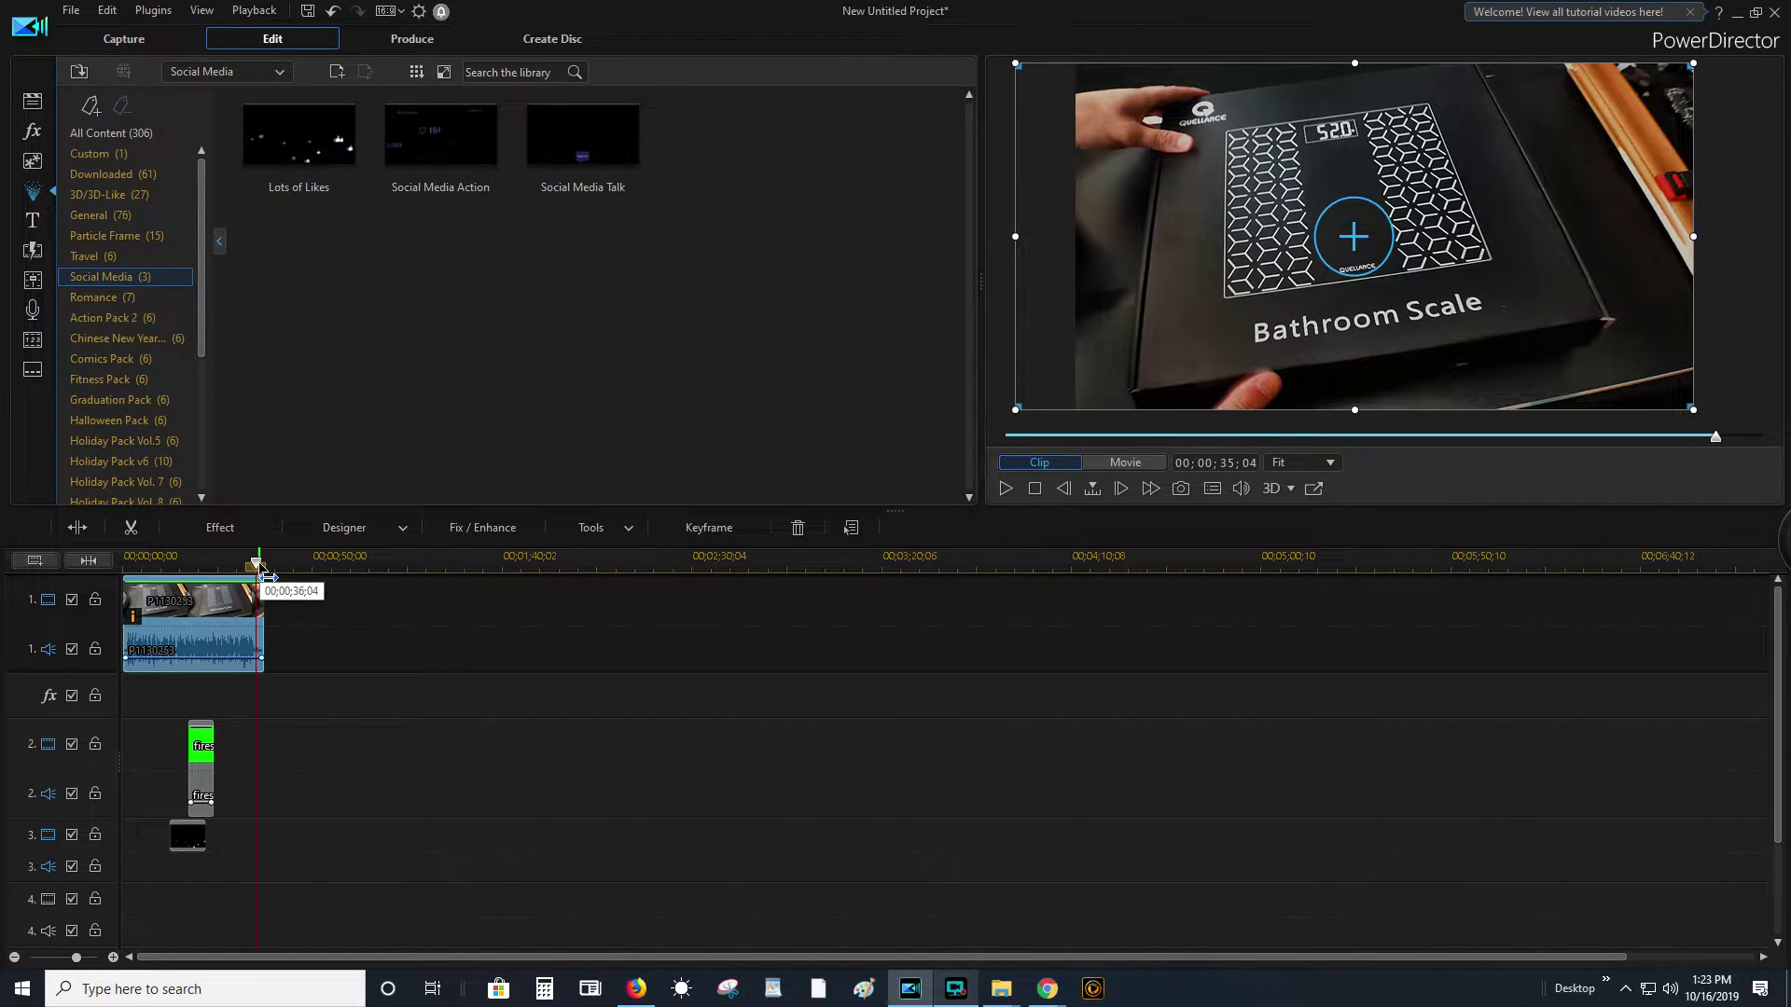
pyautogui.moveTo(257, 566)
pyautogui.mouseDown()
pyautogui.moveTo(238, 566)
pyautogui.moveTo(256, 571)
pyautogui.mouseUp()
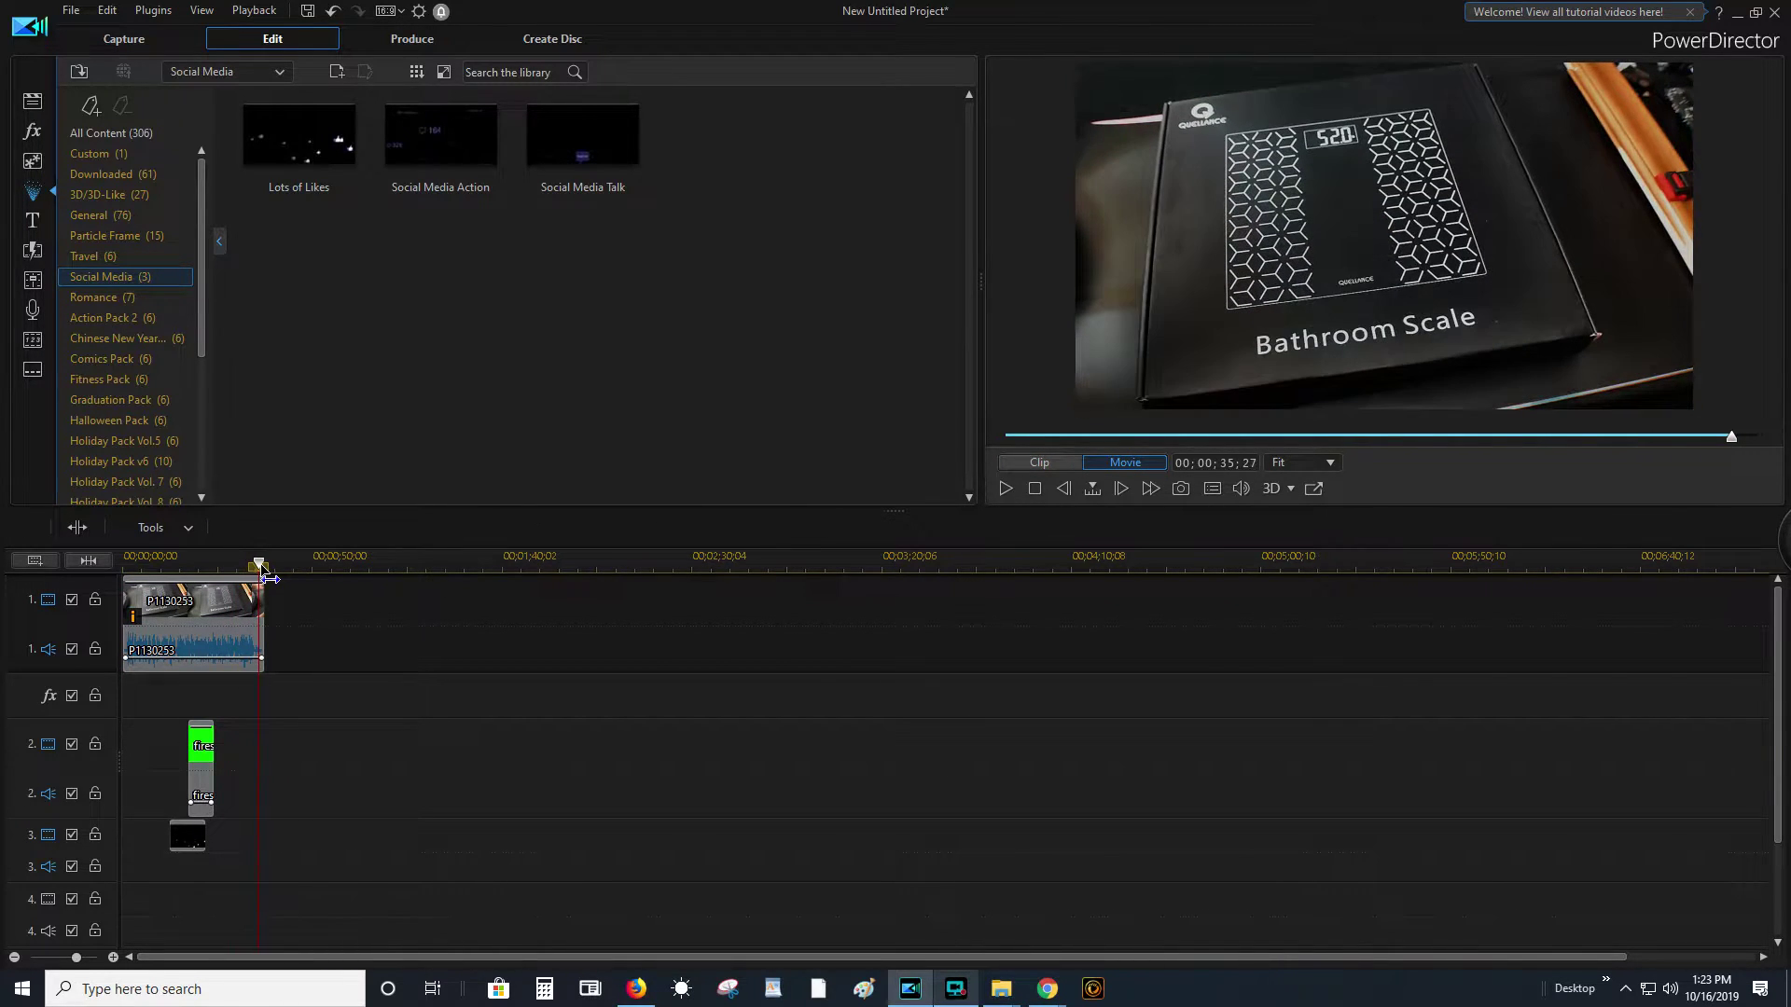
pyautogui.click(266, 611)
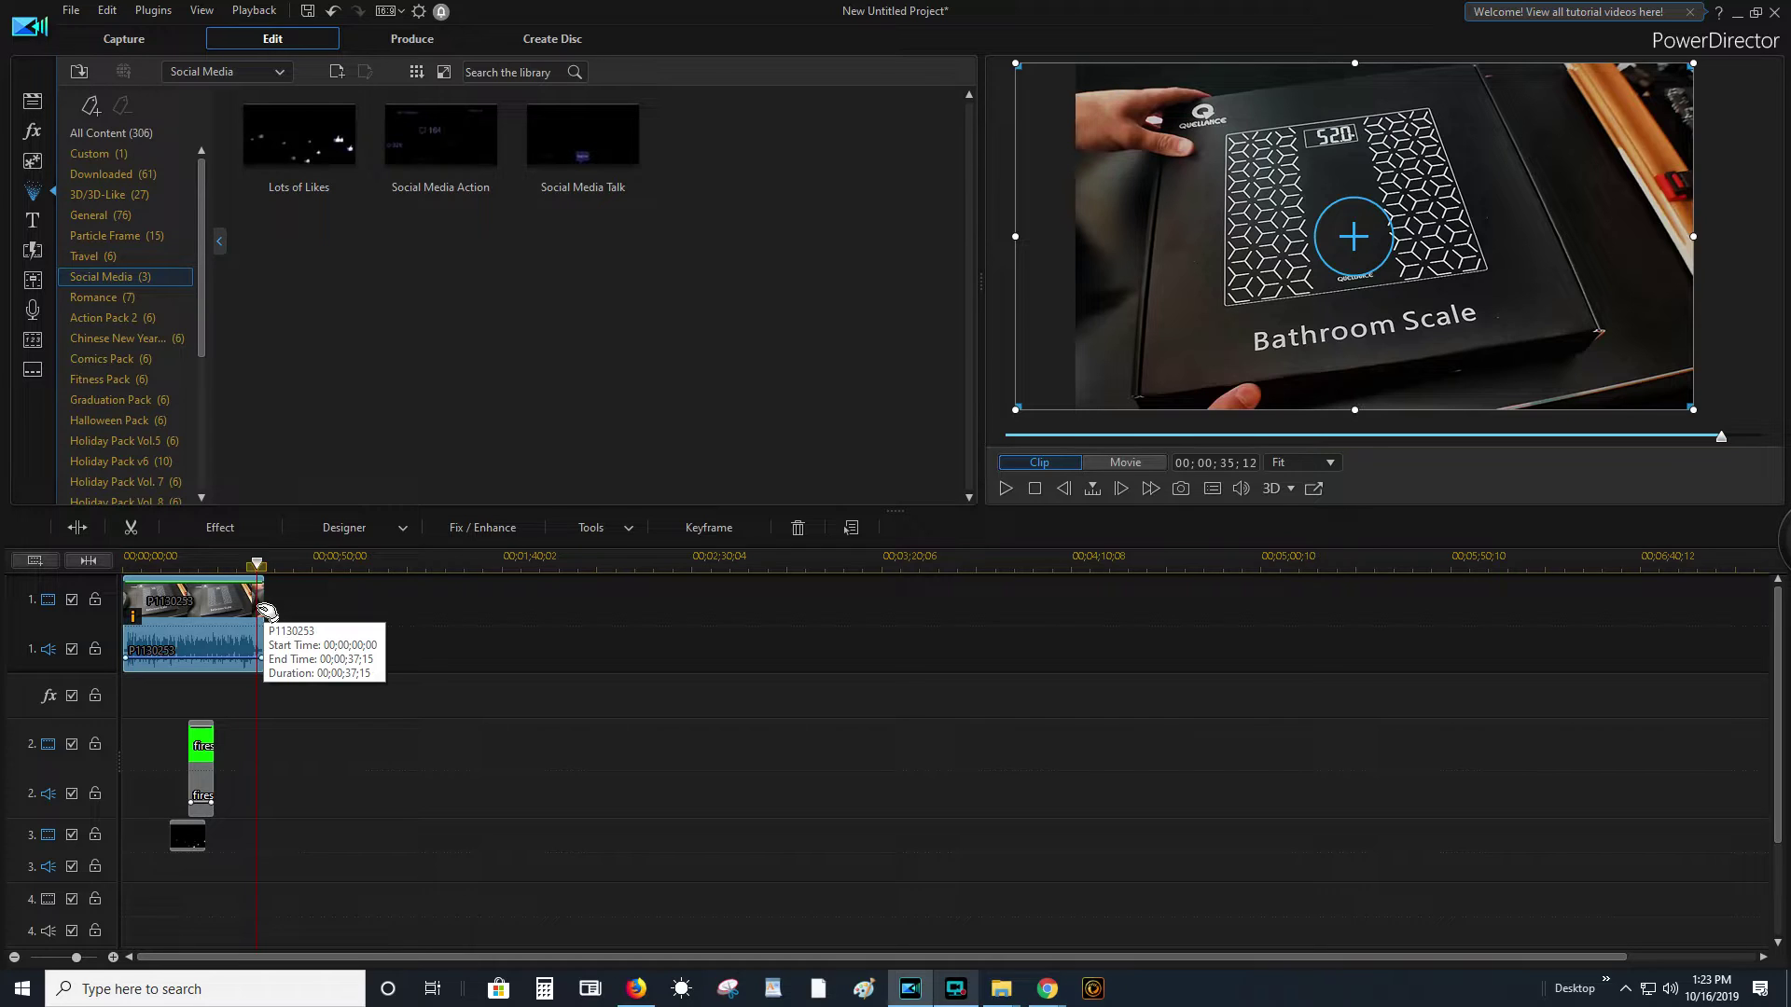
pyautogui.rightClick(262, 605)
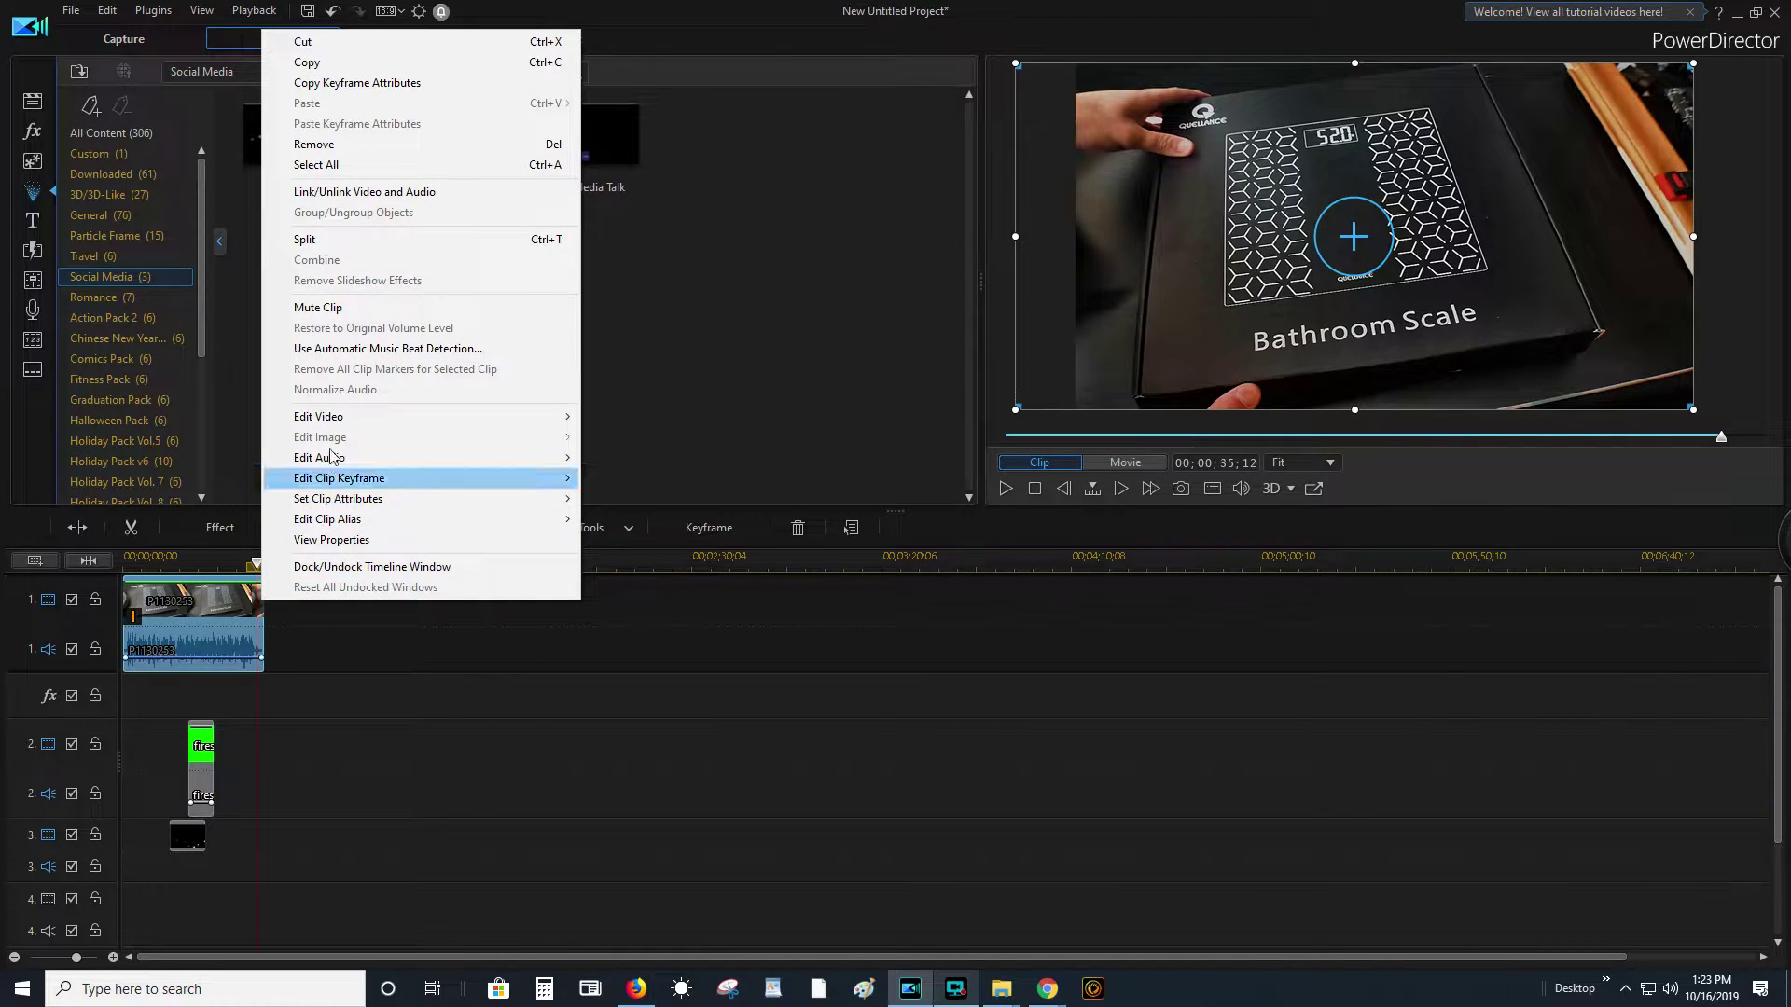
pyautogui.click(336, 240)
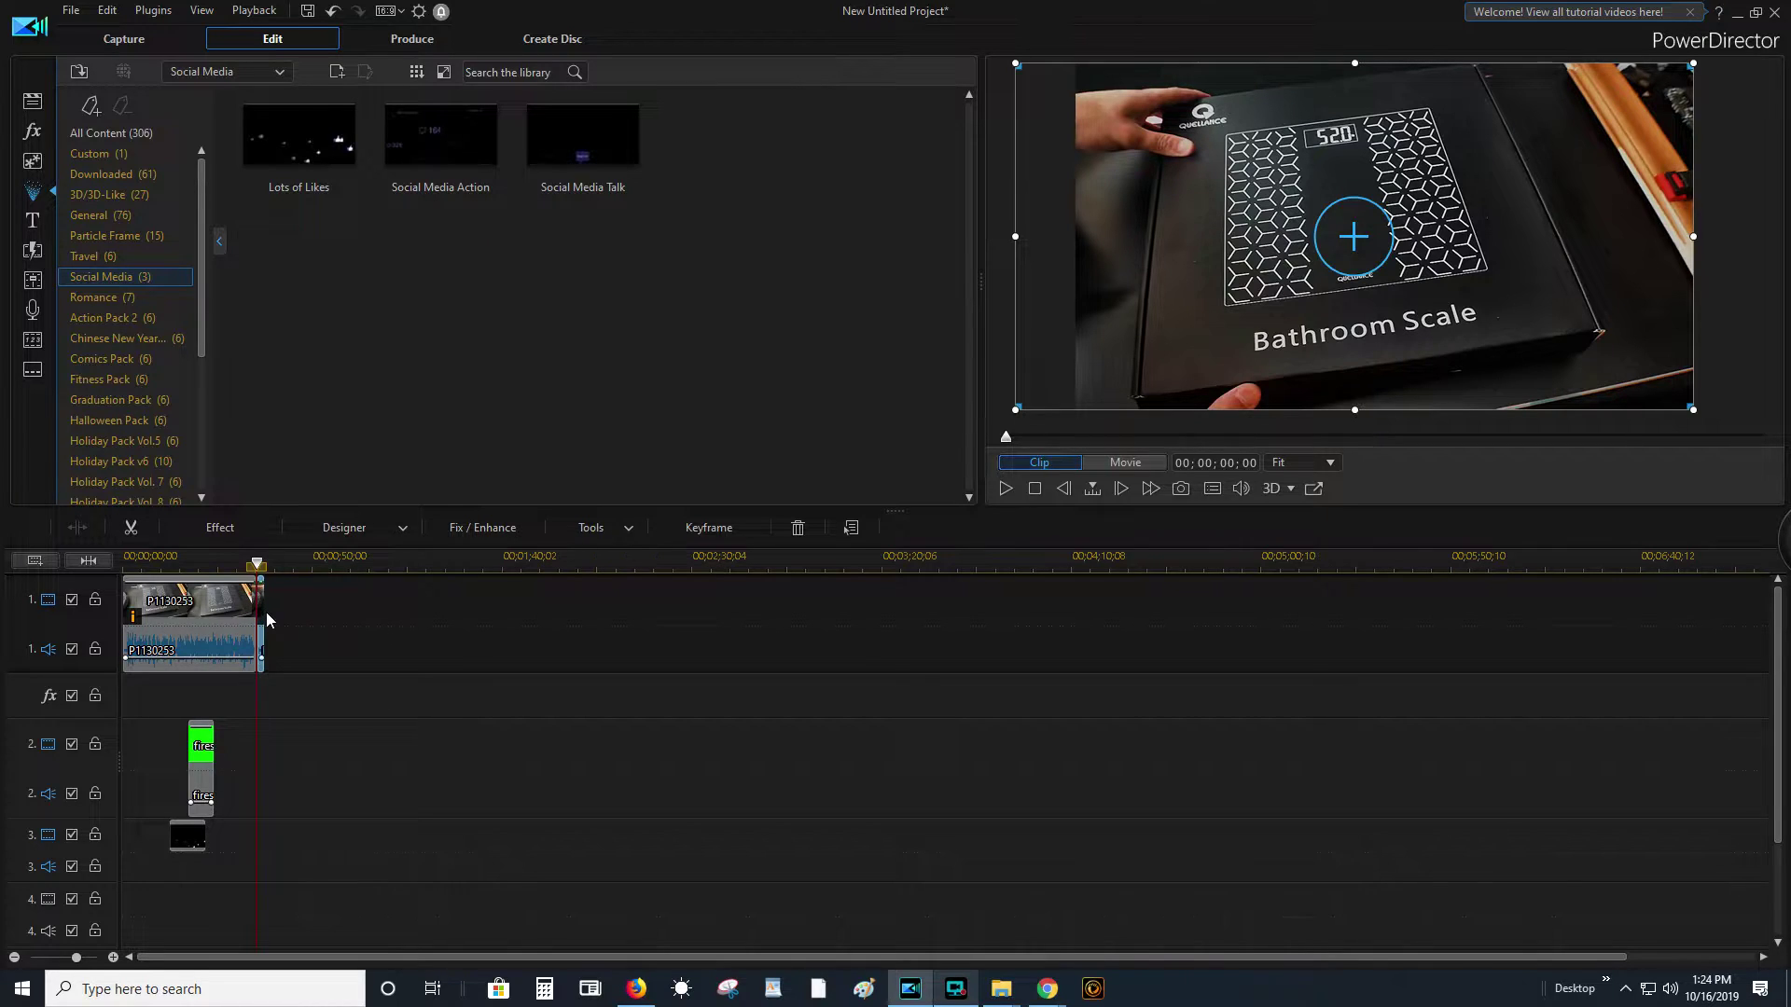
pyautogui.press('Delete')
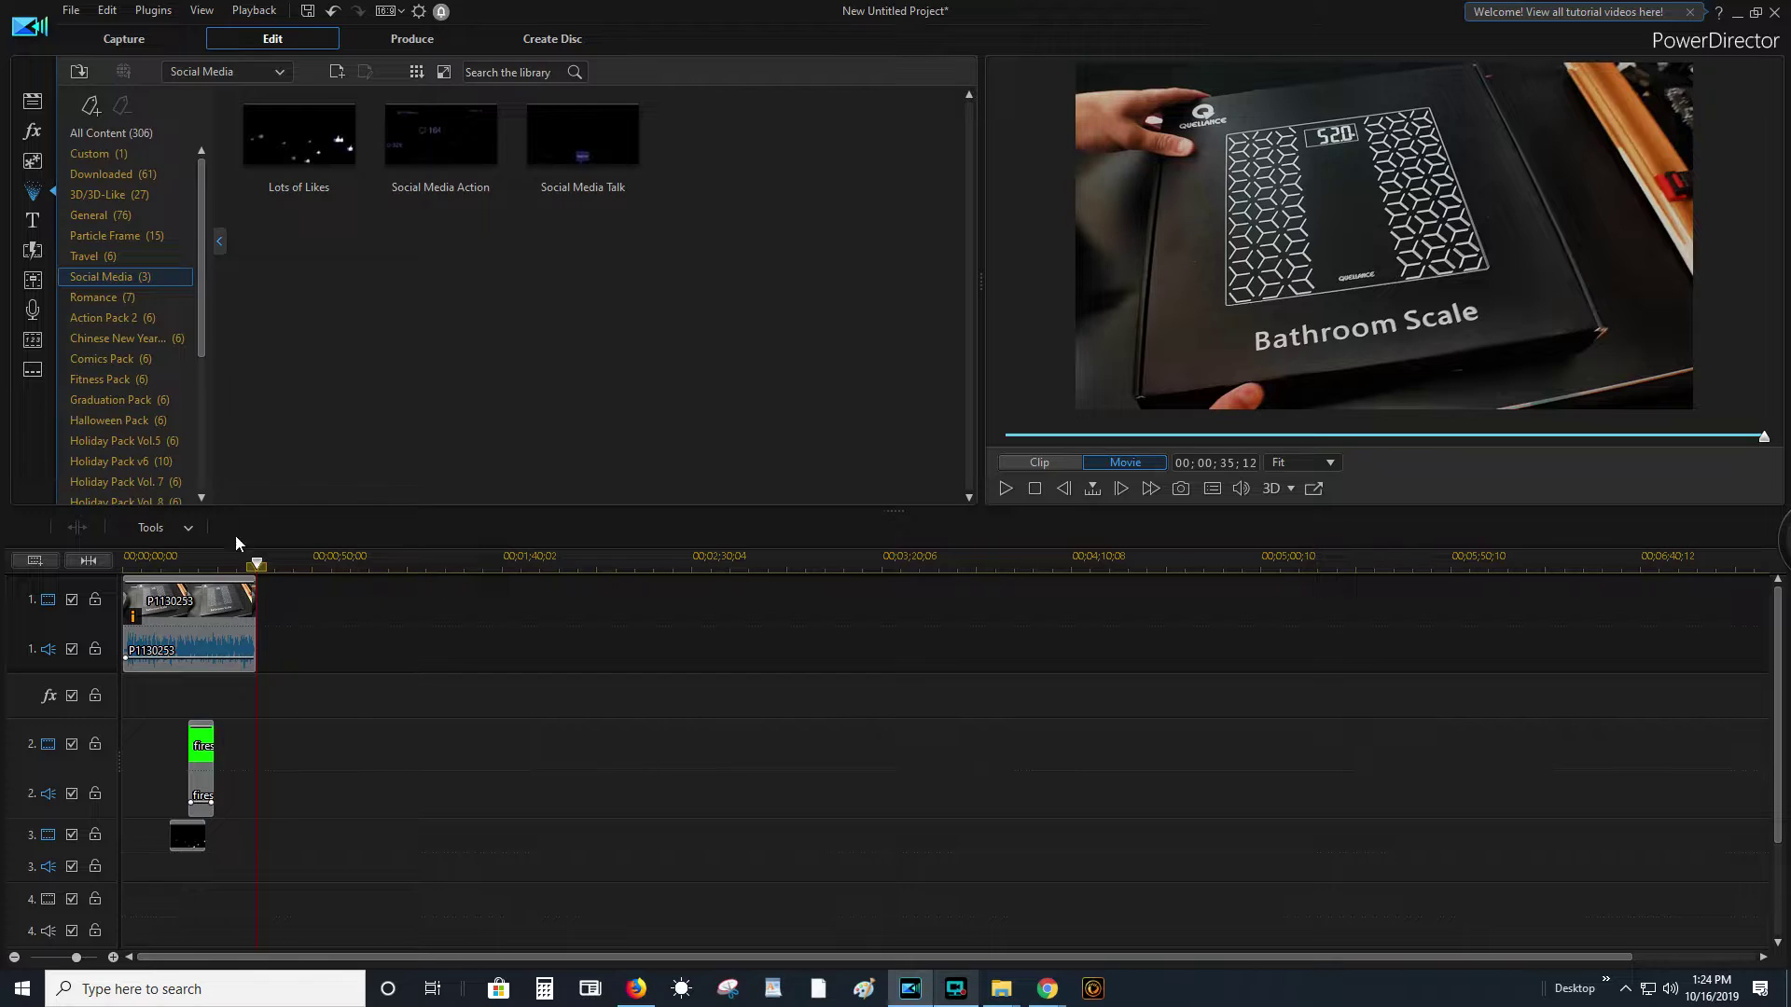
# - Place P1130254.MP4 from the media library directly after P1130253 on video track 1 and play across the cut
pyautogui.click(36, 102)
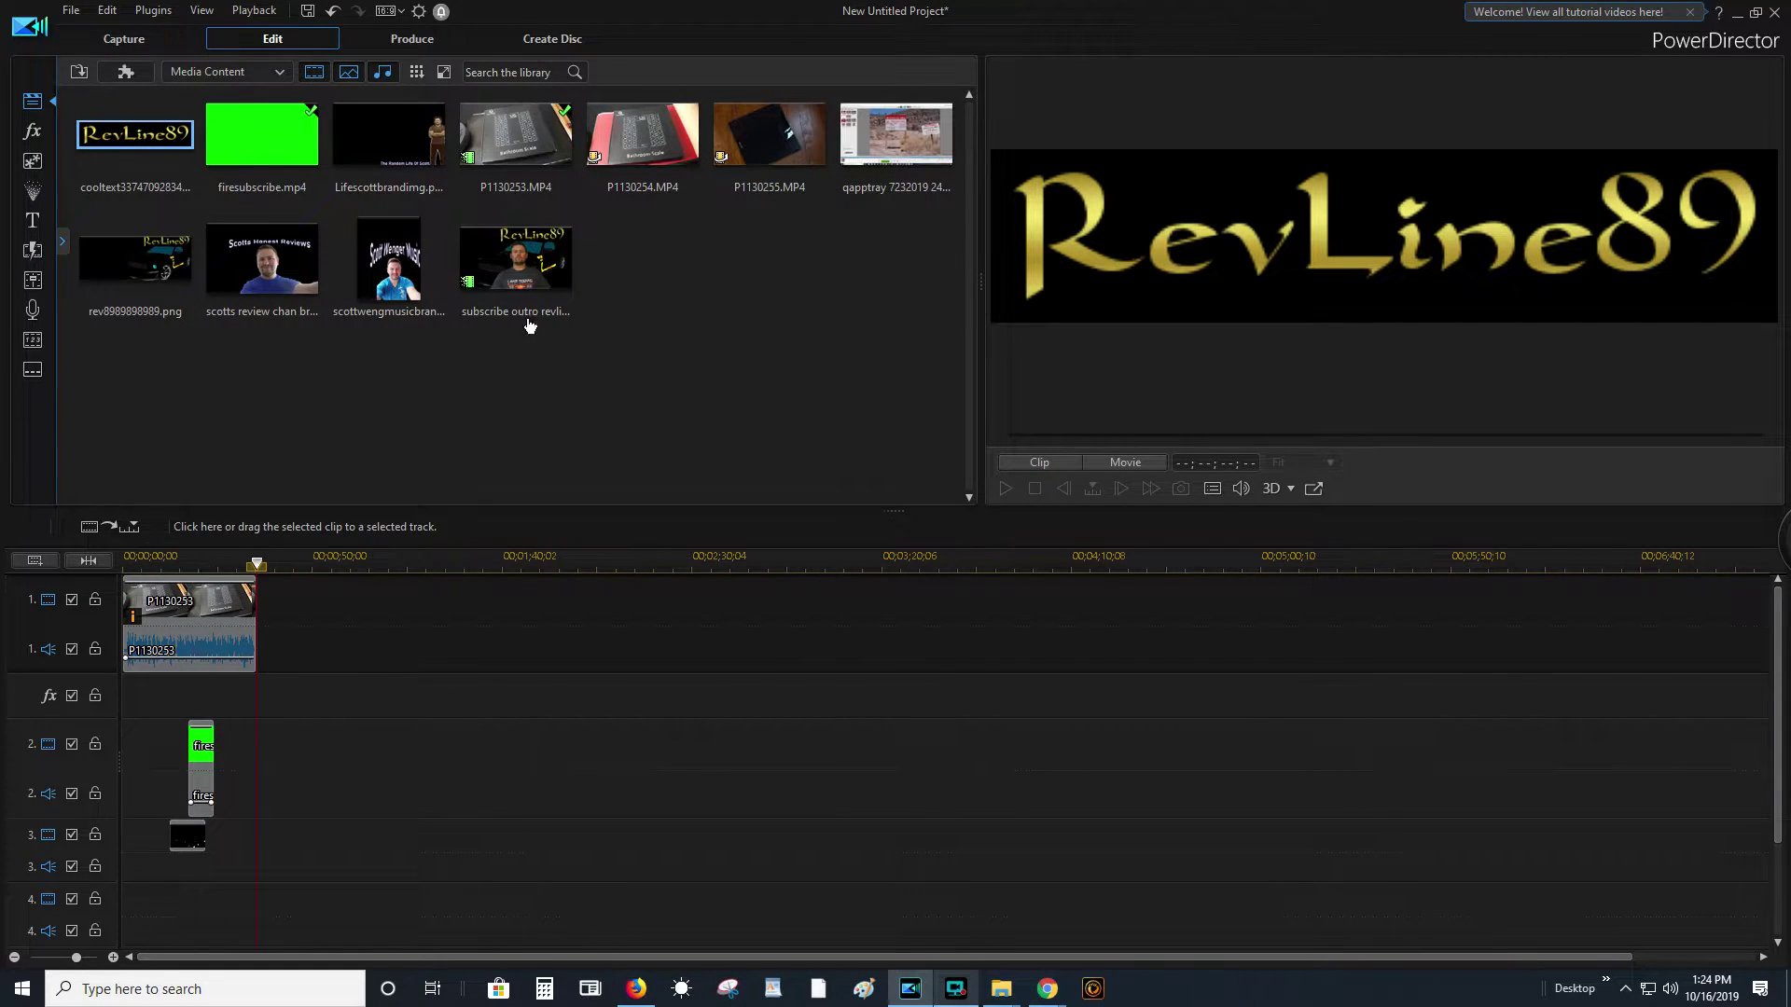
pyautogui.moveTo(676, 154); pyautogui.dragTo(418, 606)
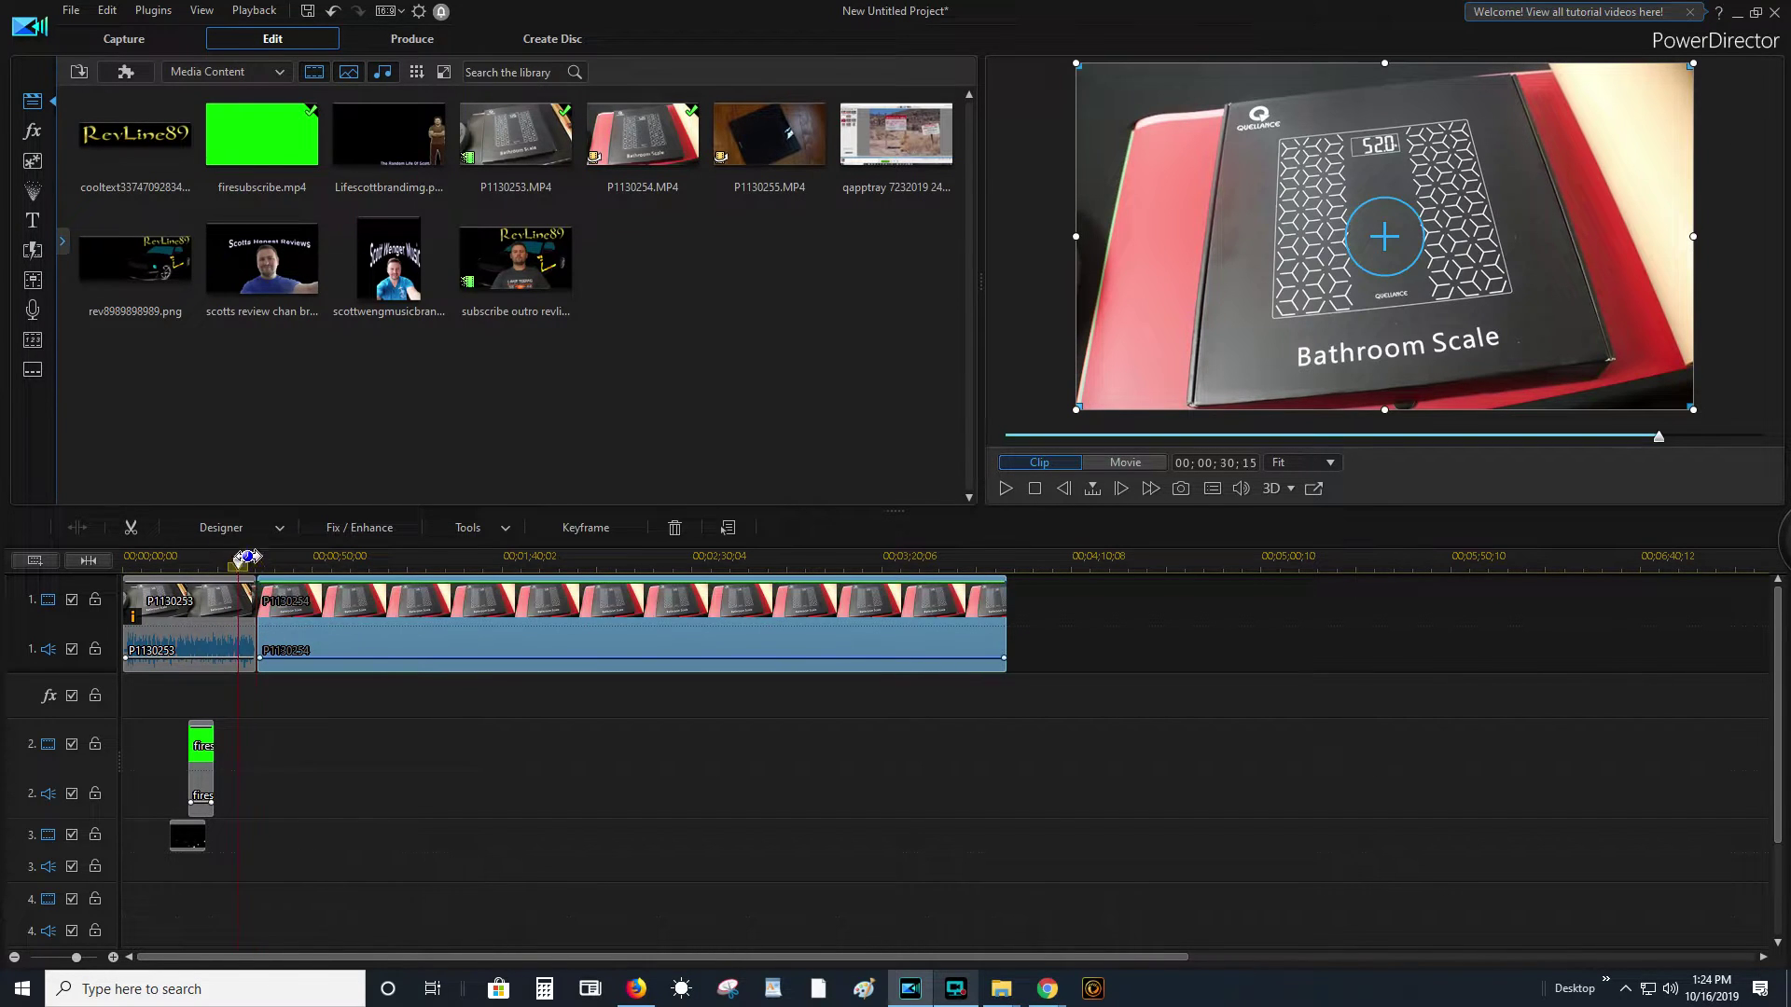
pyautogui.click(1006, 489)
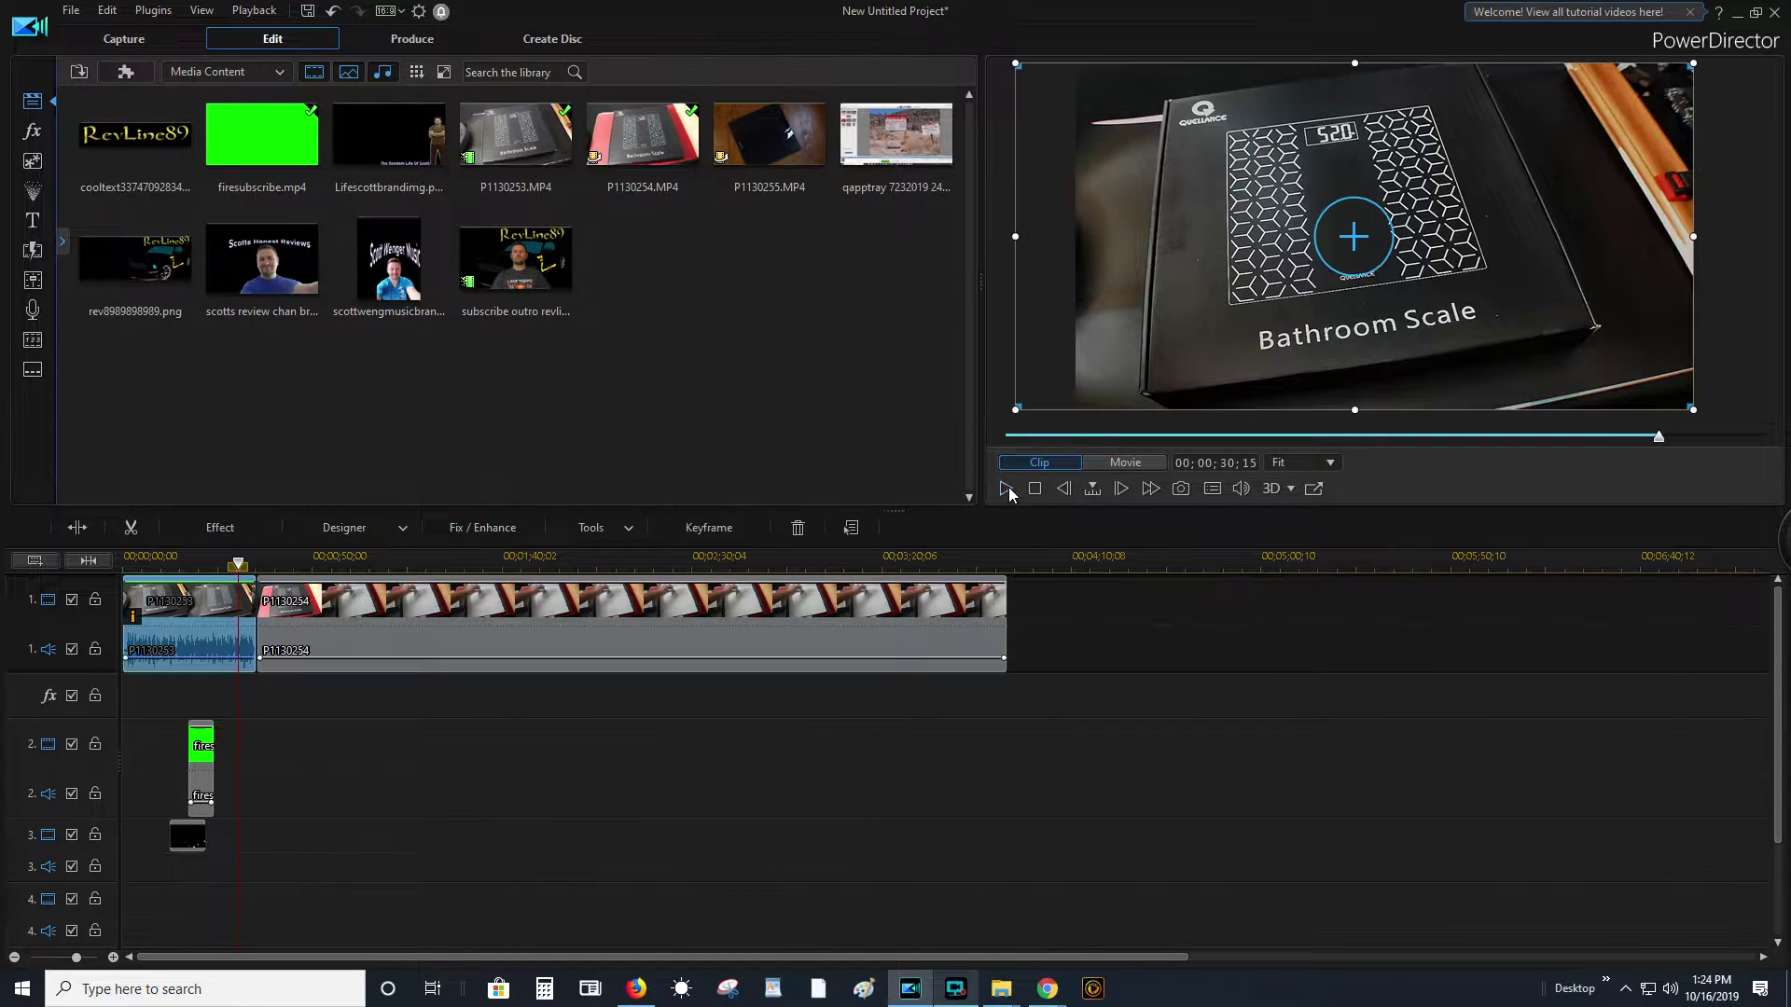
pyautogui.click(1006, 488)
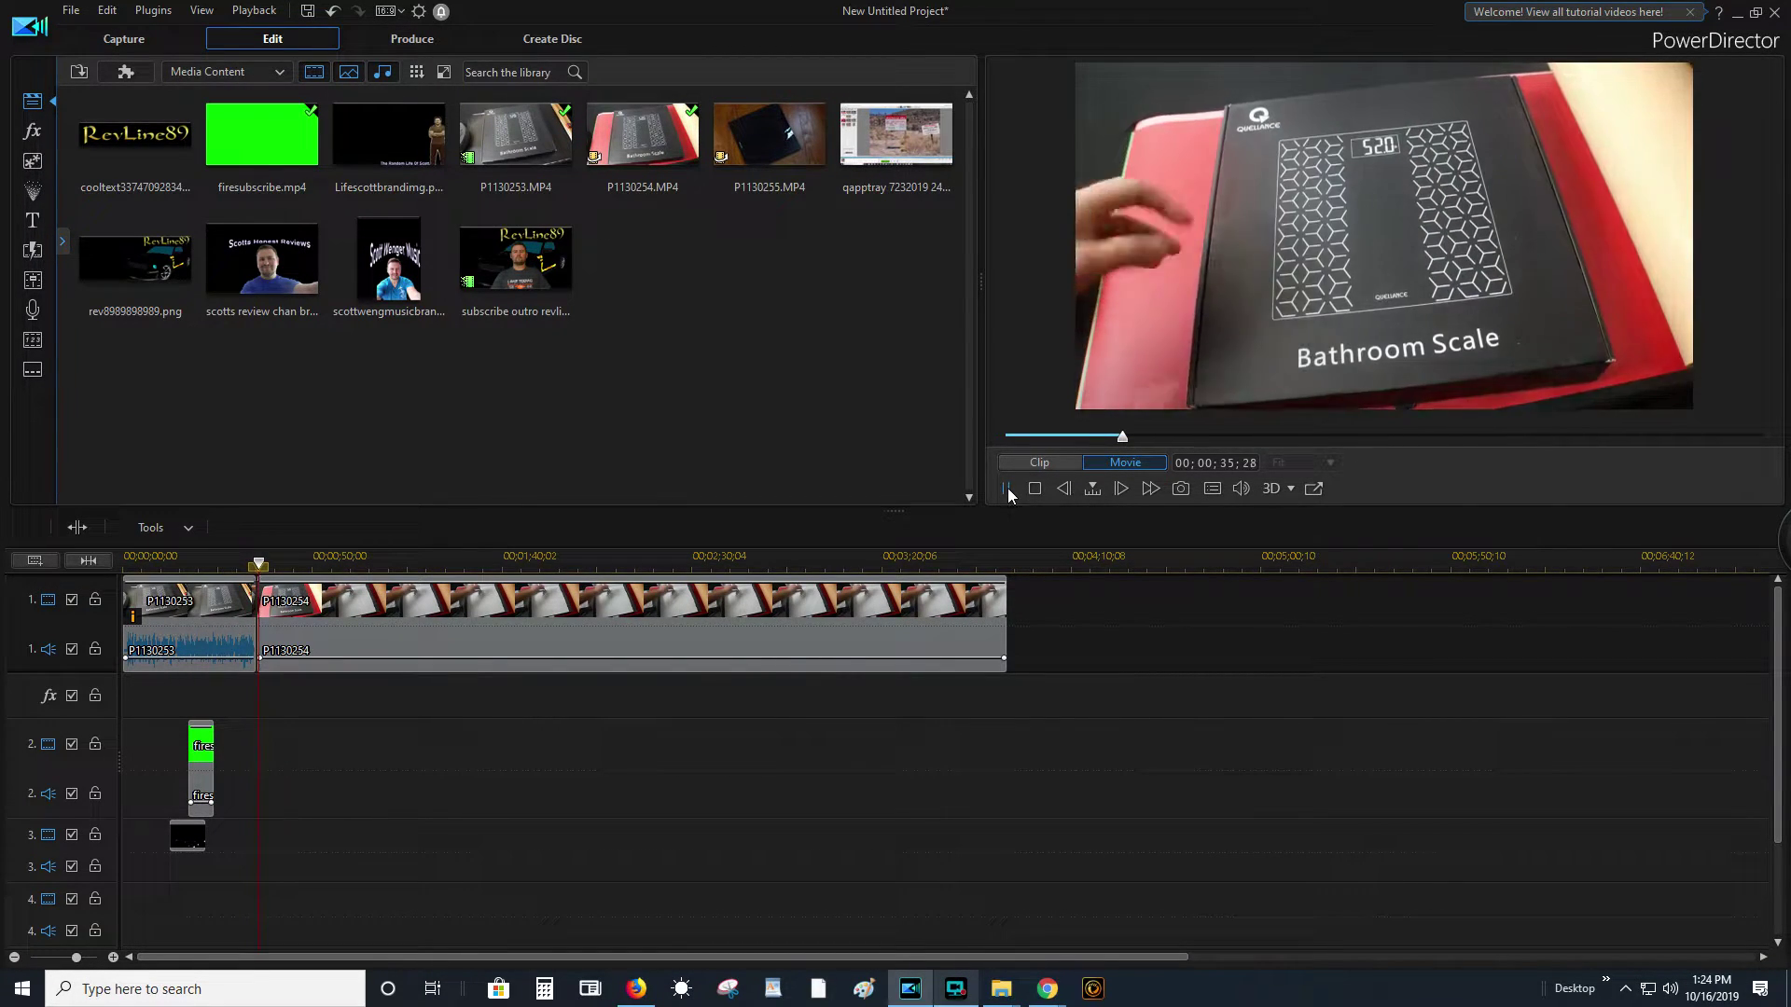
pyautogui.click(1007, 489)
# - Move P1130254 to overlap the end of P1130253, starting at about 00;00;34;24, and apply the overlap as a crossfade
pyautogui.moveTo(154, 559); pyautogui.dragTo(912, 574)
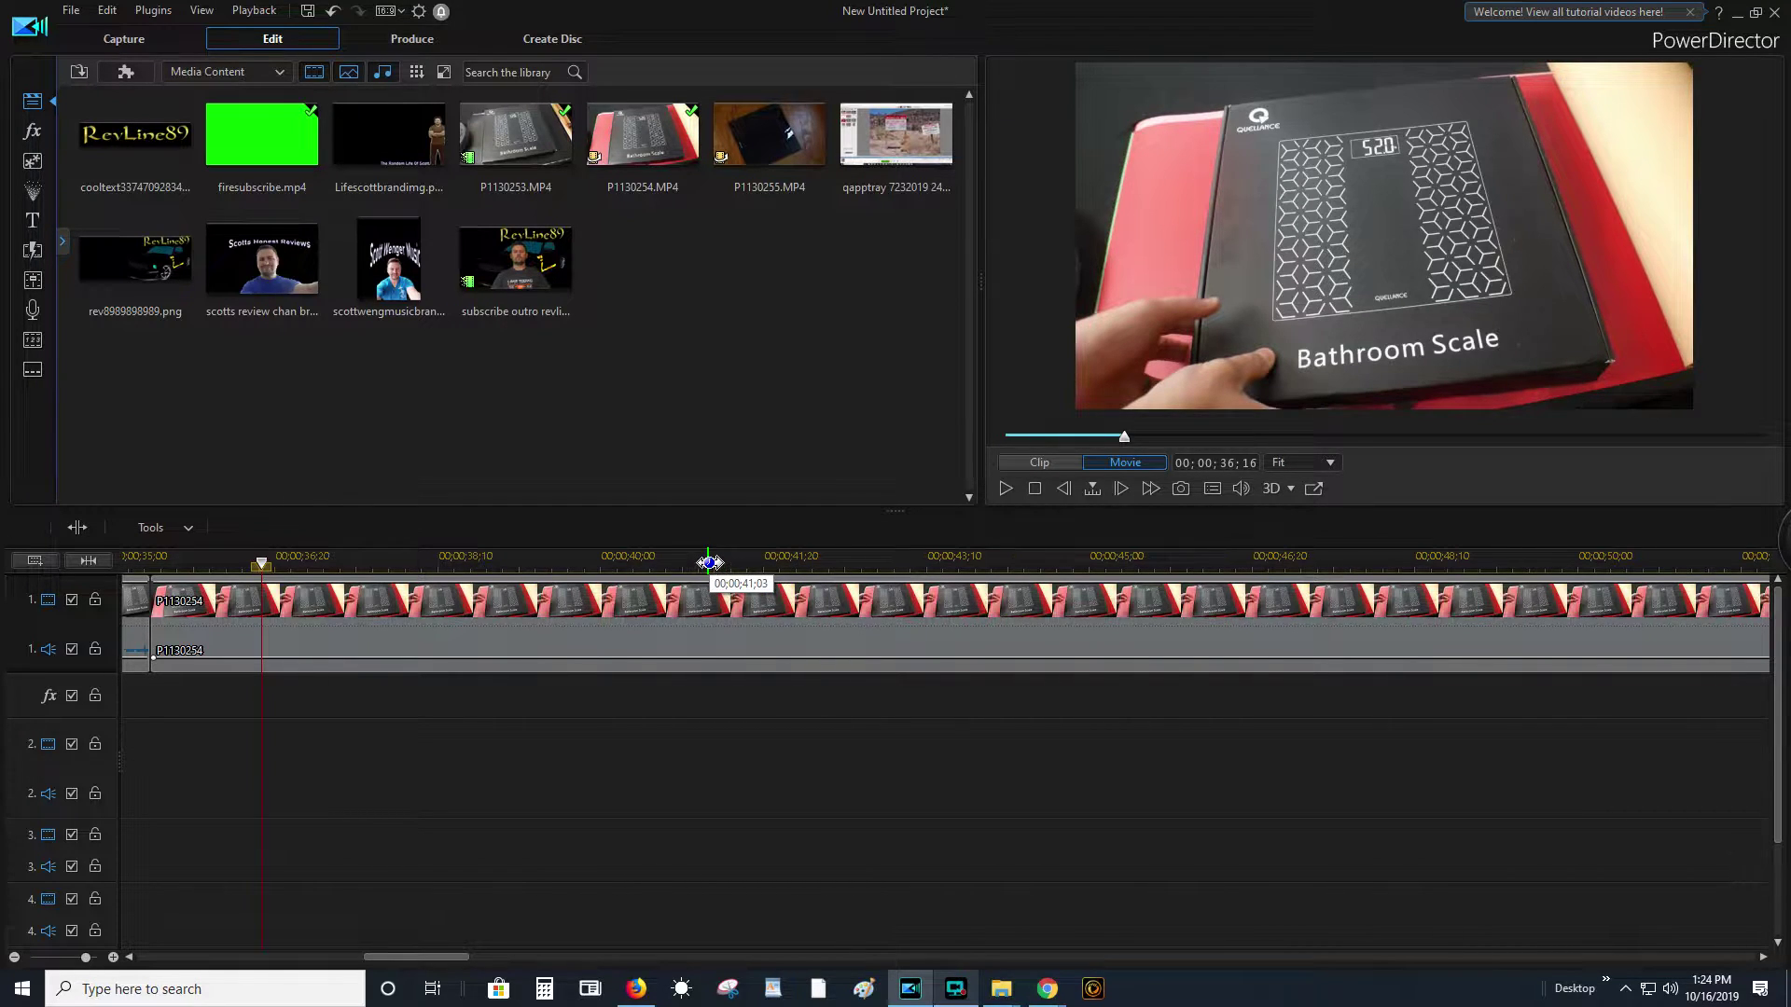
pyautogui.moveTo(708, 562); pyautogui.dragTo(224, 575)
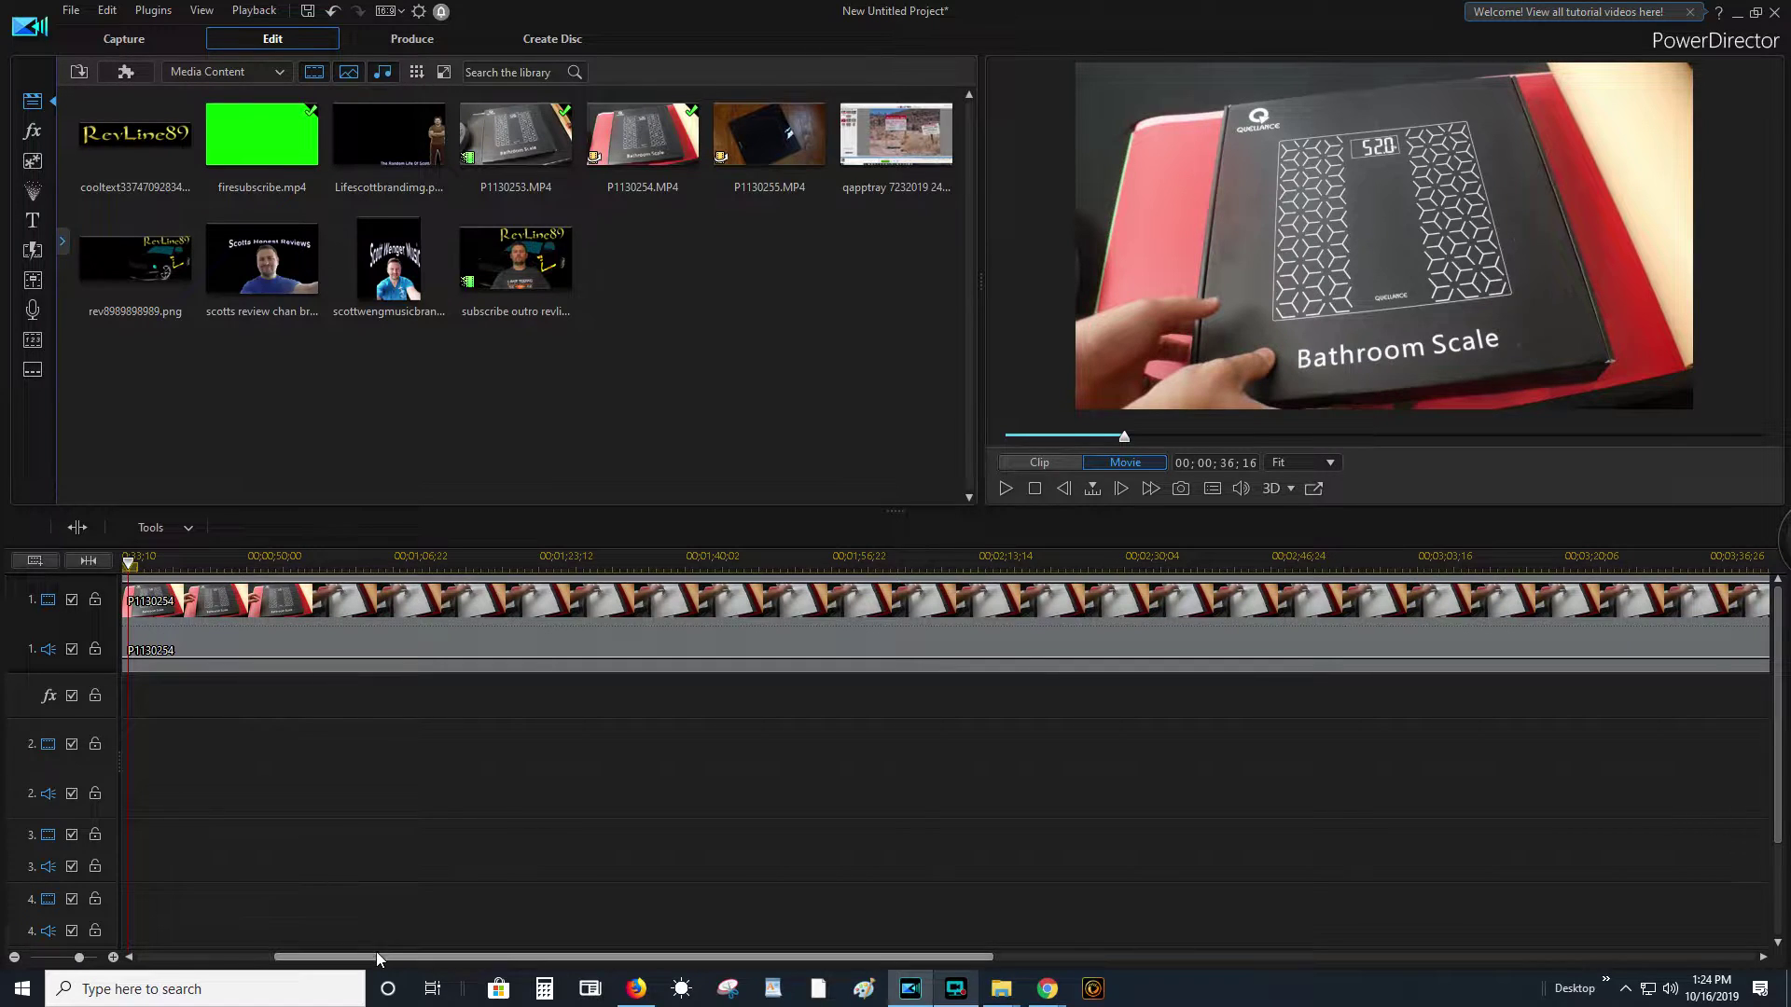
pyautogui.moveTo(377, 955); pyautogui.dragTo(179, 940)
pyautogui.moveTo(537, 557); pyautogui.dragTo(731, 565)
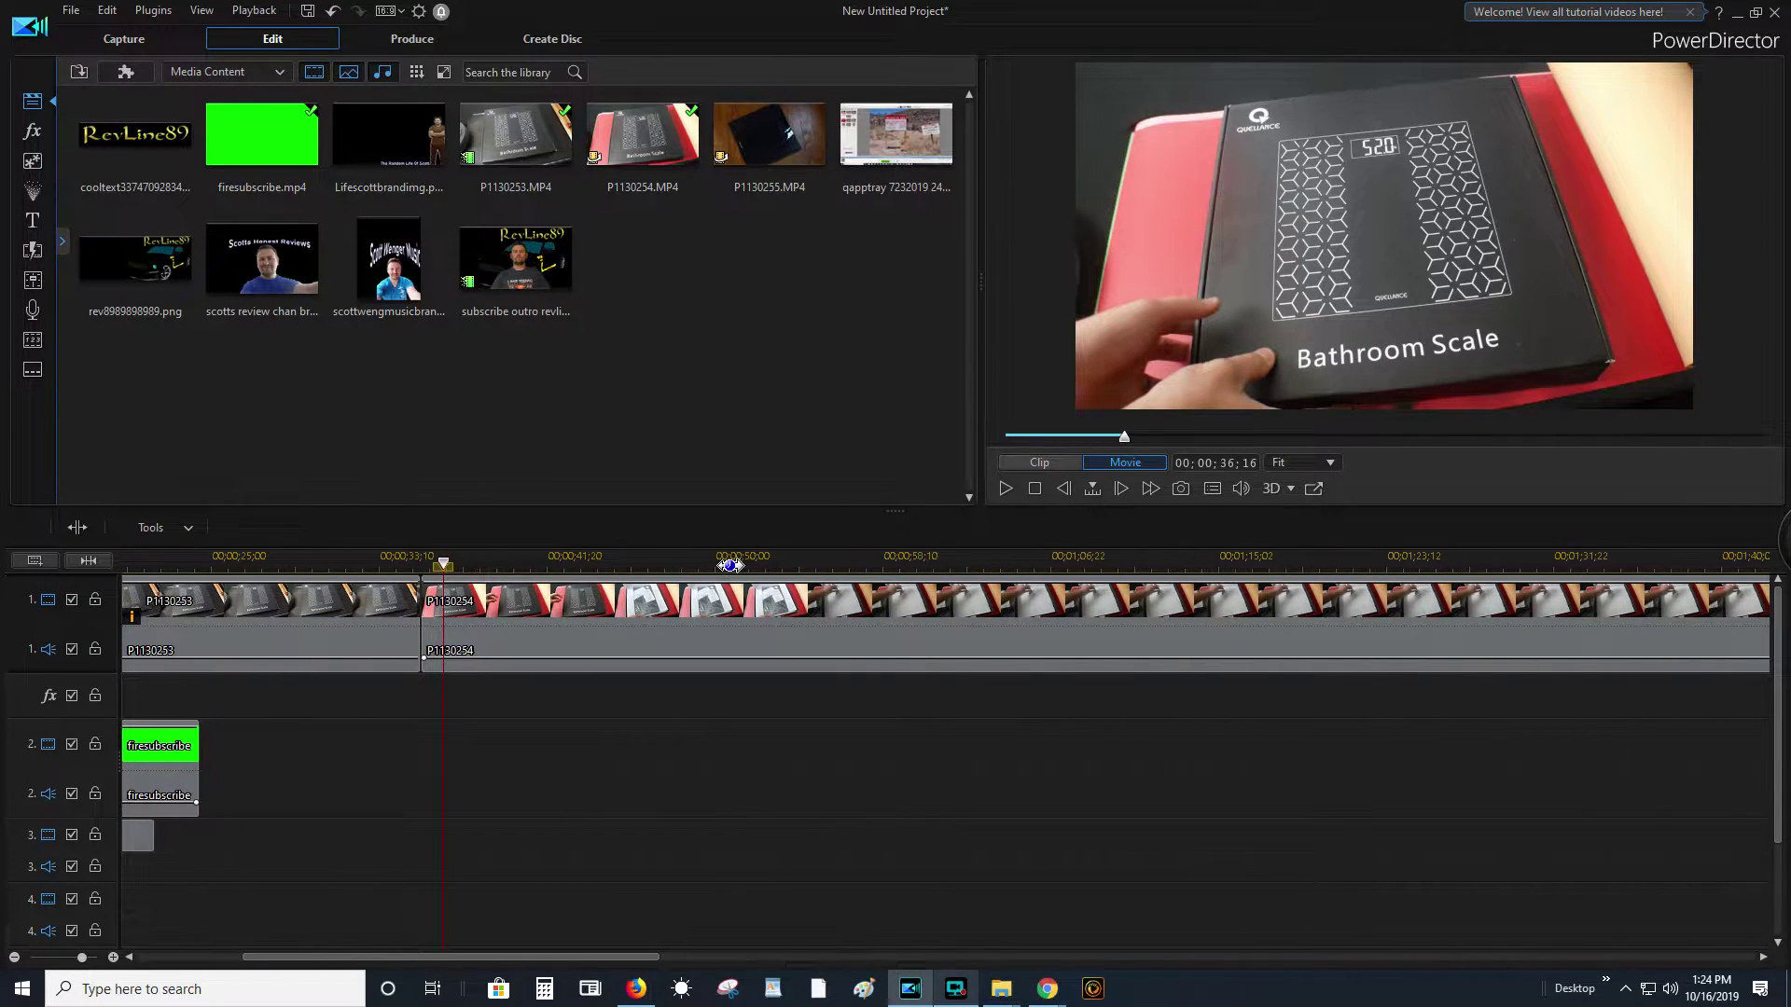
pyautogui.click(495, 625)
pyautogui.moveTo(469, 635); pyautogui.dragTo(463, 639)
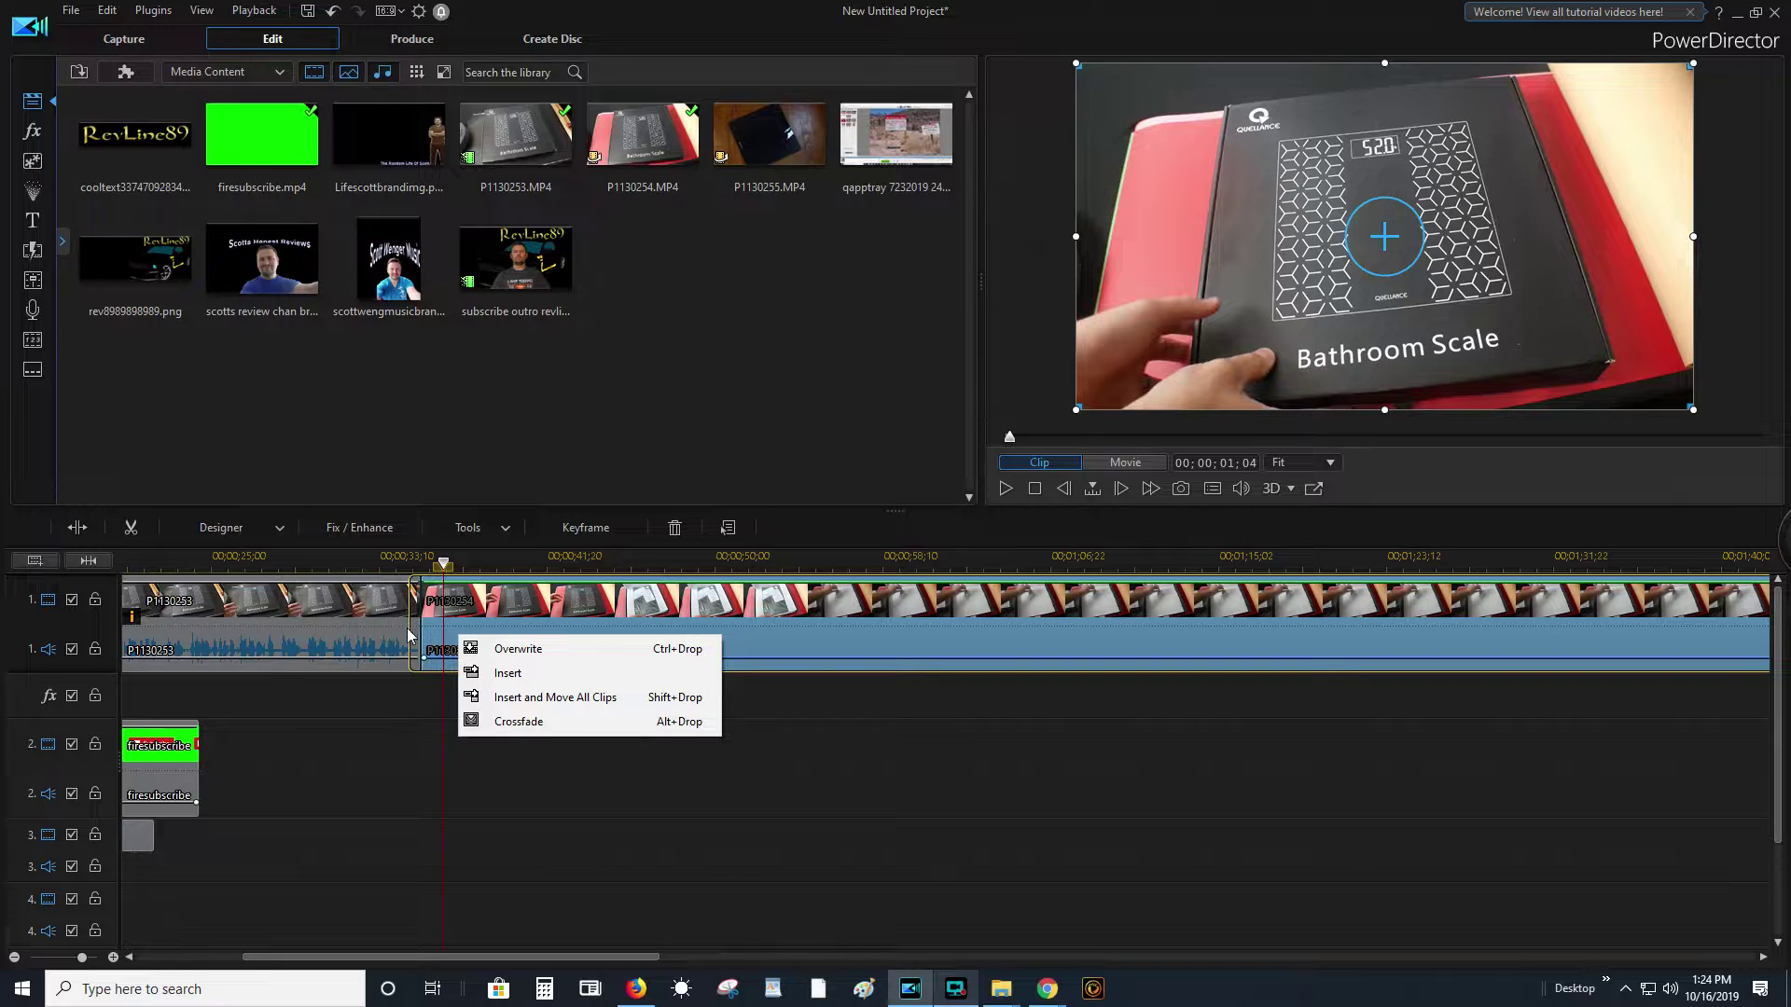
pyautogui.click(494, 721)
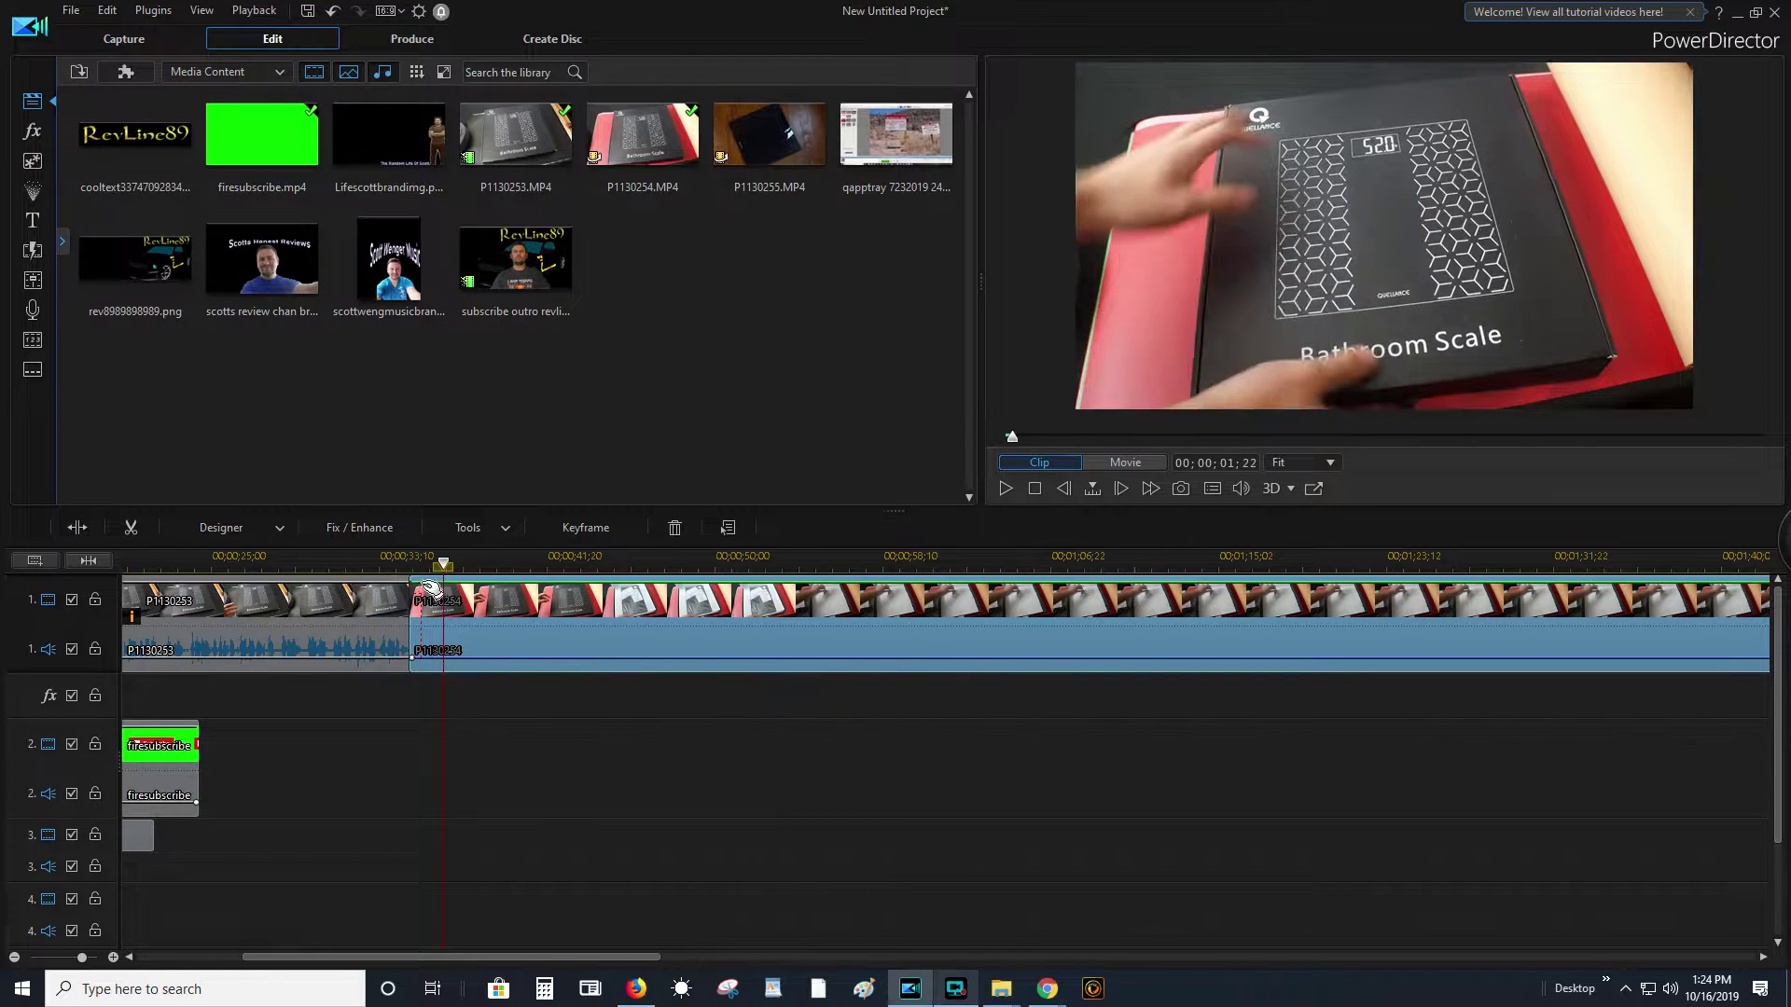
# - Play the timeline from about 00;00;33;02 to review the crossfade between P1130253 and P1130254
pyautogui.click(410, 568)
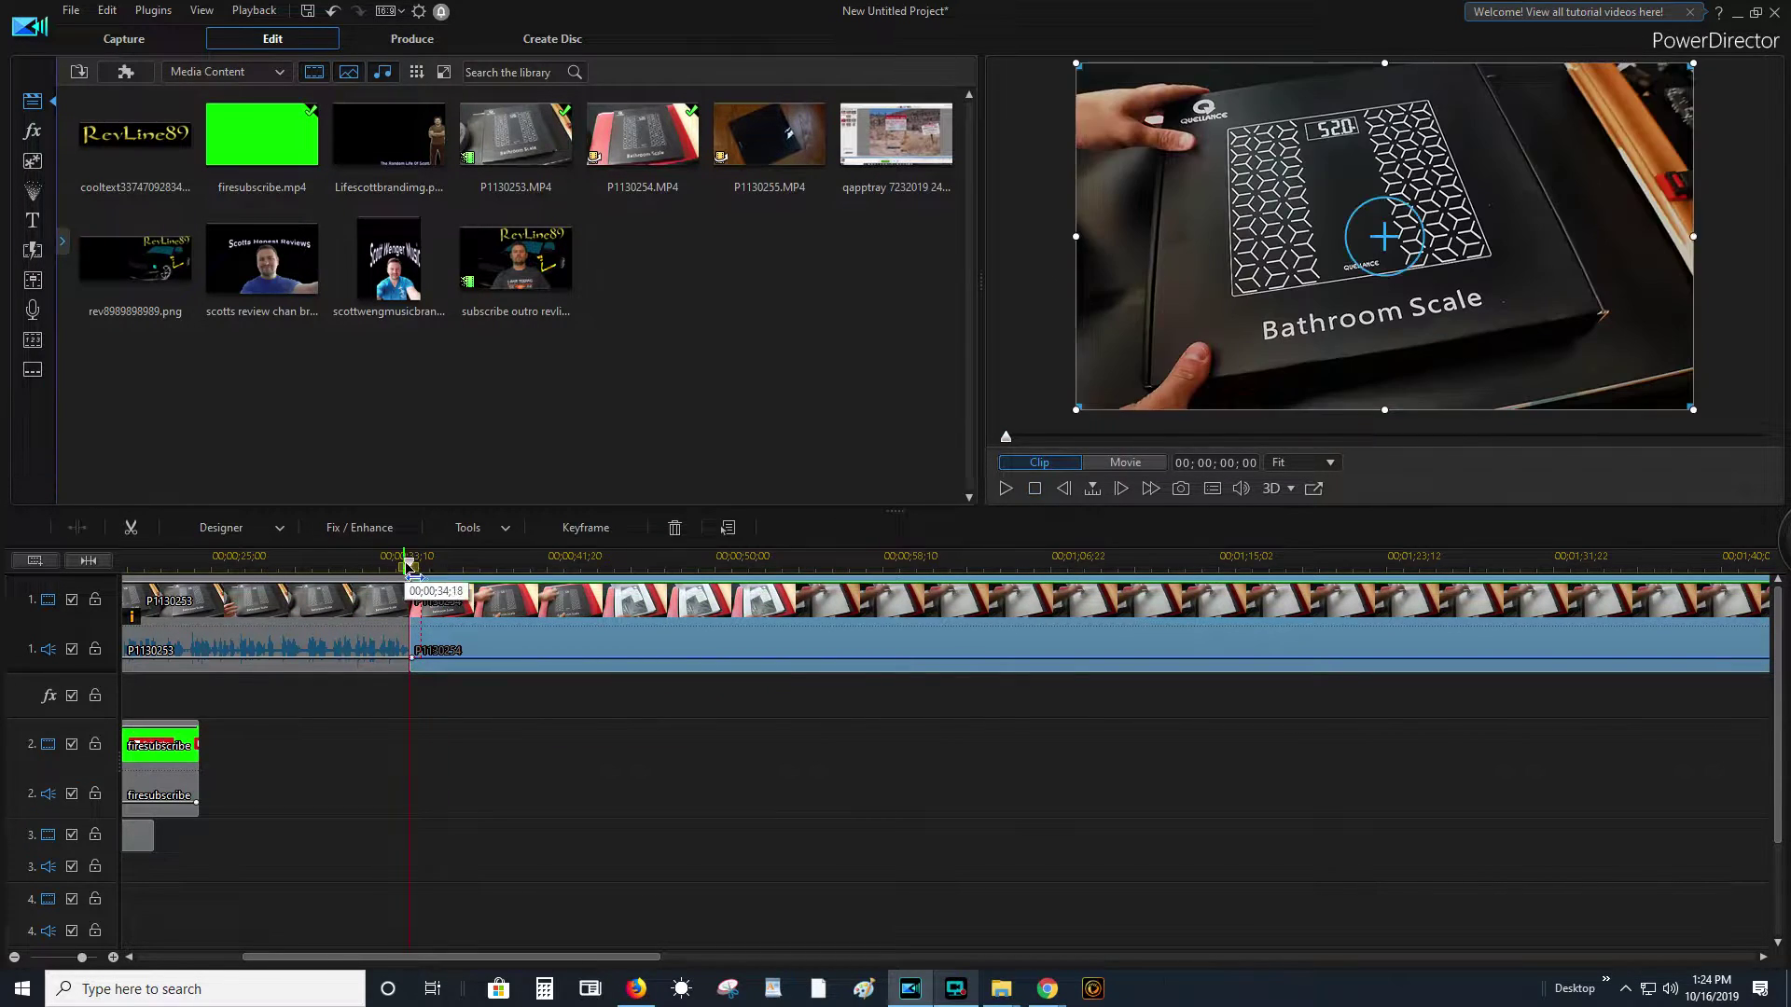
pyautogui.click(392, 606)
pyautogui.click(373, 562)
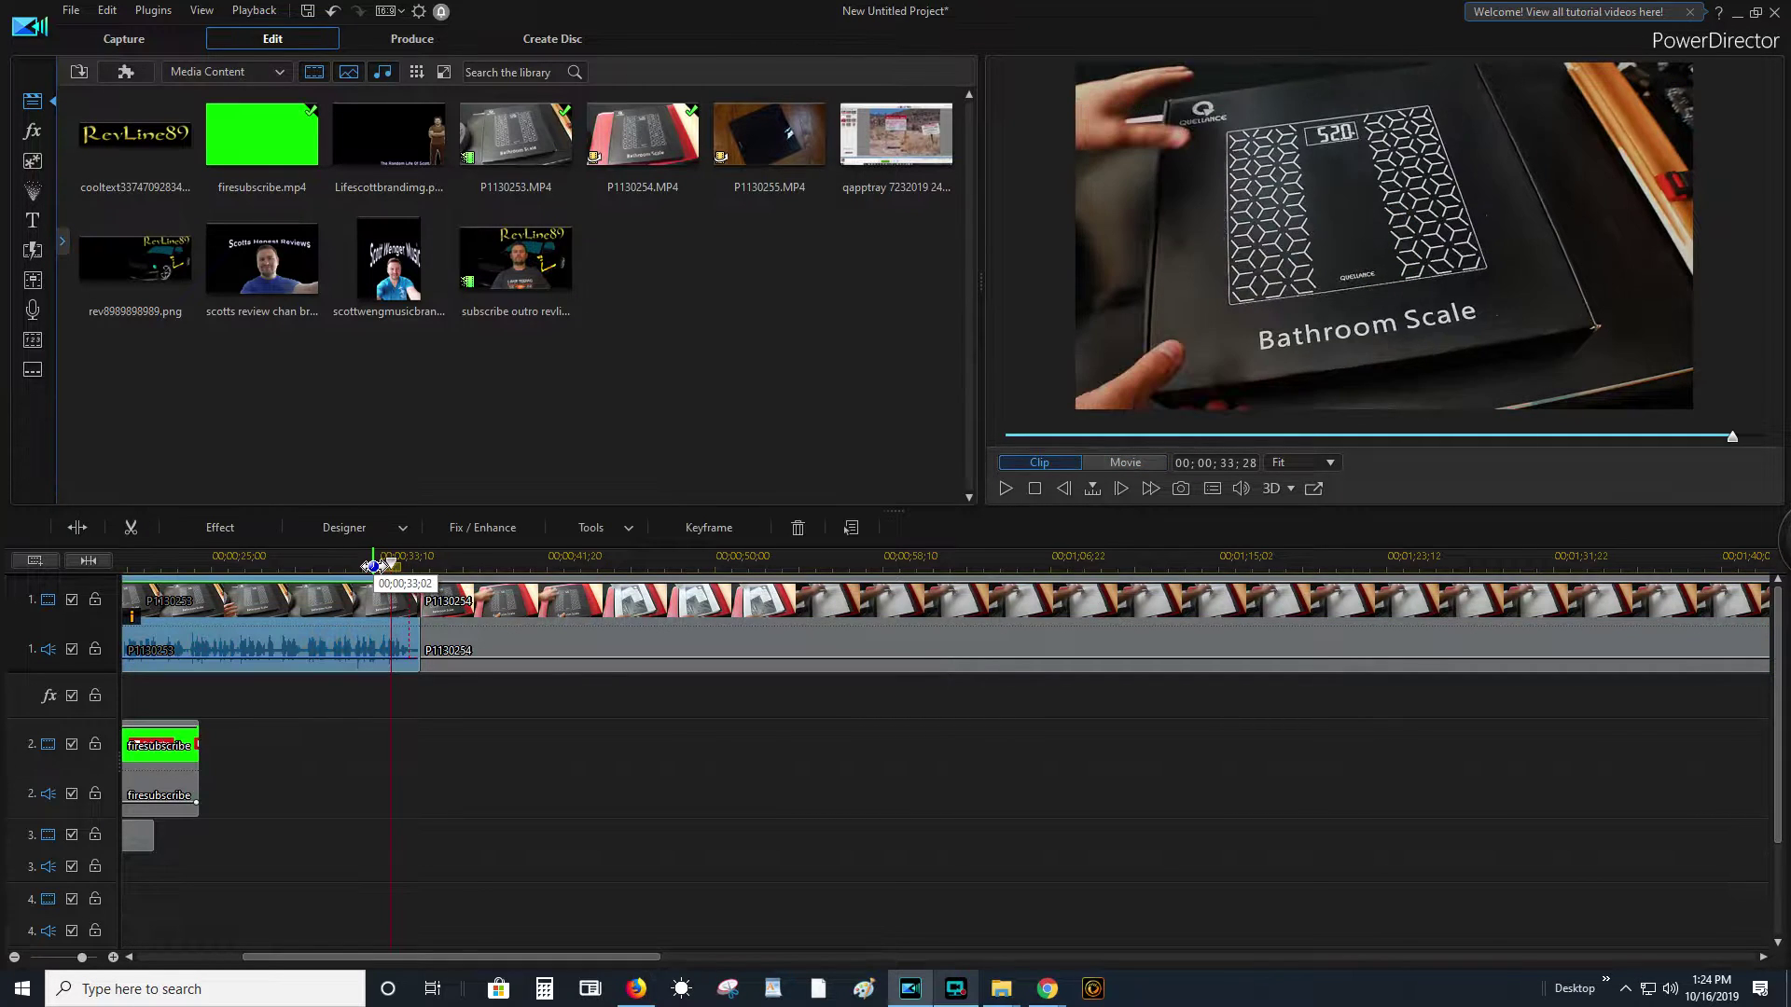
pyautogui.click(1004, 488)
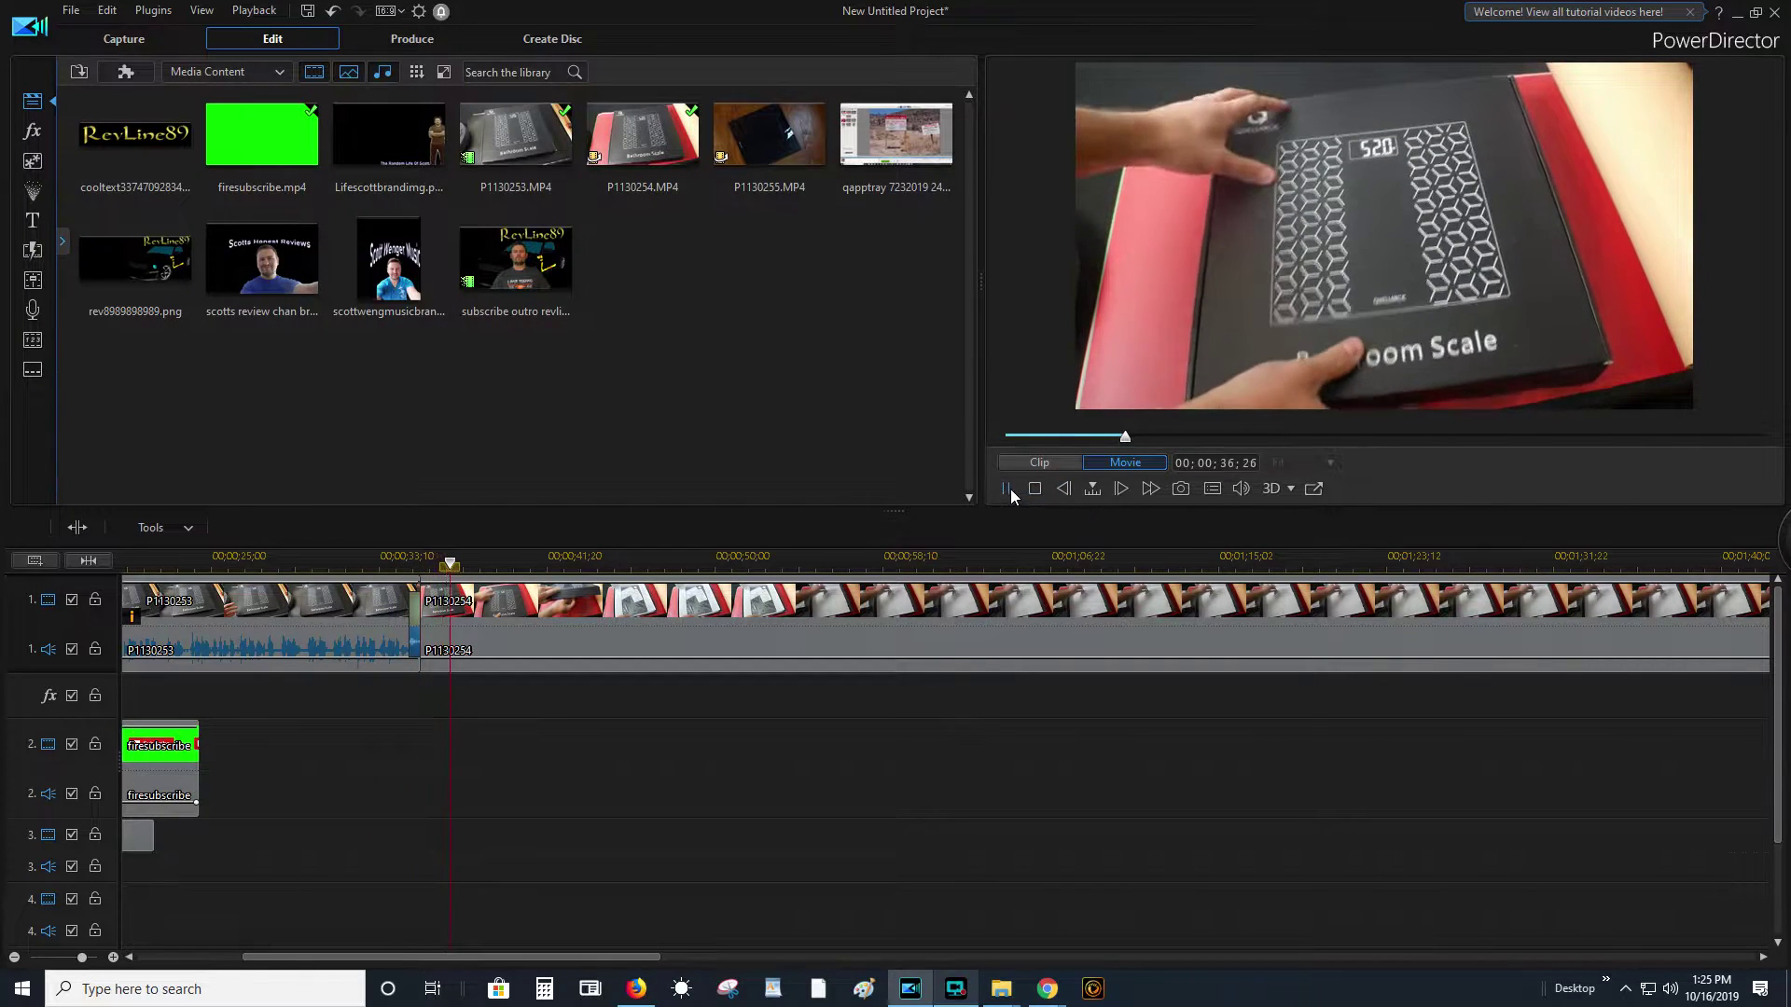
pyautogui.click(1007, 489)
# - Place P1130255.MP4 from the media library directly after P1130254 on video track 1
pyautogui.moveTo(299, 560); pyautogui.dragTo(196, 563)
pyautogui.moveTo(417, 958); pyautogui.dragTo(284, 959)
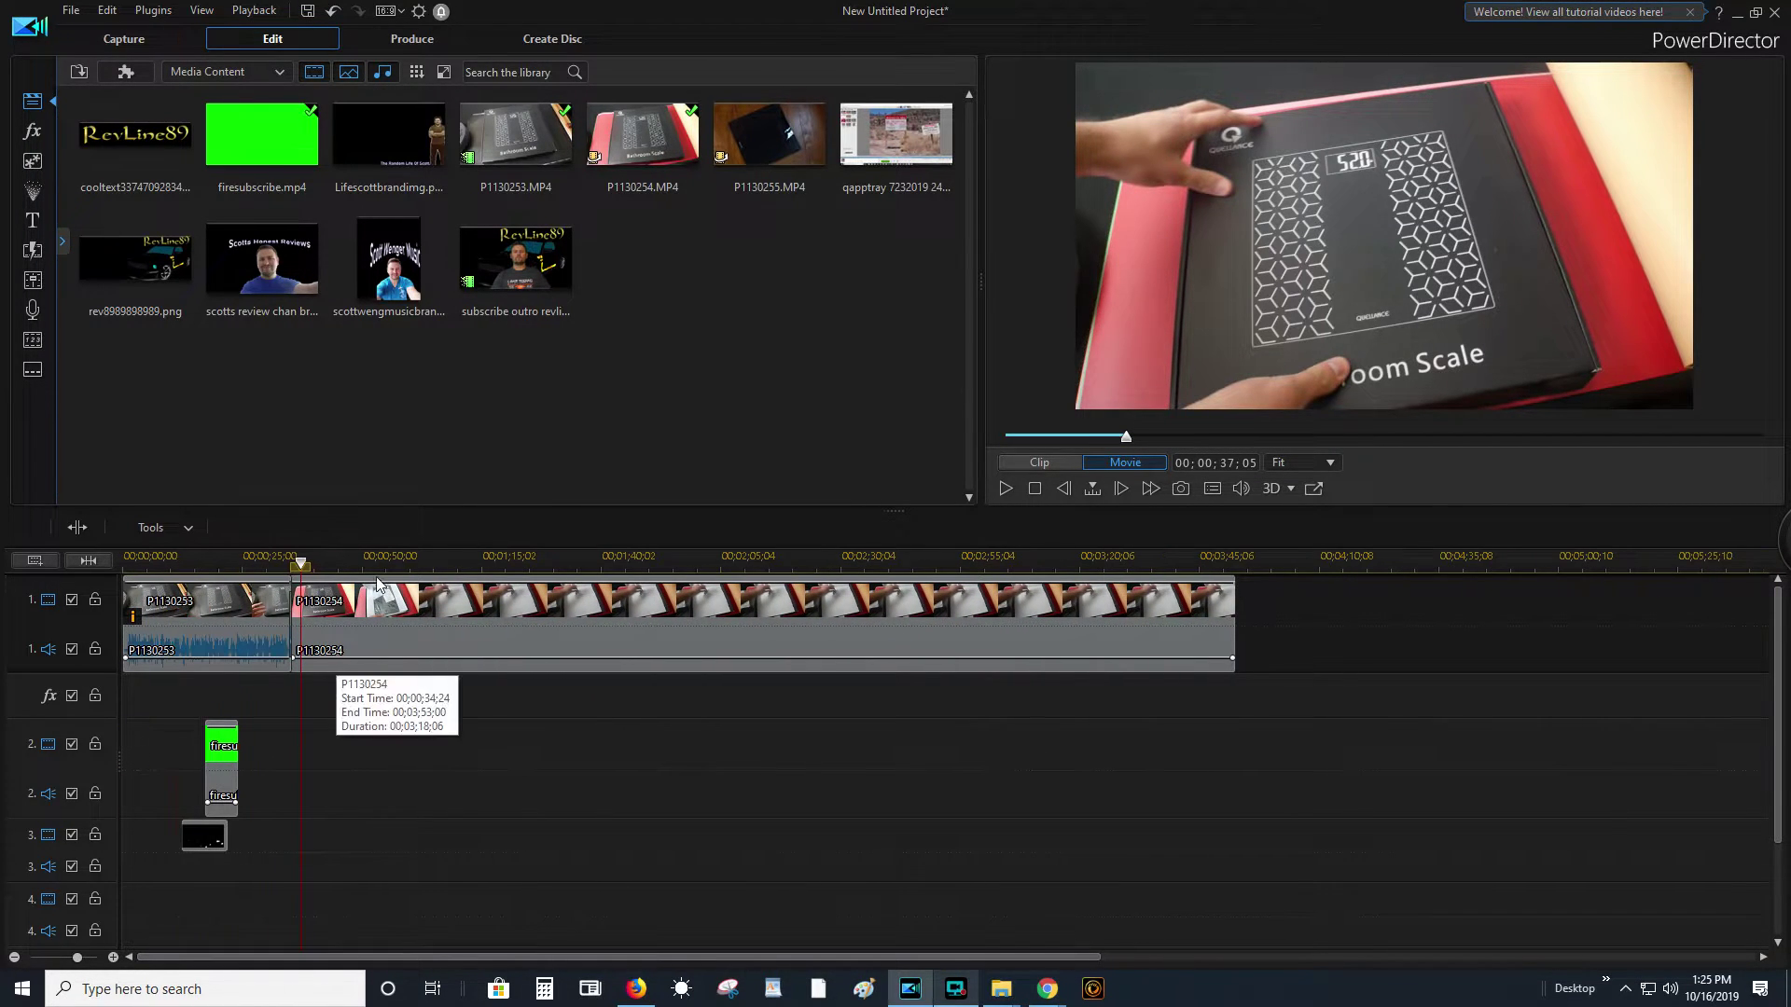
pyautogui.click(377, 635)
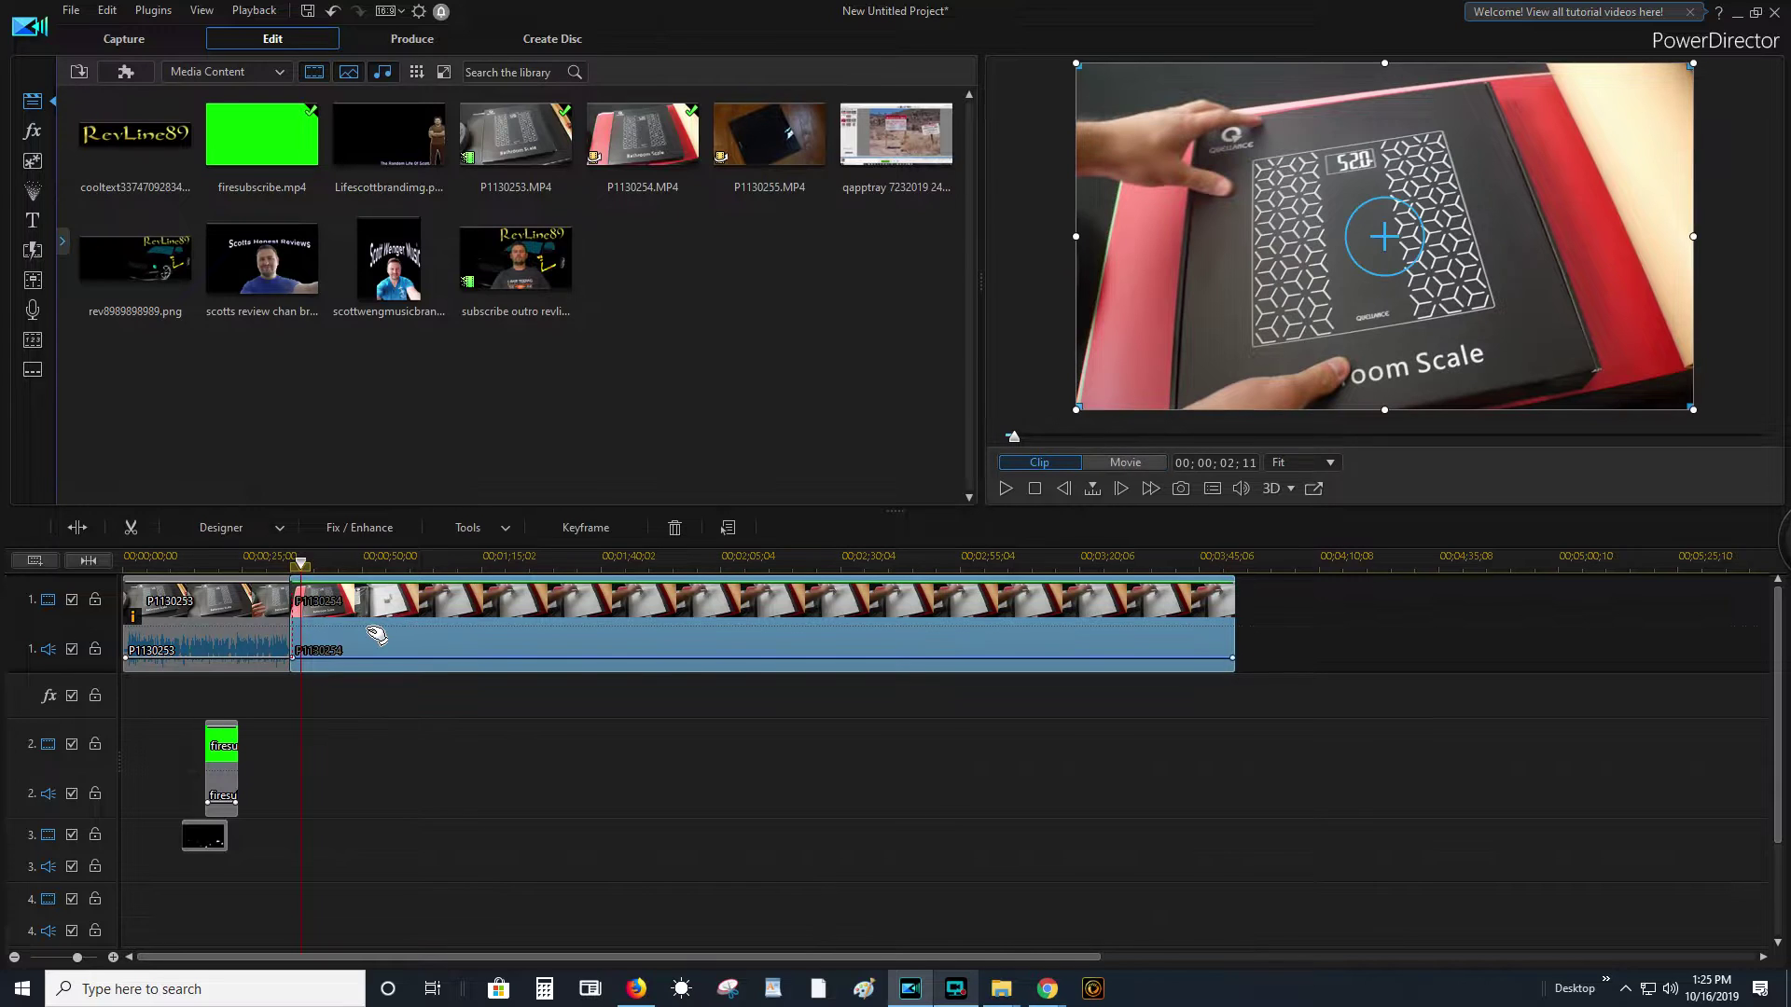
pyautogui.moveTo(786, 129); pyautogui.dragTo(1240, 642)
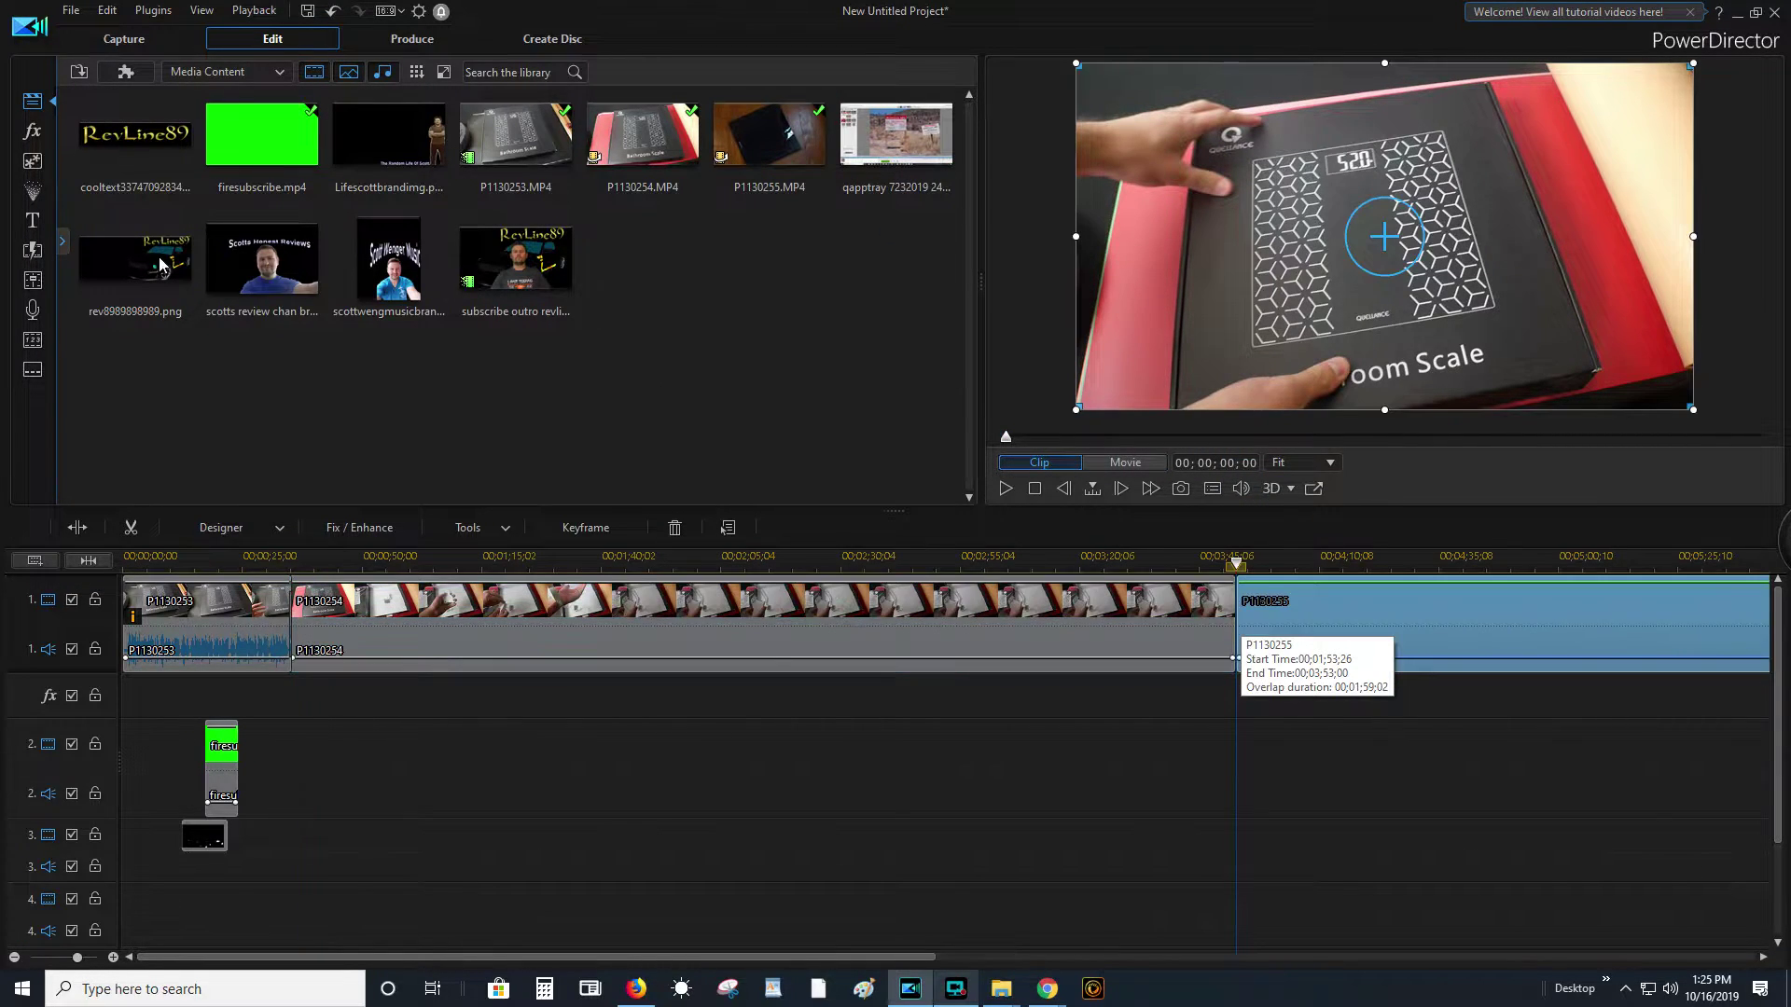
# - Add the Blizzard transition from the full transition collection at the cut between P1130254 and P1130255
pyautogui.click(33, 258)
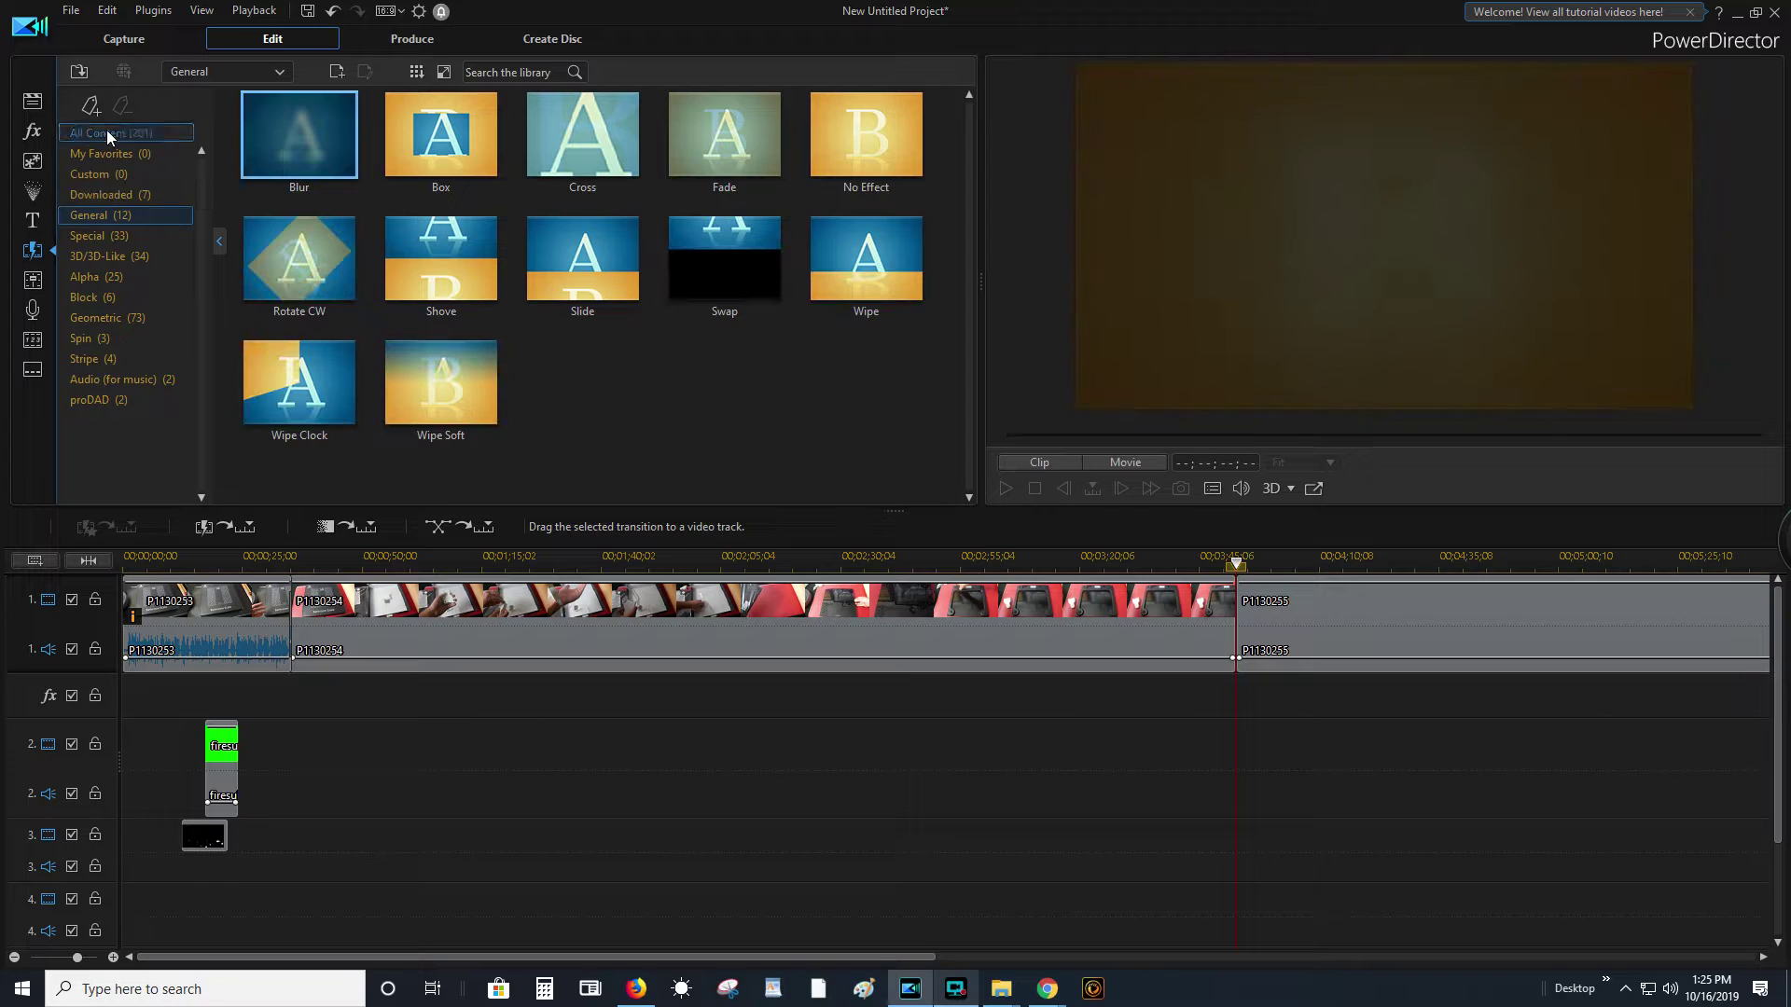
pyautogui.click(106, 133)
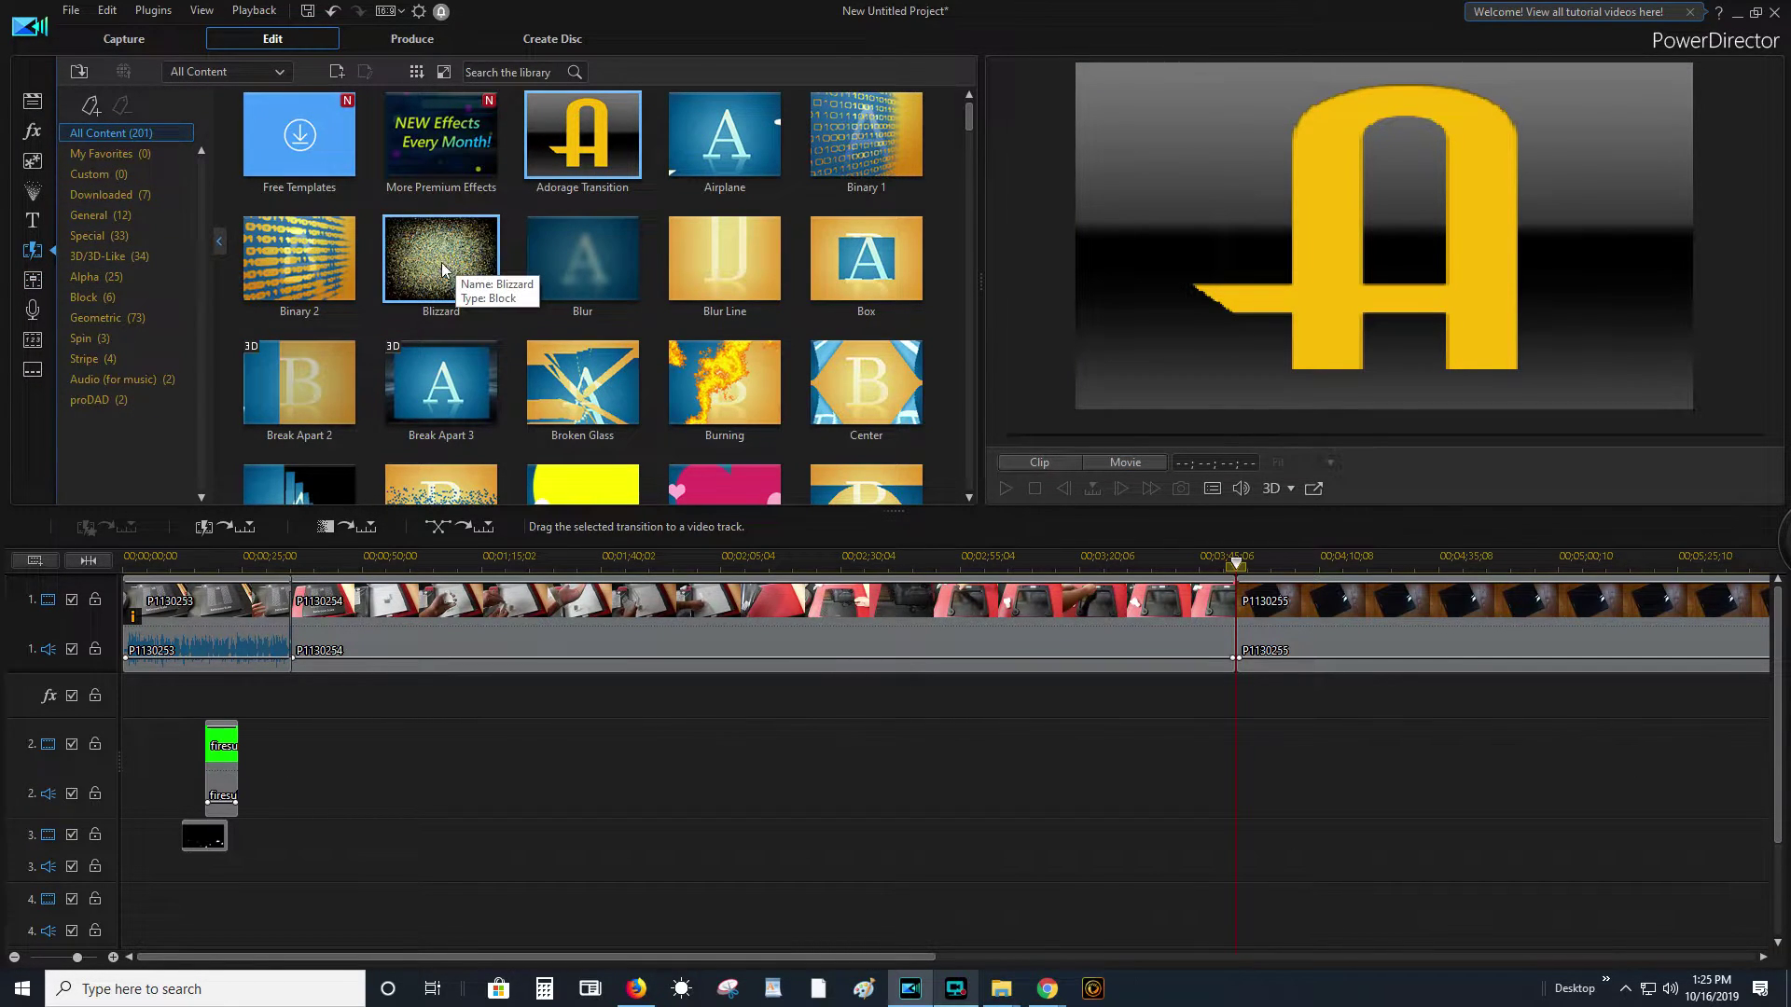
pyautogui.moveTo(442, 260)
pyautogui.mouseDown()
pyautogui.moveTo(523, 336)
pyautogui.moveTo(1156, 617)
pyautogui.moveTo(1235, 613)
pyautogui.mouseUp()
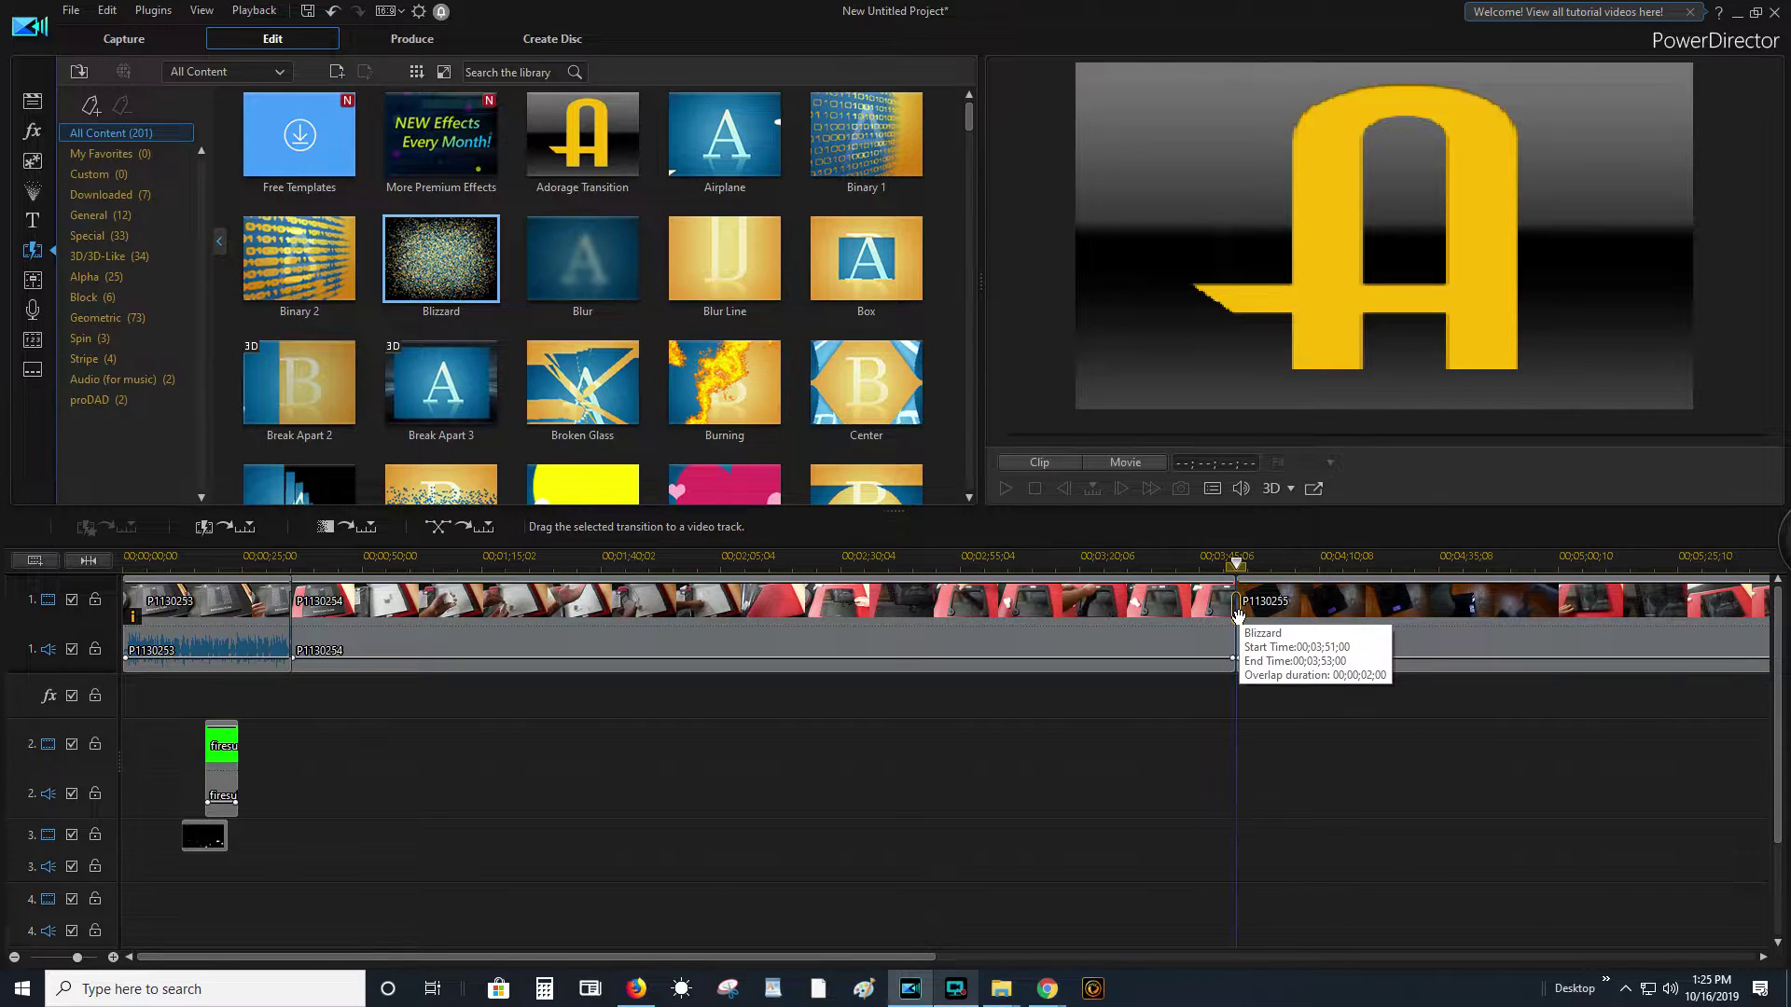
pyautogui.click(1240, 620)
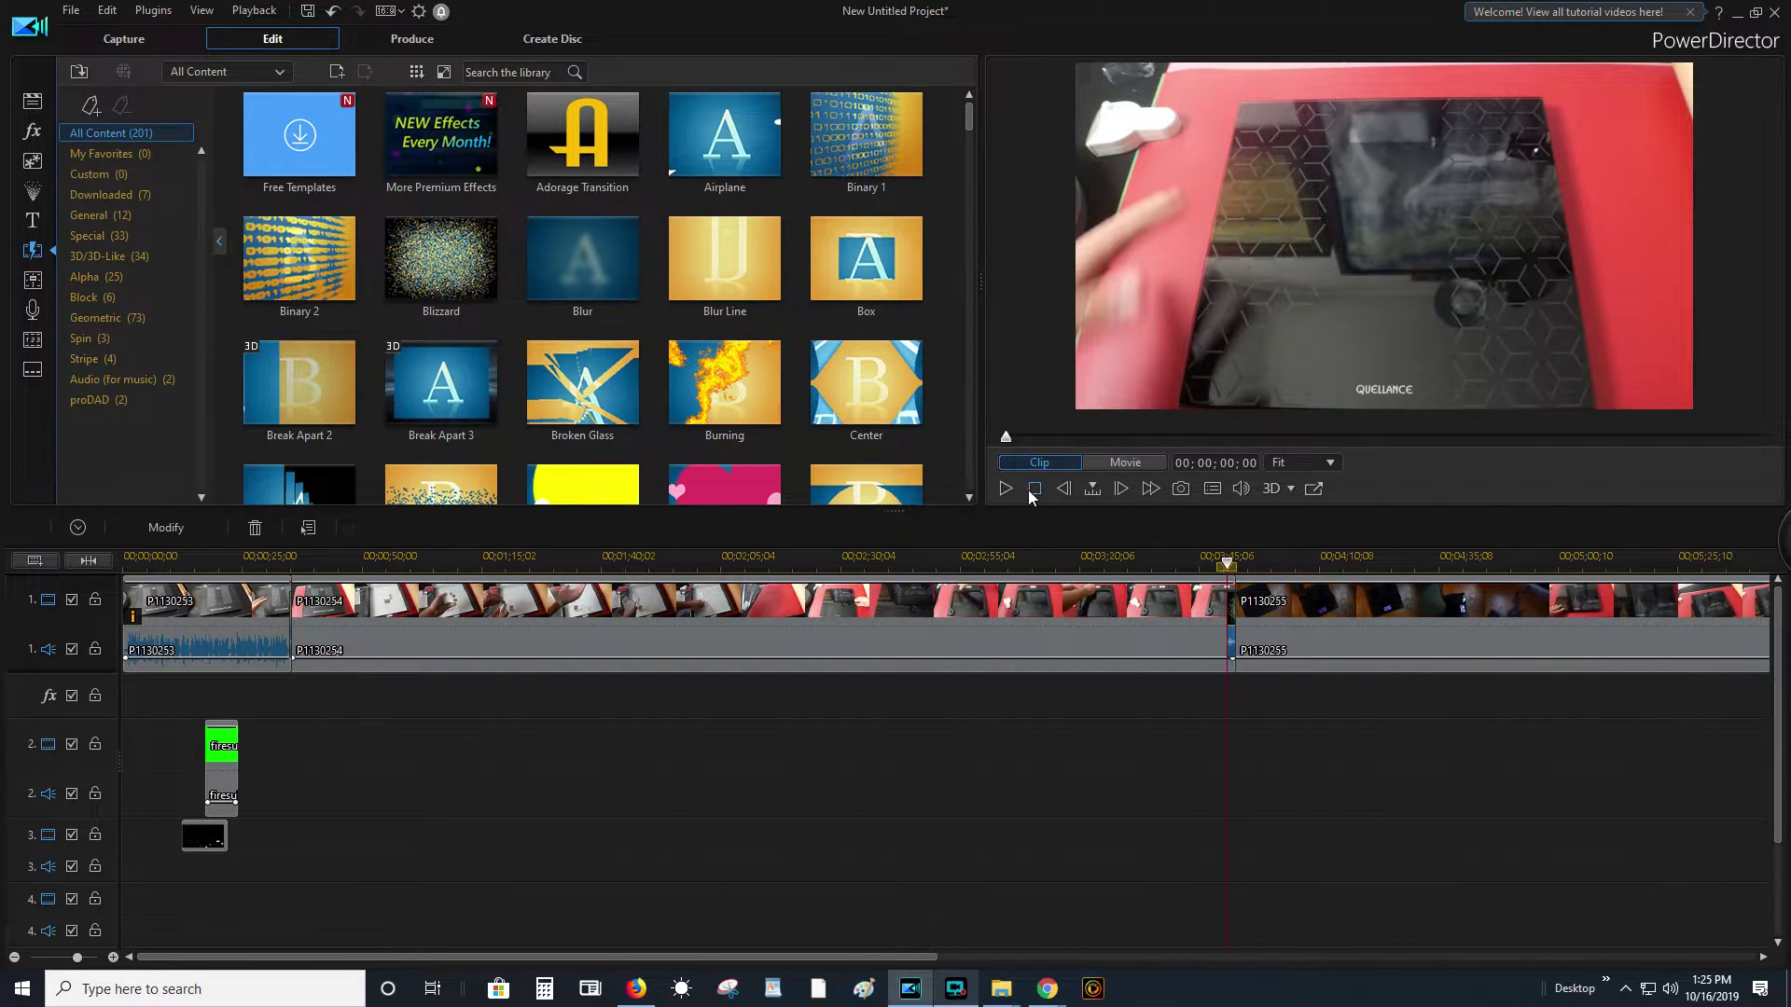
# - Play the end of P1130254 into P1130255 to review the Blizzard transition
pyautogui.click(1209, 606)
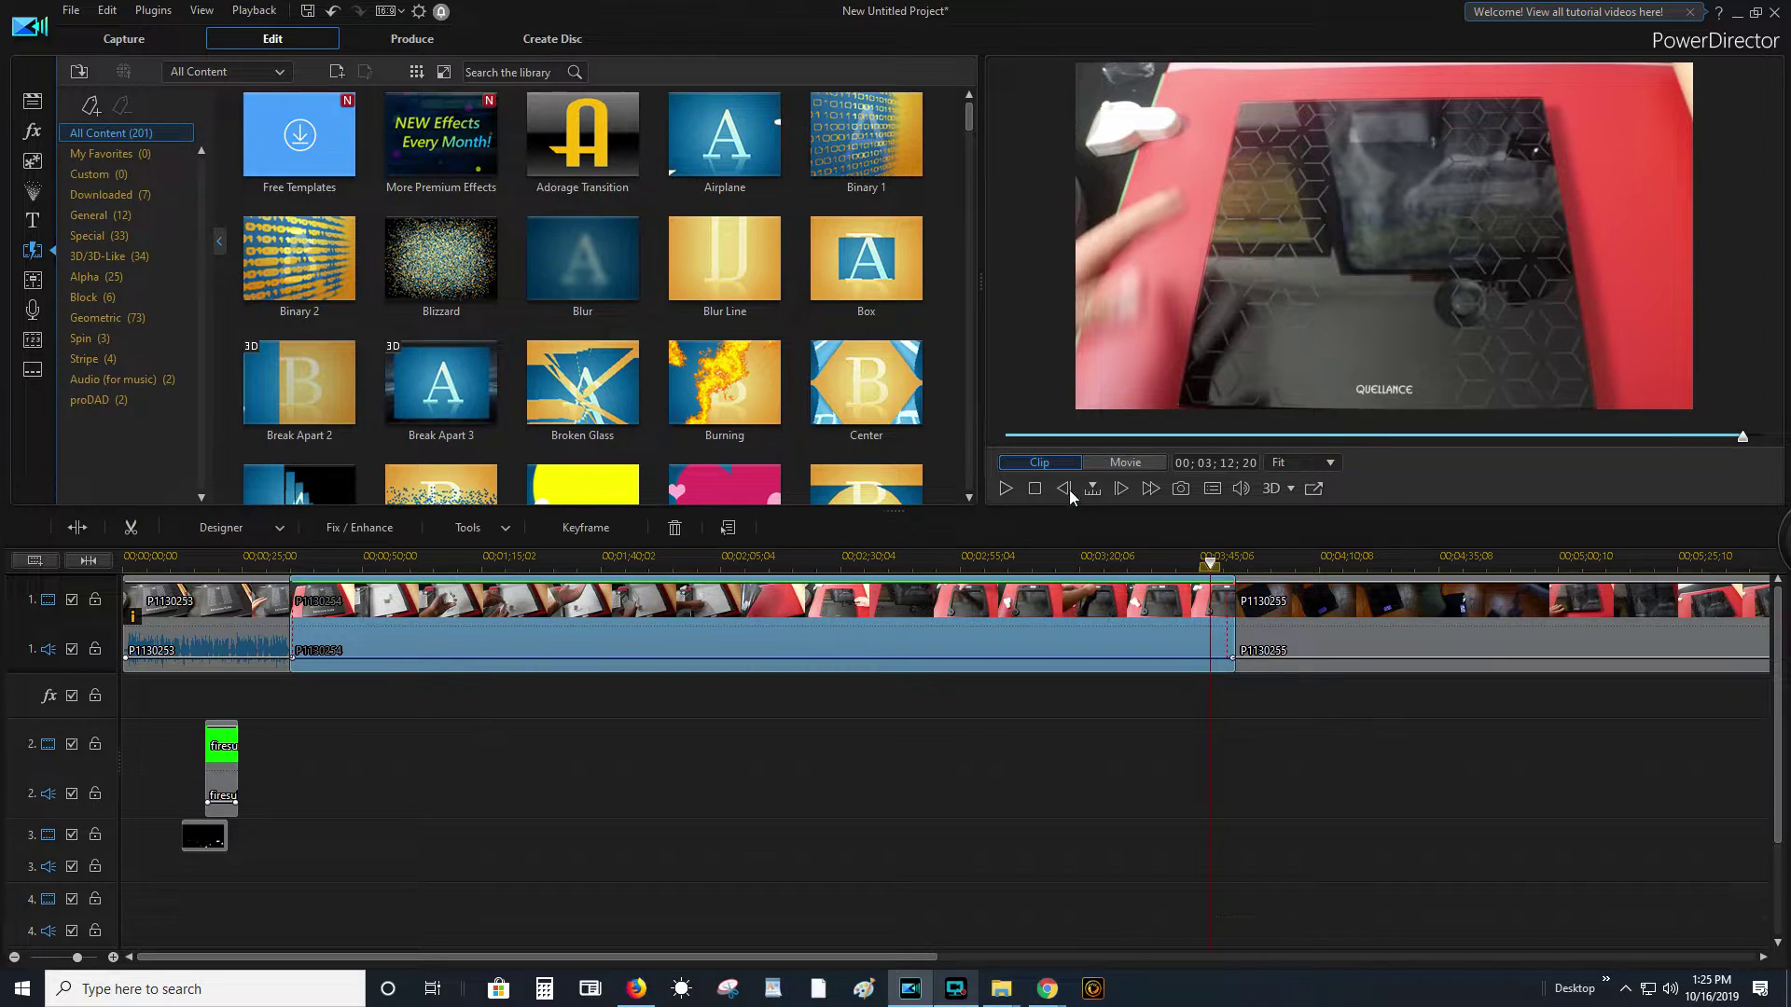
pyautogui.click(1005, 489)
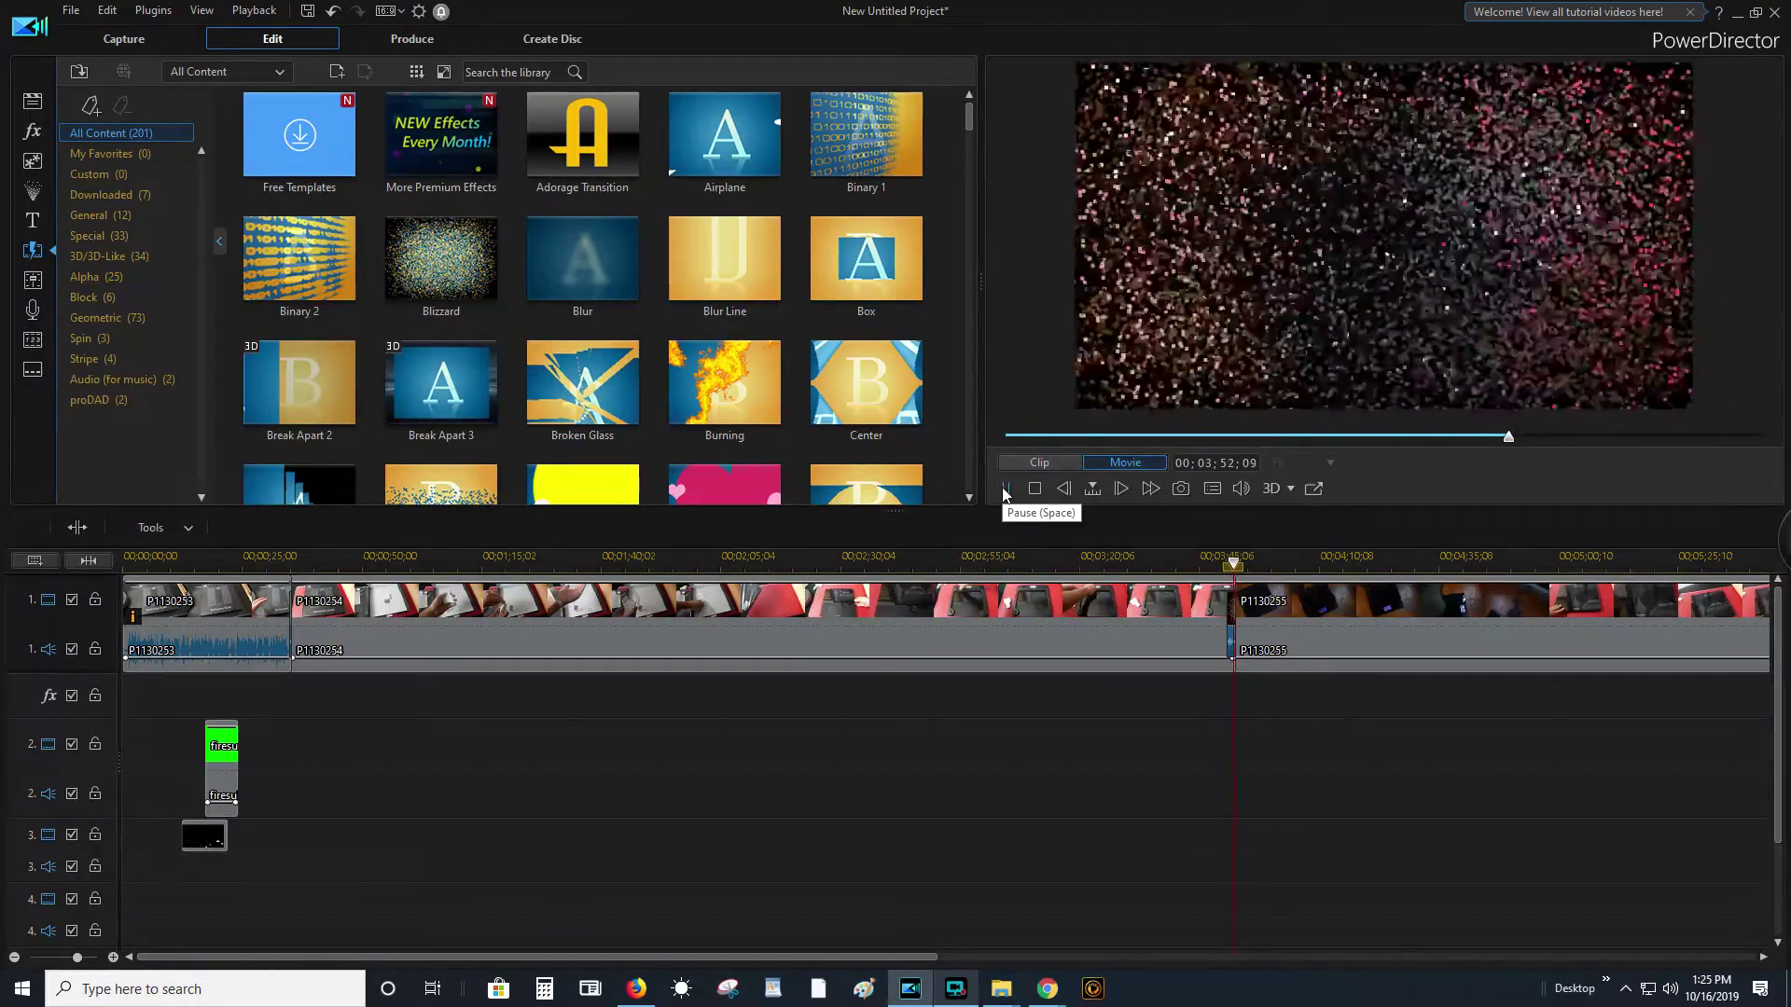
pyautogui.click(1003, 484)
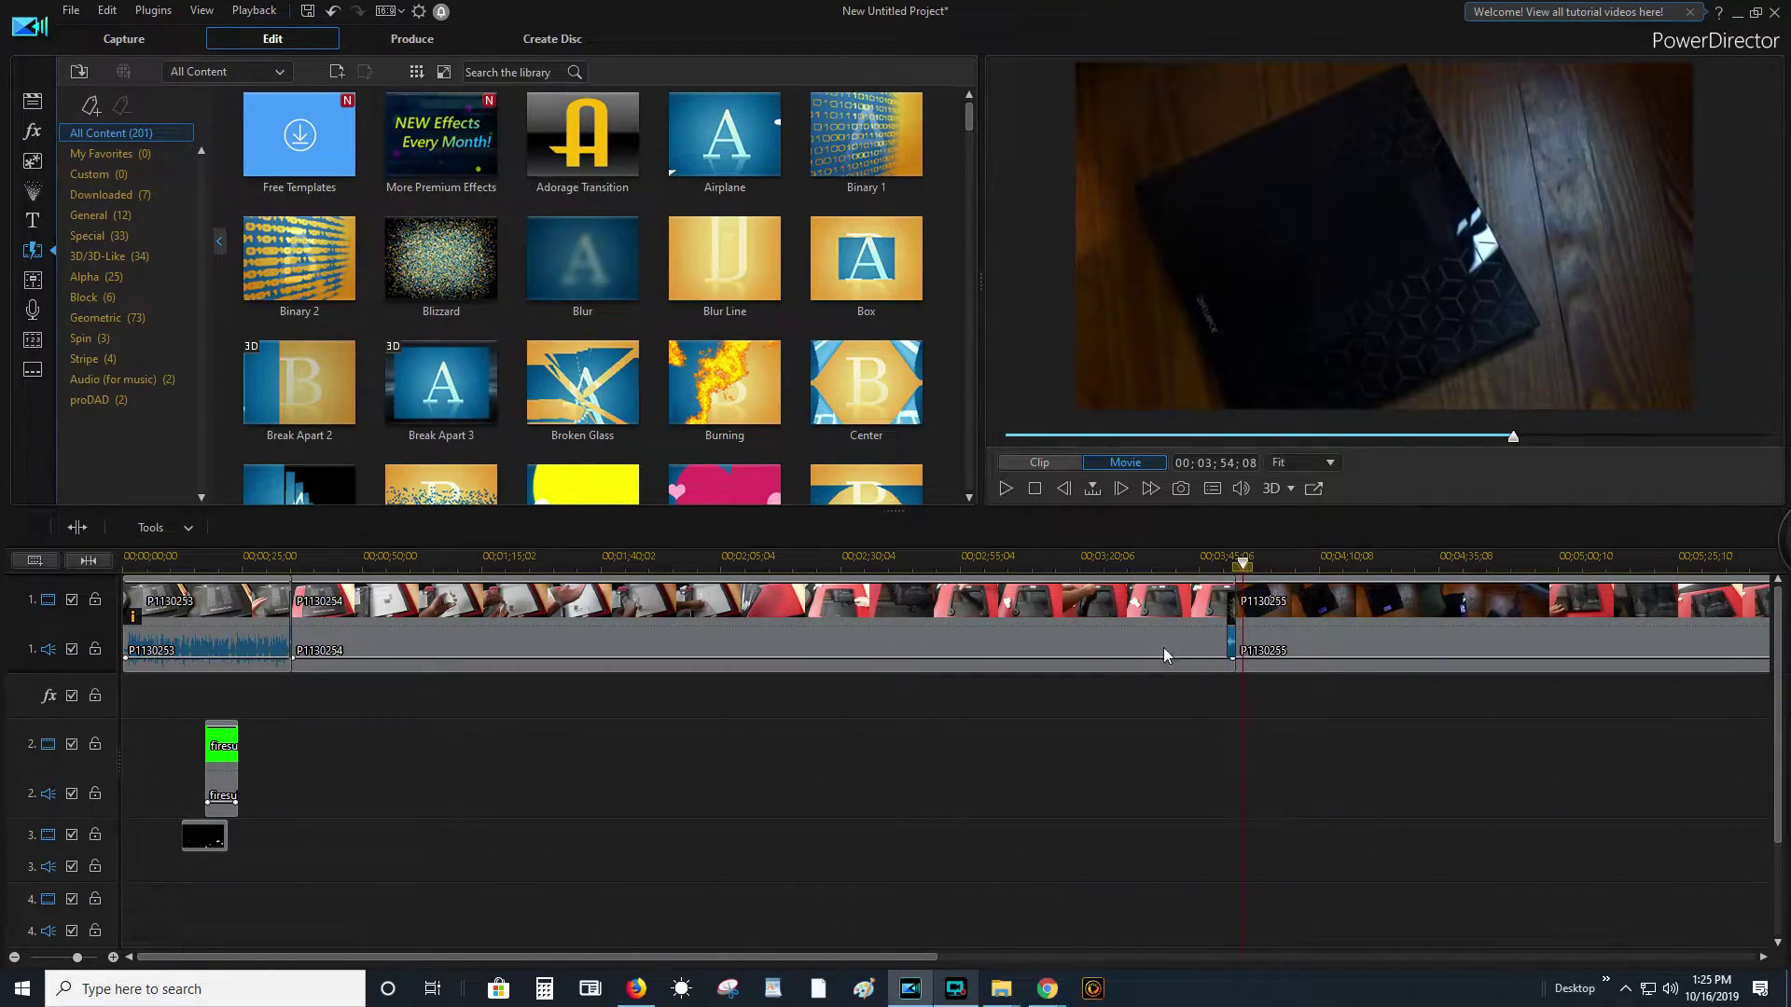
# - Change the behavior of the Blizzard transition between P1130254 and P1130255 to Cross
pyautogui.click(1223, 625)
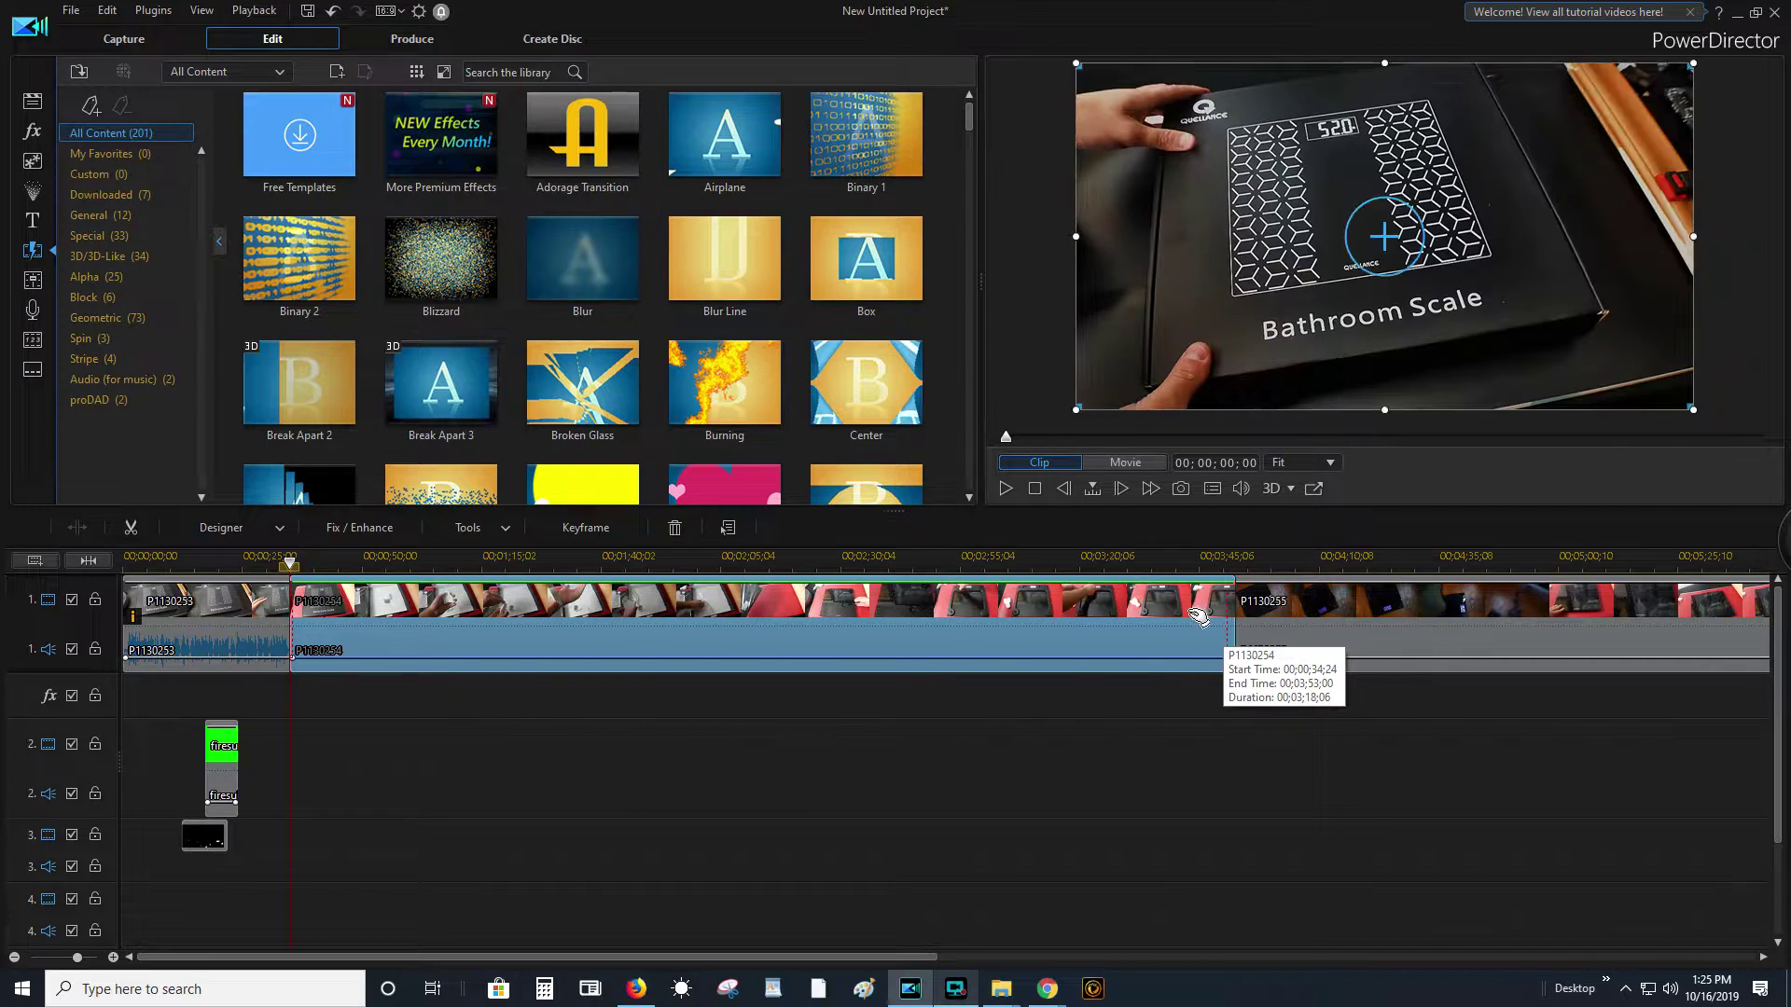
pyautogui.click(1242, 634)
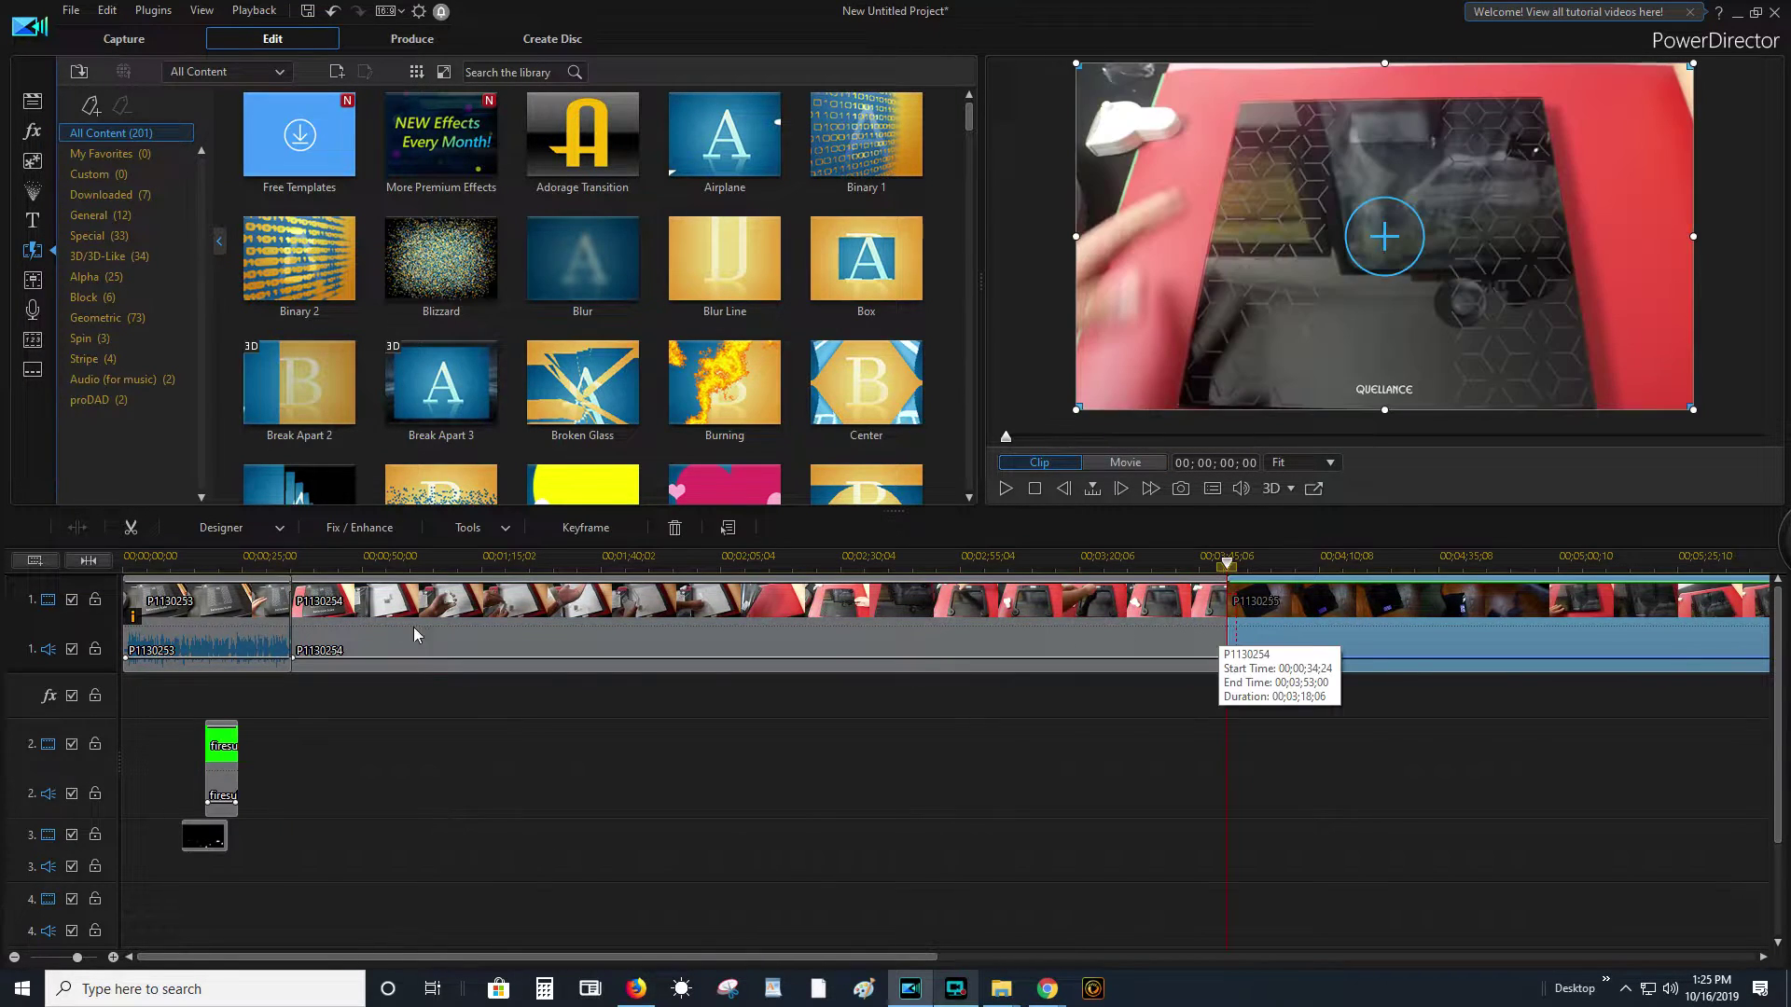
pyautogui.click(1232, 613)
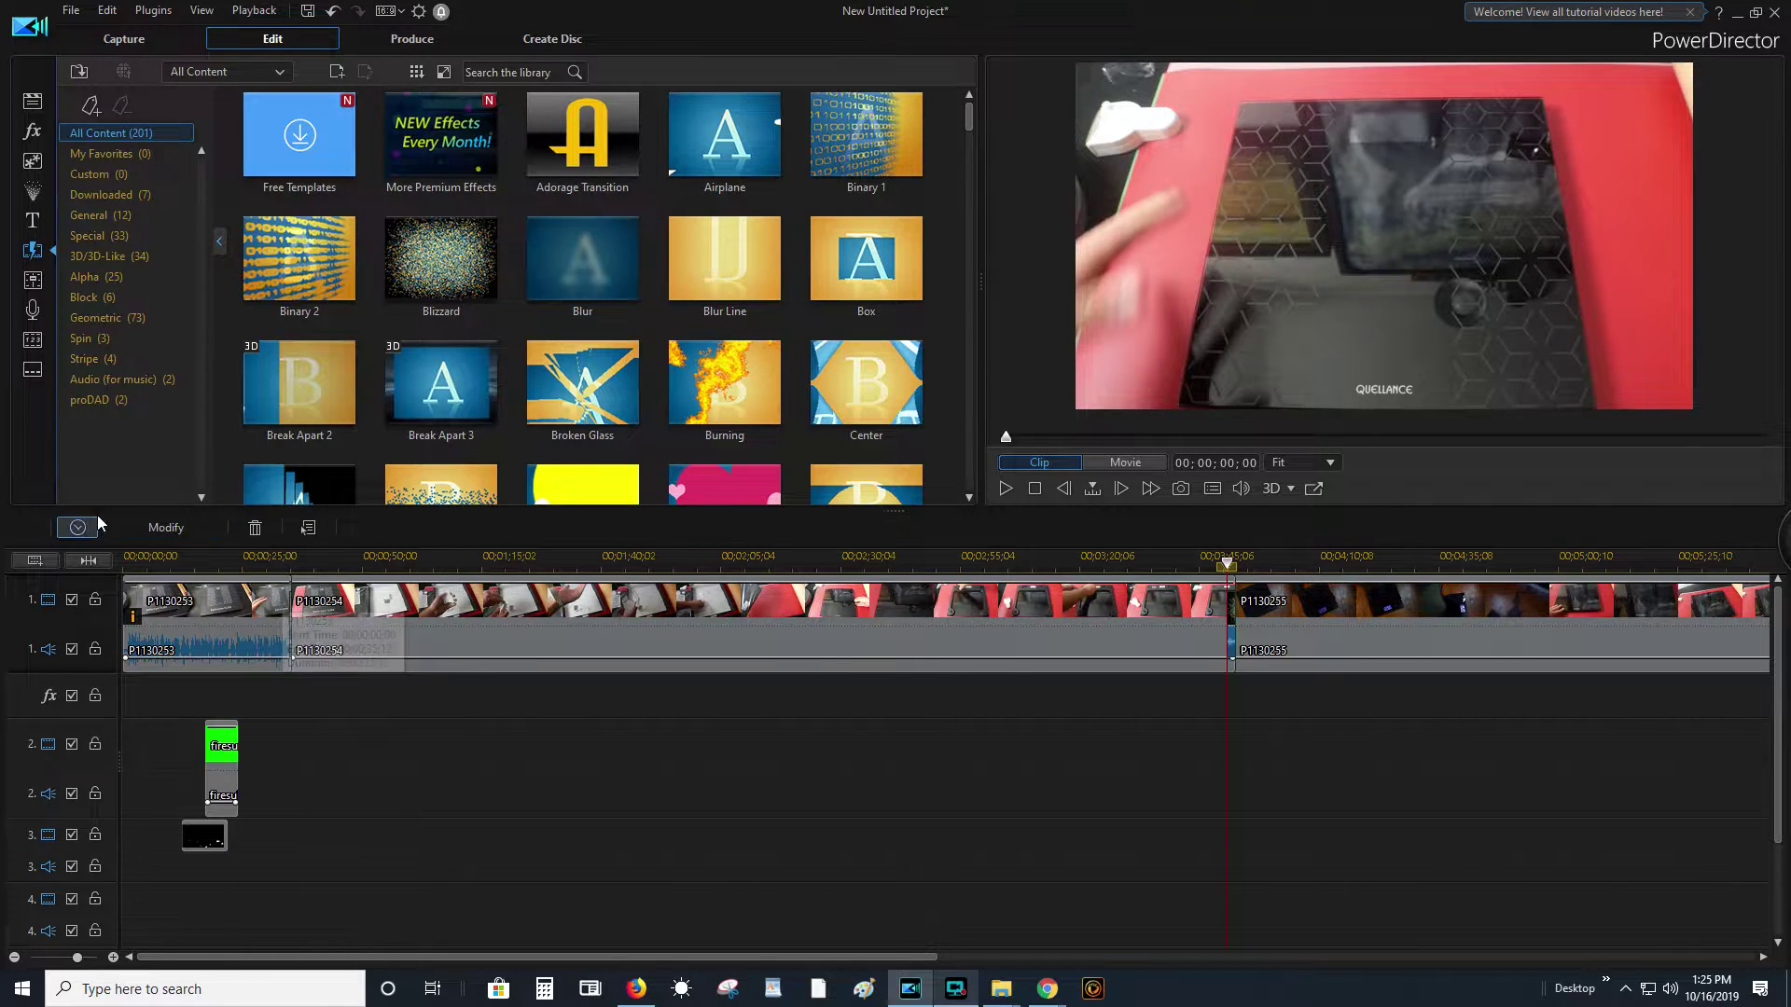
pyautogui.click(148, 526)
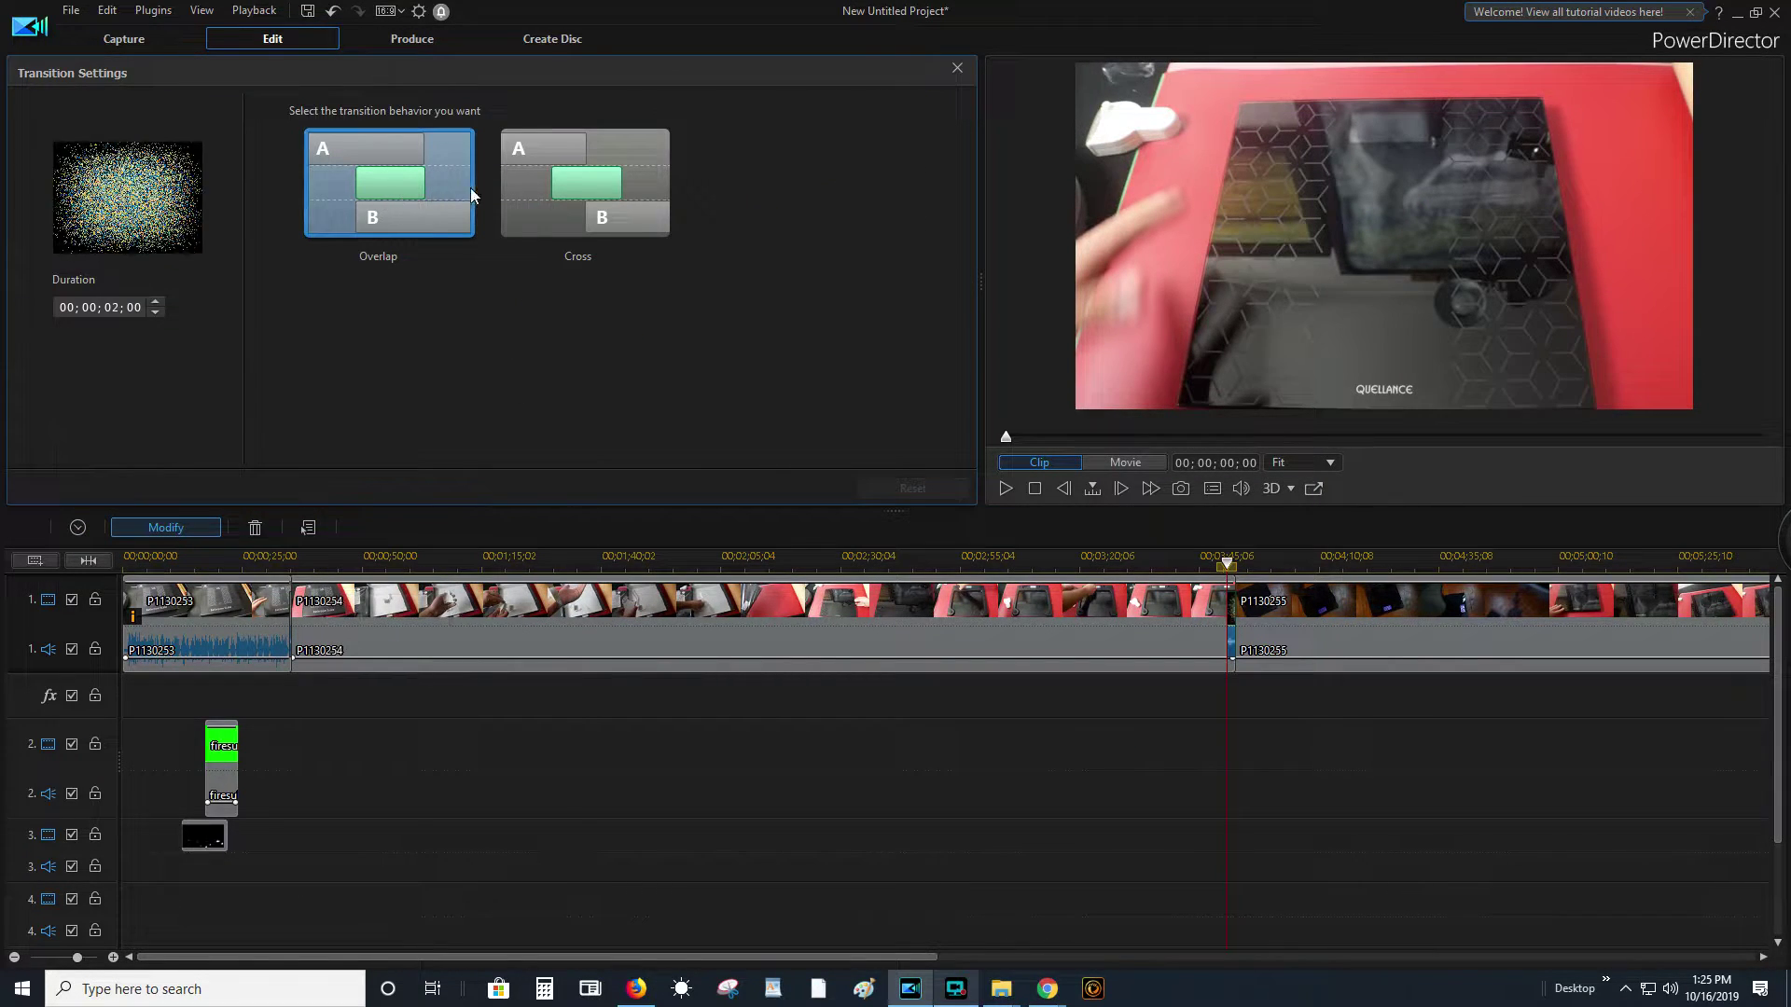
pyautogui.click(539, 194)
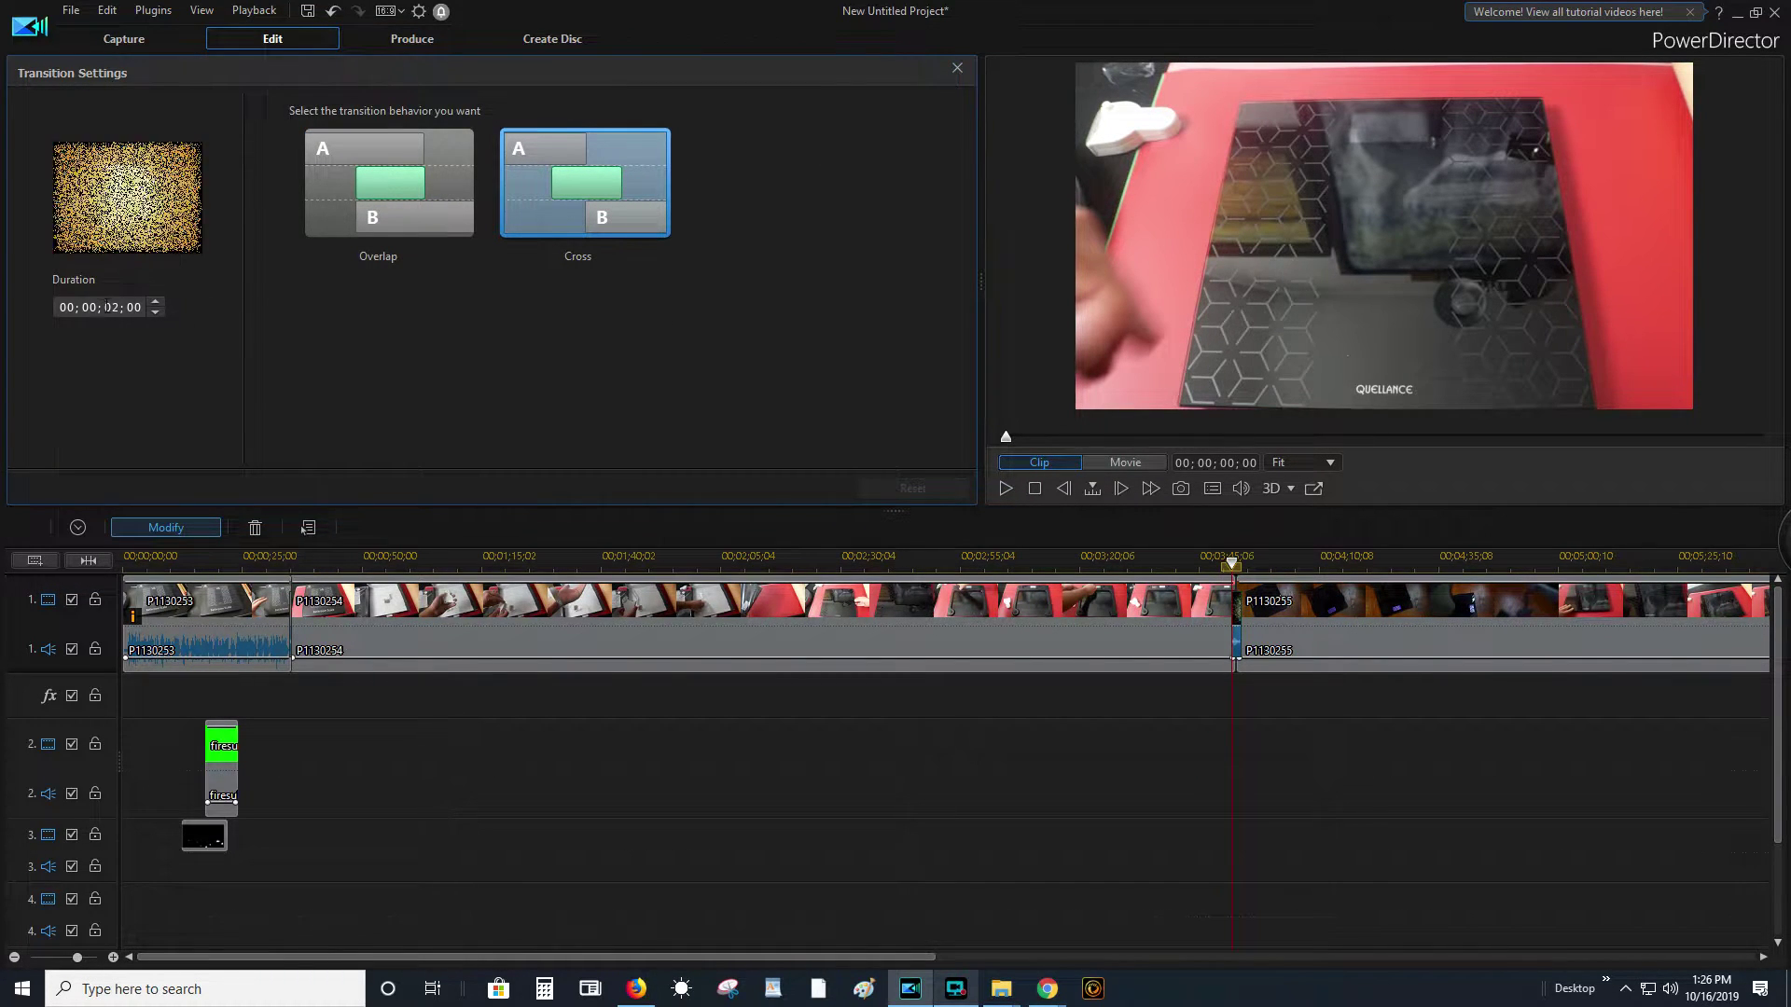
pyautogui.click(958, 69)
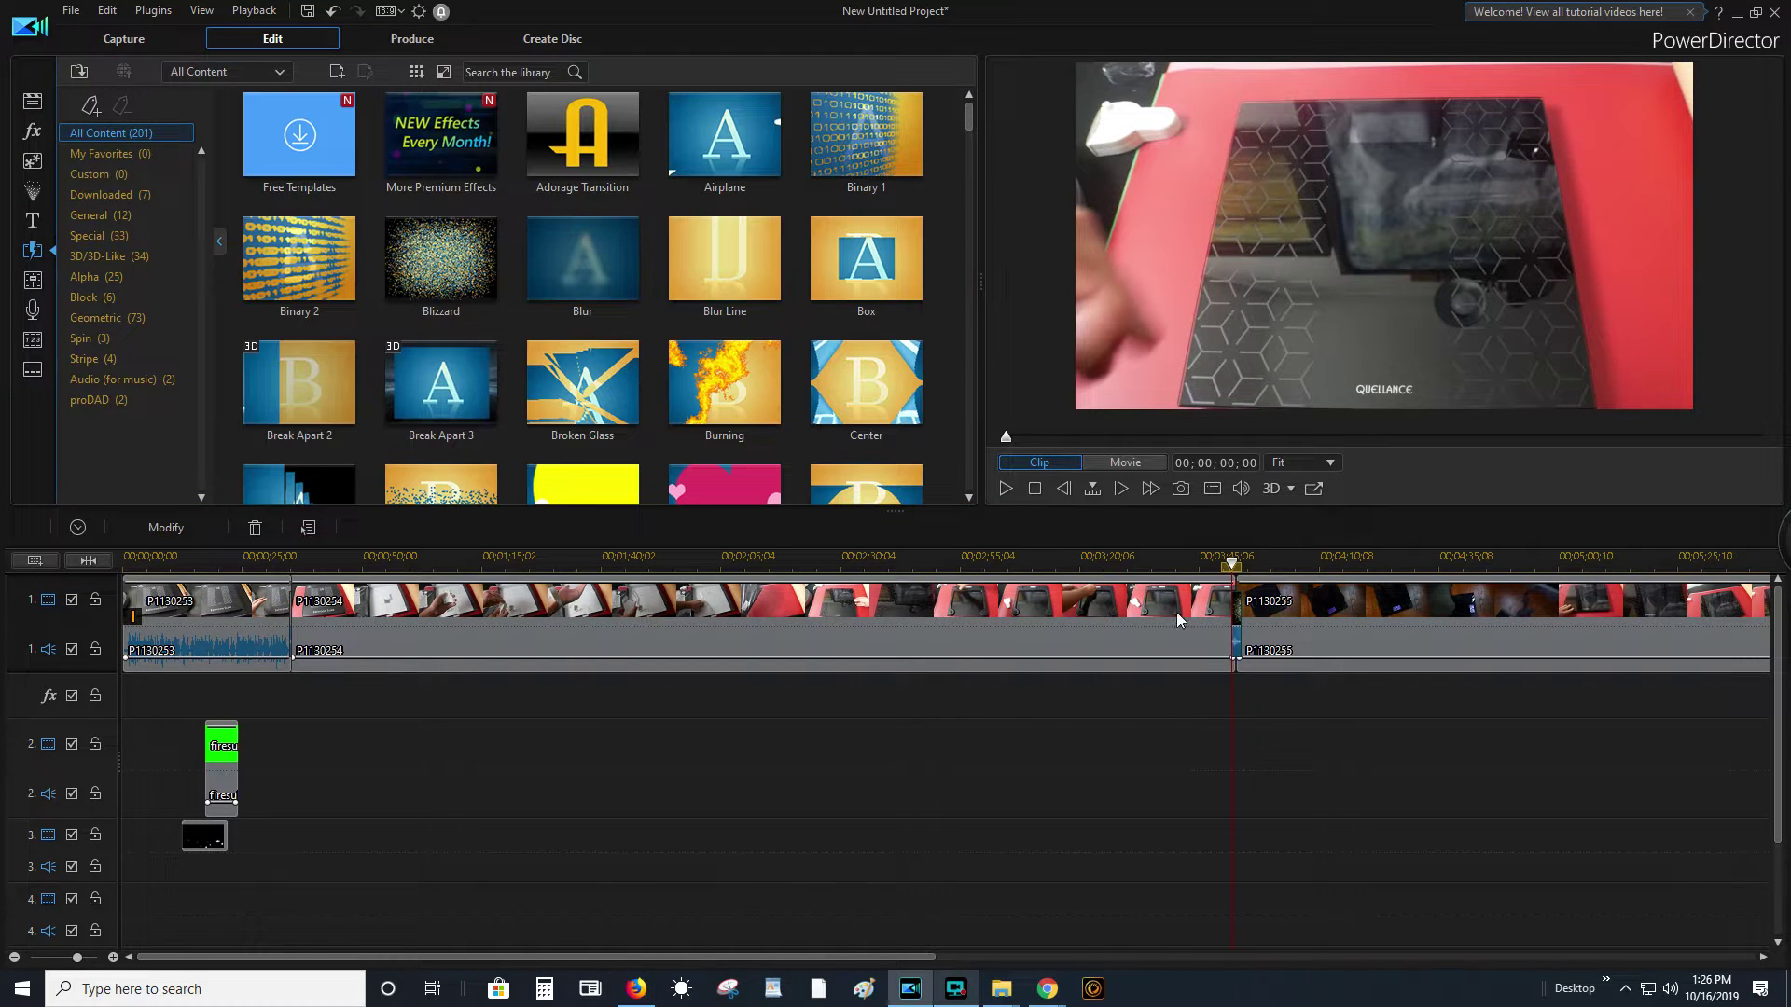
pyautogui.click(1177, 611)
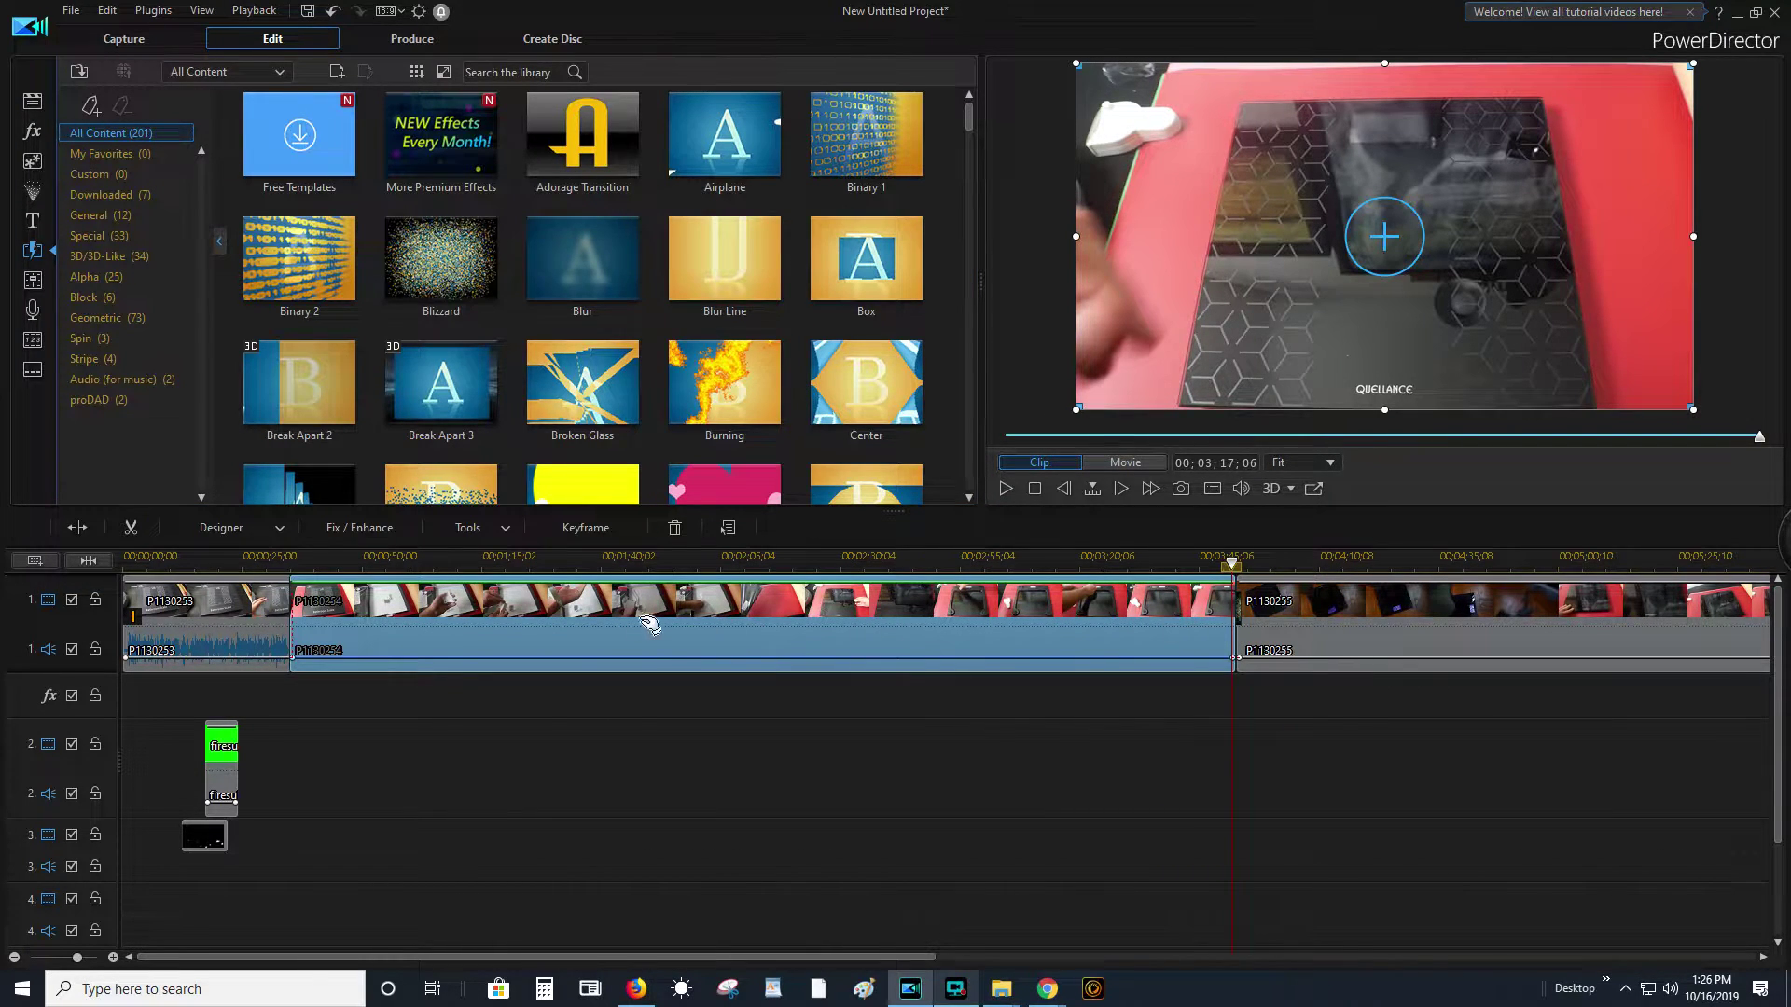
# - Place the Scotts Honest Reviews image from the media library at the start of video track 4
pyautogui.click(32, 99)
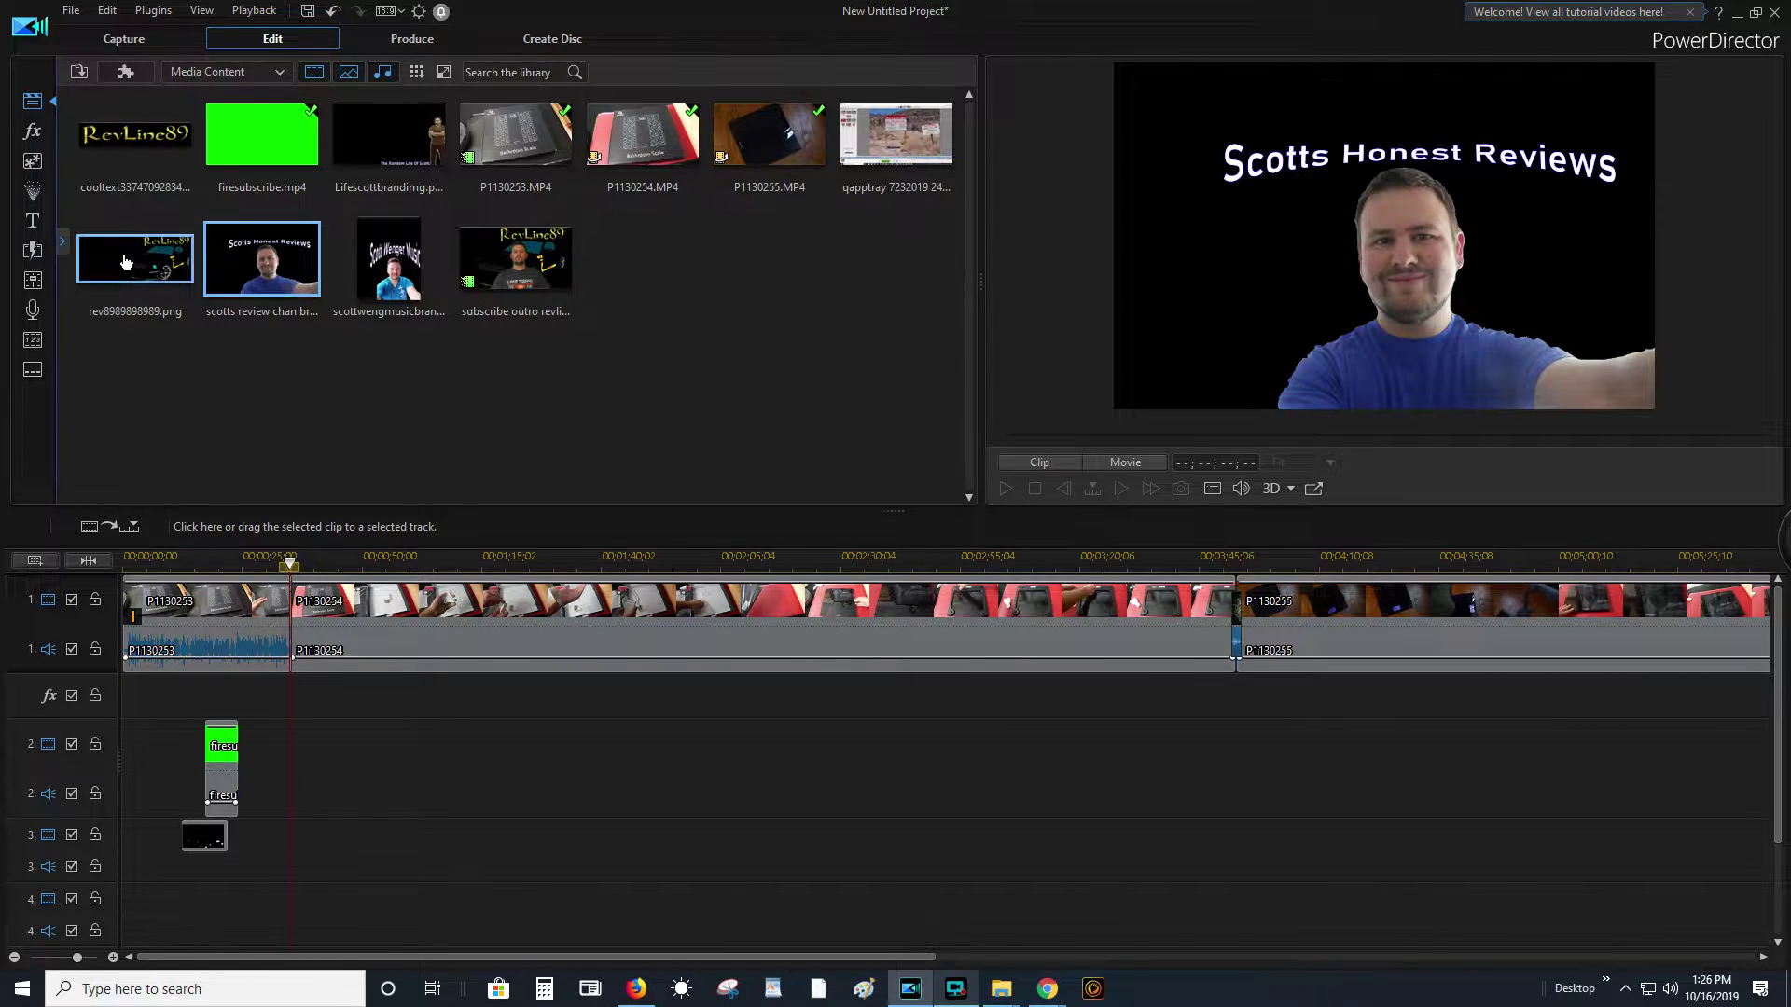
pyautogui.moveTo(212, 900); pyautogui.dragTo(140, 903)
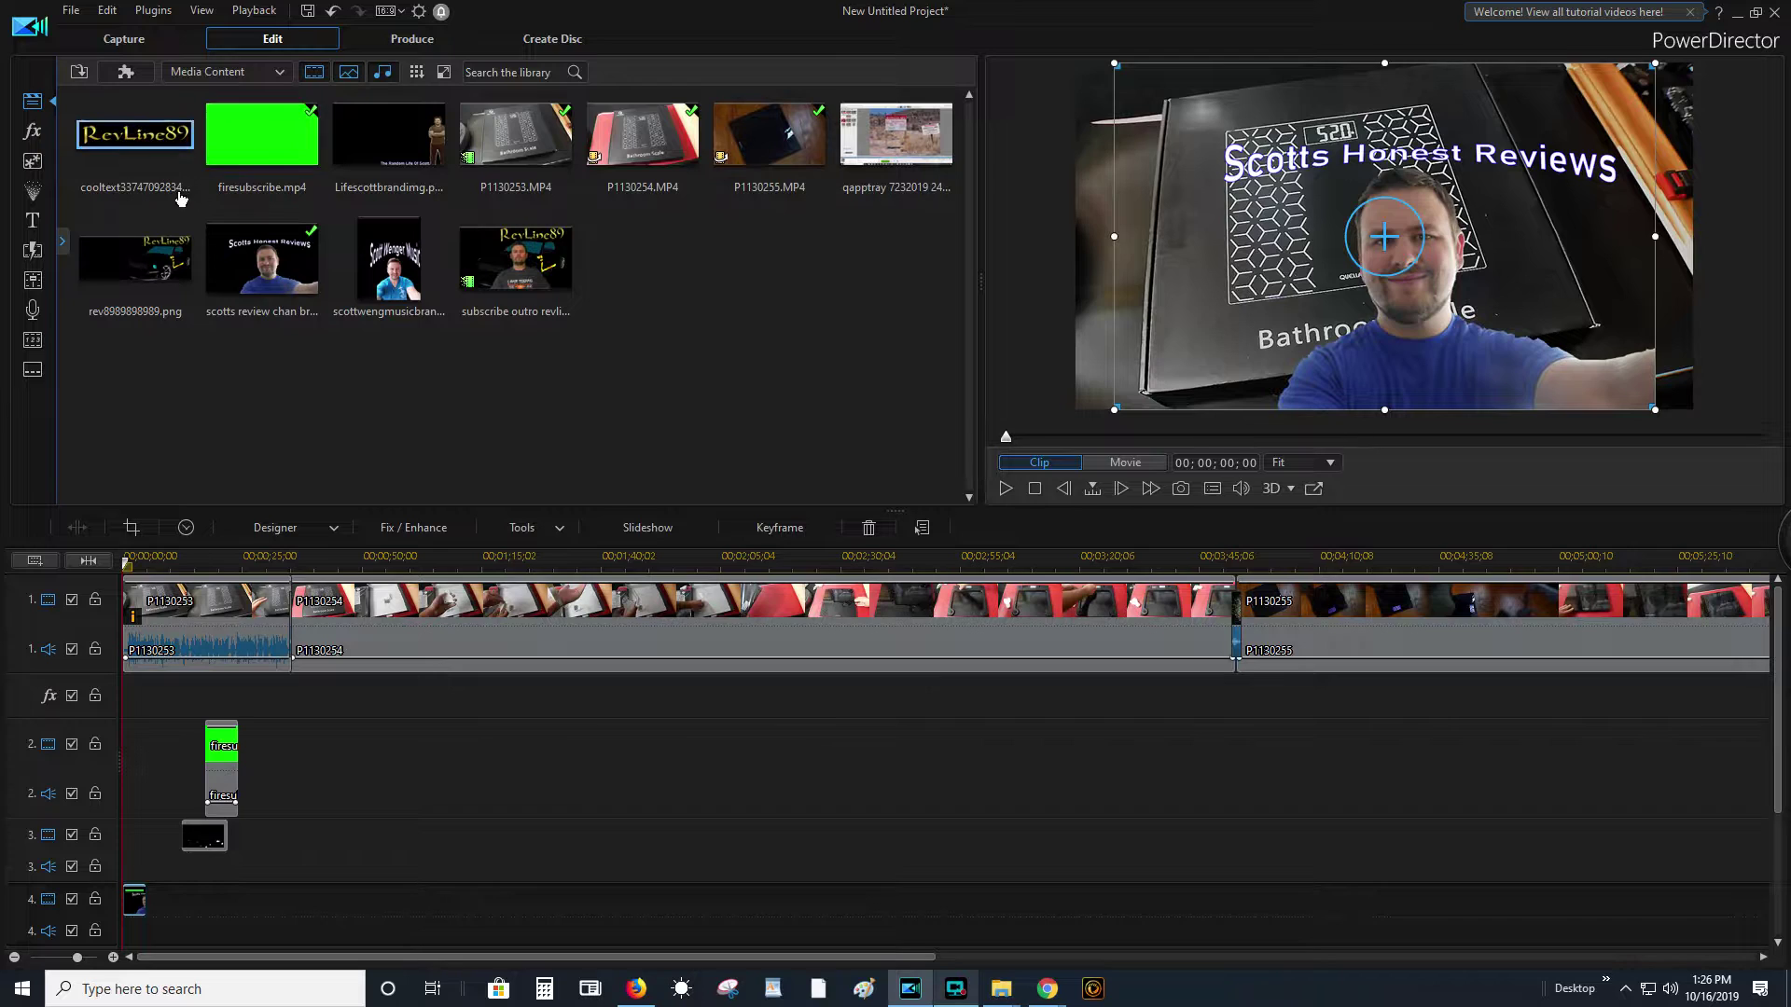
# - Open the SampleClips folder that holds the Lifescottbrandimg image and look over its stored clips and images
pyautogui.rightClick(386, 147)
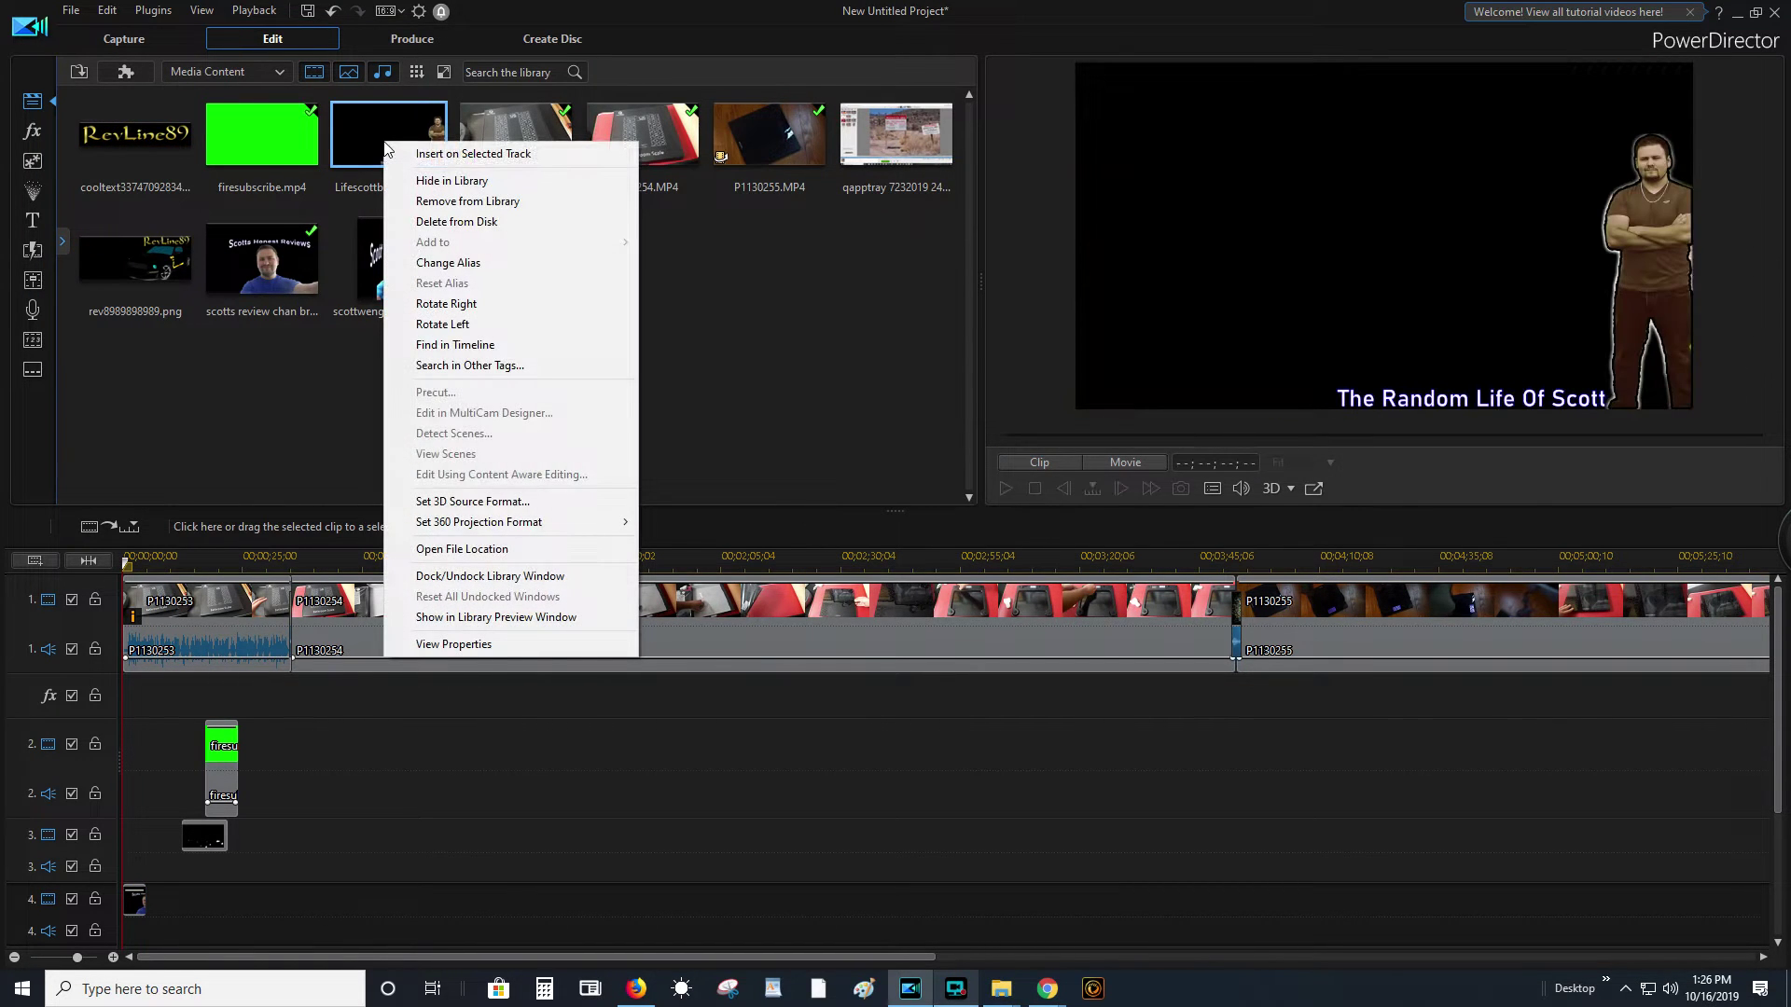
pyautogui.click(485, 559)
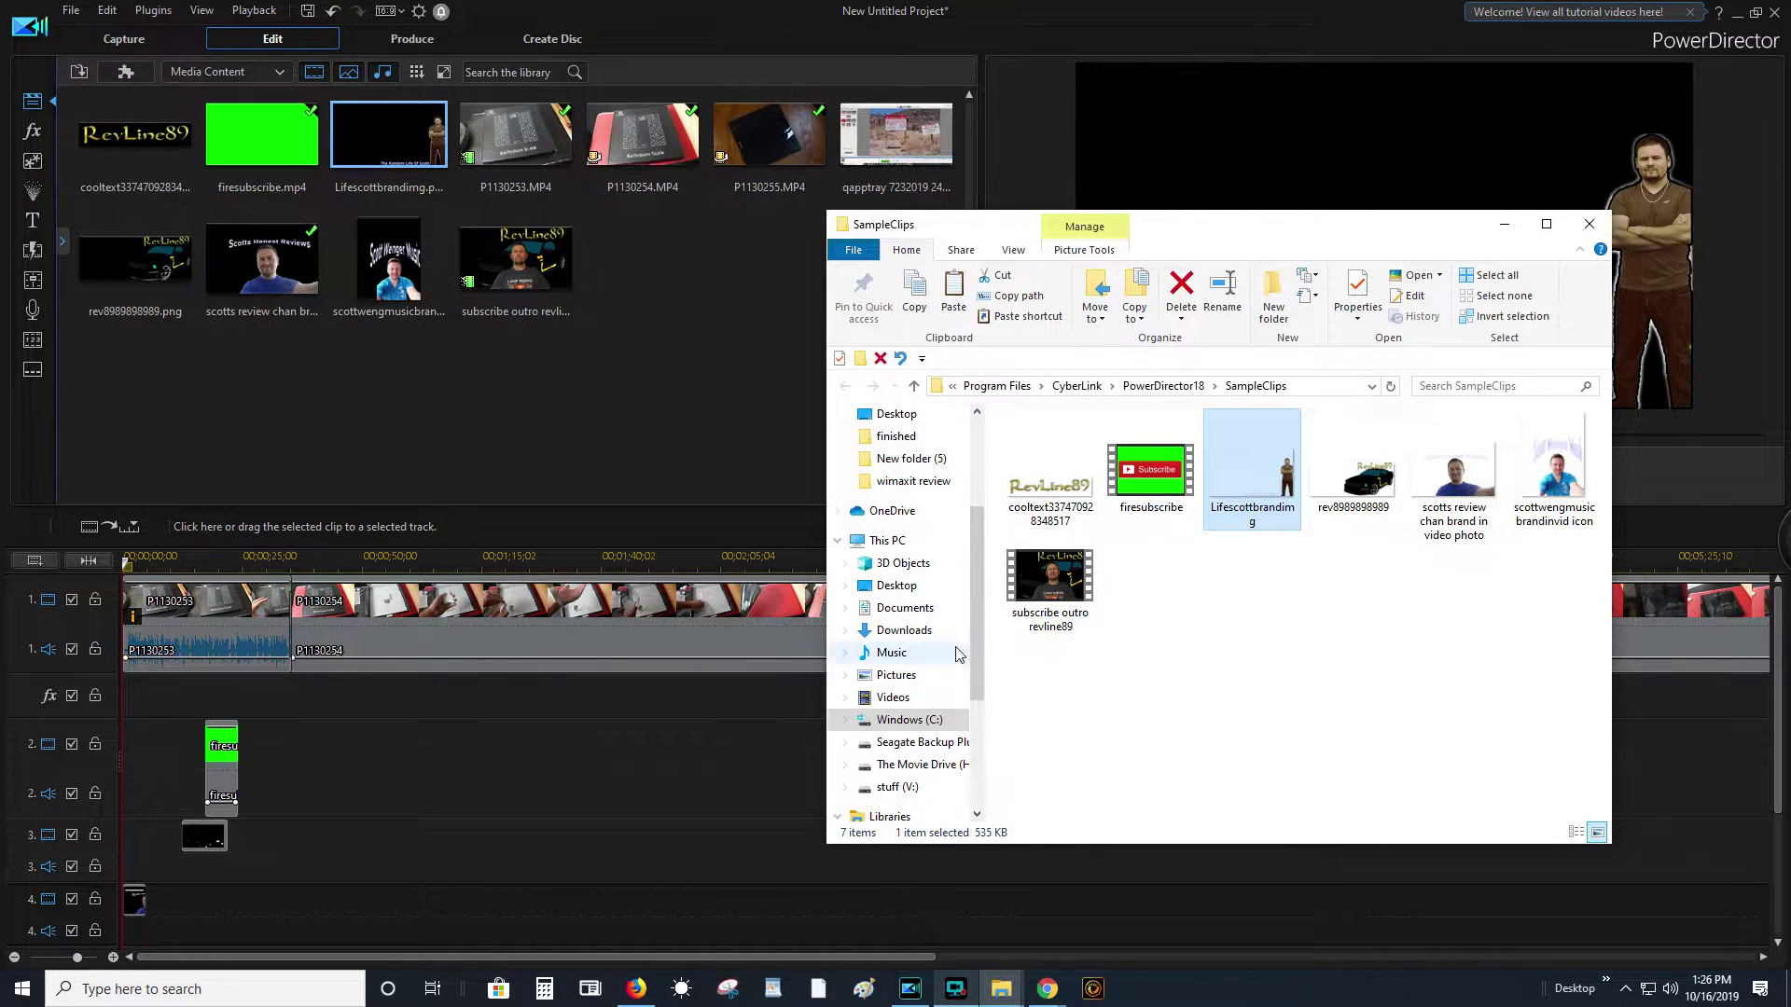
pyautogui.moveTo(1051, 672); pyautogui.dragTo(1250, 627)
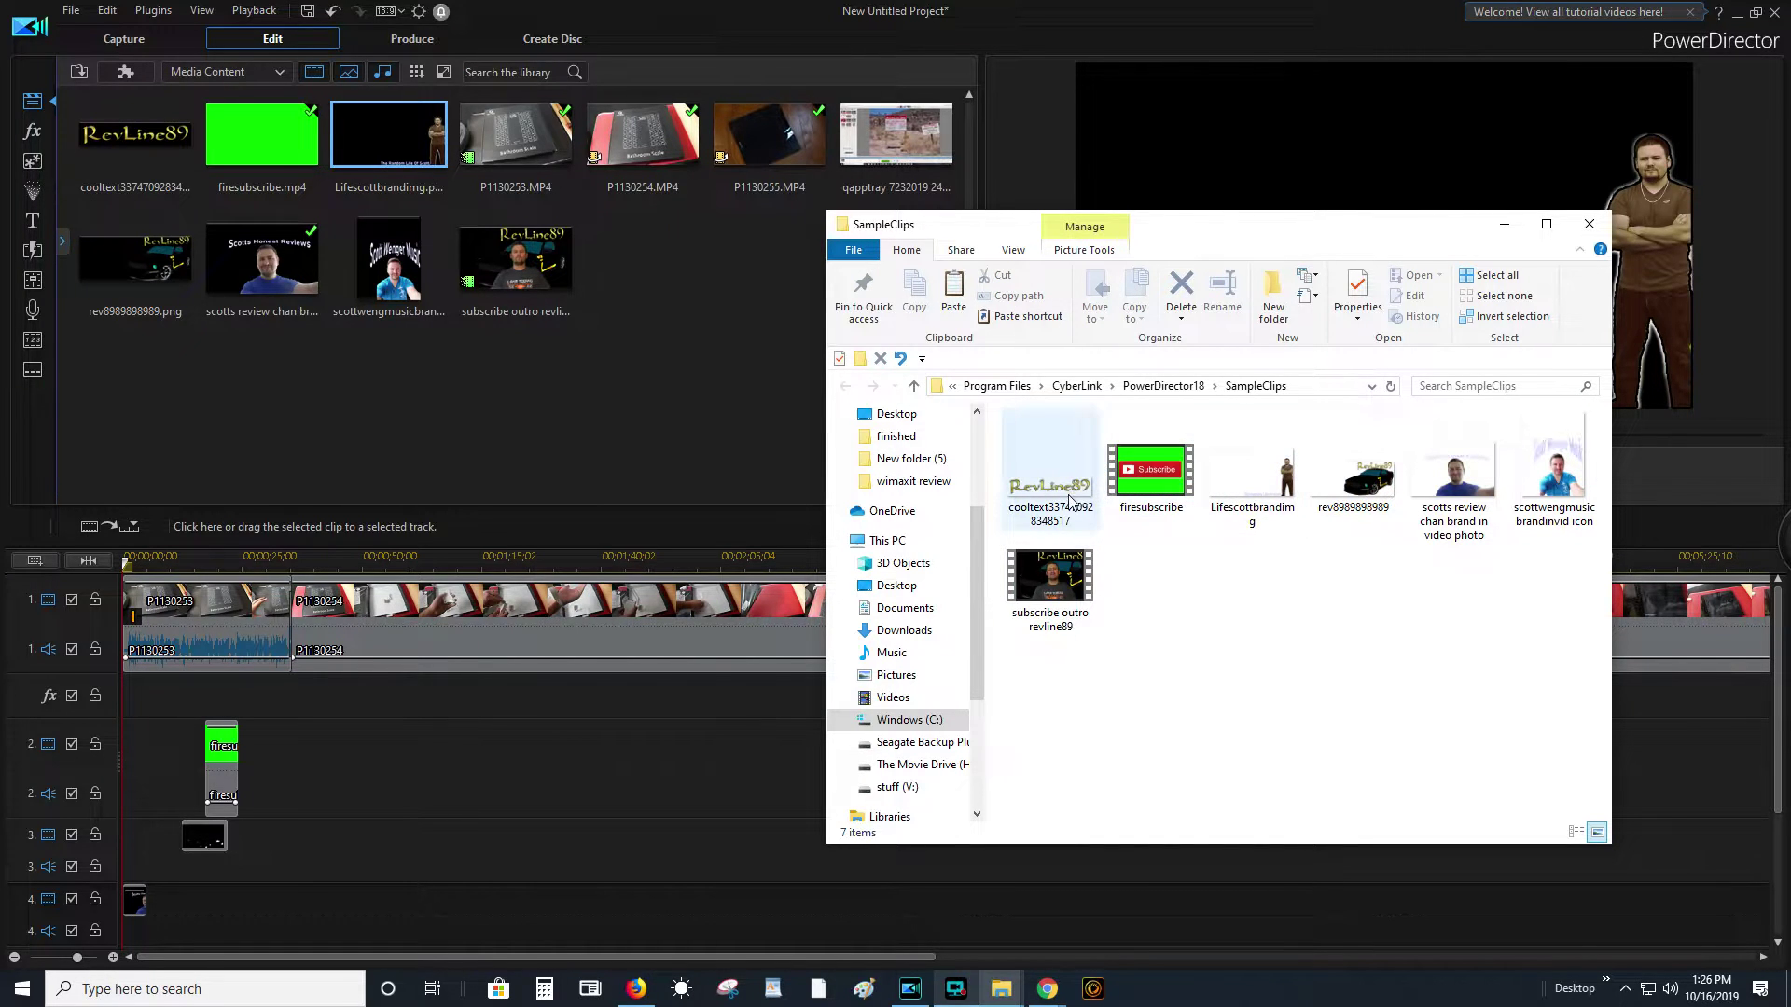
pyautogui.moveTo(1332, 224); pyautogui.dragTo(771, 197)
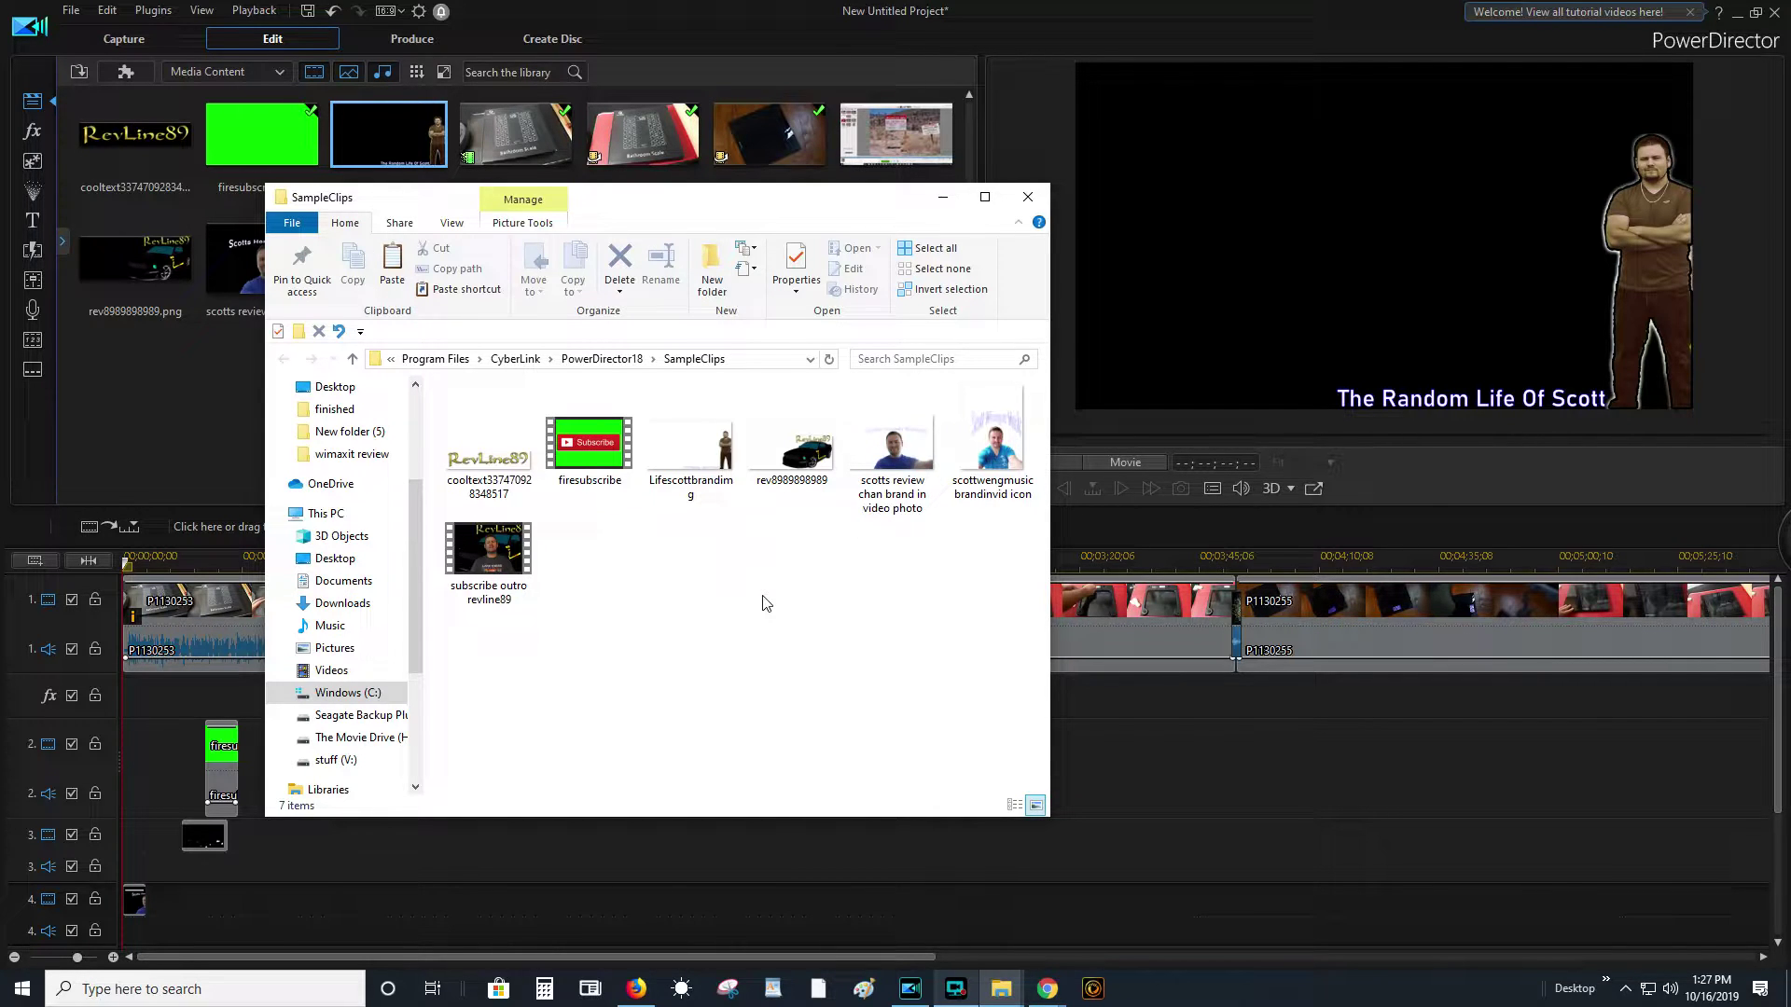
pyautogui.moveTo(674, 570); pyautogui.dragTo(1043, 384)
pyautogui.click(694, 448)
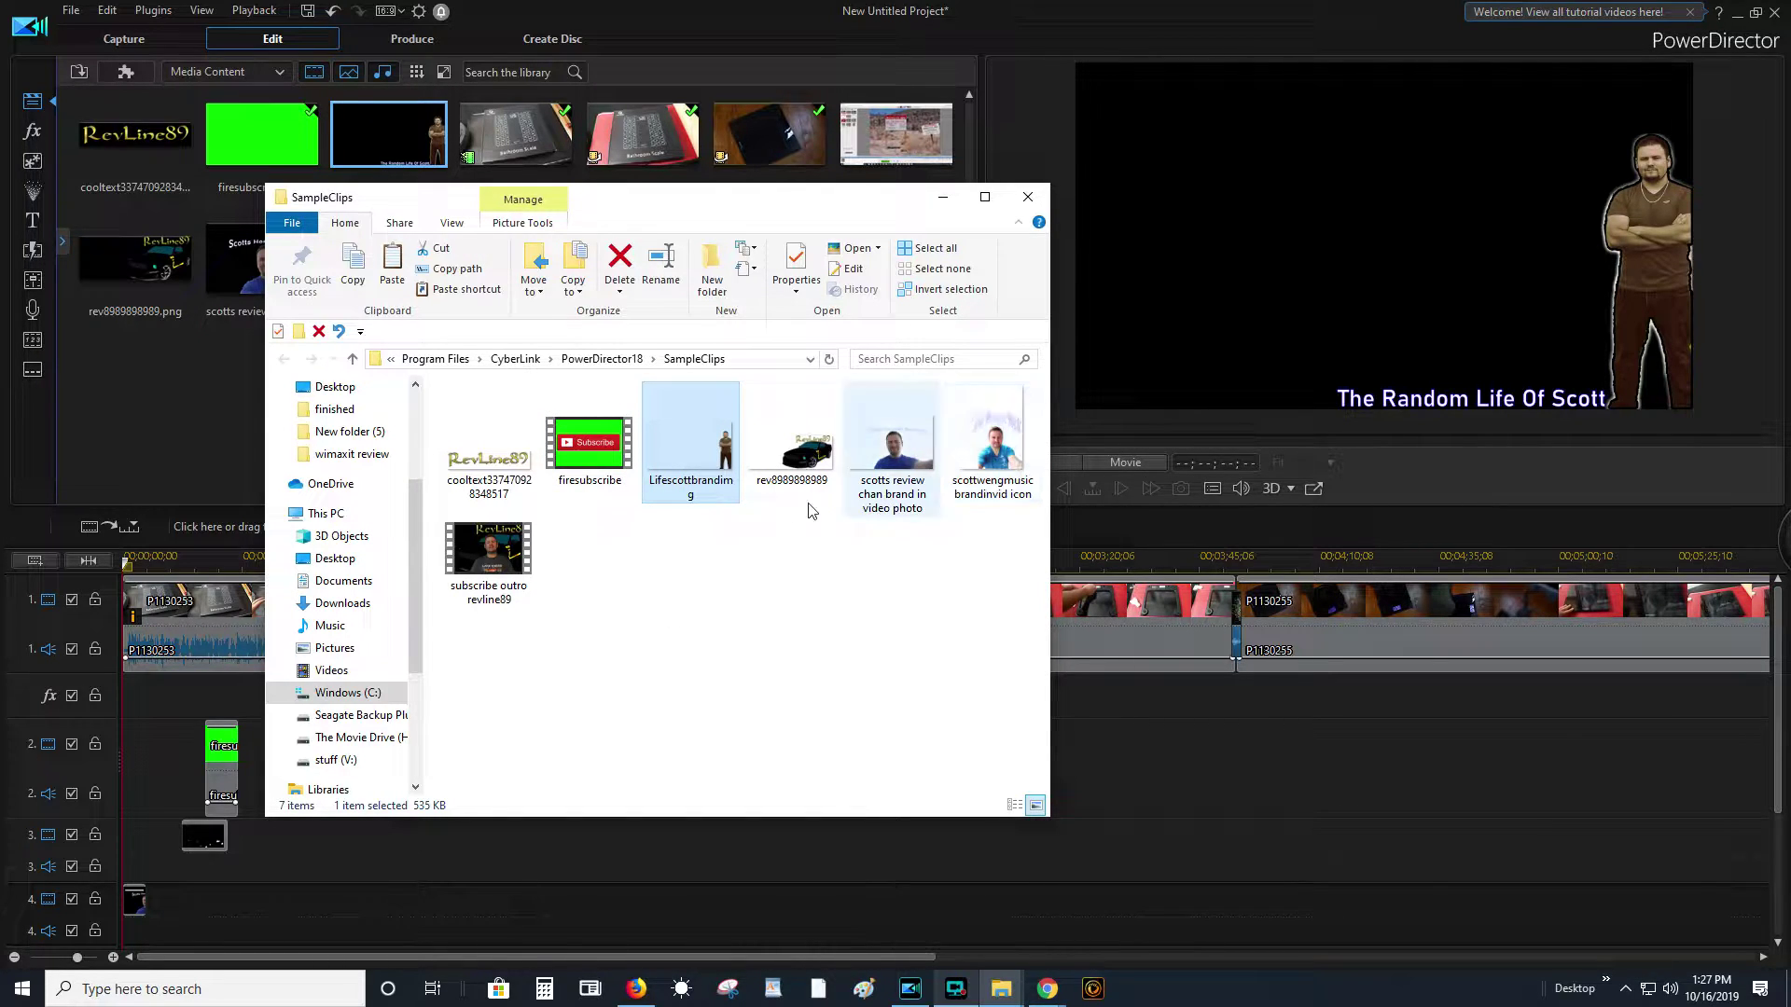
pyautogui.moveTo(491, 643); pyautogui.dragTo(471, 560)
pyautogui.hotkey('ctrl', 'a')
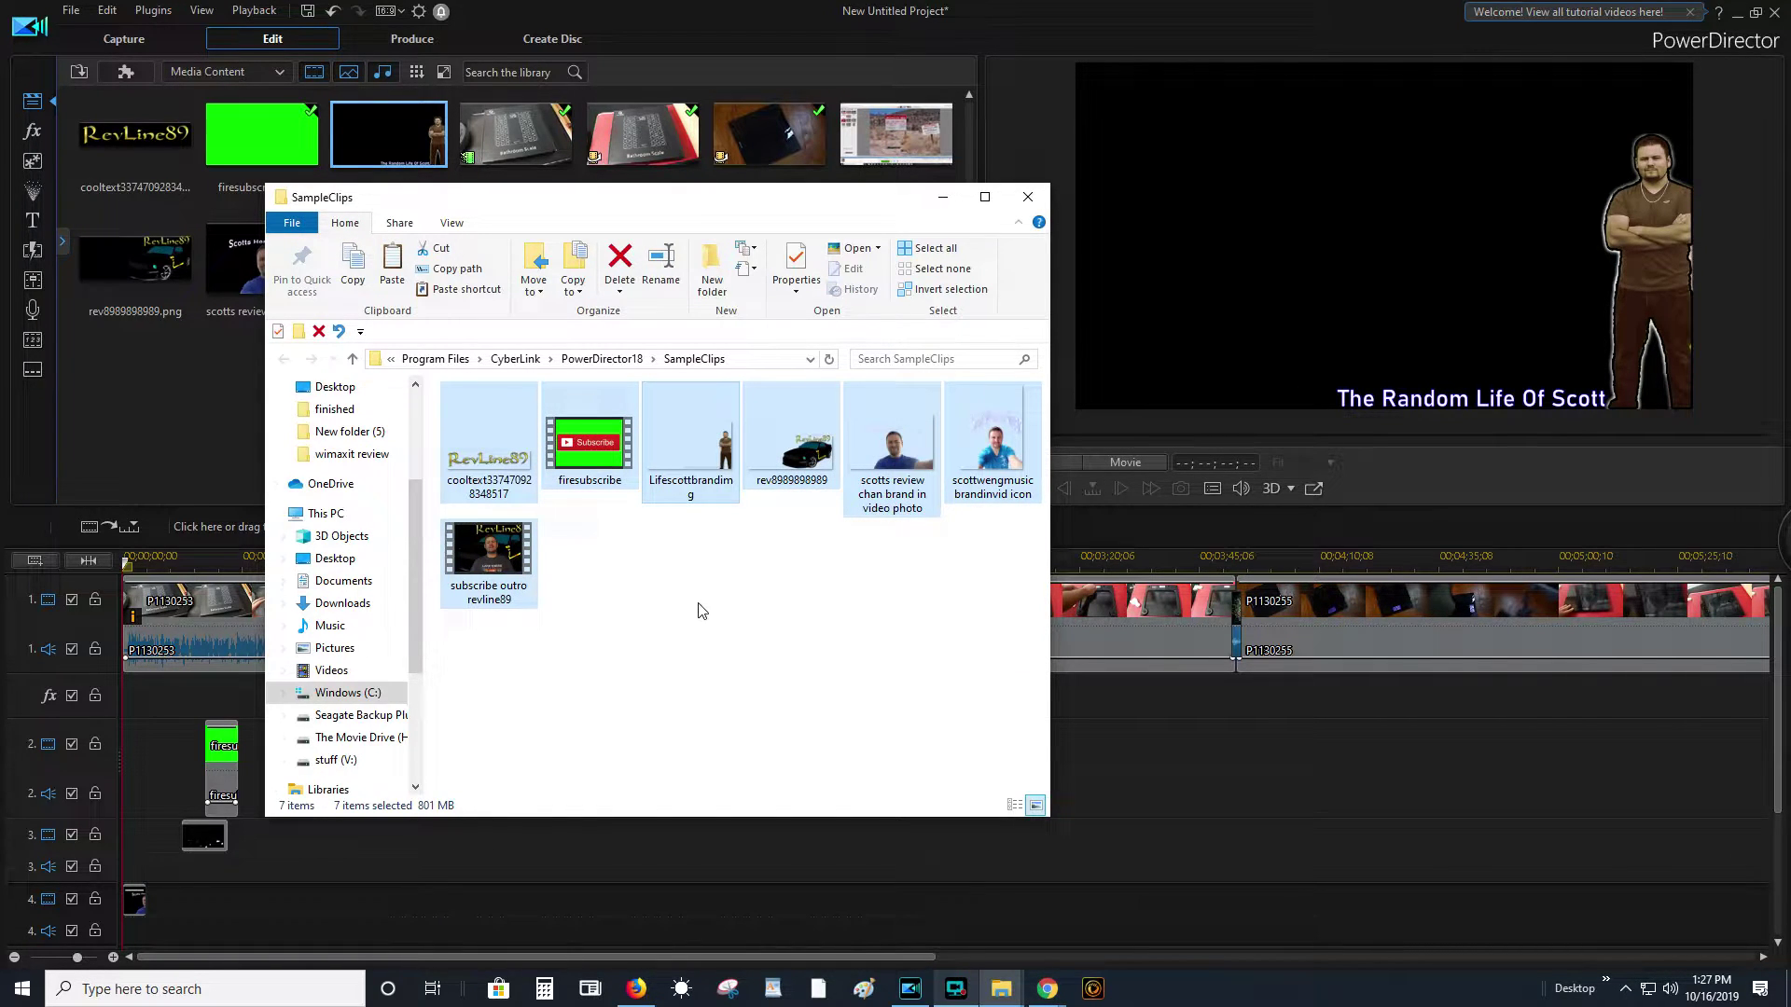
pyautogui.click(971, 519)
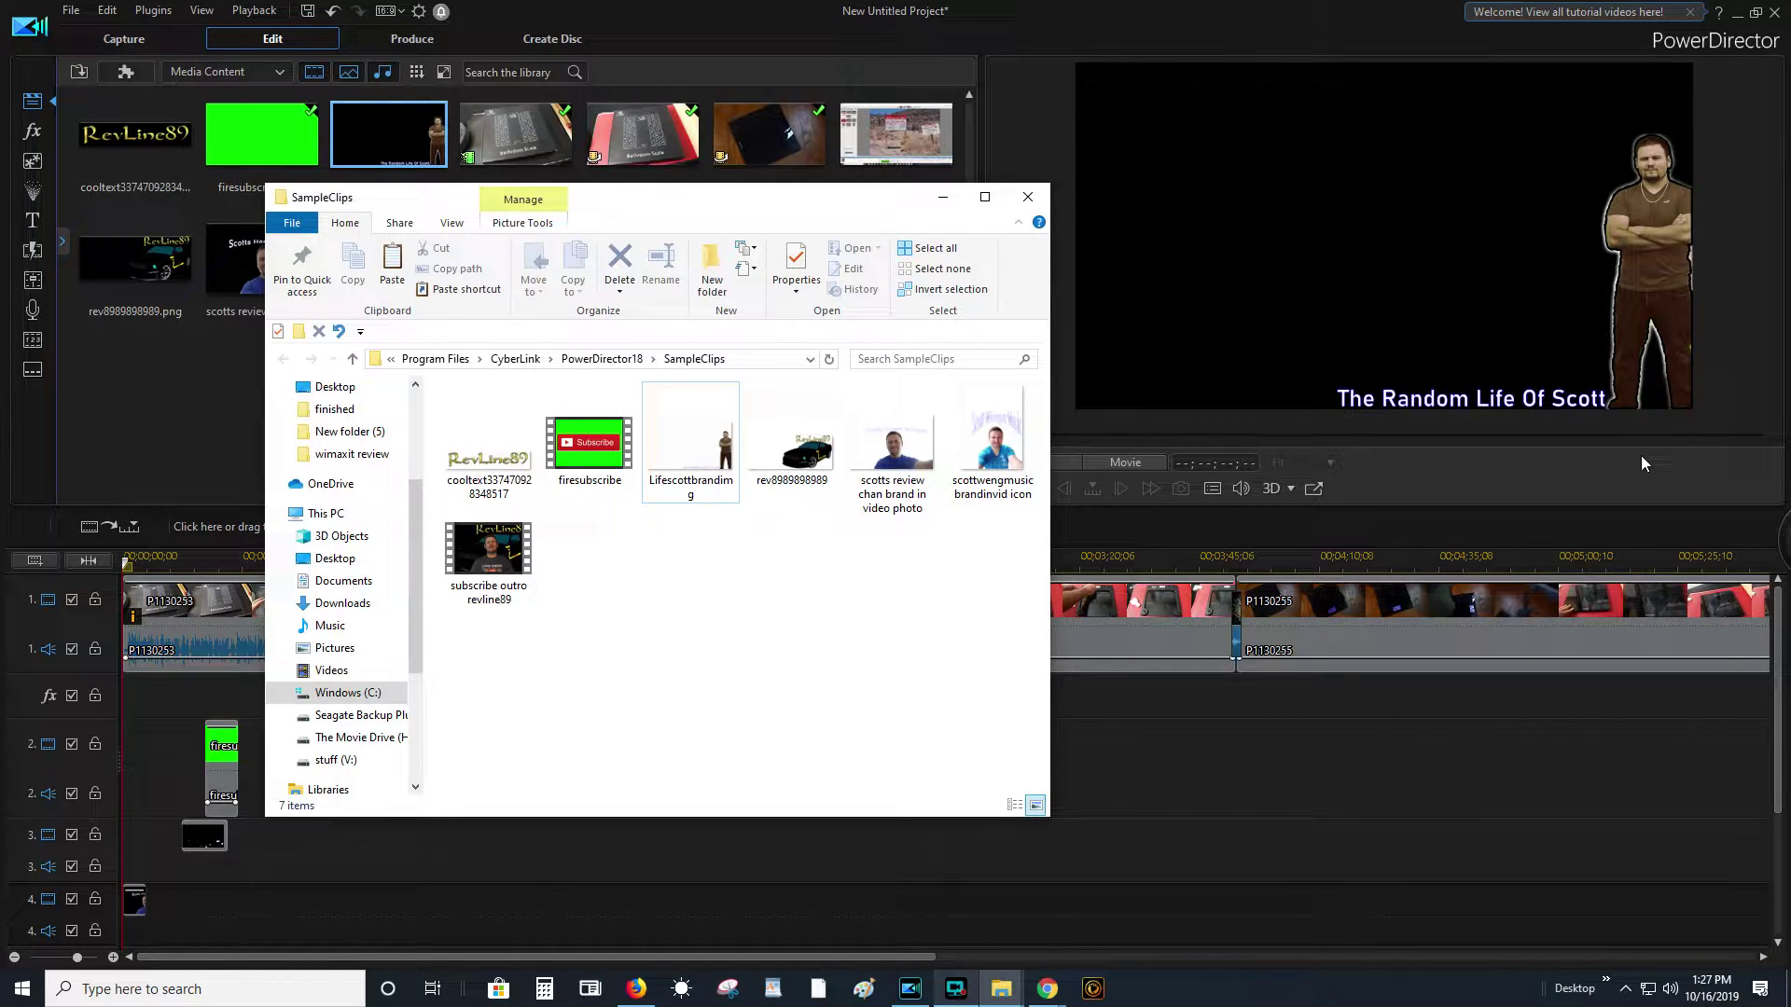
# - Copy the Lifescottbrandimg file and paste it into the same SampleClips folder with administrator permission
pyautogui.click(714, 455)
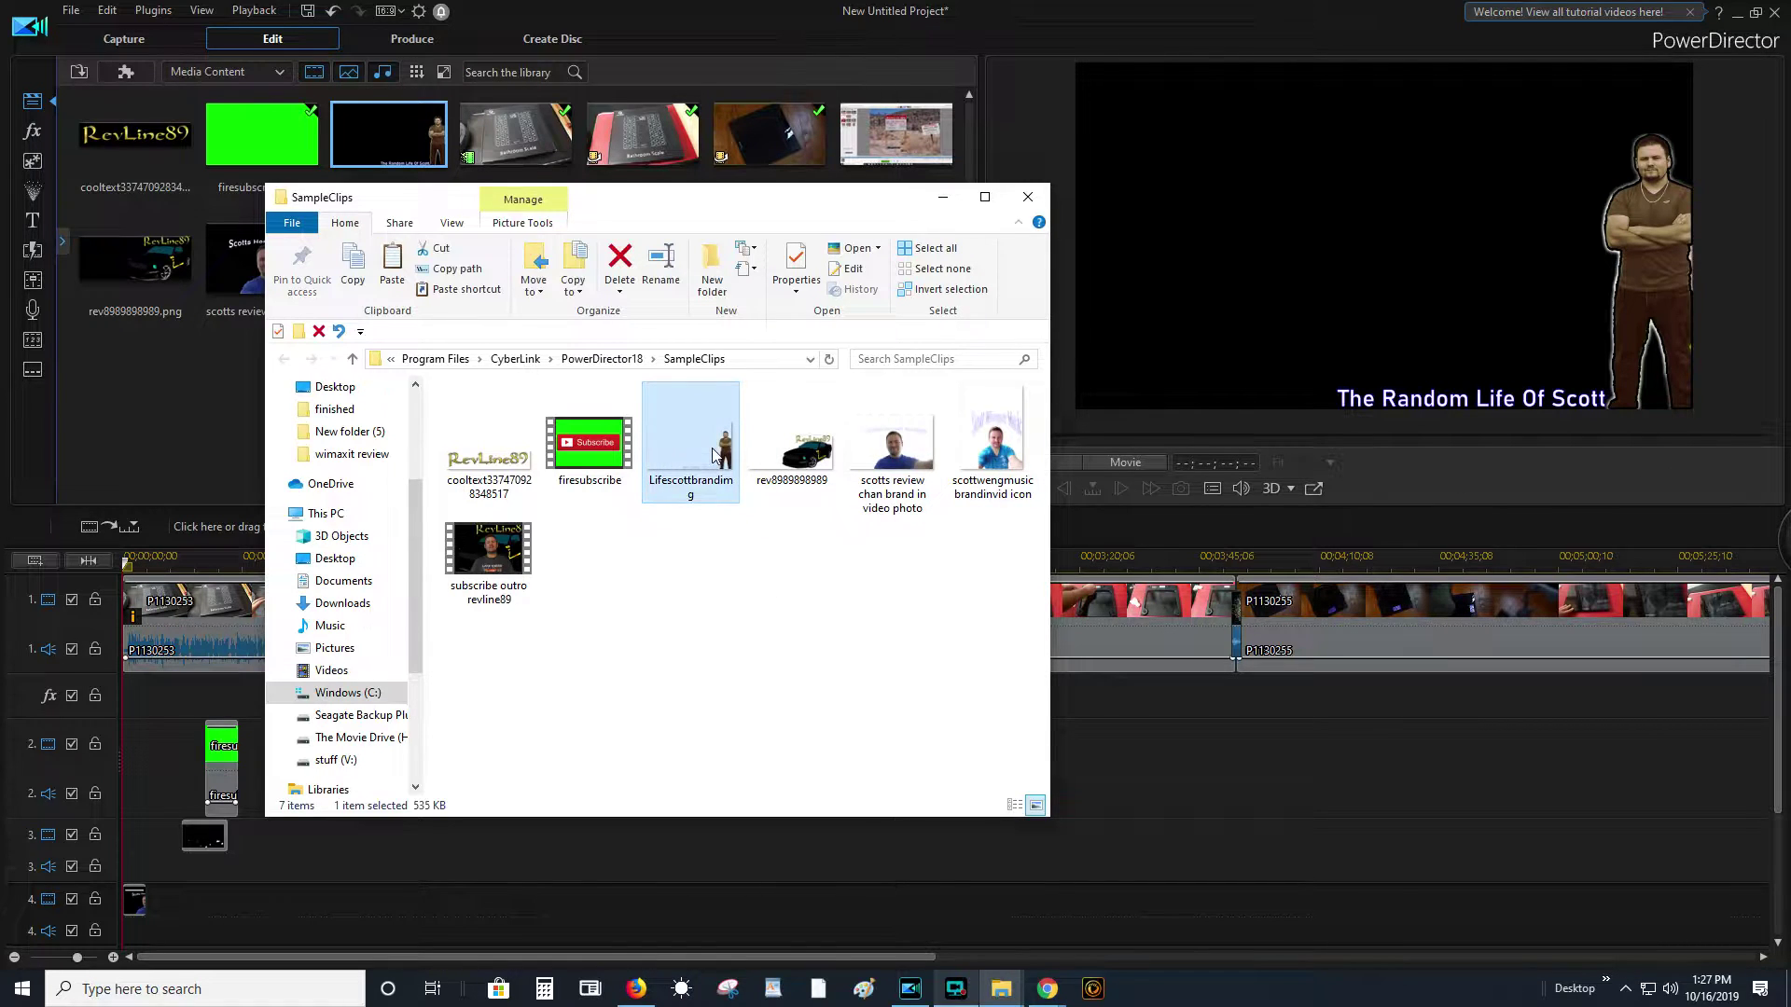
pyautogui.rightClick(720, 479)
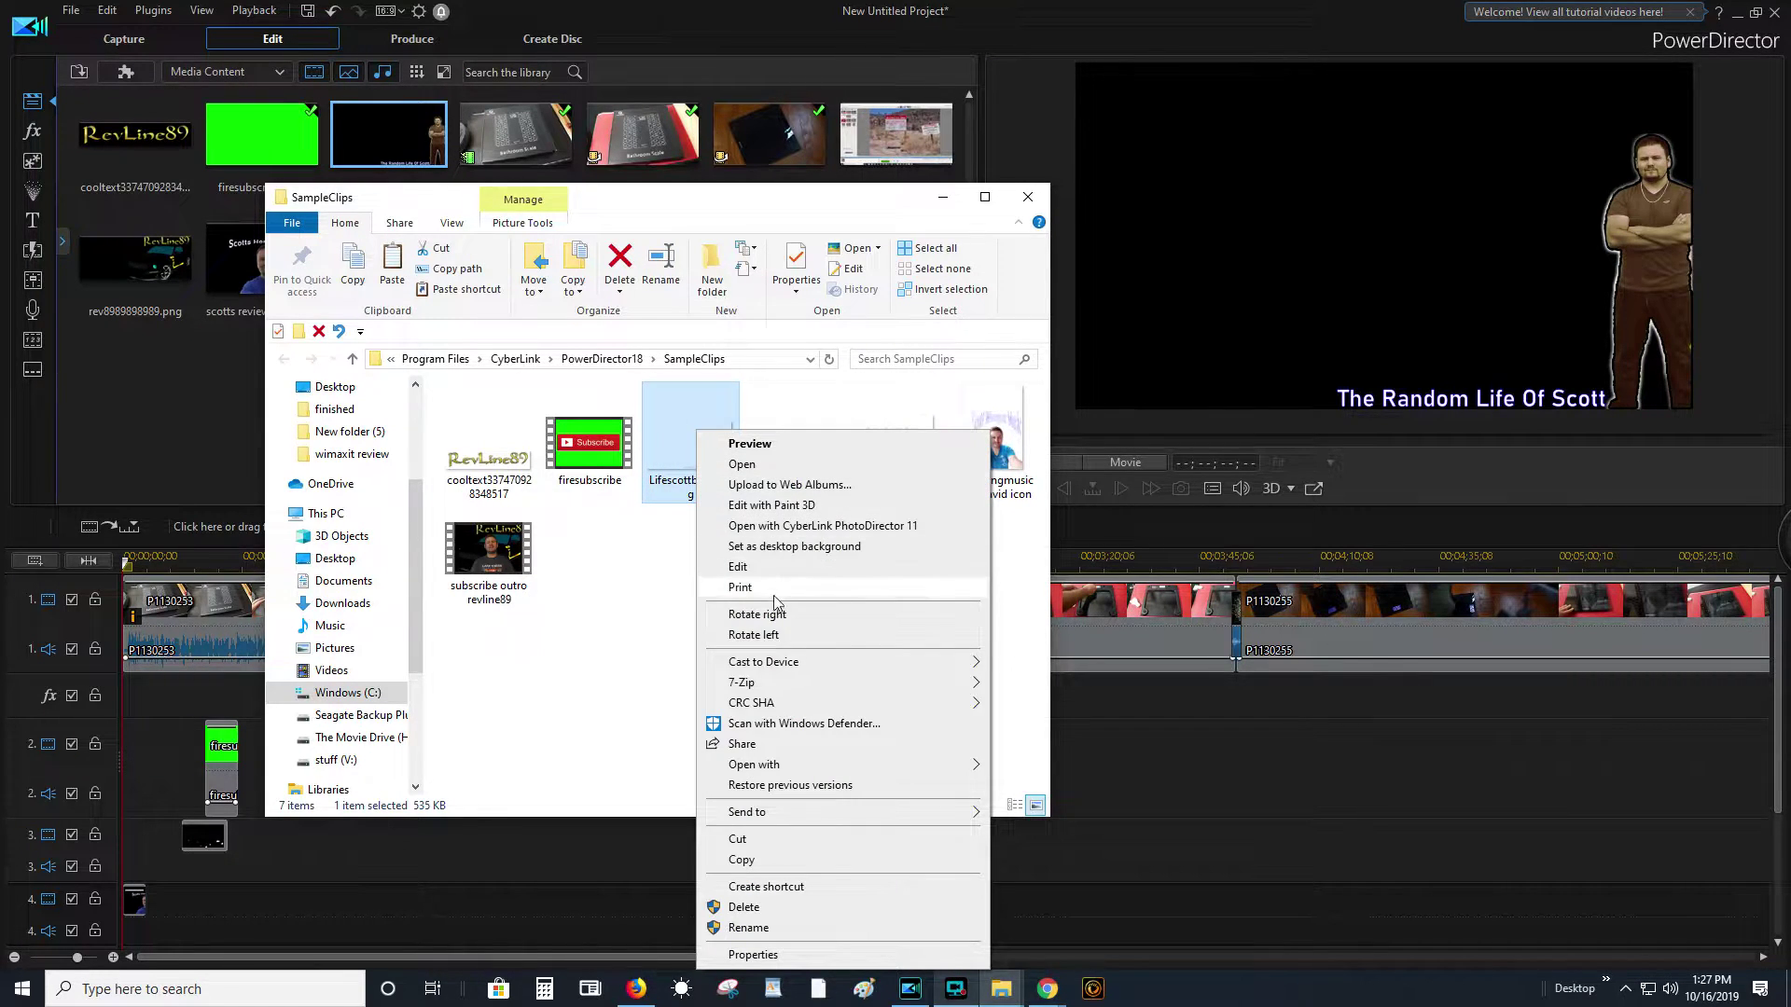
pyautogui.click(741, 859)
pyautogui.rightClick(668, 611)
pyautogui.click(757, 739)
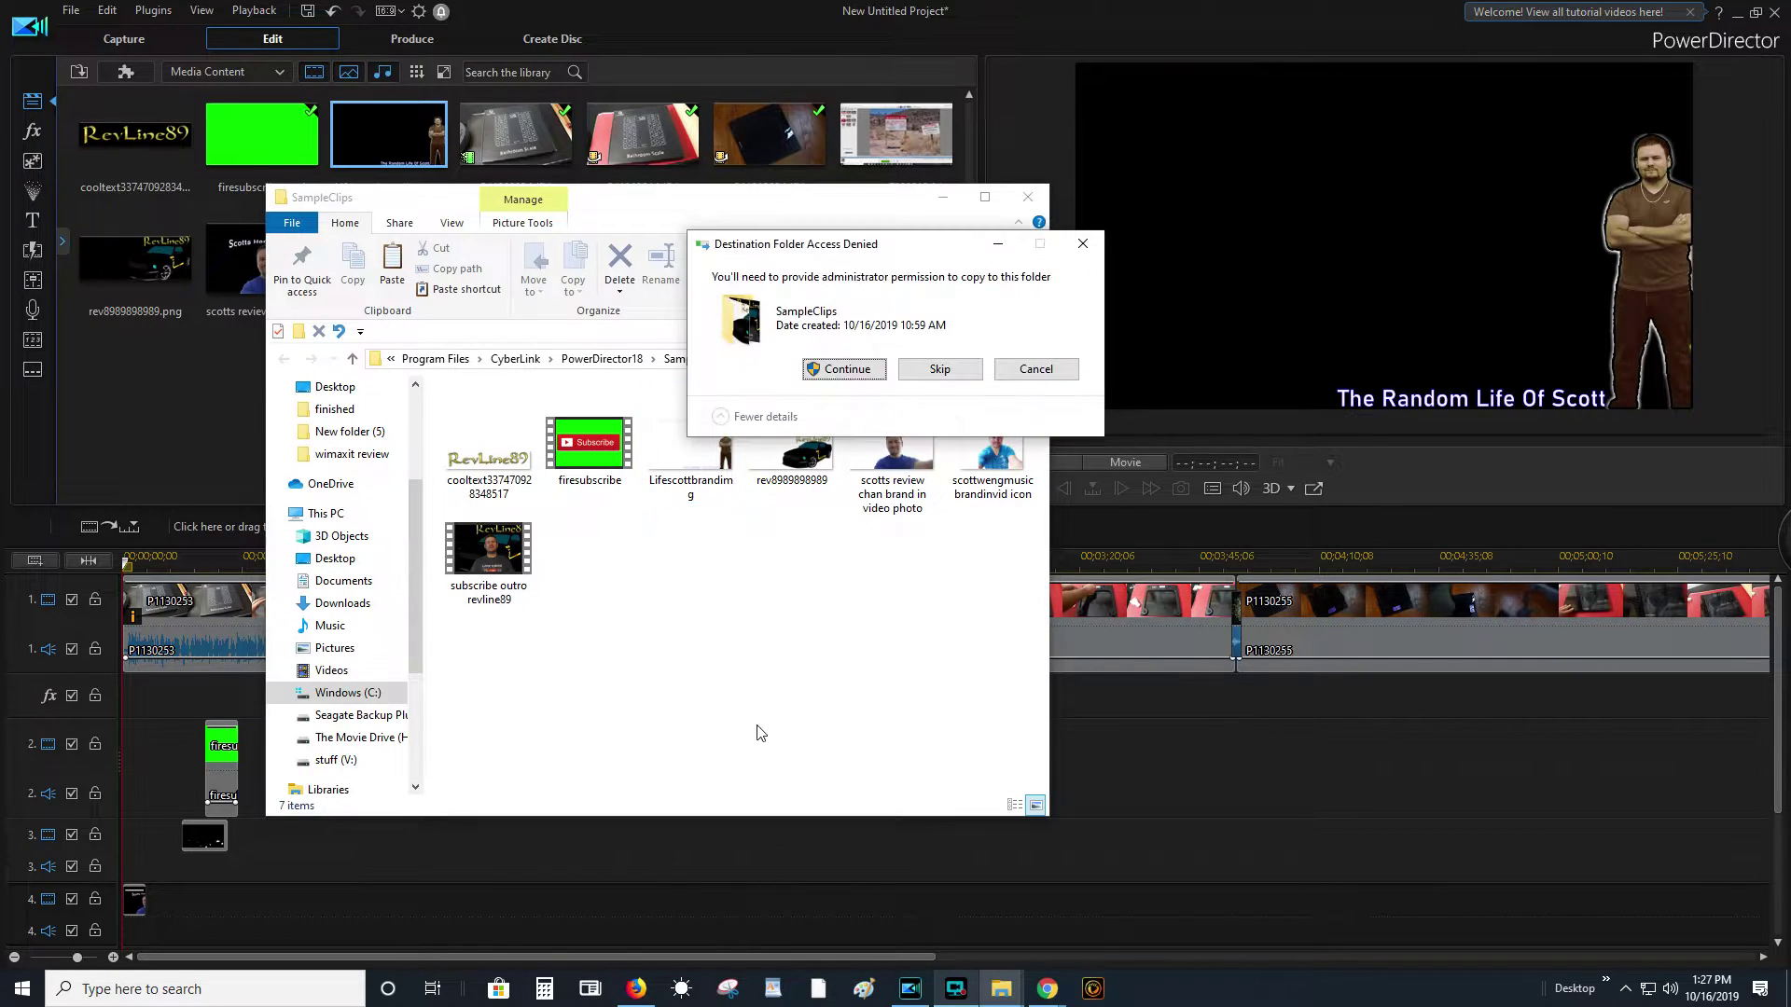
pyautogui.click(846, 371)
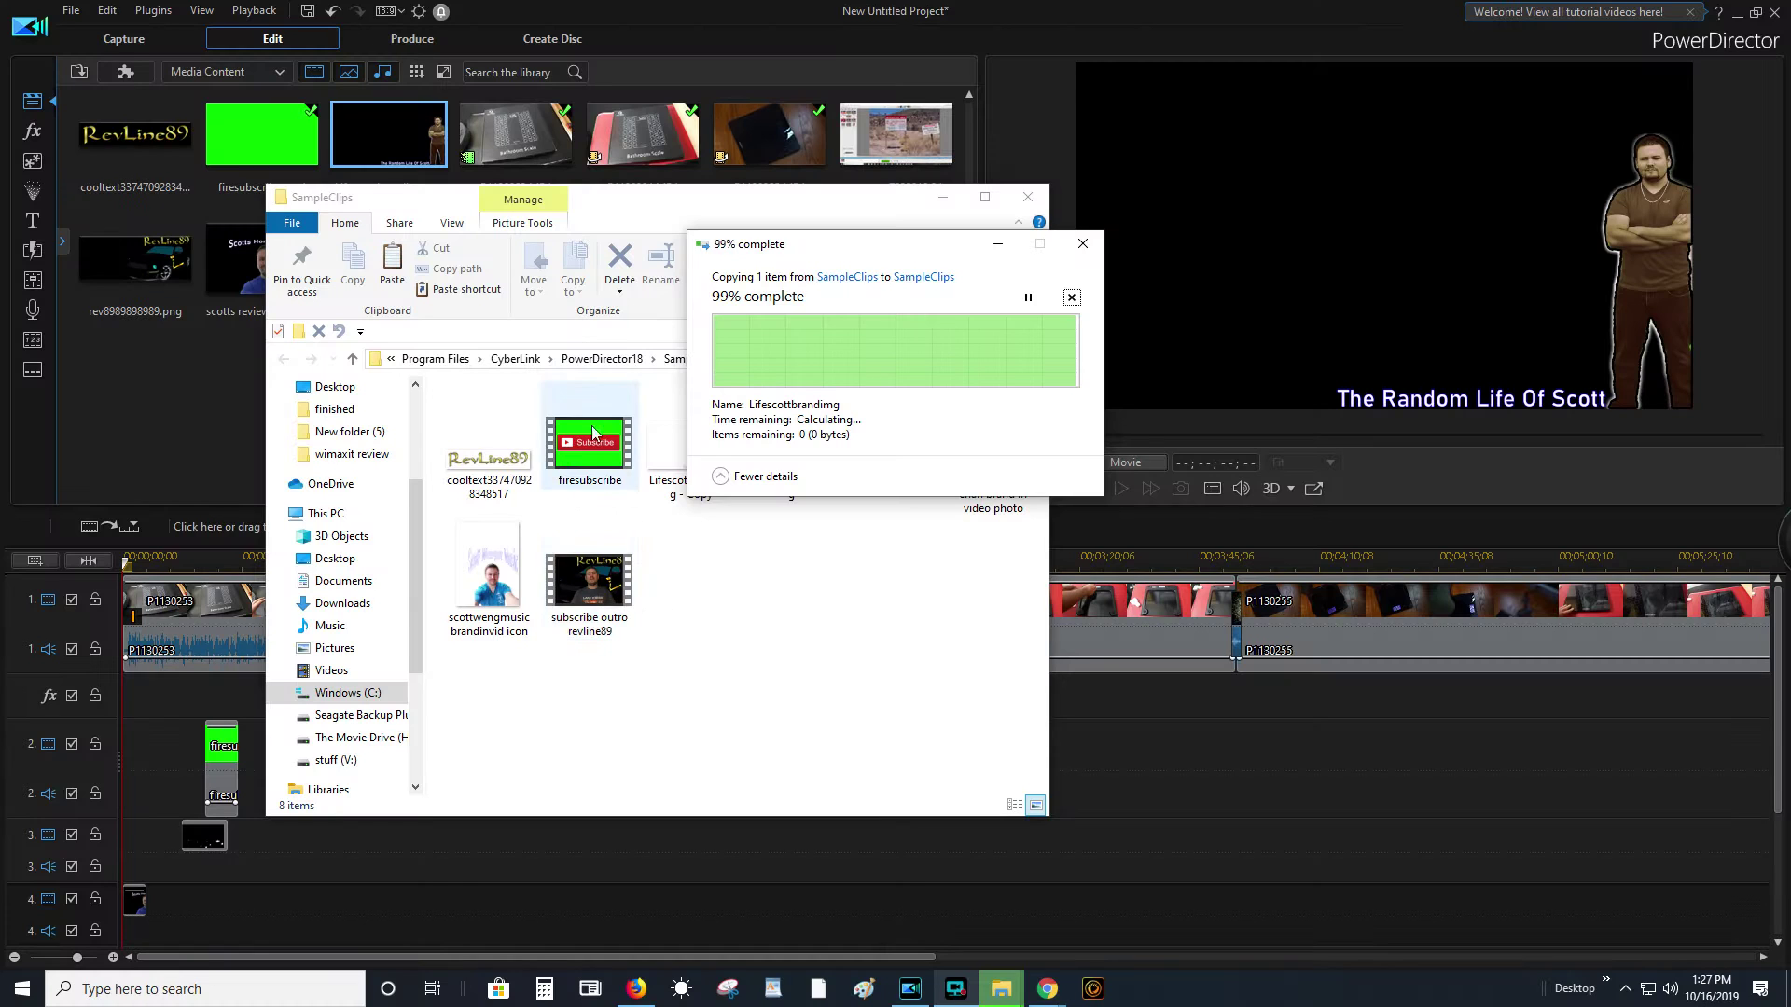
# - Delete the duplicate Lifescottbrandimg file from the SampleClips folder and close the folder window
pyautogui.click(687, 458)
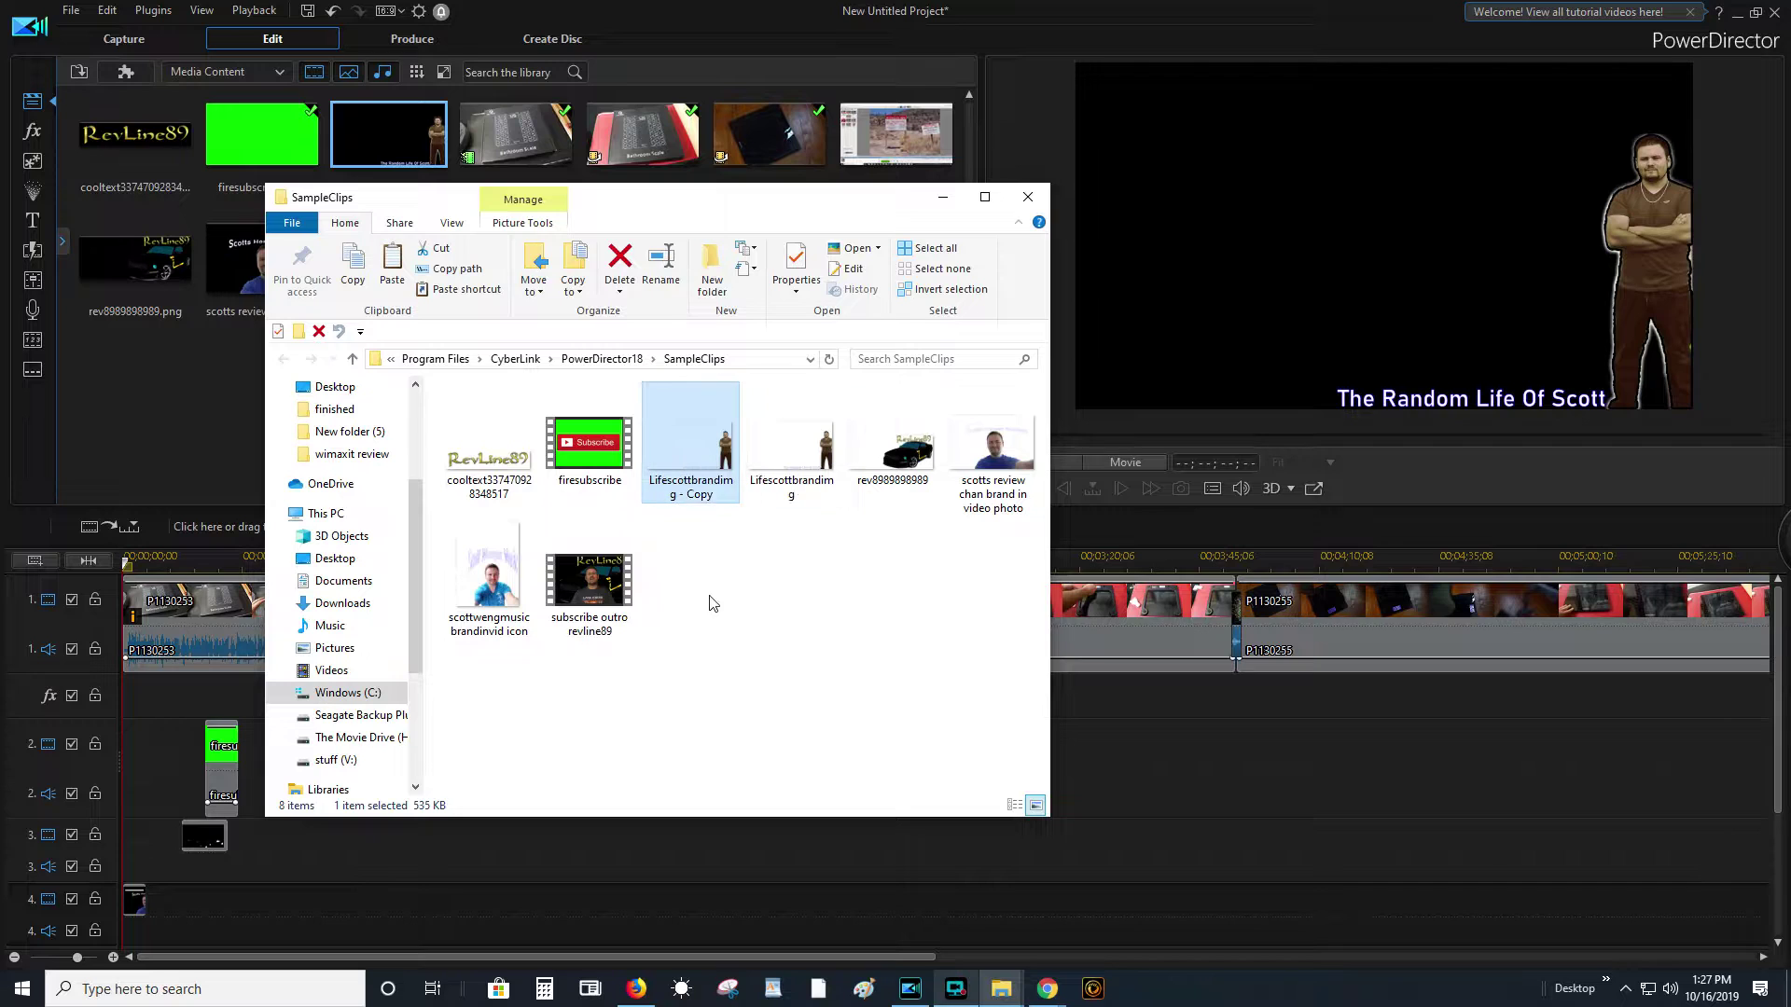
pyautogui.press('Delete')
pyautogui.click(840, 368)
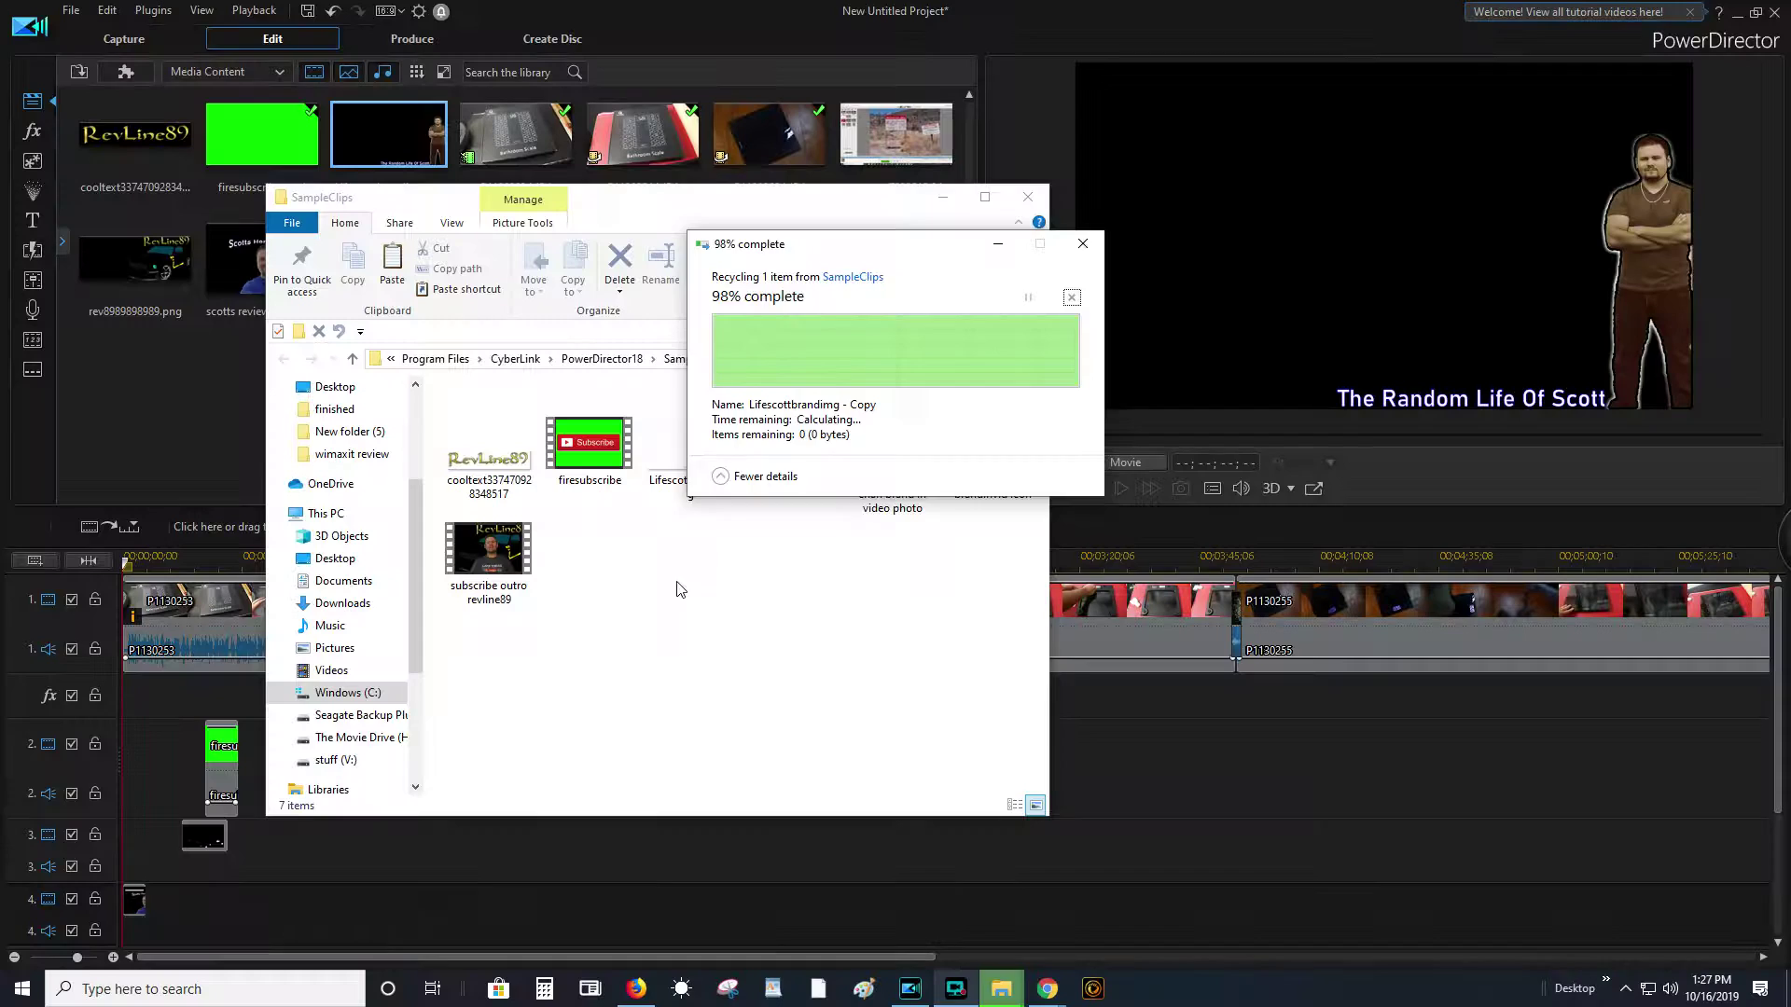
pyautogui.click(1034, 202)
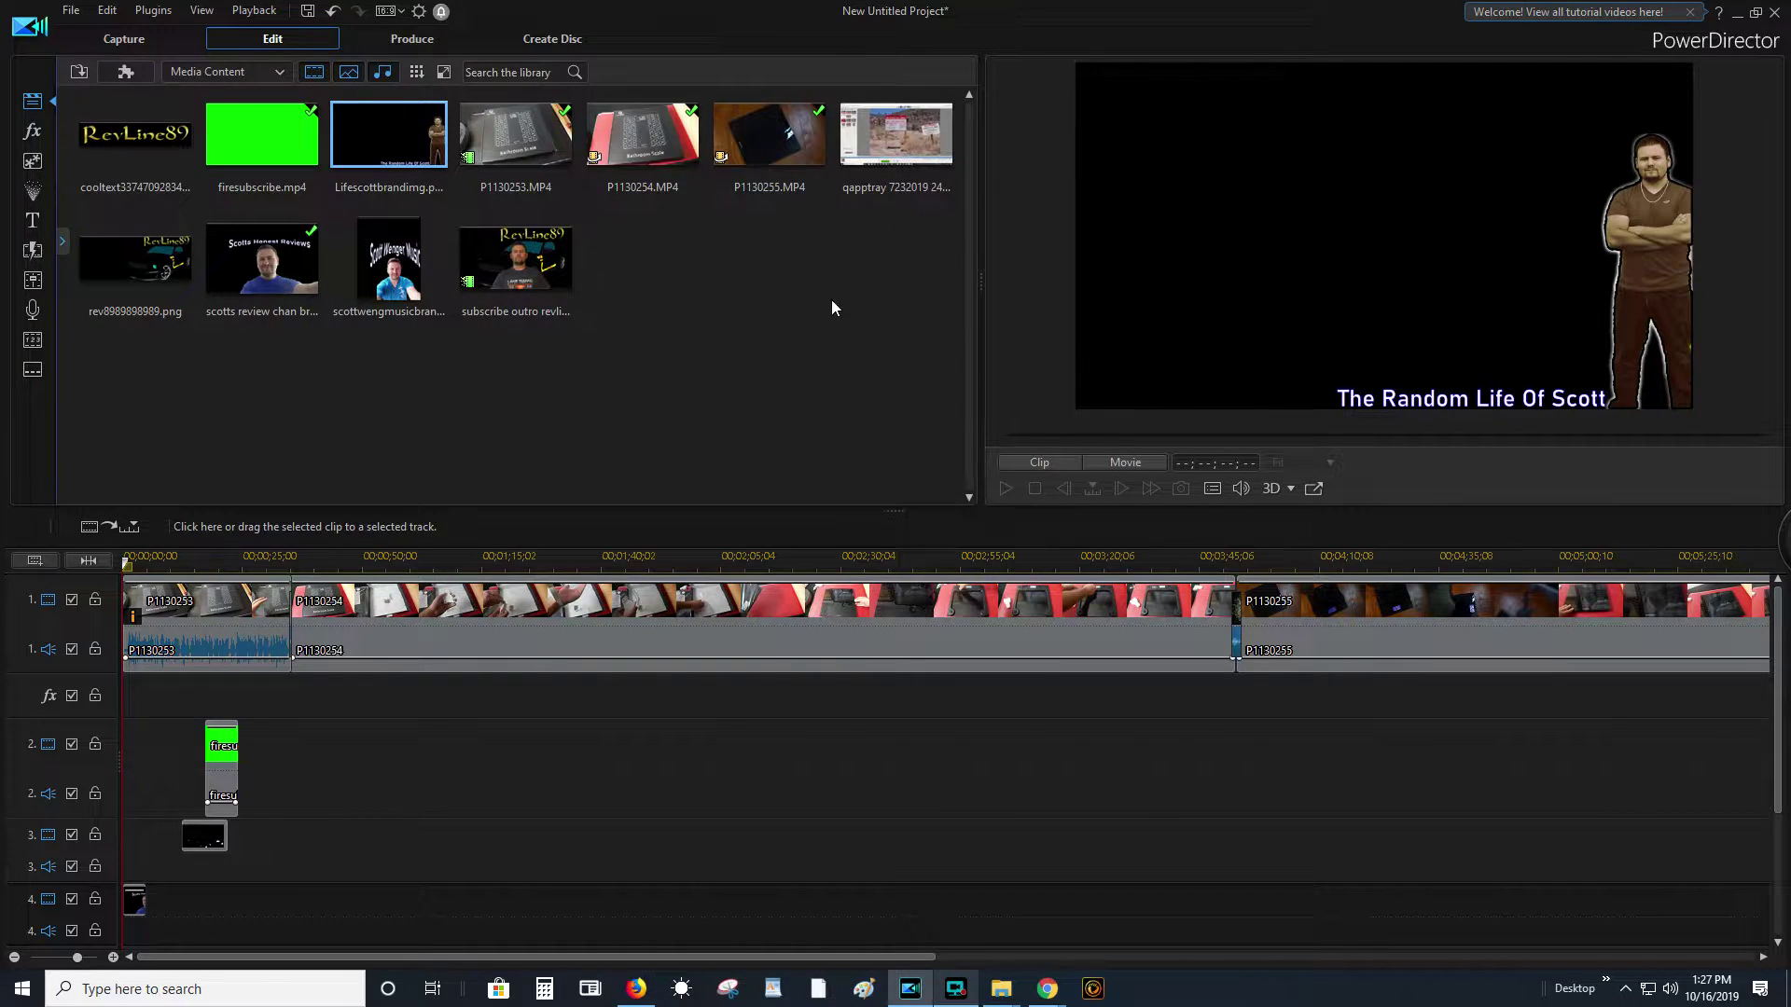
pyautogui.click(239, 76)
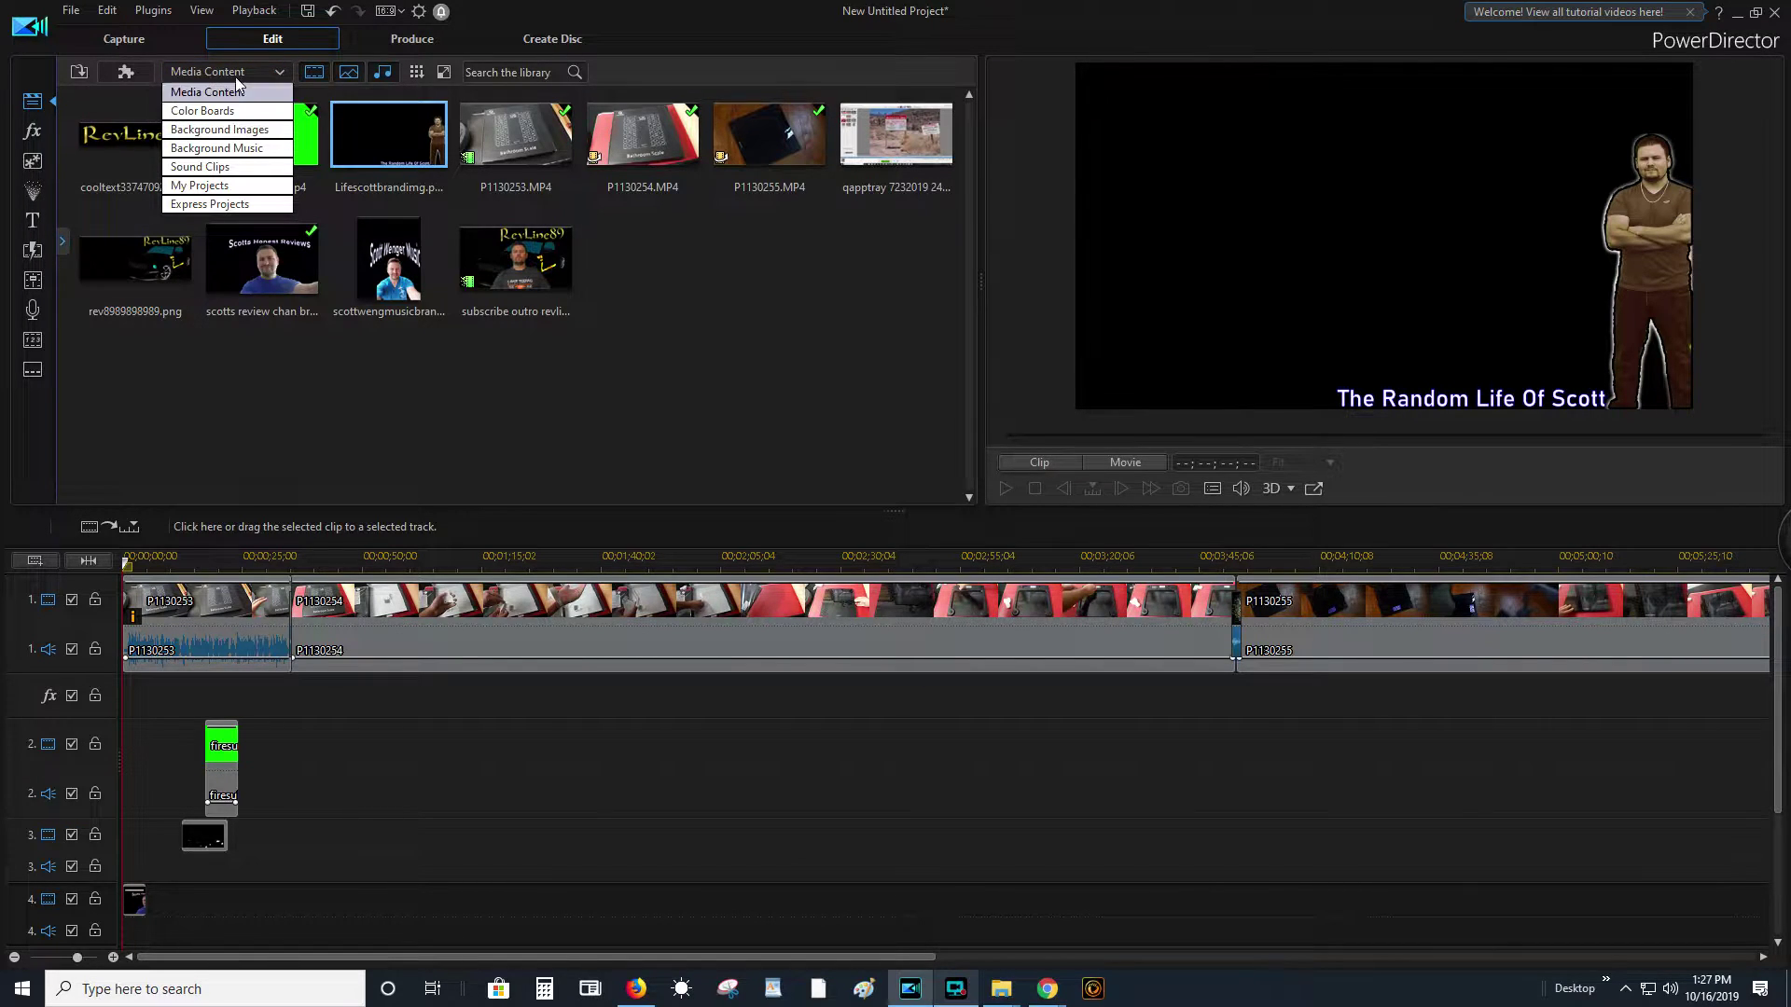
pyautogui.click(186, 91)
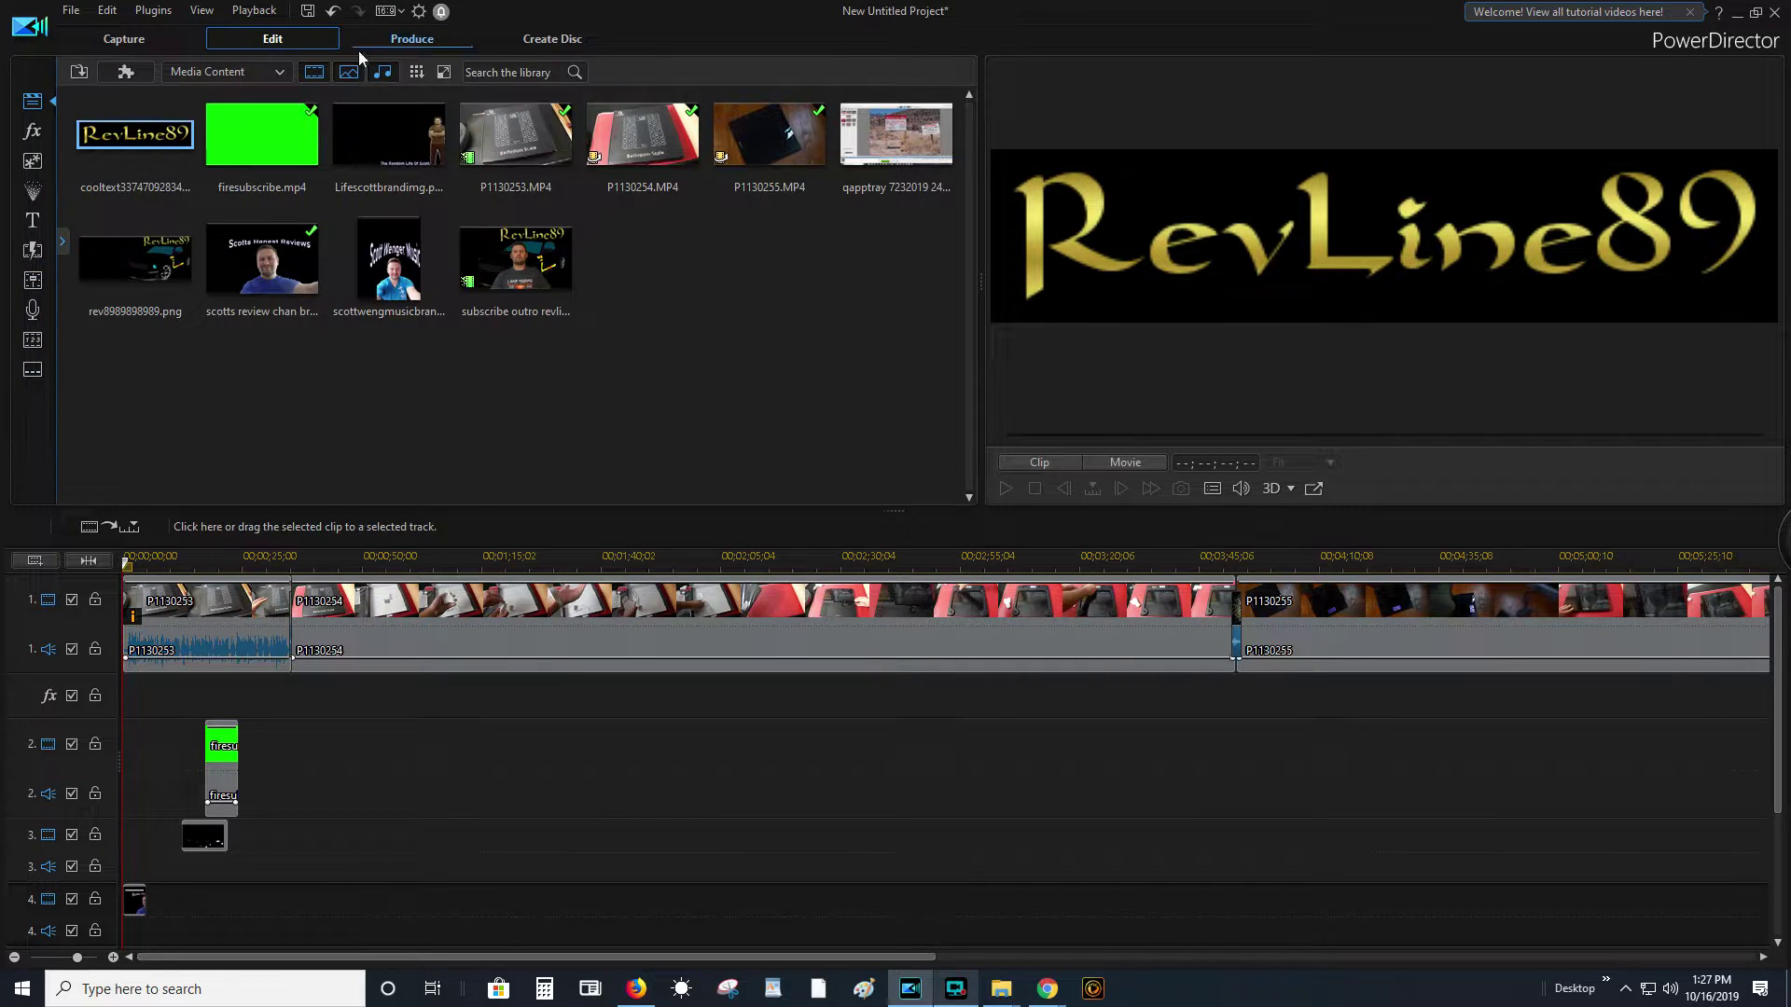
# - Browse the Color Boards and Background Images collections, previewing the orange 252,153,0 board and Halos.jpg
pyautogui.click(263, 71)
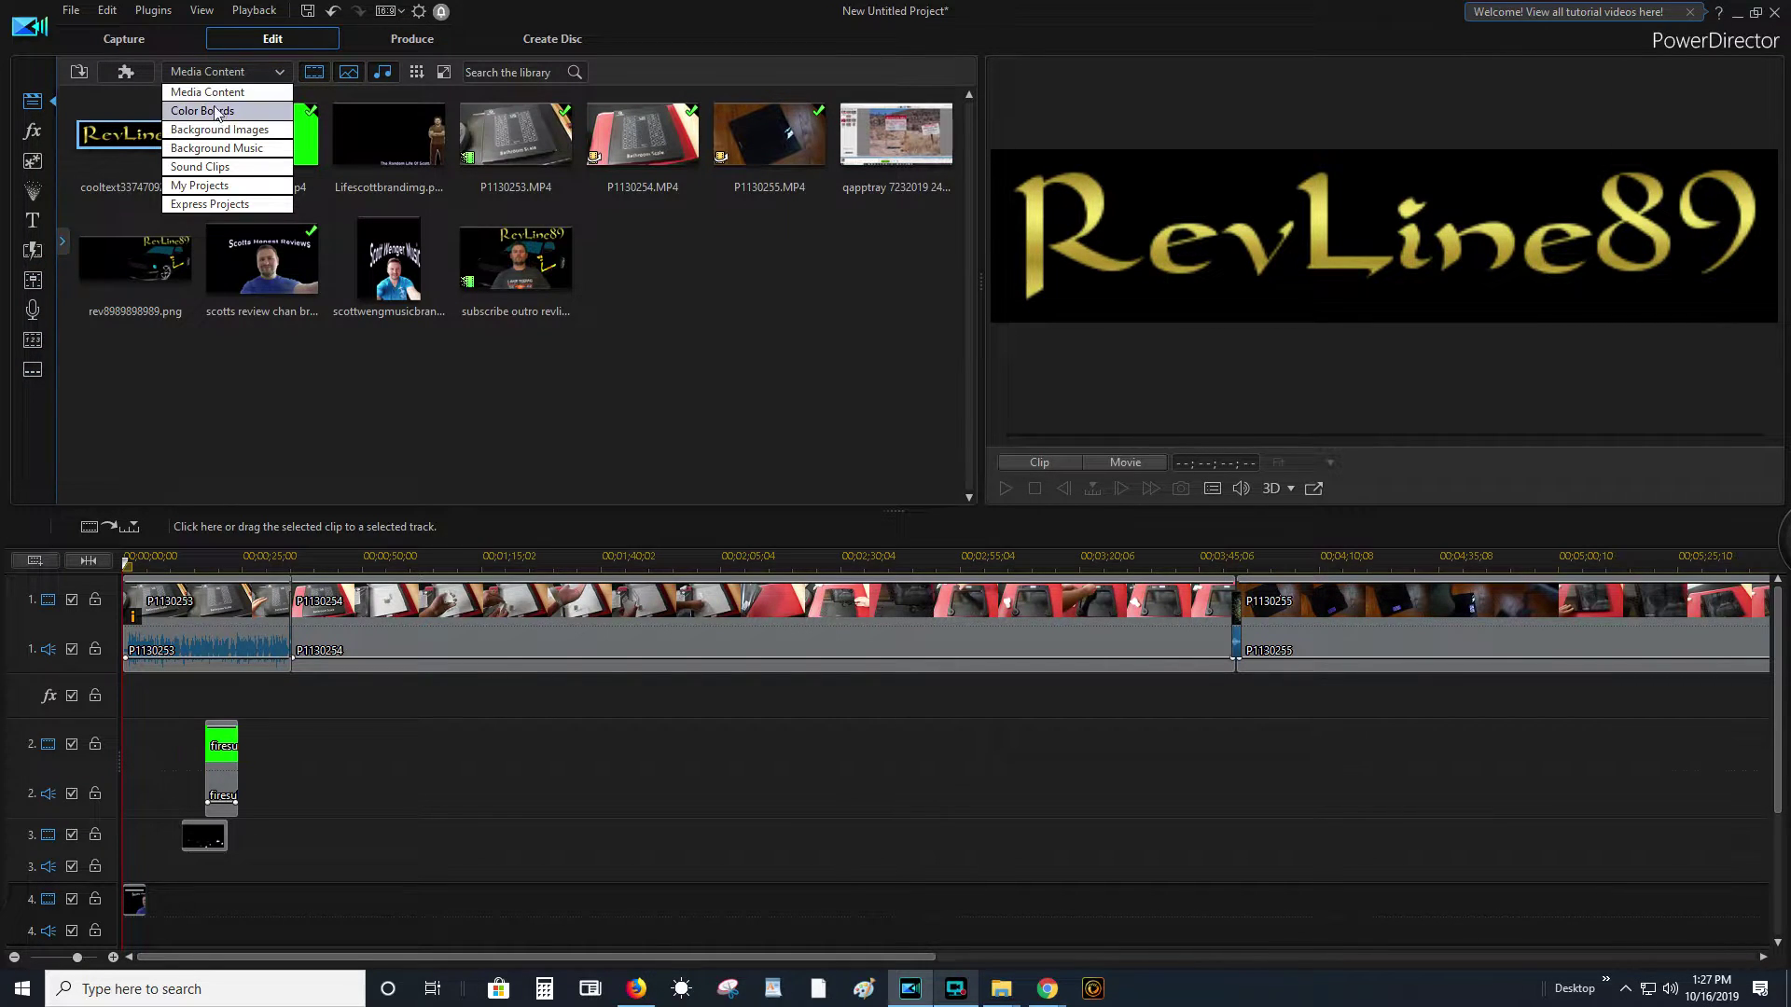
pyautogui.click(200, 104)
pyautogui.scroll(-2, 632, 336)
pyautogui.click(571, 315)
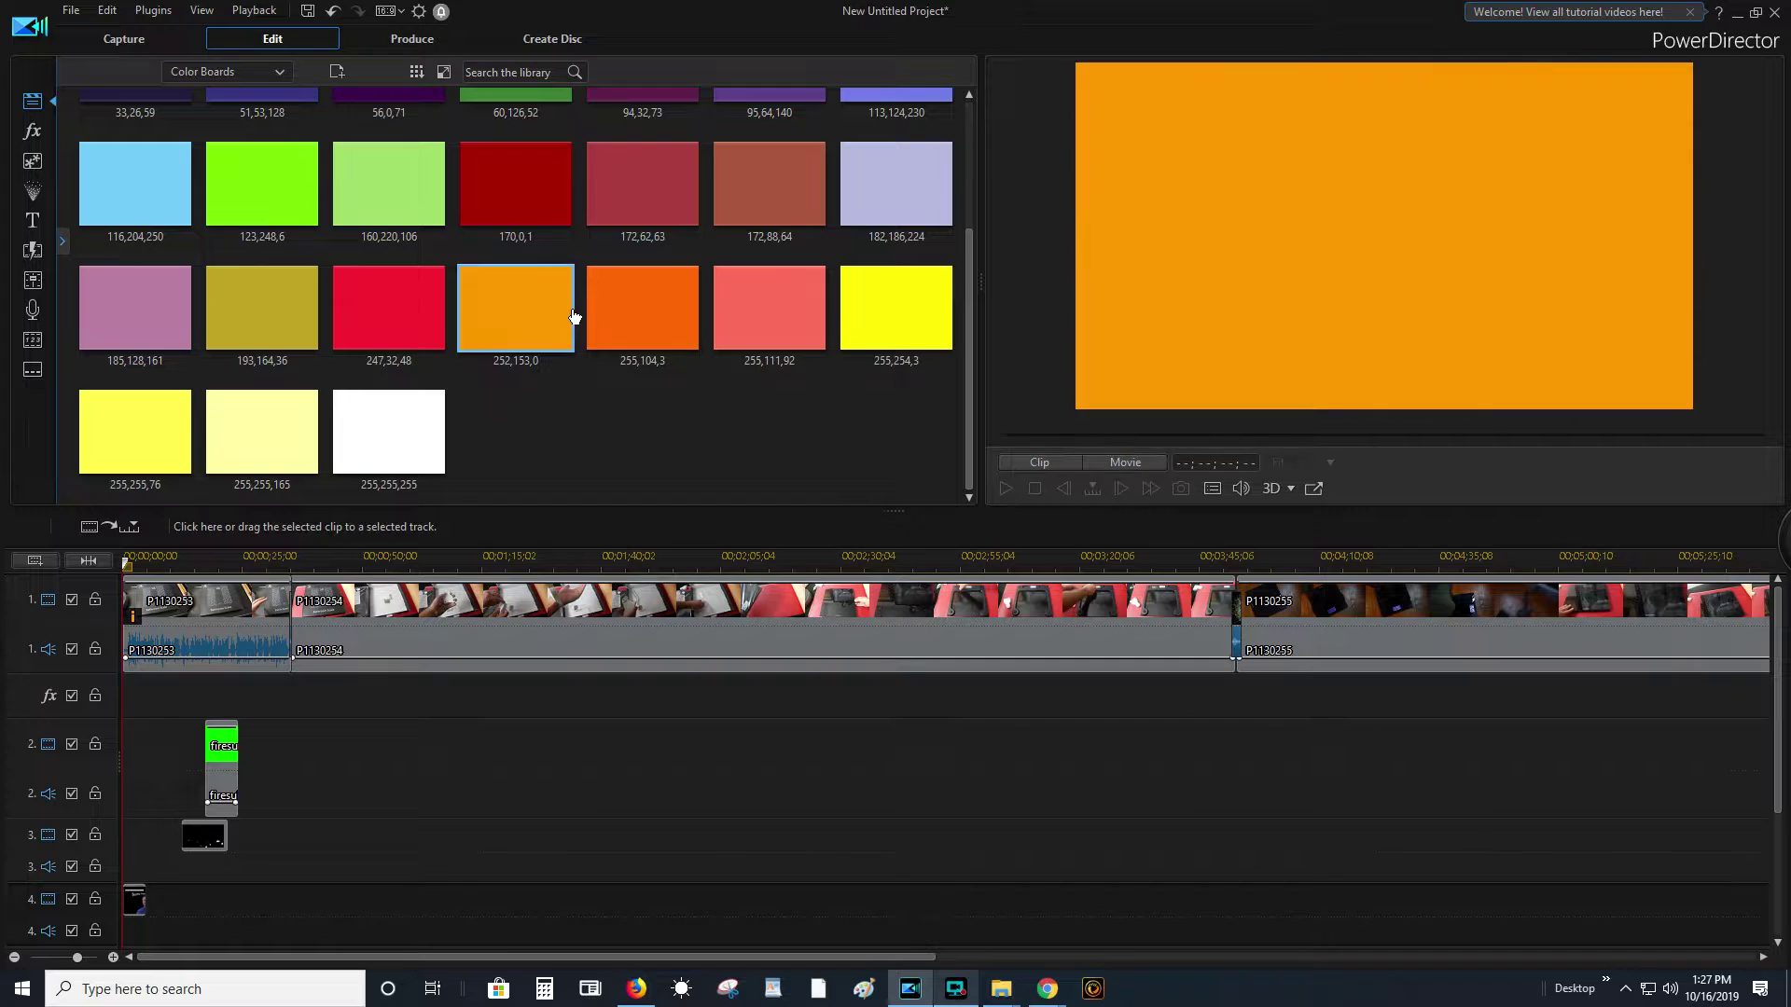
pyautogui.scroll(2, 374, 280)
pyautogui.click(238, 77)
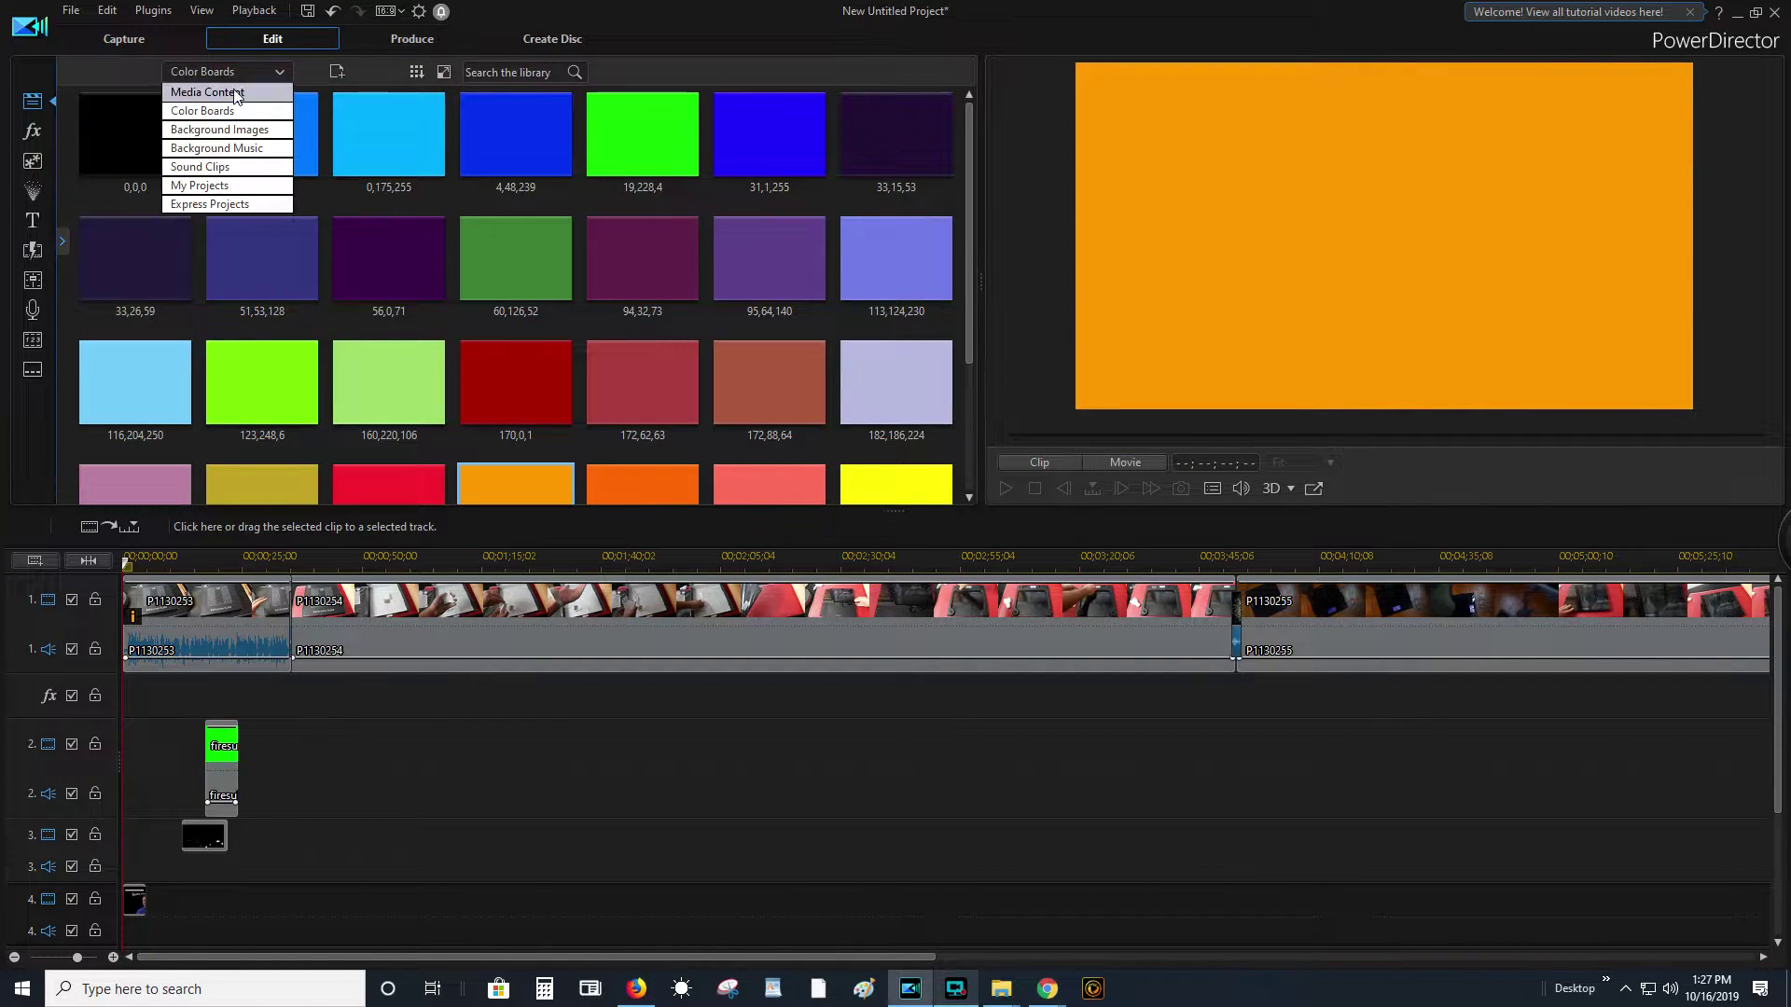
pyautogui.click(239, 129)
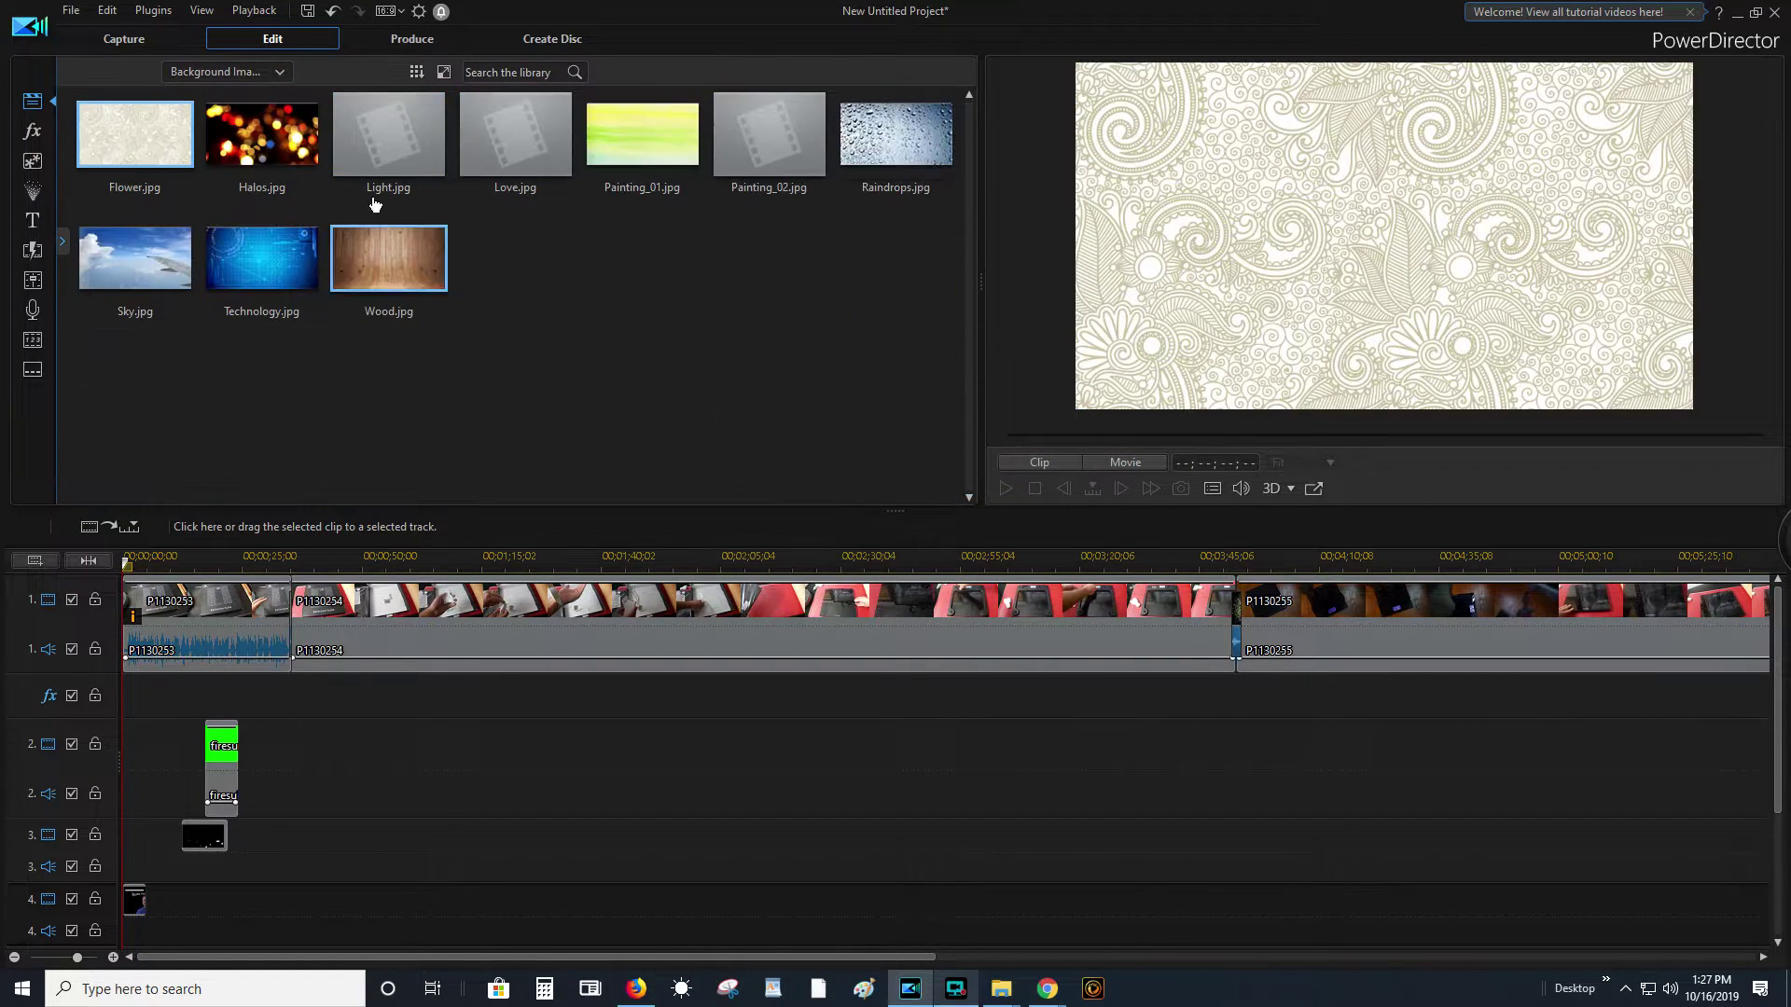
pyautogui.click(301, 138)
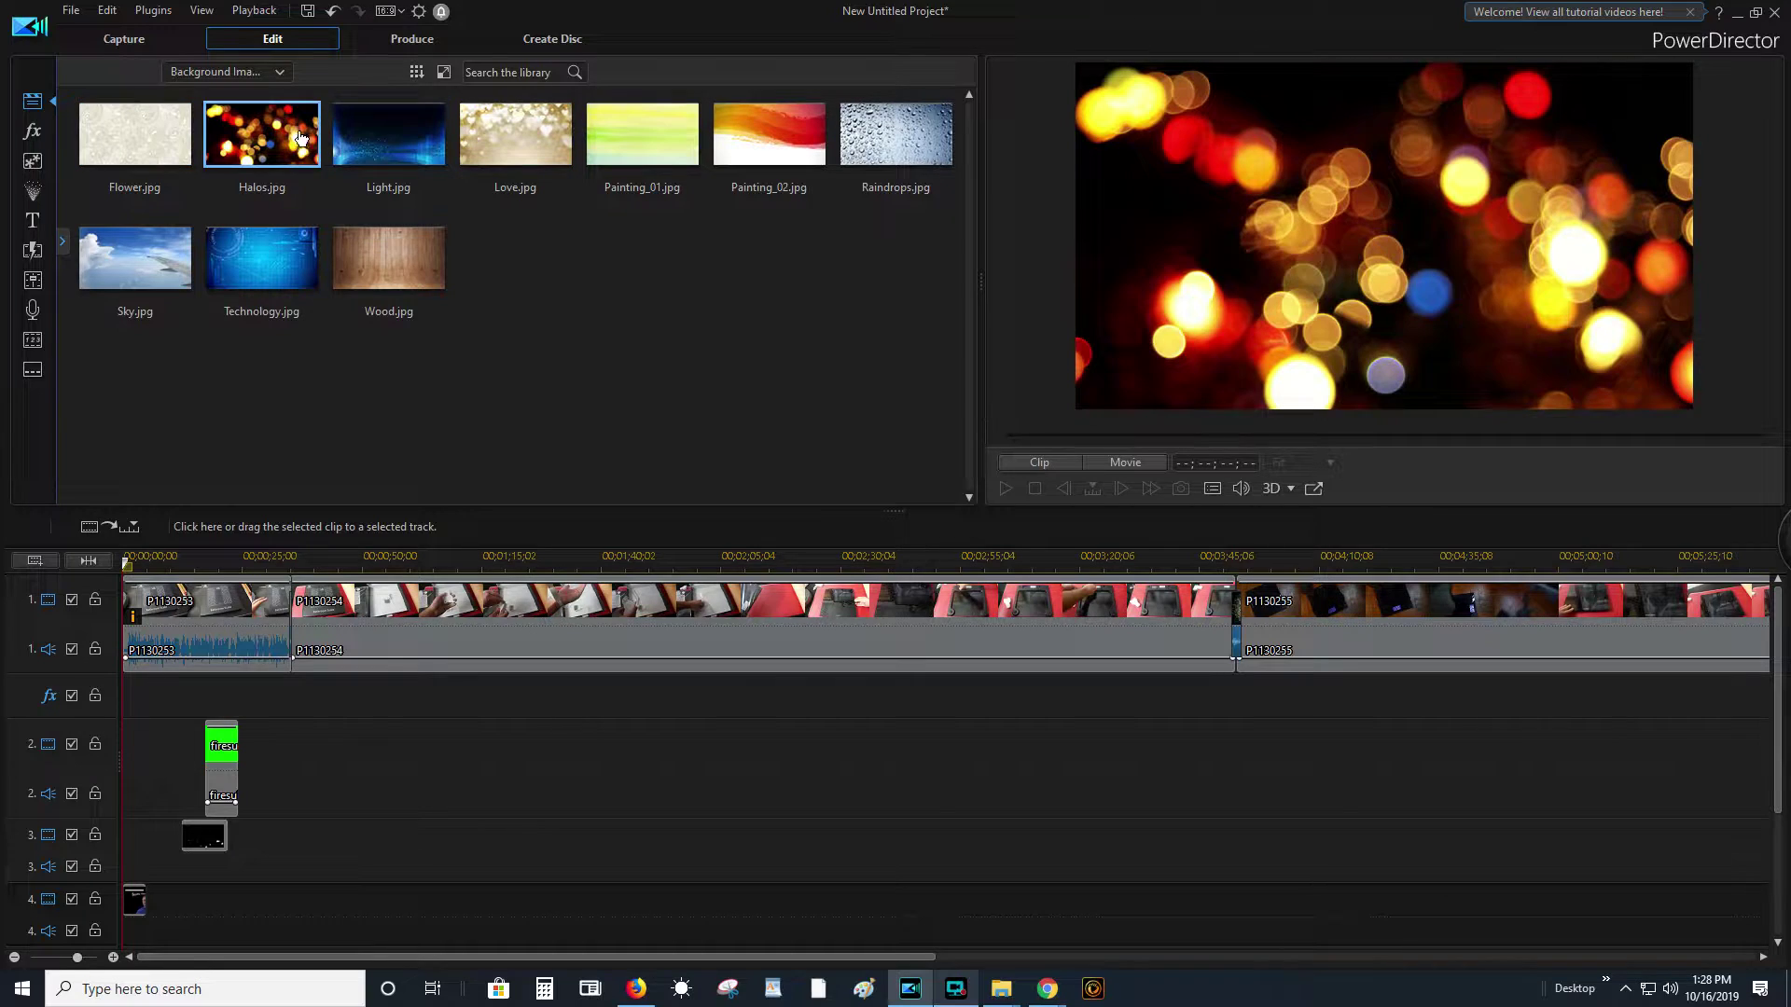
# - Look over the Background Music and Sound Clips collections and return the library to Media Content
pyautogui.click(211, 67)
pyautogui.click(232, 152)
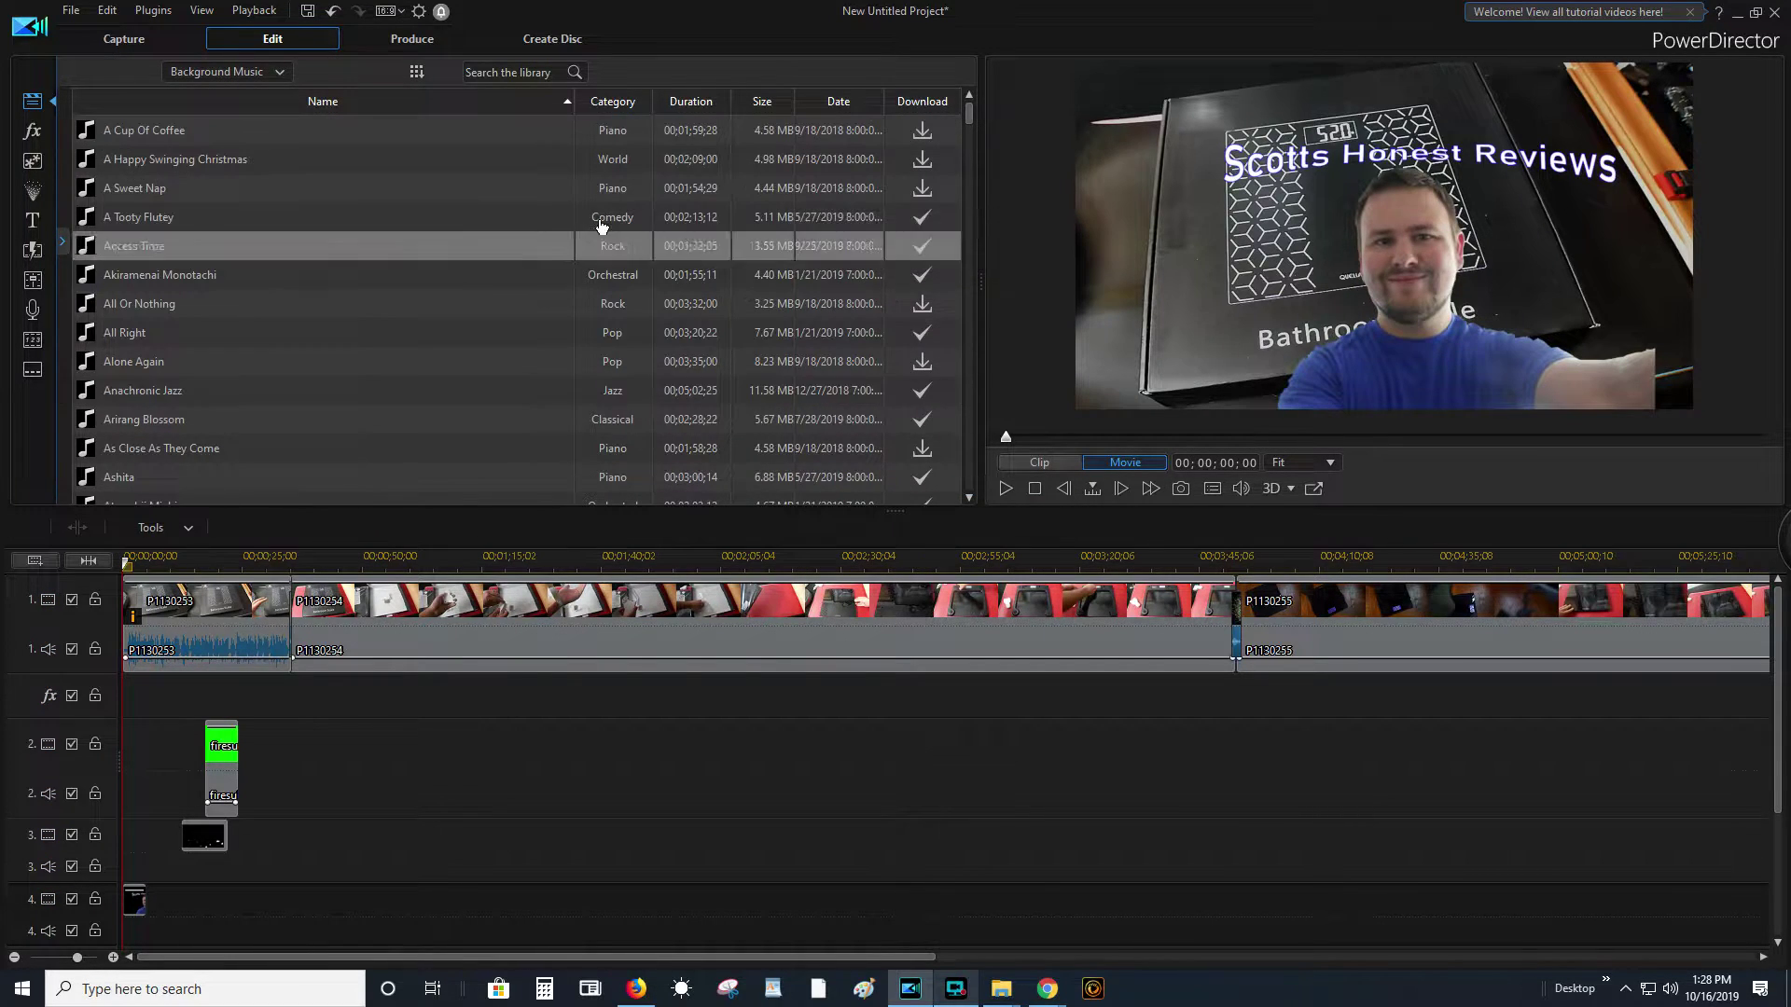
pyautogui.click(277, 71)
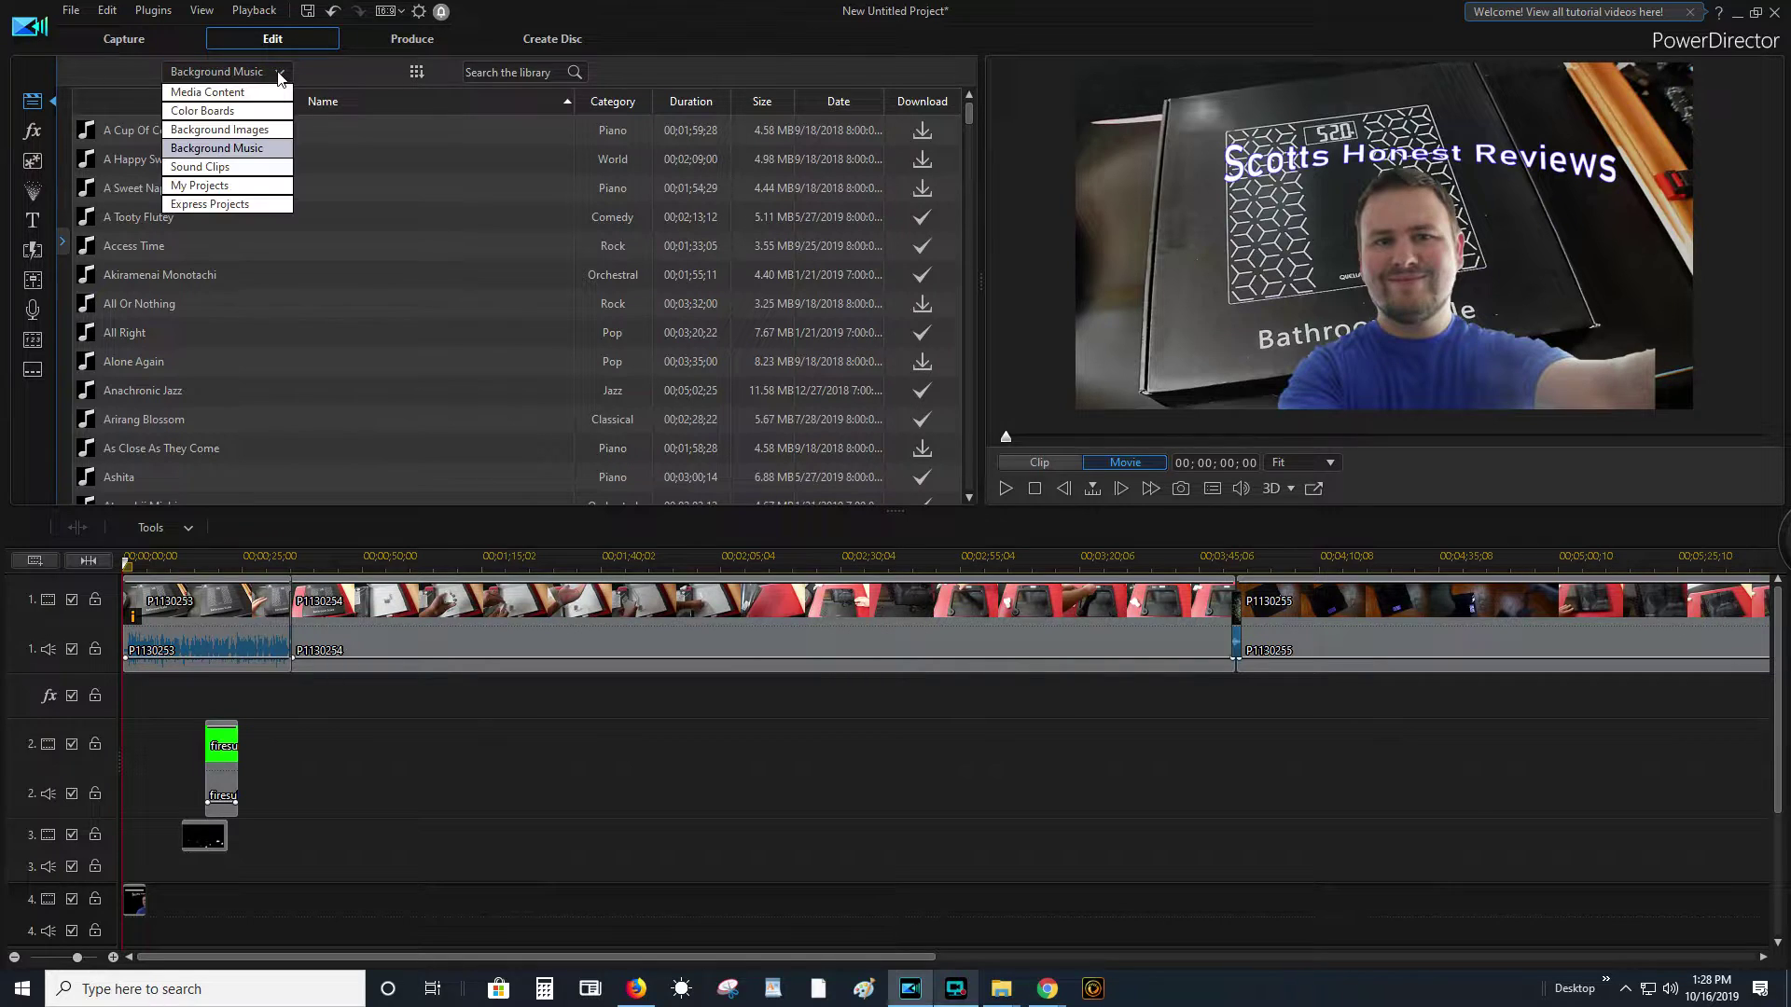
pyautogui.click(239, 169)
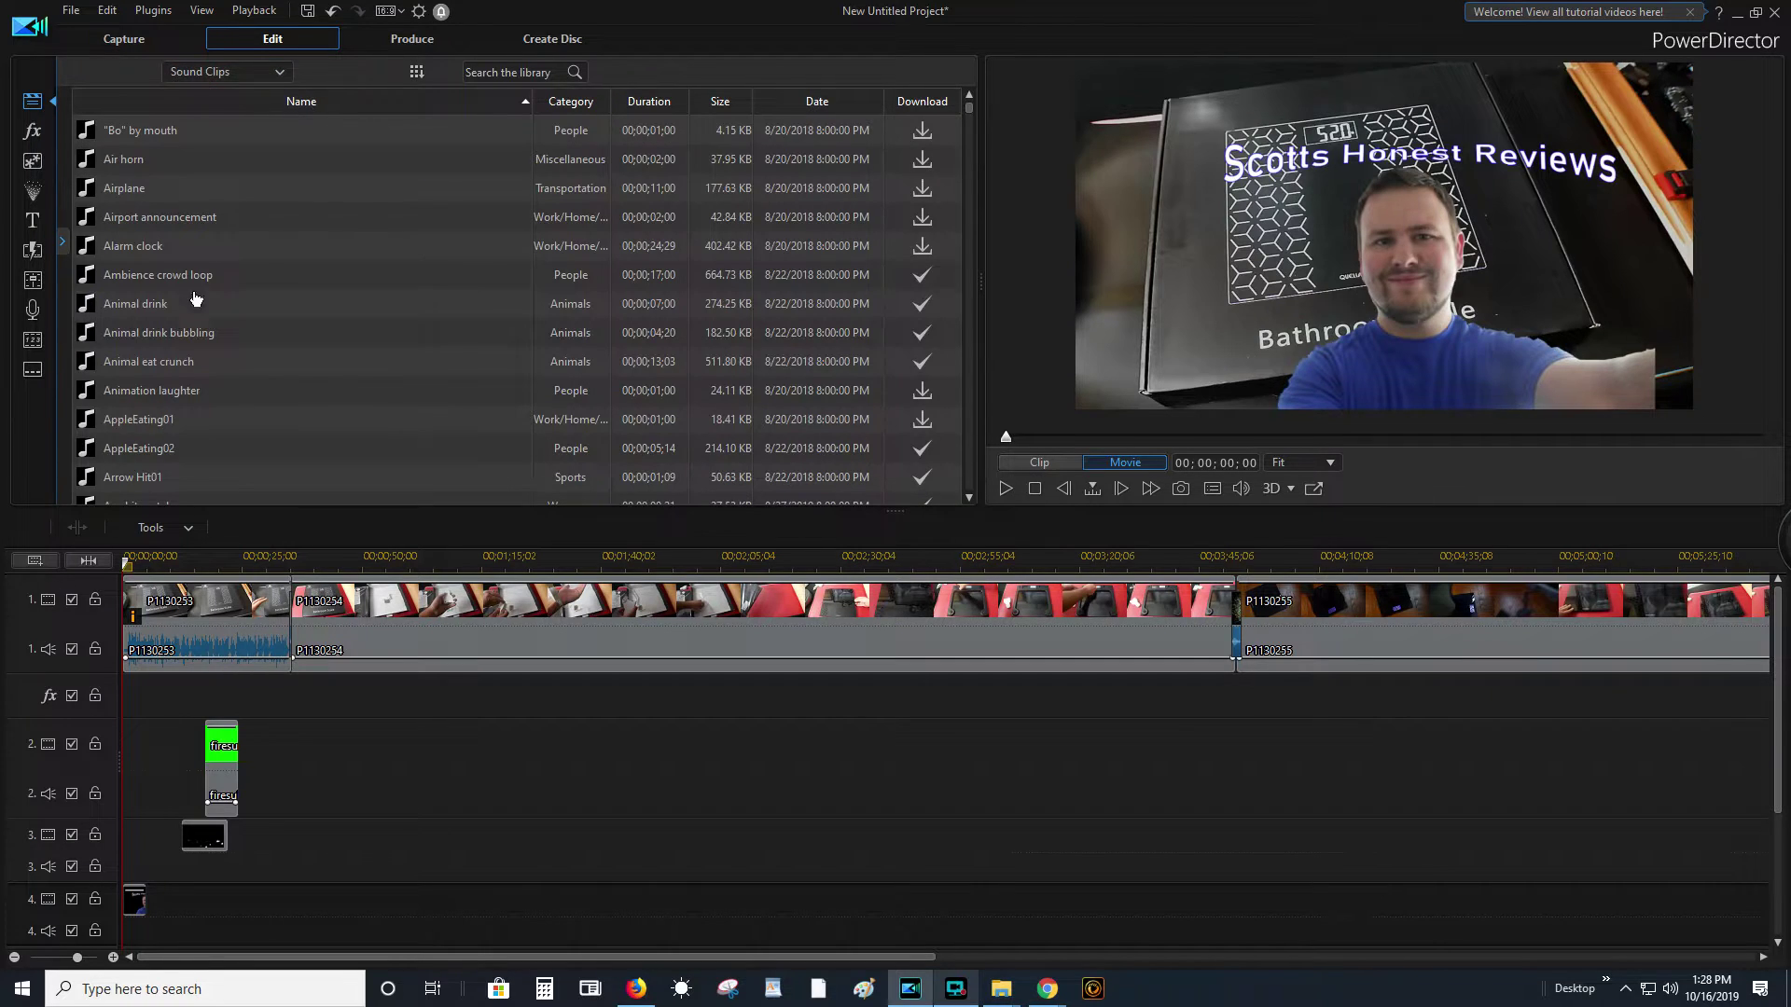
pyautogui.click(271, 71)
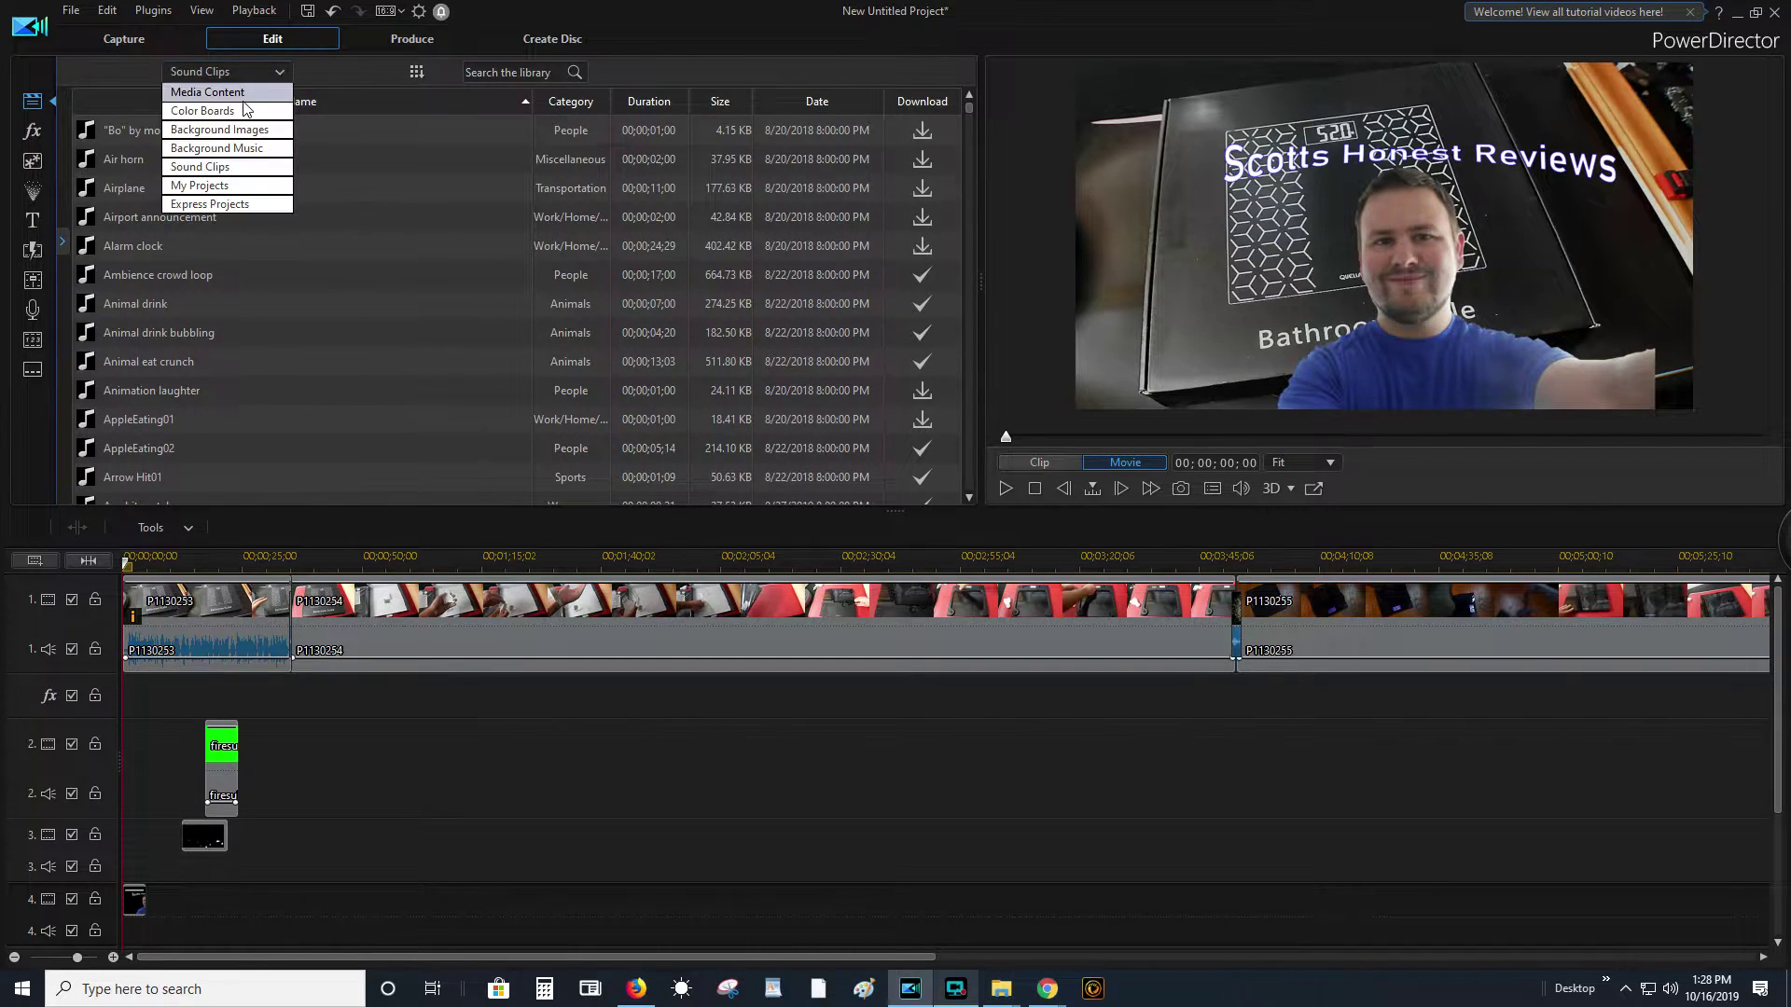
pyautogui.click(215, 89)
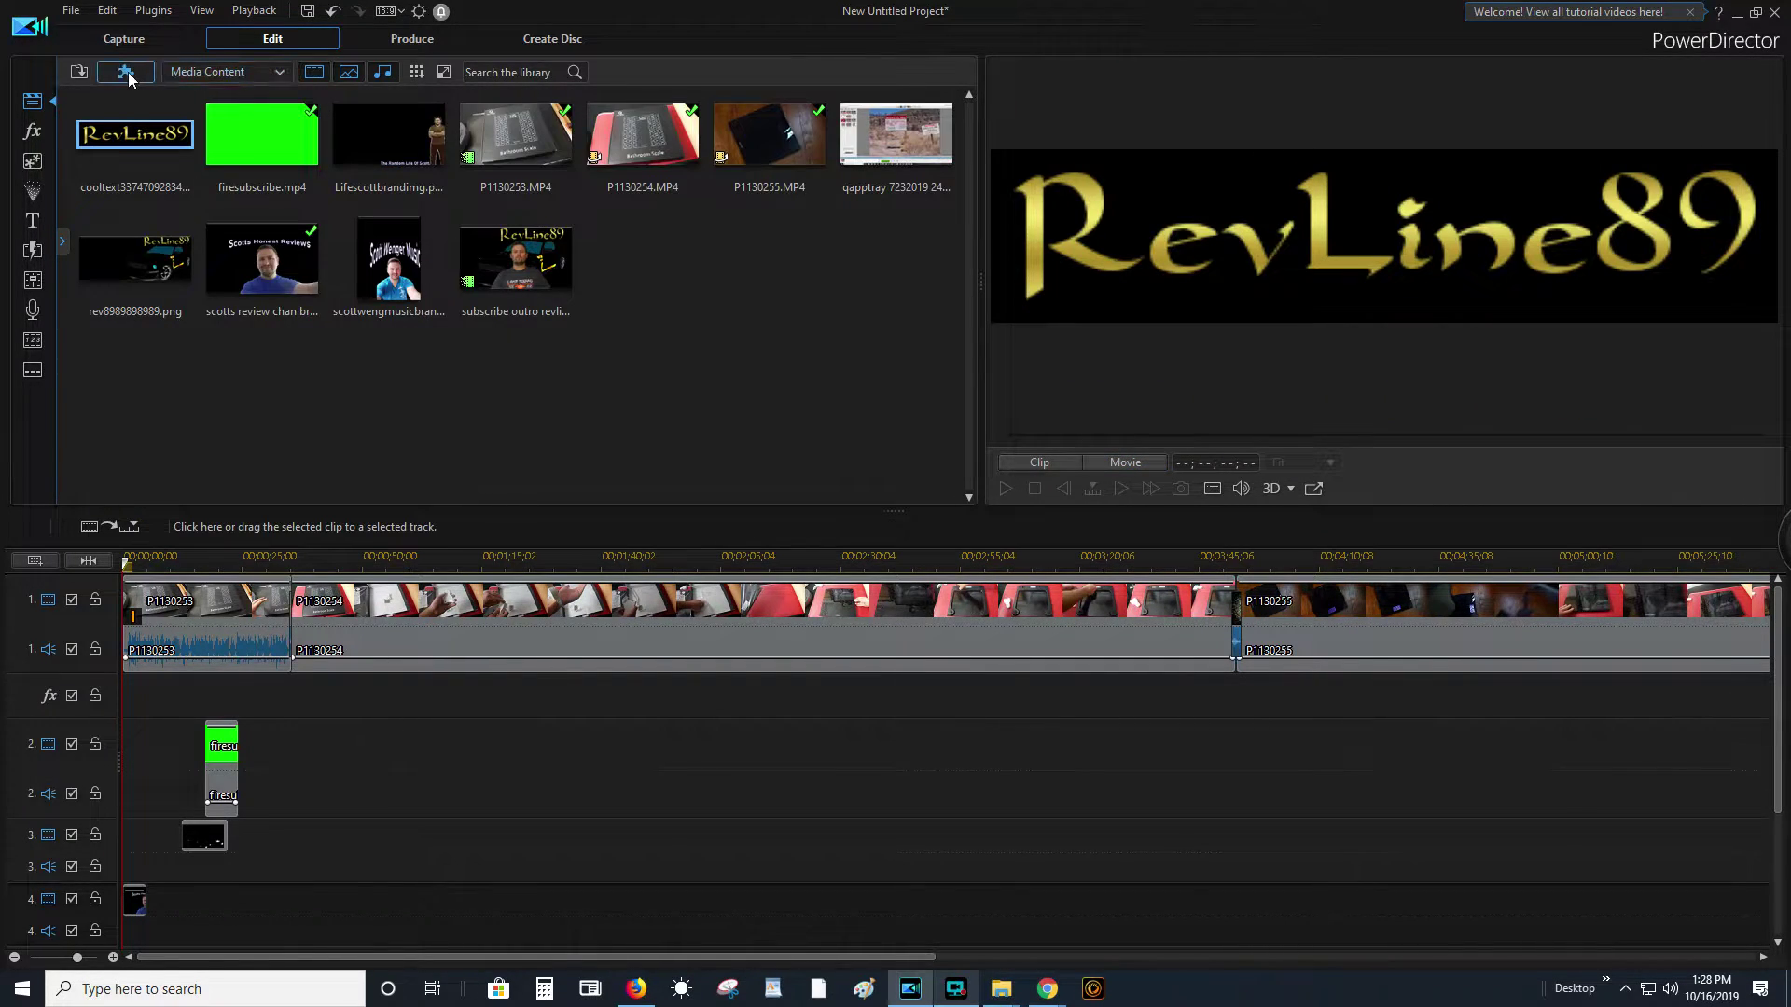
# - Look over the media import options and the project aspect ratio choices, leaving both without a selection
pyautogui.click(76, 72)
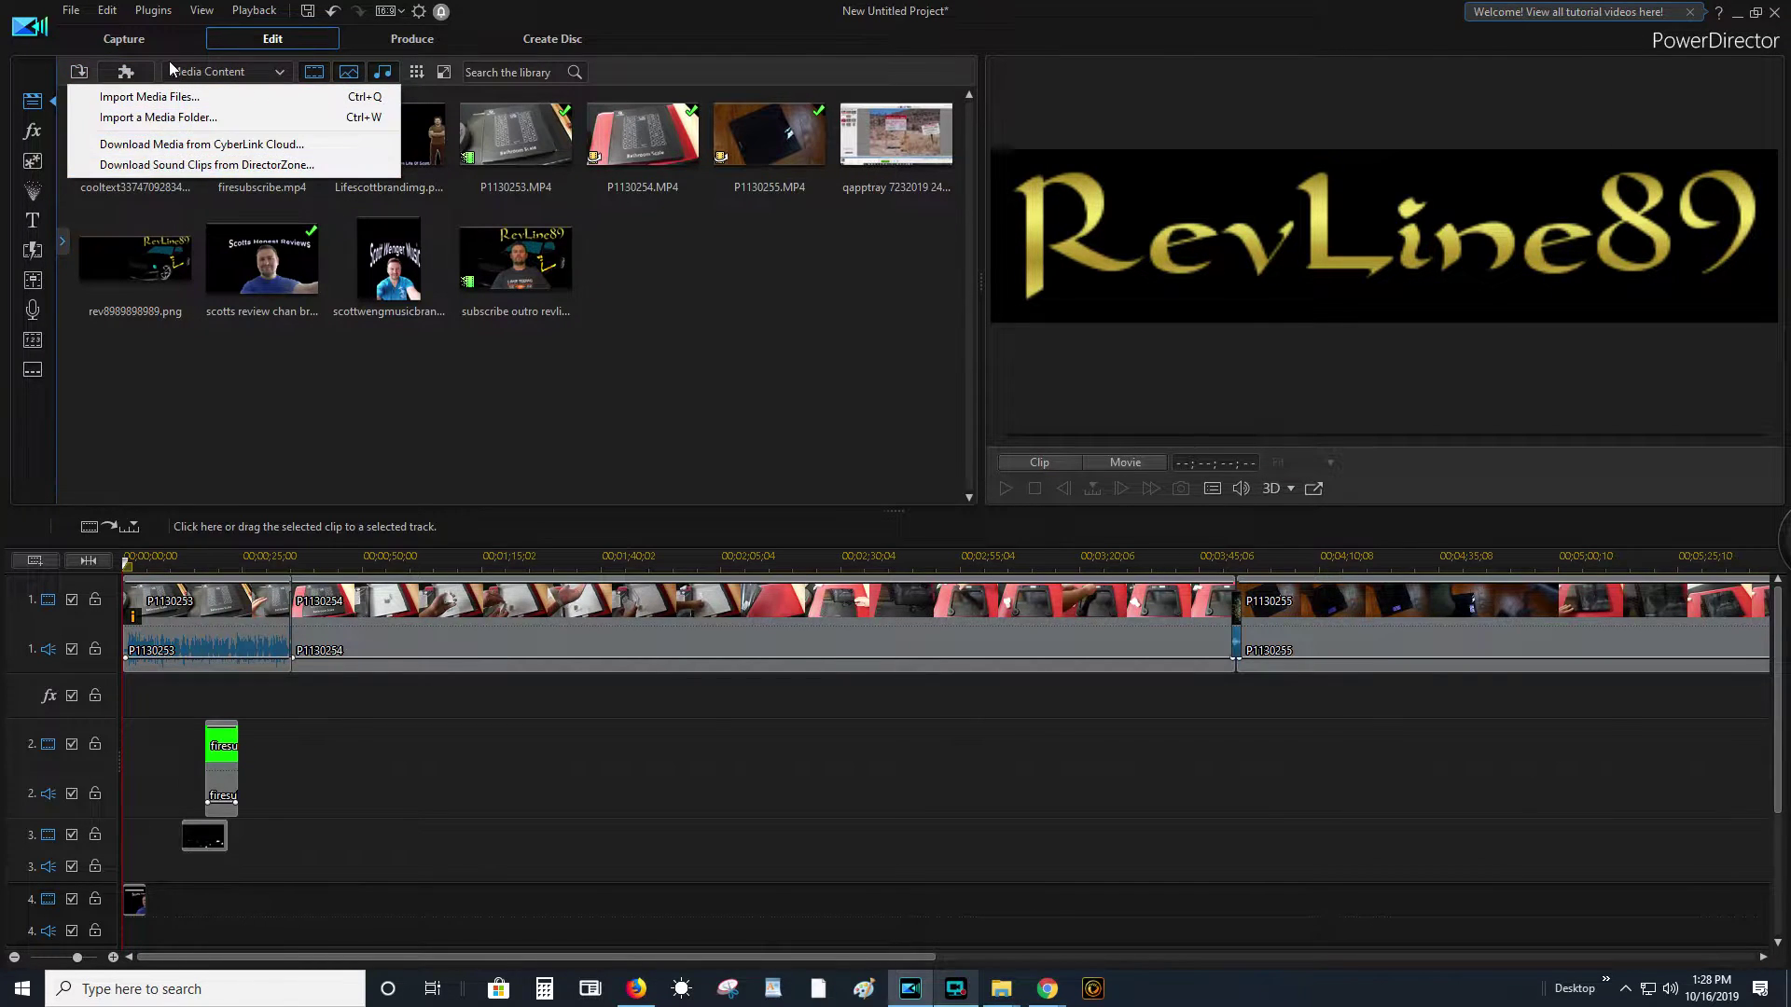
pyautogui.click(838, 336)
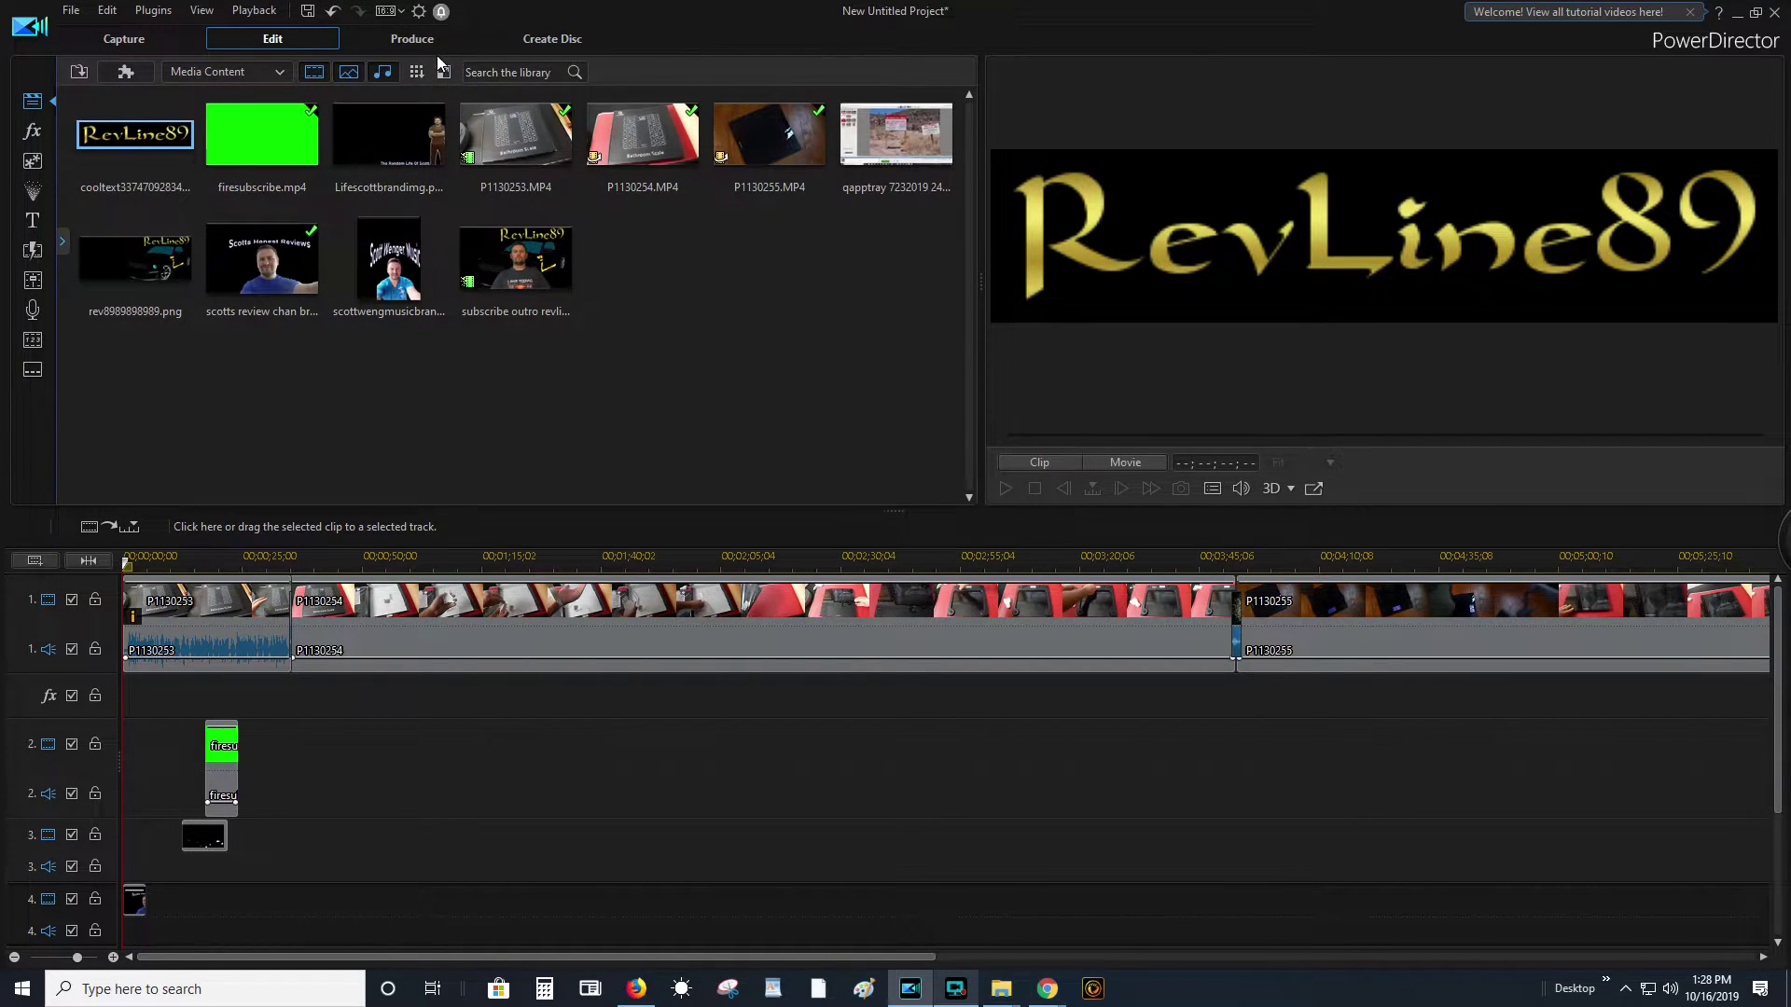
pyautogui.click(402, 12)
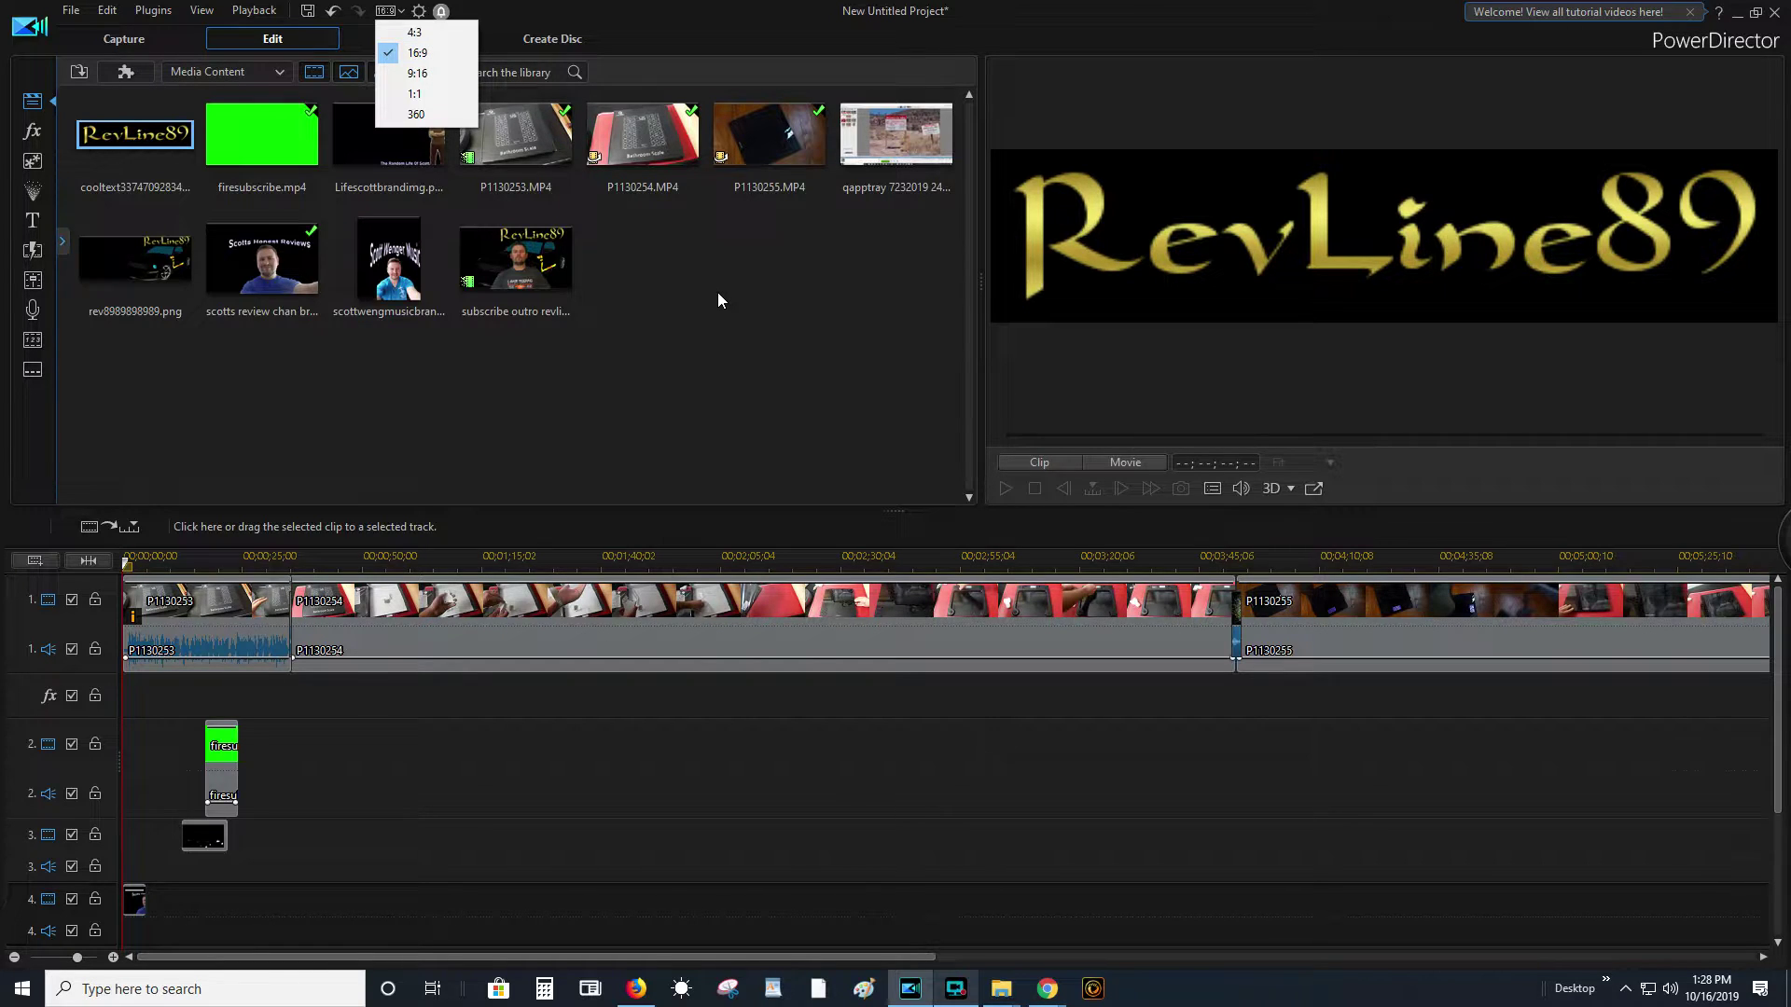
pyautogui.click(380, 10)
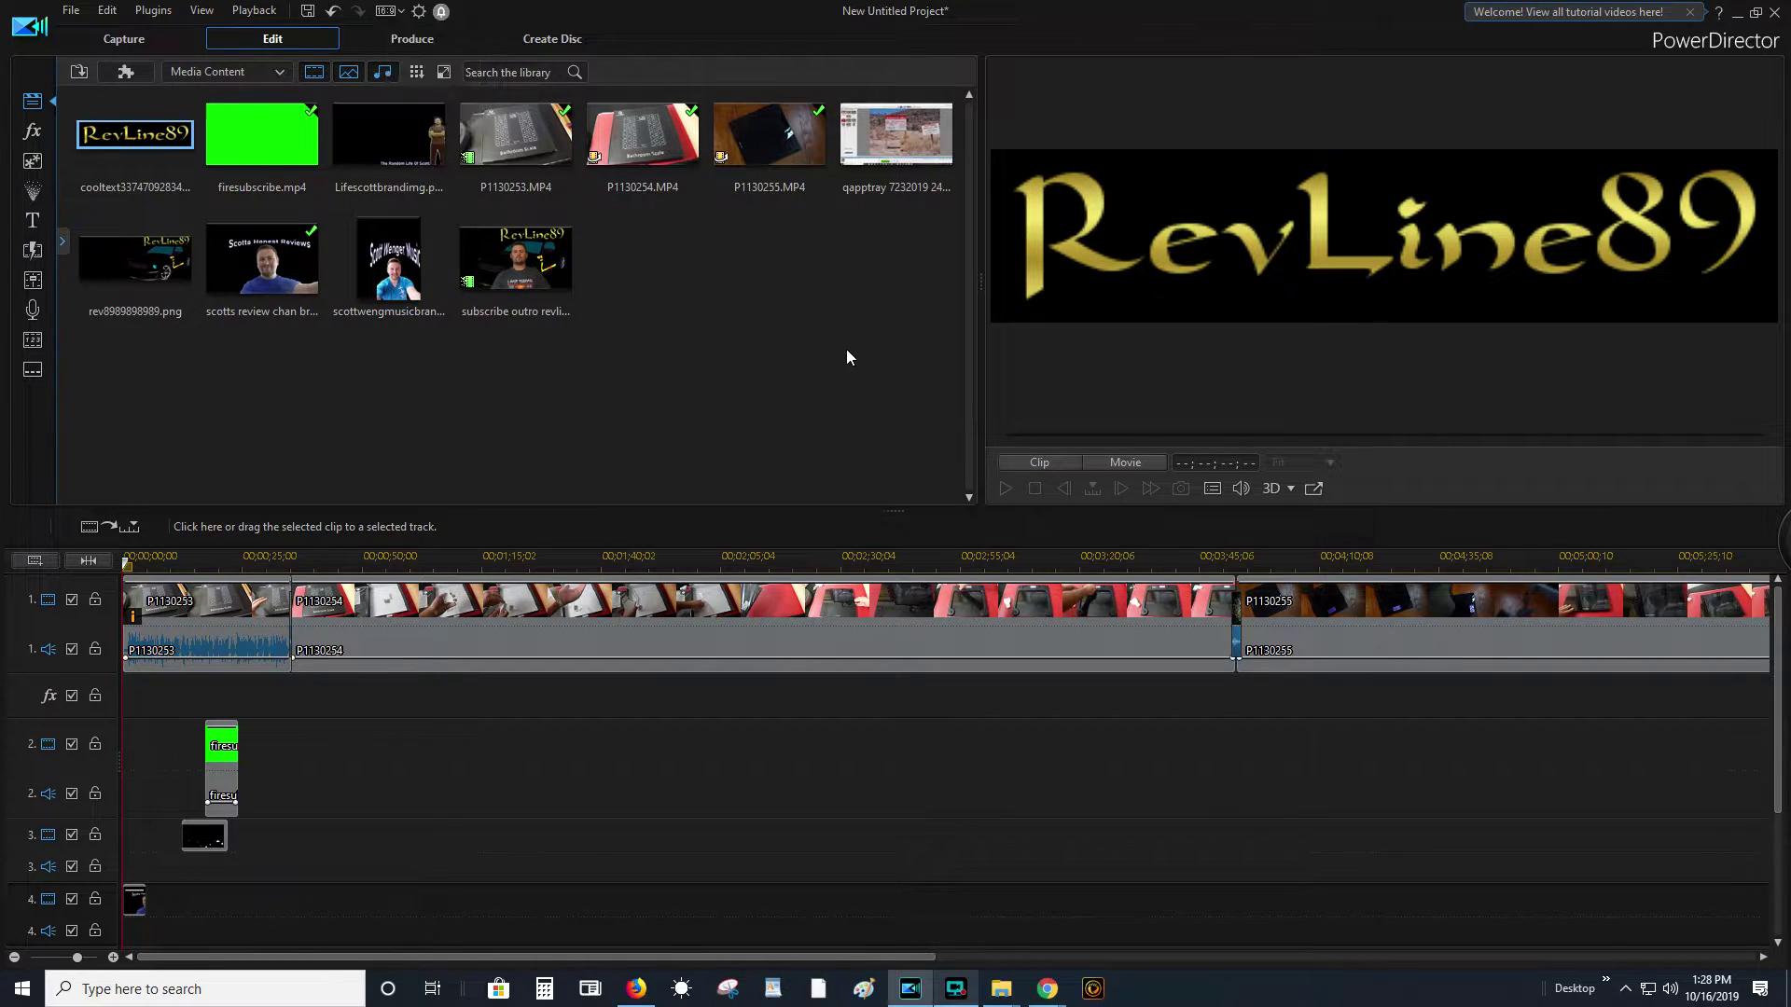
# - Review the General and Produce preferences and close the preferences without changes
pyautogui.click(420, 12)
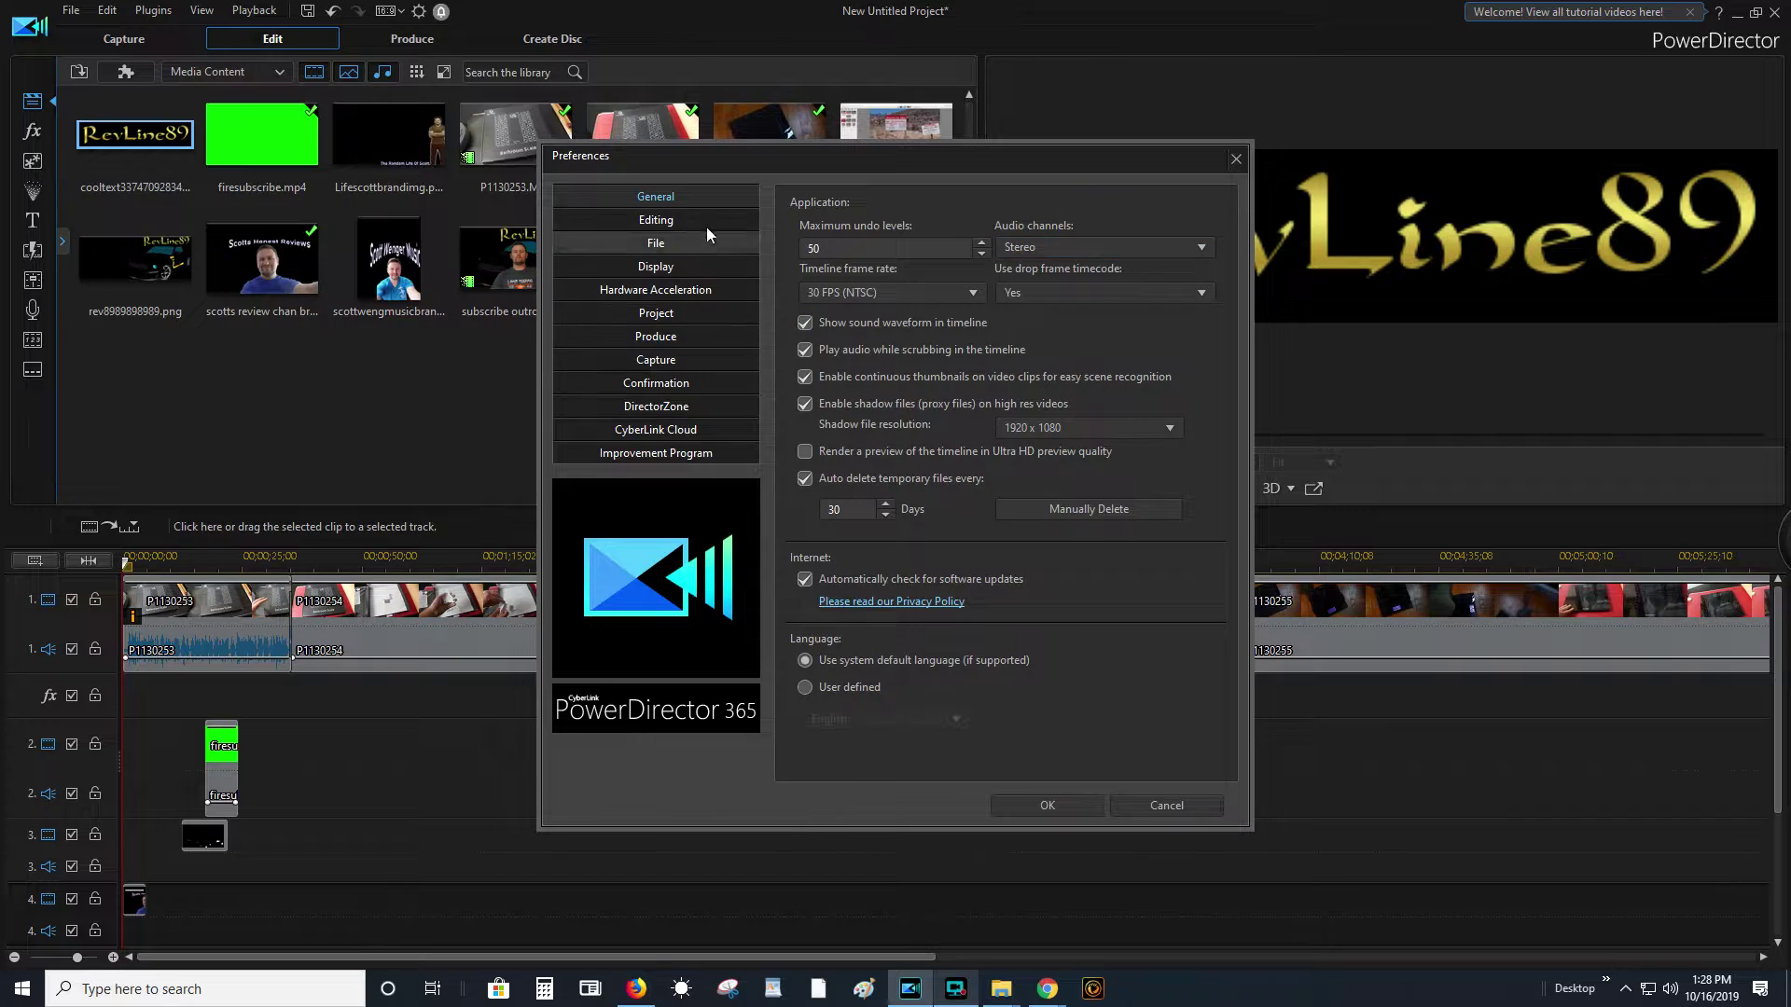
pyautogui.click(680, 337)
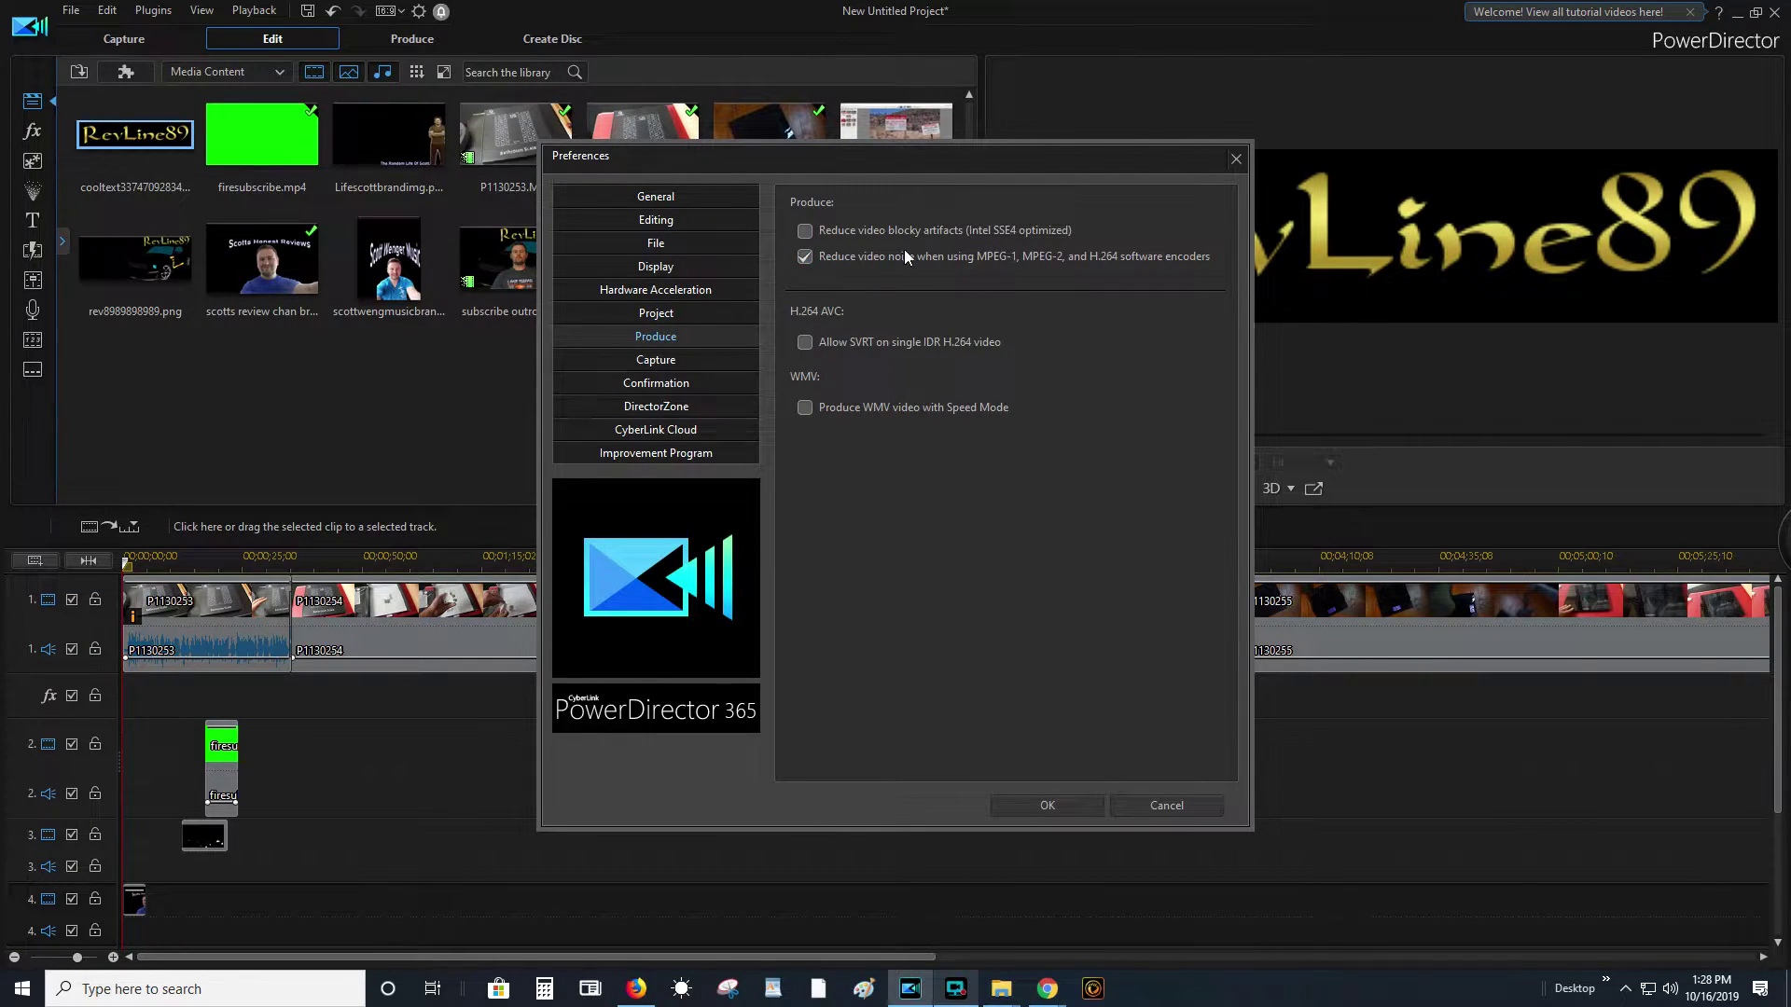
pyautogui.click(1236, 159)
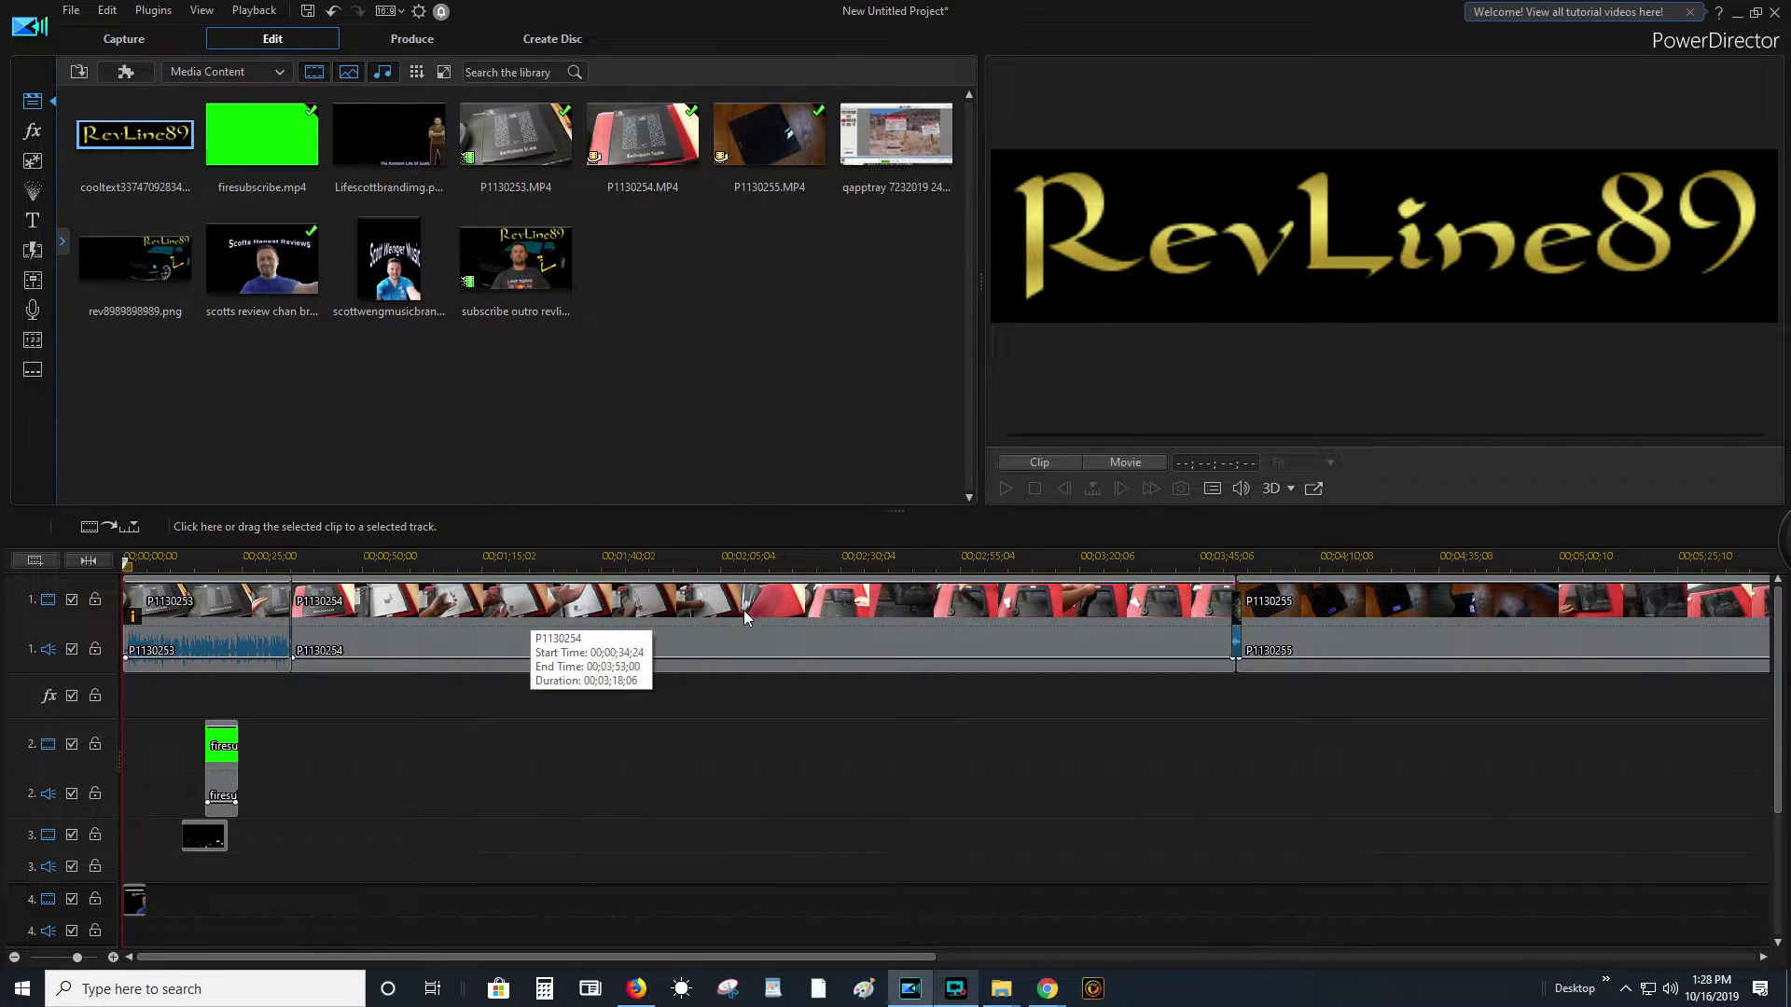
# - Play the P1130254 clip on video track 1 and split it at about 00;00;44;21 on the timeline
pyautogui.click(444, 637)
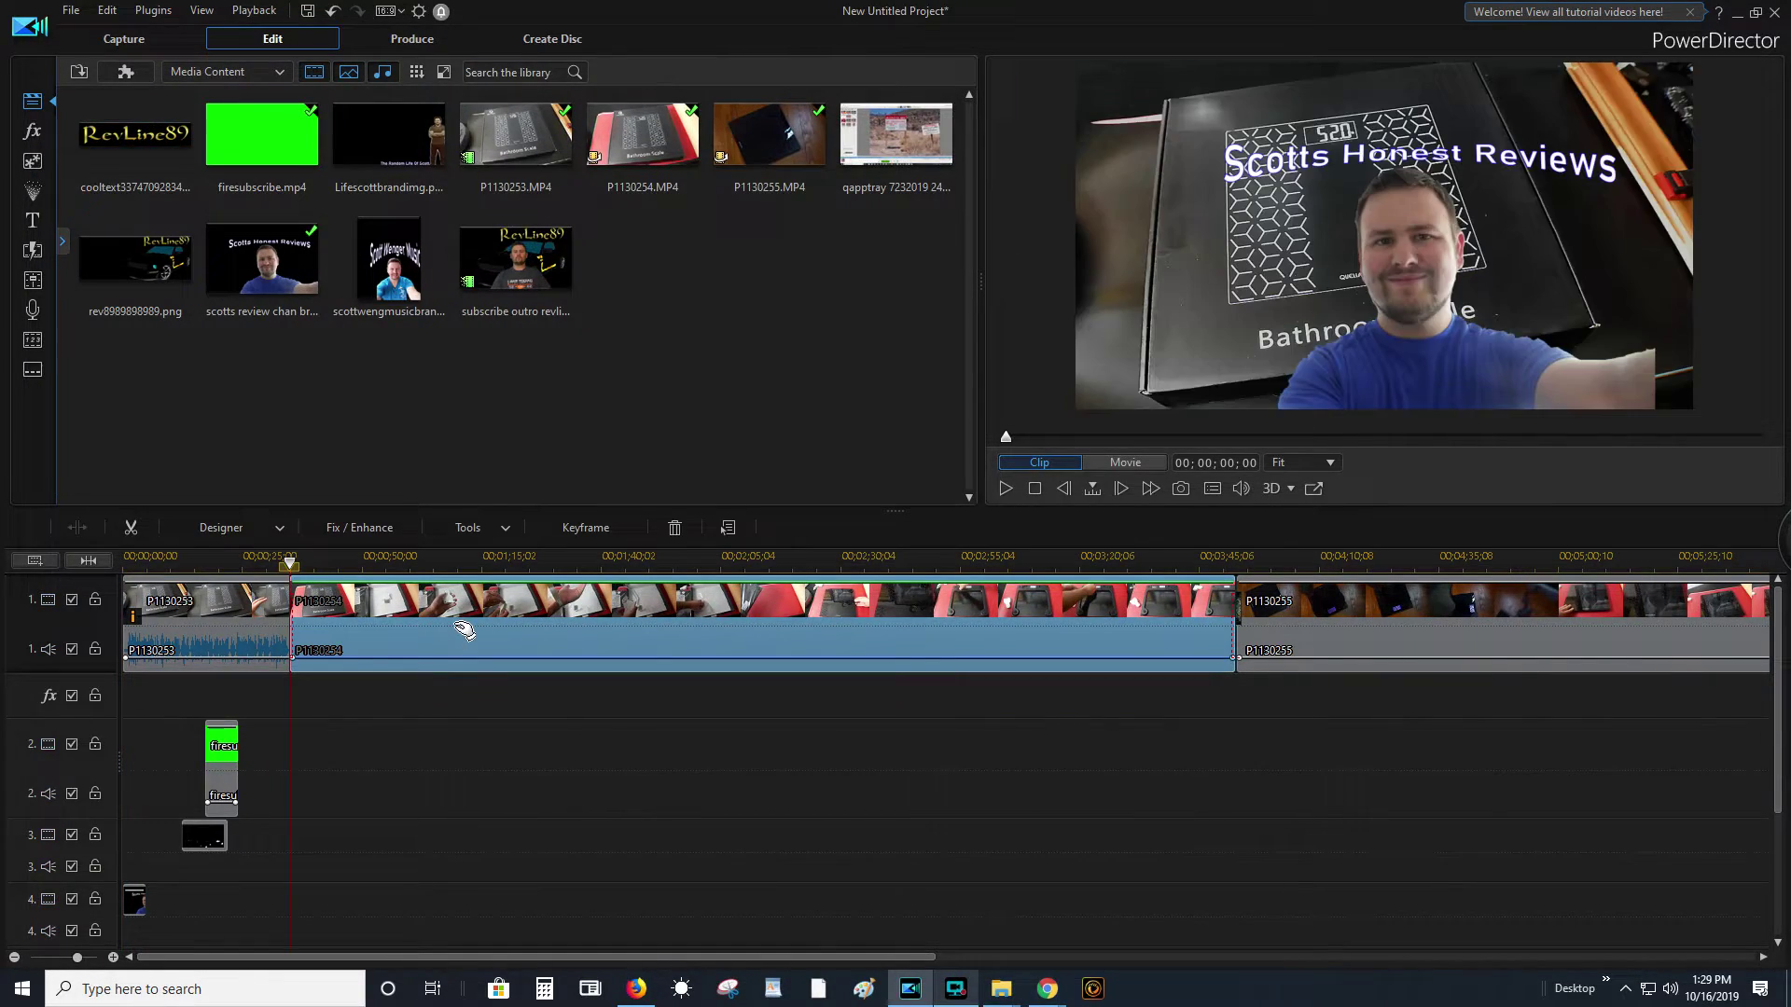
pyautogui.click(1004, 487)
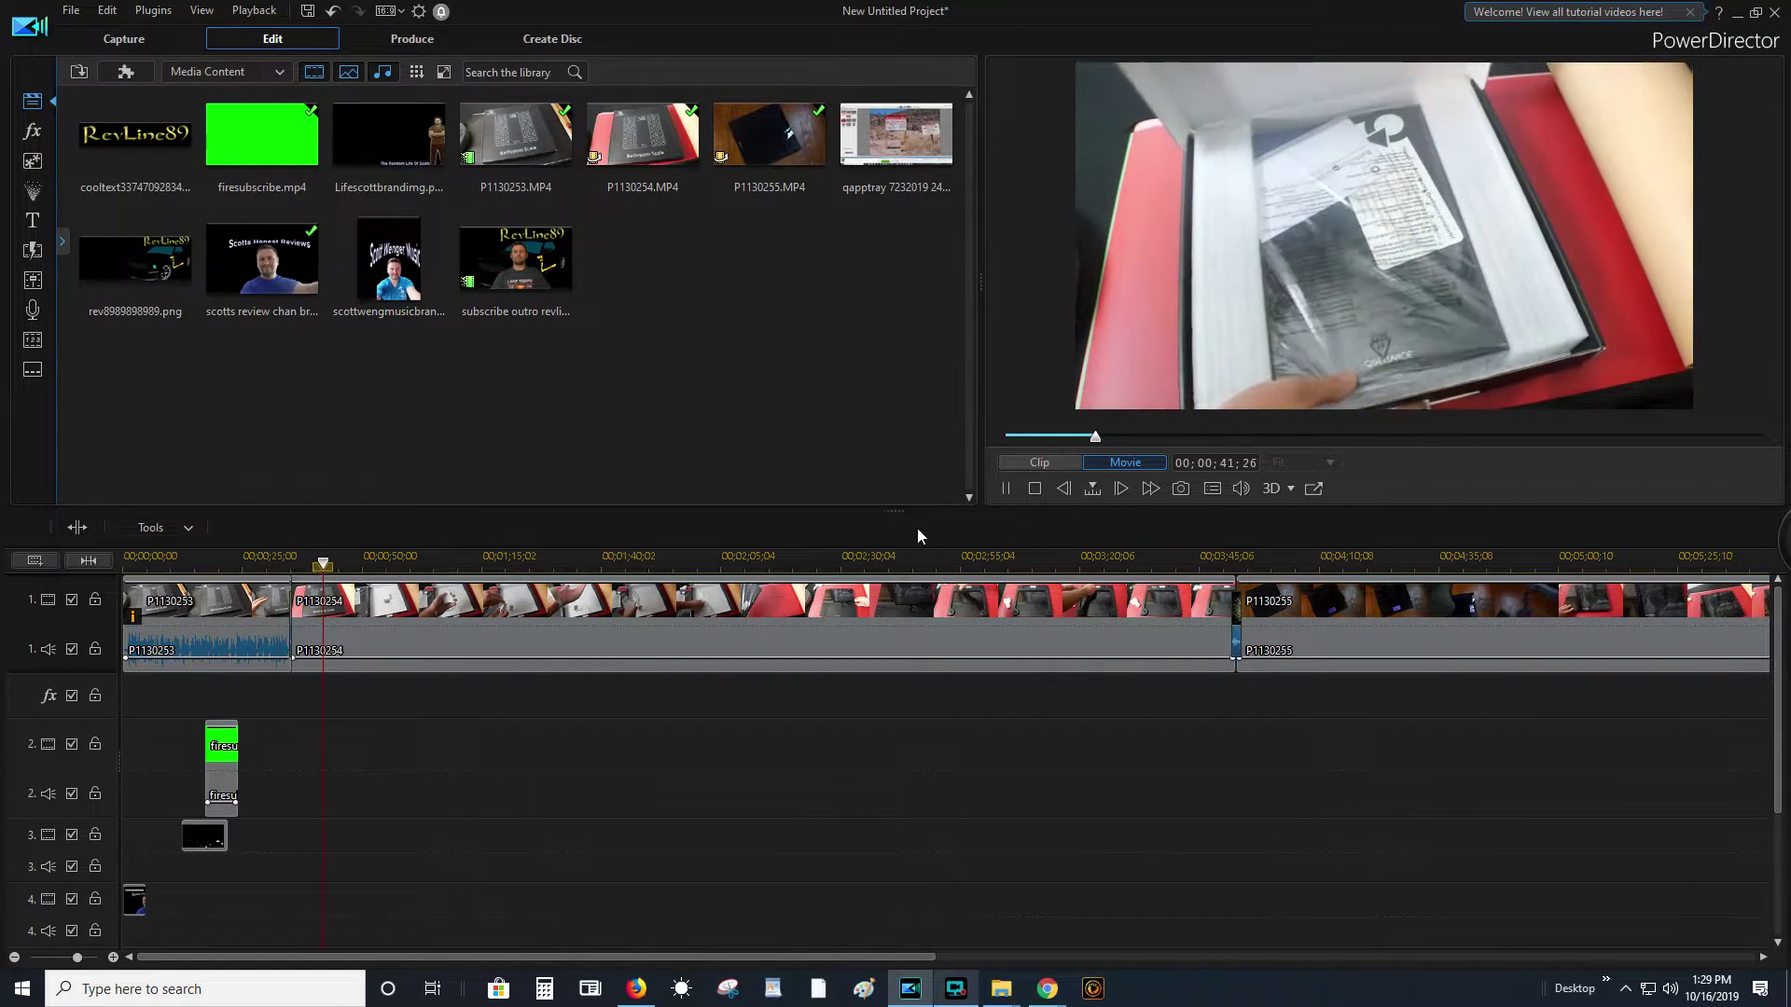
pyautogui.rightClick(438, 614)
pyautogui.click(709, 258)
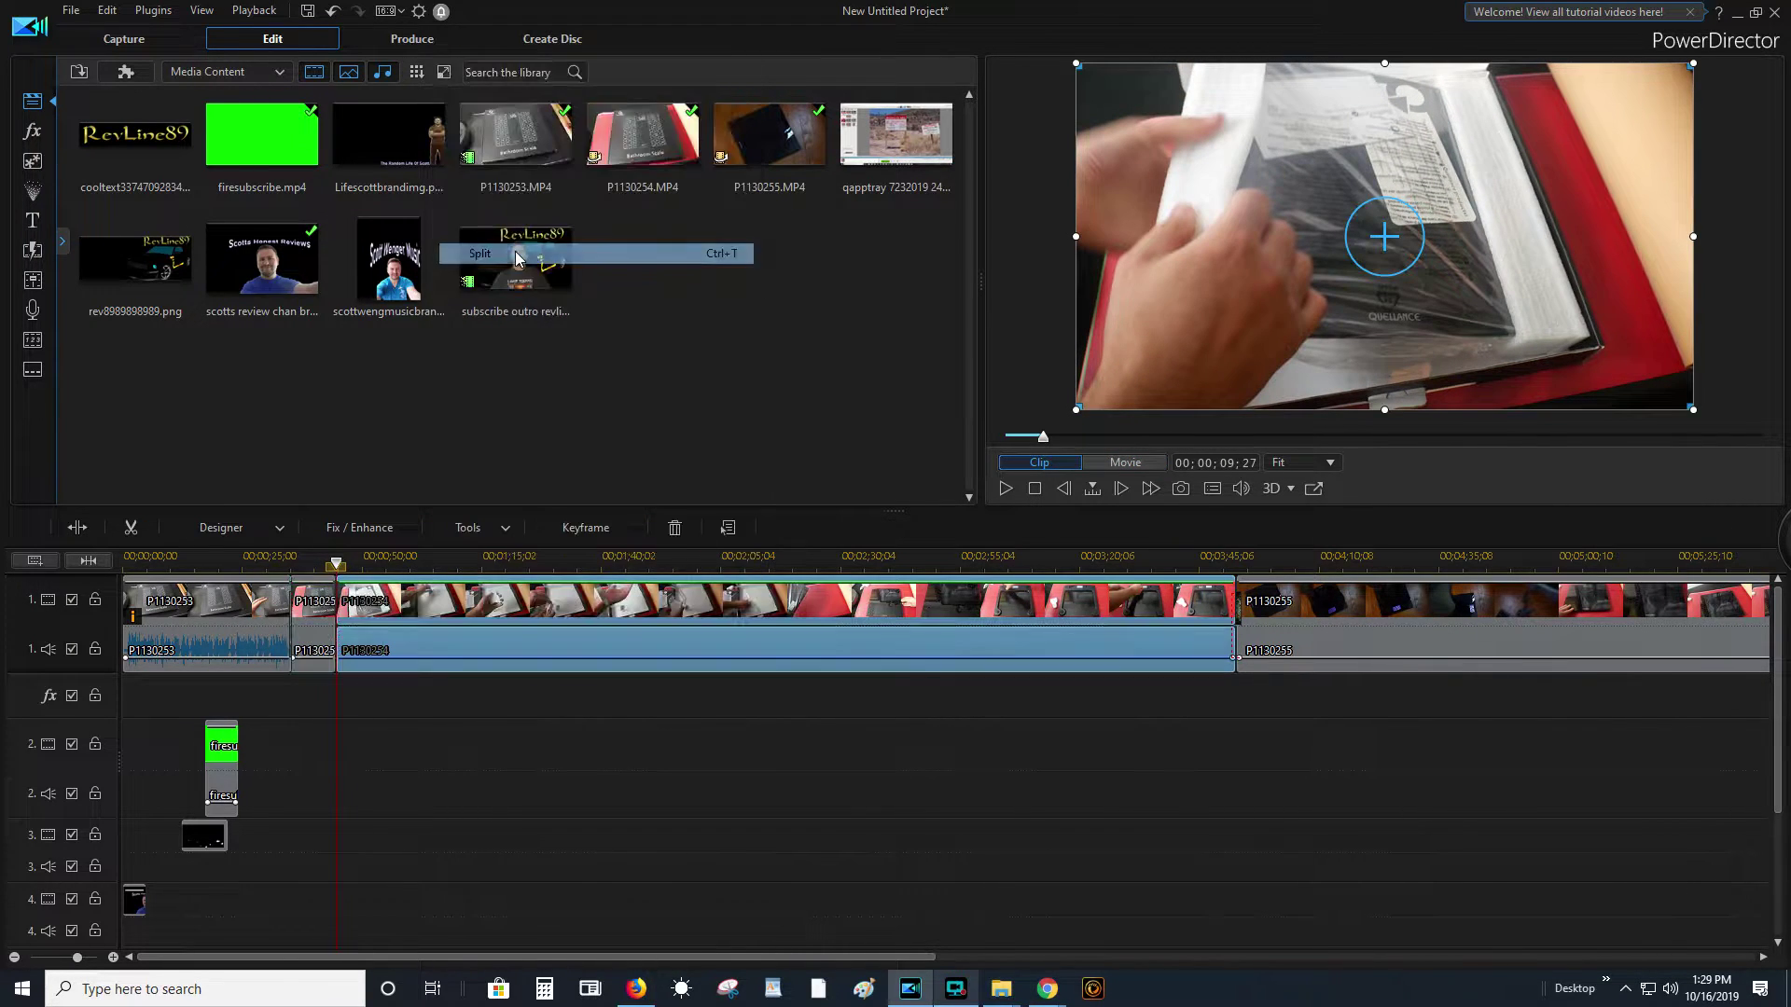
pyautogui.click(324, 616)
pyautogui.click(382, 619)
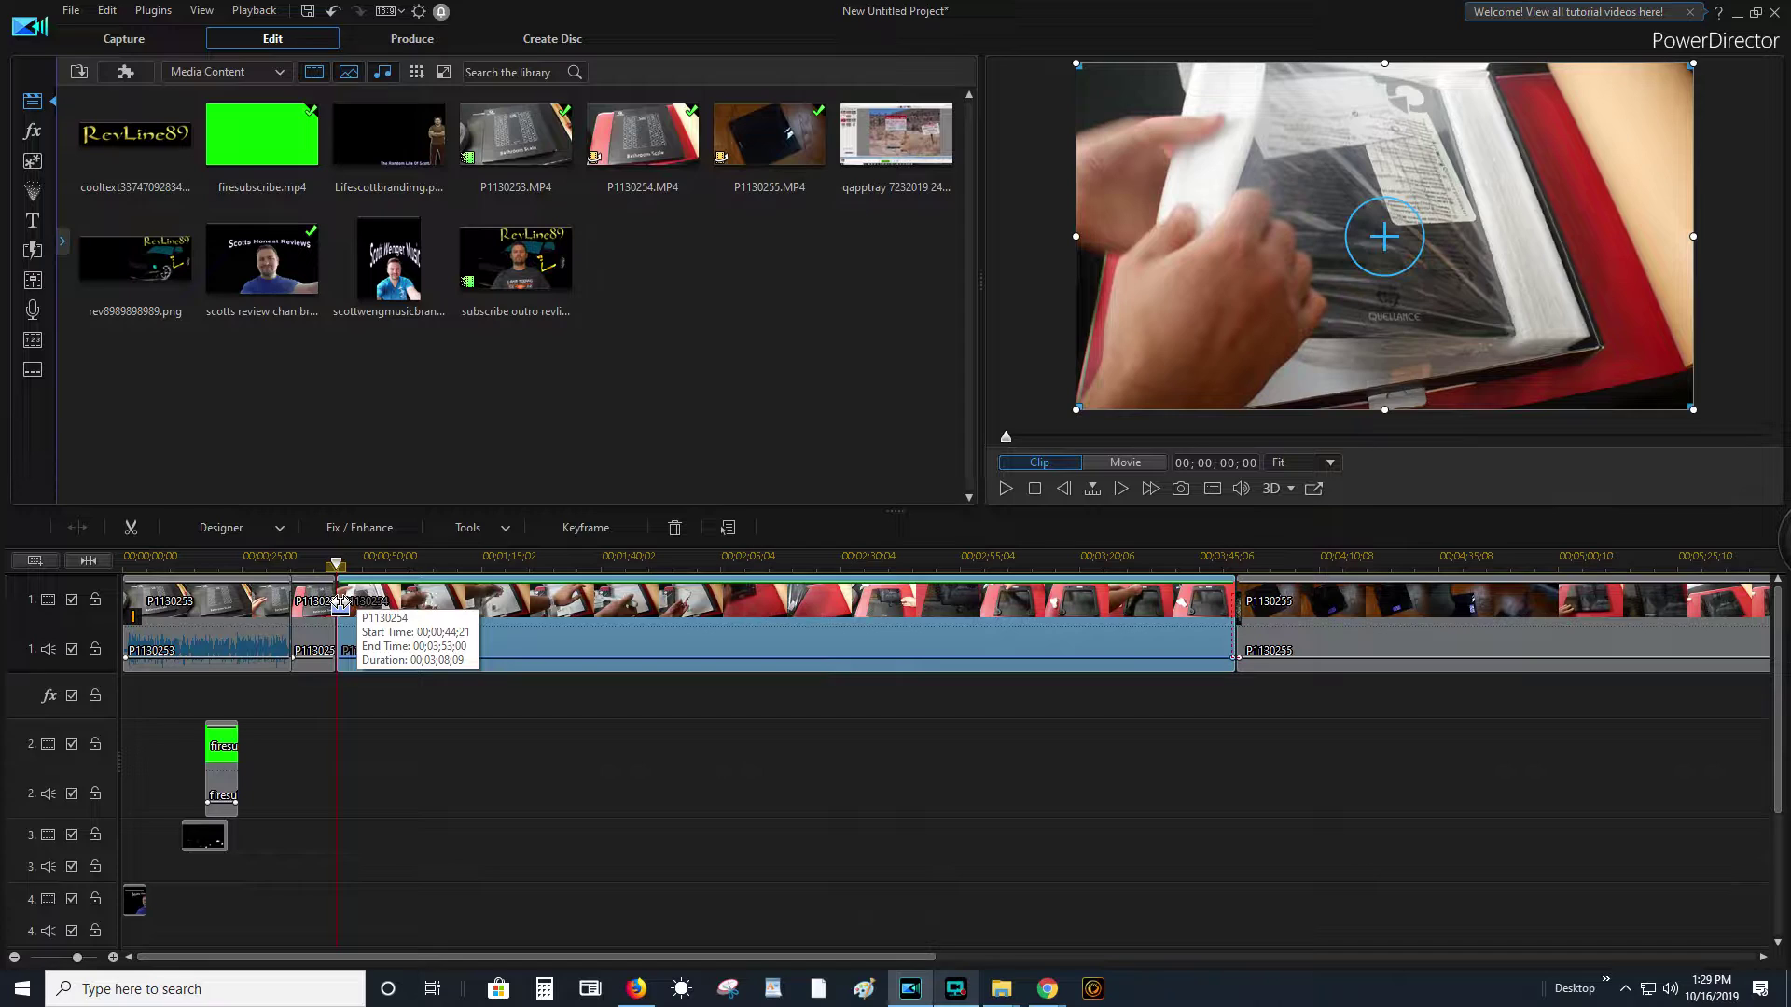
pyautogui.rightClick(367, 606)
pyautogui.click(300, 608)
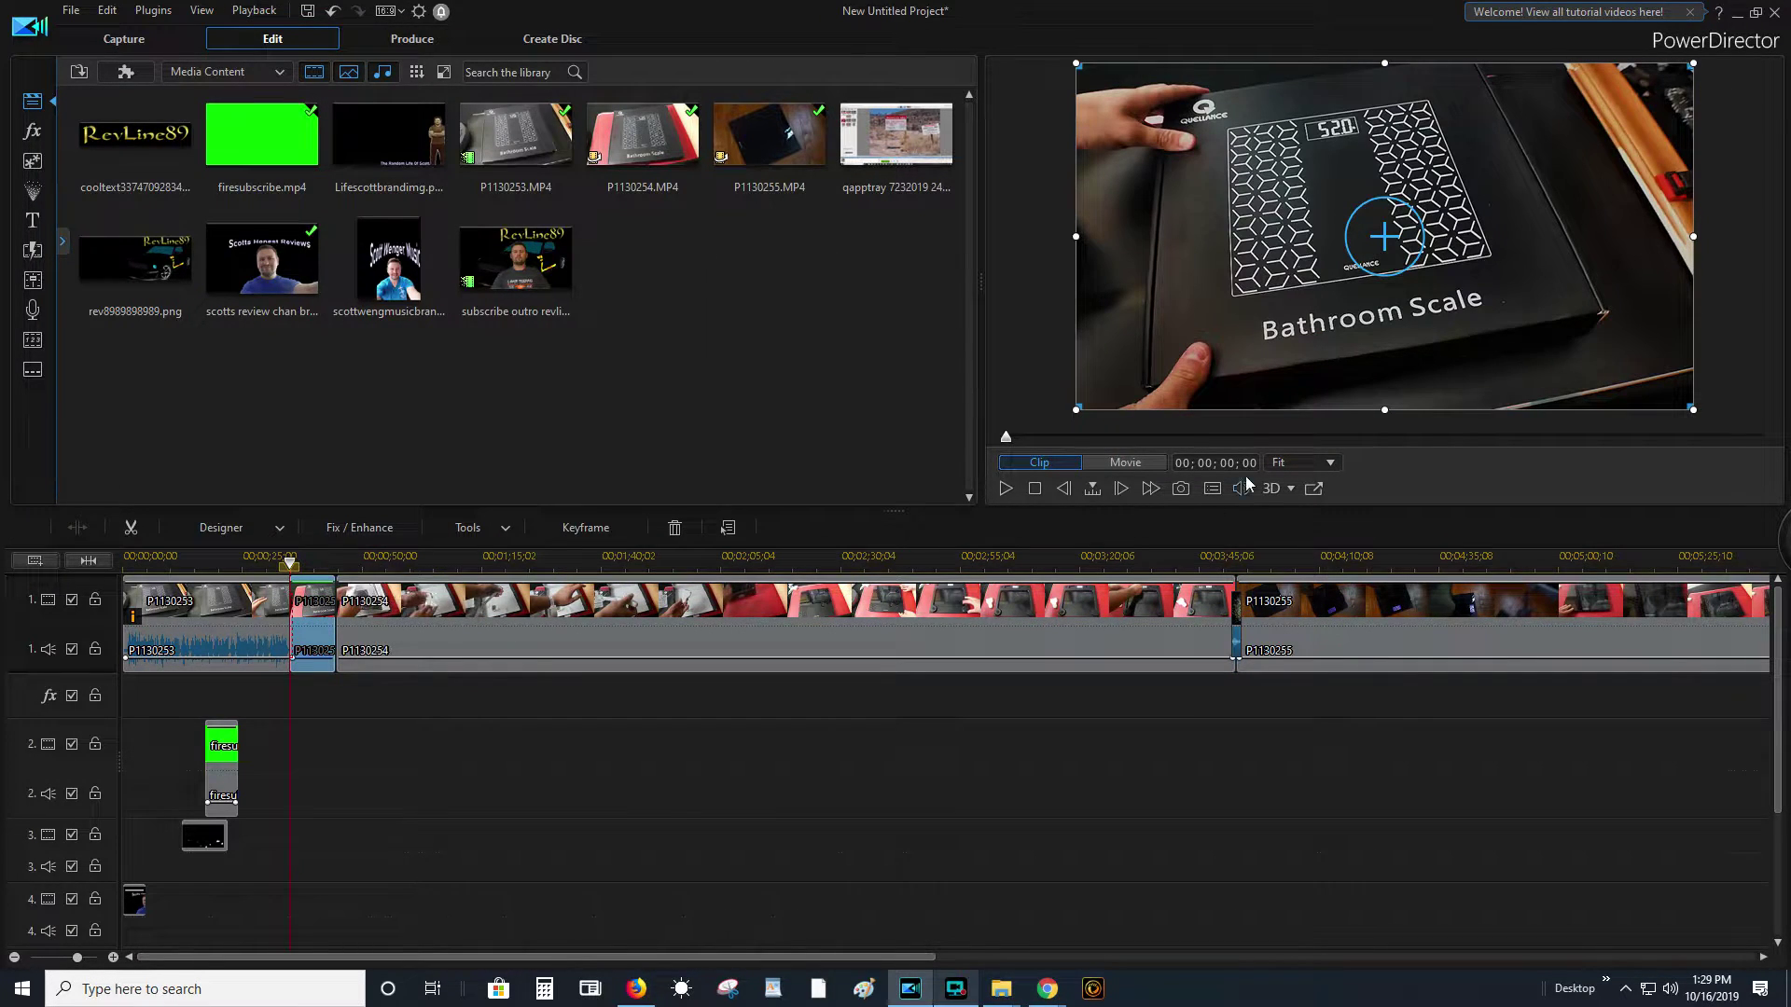
# - Play both parts of the split P1130254 clip and bring up the clip commands on the longer part
pyautogui.click(1001, 490)
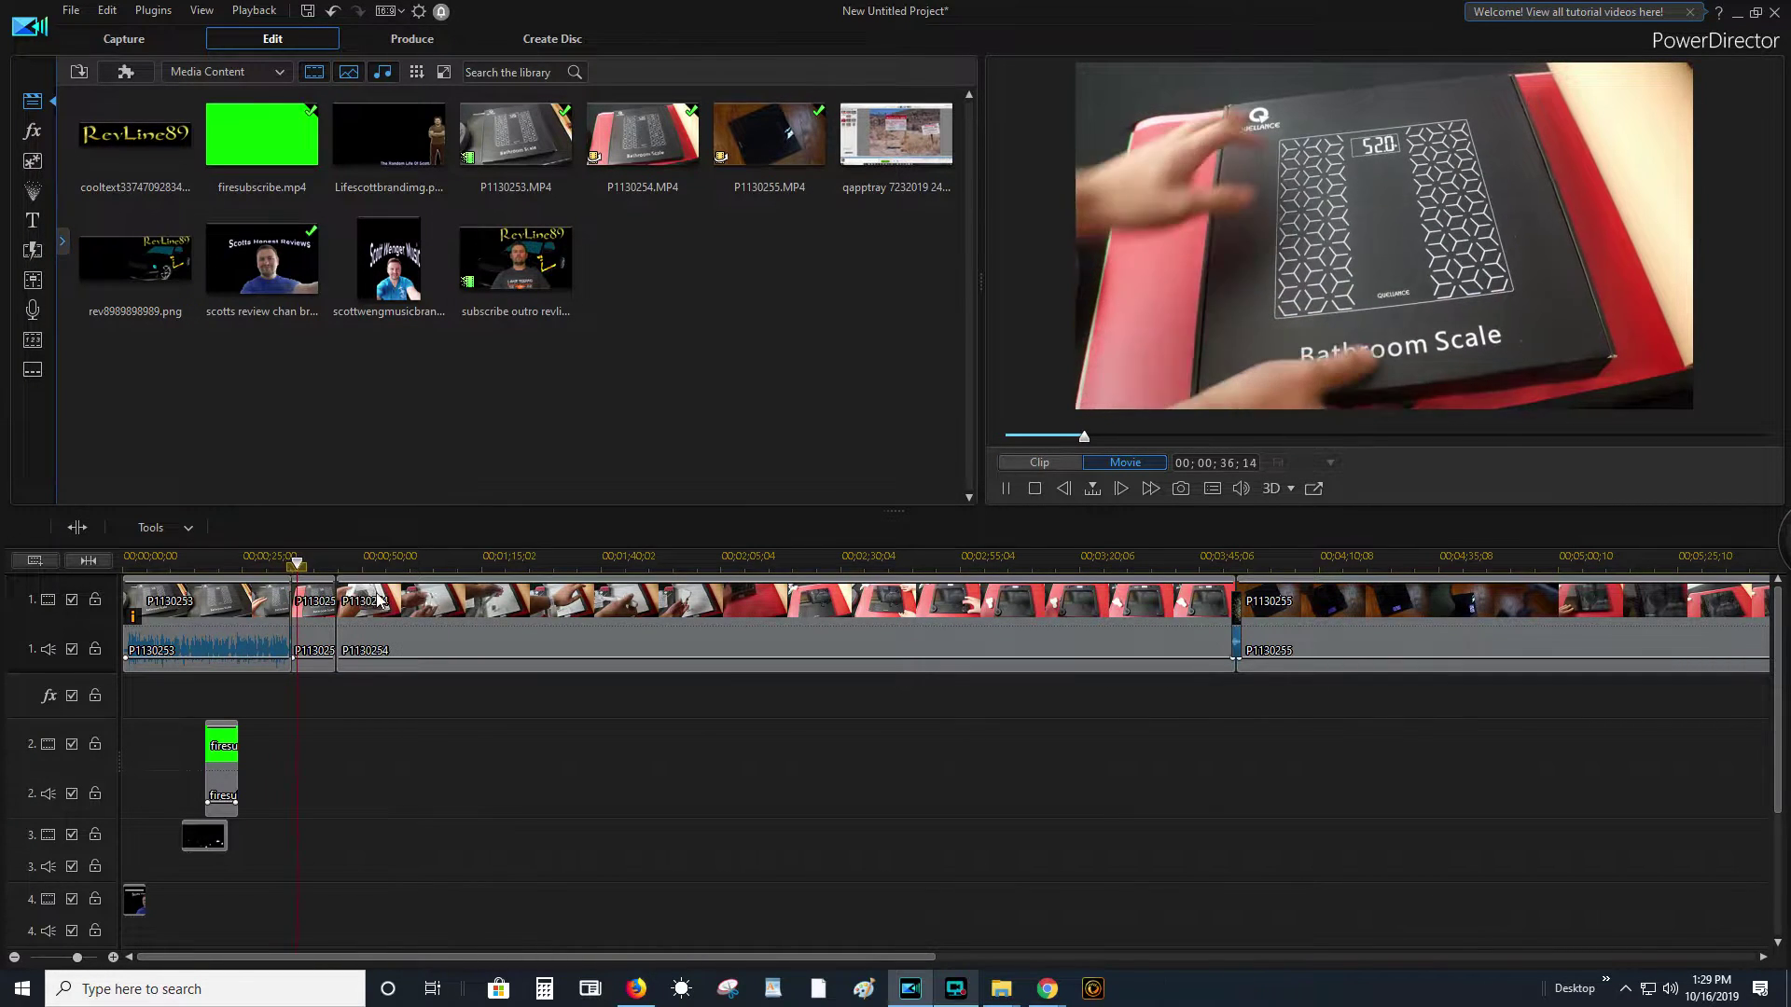
pyautogui.click(380, 608)
pyautogui.click(1005, 489)
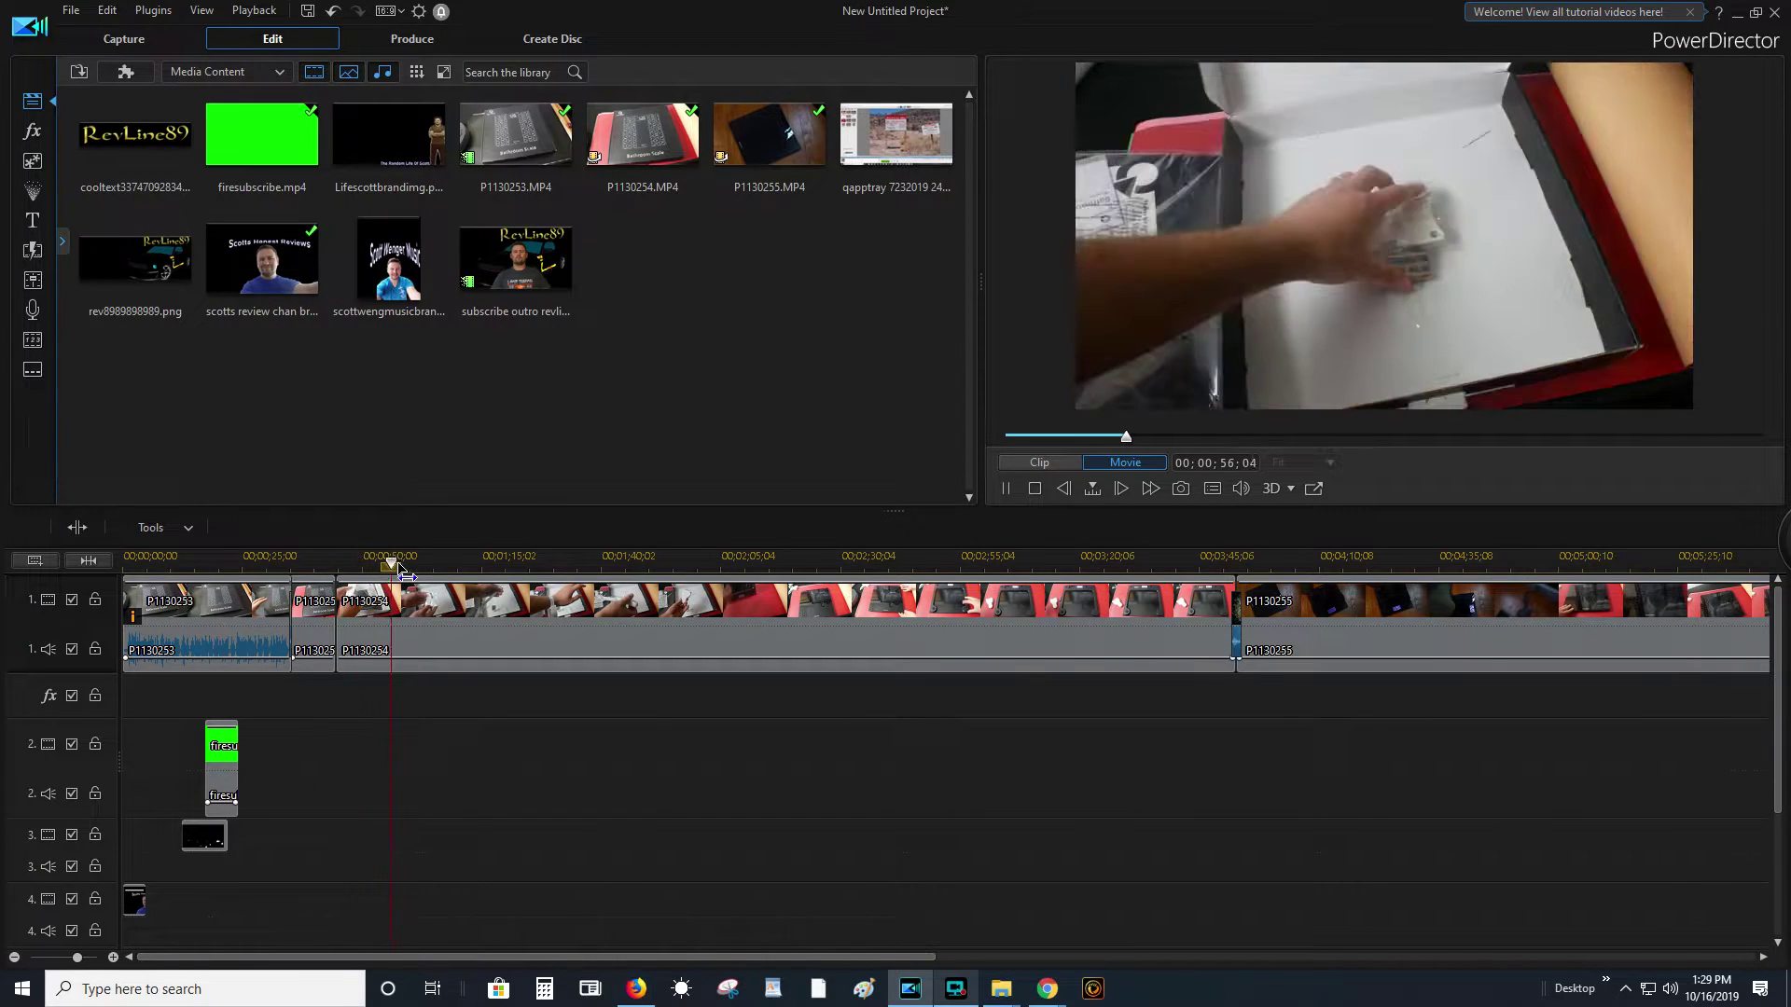
pyautogui.rightClick(434, 598)
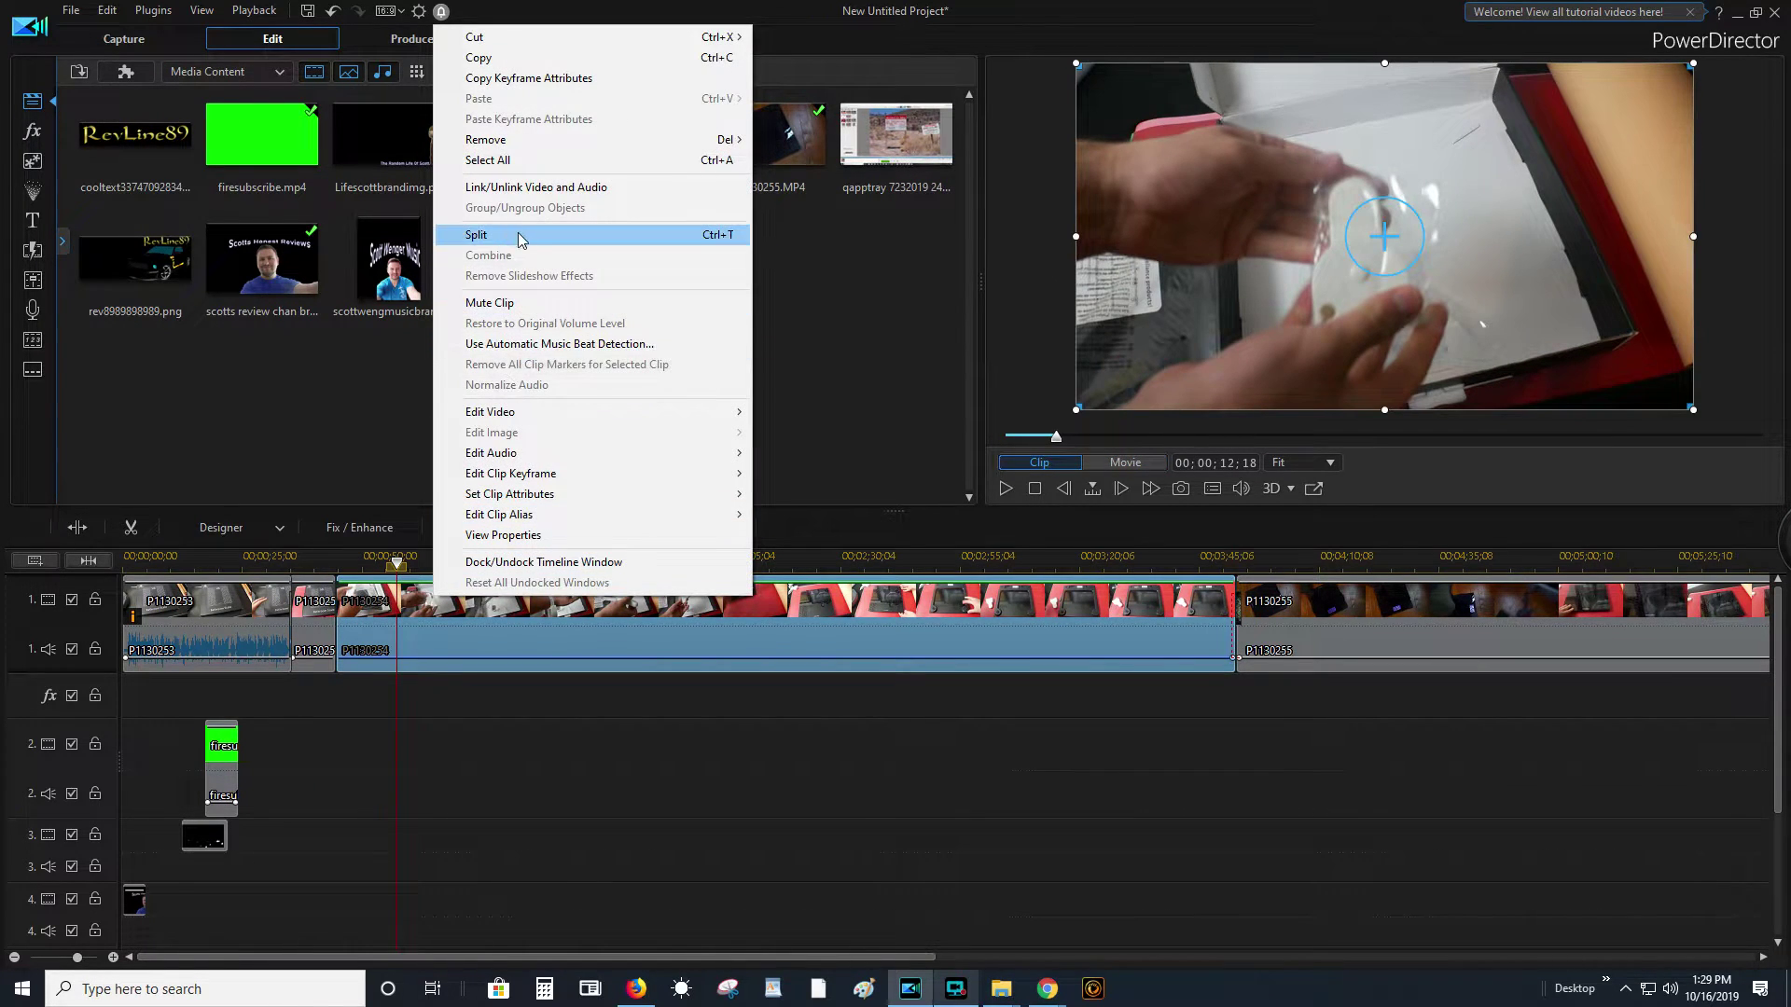
# - Speed up the short first P1130254 segment with Video Speed, setting the entire clip's speed multiplier to 3.180
pyautogui.click(320, 625)
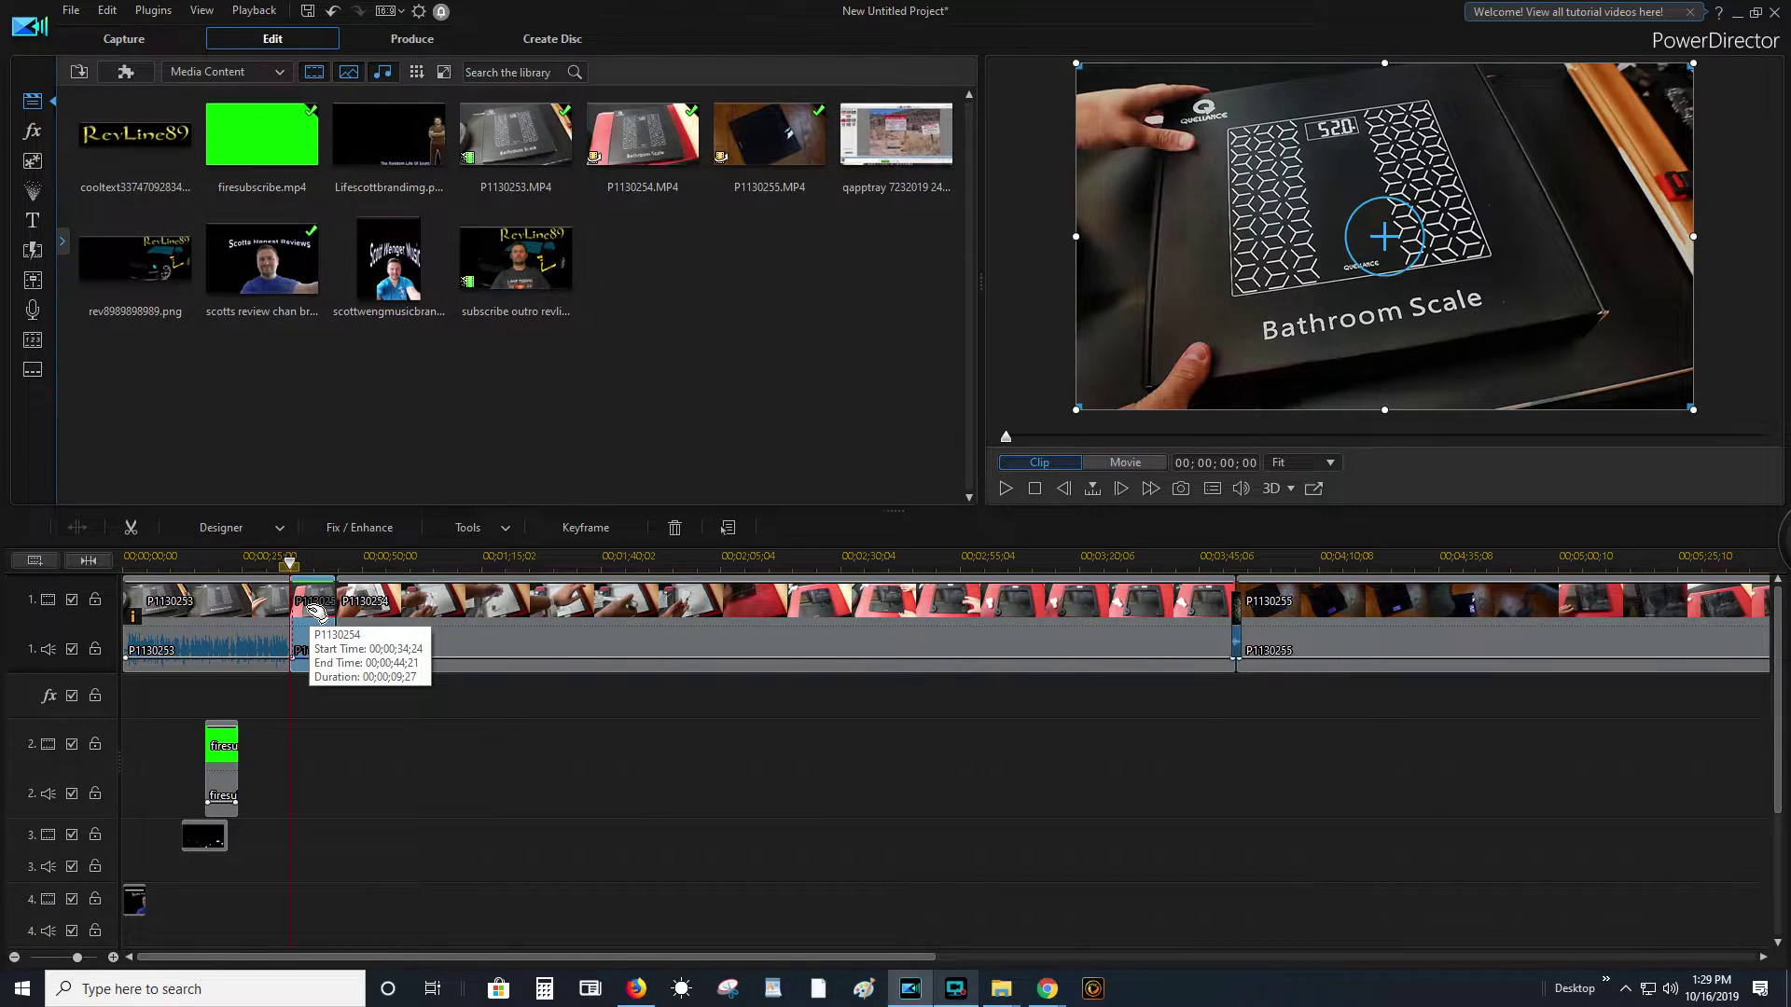
pyautogui.rightClick(315, 611)
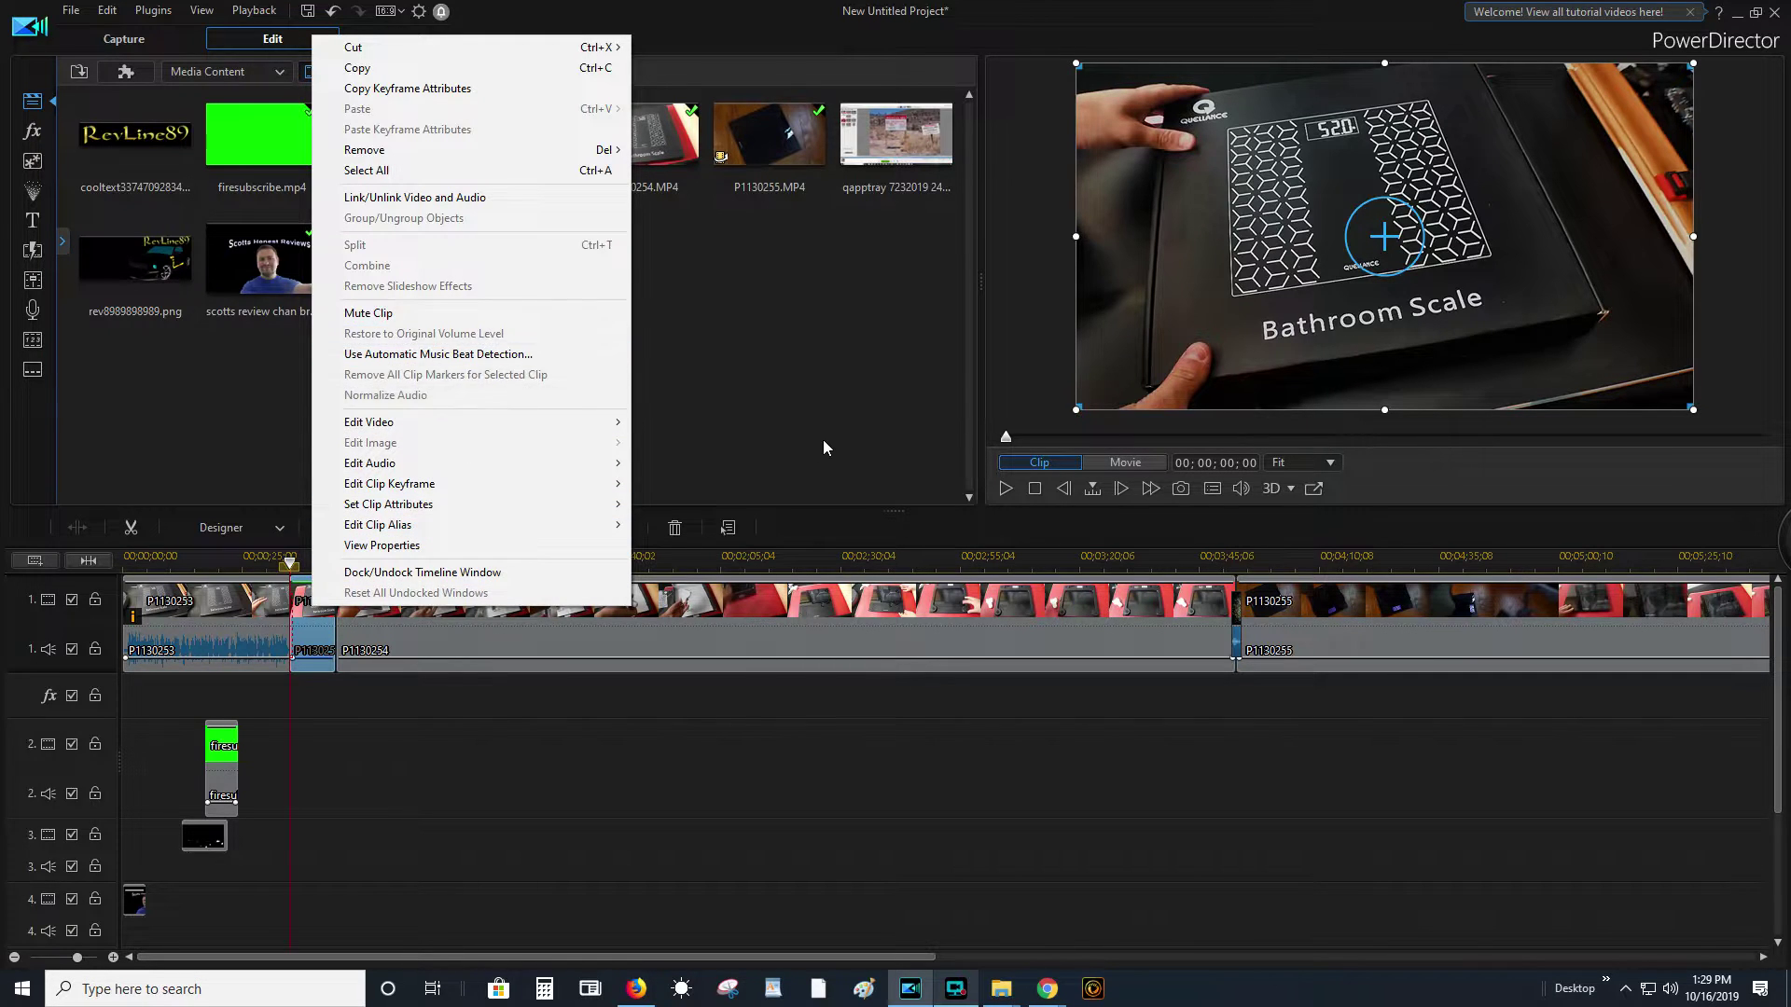
pyautogui.click(292, 622)
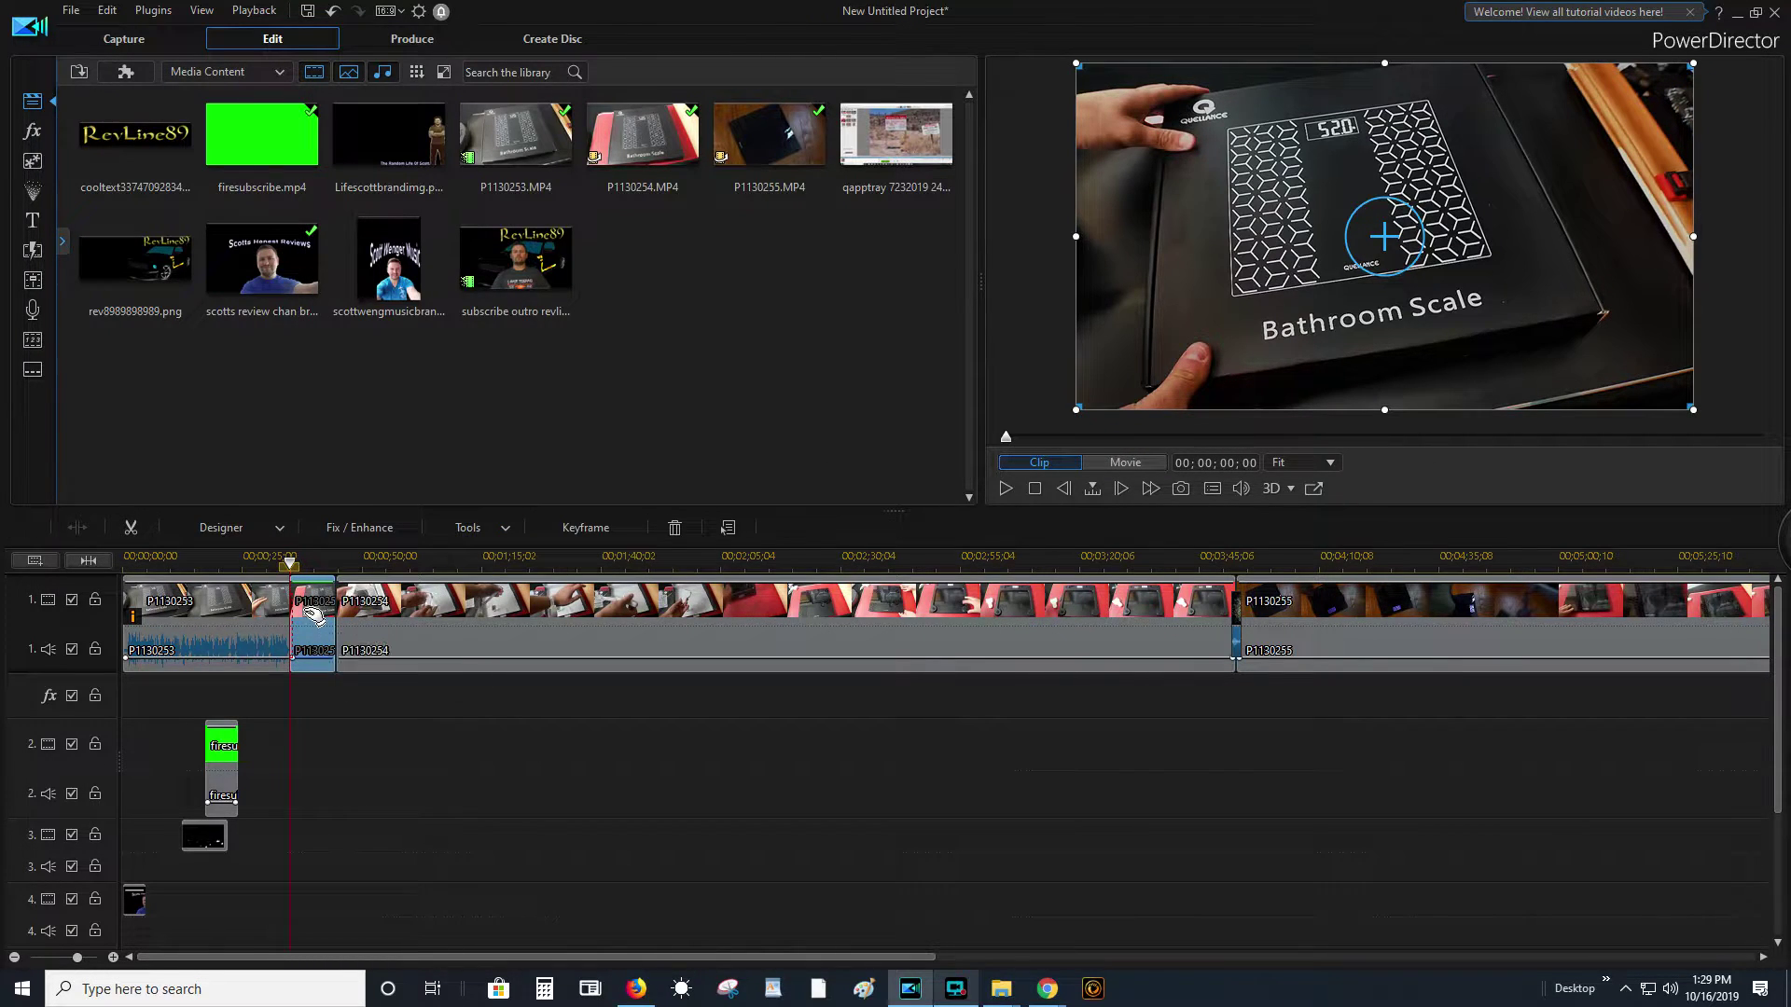
pyautogui.click(502, 530)
pyautogui.moveTo(502, 562)
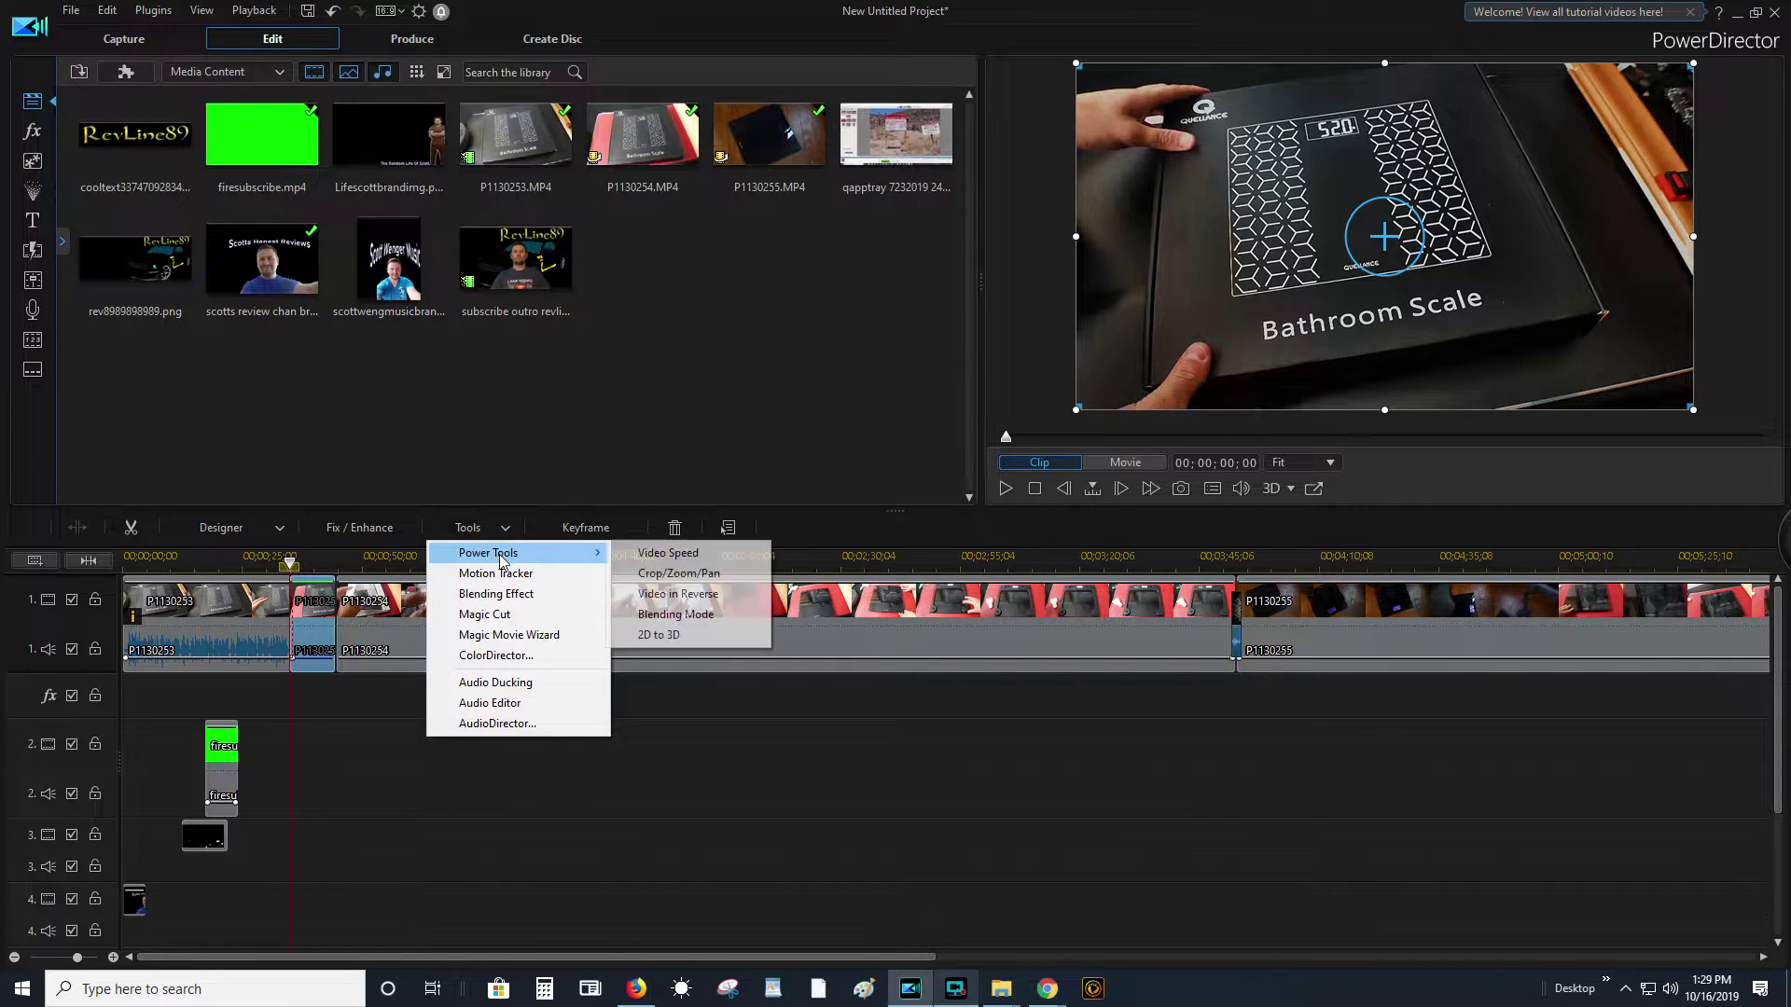
pyautogui.click(666, 555)
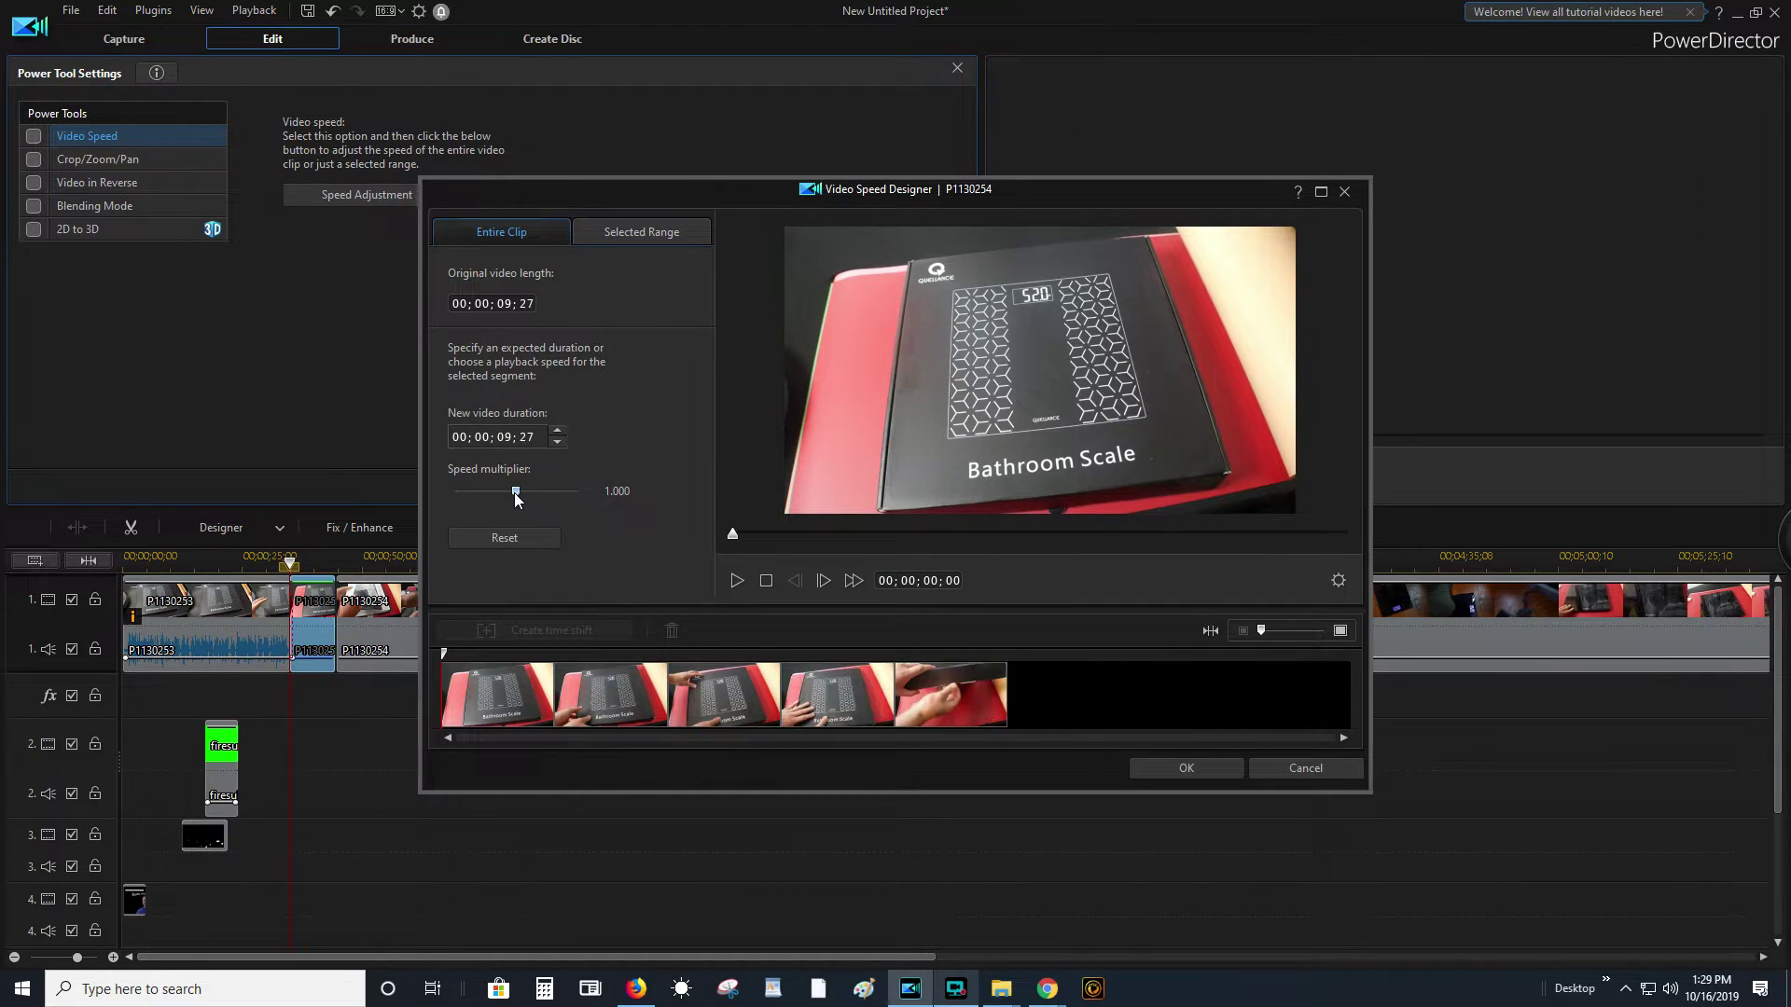
pyautogui.moveTo(515, 492); pyautogui.dragTo(521, 492)
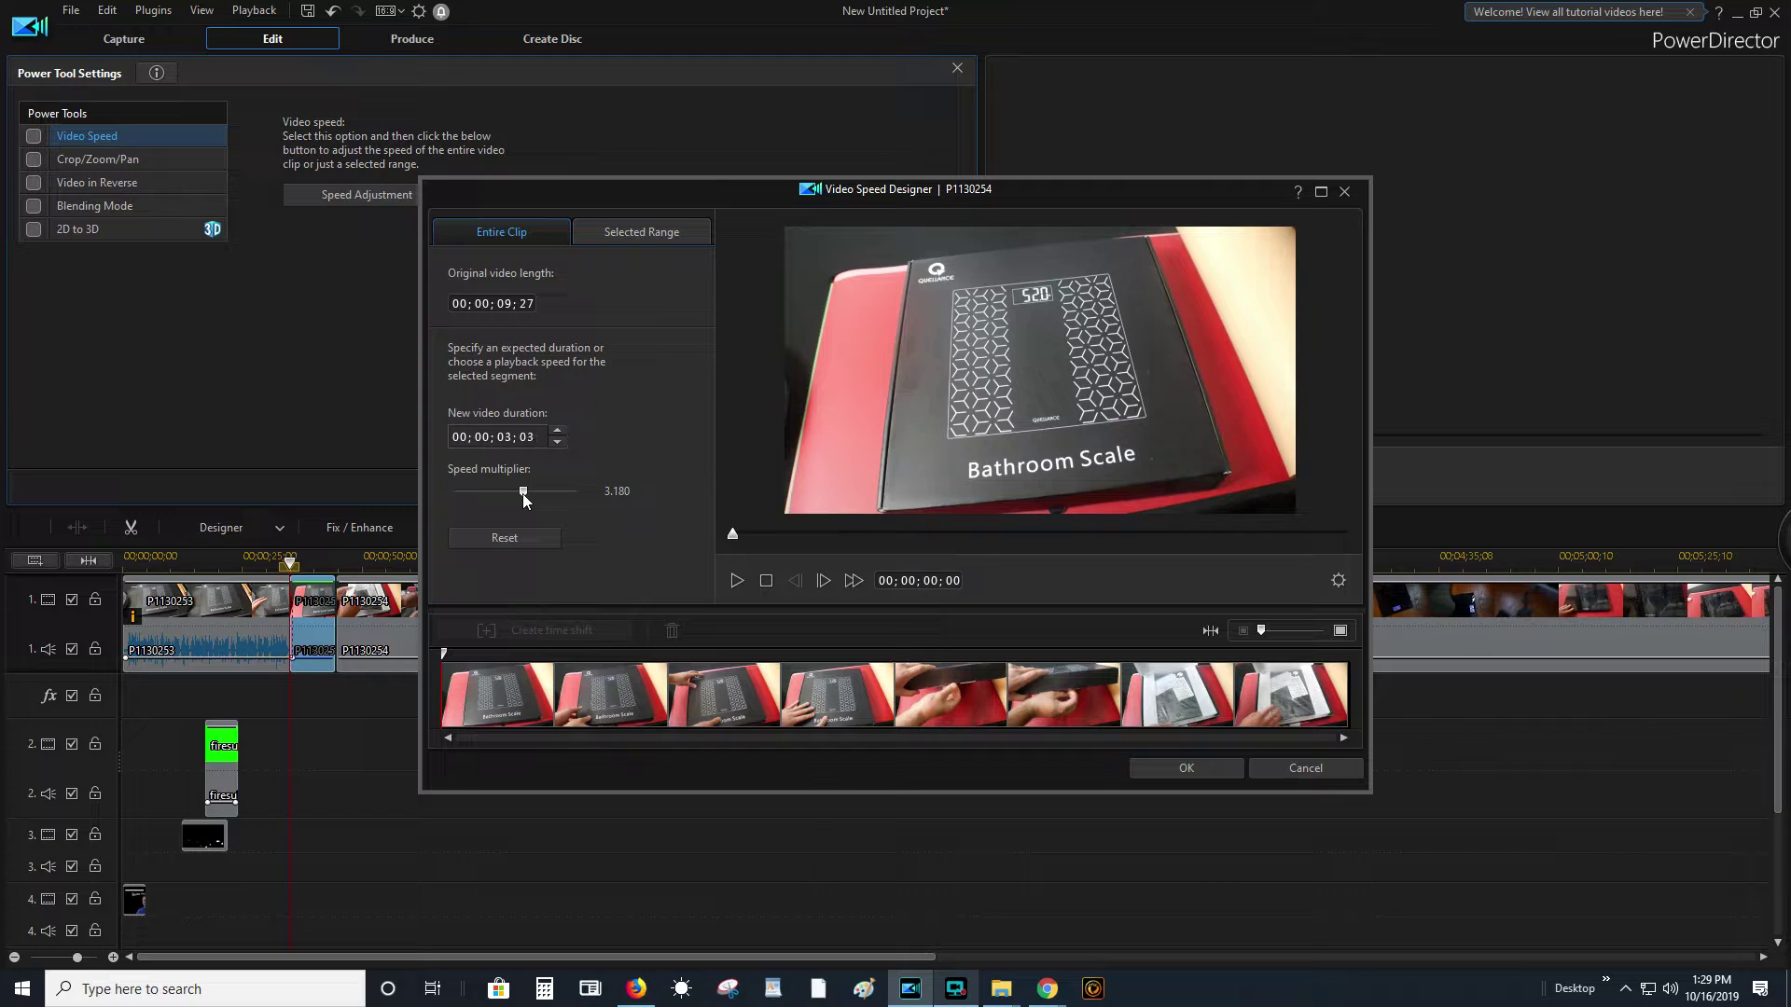
pyautogui.click(1194, 768)
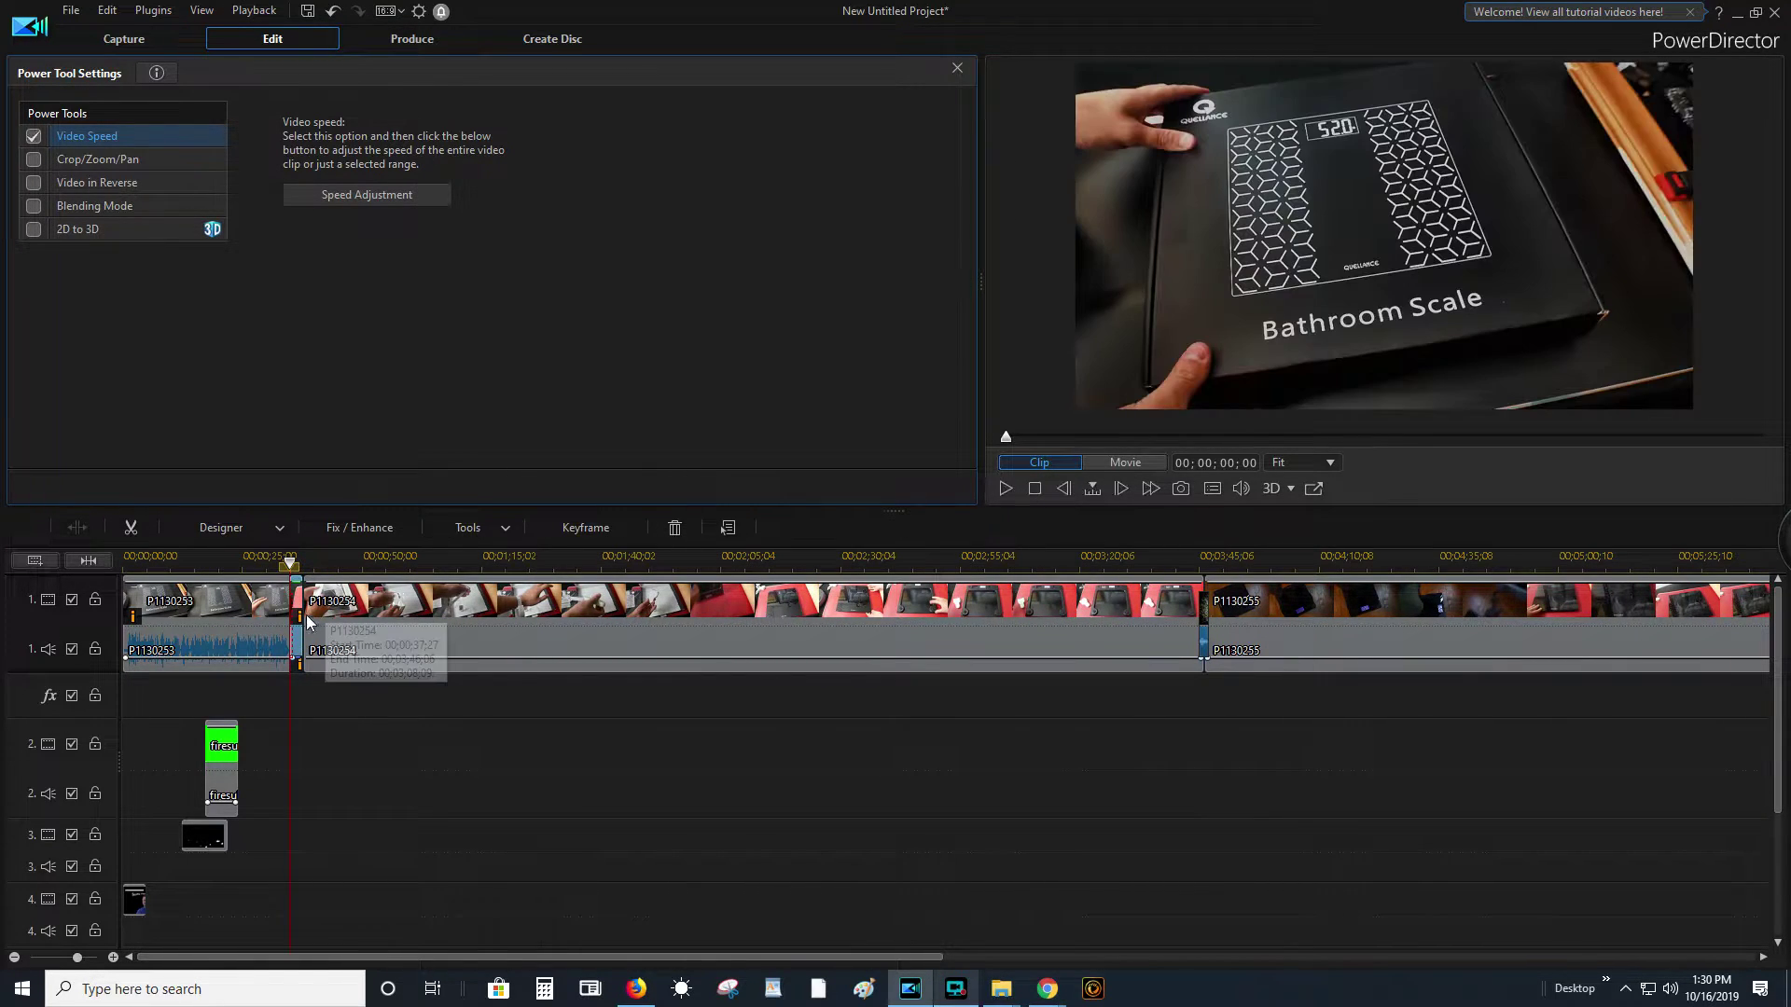
# - Preview the sped-up segment and select the longer P1130254 clip that follows it
pyautogui.click(1004, 489)
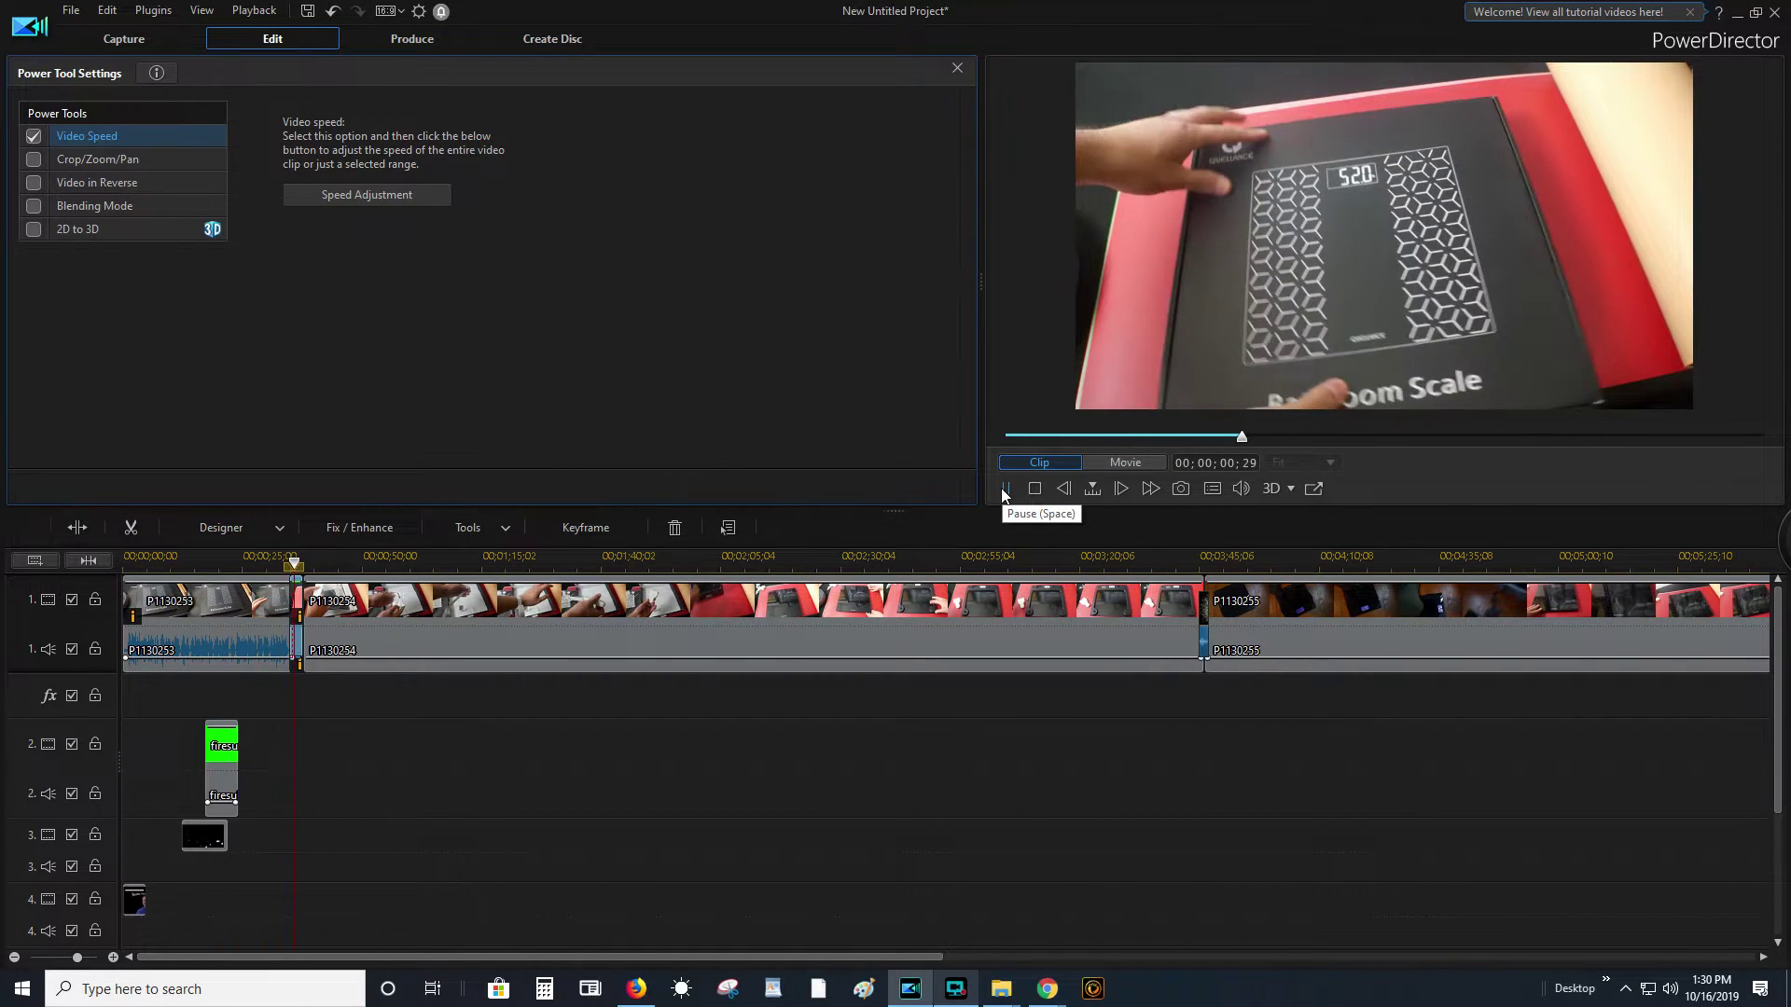
pyautogui.click(1005, 492)
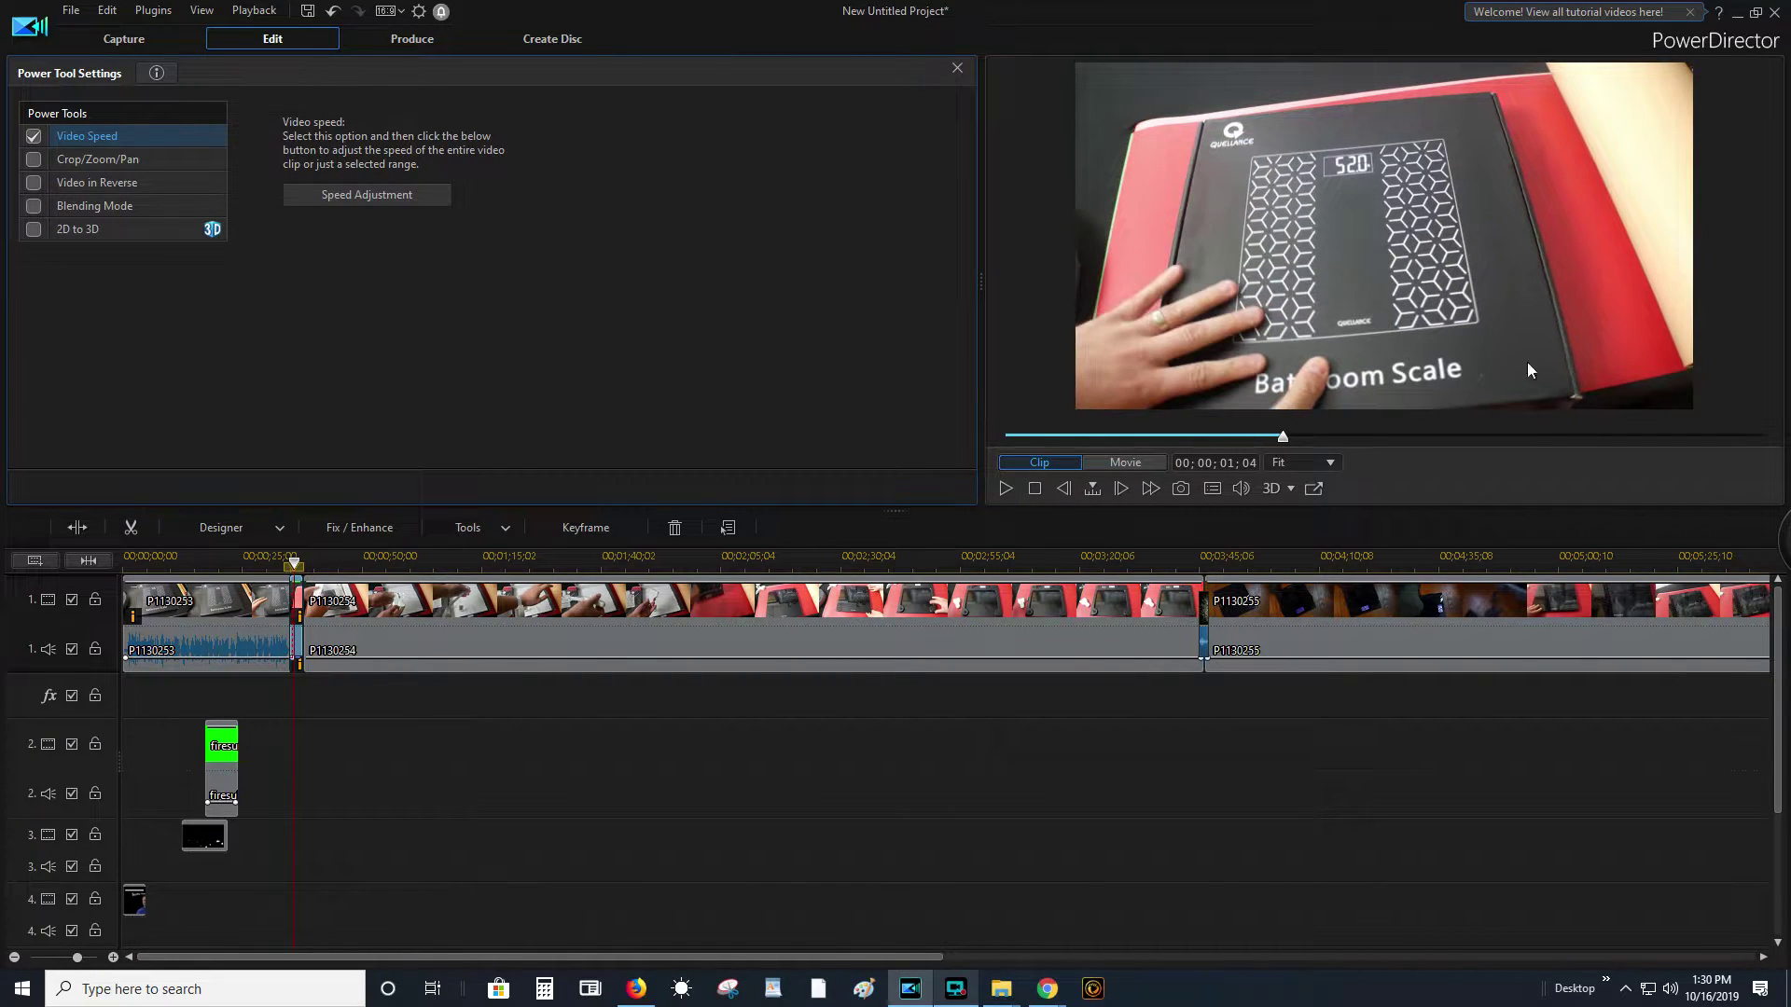
pyautogui.click(354, 615)
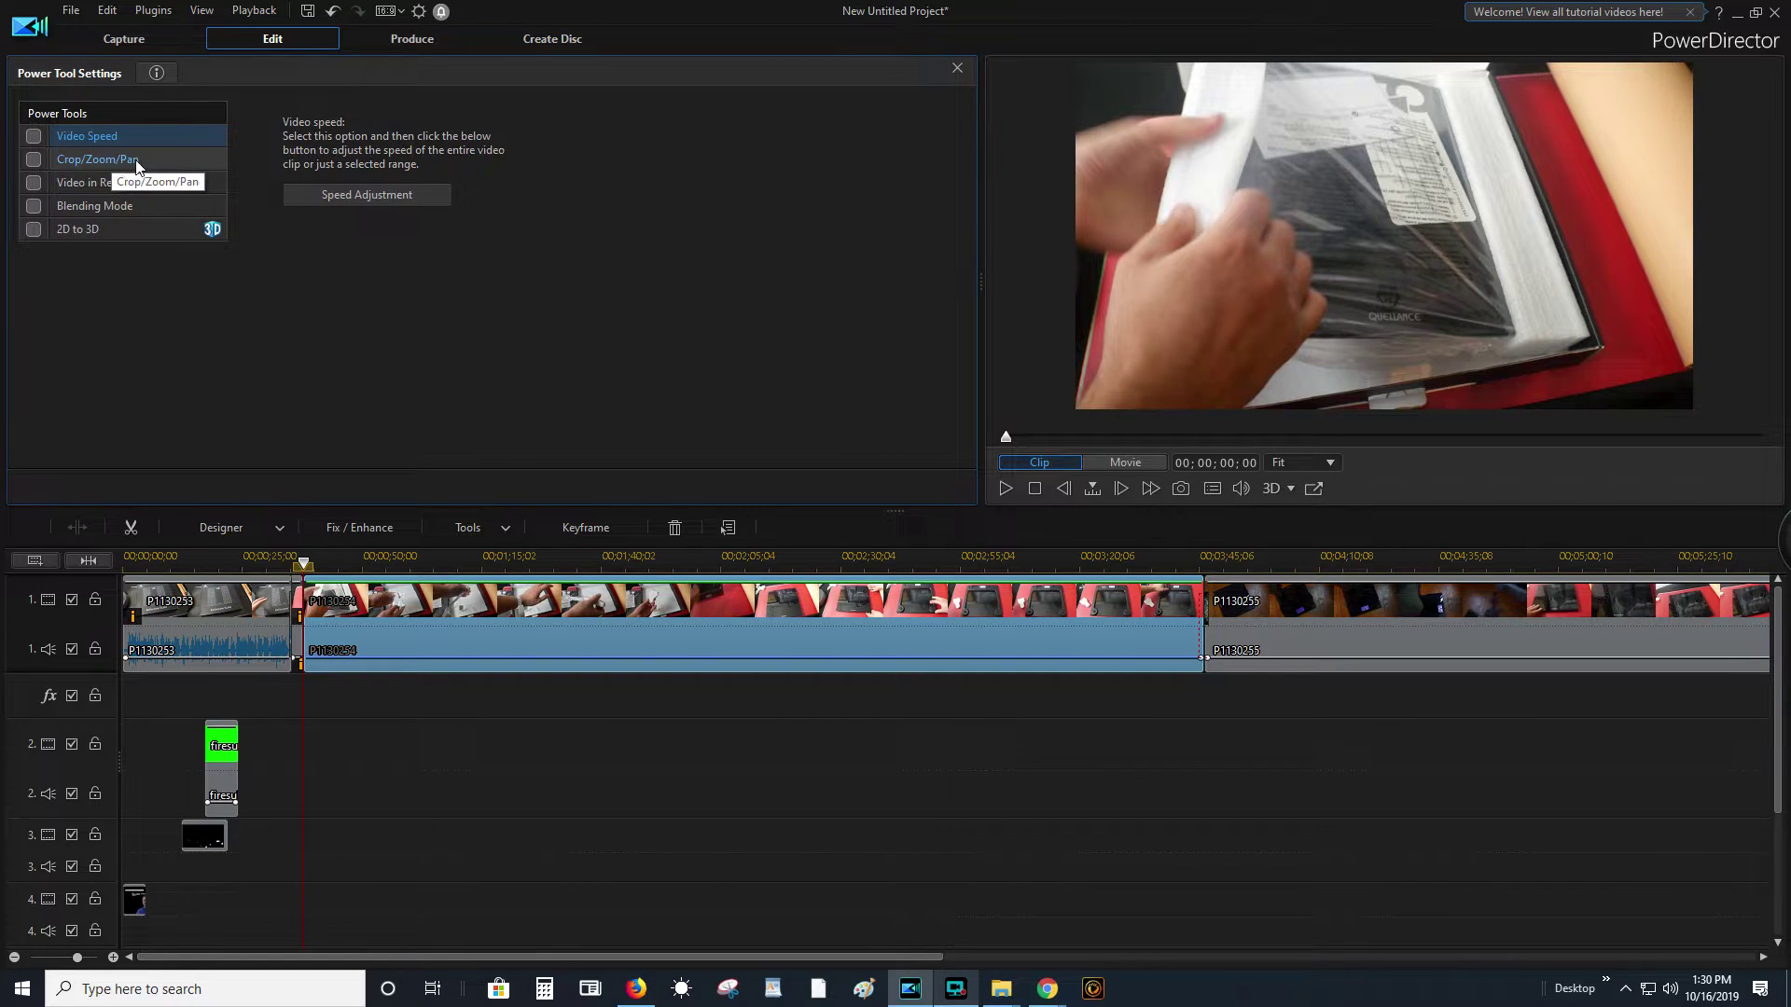
# - Close the power tool settings and look through the Tools and Designer commands for the selected clip
pyautogui.click(956, 67)
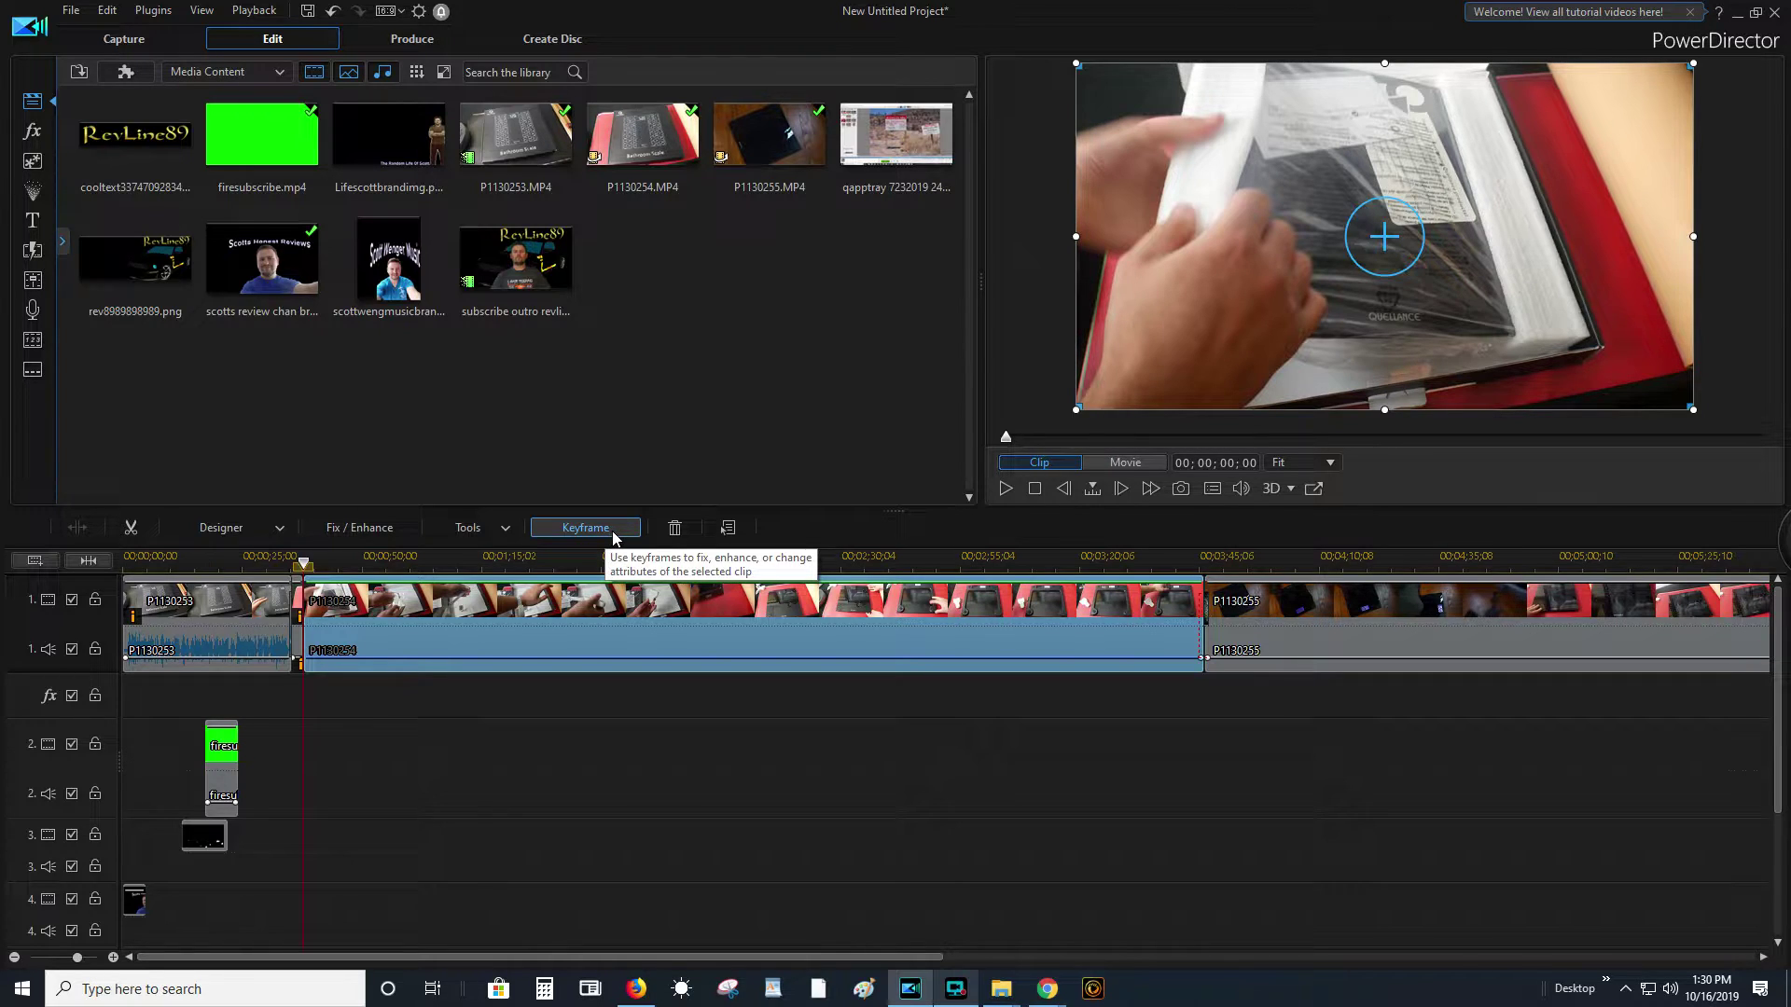
pyautogui.click(499, 528)
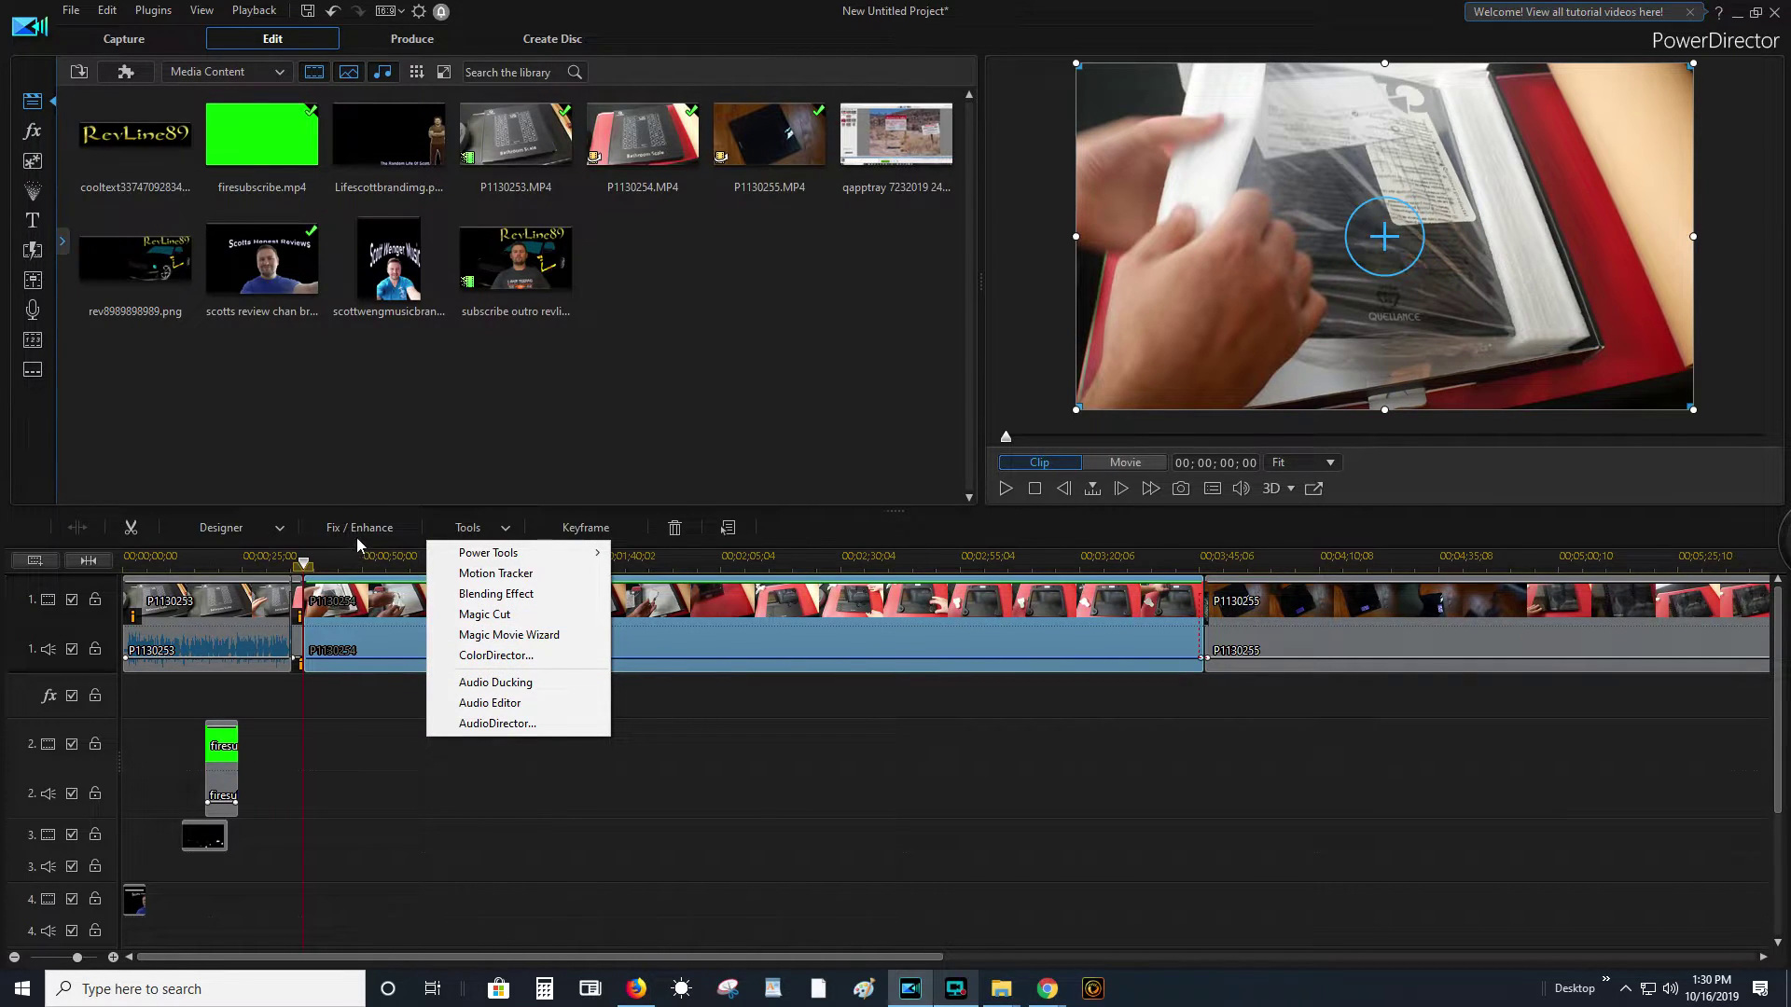
pyautogui.click(265, 523)
pyautogui.click(209, 522)
pyautogui.click(220, 490)
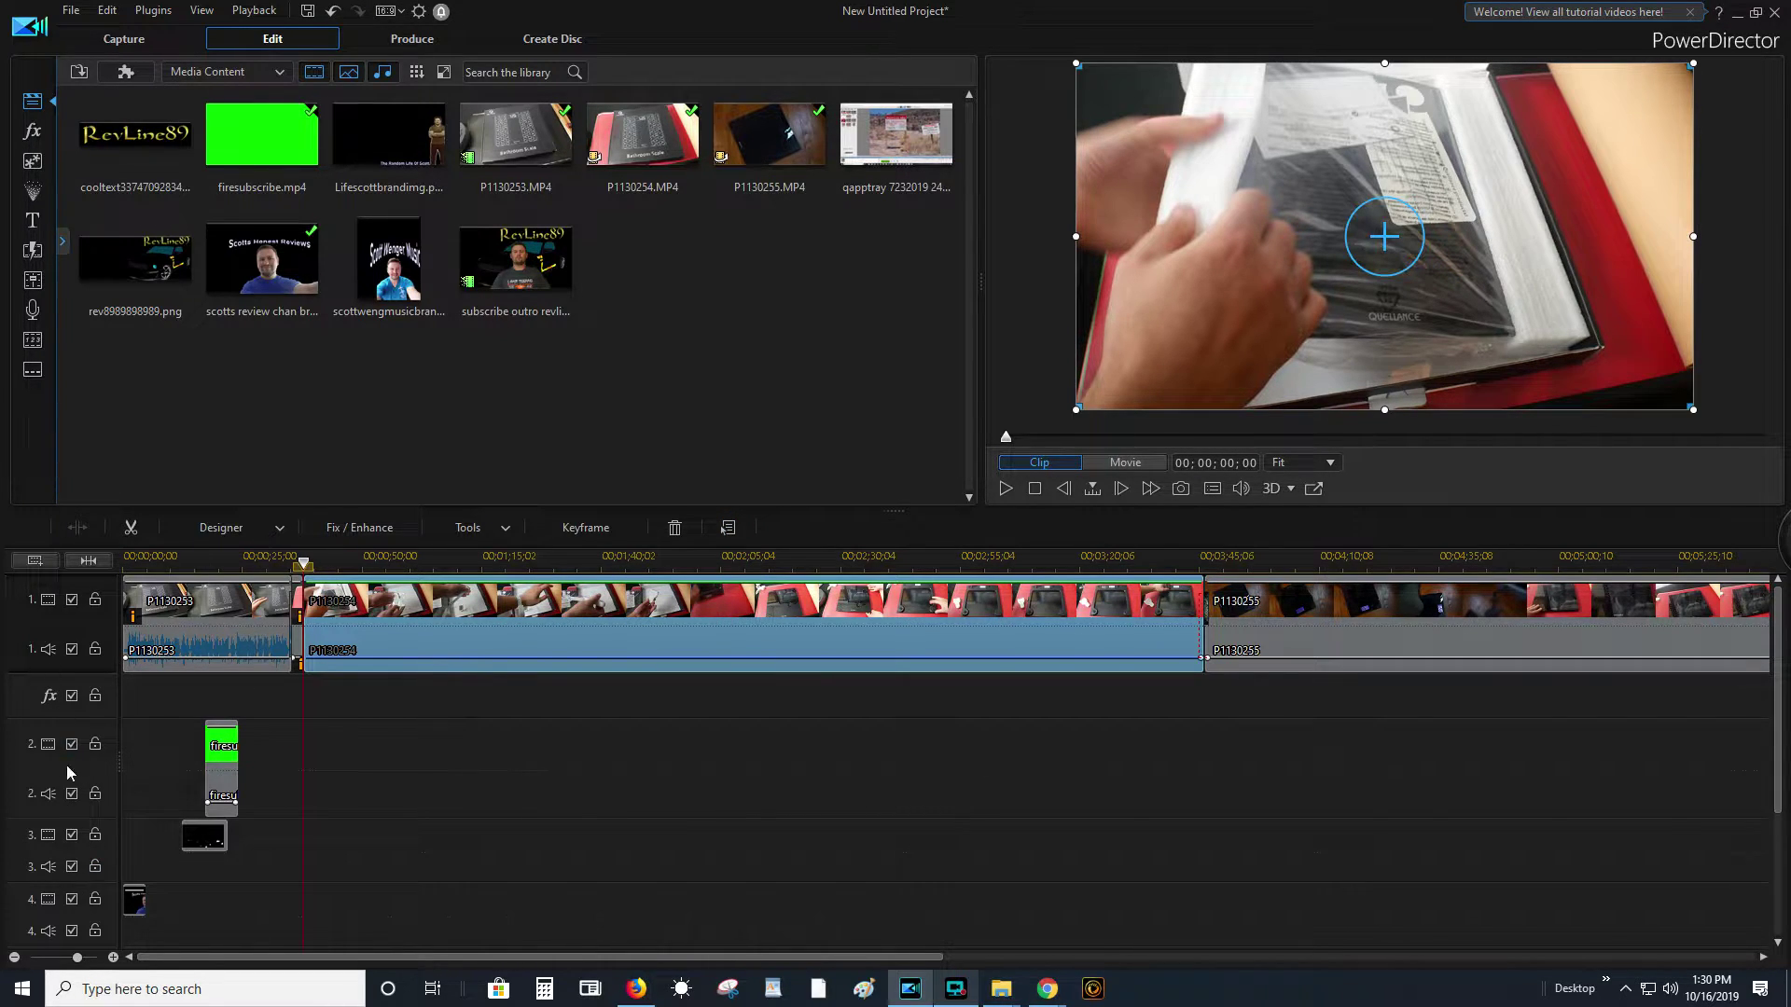
# - Clear the clip selection and try to add an effect track from the Track Manager with its position set to Above Track 2
pyautogui.hscroll(5, 69, 767)
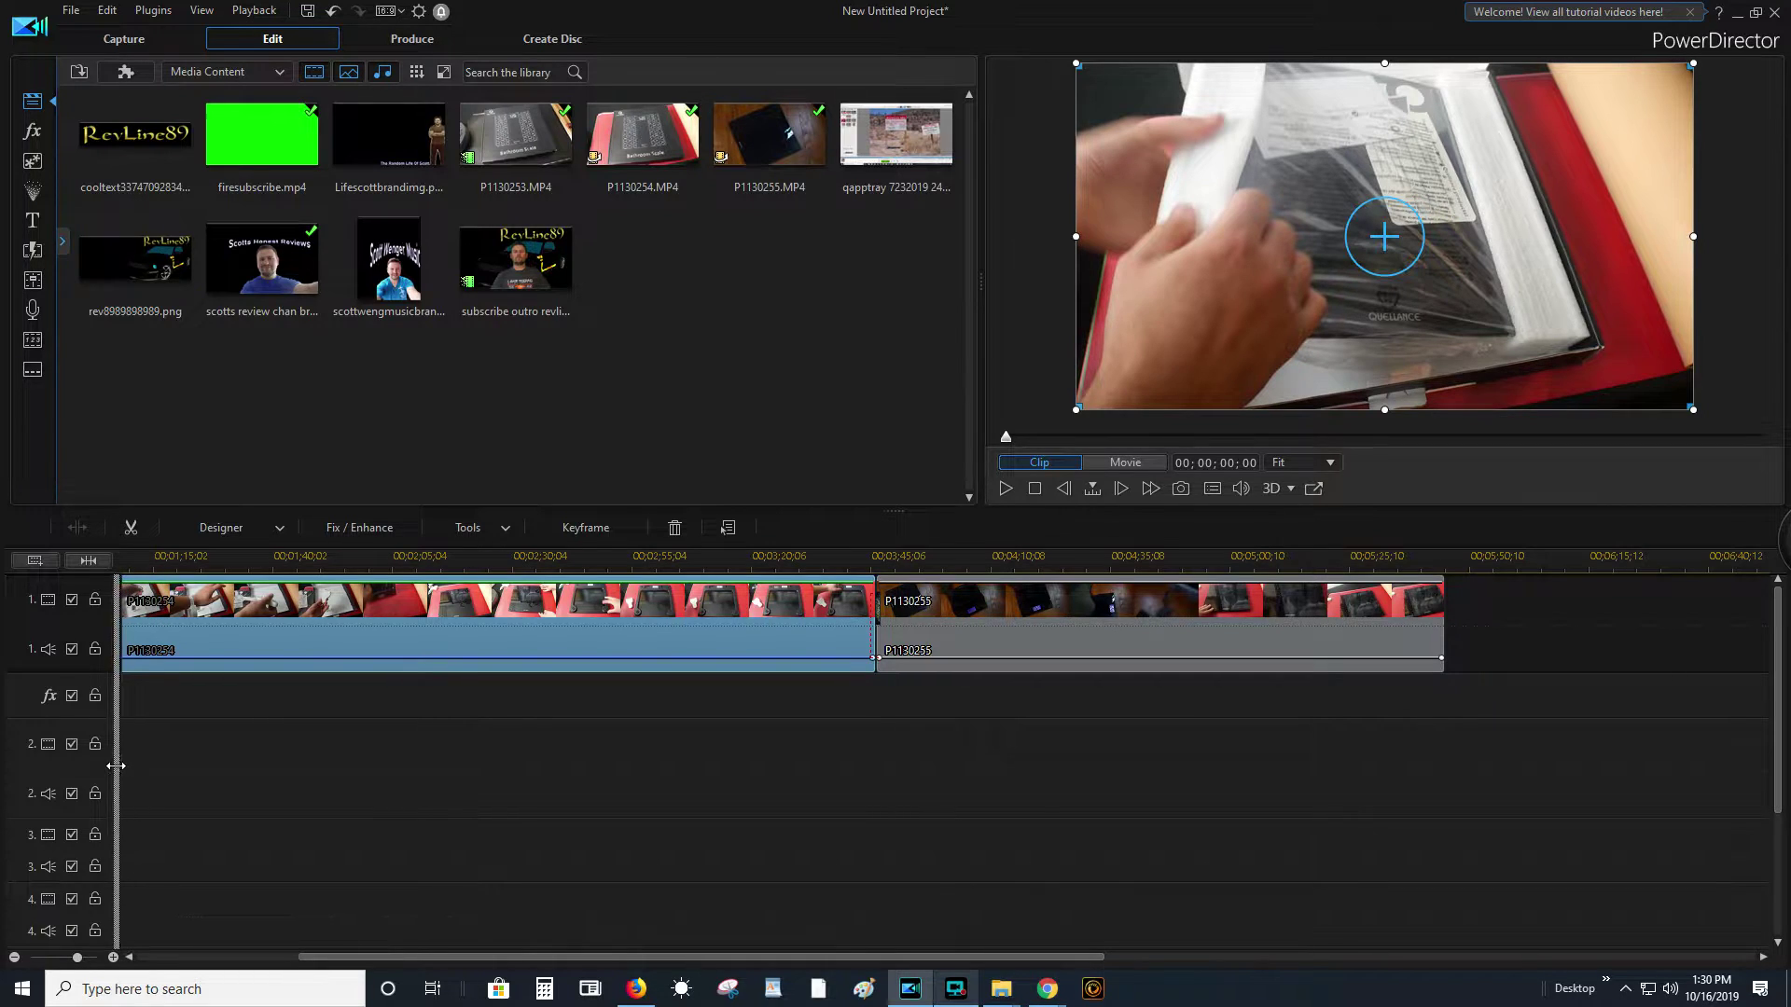
pyautogui.moveTo(116, 765); pyautogui.dragTo(113, 766)
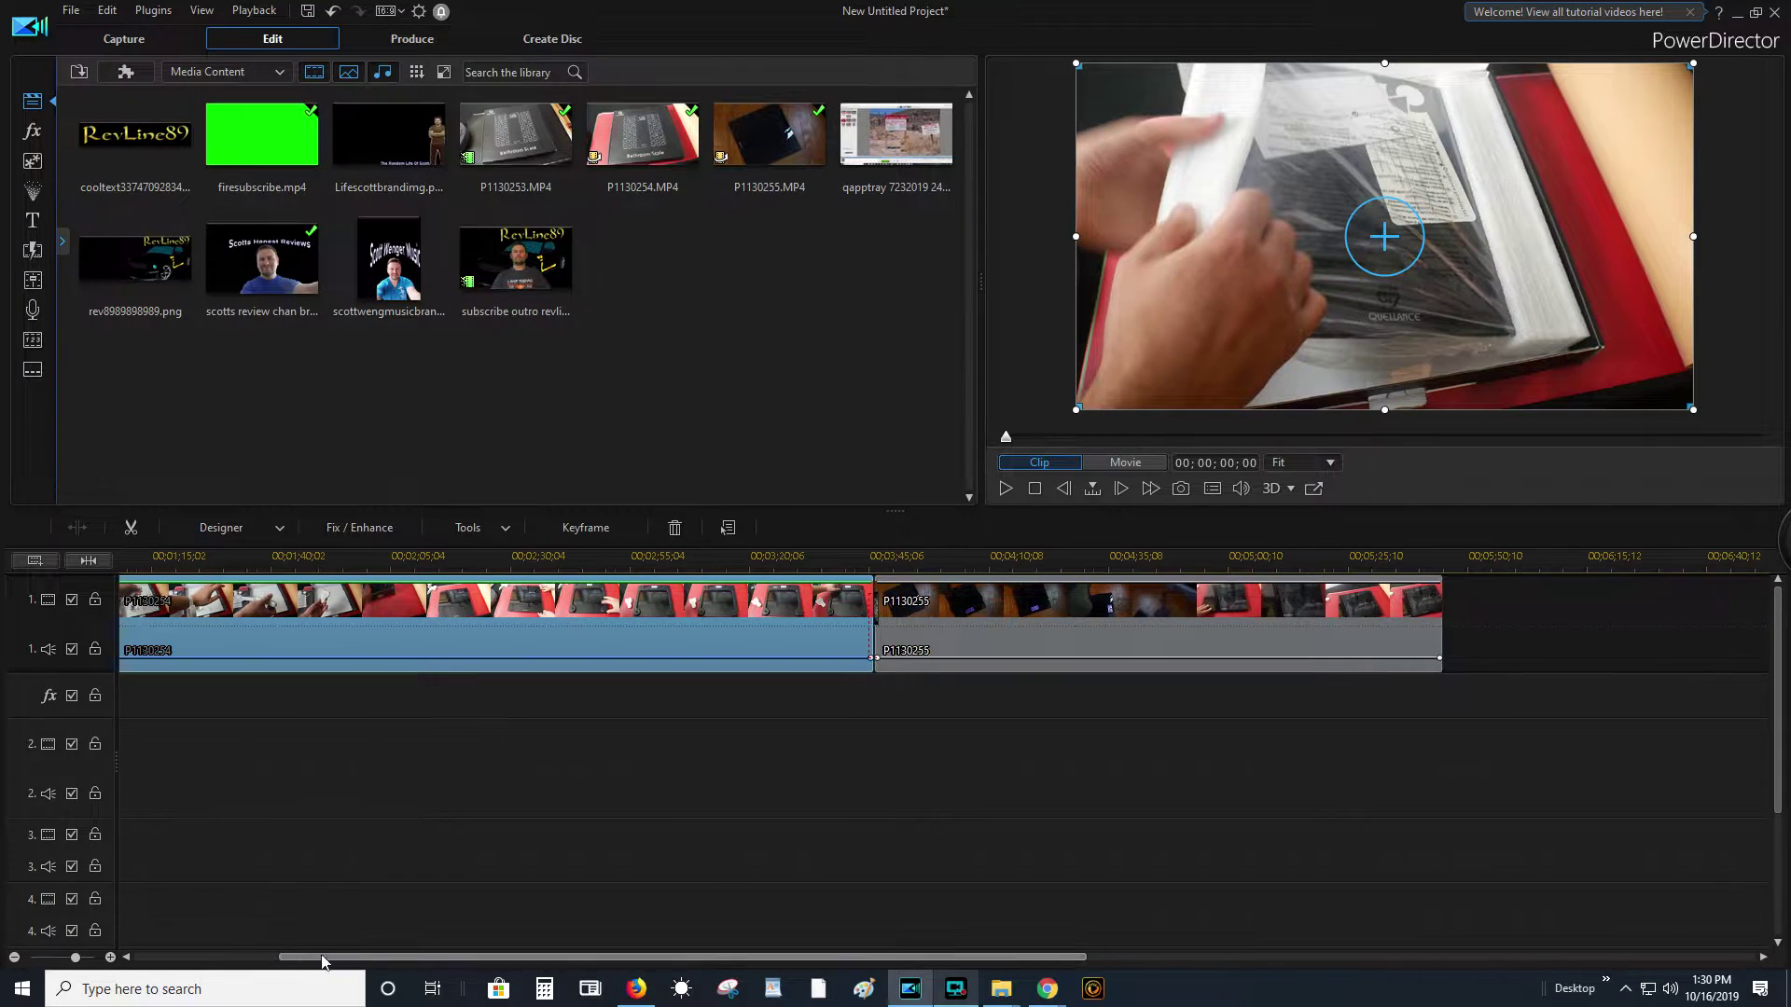
pyautogui.hscroll(-5, 224, 858)
pyautogui.click(332, 794)
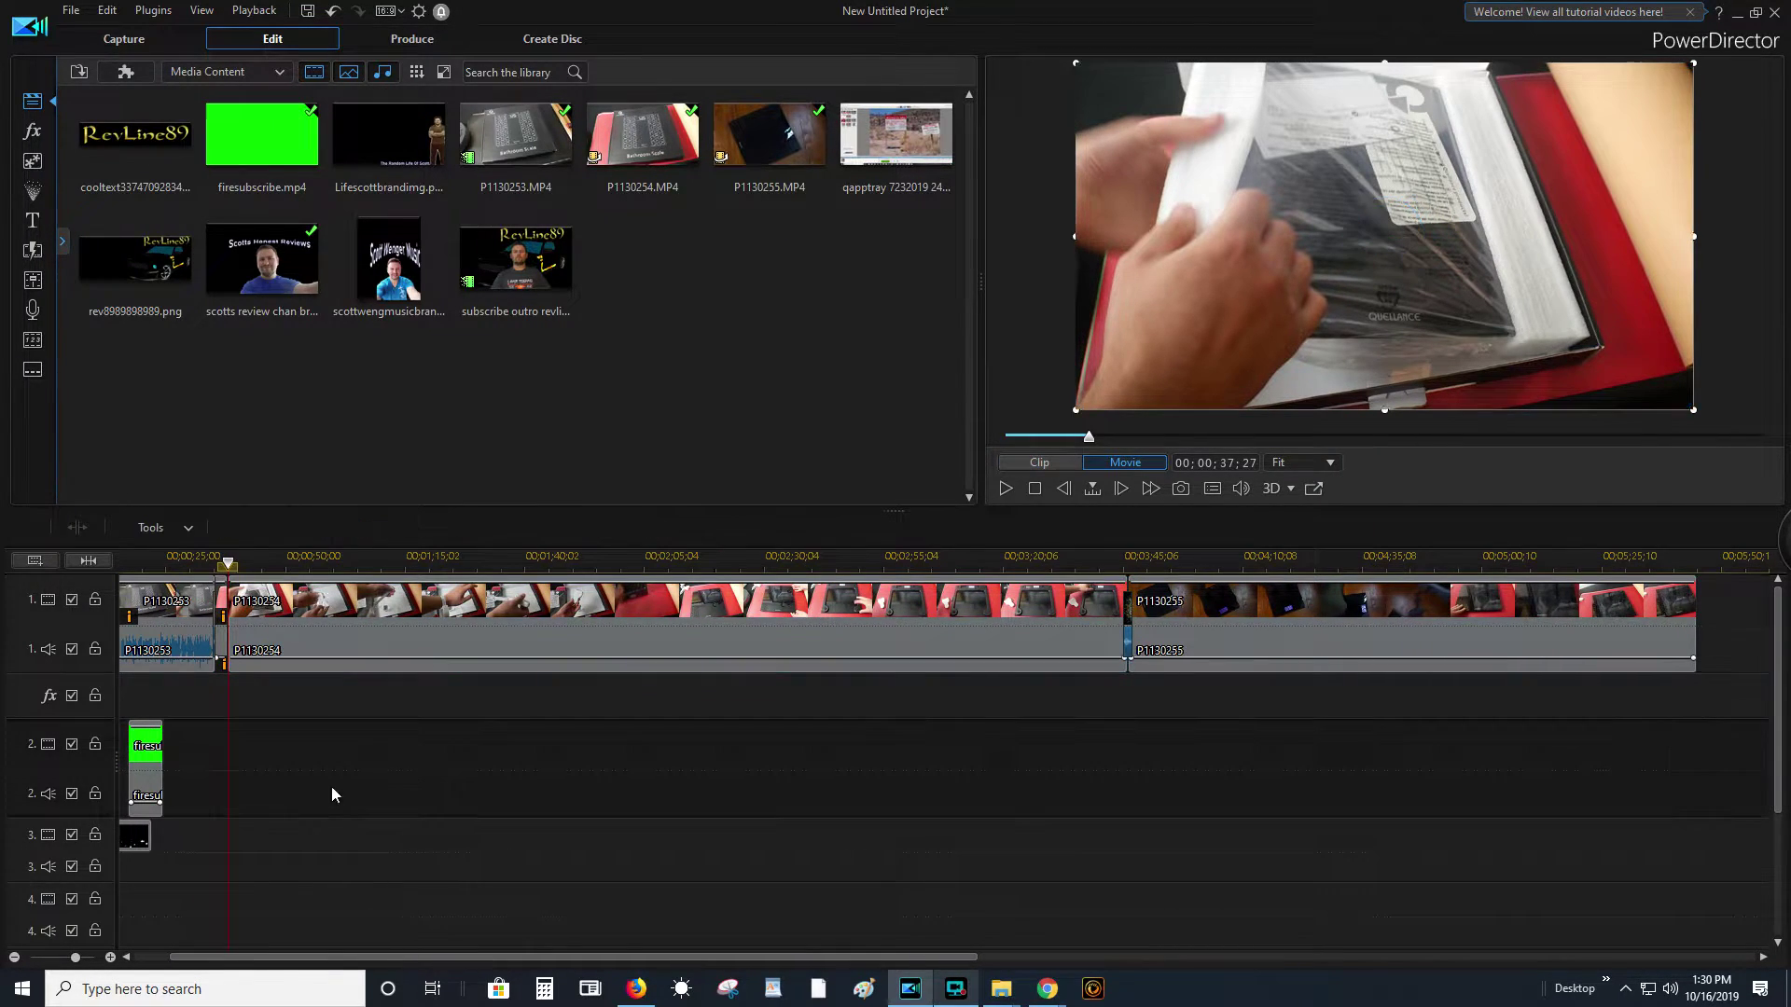
pyautogui.rightClick(405, 788)
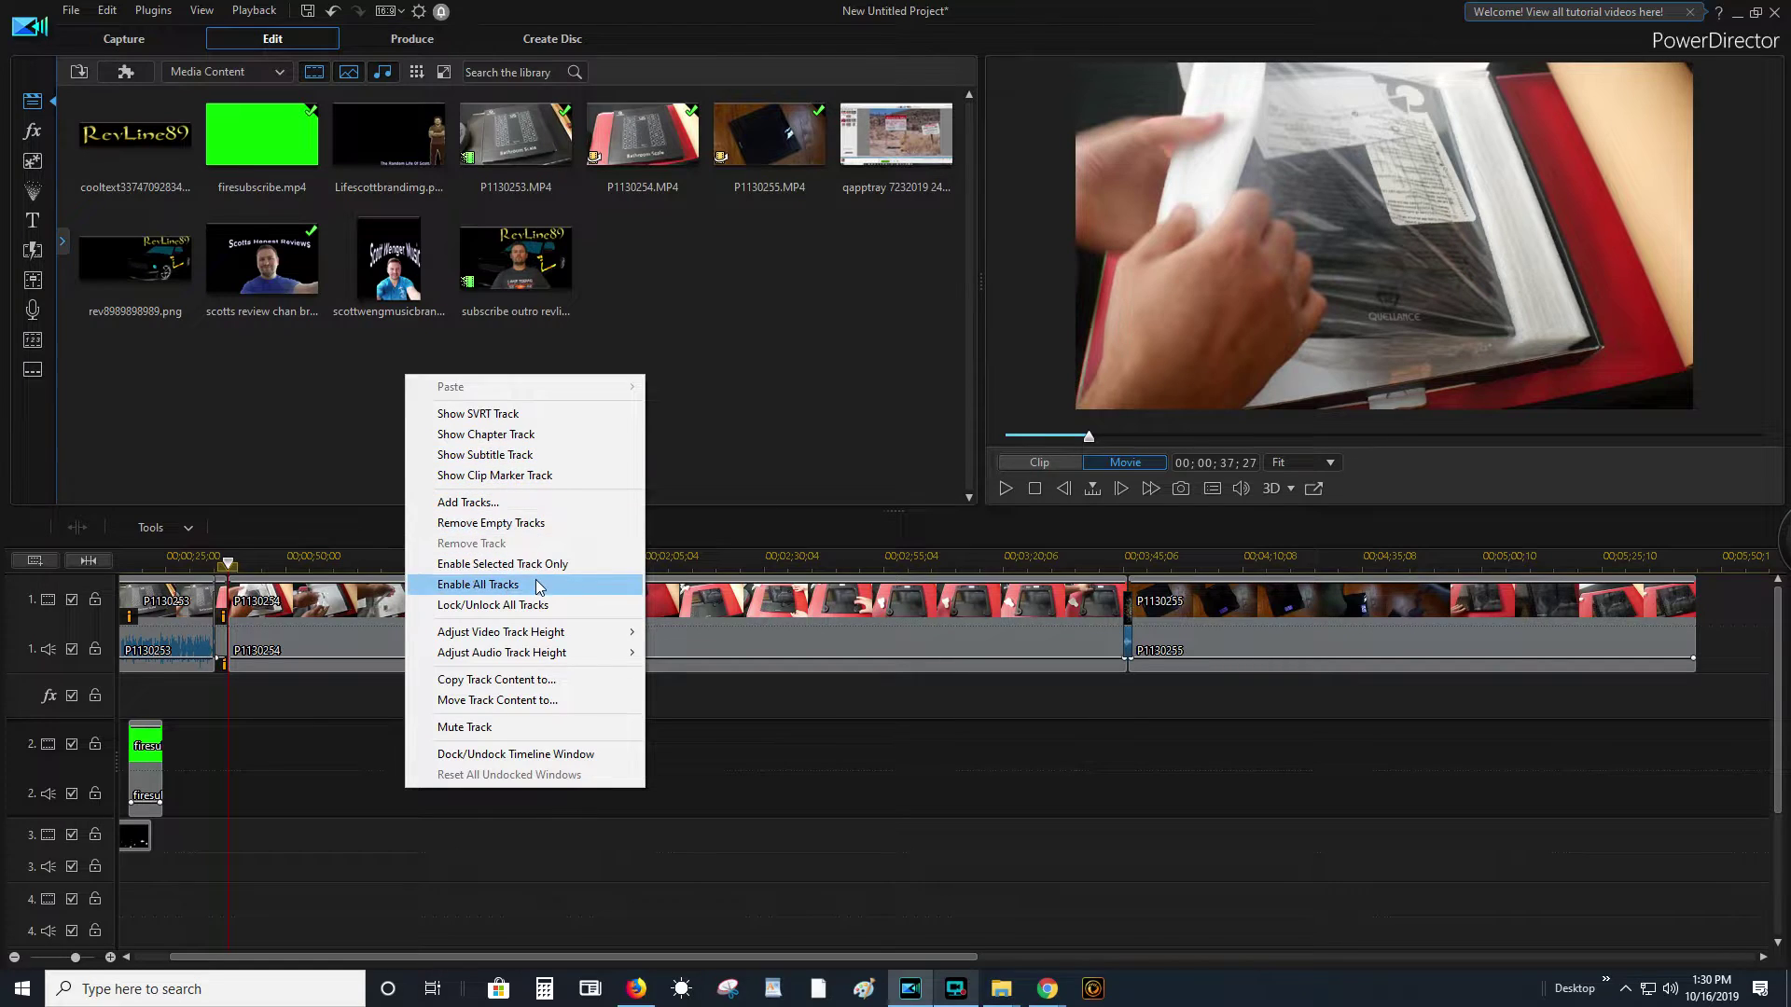
pyautogui.click(459, 502)
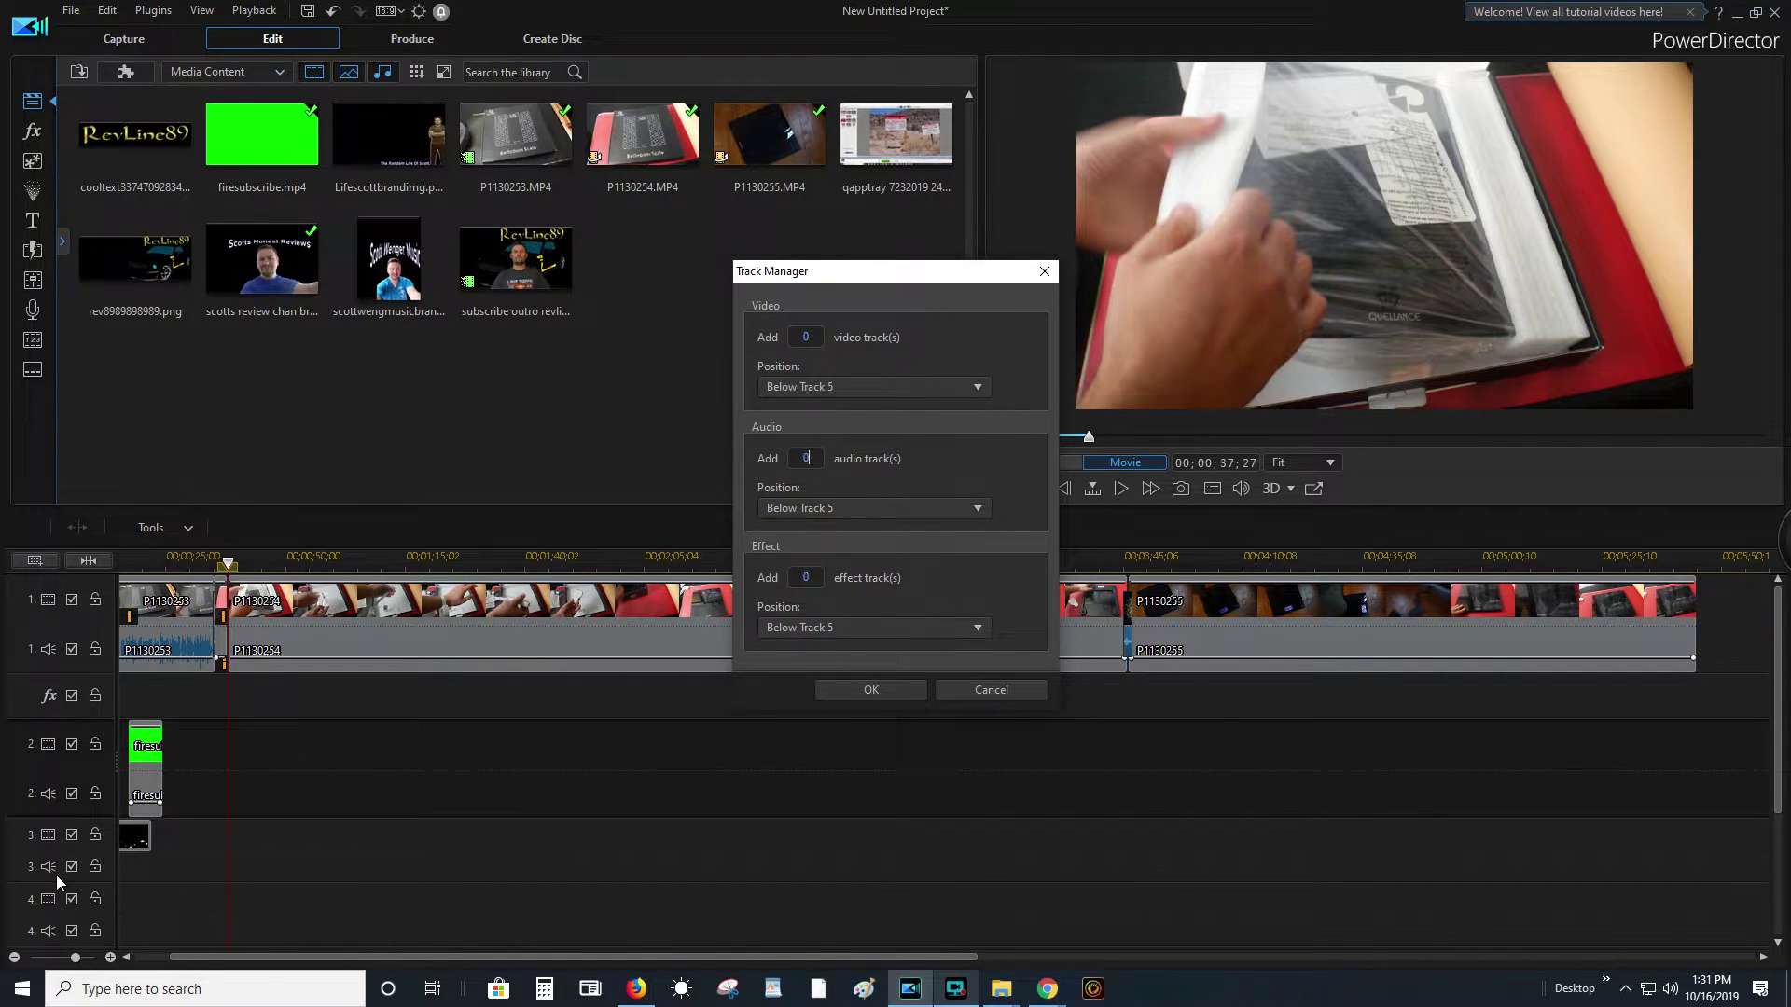
pyautogui.click(807, 627)
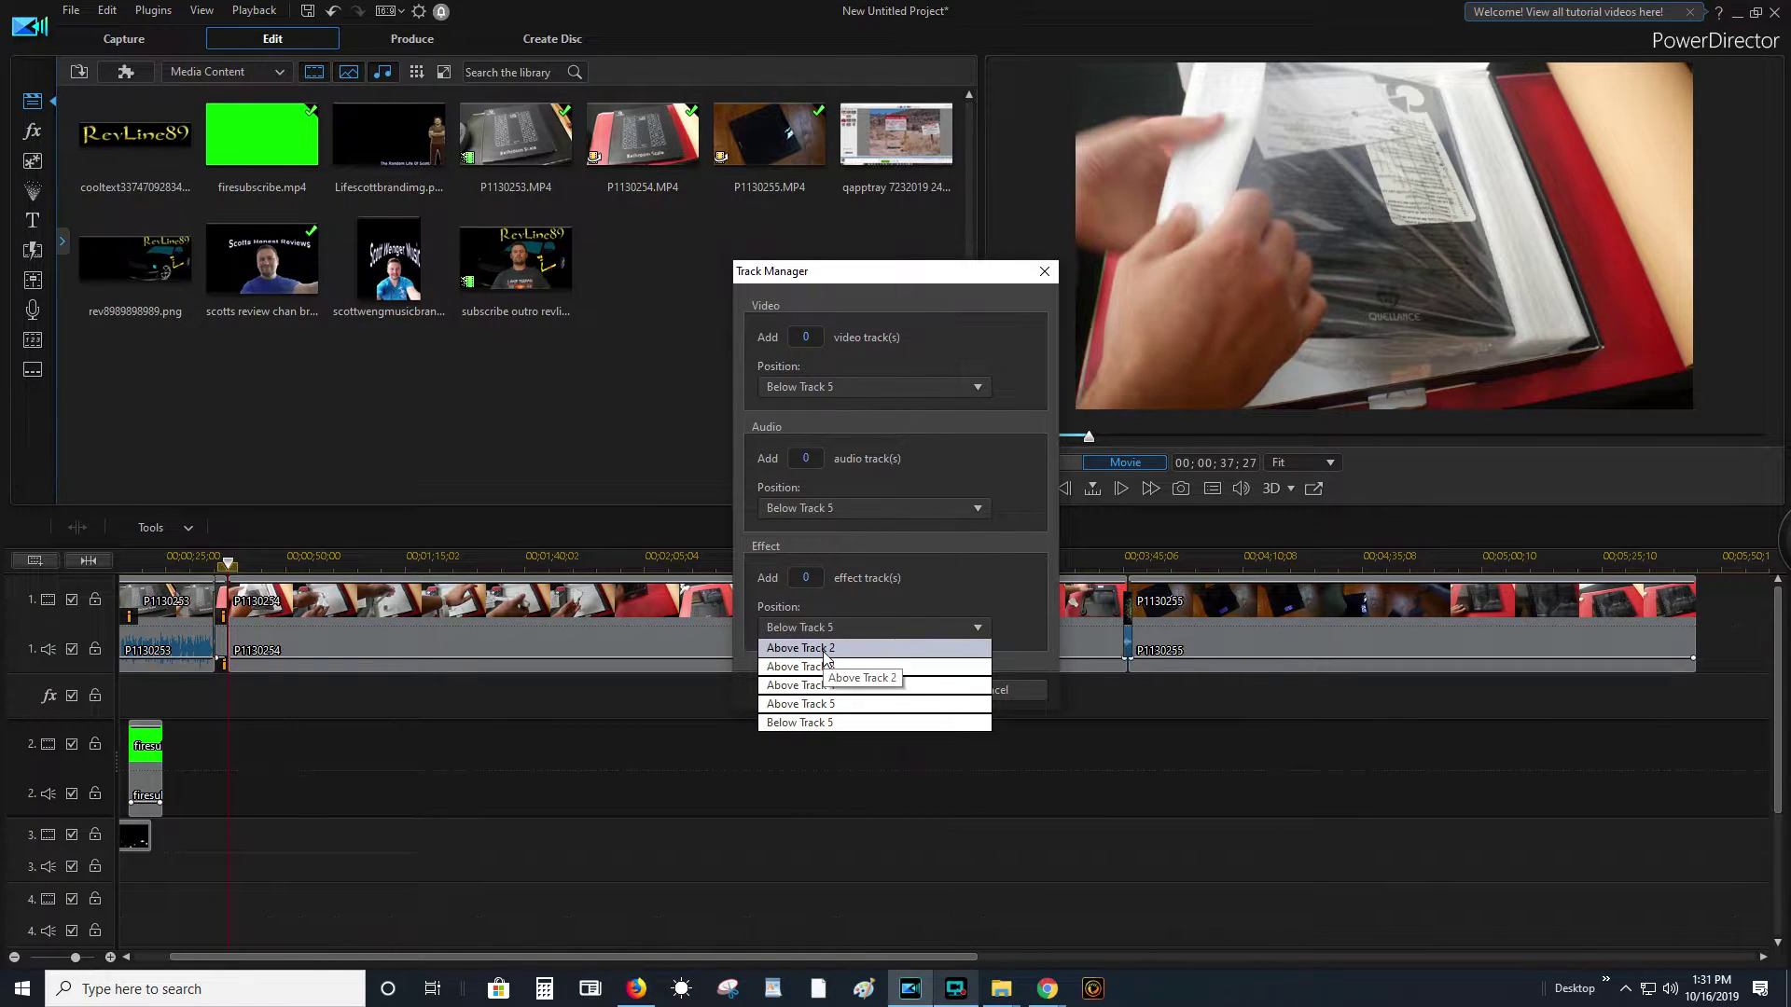
pyautogui.click(825, 650)
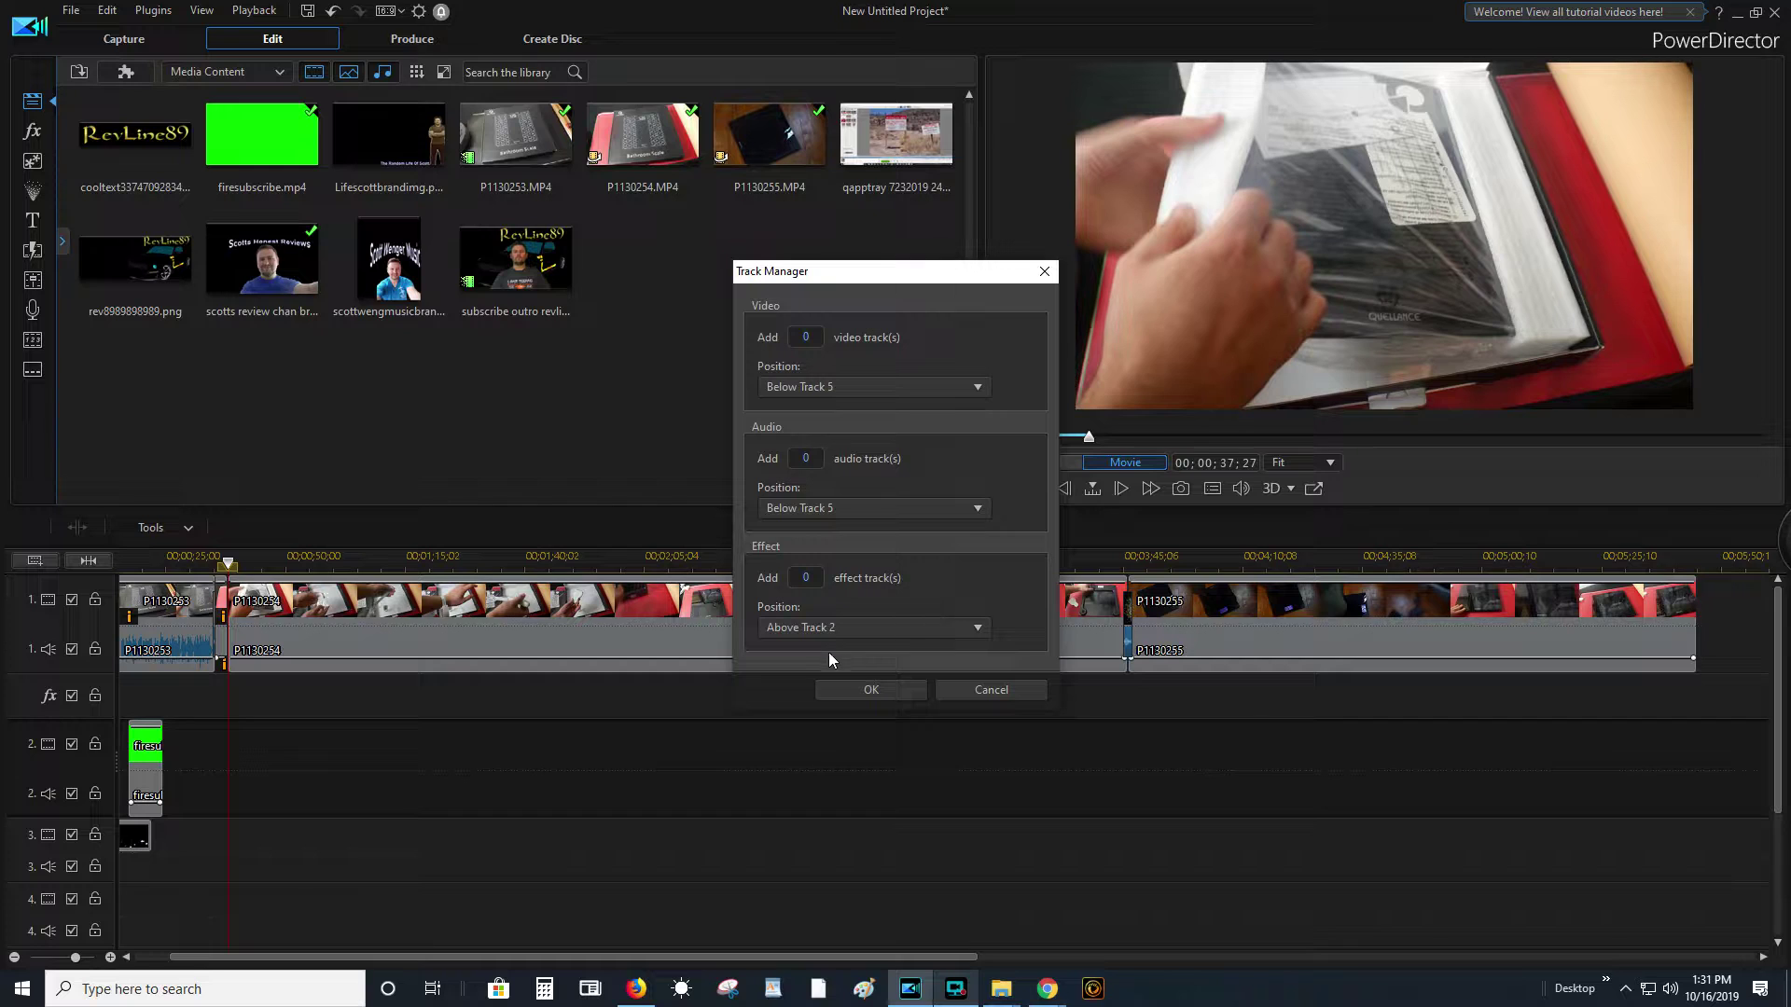
pyautogui.click(877, 691)
pyautogui.scroll(2, 279, 840)
# - Add 1 effect track with its position set to Above Track 2
pyautogui.rightClick(400, 773)
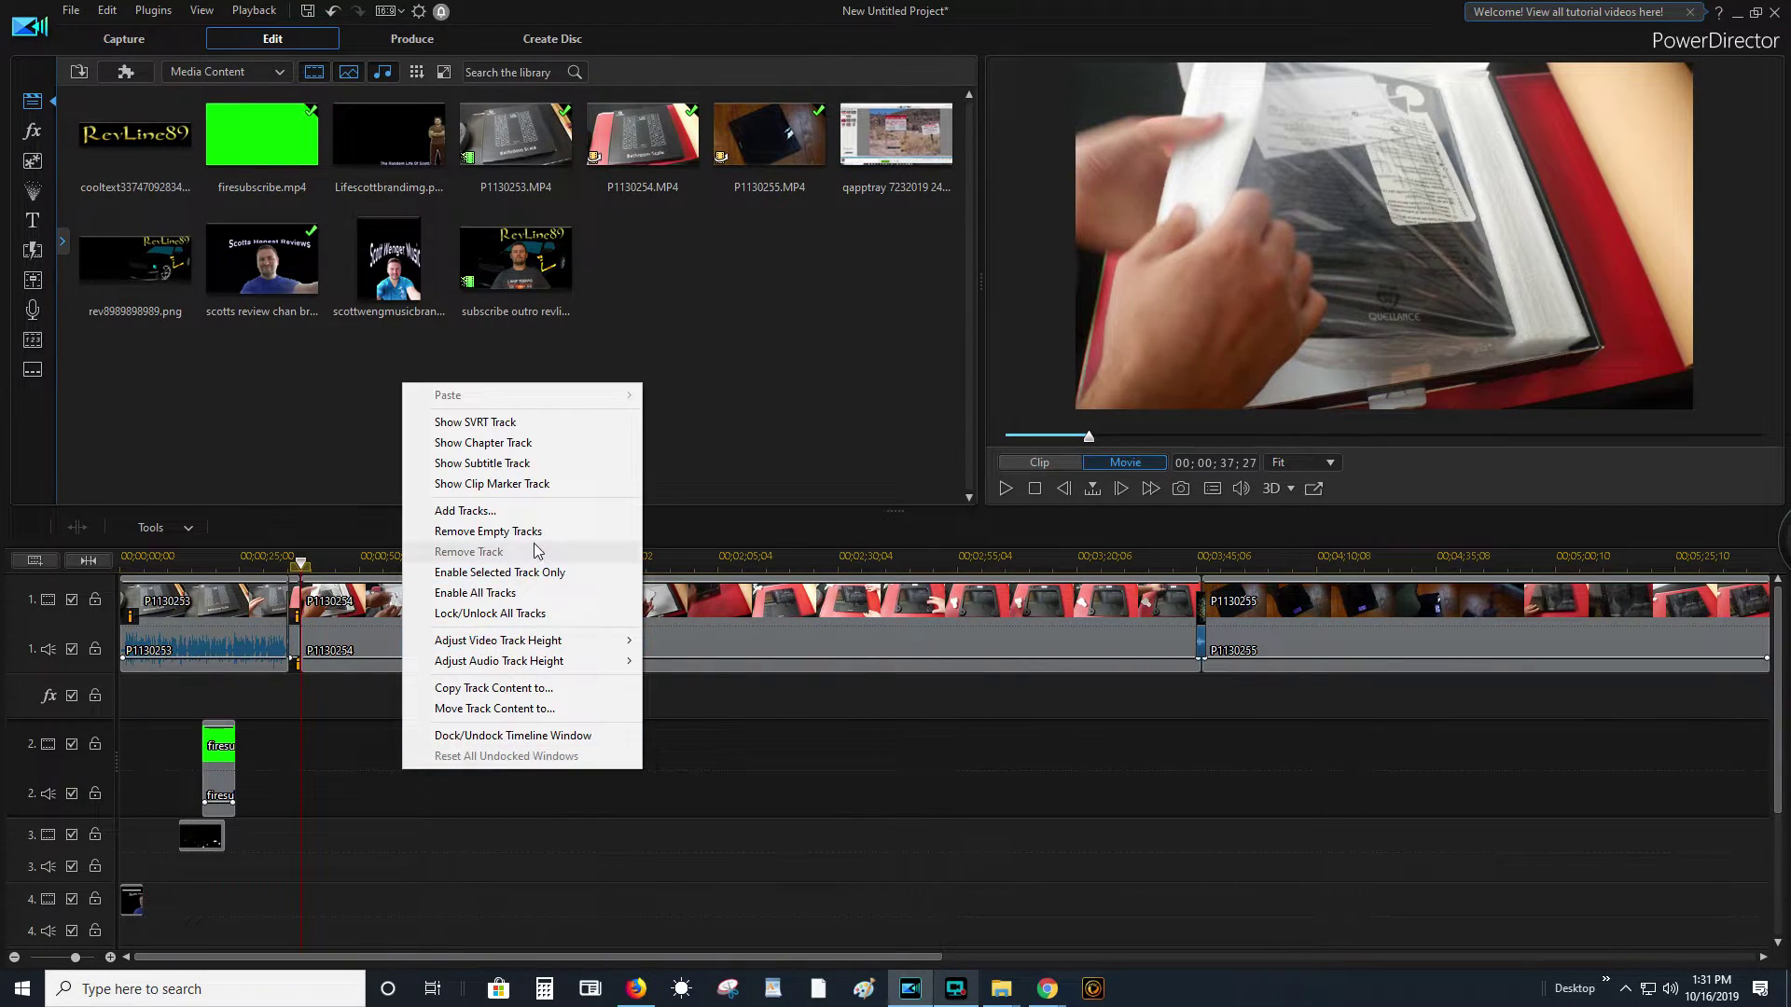
pyautogui.click(504, 512)
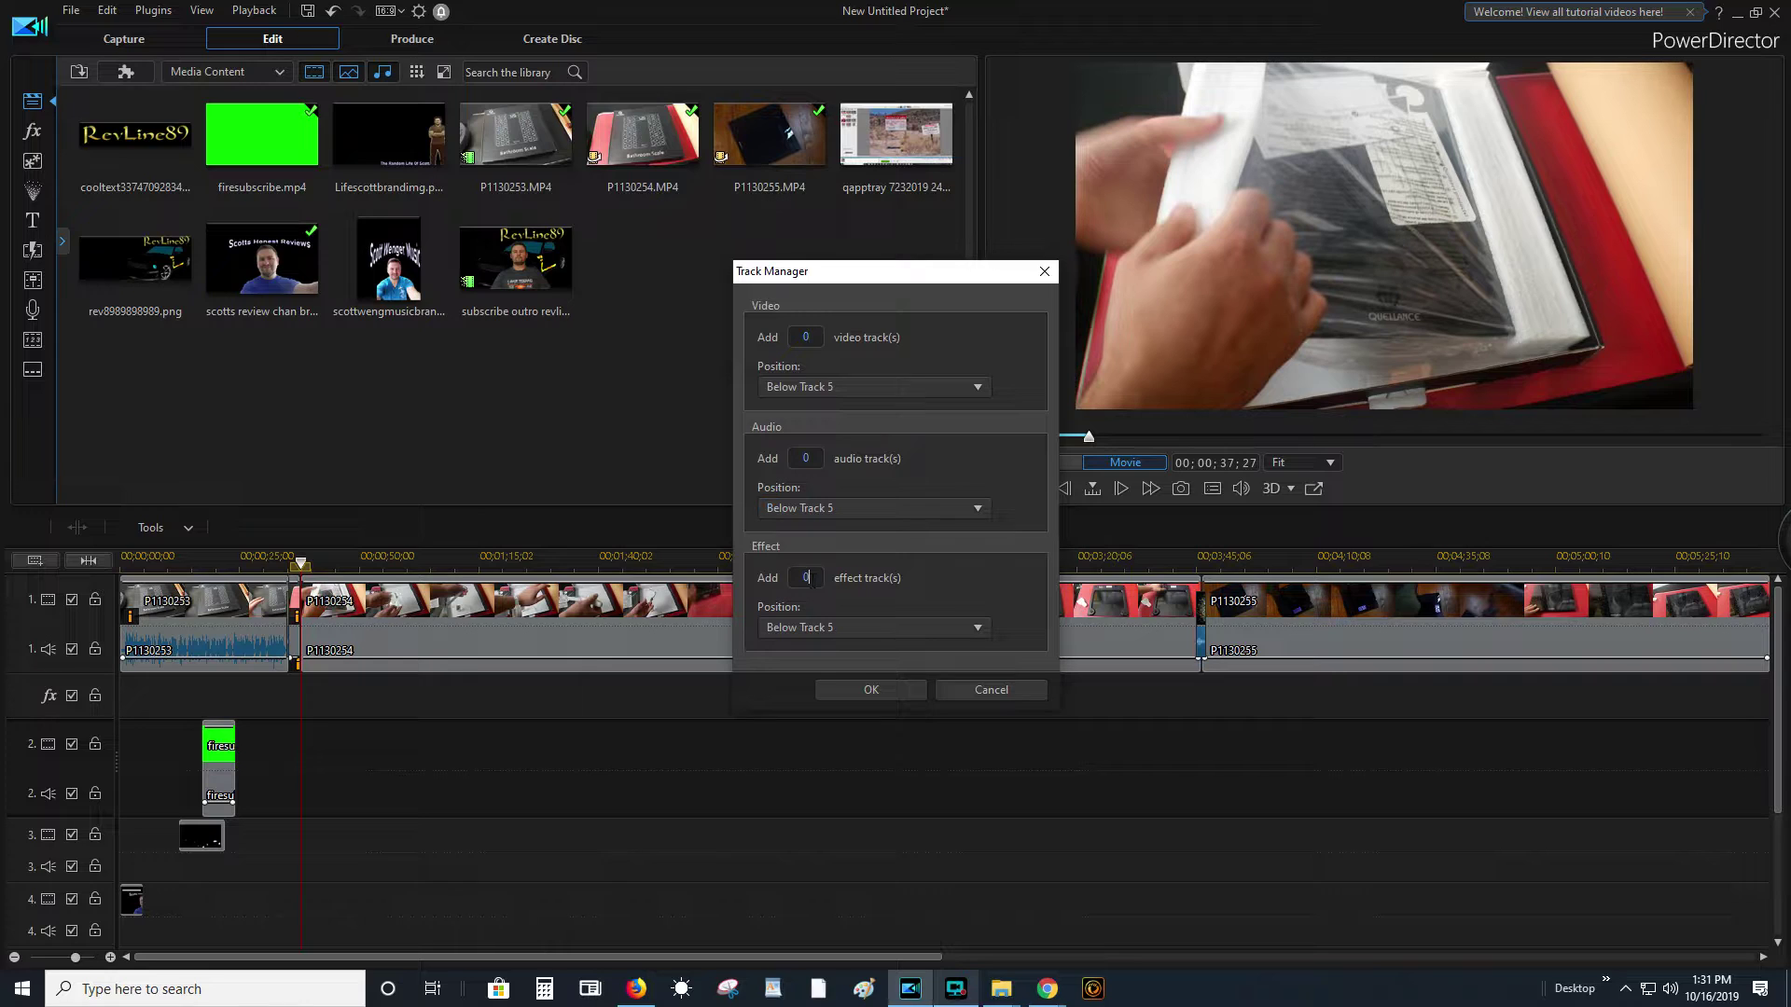
pyautogui.click(853, 627)
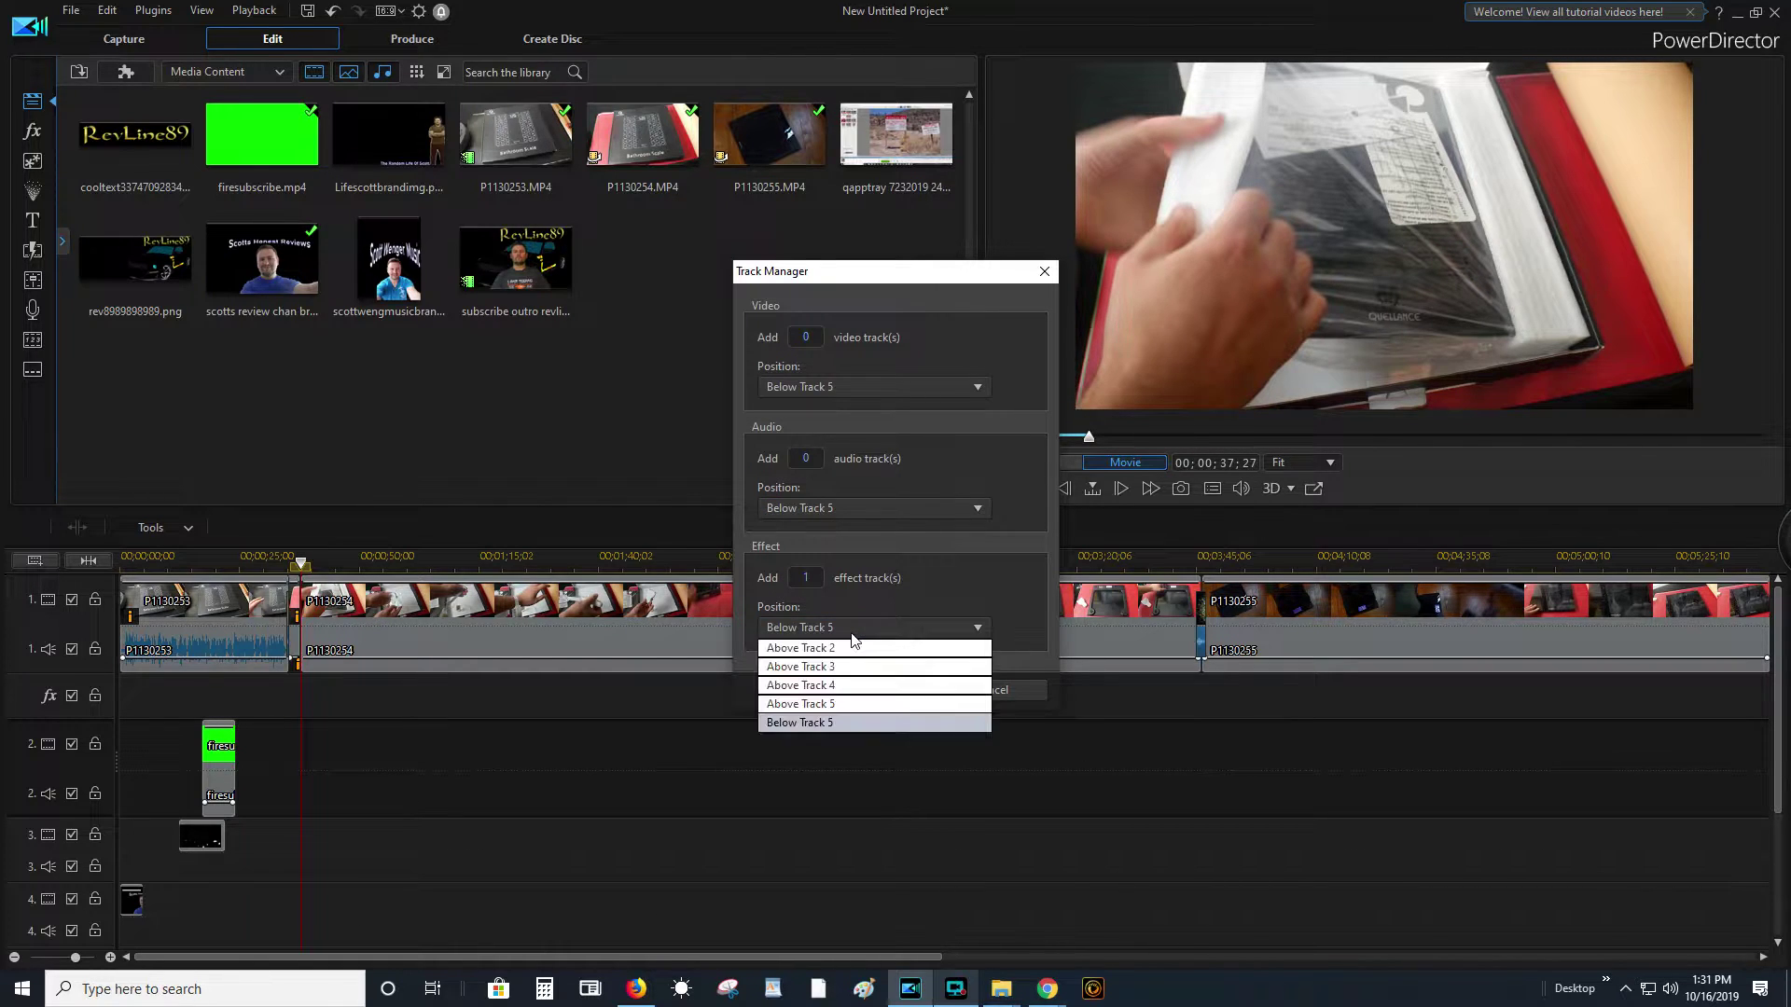
pyautogui.click(832, 650)
pyautogui.click(854, 686)
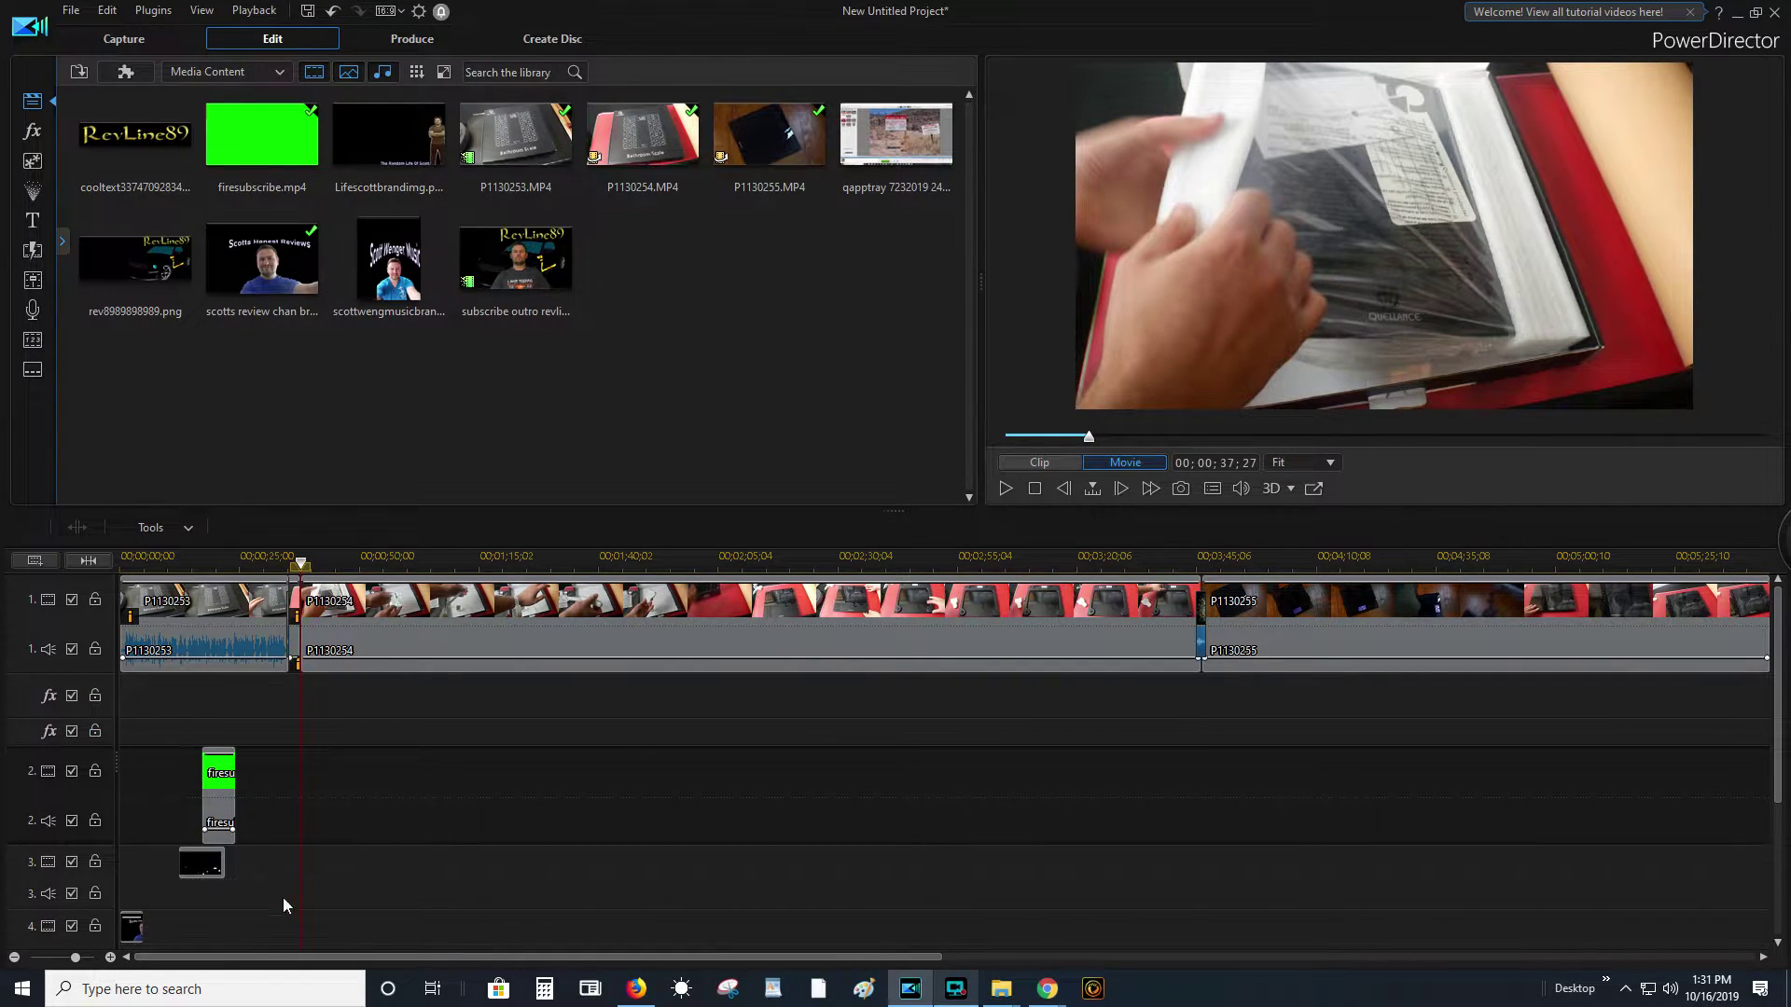
# - Lock and unlock video track 4, and select the branding image on it to show its overlay in the preview
pyautogui.click(94, 925)
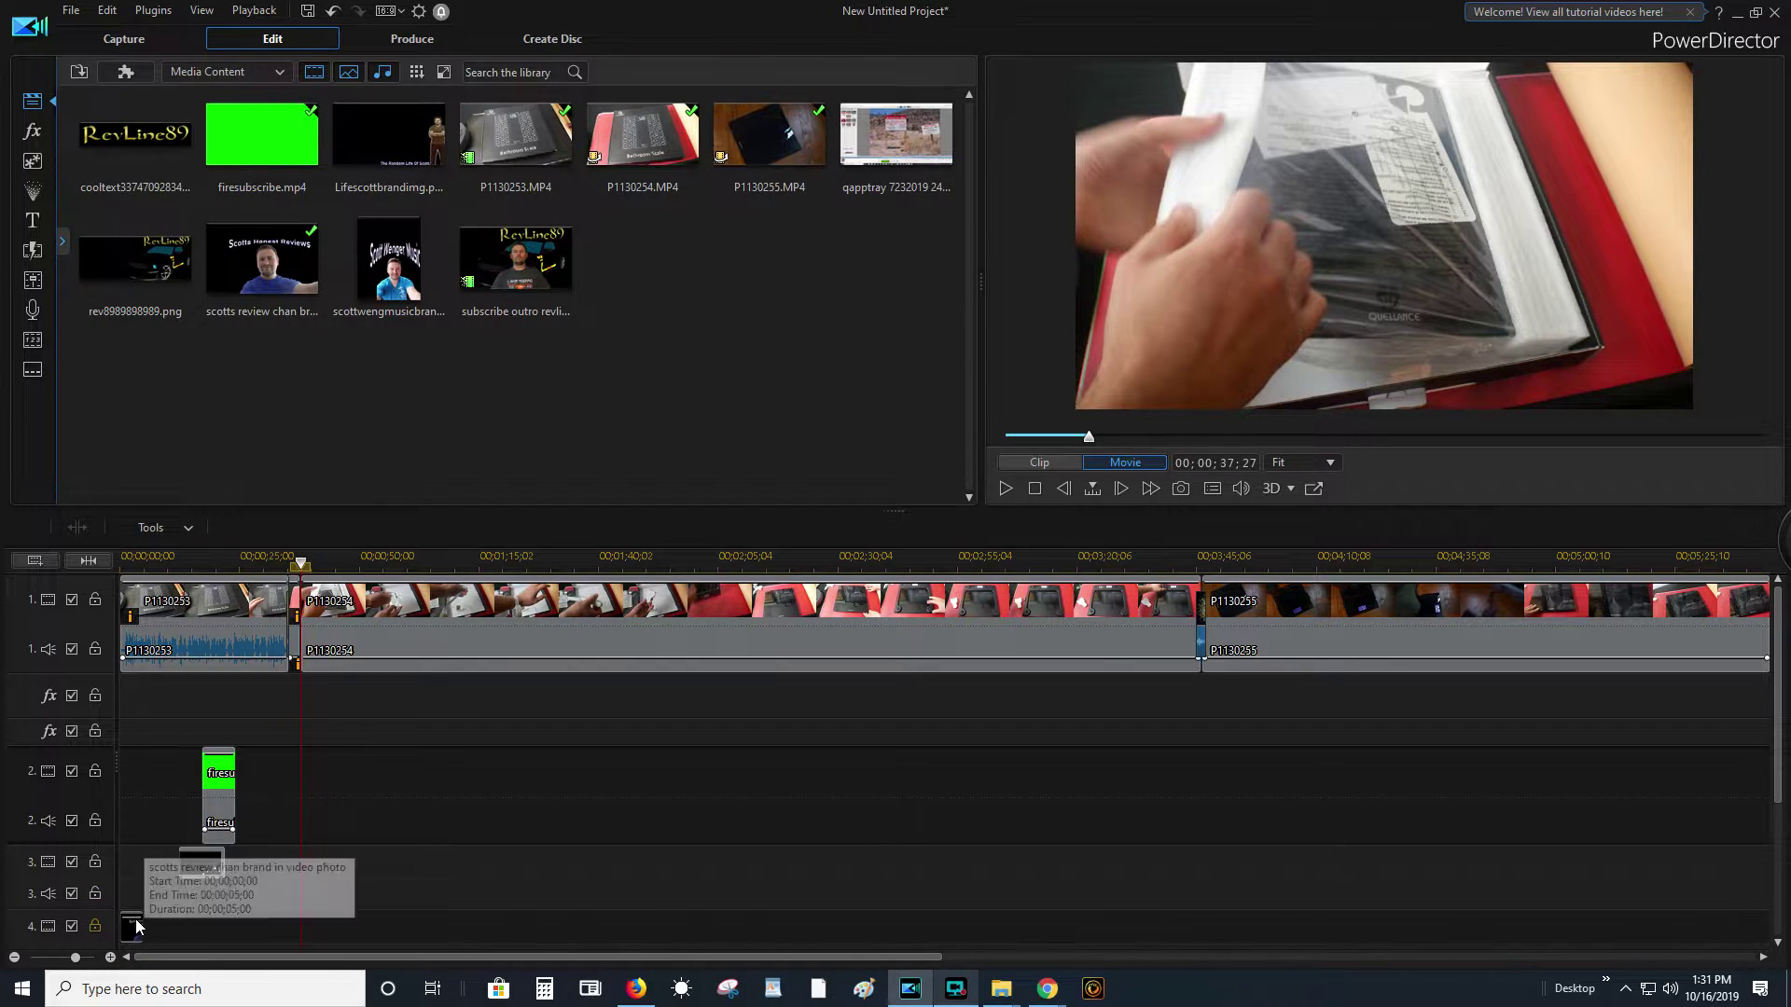
pyautogui.scroll(-1, 131, 928)
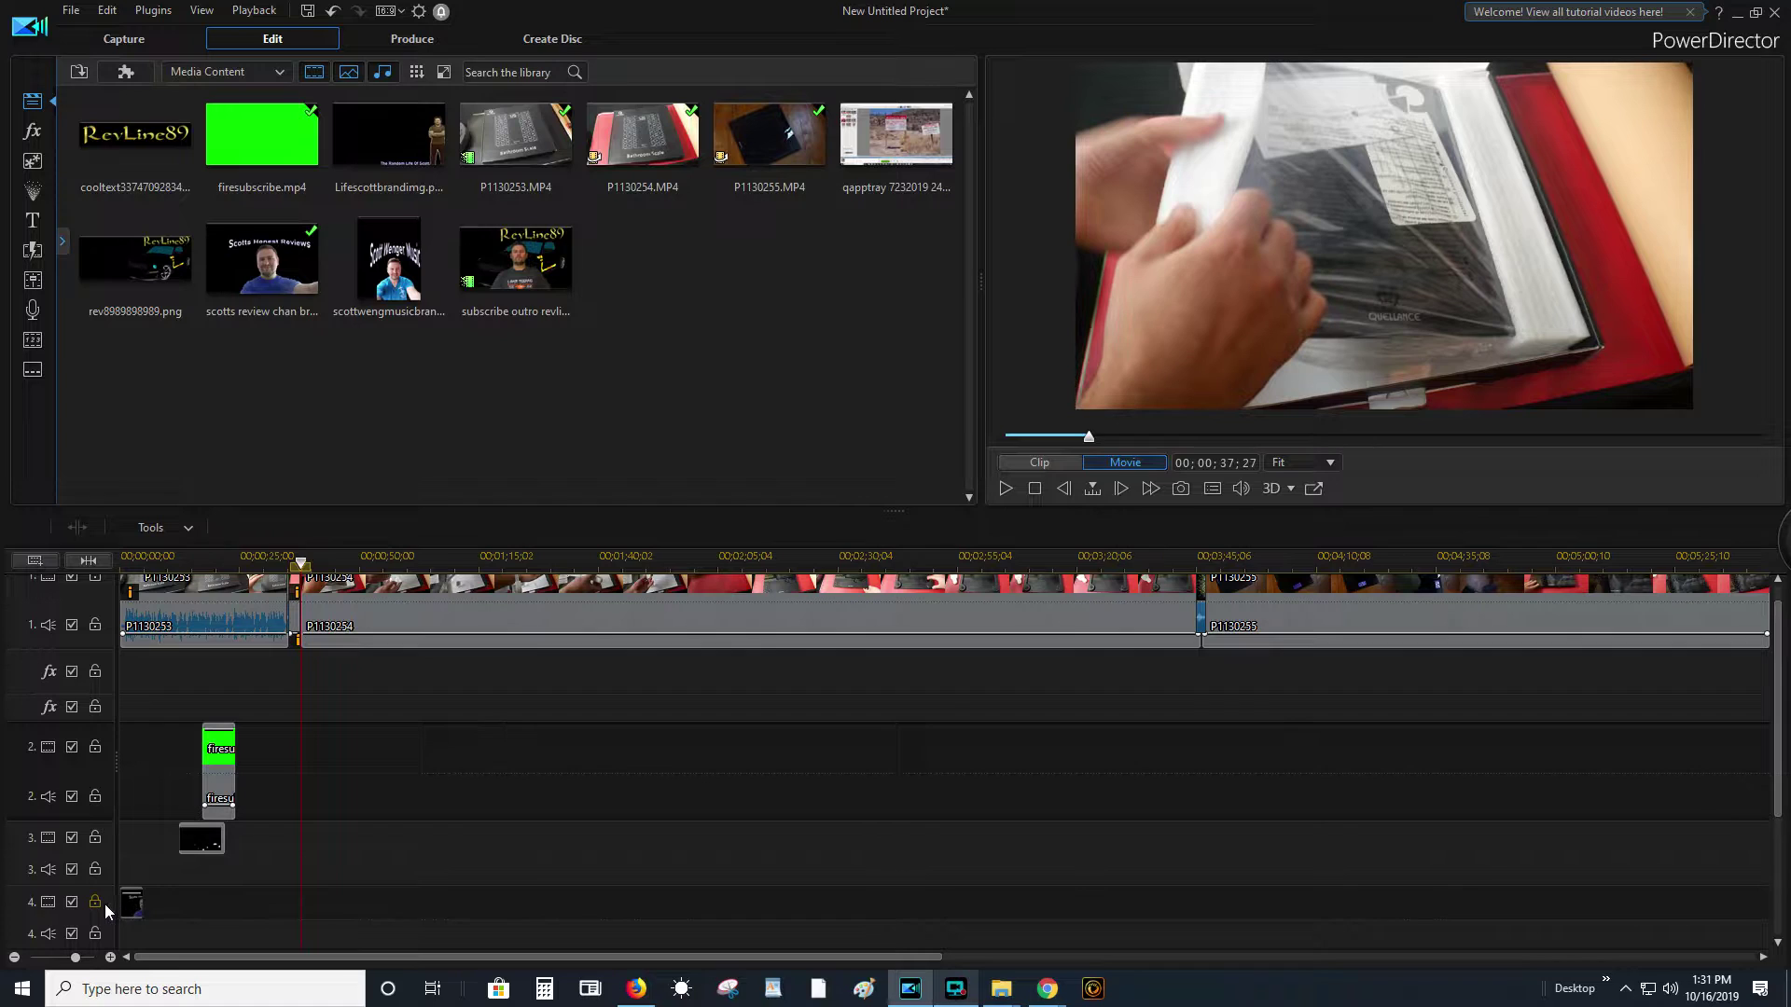
pyautogui.click(132, 903)
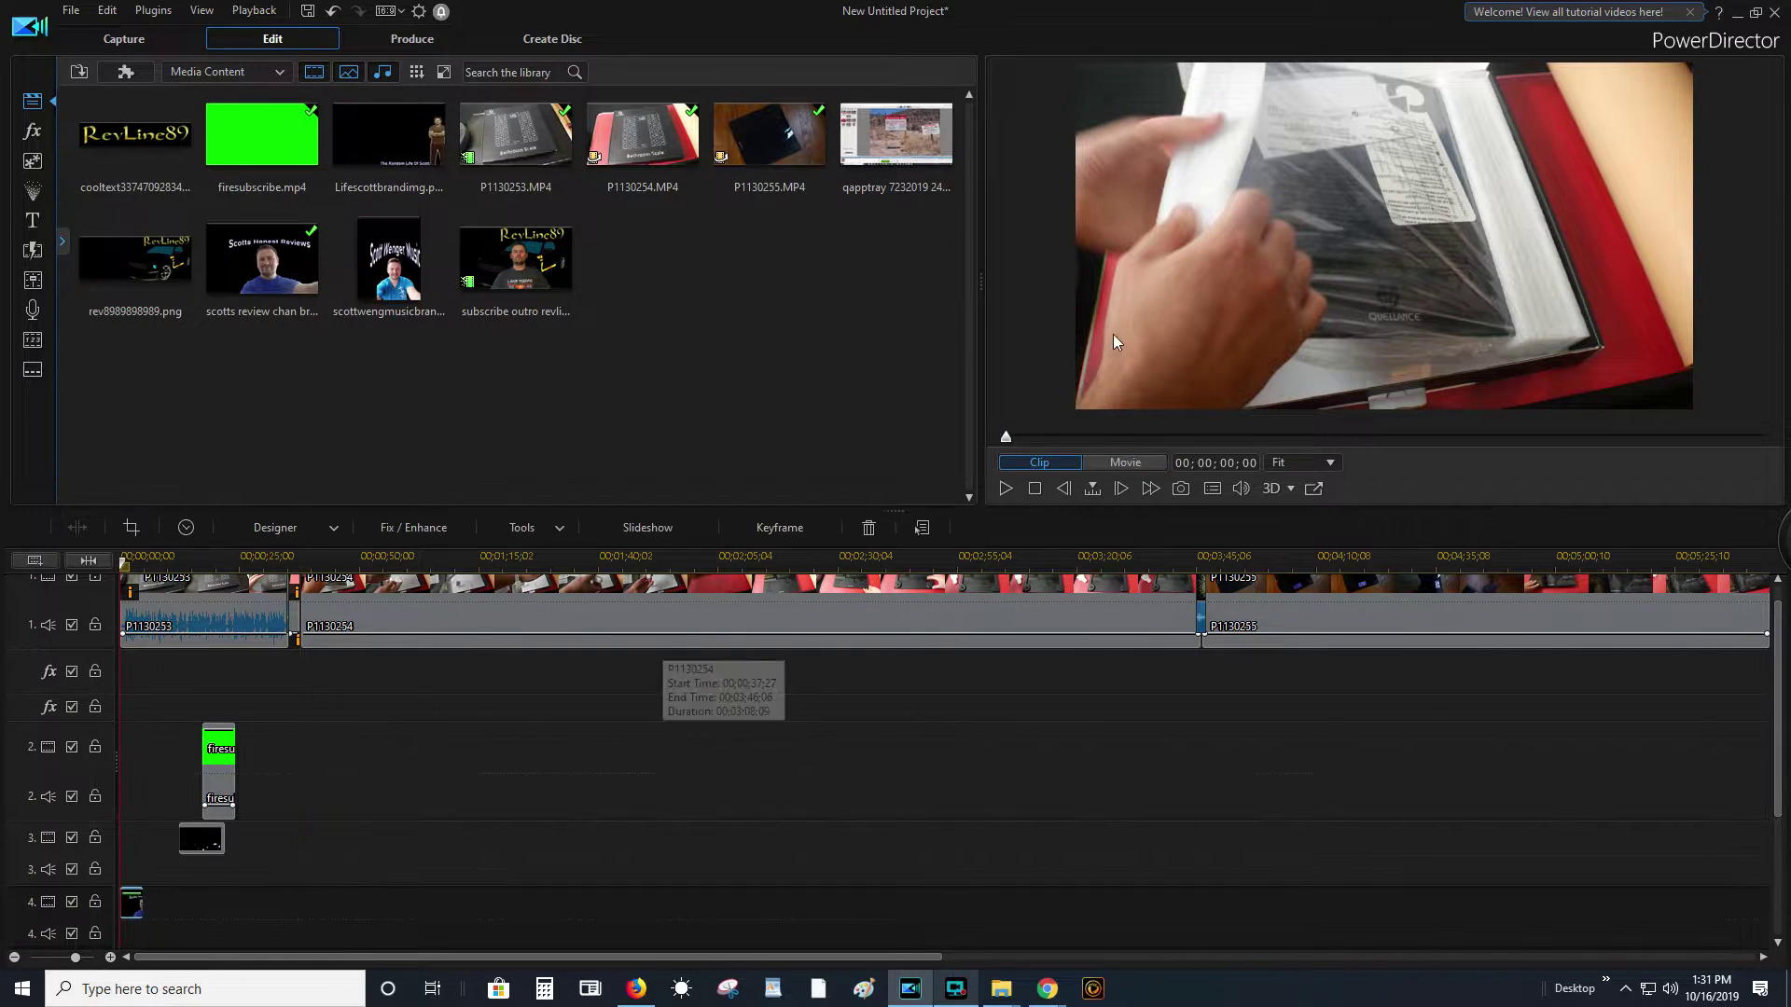
pyautogui.moveTo(1114, 63); pyautogui.dragTo(1671, 396)
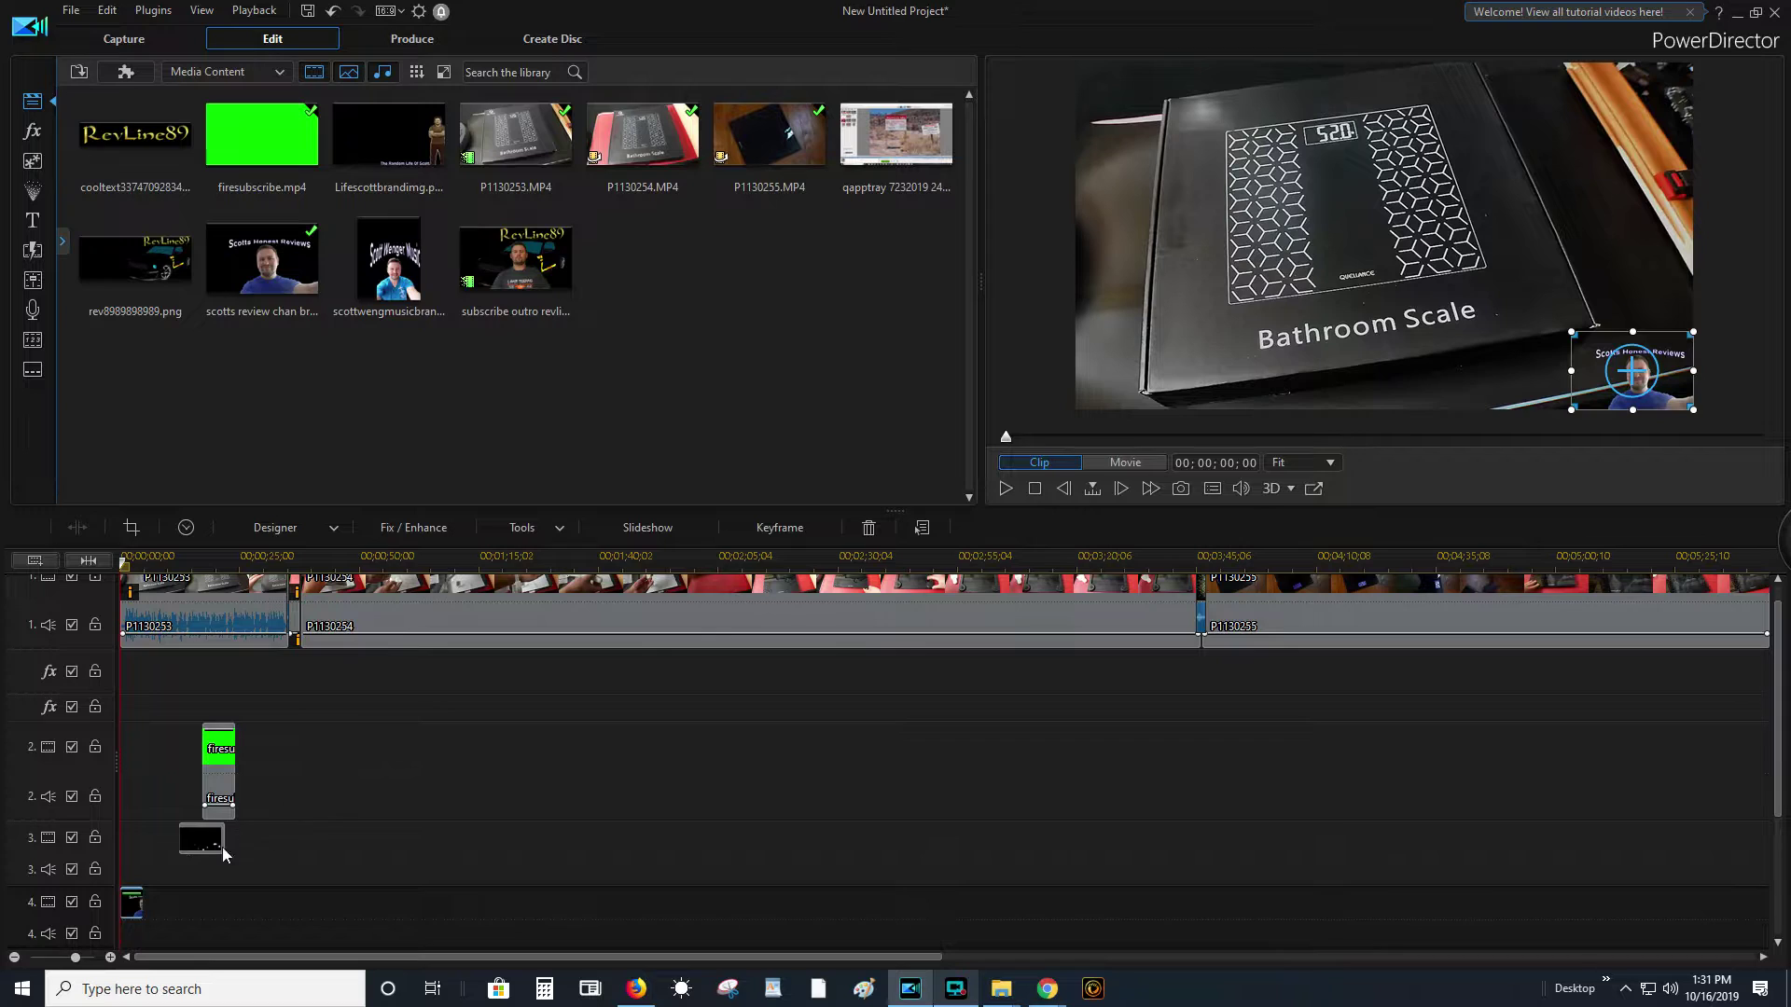
# - Lengthen the branding image on video track 4 to more than one minute by extending its end along the timeline
pyautogui.click(142, 903)
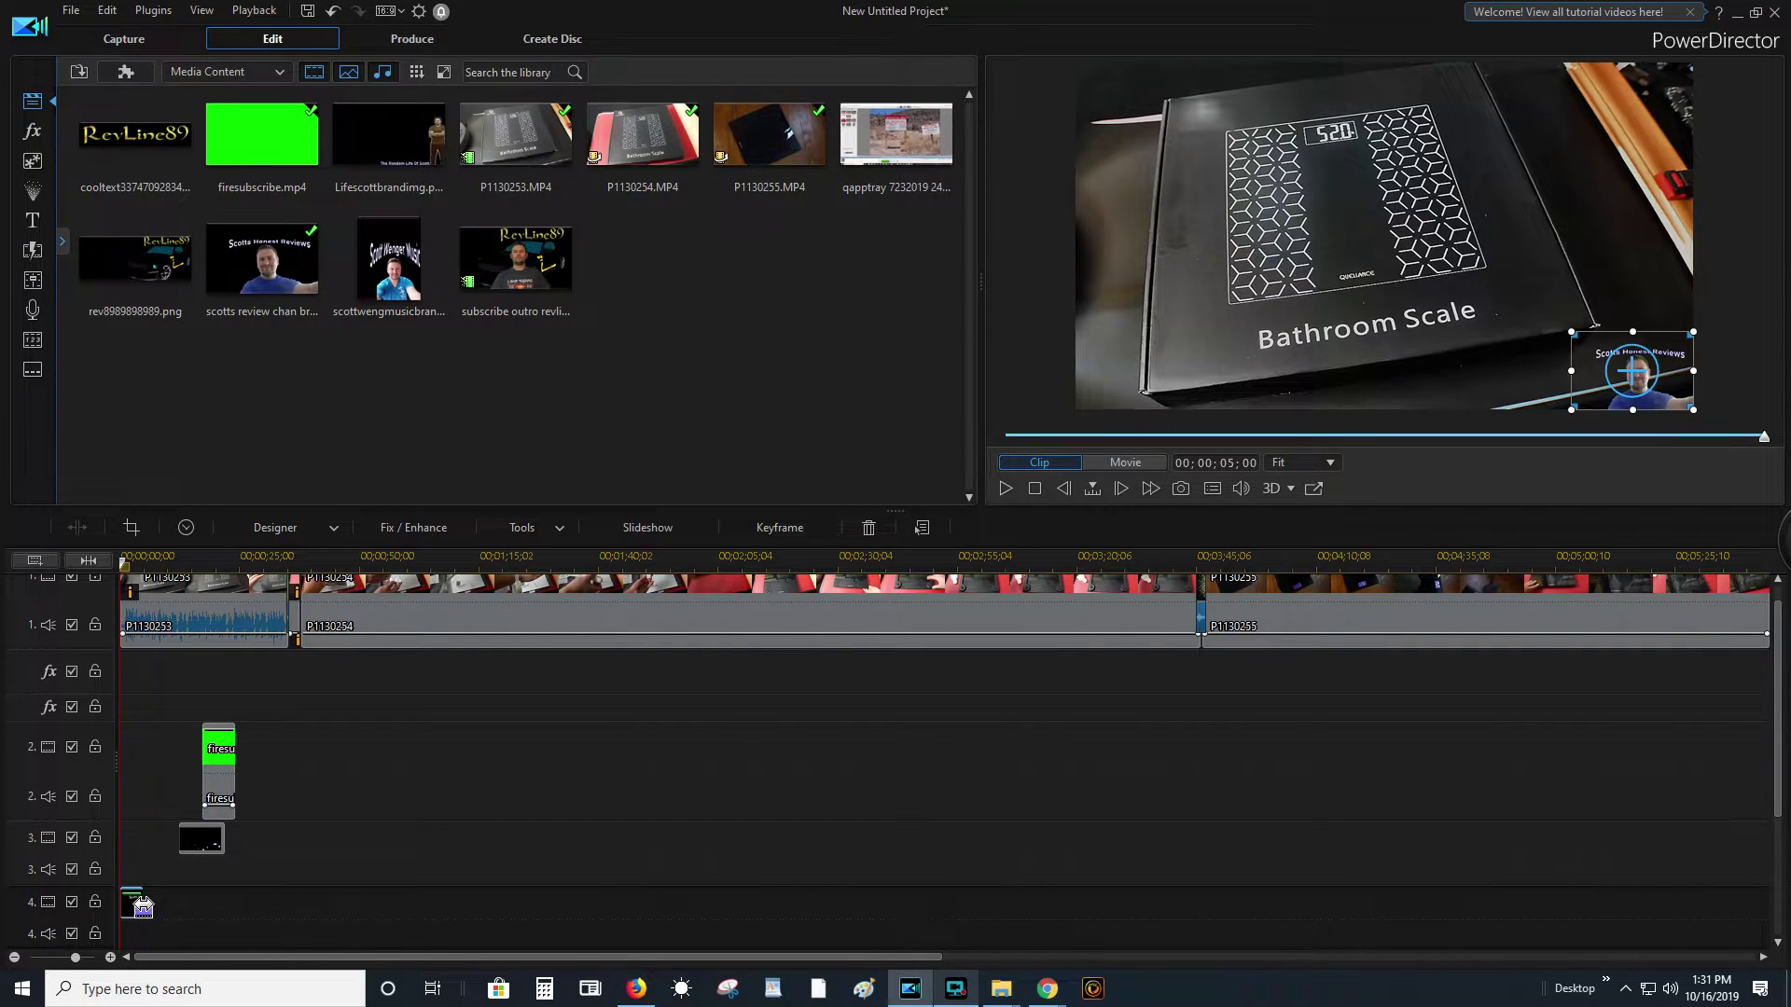
pyautogui.click(142, 903)
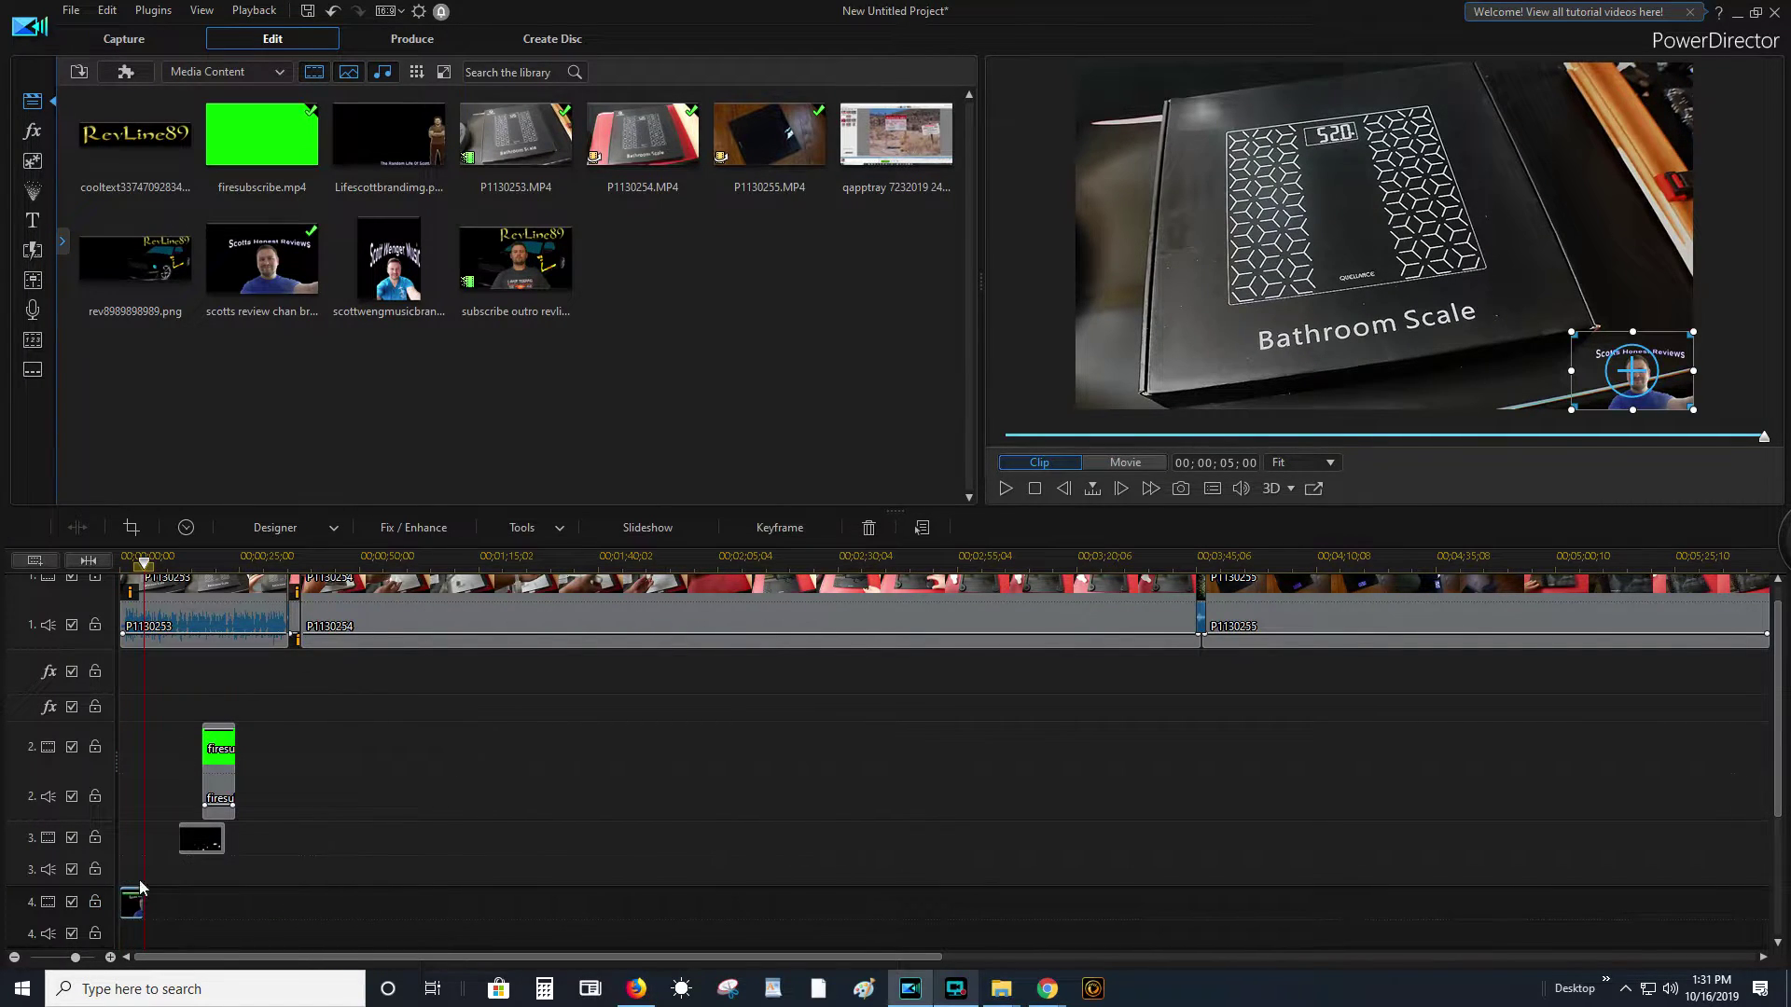
pyautogui.moveTo(374, 561); pyautogui.dragTo(452, 560)
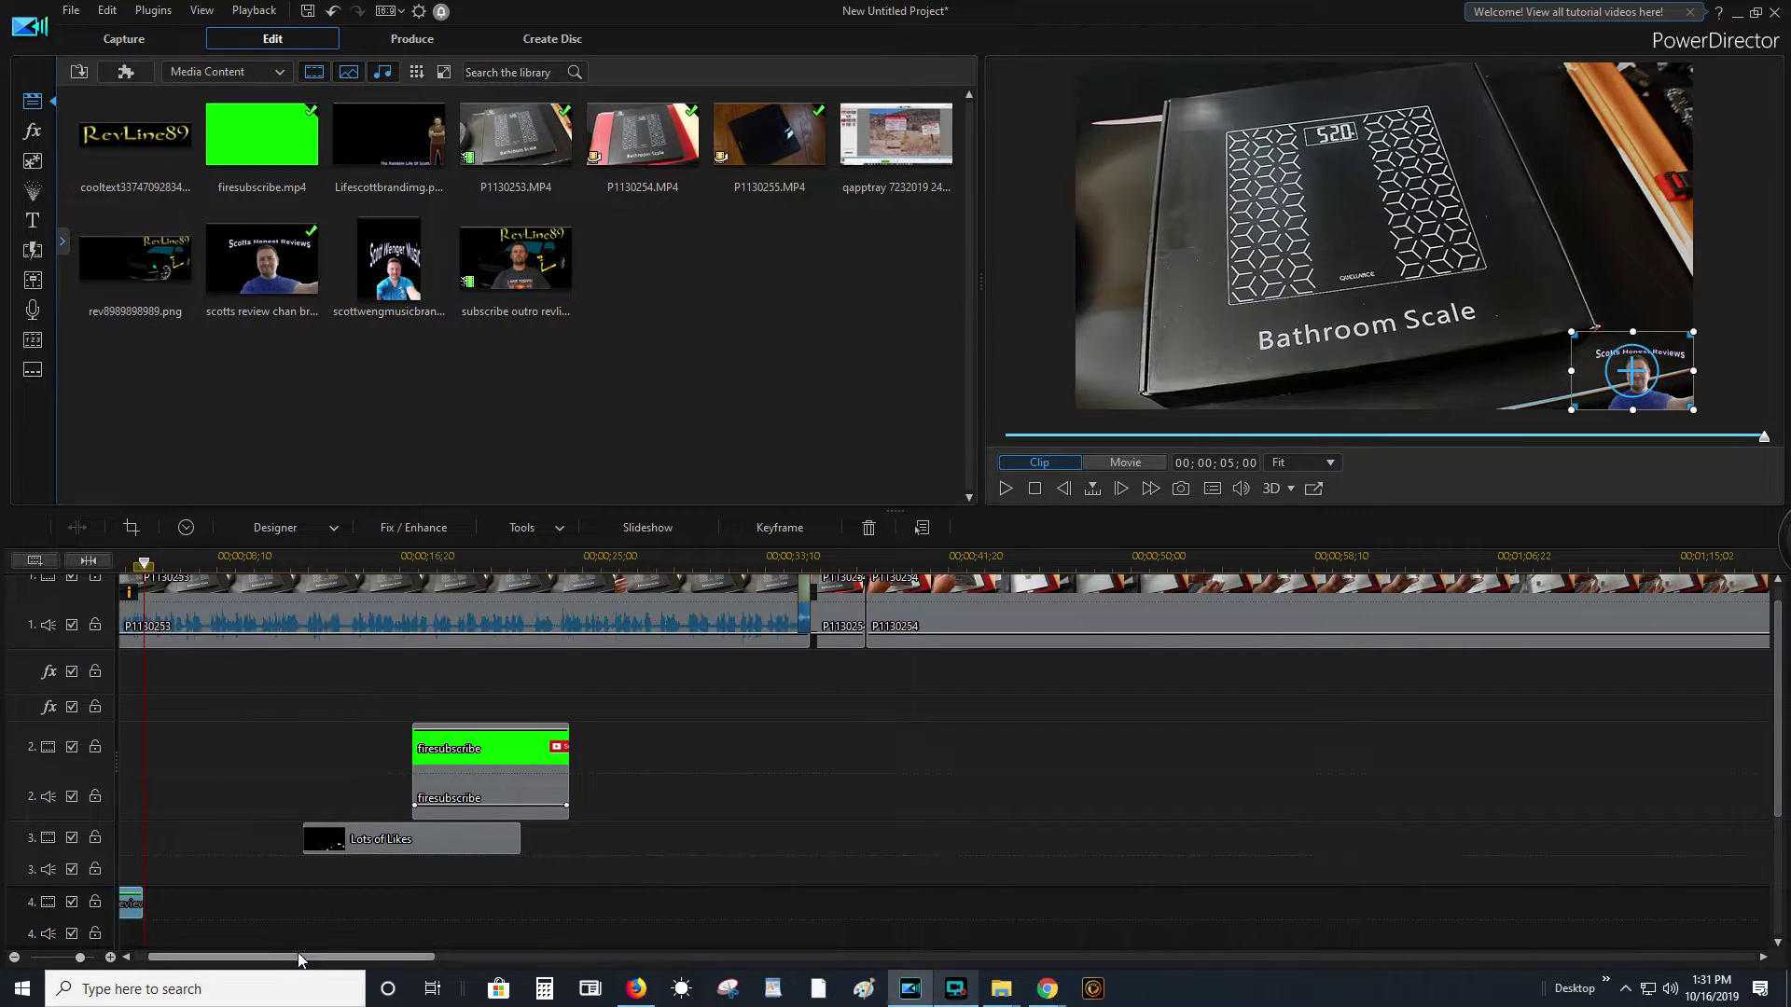
pyautogui.moveTo(302, 956); pyautogui.dragTo(289, 957)
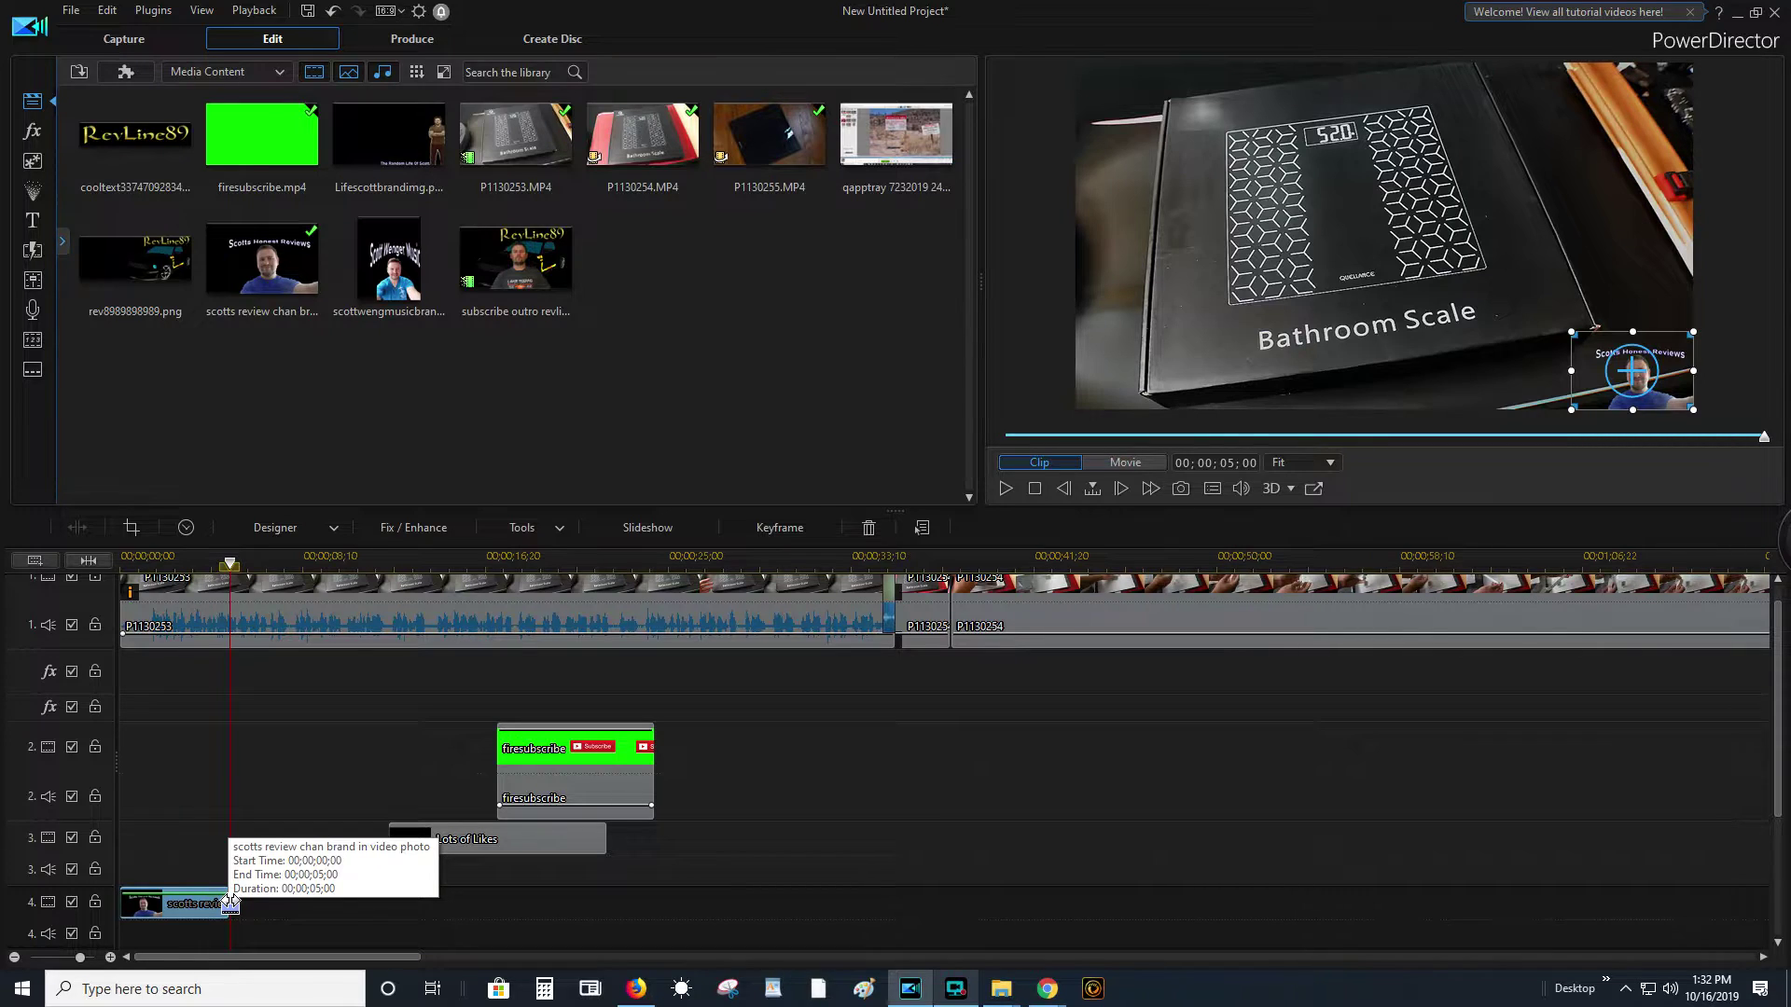
pyautogui.moveTo(230, 903); pyautogui.dragTo(1628, 806)
pyautogui.scroll(-5, 1250, 578)
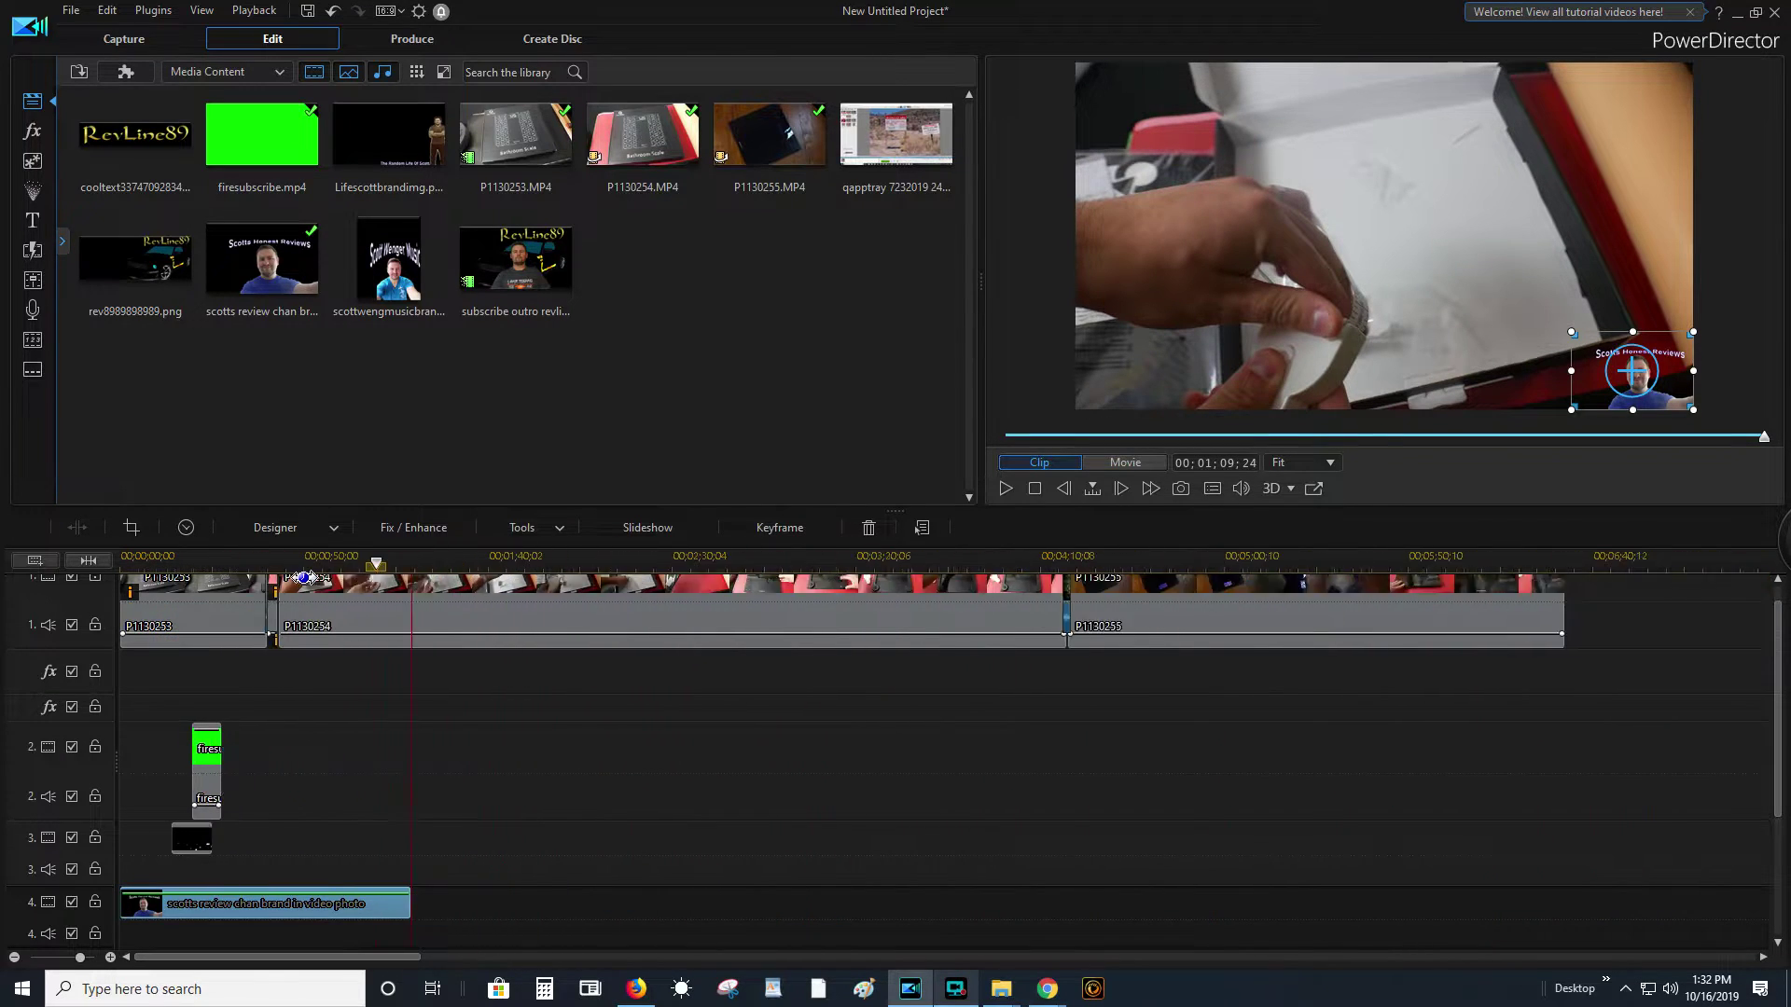
# - Extend the branding photo on track 4 so that it ends at 00;11;30;24
pyautogui.scroll(-3, 308, 576)
pyautogui.moveTo(275, 898); pyautogui.dragTo(1653, 791)
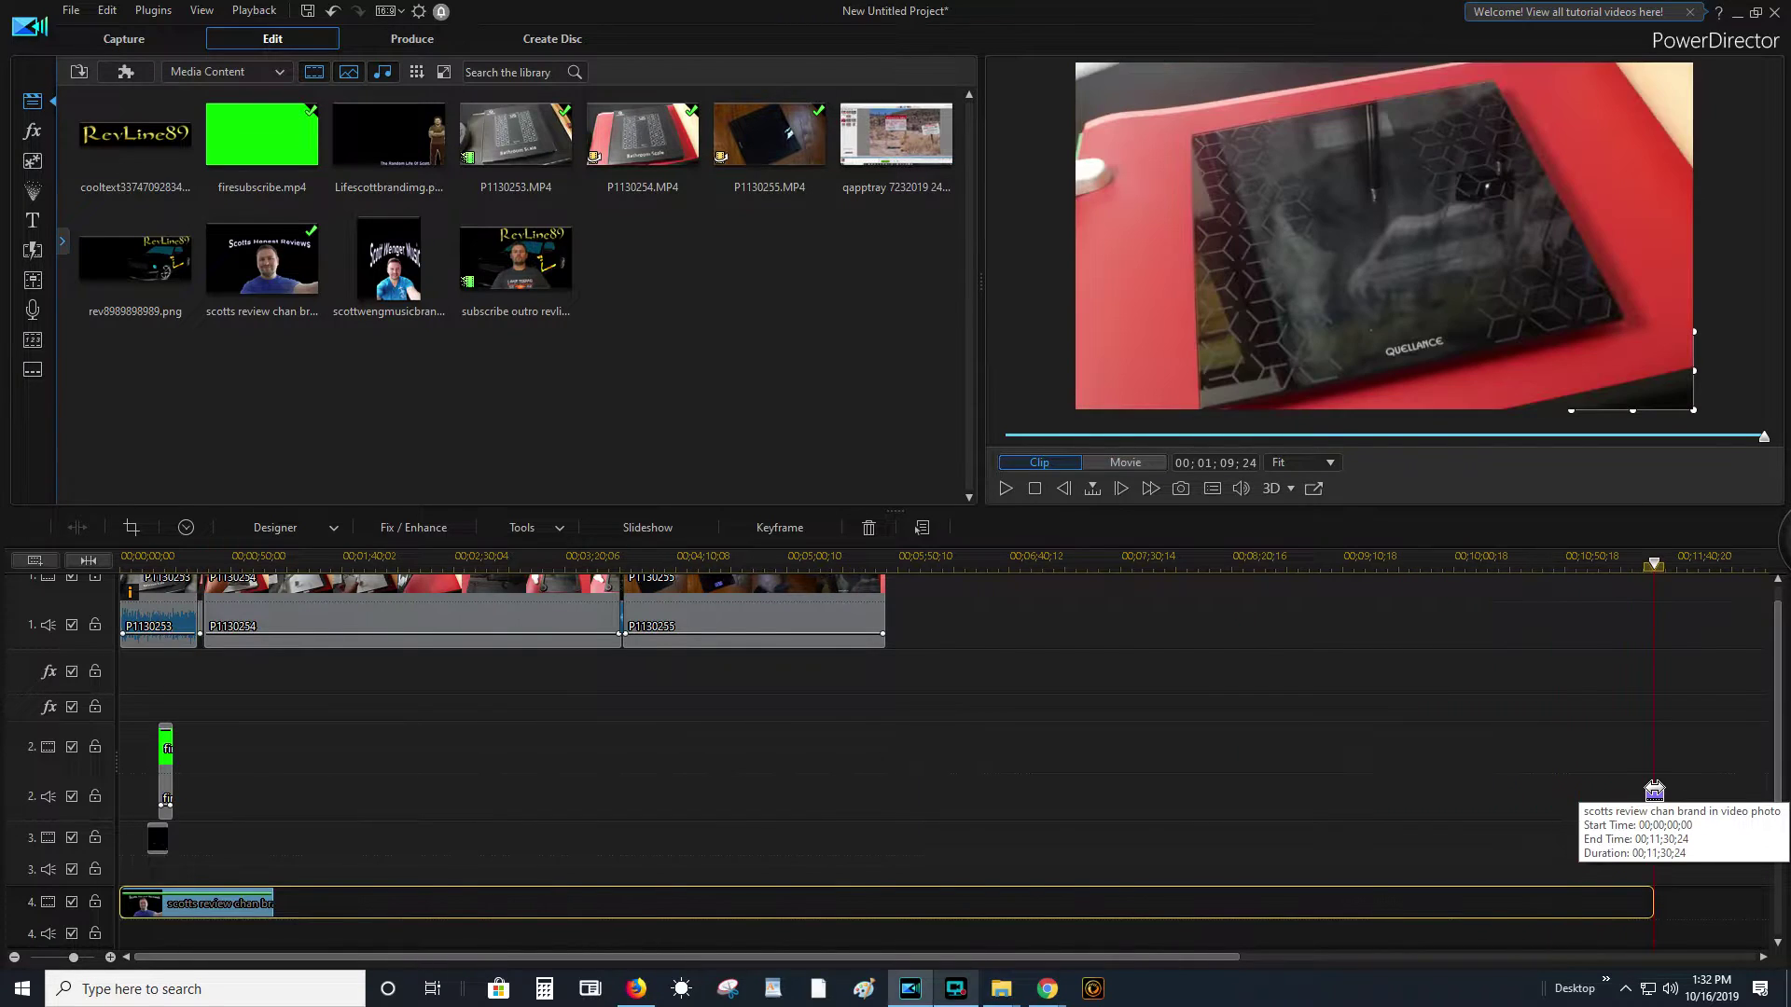
# - Place the Fireworks 1 particle from Action Pack 2 on track 2 at the start of the P1130254 clip and preview it
pyautogui.click(328, 601)
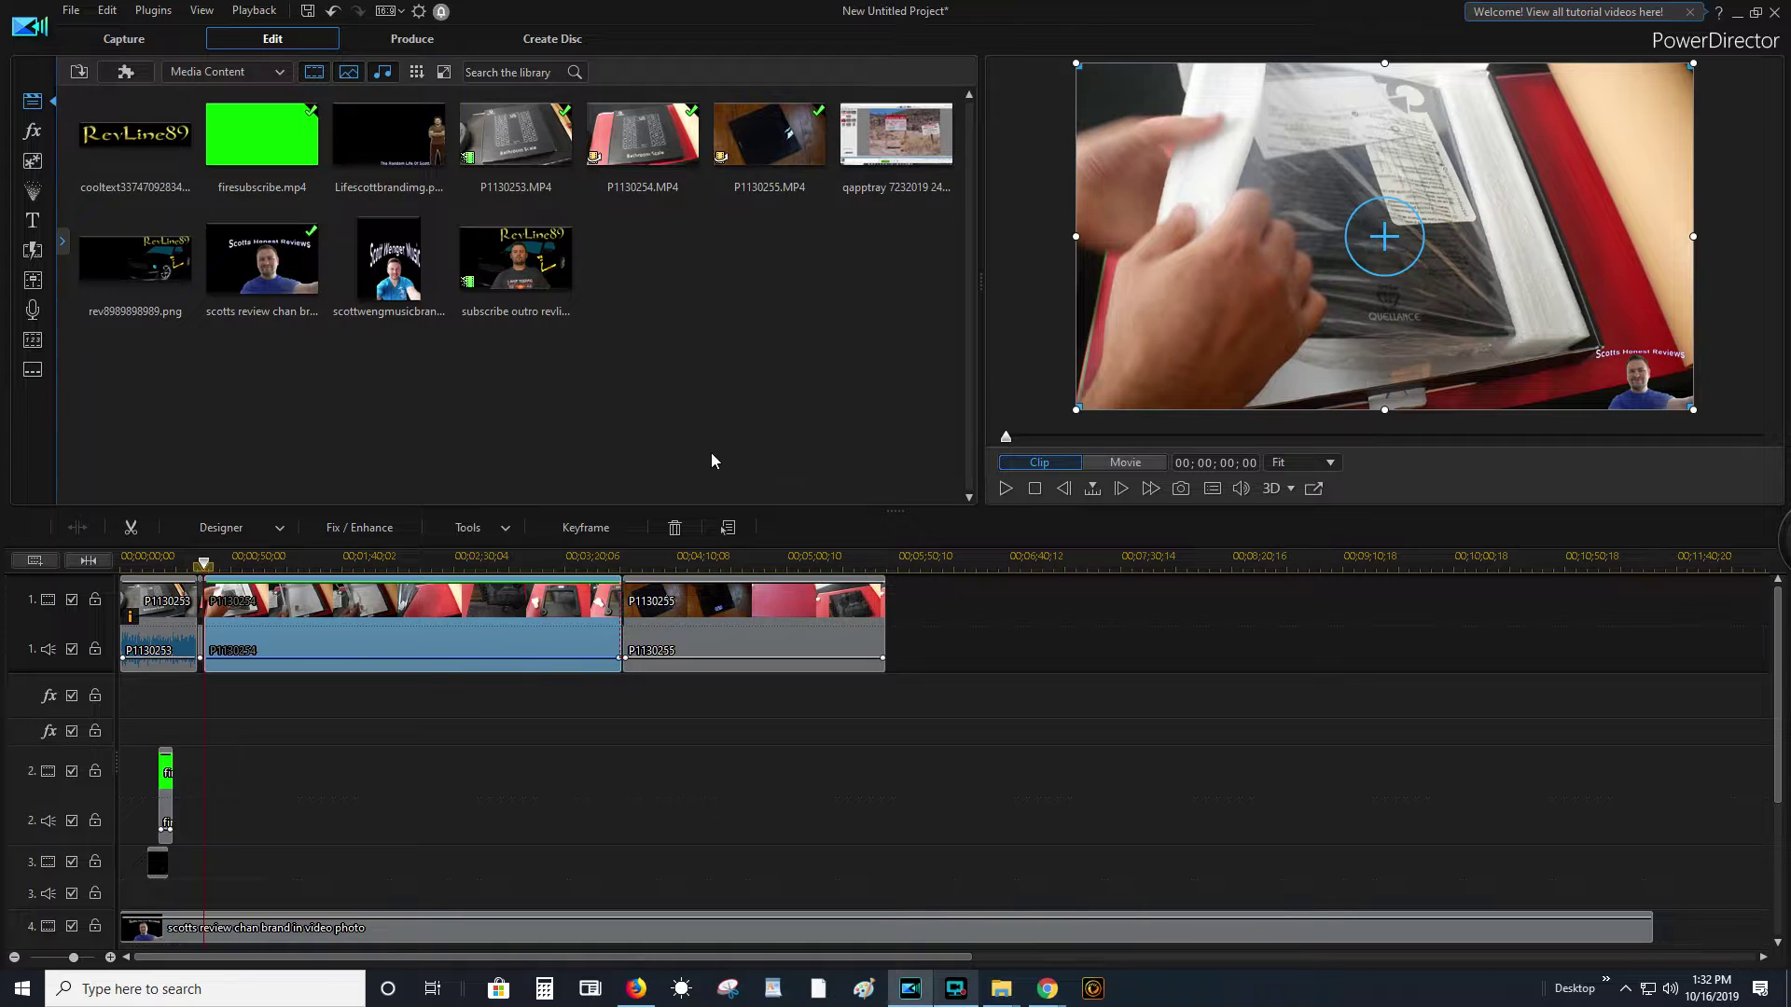
pyautogui.click(33, 190)
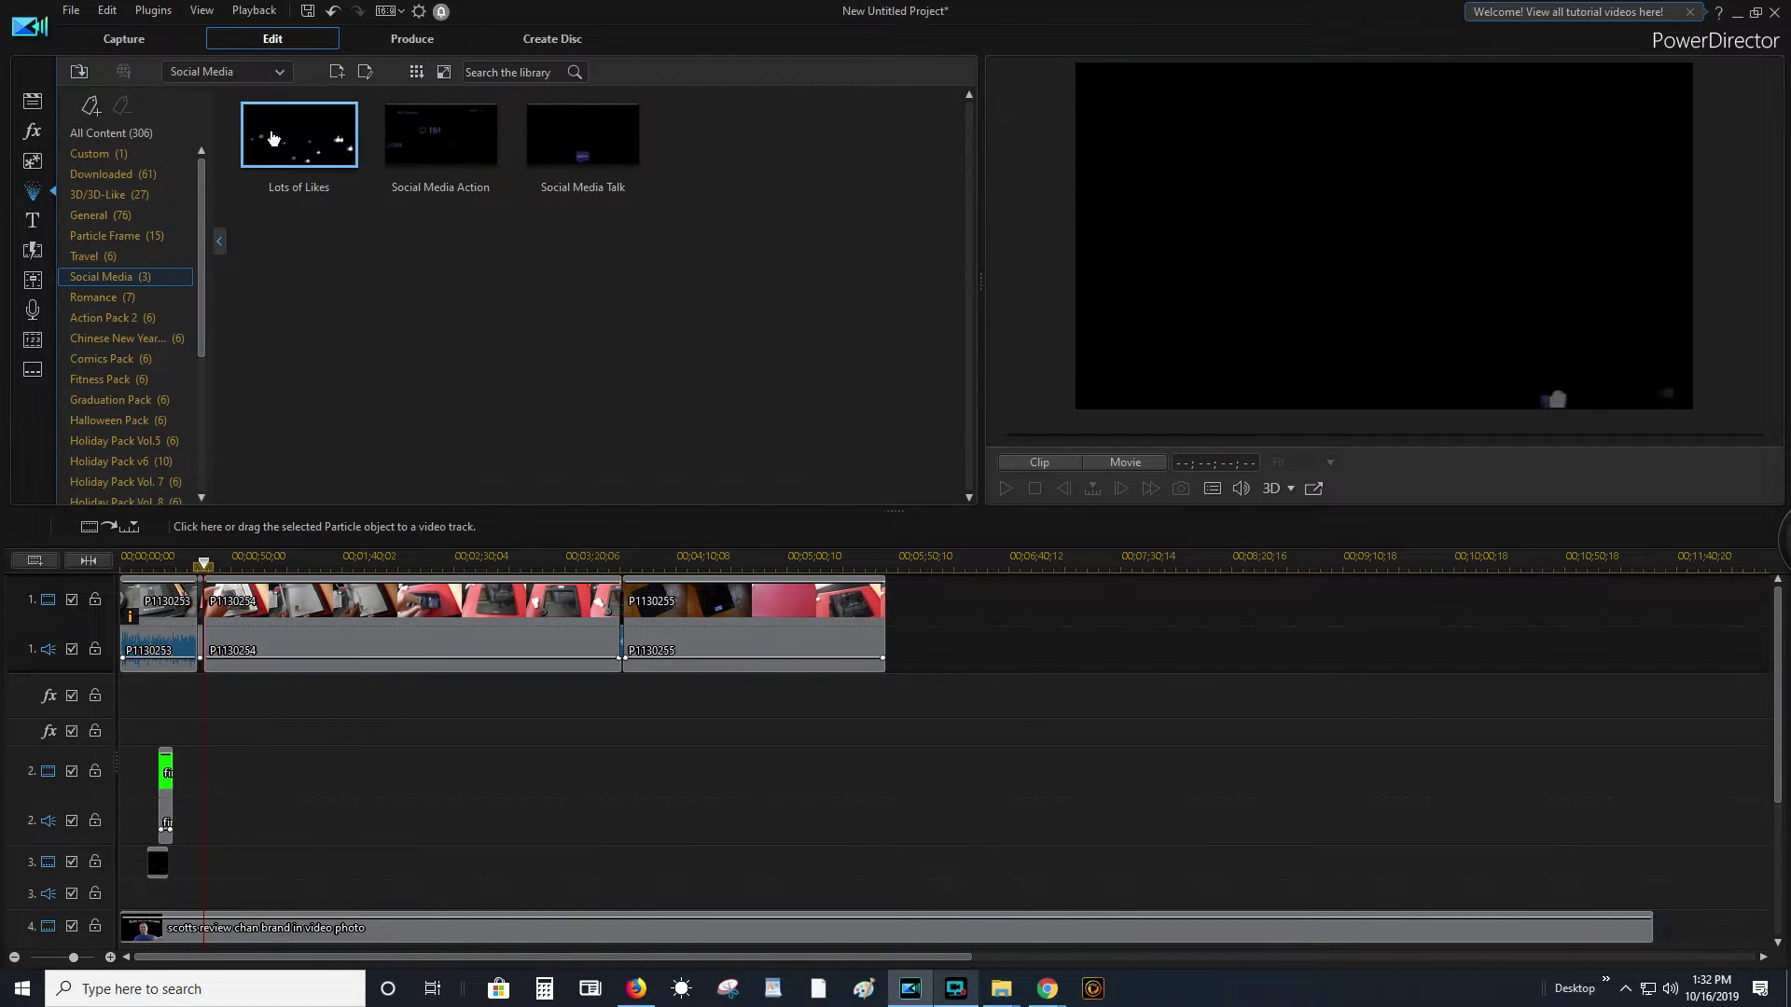
pyautogui.click(125, 297)
pyautogui.click(121, 318)
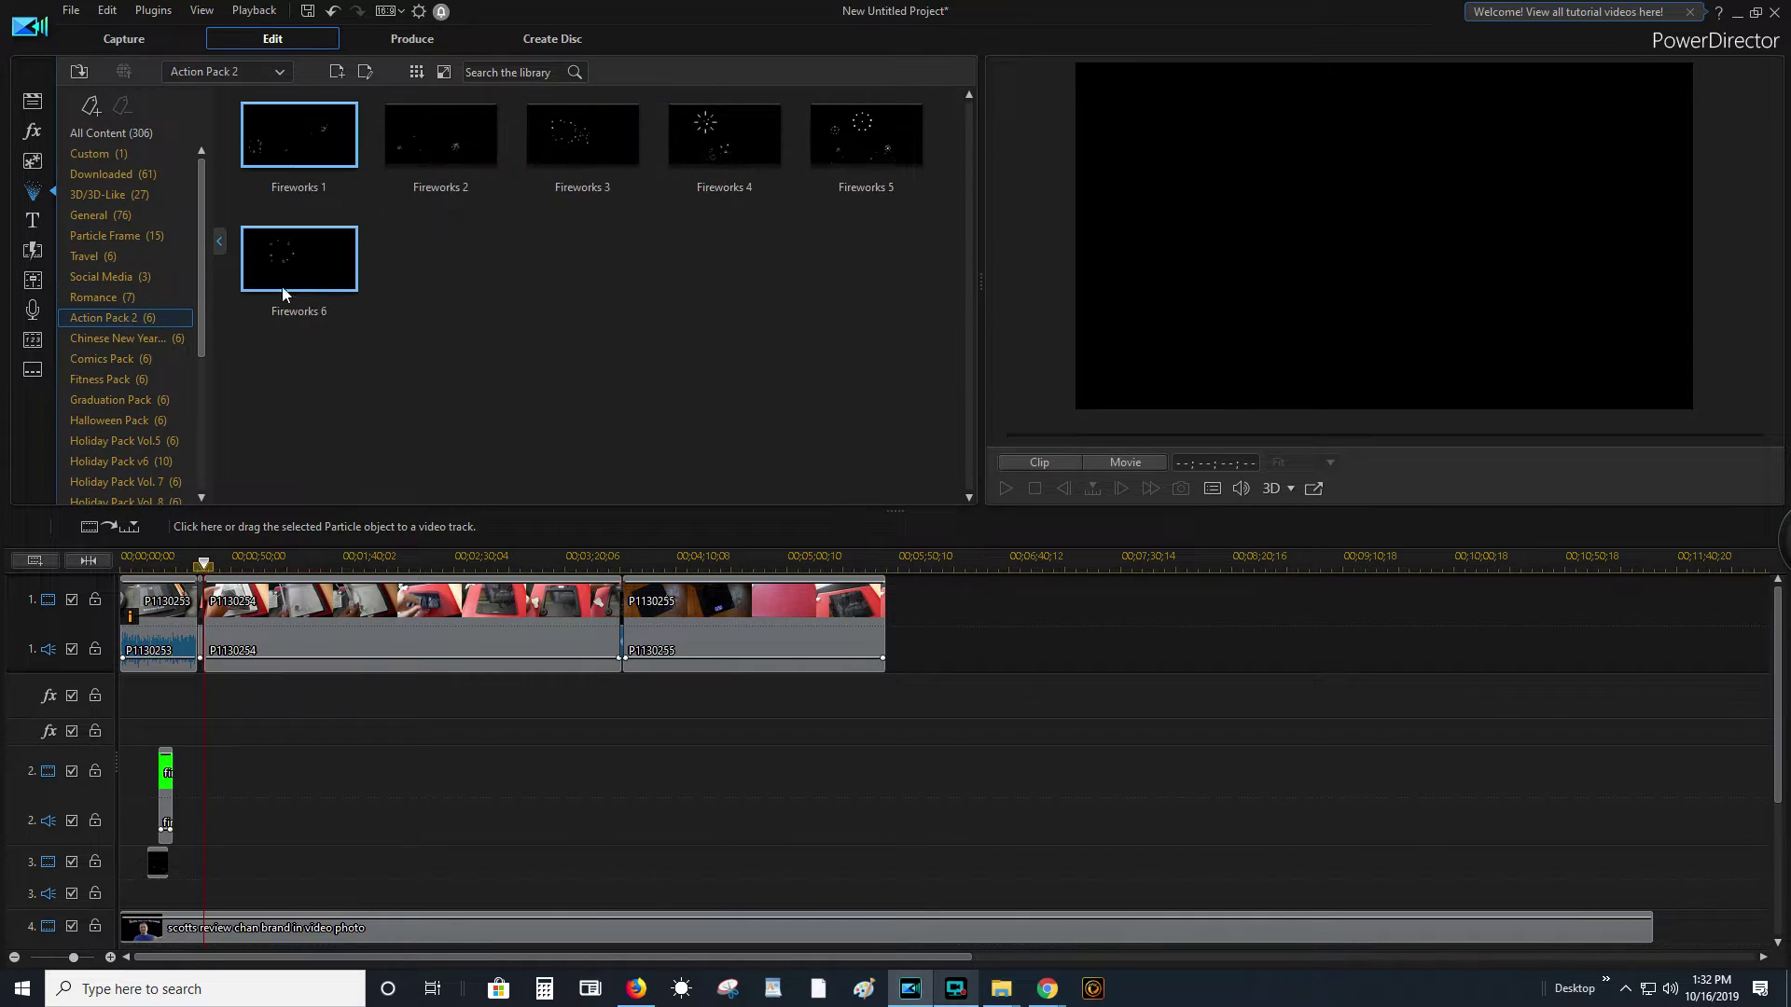
pyautogui.rightClick(330, 134)
pyautogui.moveTo(308, 140); pyautogui.dragTo(207, 793)
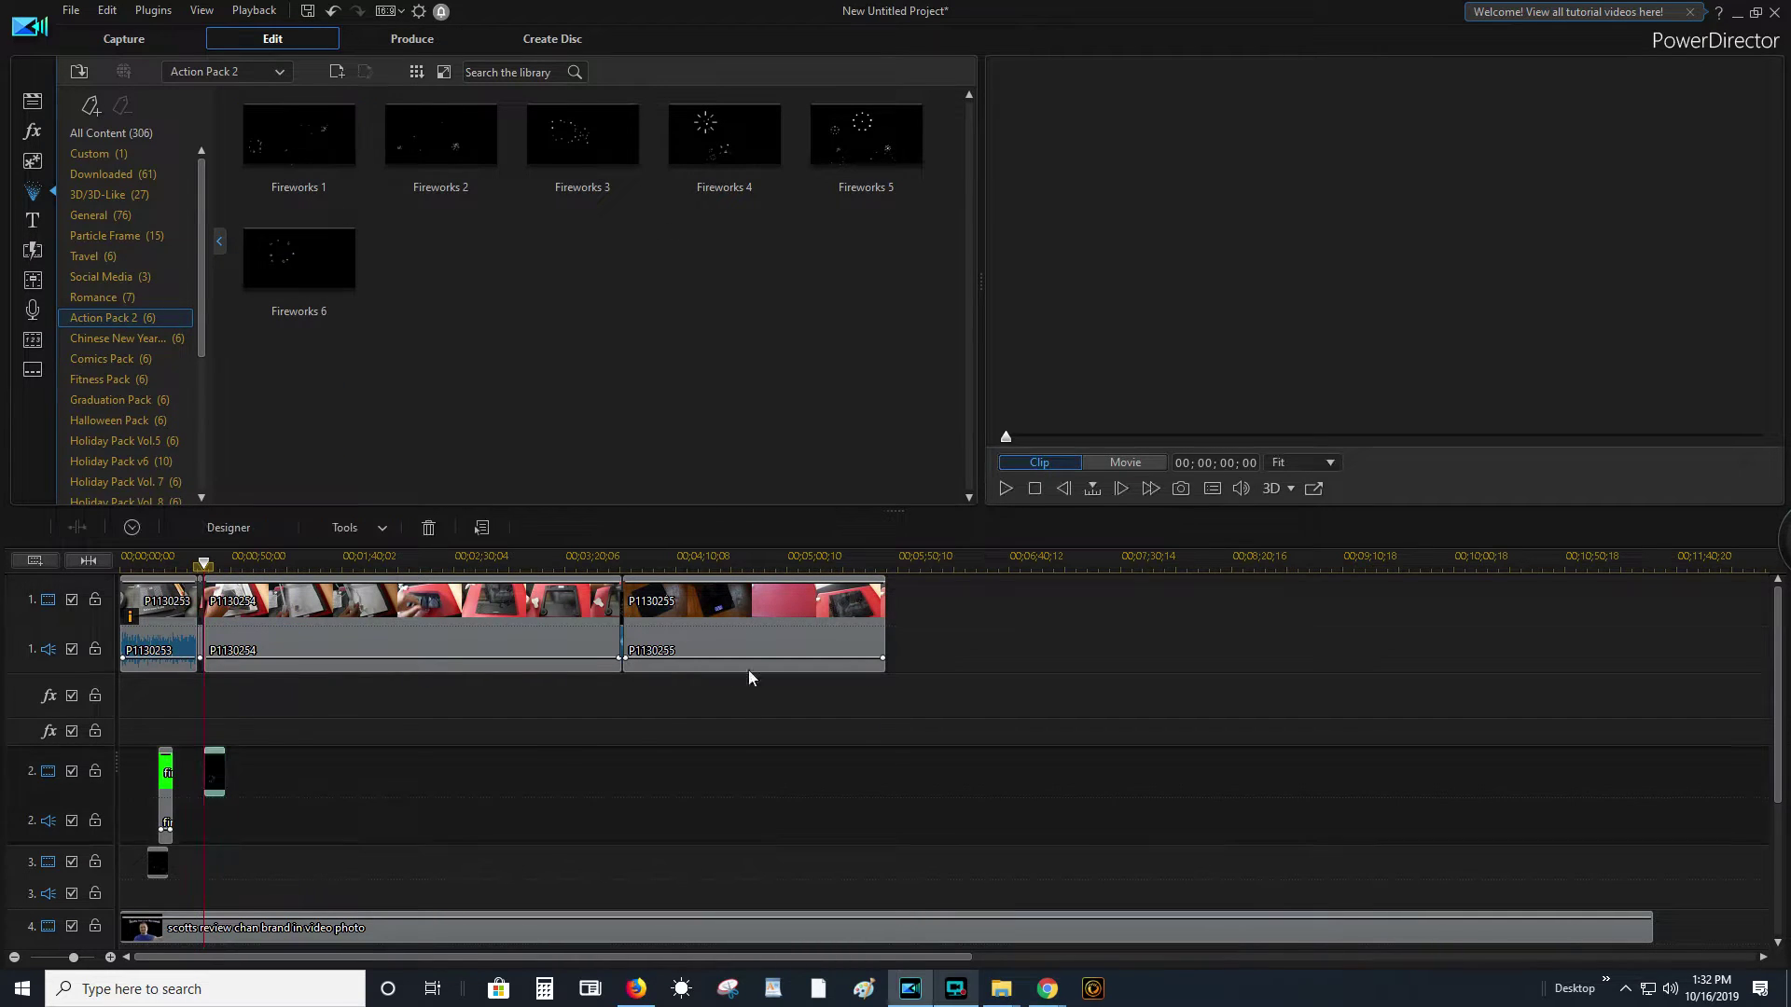
pyautogui.click(1006, 489)
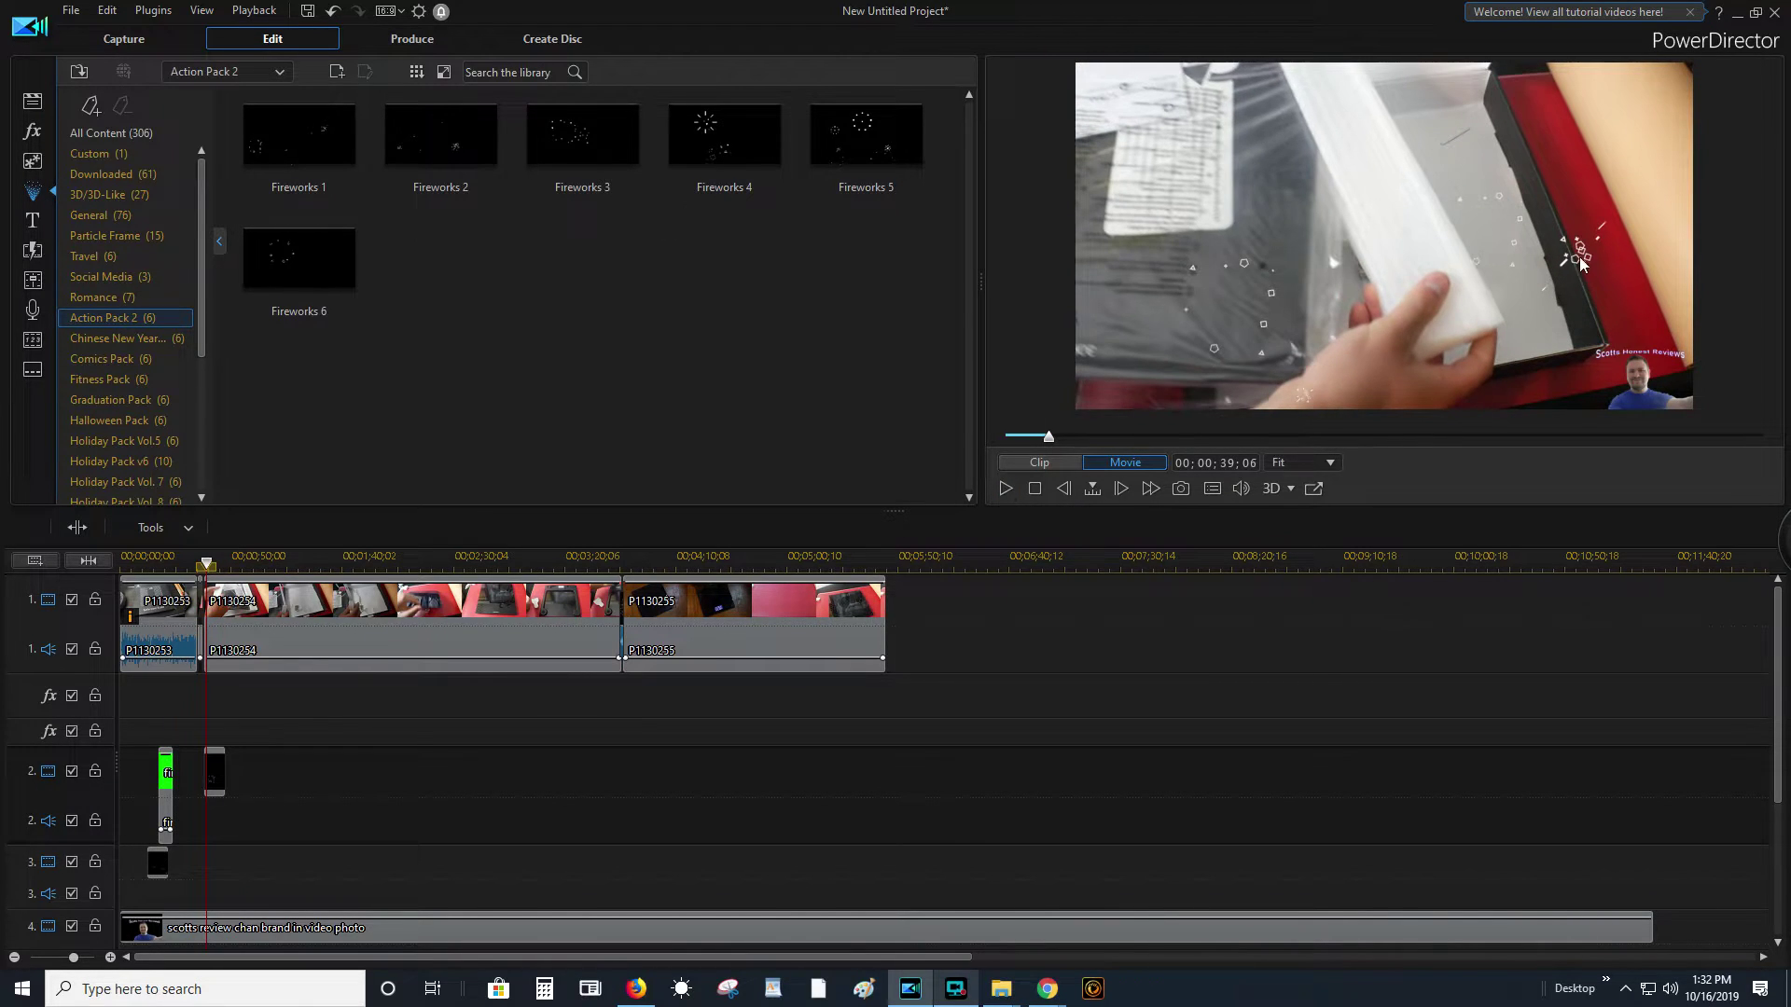
# - Modify the Fireworks 1 particle: shift the Particle2 emitter slightly up and right, and enable color for Particle2 and Particle1
pyautogui.click(215, 776)
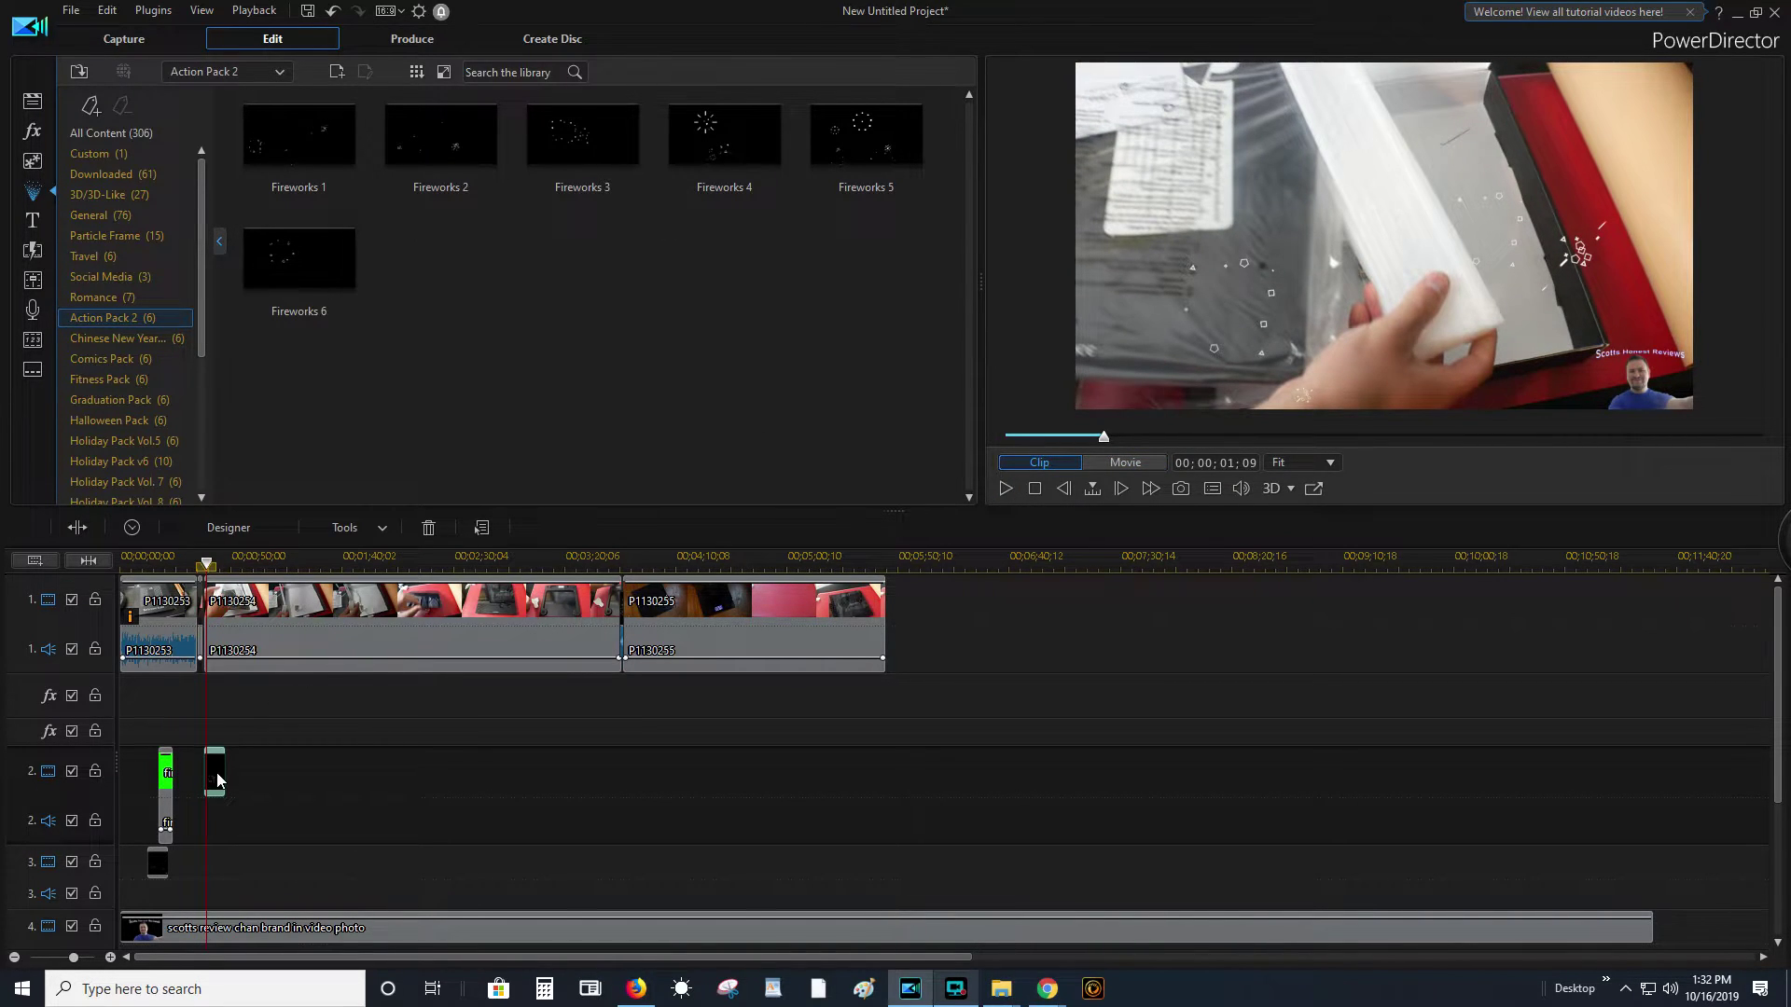
pyautogui.doubleClick(1181, 273)
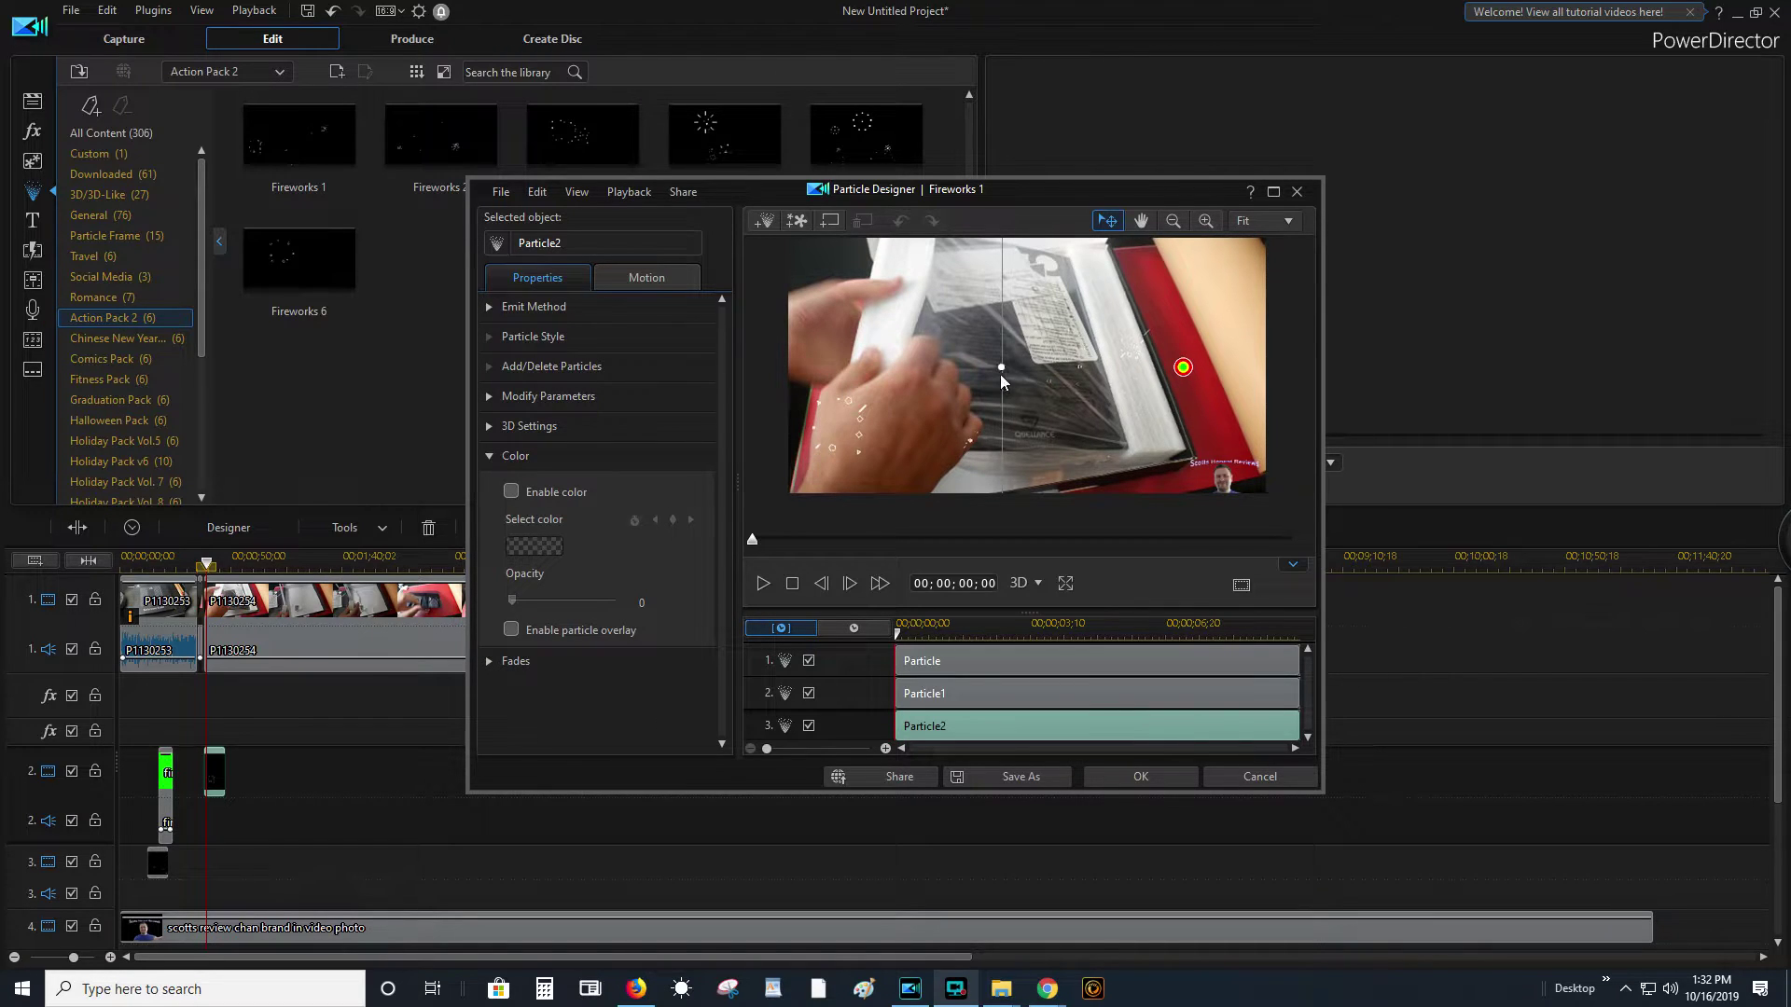
pyautogui.moveTo(1183, 364)
pyautogui.mouseDown()
pyautogui.moveTo(1212, 273)
pyautogui.moveTo(1198, 357)
pyautogui.mouseUp()
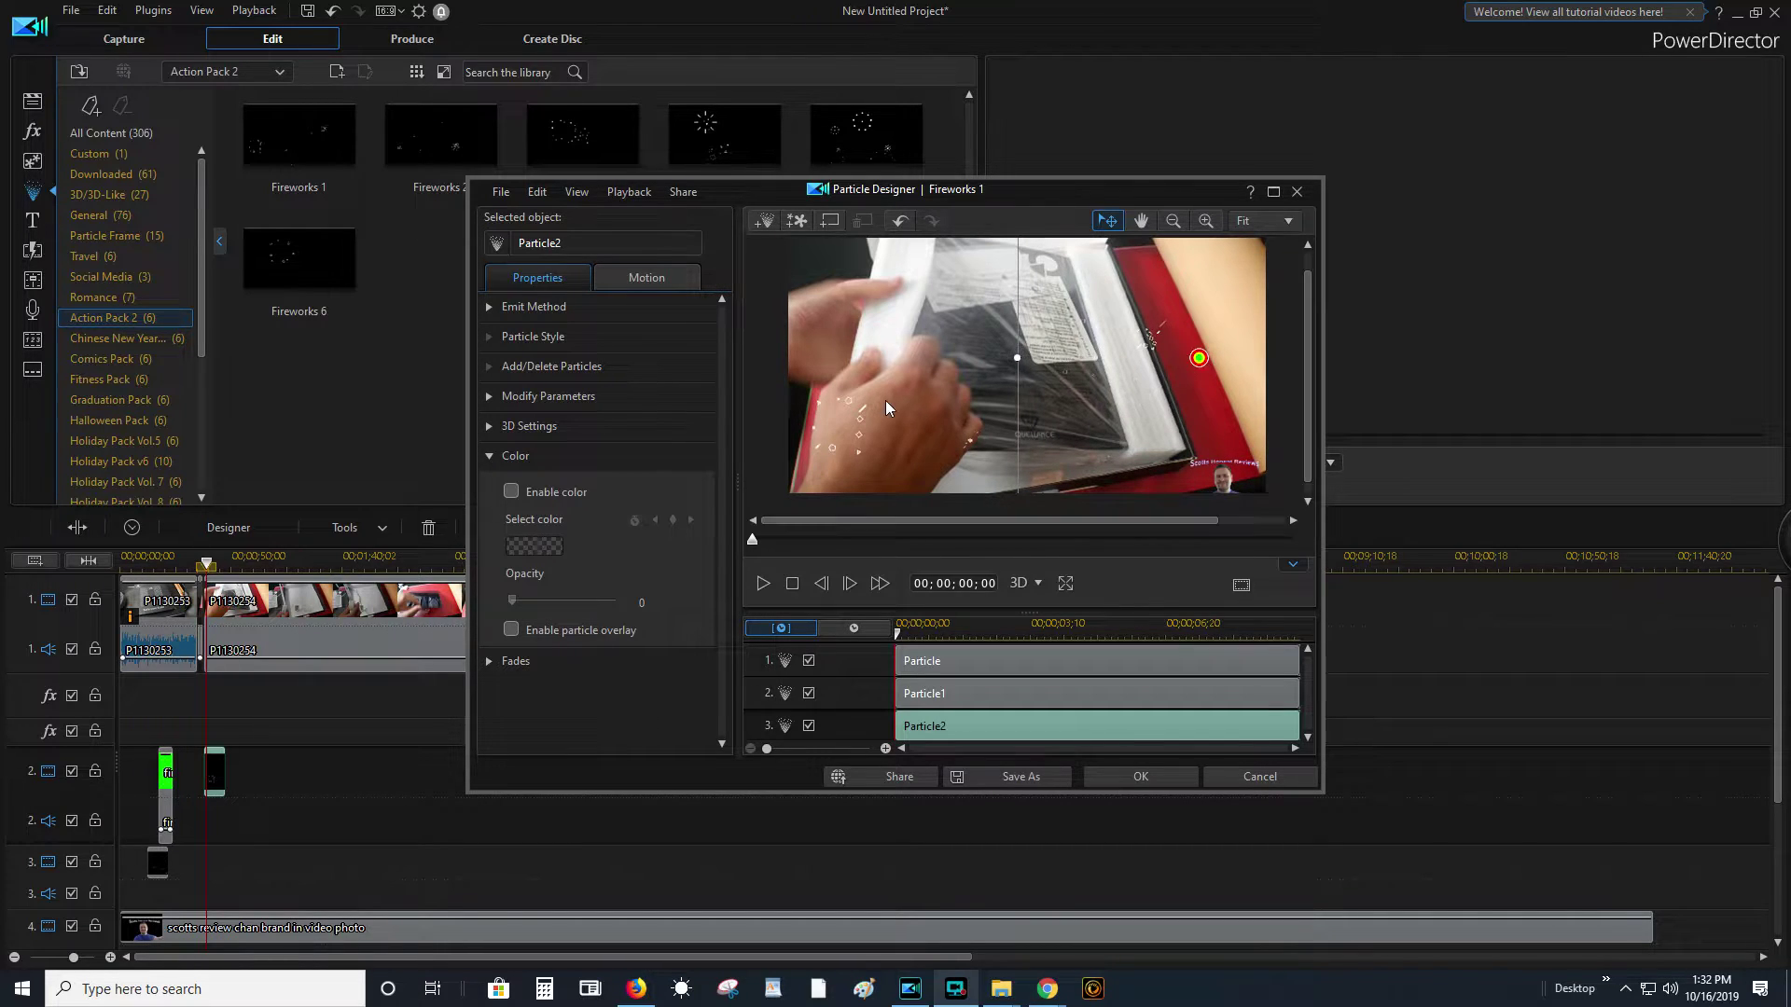
pyautogui.click(511, 492)
pyautogui.click(933, 693)
pyautogui.click(511, 492)
pyautogui.click(1119, 777)
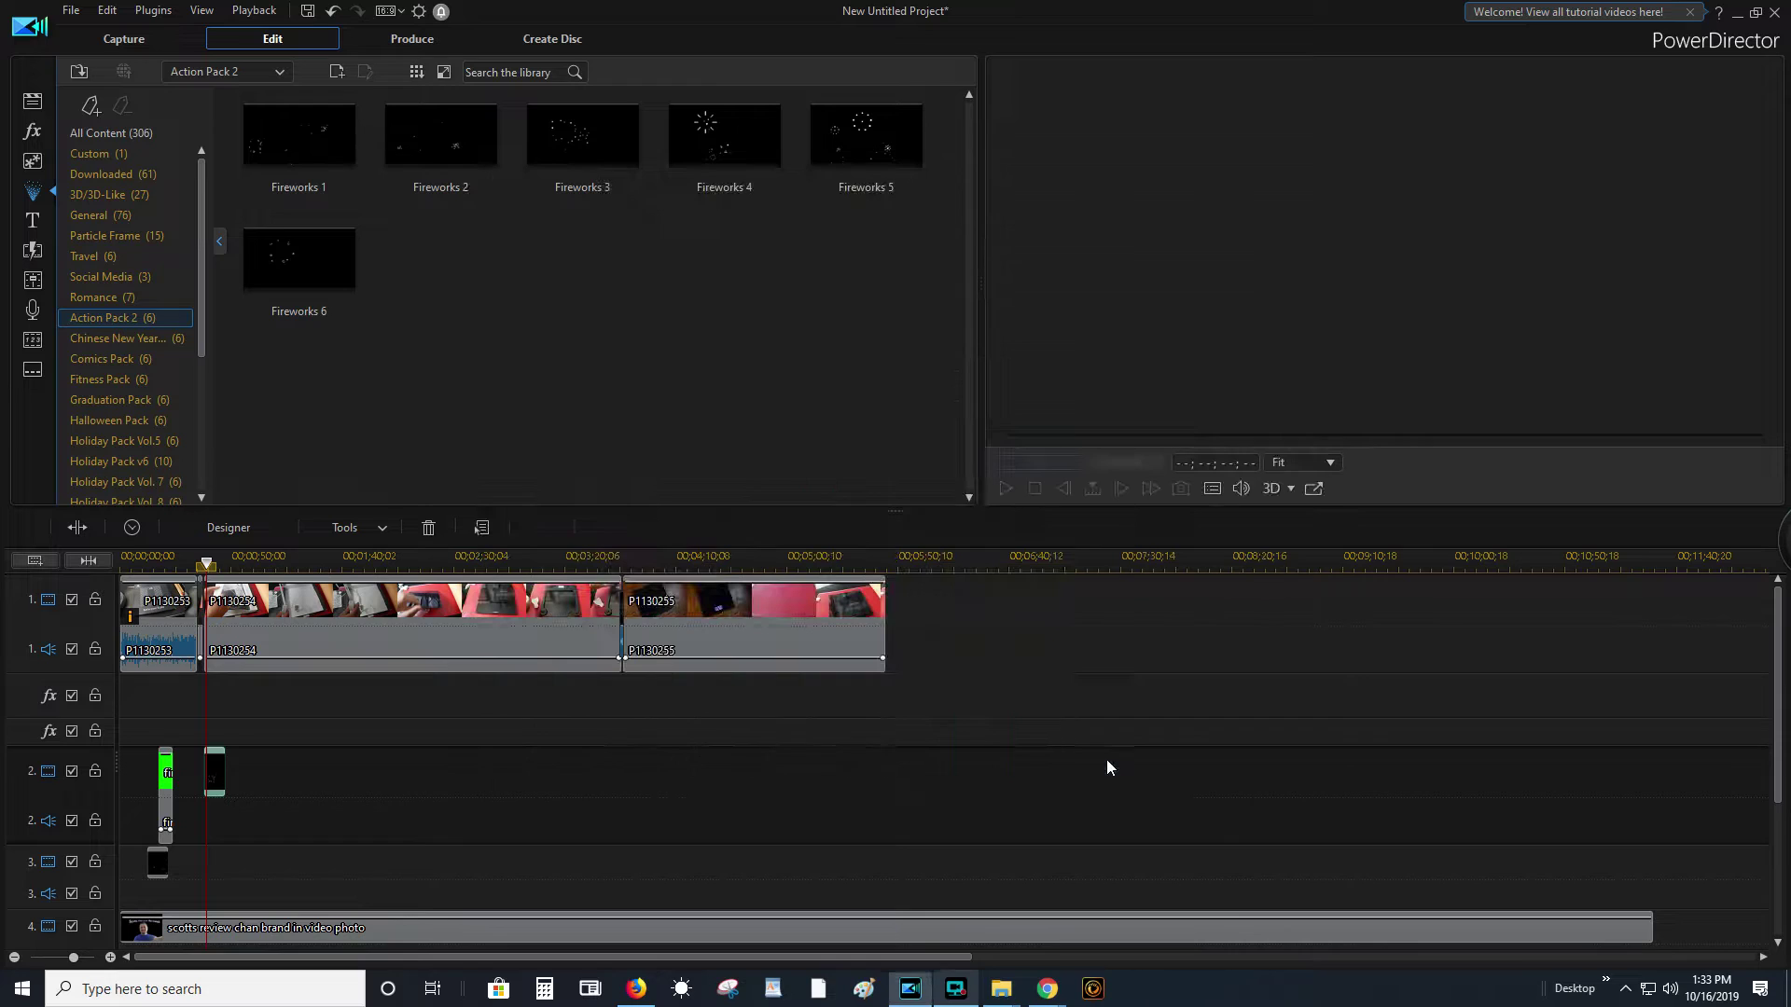
# - Preview the modified fireworks over the P1130254 clip, and return to the start of that clip
pyautogui.click(1005, 489)
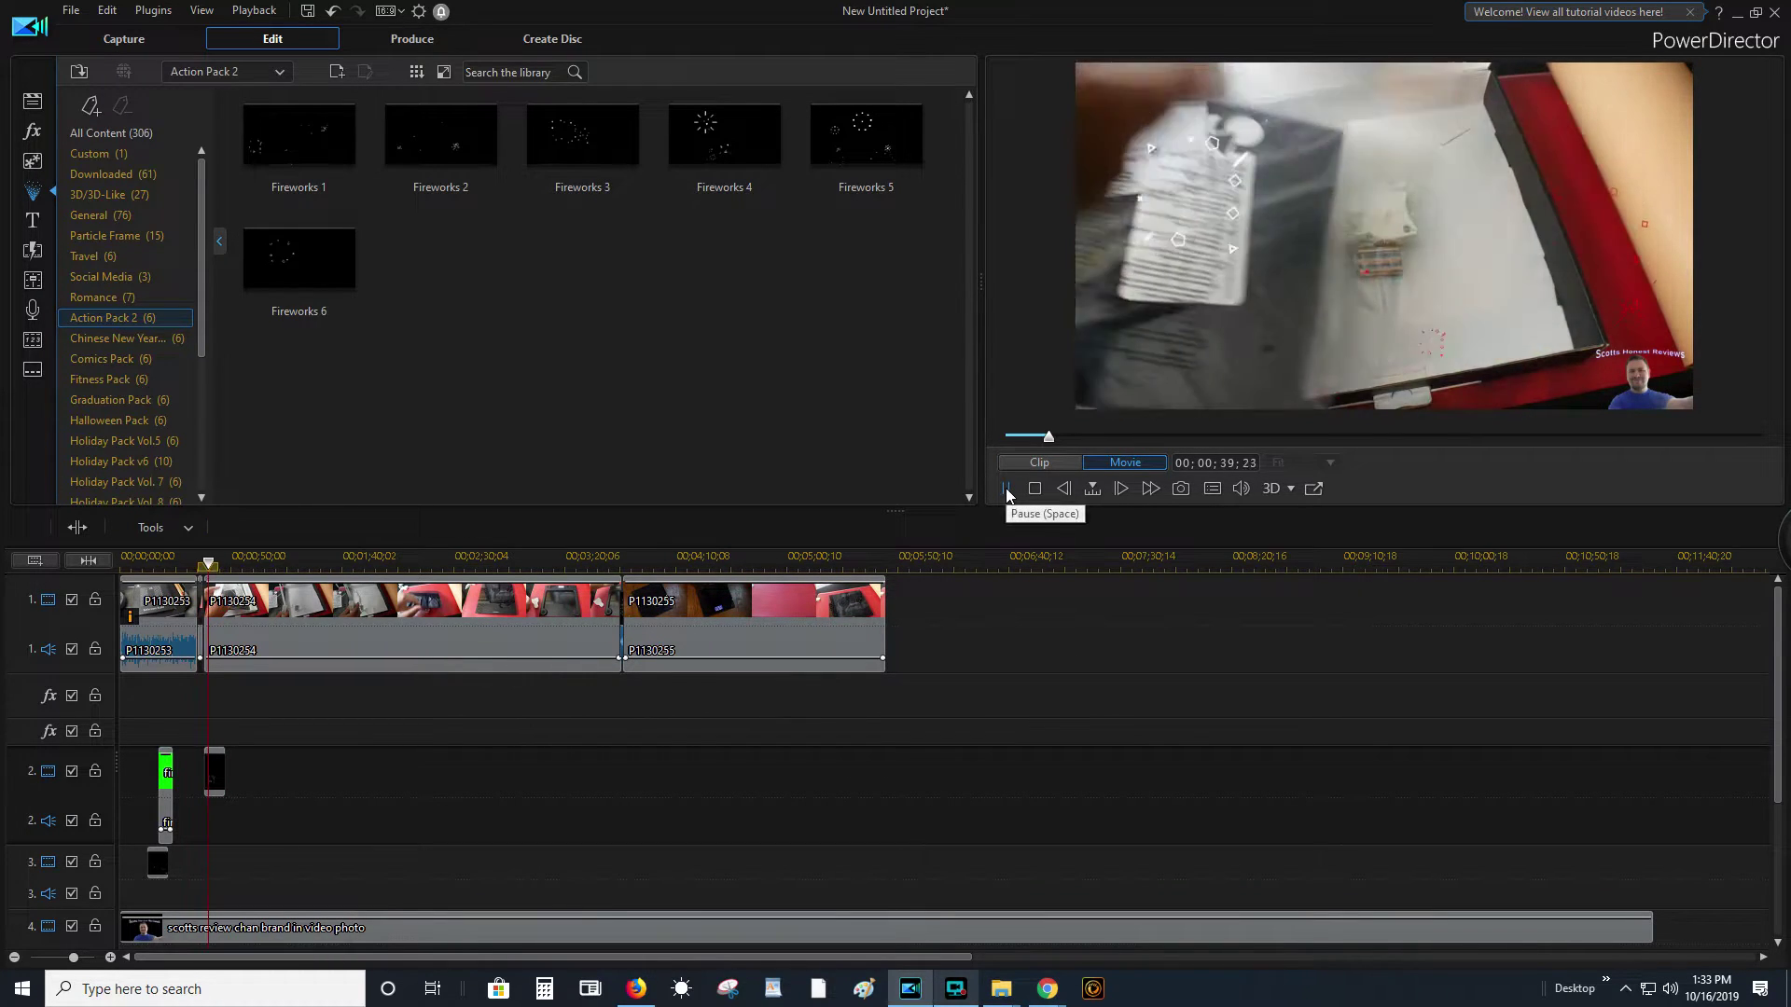
pyautogui.press('space')
pyautogui.click(270, 628)
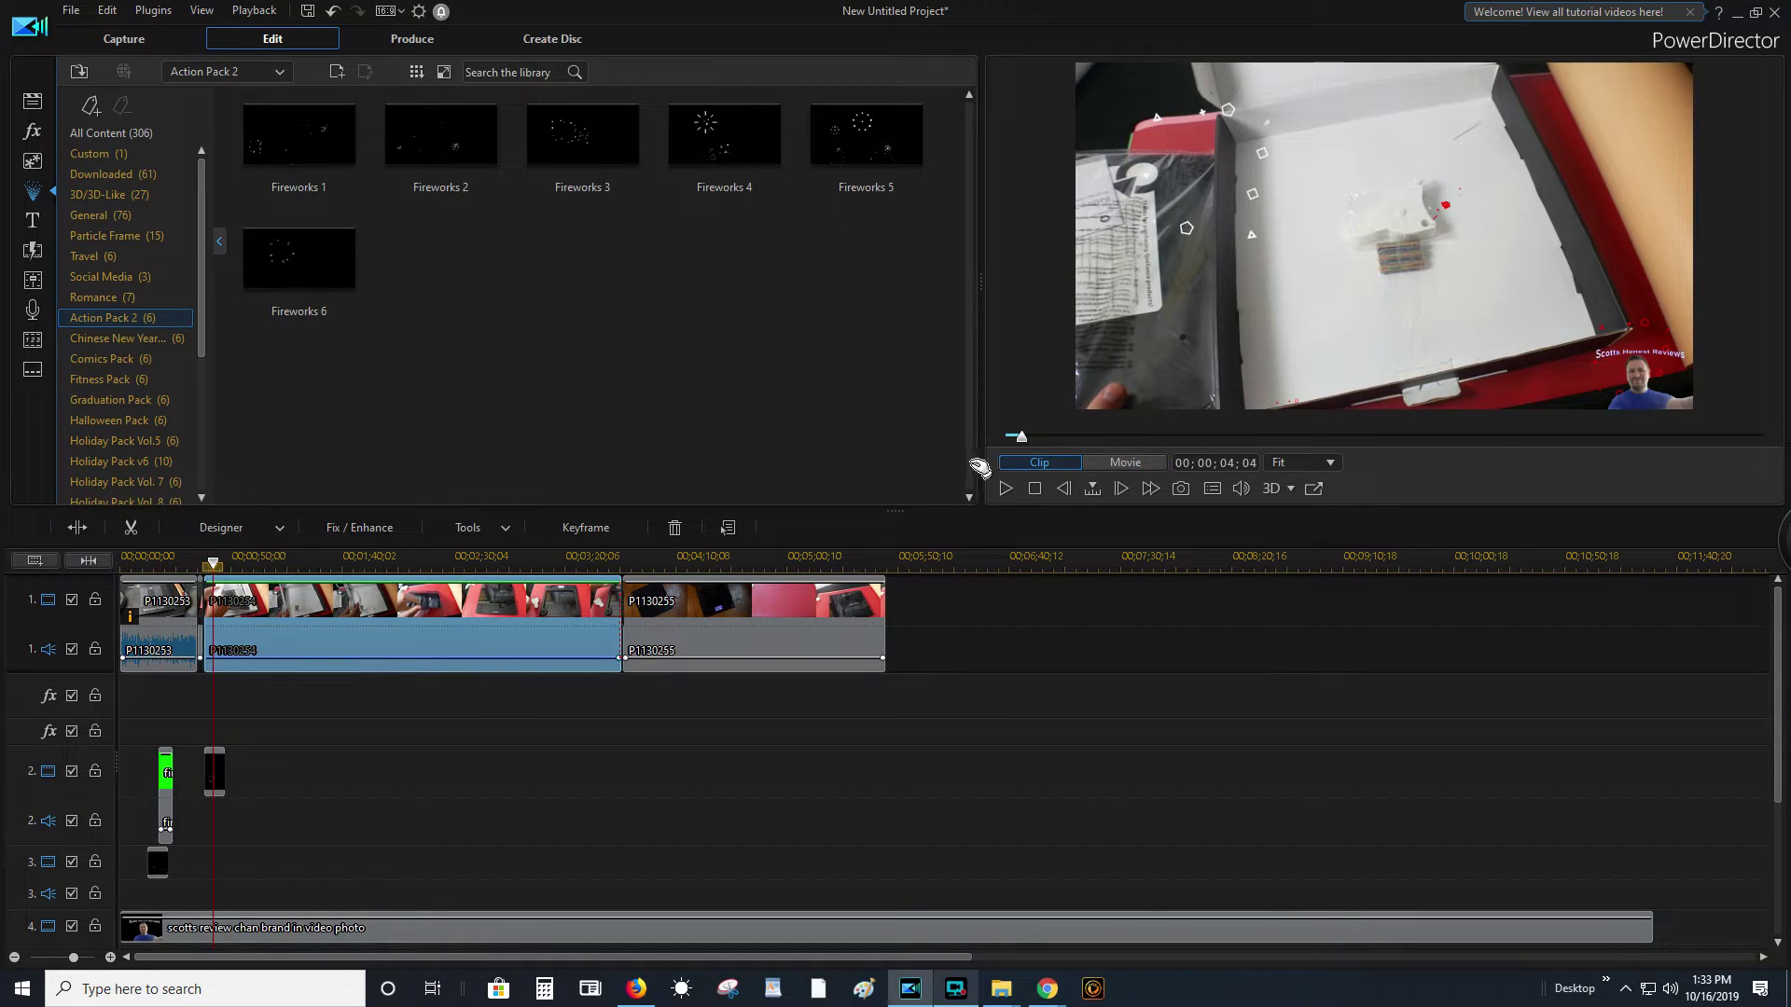
pyautogui.click(1035, 490)
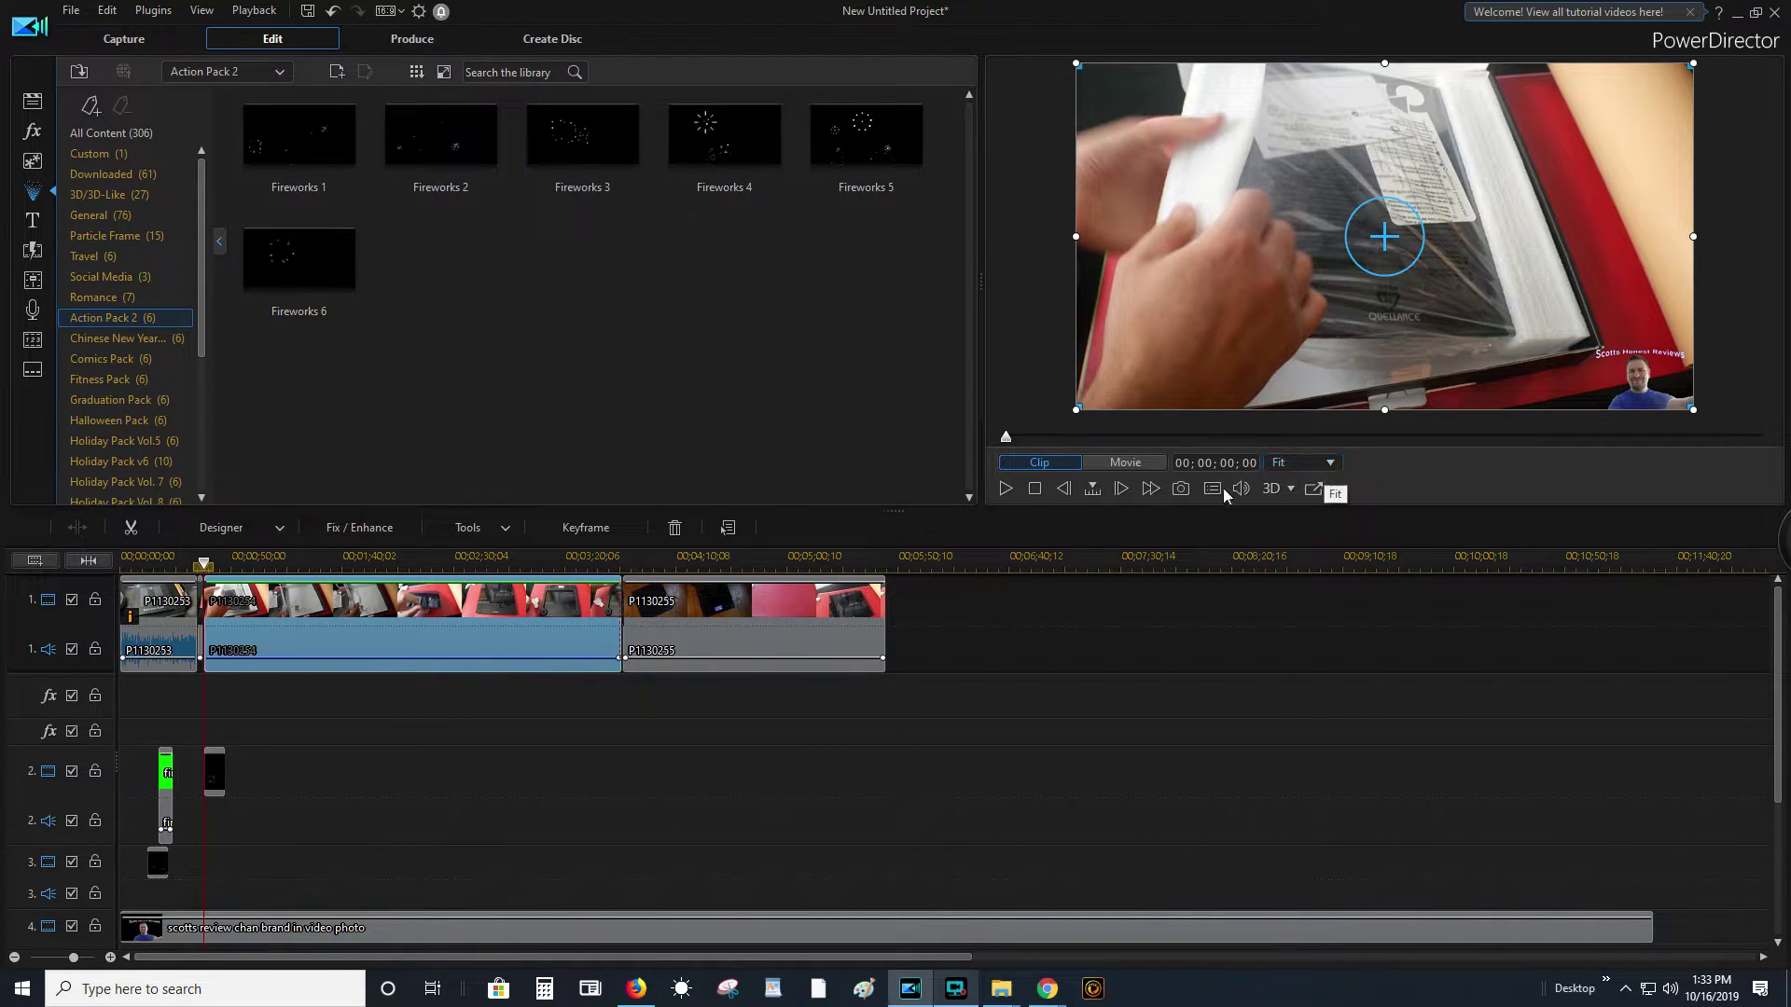
# - Play to about 00;00;47;02, near the end of the fireworks, and split the P1130254 clip there
pyautogui.click(1004, 489)
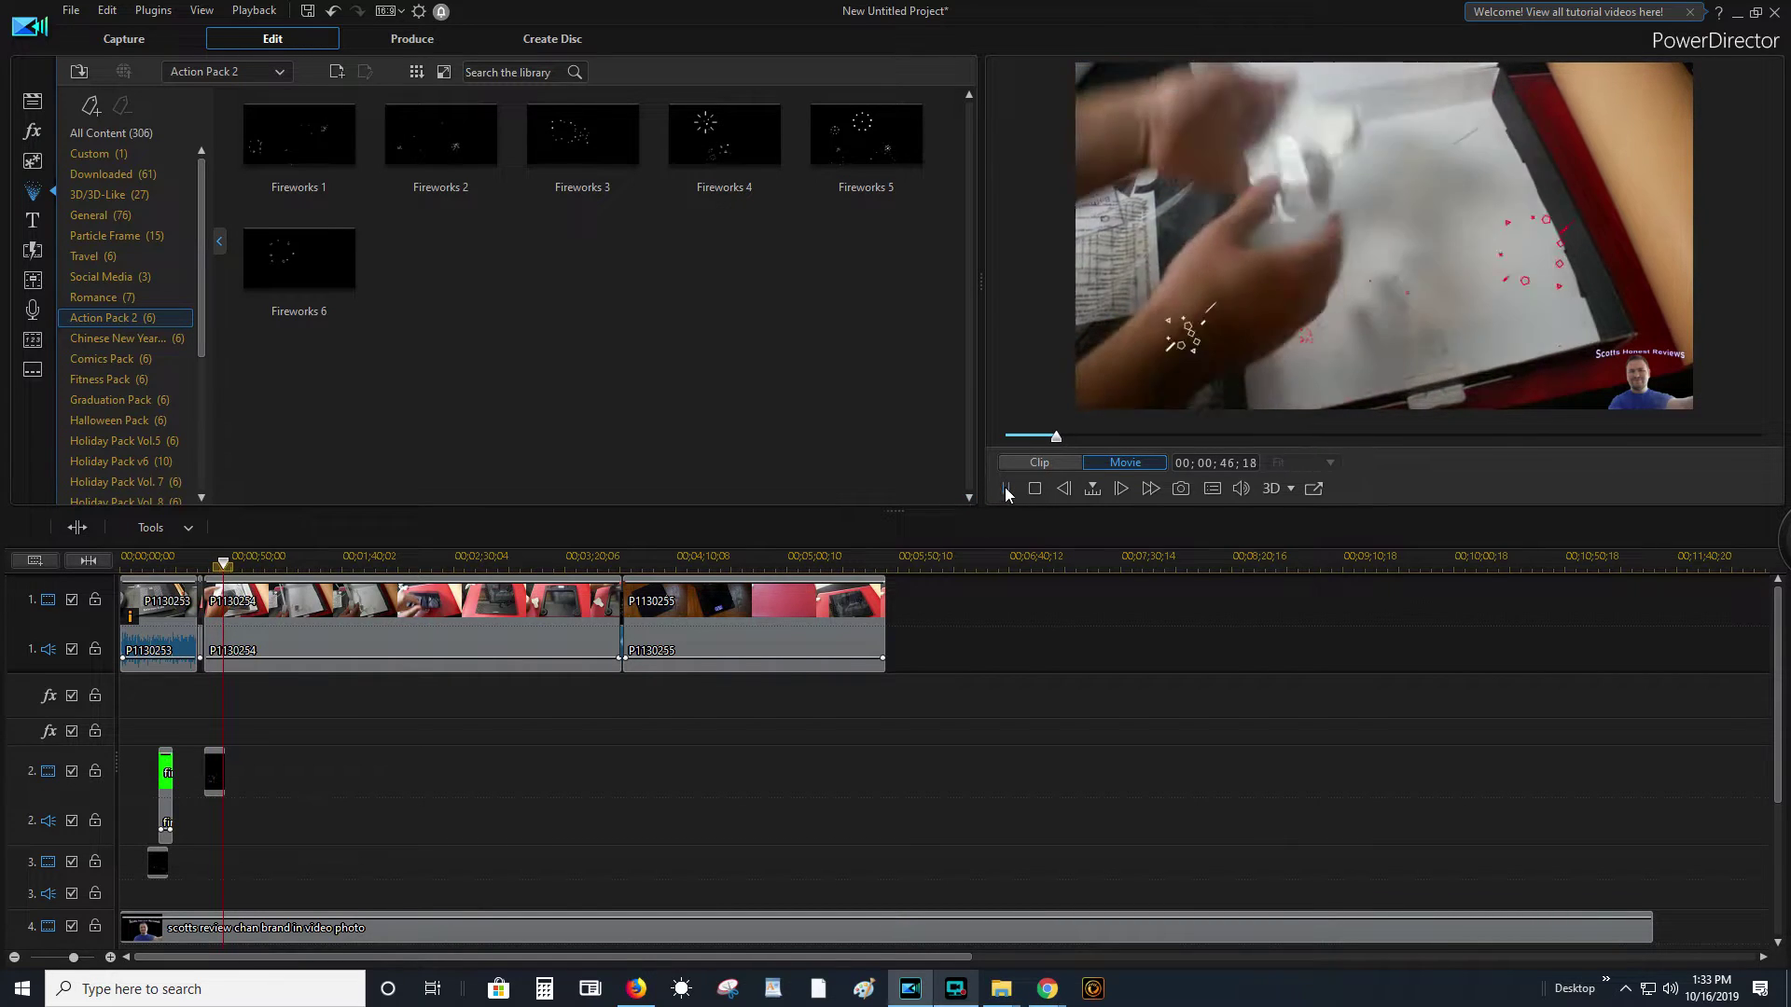
pyautogui.click(283, 611)
pyautogui.rightClick(283, 611)
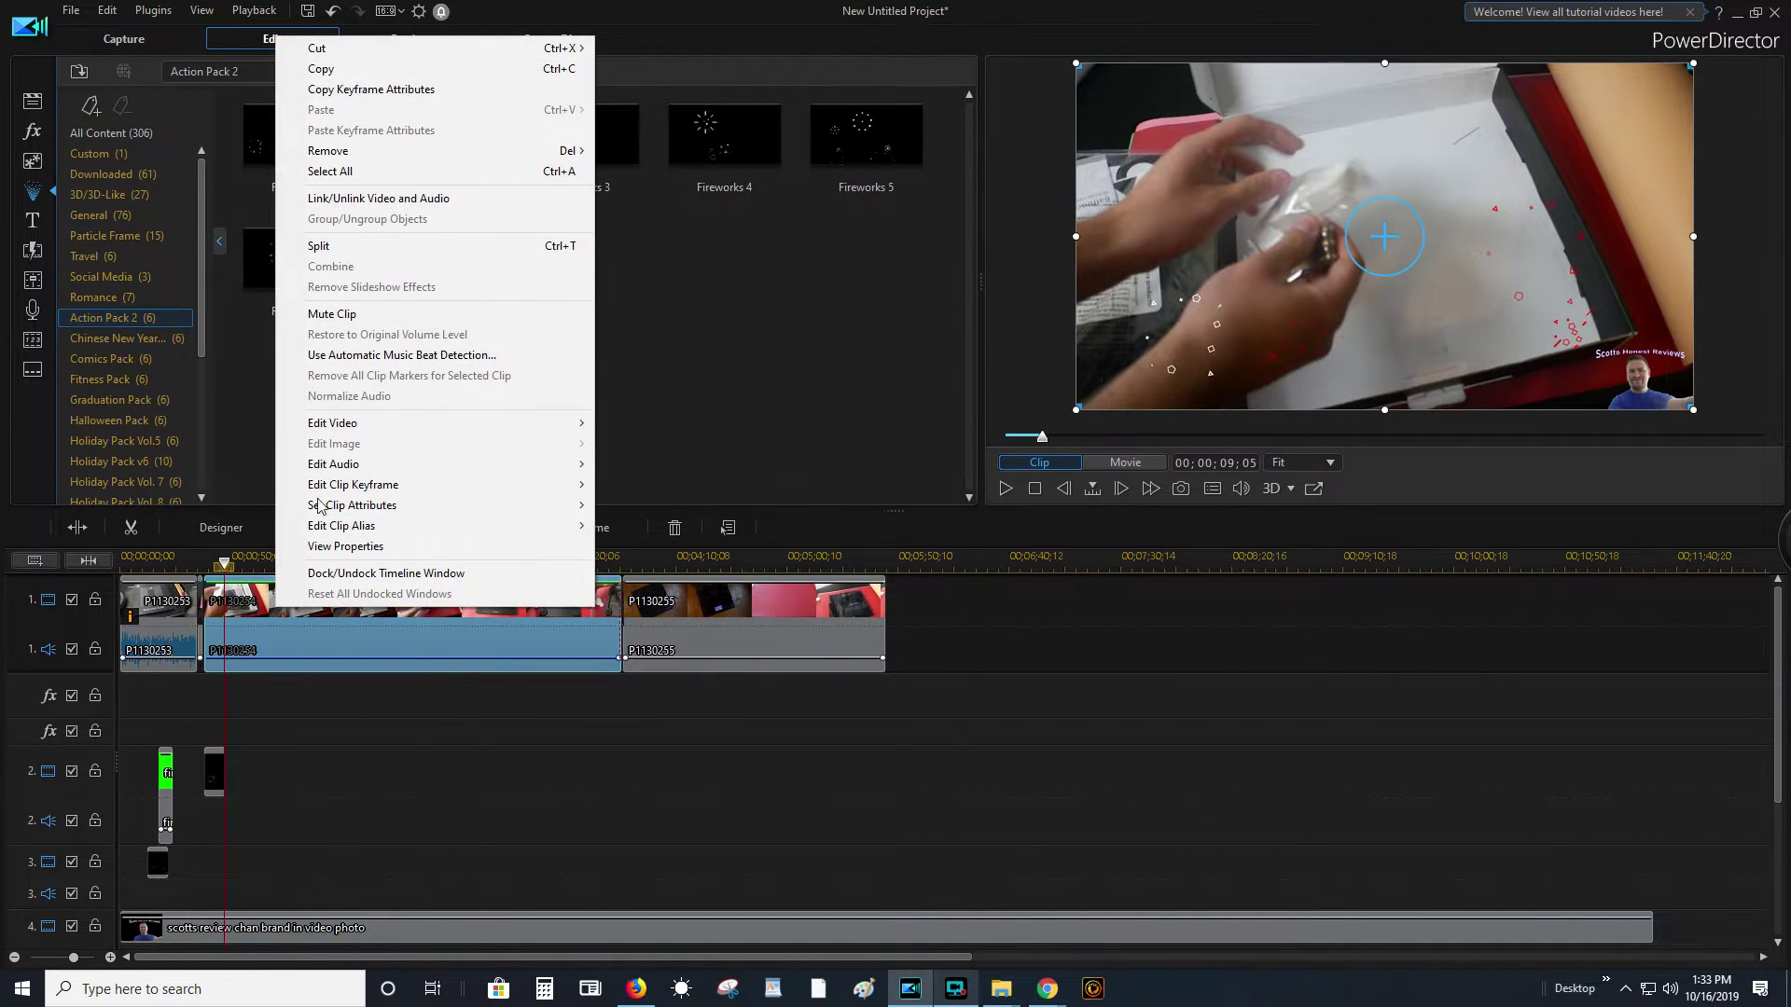
pyautogui.click(392, 247)
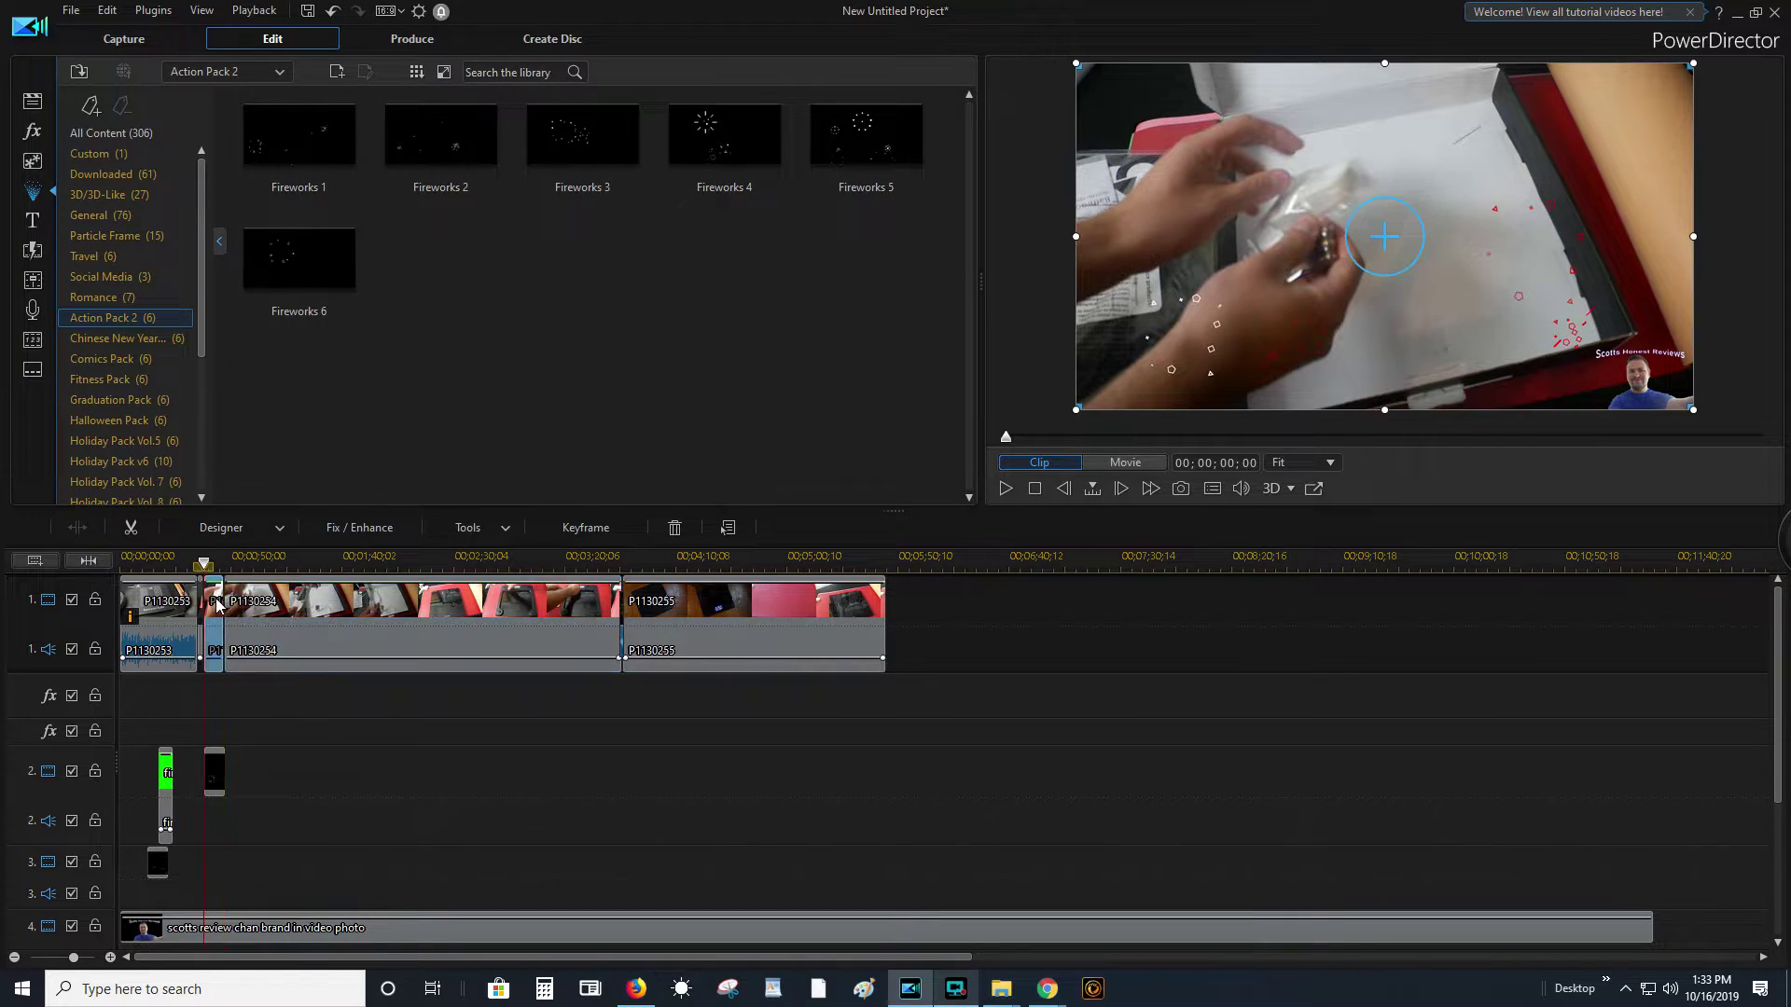
# - Set the Audio 1 volume to +2.1 dB at the start of the split-off P1130254 segment and play it back
pyautogui.click(213, 602)
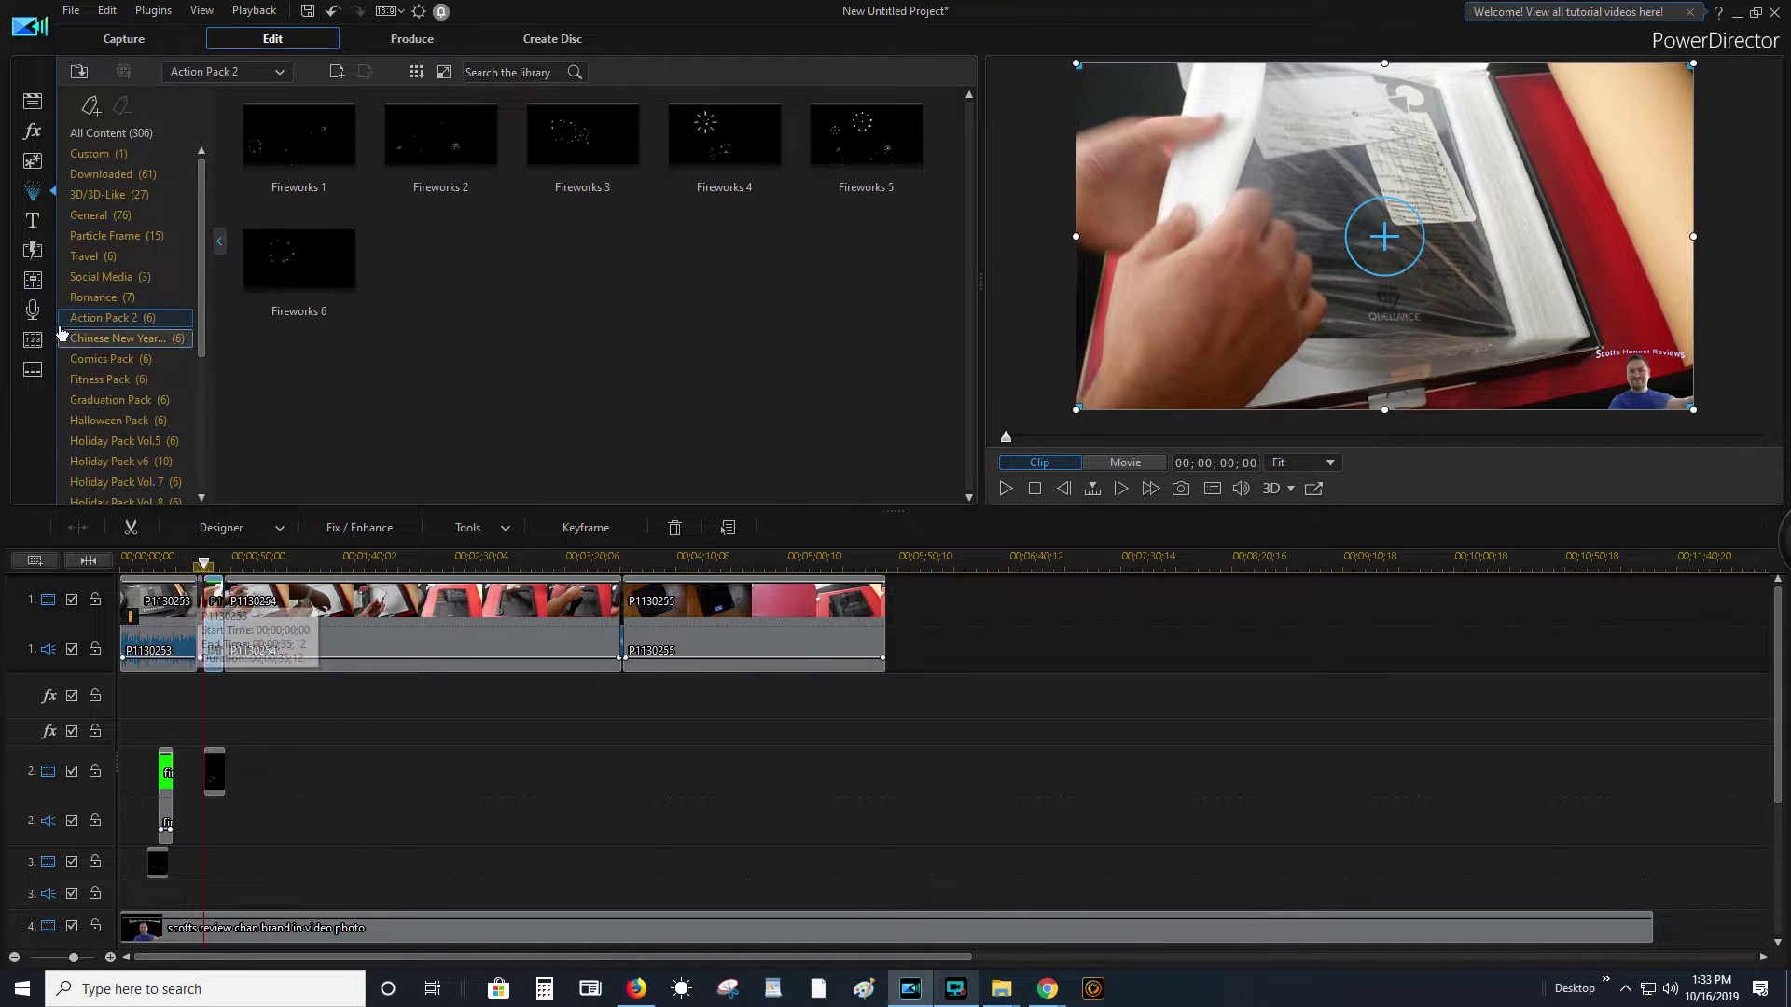
pyautogui.click(34, 278)
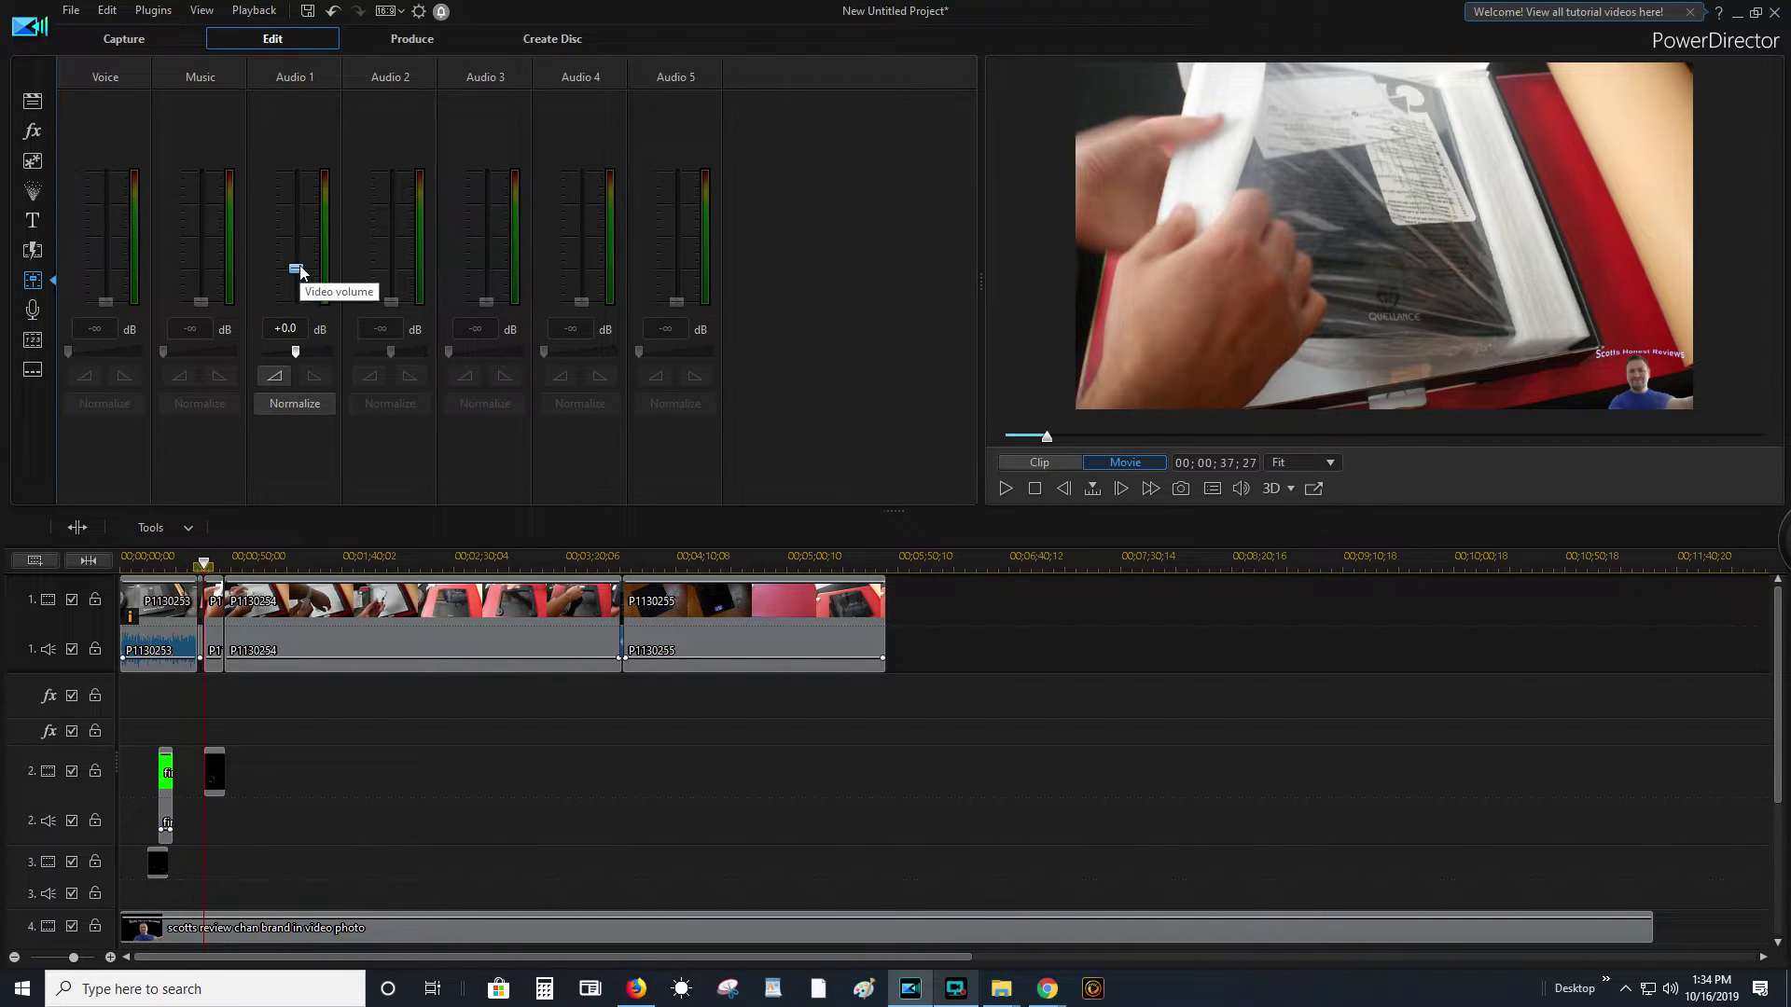
pyautogui.moveTo(299, 265); pyautogui.dragTo(296, 260)
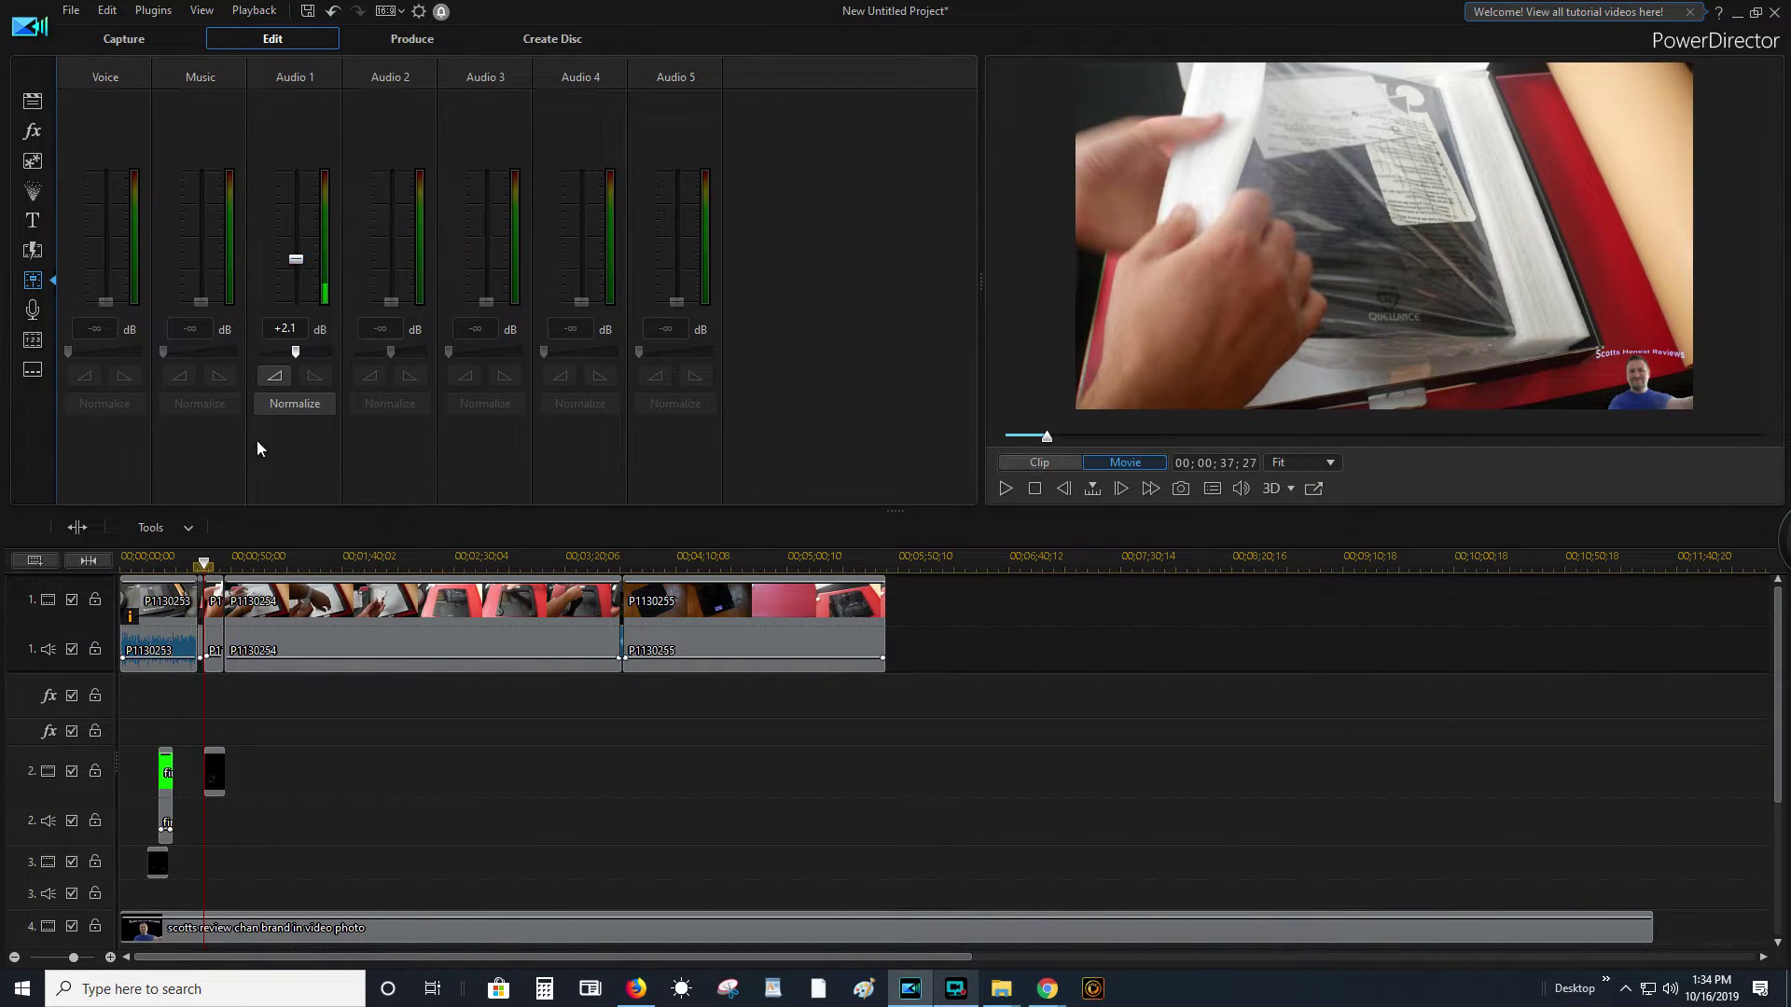
pyautogui.click(1000, 487)
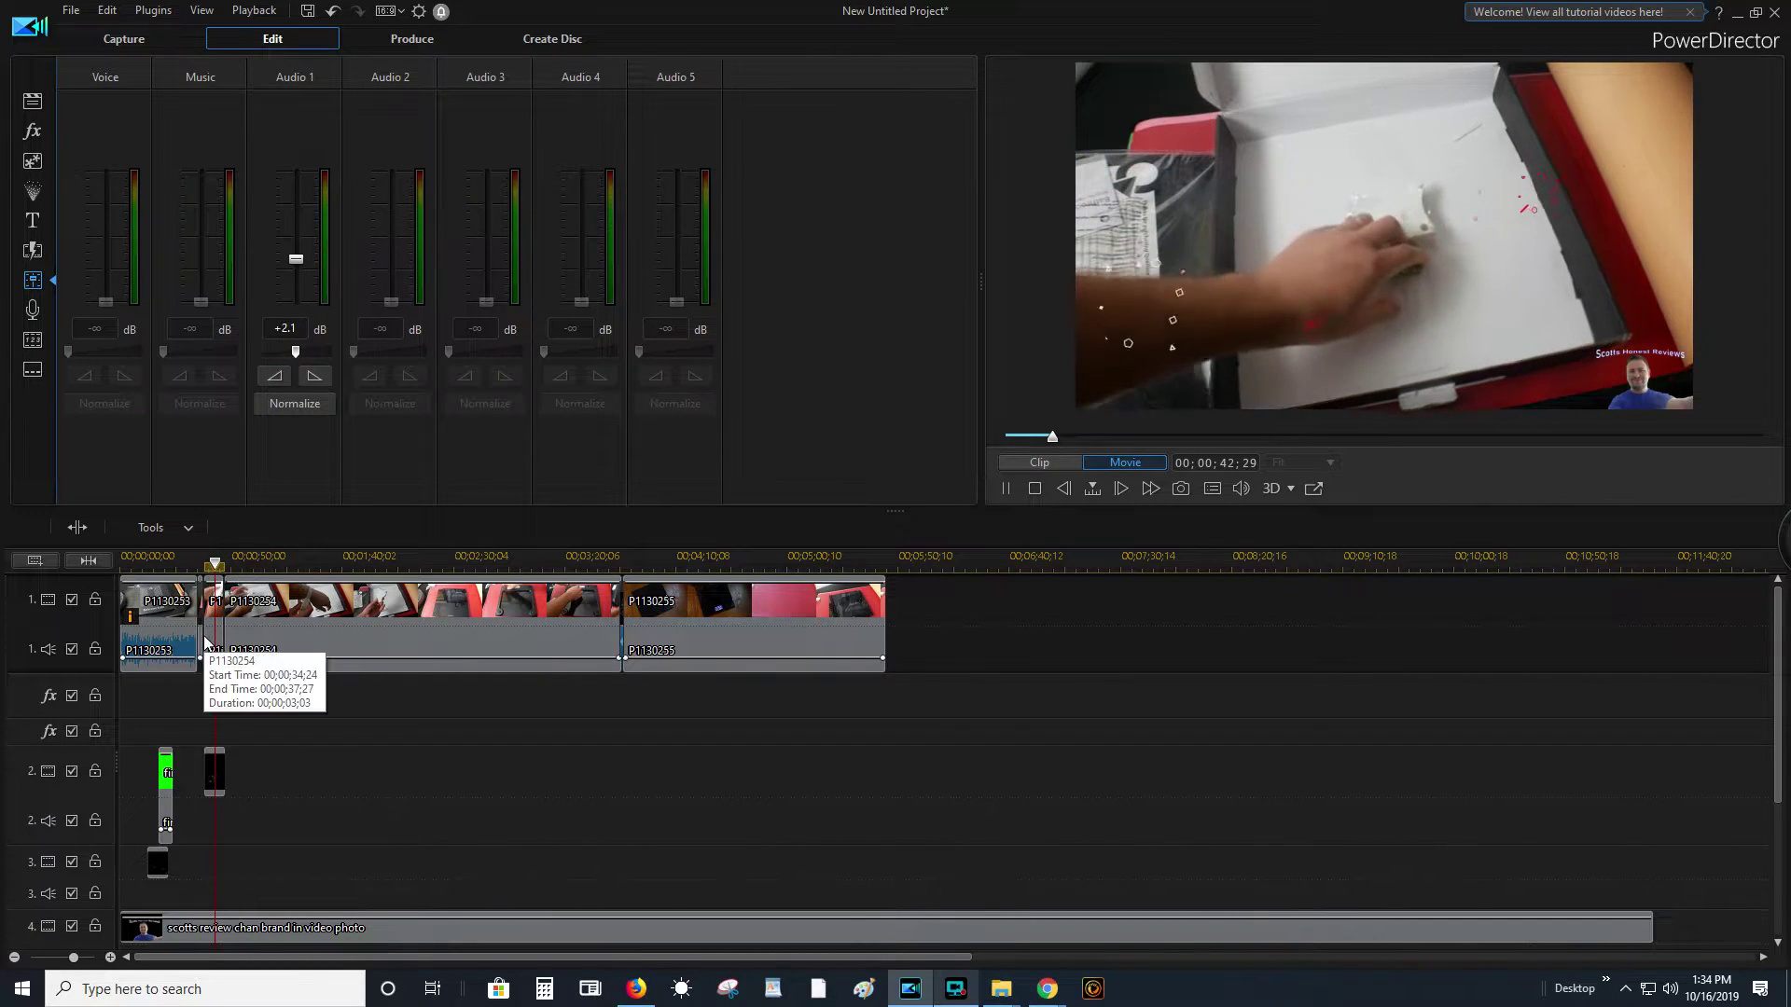
pyautogui.click(1001, 489)
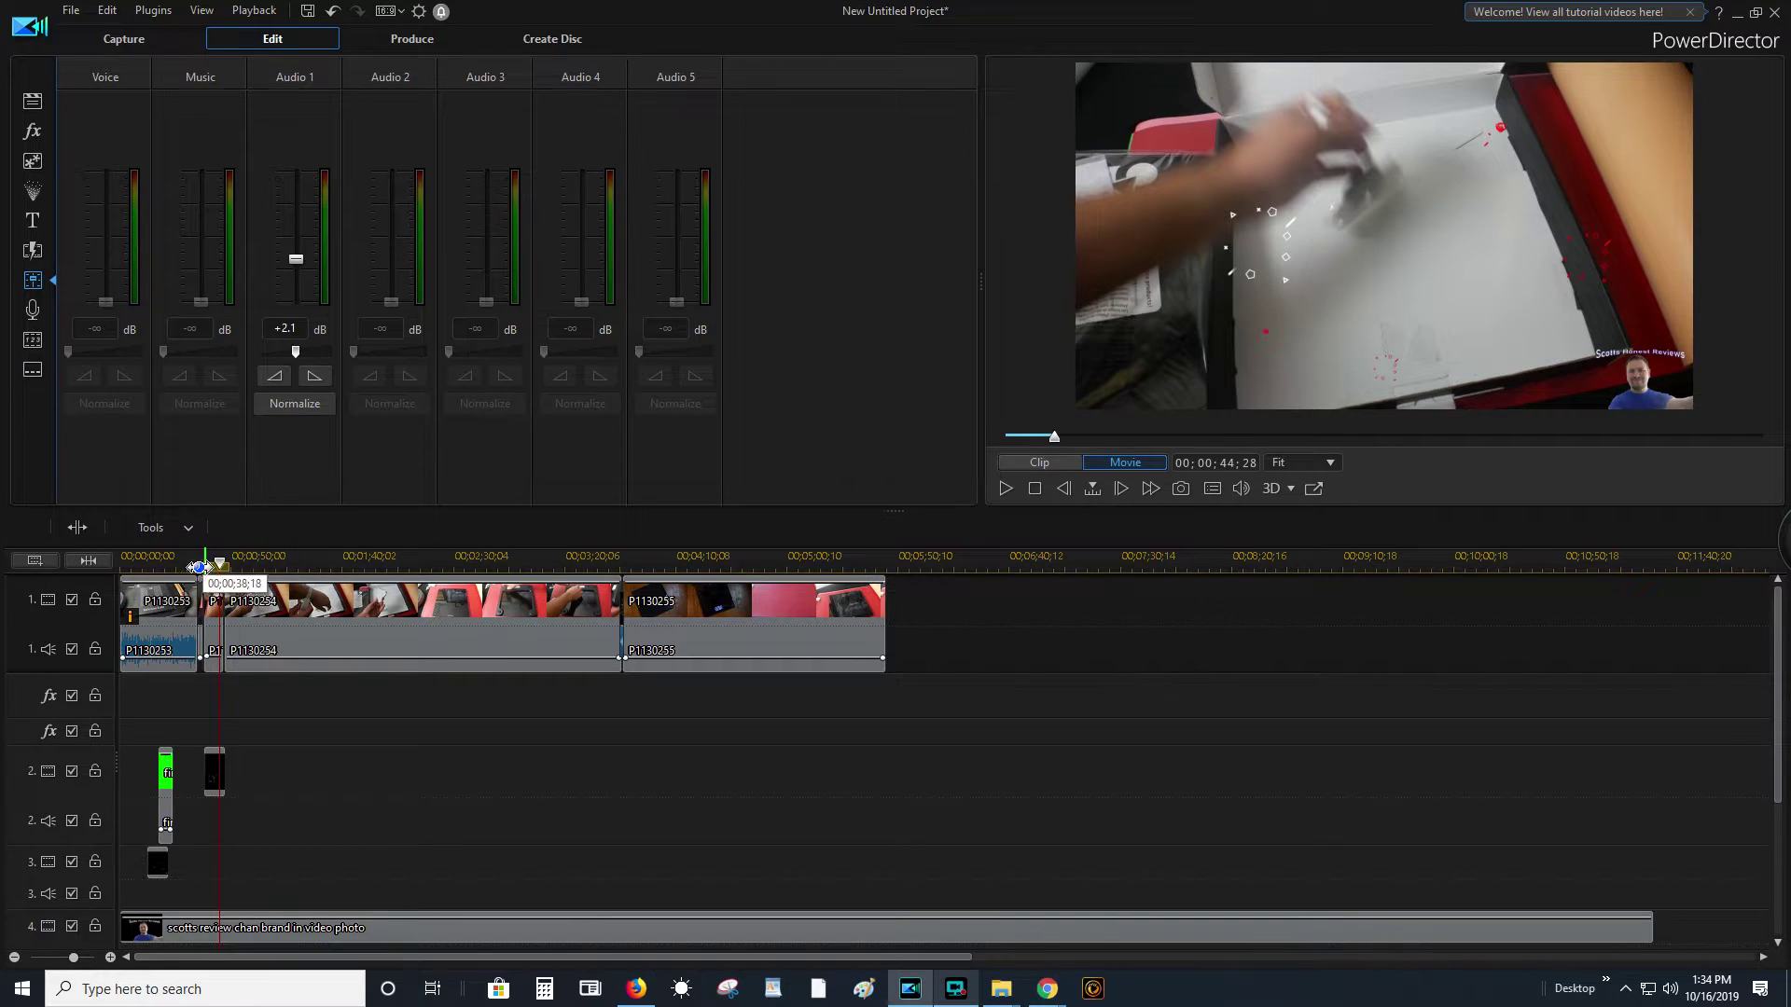
# - Change the Audio 1 volume within the P1130254 segment to -4.4 dB at 00;00;39;23 and +3.6 dB at 00;00;41;28
pyautogui.moveTo(196, 552); pyautogui.dragTo(933, 549)
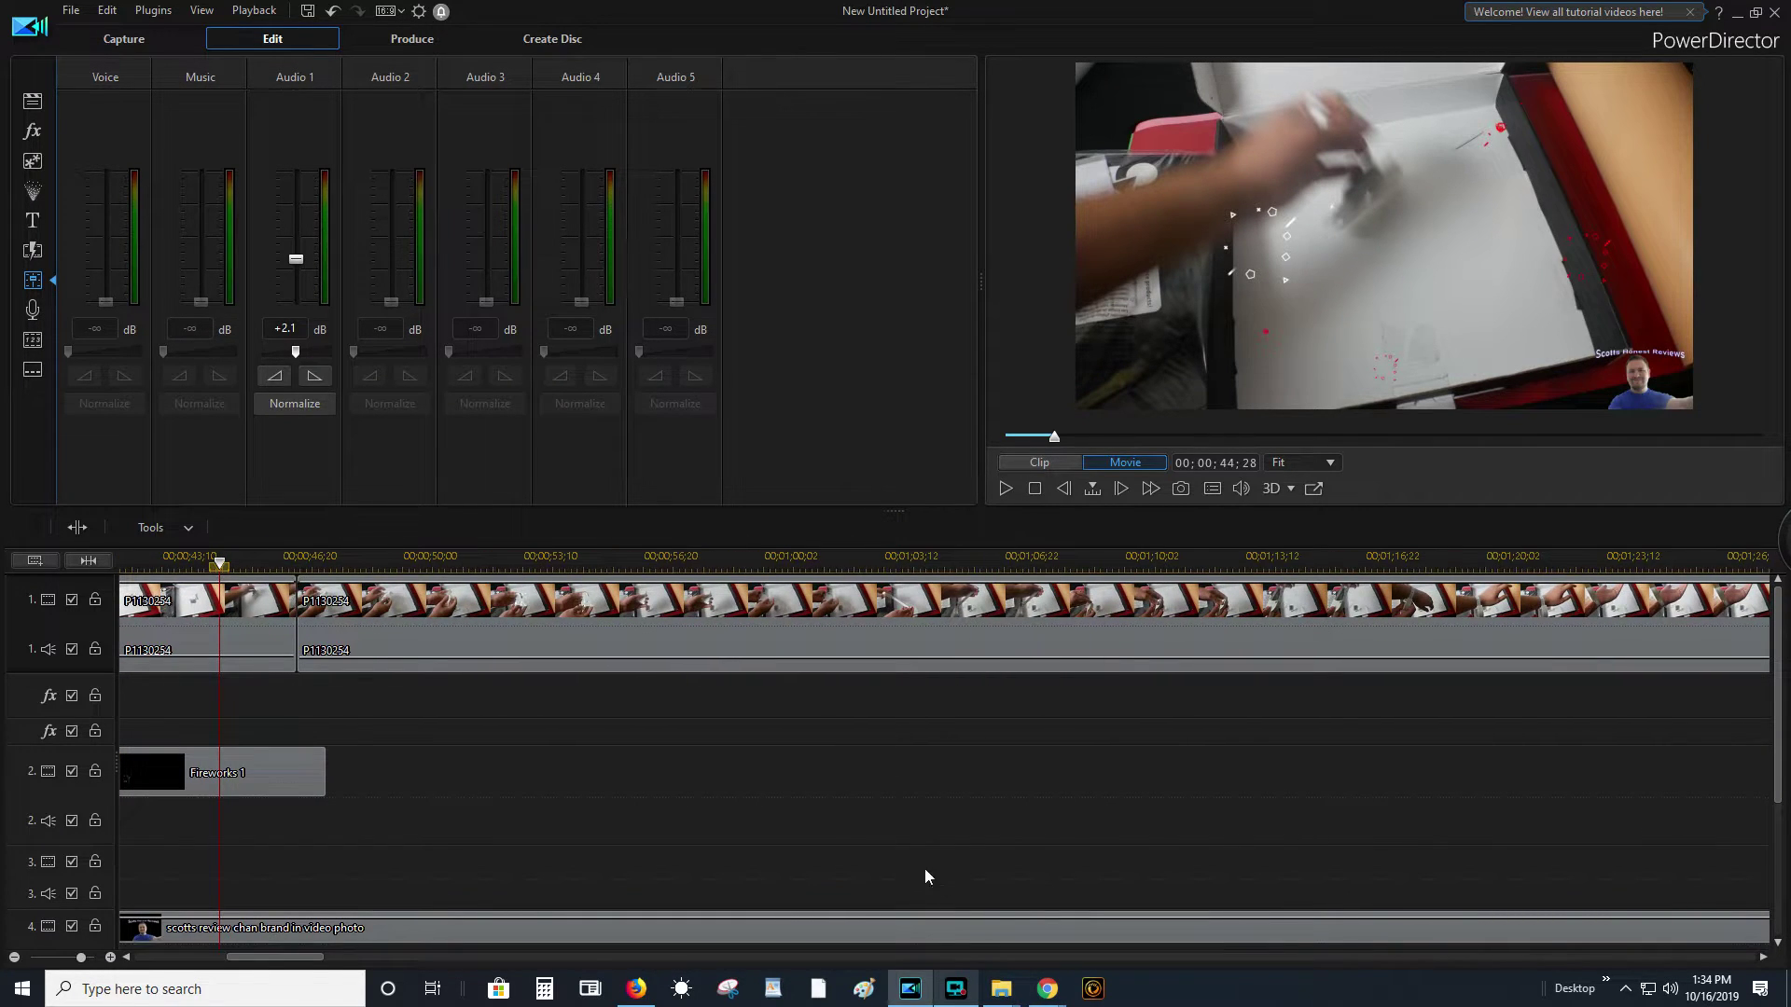
pyautogui.moveTo(303, 965)
pyautogui.mouseDown()
pyautogui.moveTo(240, 961)
pyautogui.moveTo(272, 962)
pyautogui.mouseUp()
pyautogui.click(549, 562)
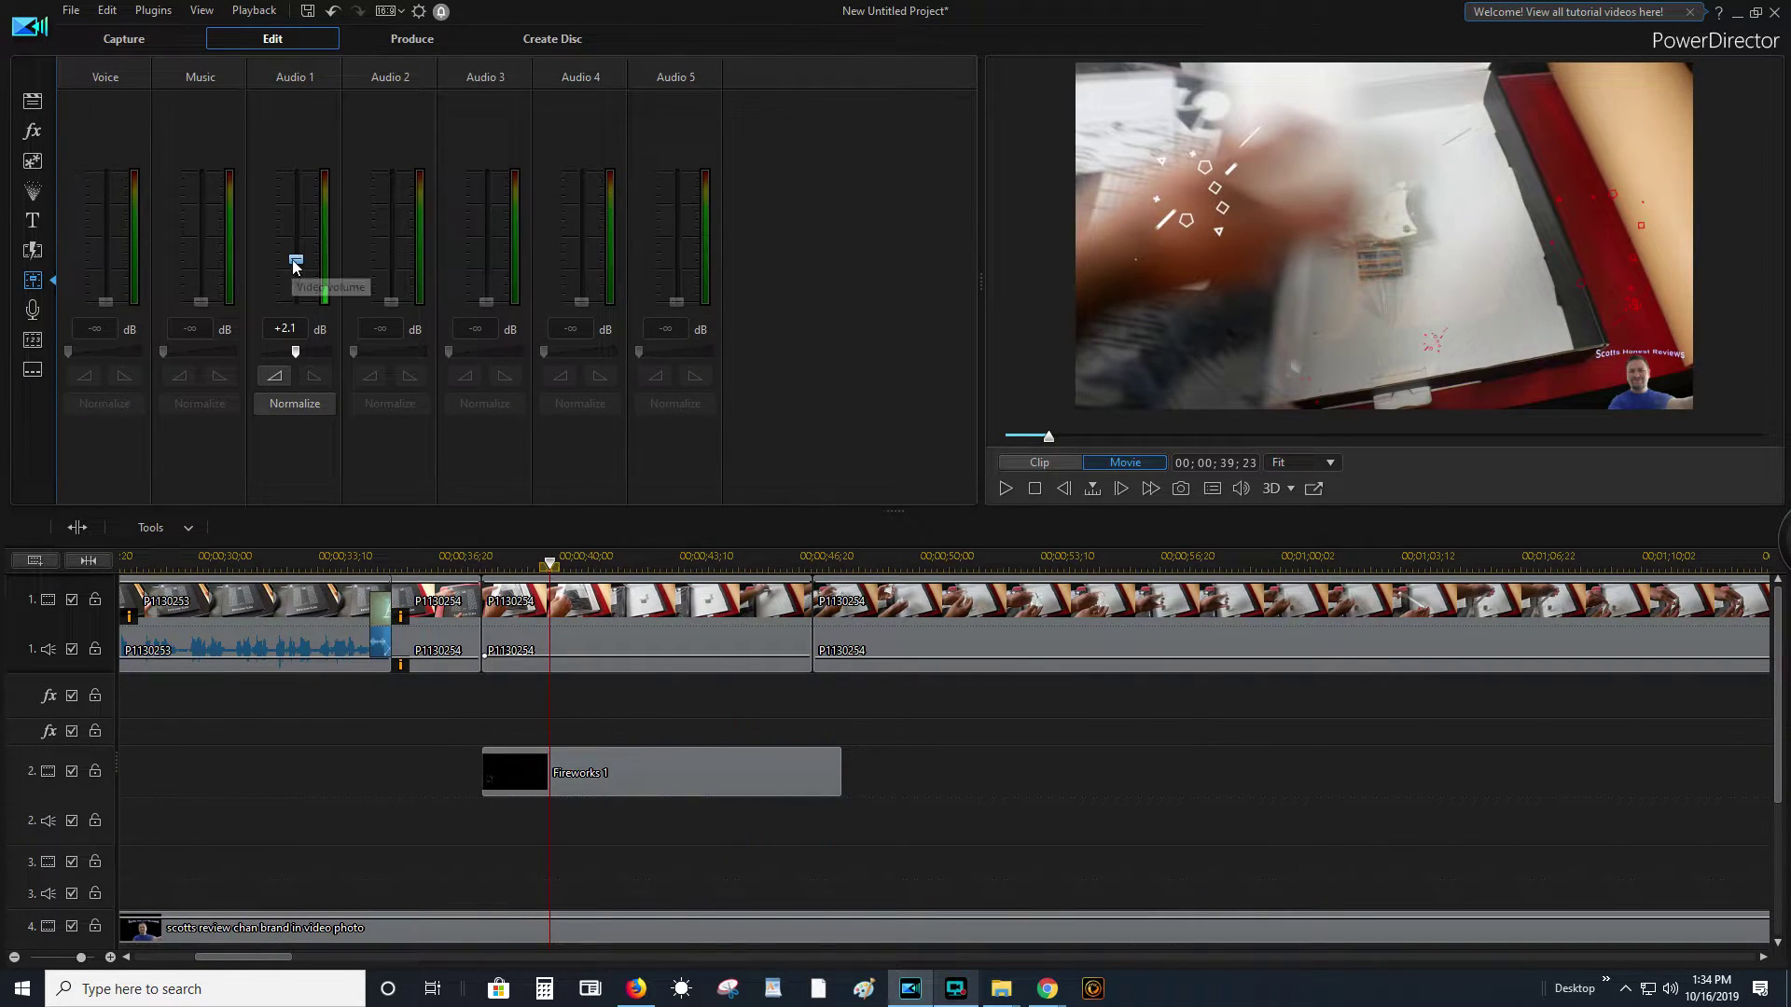
pyautogui.moveTo(295, 259); pyautogui.dragTo(297, 283)
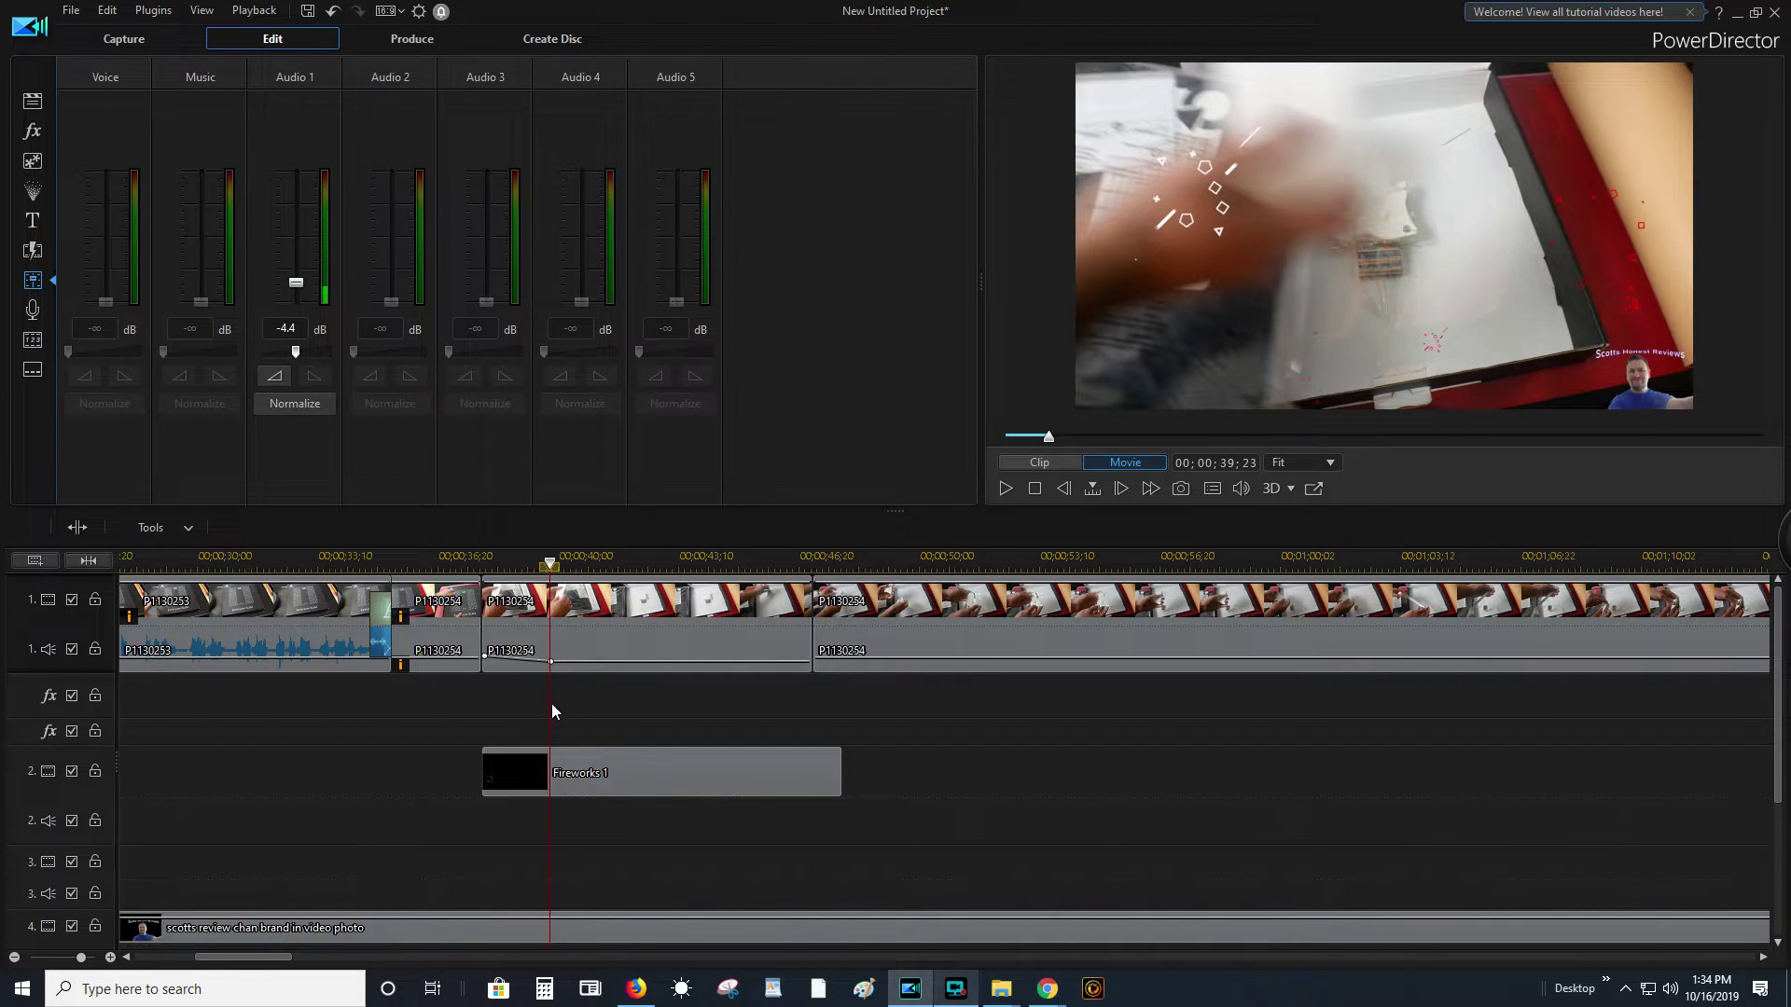
pyautogui.moveTo(550, 569); pyautogui.dragTo(628, 658)
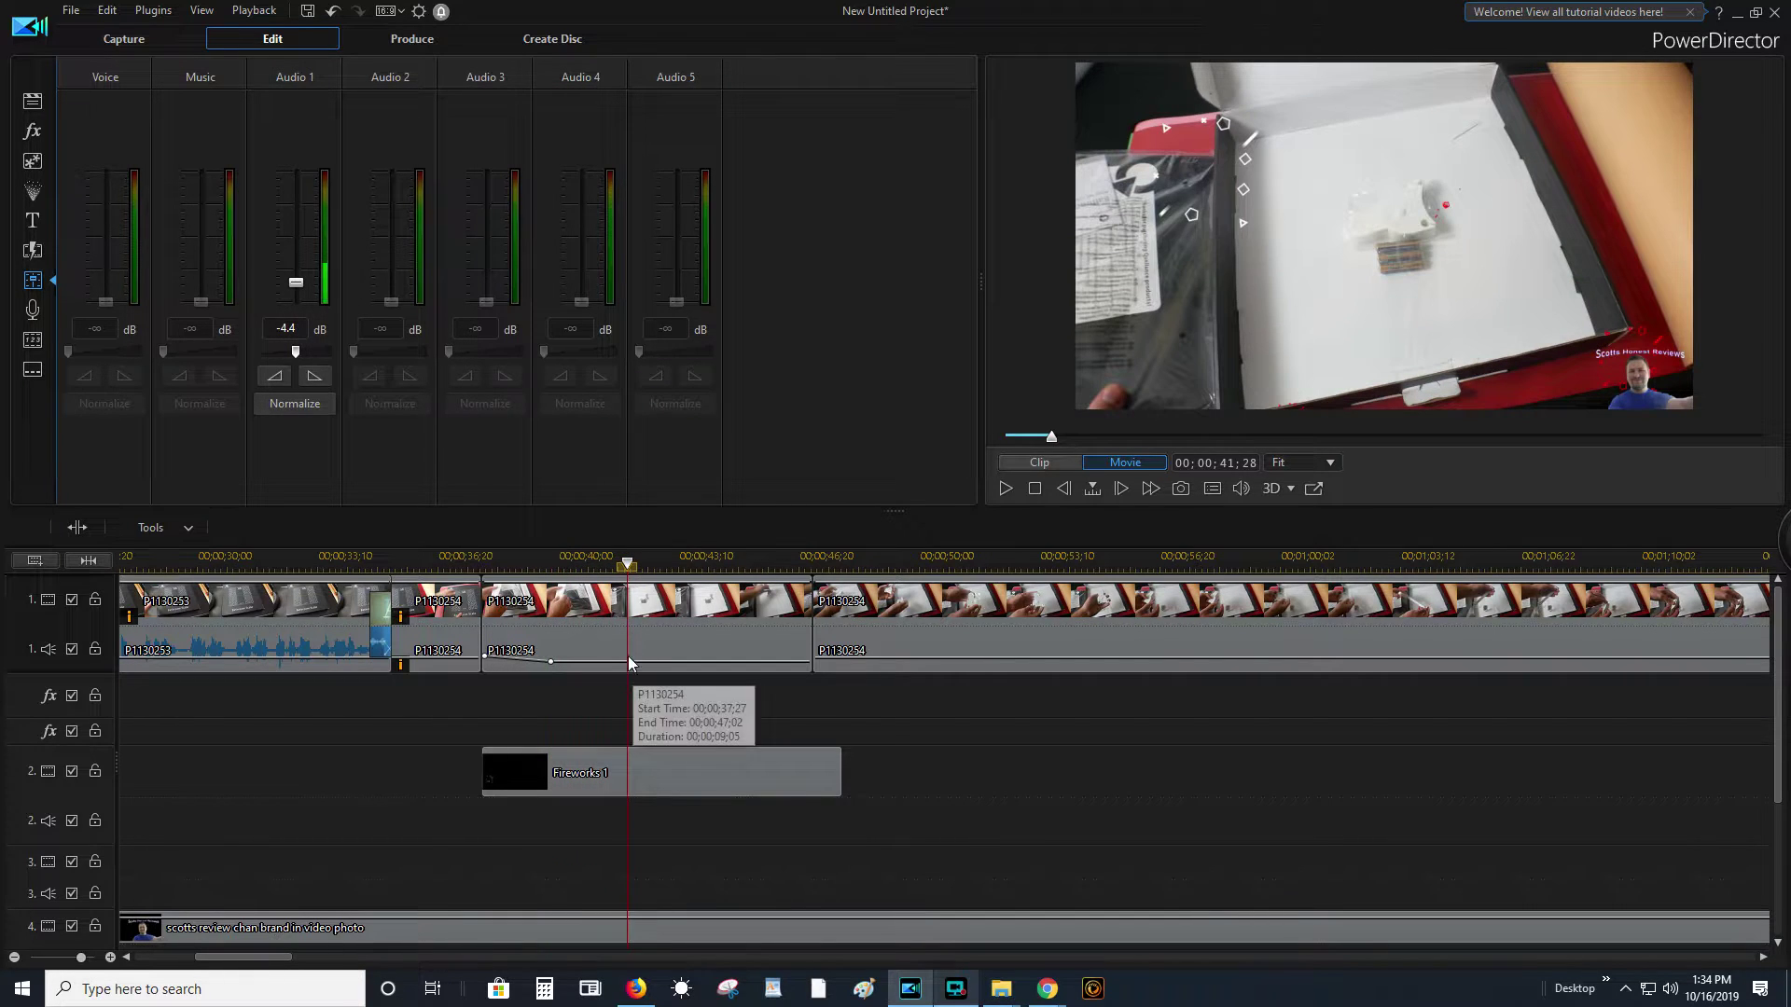
pyautogui.moveTo(297, 283); pyautogui.dragTo(298, 251)
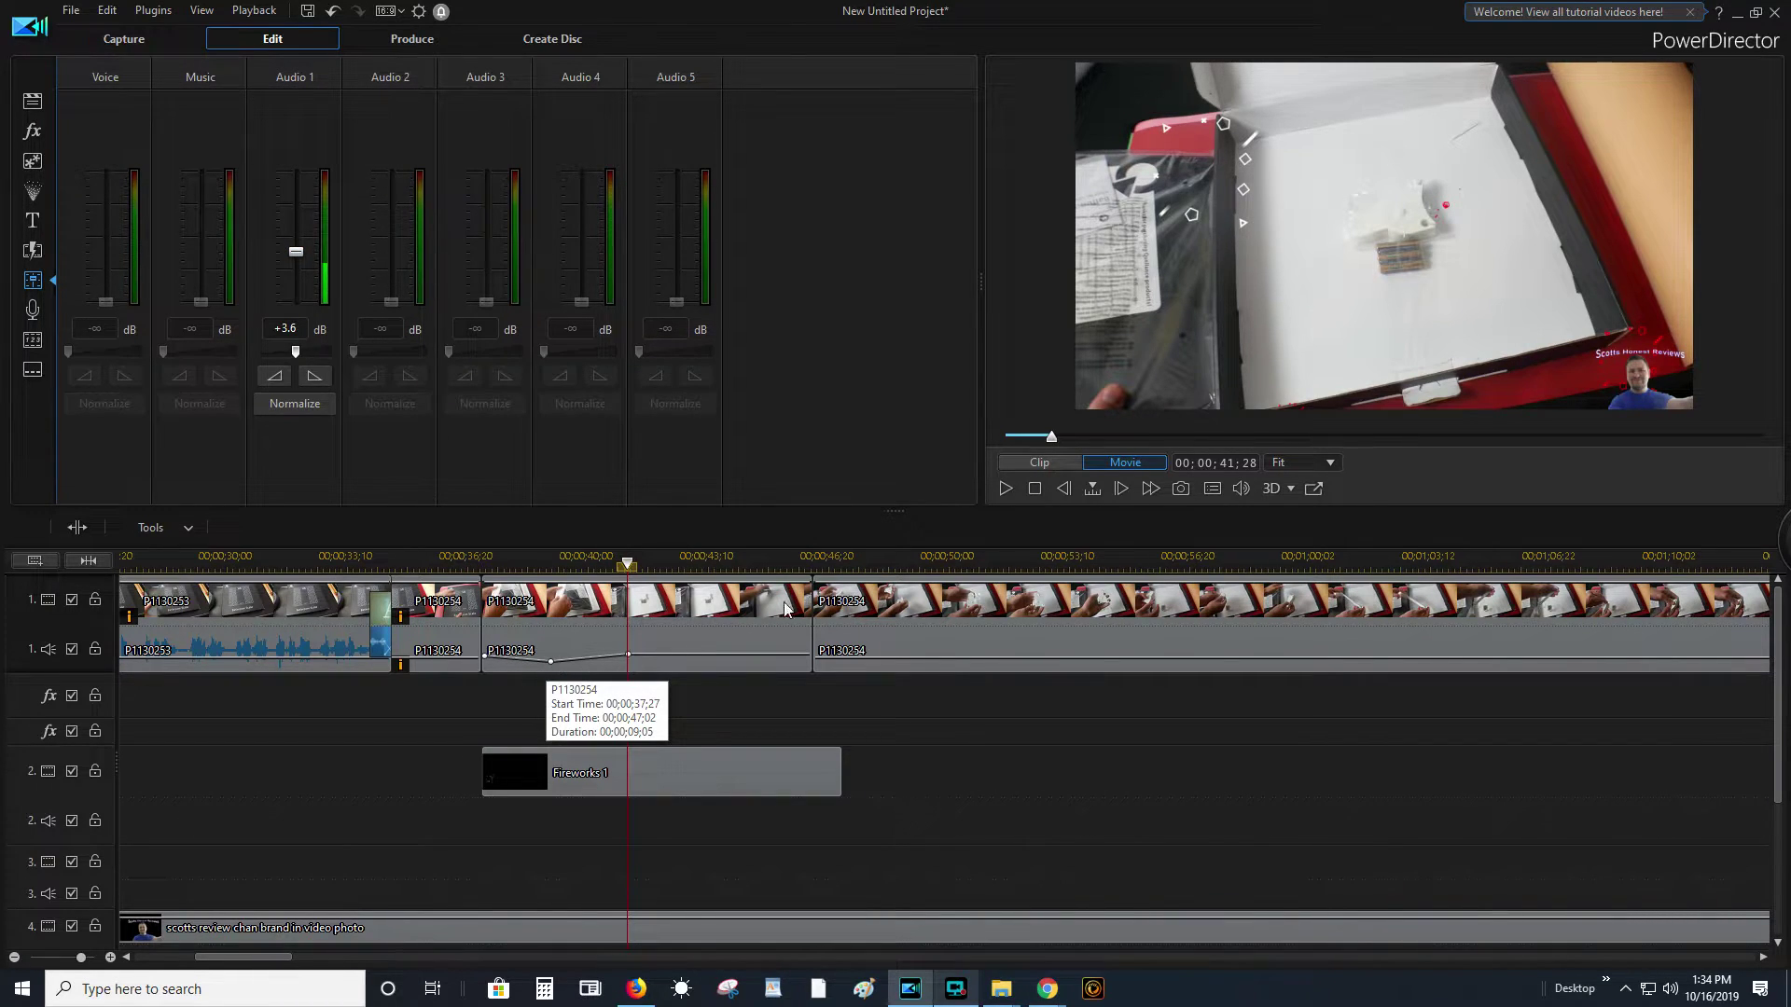
pyautogui.click(575, 606)
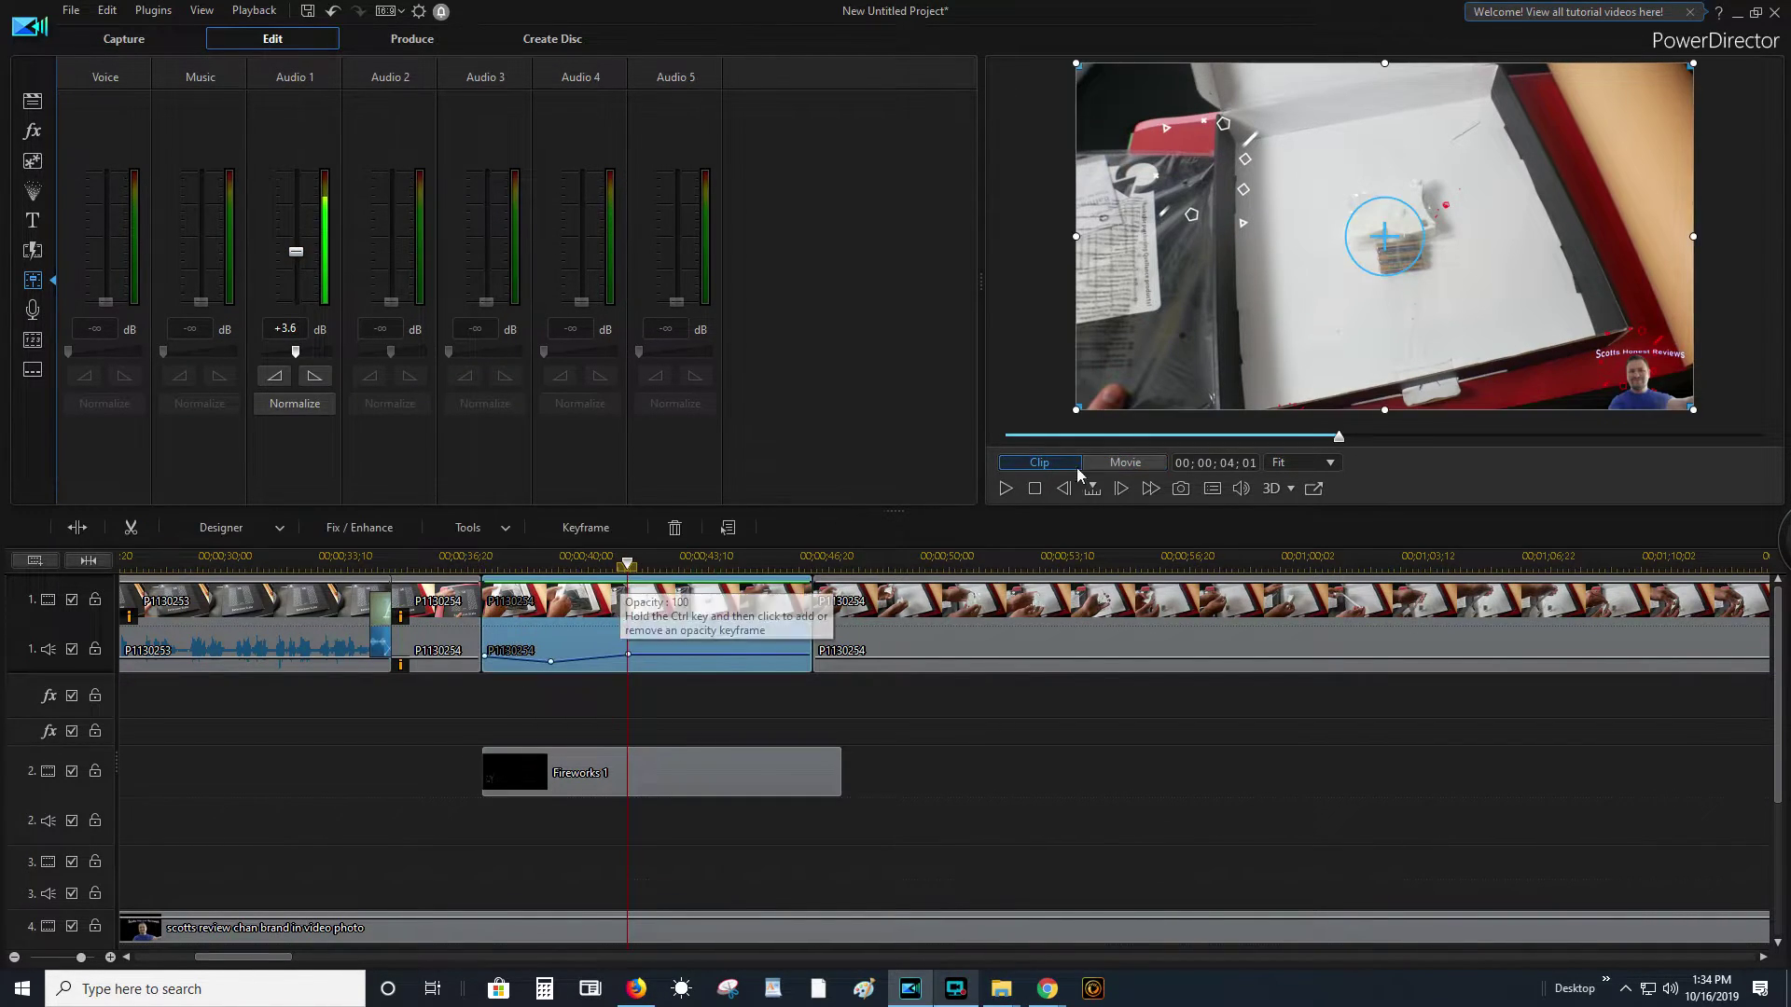
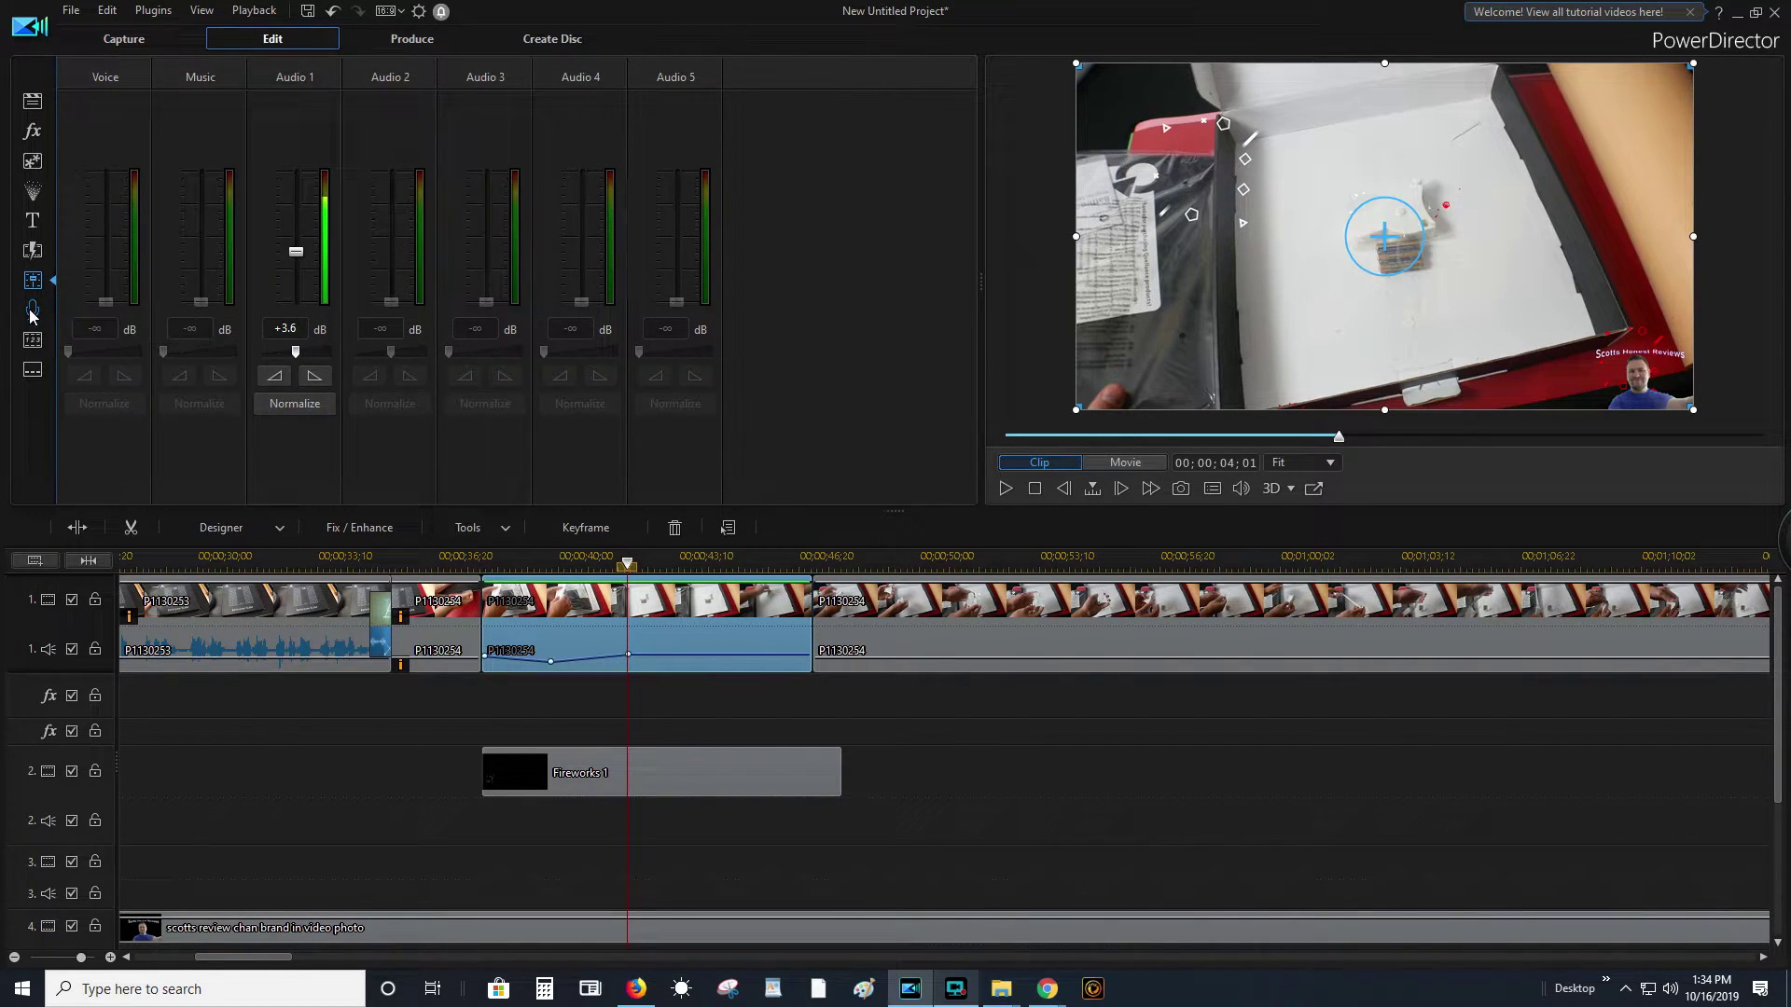
# - Record a microphone voice-over from 00;00;41;28 to about 00;00;45;18
pyautogui.click(33, 313)
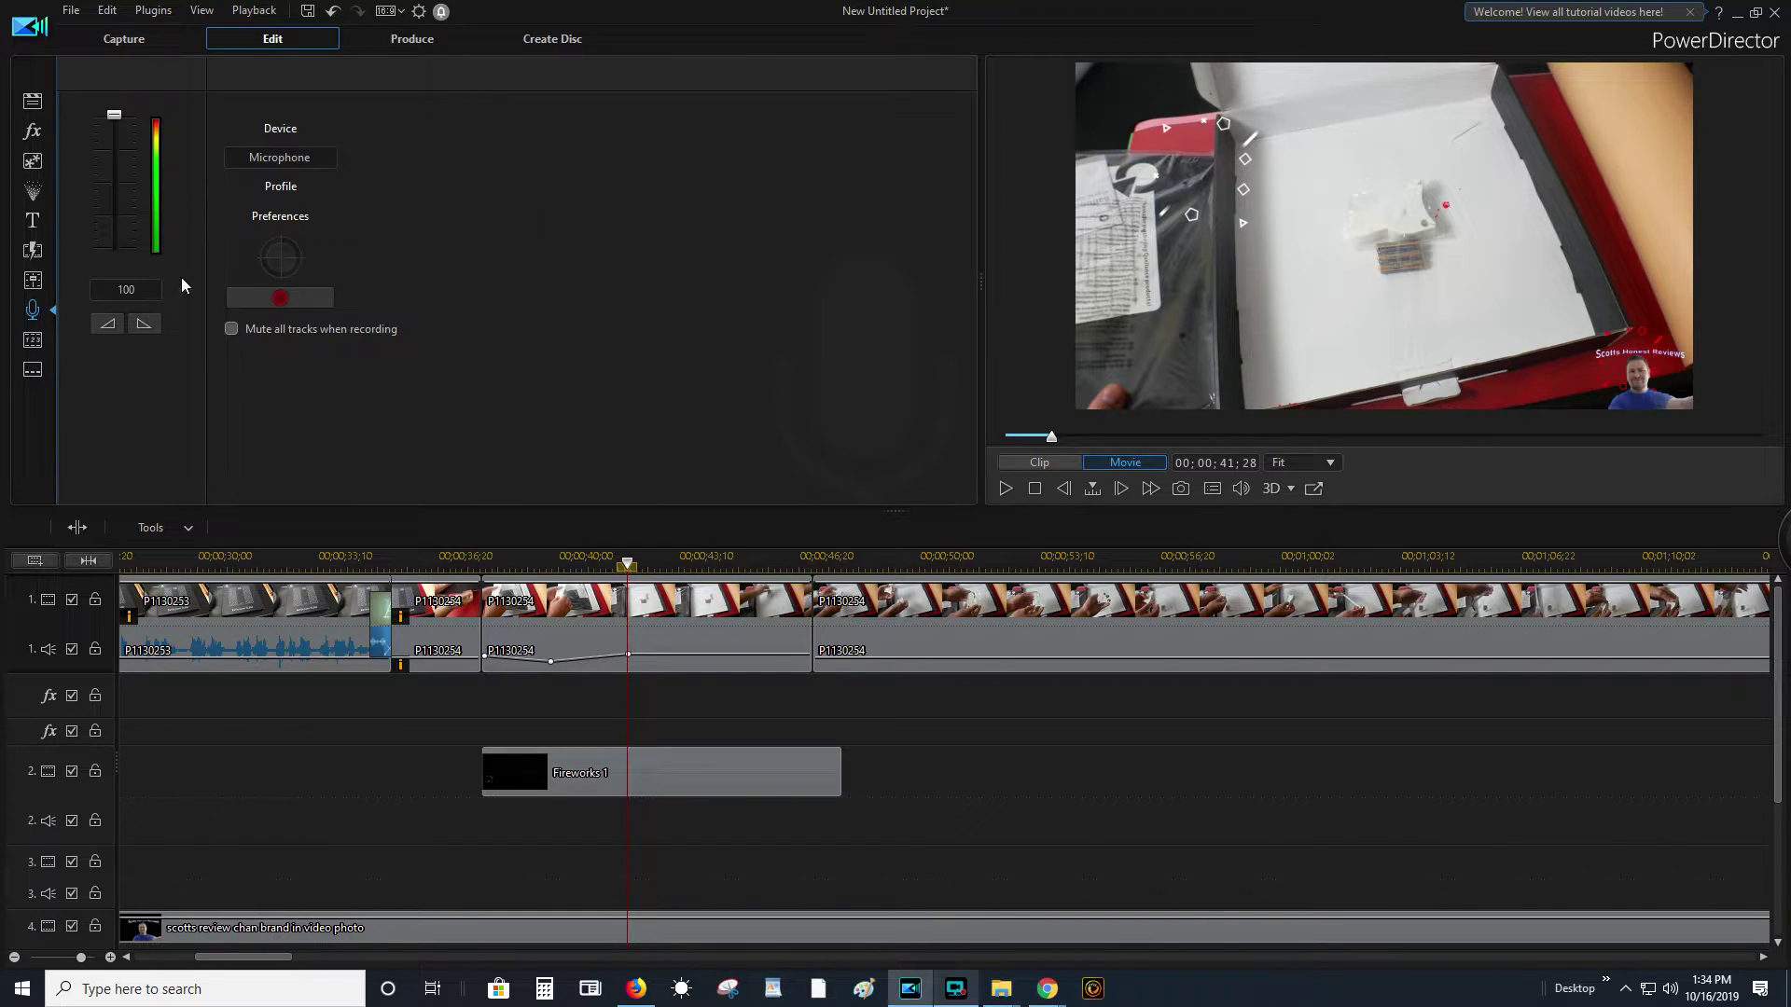
pyautogui.click(279, 298)
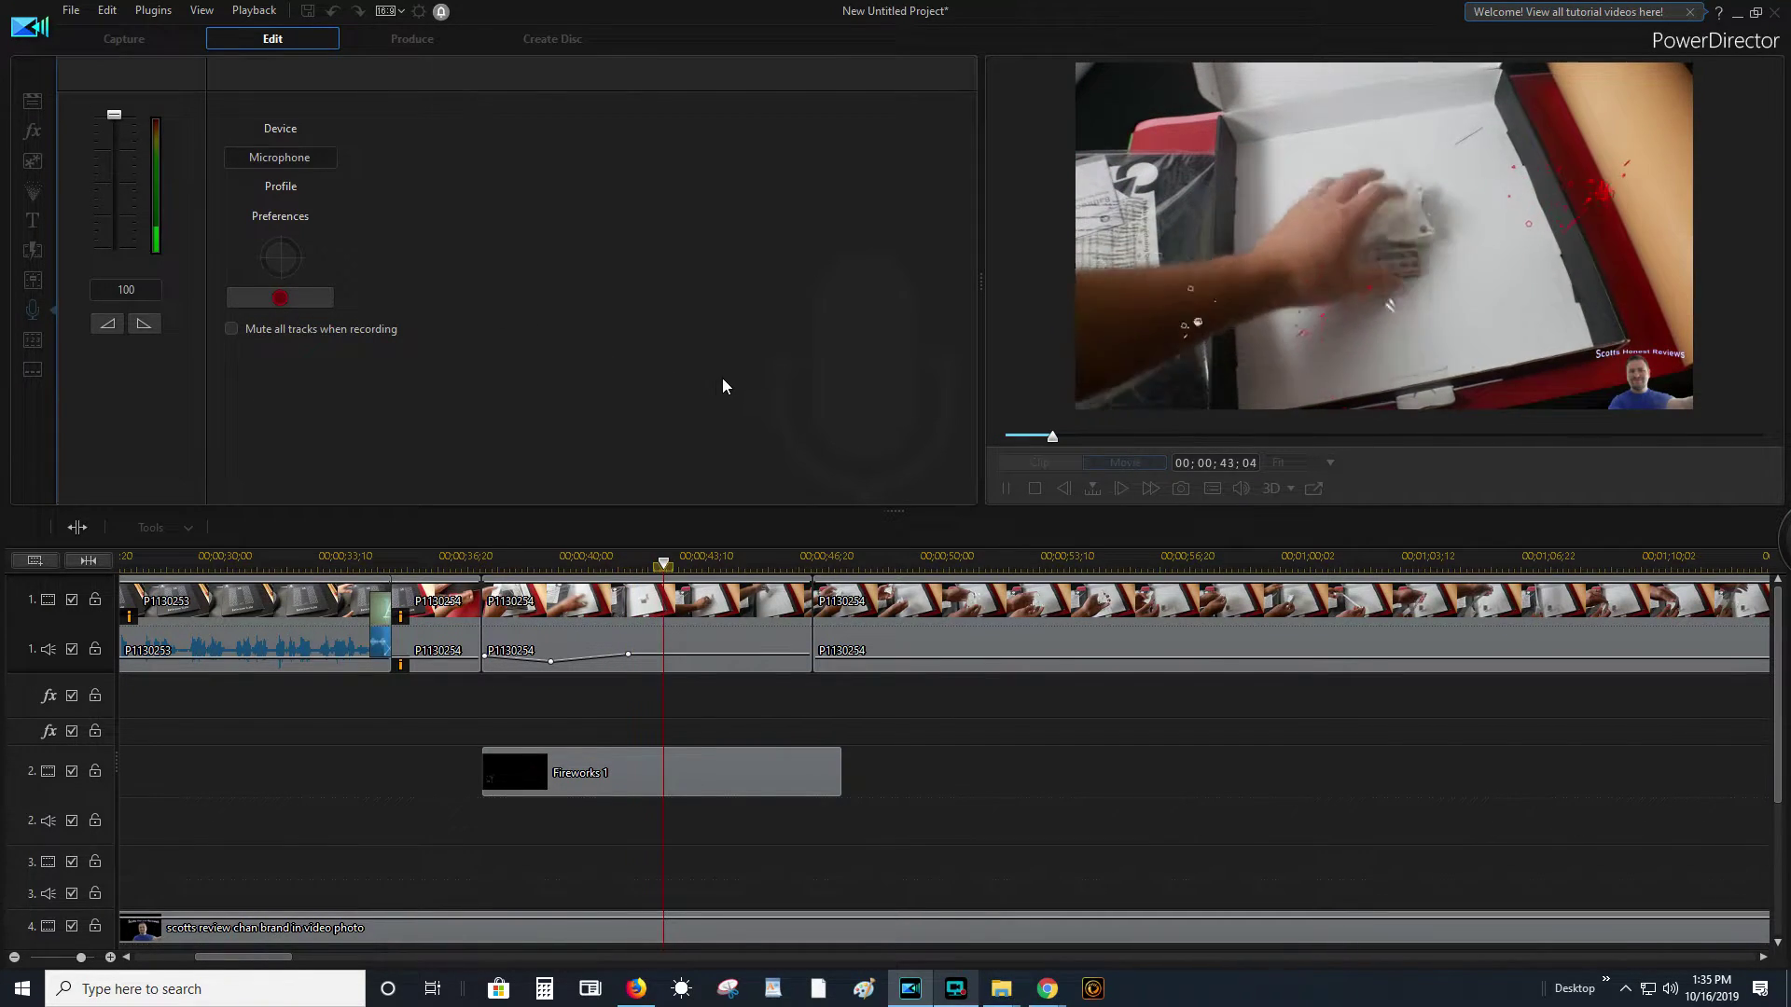
pyautogui.click(287, 299)
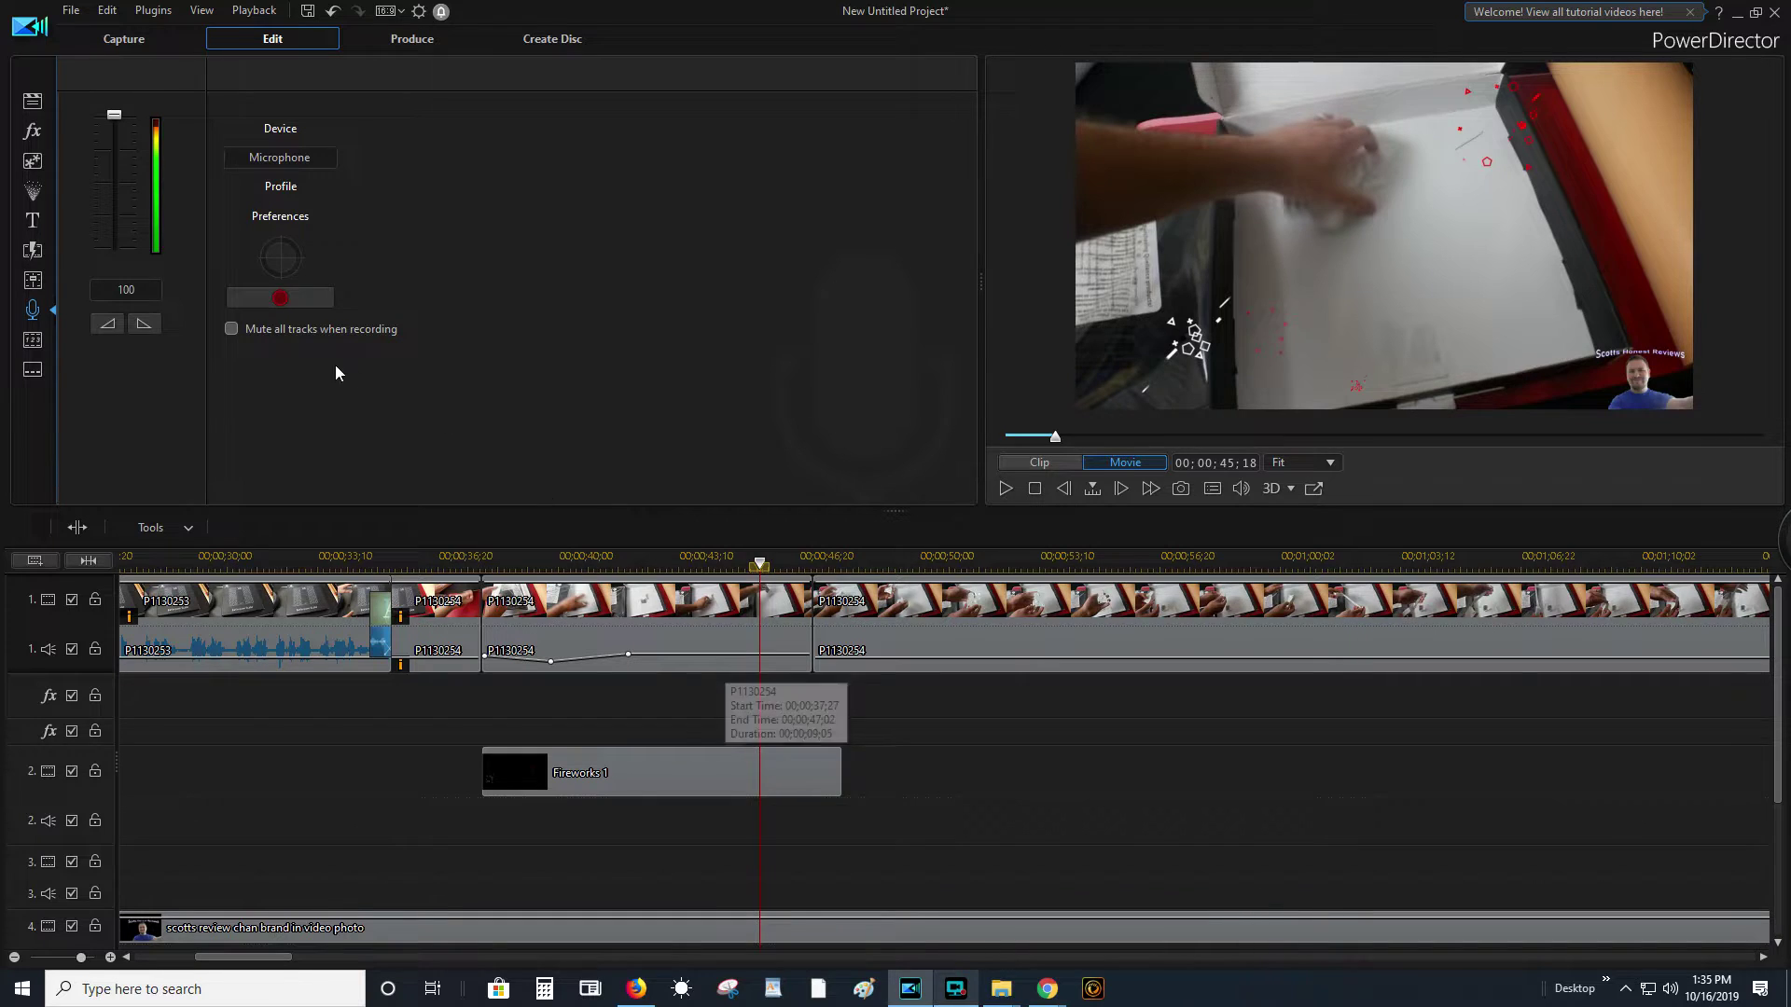
# - Locate the recorded clip on the voice track and play it back with the video
pyautogui.scroll(-1, 757, 797)
pyautogui.scroll(2, 759, 797)
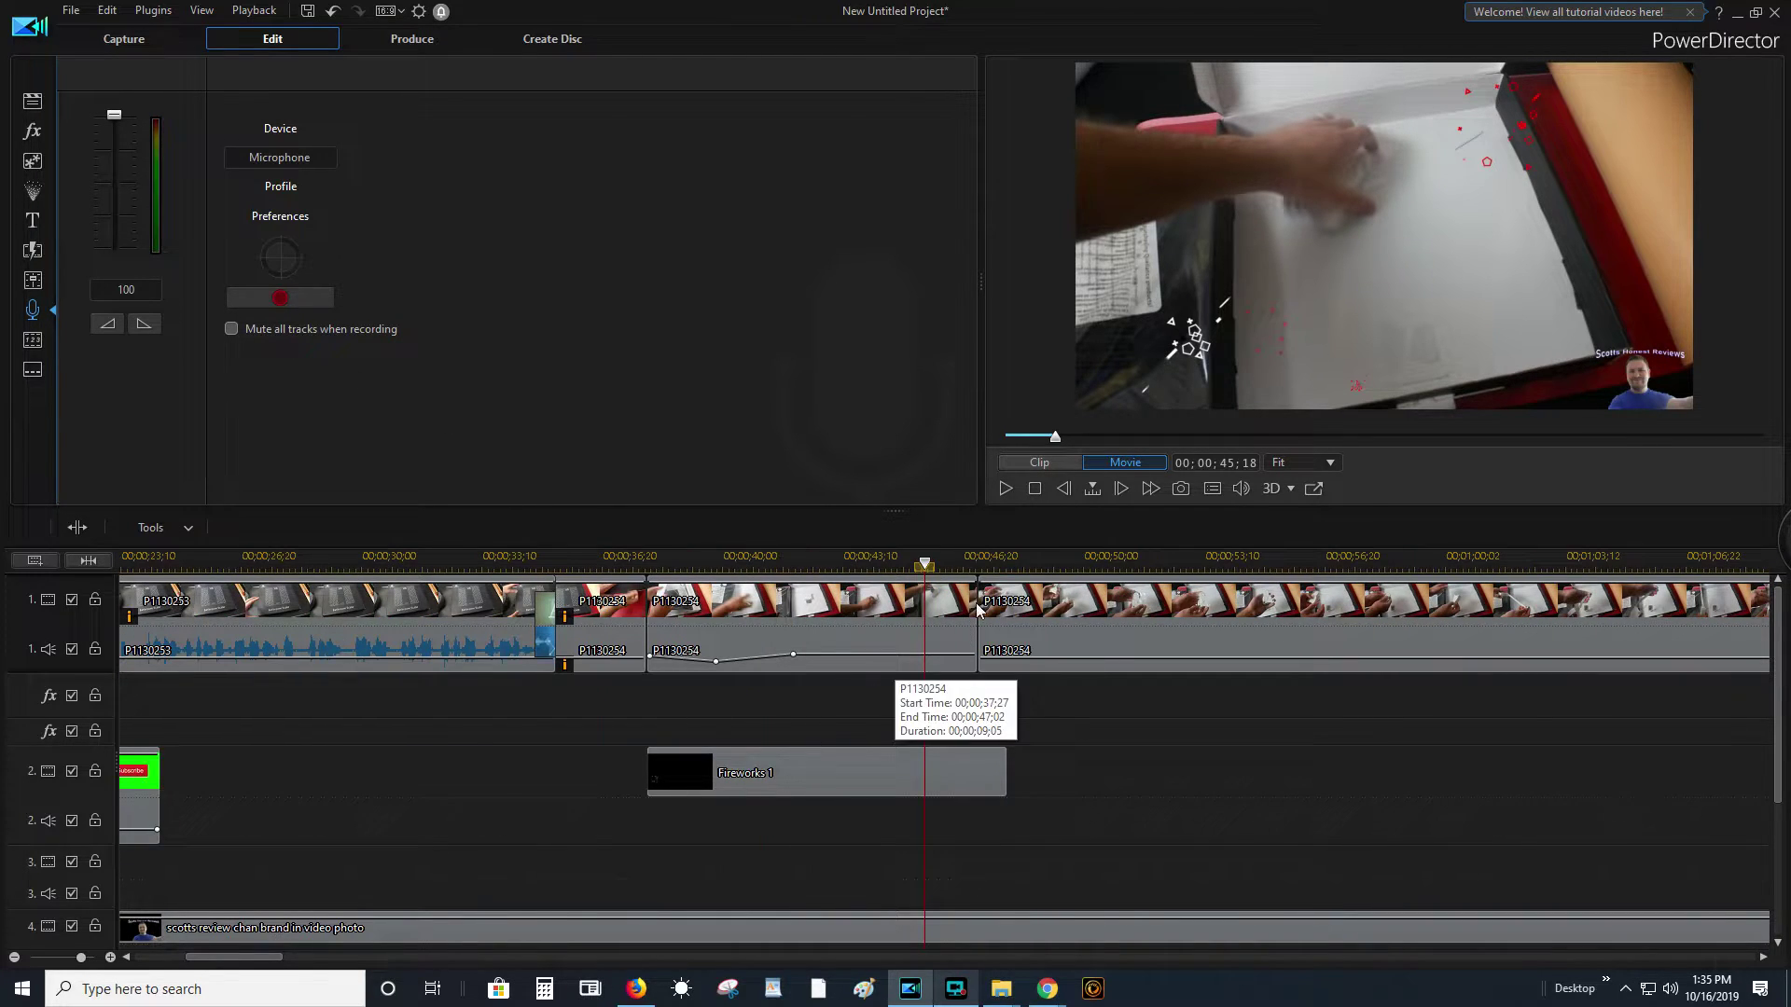
pyautogui.moveTo(1079, 560); pyautogui.dragTo(279, 561)
pyautogui.moveTo(1780, 681); pyautogui.dragTo(1781, 799)
pyautogui.scroll(-2, 1779, 794)
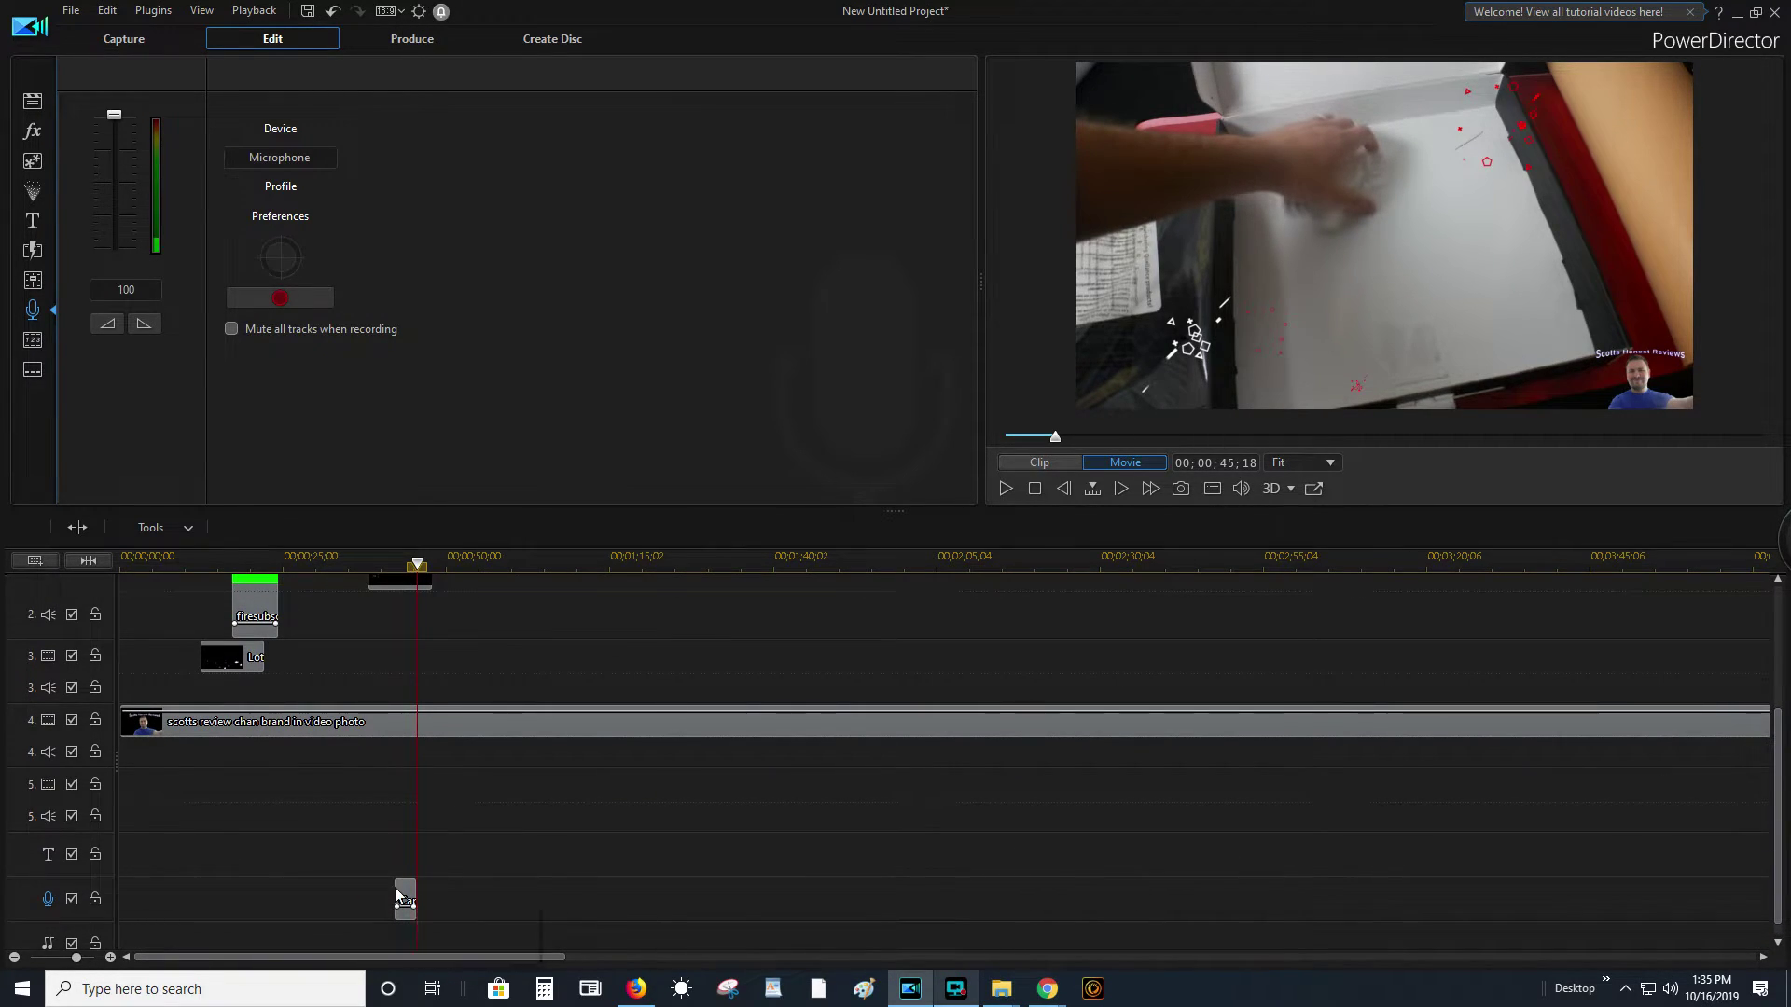
pyautogui.click(403, 898)
pyautogui.click(1004, 489)
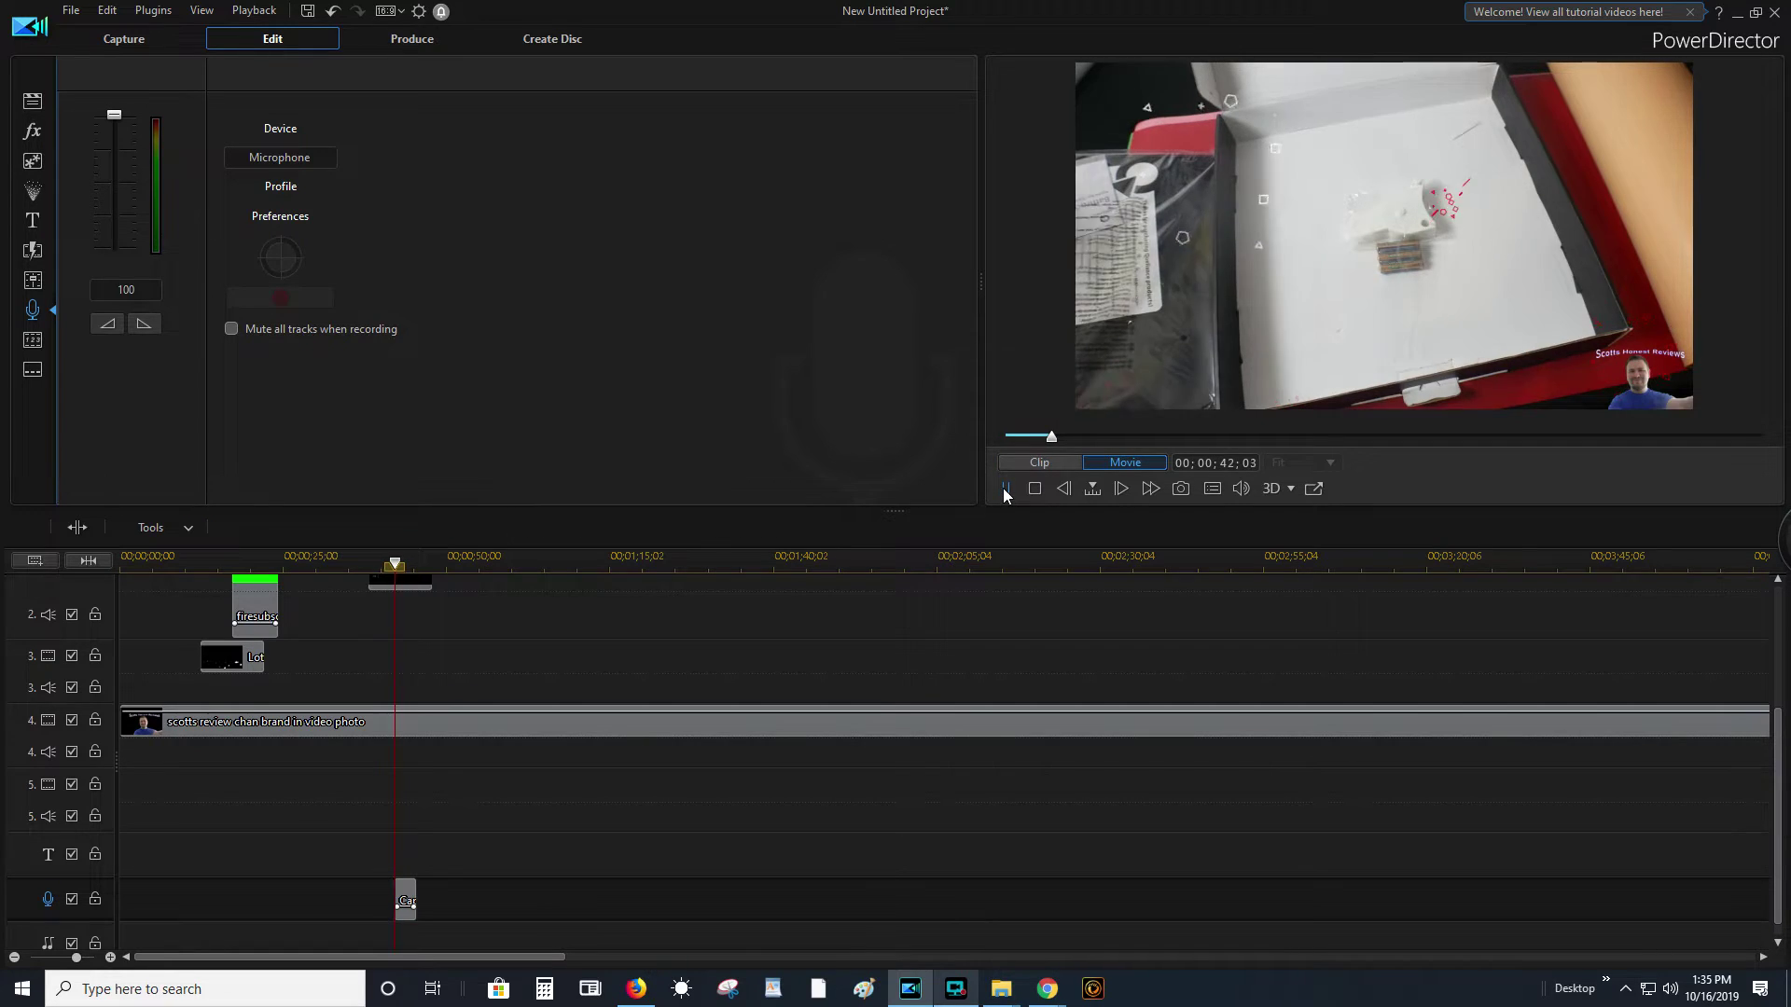
pyautogui.click(1004, 489)
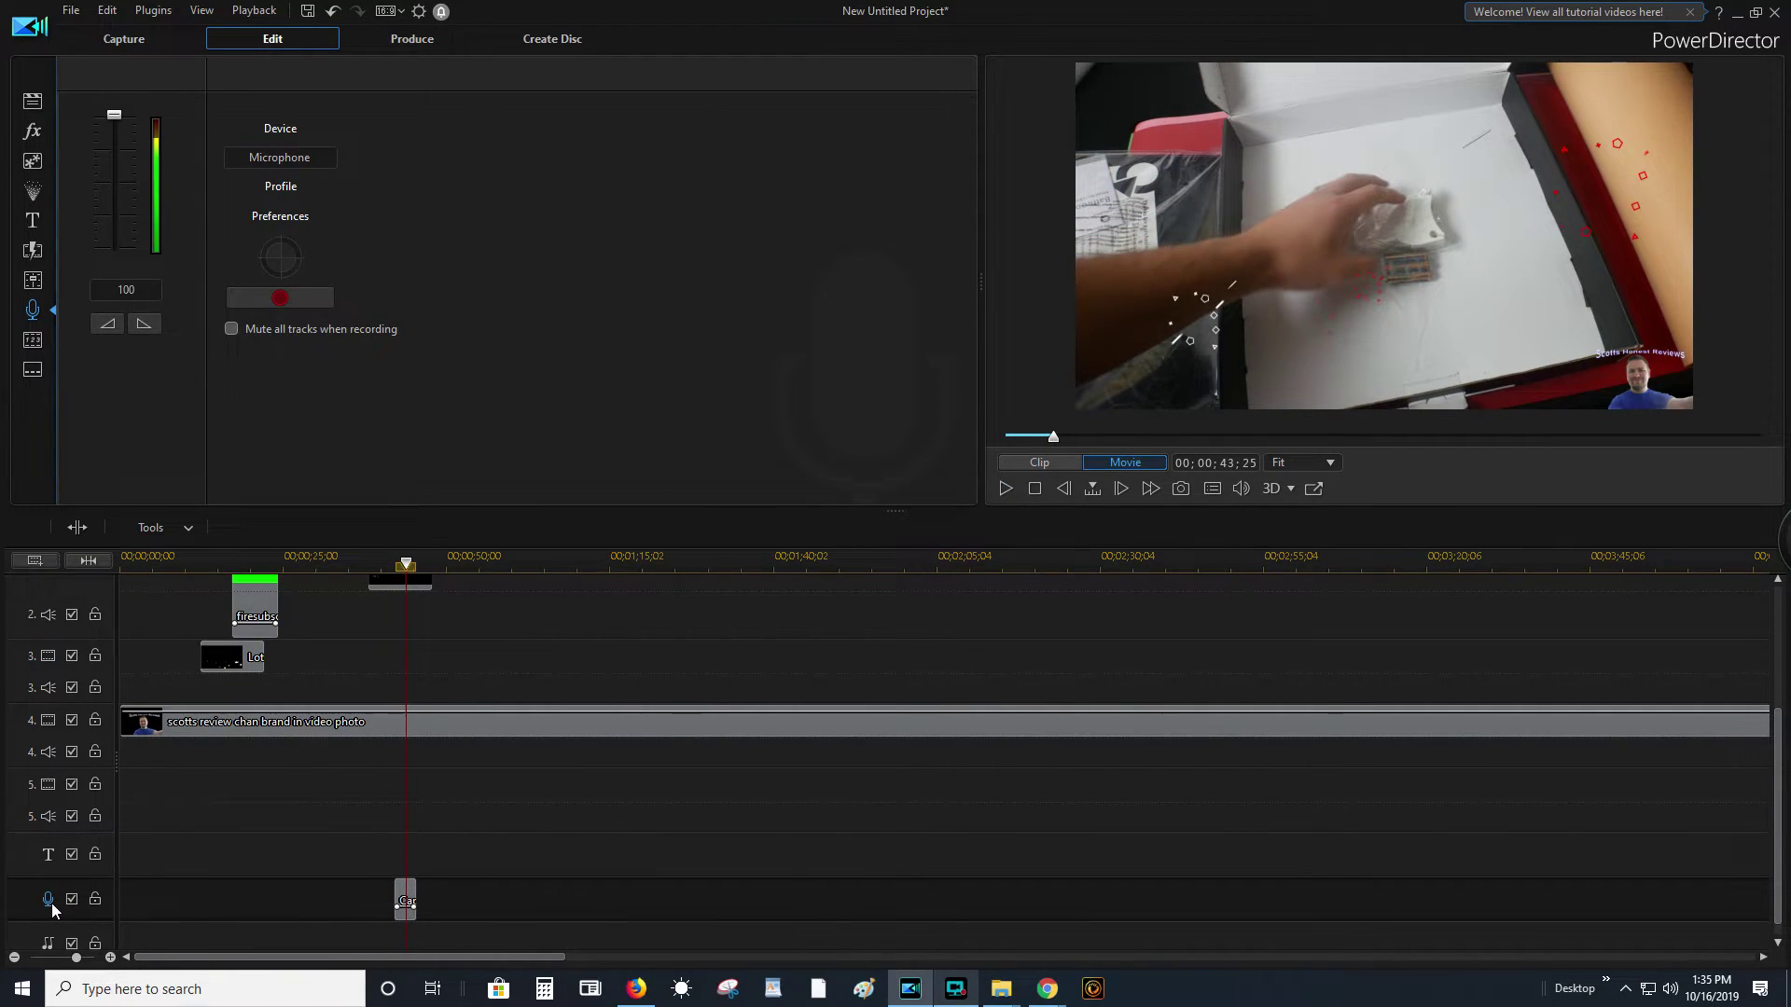
# - Play back the recorded voice-over clip once more and delete it from the voice track
pyautogui.click(403, 896)
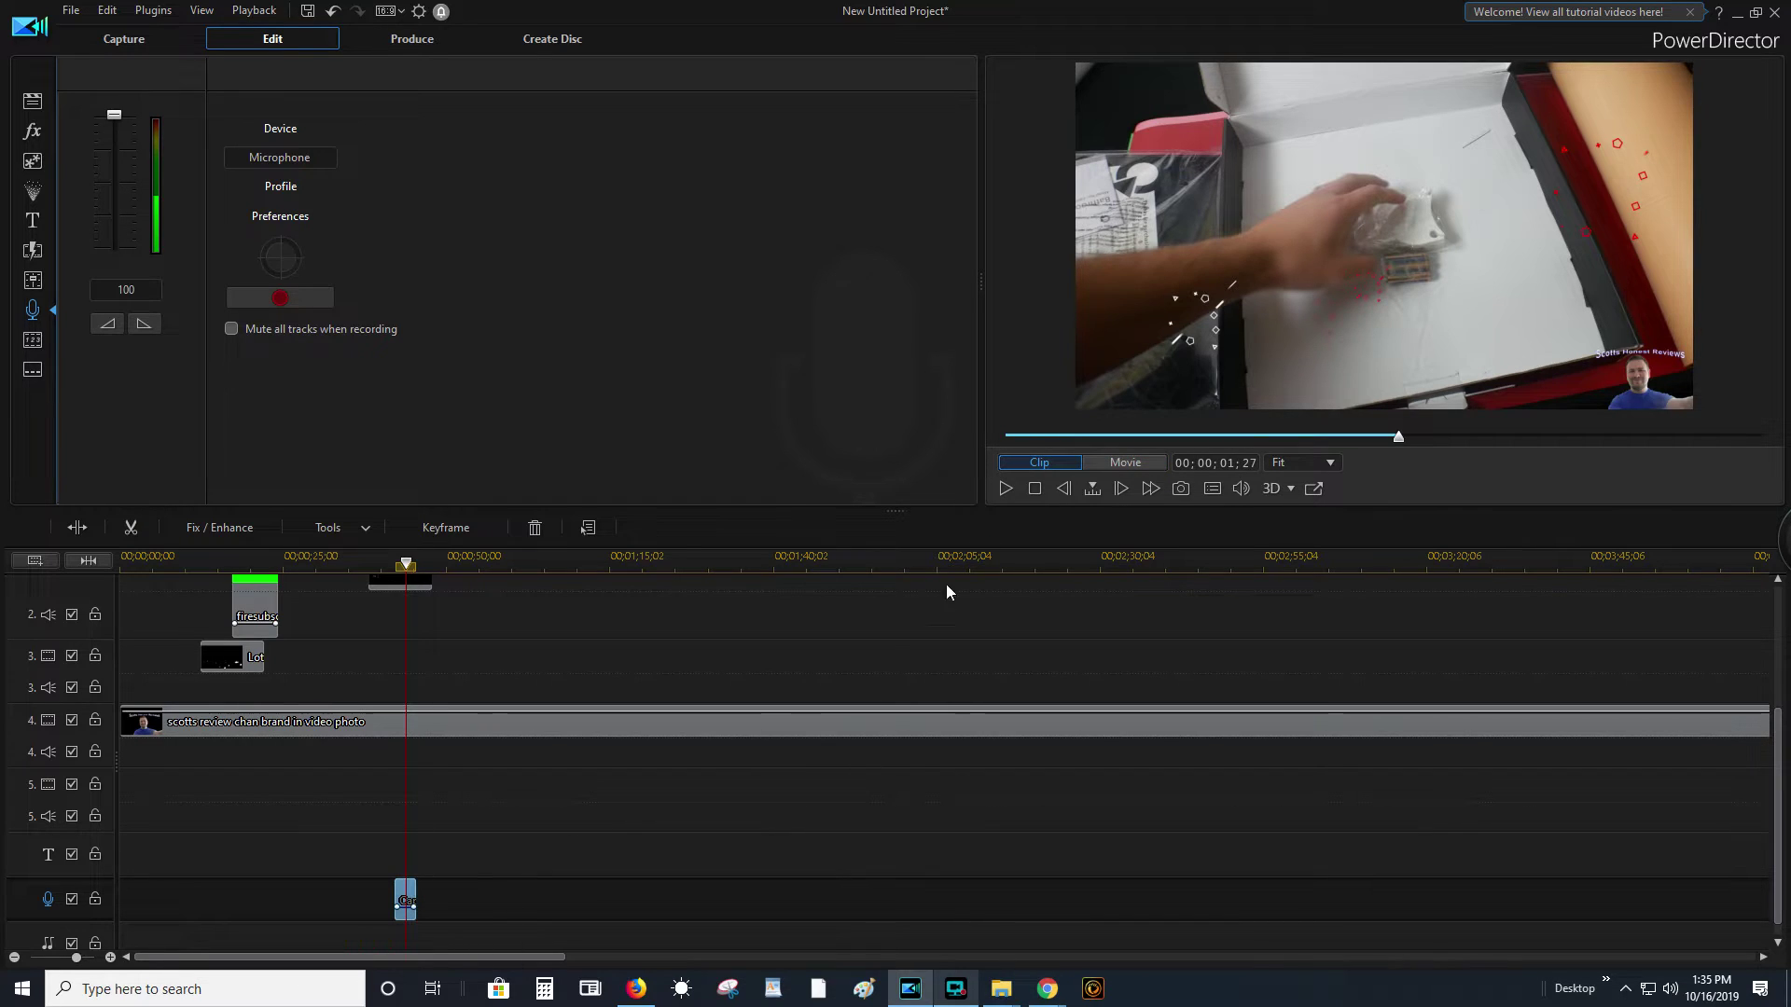
pyautogui.click(1007, 488)
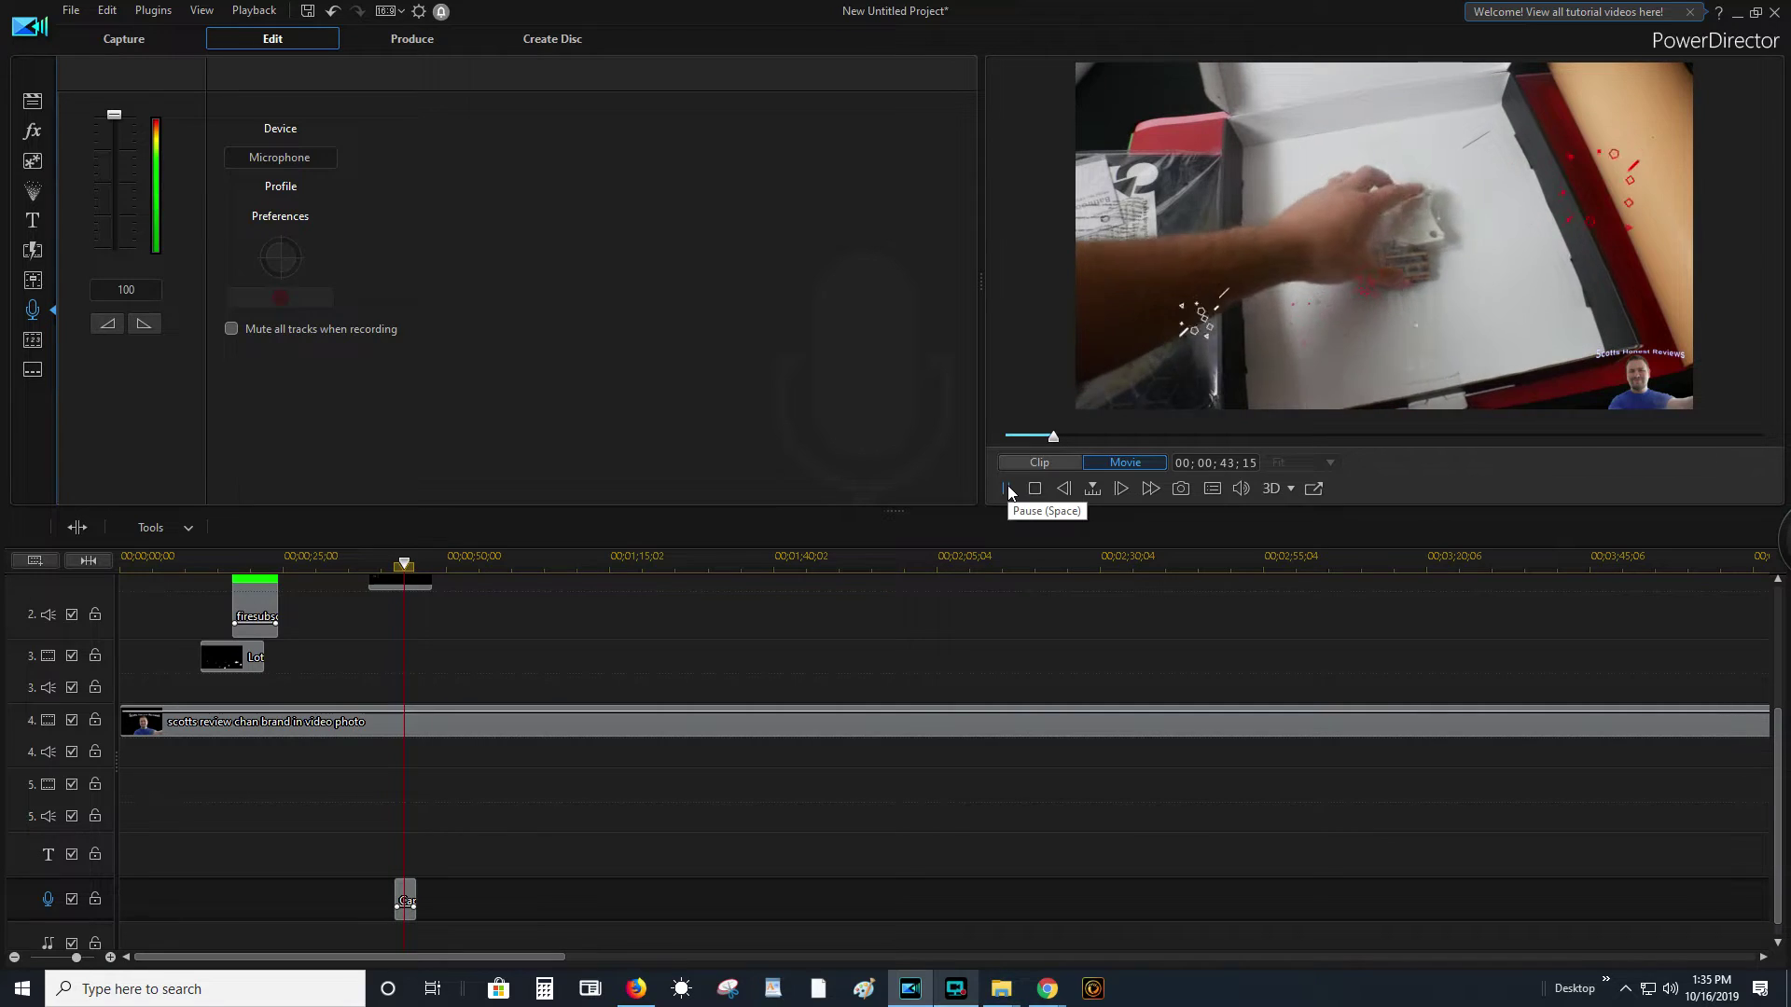
pyautogui.press('space')
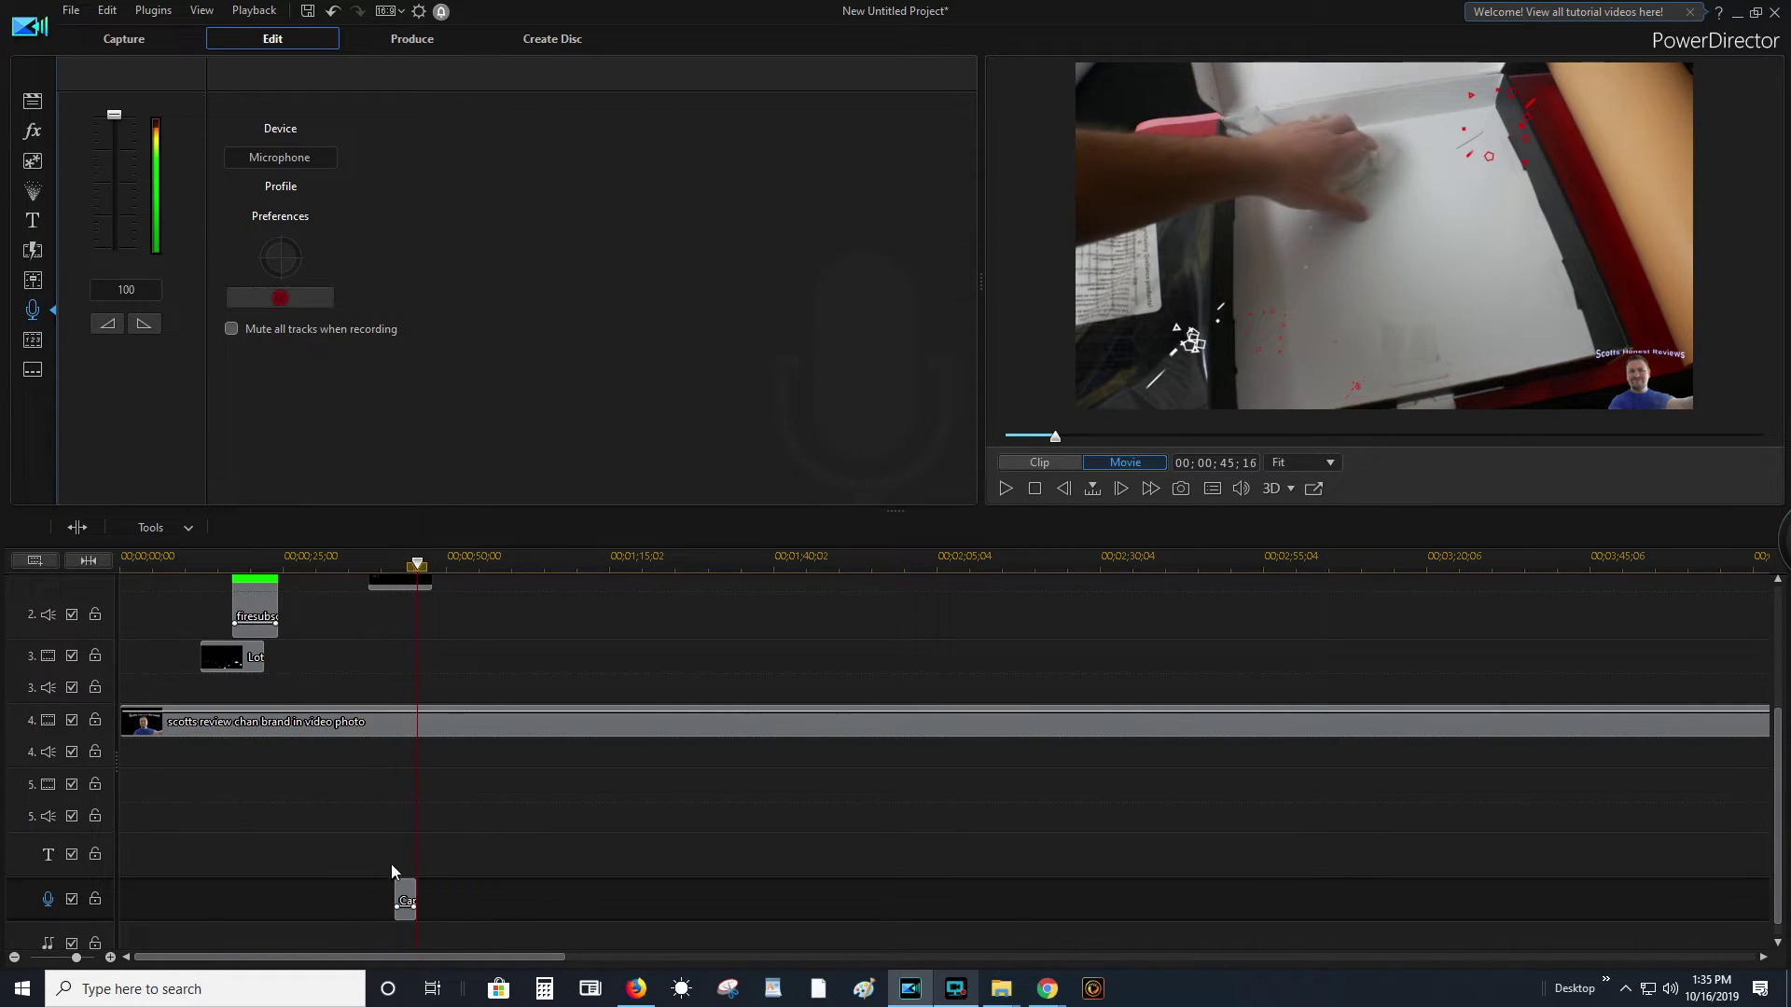
pyautogui.click(407, 905)
pyautogui.click(1050, 746)
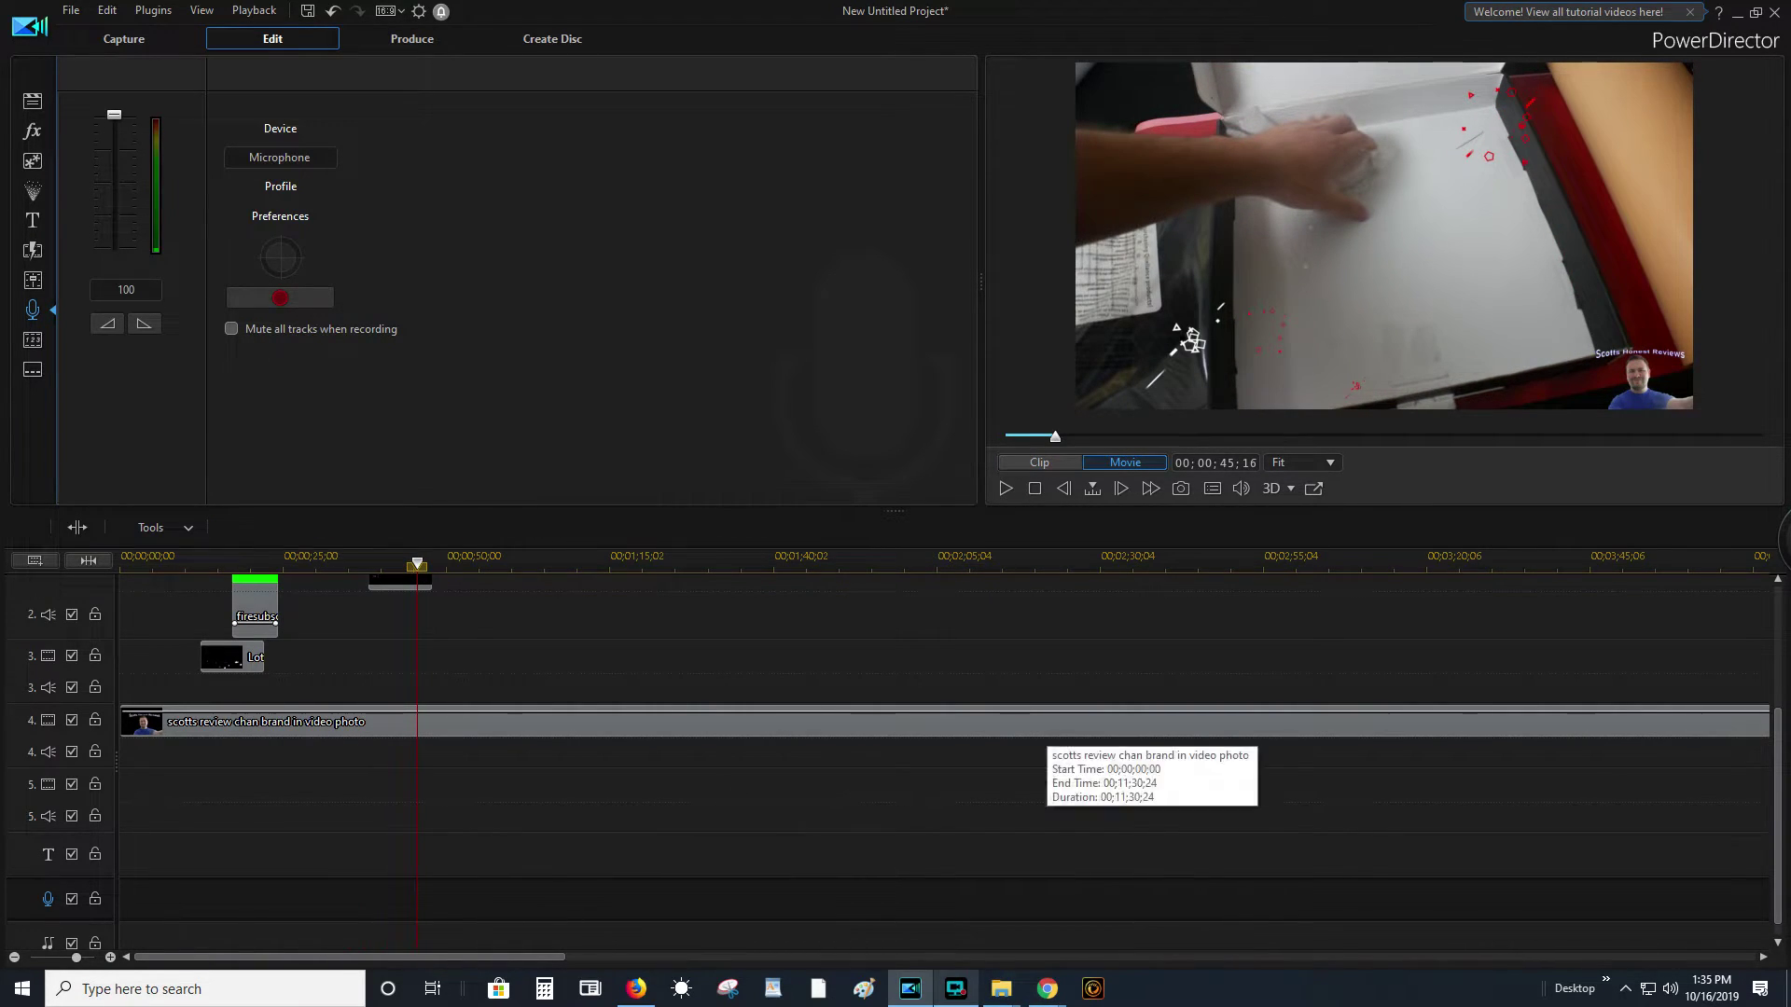
# - Browse the Text Only title templates in the title library, previewing the Default title
pyautogui.scroll(3, 1054, 746)
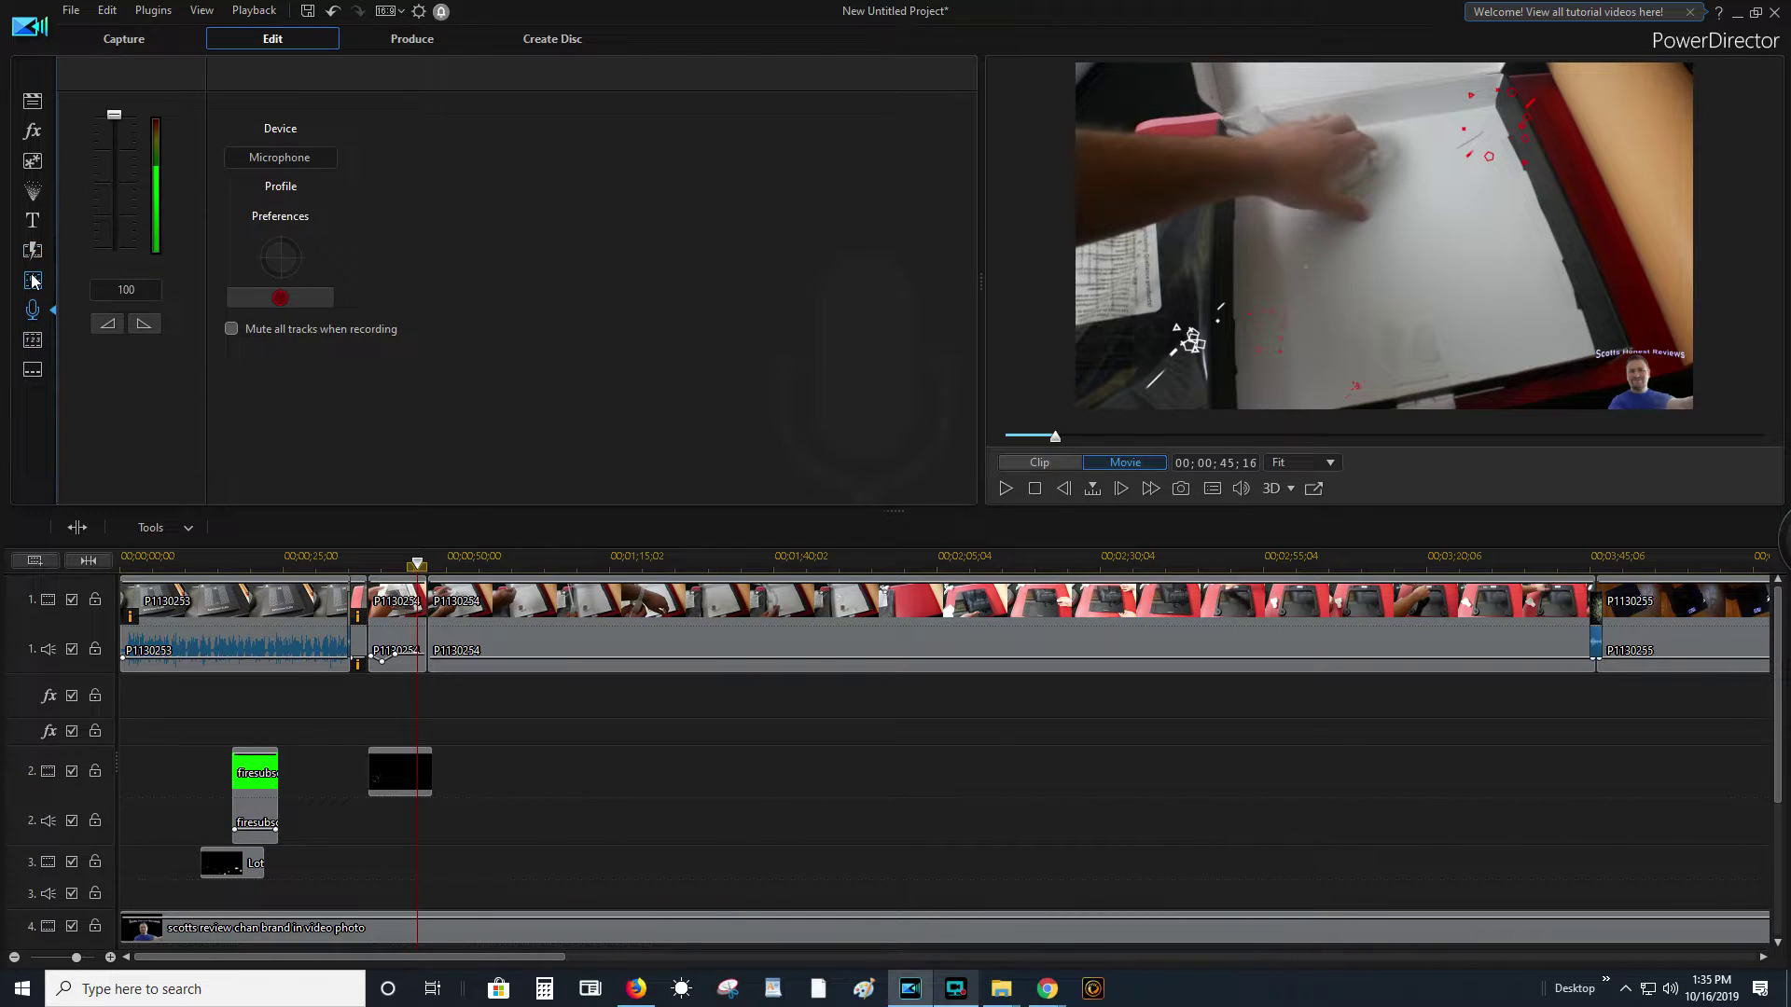
pyautogui.click(33, 220)
pyautogui.click(103, 194)
pyautogui.click(250, 186)
pyautogui.scroll(-5, 420, 261)
pyautogui.scroll(5, 382, 194)
pyautogui.scroll(-5, 448, 326)
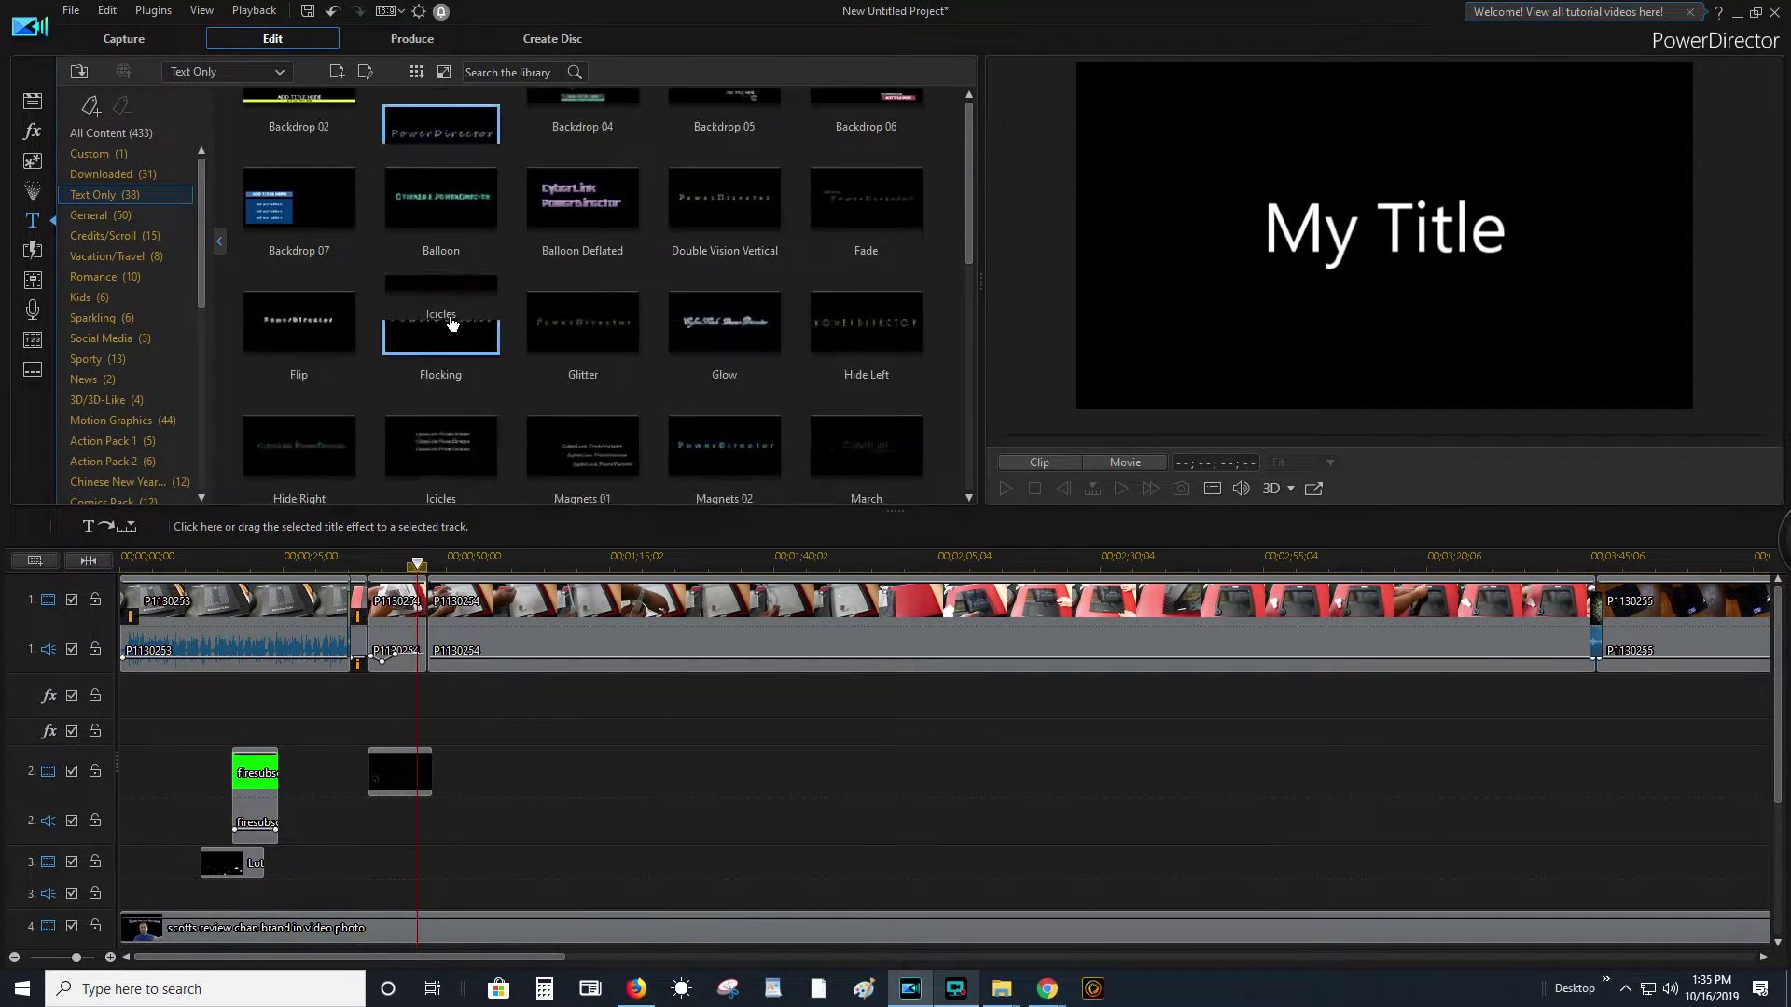
pyautogui.scroll(5, 497, 378)
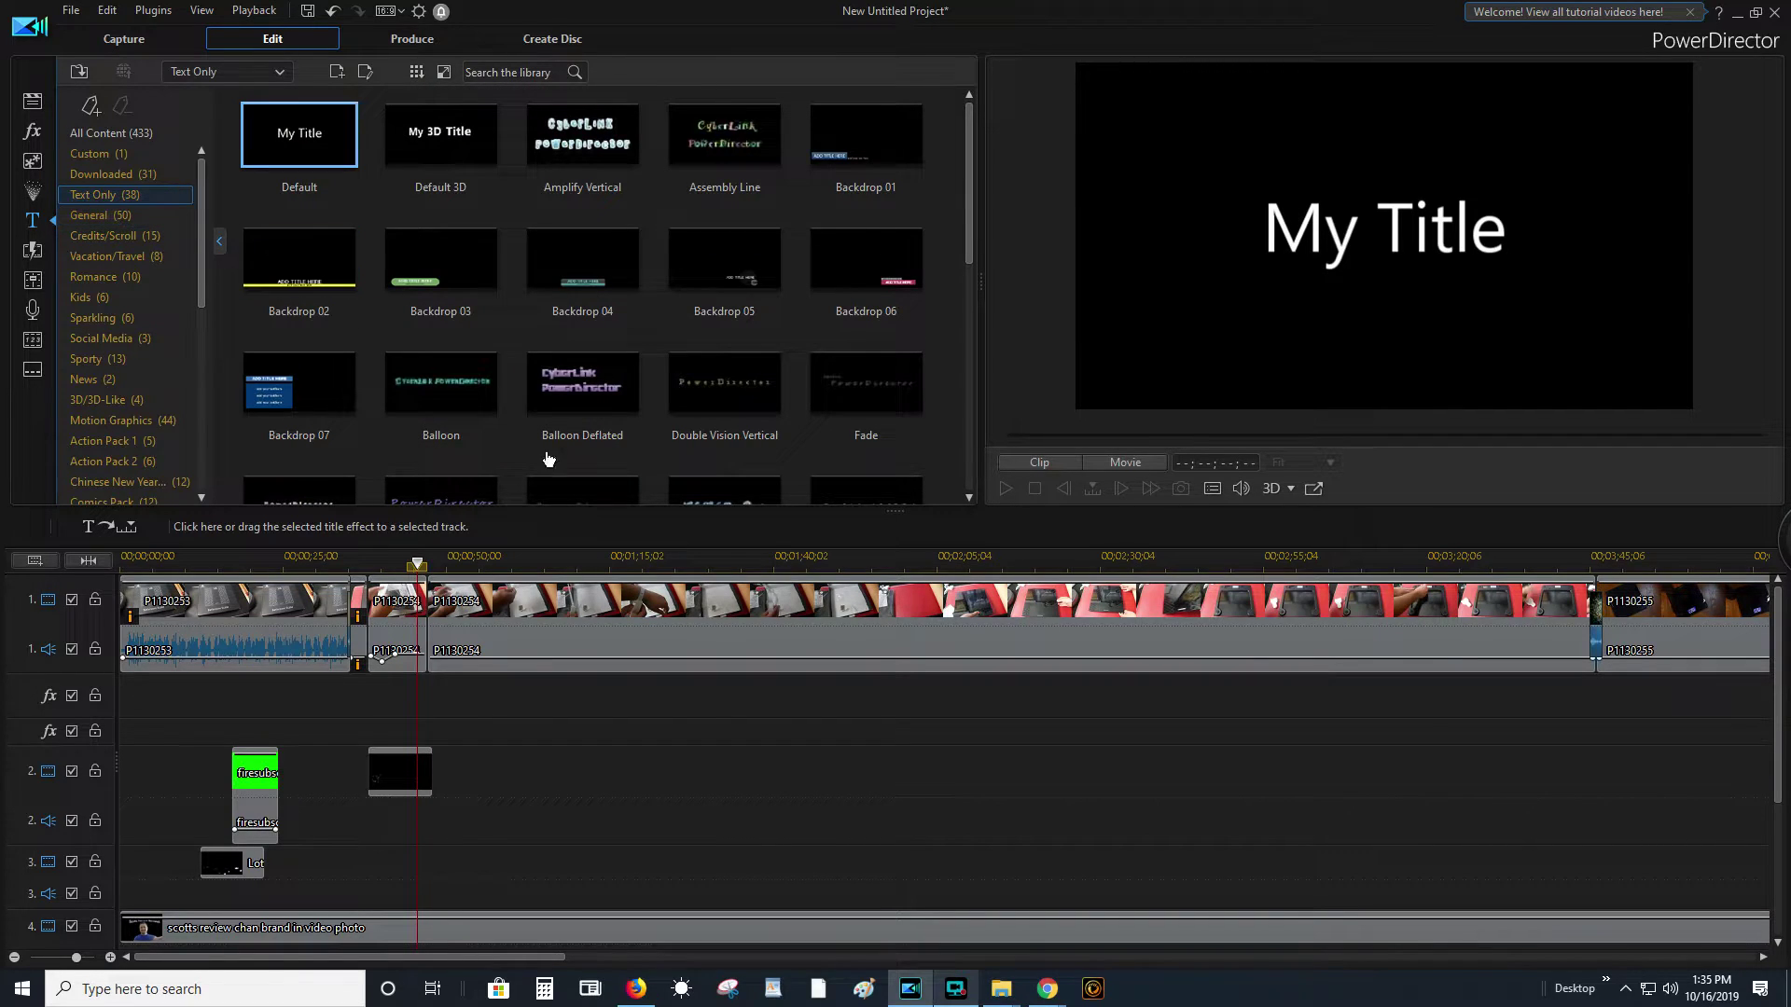
# - Return the playhead to the start of the first split P1130254 segment and show all particle effects in the library
pyautogui.click(386, 602)
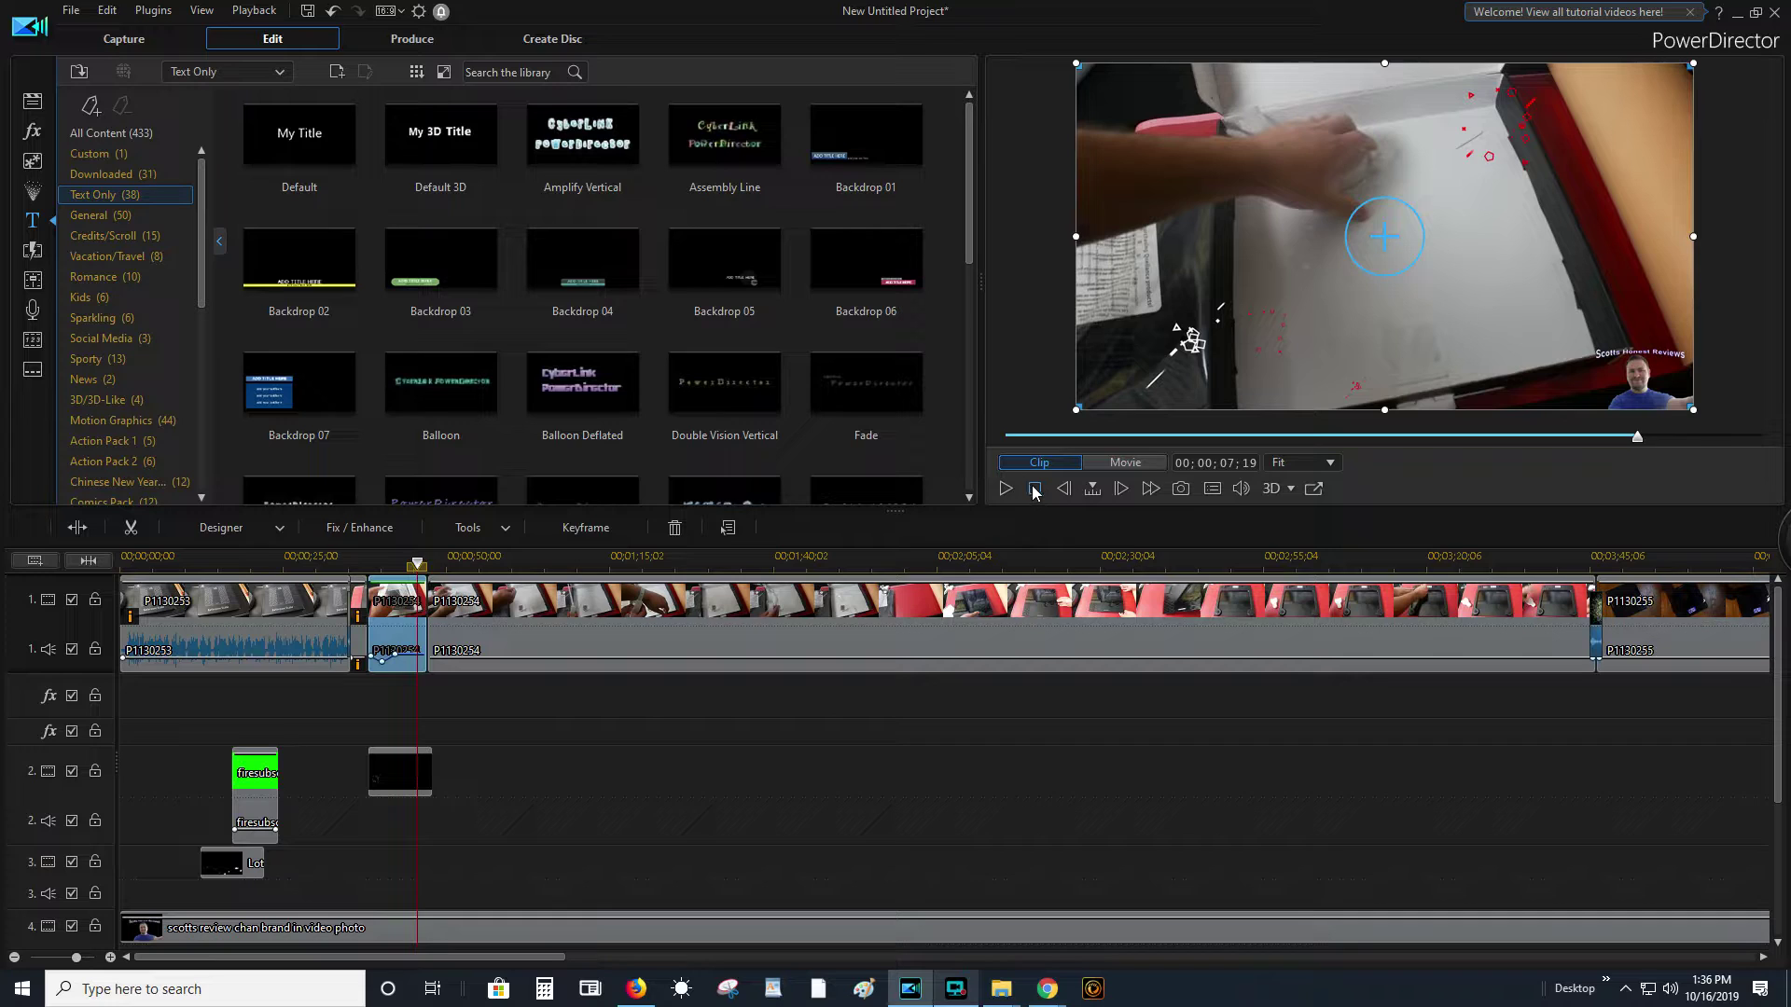
pyautogui.click(1034, 489)
pyautogui.click(34, 192)
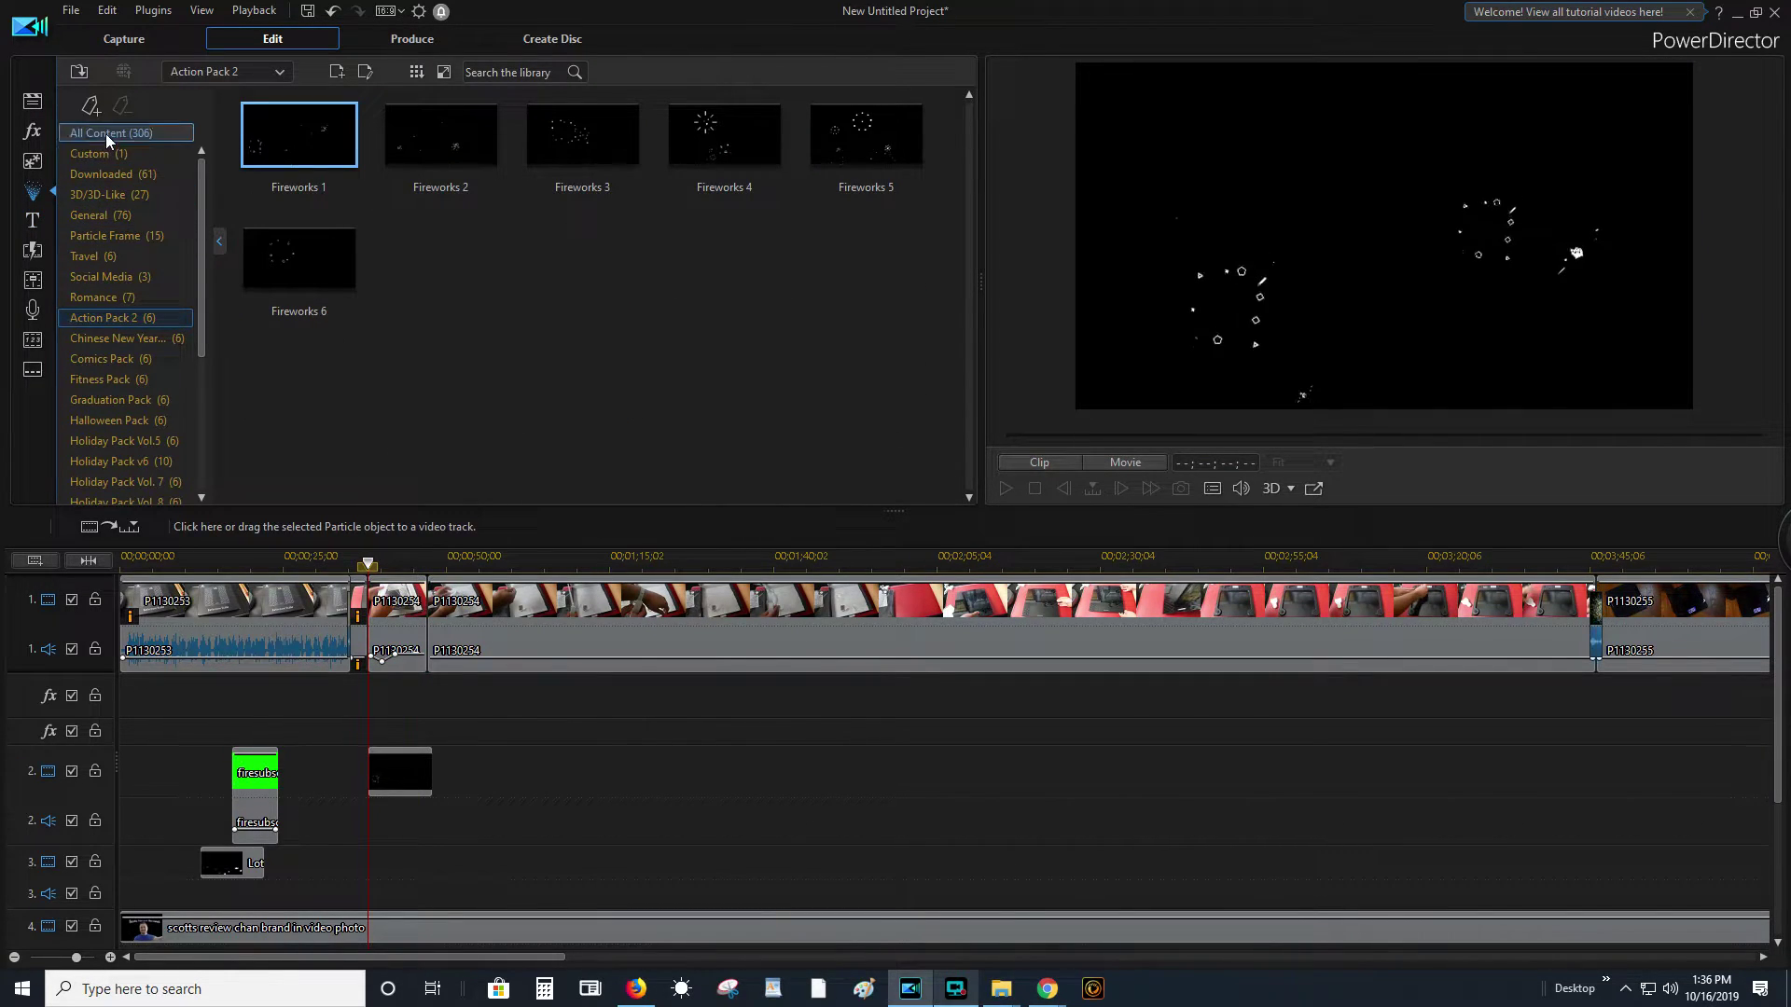
pyautogui.click(105, 133)
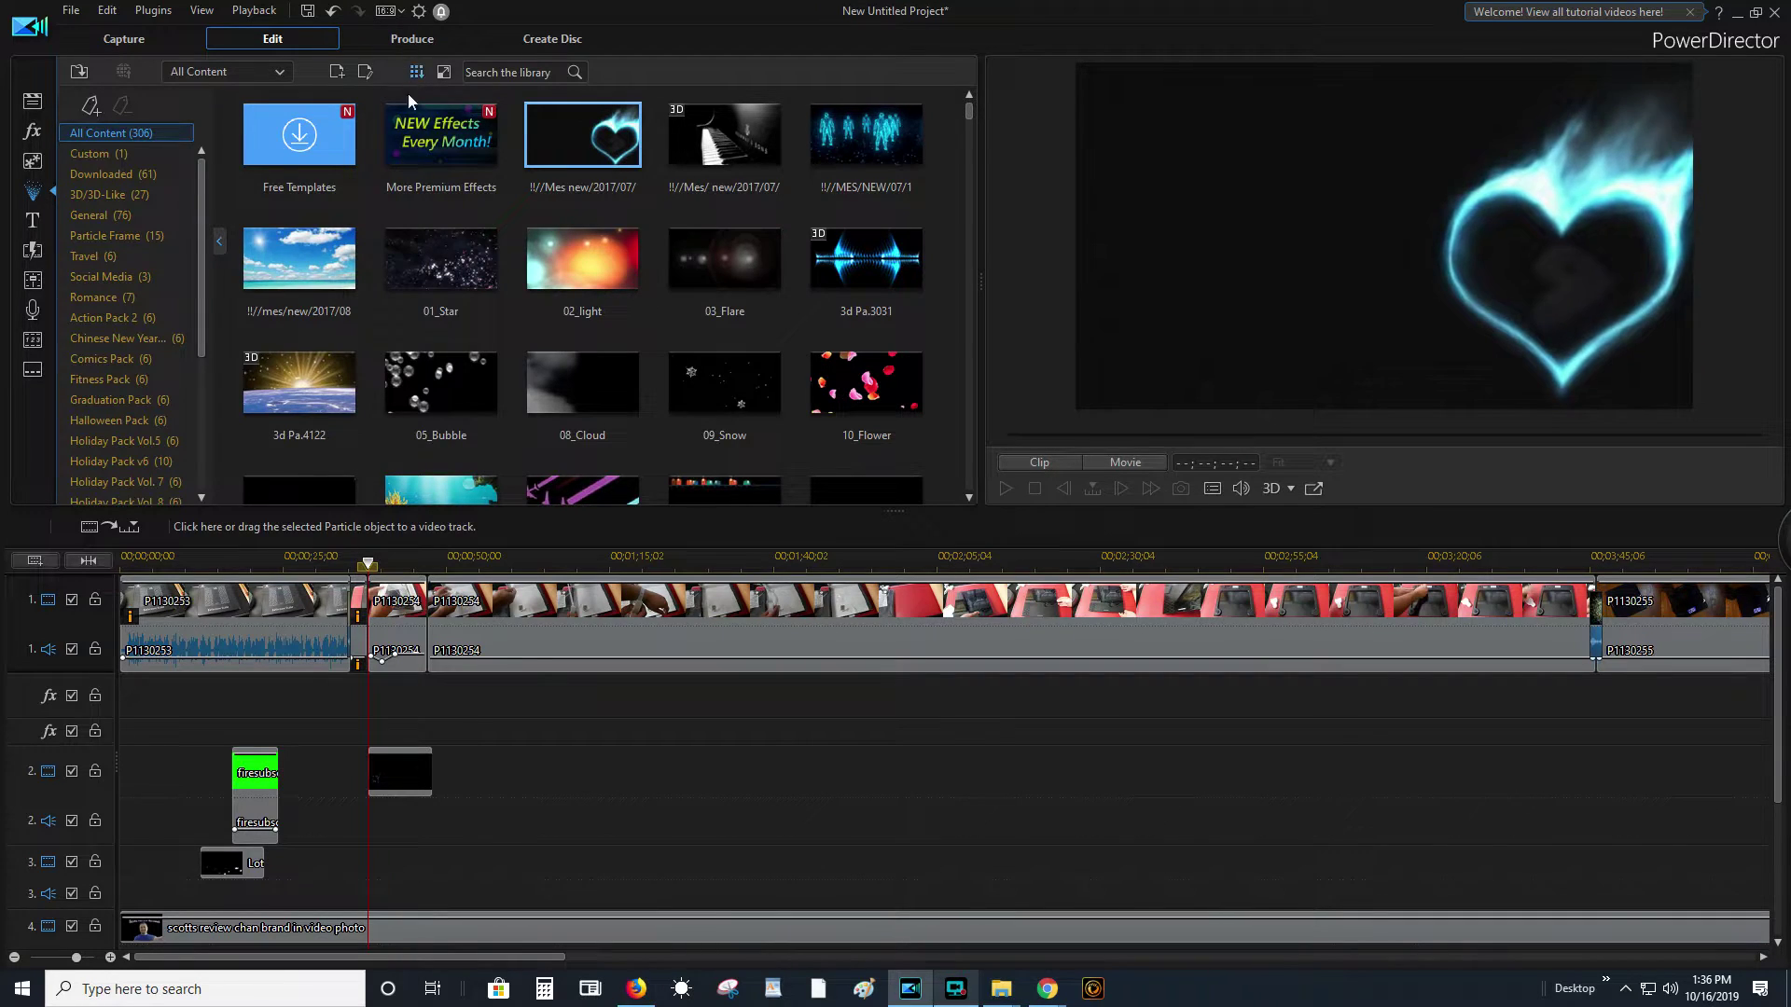
# - Play the movie from the first split P1130254 segment and look at the Custom particle templates
pyautogui.click(369, 627)
pyautogui.click(1000, 483)
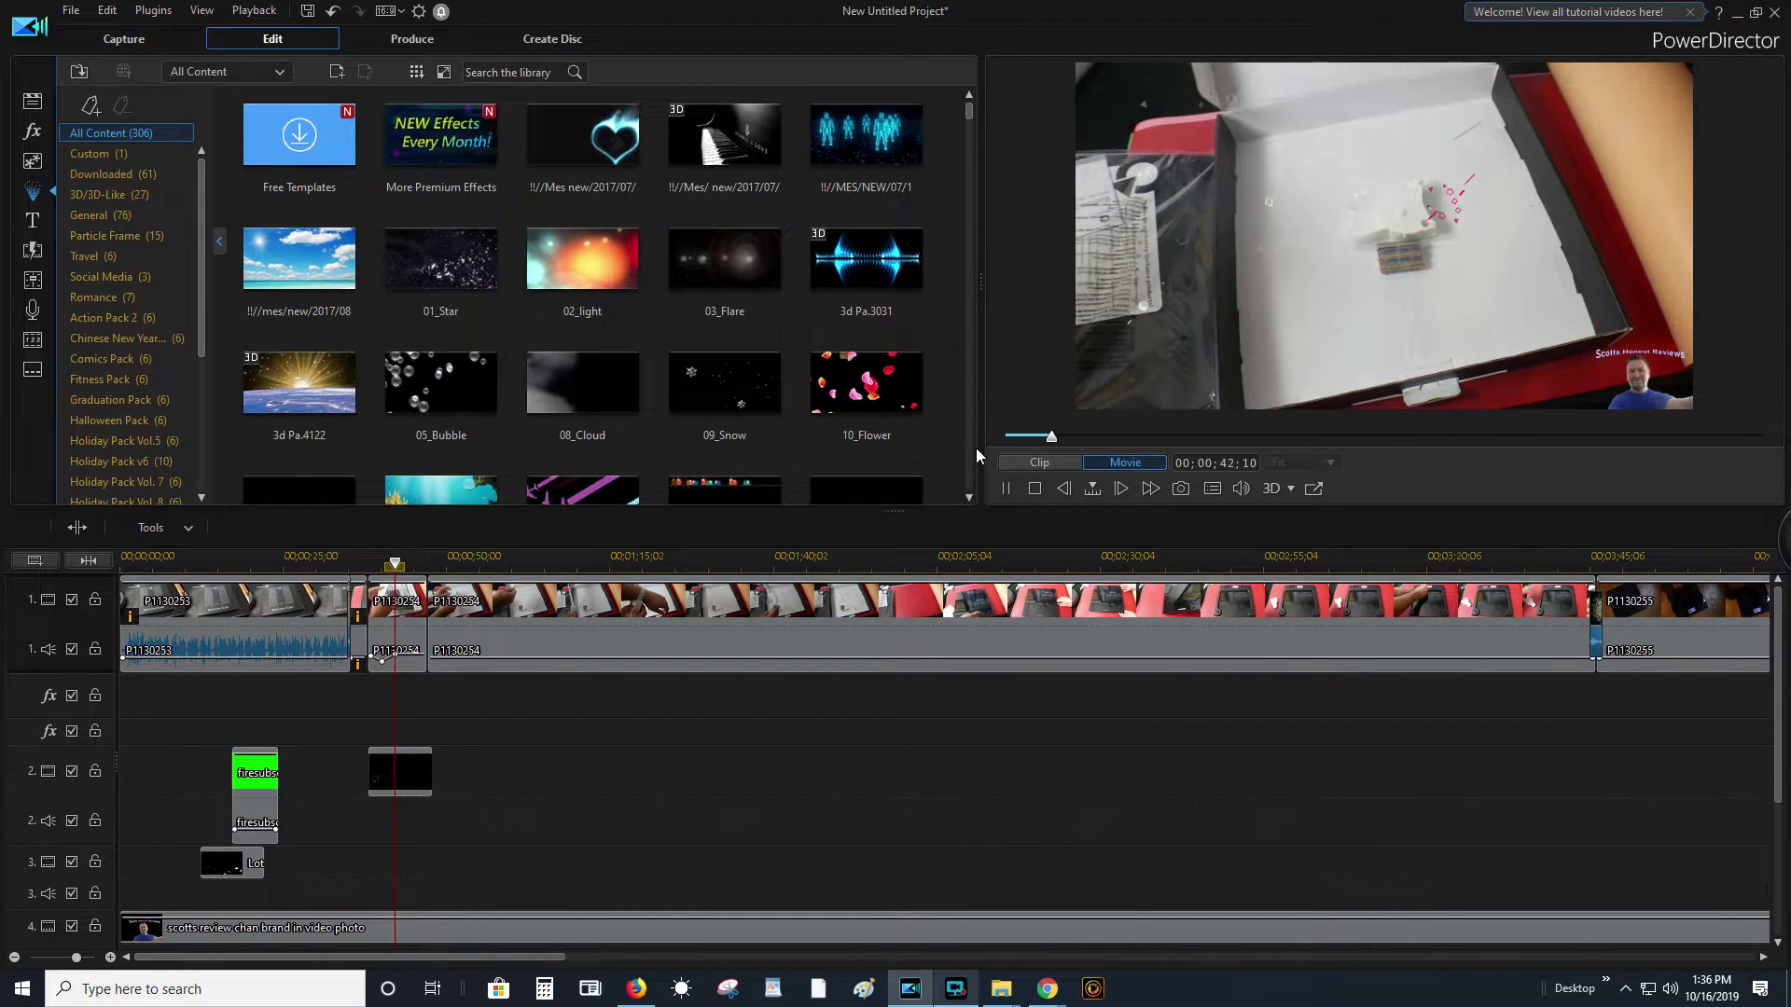
pyautogui.click(953, 996)
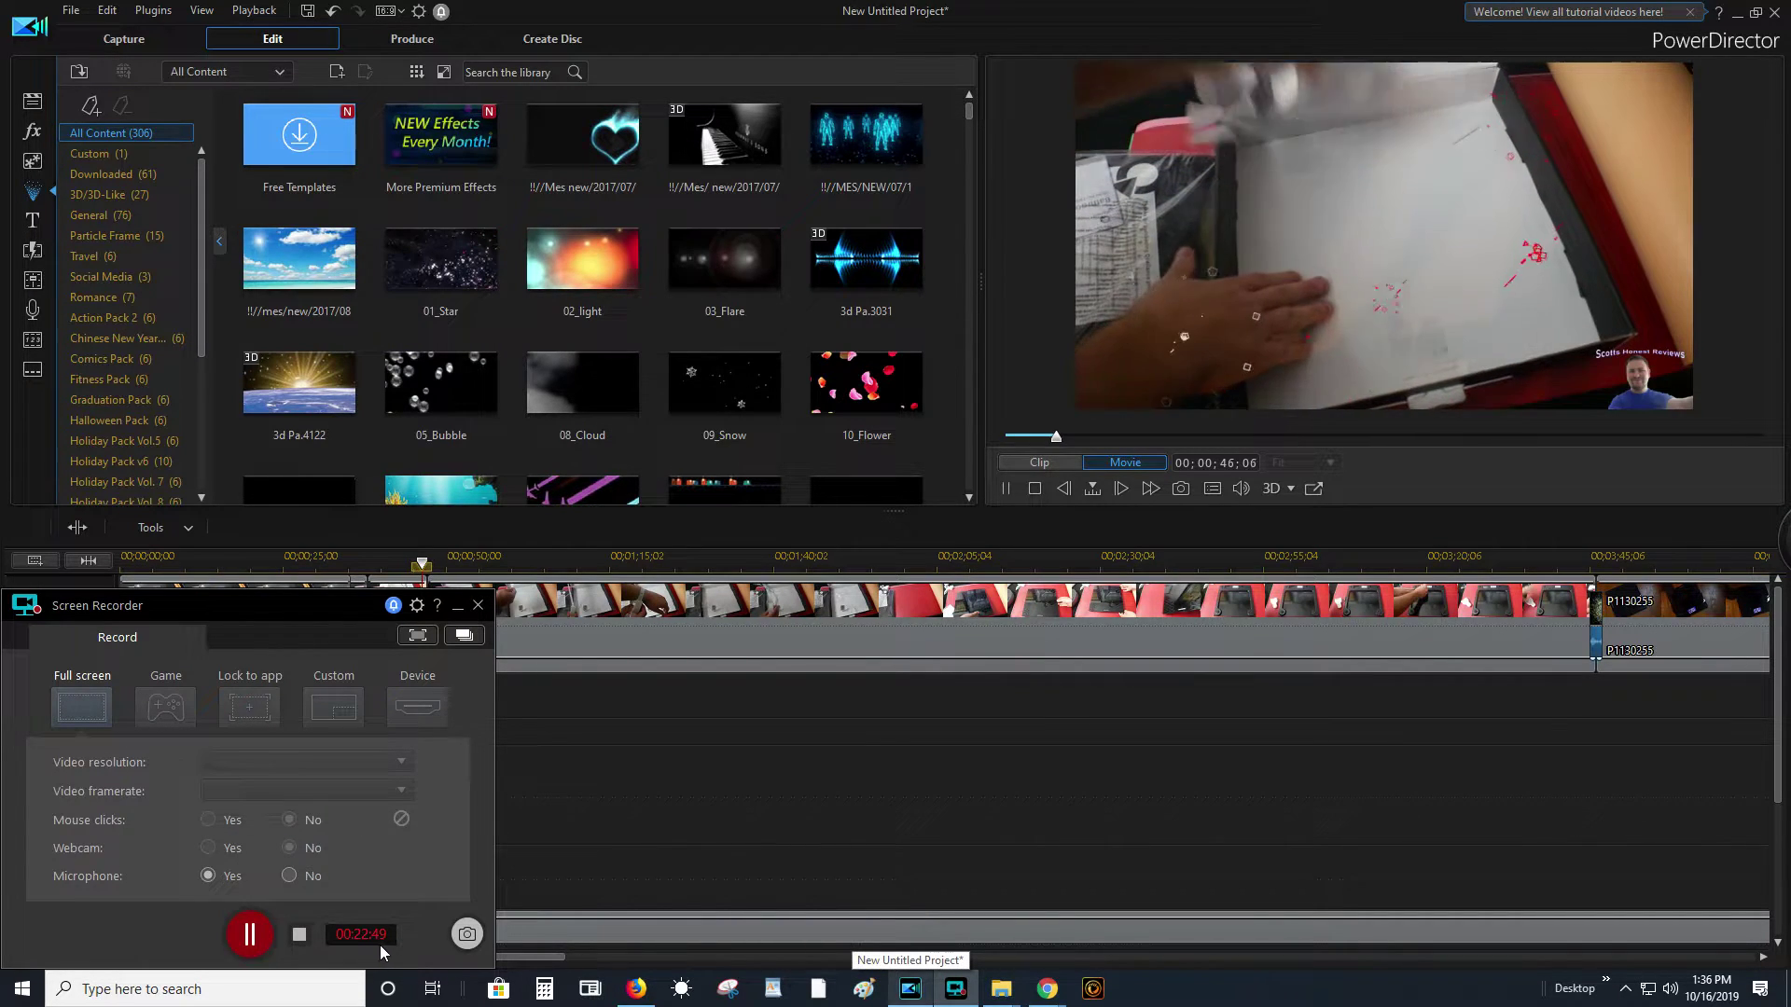
pyautogui.click(992, 517)
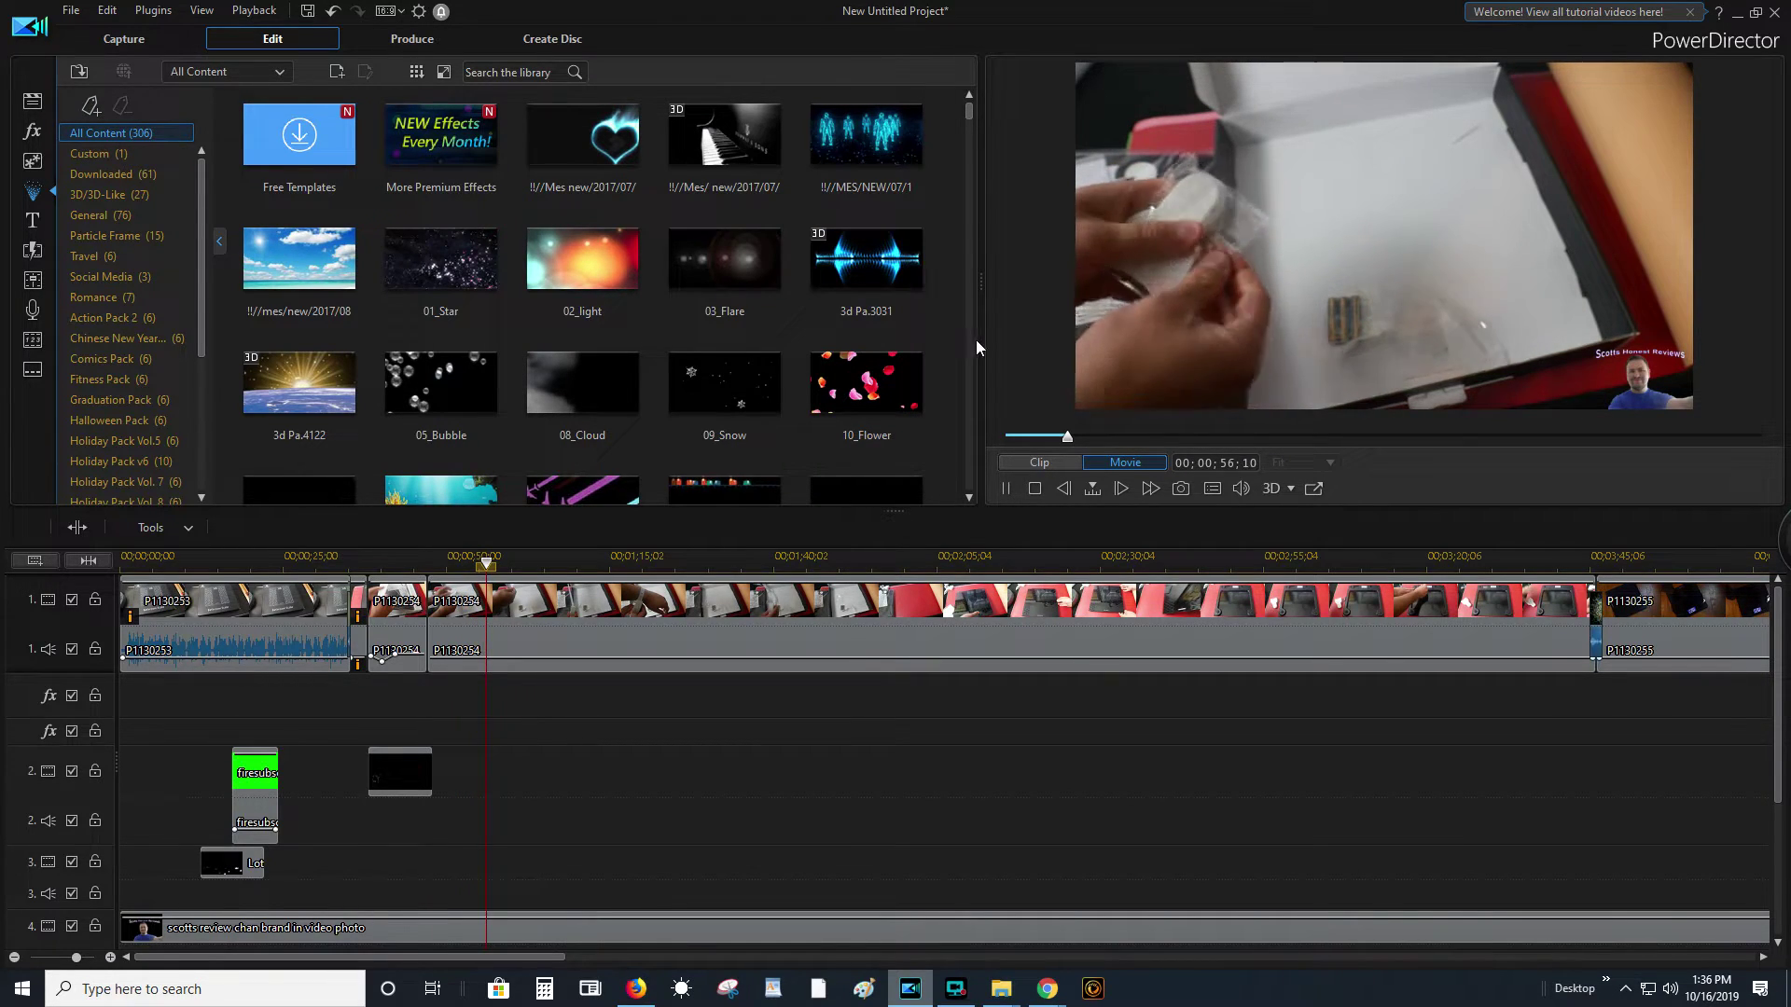
pyautogui.click(98, 153)
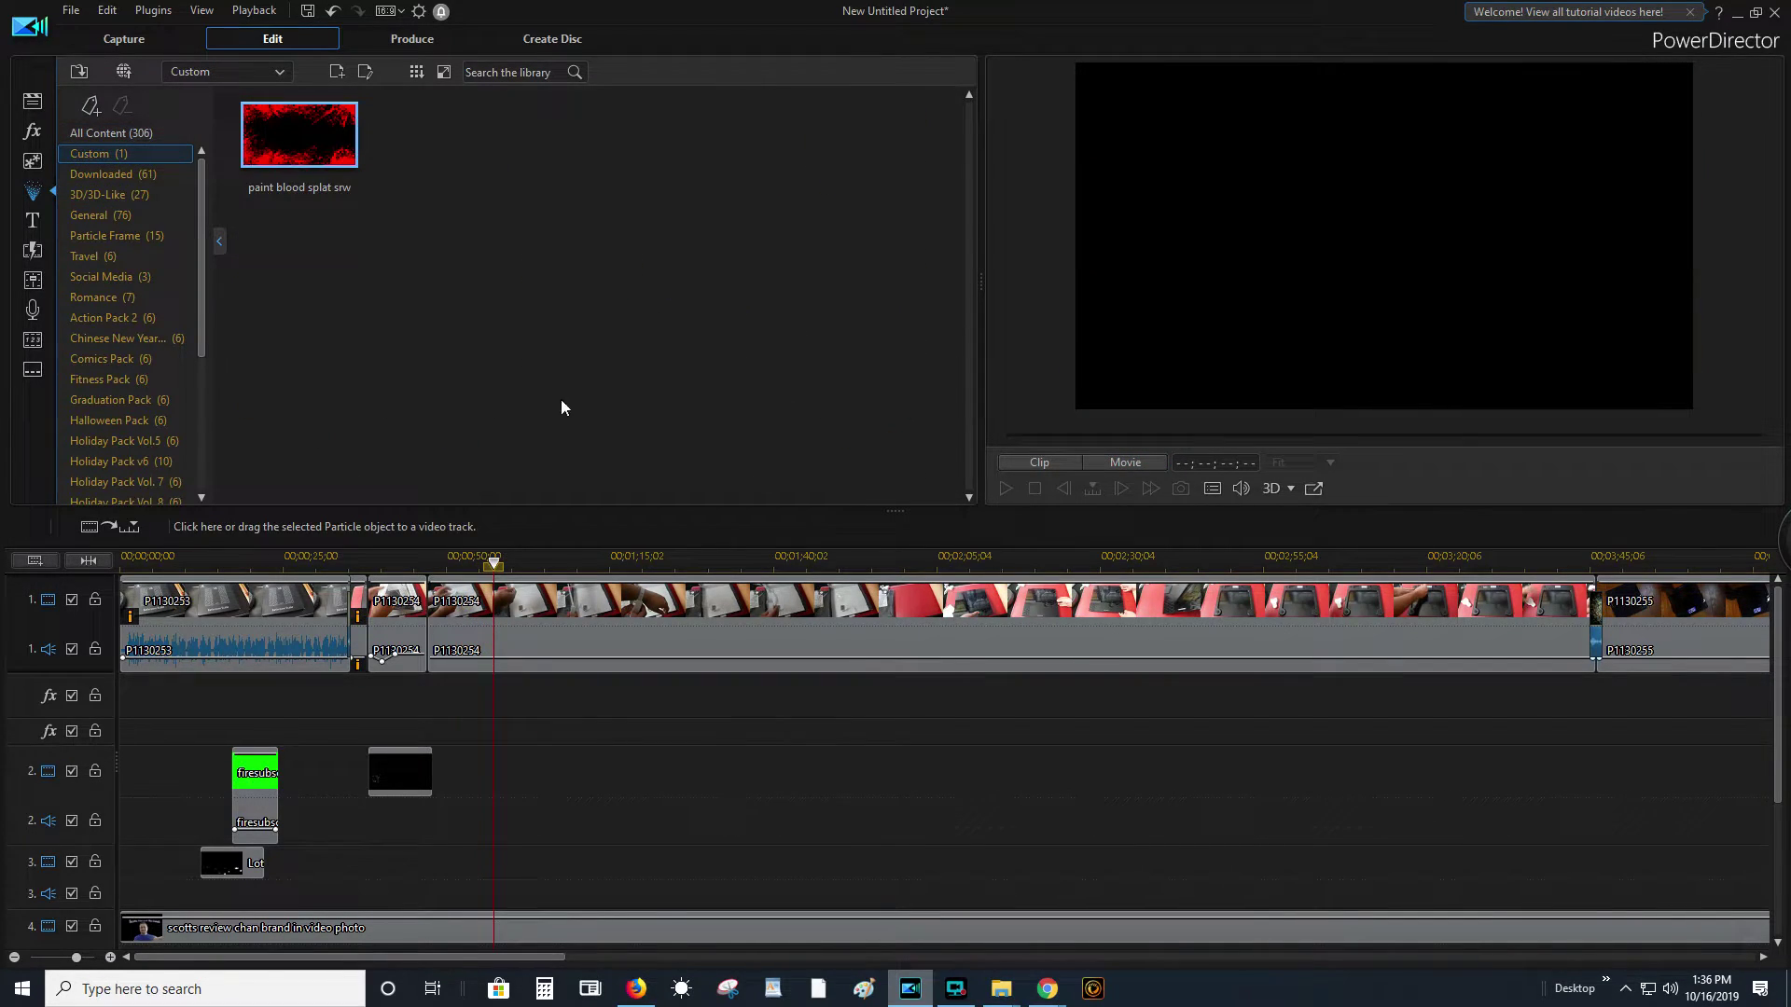
pyautogui.click(1005, 489)
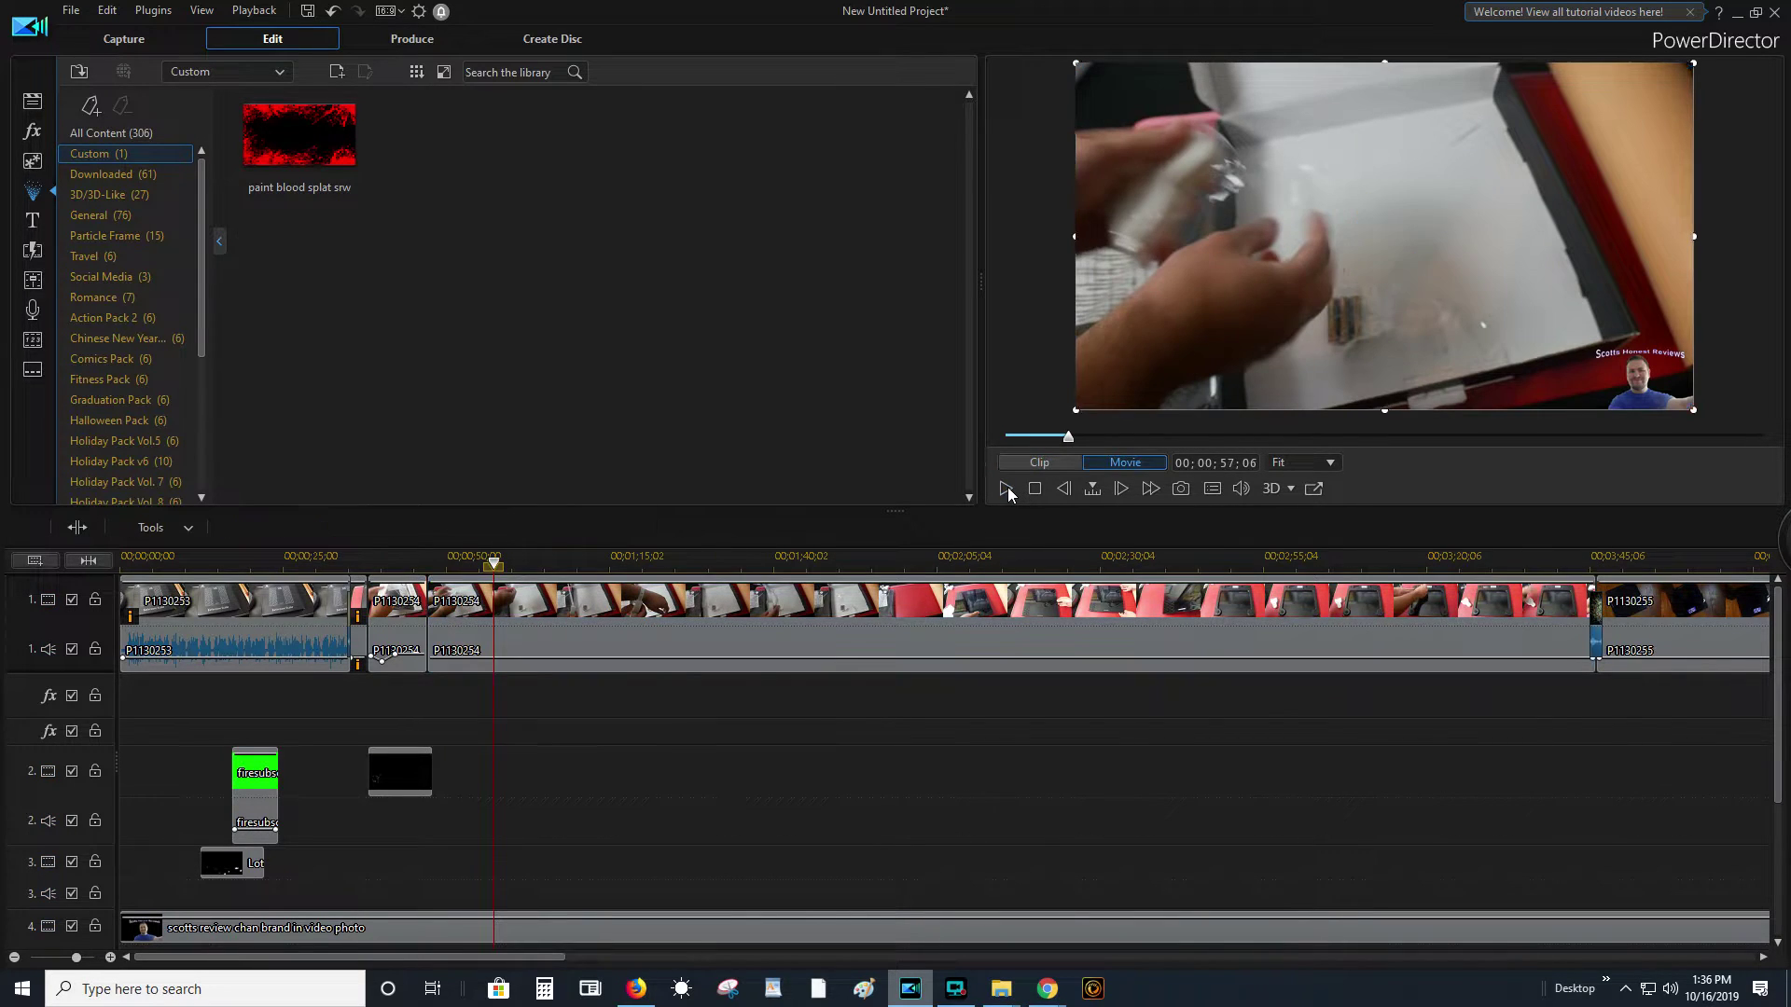
# - Delete the voice-over recording Capture.wav from the media library
pyautogui.click(32, 100)
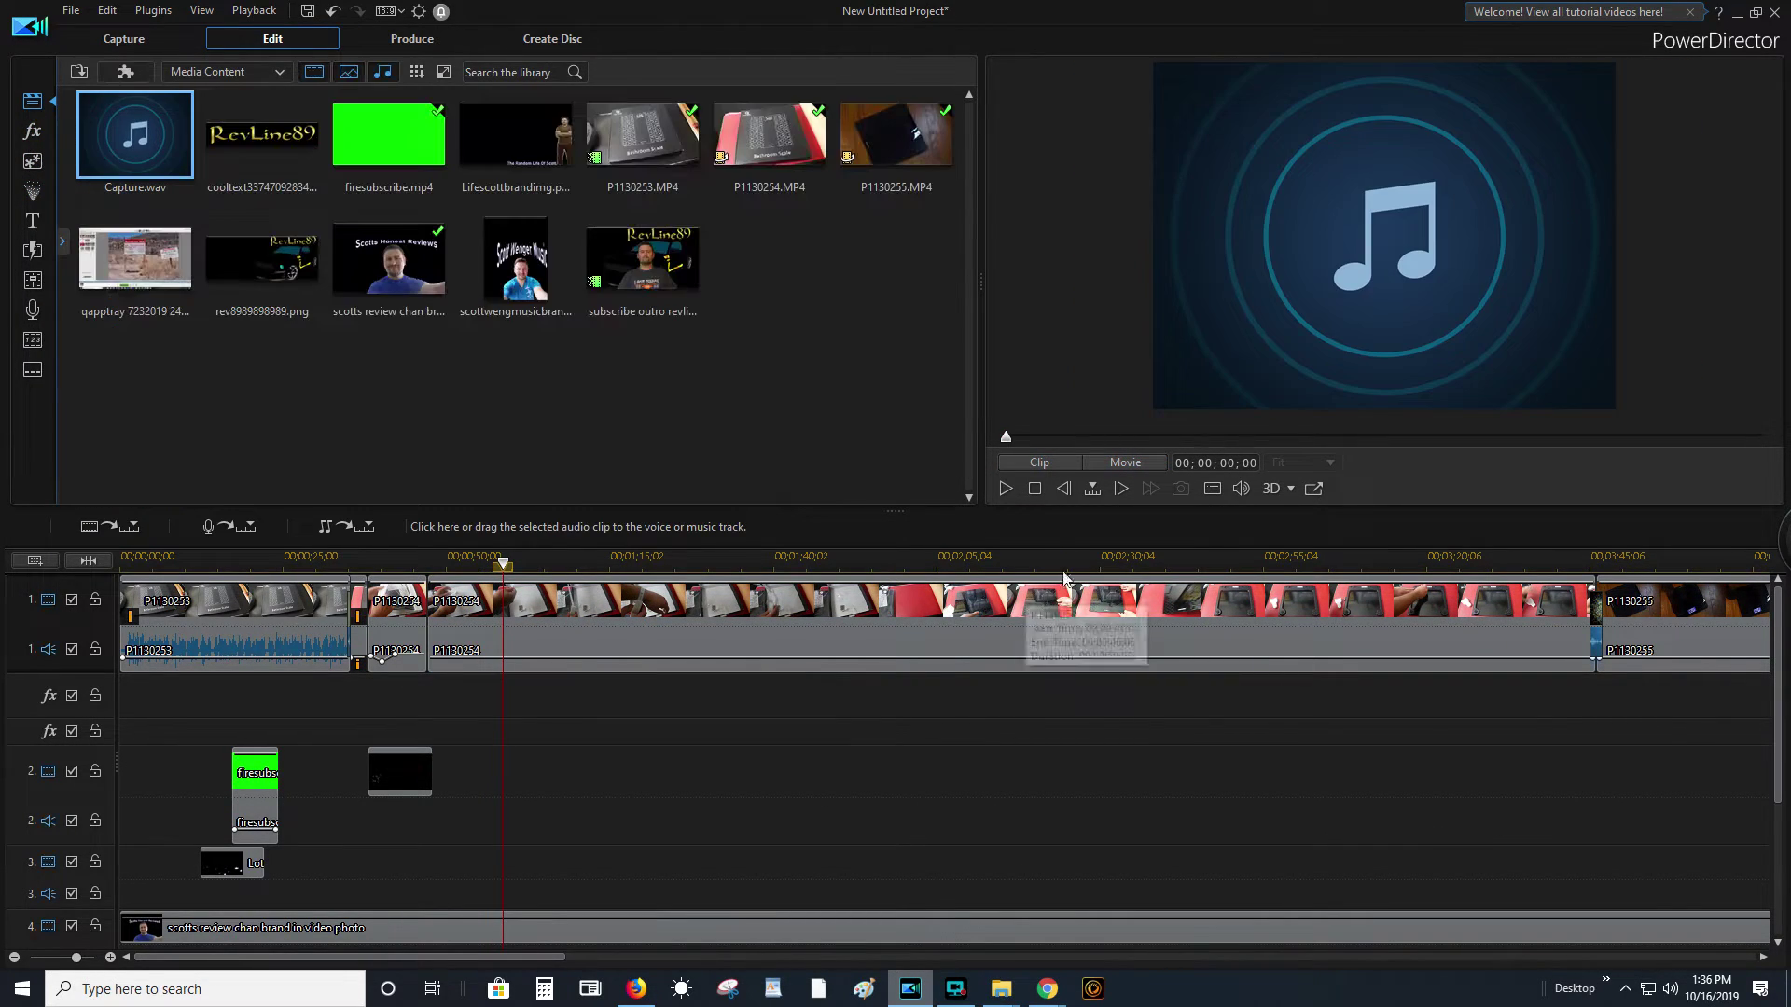
pyautogui.click(651, 612)
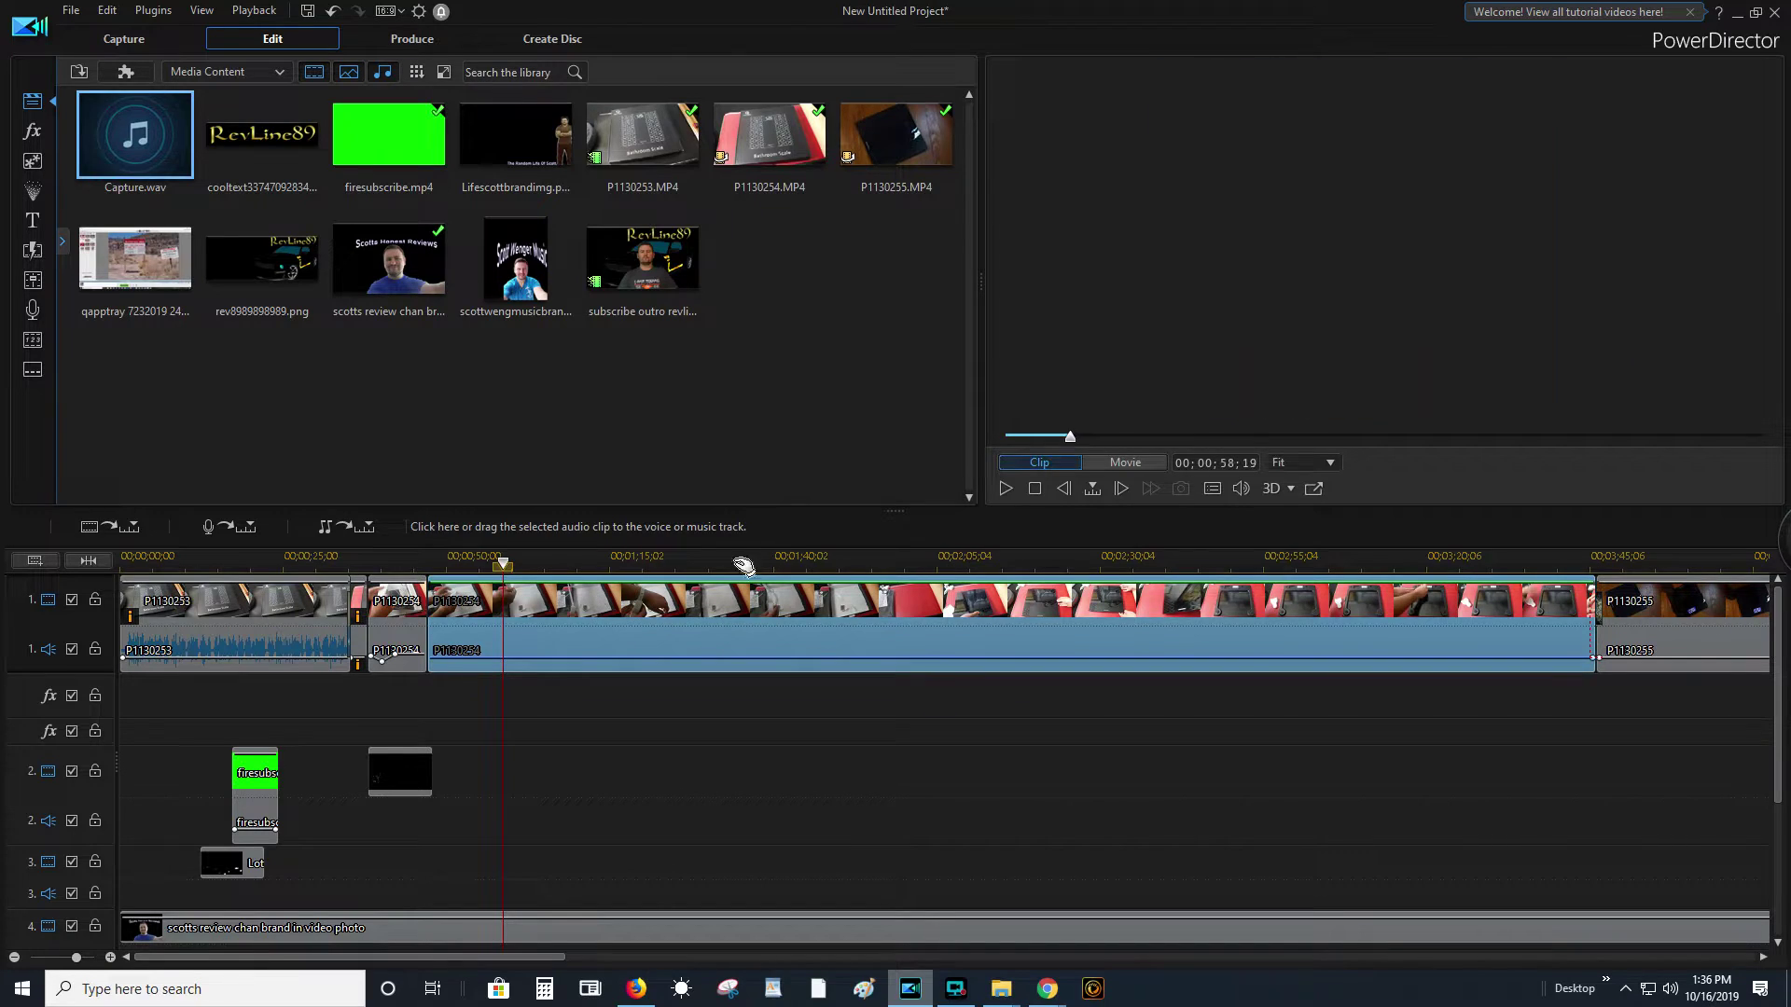
pyautogui.click(123, 136)
pyautogui.press('Delete')
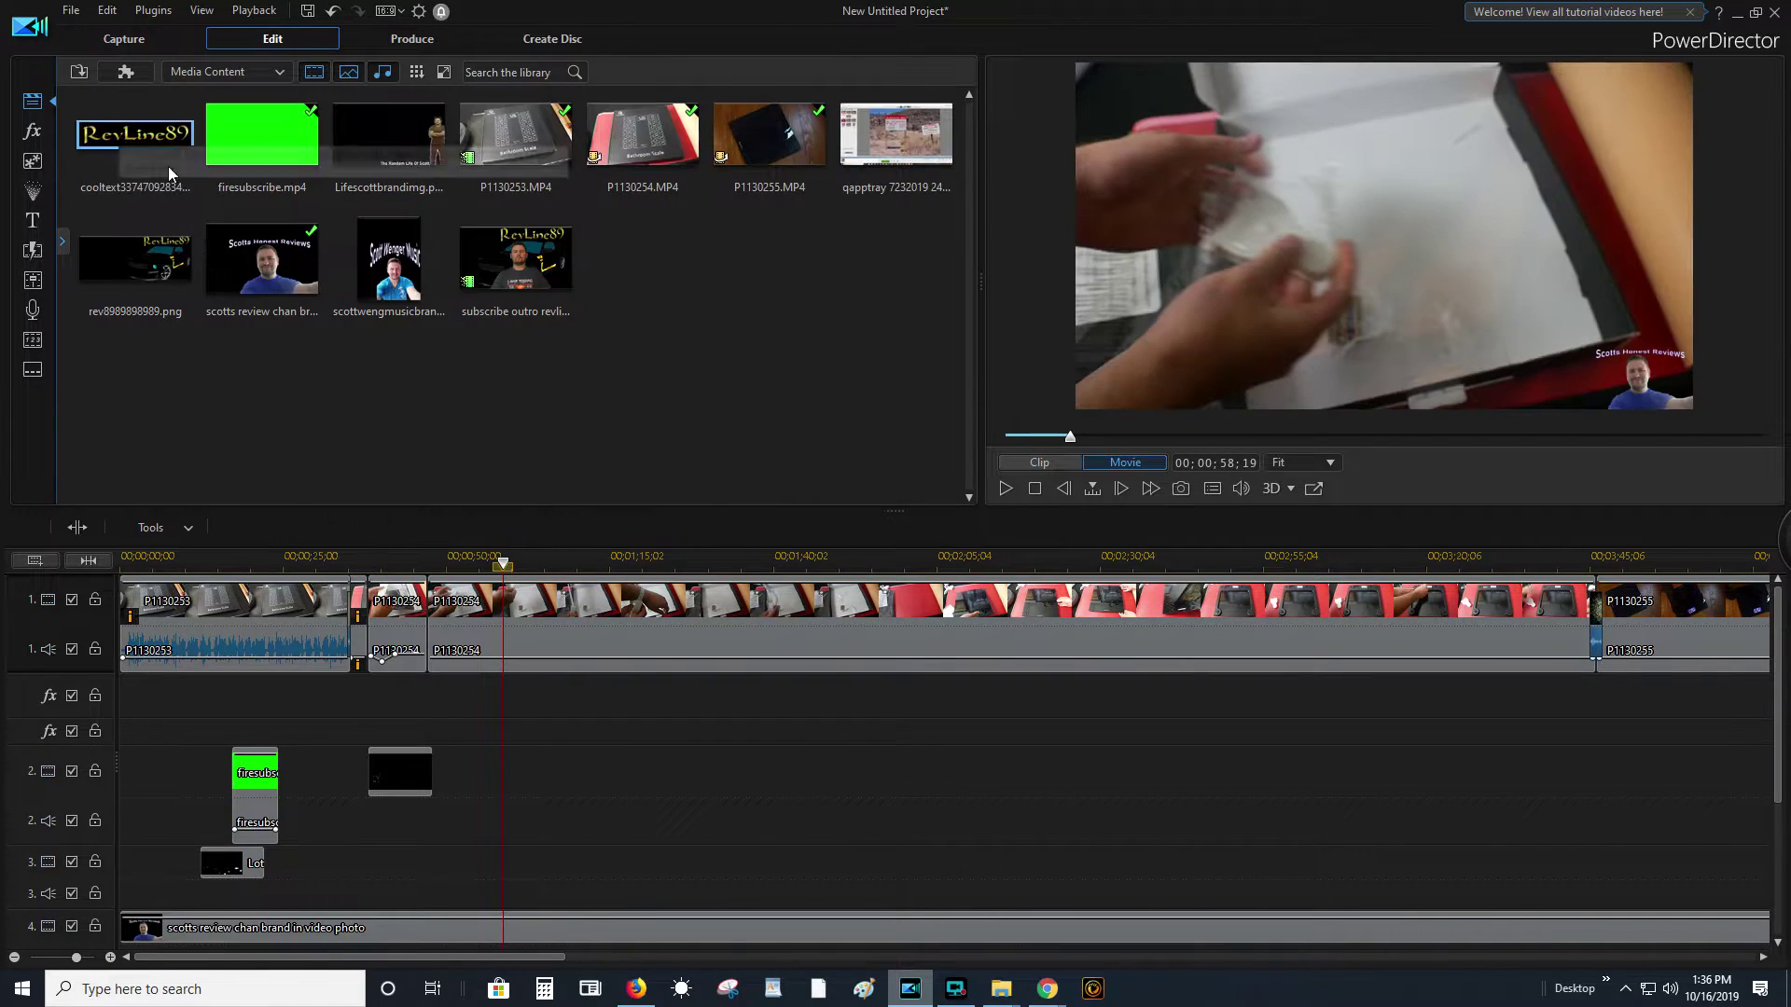
# - Play the movie onward and split the long P1130254 clip at 00;01;02;21
pyautogui.click(652, 616)
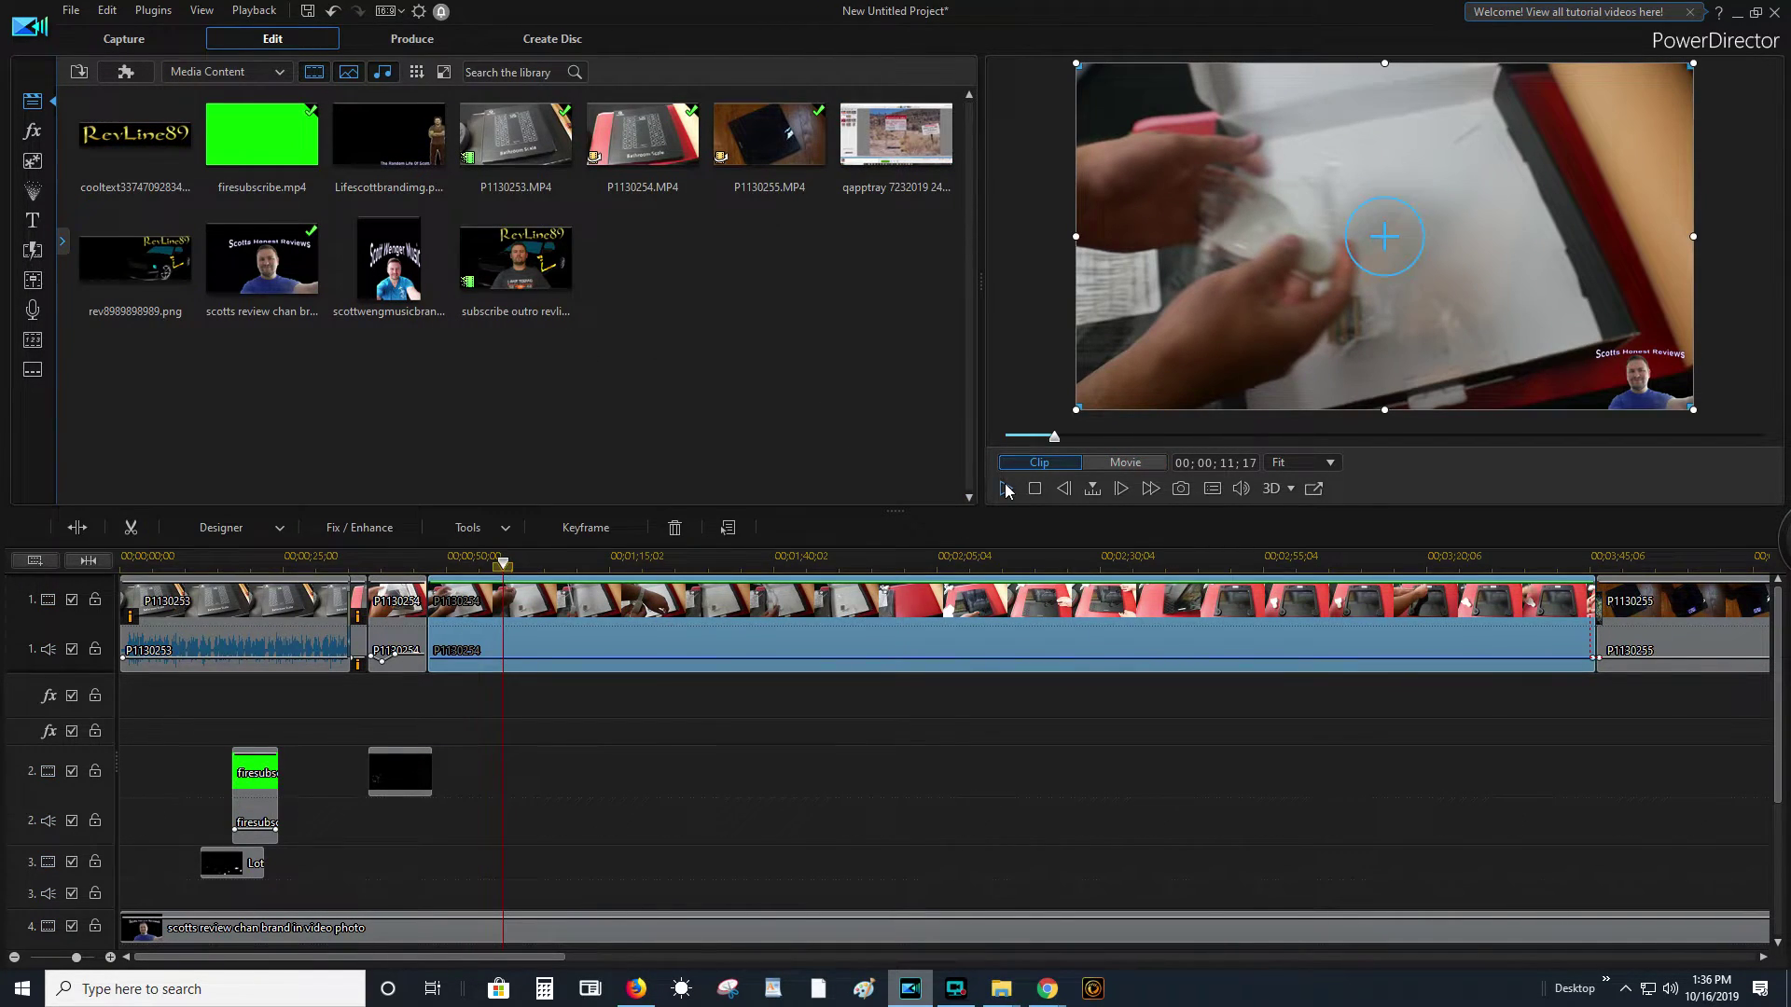
pyautogui.click(1005, 489)
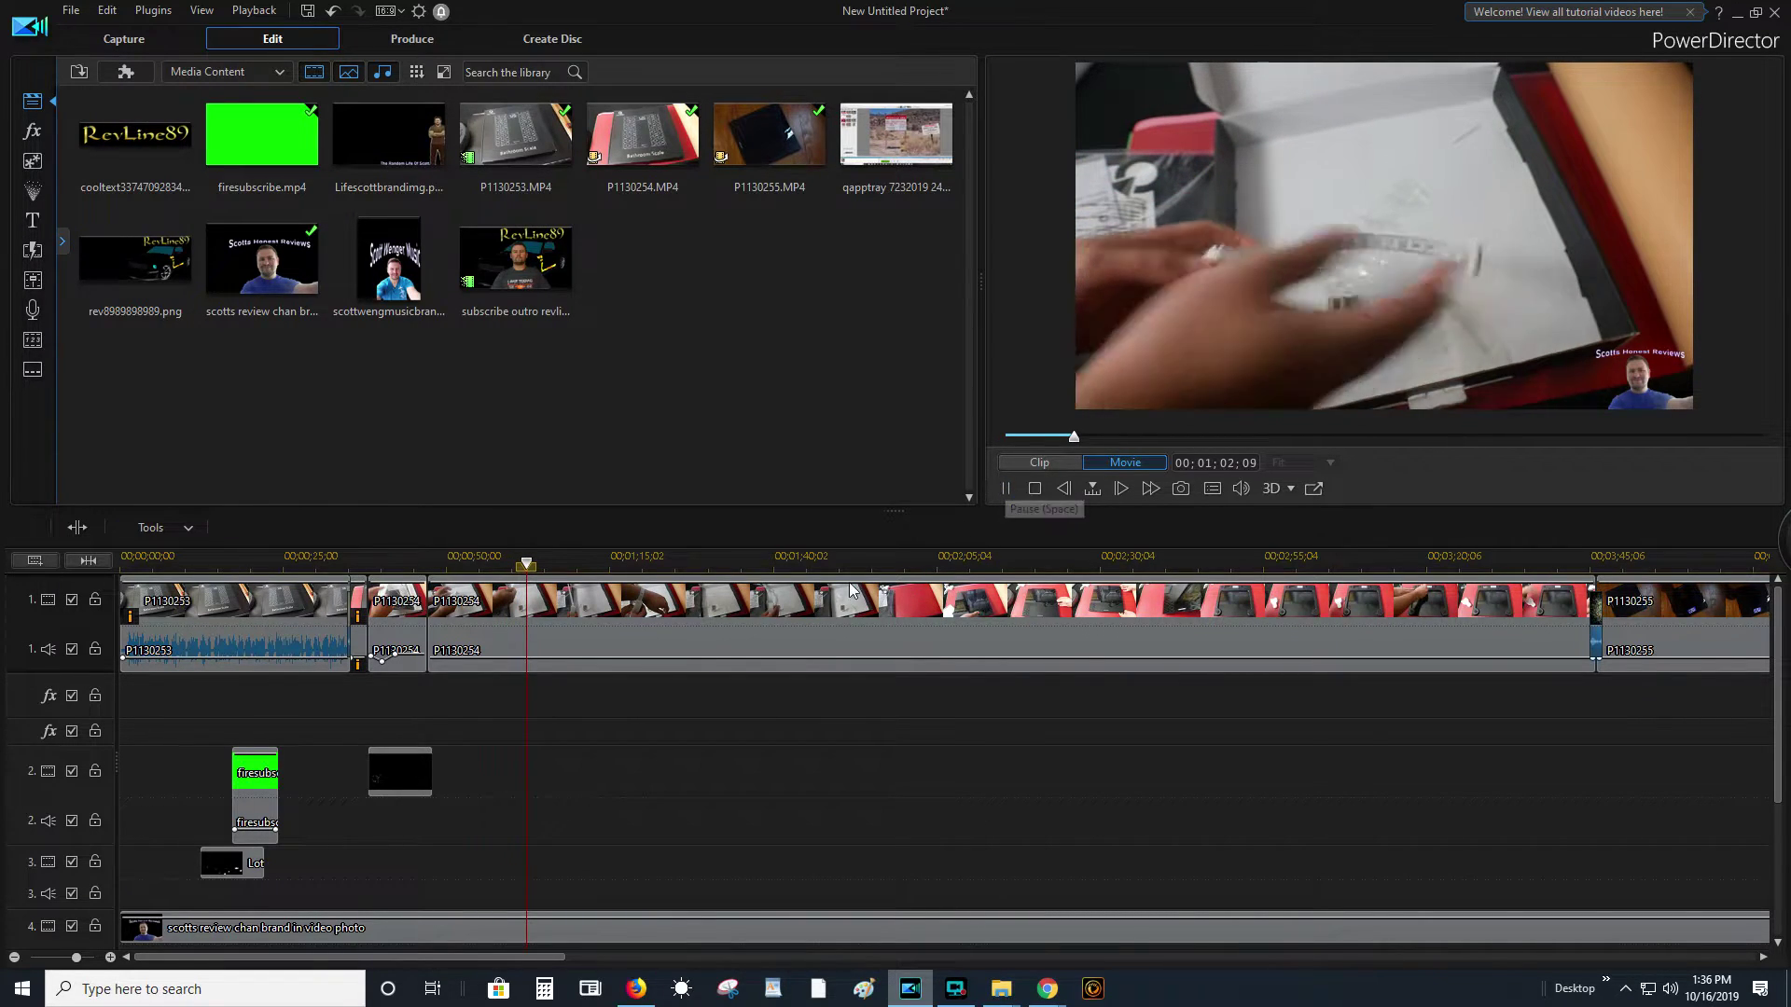
pyautogui.click(619, 619)
pyautogui.rightClick(574, 618)
pyautogui.click(618, 257)
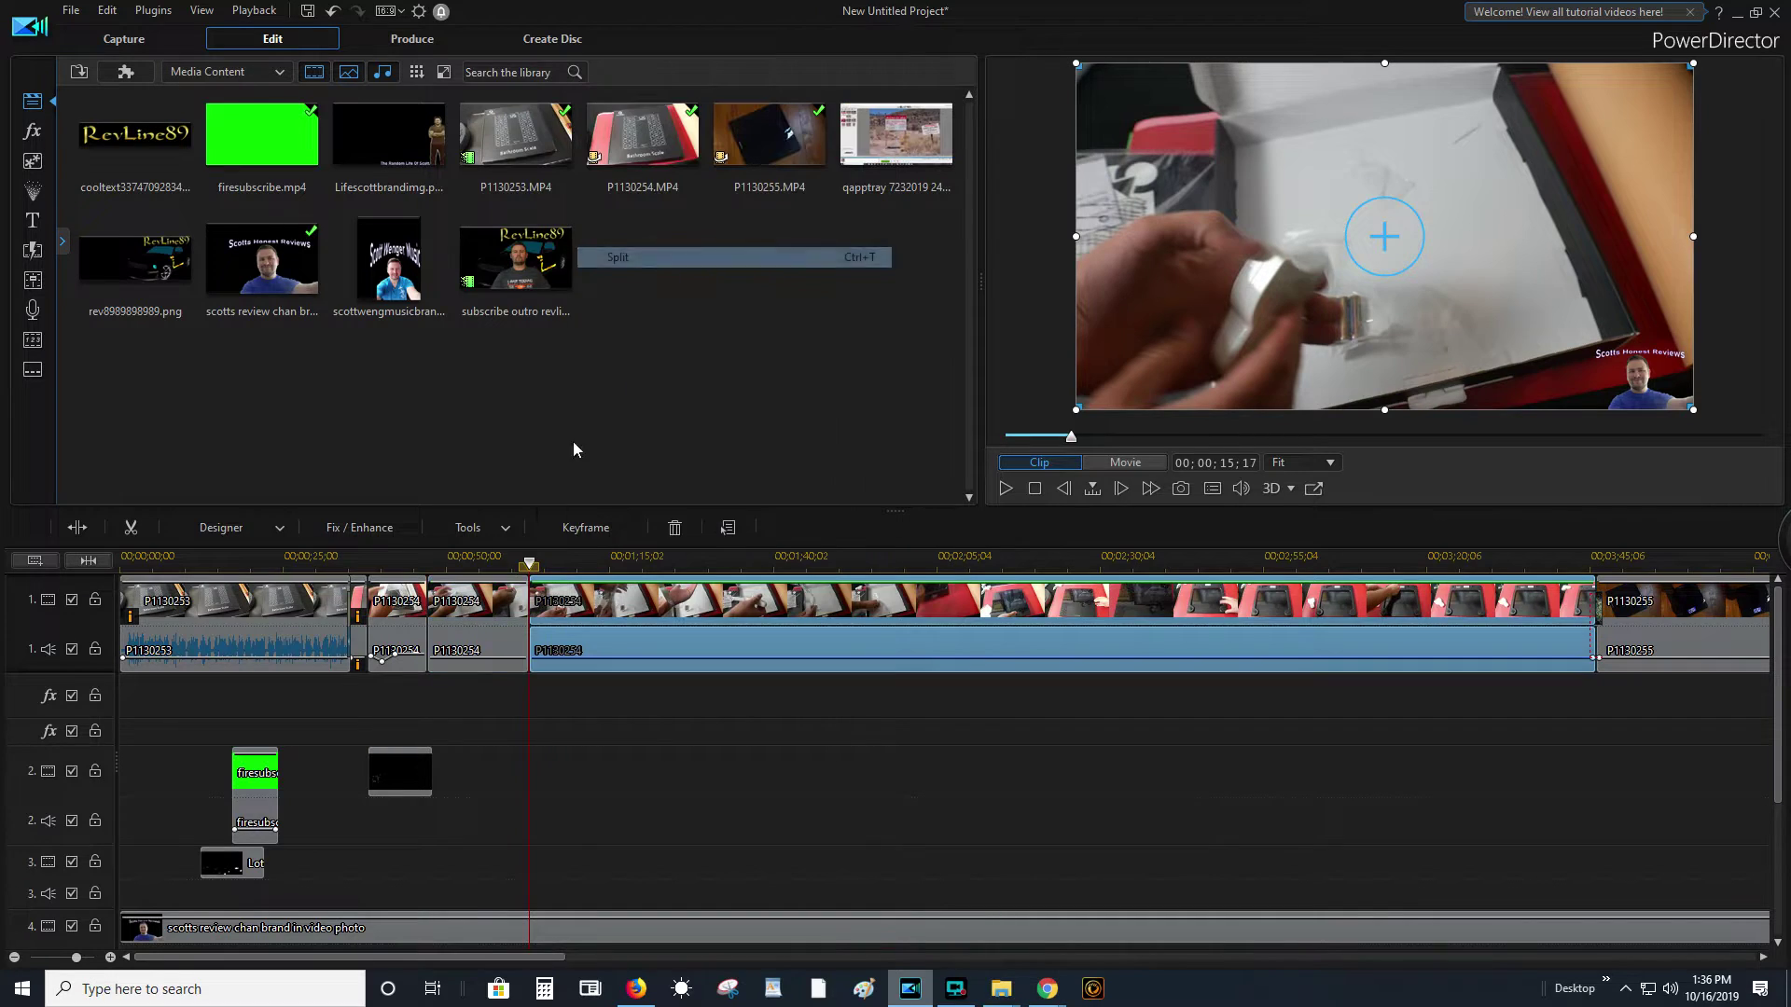
# - Select the P1130254 segment running from 00;00;47;02 to 00;01;02;21 and view the tools available for it
pyautogui.click(473, 611)
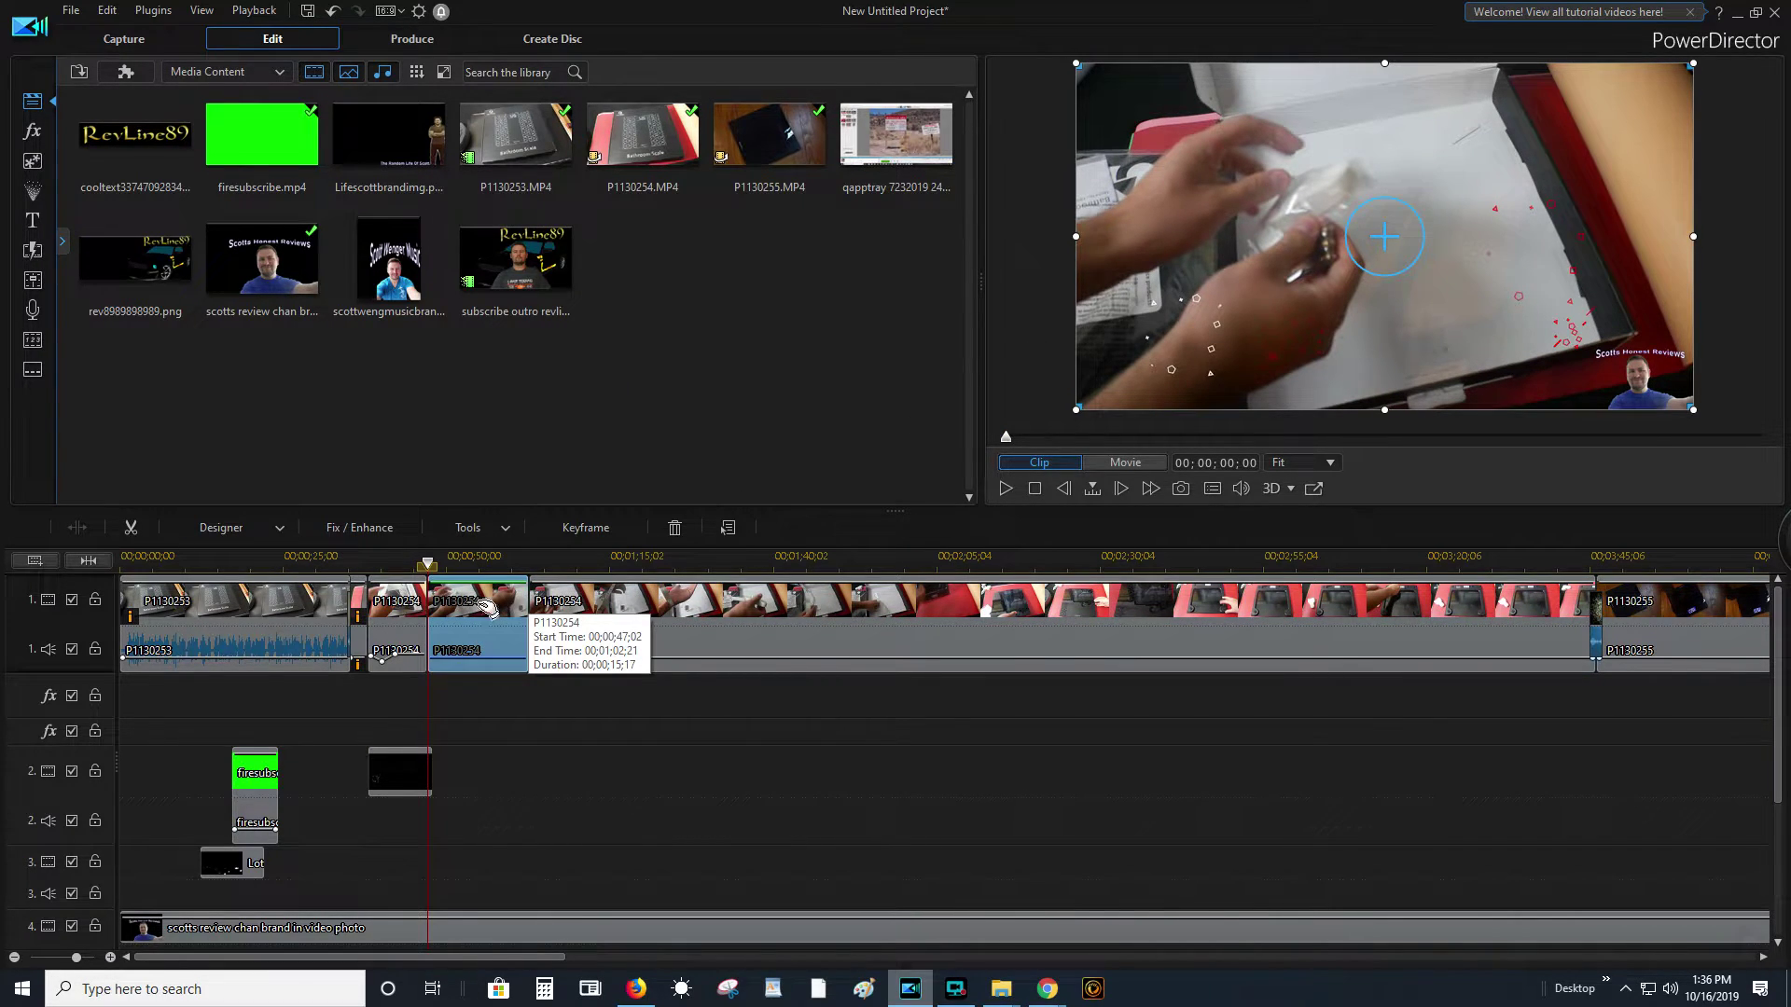
pyautogui.click(504, 529)
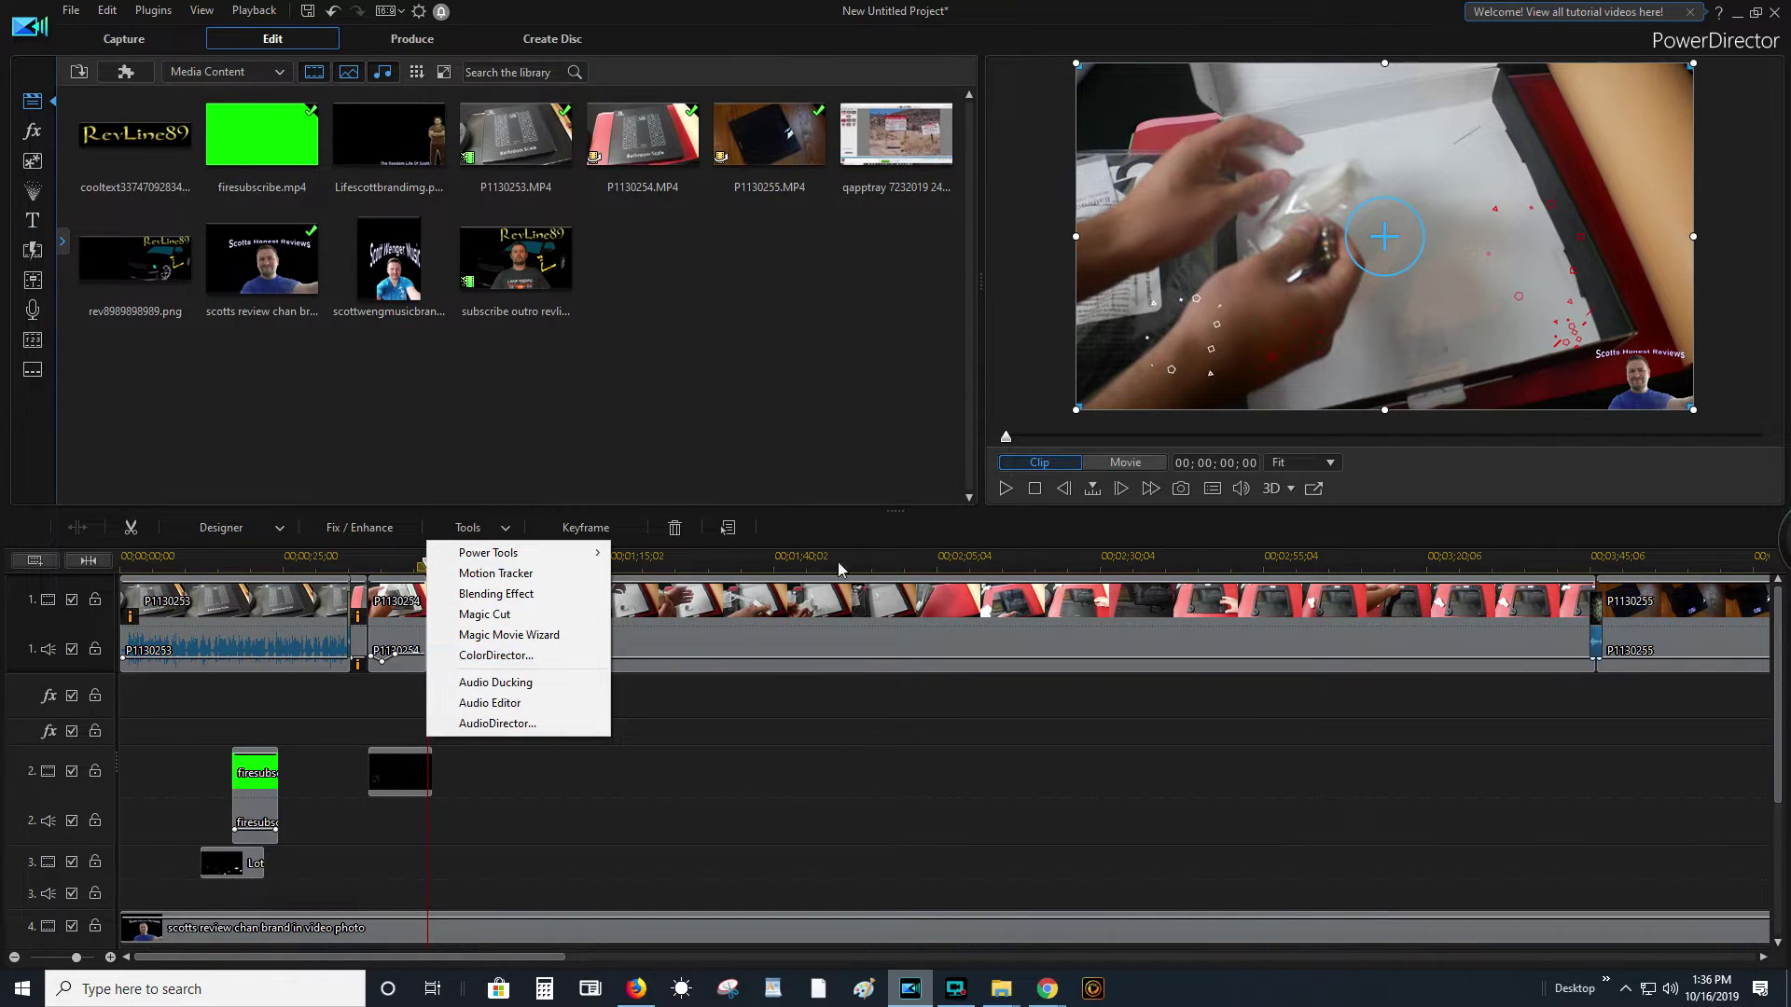
pyautogui.click(849, 531)
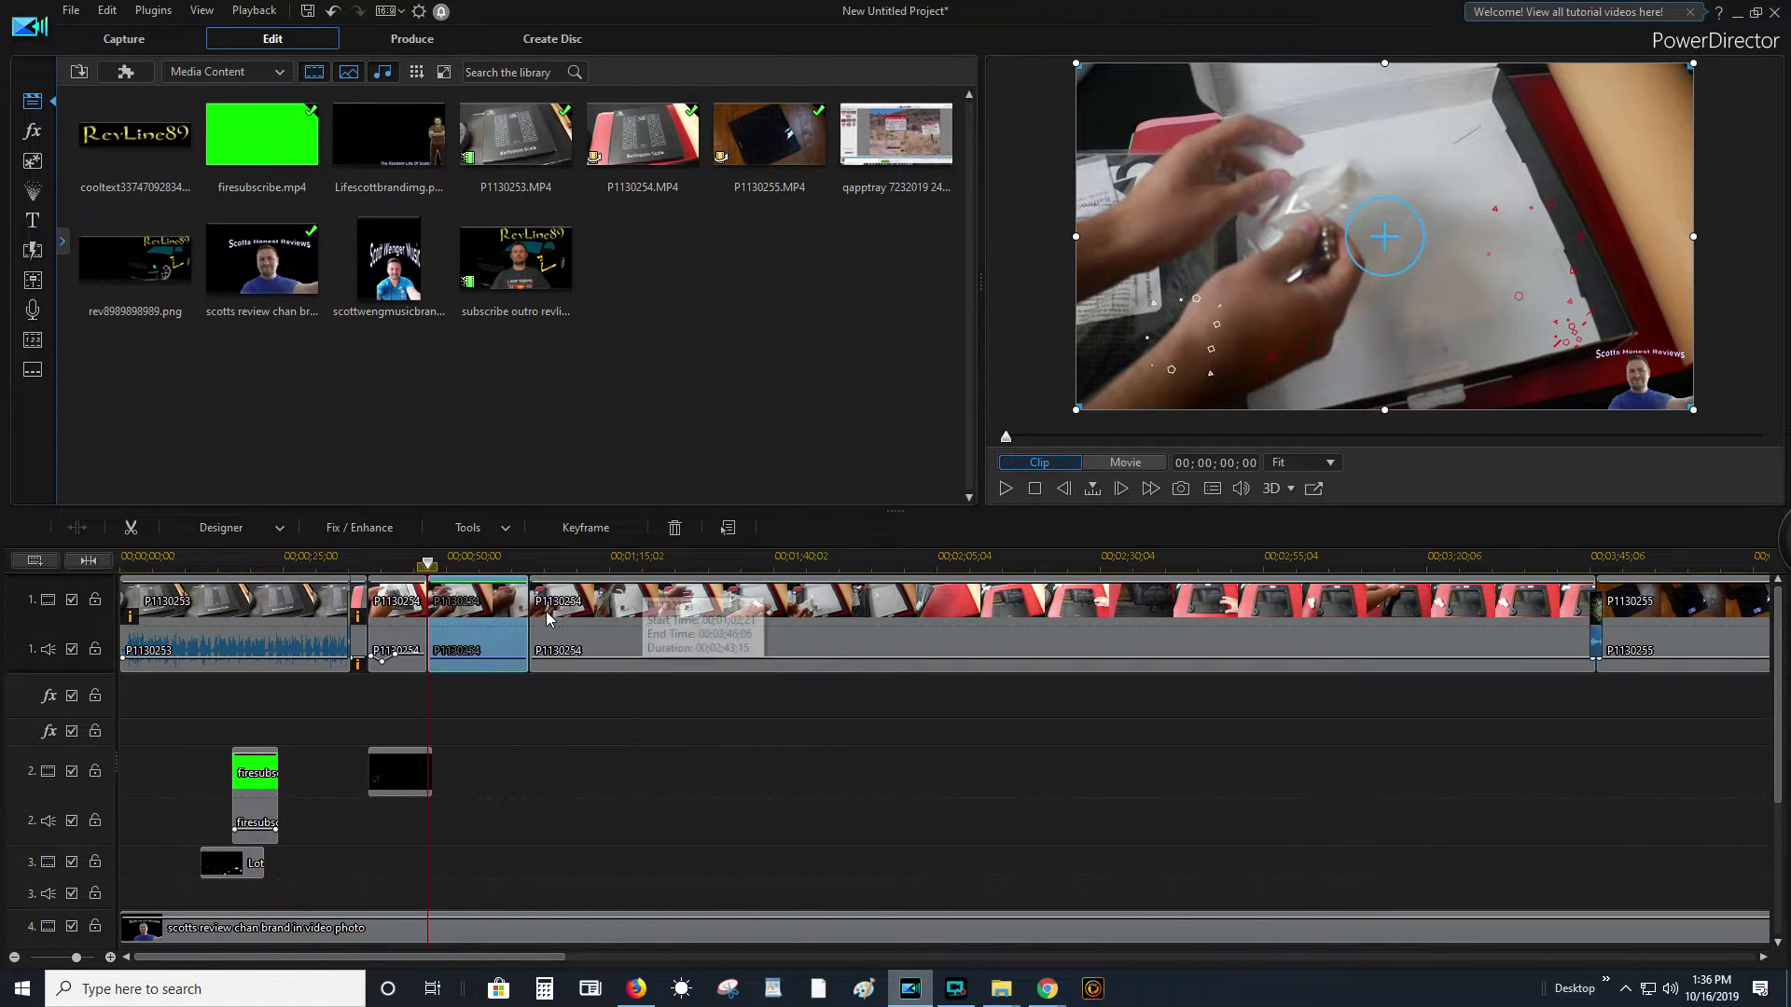
pyautogui.rightClick(1200, 188)
pyautogui.click(1306, 181)
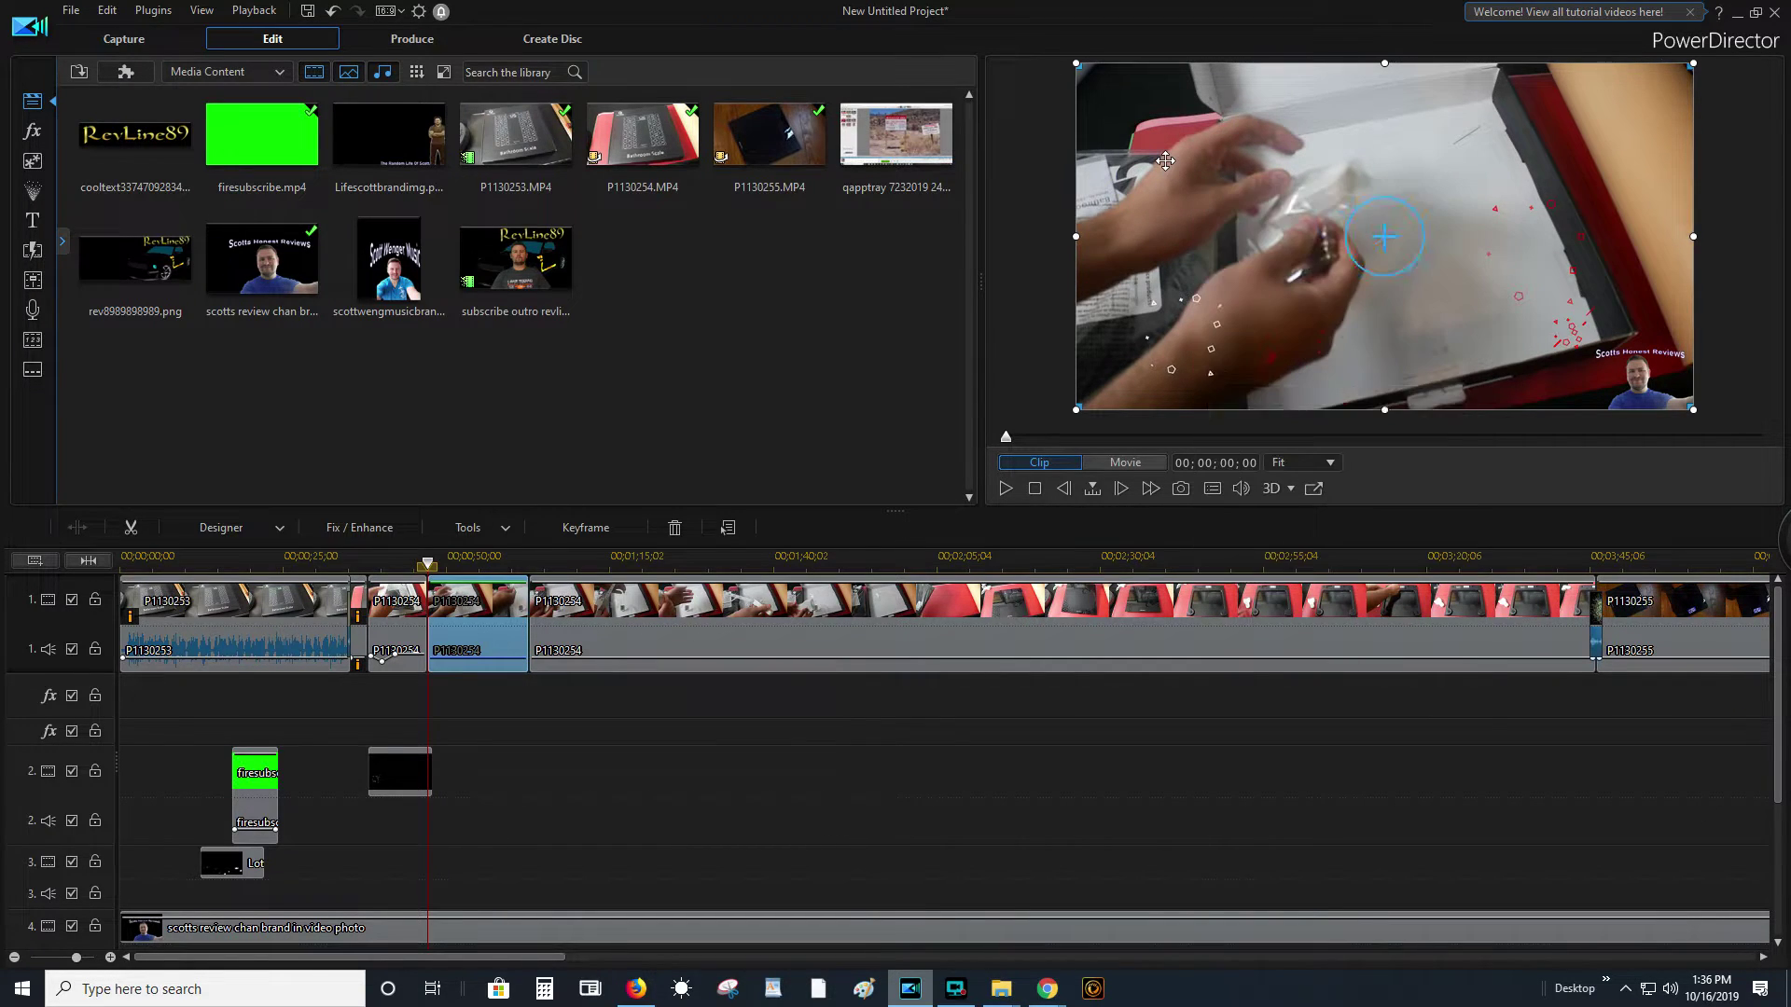
pyautogui.moveTo(1209, 200); pyautogui.dragTo(1178, 177)
pyautogui.hotkey('ctrl', 'z')
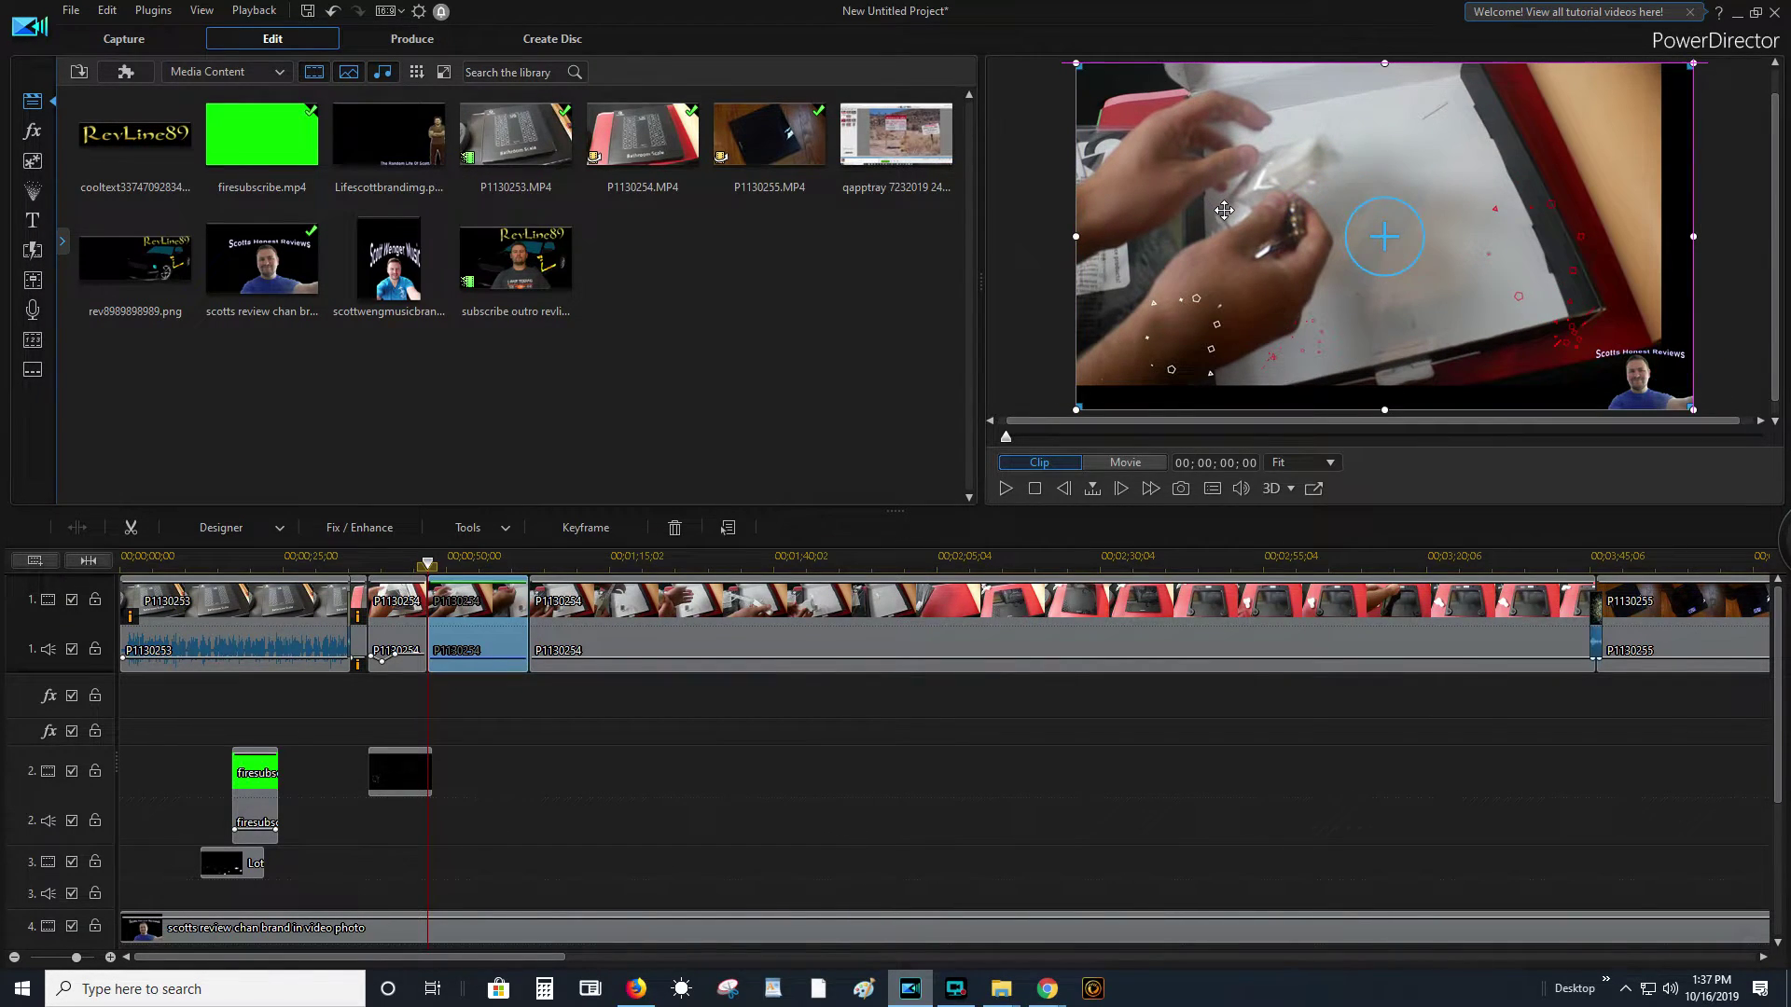
pyautogui.rightClick(1188, 205)
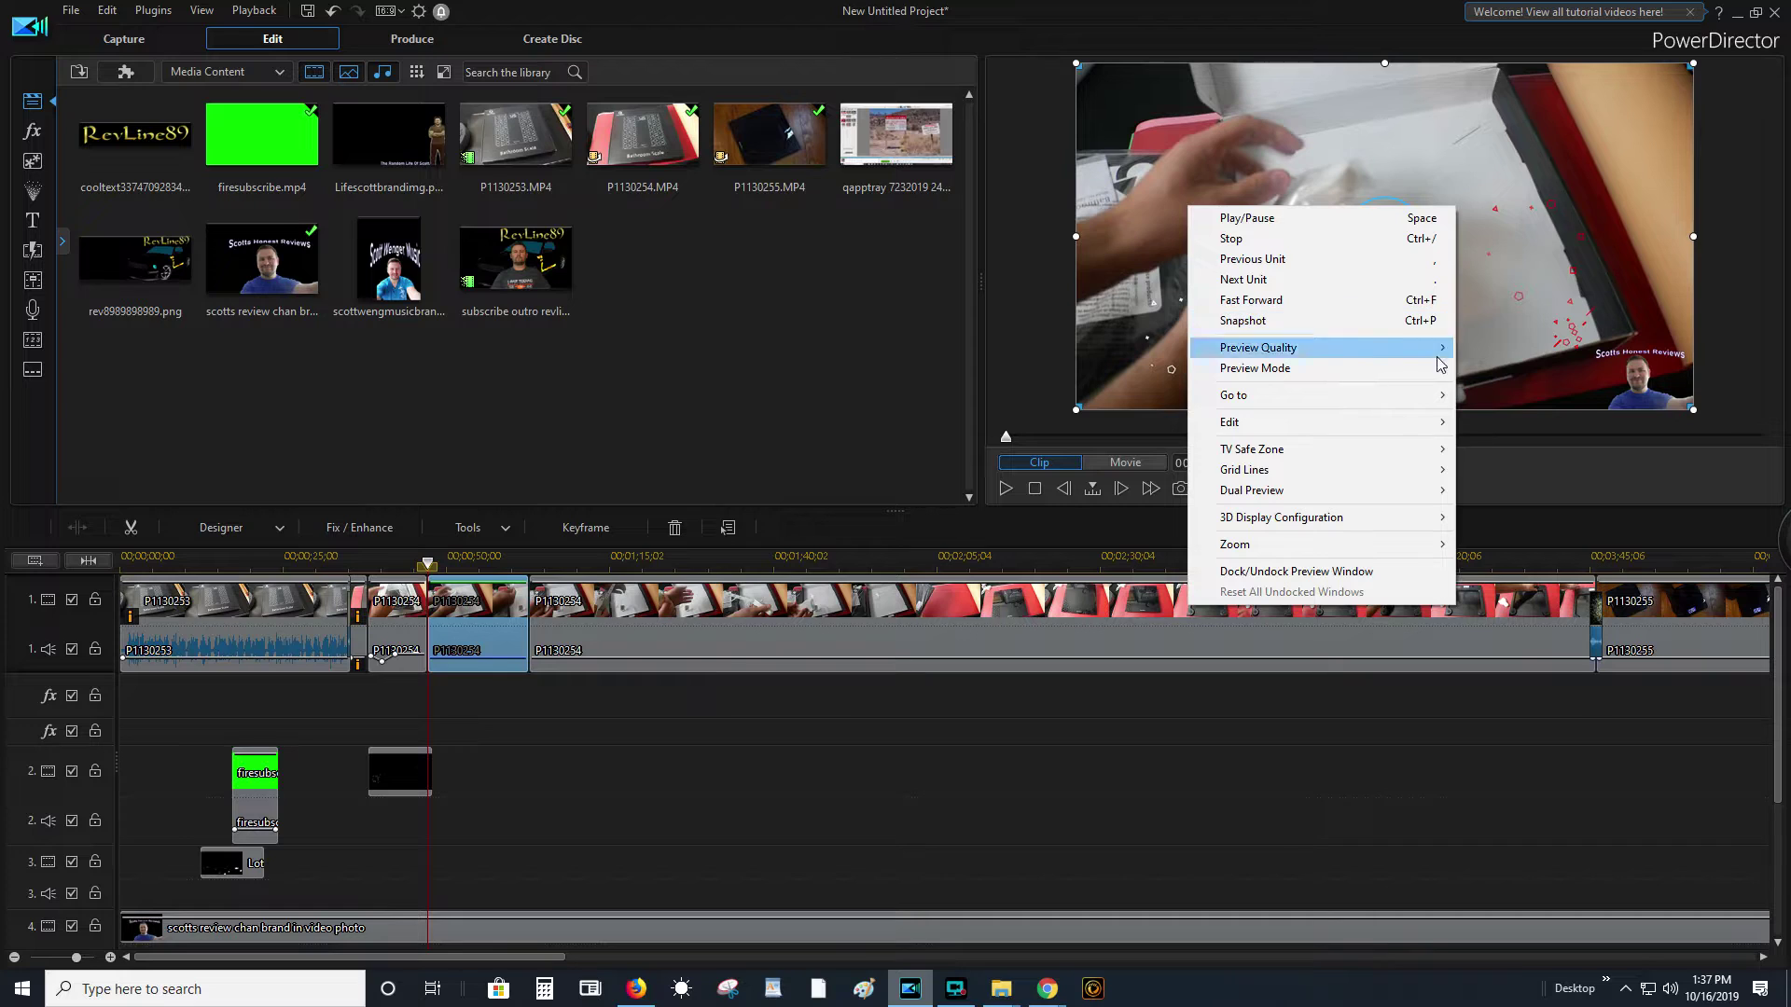
pyautogui.click(1185, 514)
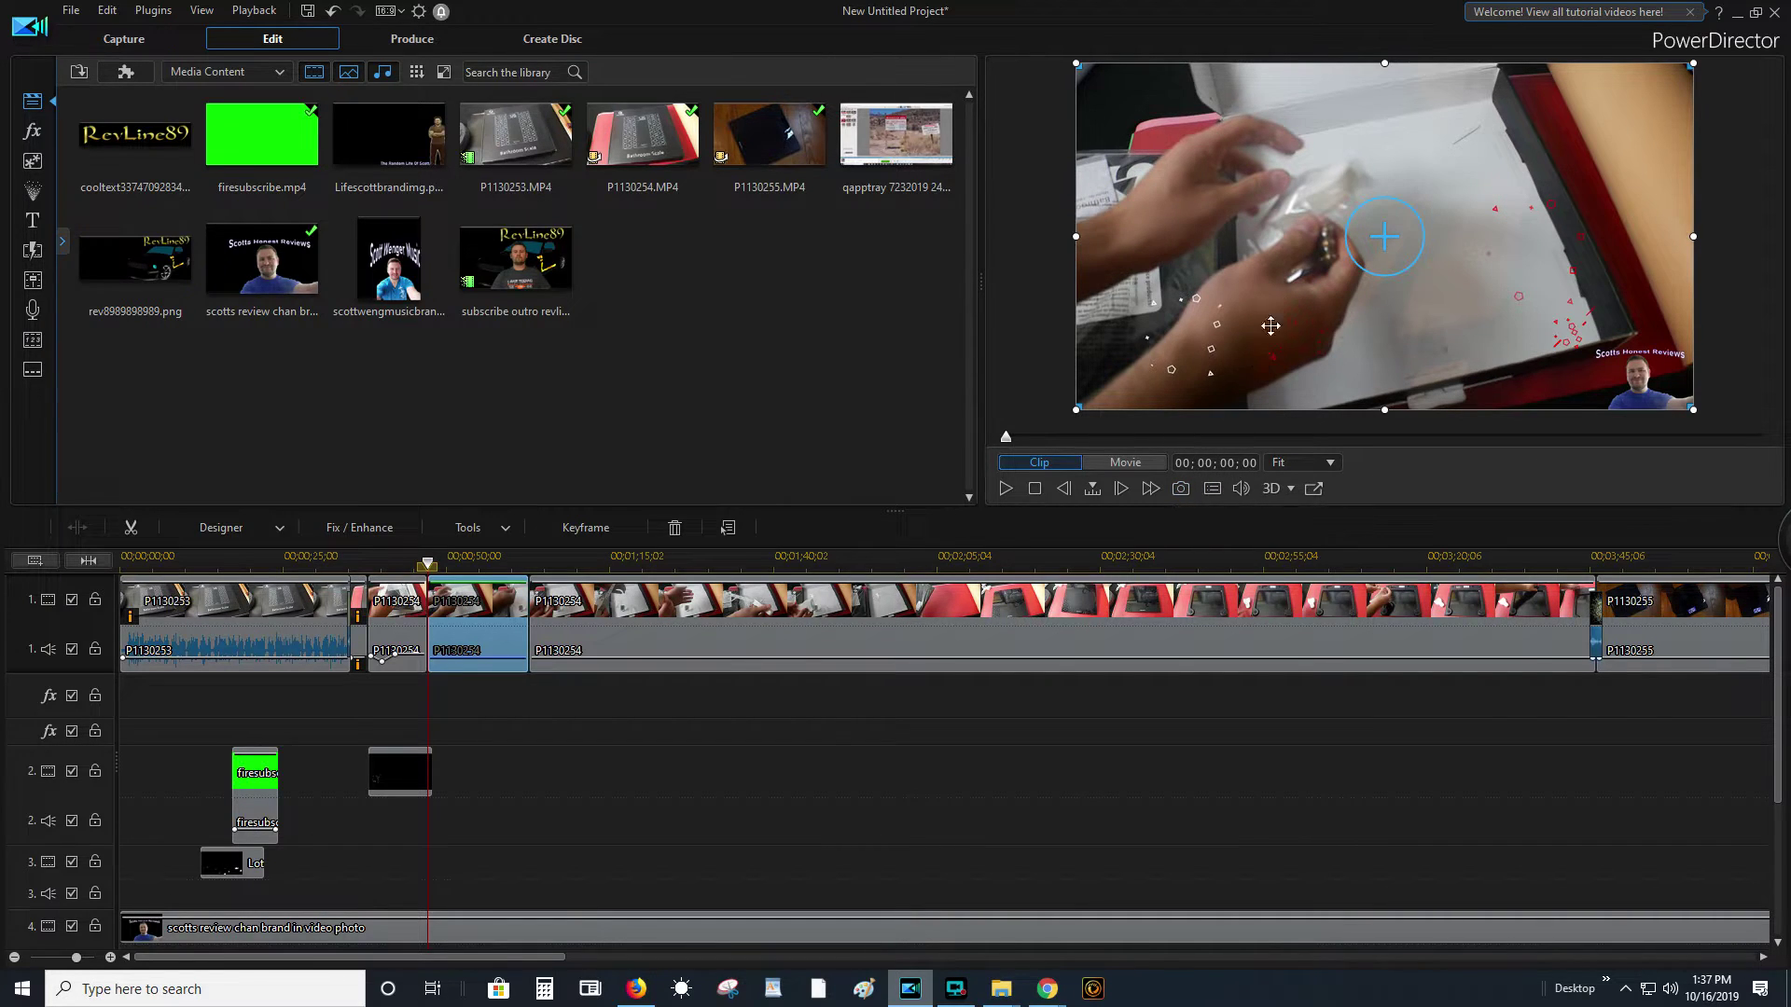
# - Take a snapshot of the segment's first frame and save it as SnapShot.jpg
pyautogui.click(1181, 490)
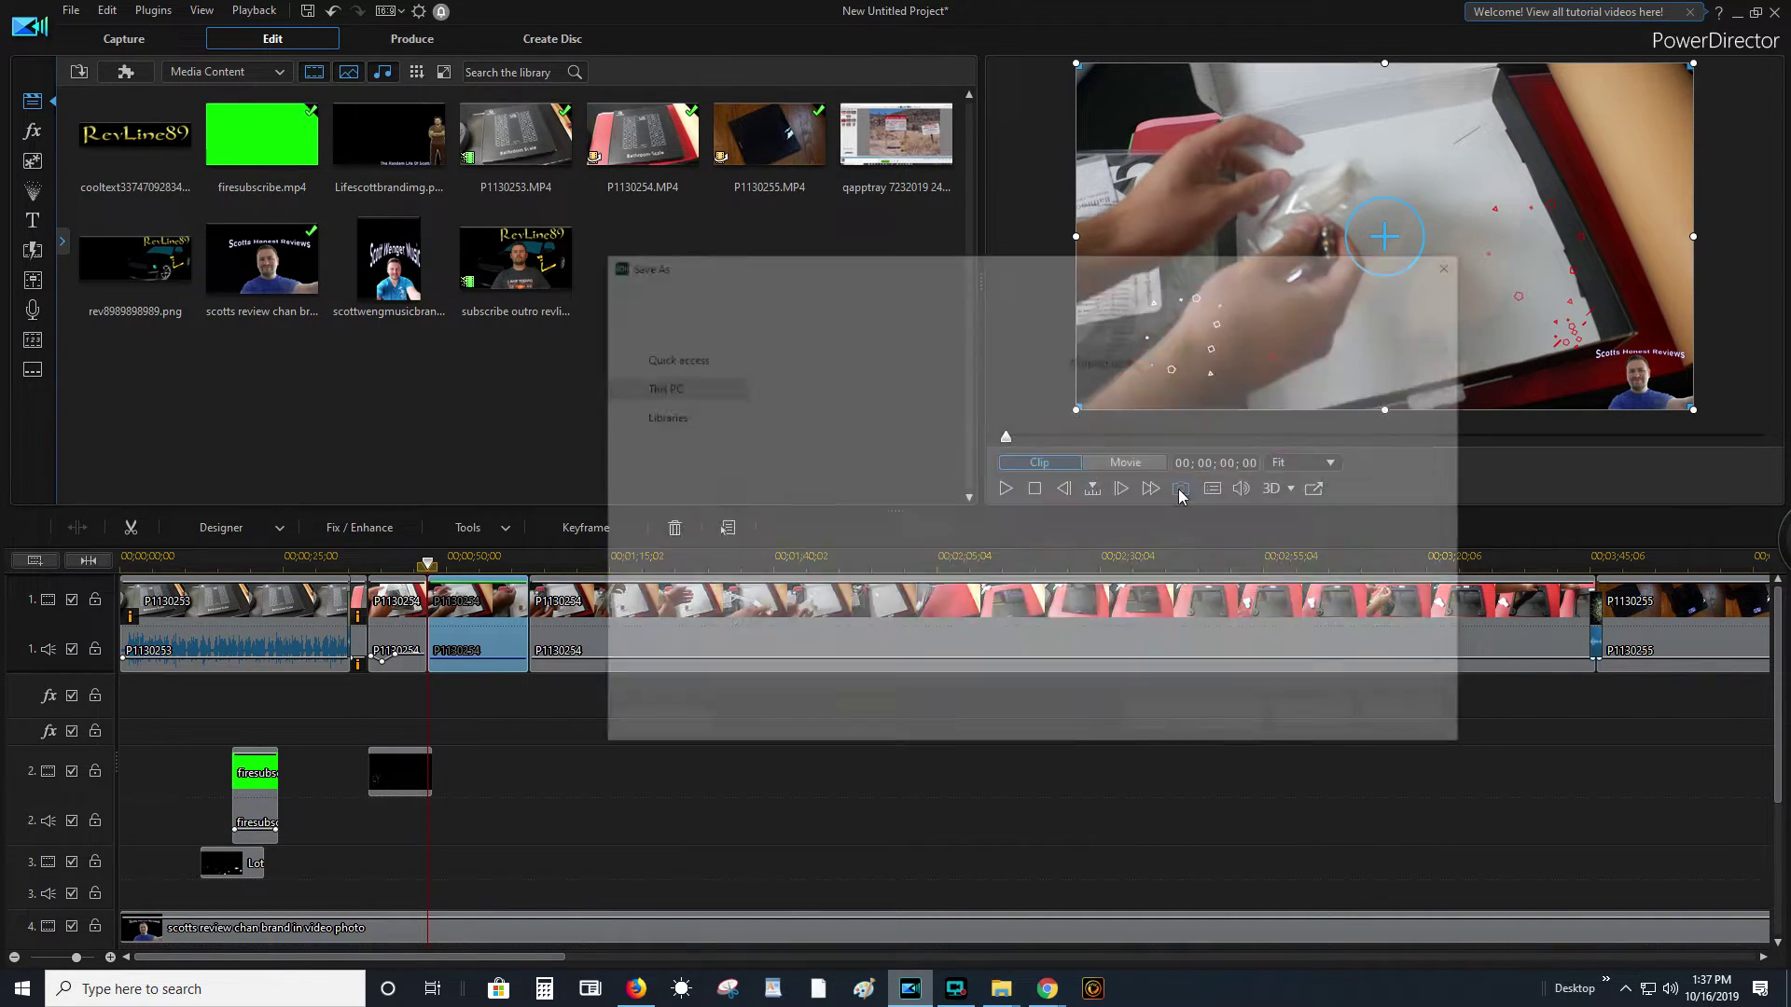
pyautogui.click(1306, 724)
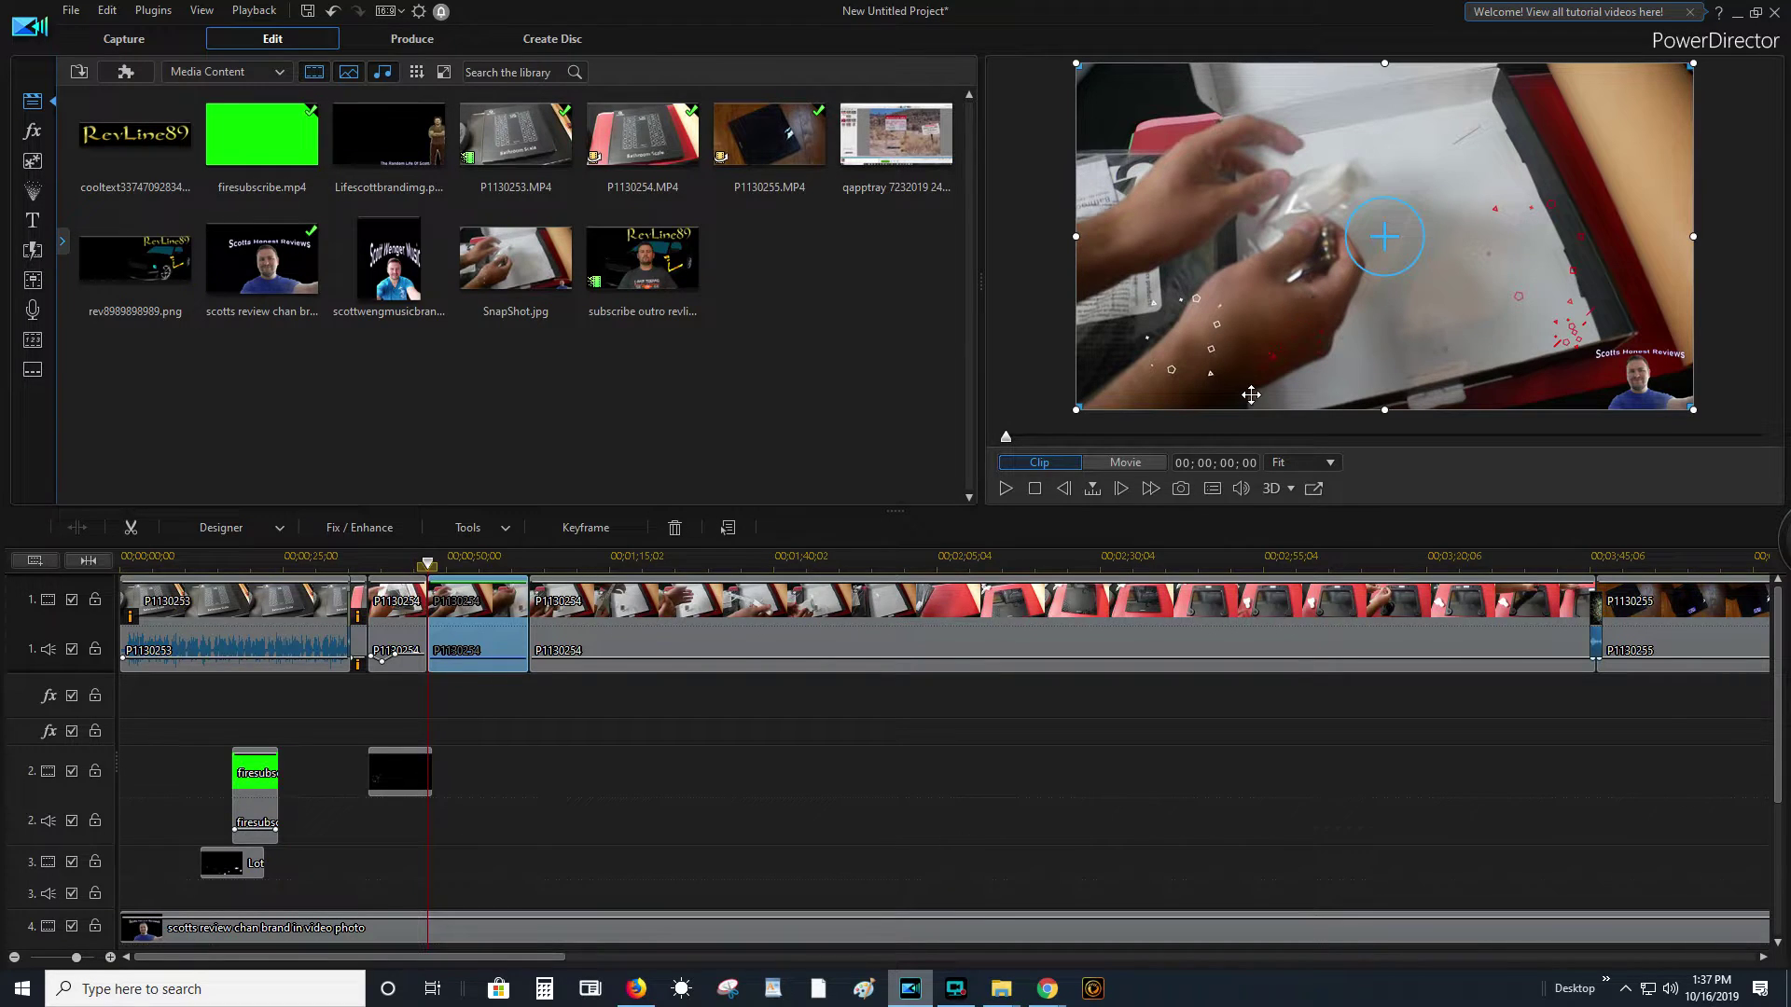
# - Set the preview quality to Full HD Preview Resolution
pyautogui.rightClick(1259, 276)
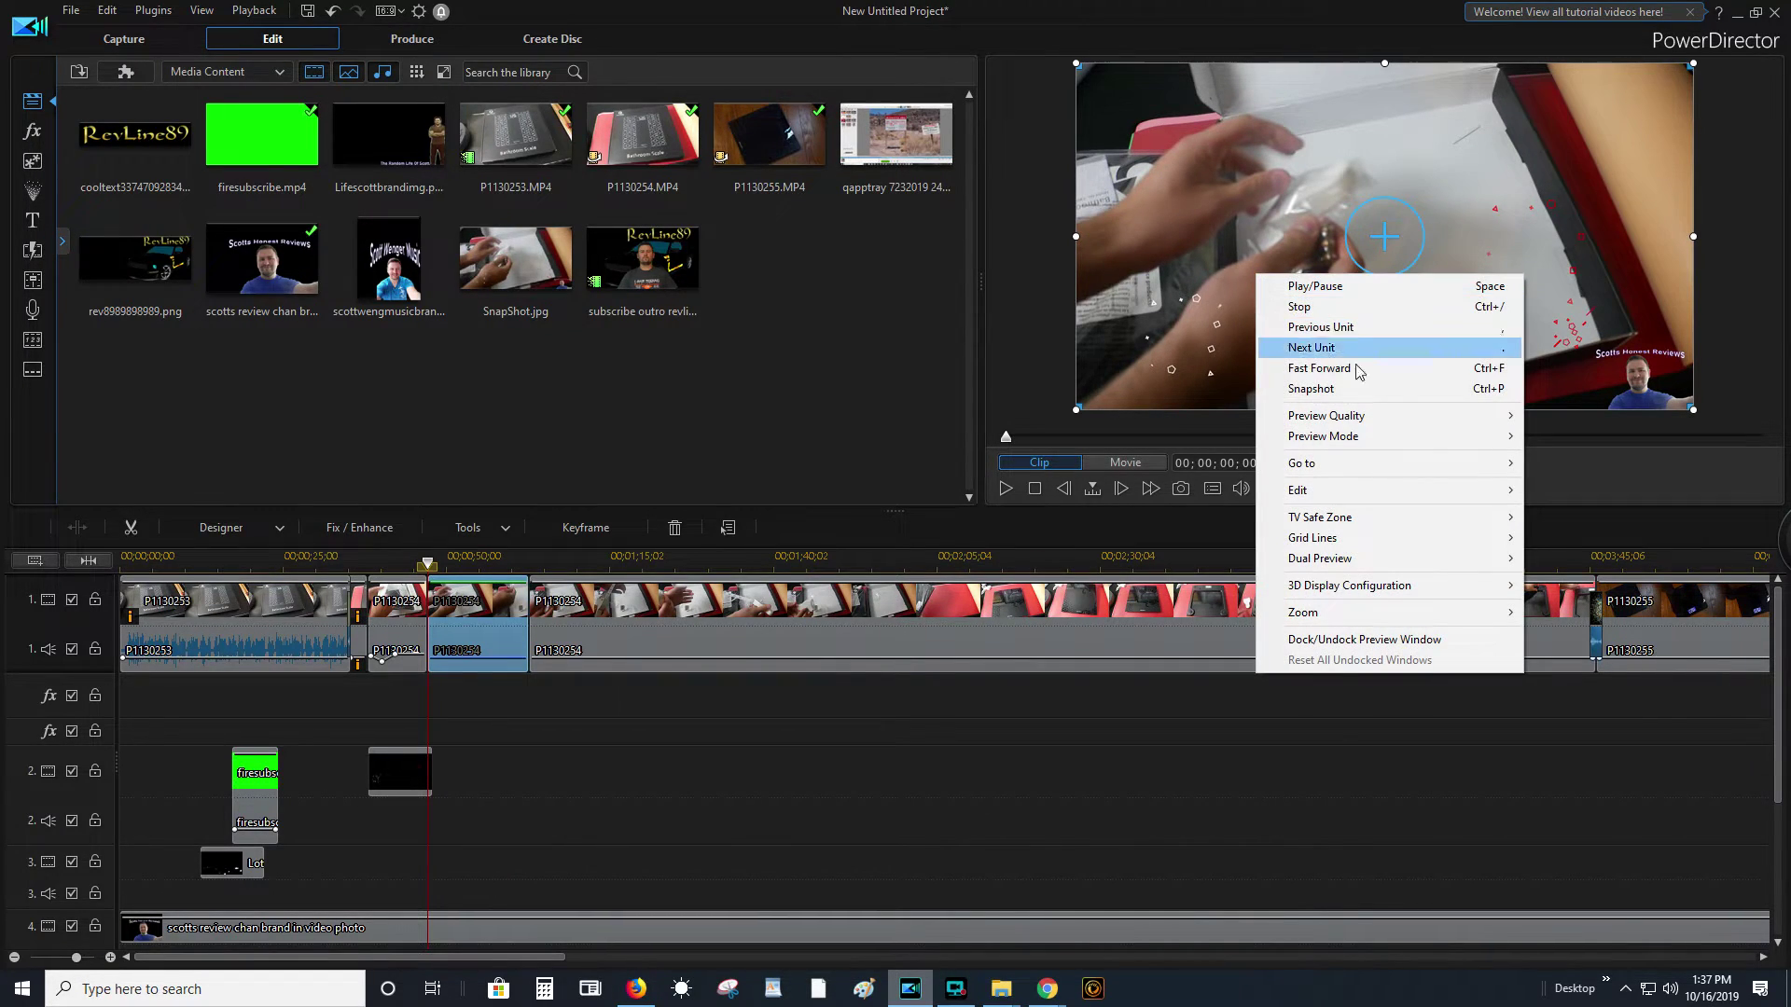
pyautogui.moveTo(1382, 417)
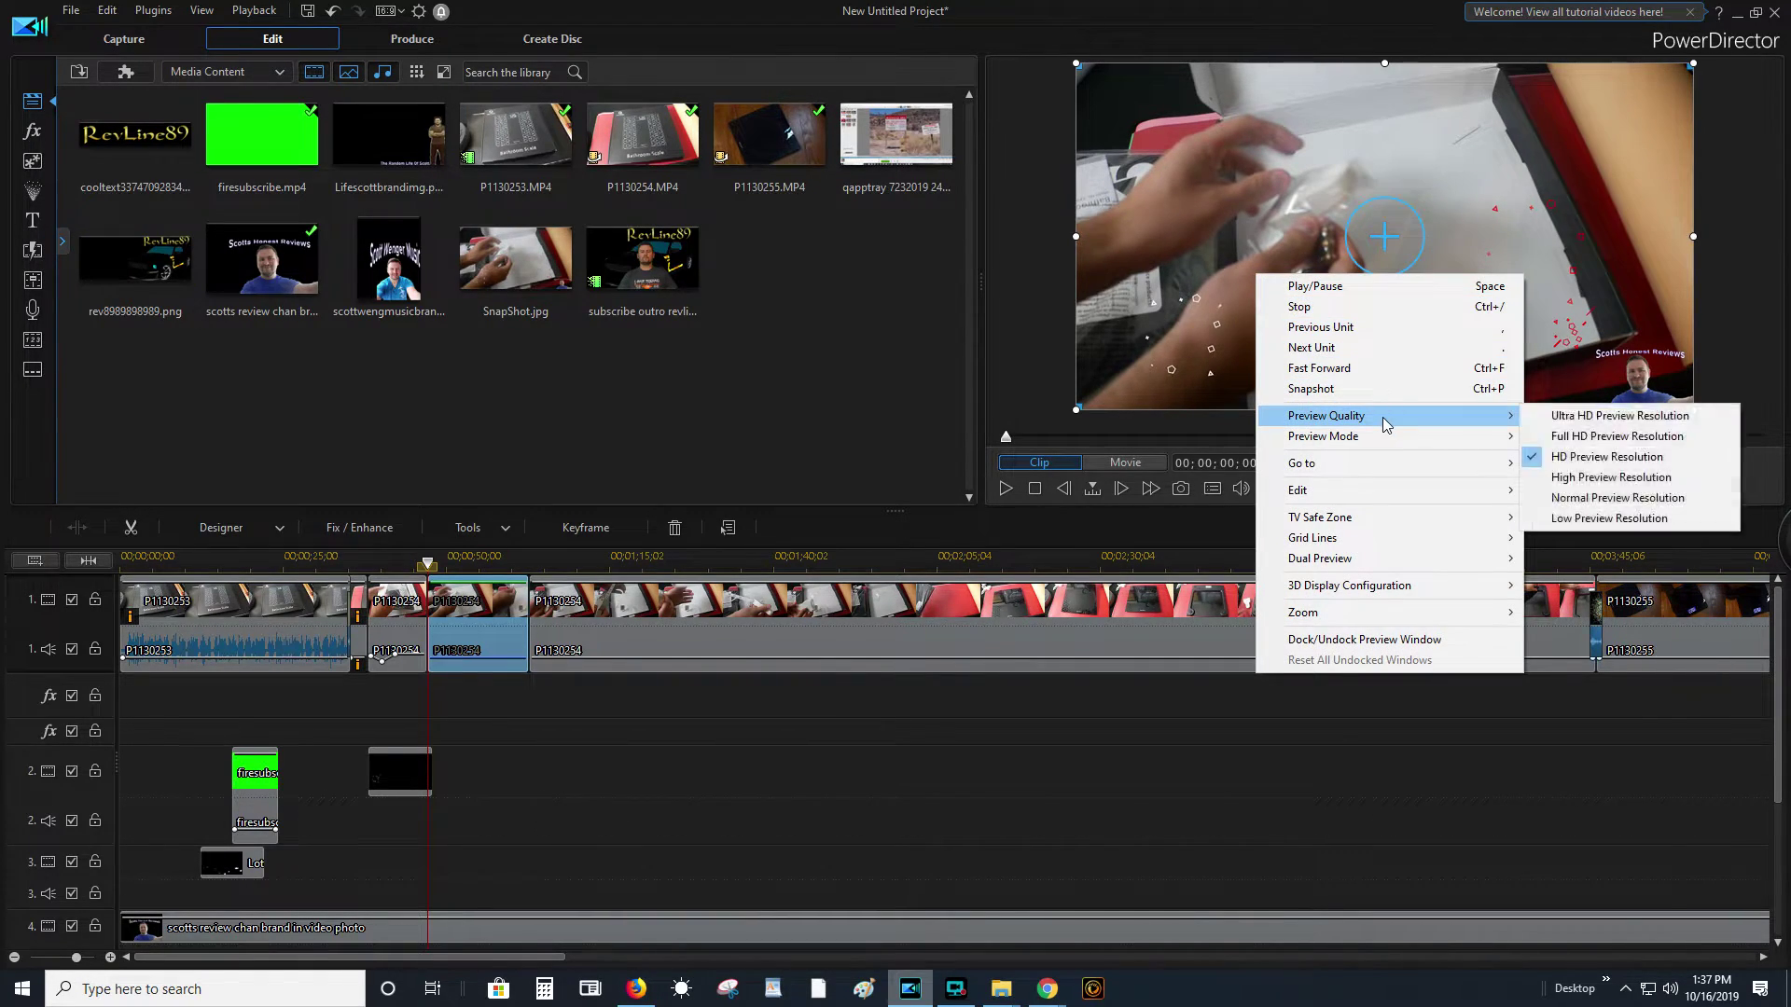
pyautogui.click(1591, 437)
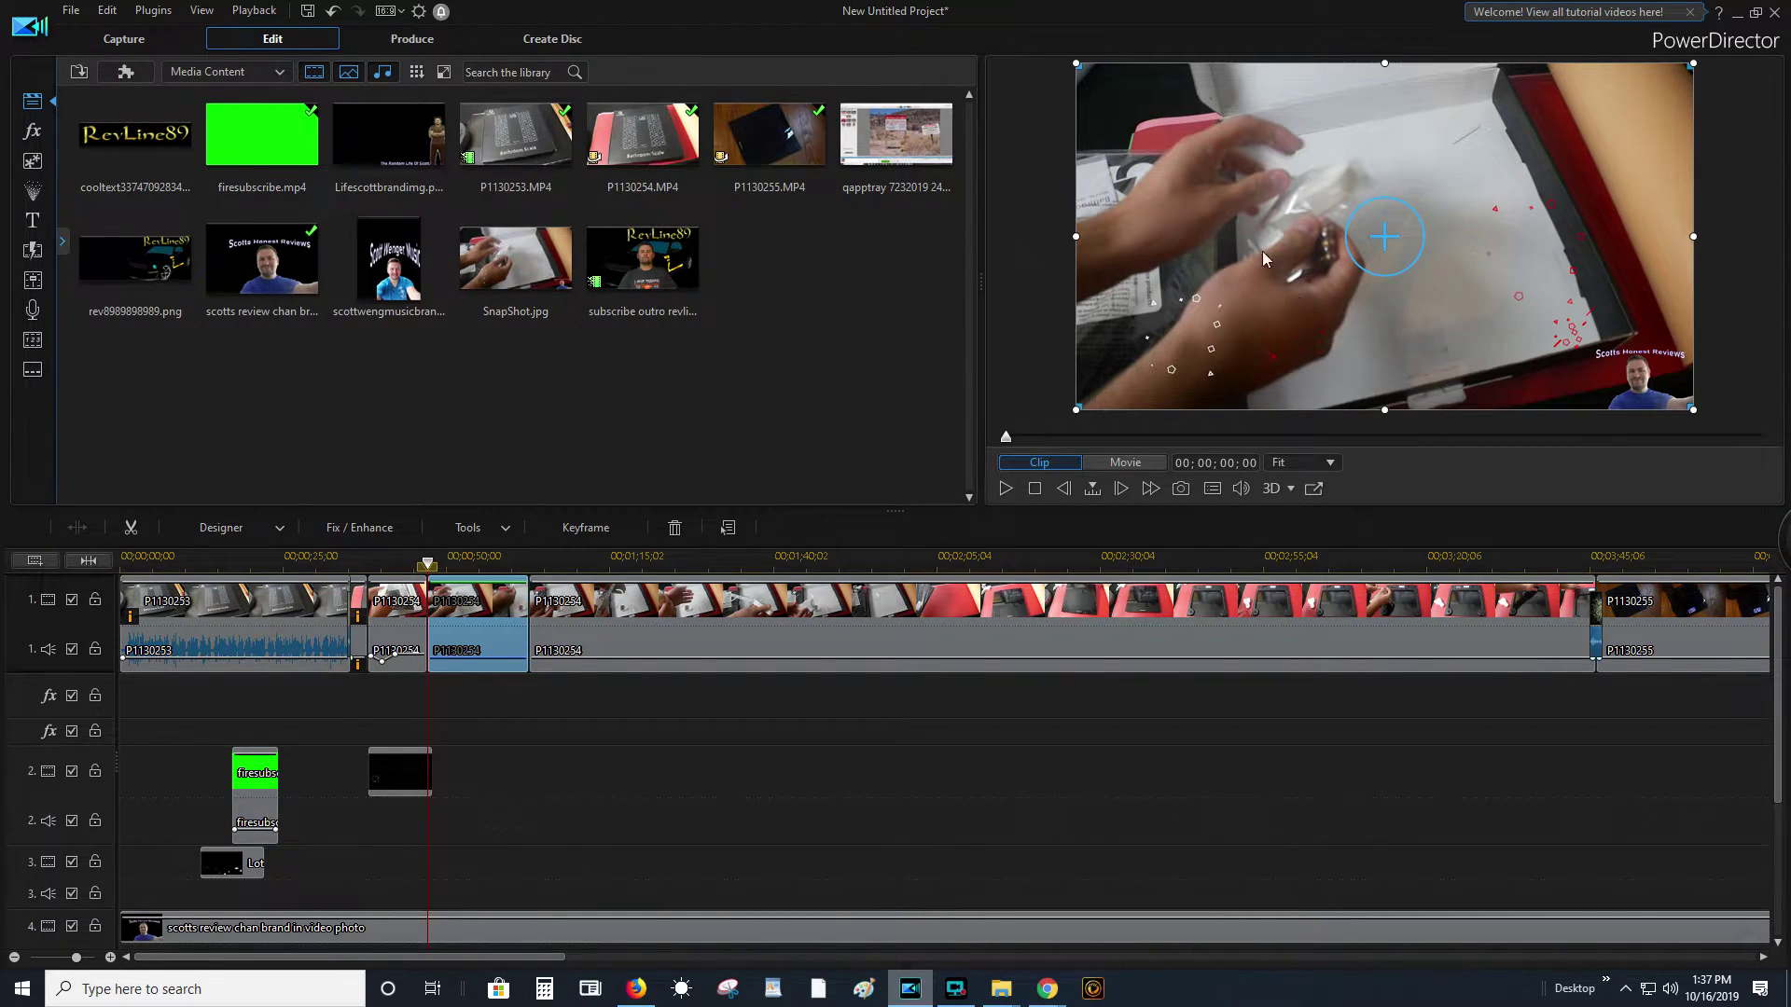
# - Play the selected P1130254 segment briefly and review the preview's quality, navigation and editing options
pyautogui.click(1004, 489)
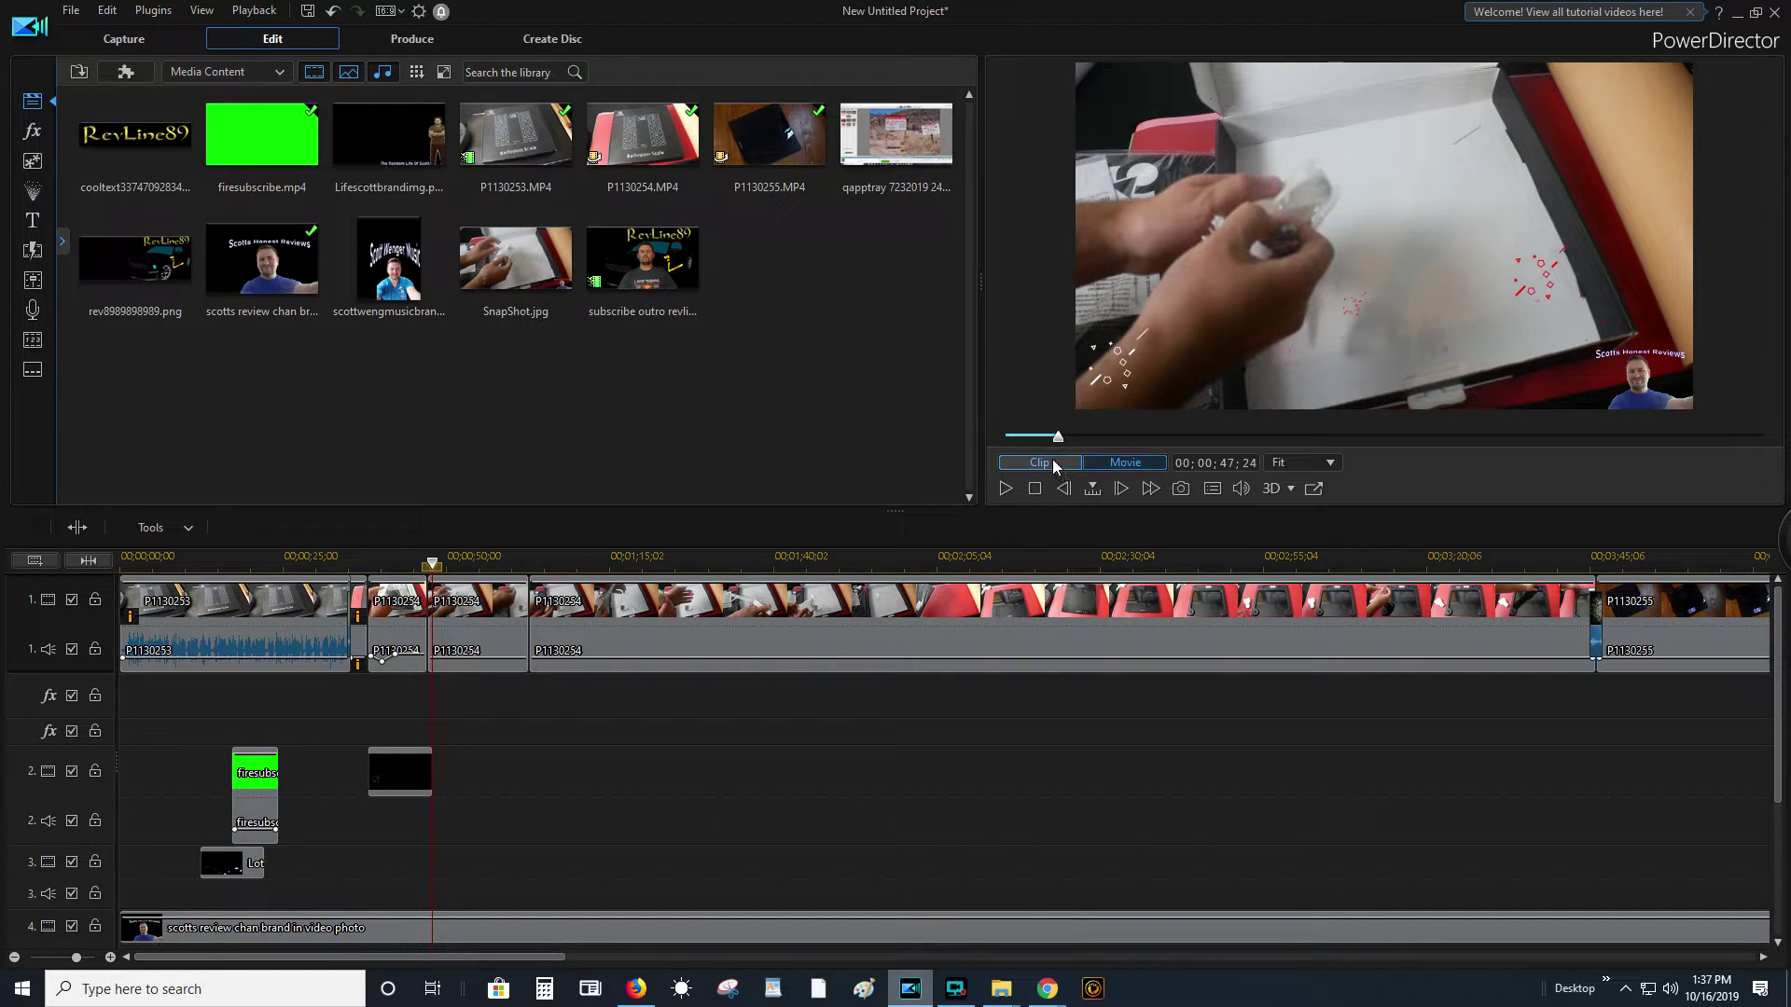
pyautogui.click(1123, 464)
pyautogui.rightClick(1145, 287)
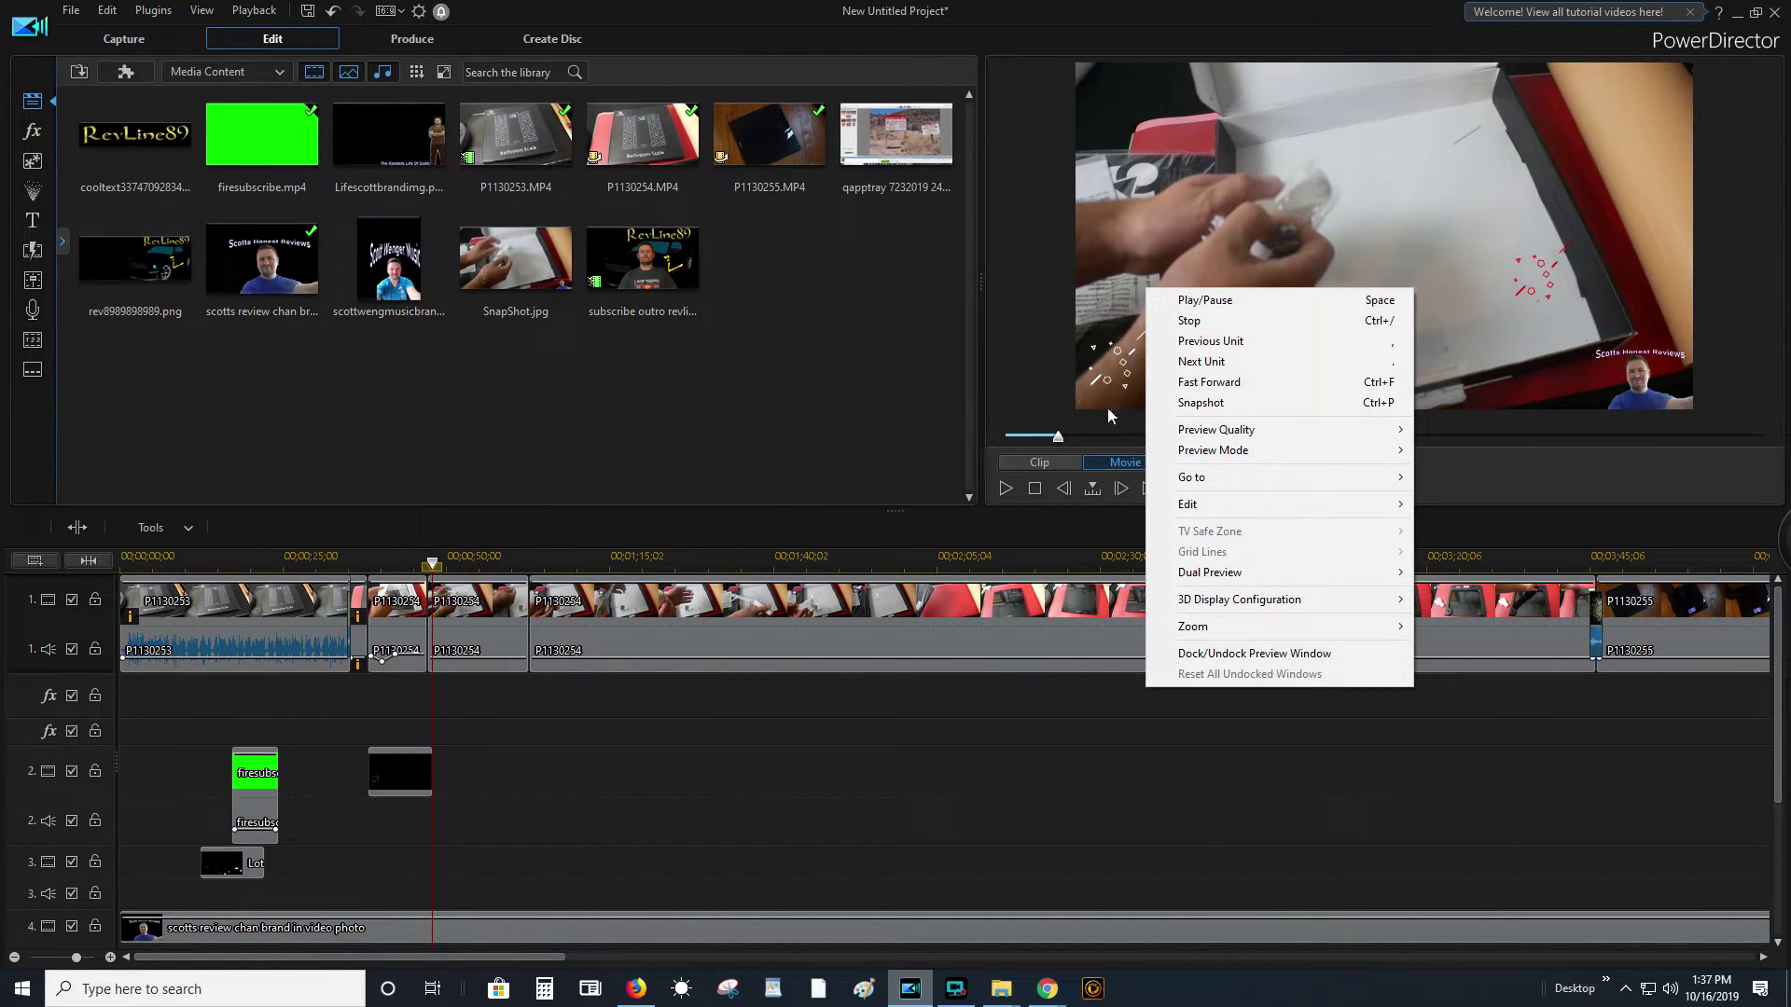
pyautogui.click(1052, 464)
pyautogui.rightClick(1209, 285)
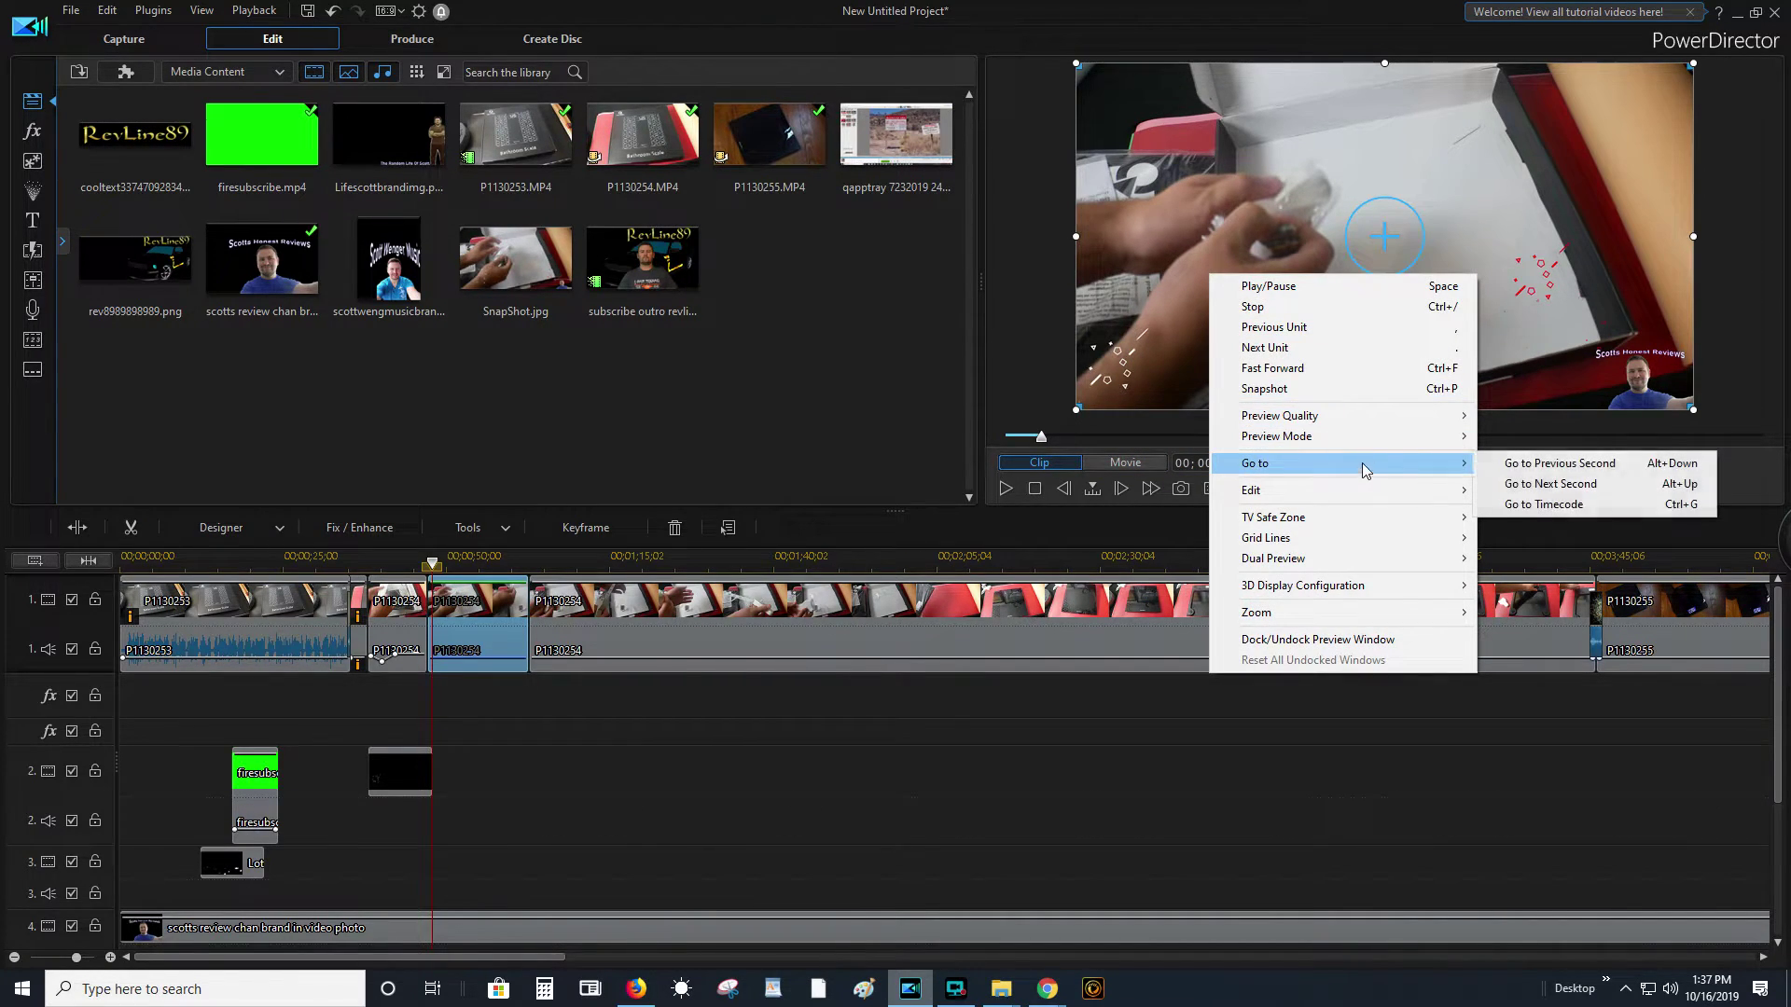
pyautogui.moveTo(1386, 436)
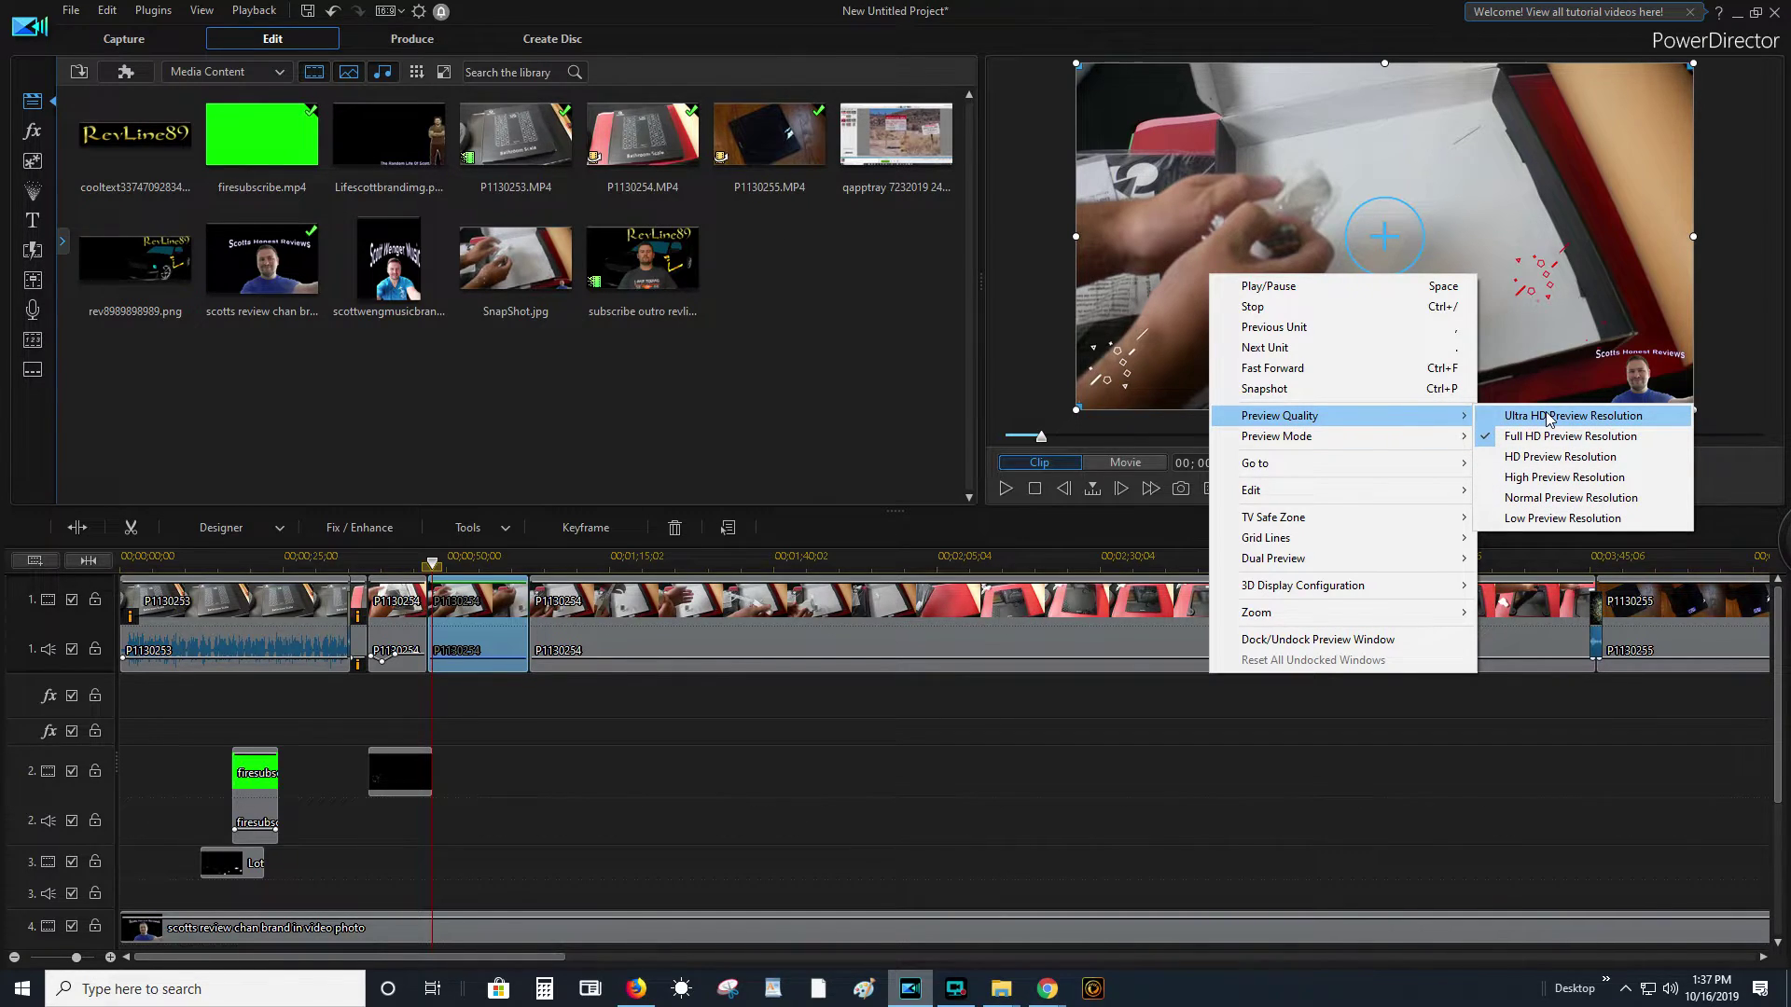
pyautogui.moveTo(1426, 477)
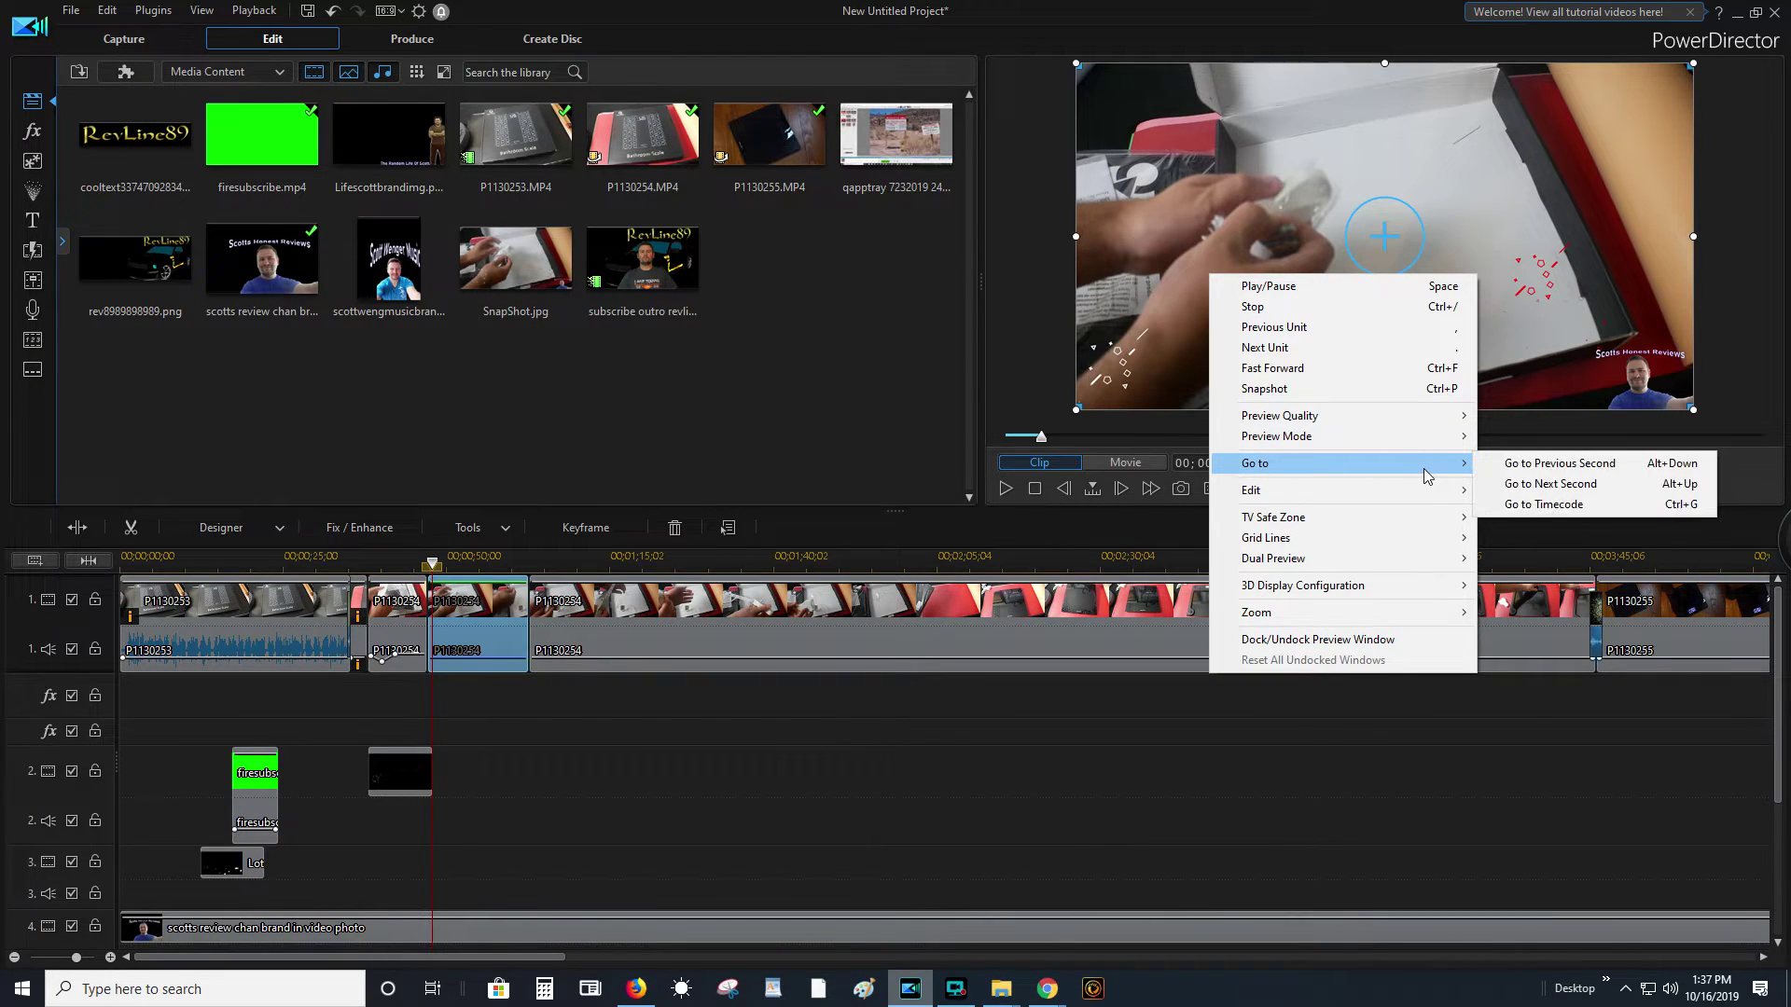
pyautogui.moveTo(1369, 494)
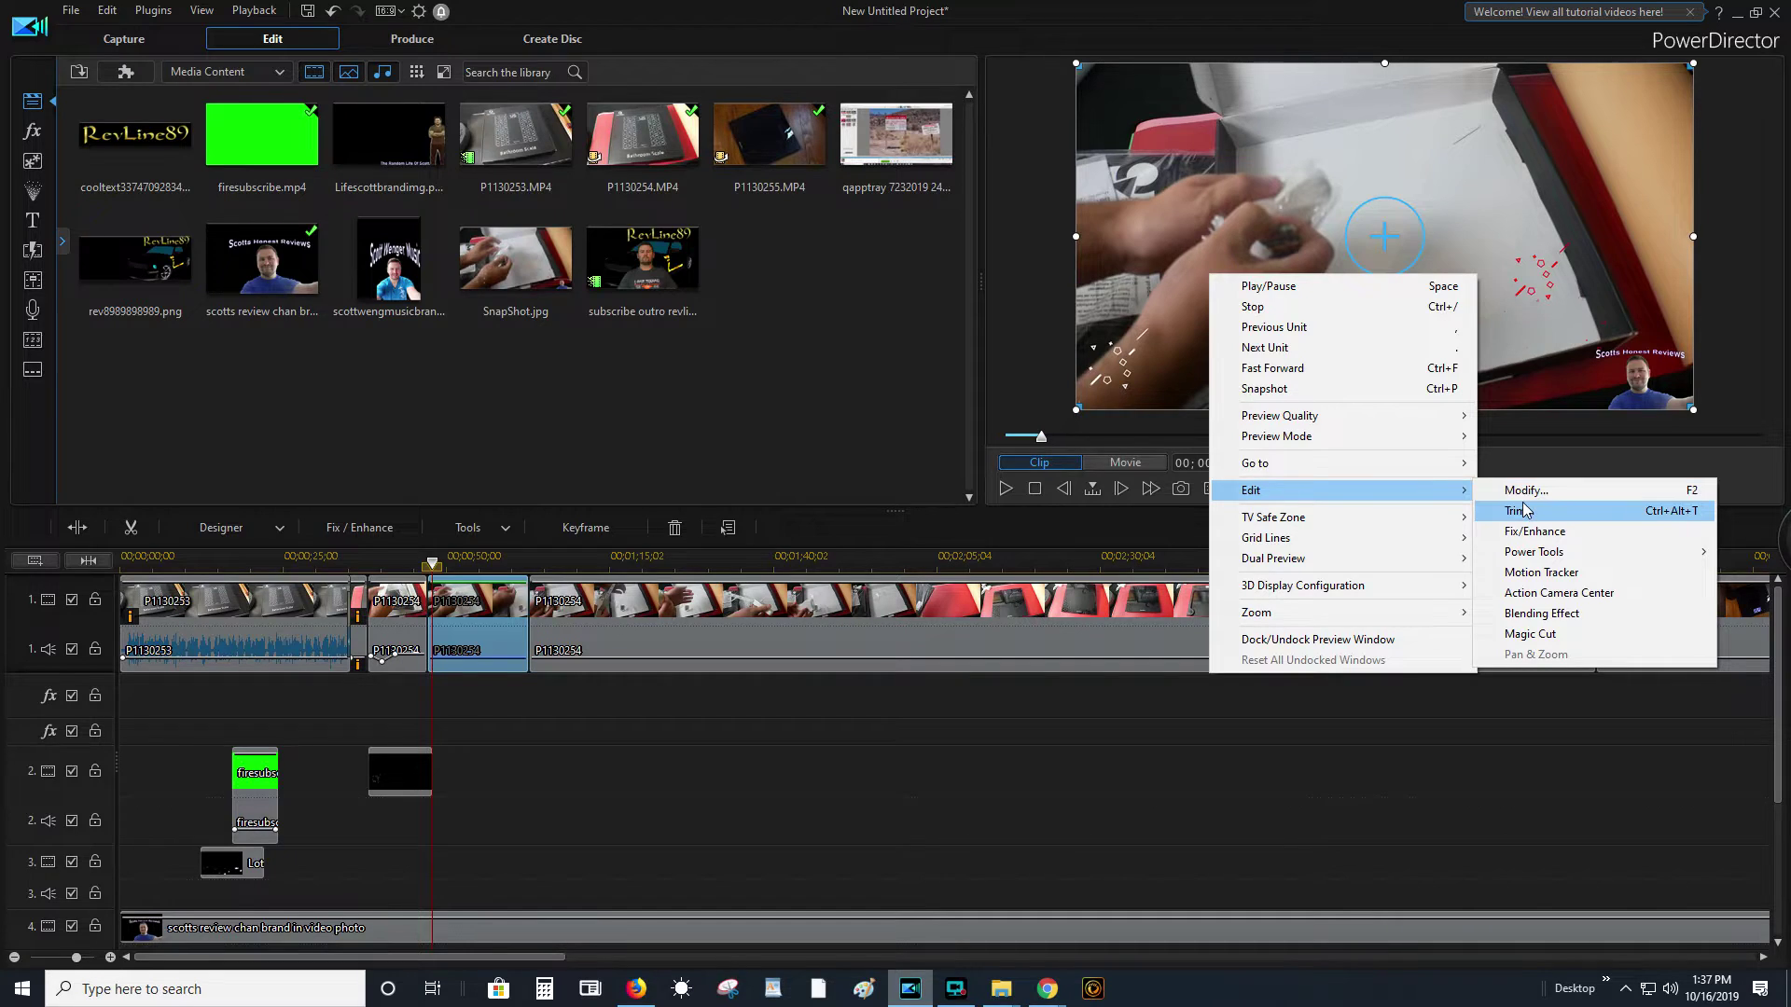
# - Examine the video editing commands and tools available for the P1130254 segment on the timeline
pyautogui.rightClick(489, 606)
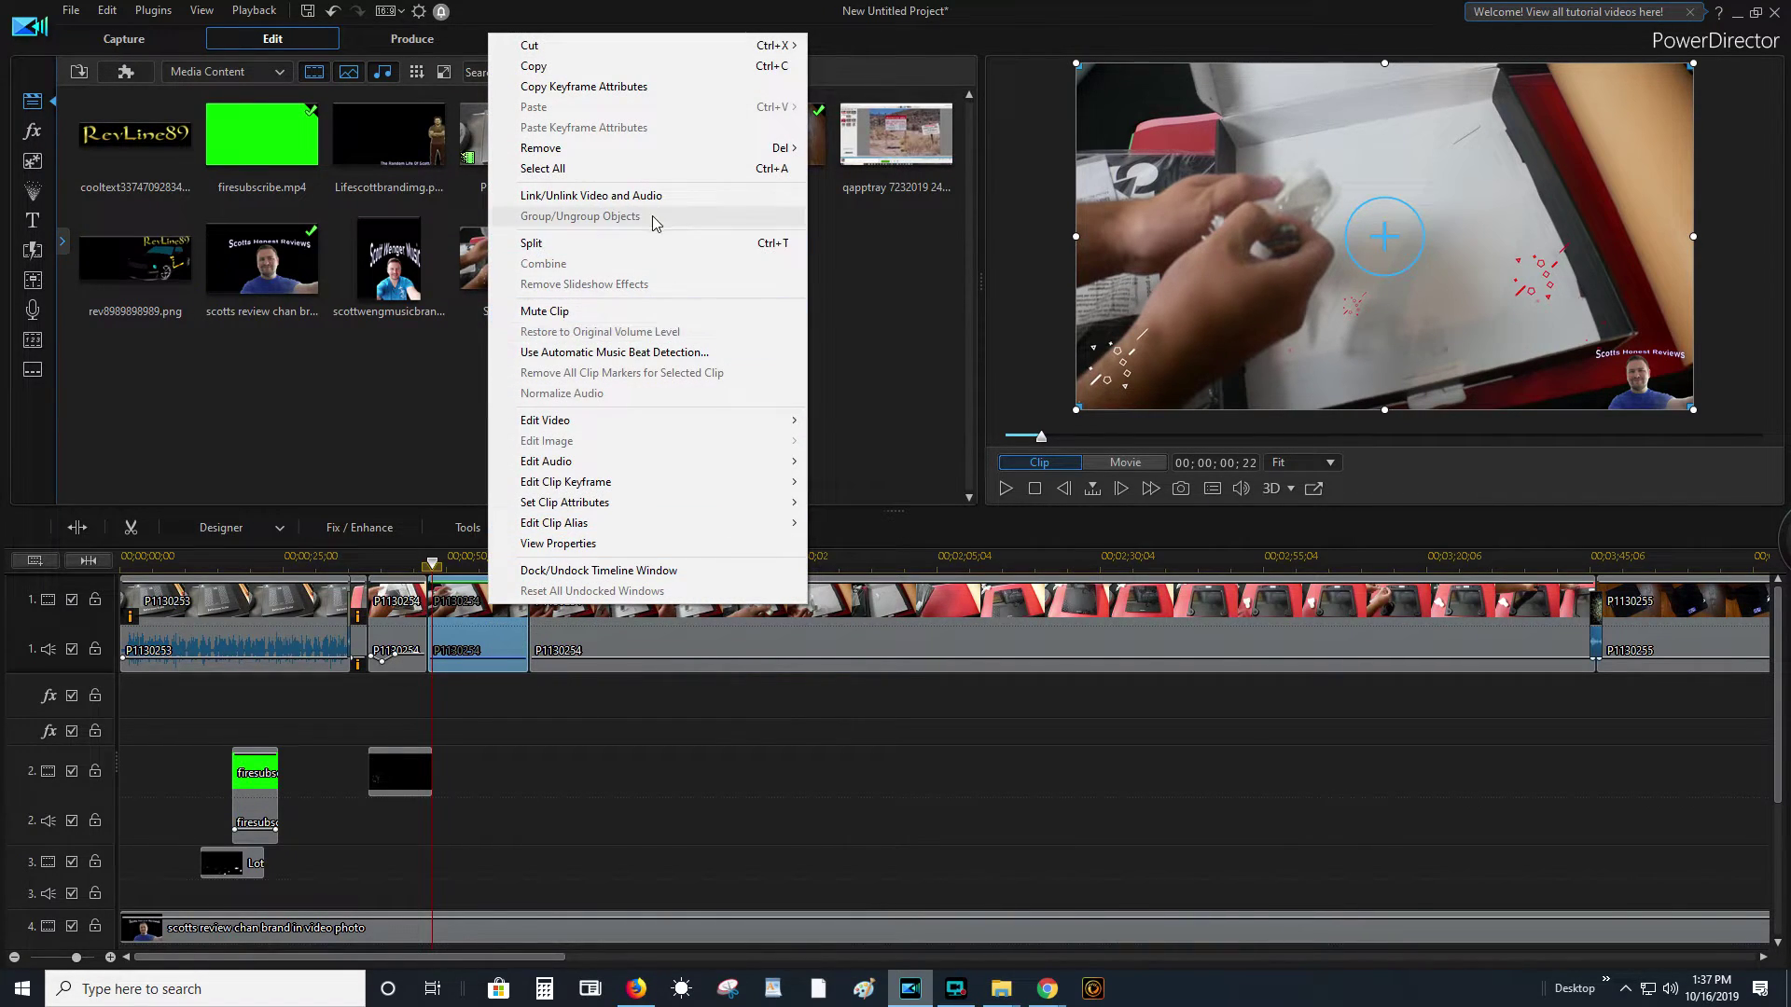
pyautogui.moveTo(597, 429)
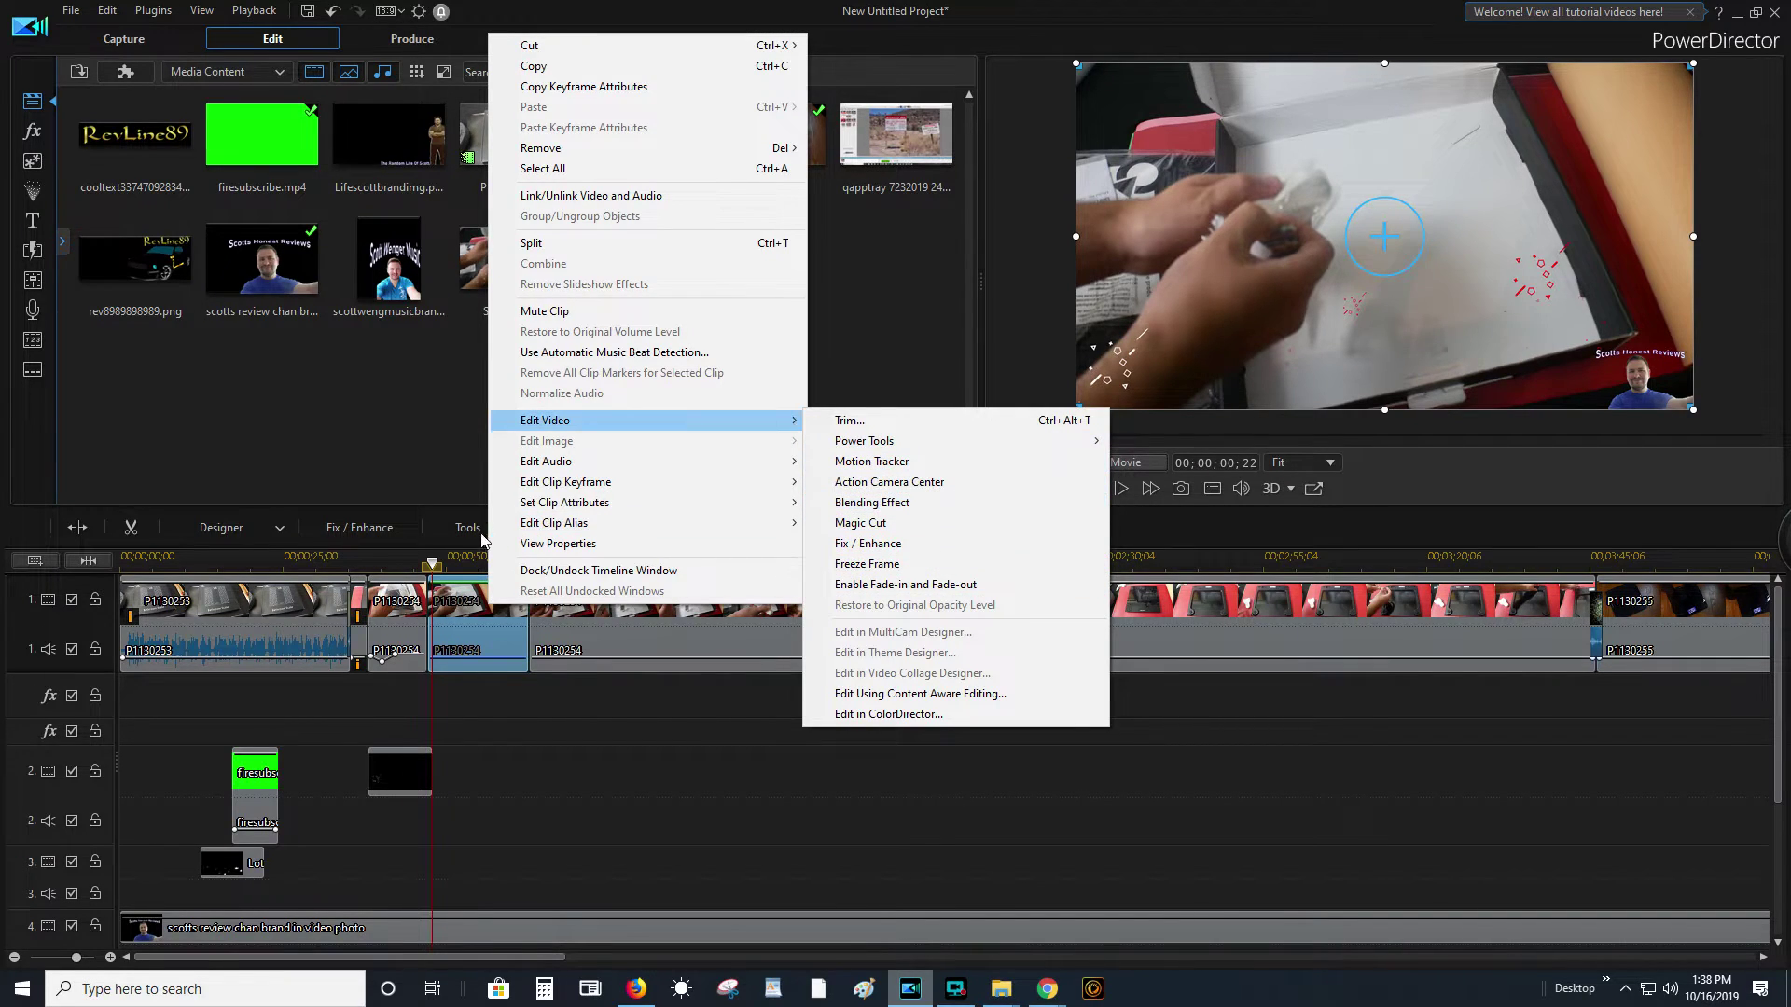
pyautogui.click(463, 626)
pyautogui.click(504, 529)
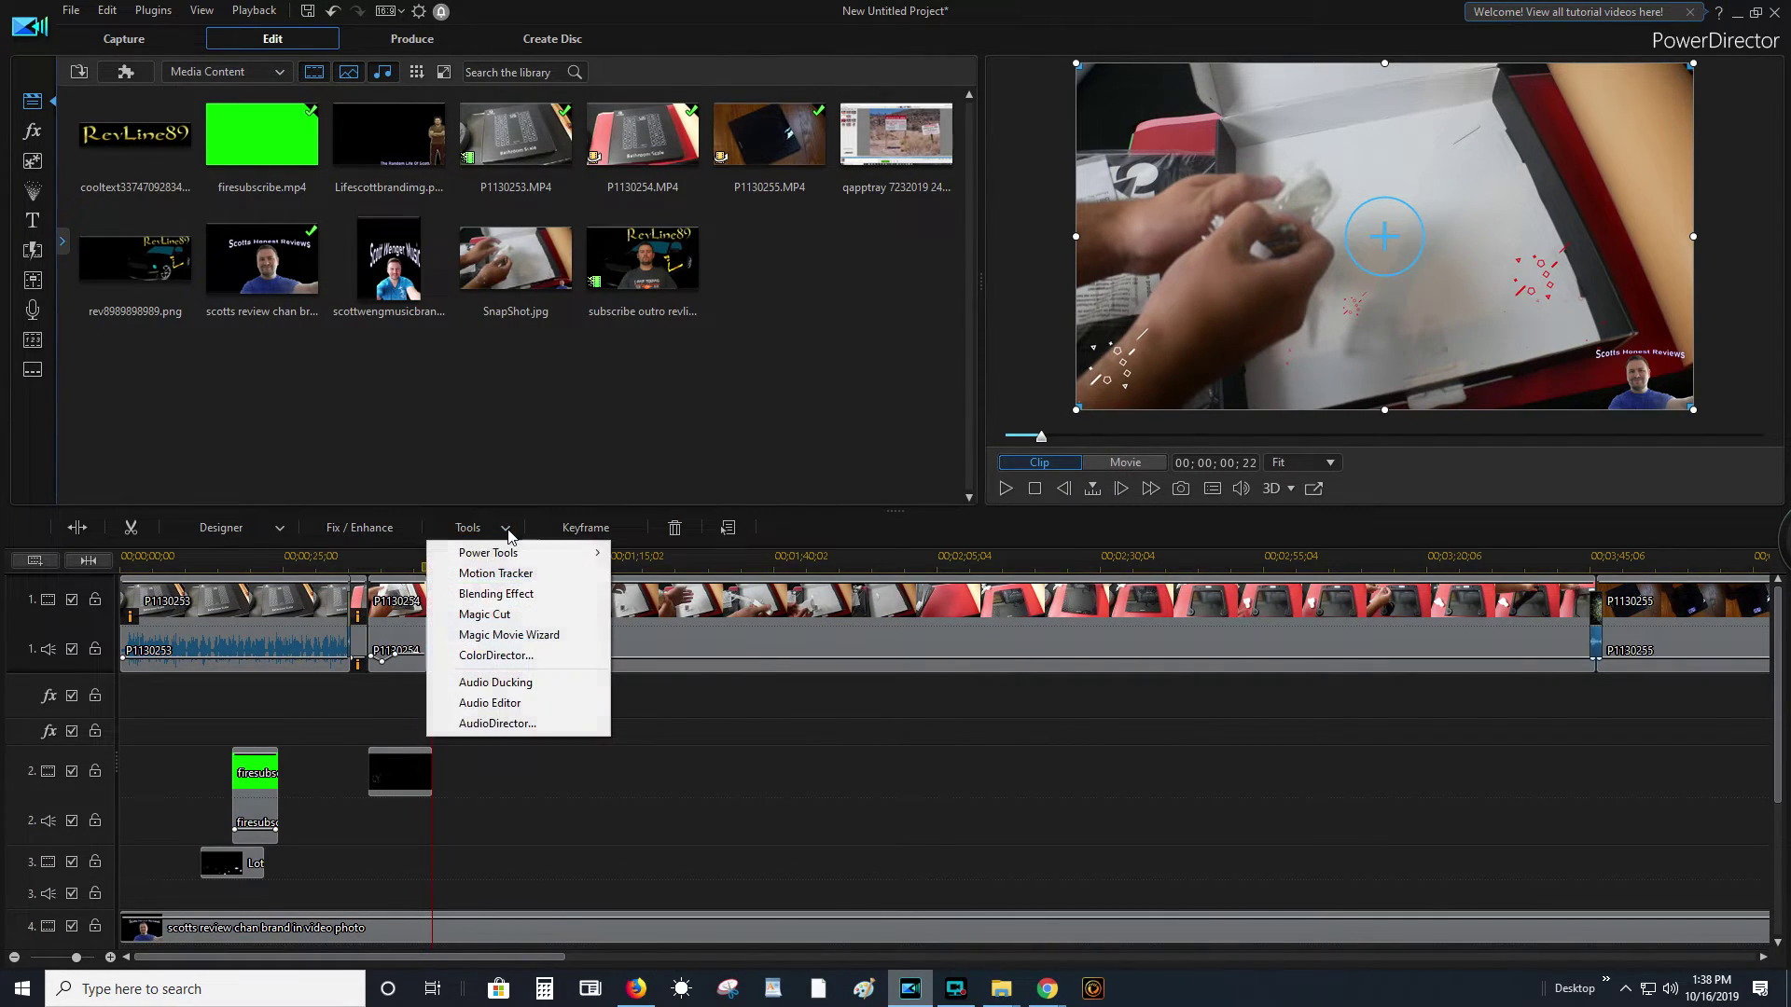
pyautogui.click(390, 466)
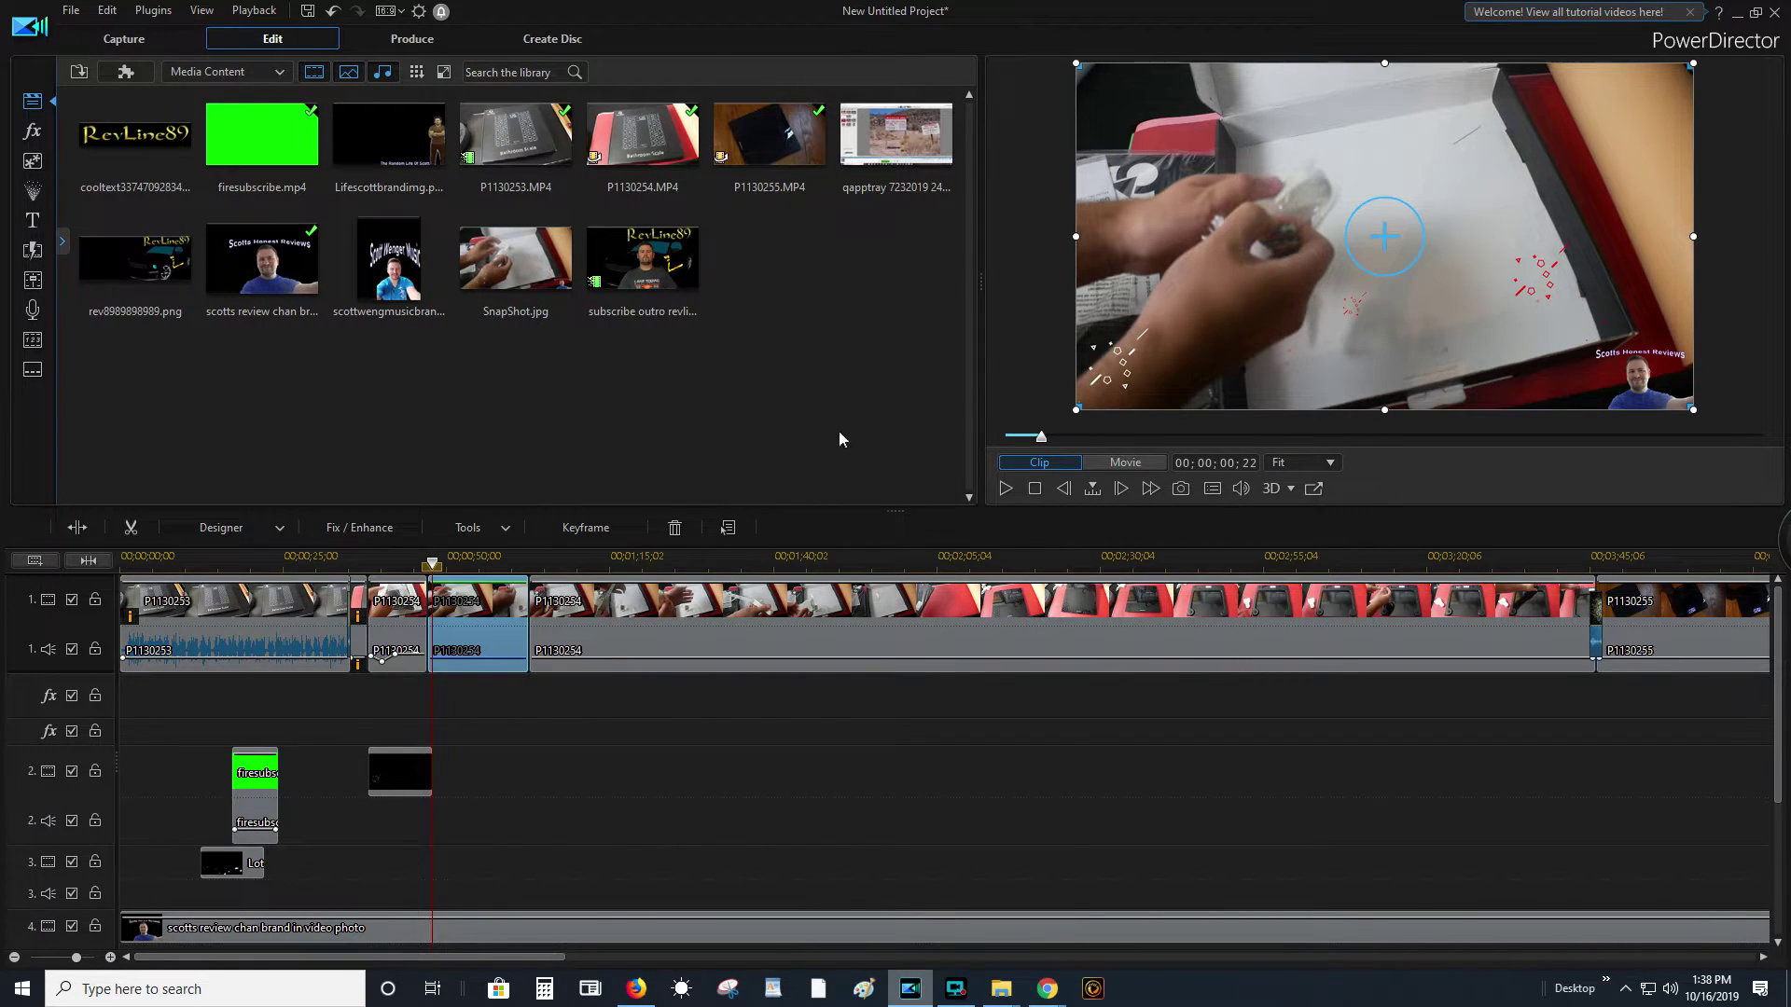
# - Open the P1130254 segment in the PiP Designer and review its object settings and chroma key options
pyautogui.rightClick(1205, 240)
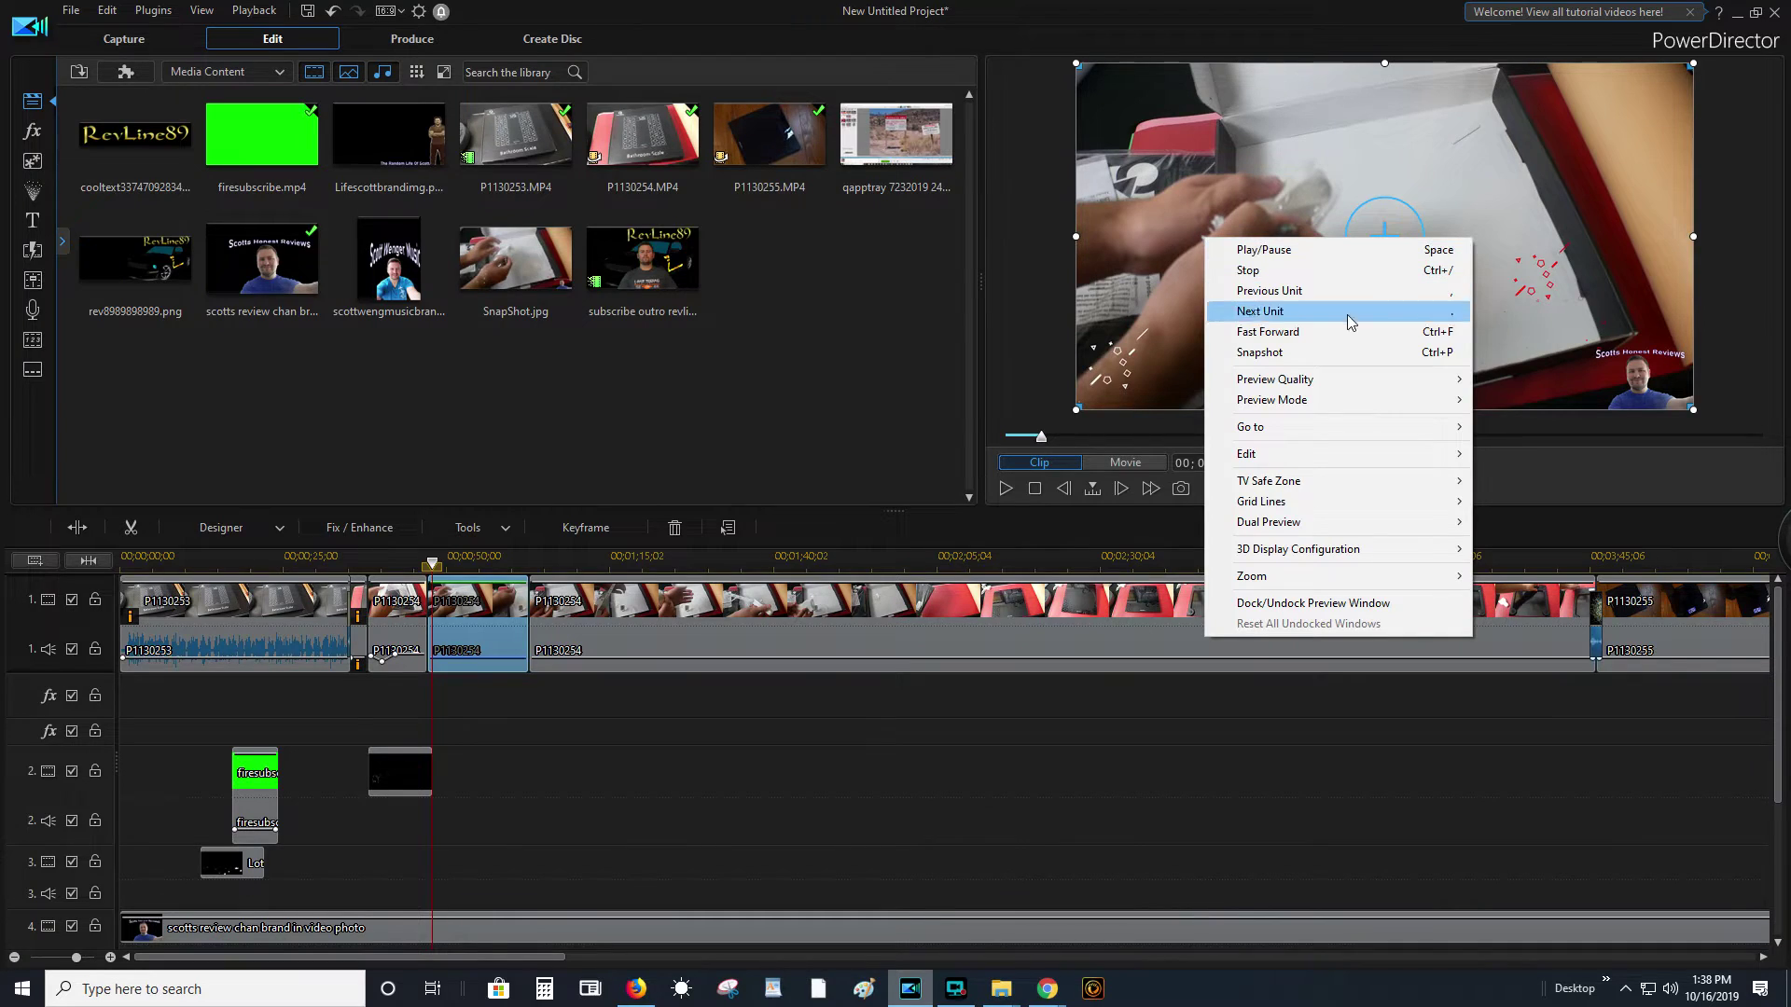
pyautogui.click(1511, 461)
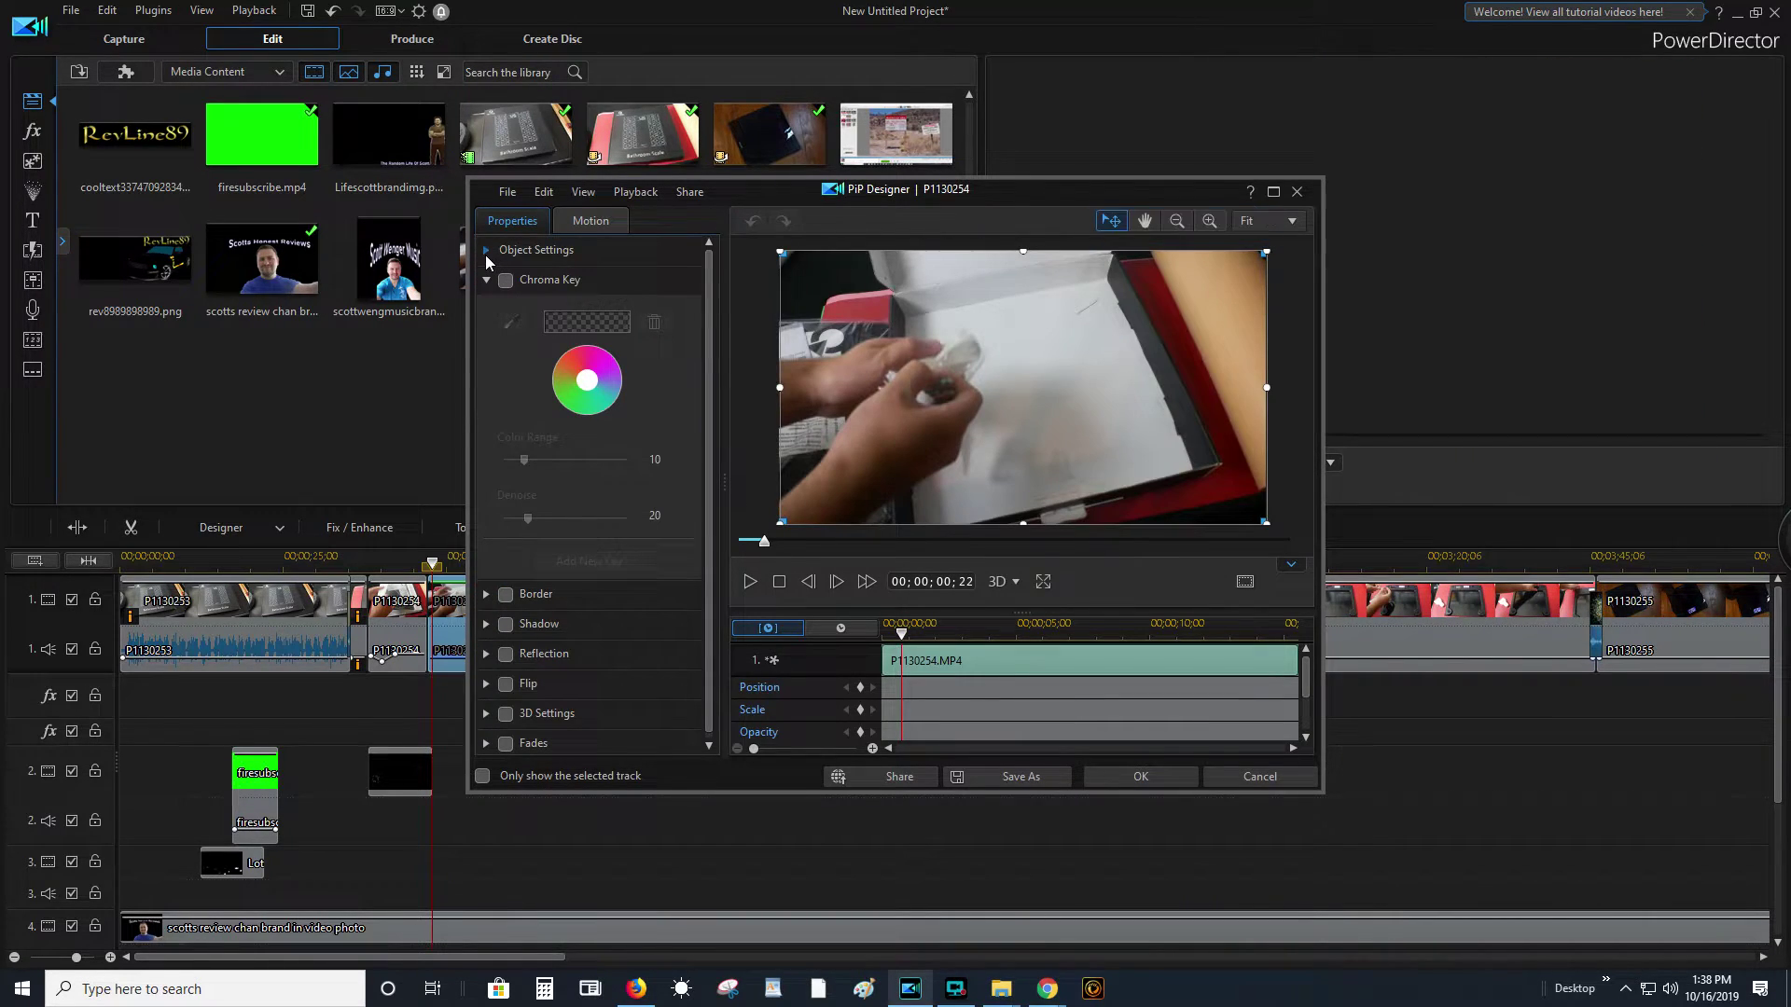
pyautogui.click(486, 252)
pyautogui.scroll(-5, 625, 468)
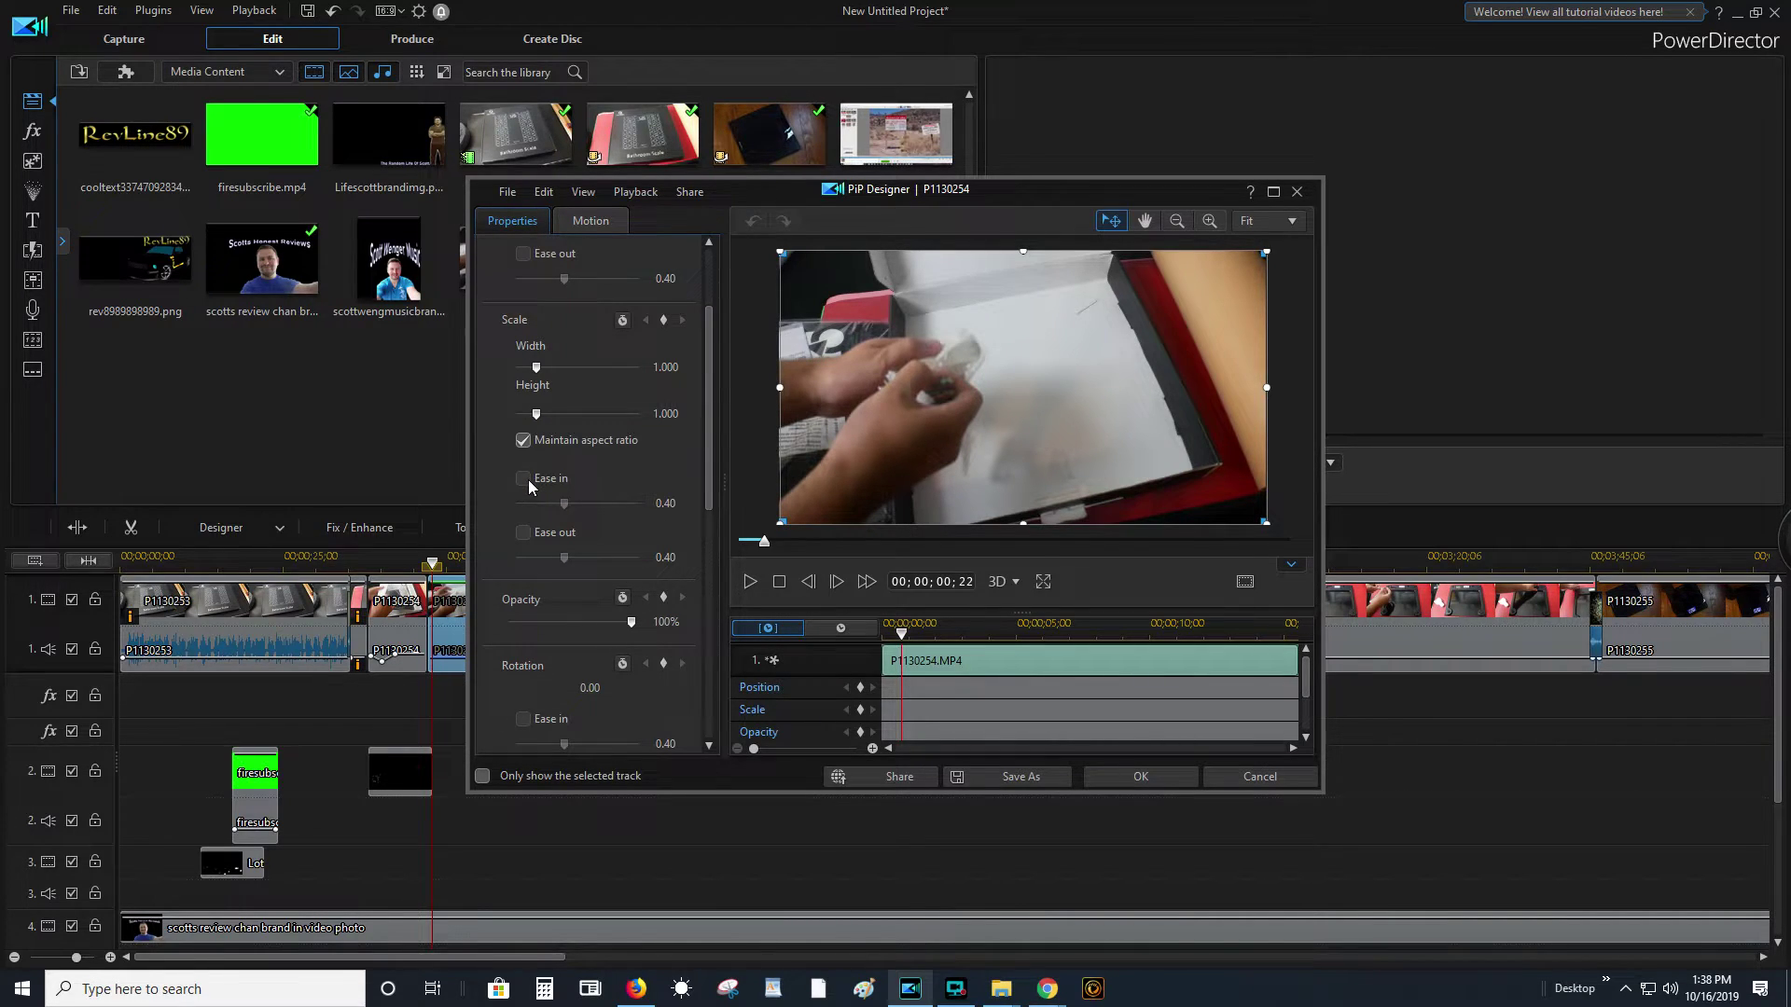
pyautogui.scroll(-10, 569, 527)
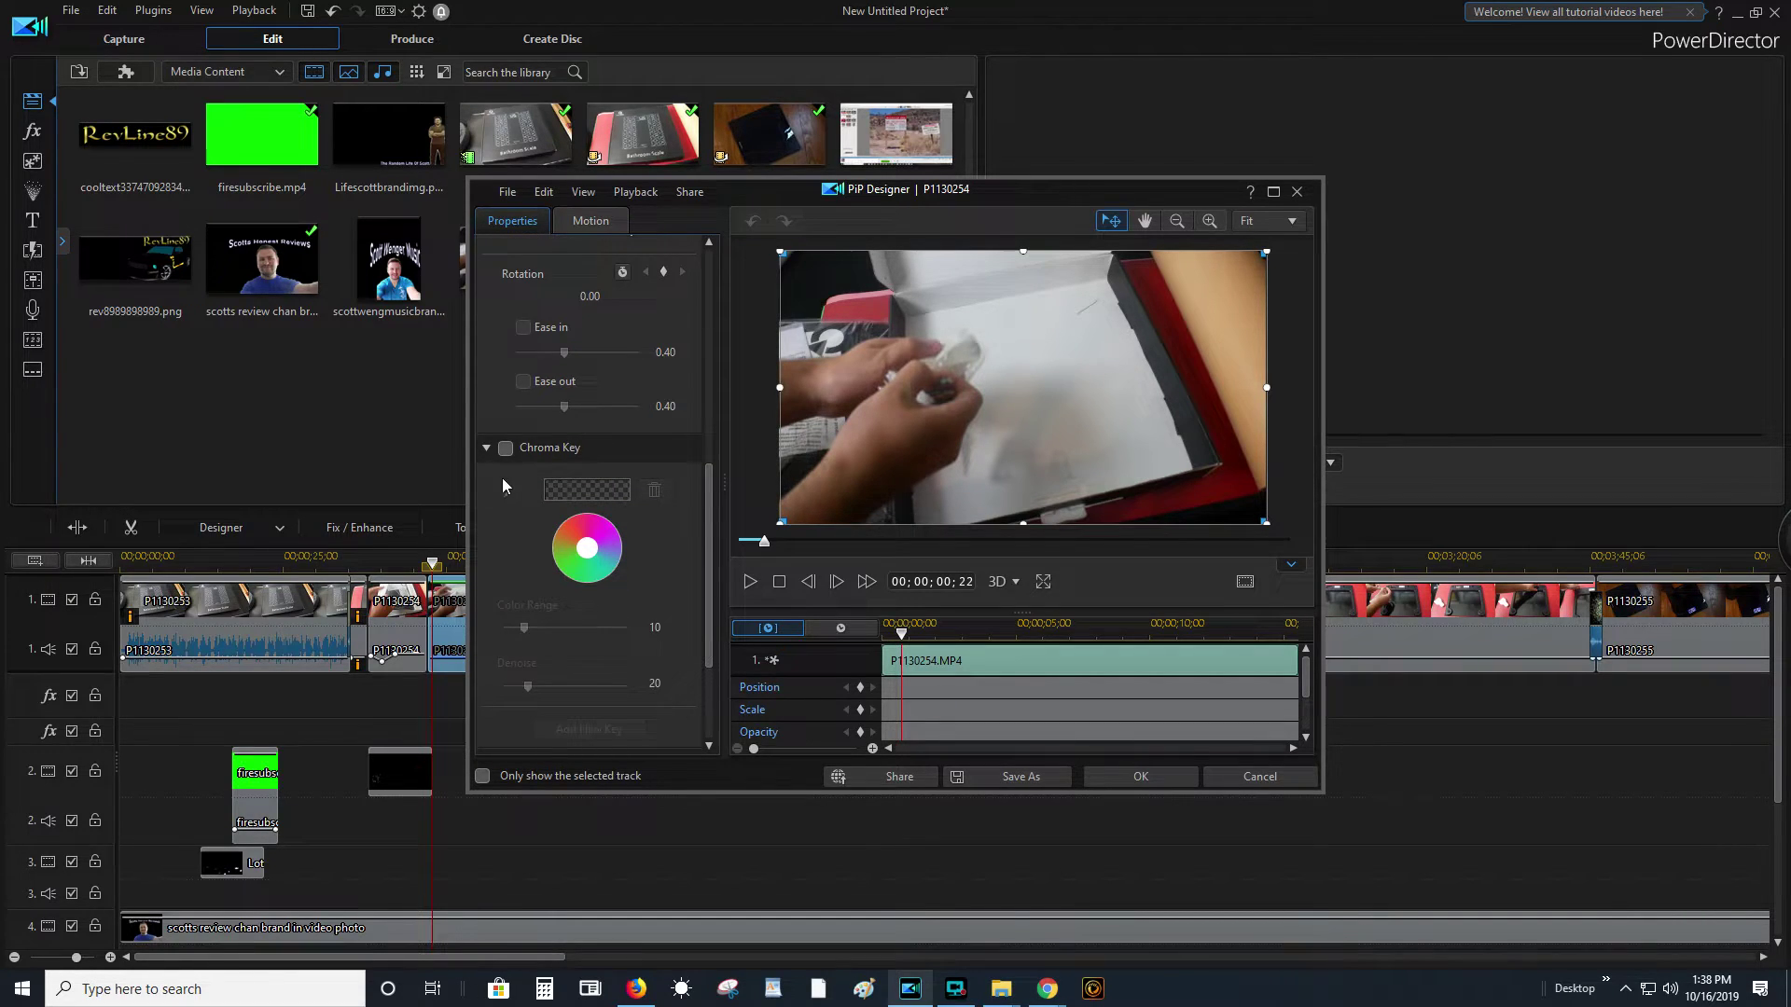
pyautogui.scroll(-4, 603, 533)
pyautogui.scroll(14, 501, 495)
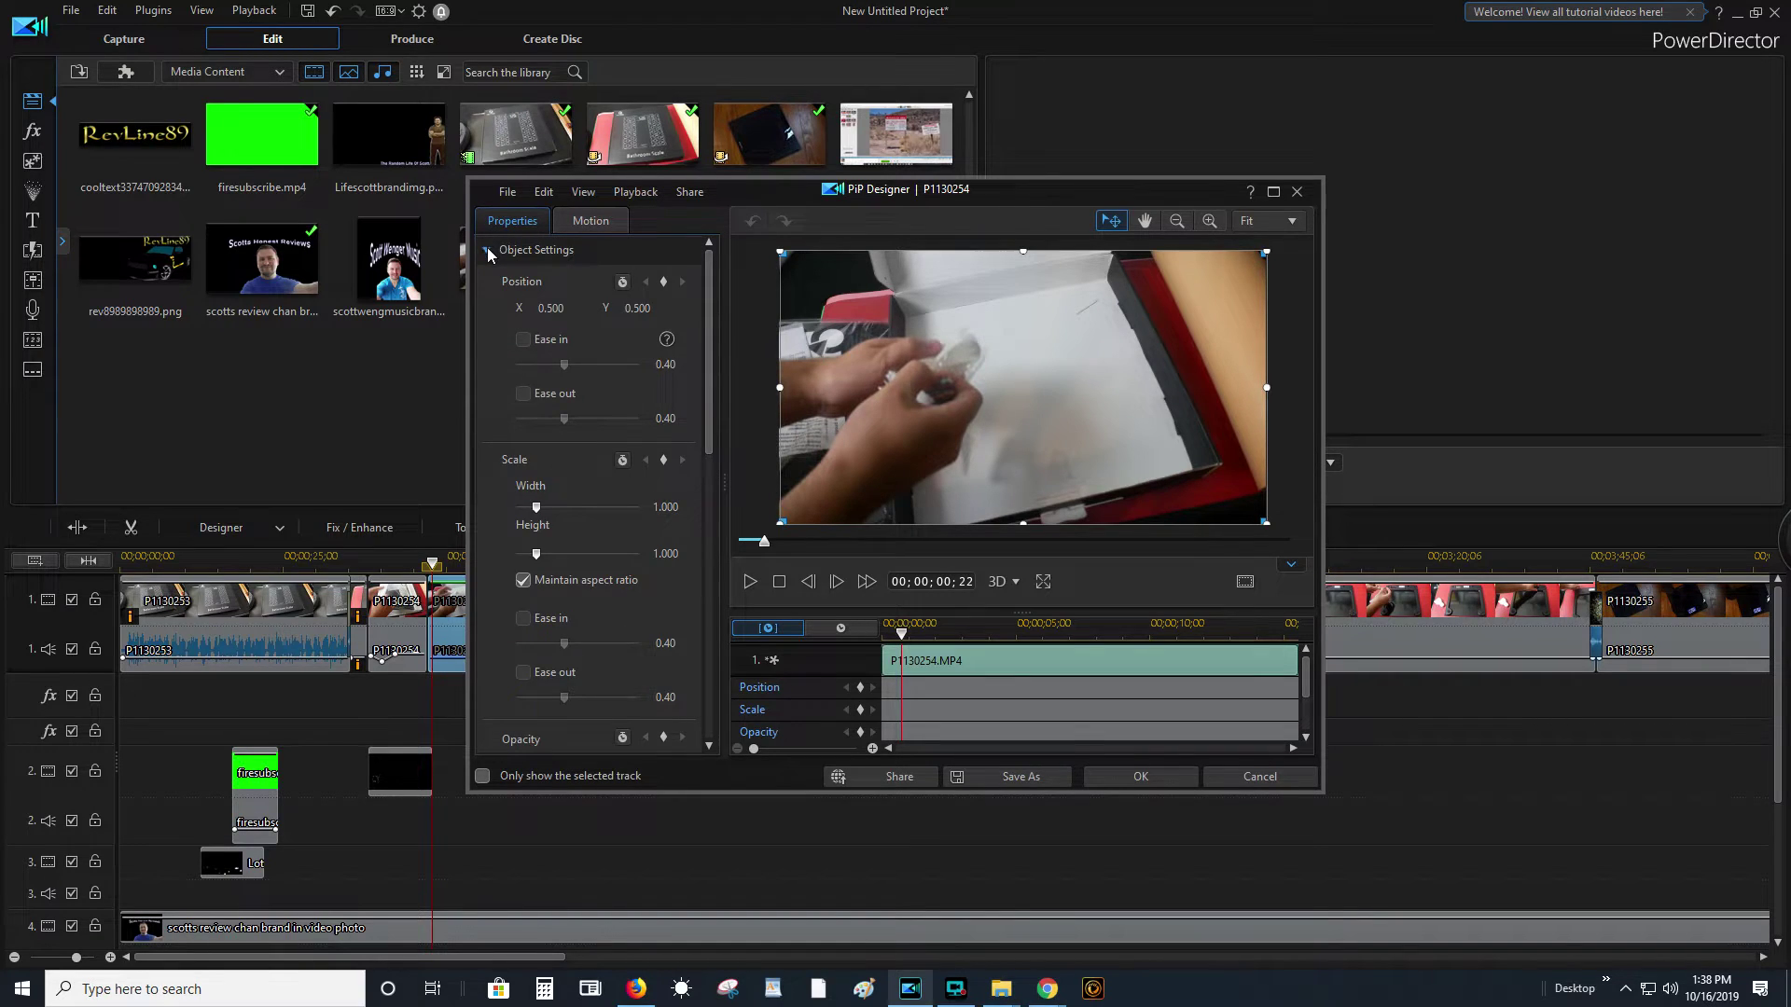
pyautogui.click(487, 251)
pyautogui.click(486, 280)
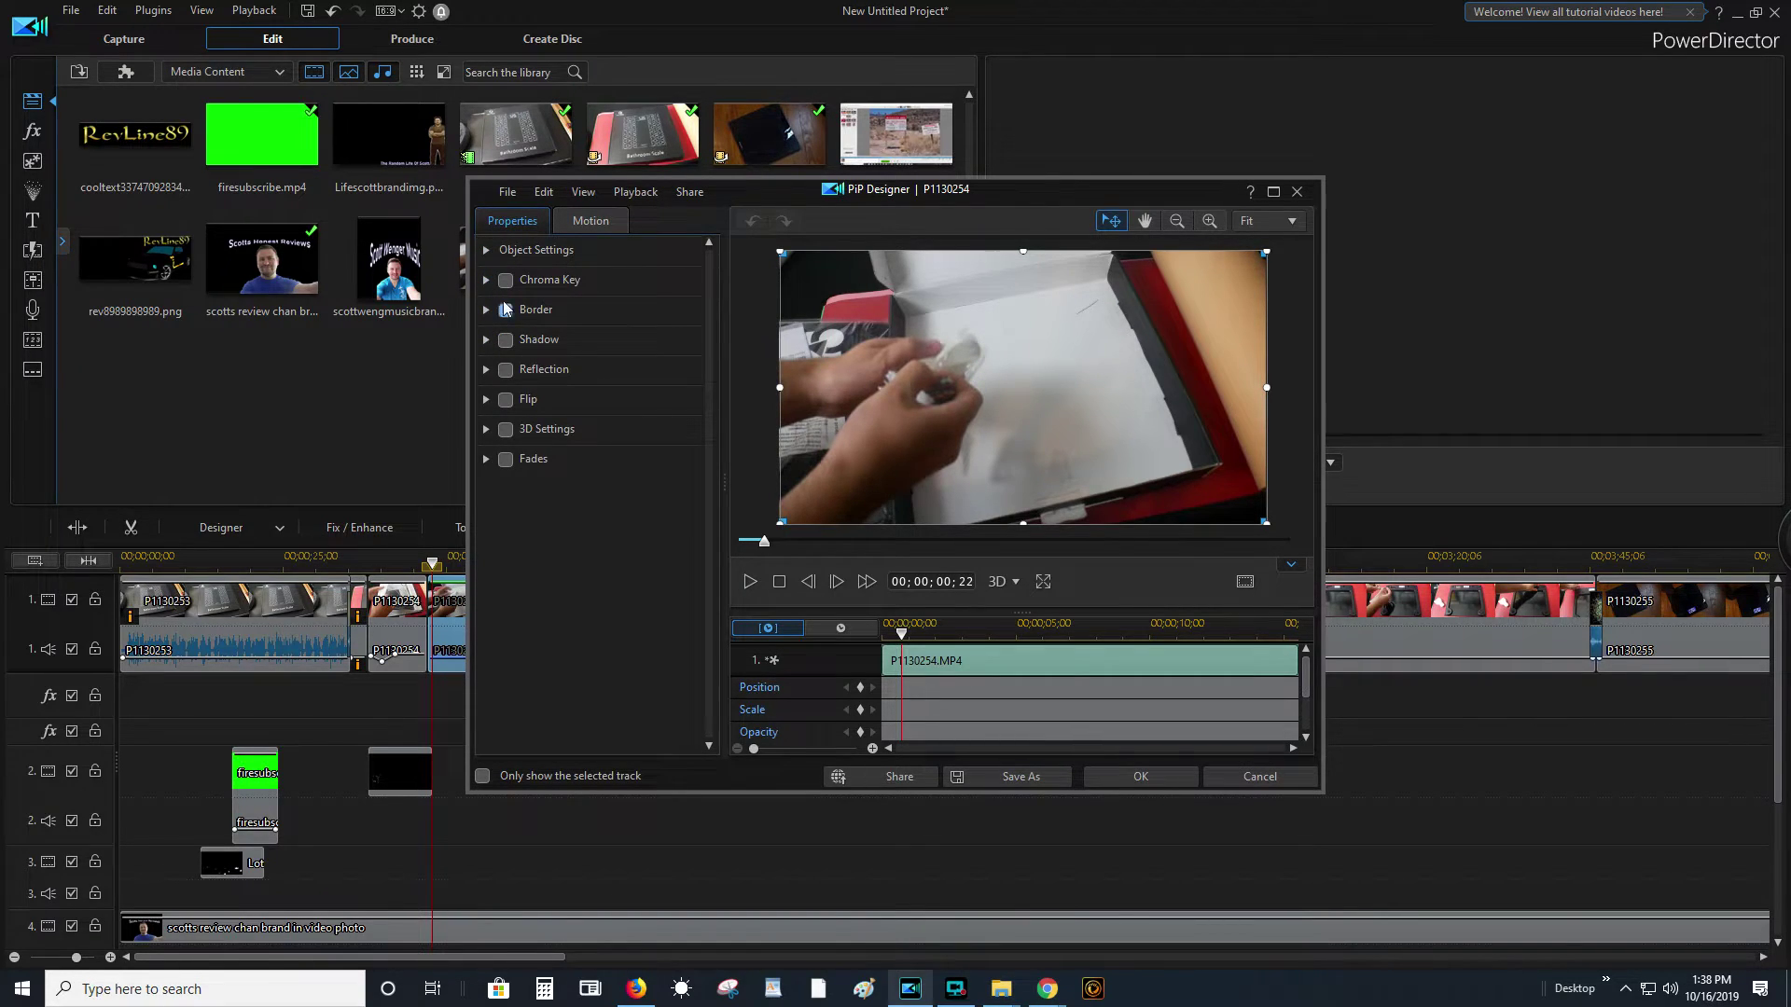
# - Enable a border on the segment and set its fill type to 4 Color Gradient
pyautogui.click(488, 310)
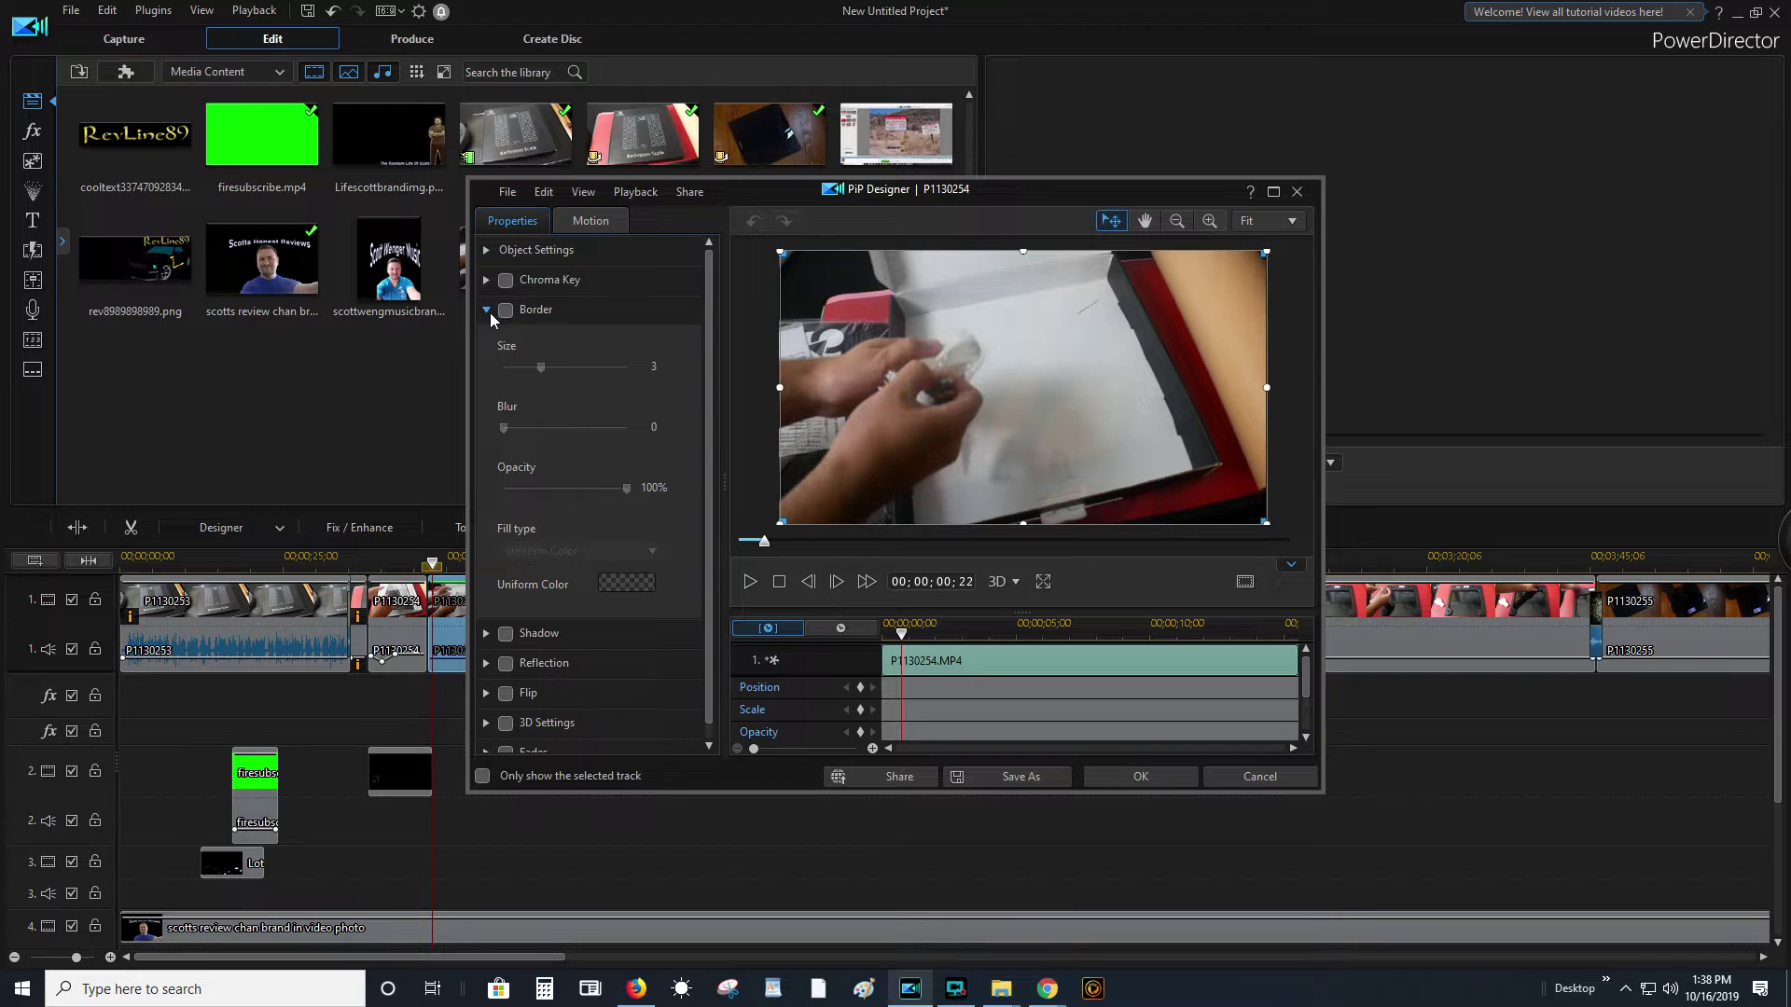
pyautogui.click(508, 310)
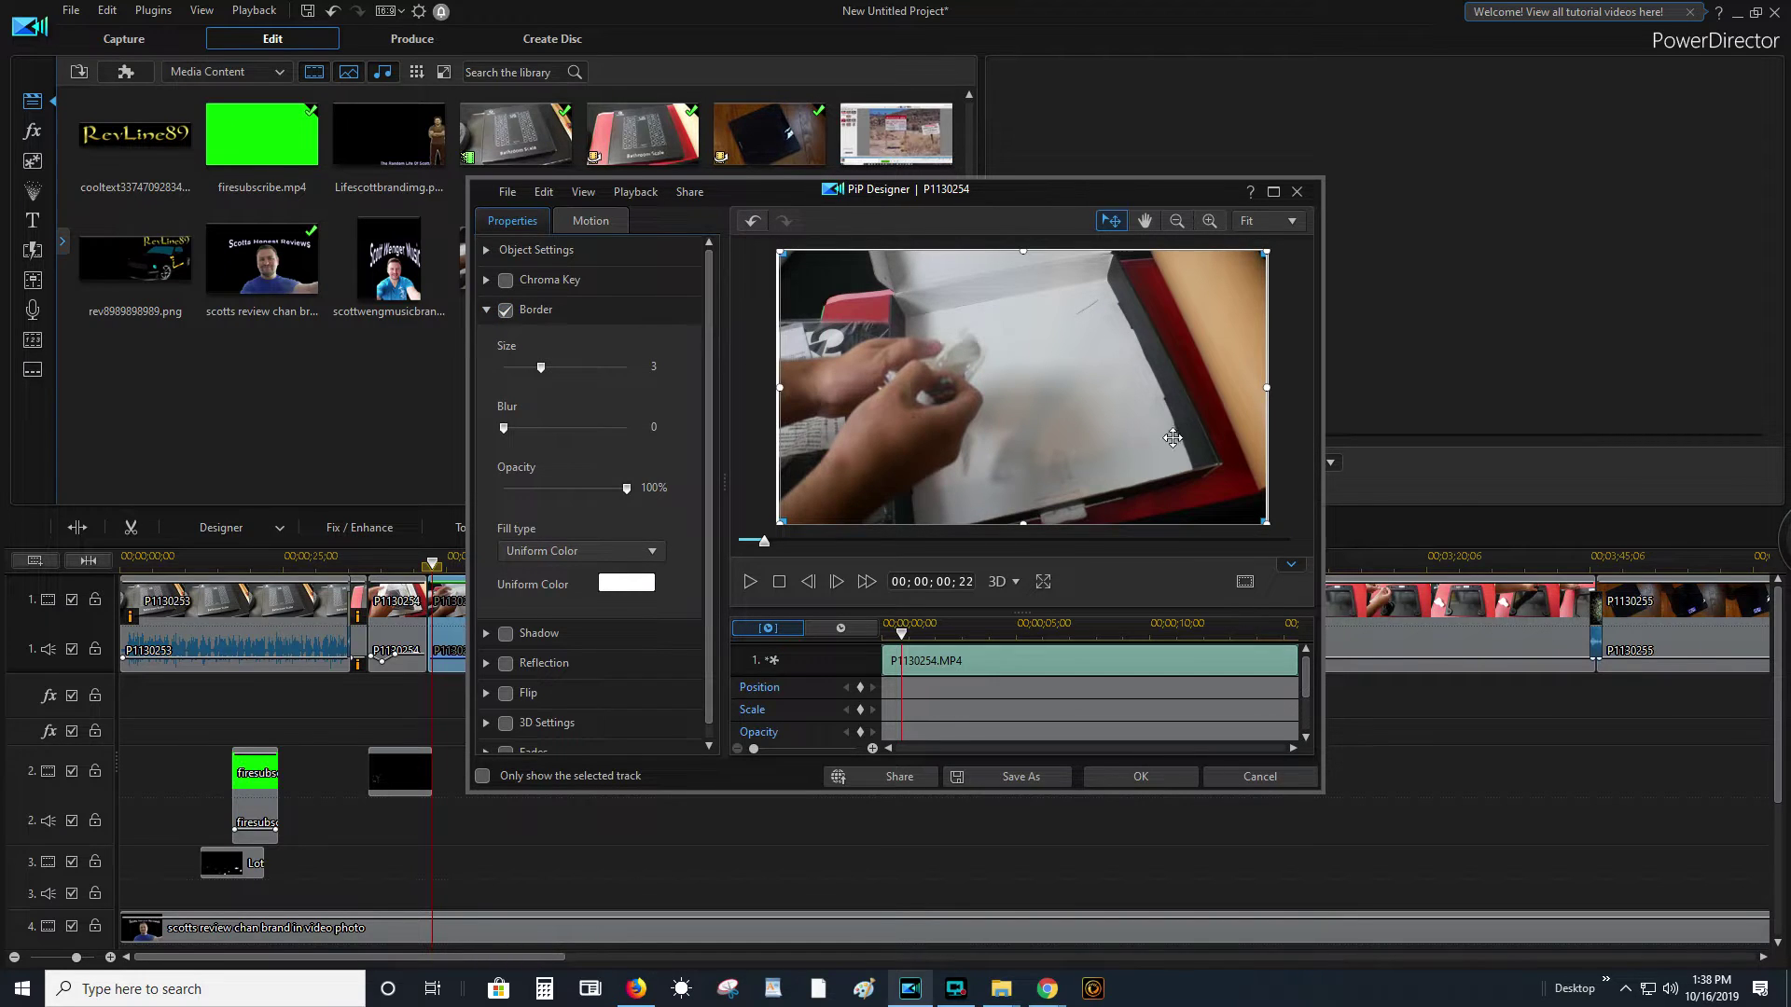
pyautogui.click(584, 554)
pyautogui.click(584, 589)
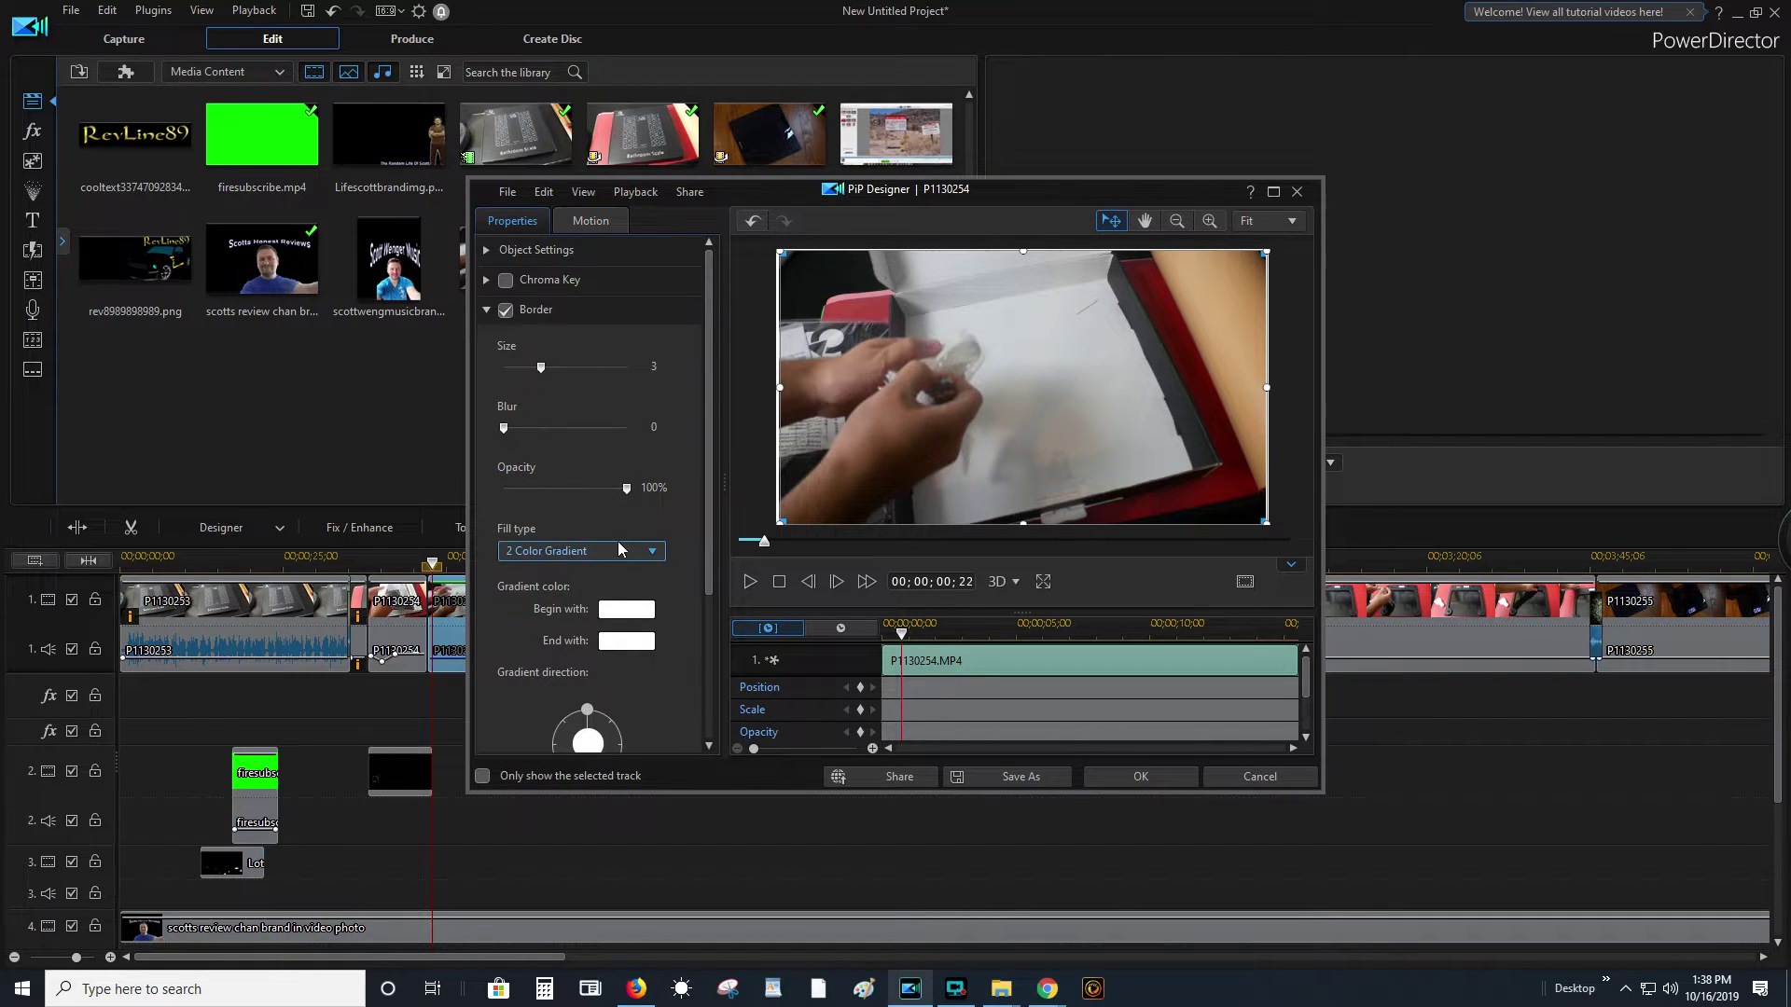
pyautogui.click(575, 552)
pyautogui.click(578, 609)
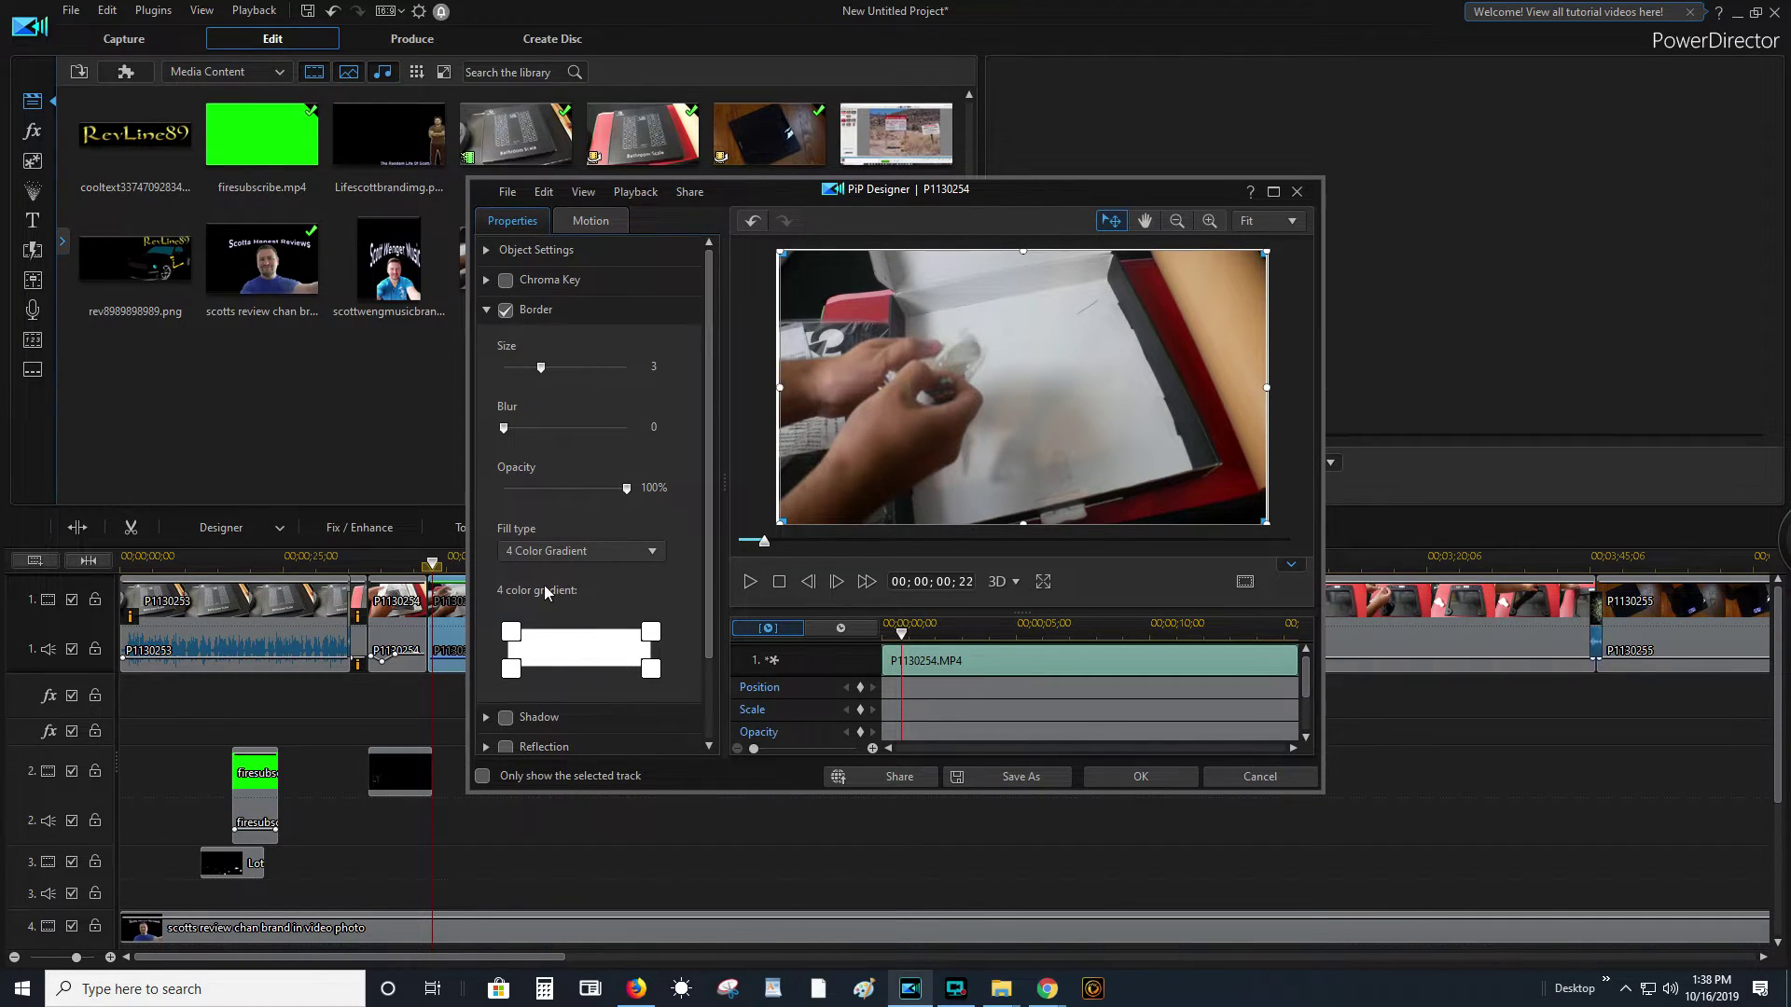
# - Set the border gradient's upper-left color to dark blue and its lower-left color to bright green
pyautogui.click(511, 632)
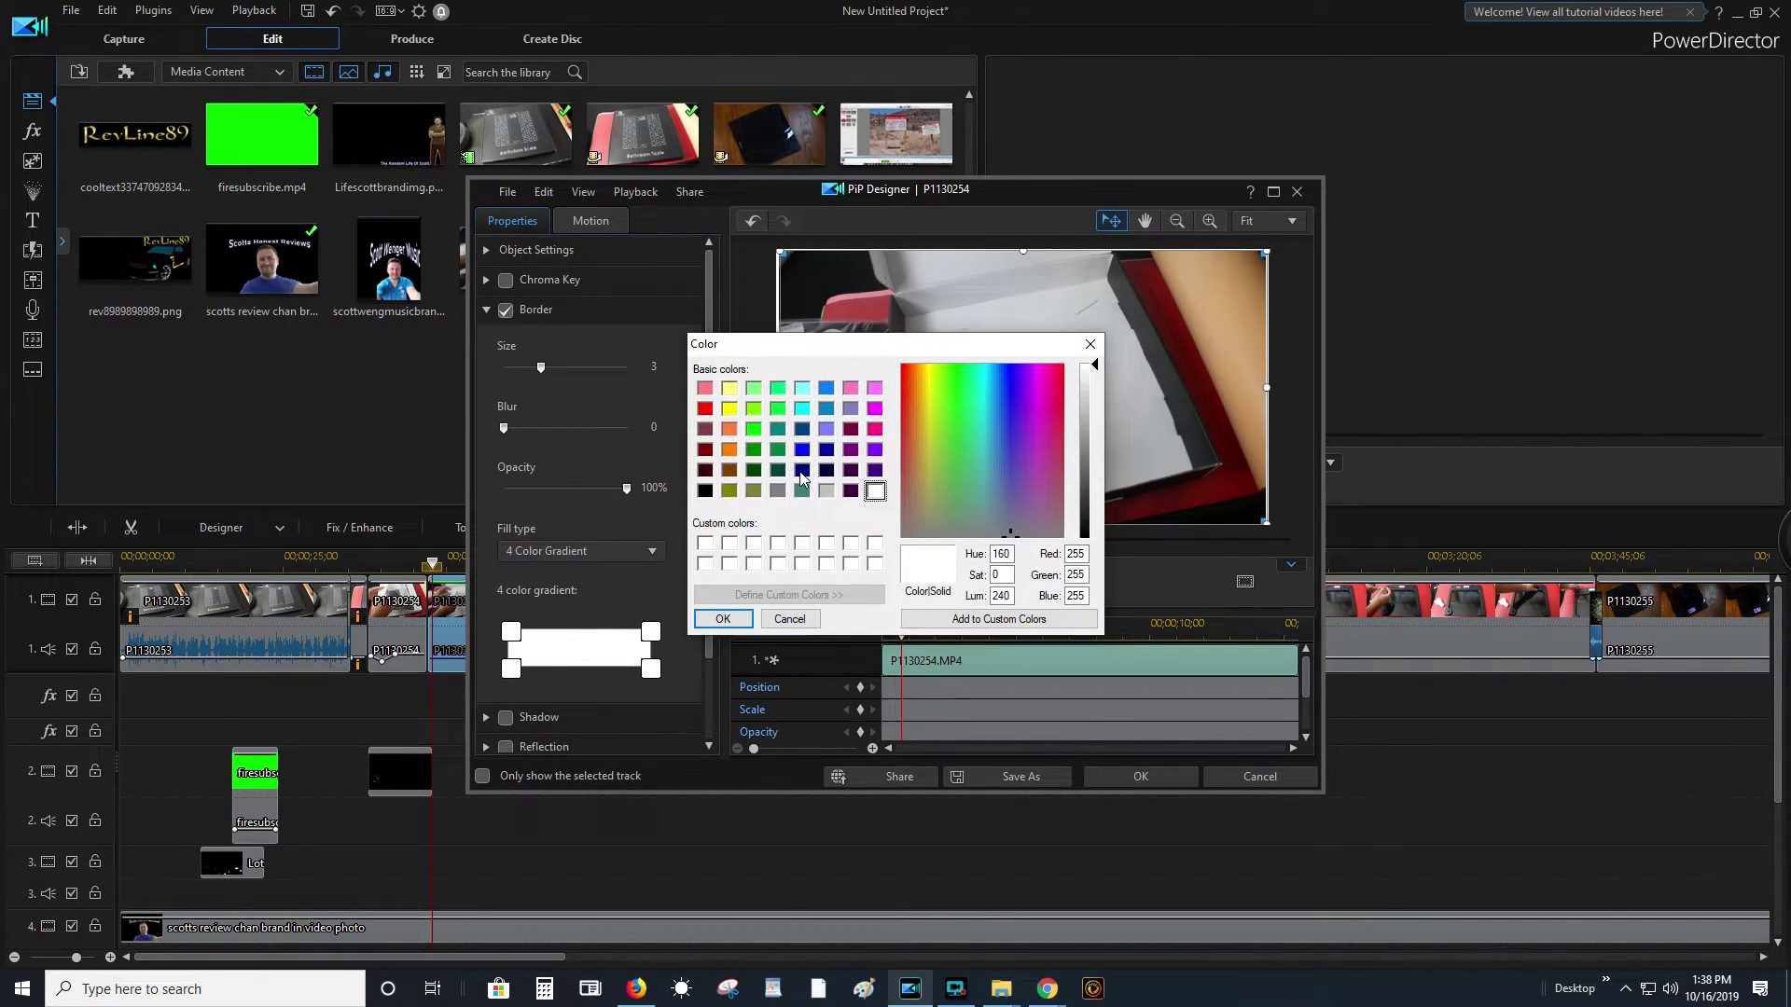
pyautogui.click(802, 470)
pyautogui.click(722, 620)
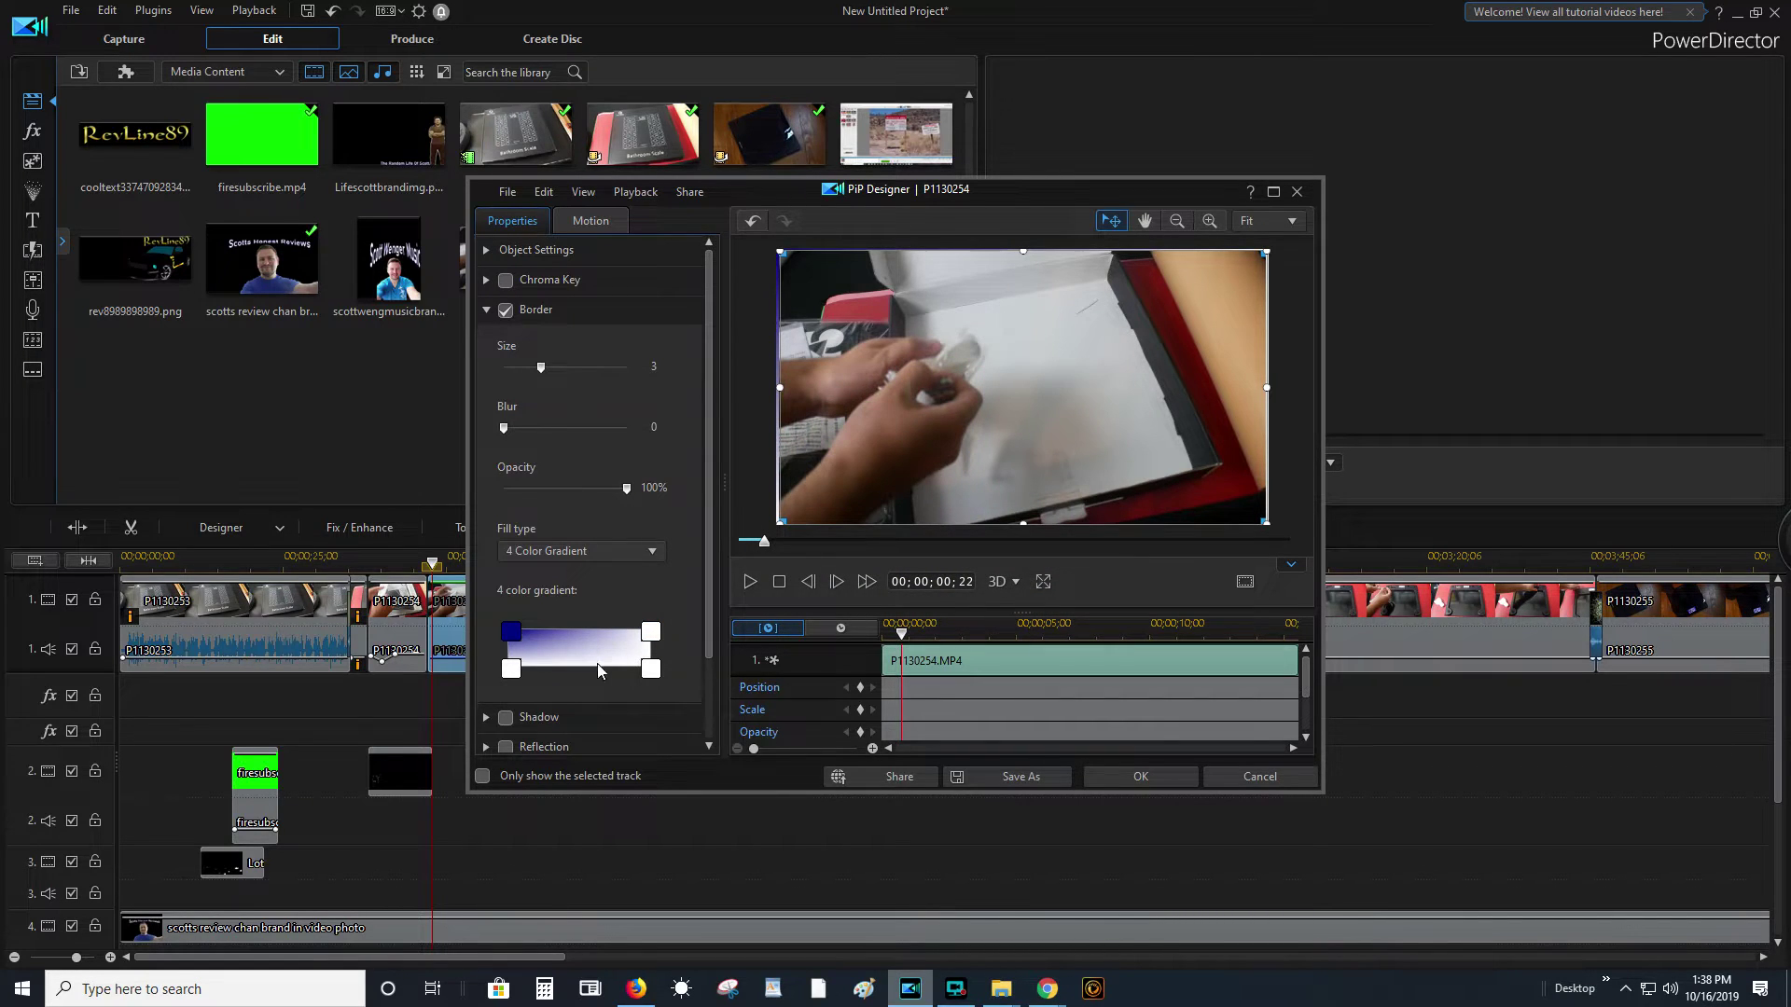
pyautogui.click(511, 669)
pyautogui.click(754, 429)
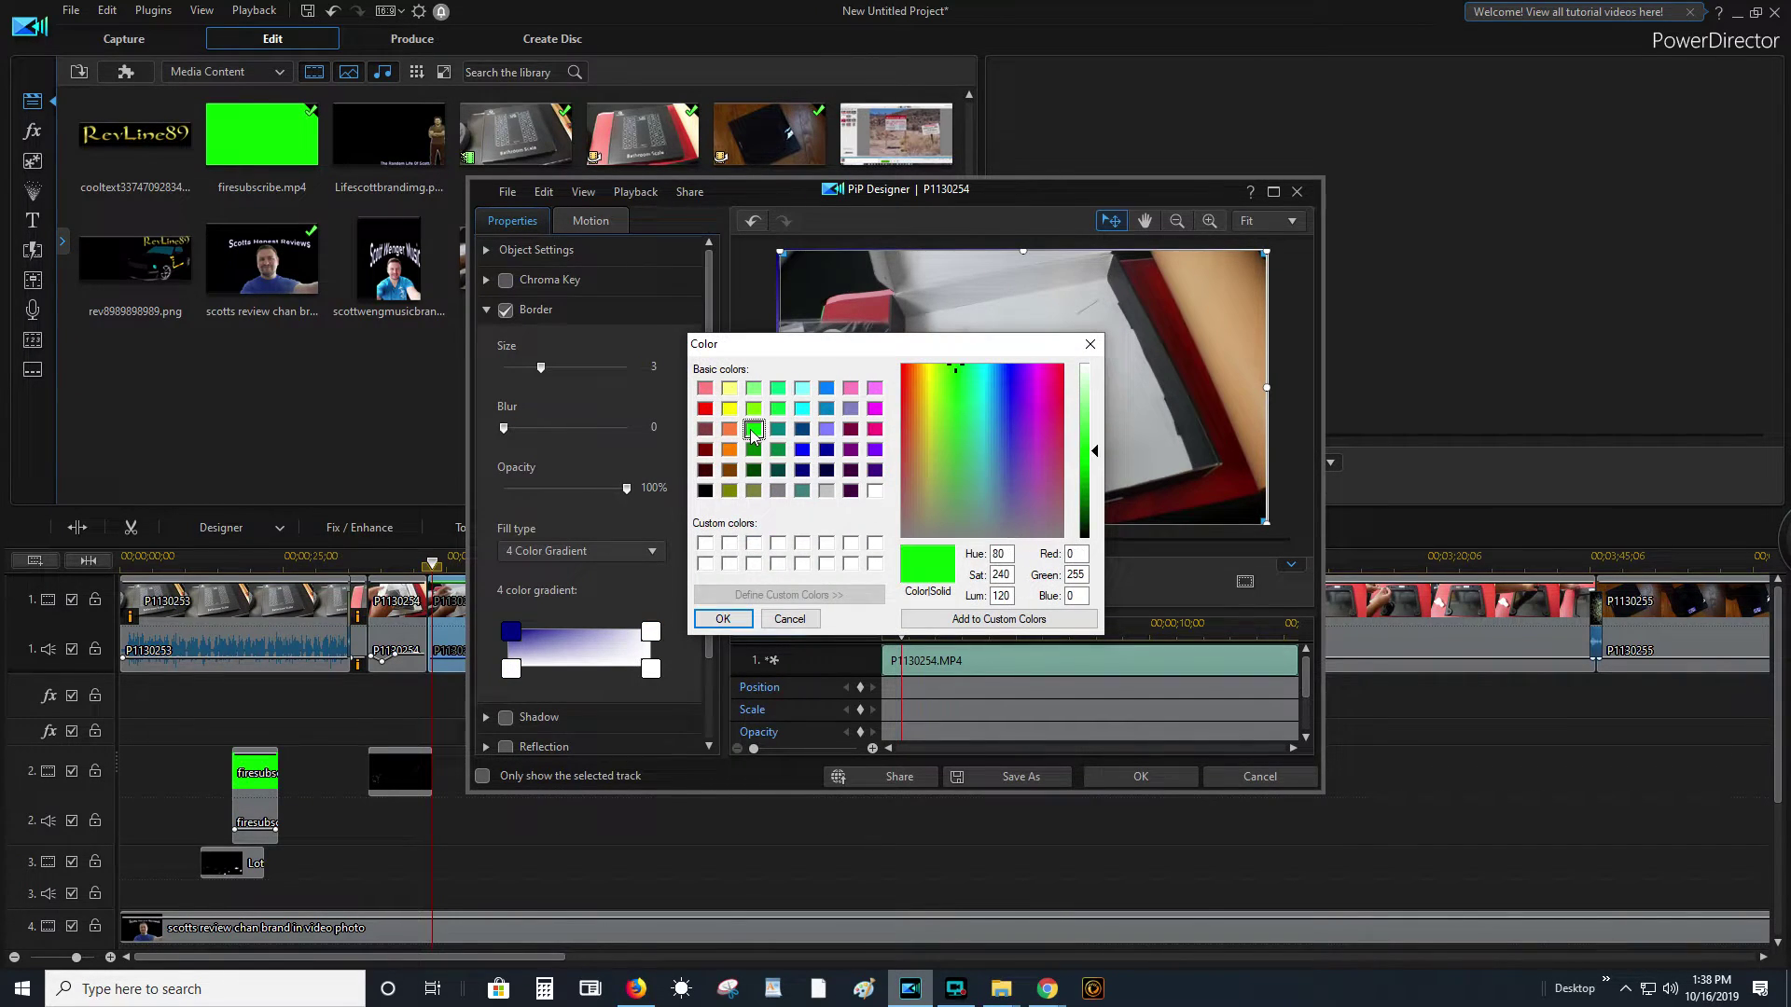
pyautogui.click(723, 619)
# - Set the border gradient's upper-right color to pink and its lower-right color to teal
pyautogui.click(651, 631)
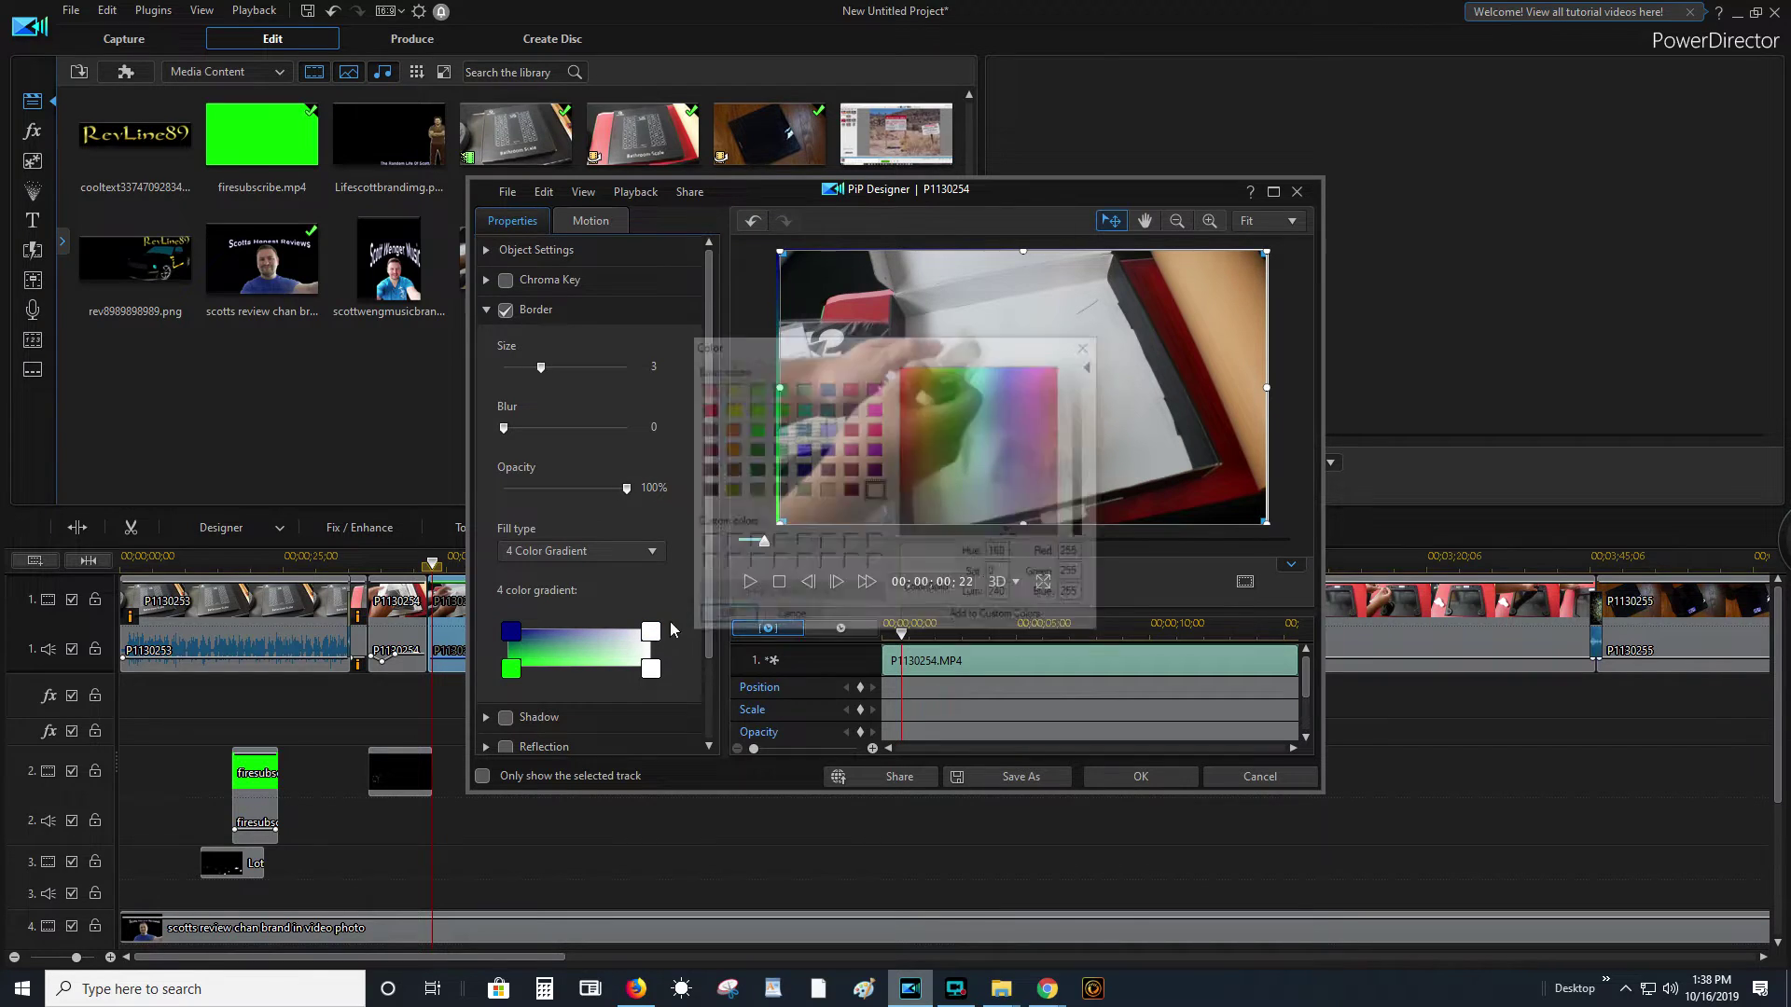
pyautogui.click(875, 429)
pyautogui.click(723, 620)
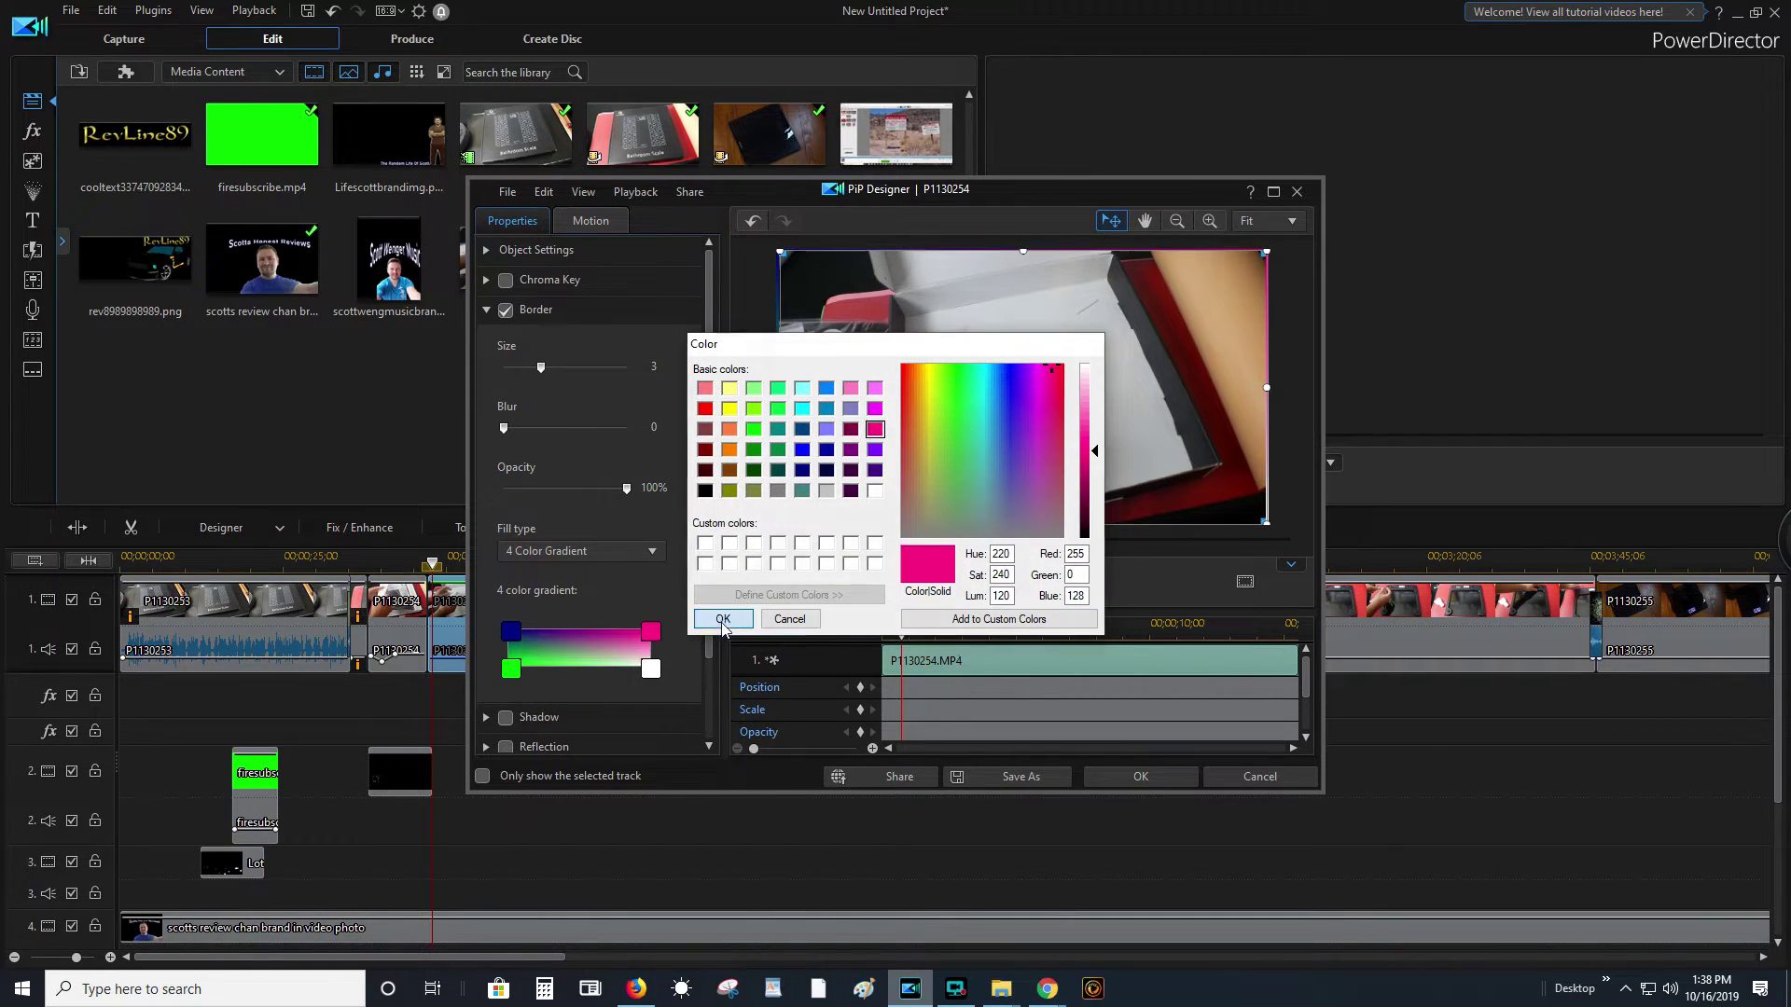
pyautogui.click(650, 668)
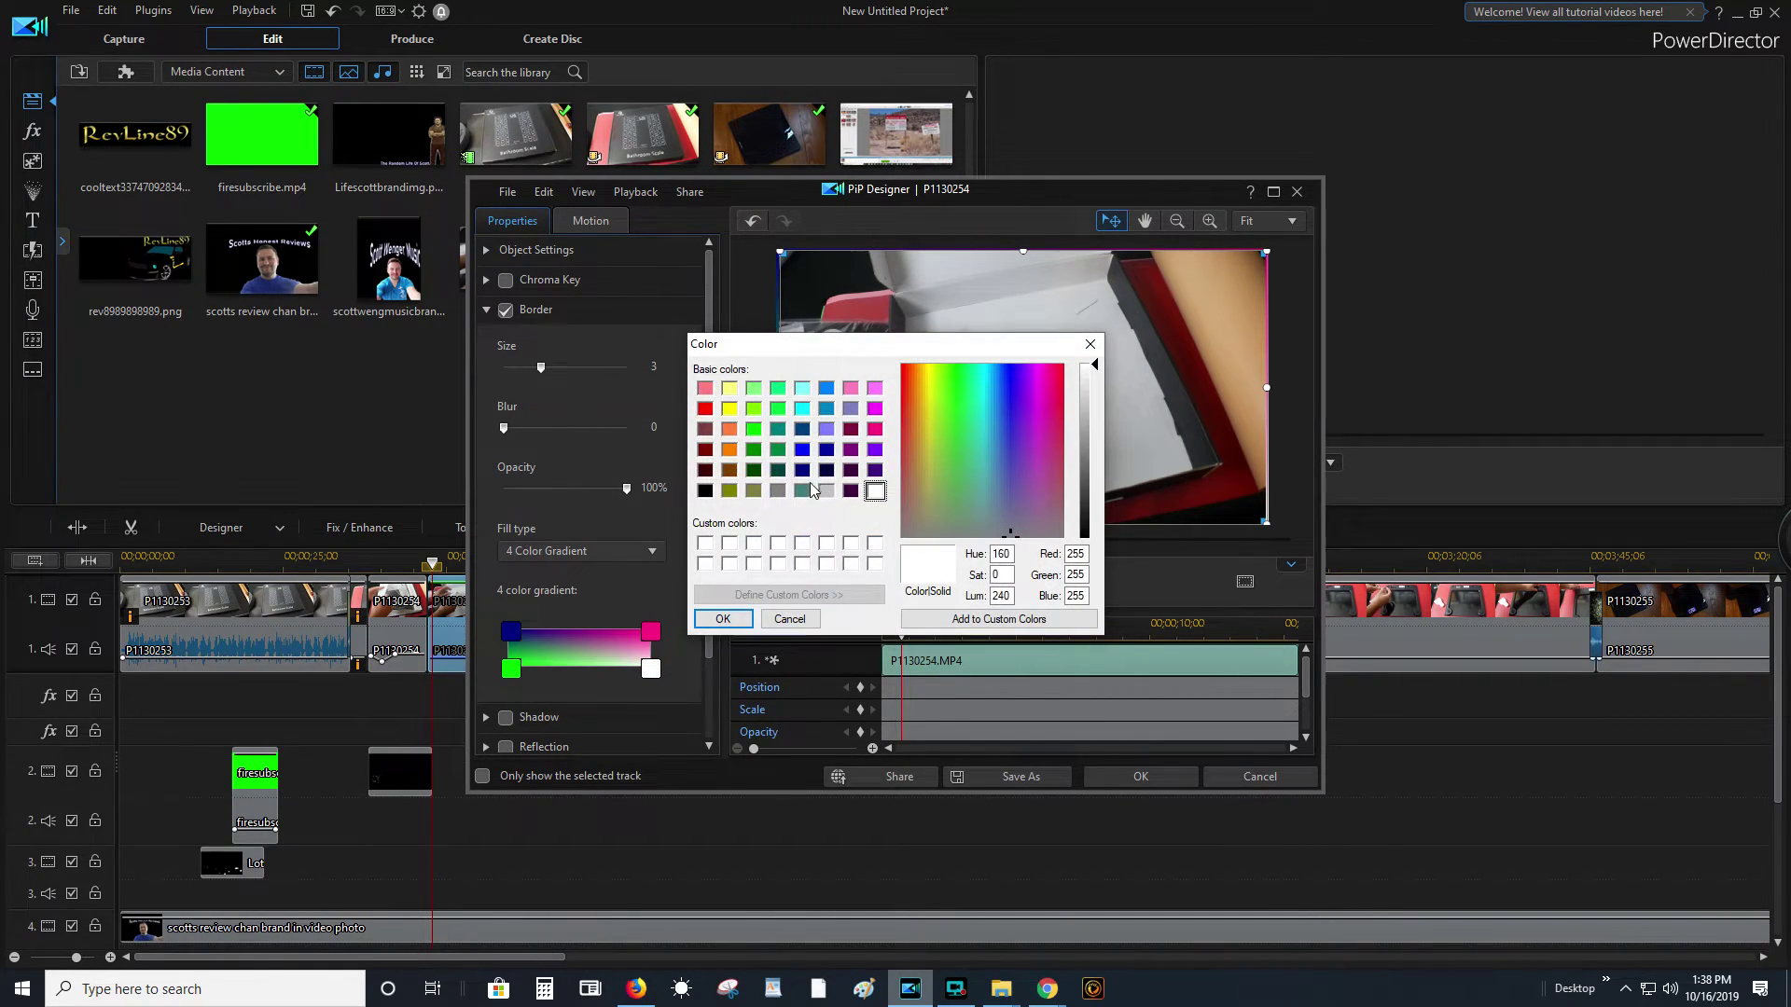
pyautogui.click(802, 491)
pyautogui.click(716, 621)
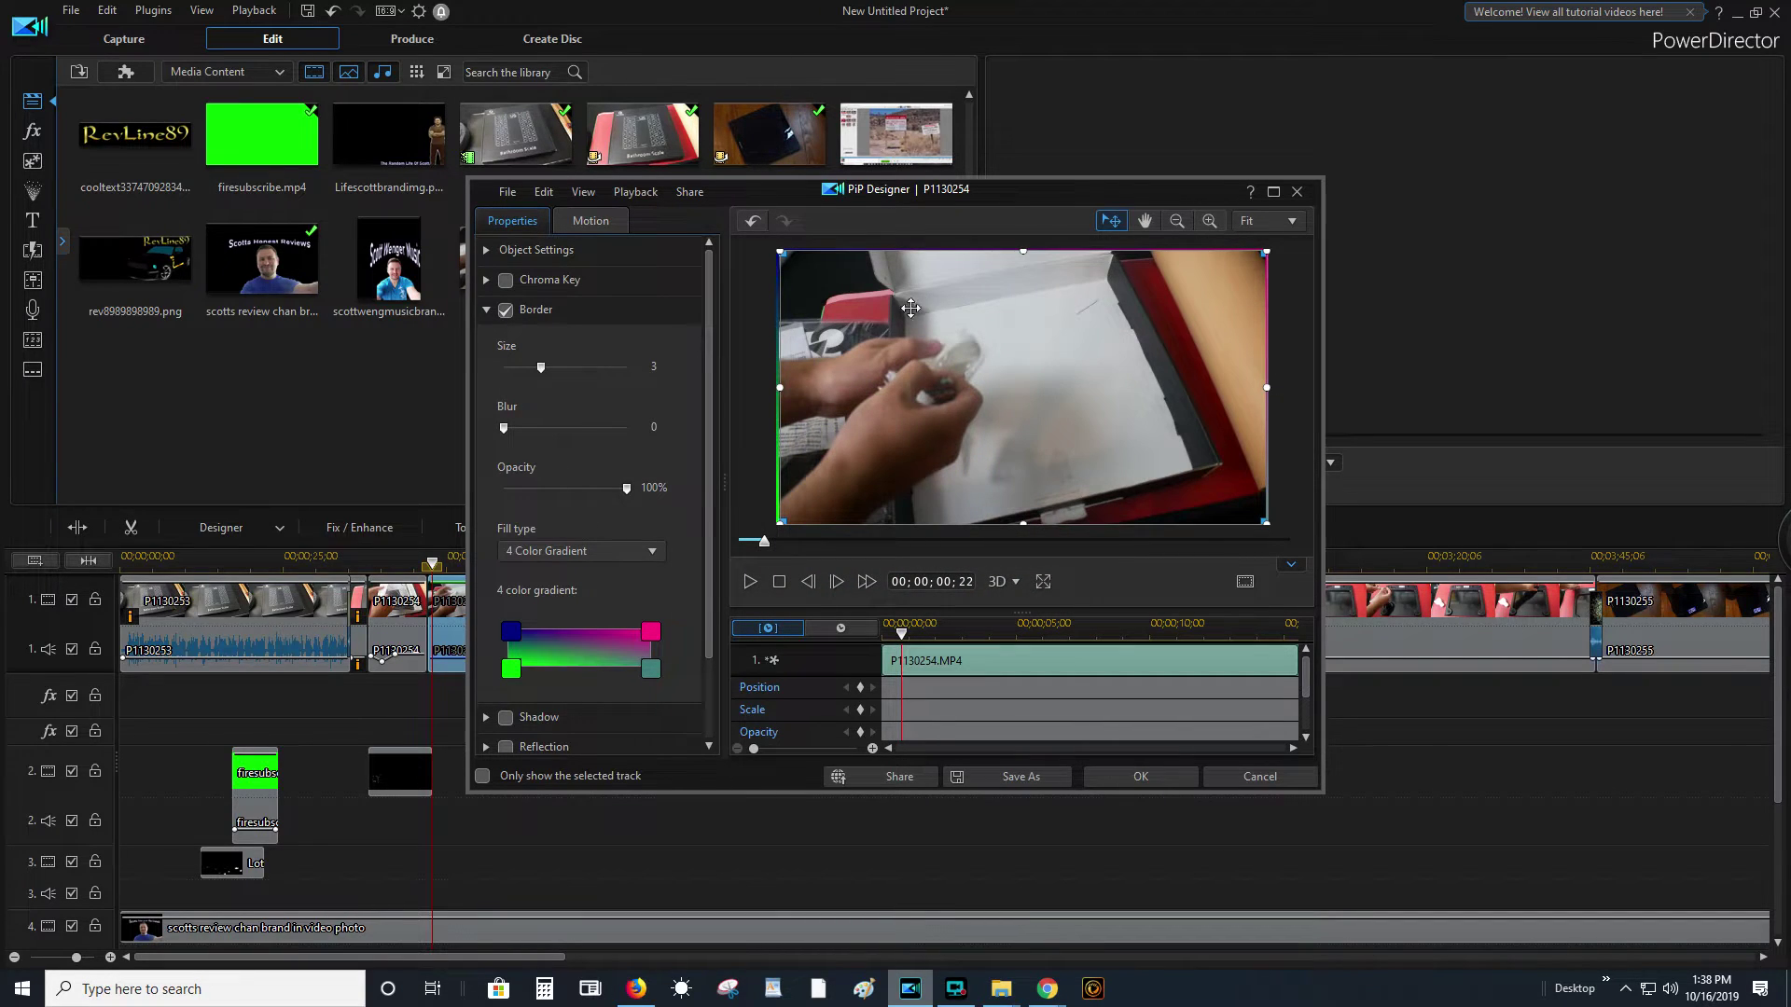
pyautogui.click(485, 308)
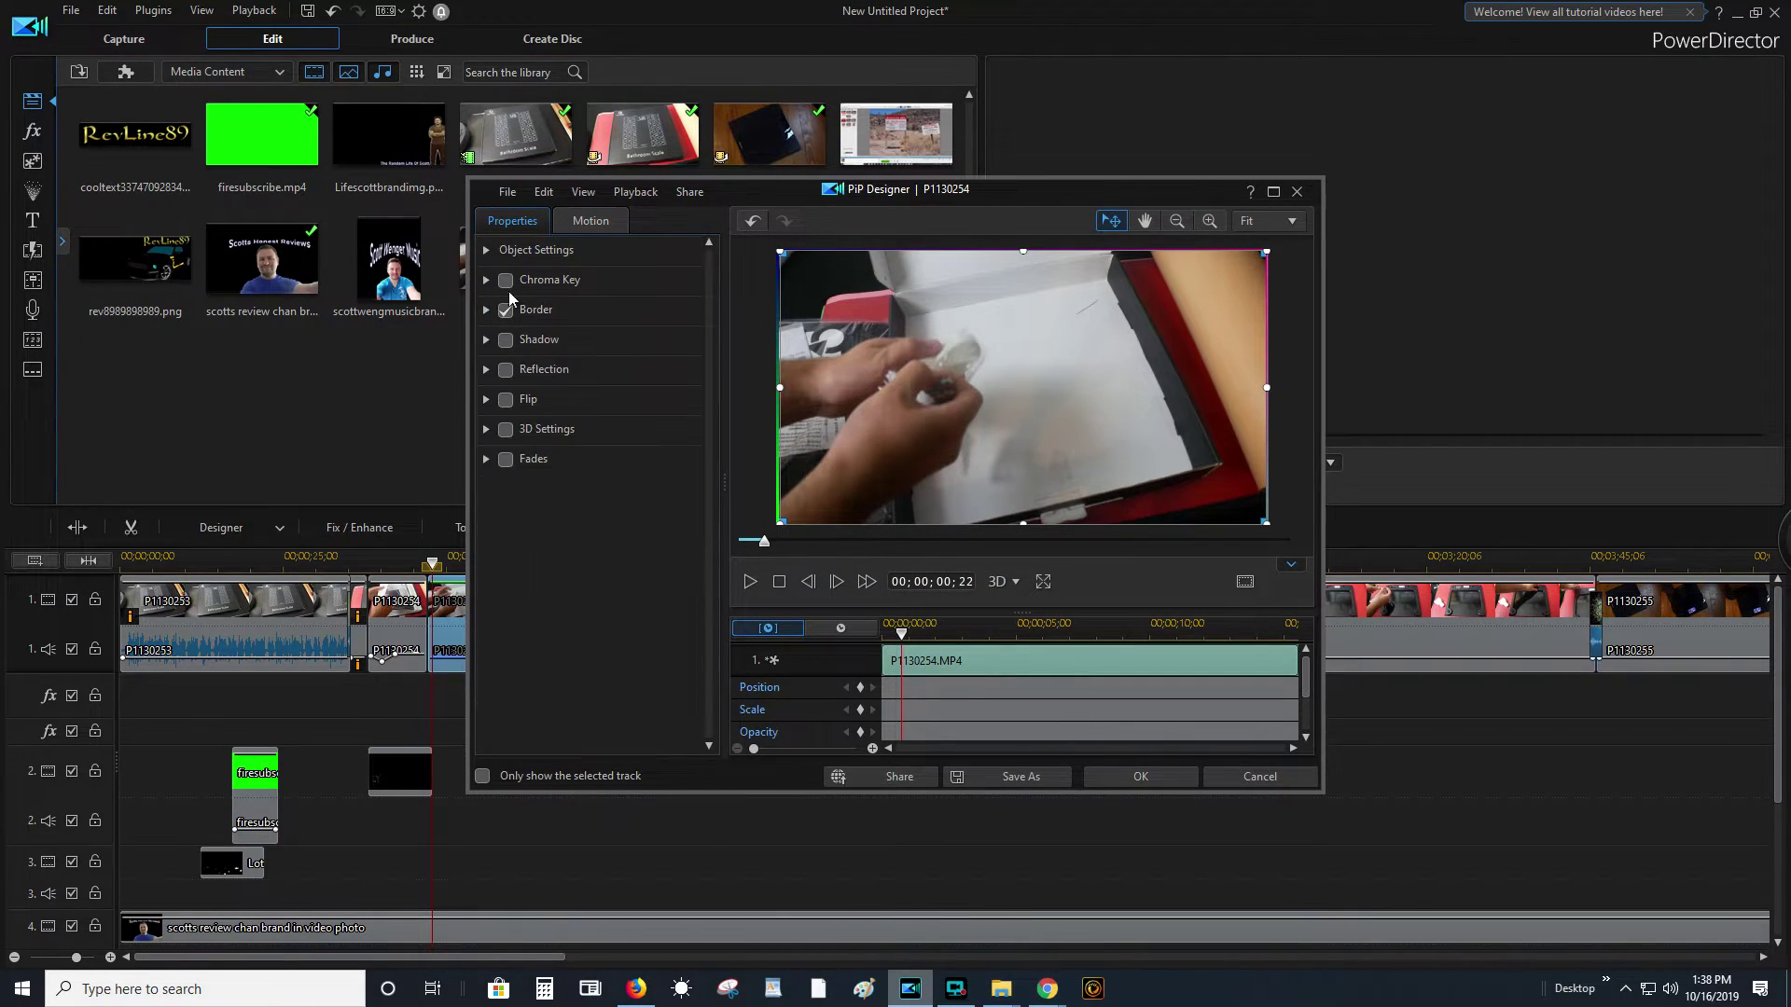
# - Review the shadow options for the segment, including distance, blur, opacity and direction
pyautogui.click(486, 338)
pyautogui.scroll(-2, 613, 546)
pyautogui.scroll(3, 596, 503)
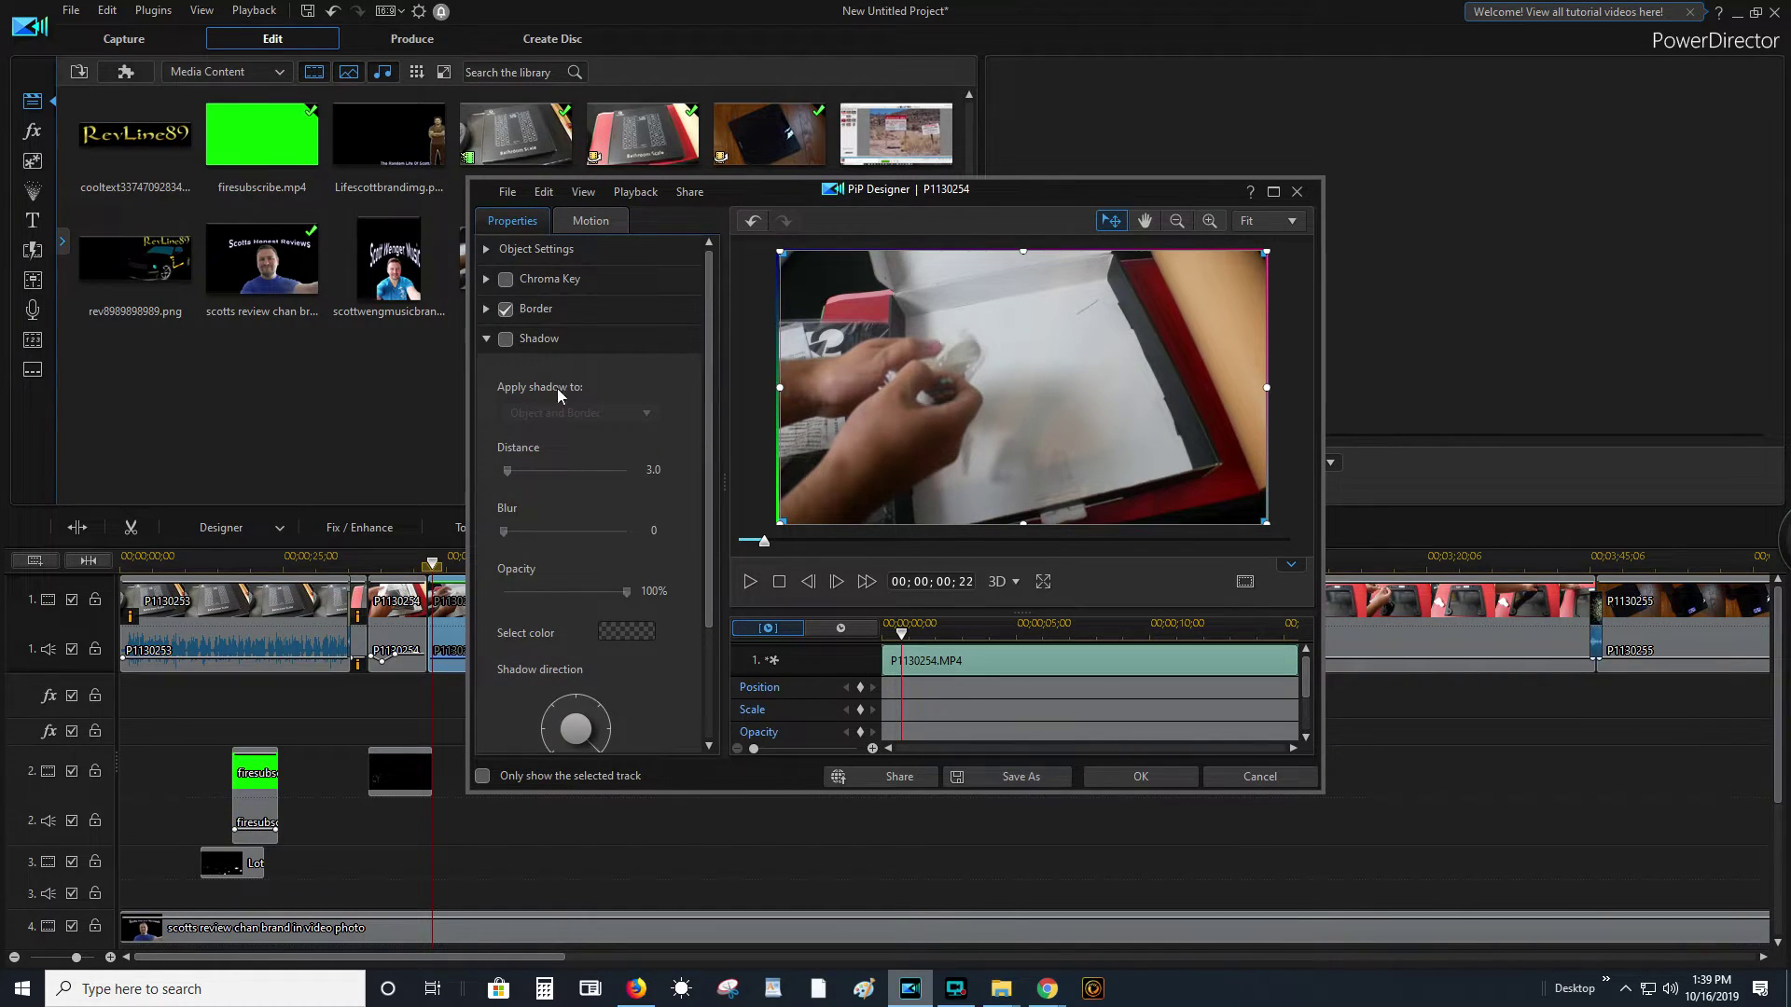
pyautogui.click(486, 339)
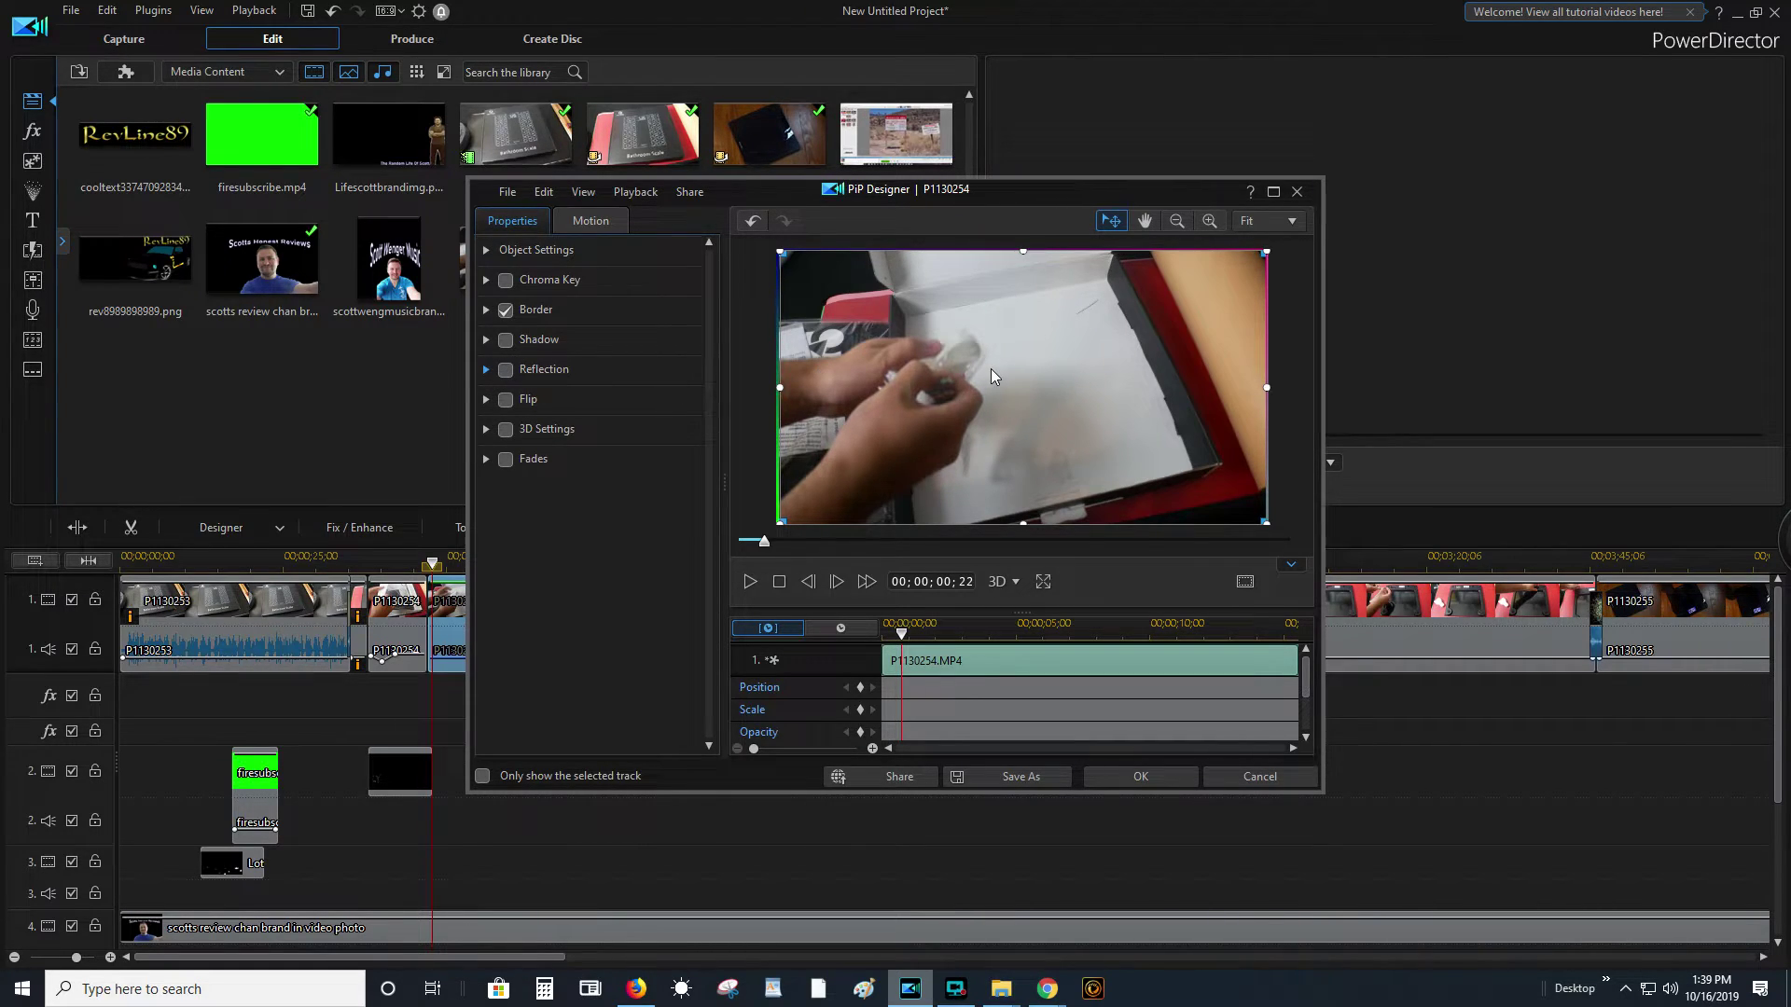
# - Try the Flip effect on the segment
pyautogui.click(506, 369)
pyautogui.click(506, 399)
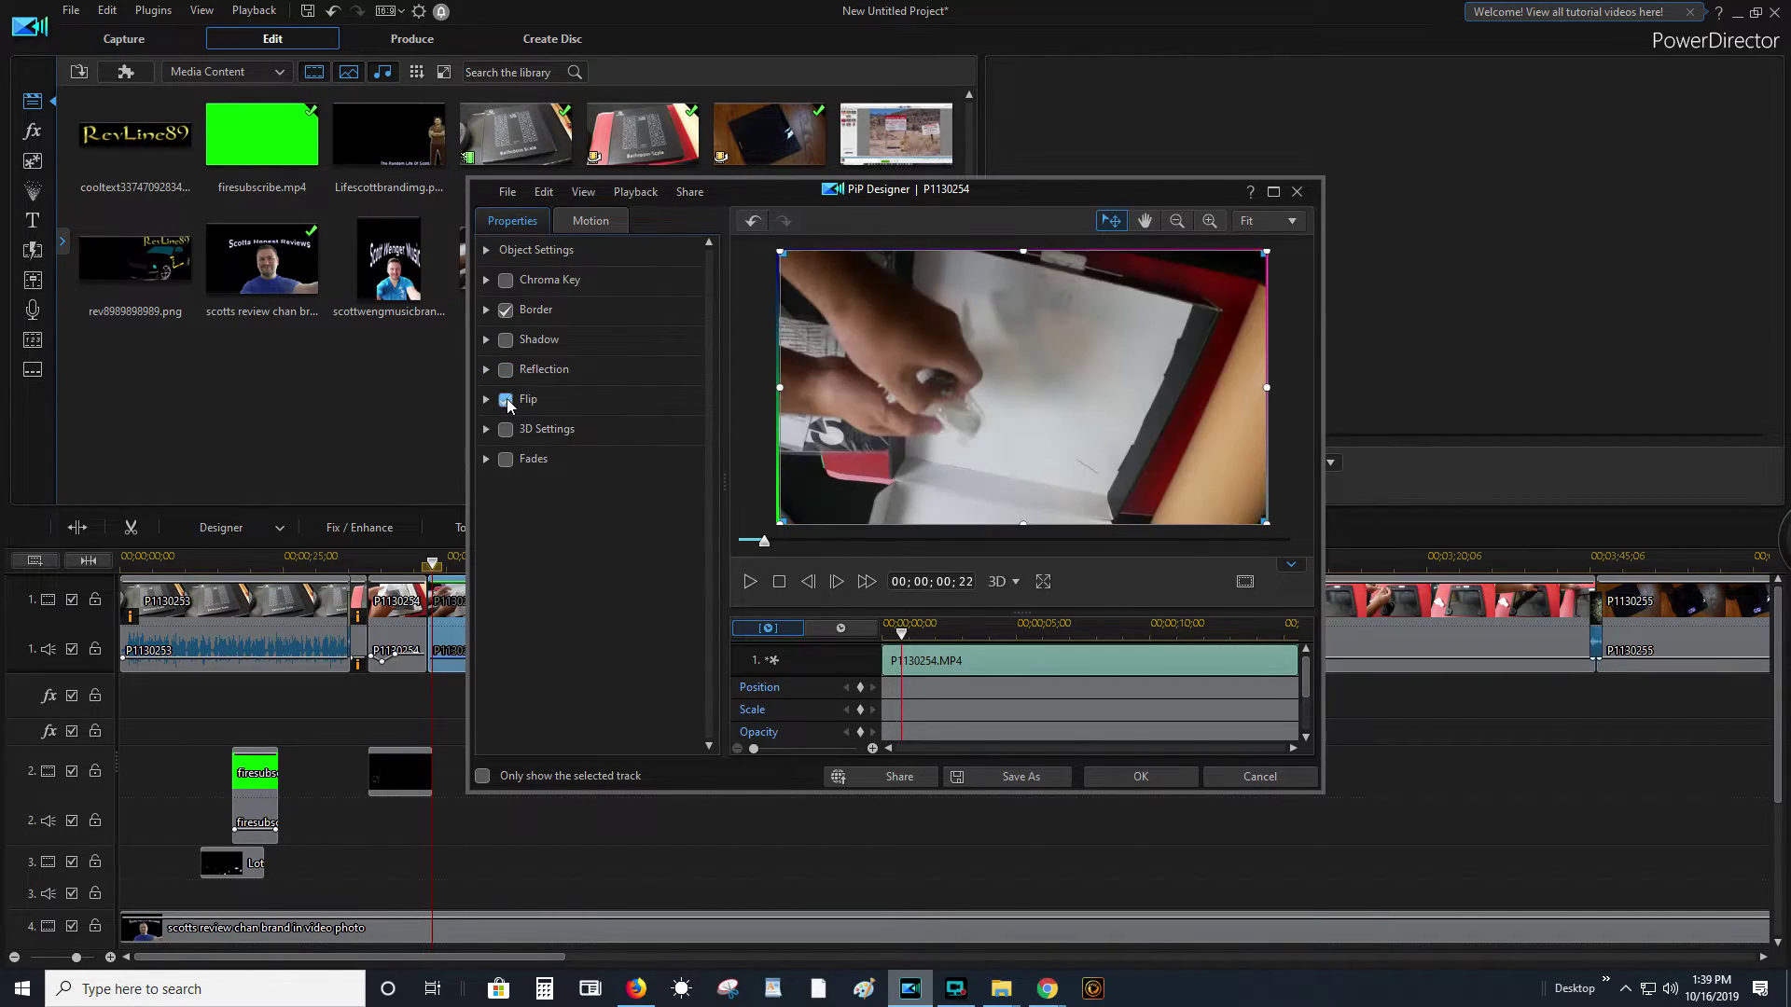
pyautogui.click(506, 400)
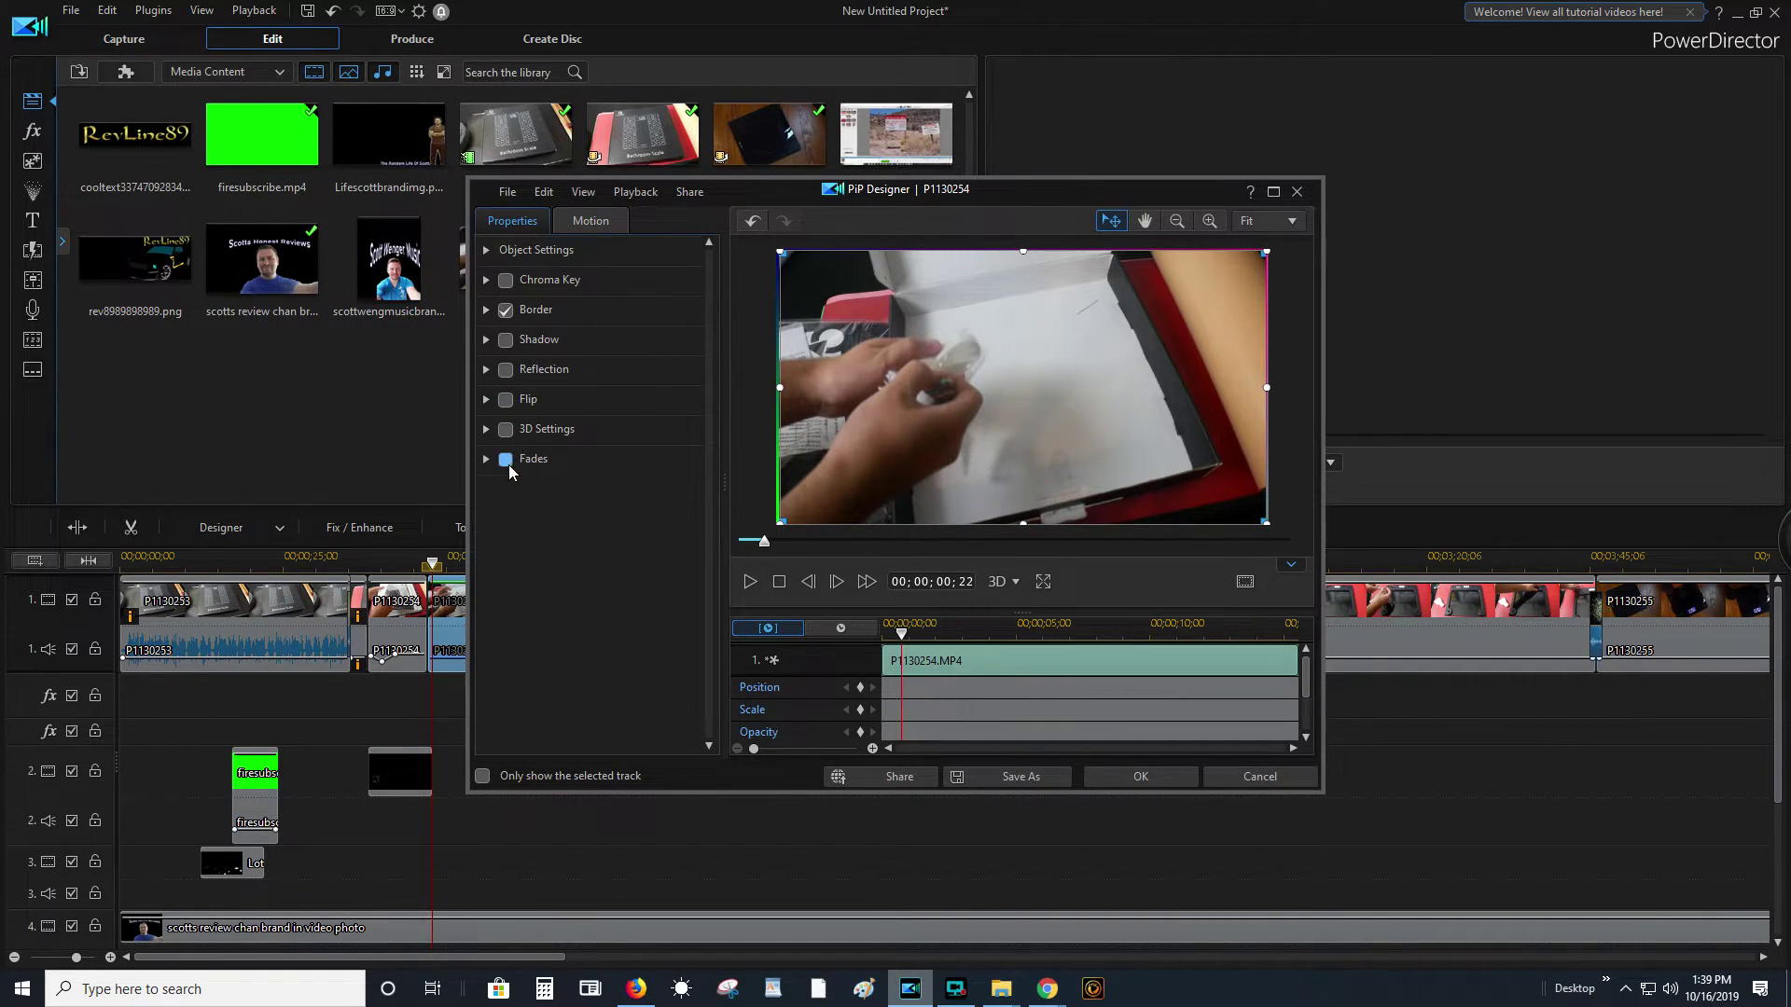
# - Check the segment's motion options and apply the PiP settings with the gradient border
pyautogui.click(597, 224)
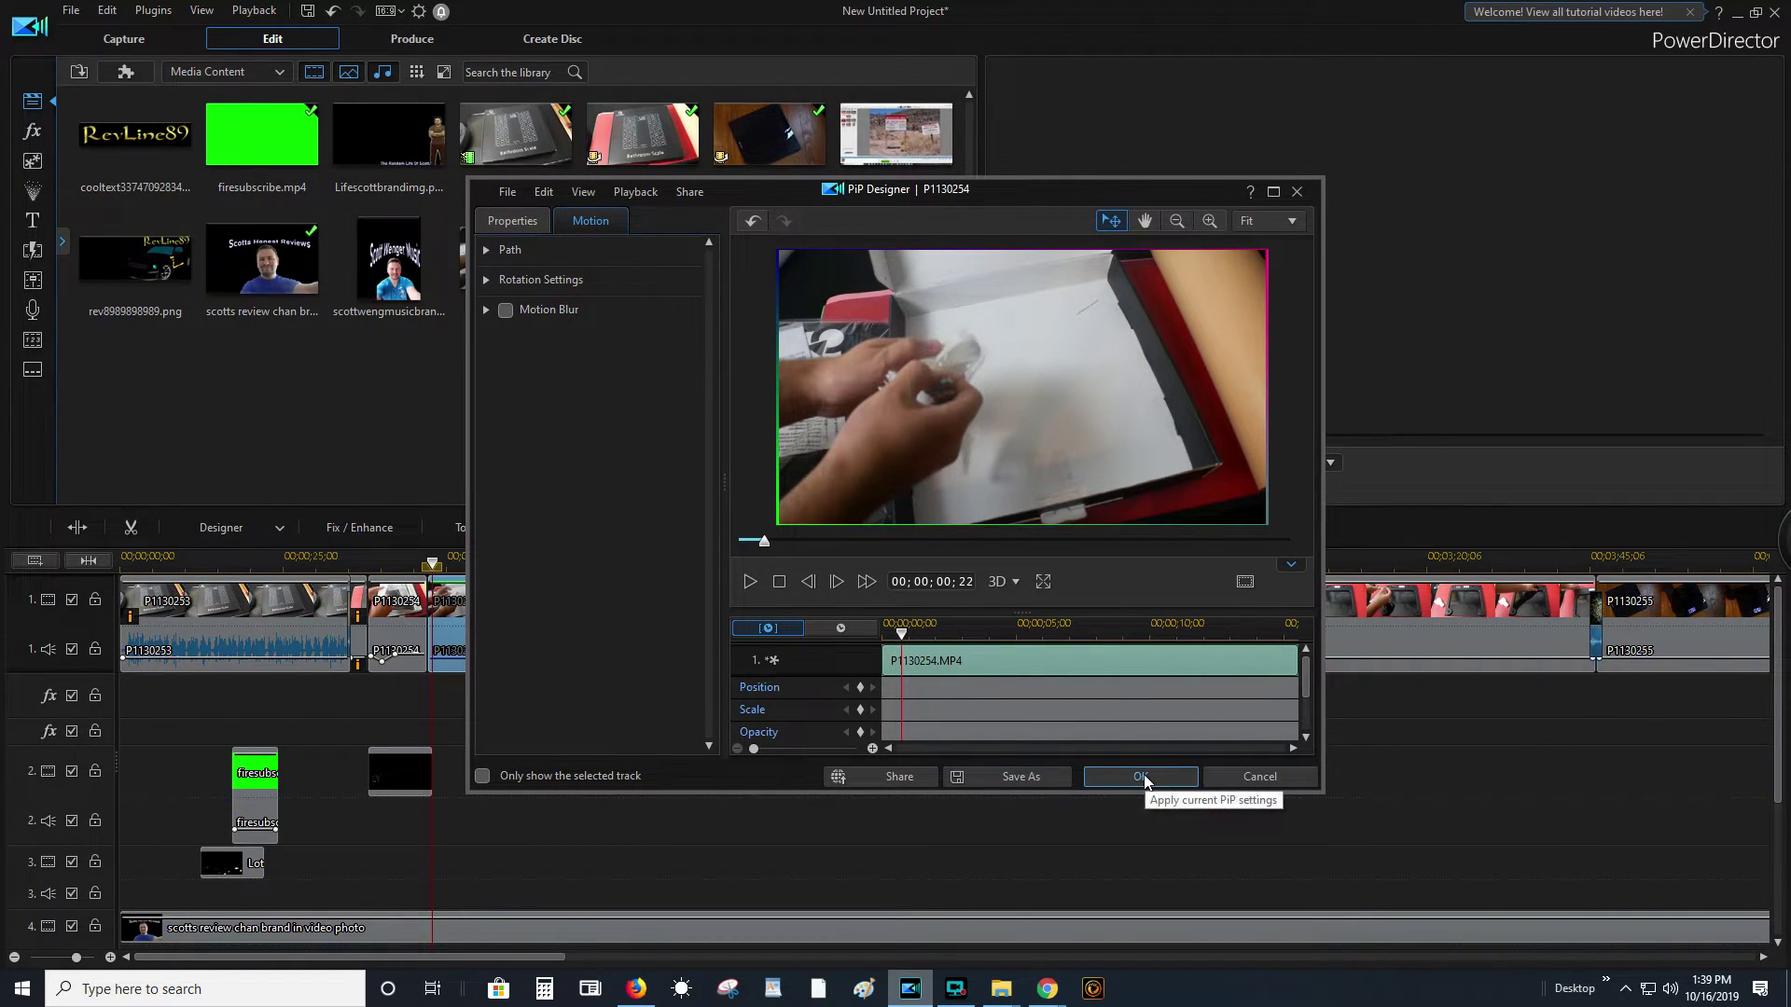
pyautogui.click(513, 221)
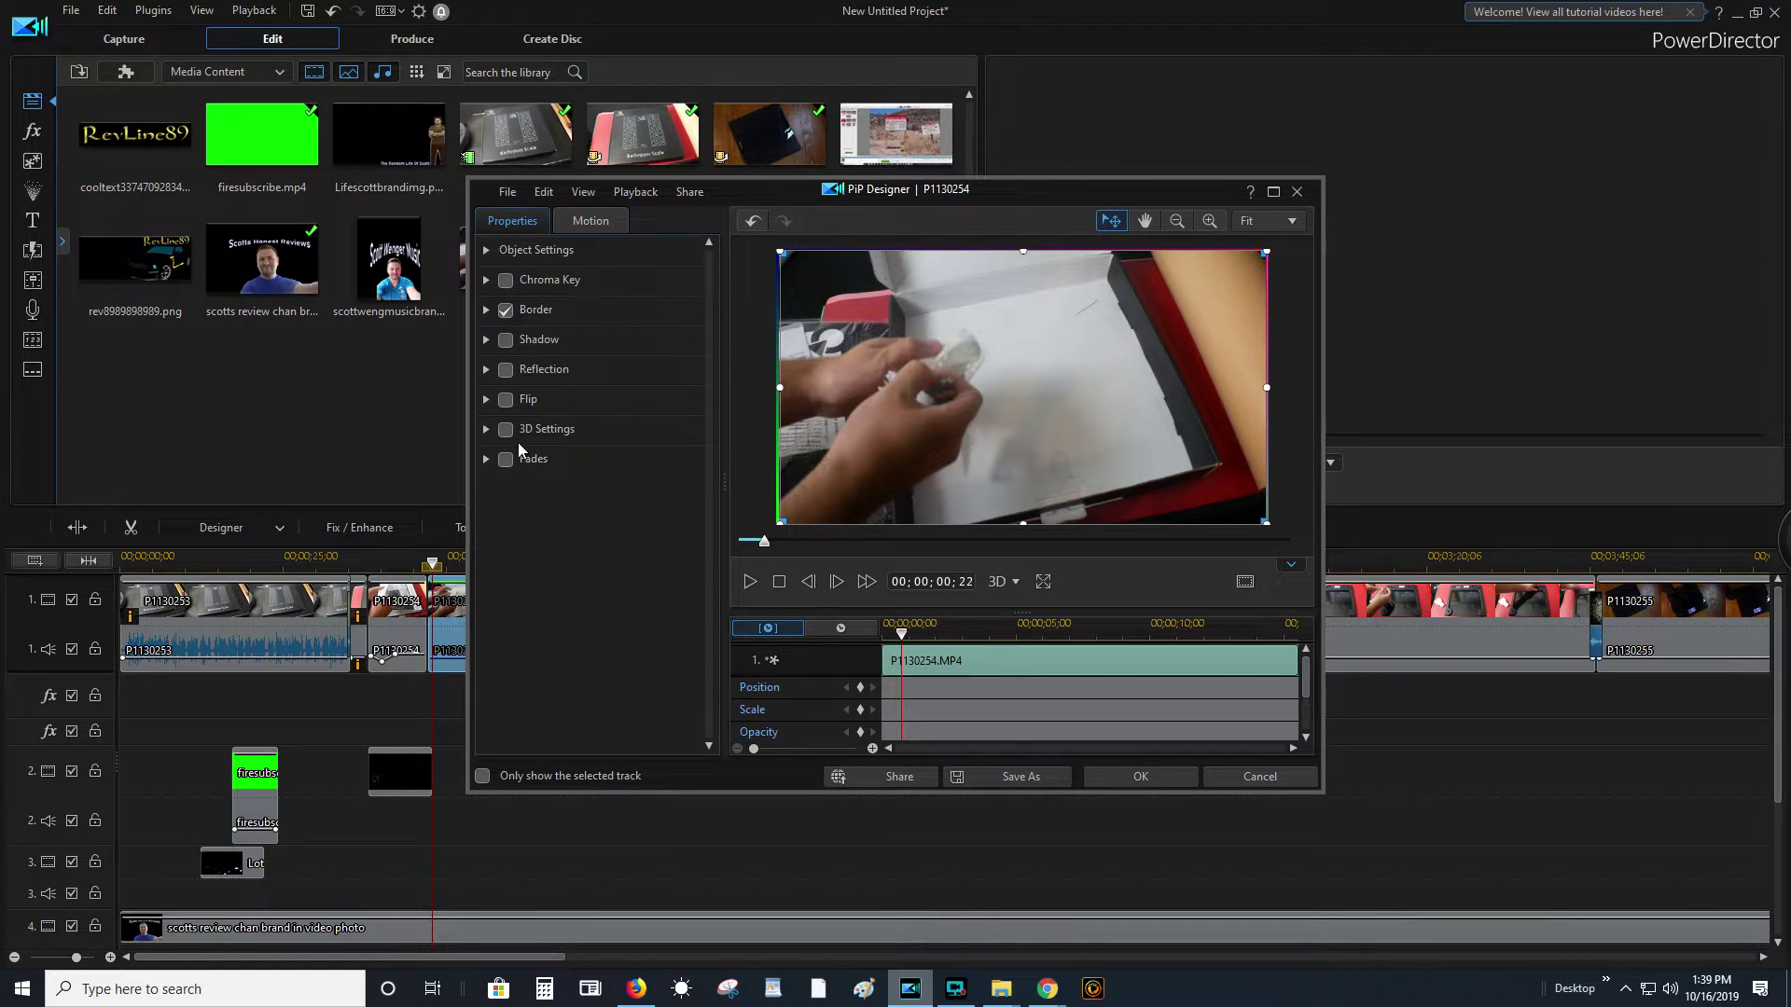
pyautogui.click(1174, 785)
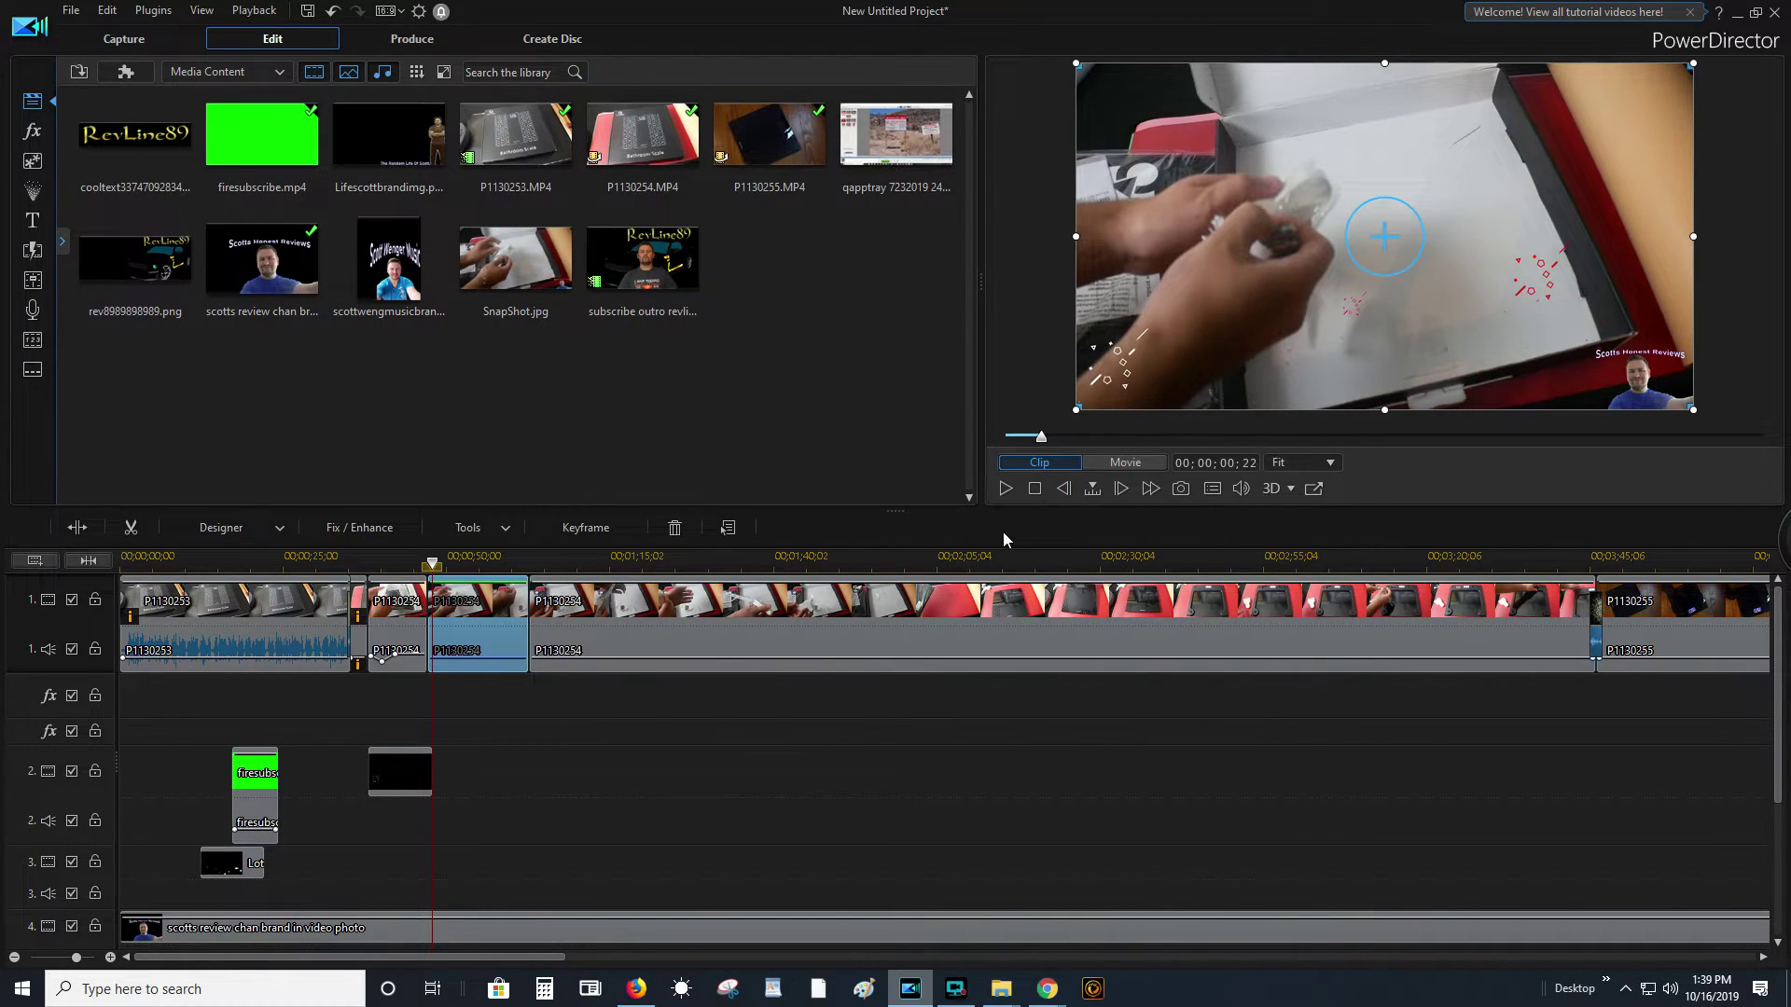
# - Play the bordered segment, then try shrinking its frame from the left edge in the preview and restore it
pyautogui.click(1006, 489)
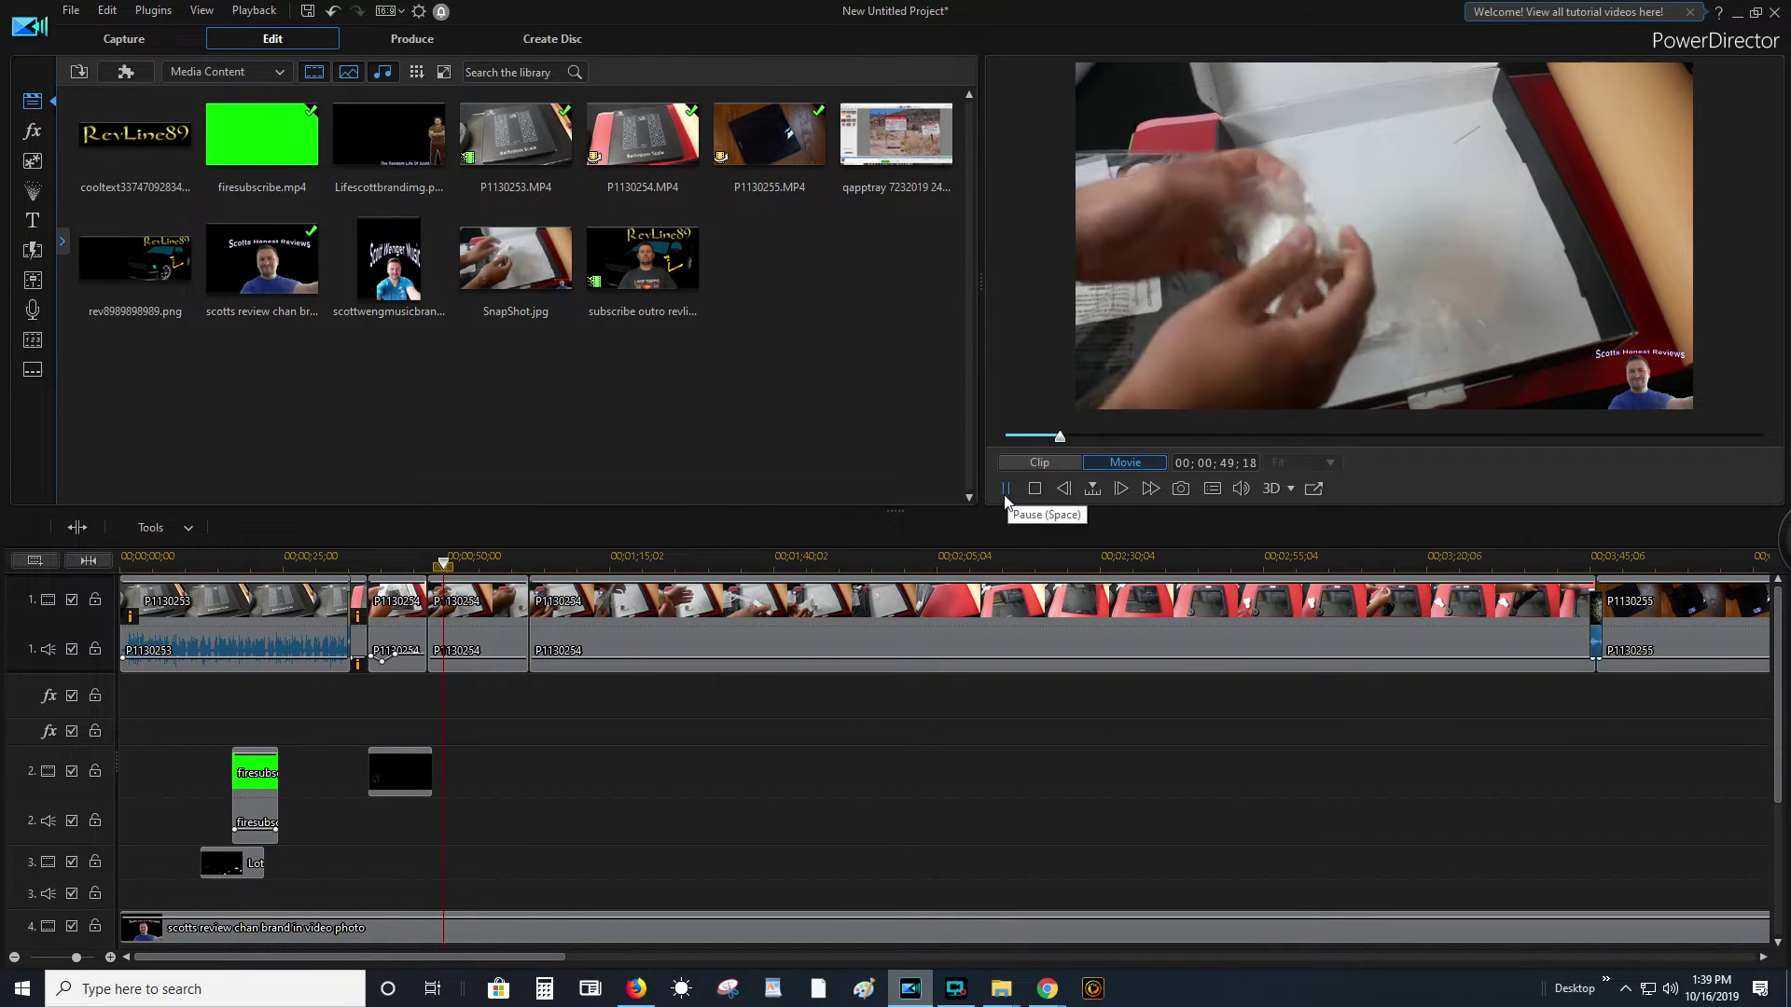
pyautogui.click(492, 606)
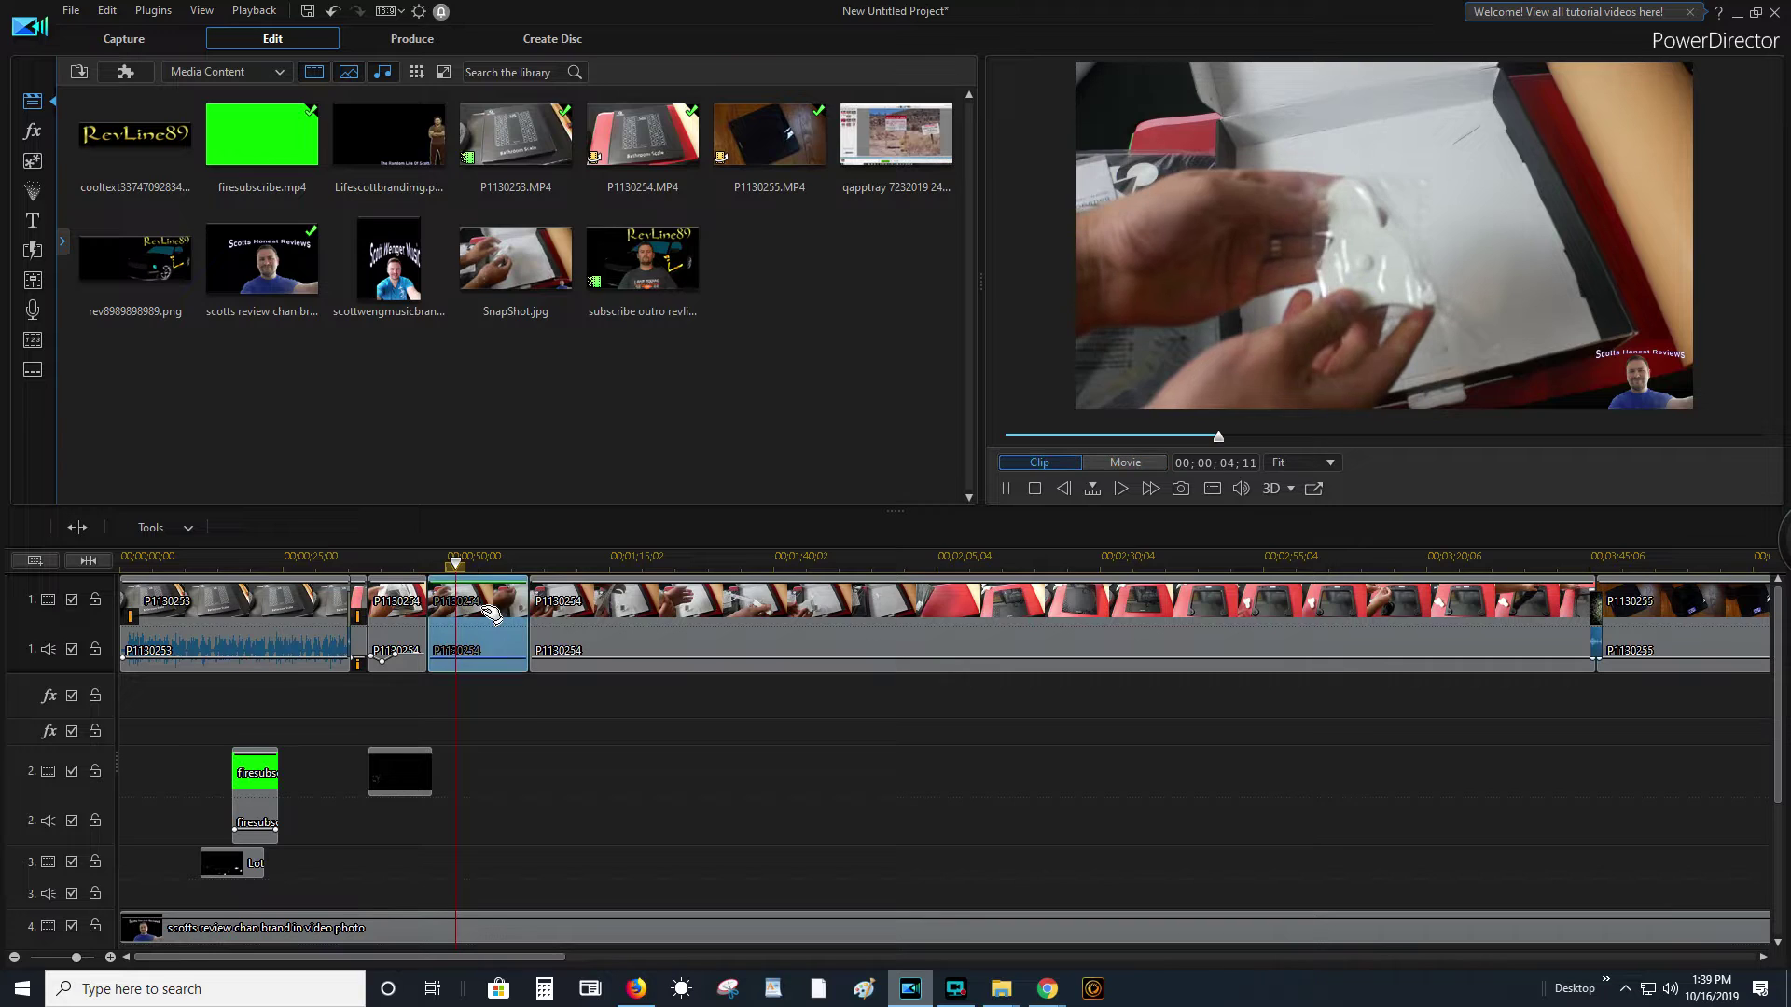
pyautogui.moveTo(1139, 304)
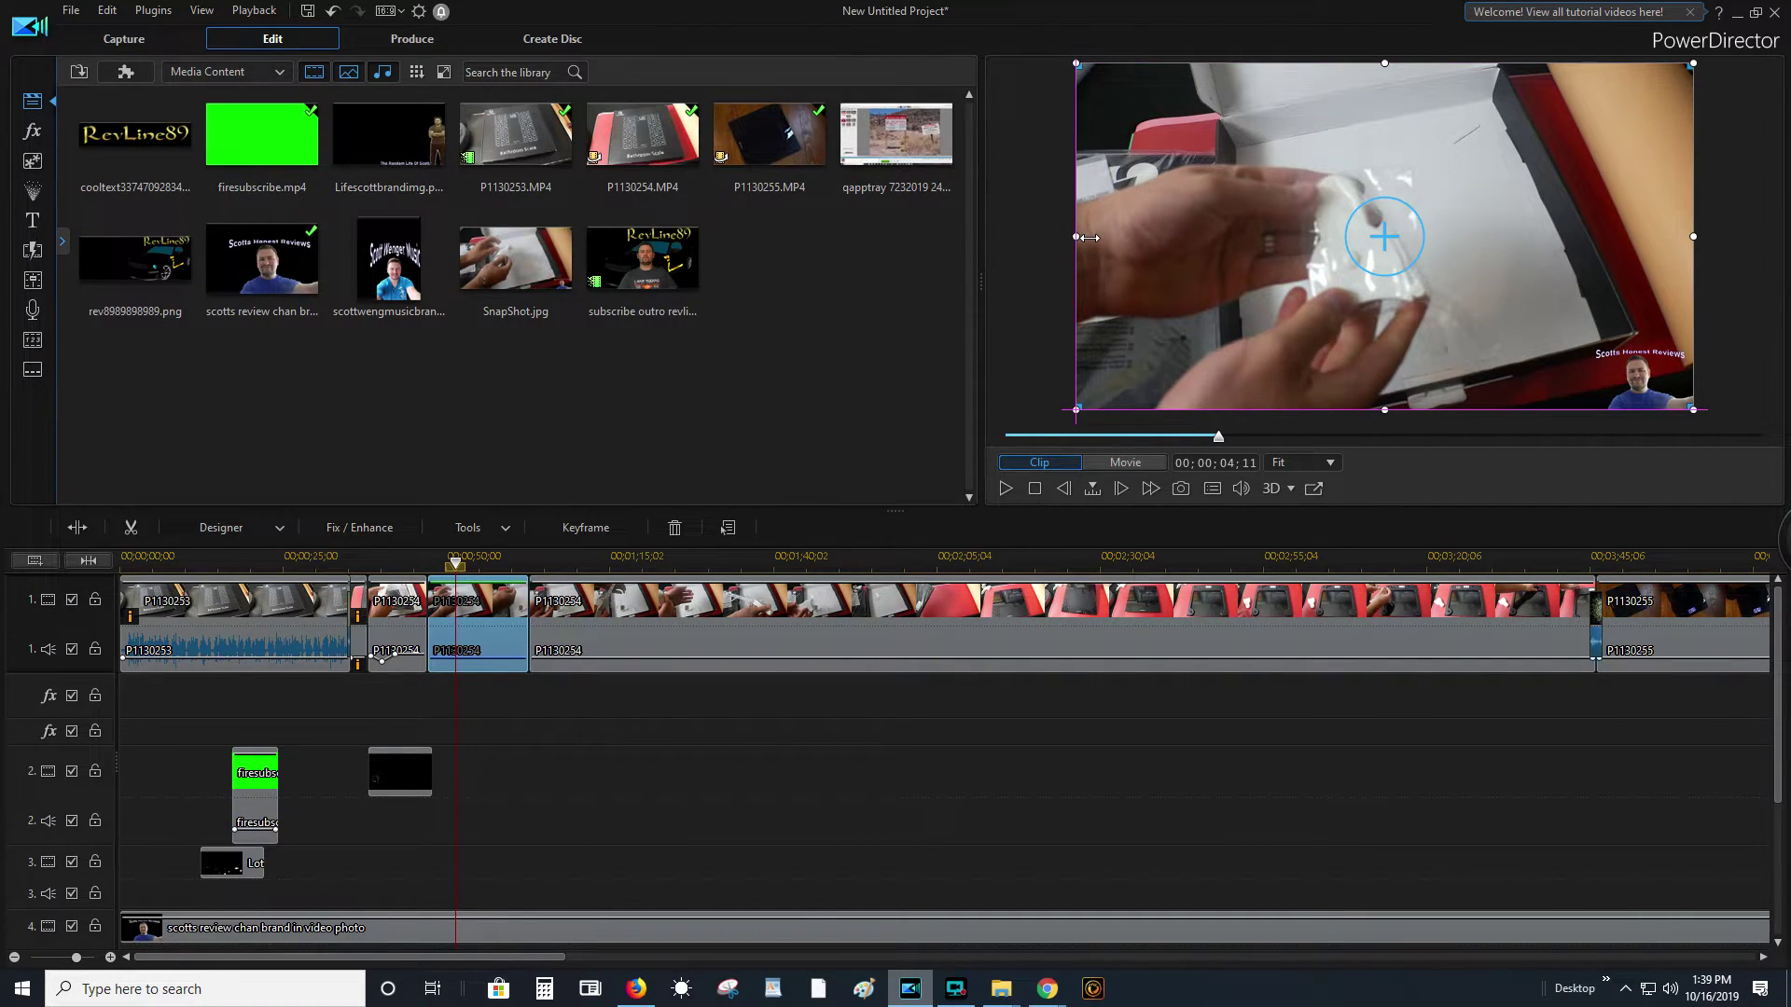
pyautogui.moveTo(1089, 237); pyautogui.dragTo(1101, 235)
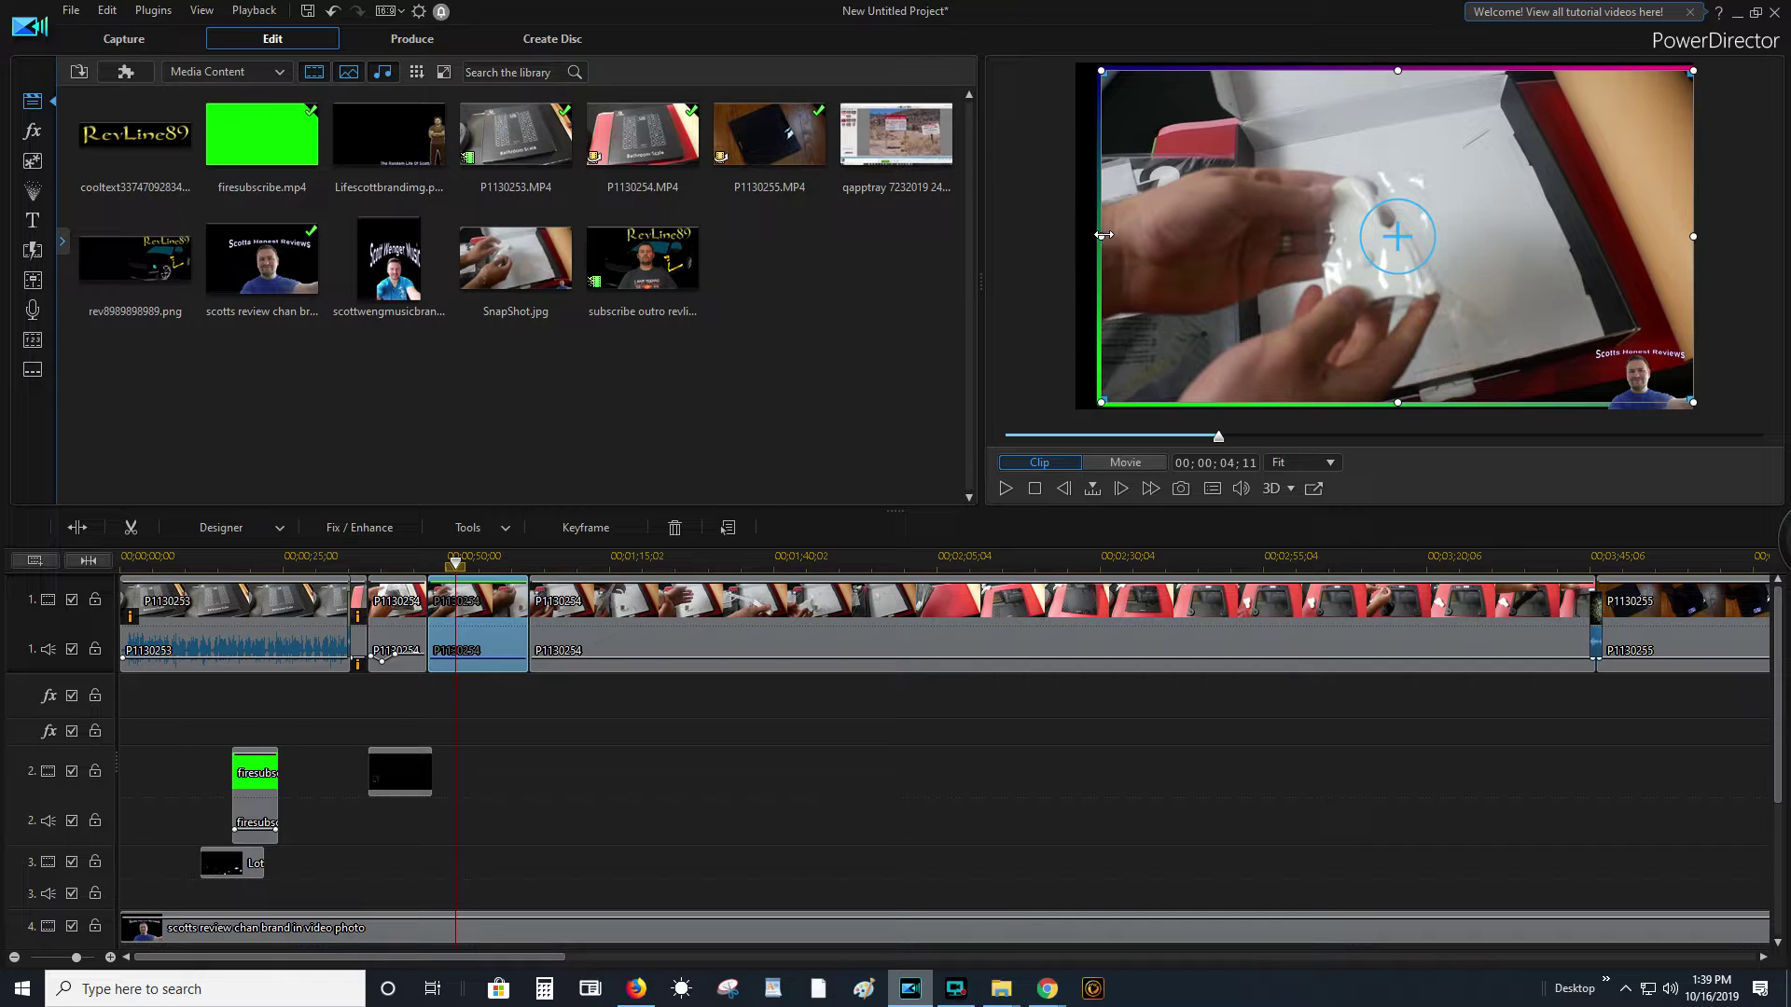
pyautogui.moveTo(1101, 235); pyautogui.dragTo(1088, 231)
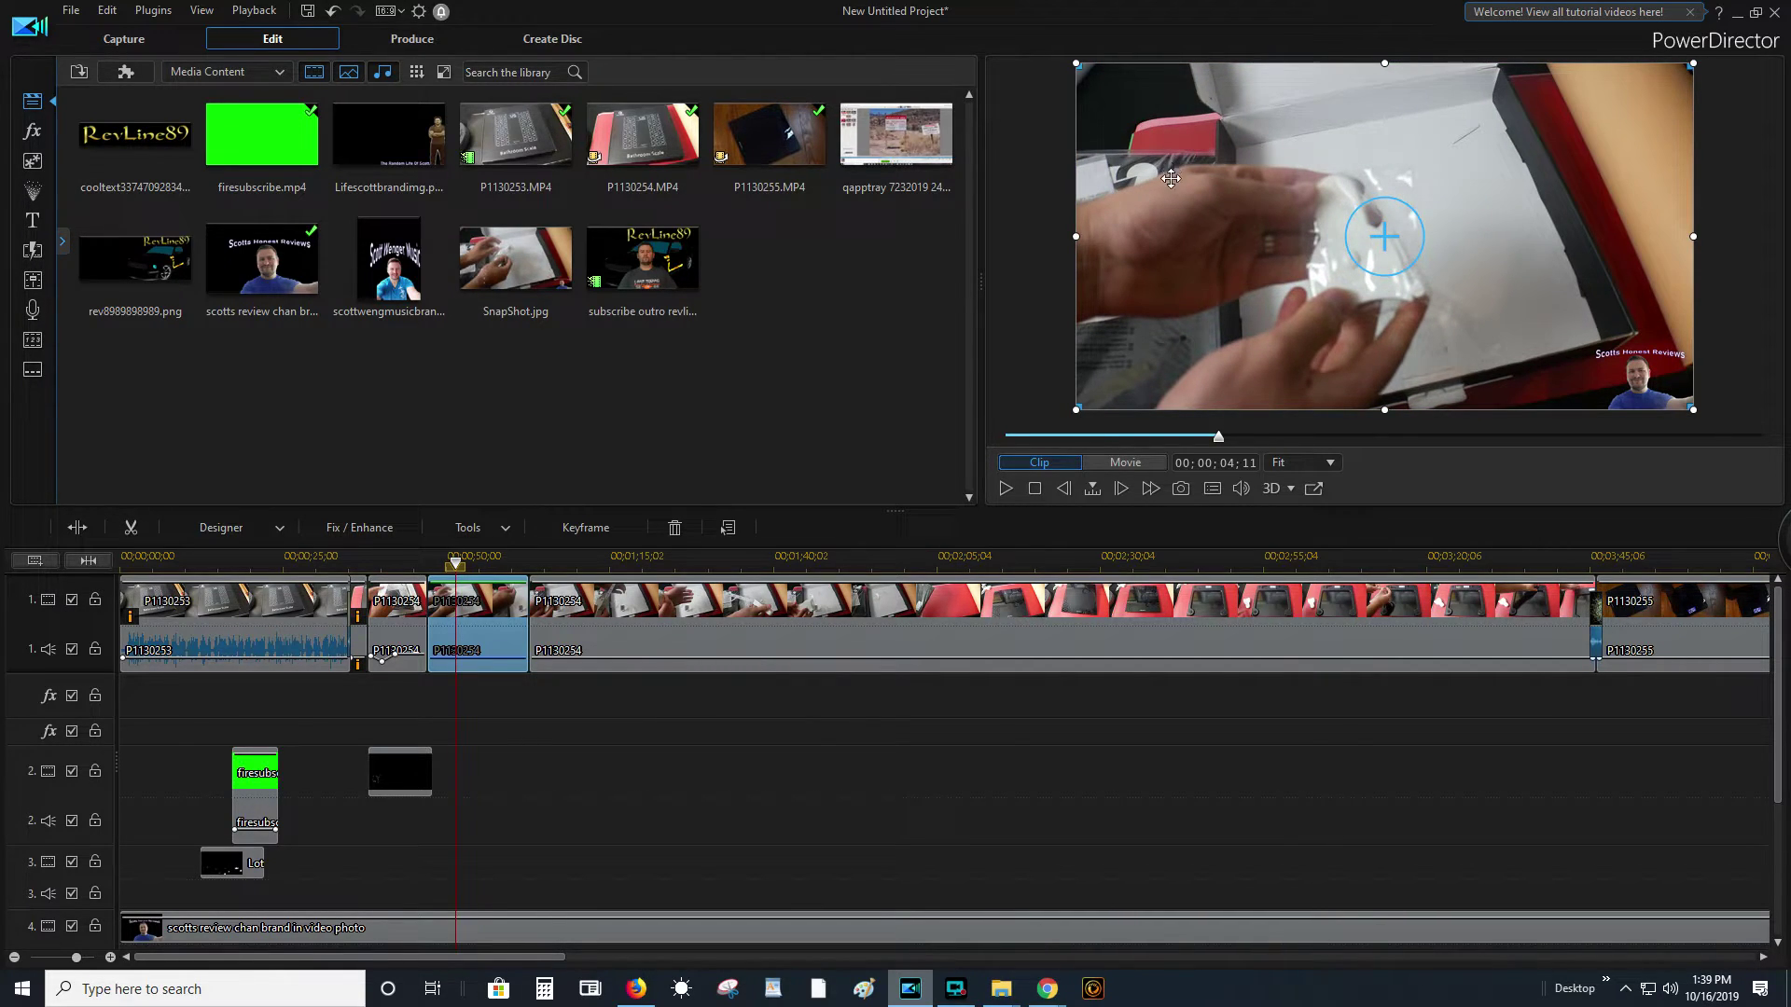
# - Reopen the segment in PiP Designer, reduce its height to 0.973 from the upper and lower edges, and apply the change
pyautogui.rightClick(1201, 291)
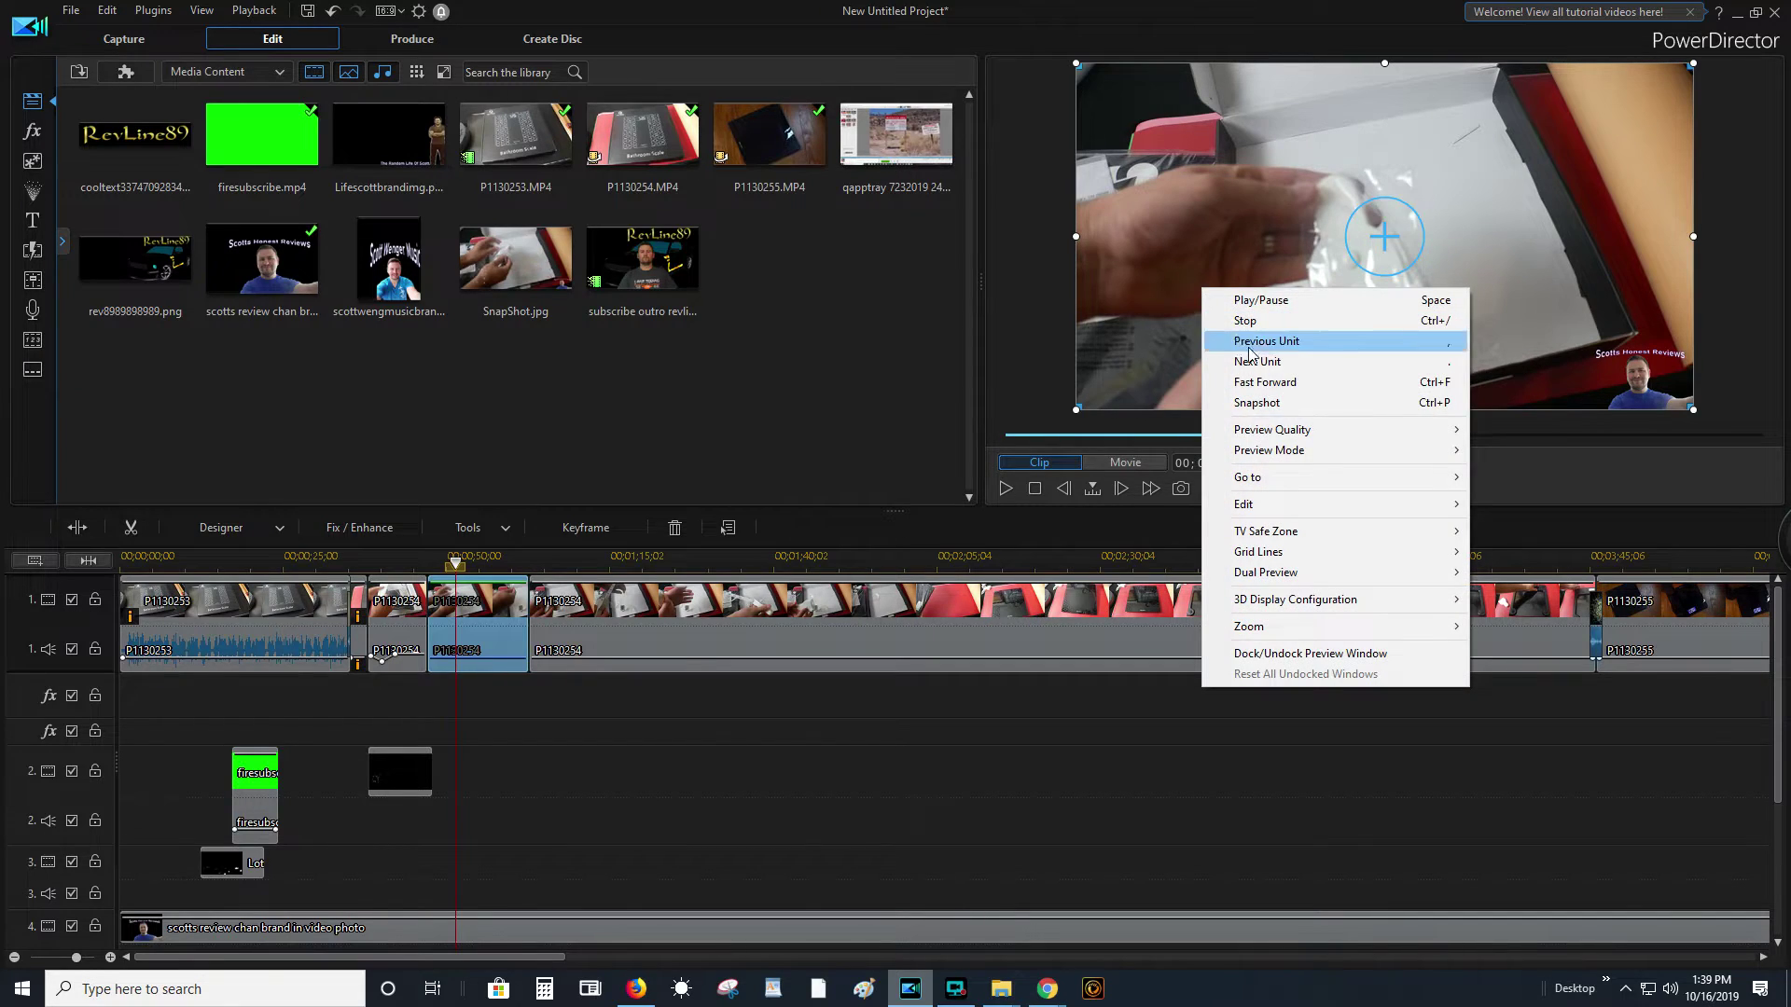
pyautogui.moveTo(1249, 508)
pyautogui.click(1483, 504)
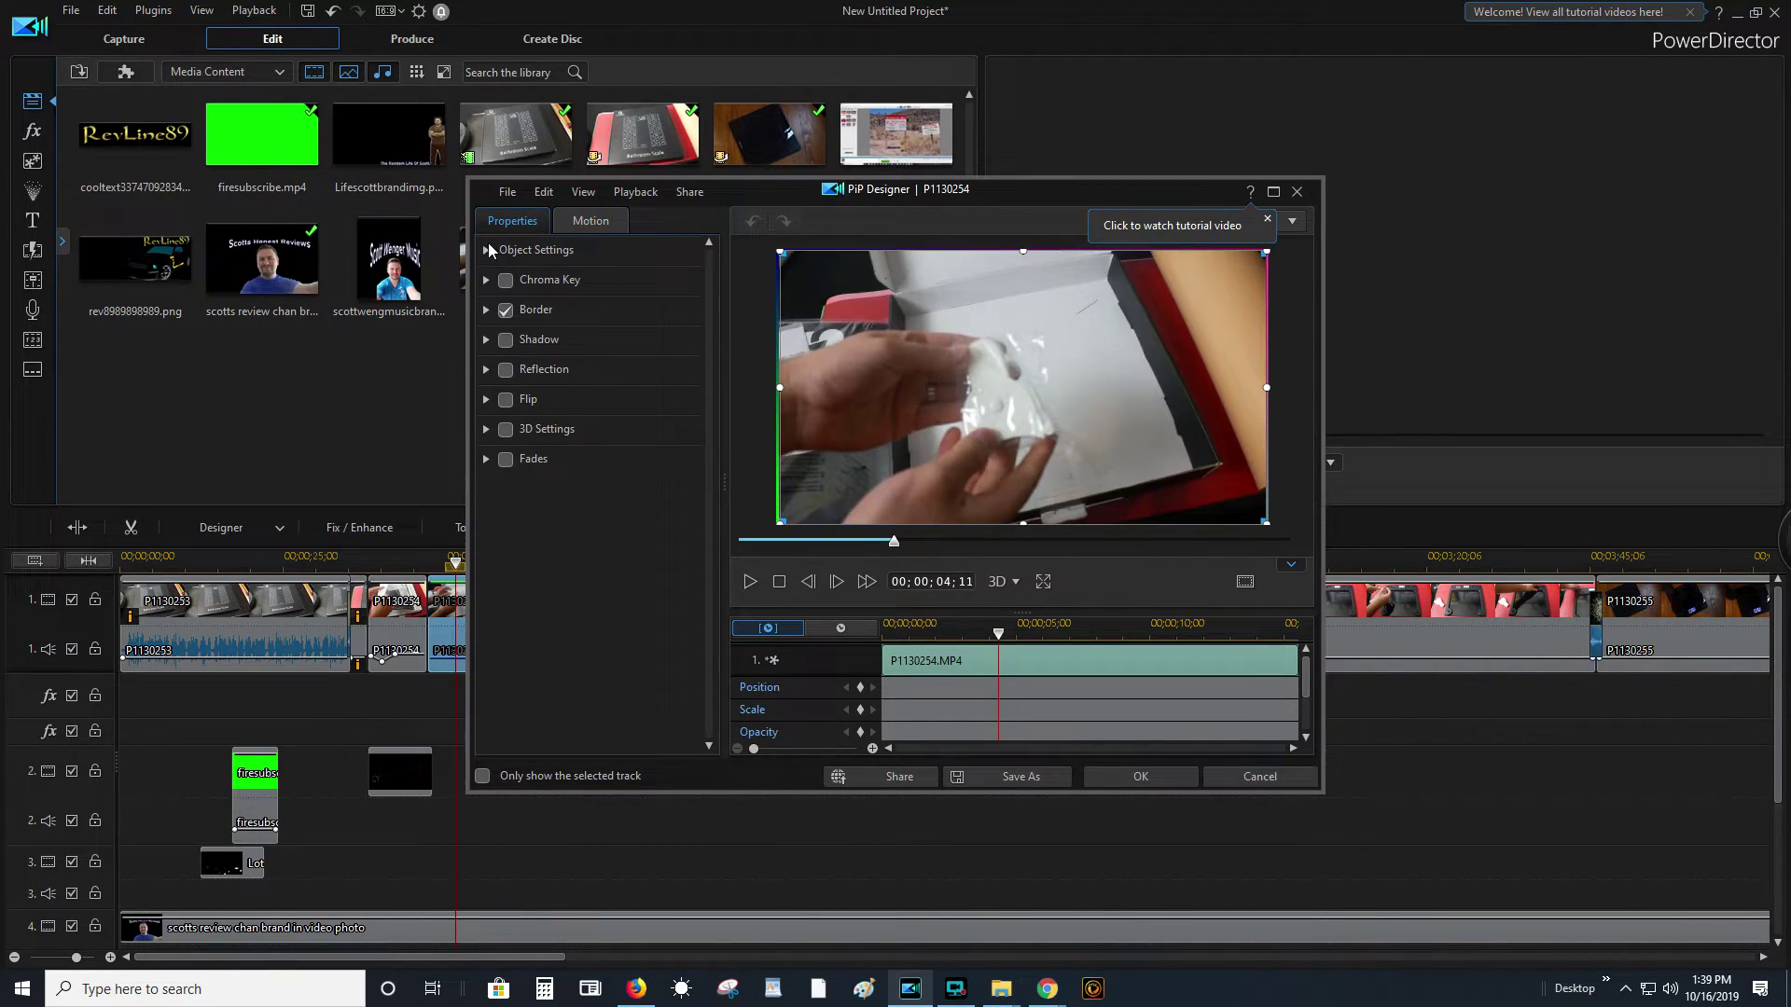
pyautogui.click(488, 249)
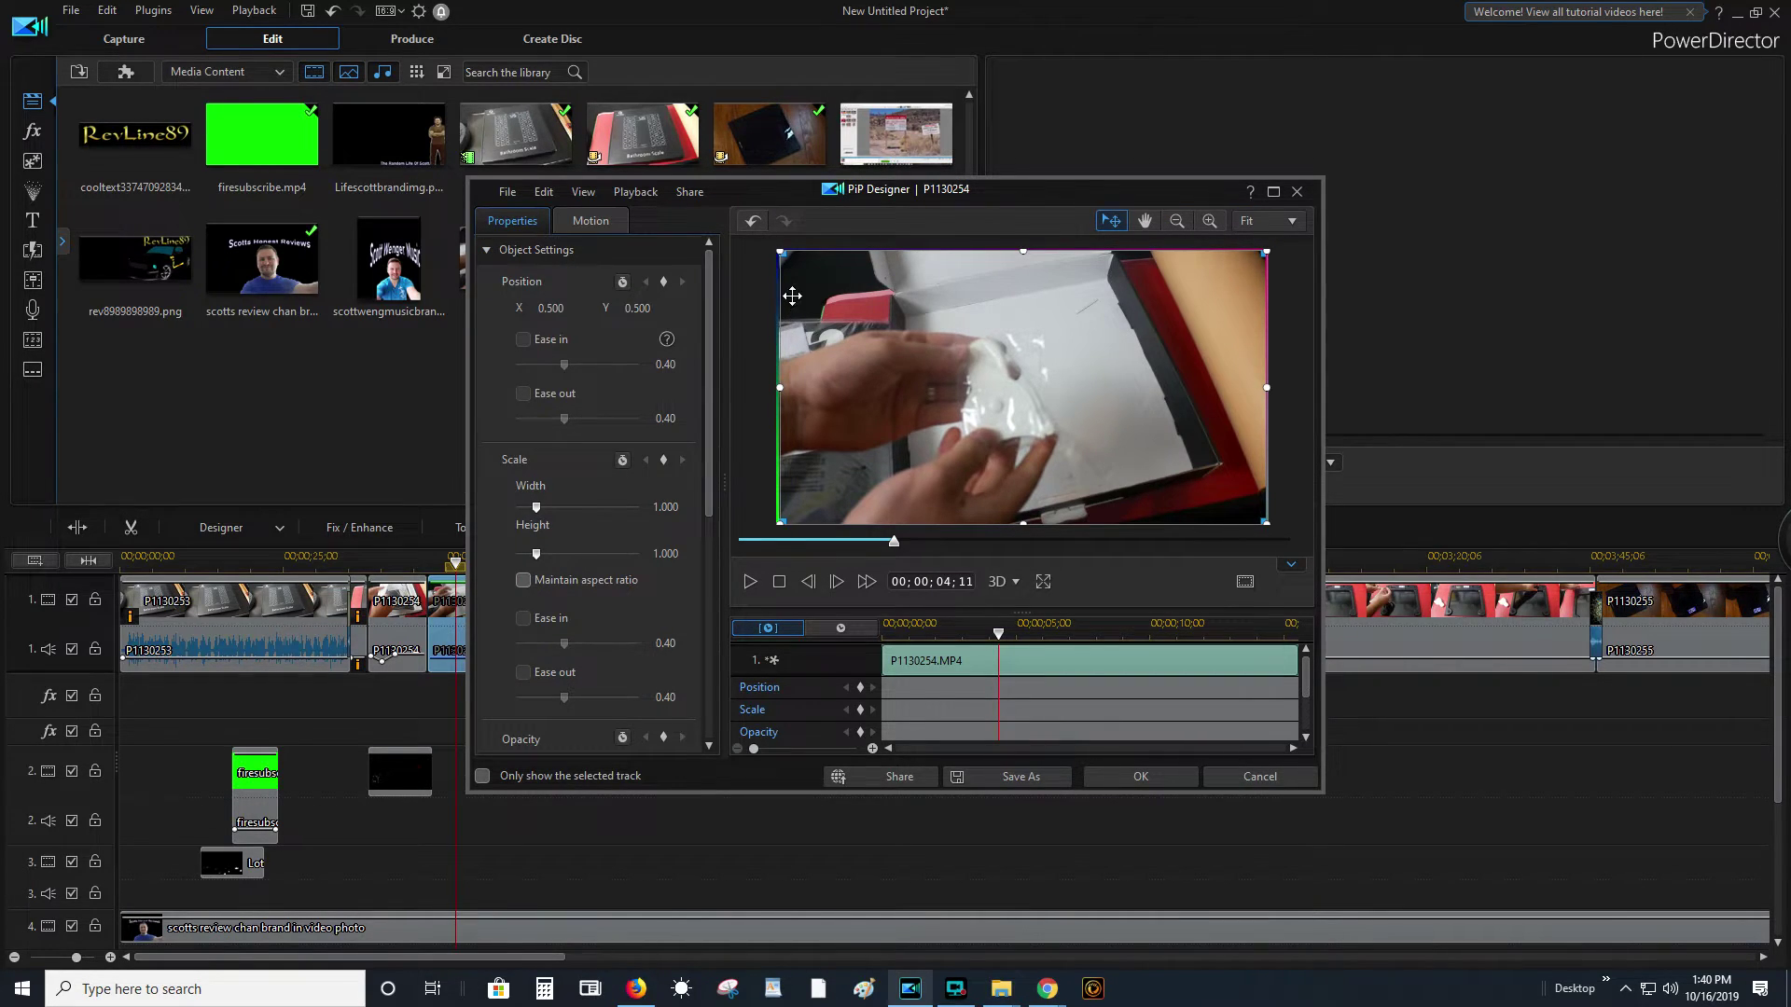
pyautogui.moveTo(782, 251); pyautogui.dragTo(781, 255)
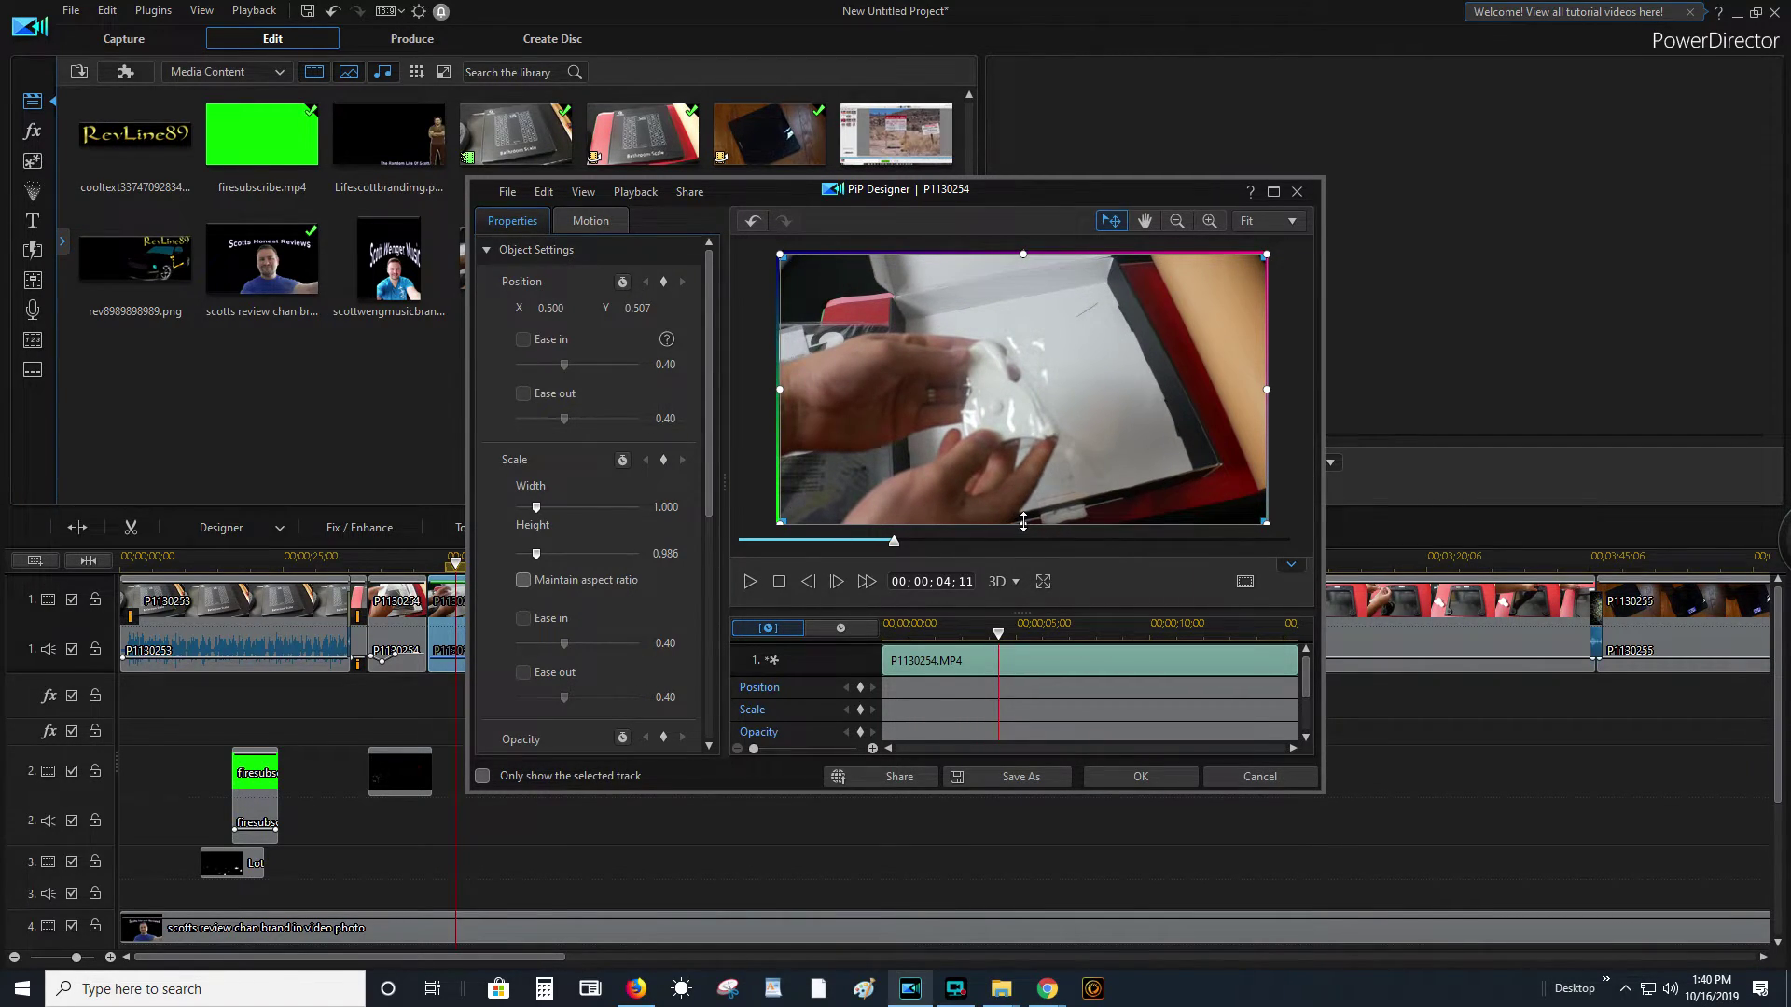
pyautogui.moveTo(1023, 520); pyautogui.dragTo(1021, 517)
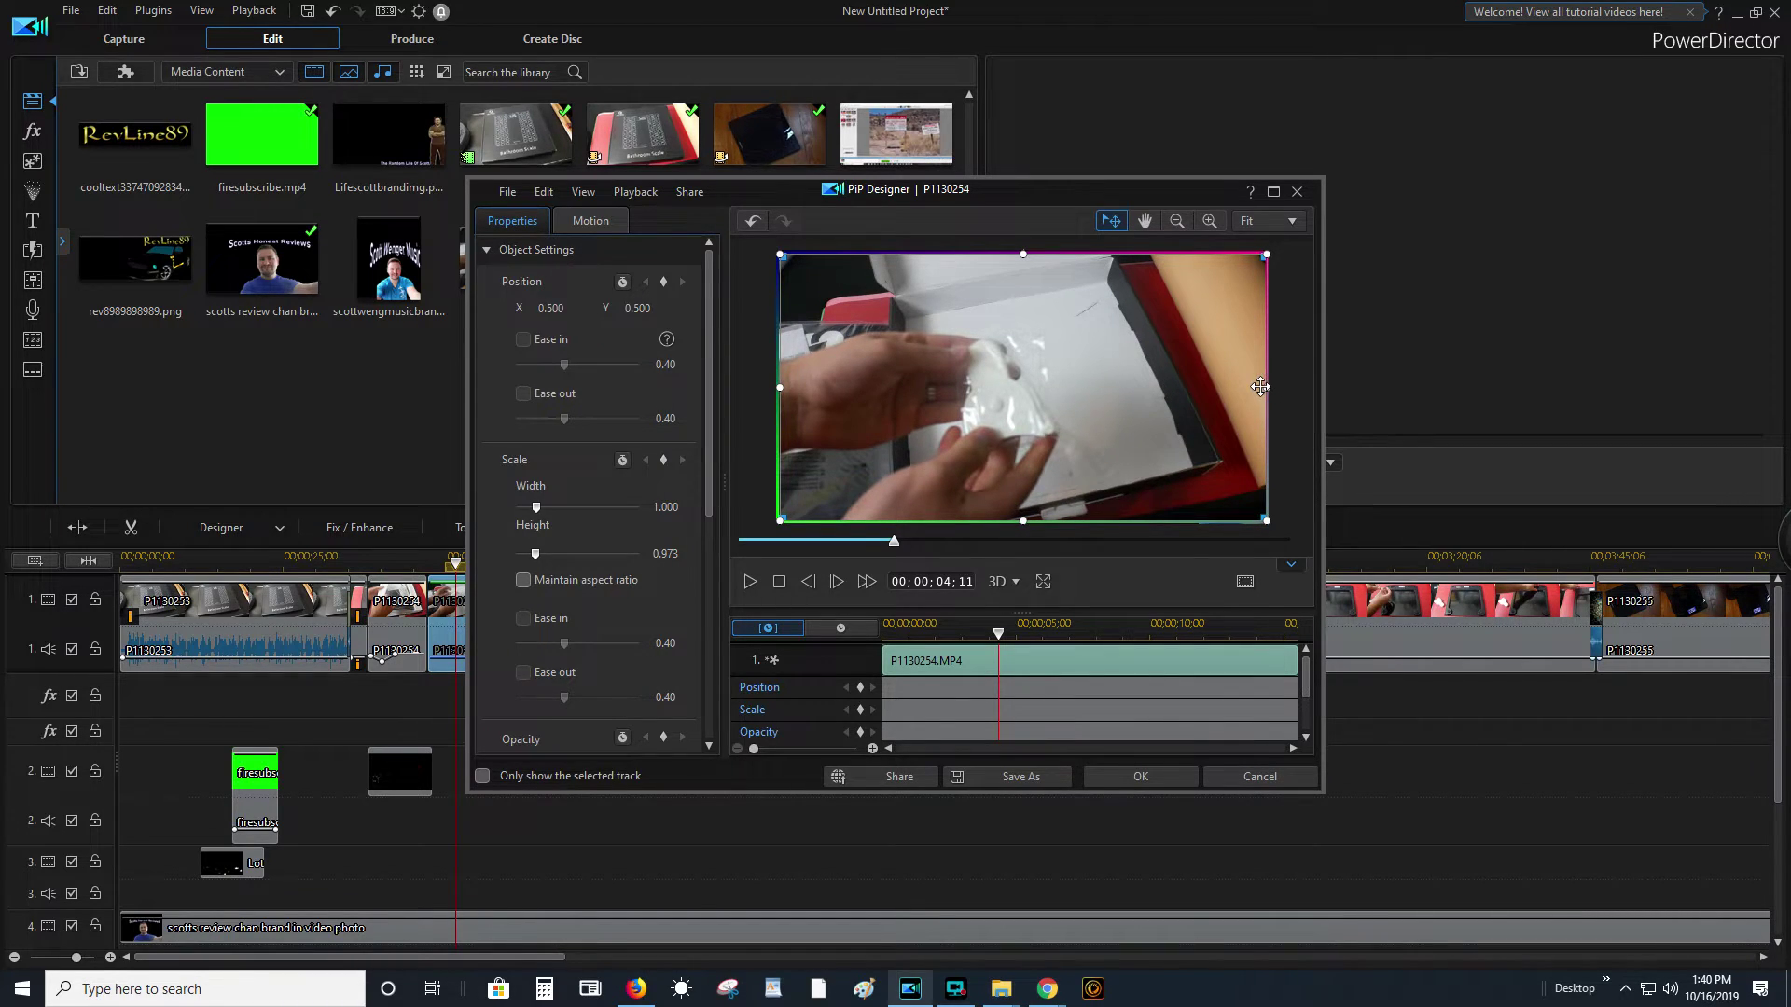
pyautogui.moveTo(1266, 388); pyautogui.dragTo(1266, 389)
pyautogui.click(1184, 776)
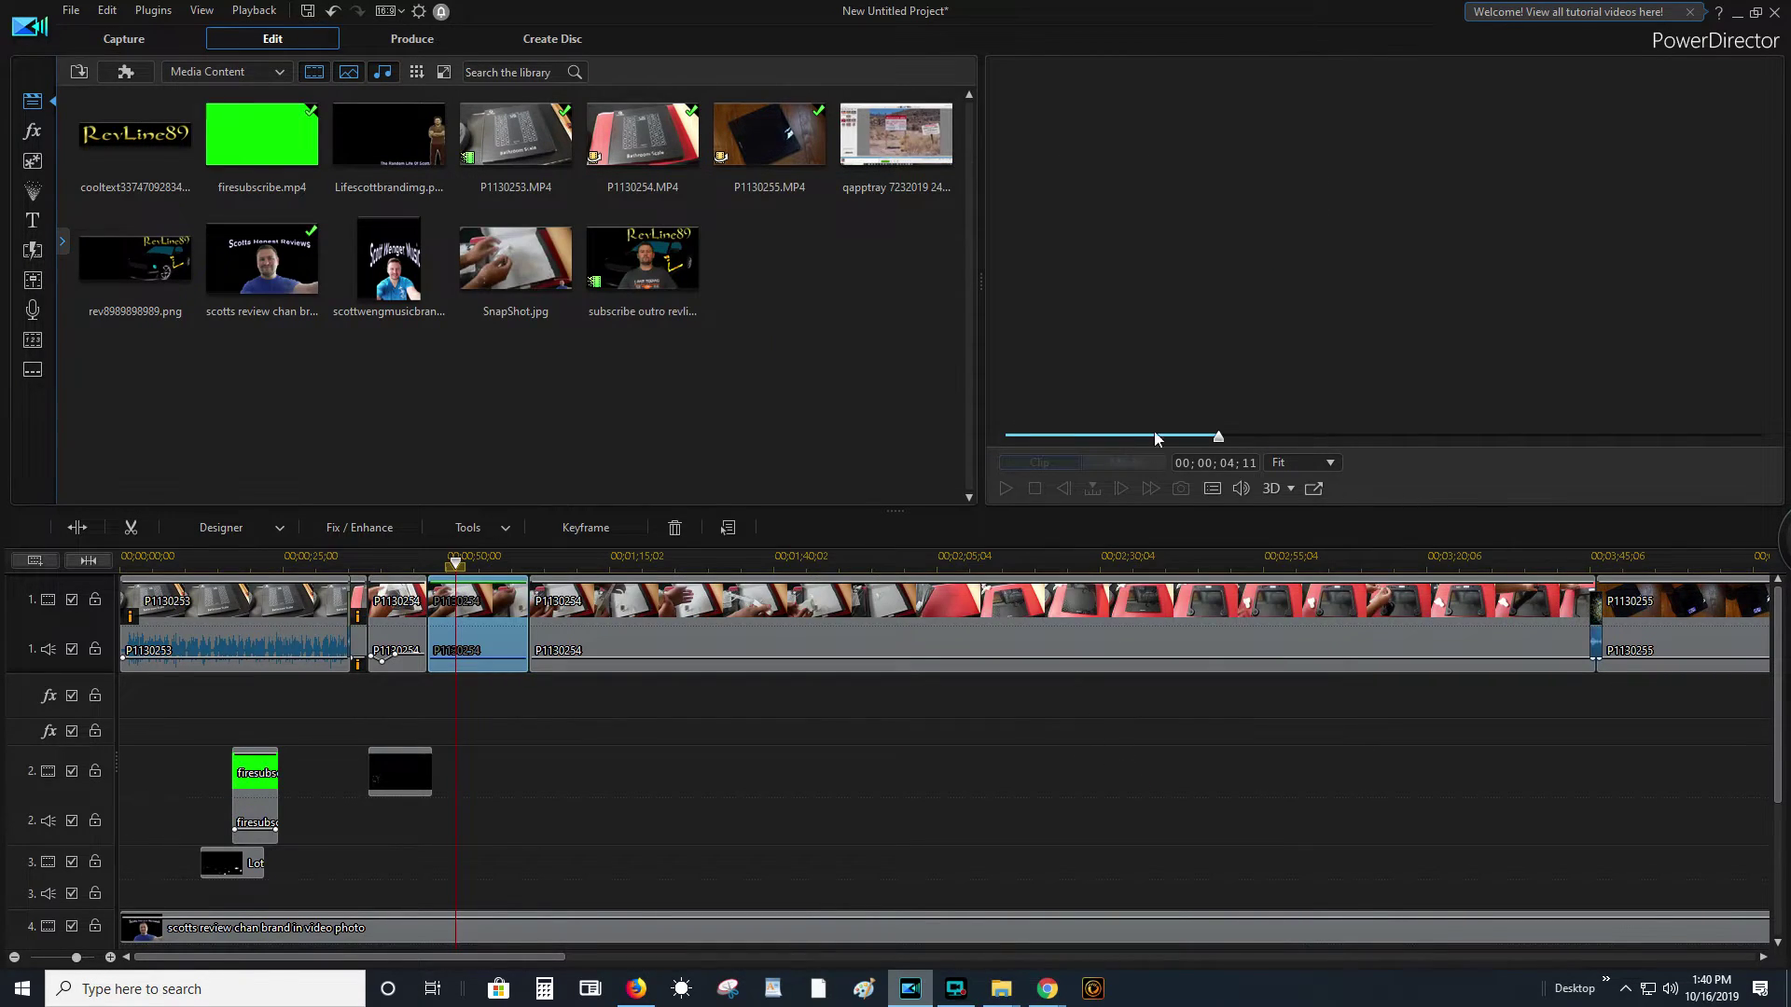
pyautogui.click(1155, 311)
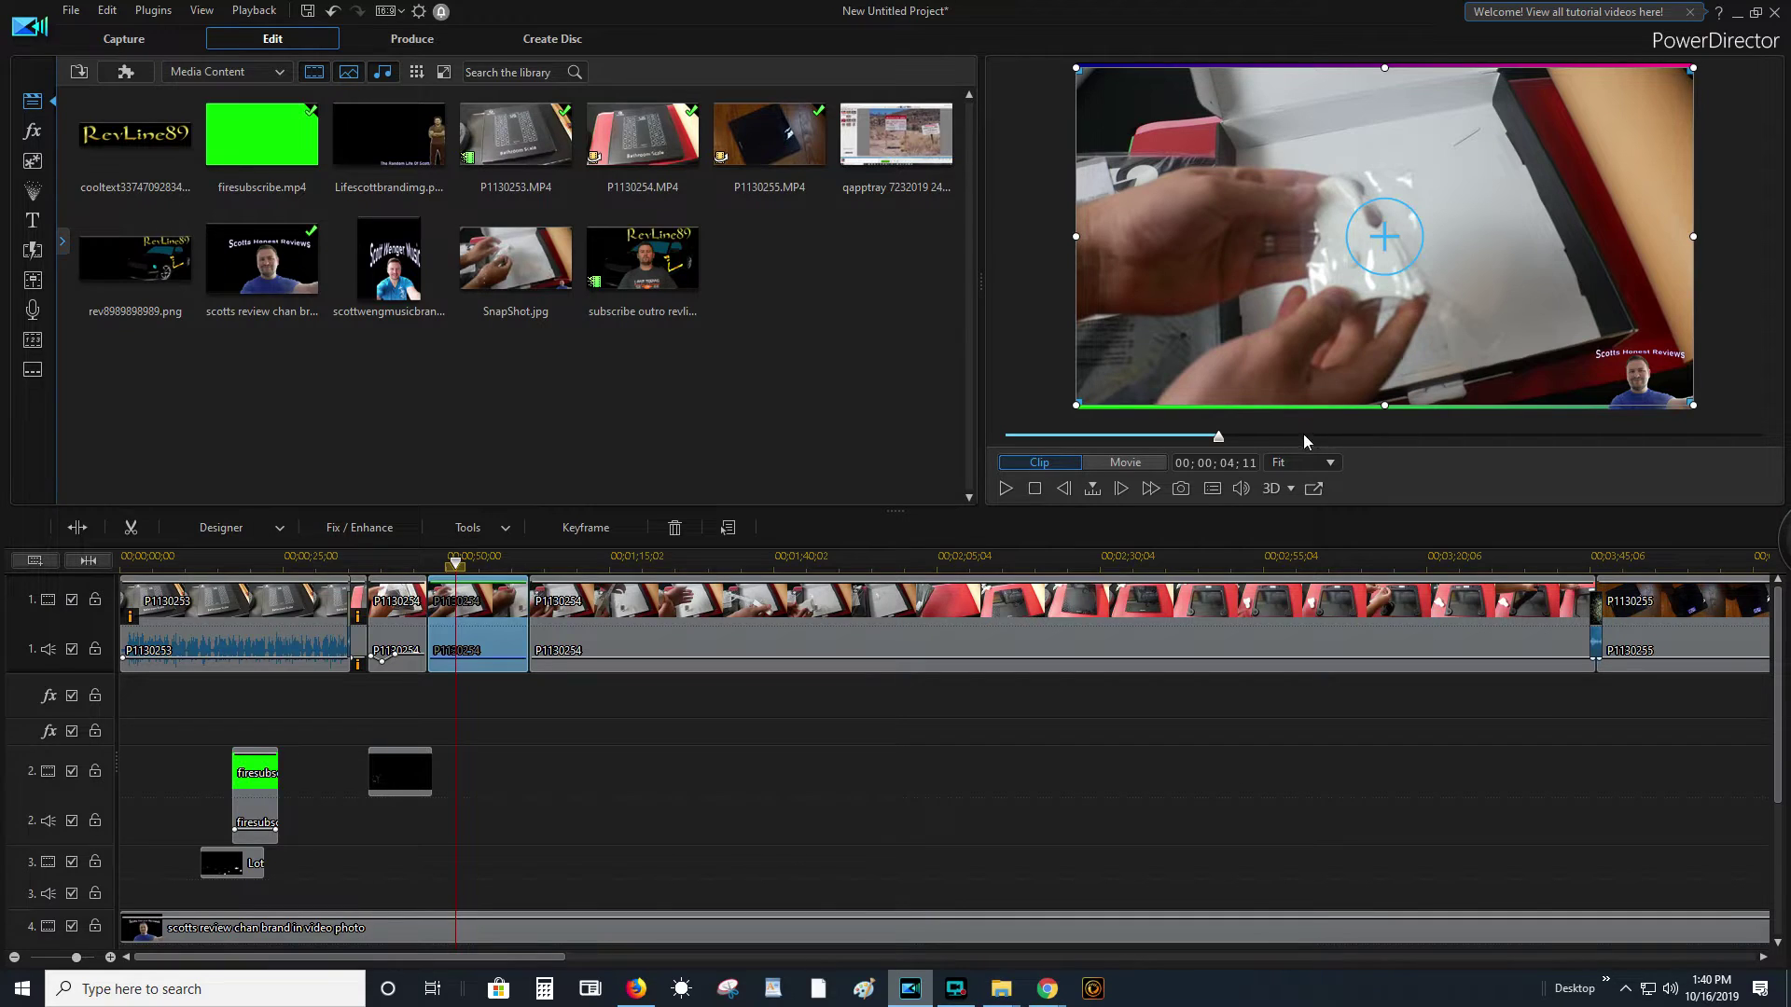
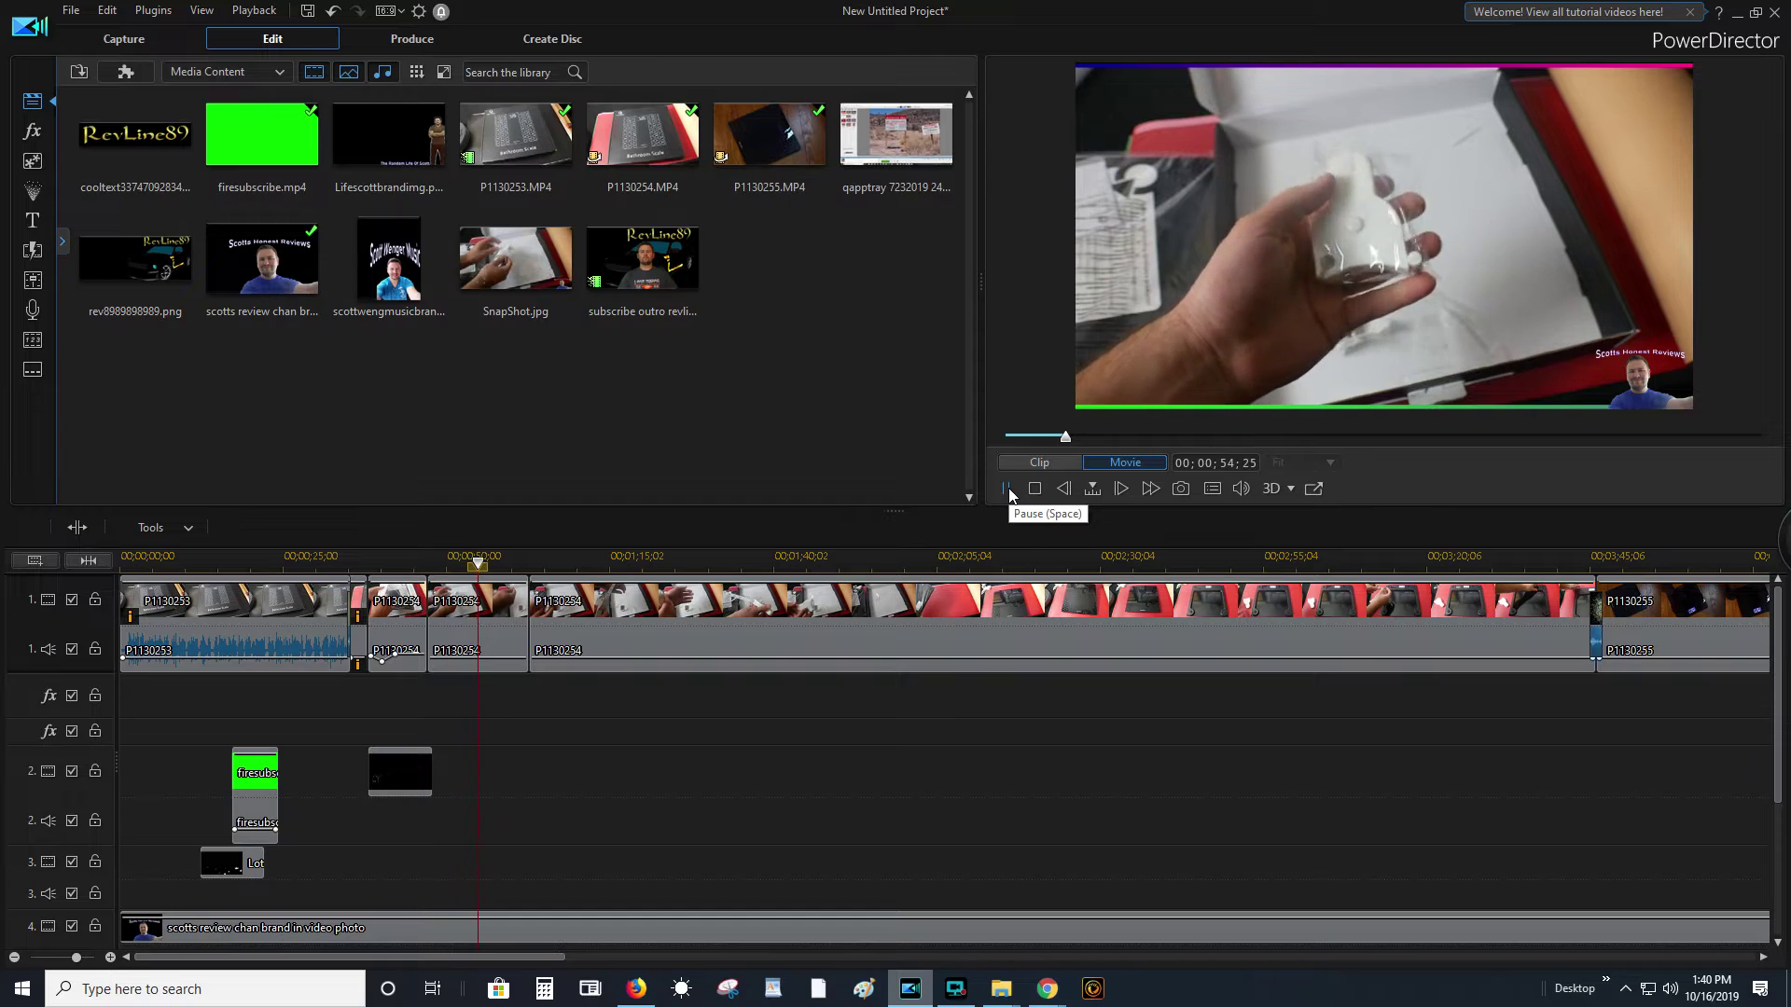
# - Add the Default title to video track 2 at 00;00;55;27 and trim its end to the end of the bordered segment
pyautogui.click(1008, 489)
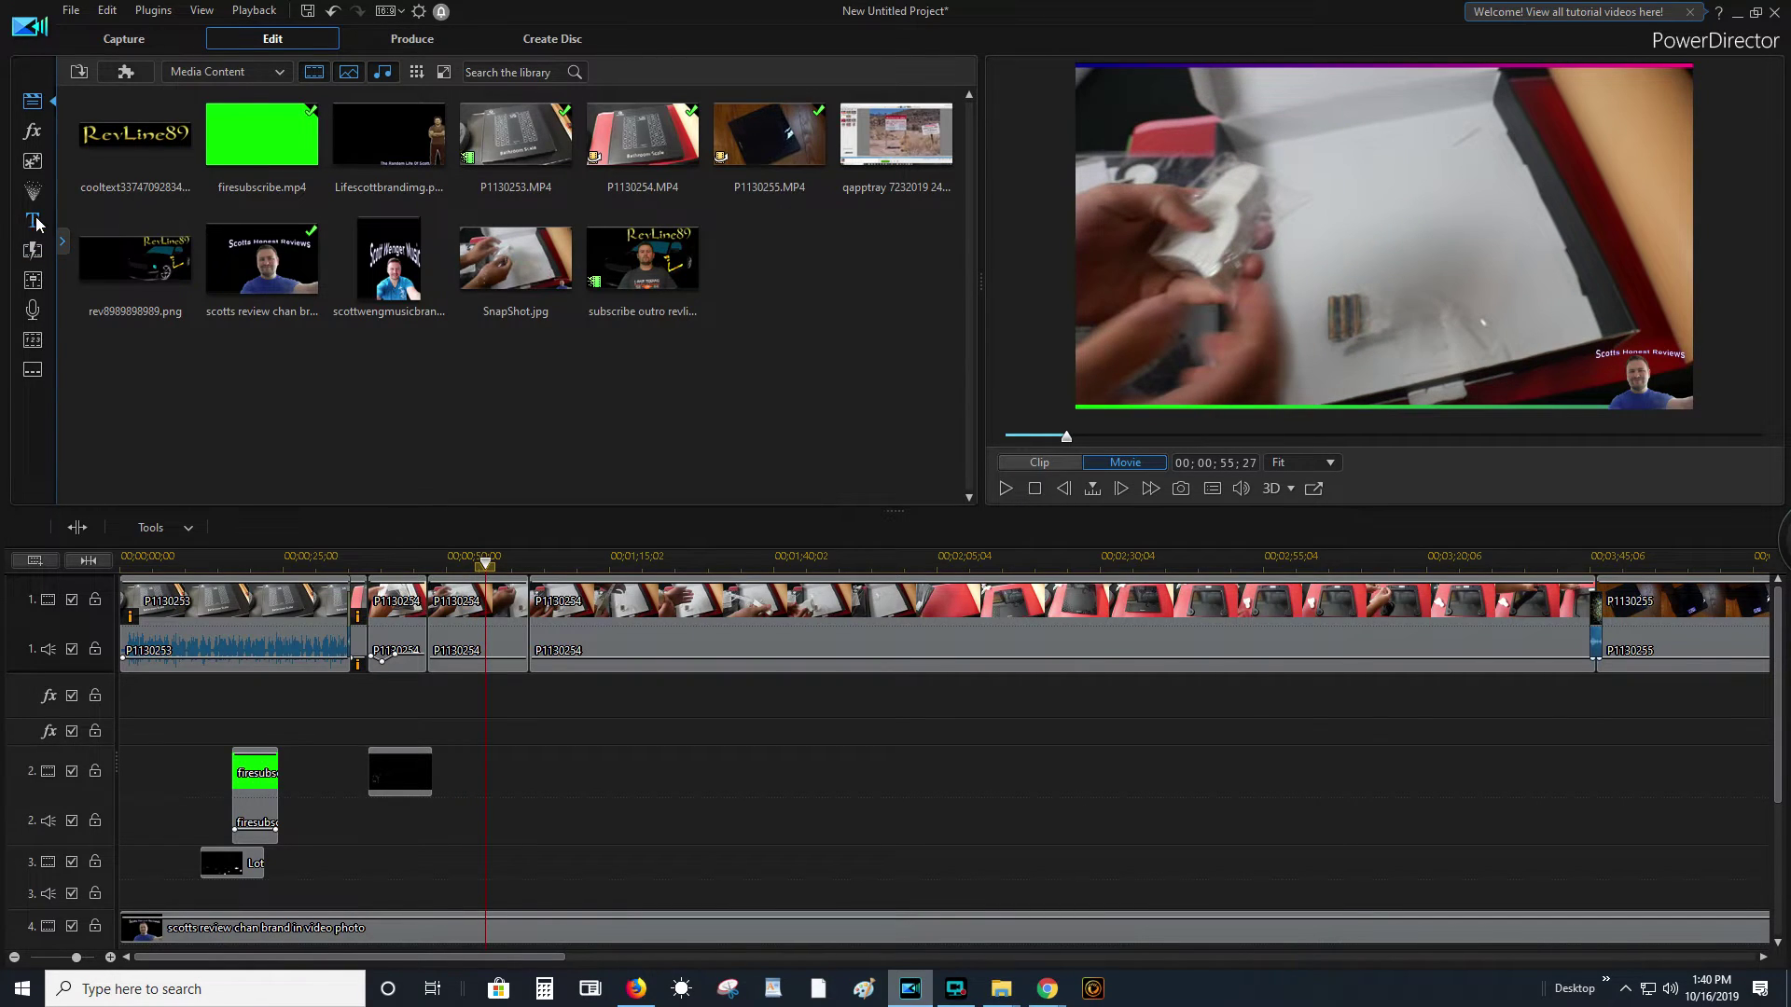
pyautogui.click(33, 220)
pyautogui.scroll(-5, 529, 381)
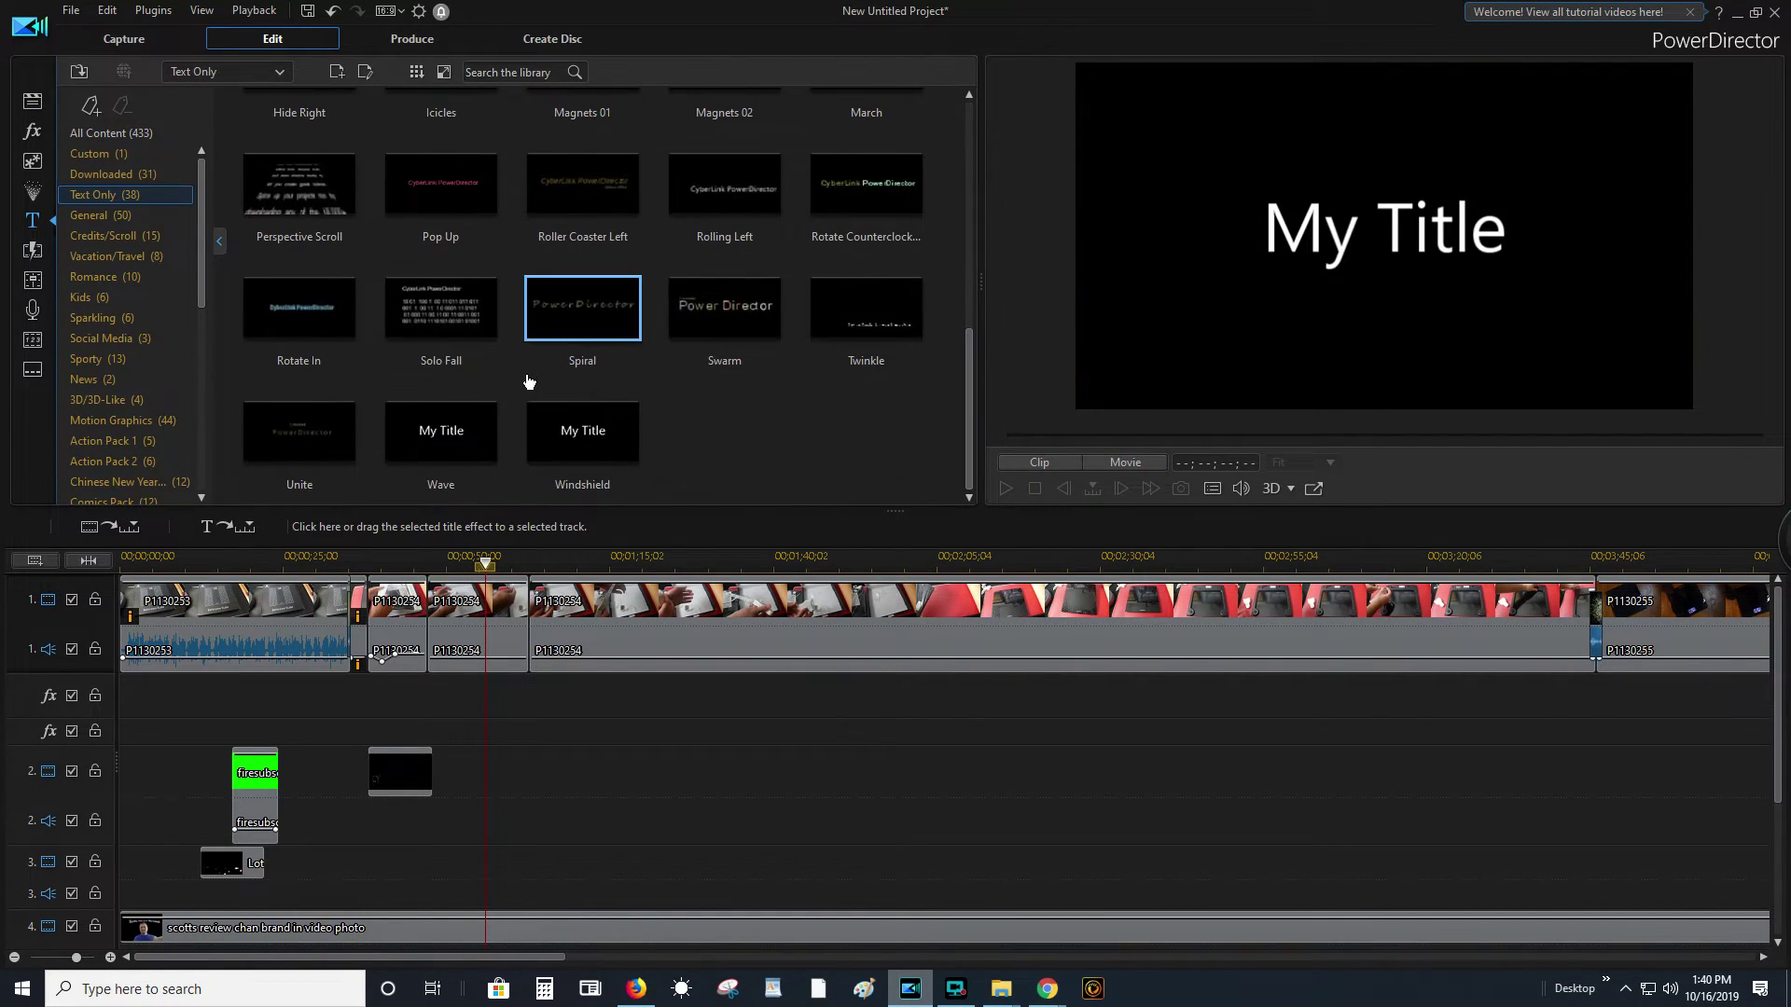
pyautogui.scroll(5, 528, 382)
pyautogui.click(100, 133)
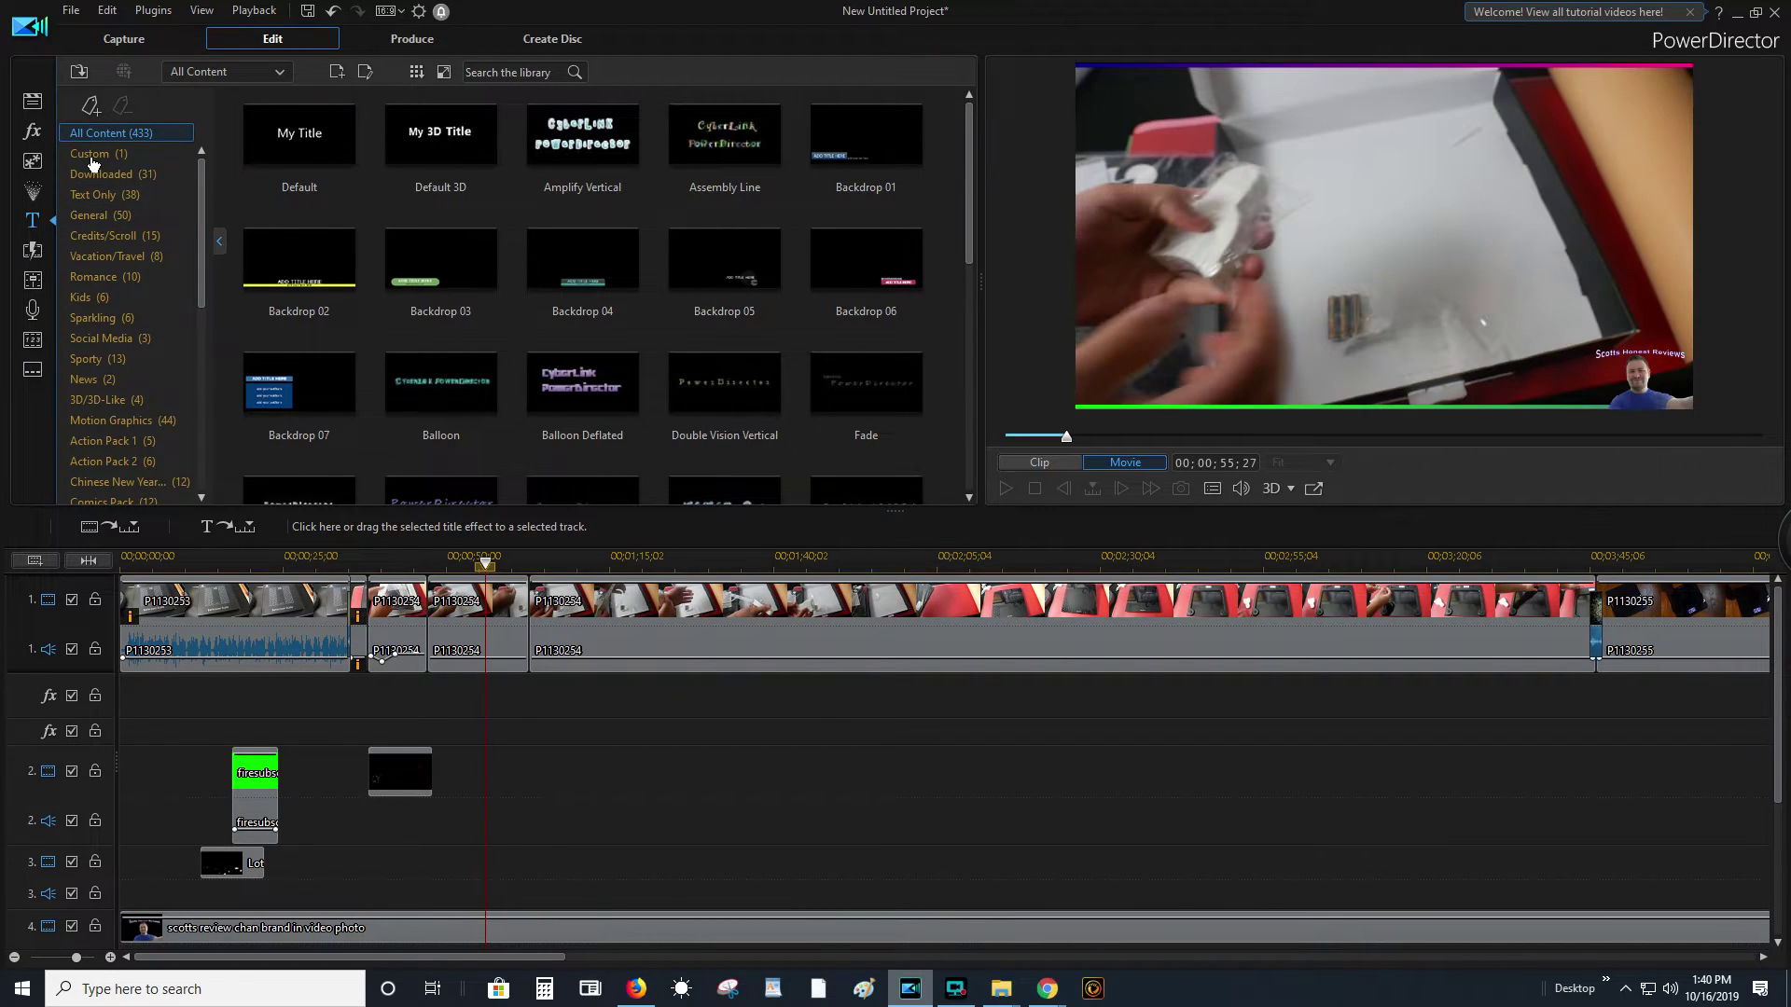
pyautogui.click(93, 154)
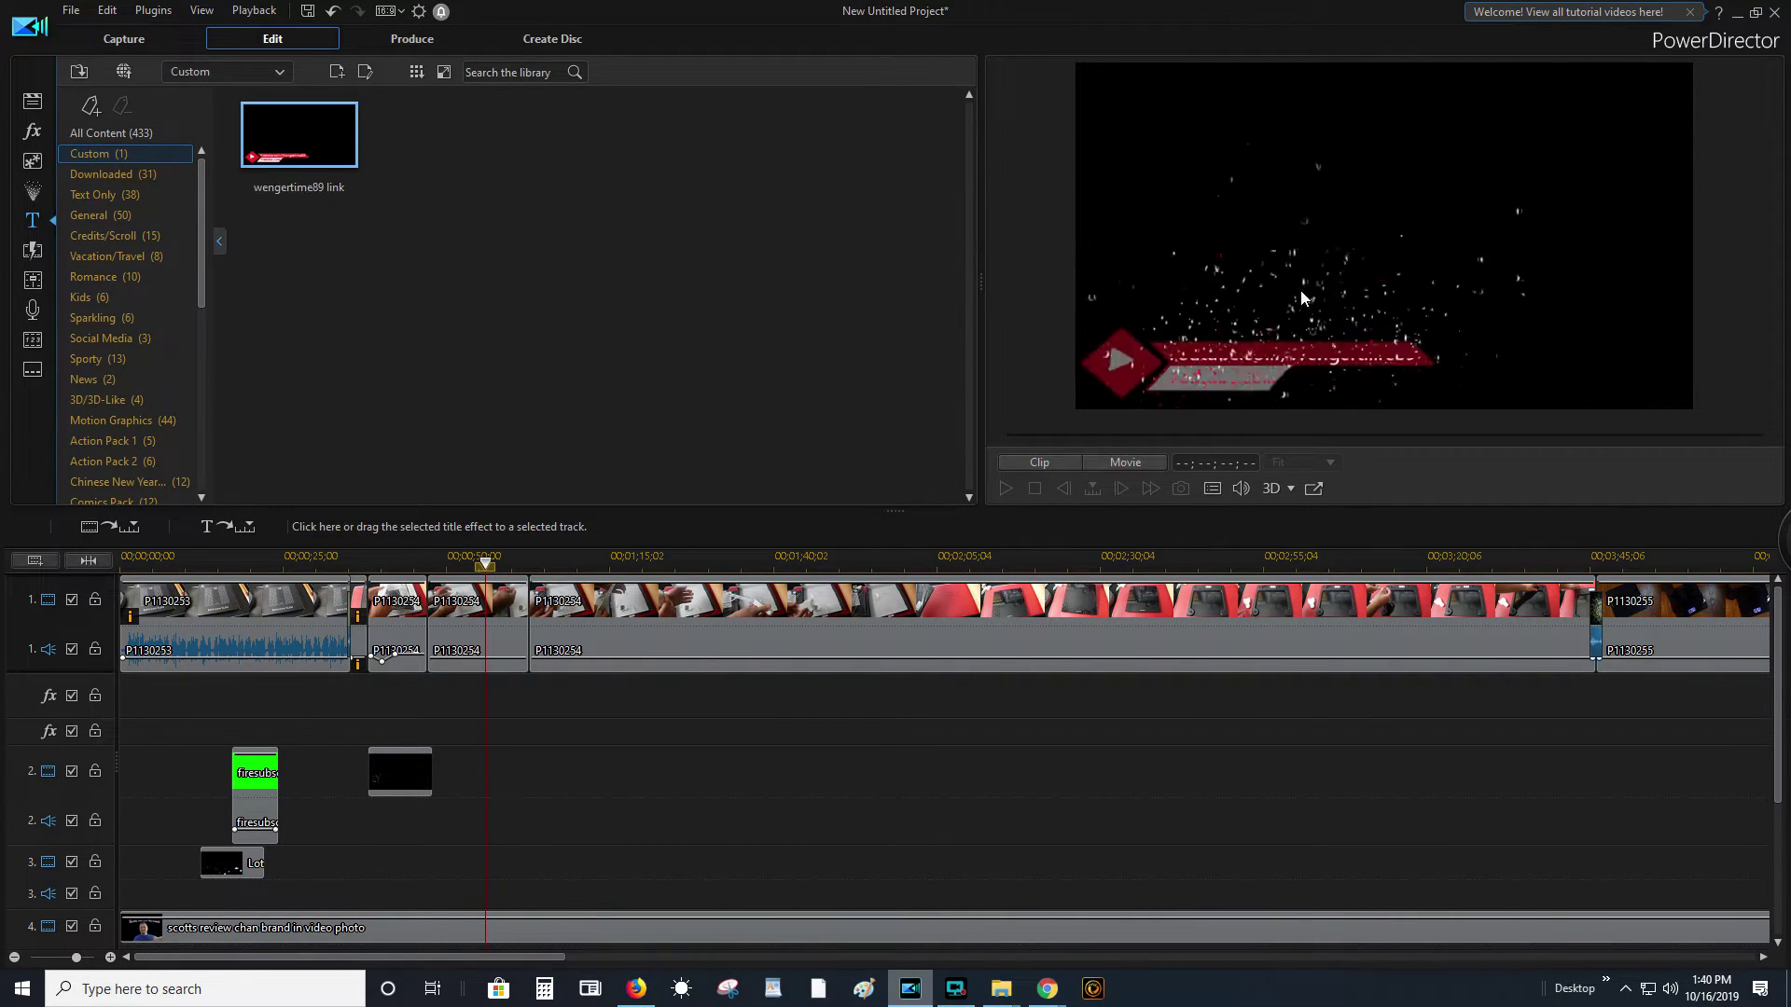
pyautogui.click(114, 134)
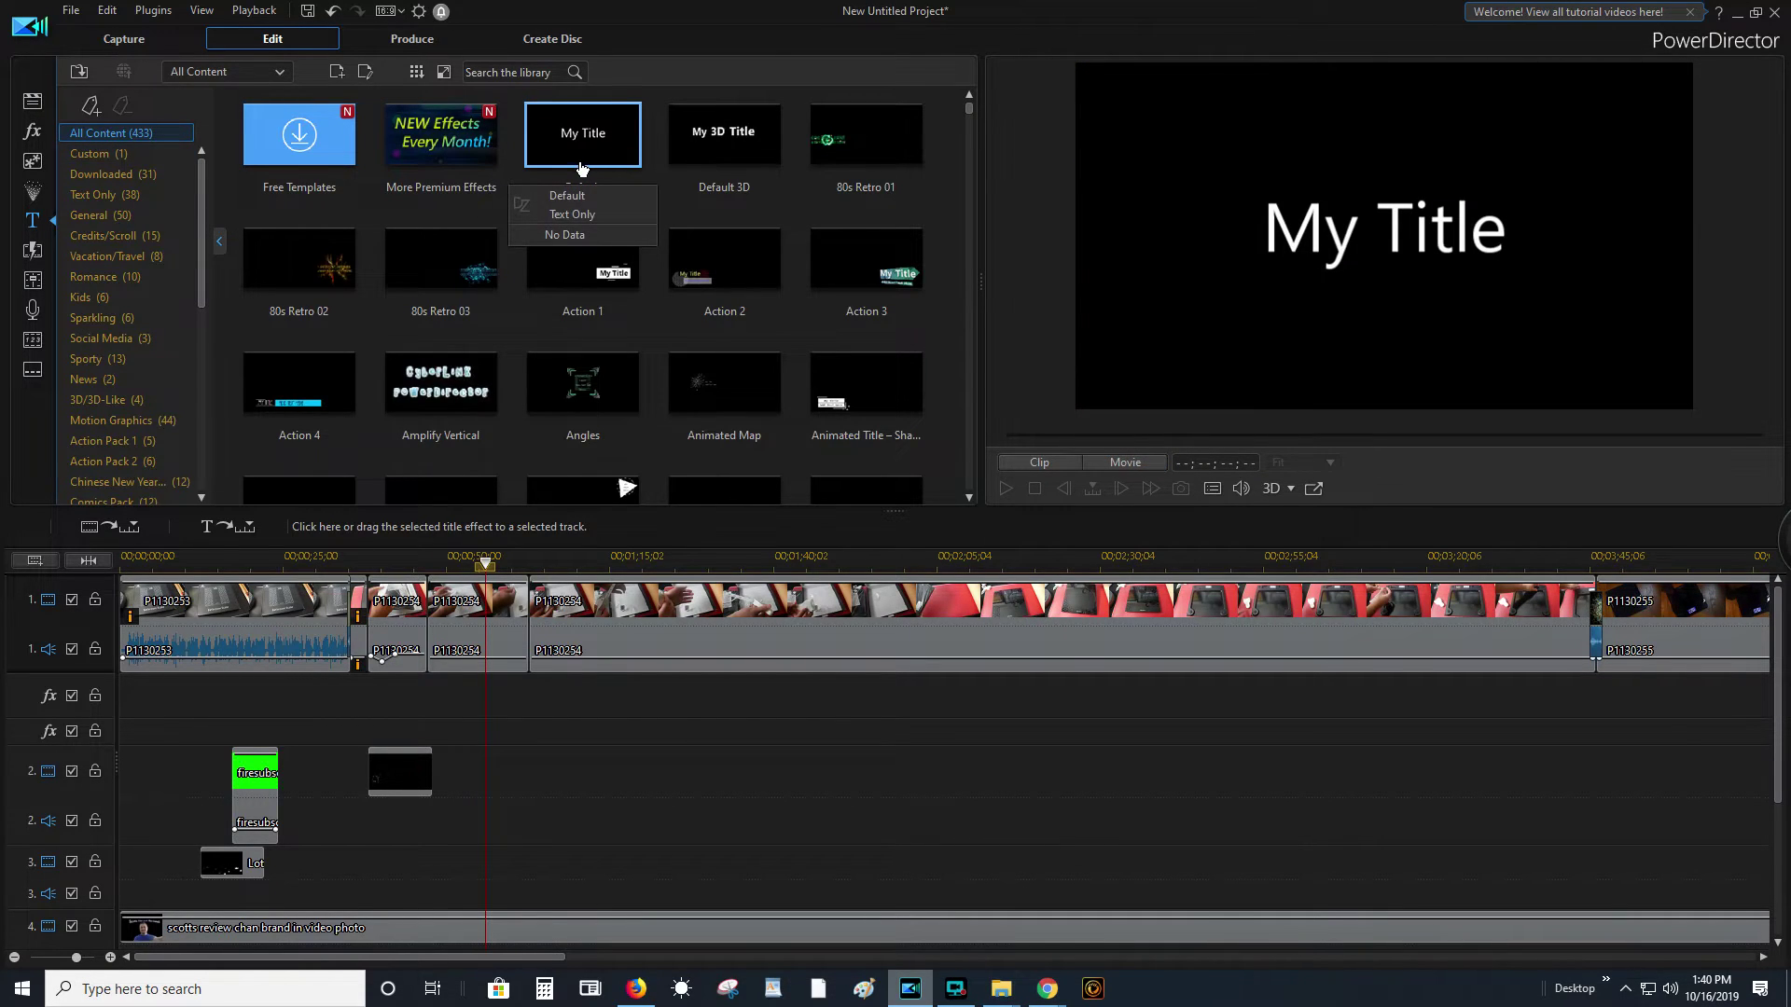
pyautogui.moveTo(582, 140); pyautogui.dragTo(481, 786)
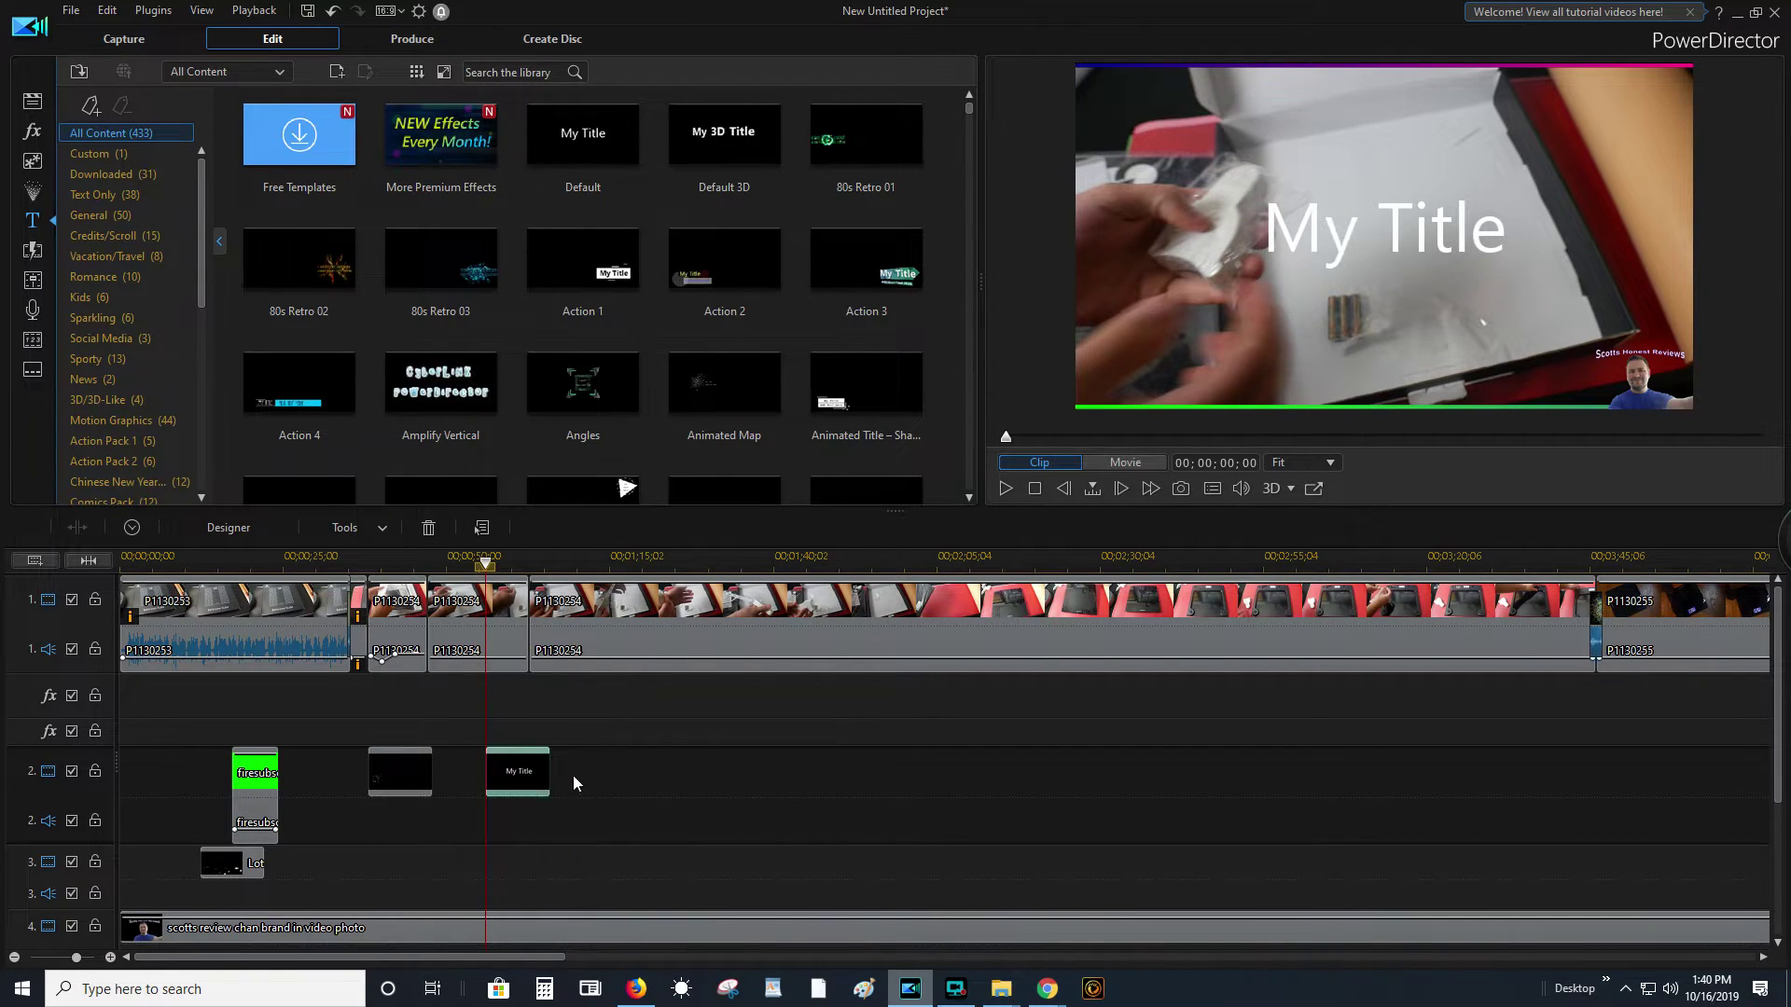
pyautogui.moveTo(549, 775); pyautogui.dragTo(516, 775)
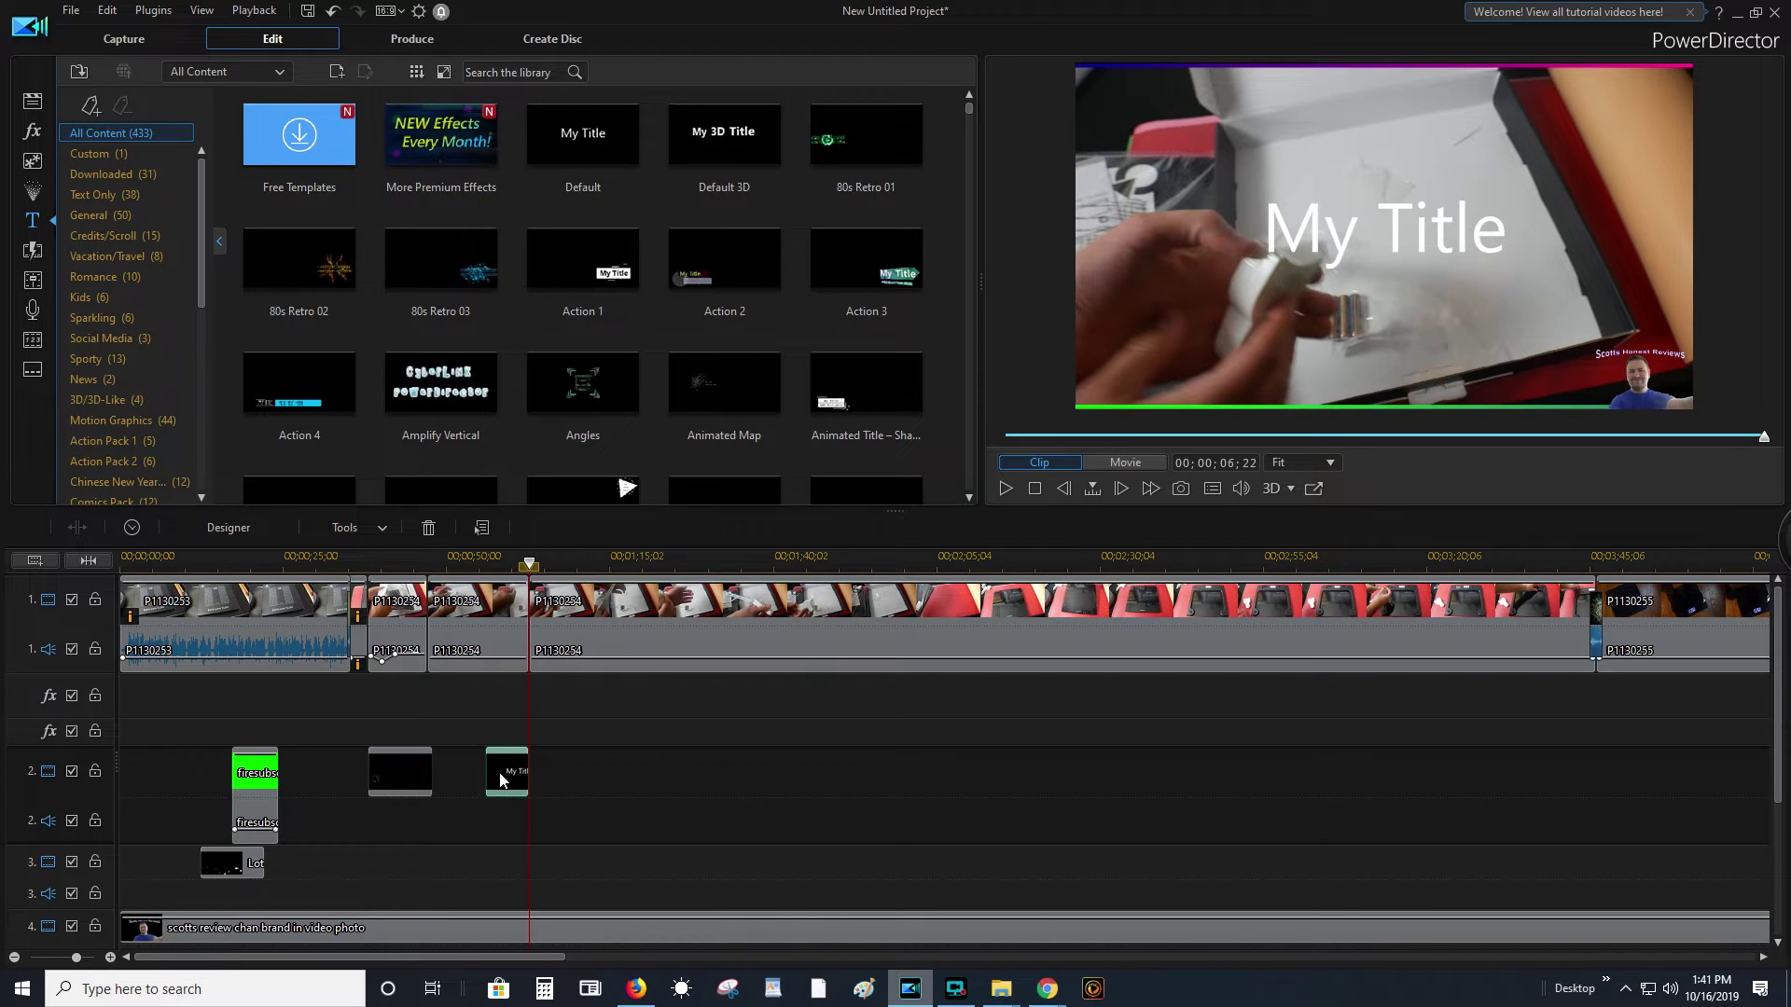
# - Change the new title's text to "Subscribe!" and place it, scaled down, in the upper-right corner of the video frame
pyautogui.doubleClick(519, 757)
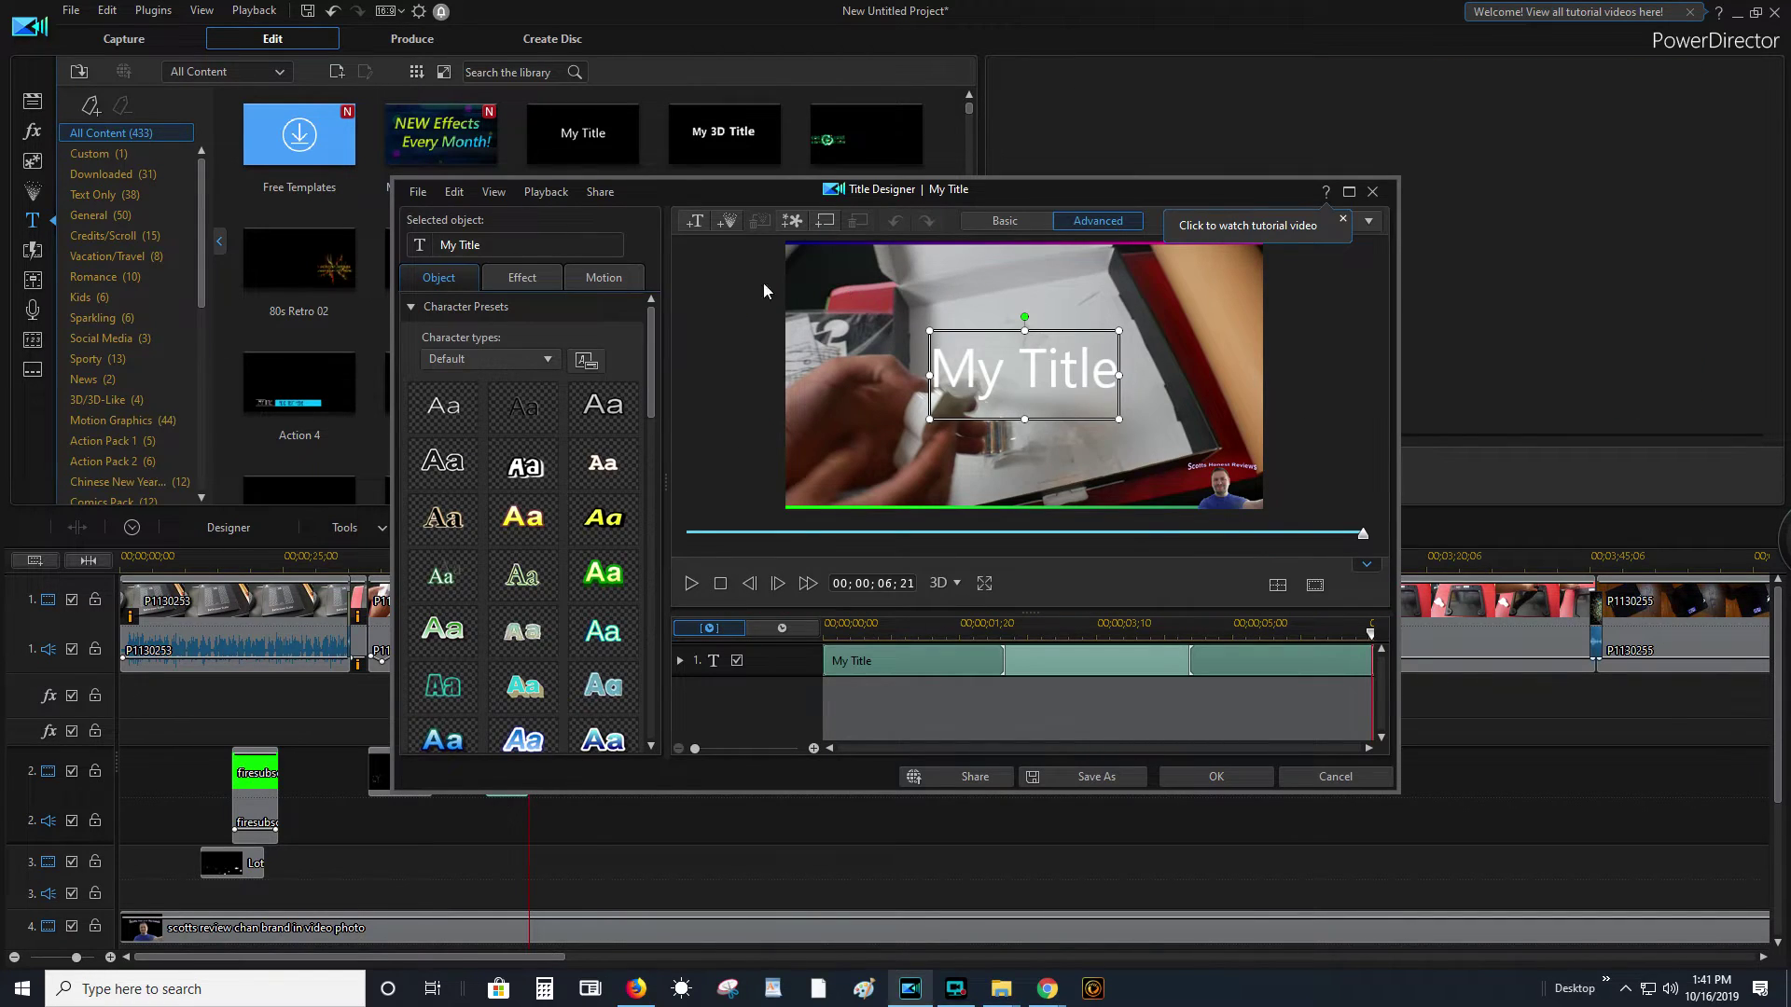
pyautogui.click(507, 242)
pyautogui.moveTo(498, 248); pyautogui.dragTo(373, 240)
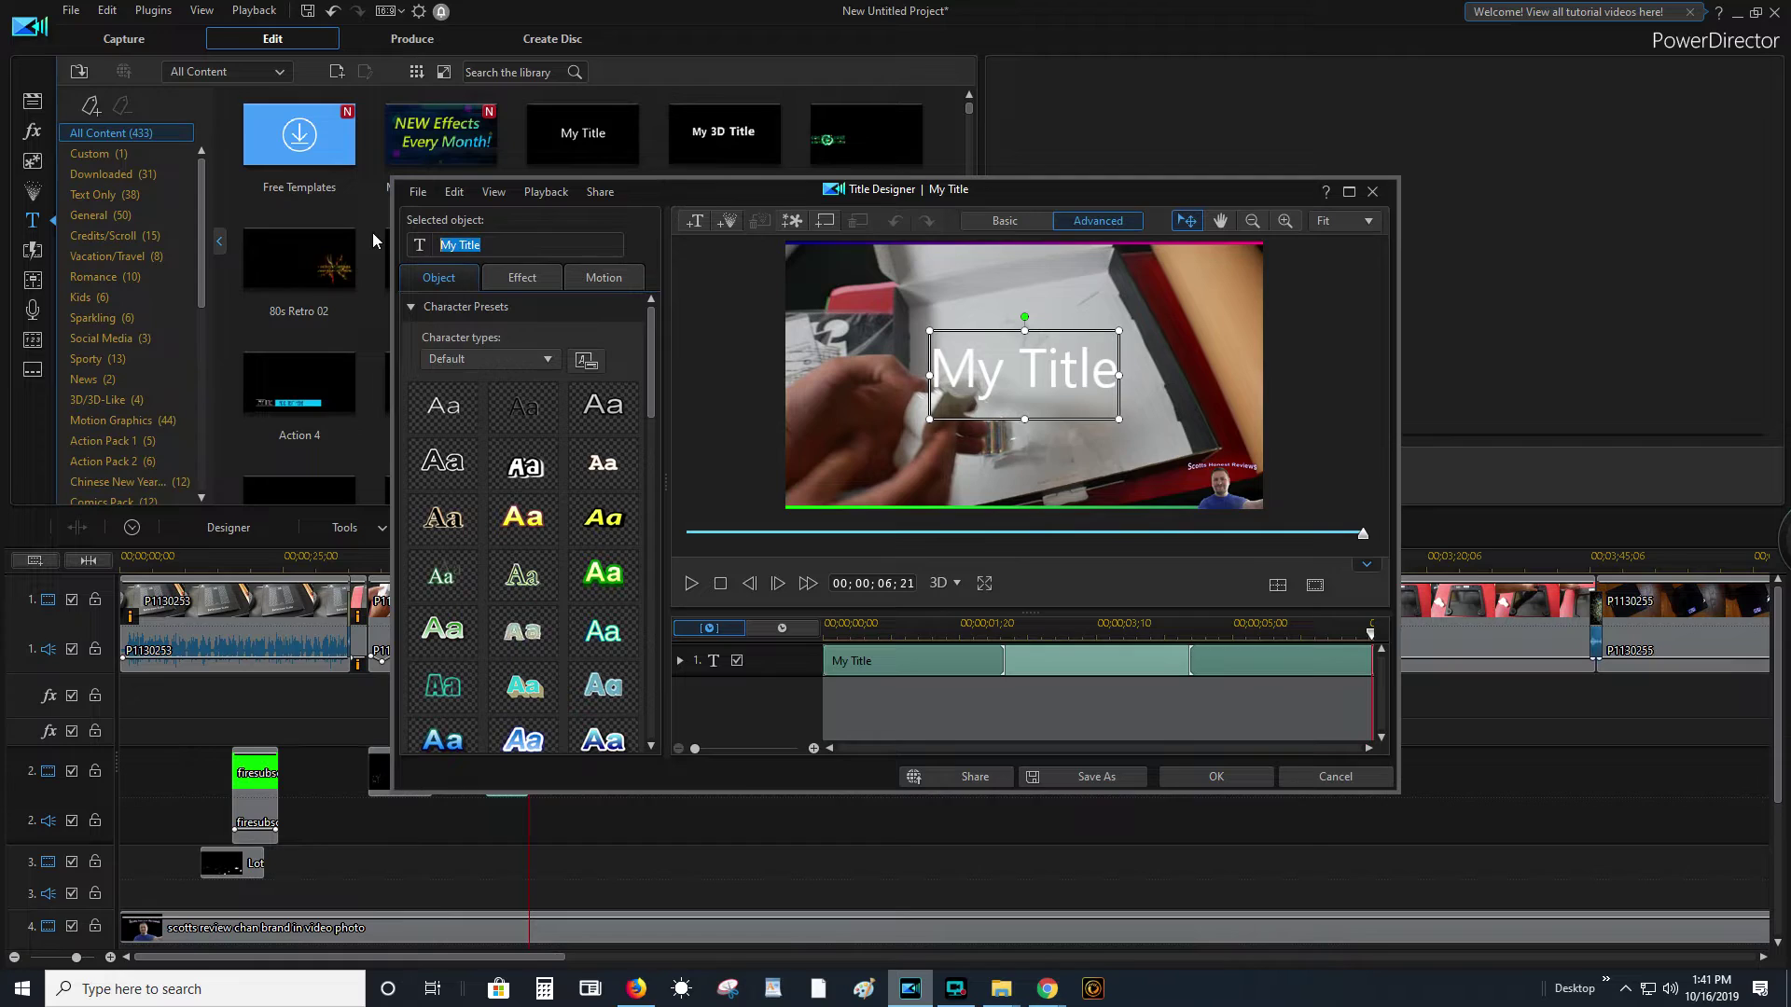
pyautogui.write('Subsc')
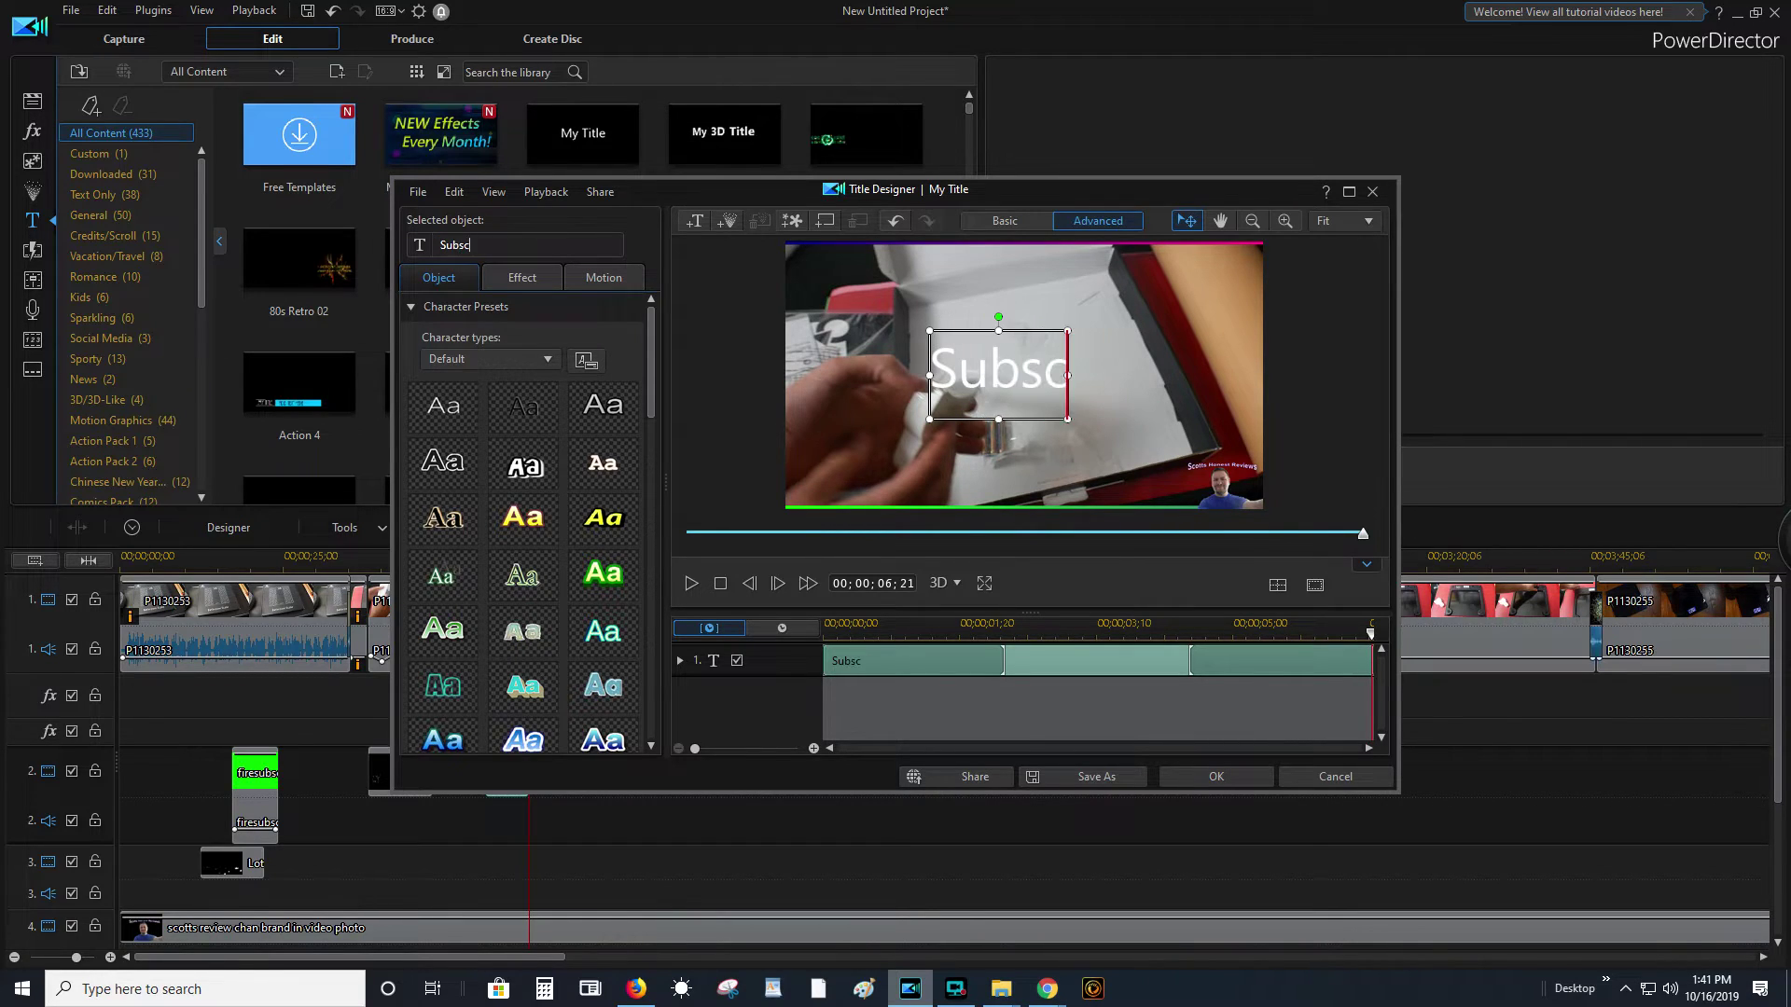
pyautogui.write('ribe!')
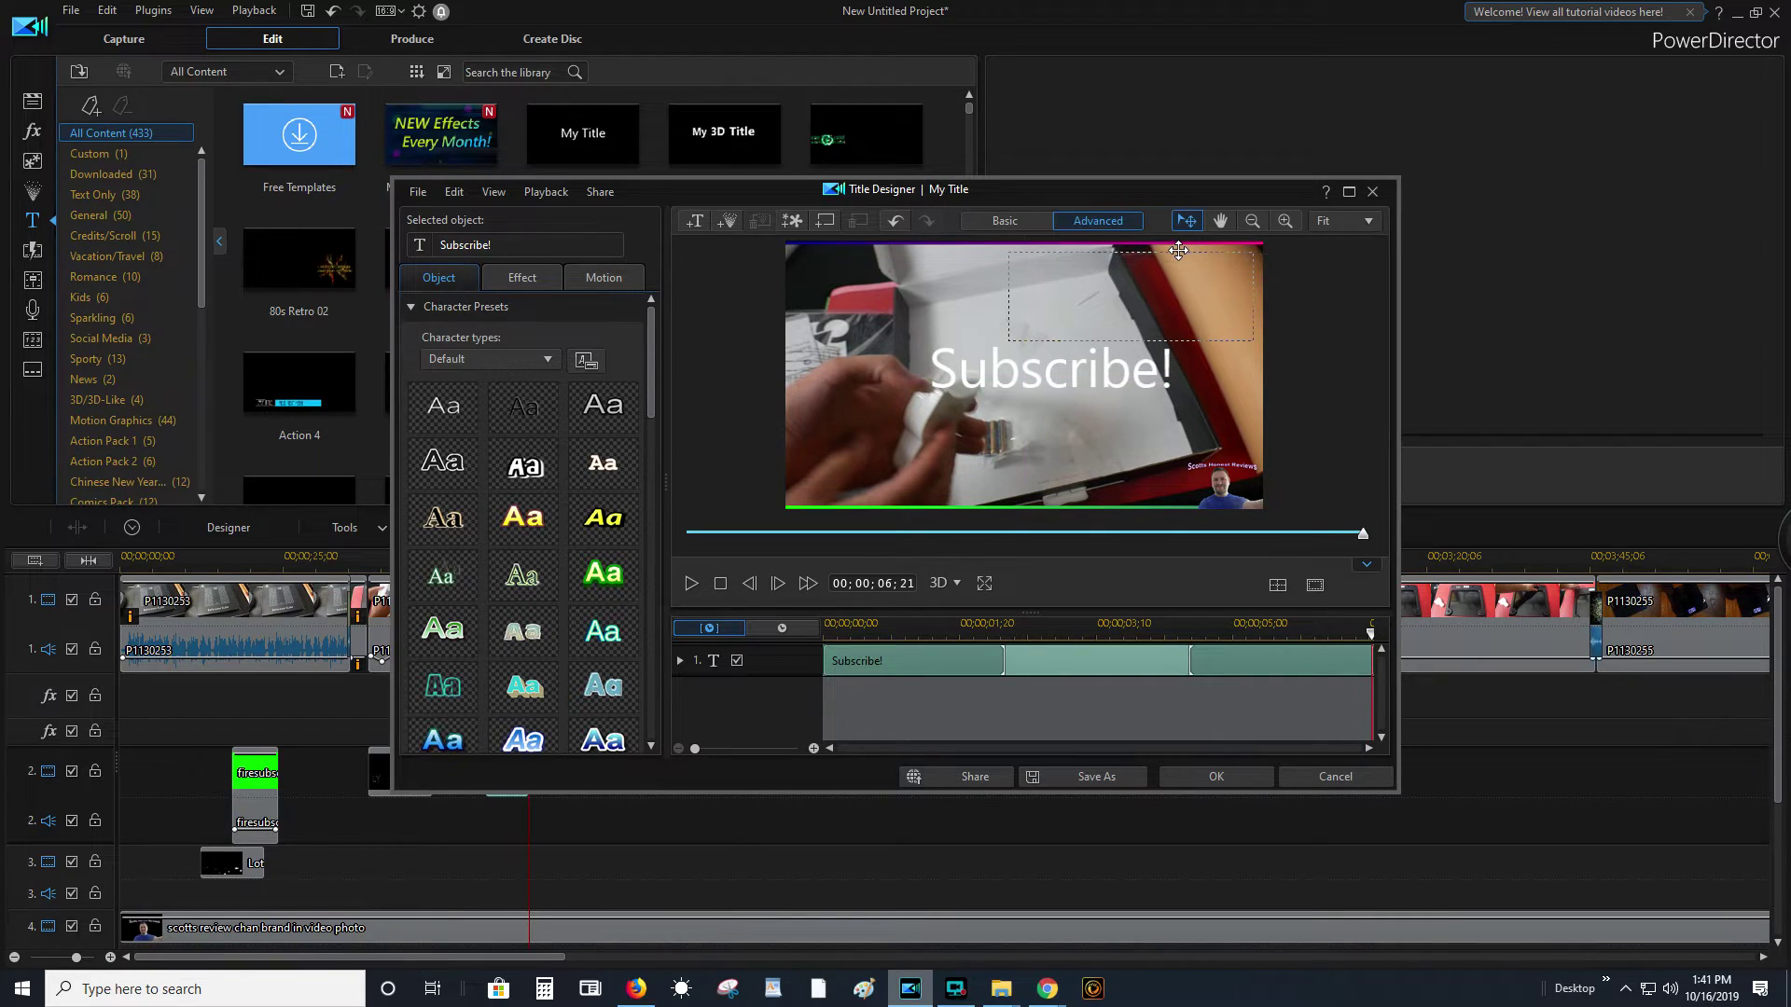
pyautogui.moveTo(1012, 346); pyautogui.dragTo(1116, 289)
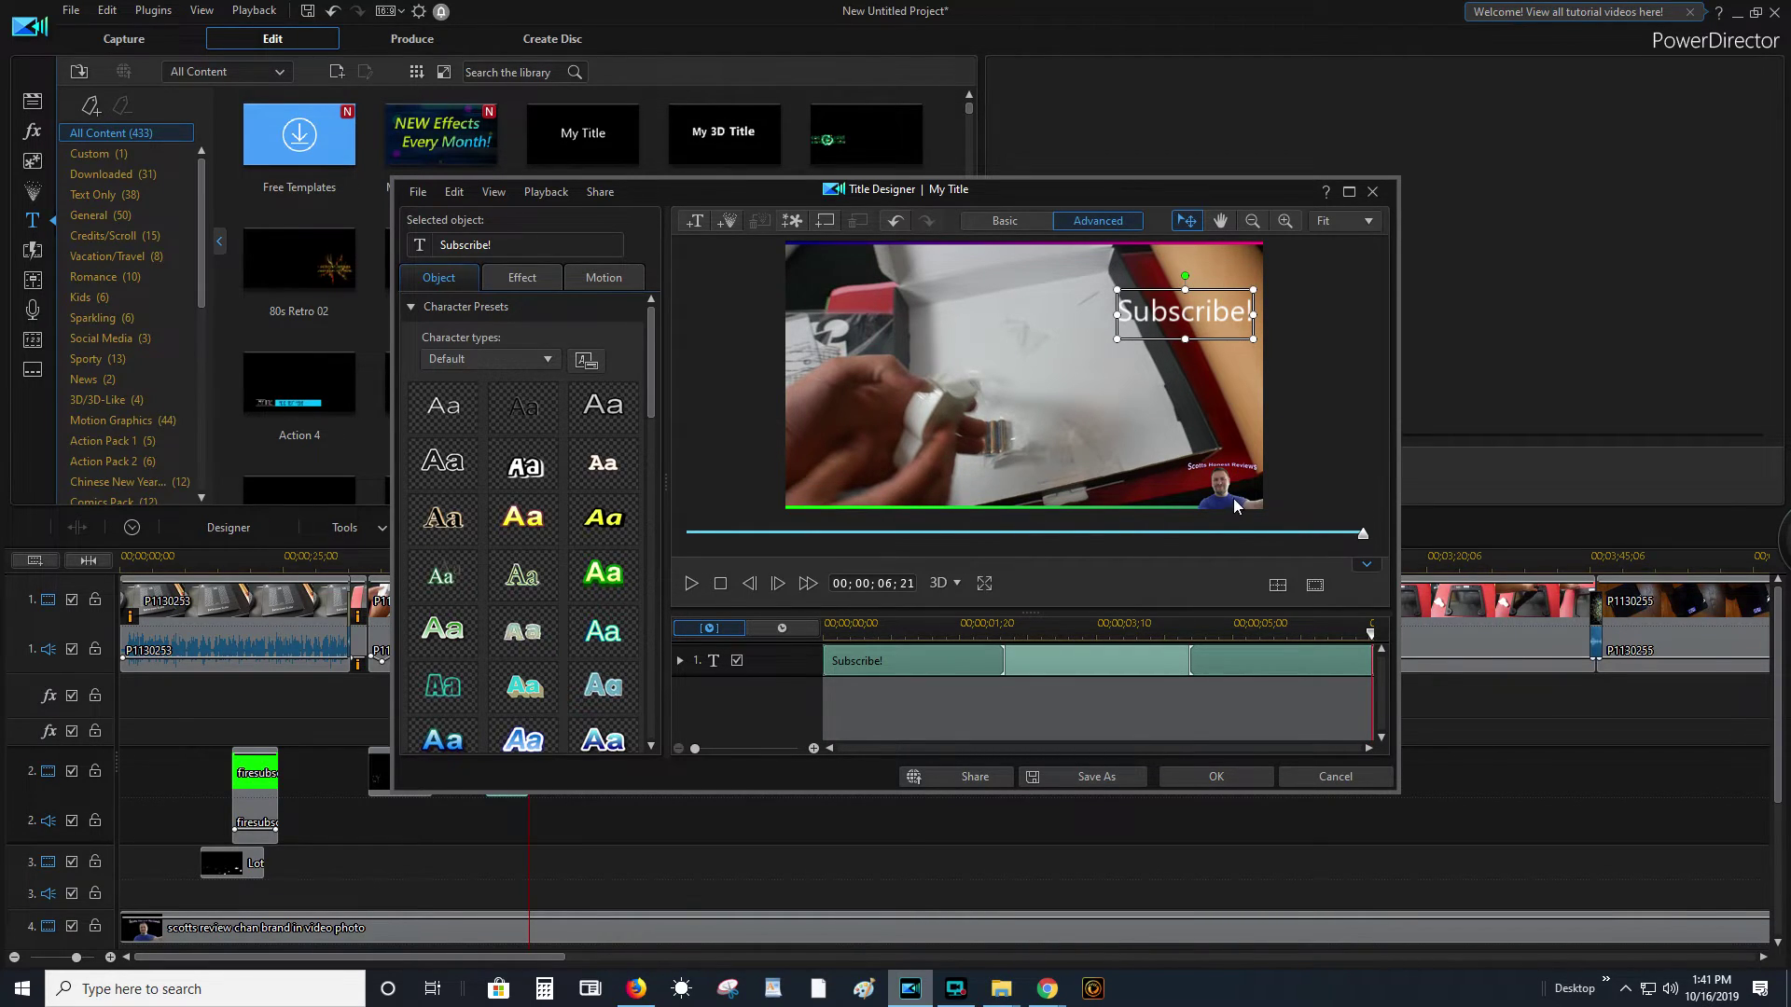
pyautogui.moveTo(1116, 289); pyautogui.dragTo(1237, 246)
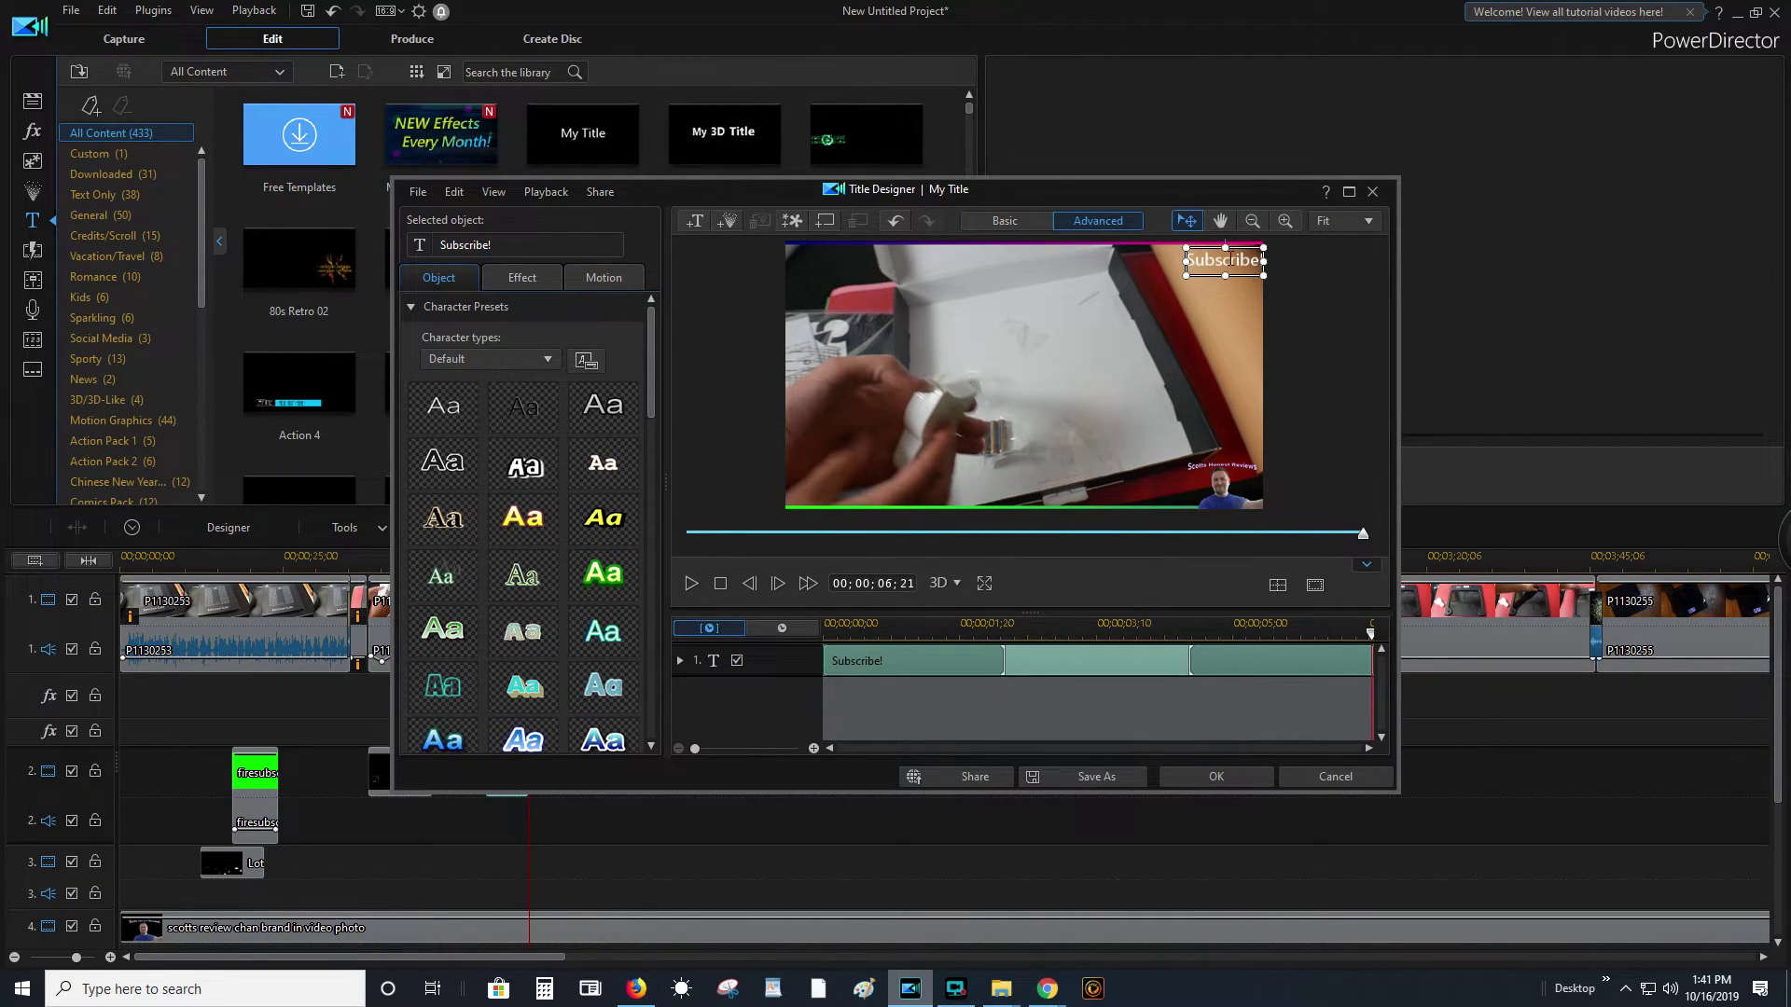
# - Apply the dark magenta bold italic character preset to the Subscribe! text and refit it inside the frame's upper-right corner
pyautogui.doubleClick(1229, 260)
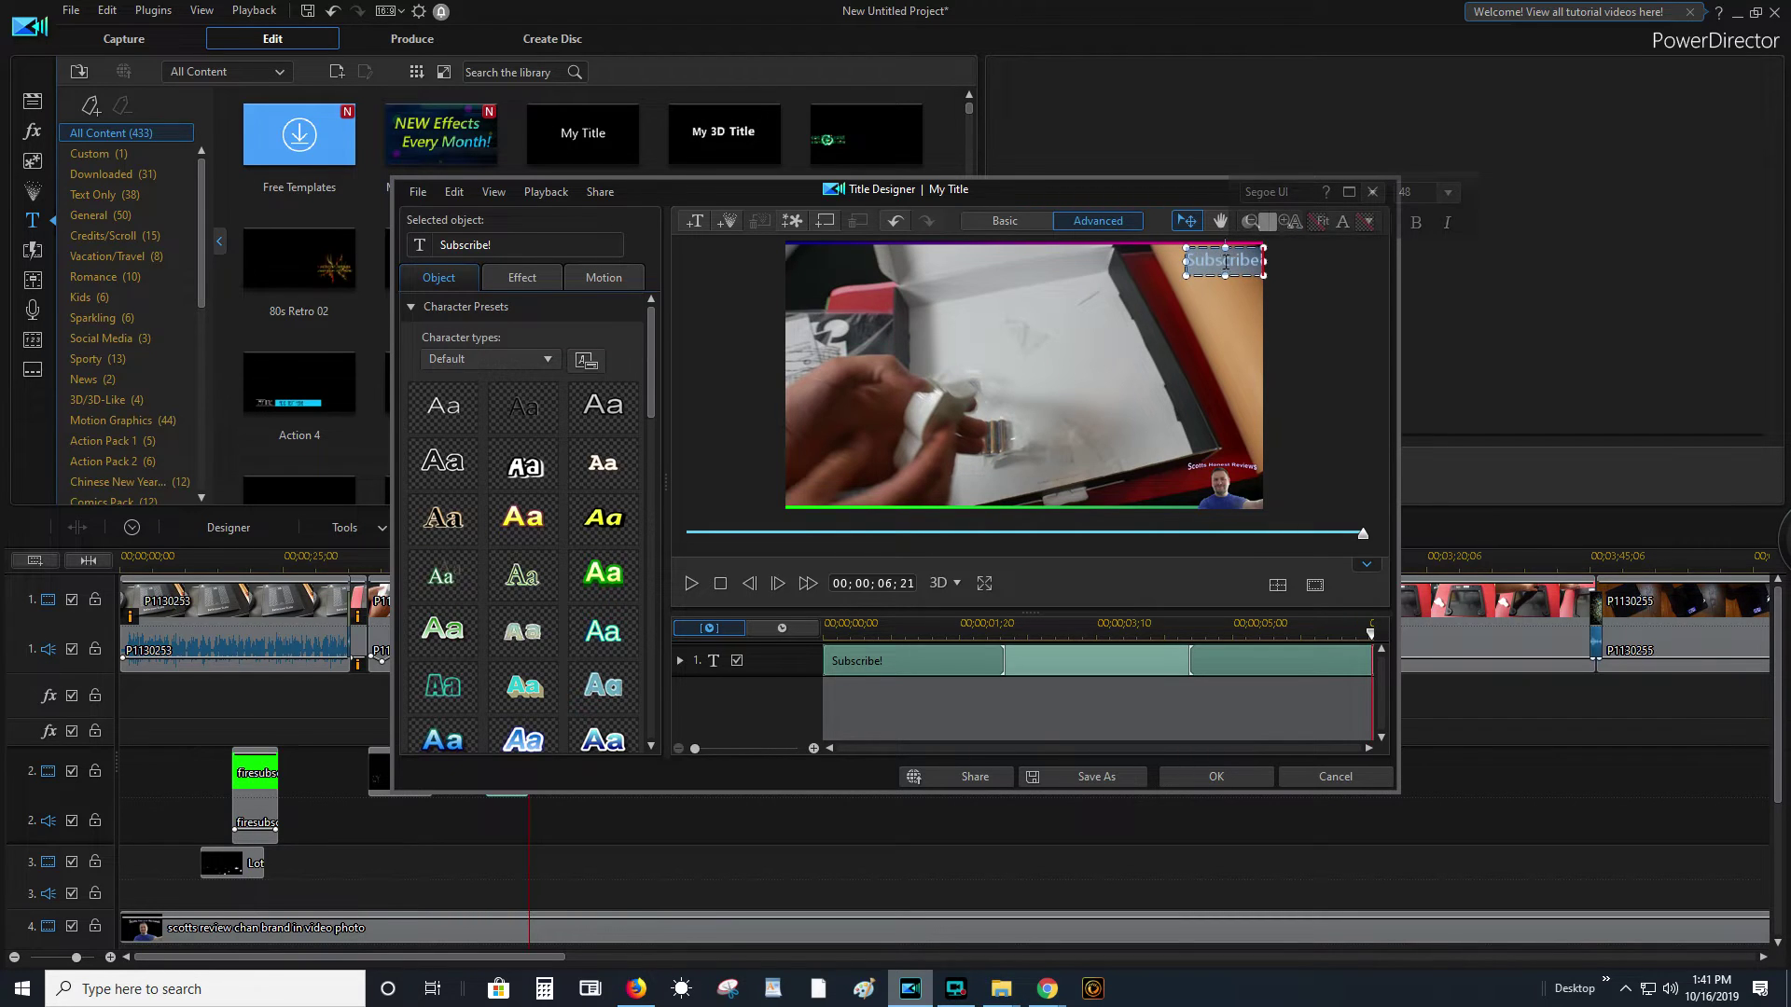
pyautogui.scroll(-4, 571, 653)
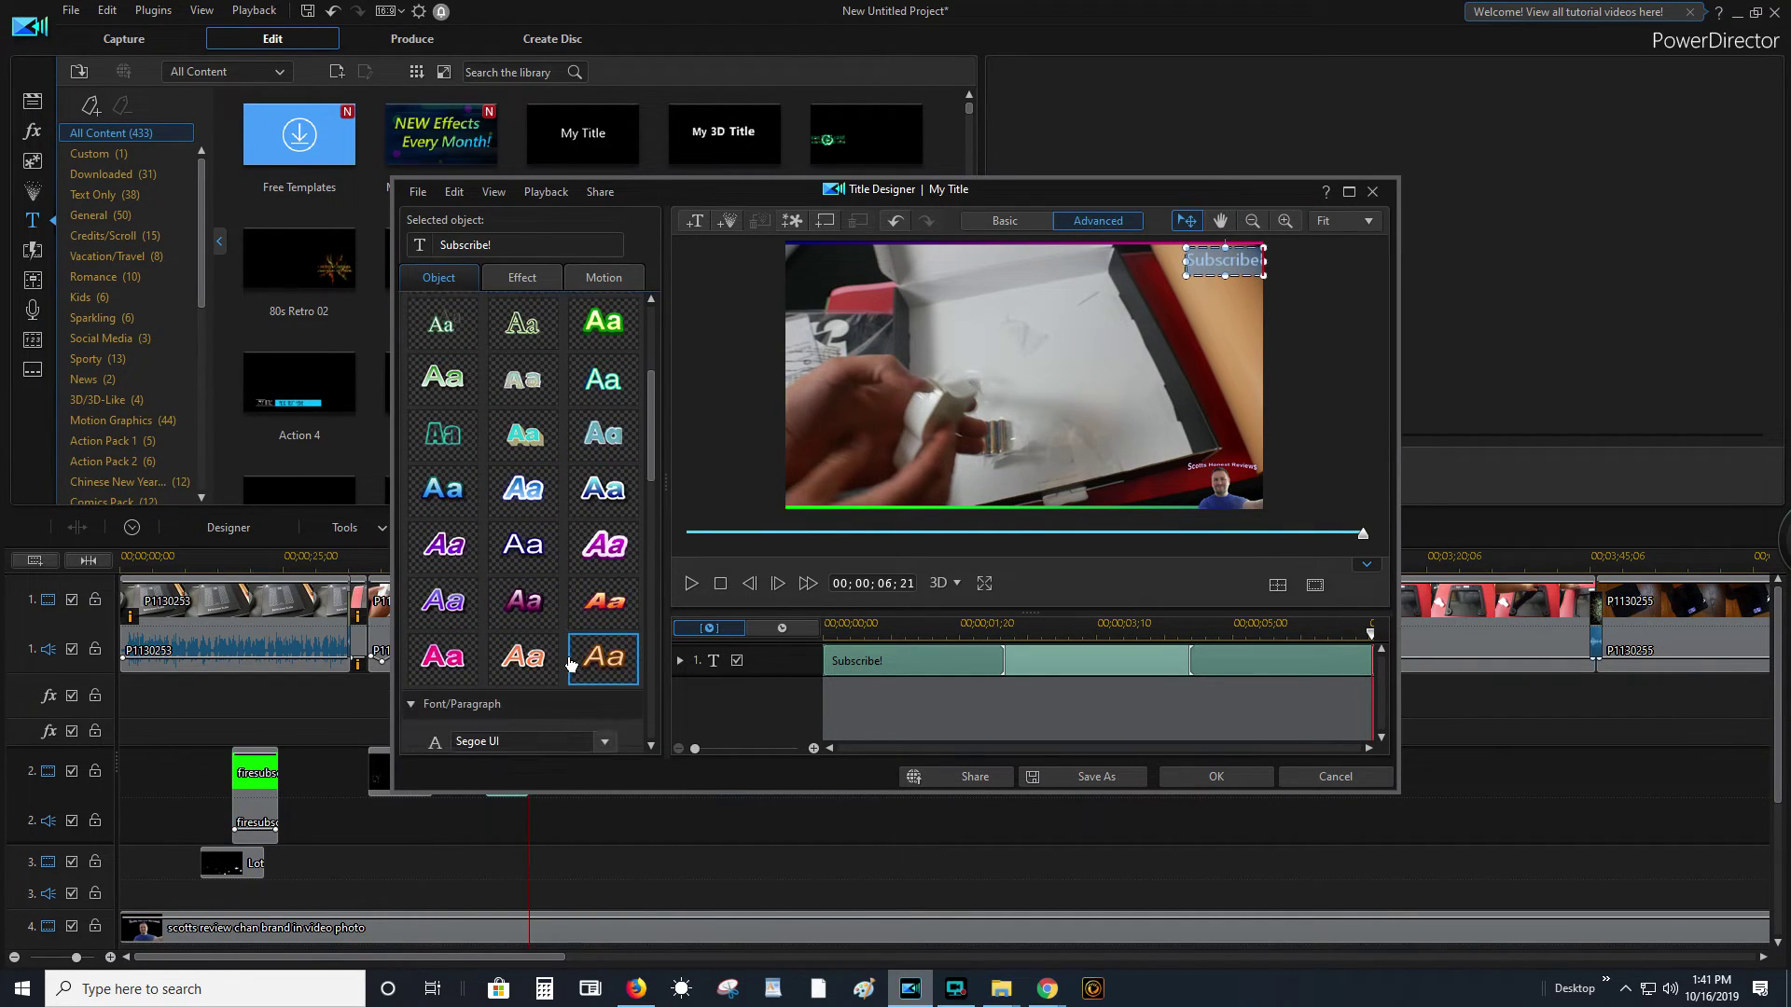
pyautogui.click(523, 600)
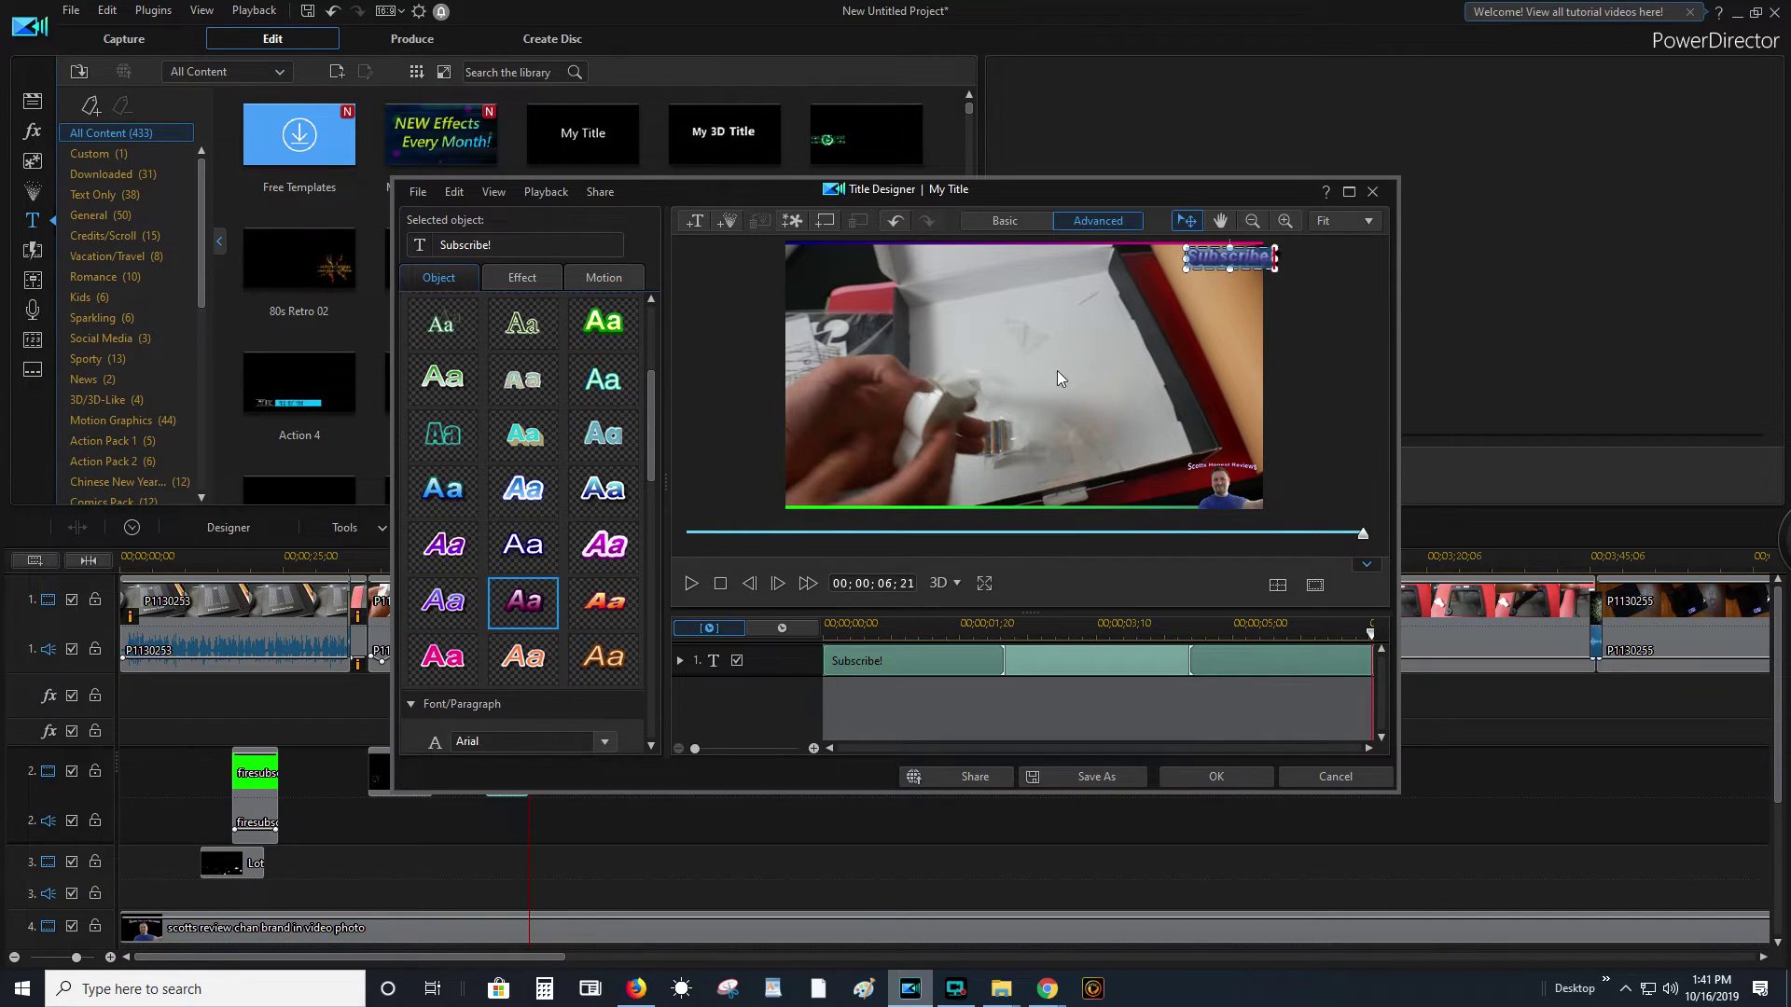
pyautogui.moveTo(1260, 241); pyautogui.dragTo(1274, 247)
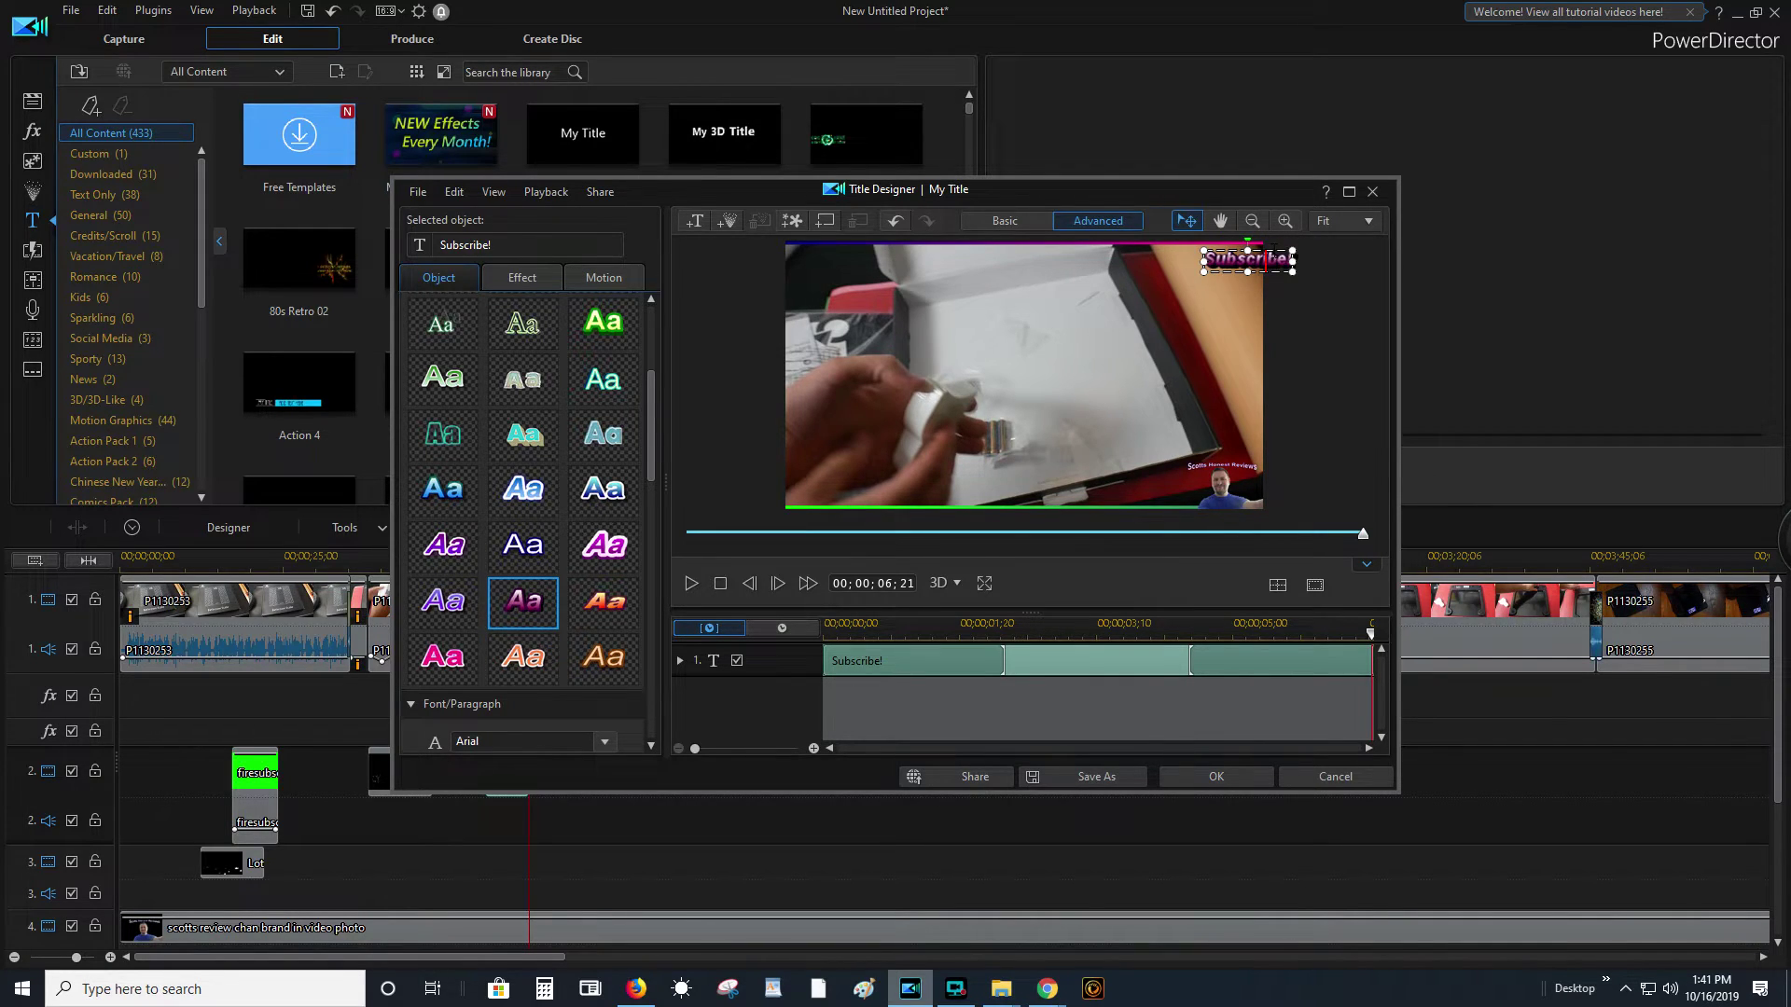
pyautogui.moveTo(1274, 248); pyautogui.dragTo(1247, 244)
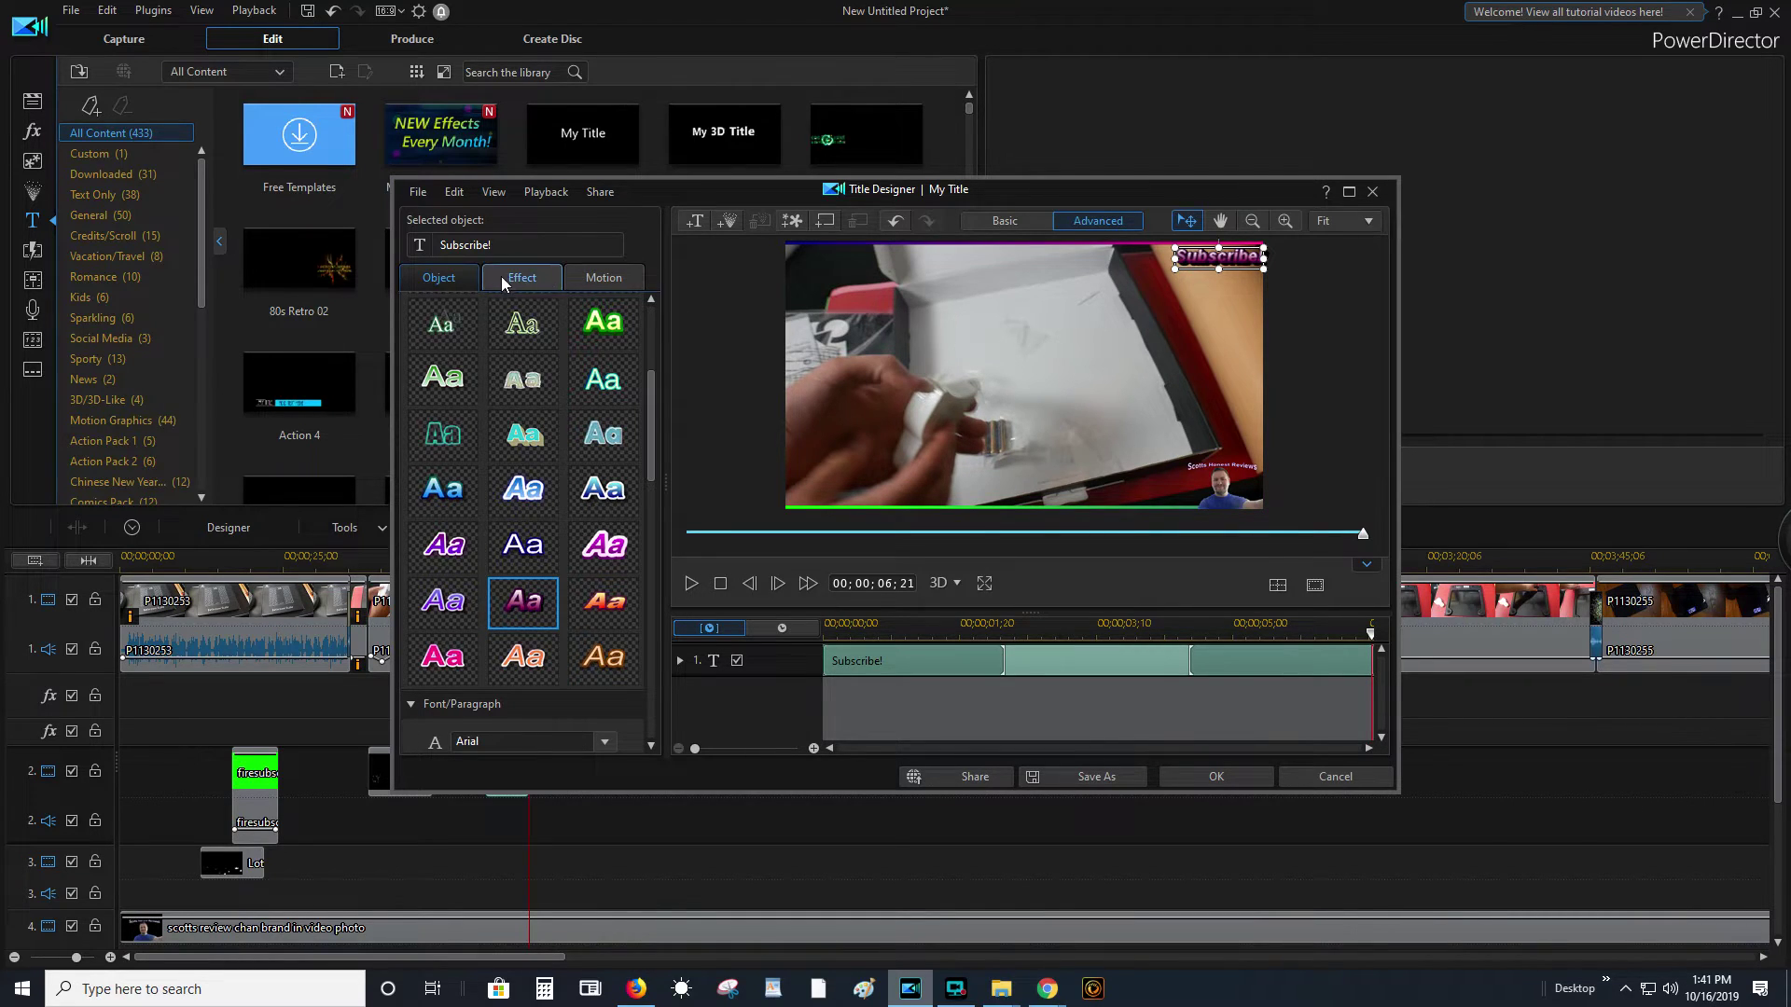
# - Apply the Blur Left starting effect to the Subscribe! text and shorten it so it ends at 00;00;01;03
pyautogui.scroll(-4, 522, 615)
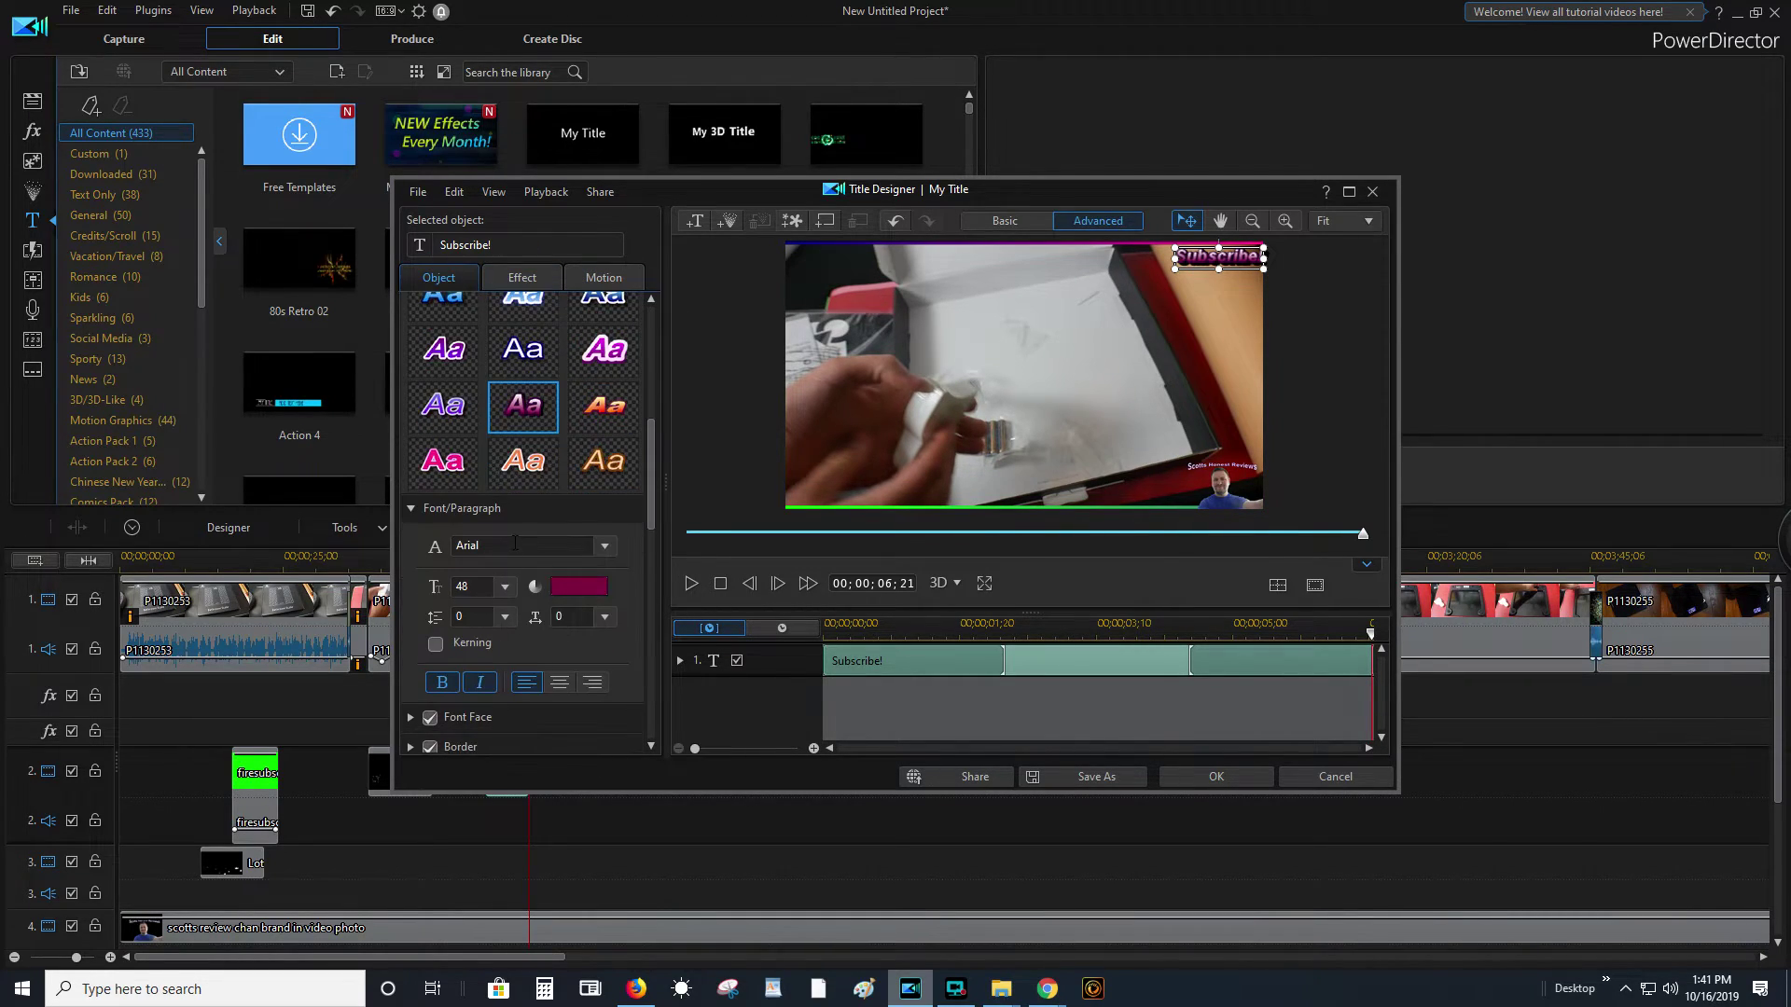
pyautogui.scroll(-2, 537, 615)
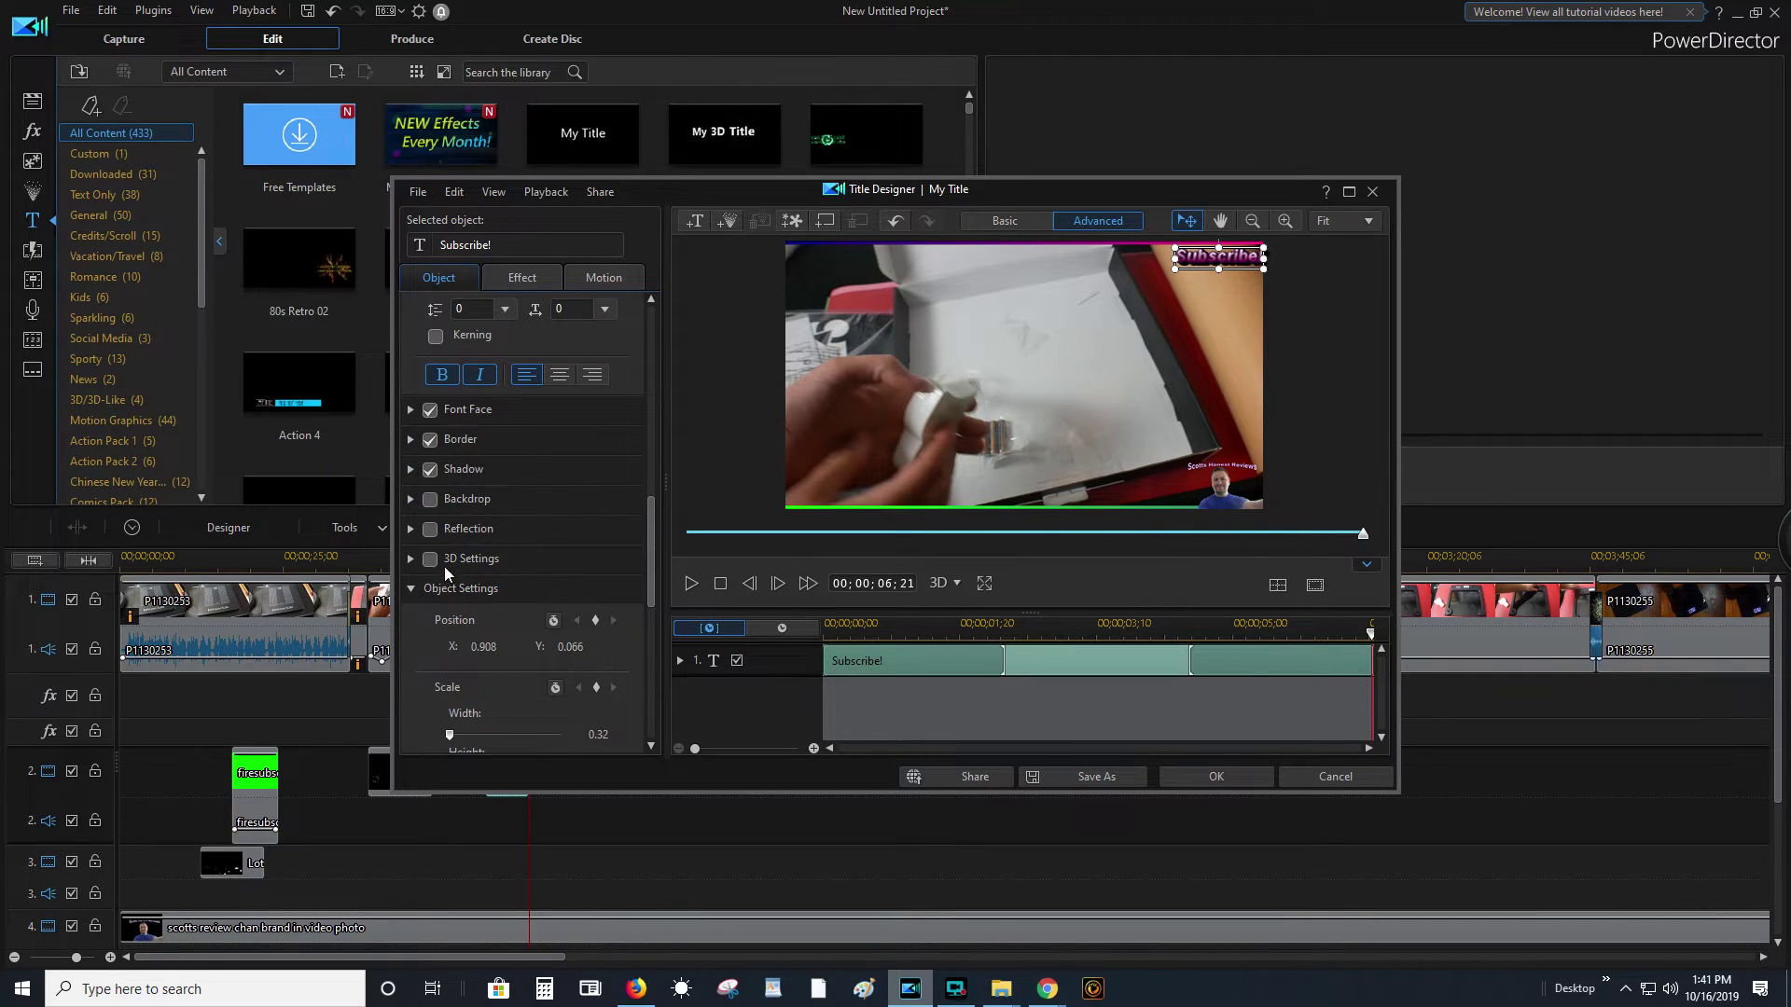
pyautogui.scroll(-5, 444, 567)
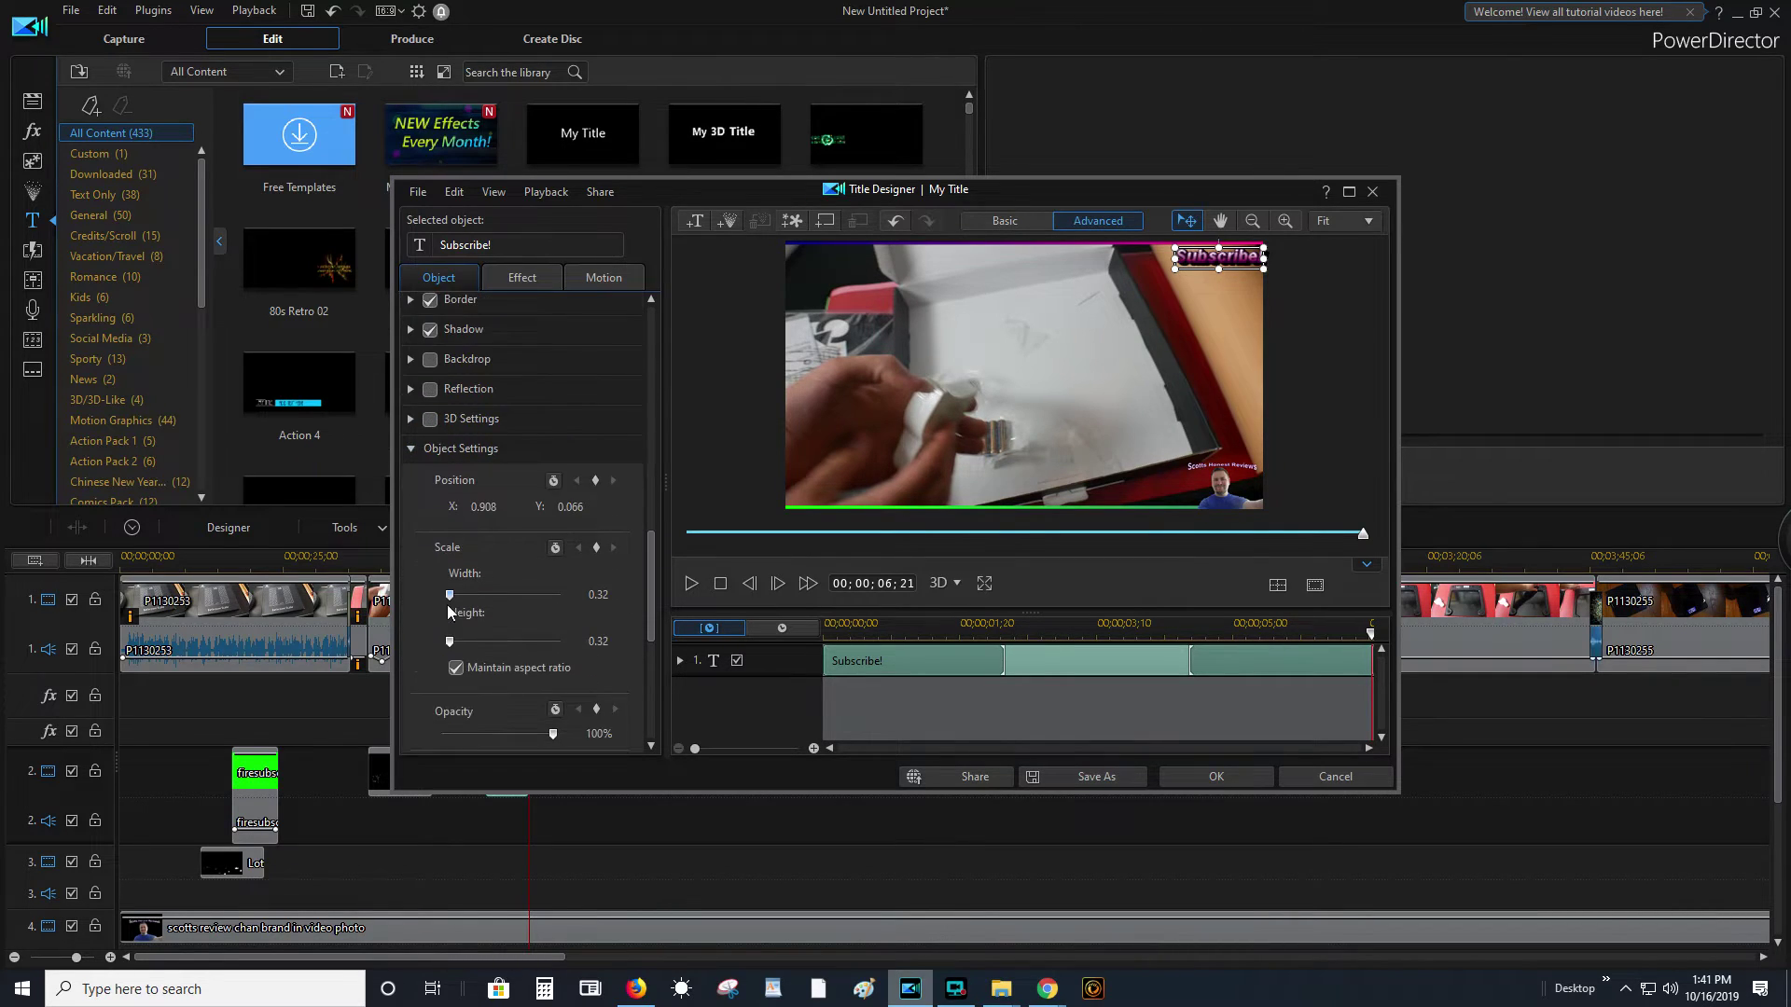
pyautogui.click(527, 283)
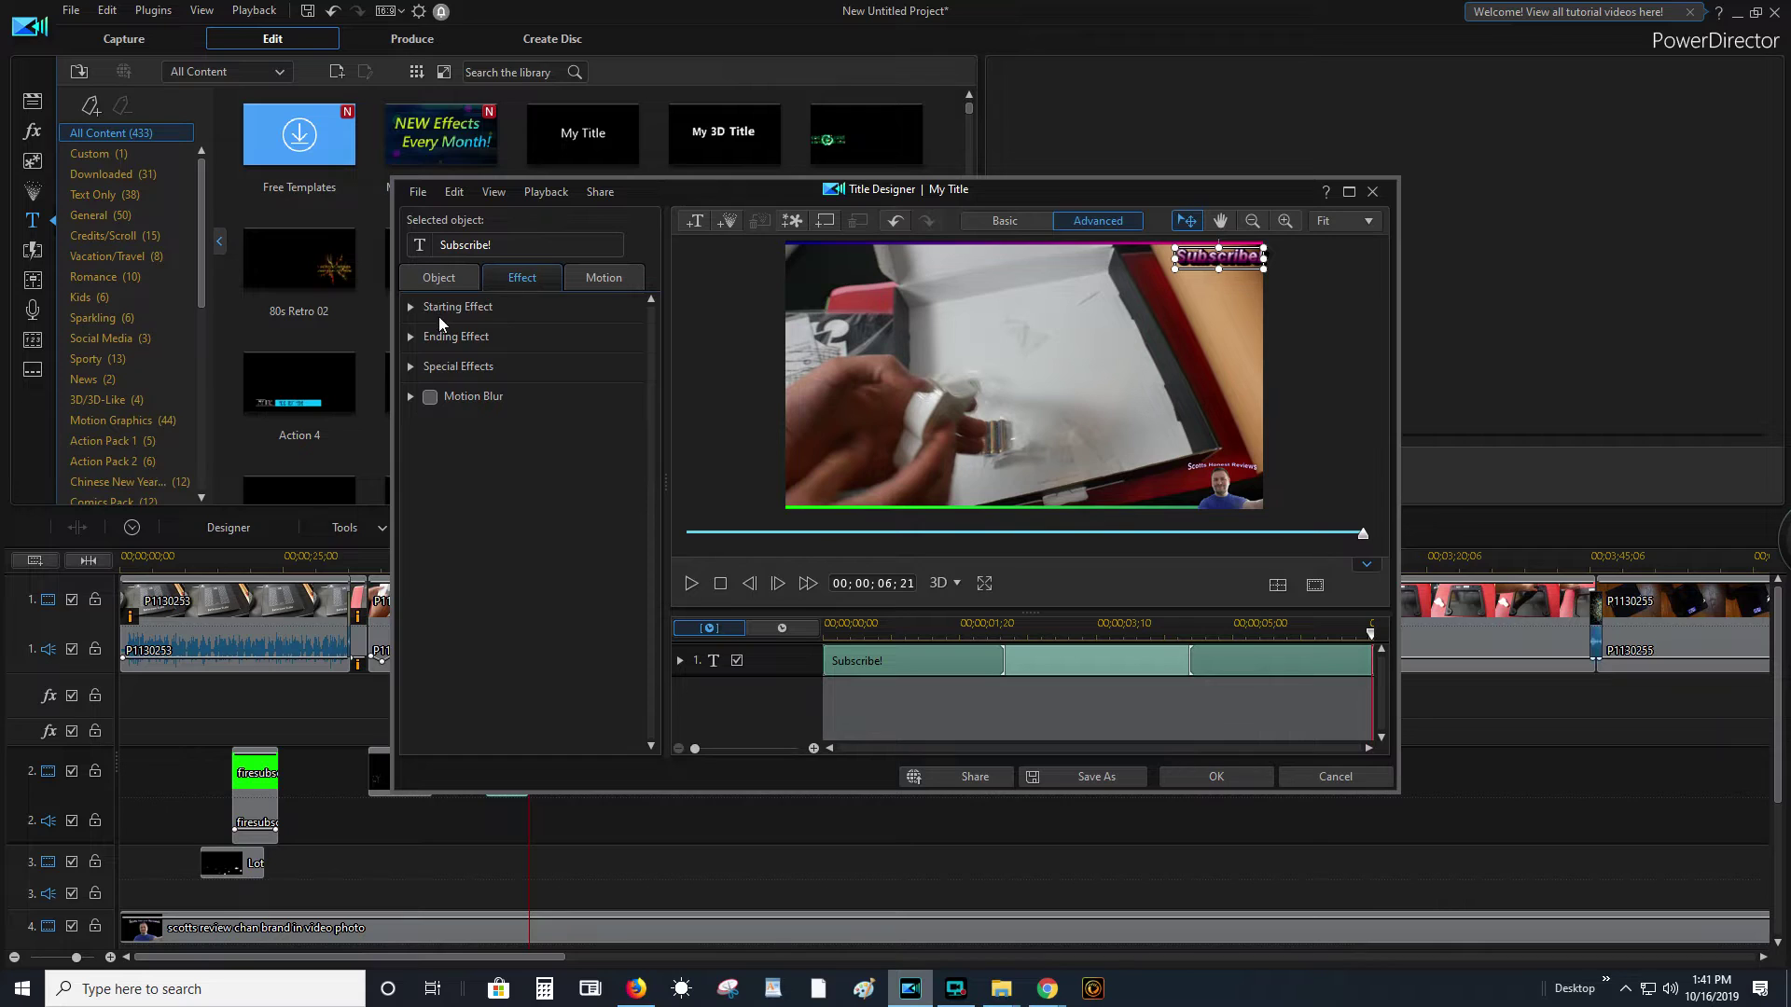
pyautogui.click(410, 308)
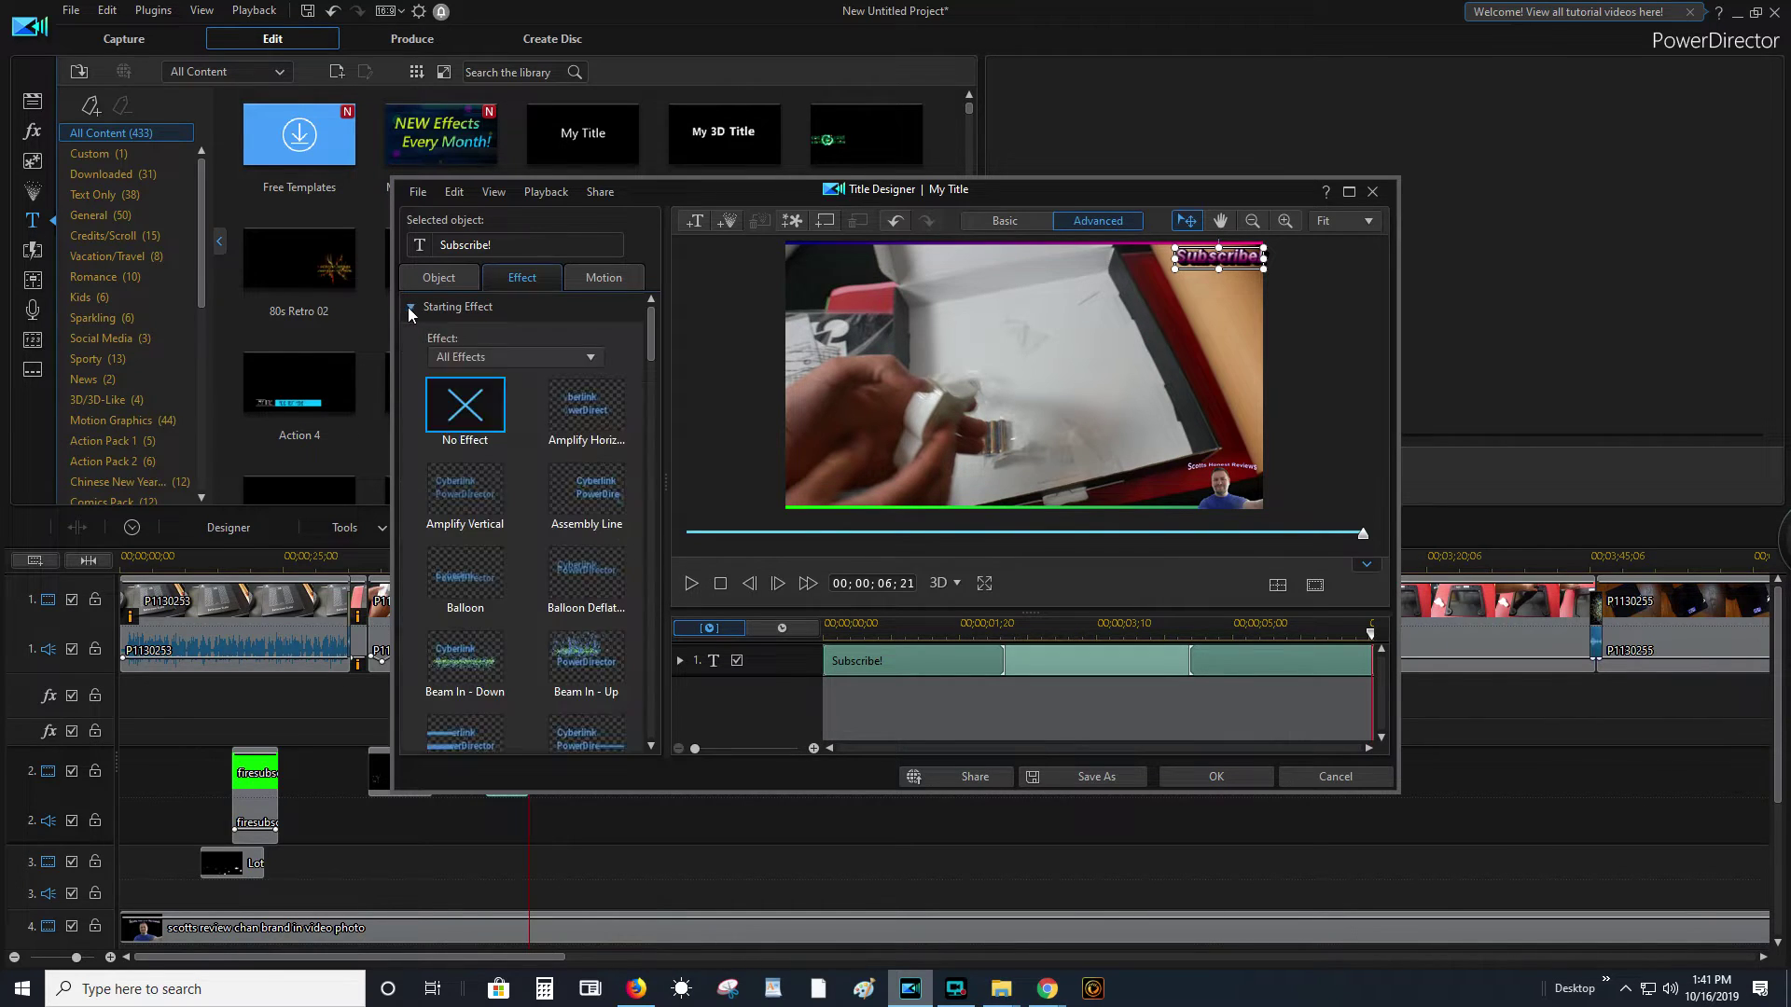
pyautogui.scroll(-3, 528, 590)
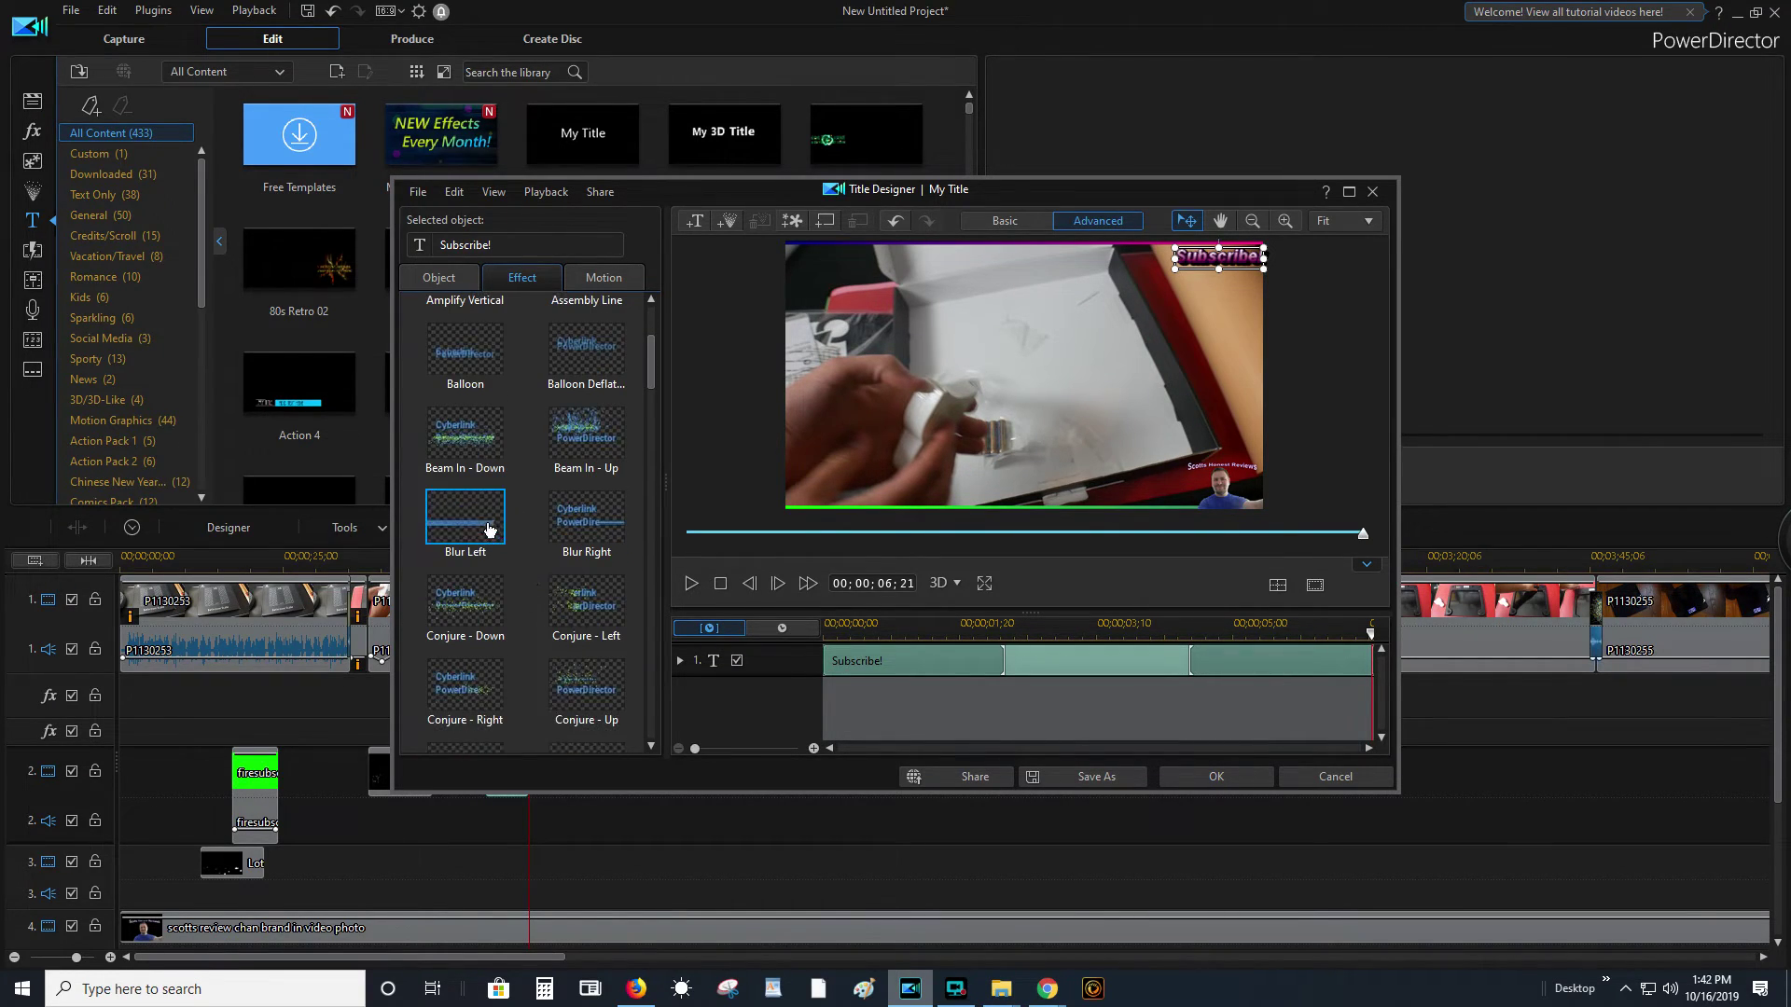
pyautogui.click(464, 522)
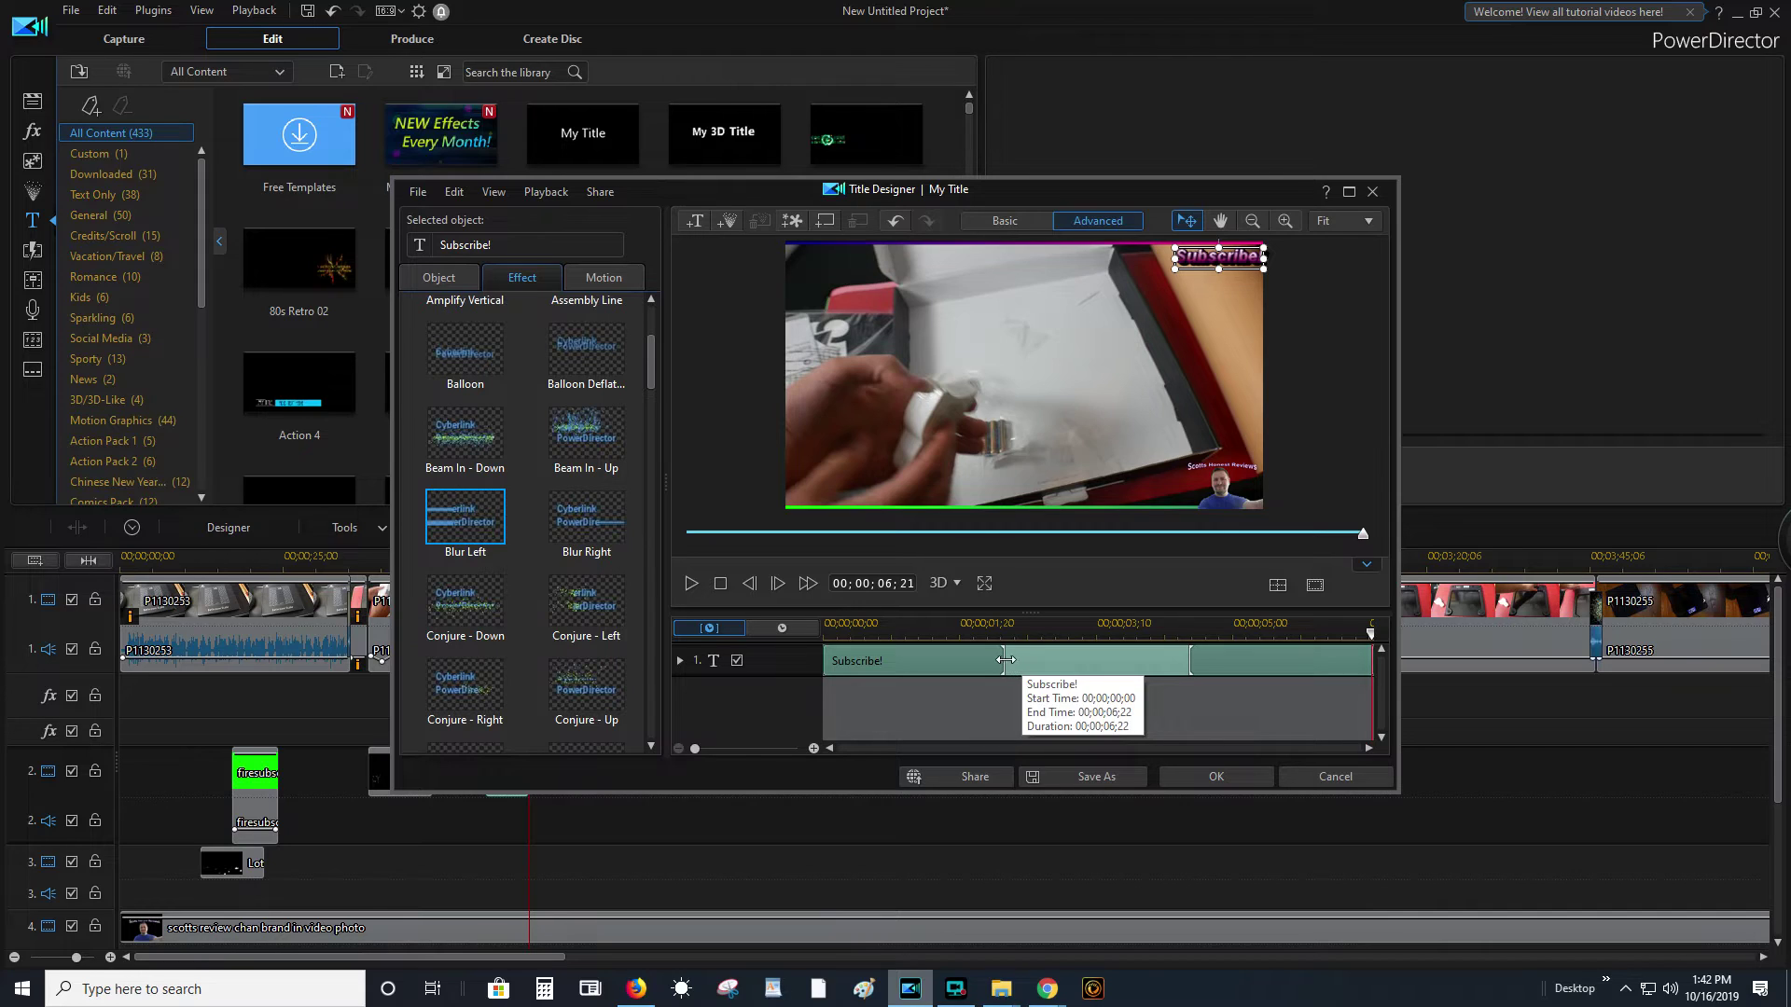
pyautogui.moveTo(1003, 661); pyautogui.dragTo(908, 660)
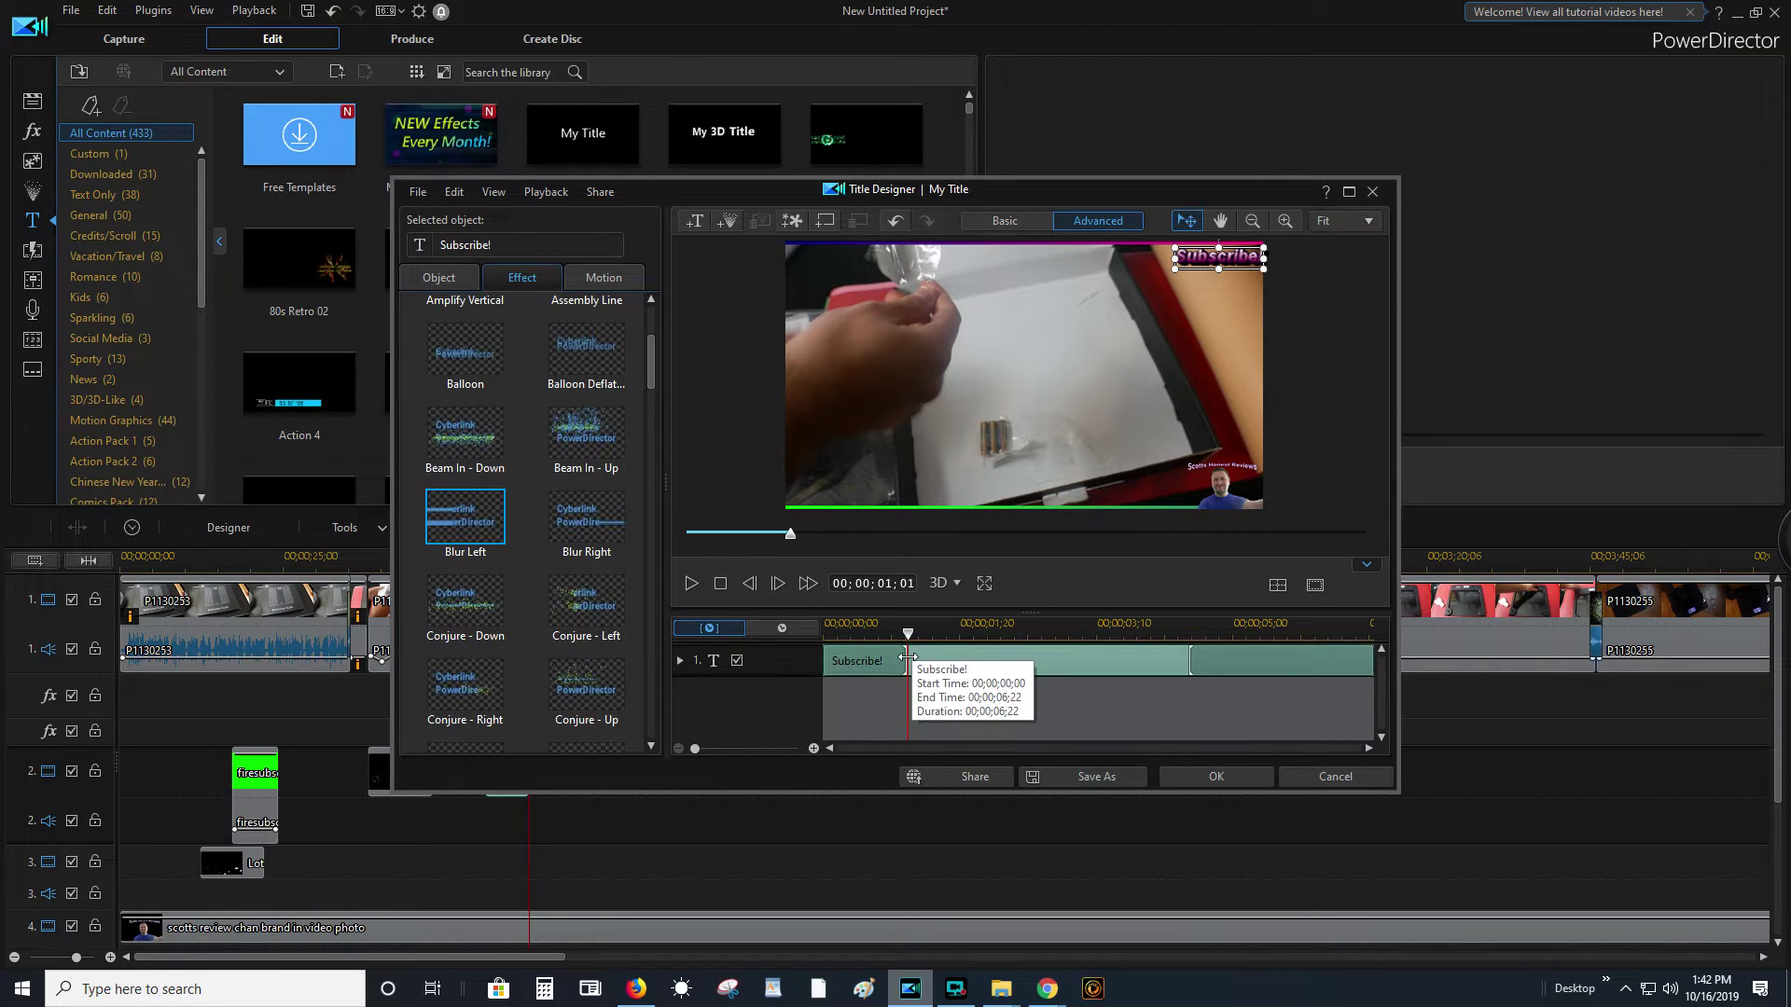
pyautogui.moveTo(904, 658)
pyautogui.mouseDown()
pyautogui.moveTo(980, 660)
pyautogui.moveTo(912, 659)
pyautogui.mouseUp()
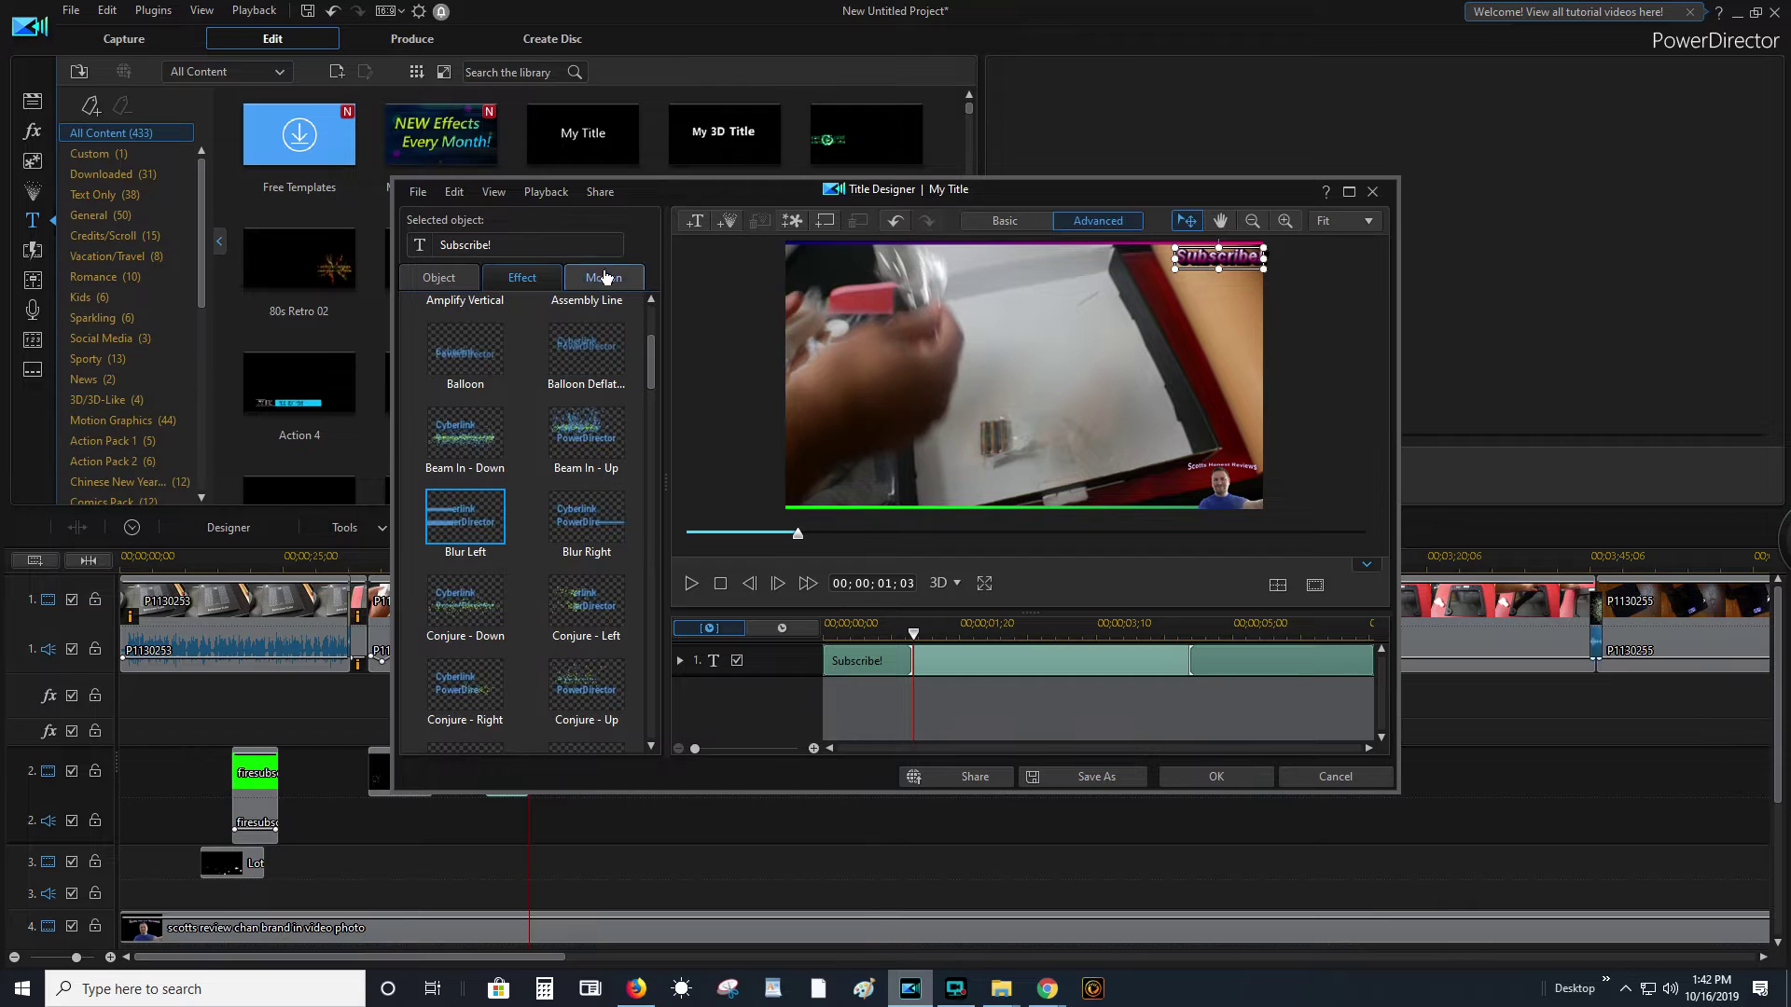
# - Apply the Dissolve - Down ending effect to the Subscribe! text
pyautogui.scroll(3, 518, 466)
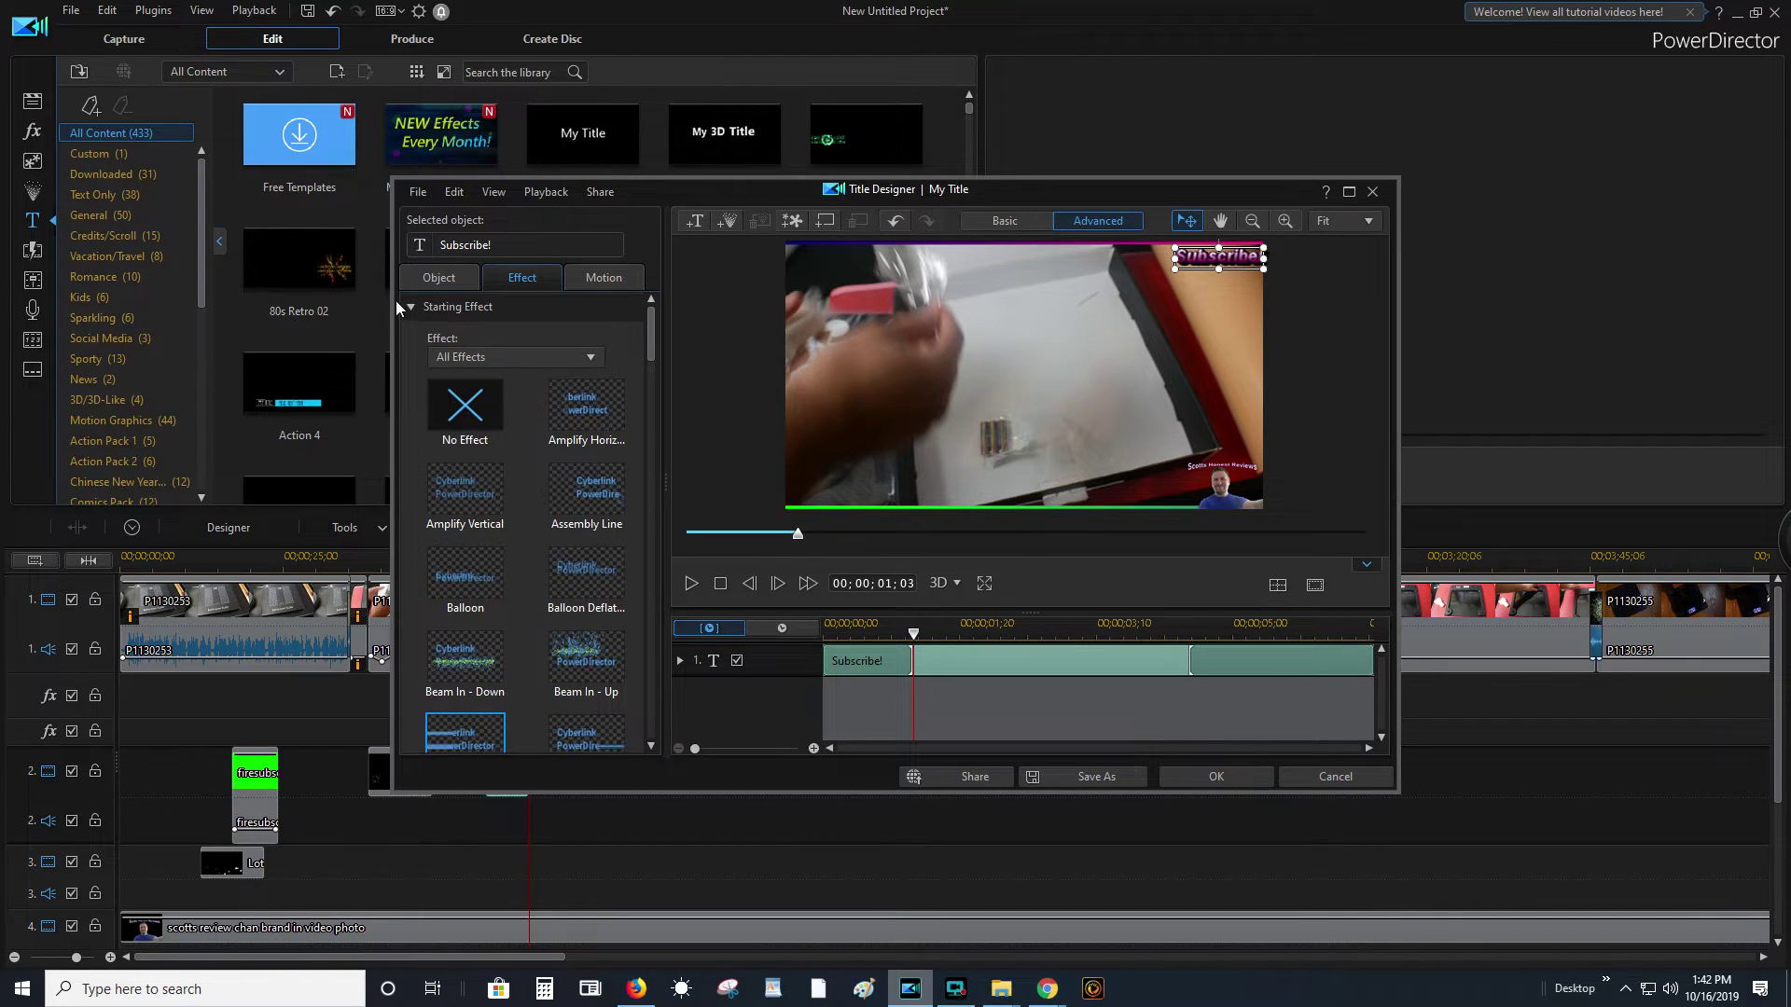
pyautogui.click(409, 310)
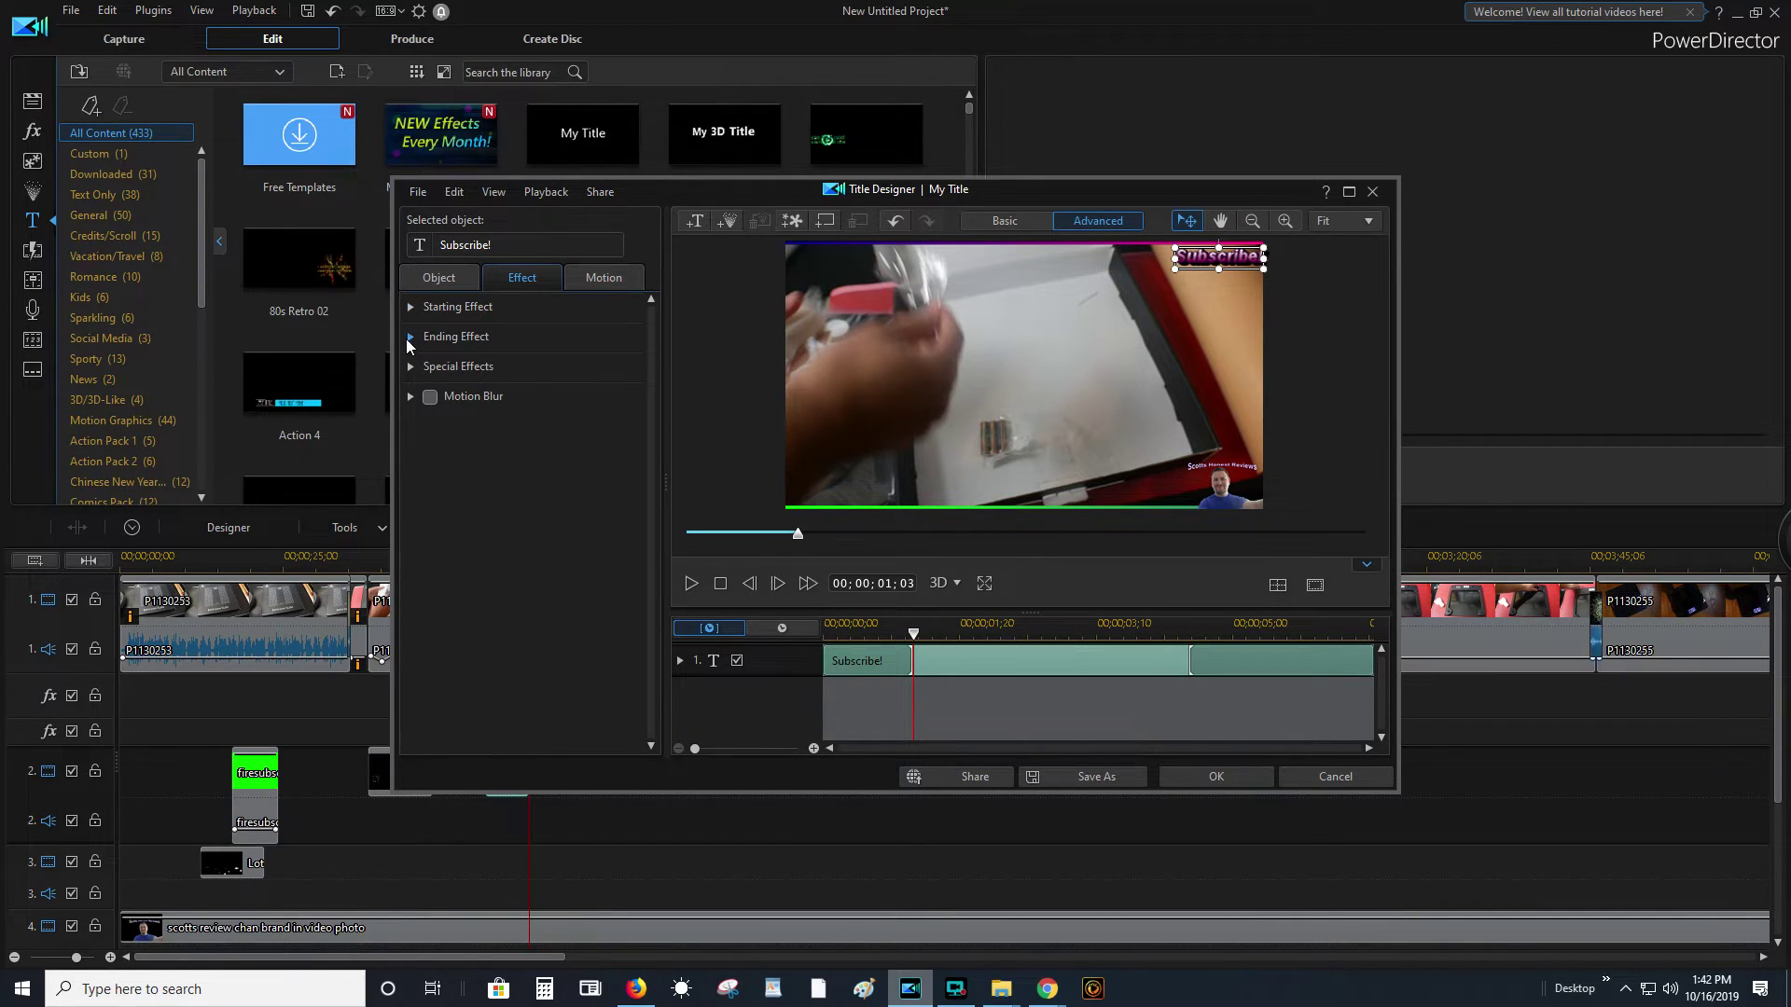
pyautogui.click(410, 339)
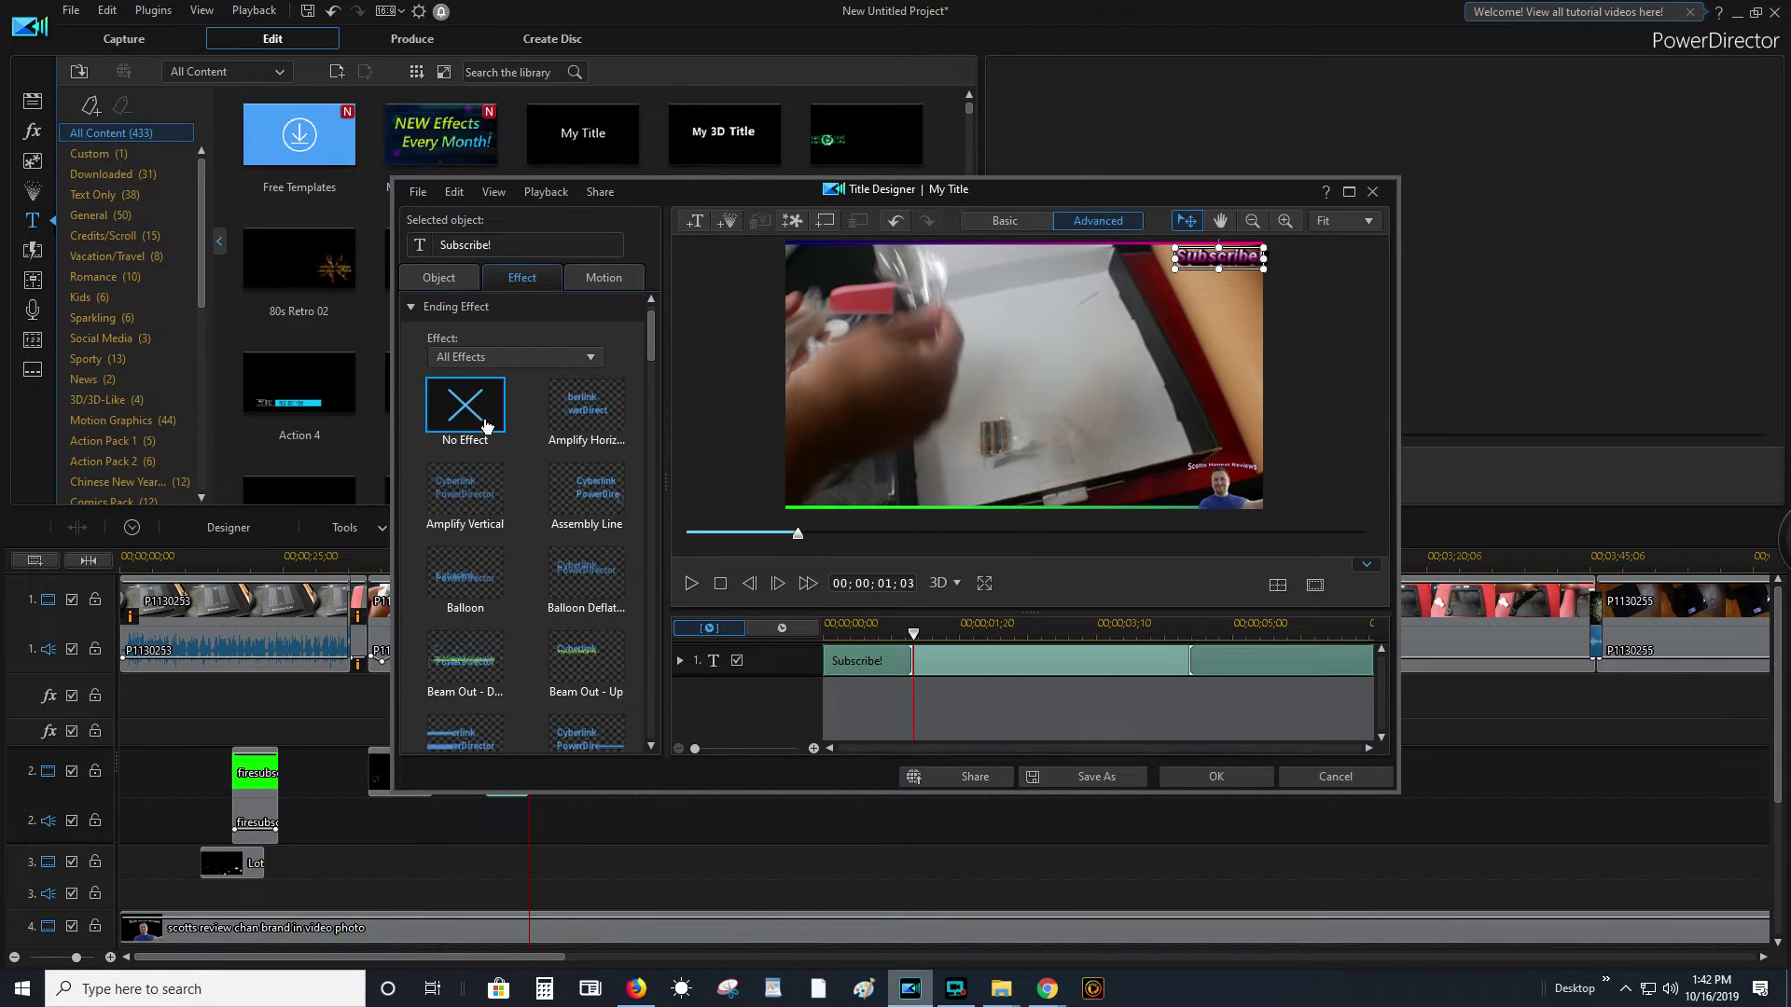
pyautogui.scroll(-3, 580, 634)
pyautogui.scroll(-1, 580, 634)
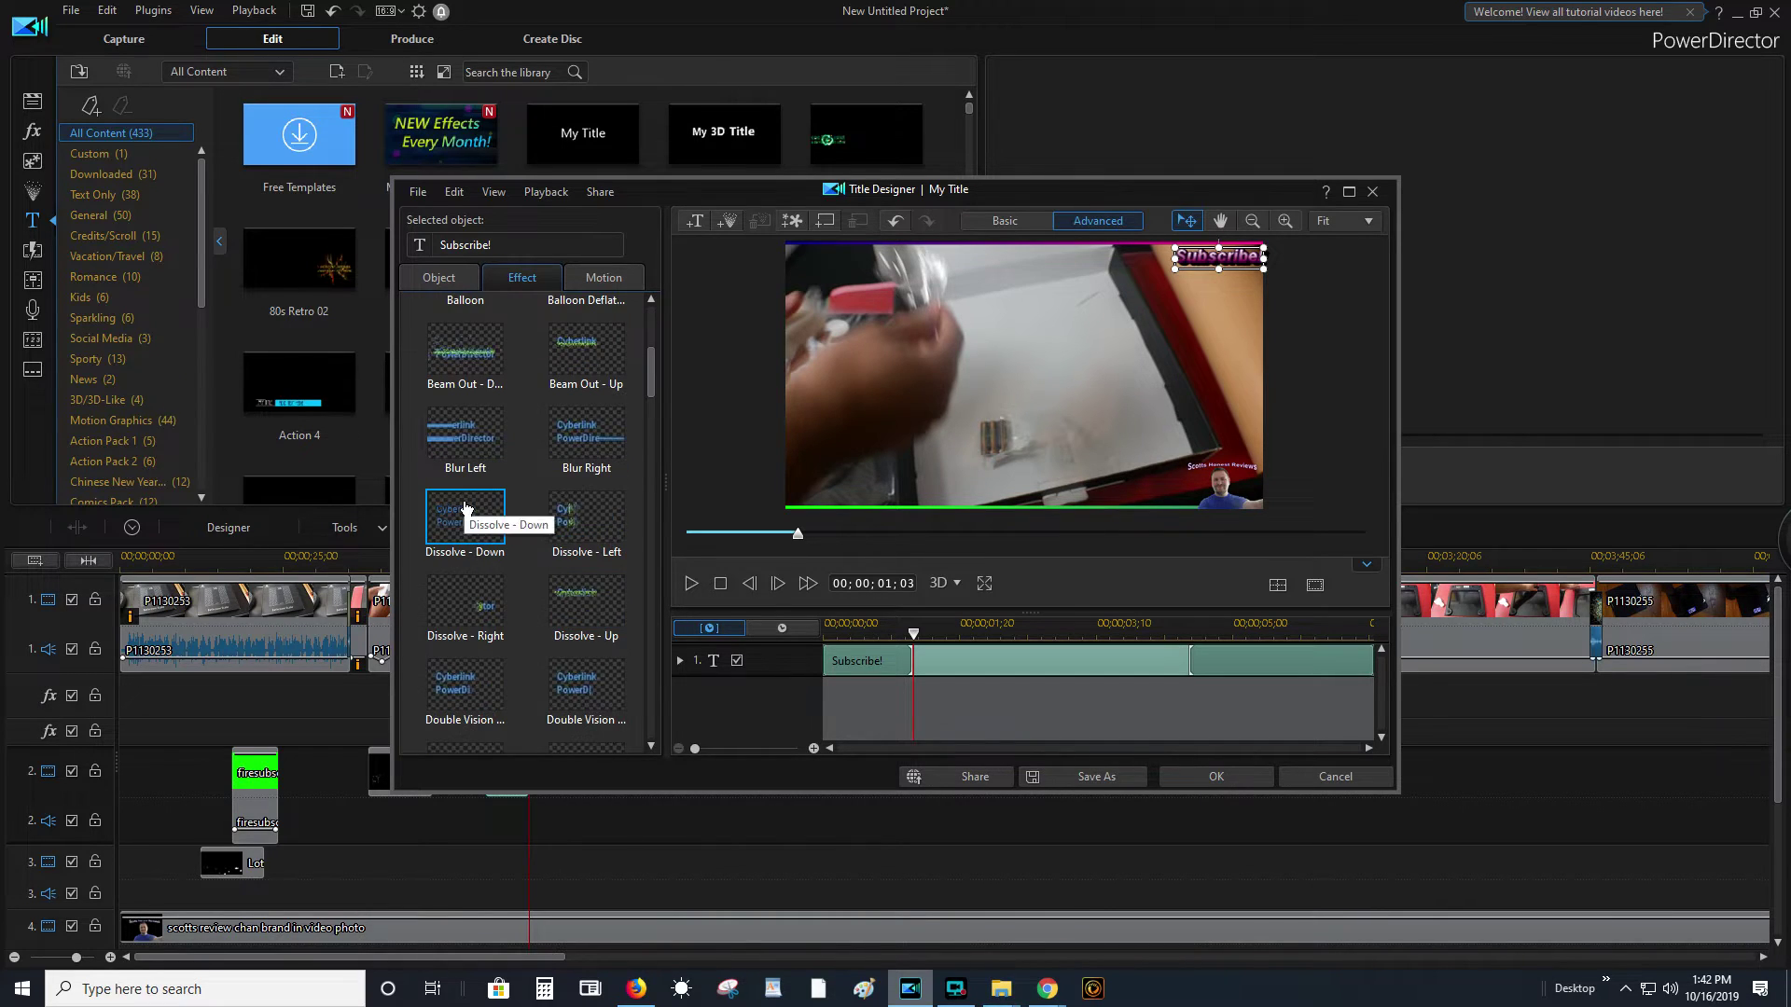
pyautogui.click(484, 504)
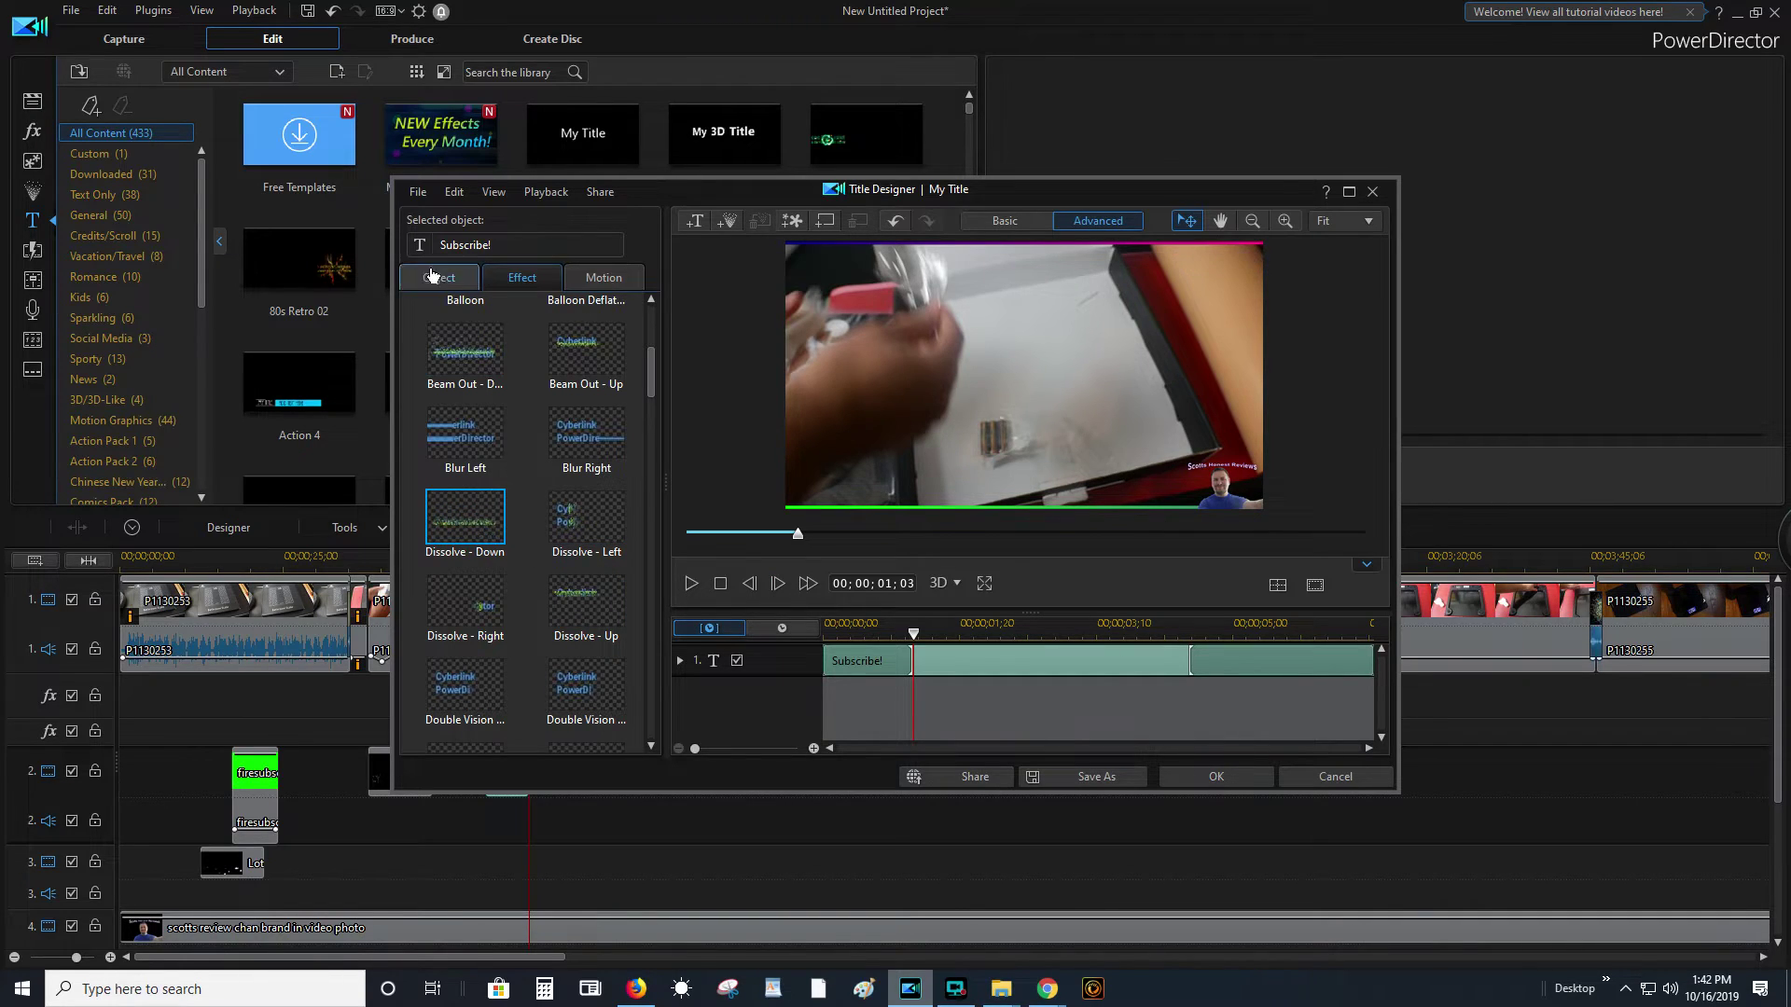
pyautogui.scroll(5, 530, 377)
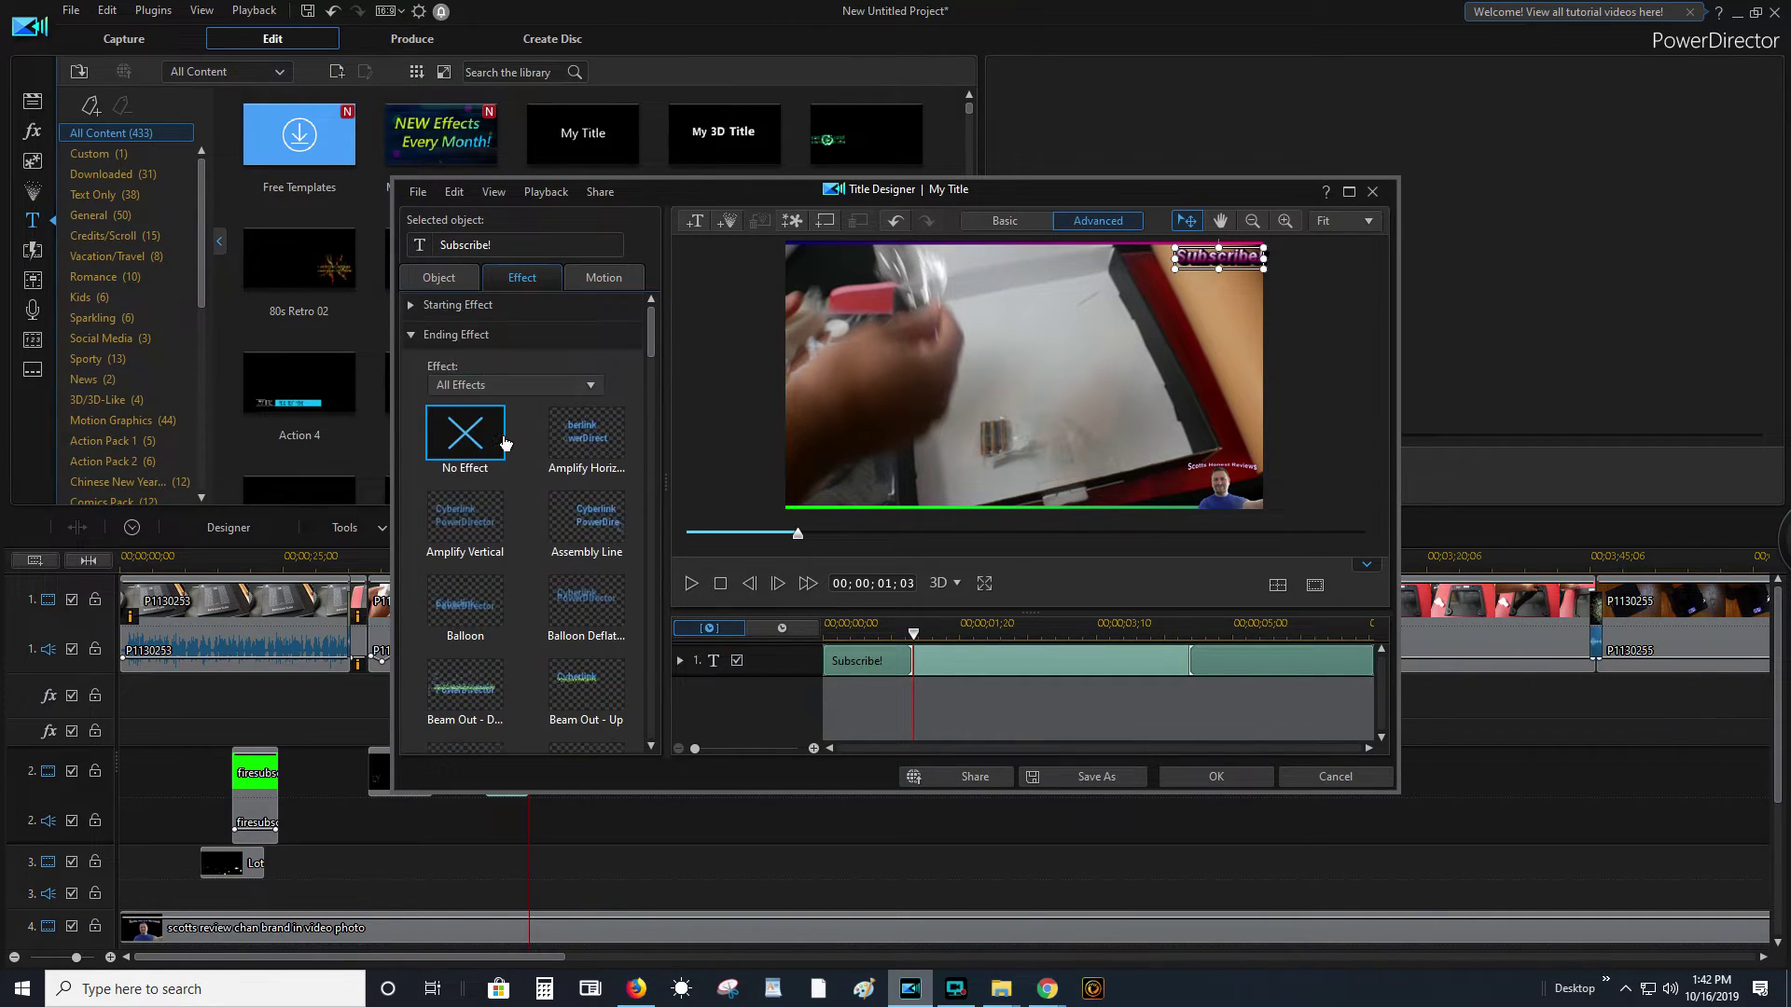
pyautogui.click(411, 338)
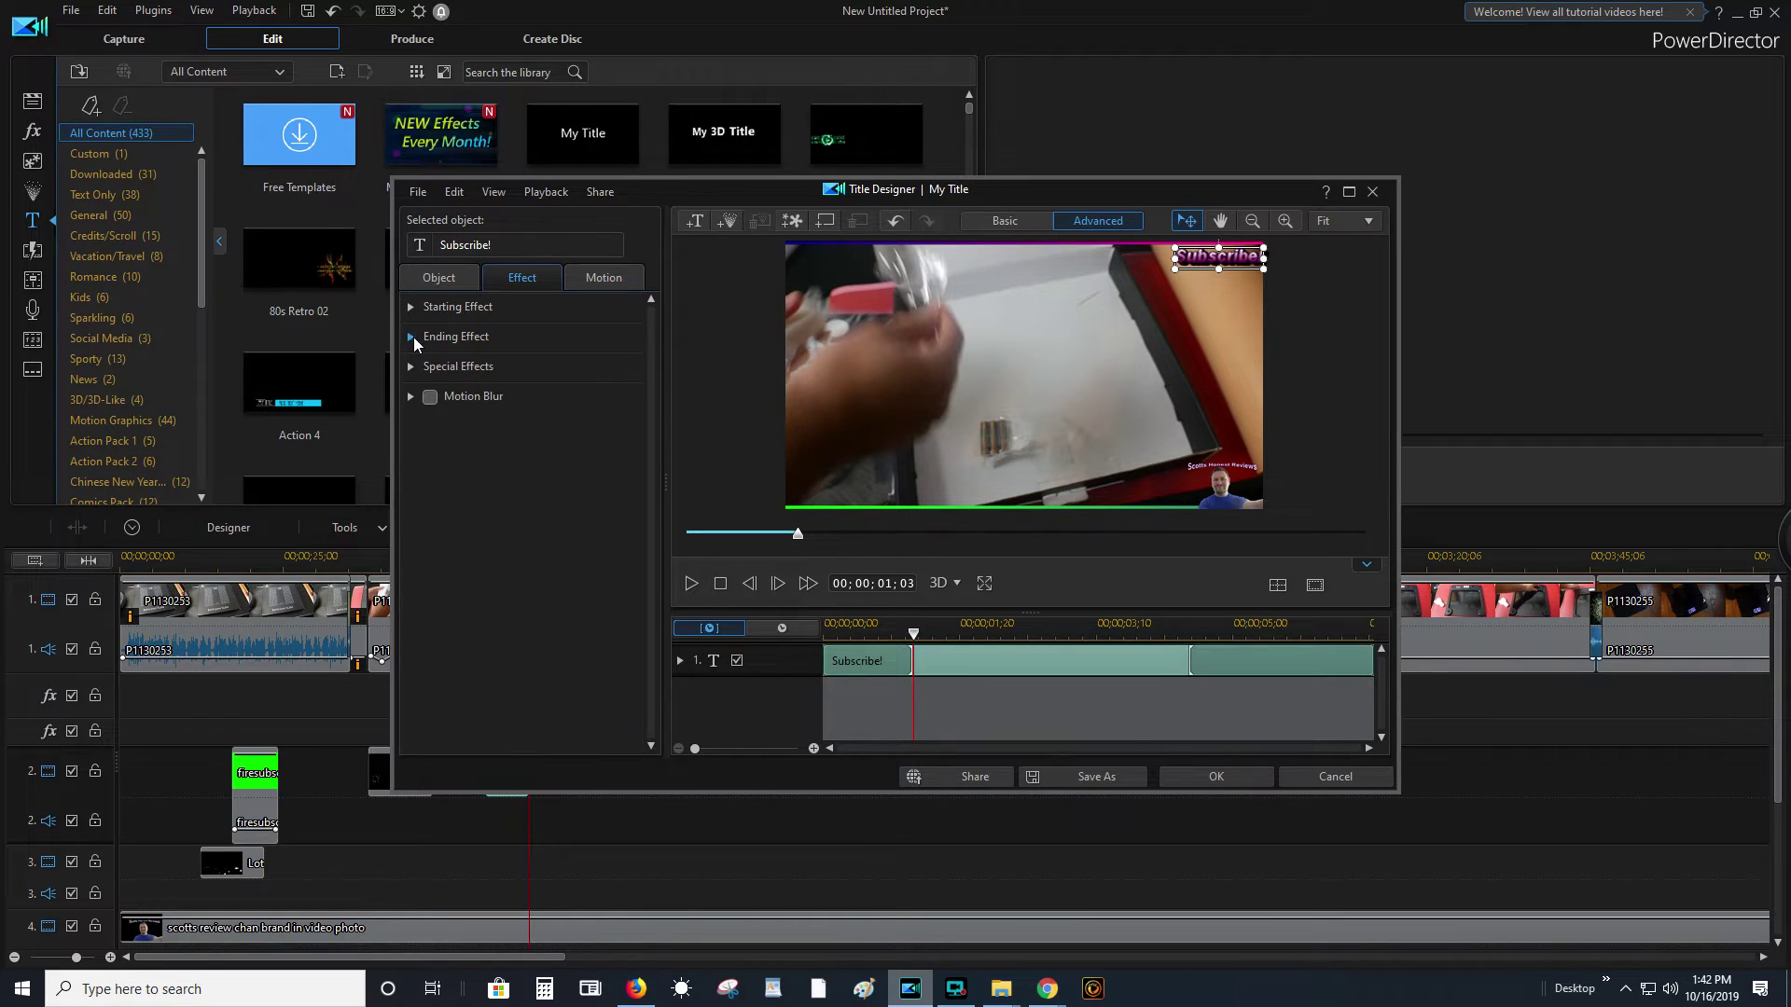
# - Look at the blur length and blur density settings of Motion Blur for the Subscribe! text
pyautogui.click(412, 396)
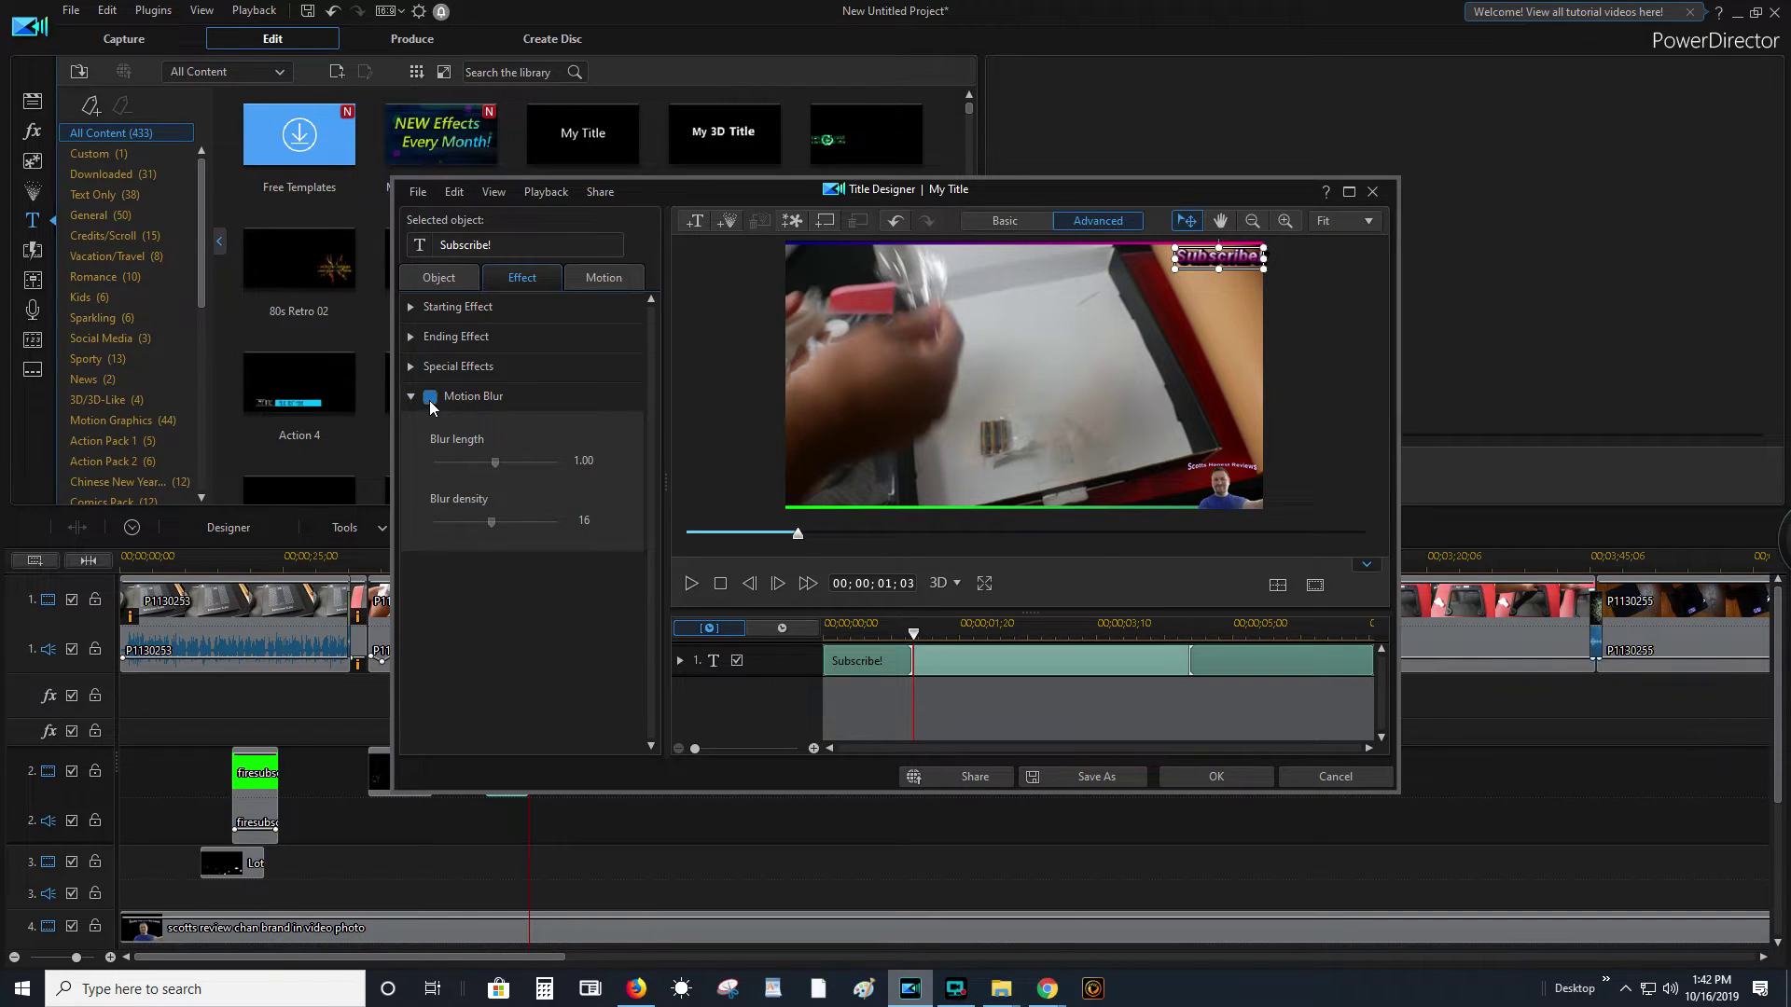
pyautogui.click(429, 400)
pyautogui.click(410, 396)
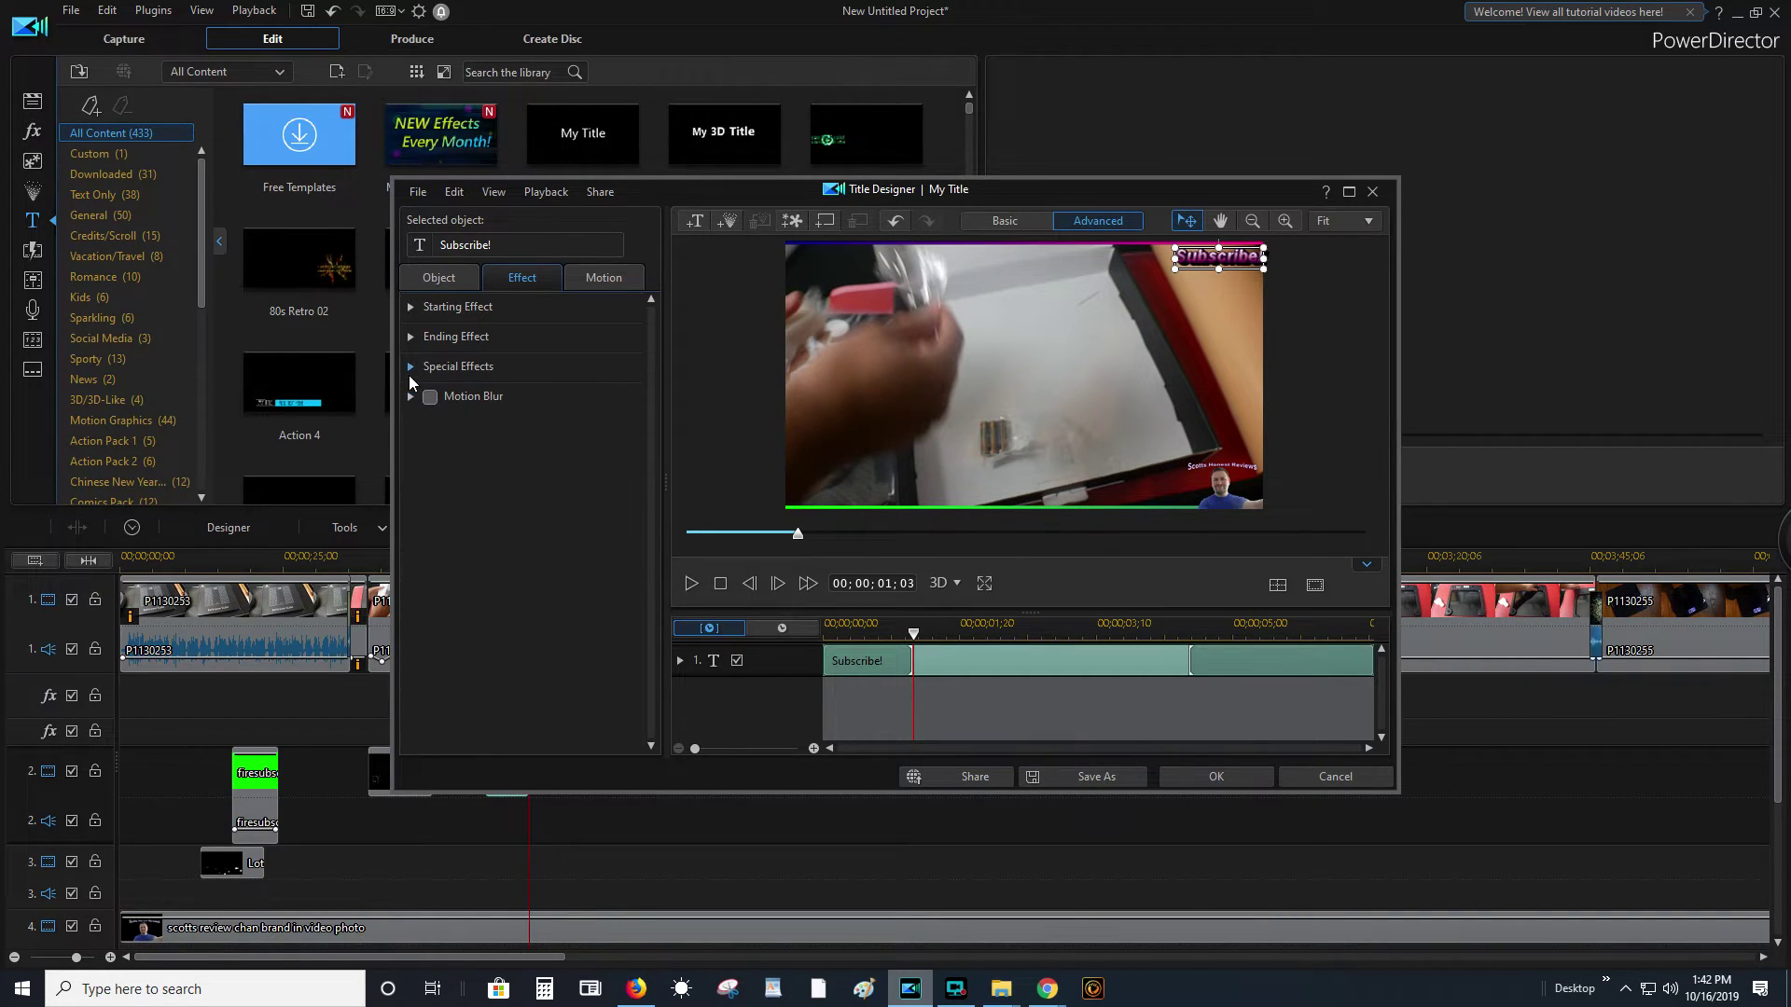
# - Try to apply the Fire special effect to the Subscribe! text
pyautogui.click(412, 366)
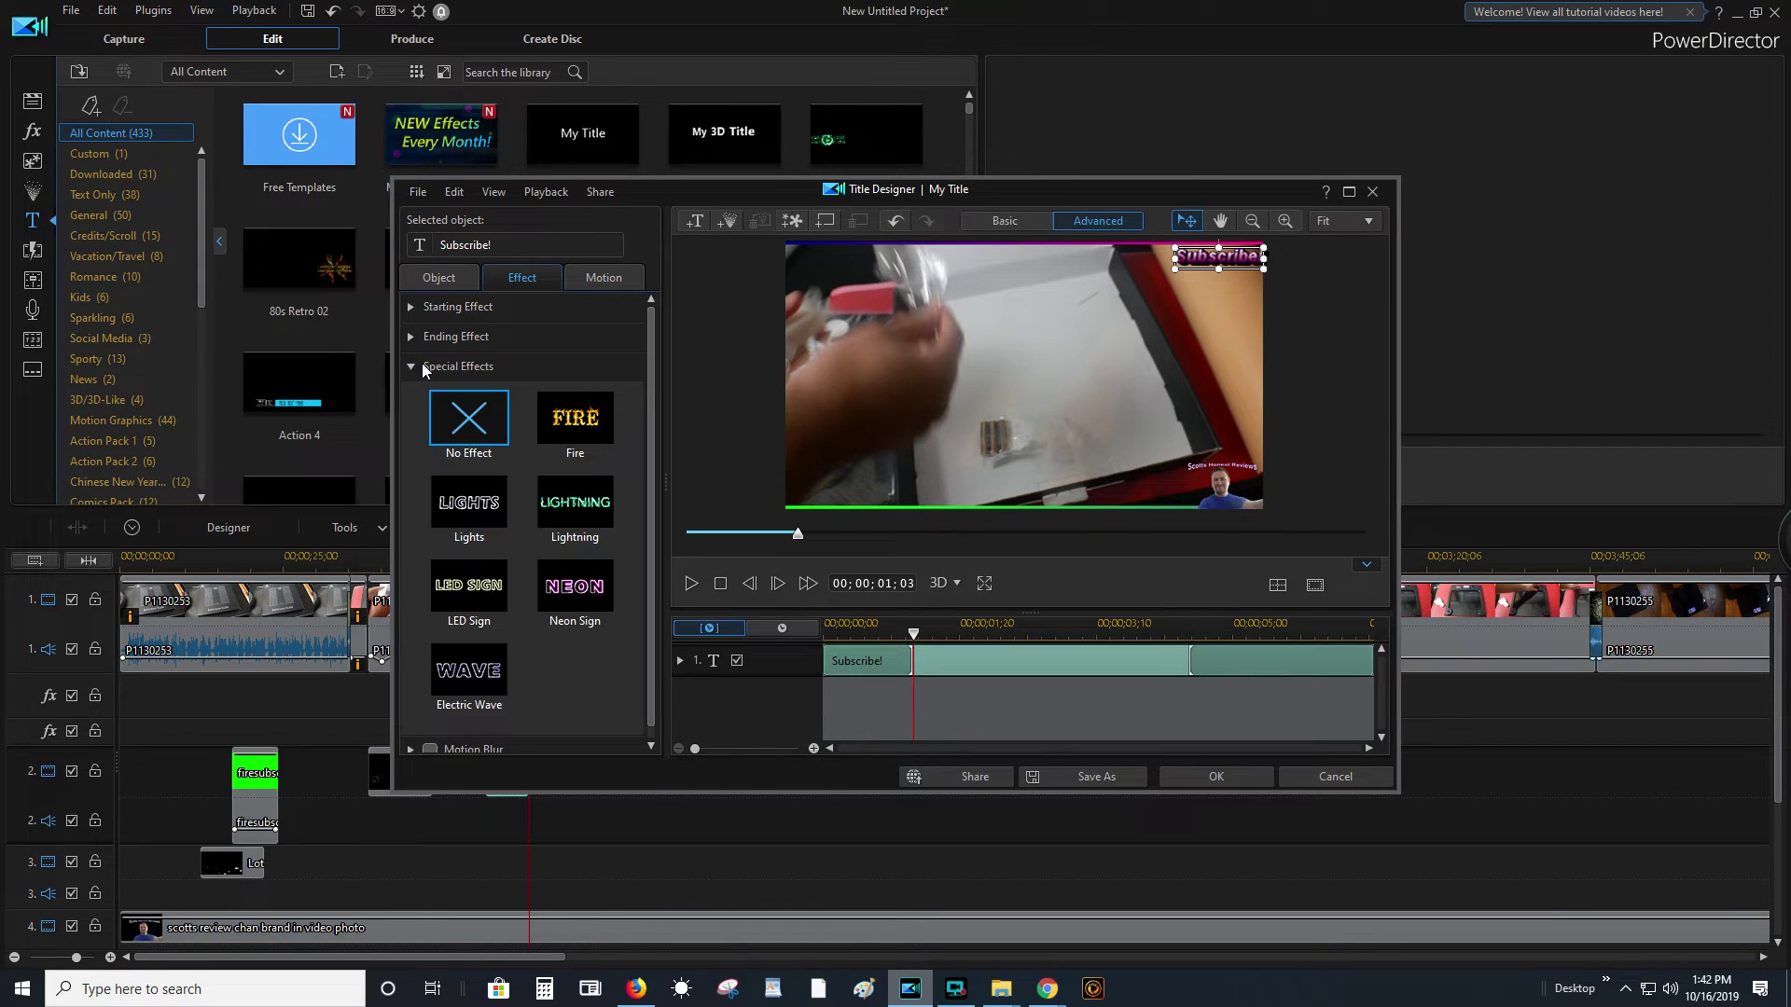
pyautogui.click(584, 436)
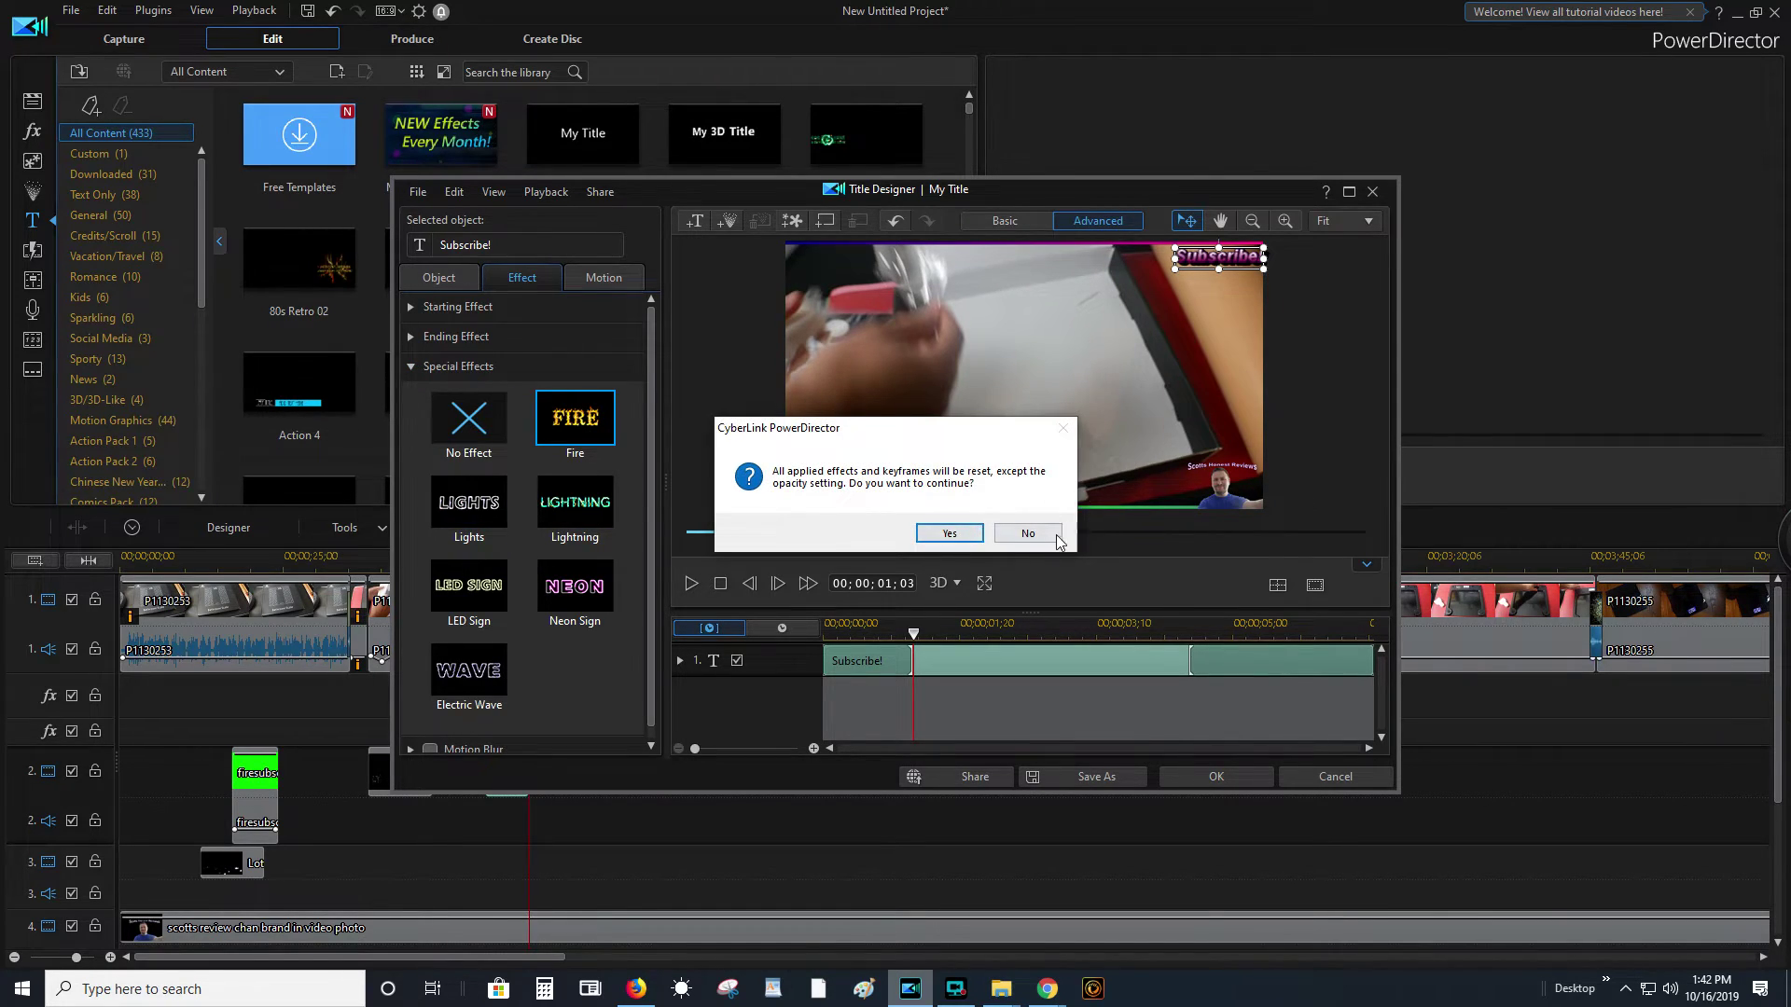
pyautogui.click(968, 533)
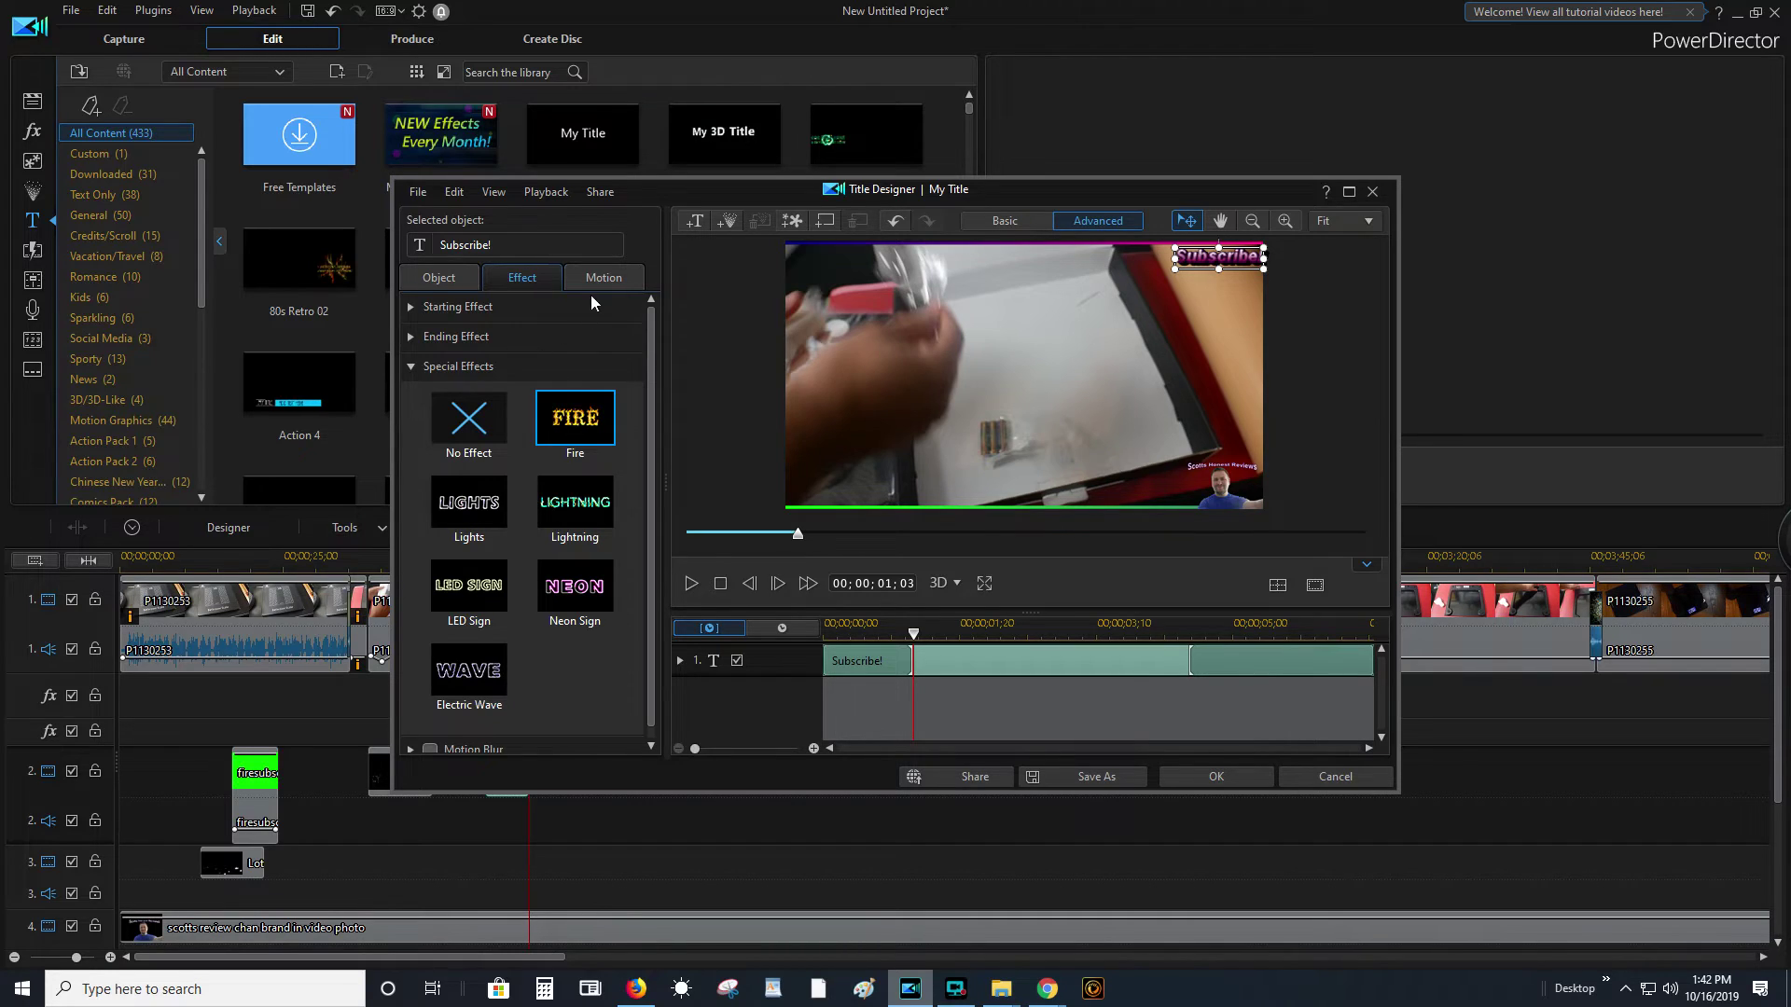
pyautogui.click(562, 425)
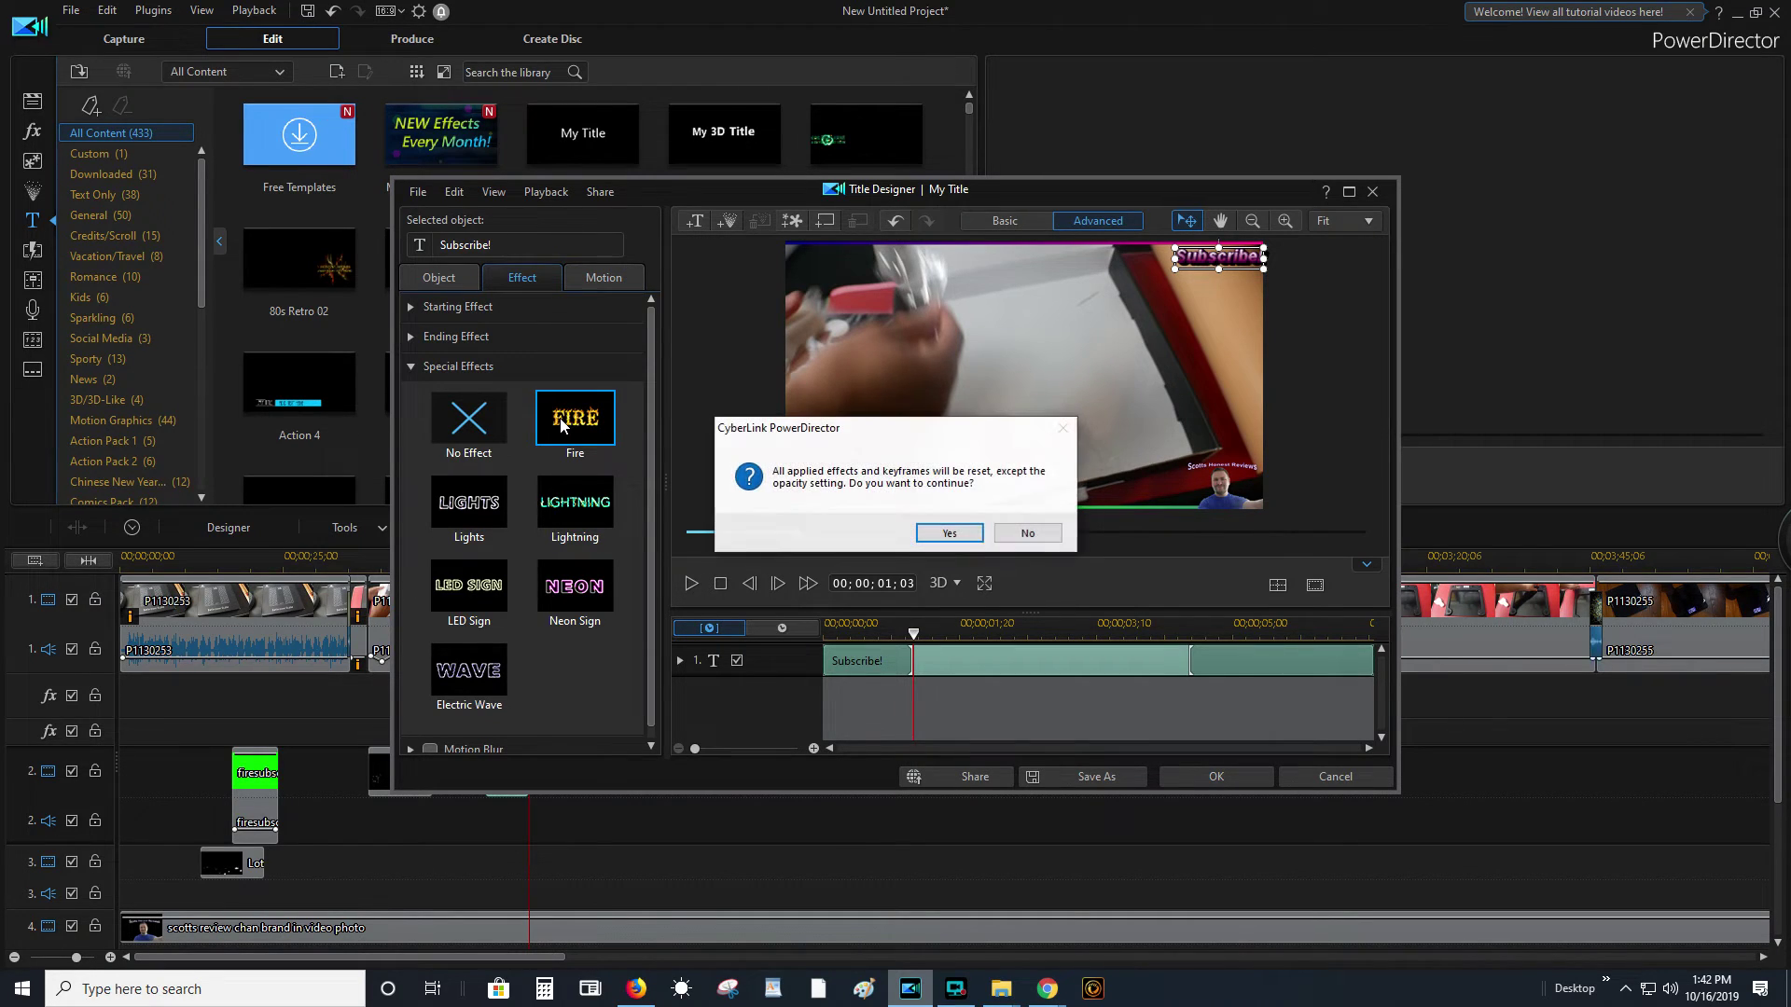
pyautogui.click(1027, 531)
pyautogui.click(410, 366)
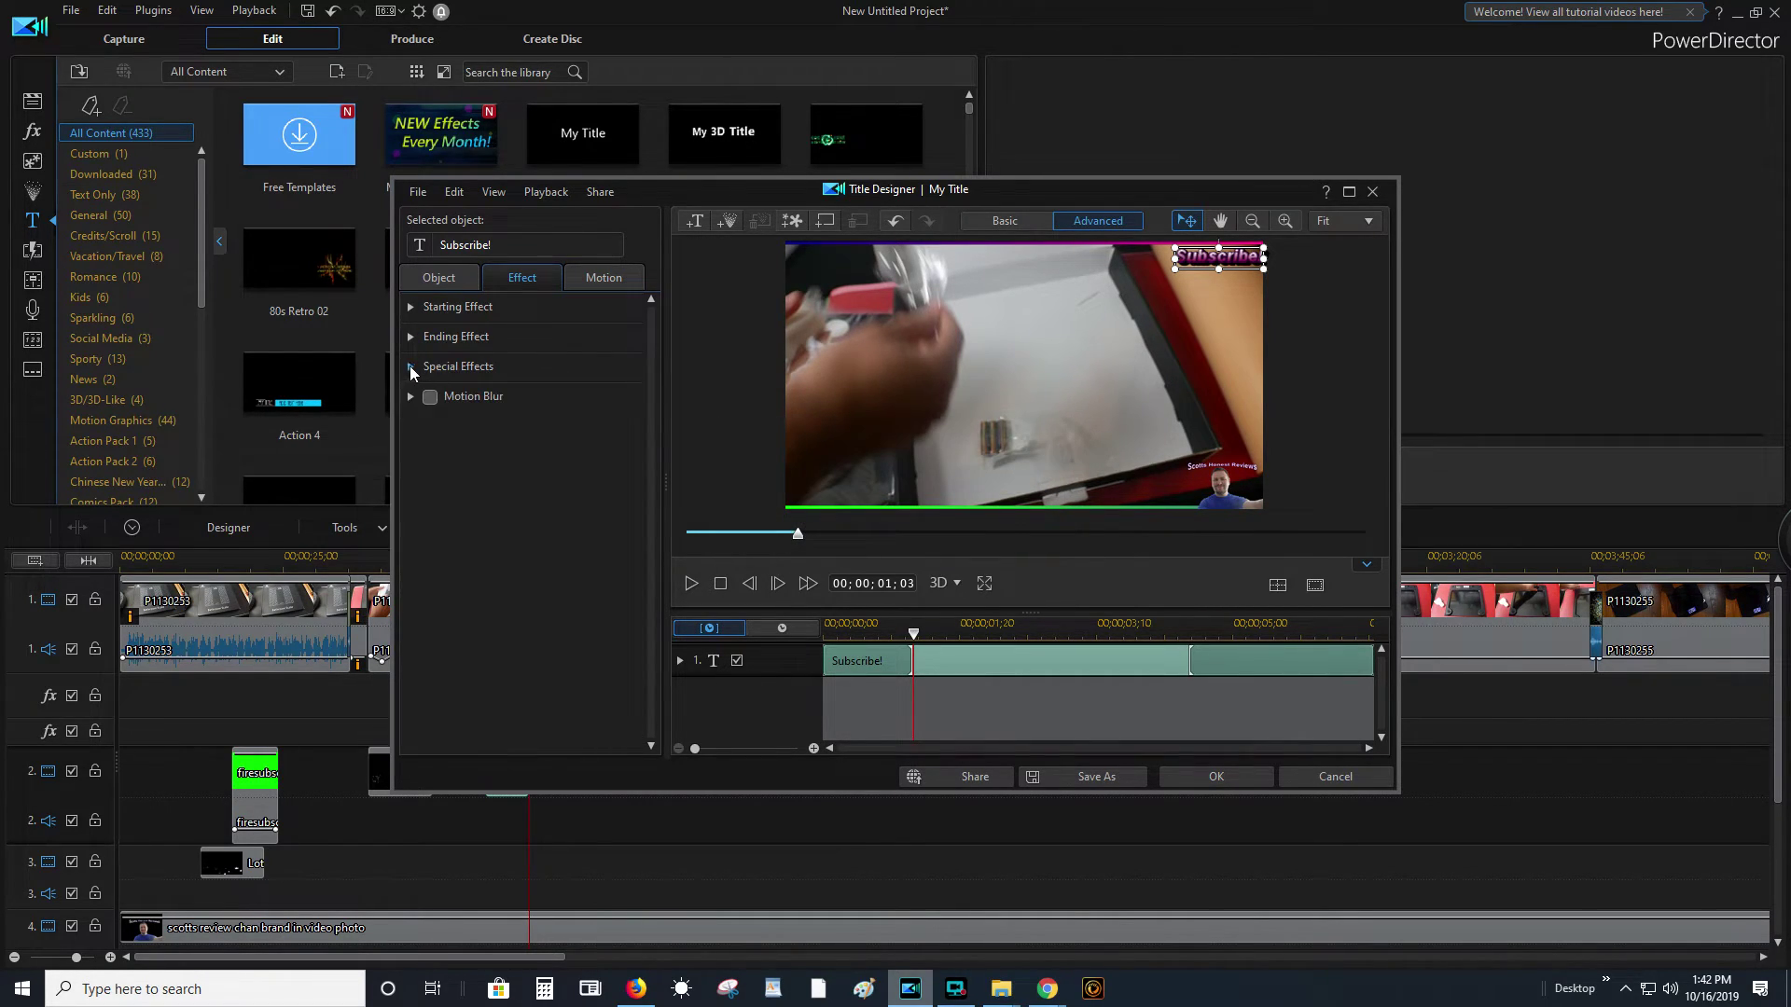
# - Move the Subscribe! text to the lower edge of the video frame, just left of the channel logo
pyautogui.click(602, 280)
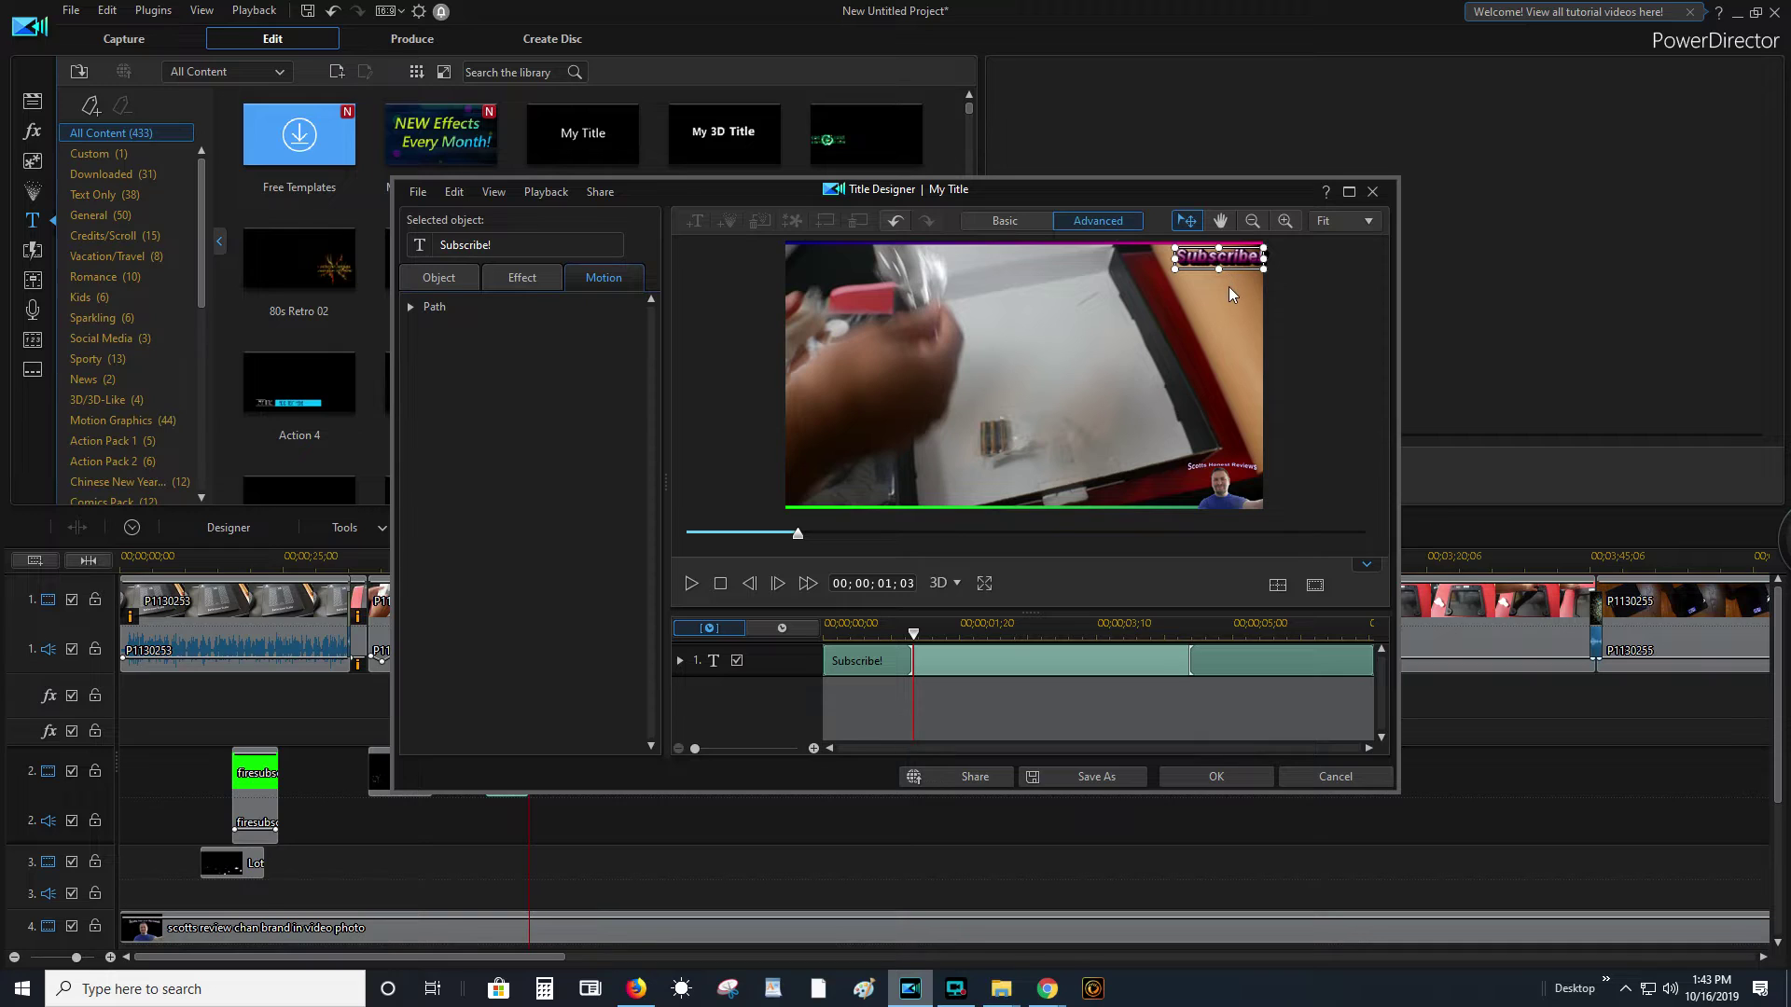
pyautogui.click(438, 276)
pyautogui.moveTo(1243, 244); pyautogui.dragTo(1115, 477)
# - Apply the straight horizontal motion path to the Subscribe! text and move it down to the frame's lower edge
pyautogui.click(603, 277)
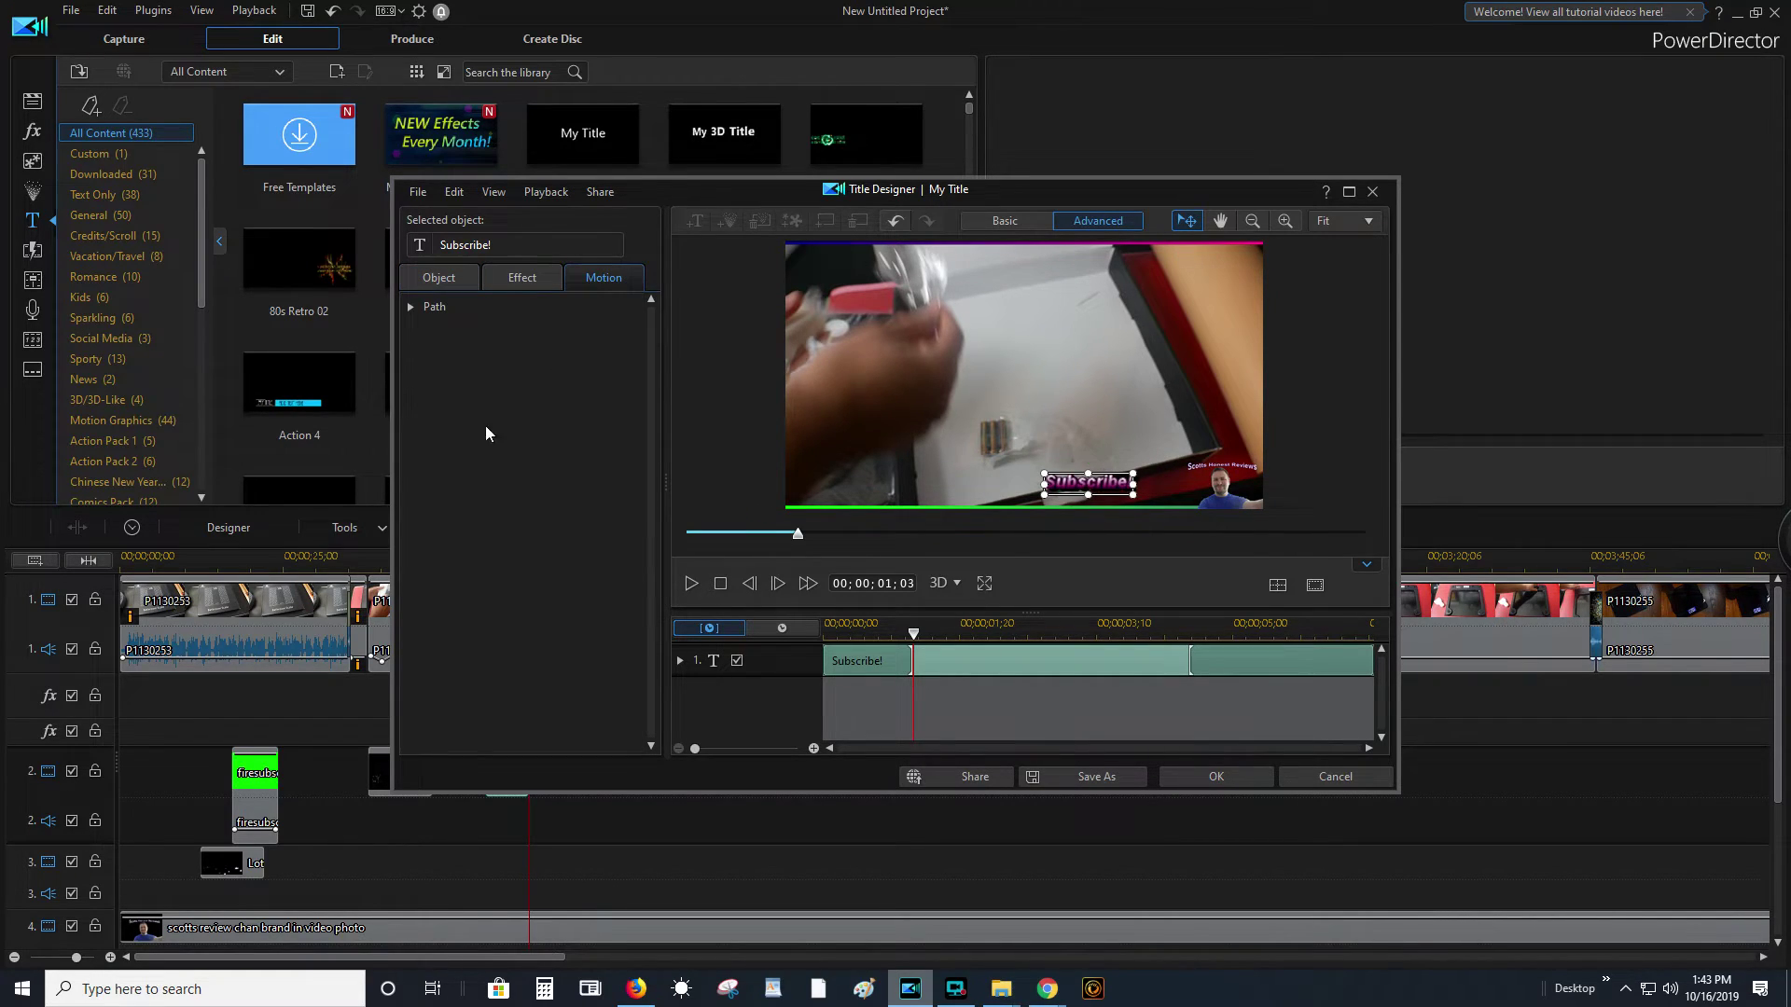
pyautogui.click(412, 305)
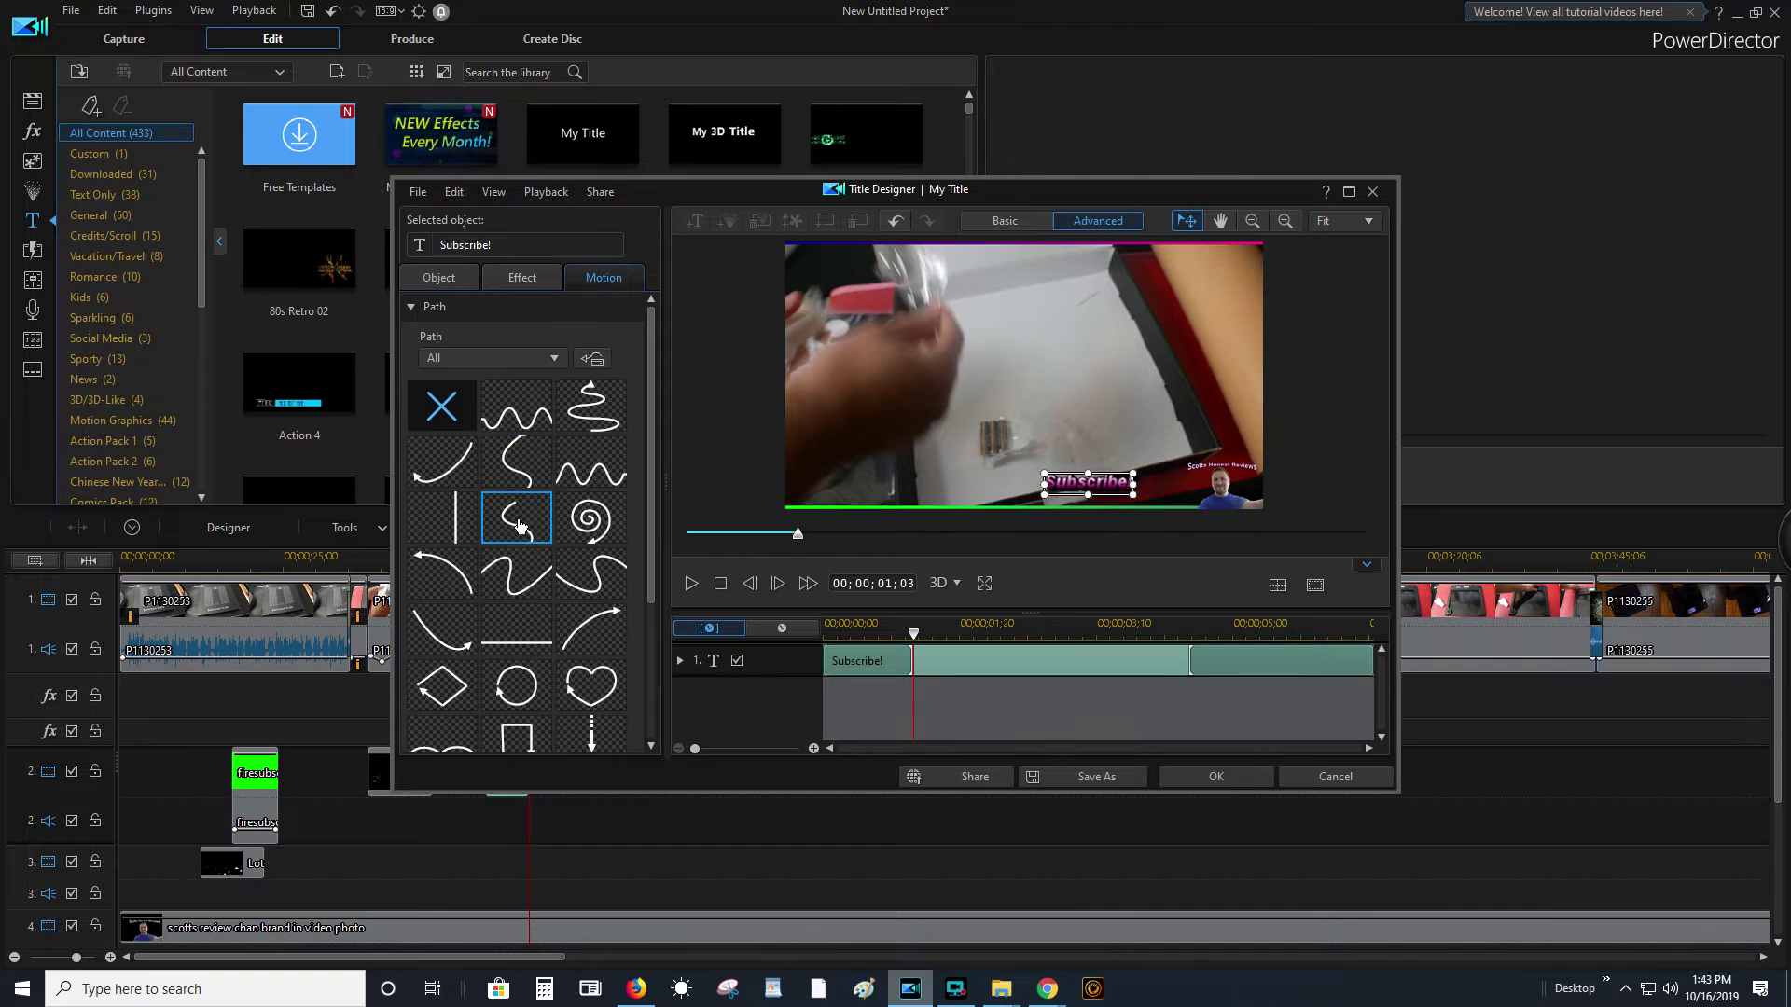
pyautogui.click(507, 643)
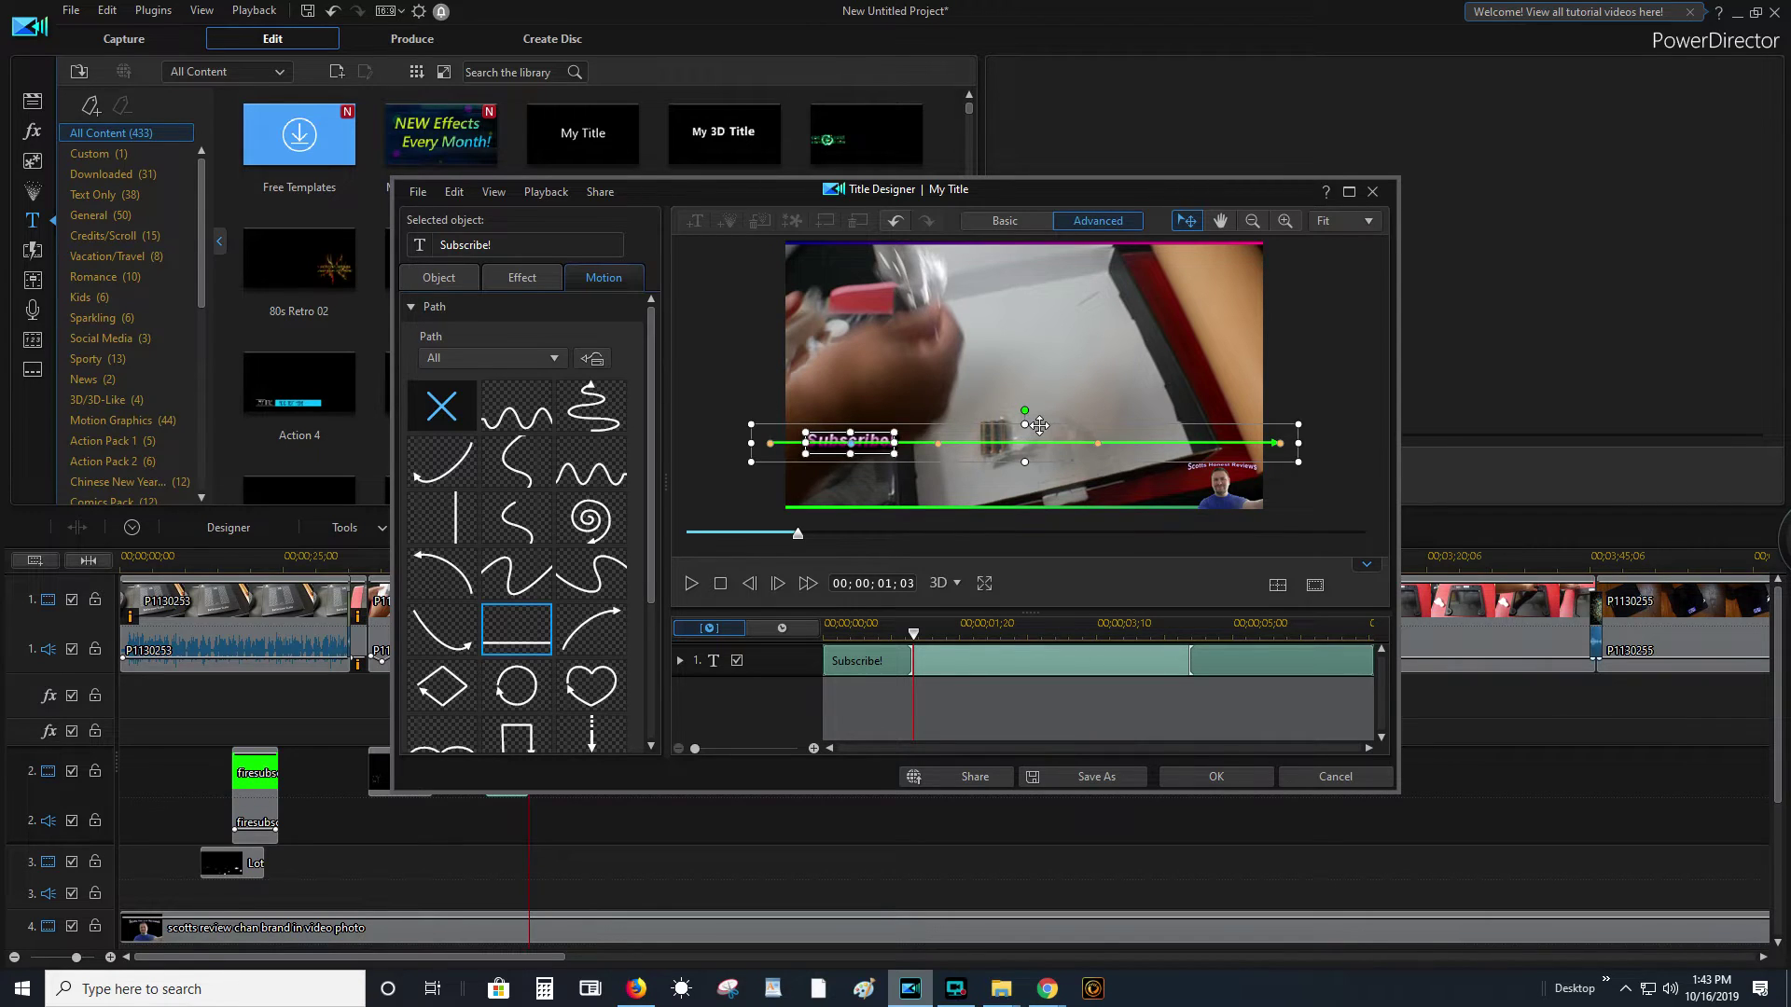
pyautogui.moveTo(1039, 425); pyautogui.dragTo(918, 472)
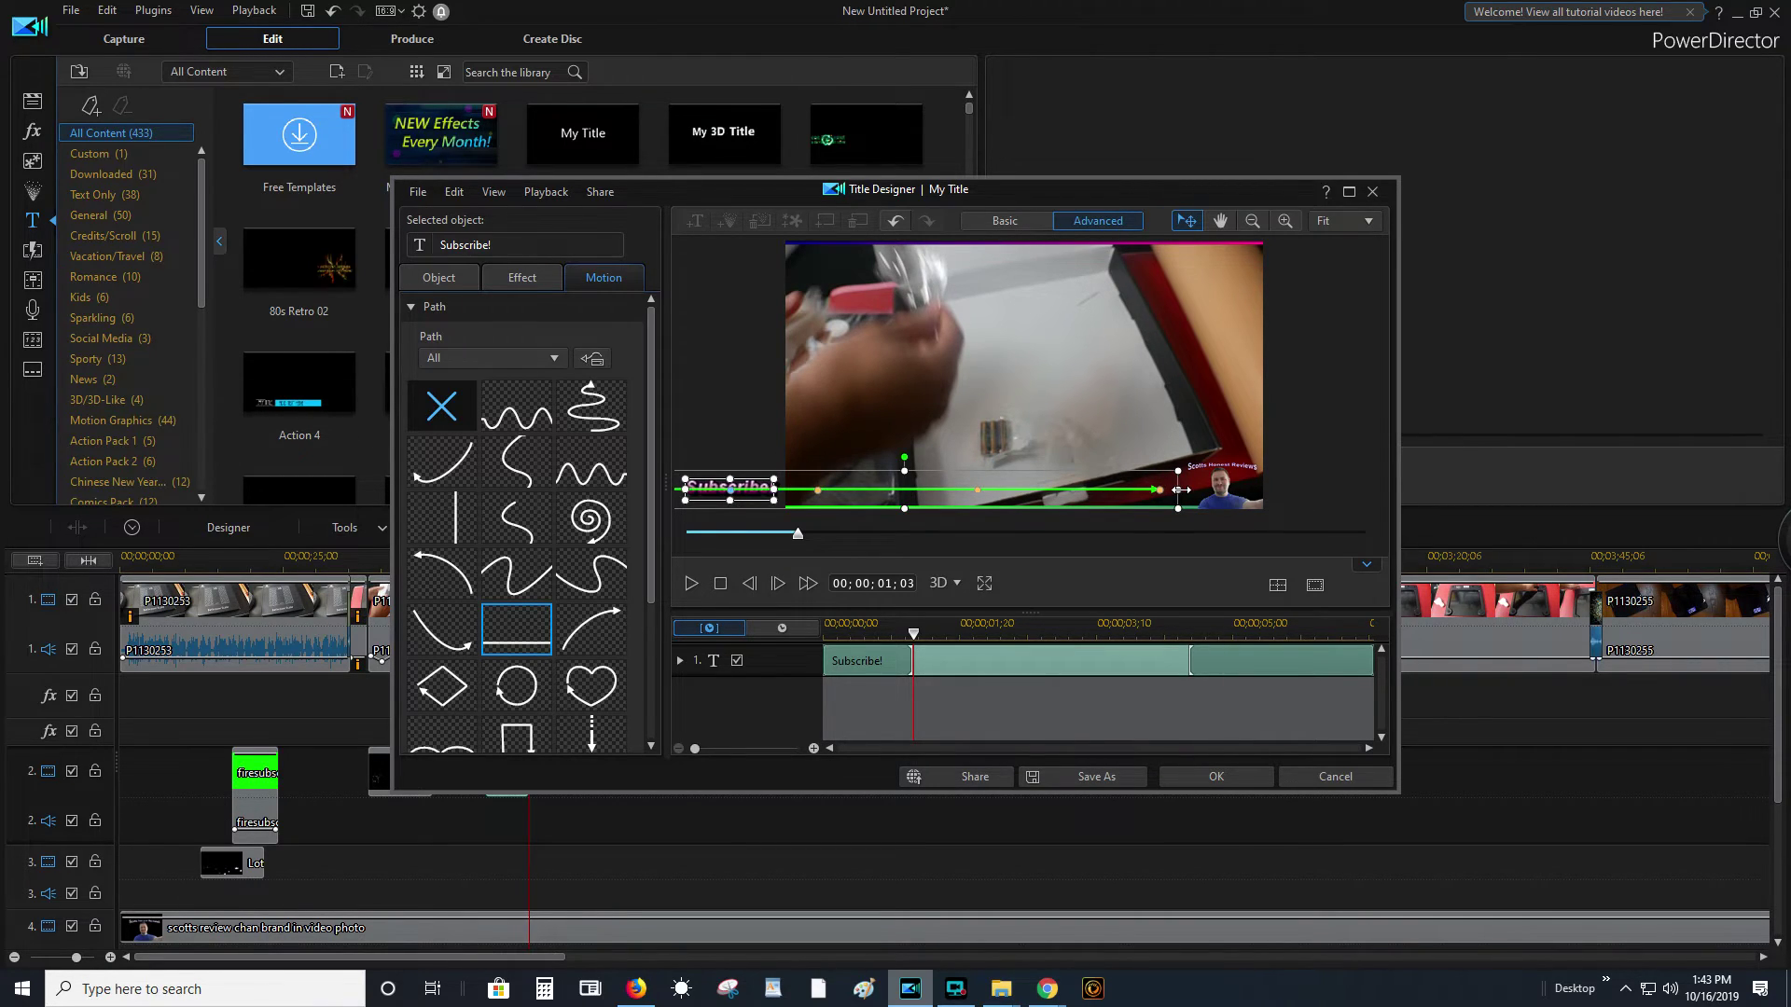
# - Widen the horizontal motion path and shift it along the lower edge so it runs past both sides of the video frame
pyautogui.moveTo(1180, 490); pyautogui.dragTo(1580, 485)
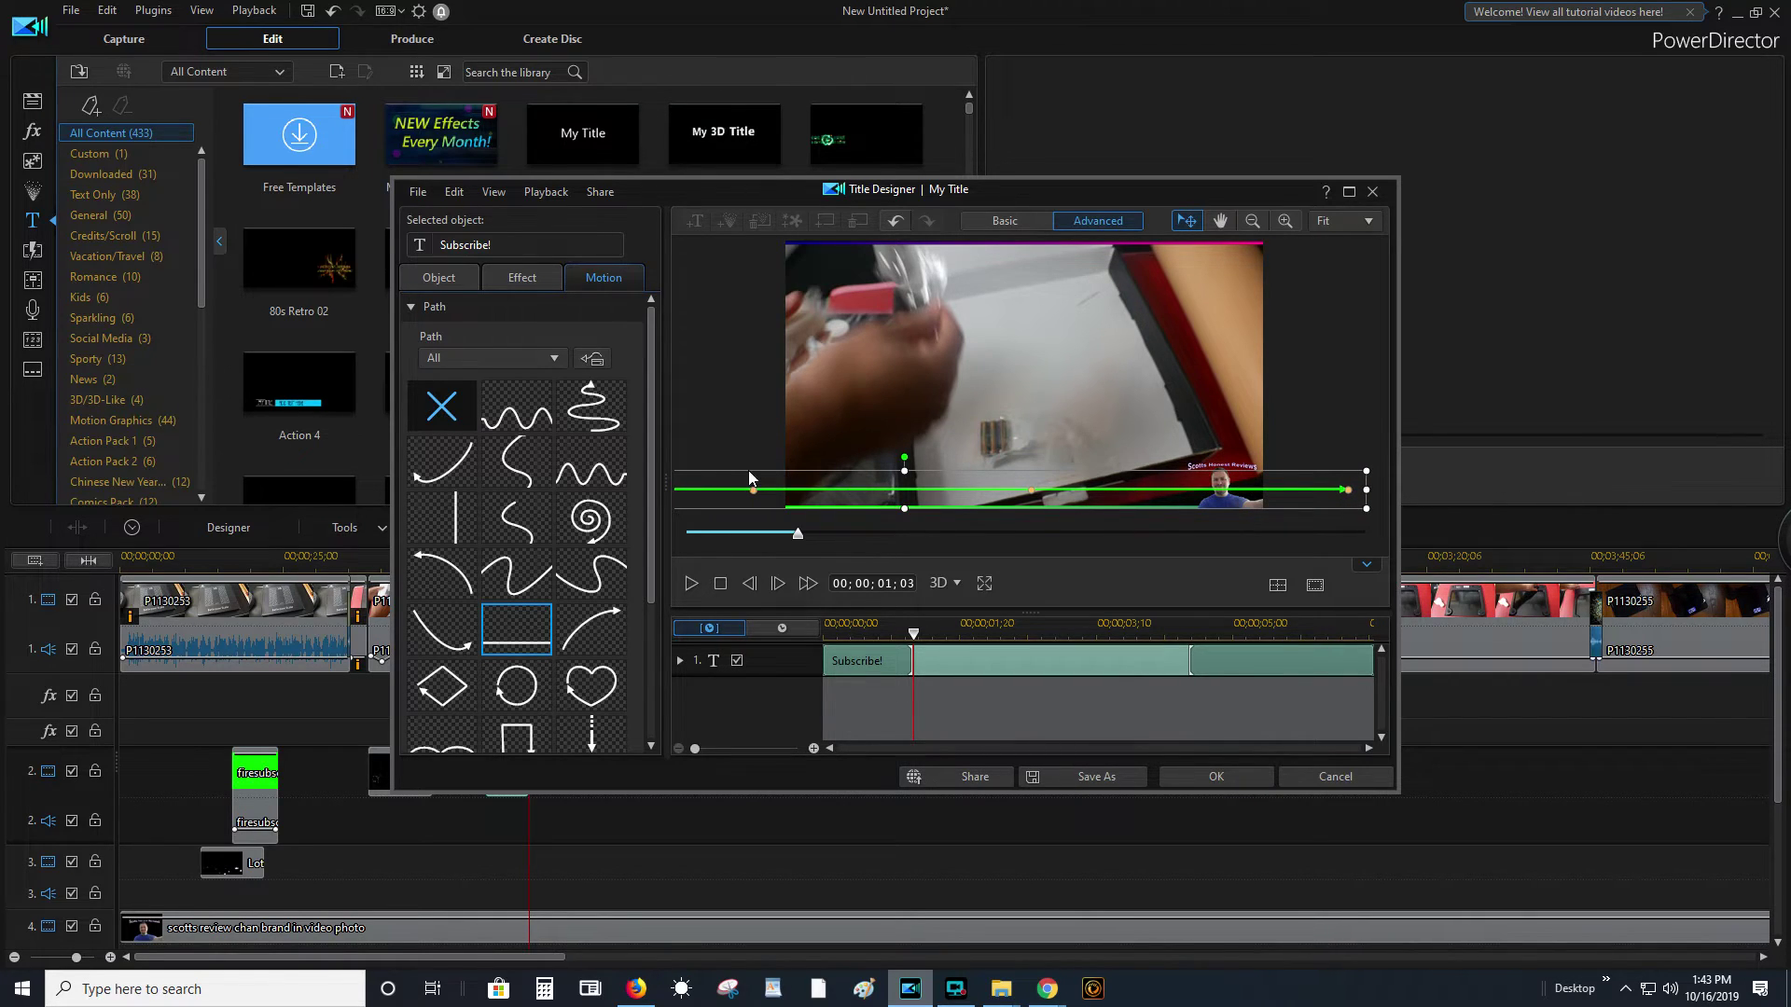
pyautogui.moveTo(737, 477)
pyautogui.mouseDown()
pyautogui.moveTo(857, 477)
pyautogui.moveTo(719, 472)
pyautogui.mouseUp()
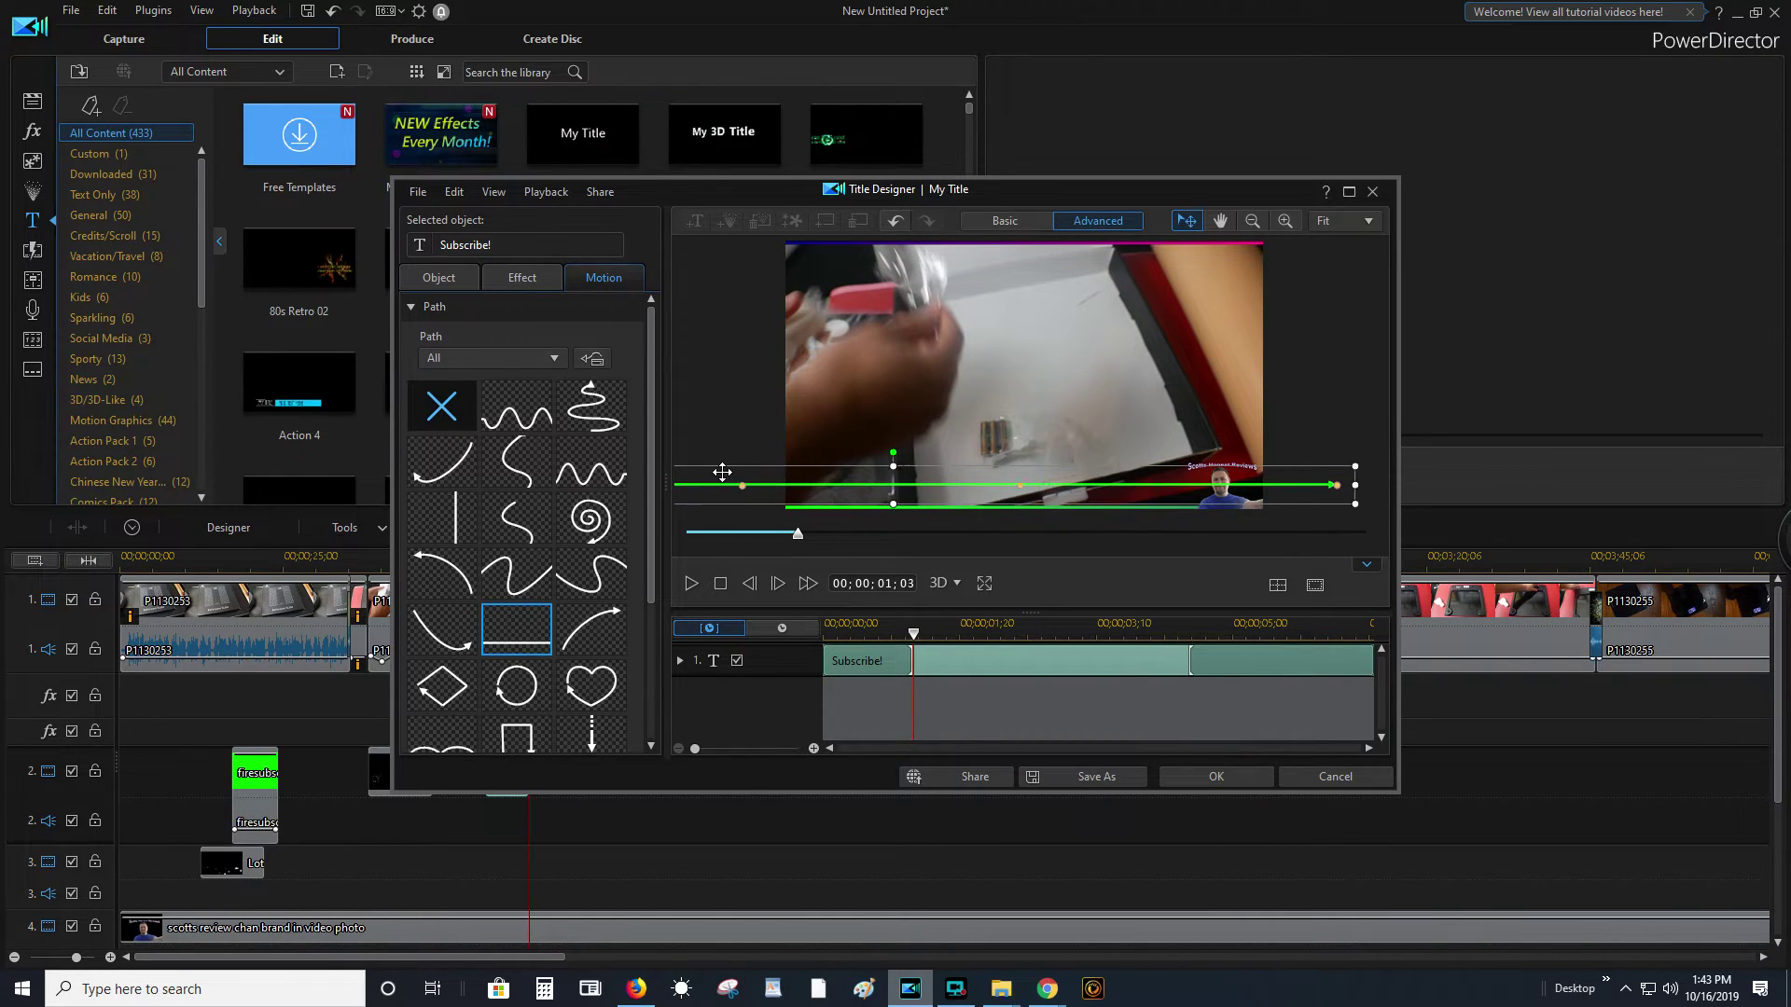
pyautogui.moveTo(1373, 485); pyautogui.dragTo(1270, 485)
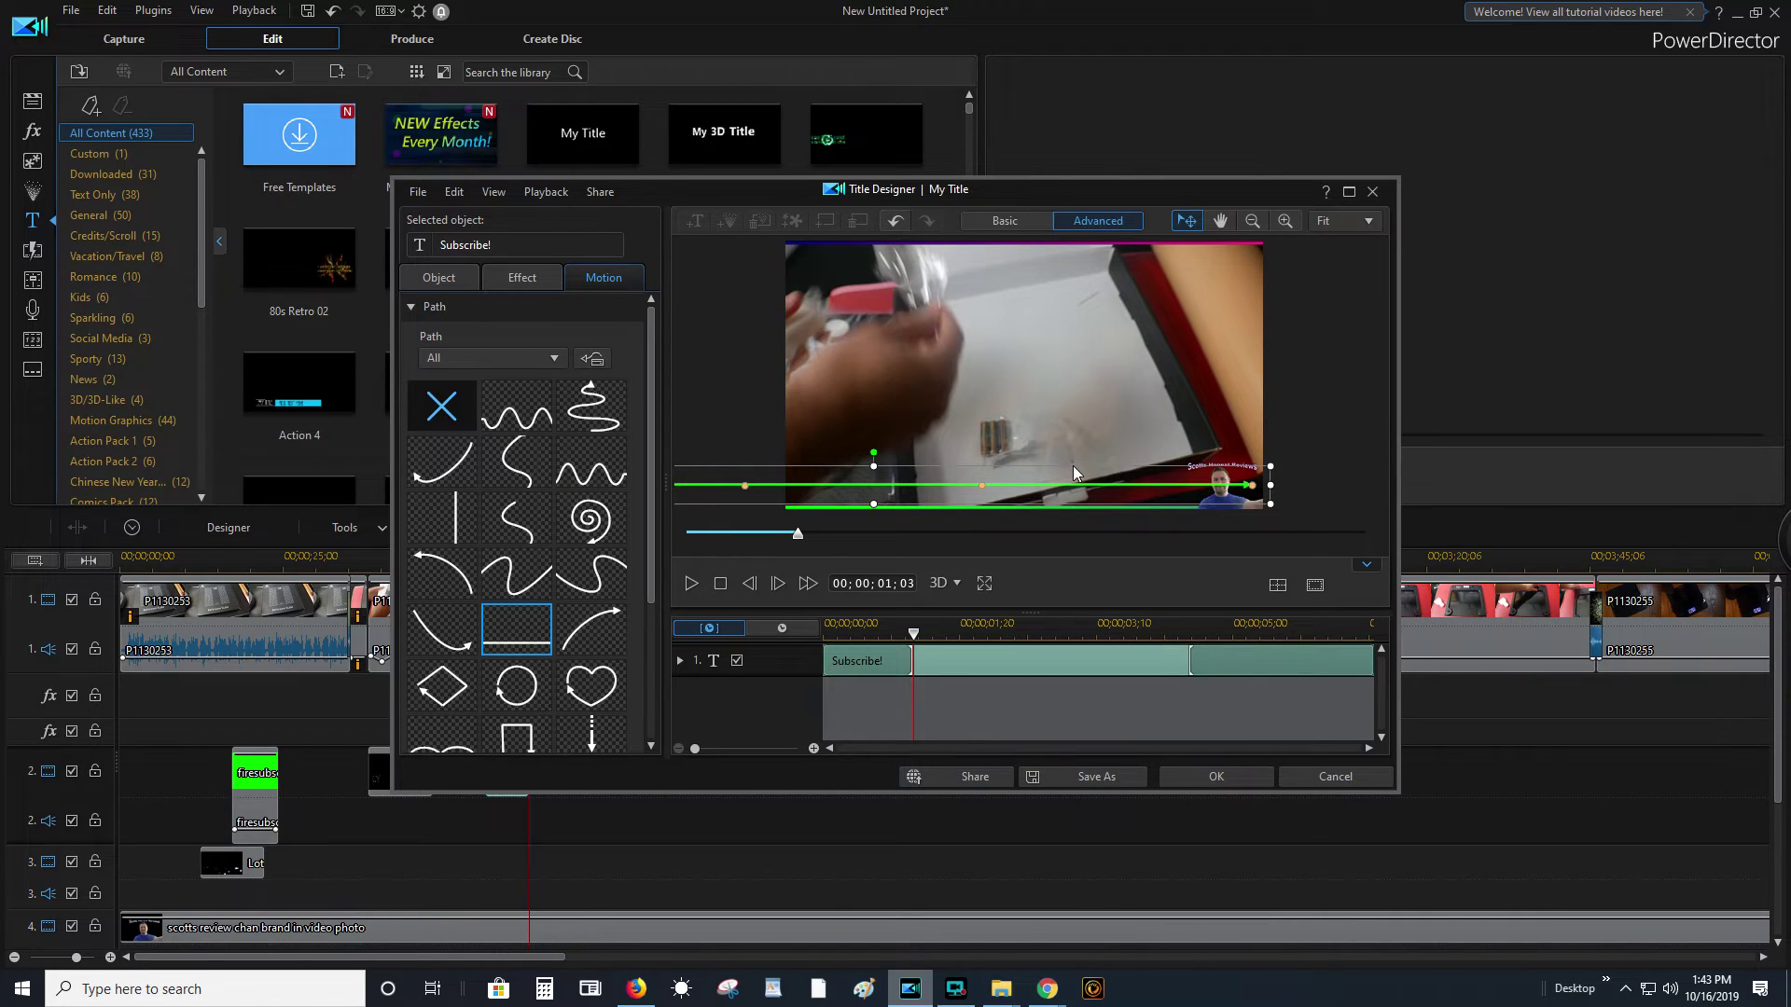
pyautogui.moveTo(1083, 467); pyautogui.dragTo(1171, 471)
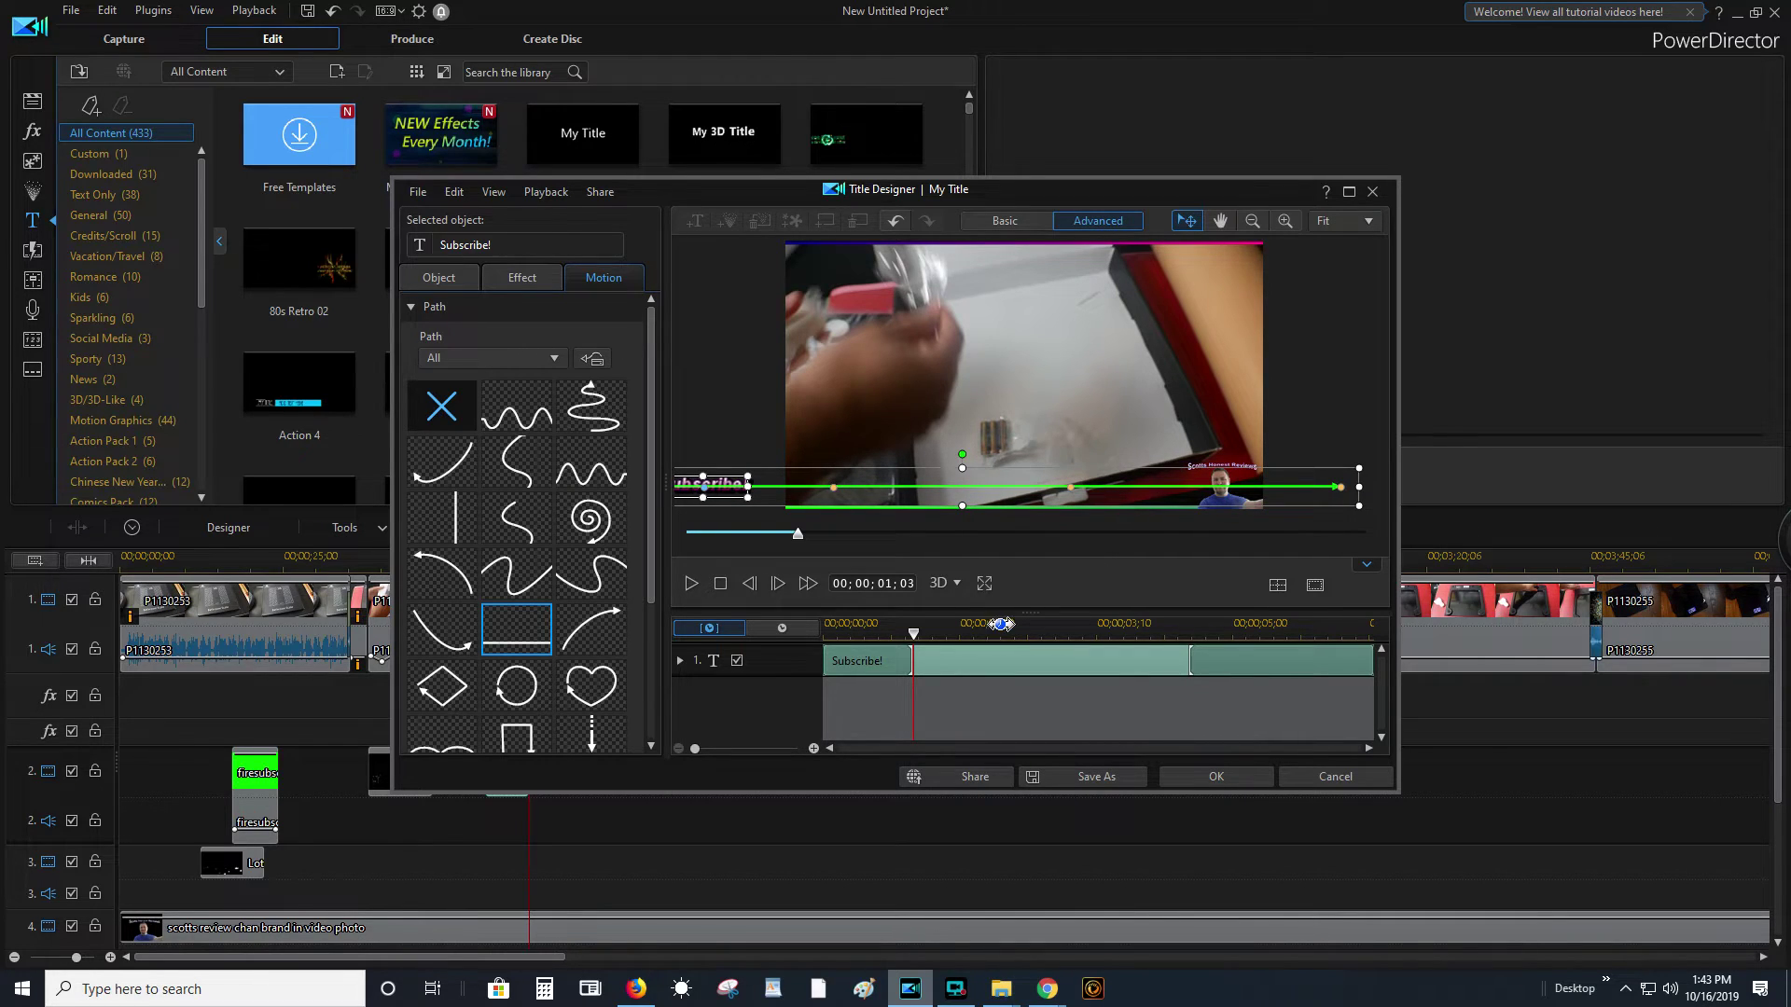
# - Move the start of the title's ending effect to 00;00;05;05 and return the title's playhead to the beginning
pyautogui.click(1190, 664)
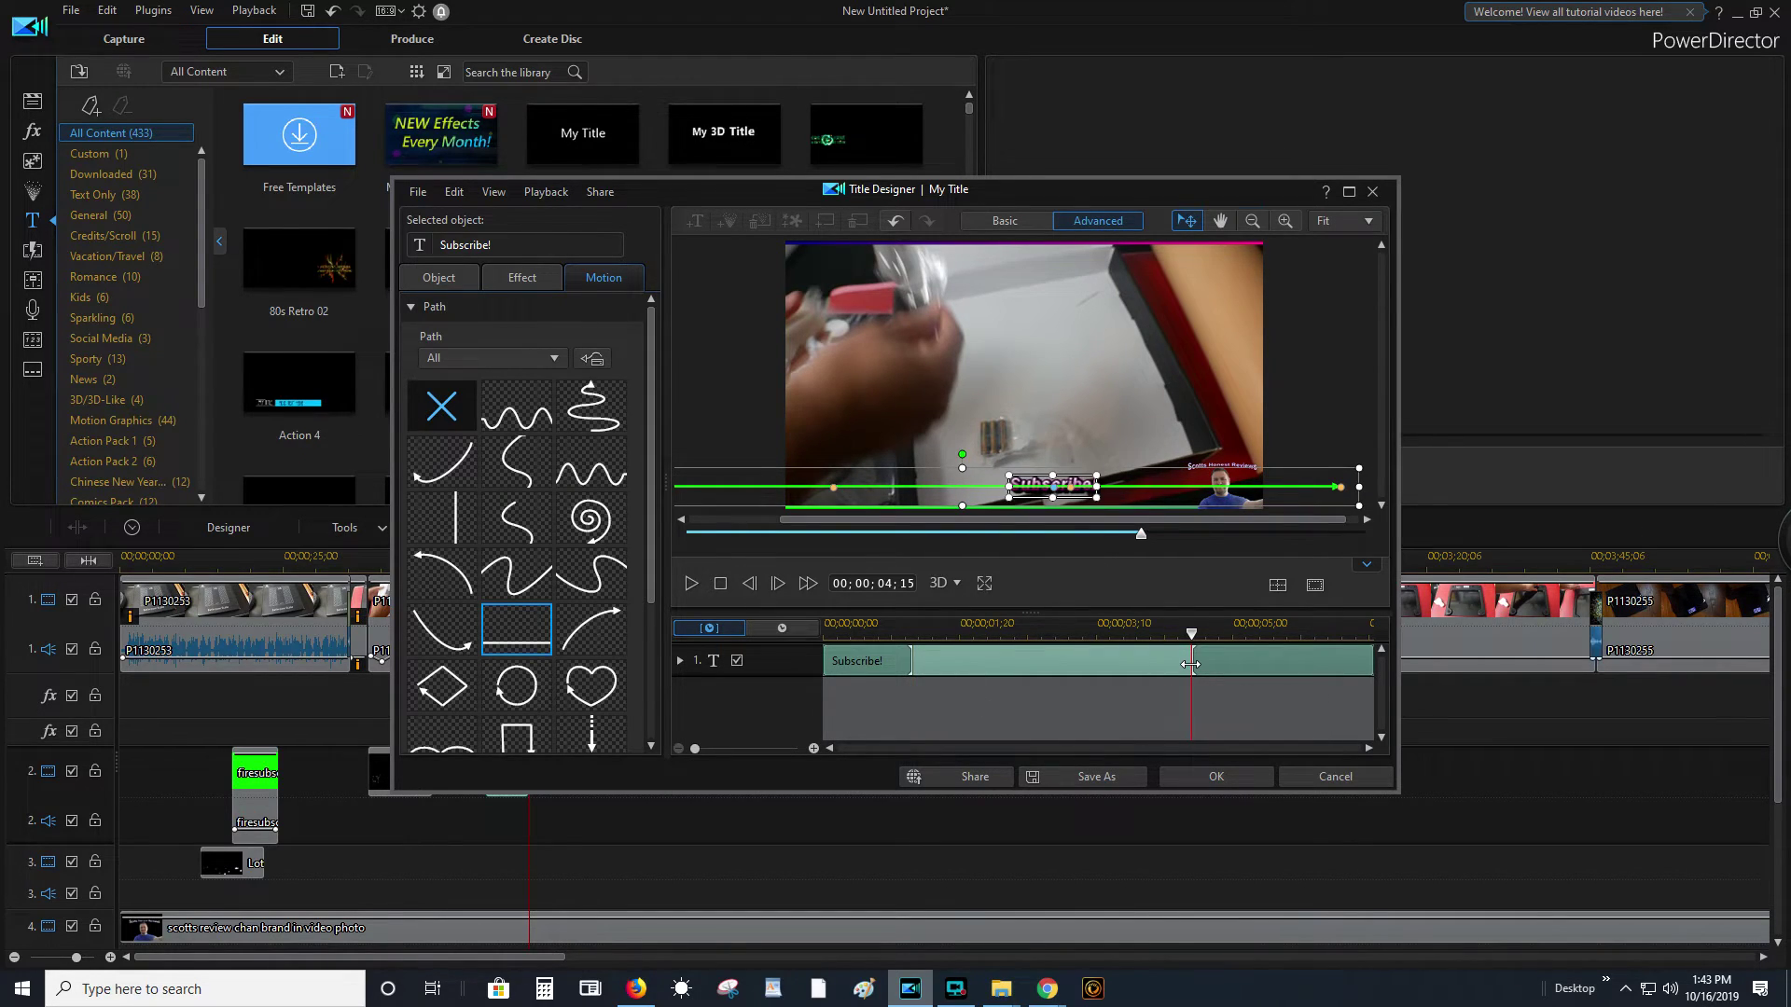
pyautogui.press('space')
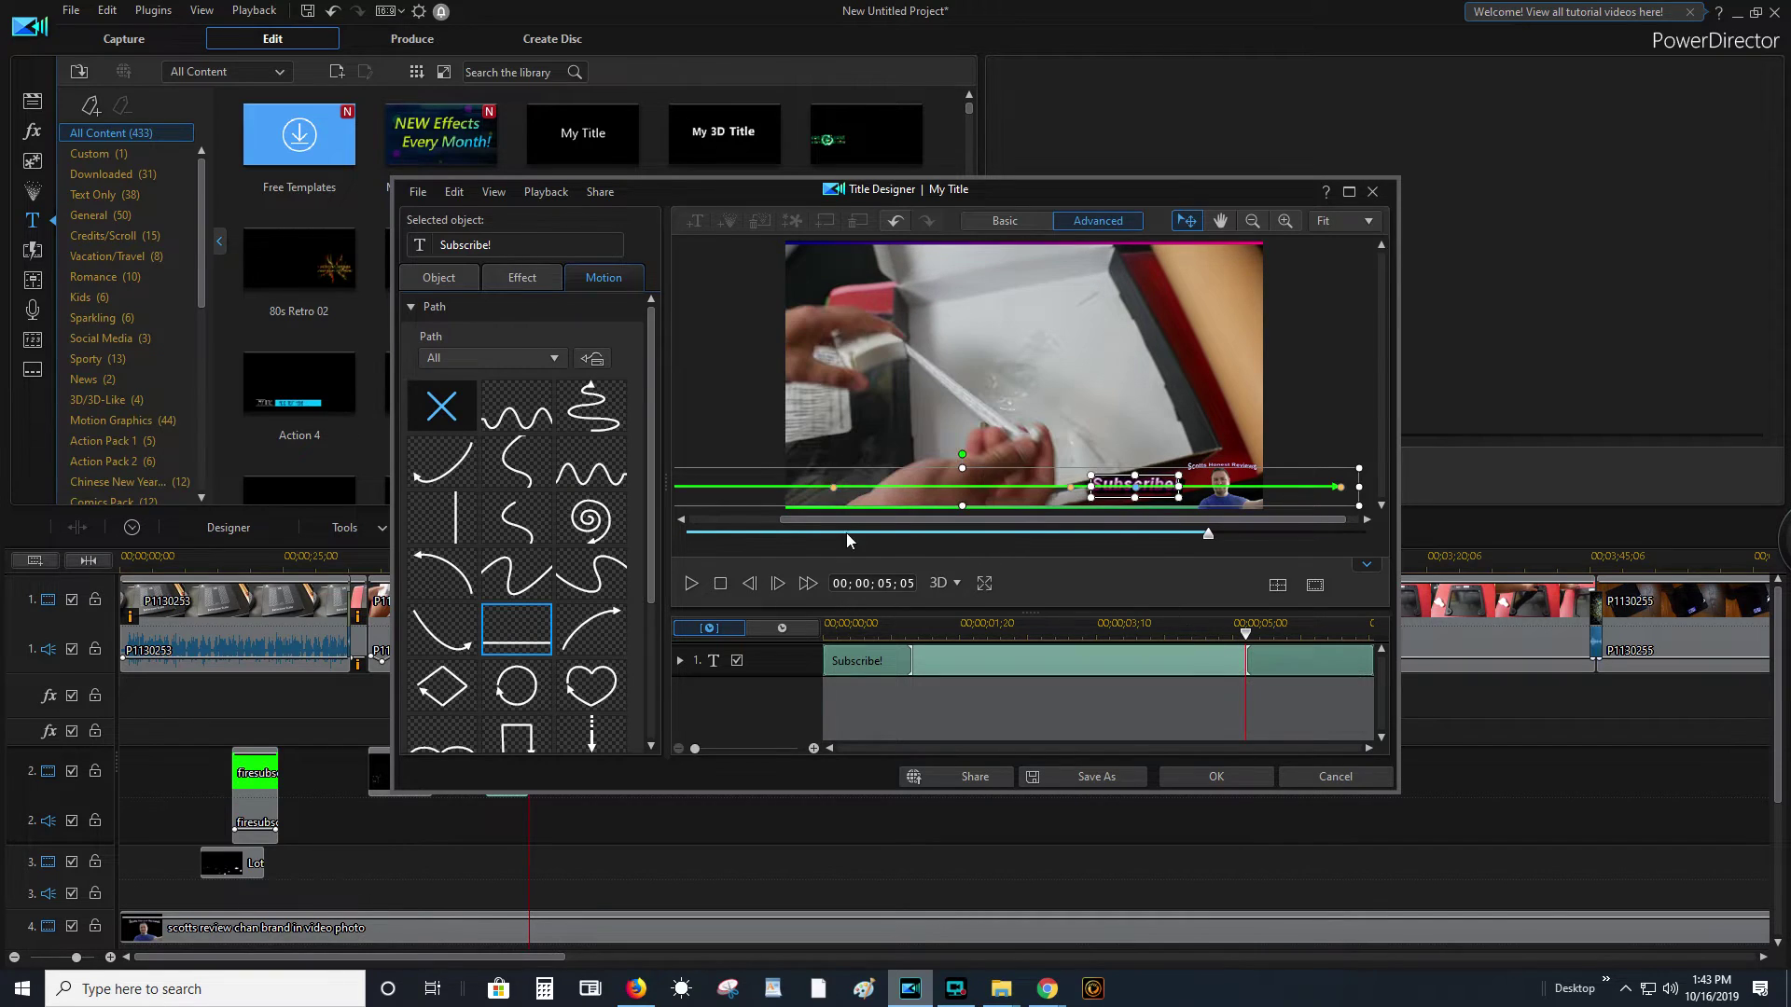
pyautogui.click(720, 585)
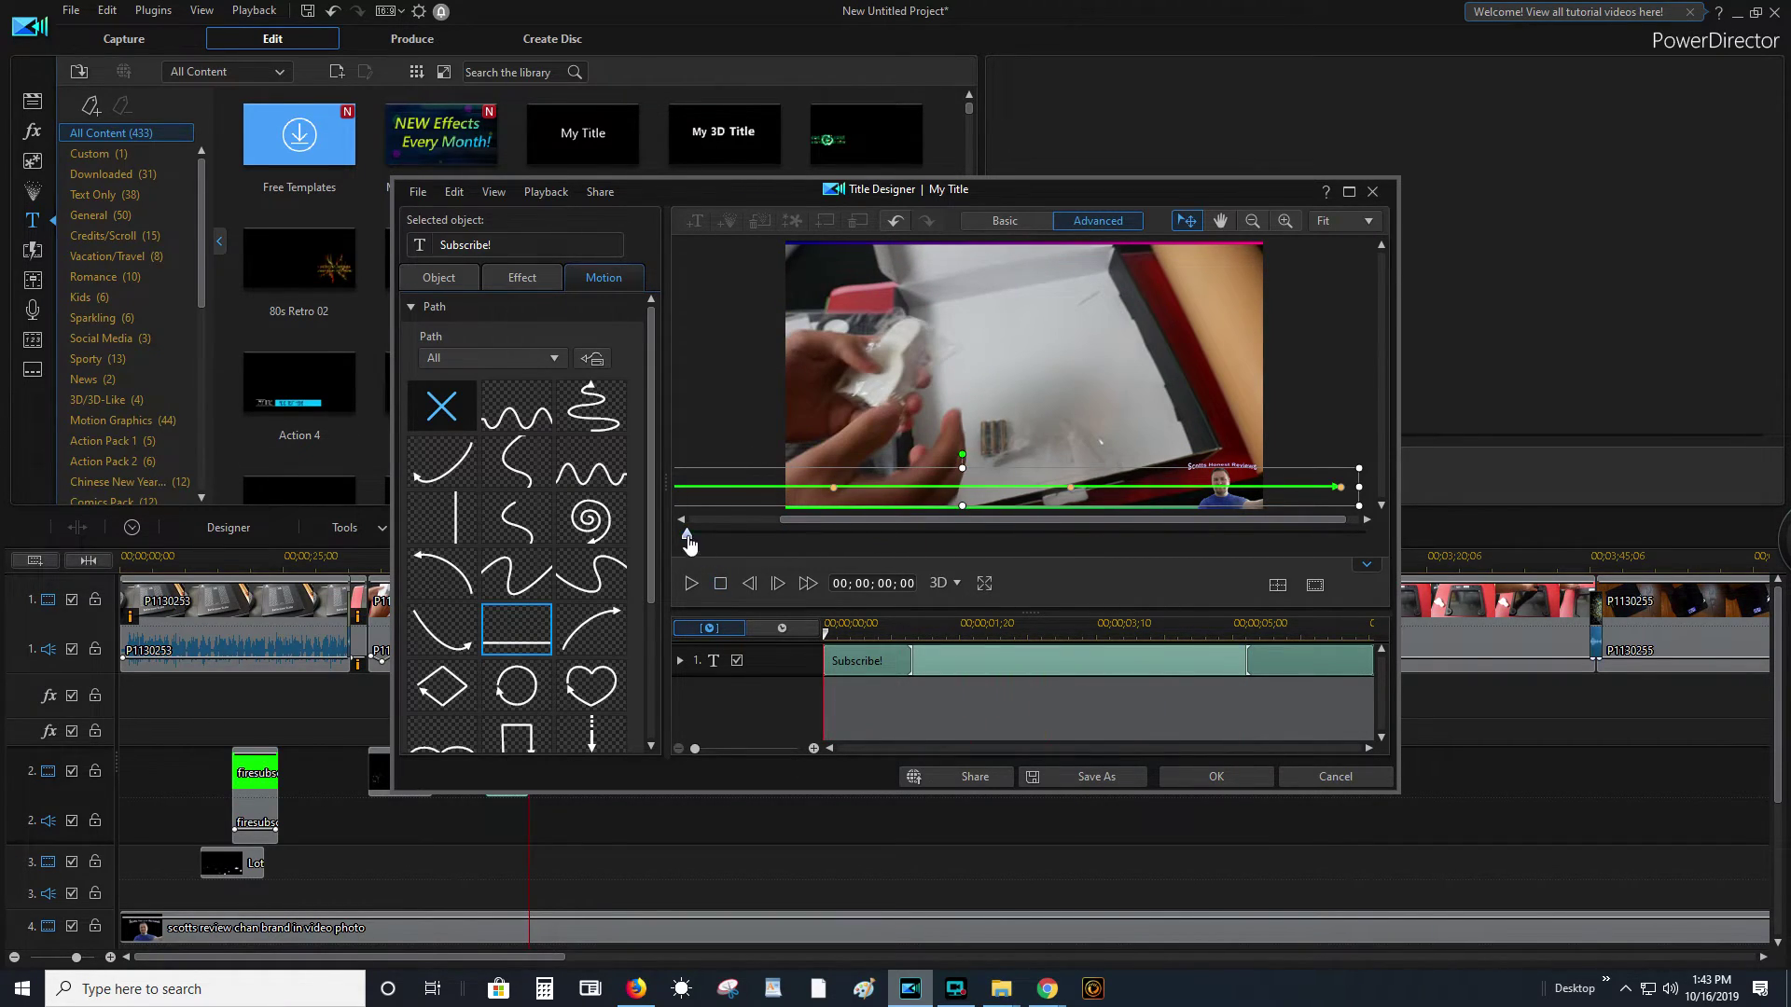
# - Check the Subscribe! title's movement, shorten its motion path beyond the frame's right side, and apply the title design
pyautogui.moveTo(688, 543); pyautogui.dragTo(1289, 536)
pyautogui.moveTo(1291, 543); pyautogui.dragTo(779, 545)
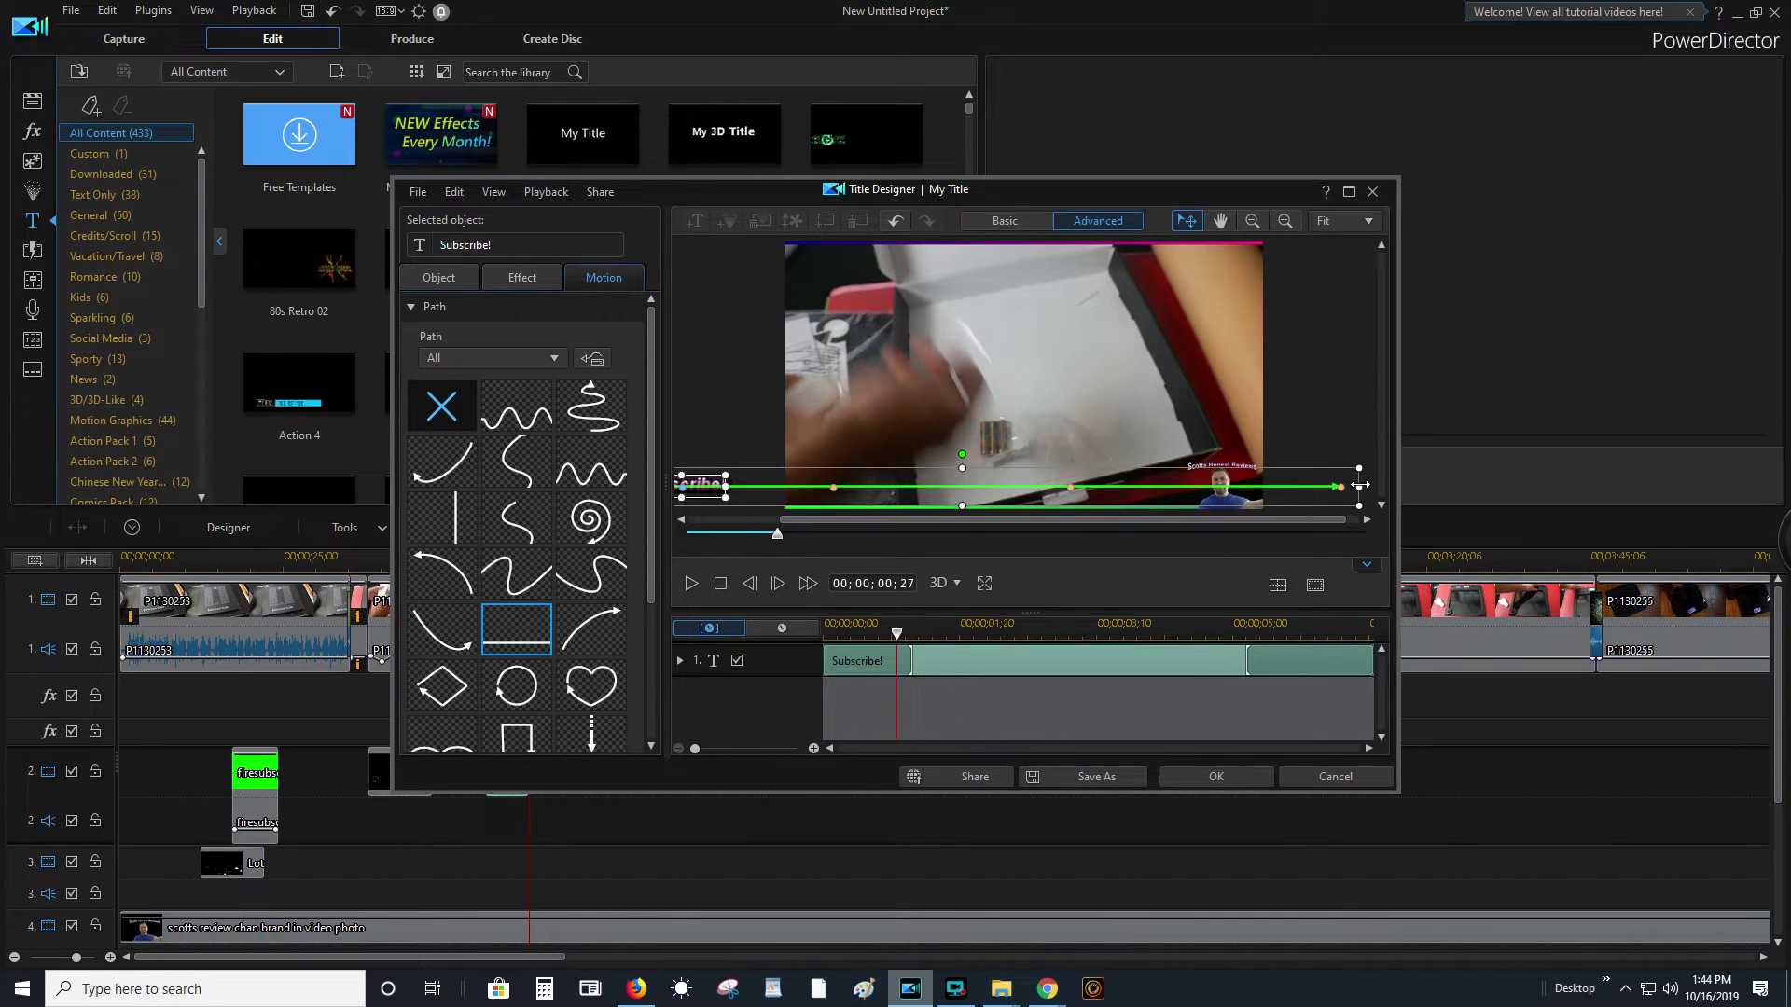
pyautogui.moveTo(1360, 486); pyautogui.dragTo(1208, 497)
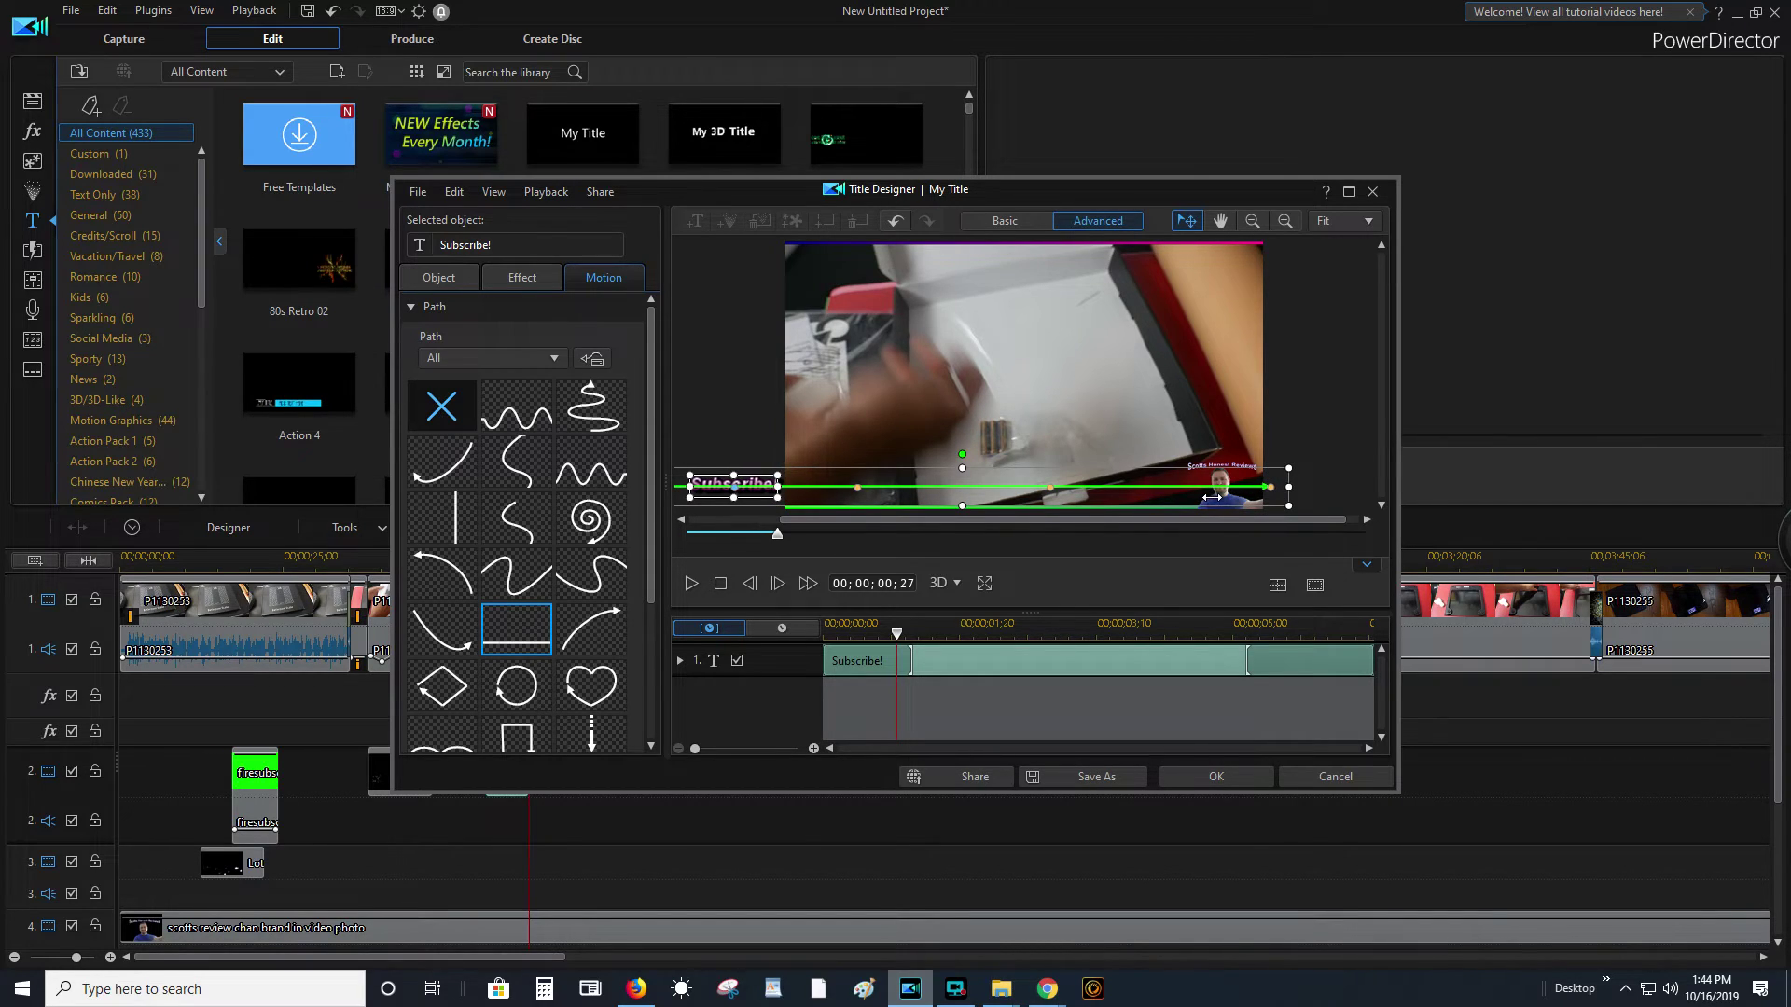
pyautogui.click(1203, 774)
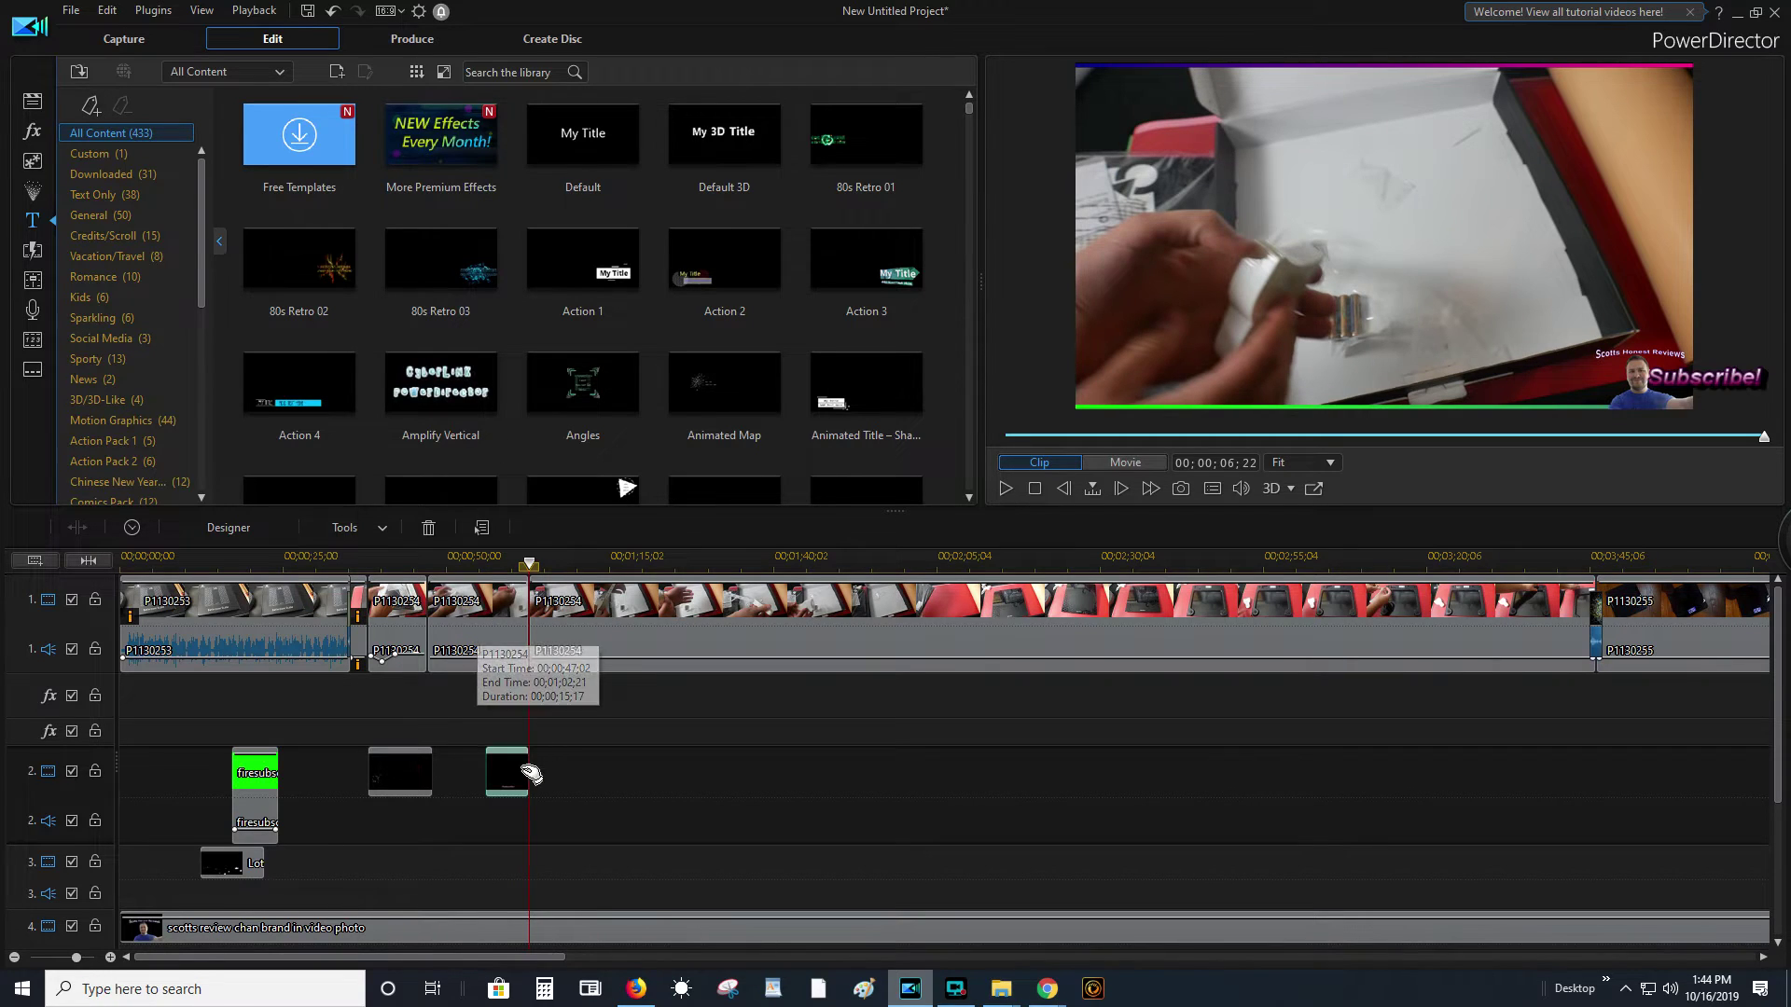
# - Extend the Subscribe! title clip on the timeline to a duration of 00;00;12;06 and play the movie from just before it
pyautogui.moveTo(529, 772); pyautogui.dragTo(563, 772)
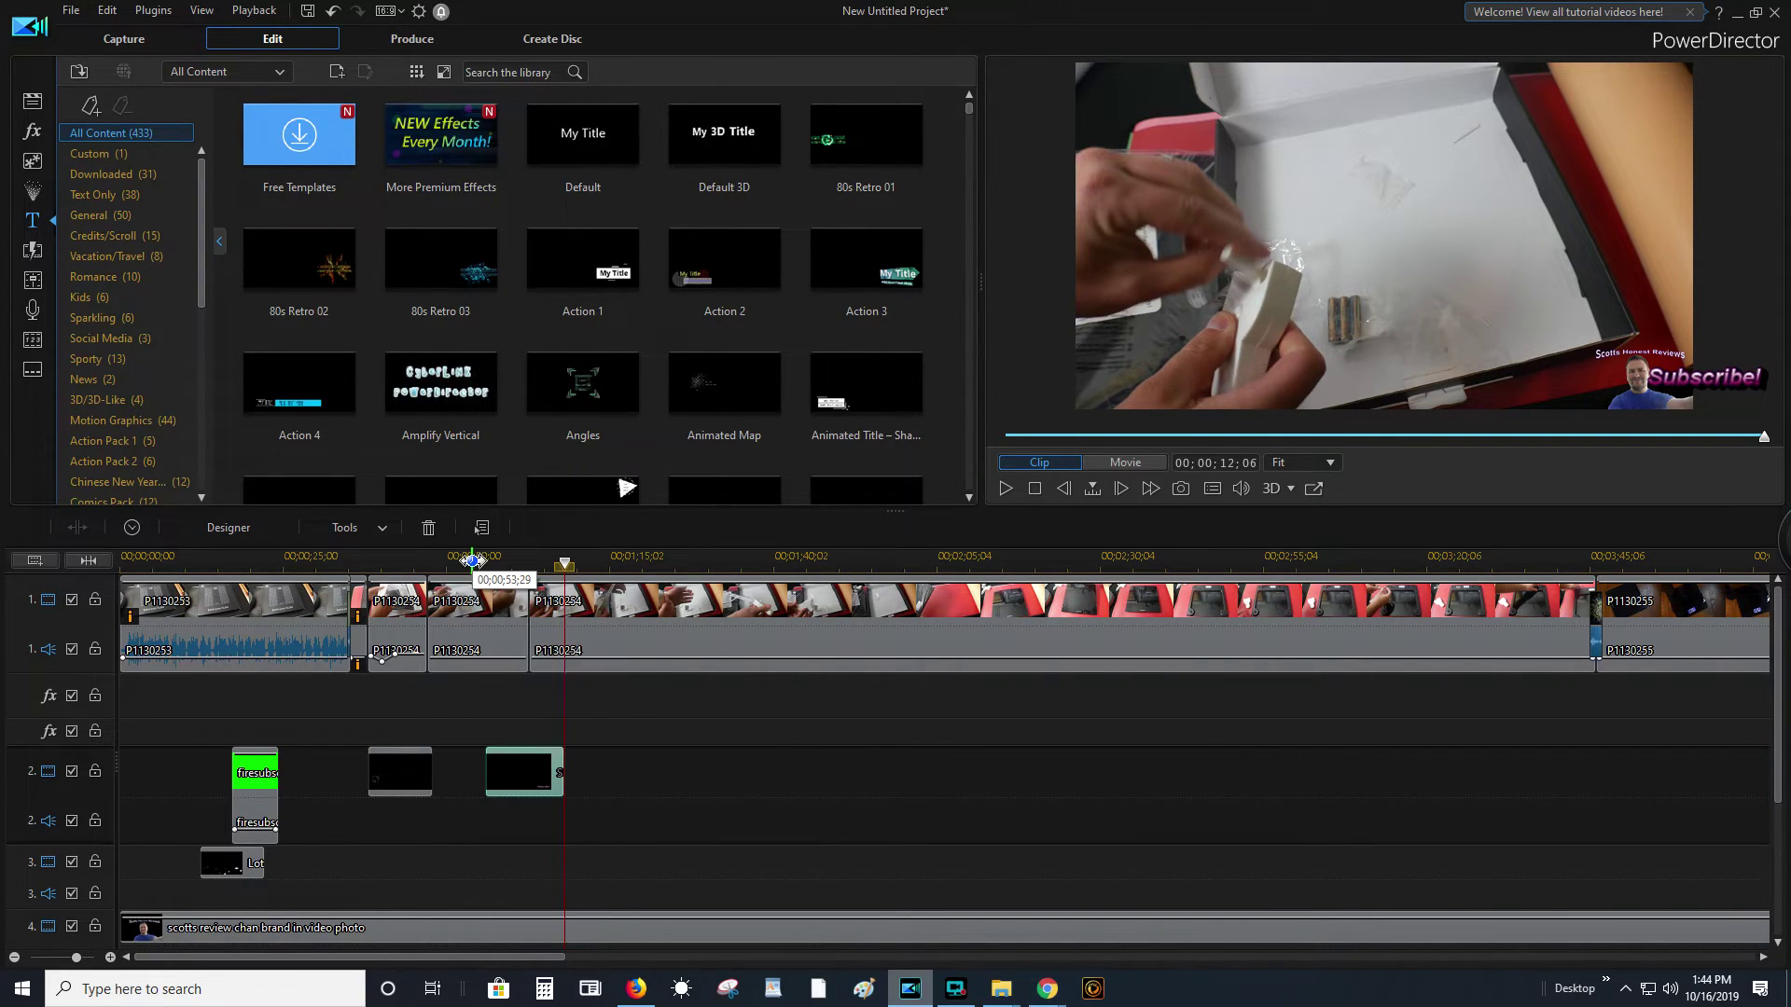
pyautogui.click(478, 602)
pyautogui.click(1004, 490)
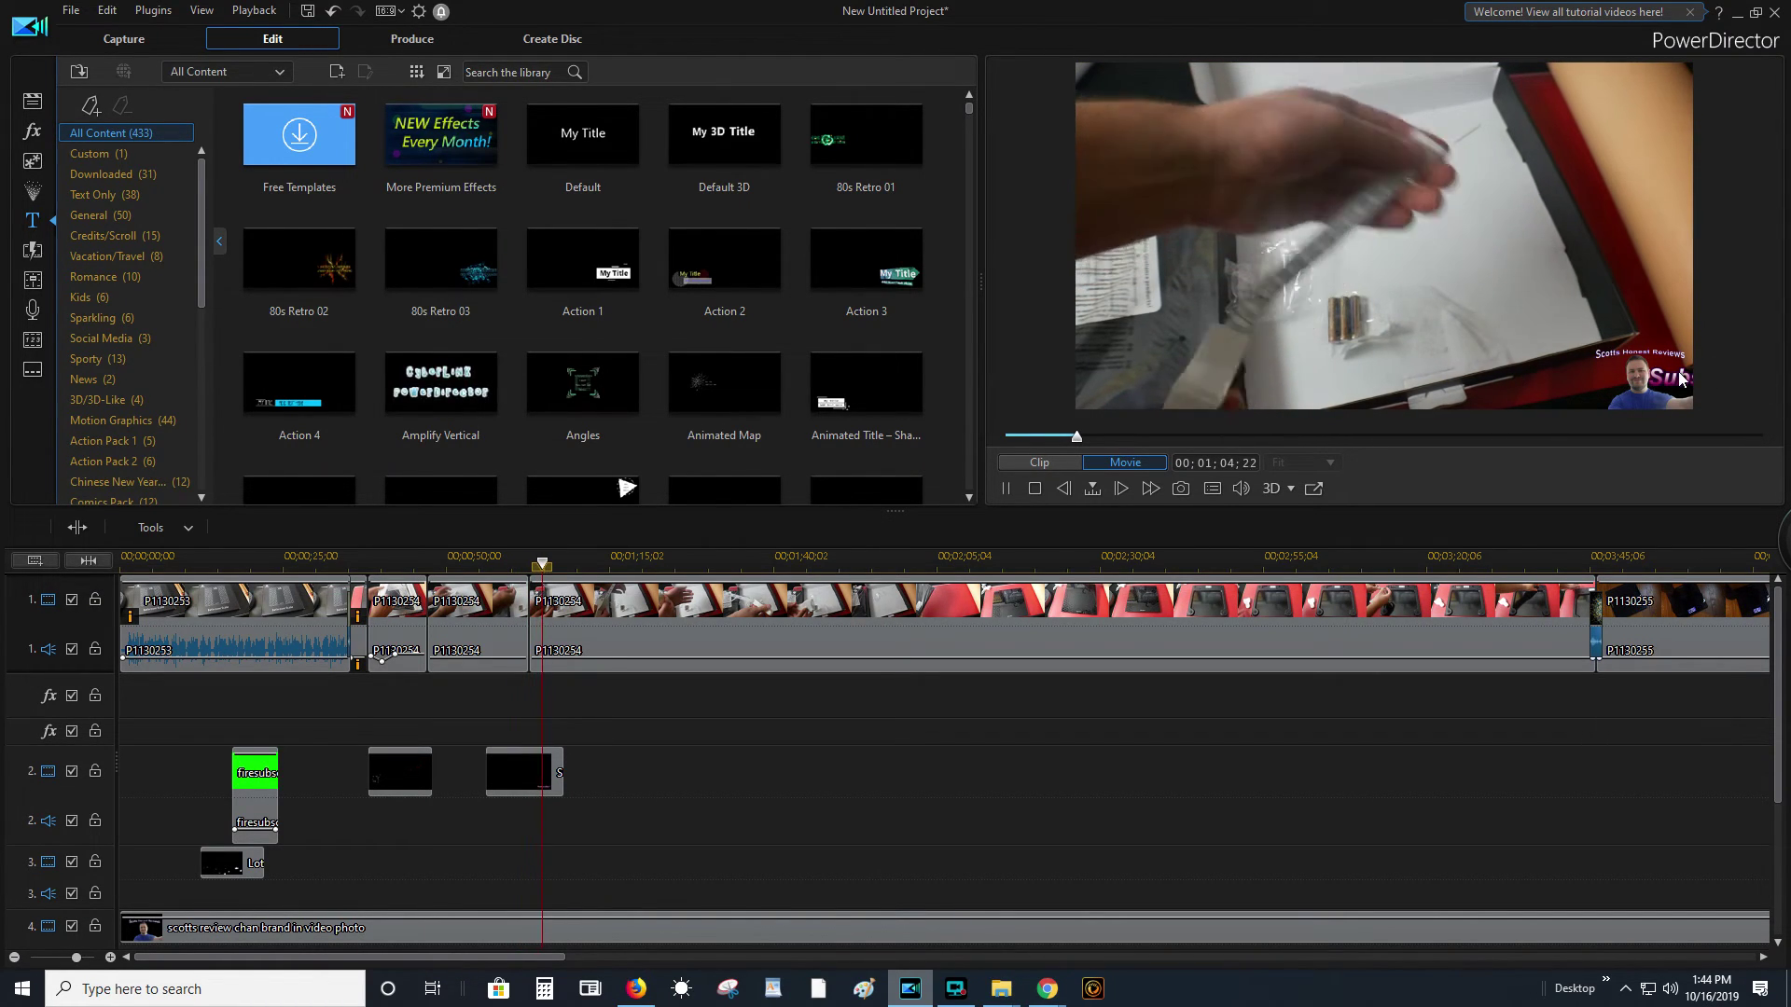
# - Reopen the Subscribe! title design and stretch its horizontal motion path farther past the right side of the video frame
pyautogui.click(533, 776)
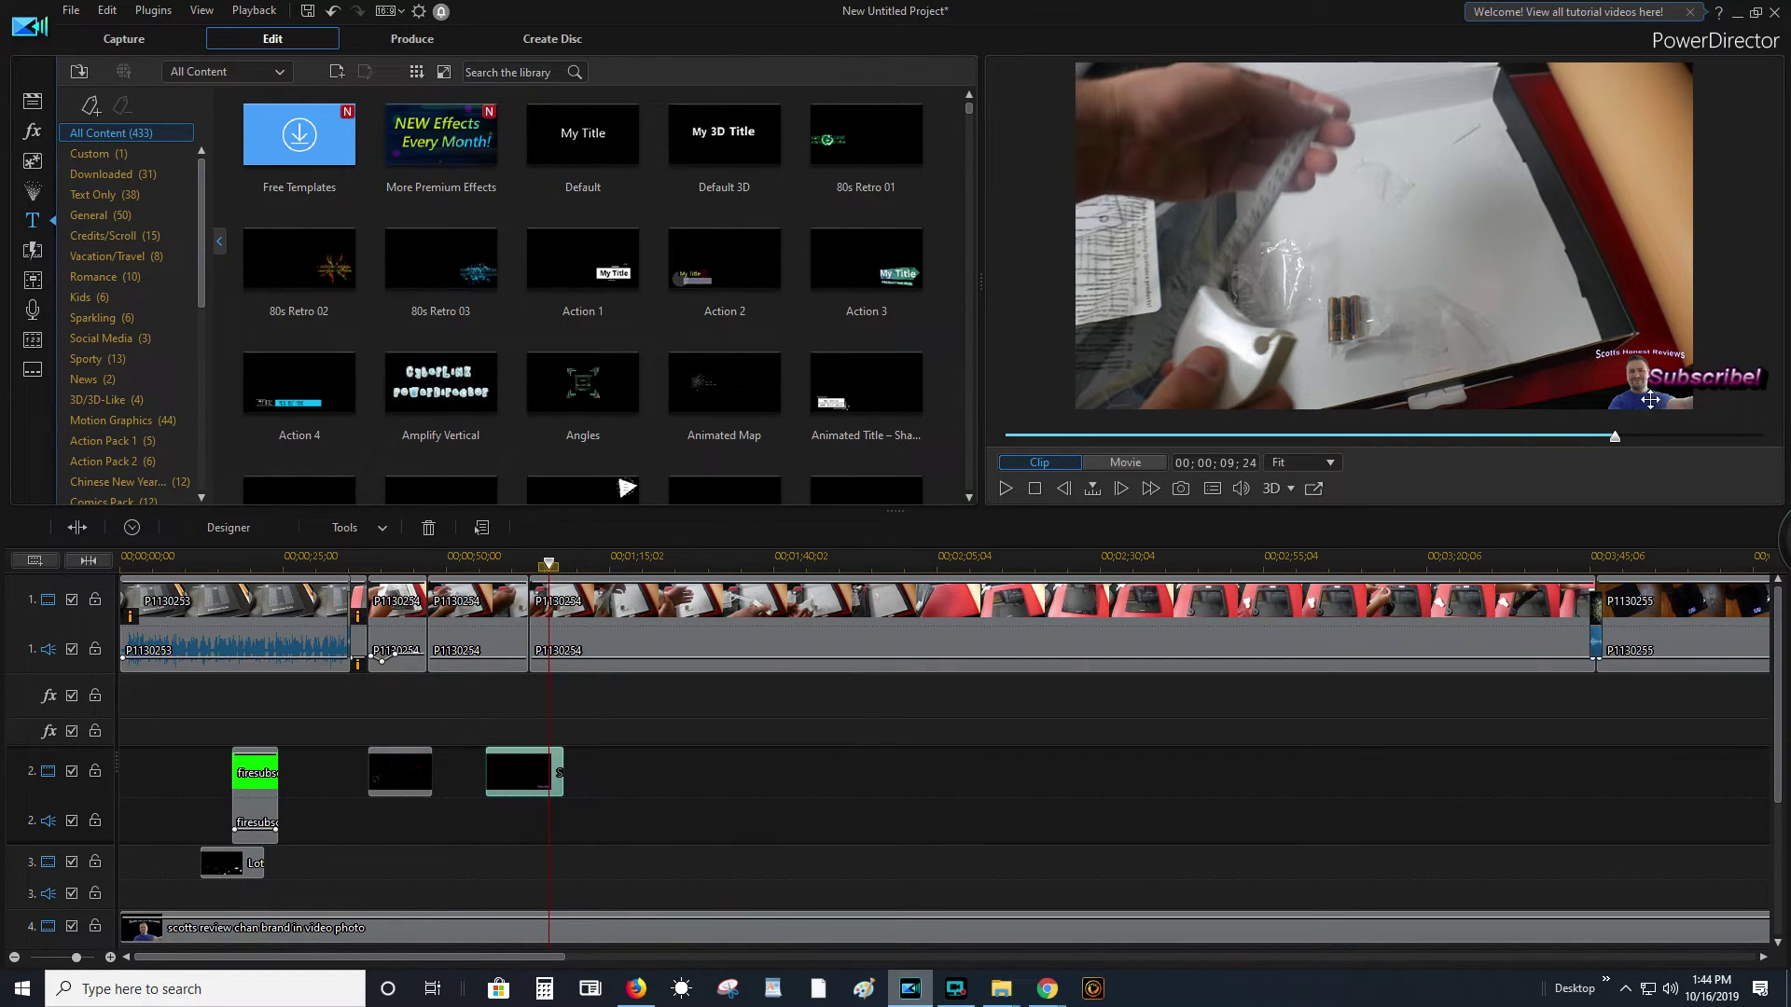
pyautogui.doubleClick(518, 769)
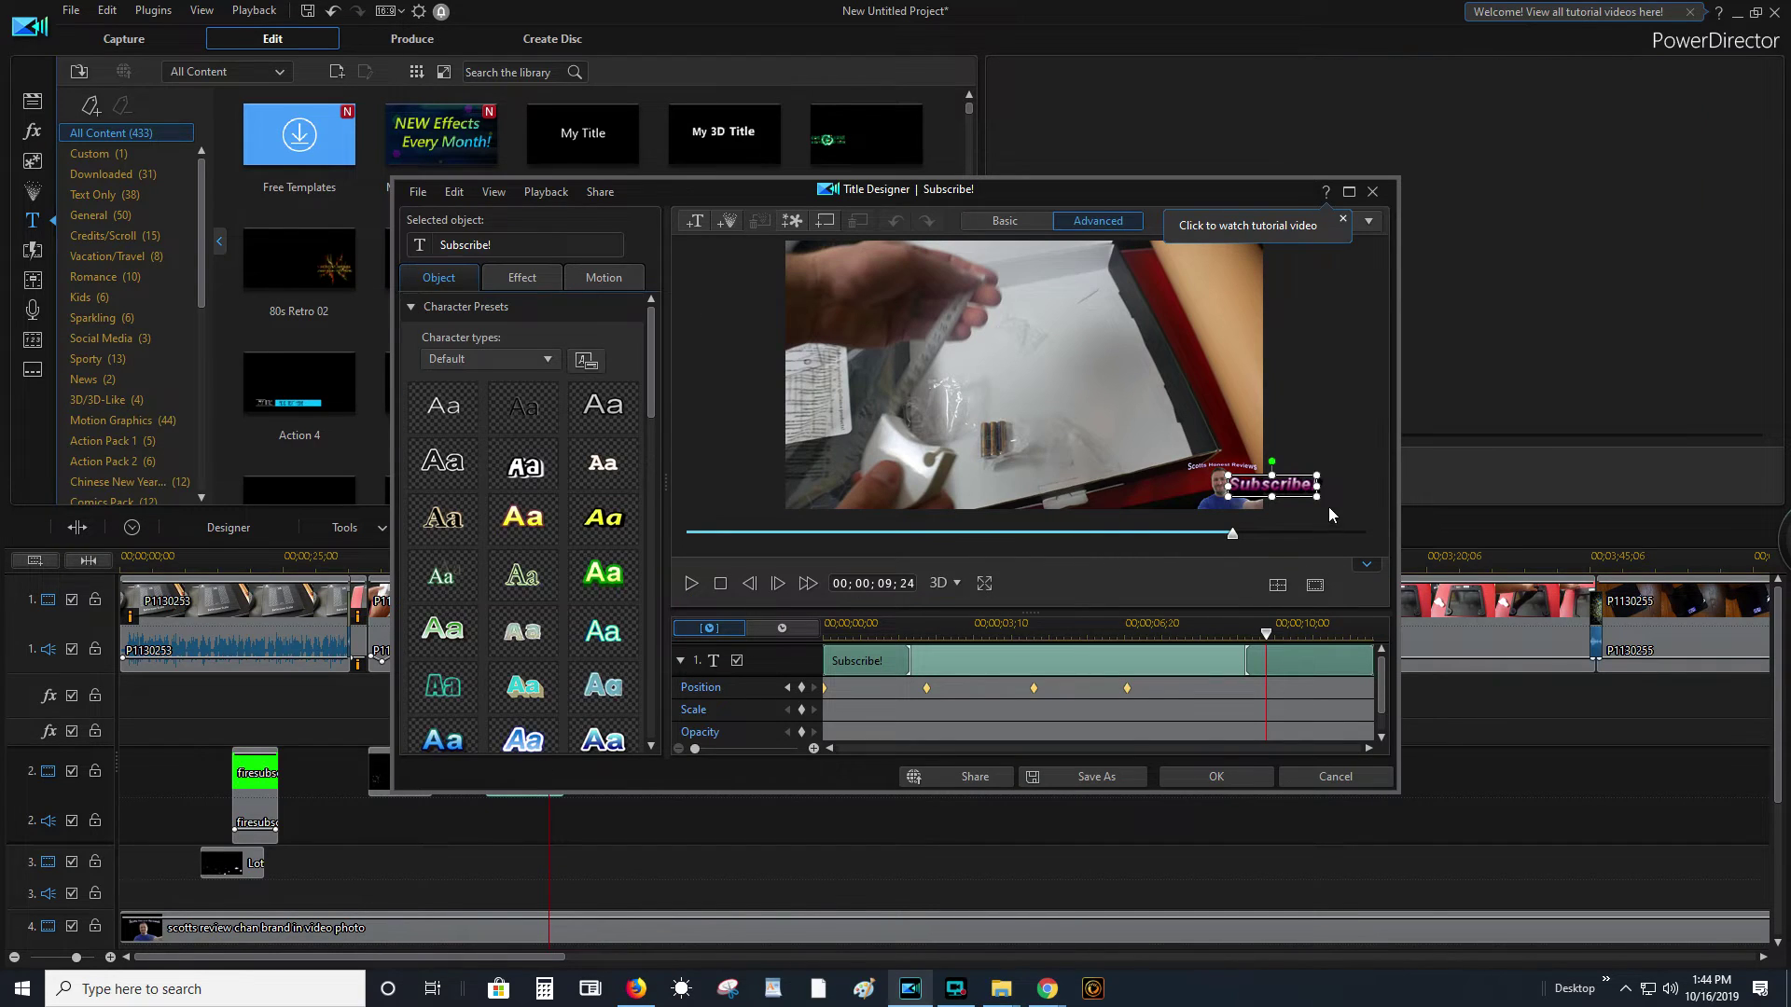
pyautogui.click(623, 281)
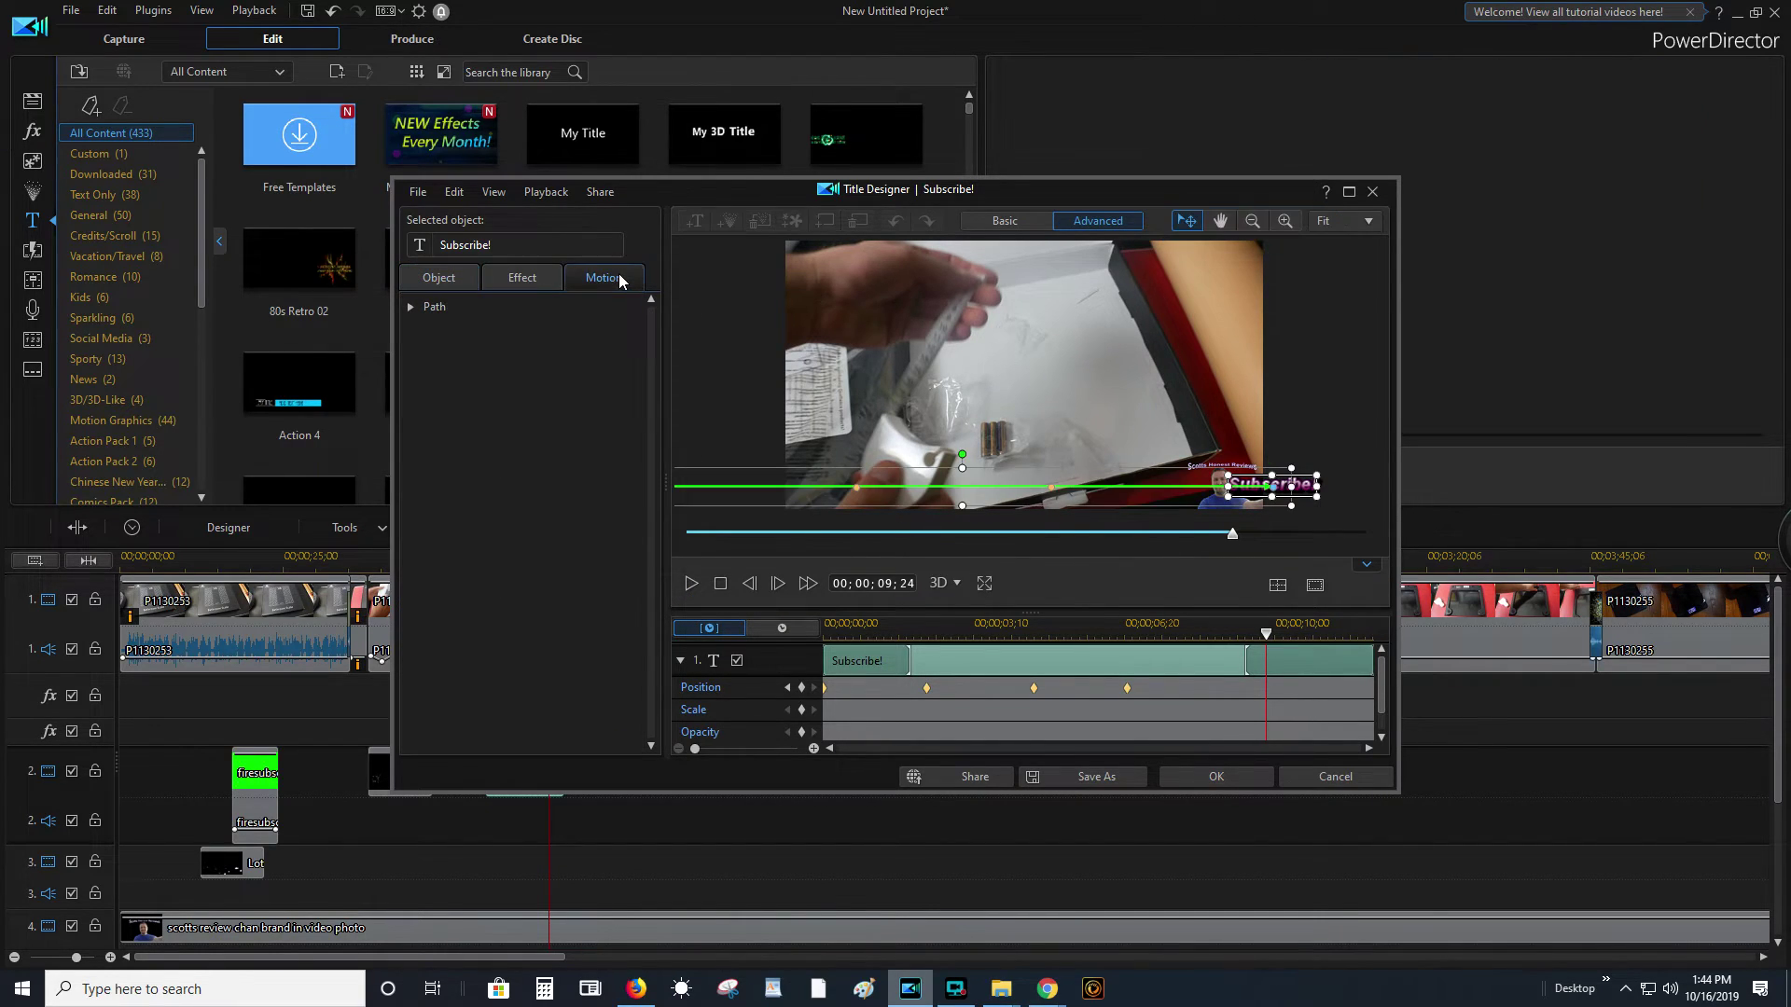
pyautogui.click(413, 309)
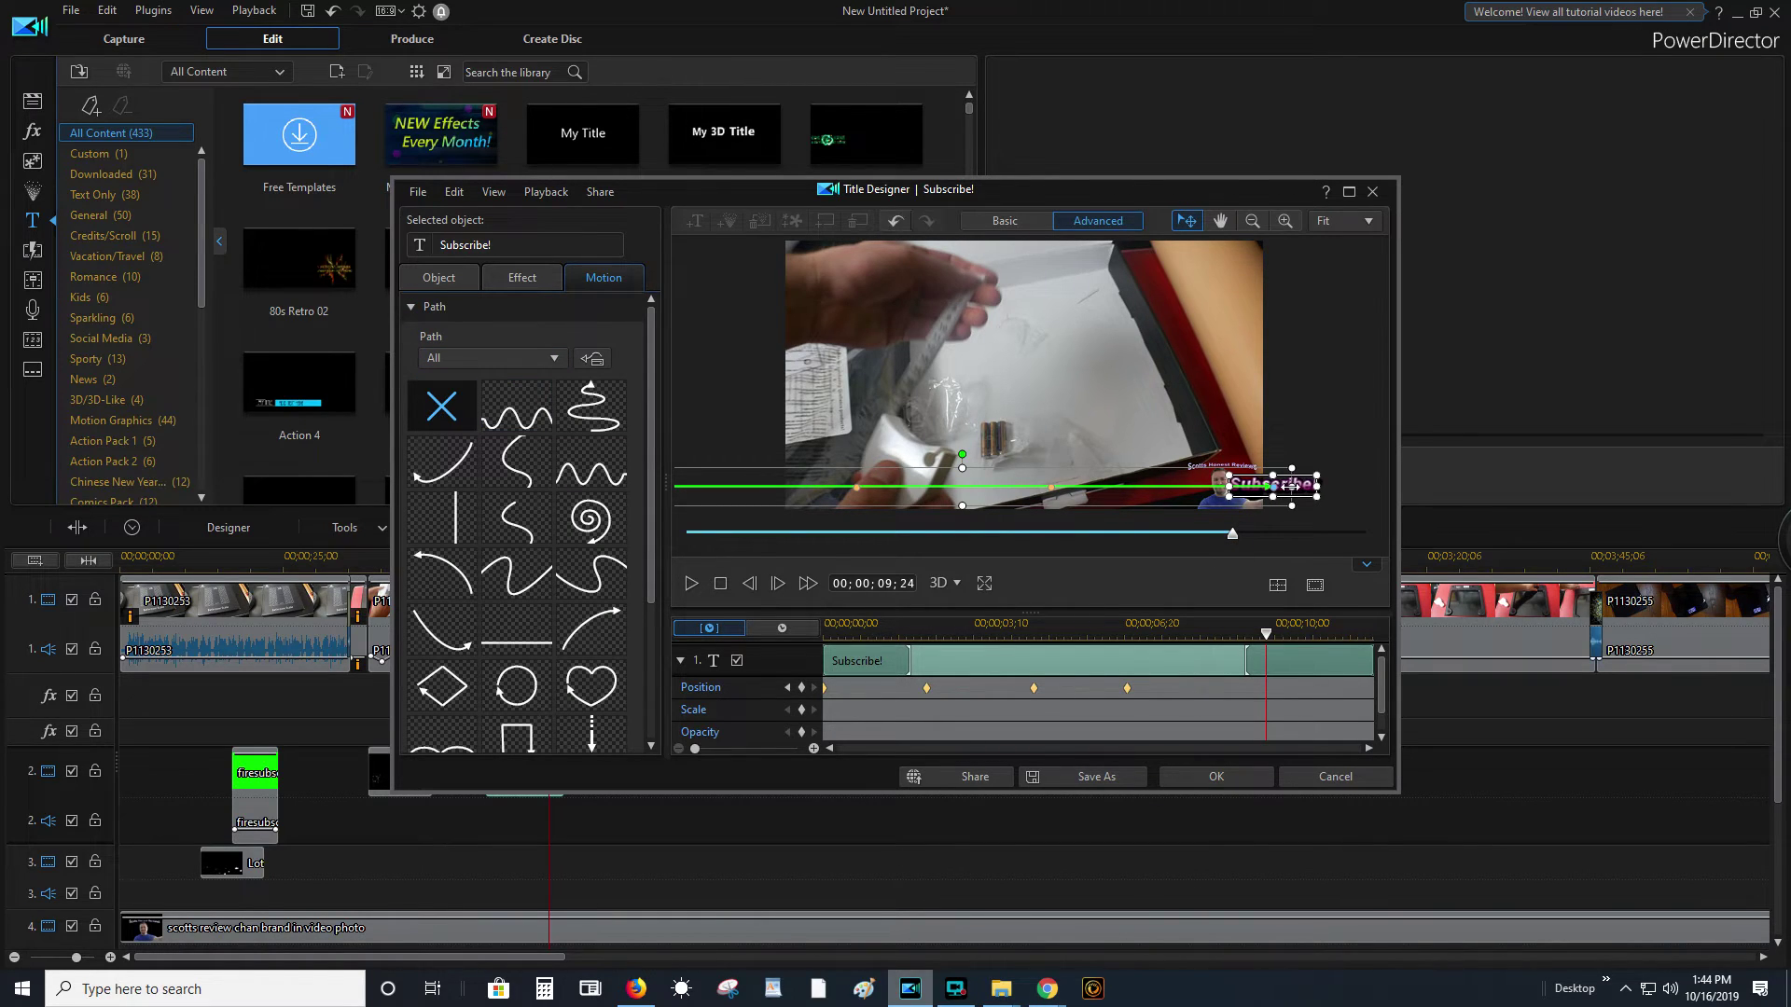
pyautogui.moveTo(1292, 485); pyautogui.dragTo(1385, 488)
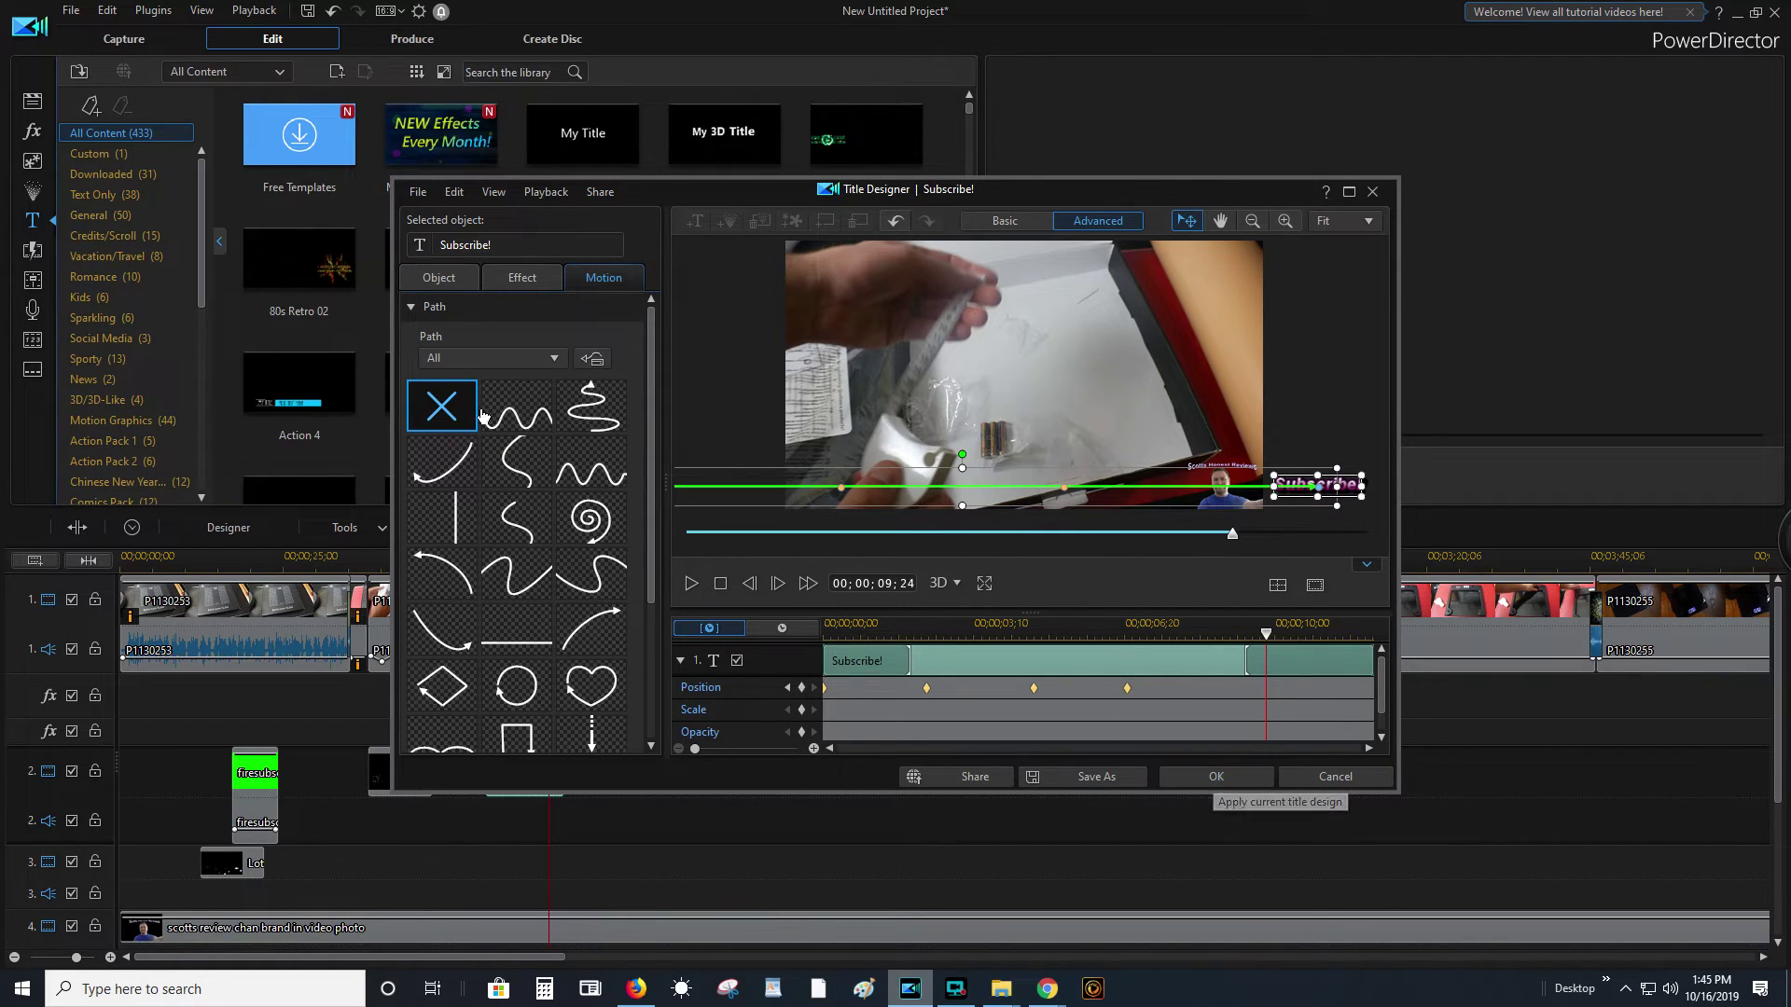
pyautogui.click(413, 308)
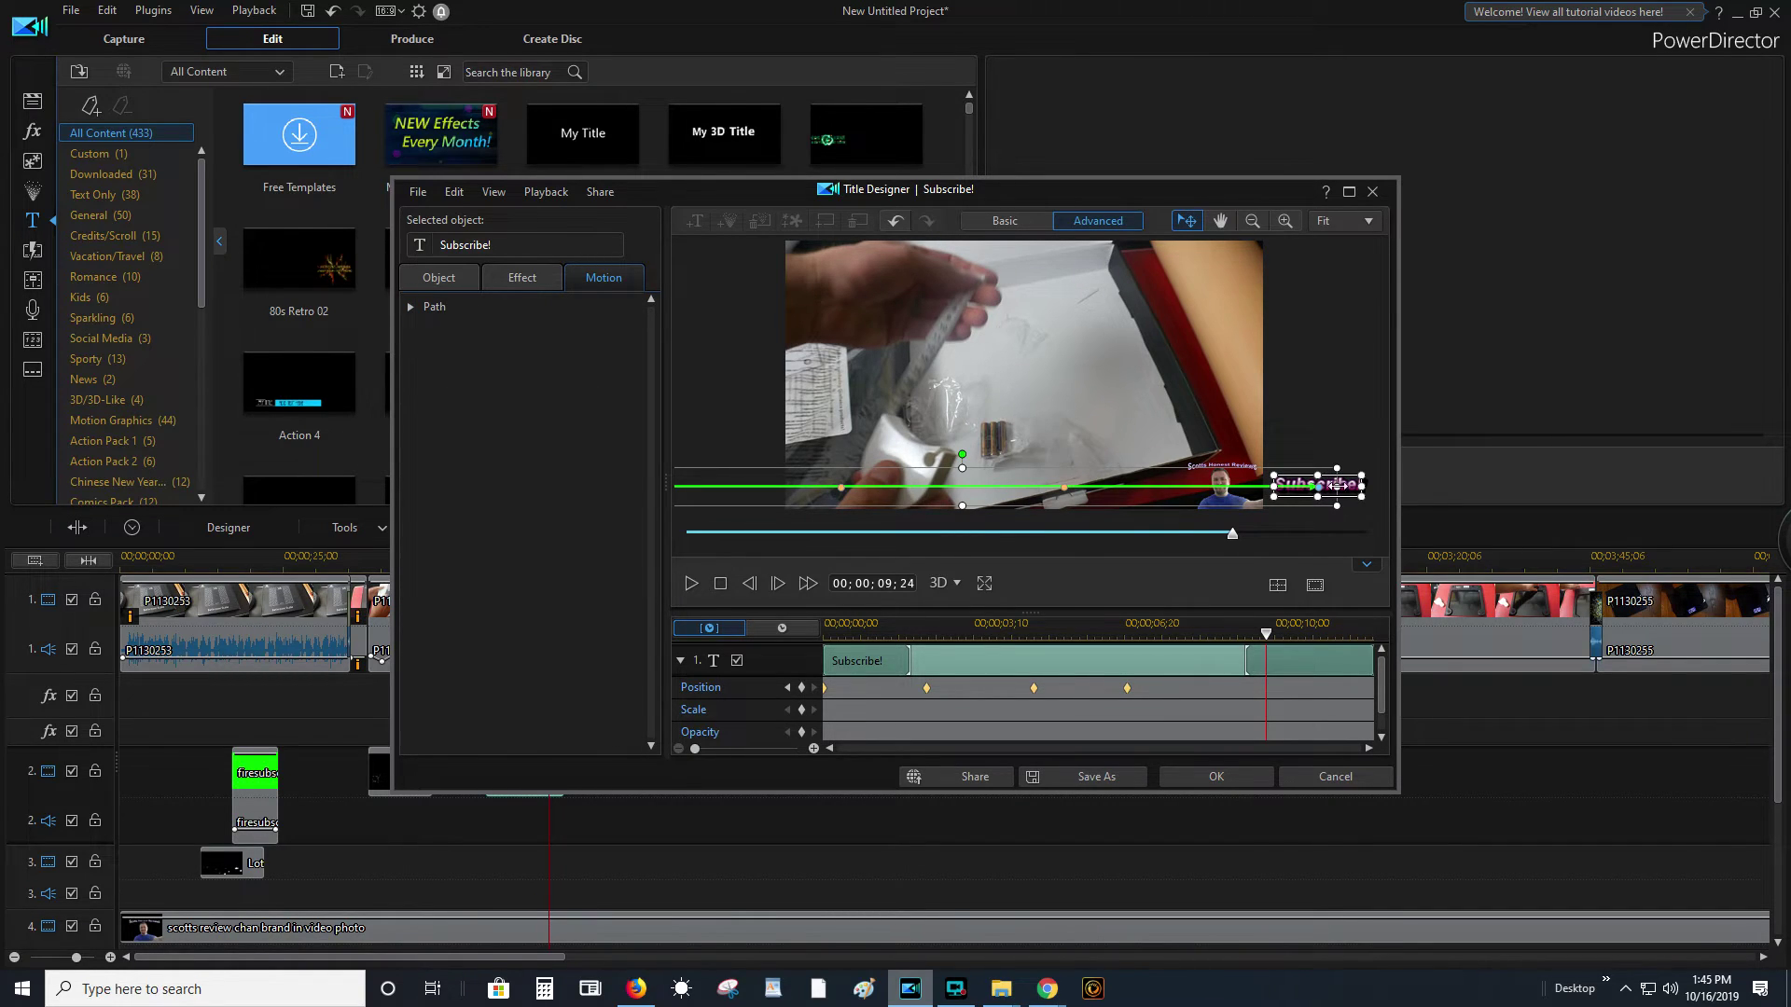
# - Insert the Comic Style 02 particle object into the Subscribe! title
pyautogui.click(456, 282)
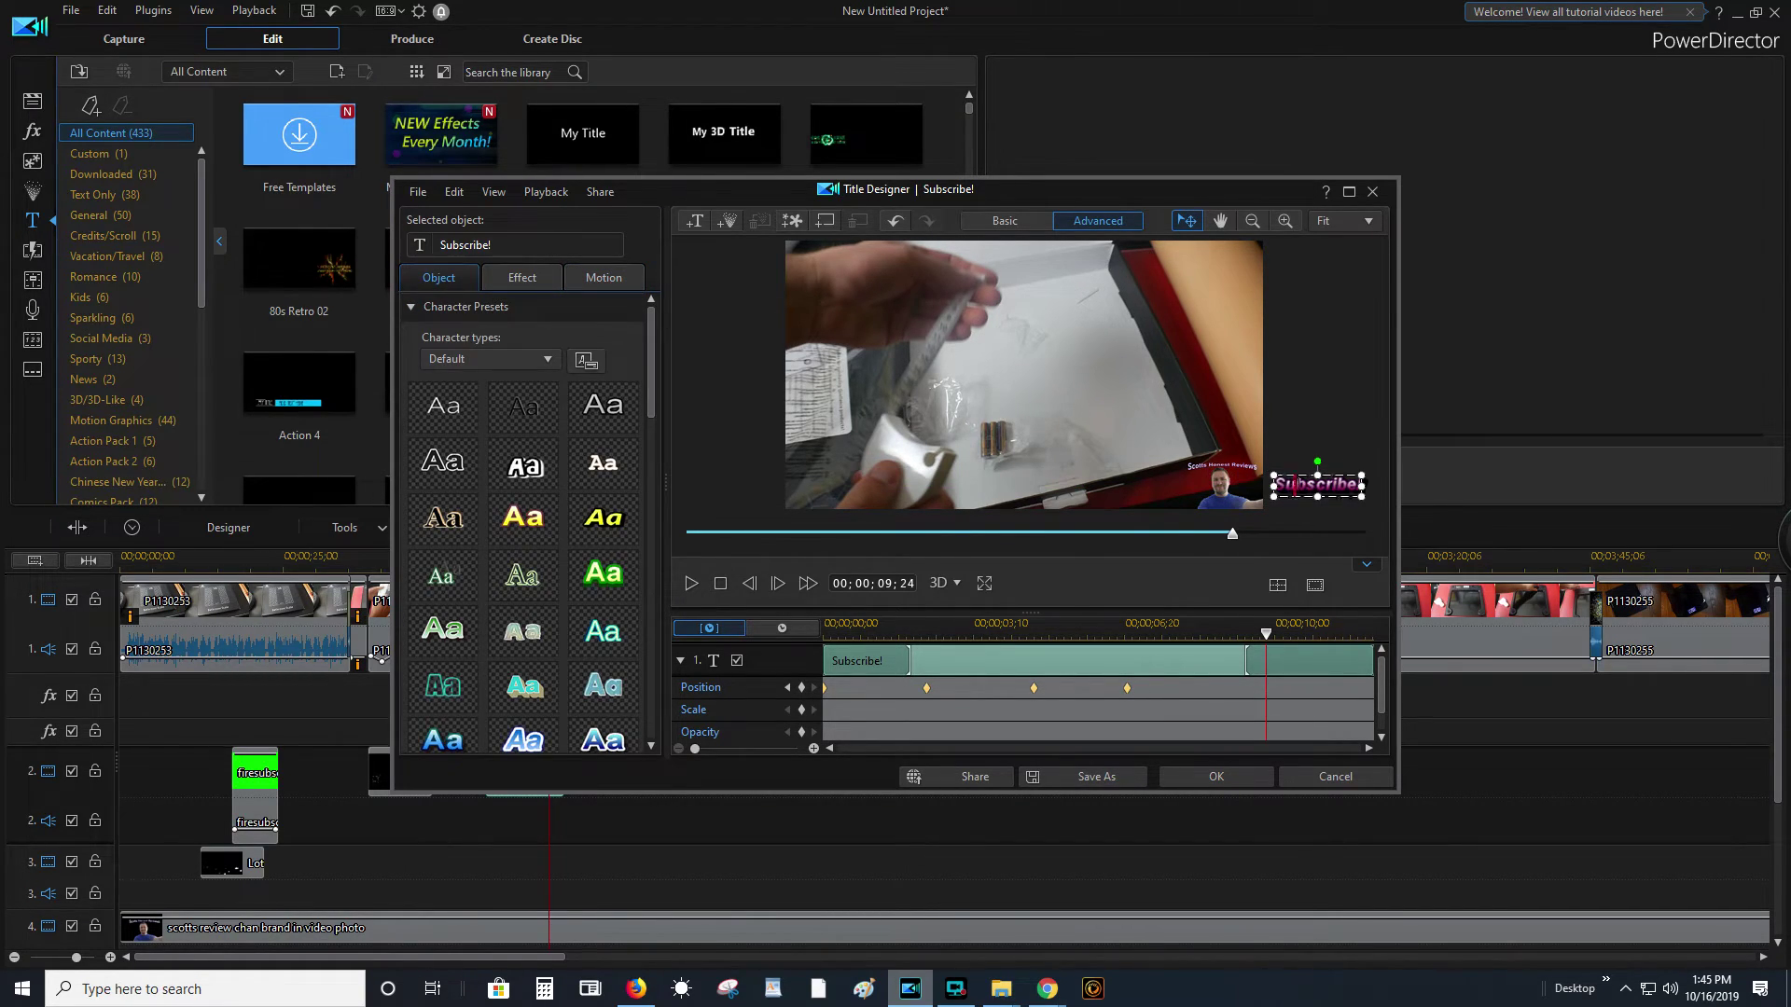
pyautogui.doubleClick(1298, 485)
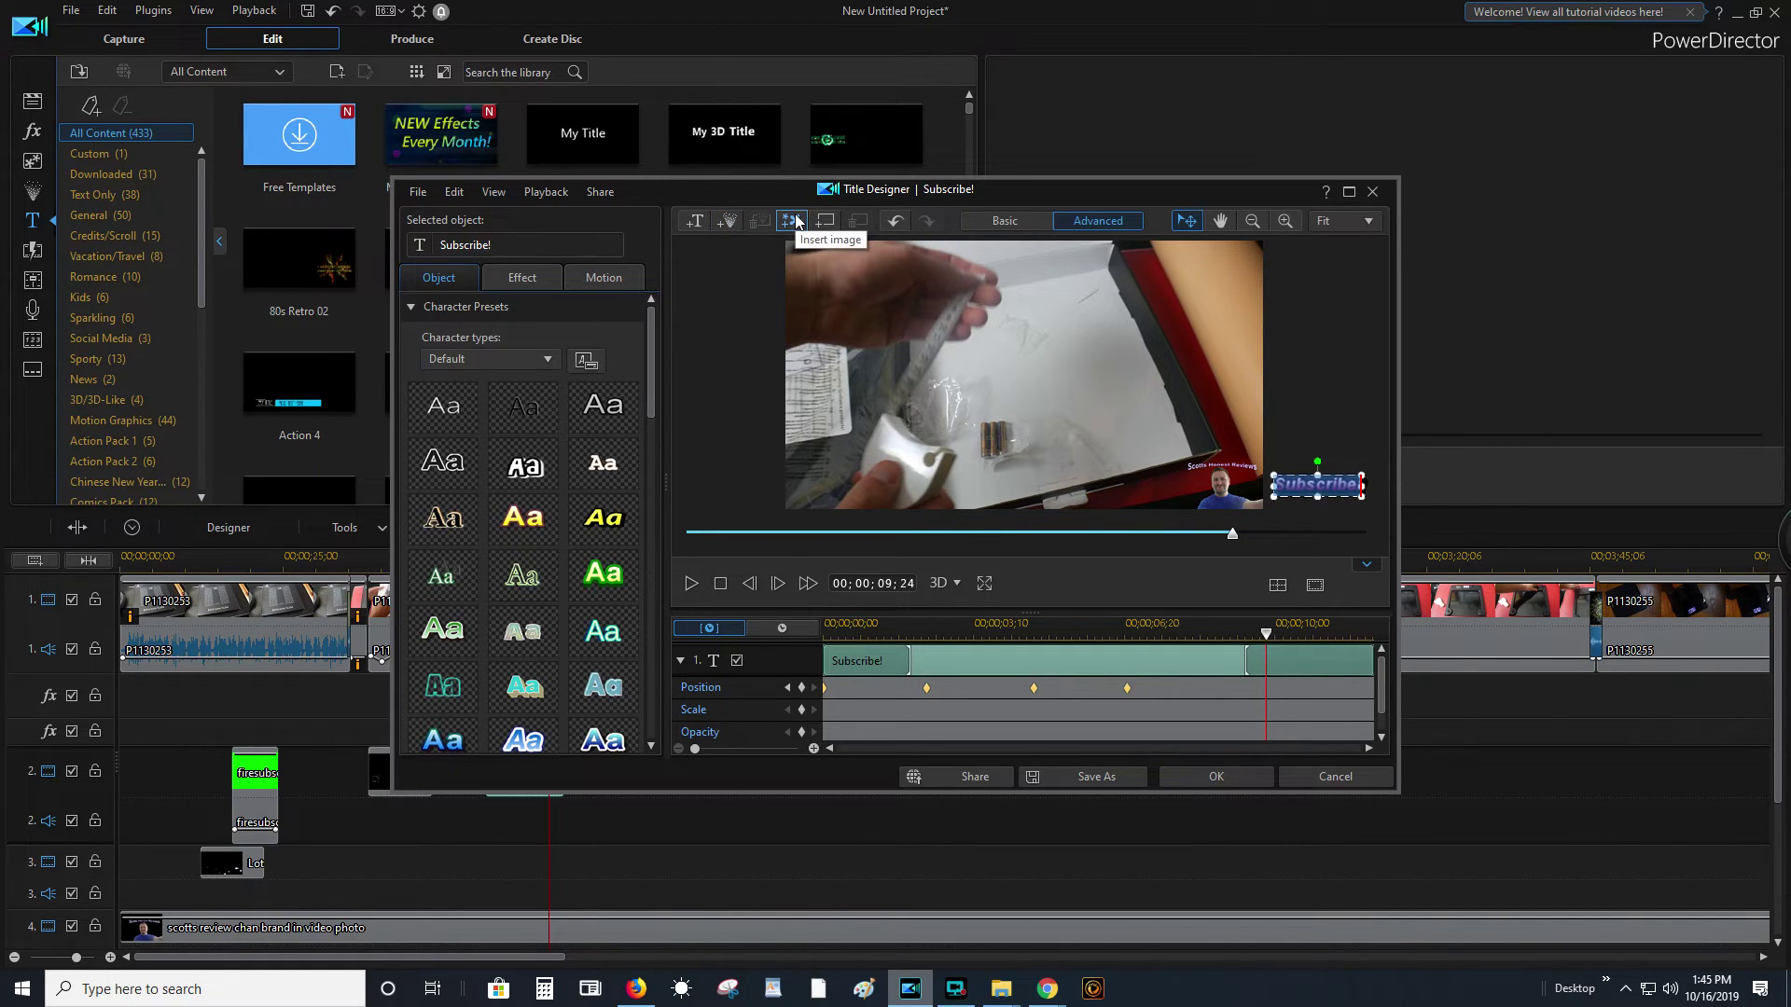
pyautogui.click(720, 224)
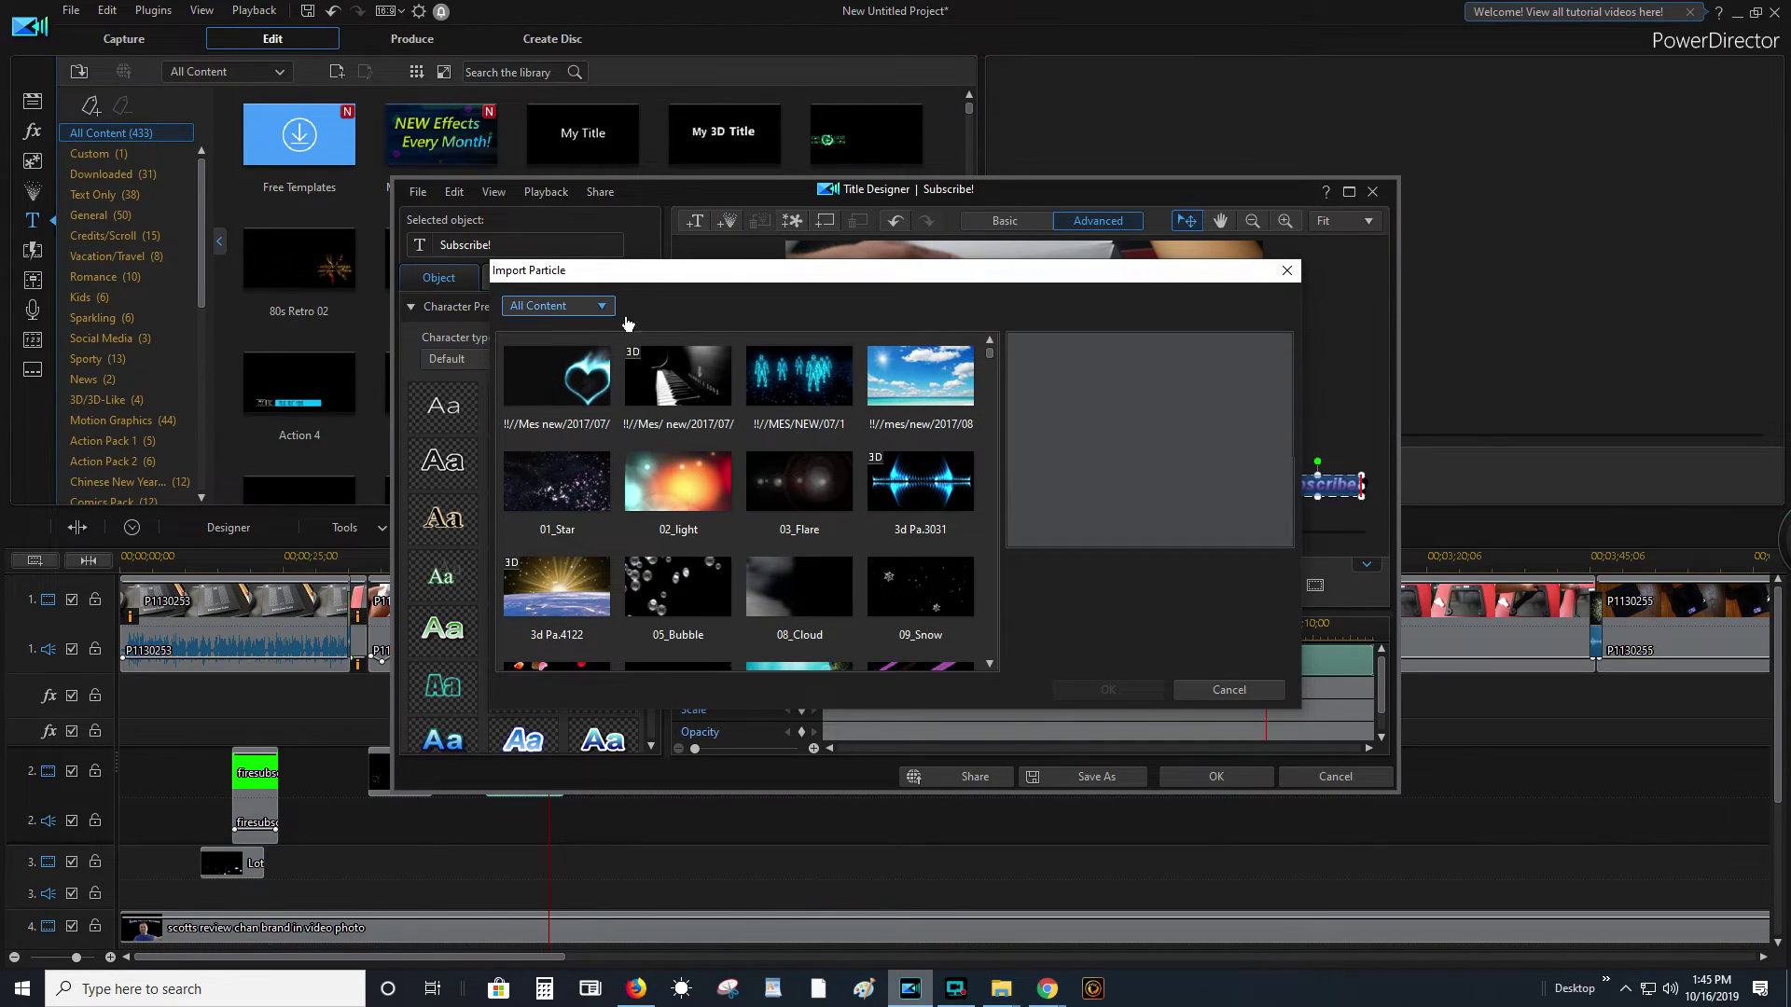
pyautogui.scroll(-10, 758, 561)
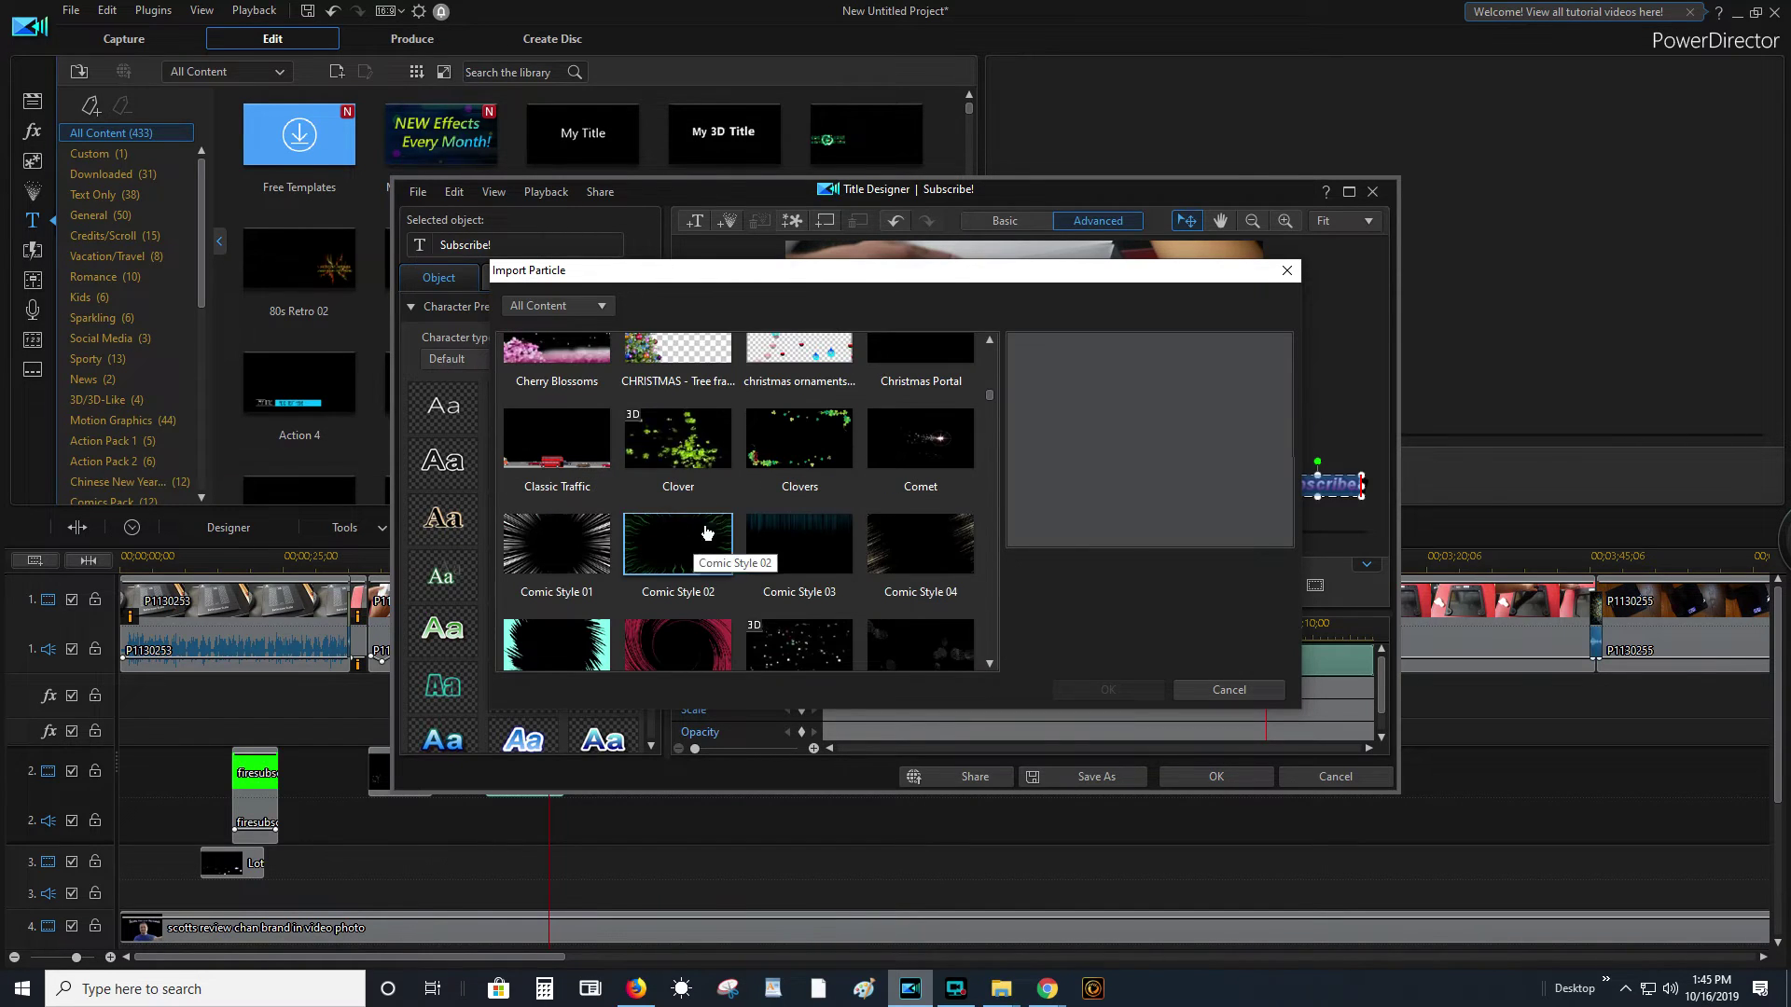
pyautogui.click(672, 557)
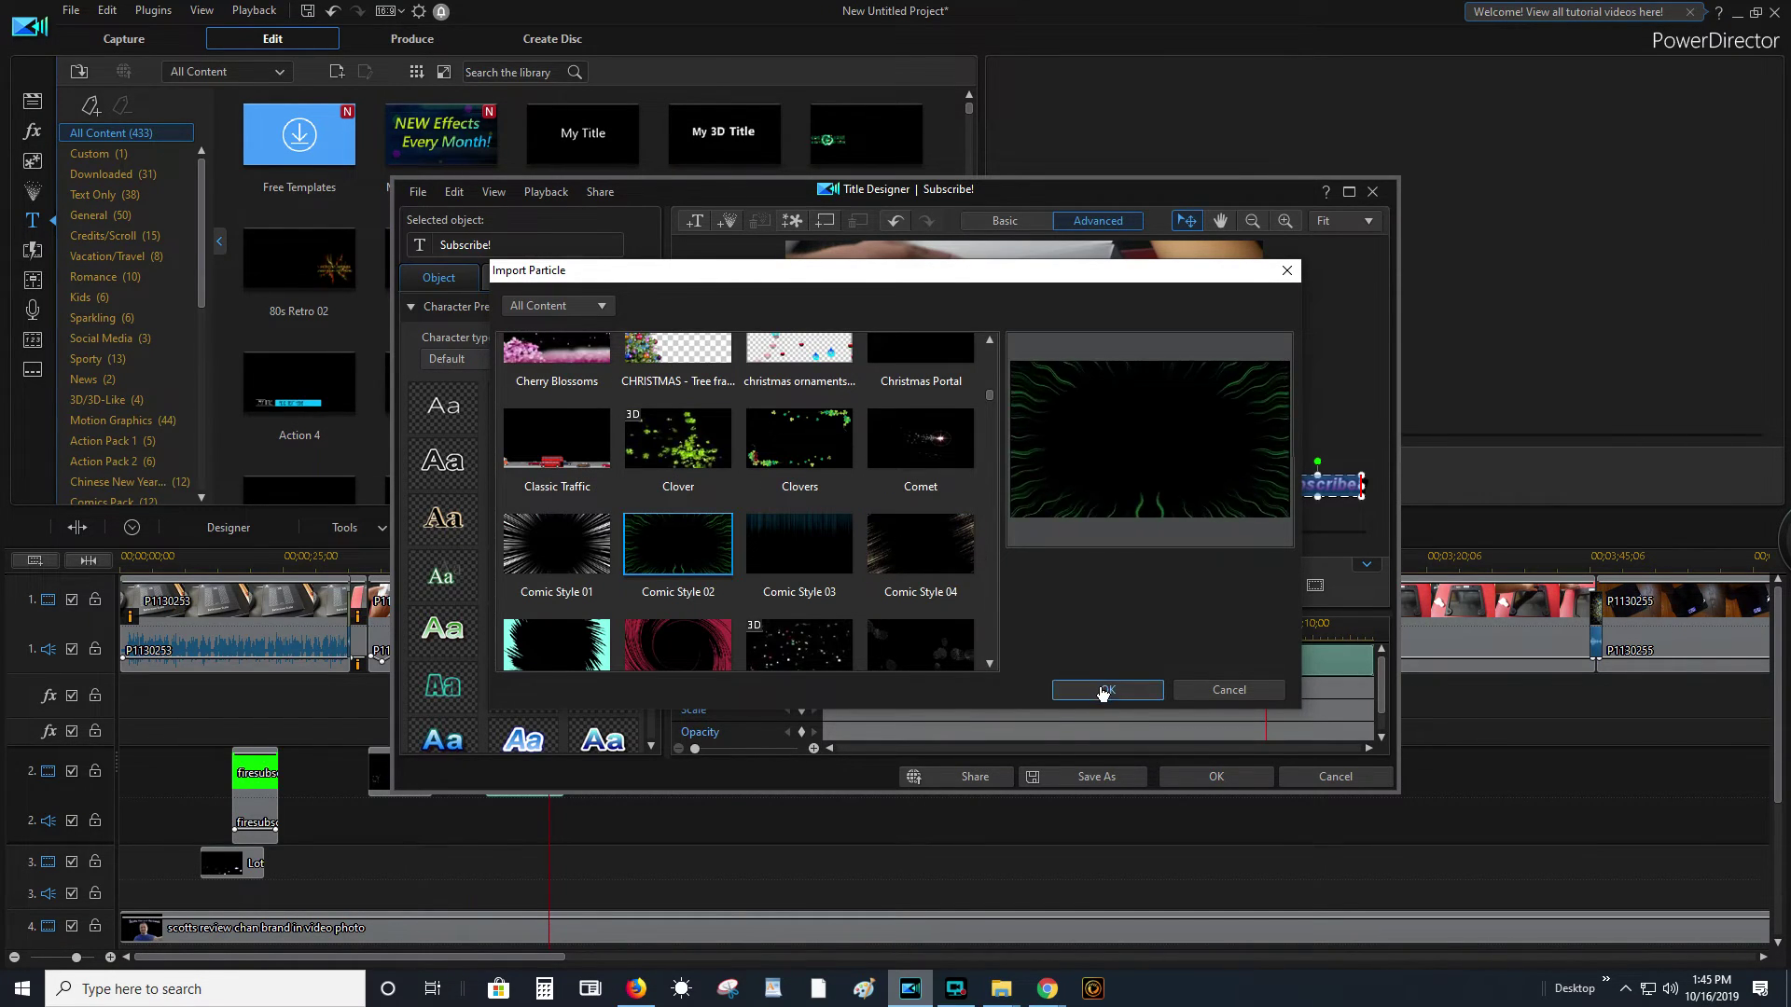
pyautogui.click(1104, 691)
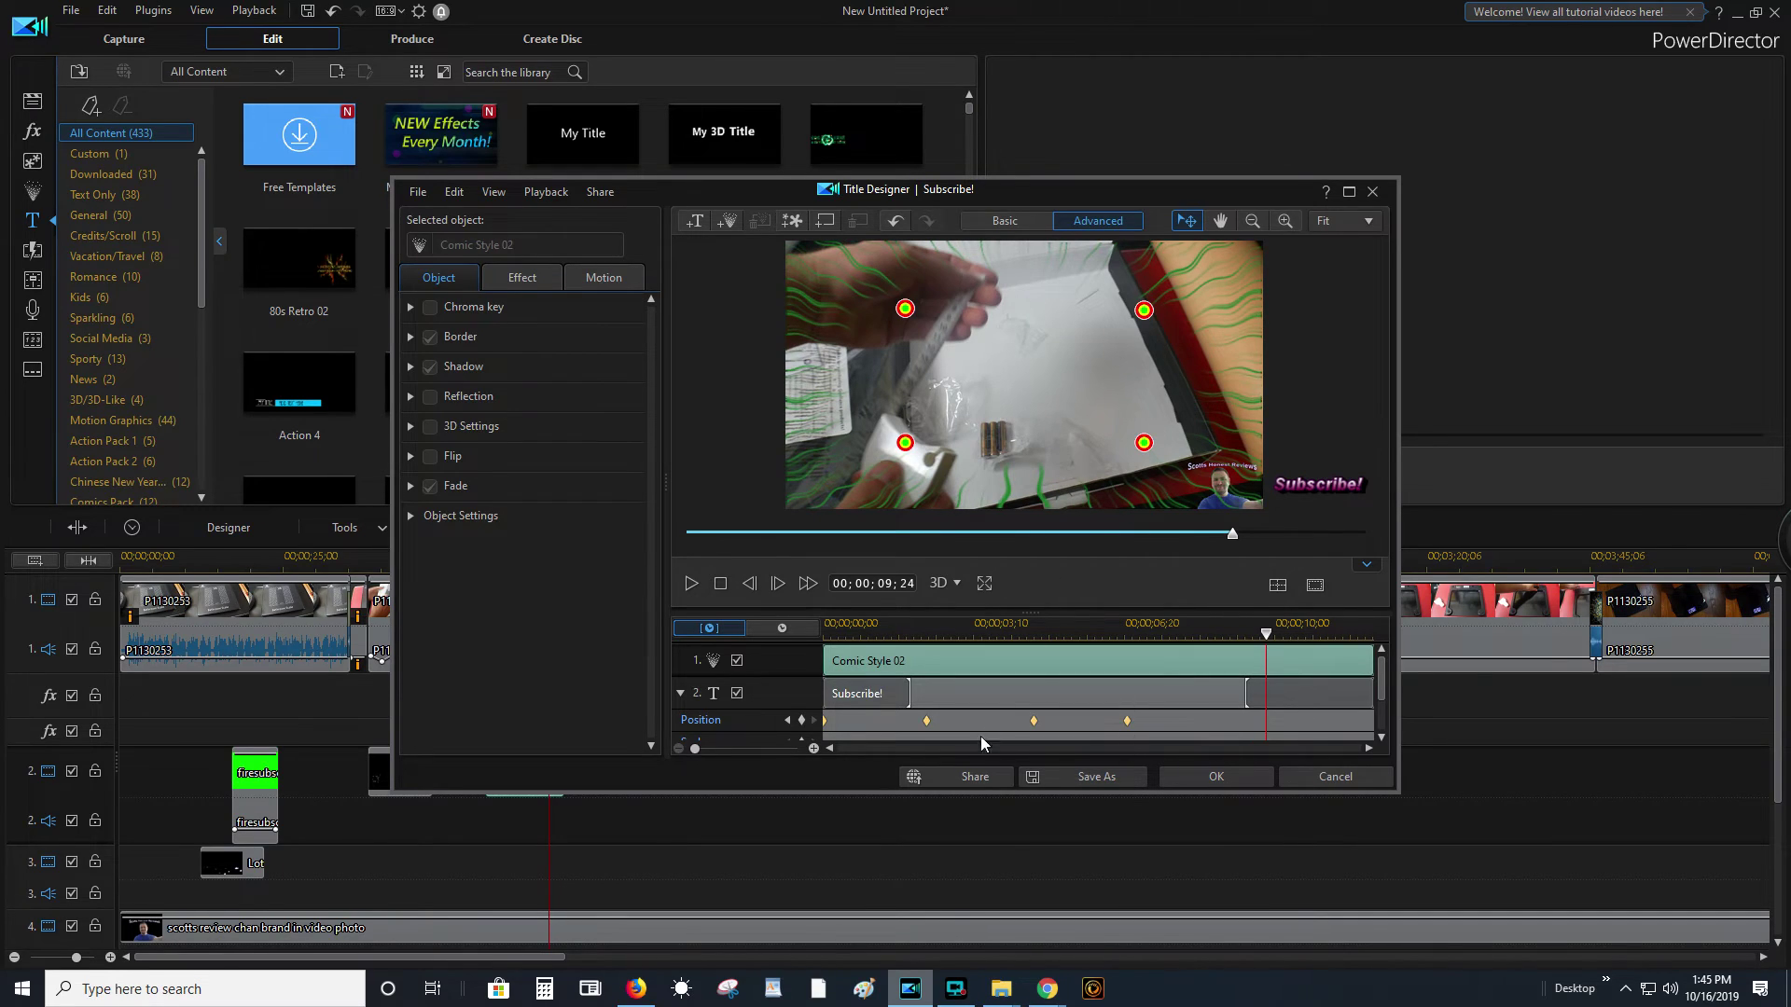
# - Play the title from its beginning to preview the text together with the particle, and pause partway through
pyautogui.click(722, 586)
pyautogui.click(691, 585)
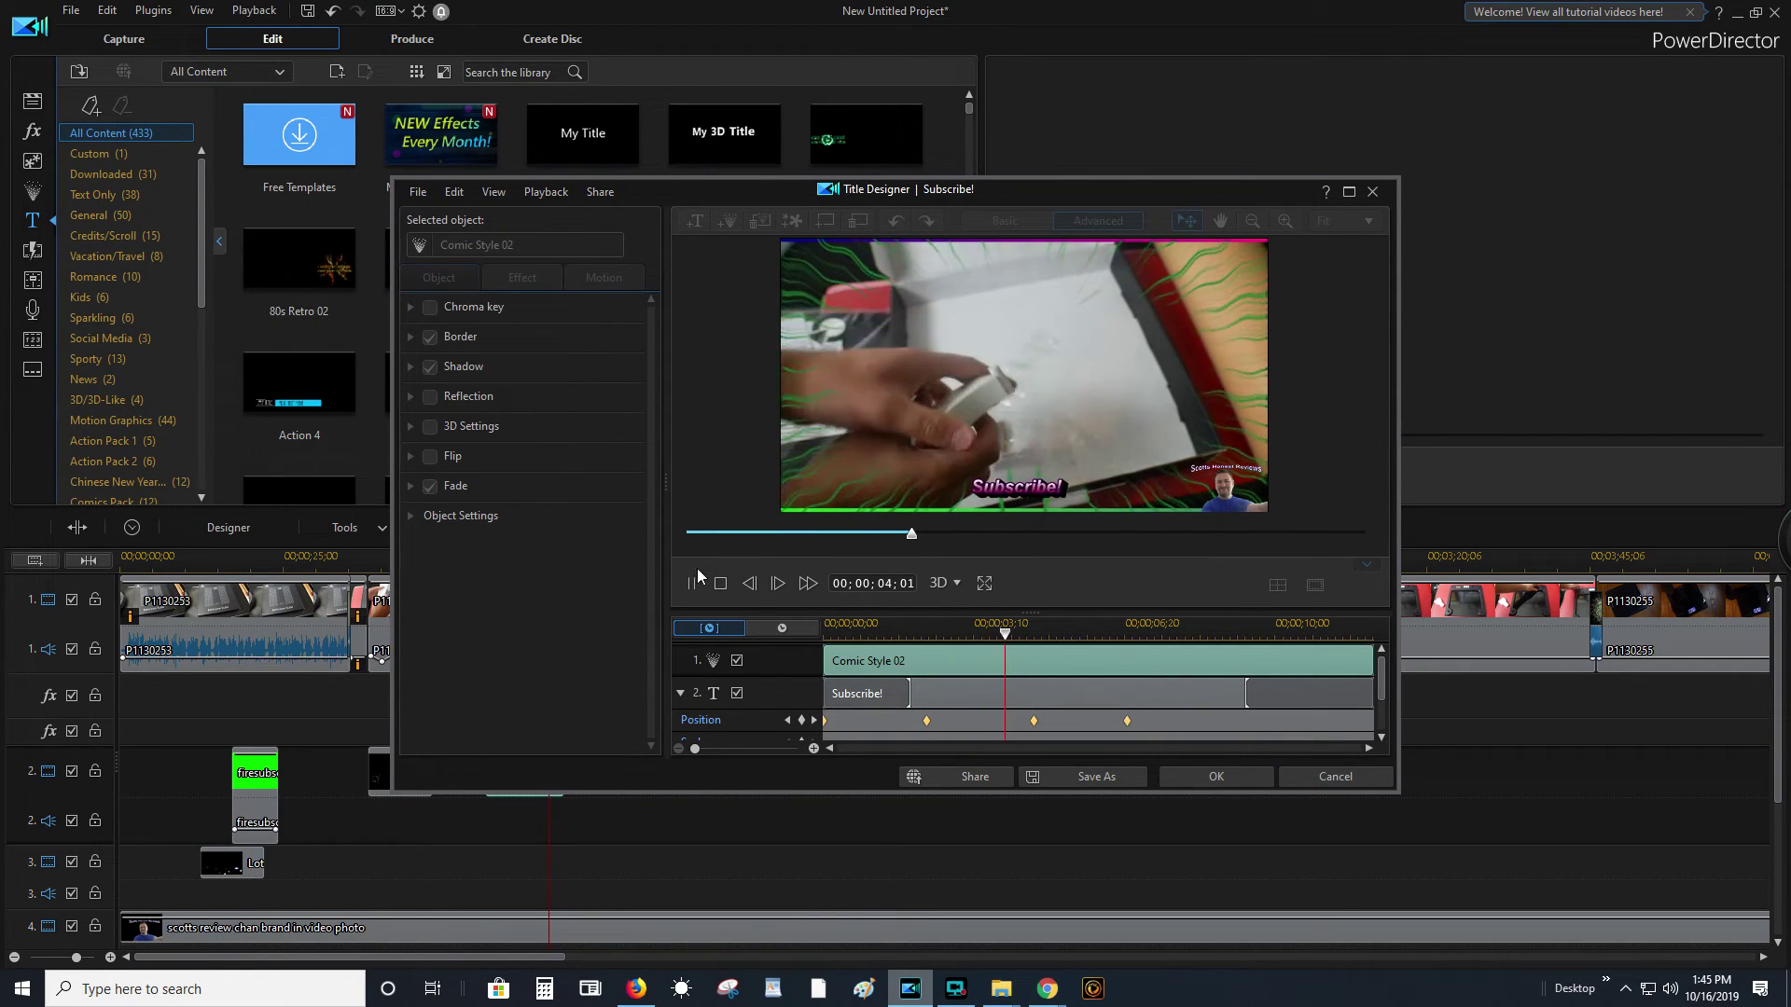
pyautogui.press('space')
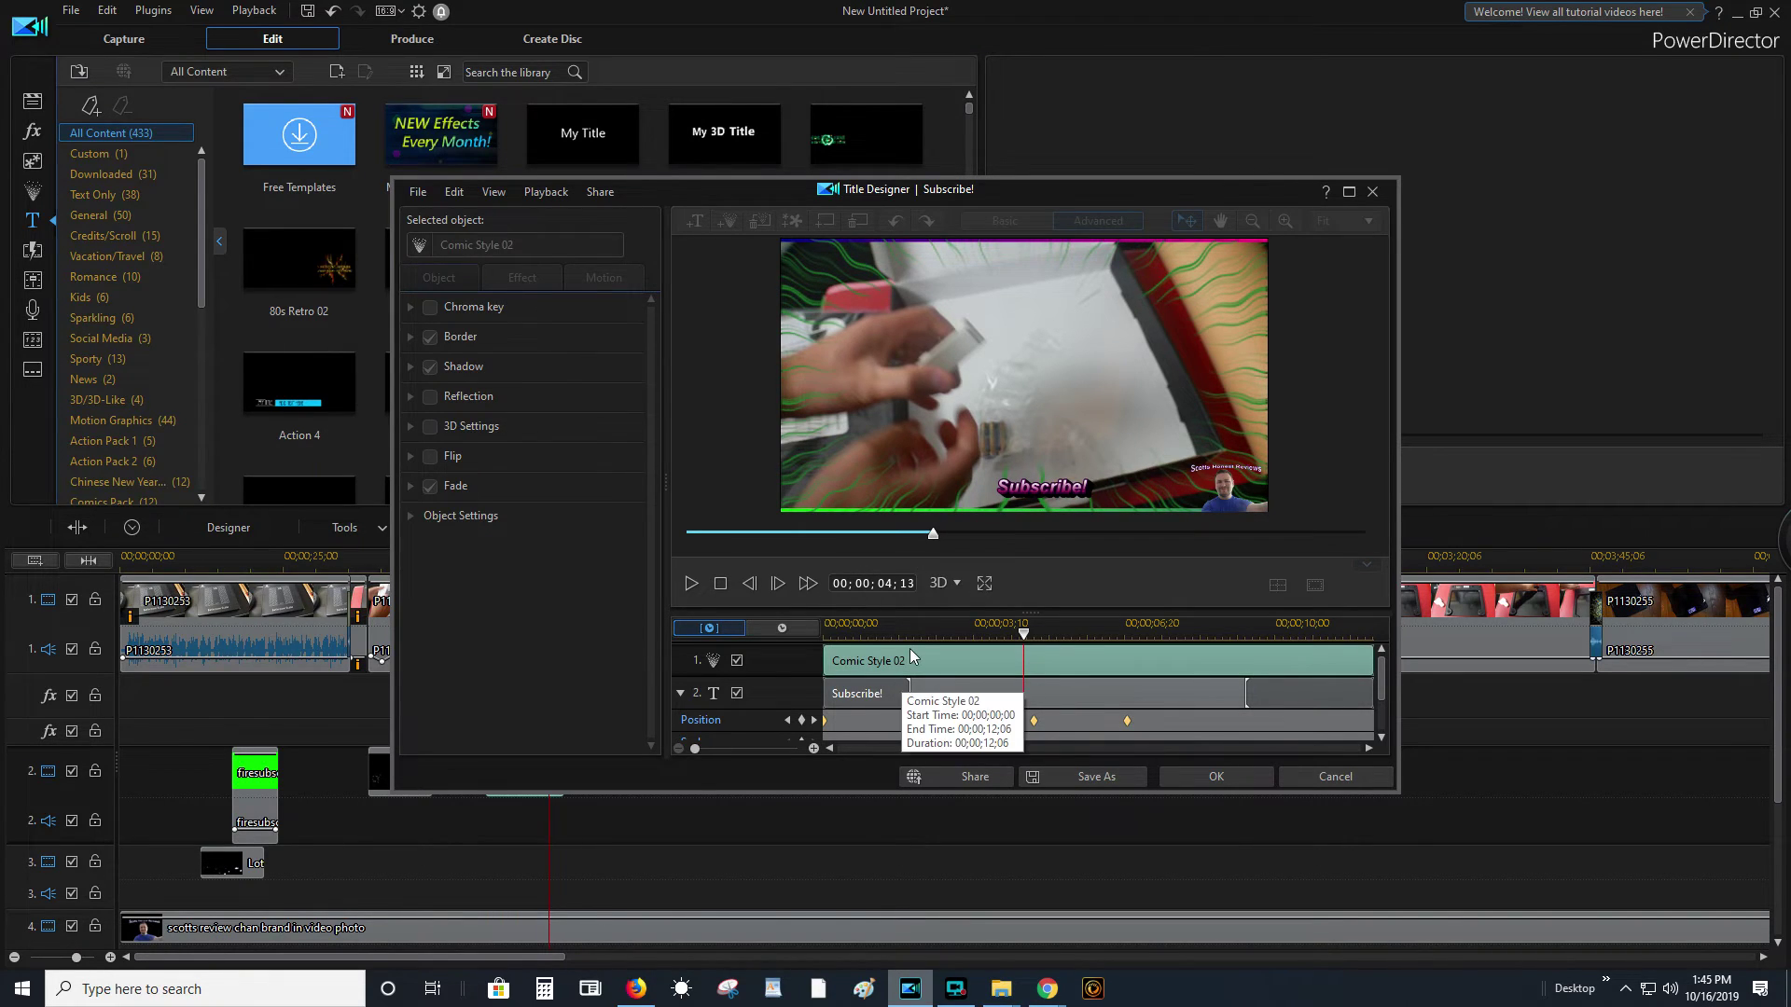
pyautogui.click(919, 705)
pyautogui.rightClick(919, 706)
pyautogui.rightClick(930, 660)
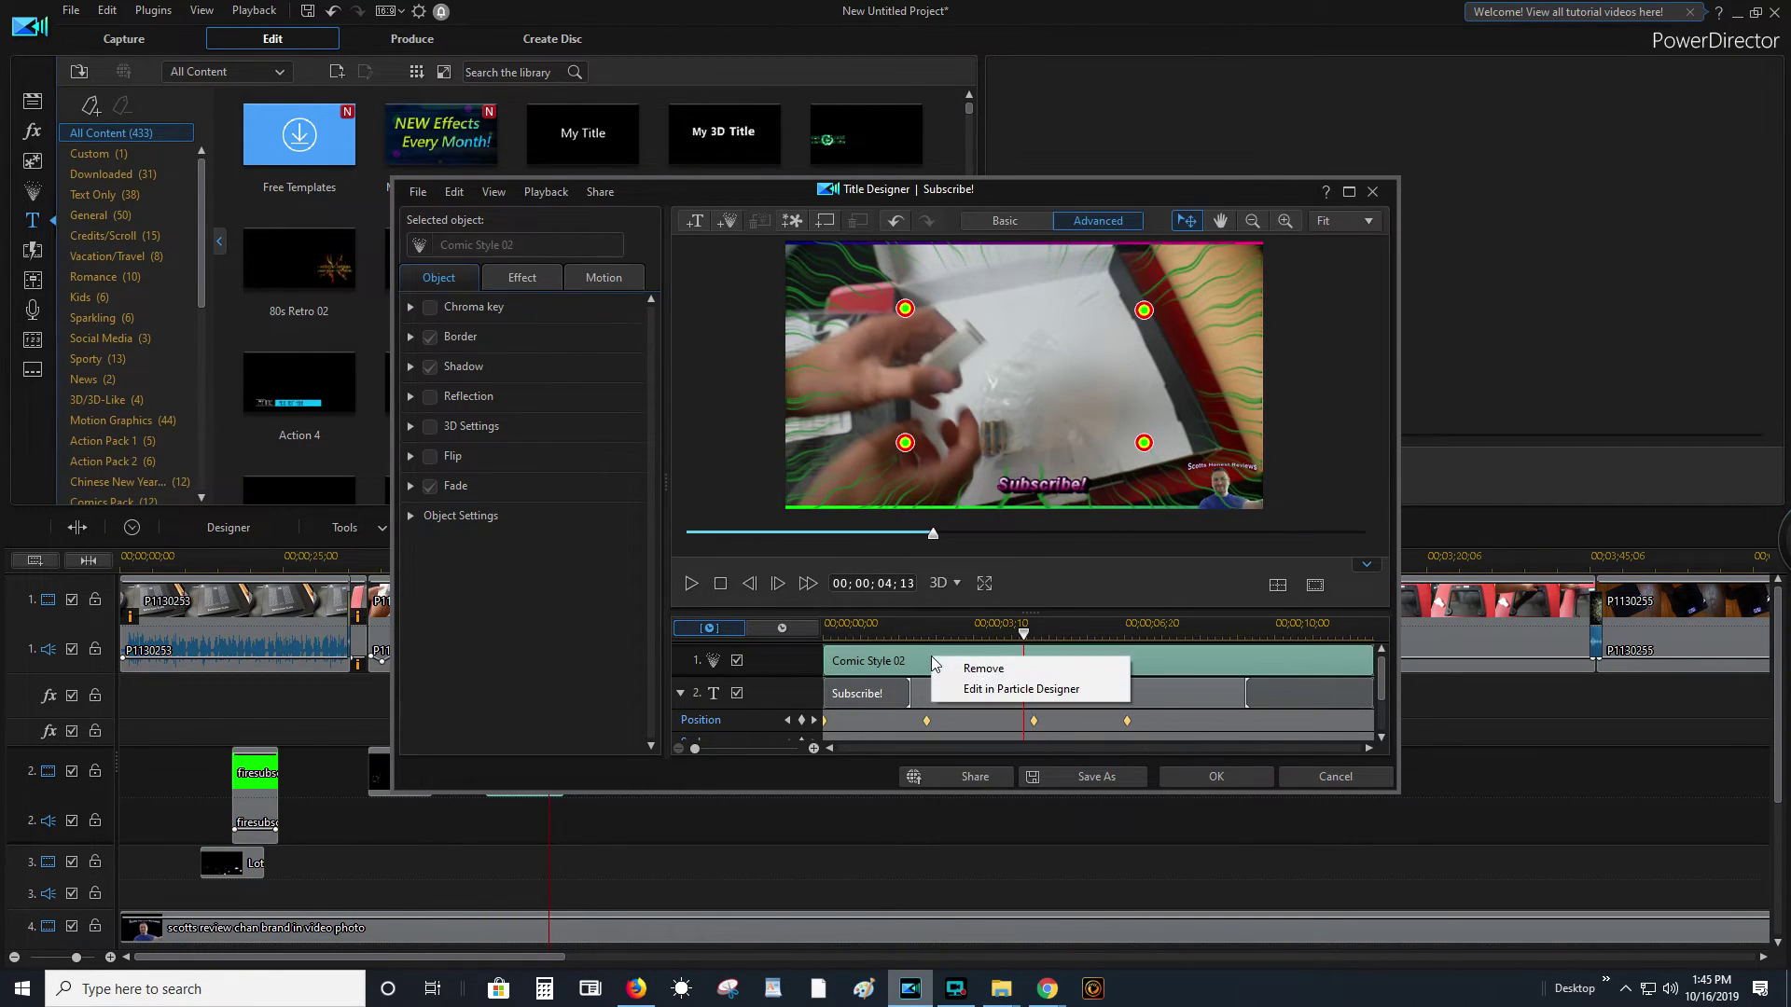
pyautogui.click(985, 690)
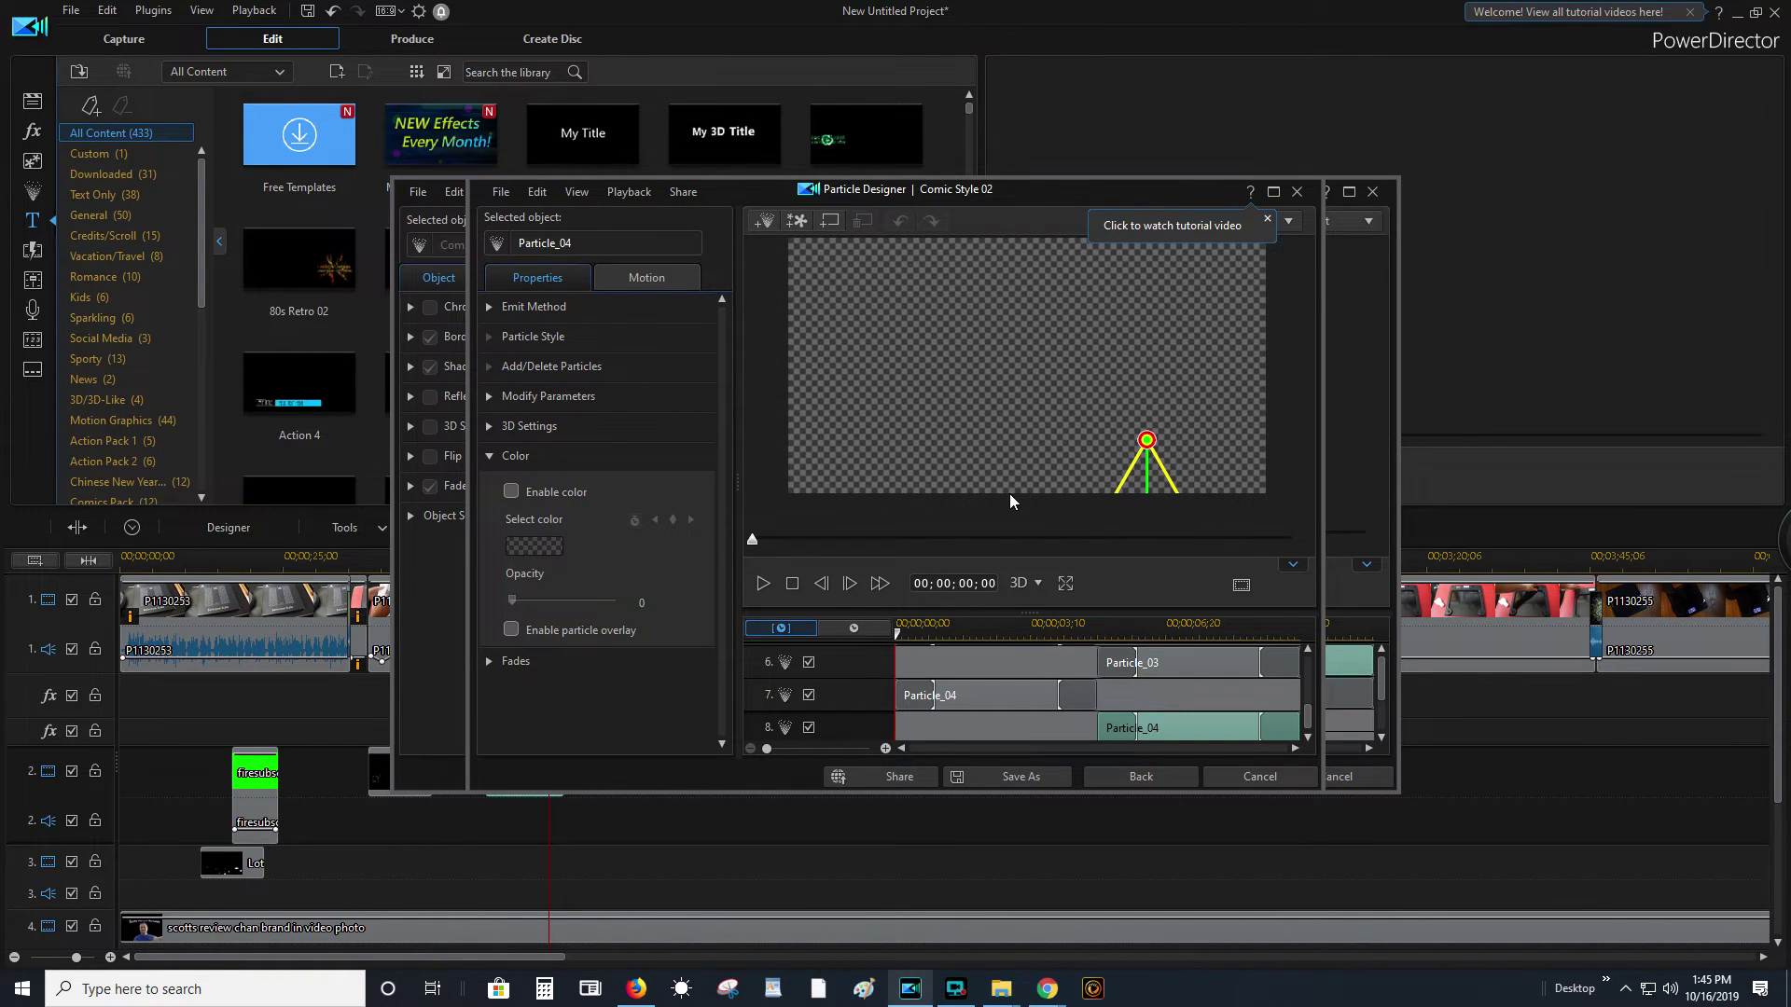
pyautogui.click(1237, 778)
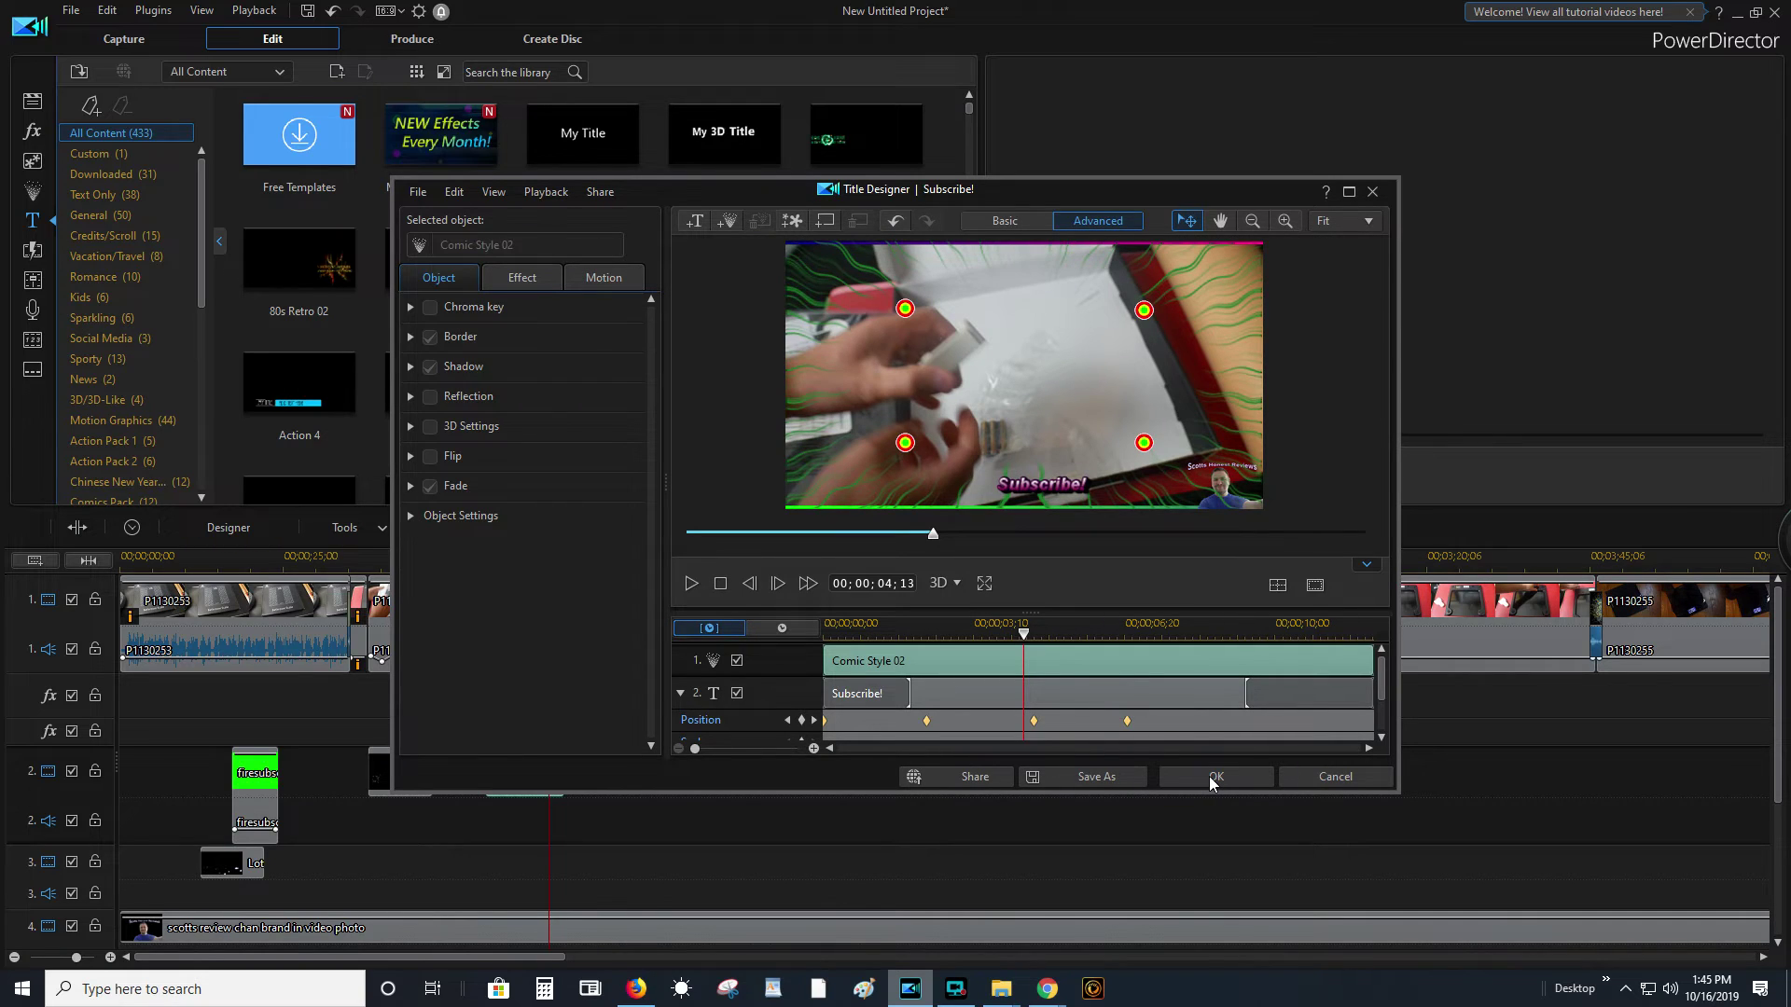
# - Apply the Subscribe! title design with its particle and play the result on the timeline
pyautogui.click(1211, 779)
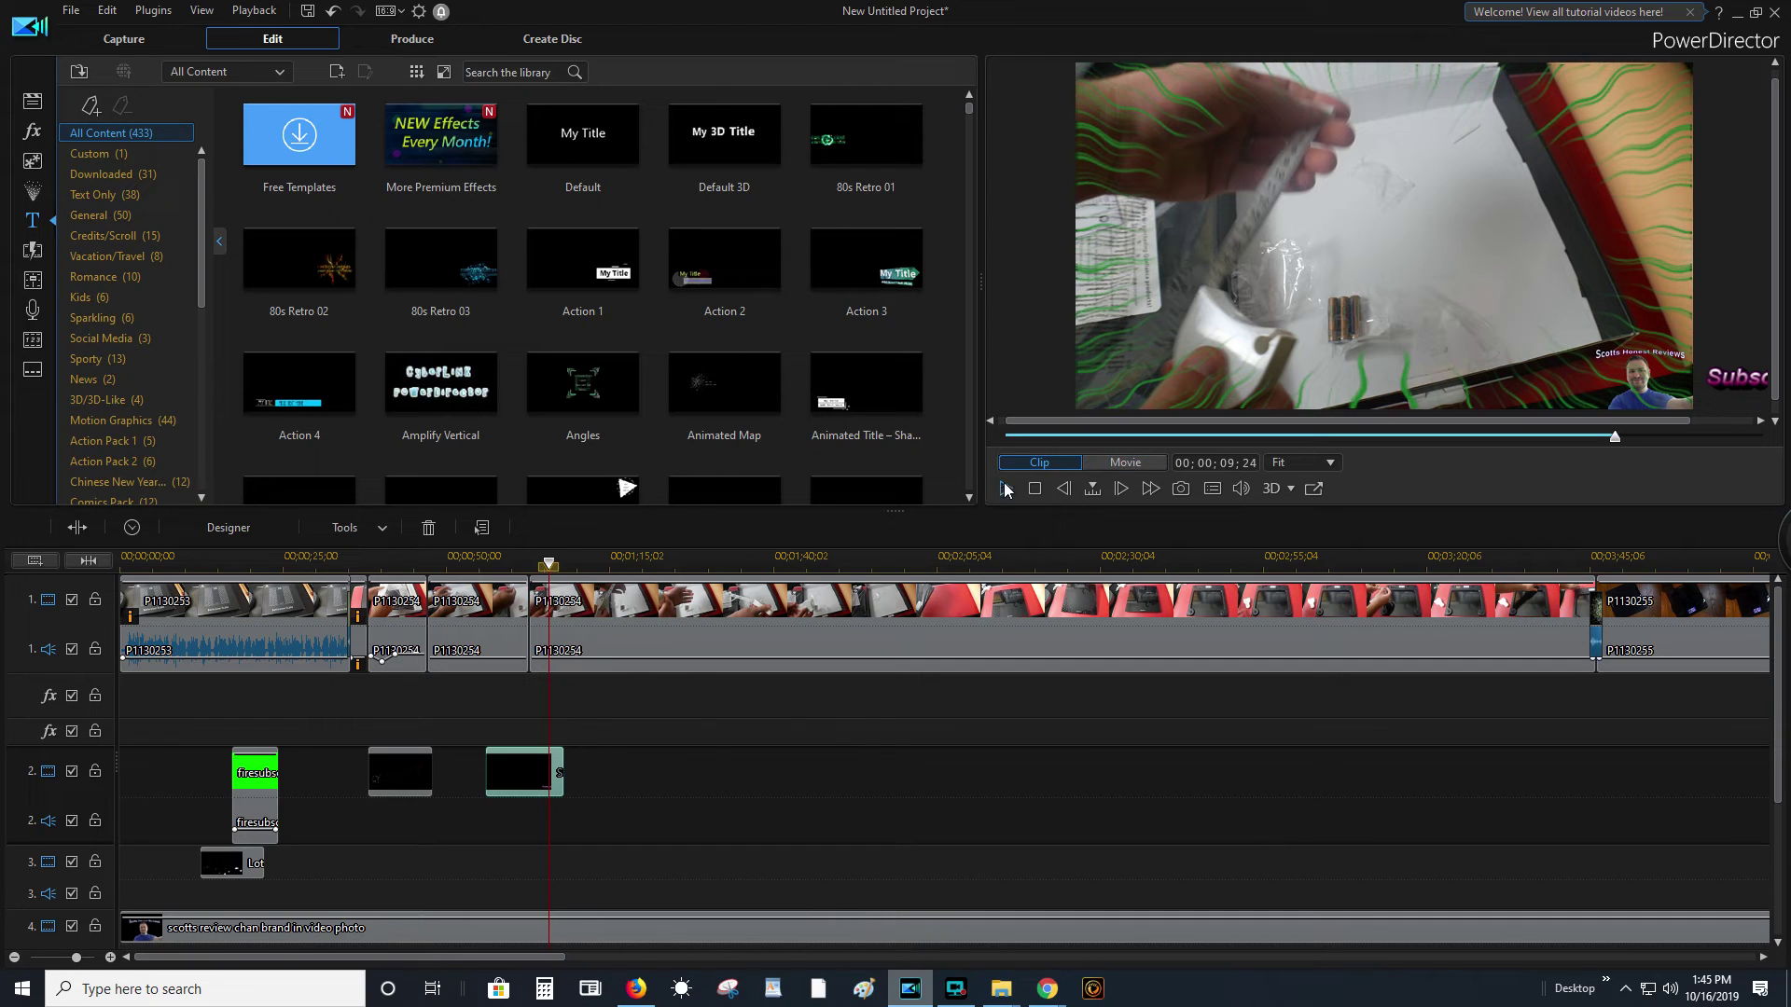
pyautogui.click(1000, 492)
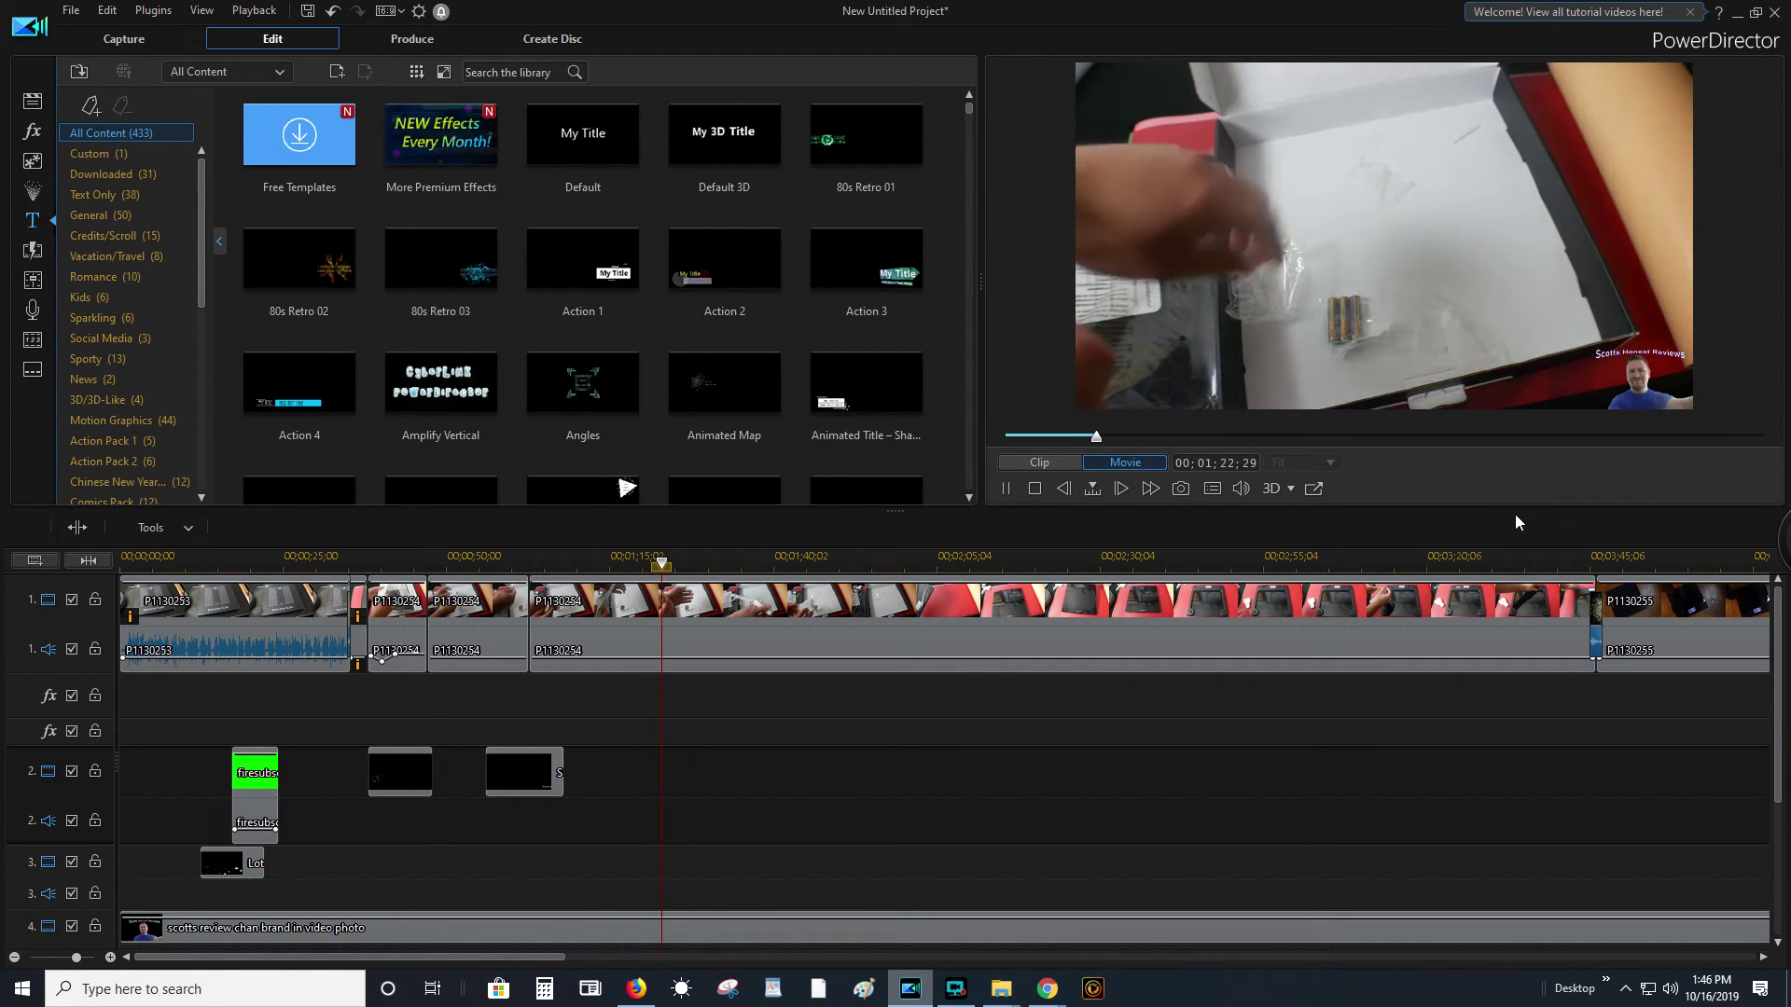
pyautogui.rightClick(747, 635)
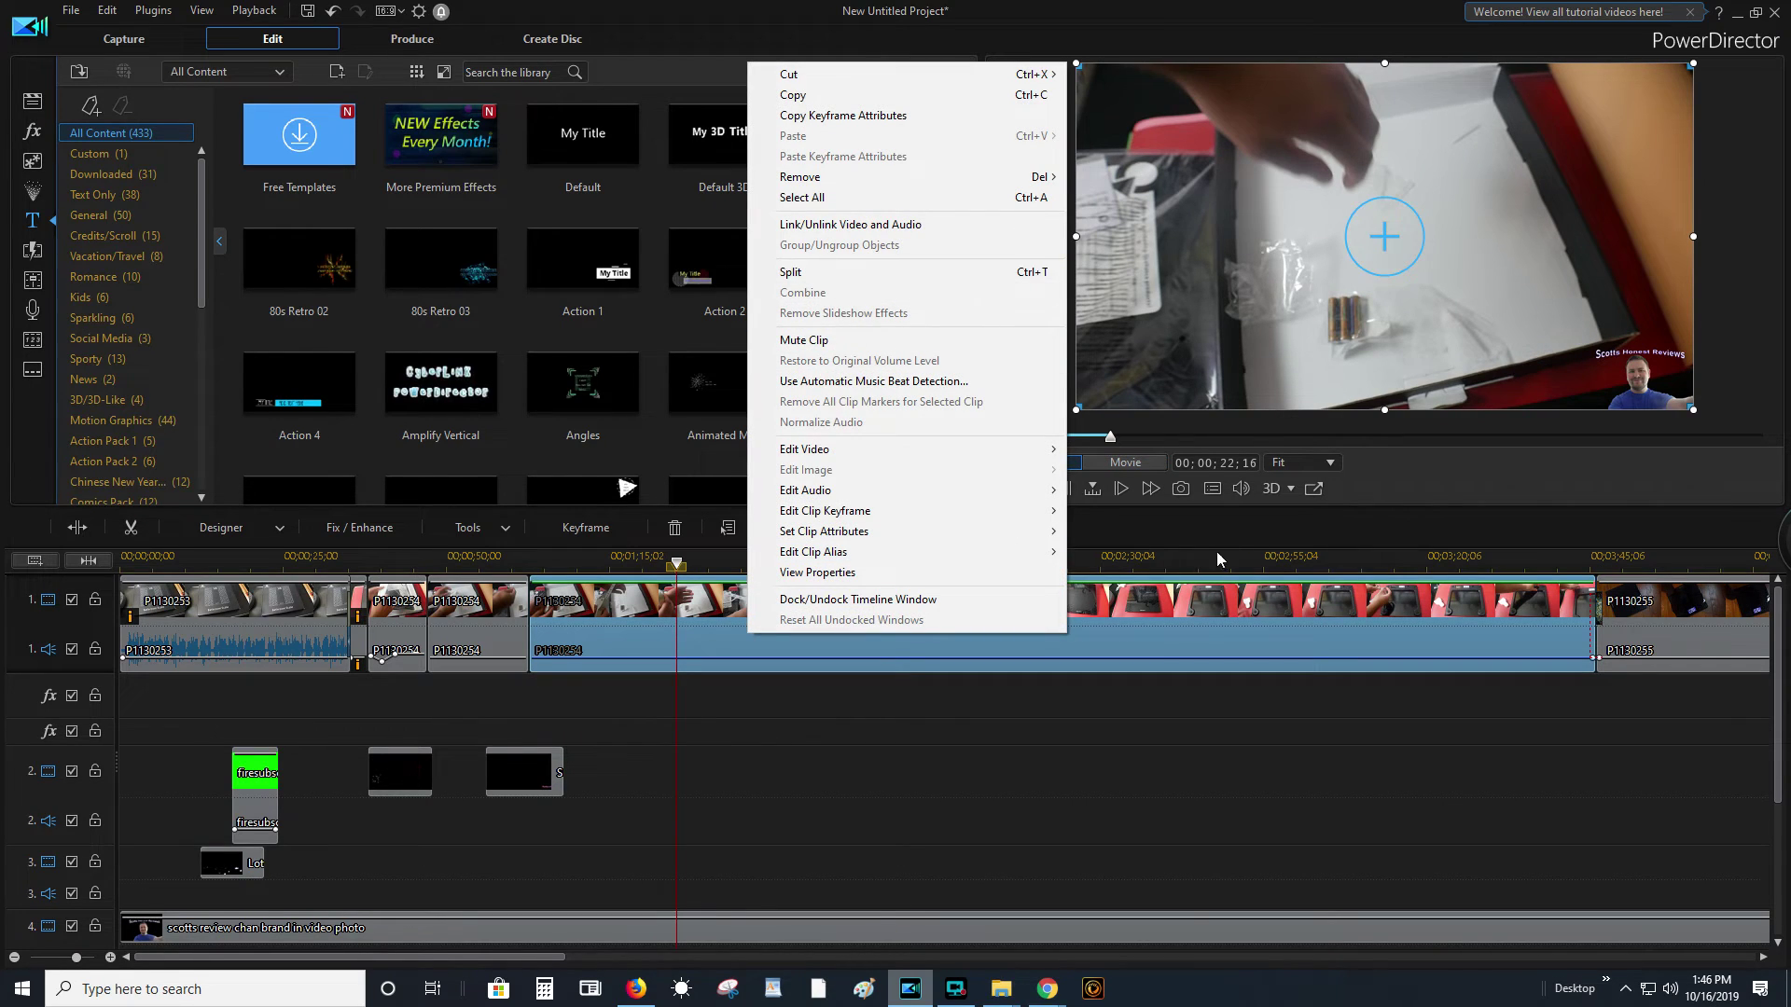
pyautogui.click(1119, 627)
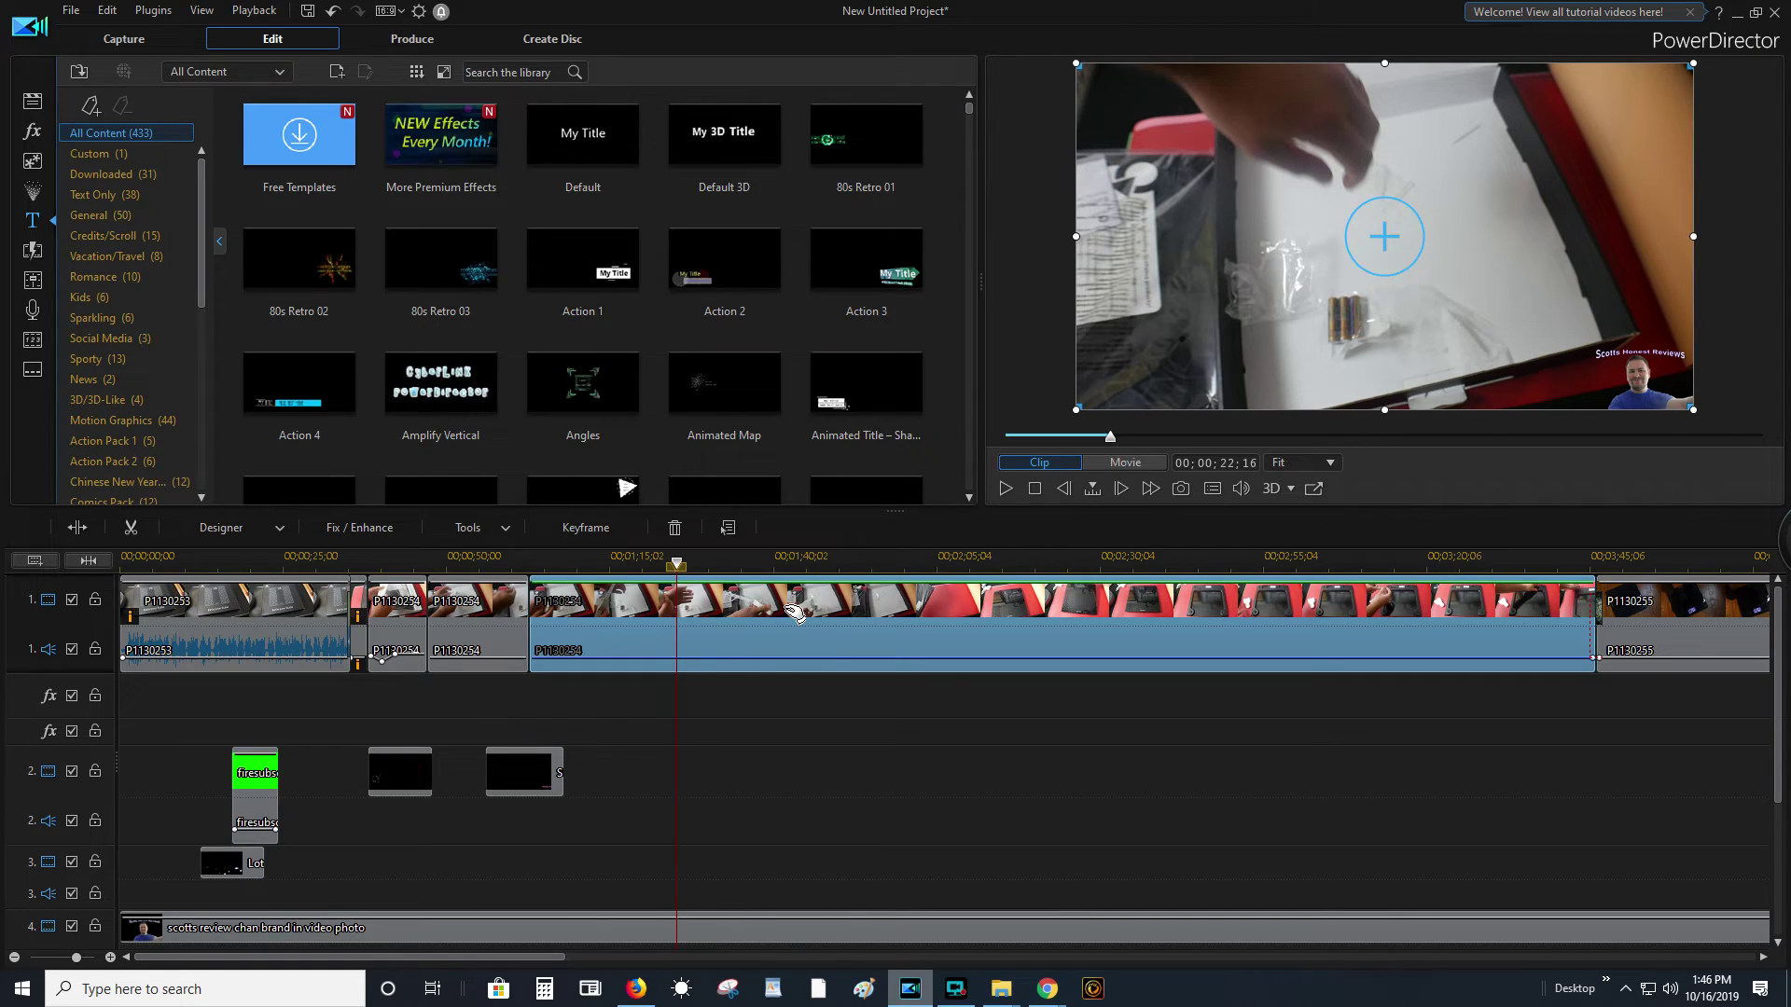
pyautogui.click(474, 528)
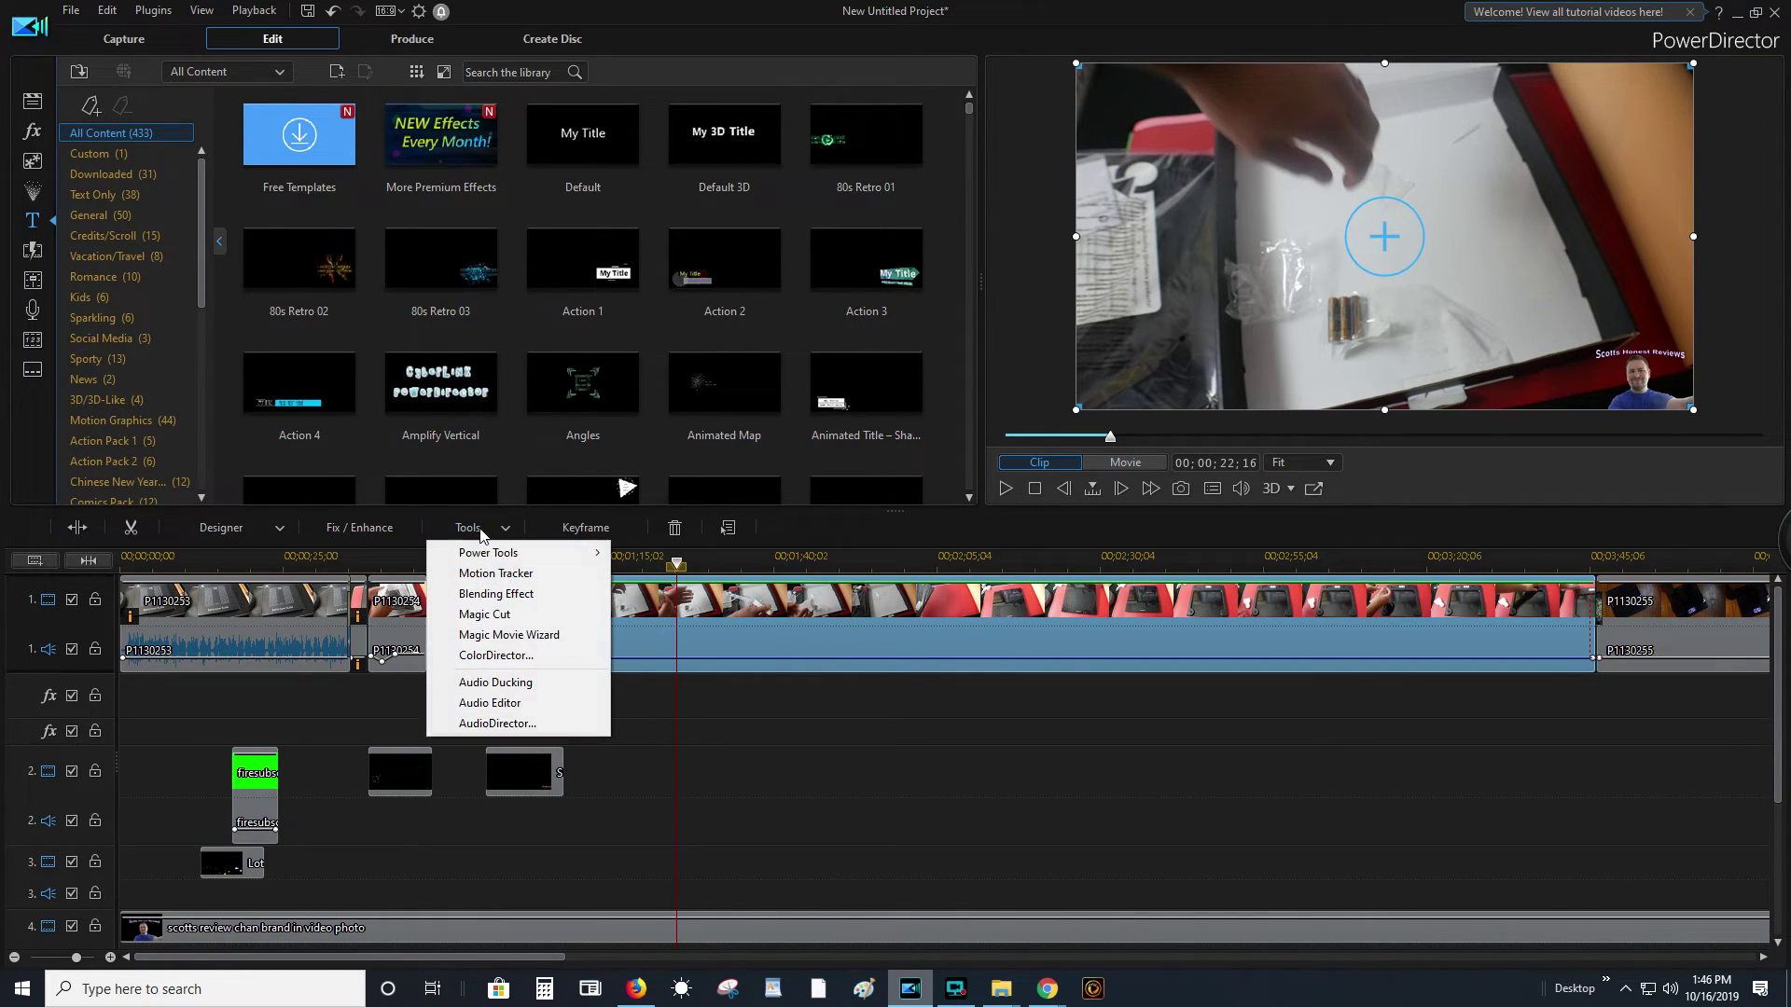
pyautogui.moveTo(508, 557)
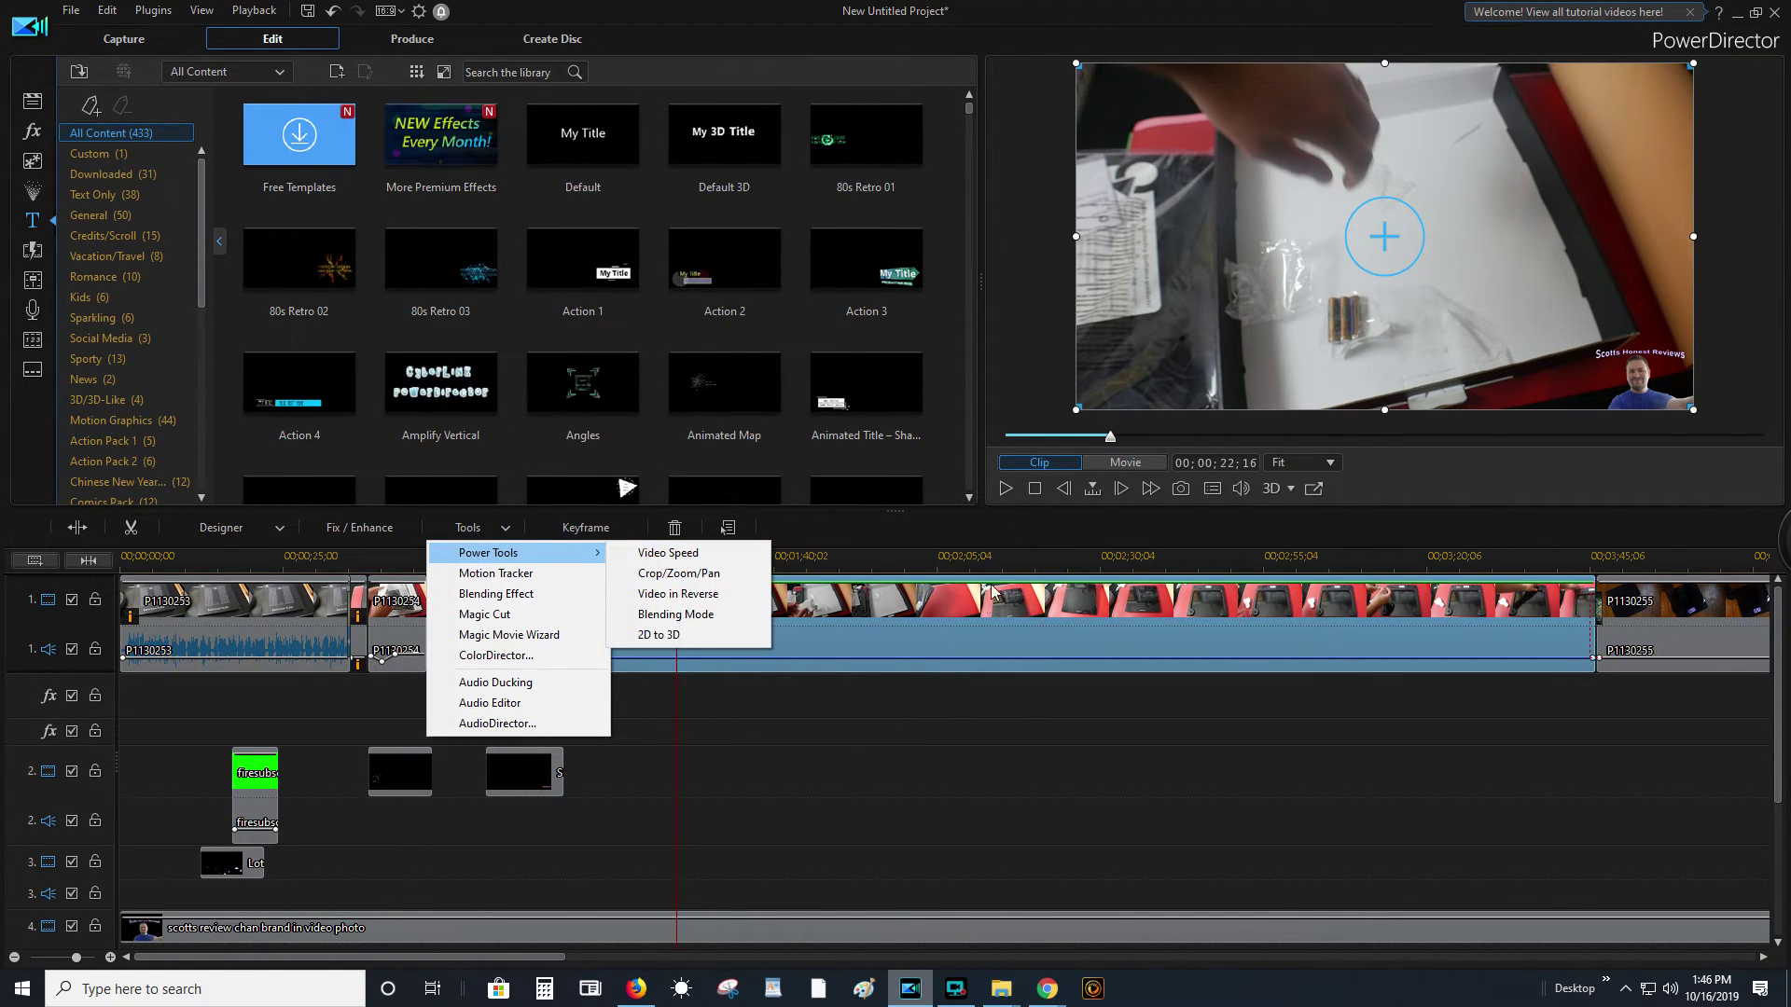
pyautogui.click(926, 616)
# - Open the long P1130254 clip in the PiP Designer, look over its property and motion settings, and close the designer
pyautogui.rightClick(1131, 299)
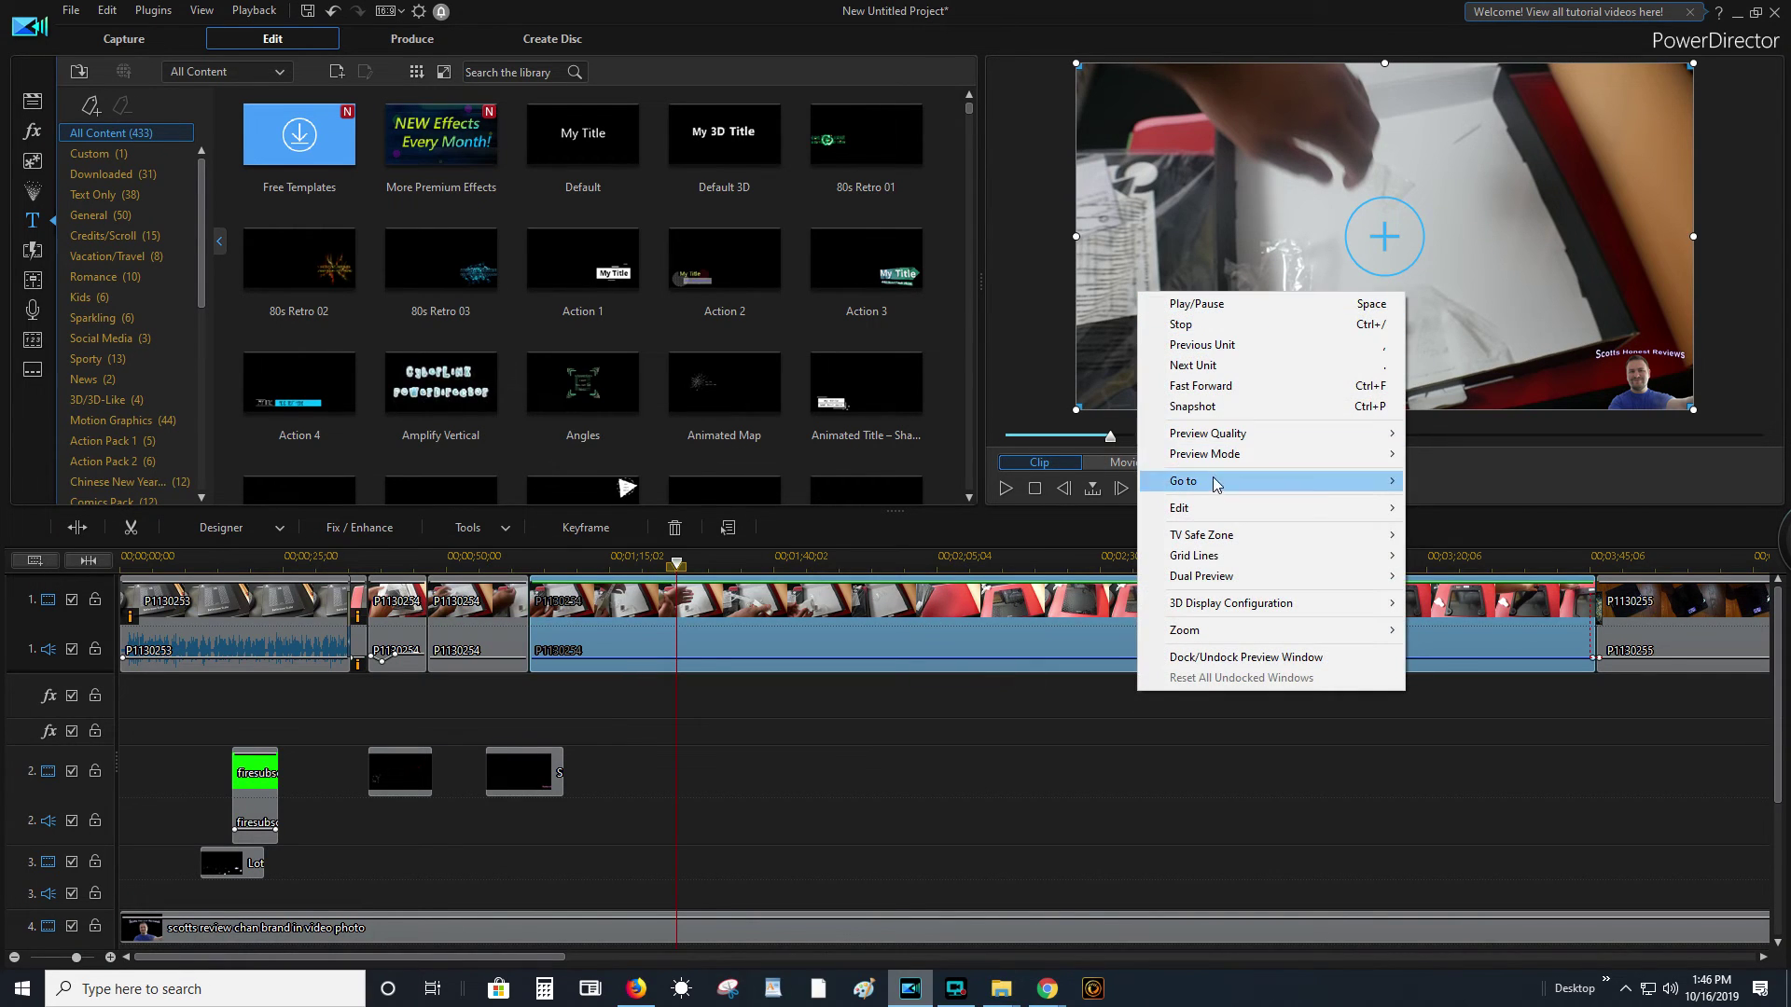
pyautogui.moveTo(1205, 516)
pyautogui.click(1451, 508)
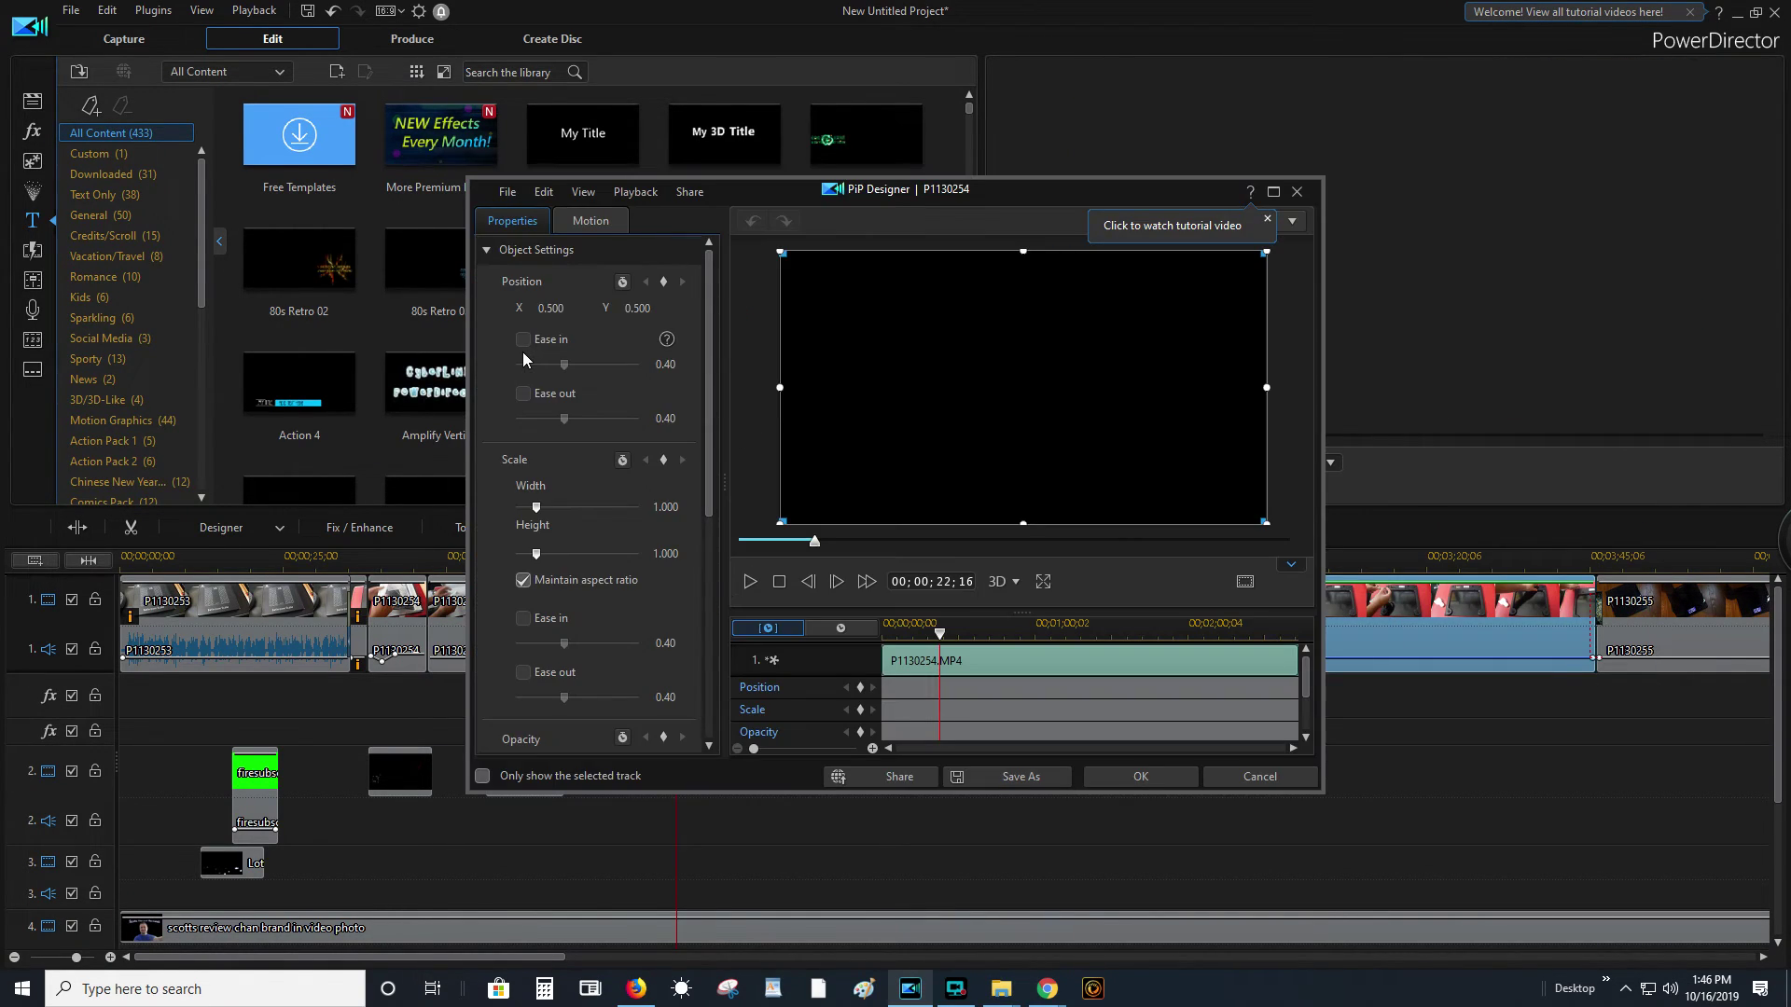
pyautogui.click(486, 250)
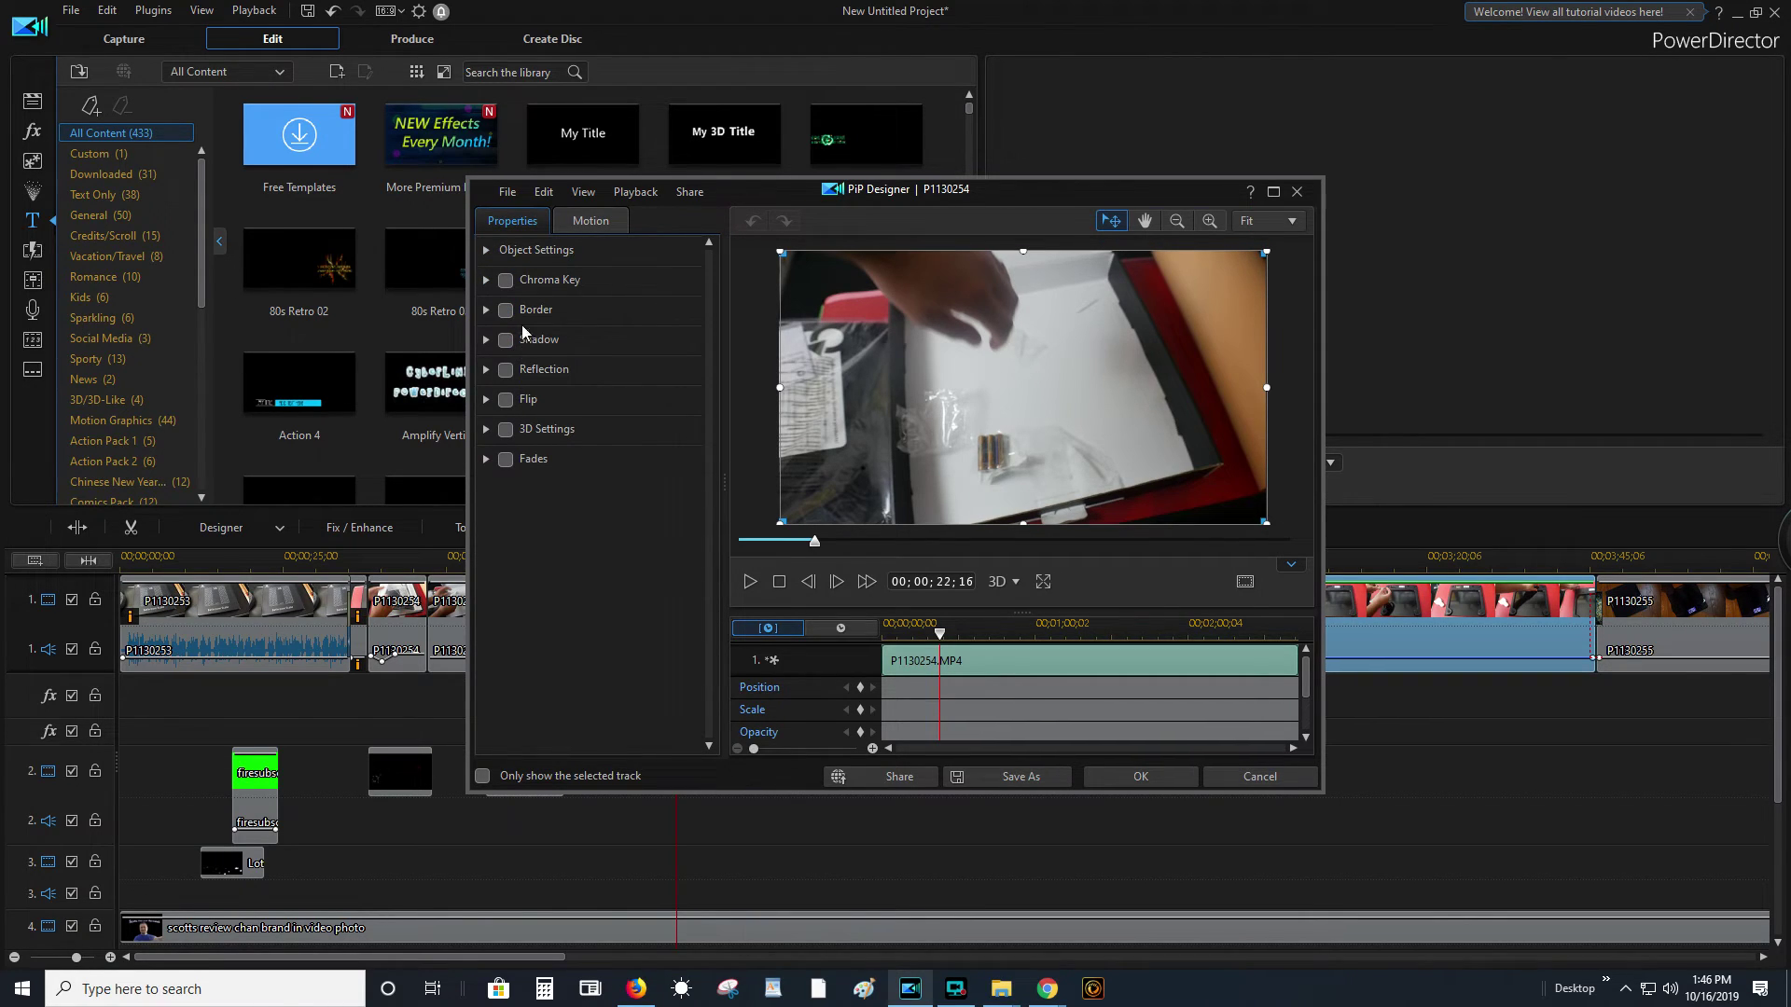
pyautogui.click(590, 220)
pyautogui.click(512, 221)
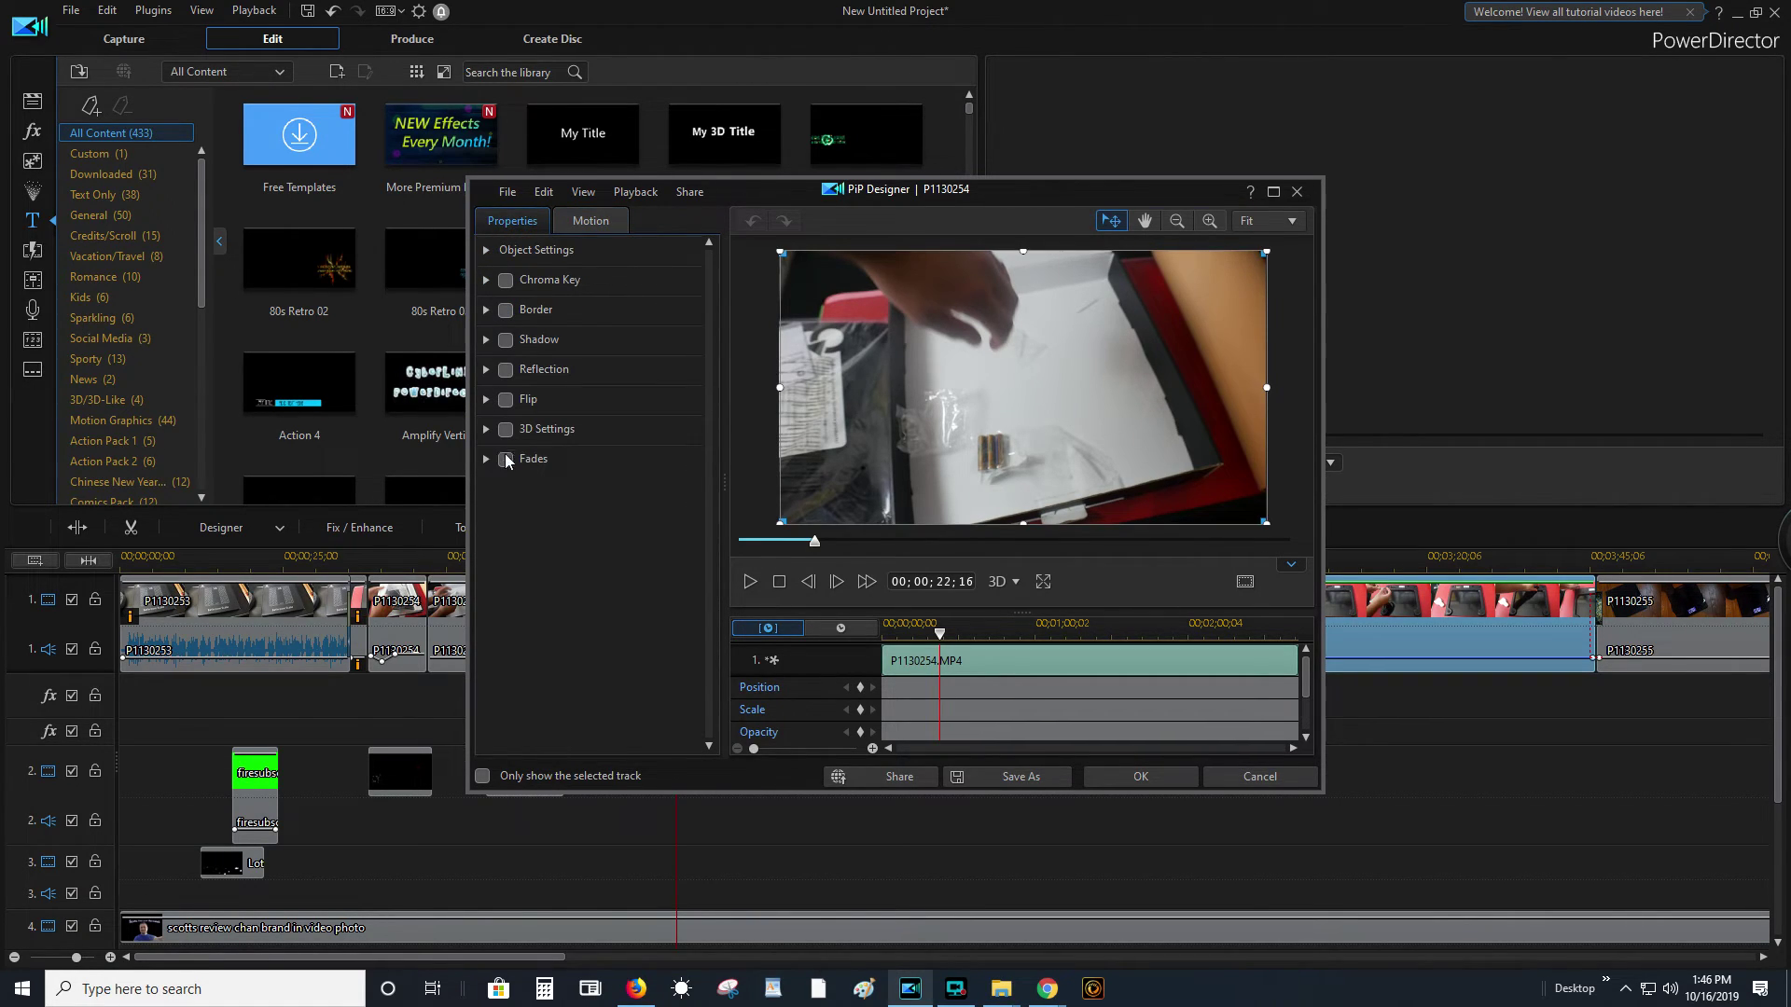
pyautogui.click(1297, 193)
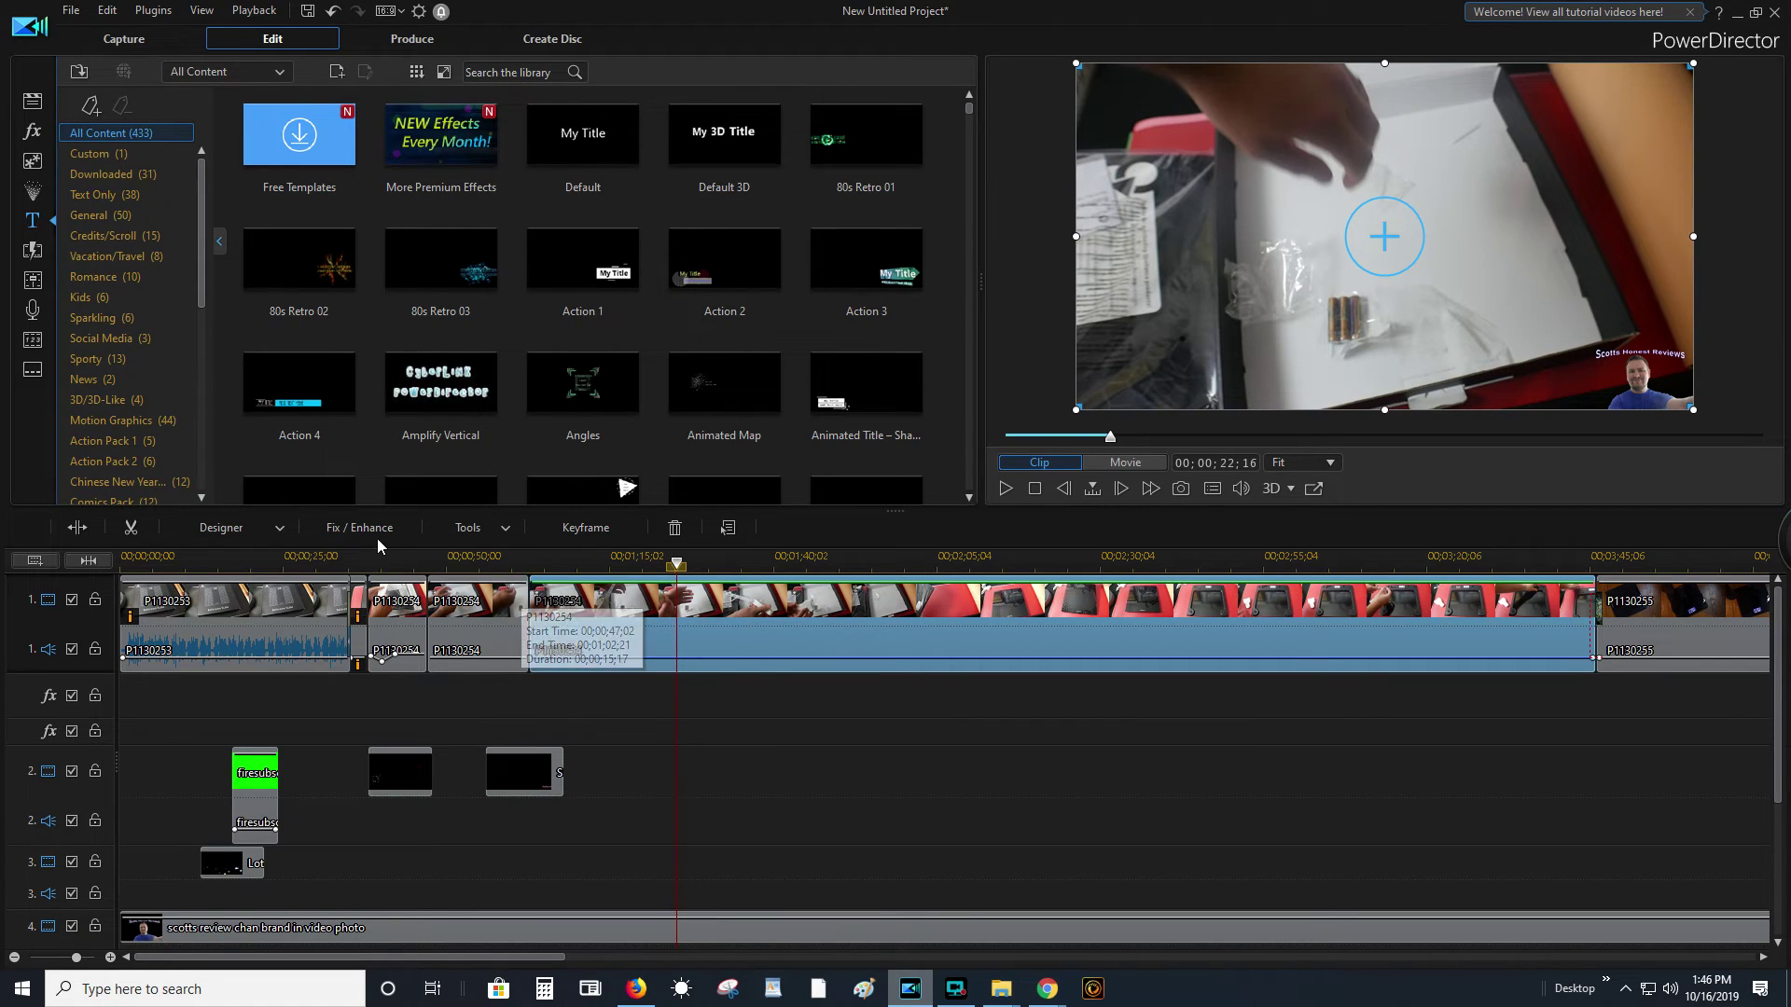
# - Open the fix and enhance settings for the long P1130254 clip, try Color Enhancement, and enable Color Adjustment instead
pyautogui.click(348, 530)
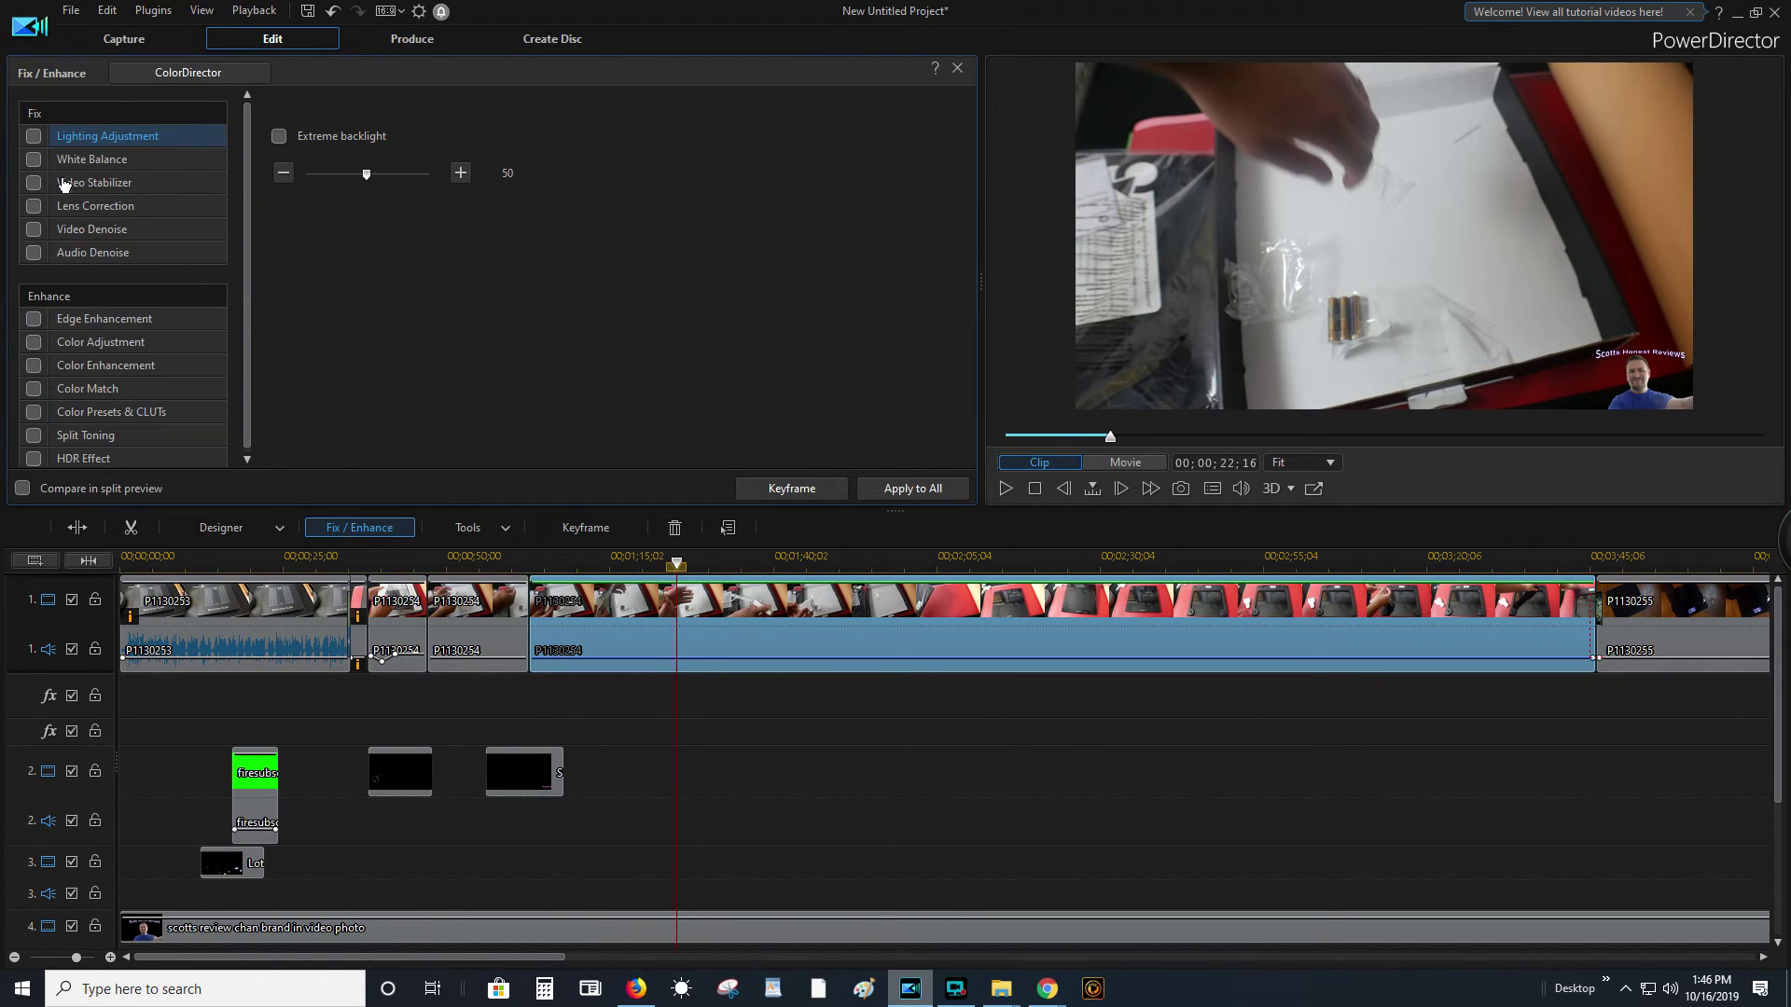
pyautogui.click(34, 366)
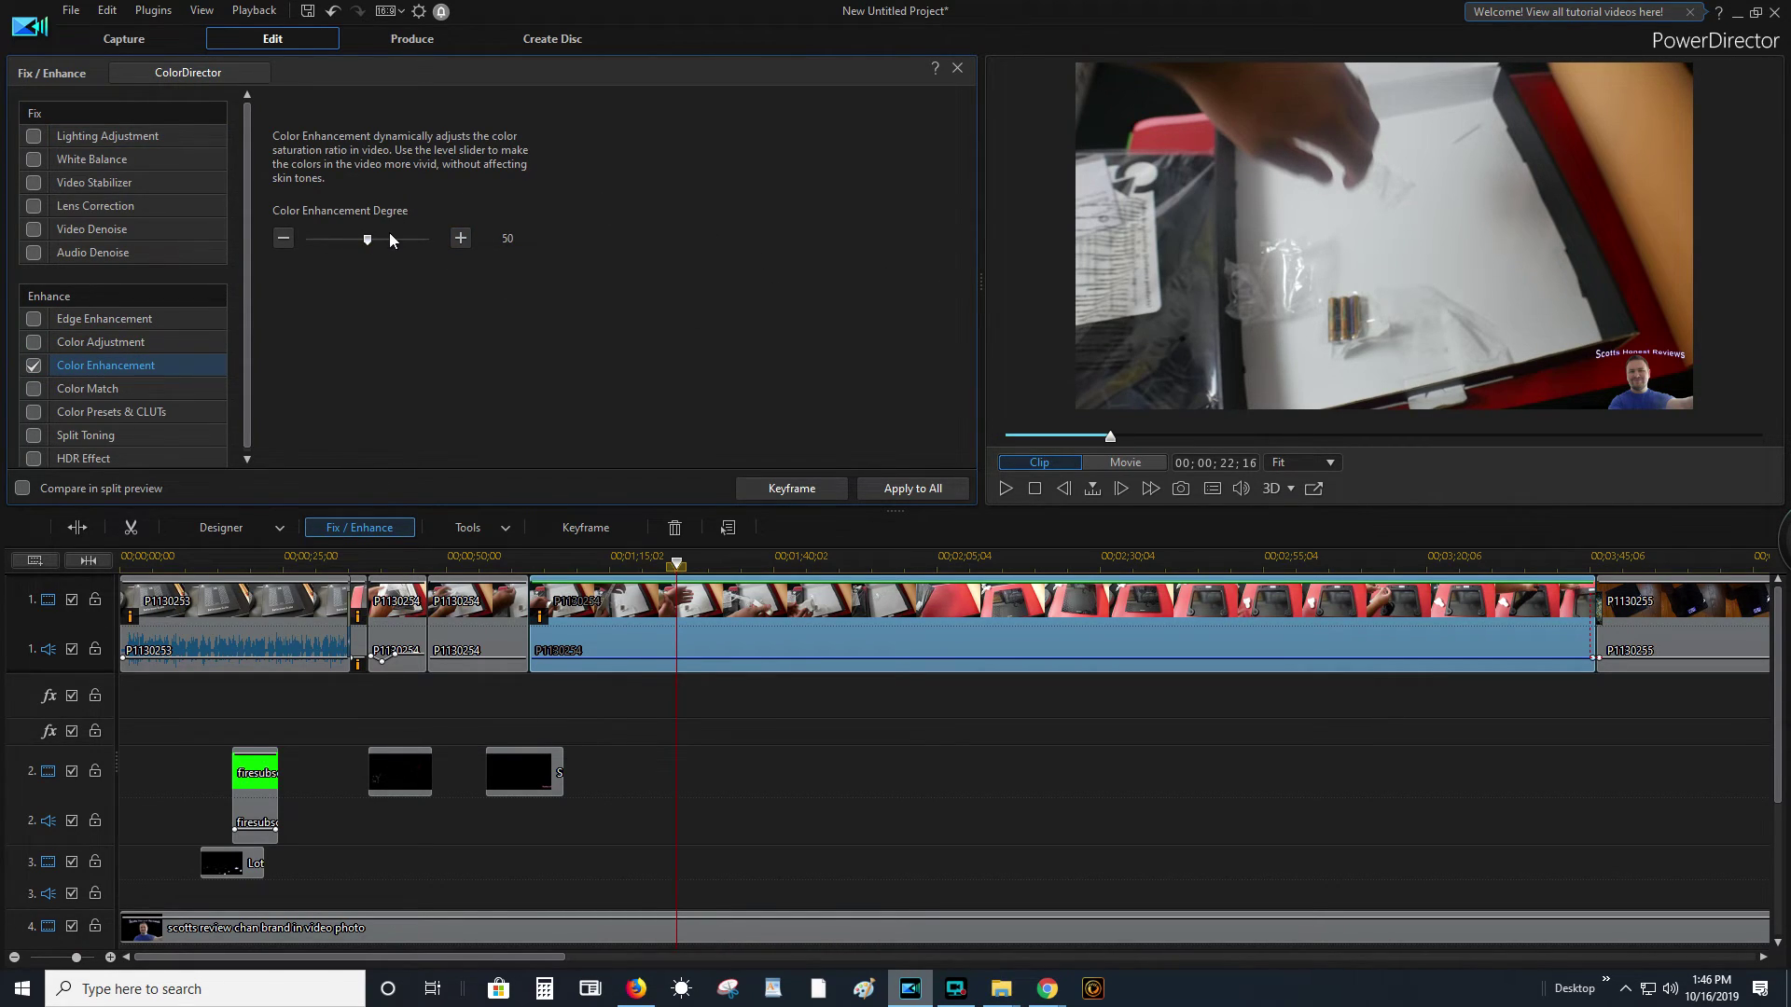
pyautogui.click(34, 365)
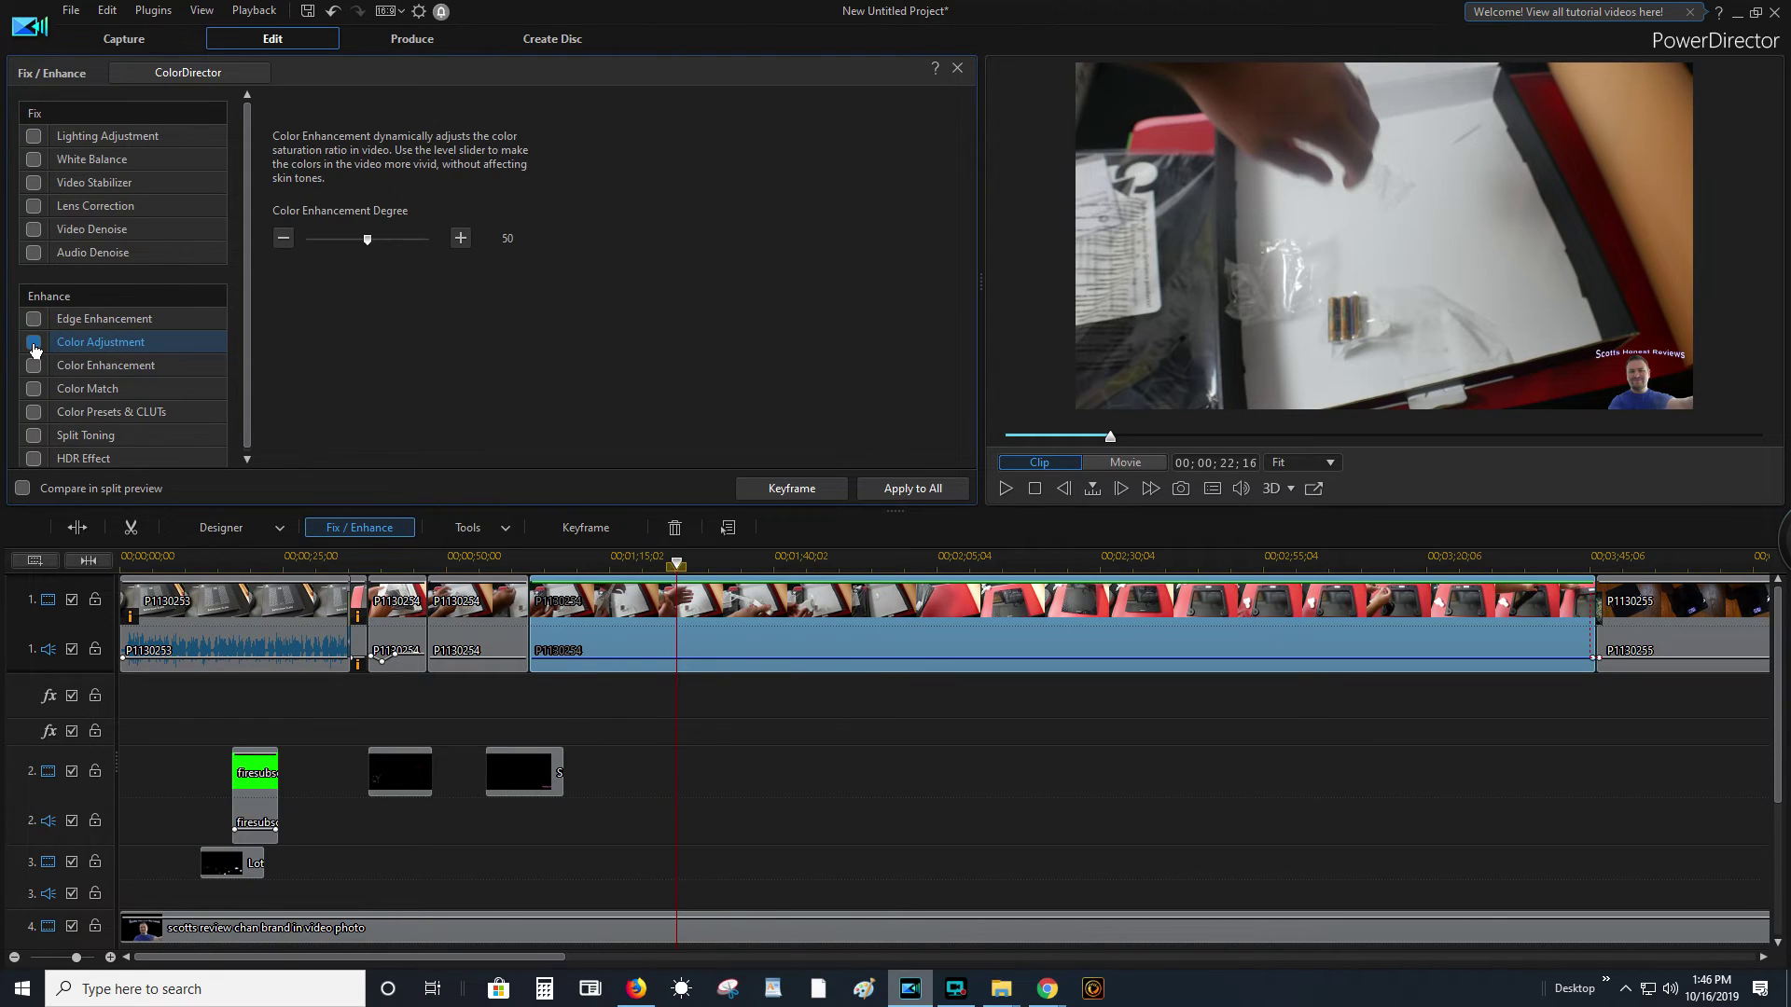
pyautogui.click(34, 343)
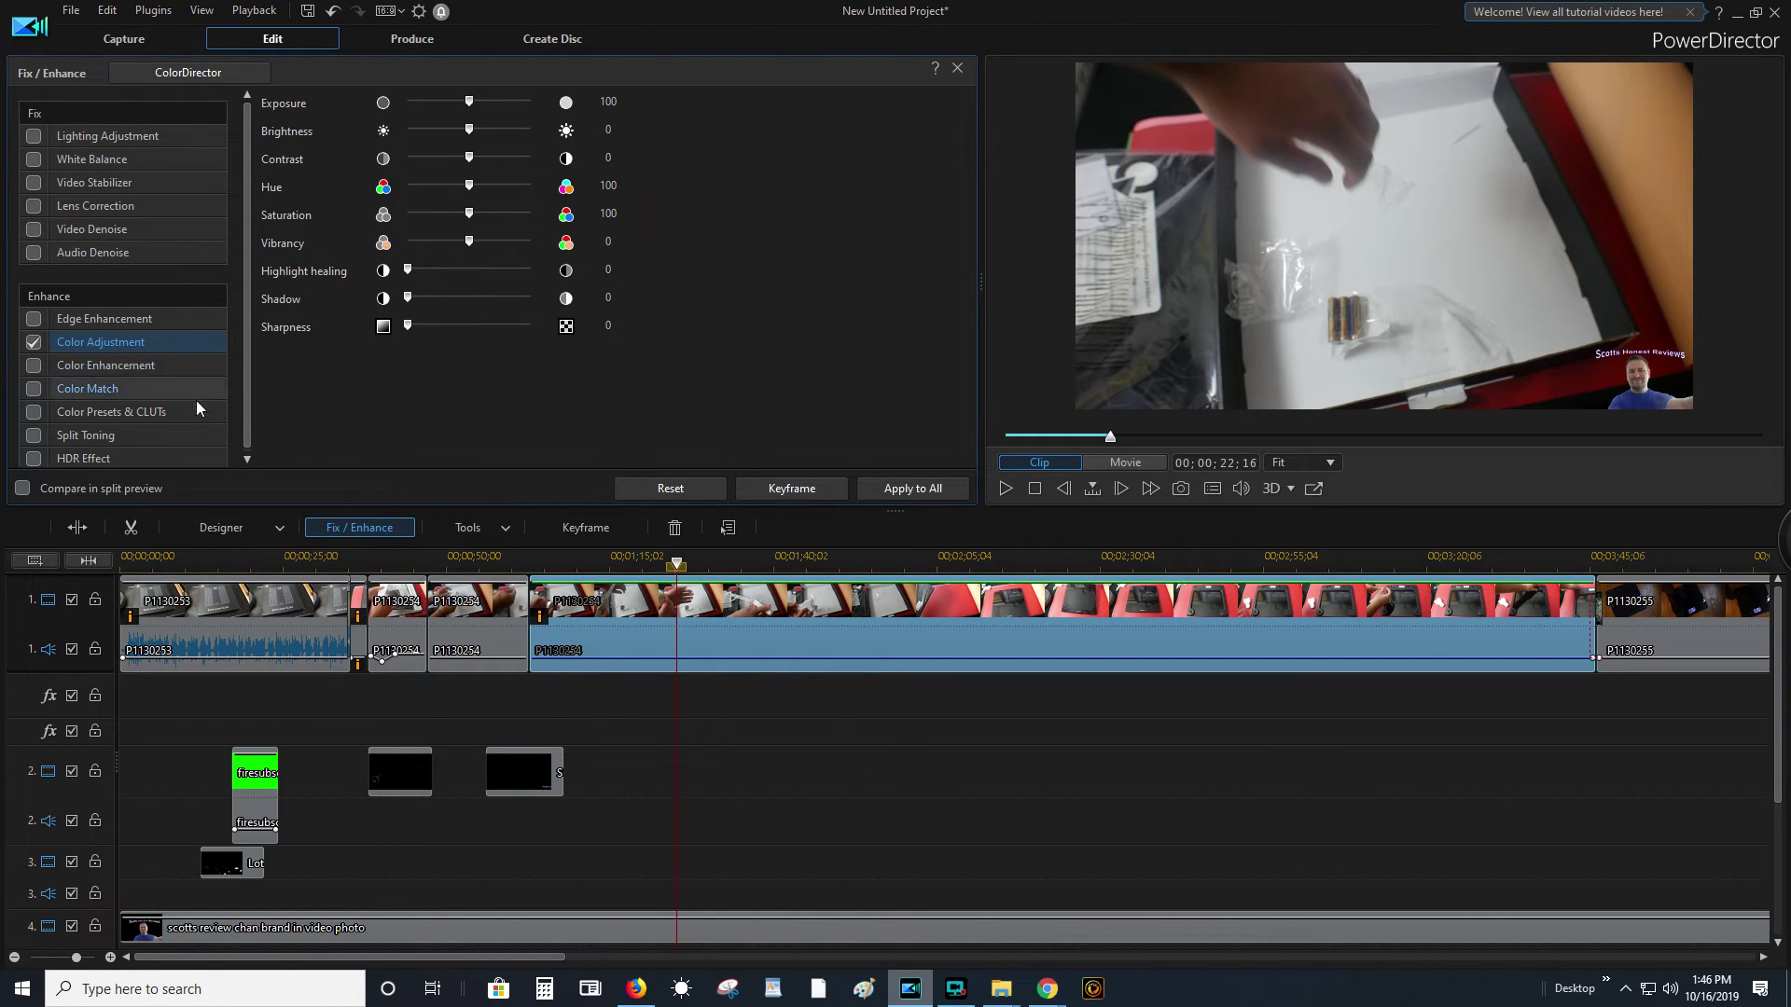
# - Enable the clip's HDR Effect with glow strength 44, glow radius 1 and edge strength 17
pyautogui.click(37, 455)
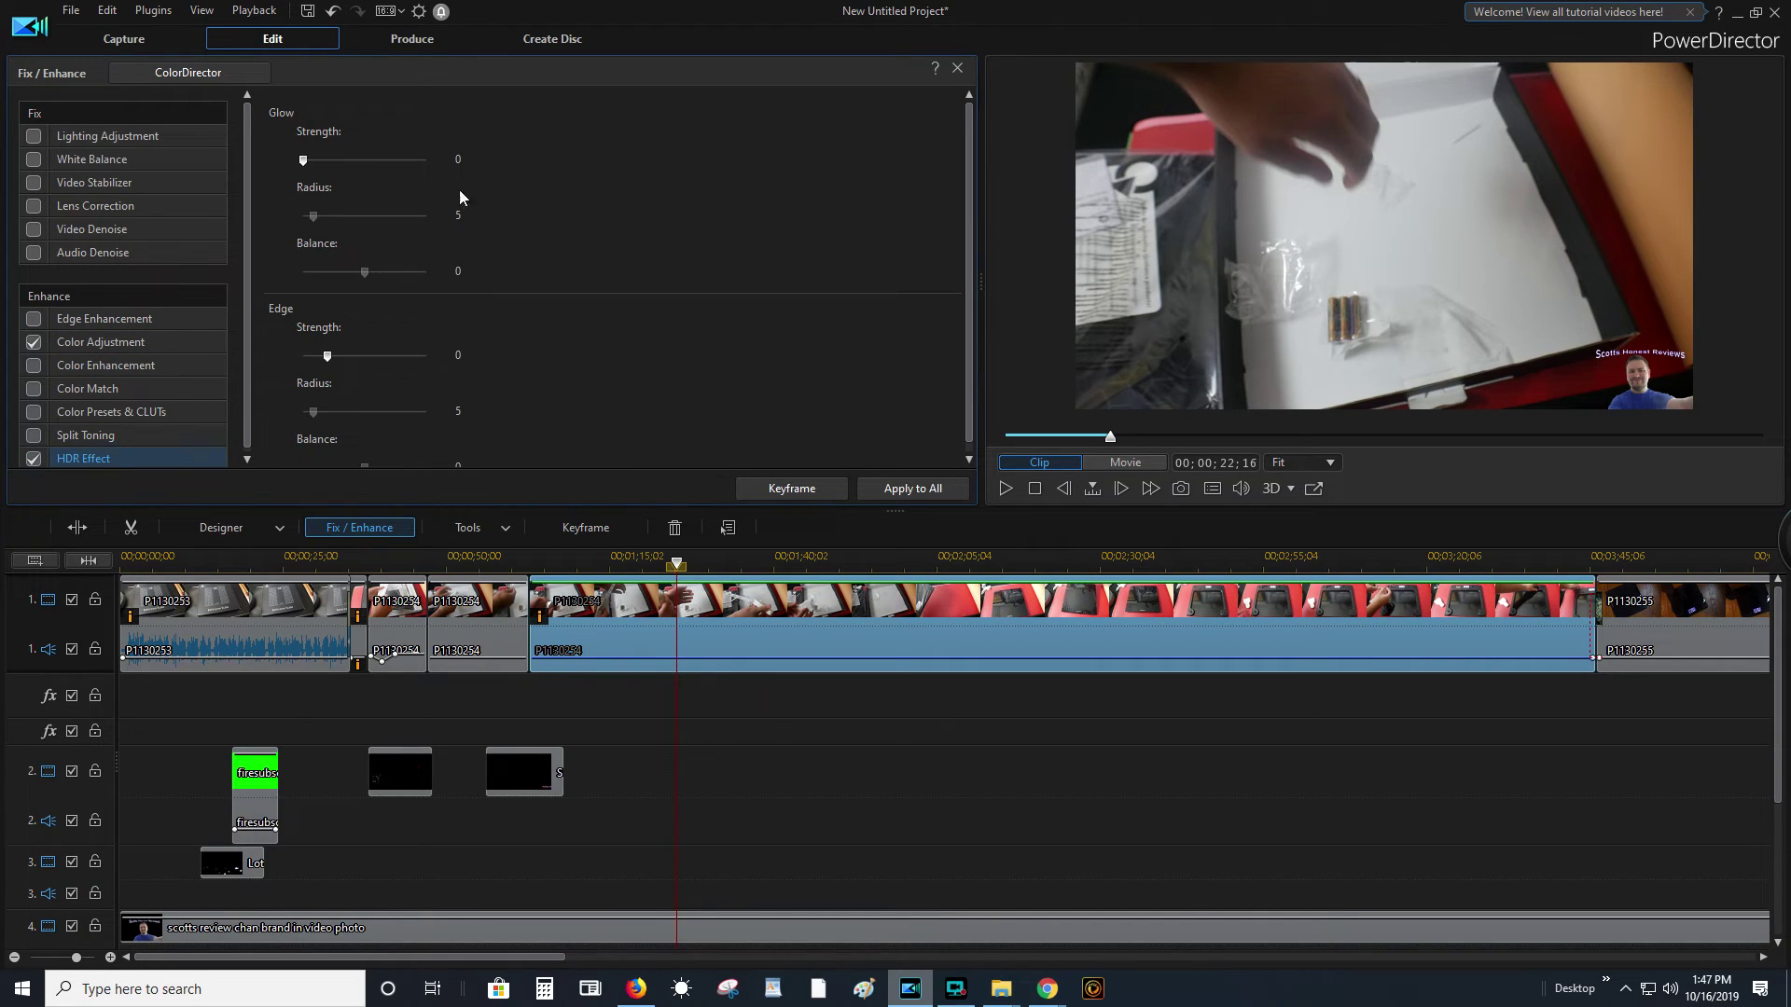
pyautogui.moveTo(304, 160); pyautogui.dragTo(376, 162)
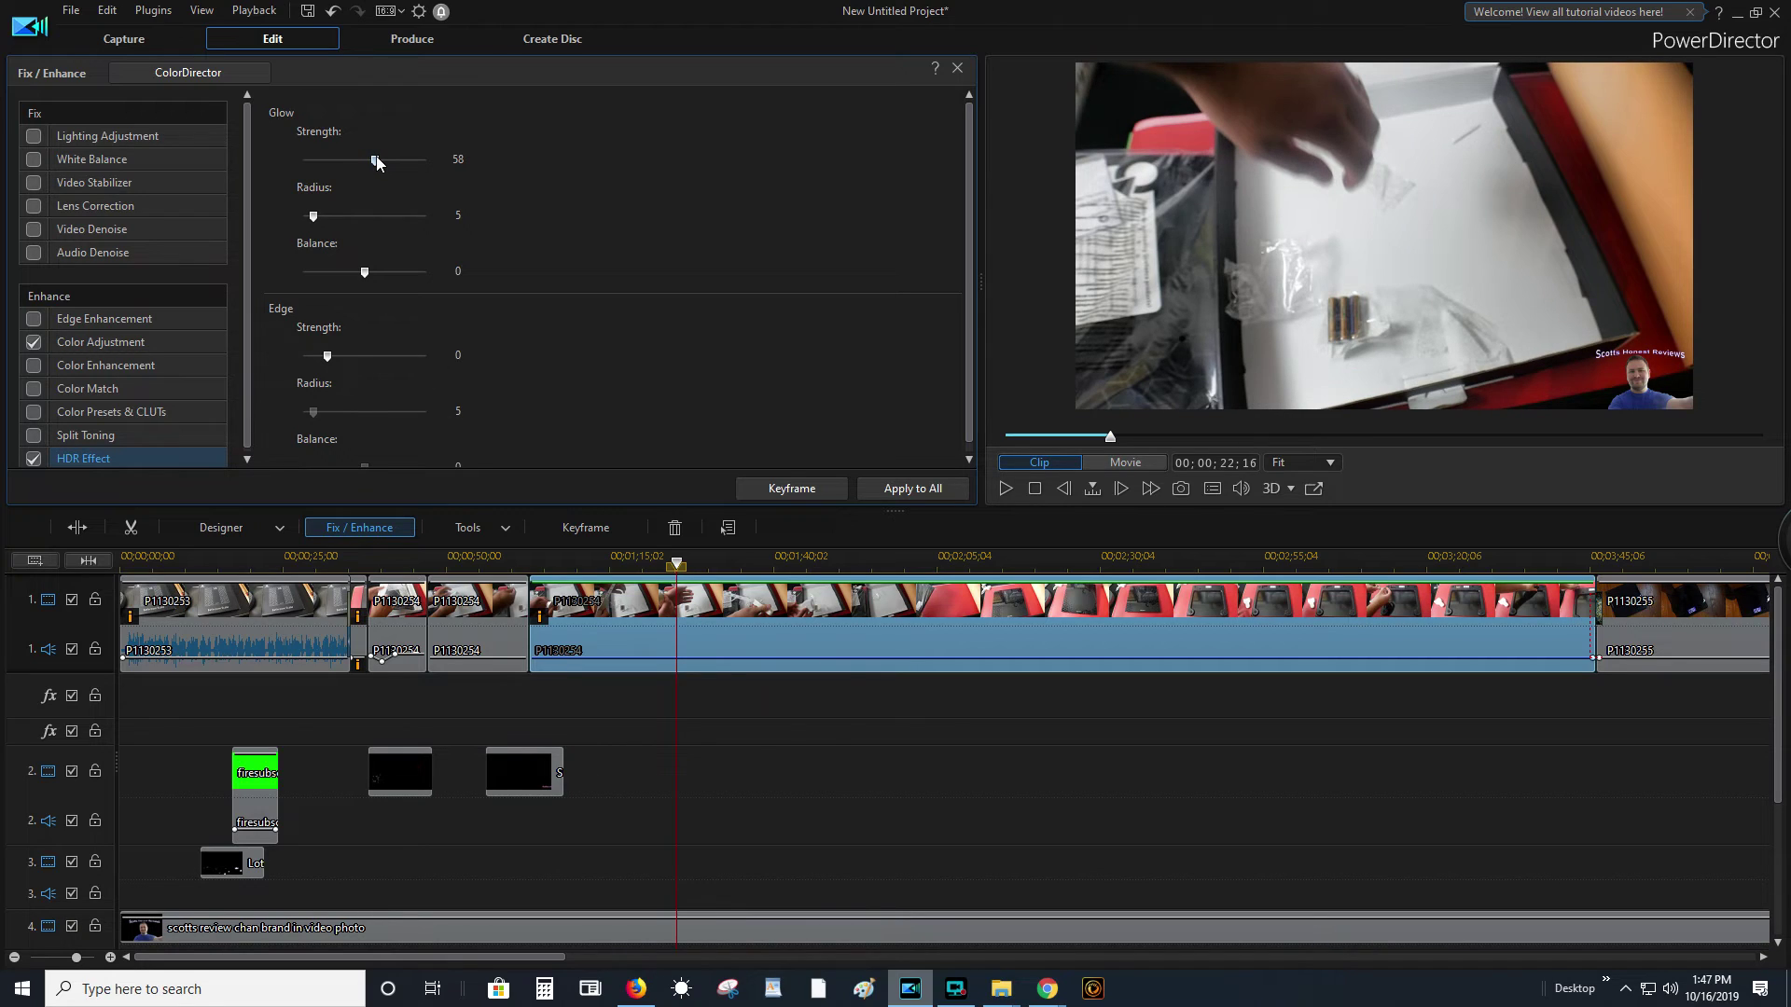
pyautogui.moveTo(328, 216); pyautogui.dragTo(255, 210)
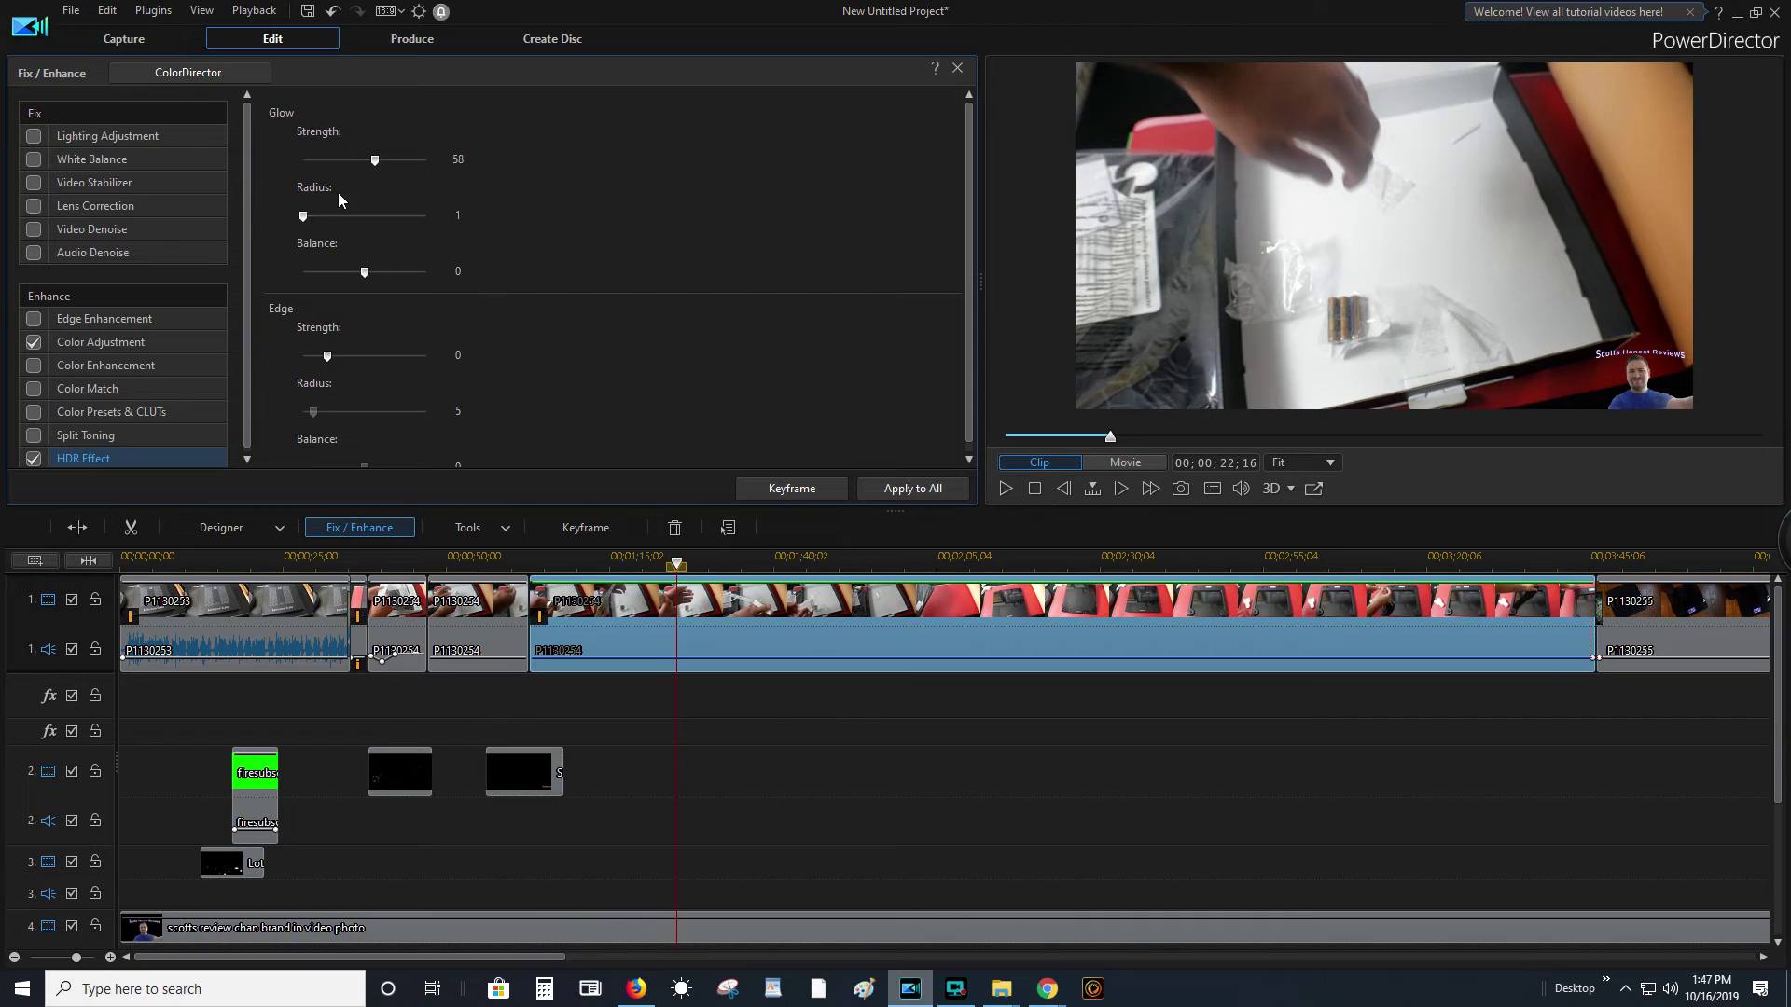
pyautogui.moveTo(327, 354); pyautogui.dragTo(347, 356)
pyautogui.moveTo(360, 160); pyautogui.dragTo(278, 168)
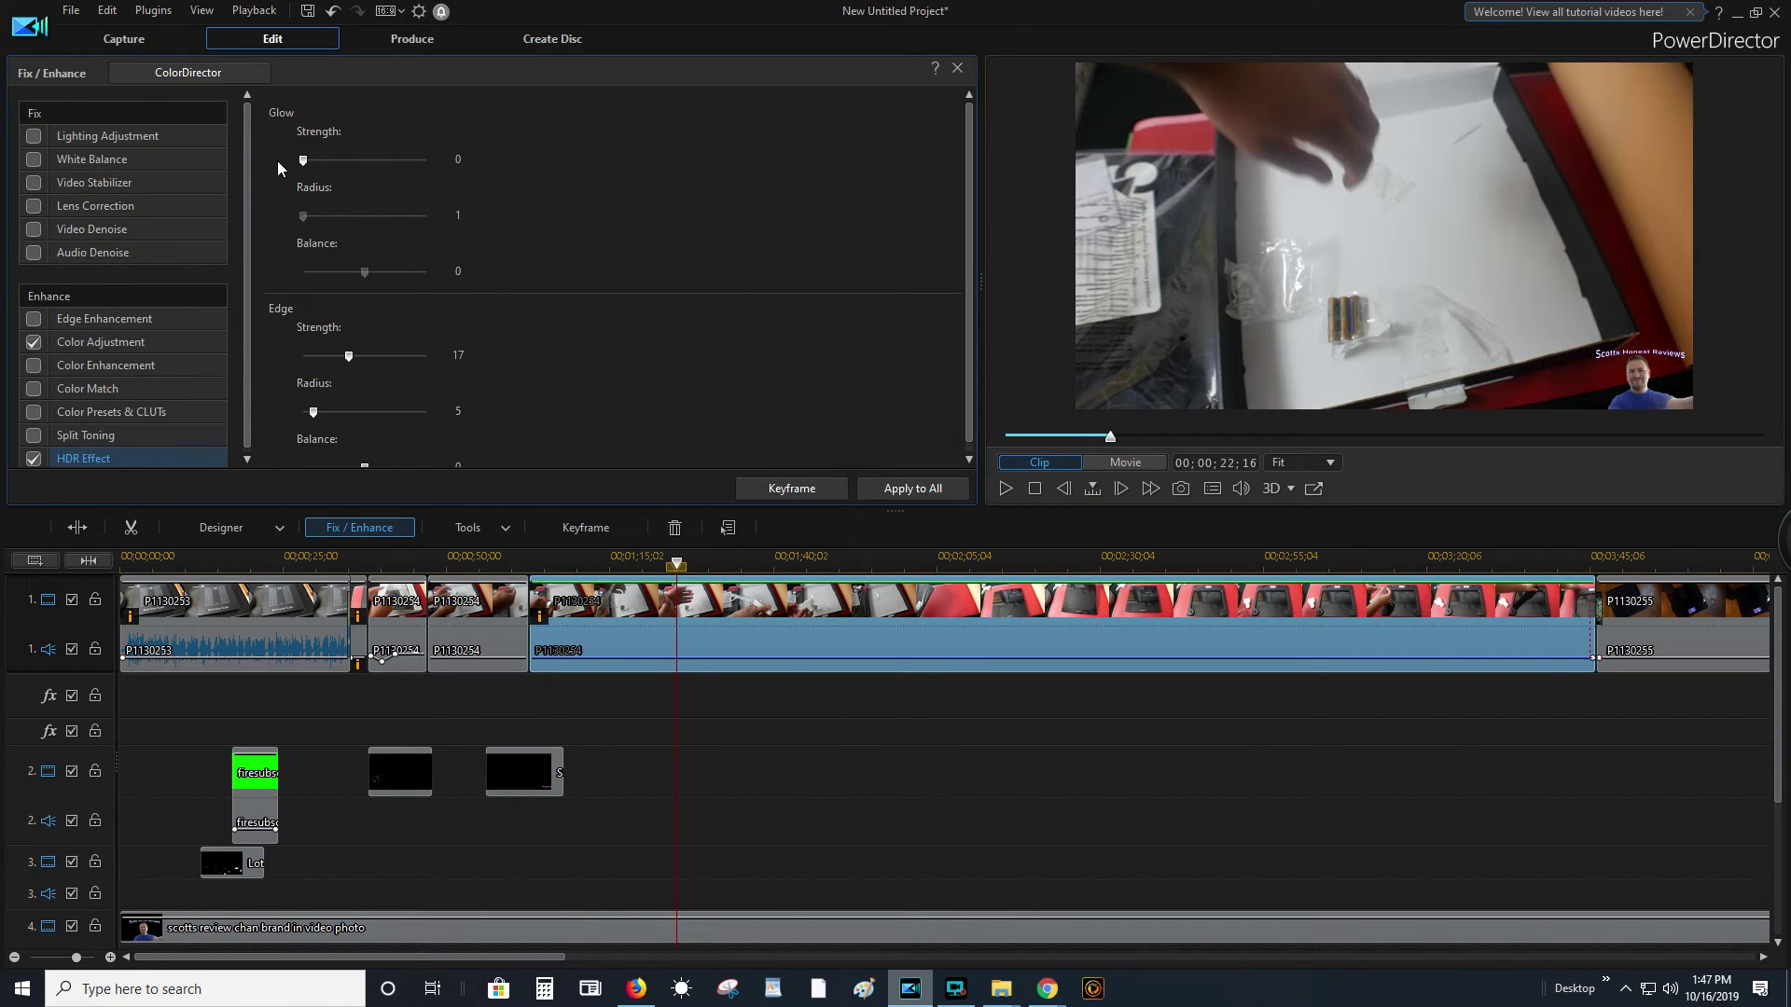
pyautogui.click(355, 161)
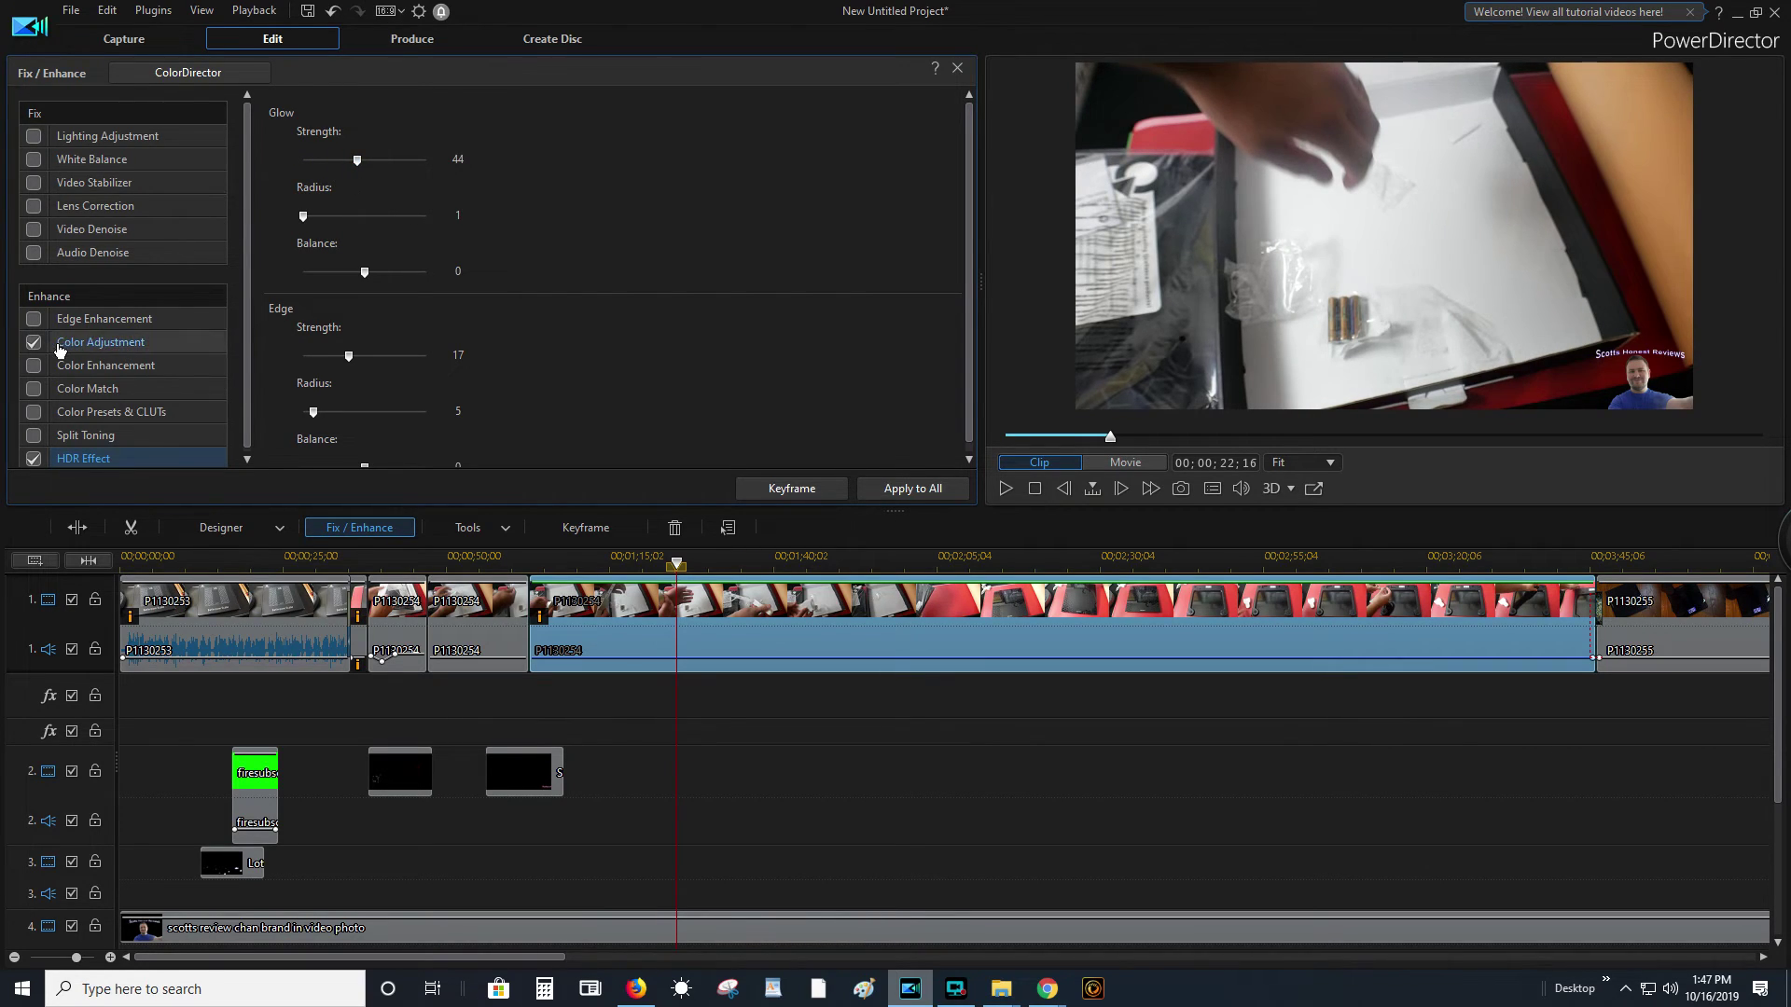
# - Set the clip's Color Adjustment to exposure 70, brightness 24 and contrast 45, and play the result on the timeline
pyautogui.click(108, 334)
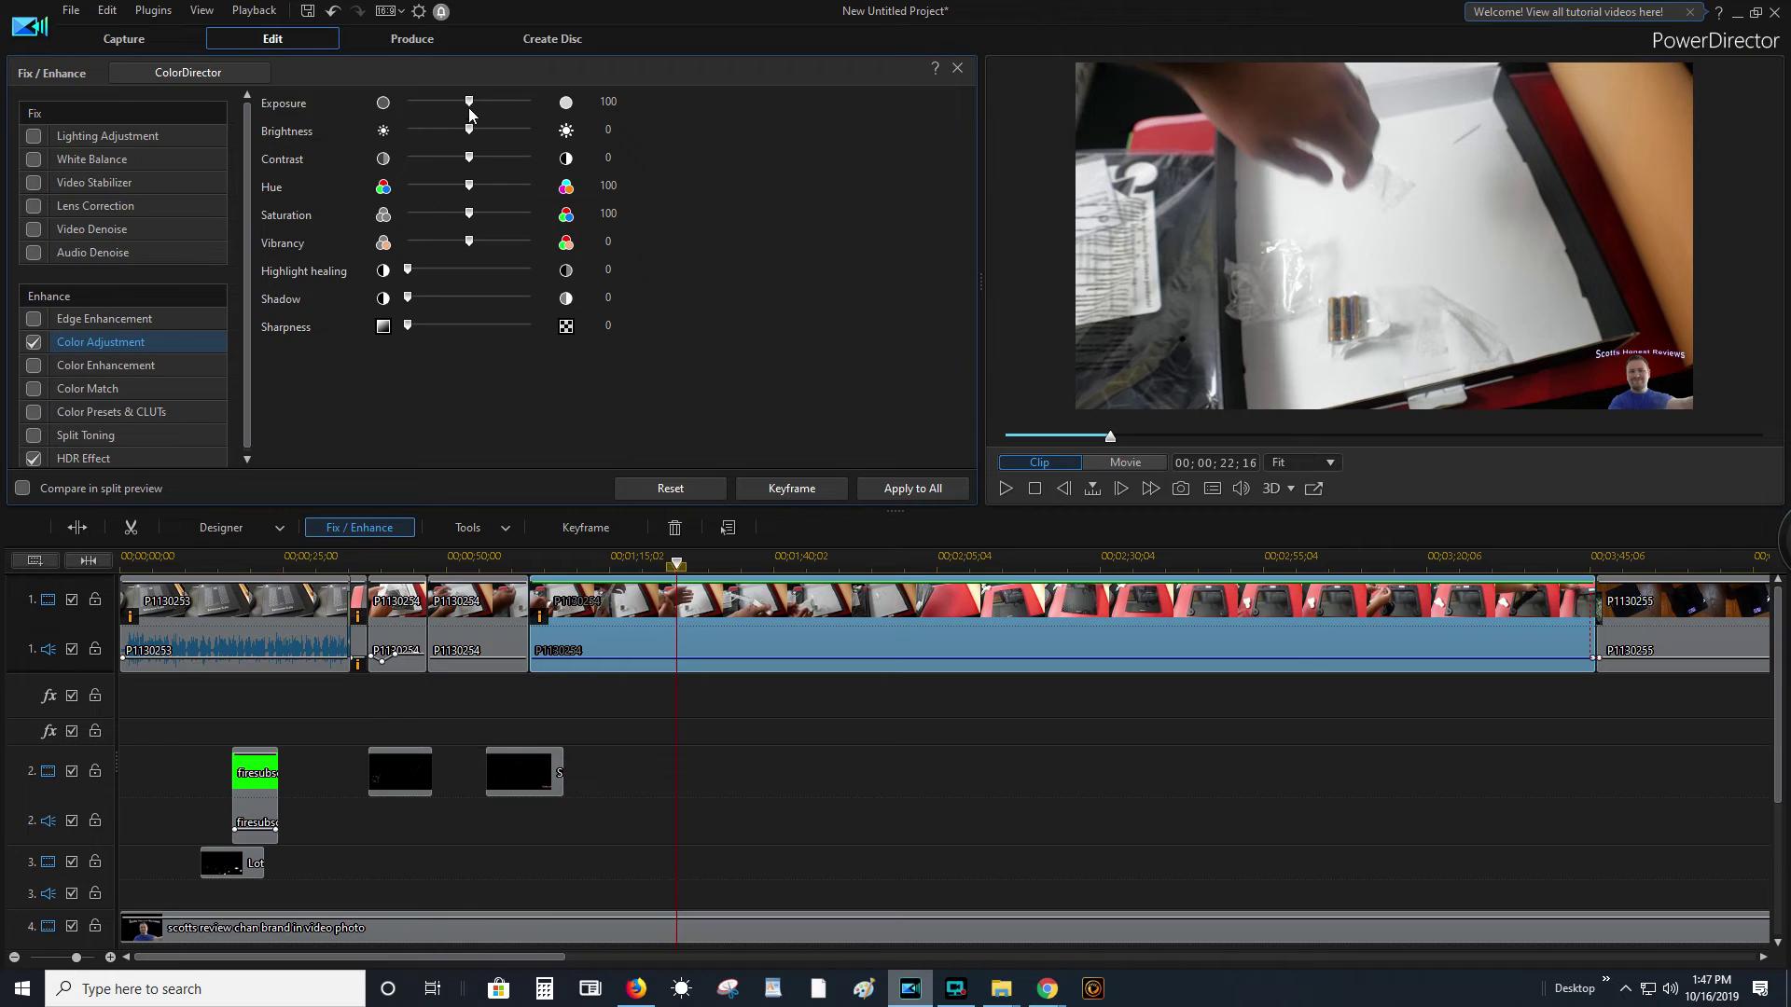
pyautogui.moveTo(473, 105)
pyautogui.mouseDown()
pyautogui.moveTo(494, 108)
pyautogui.moveTo(432, 121)
pyautogui.moveTo(485, 138)
pyautogui.mouseUp()
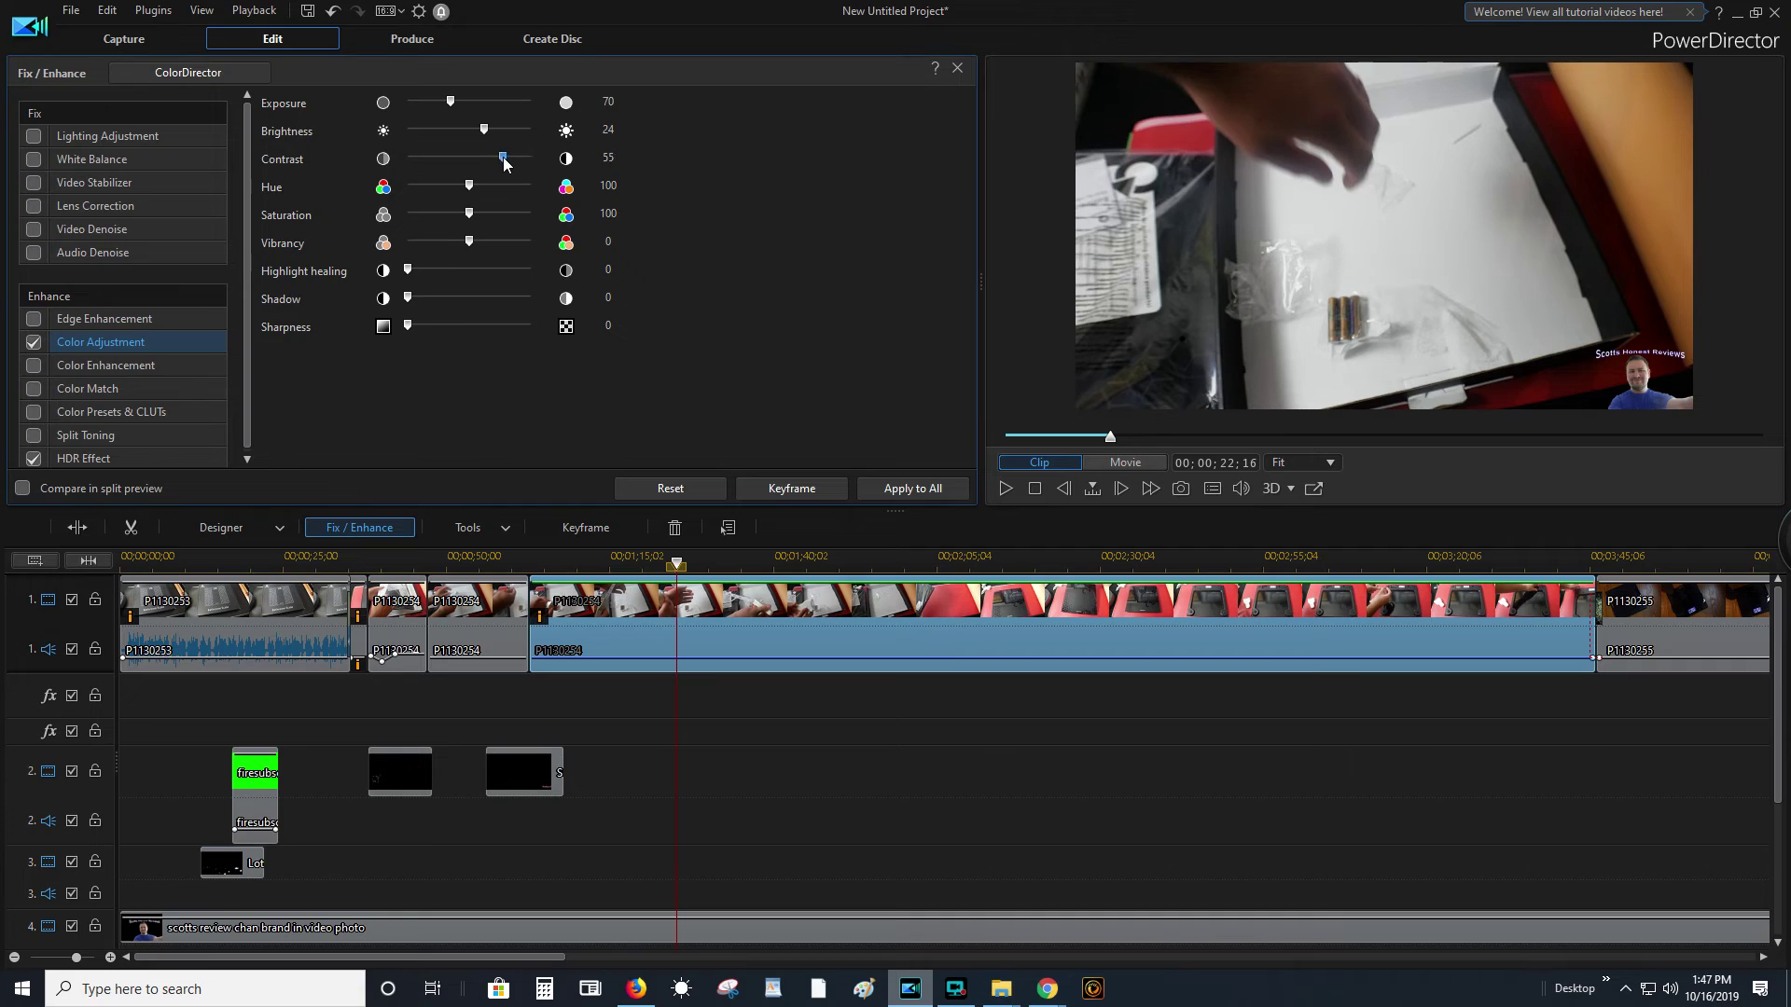
pyautogui.moveTo(447, 165); pyautogui.dragTo(406, 161)
pyautogui.click(958, 68)
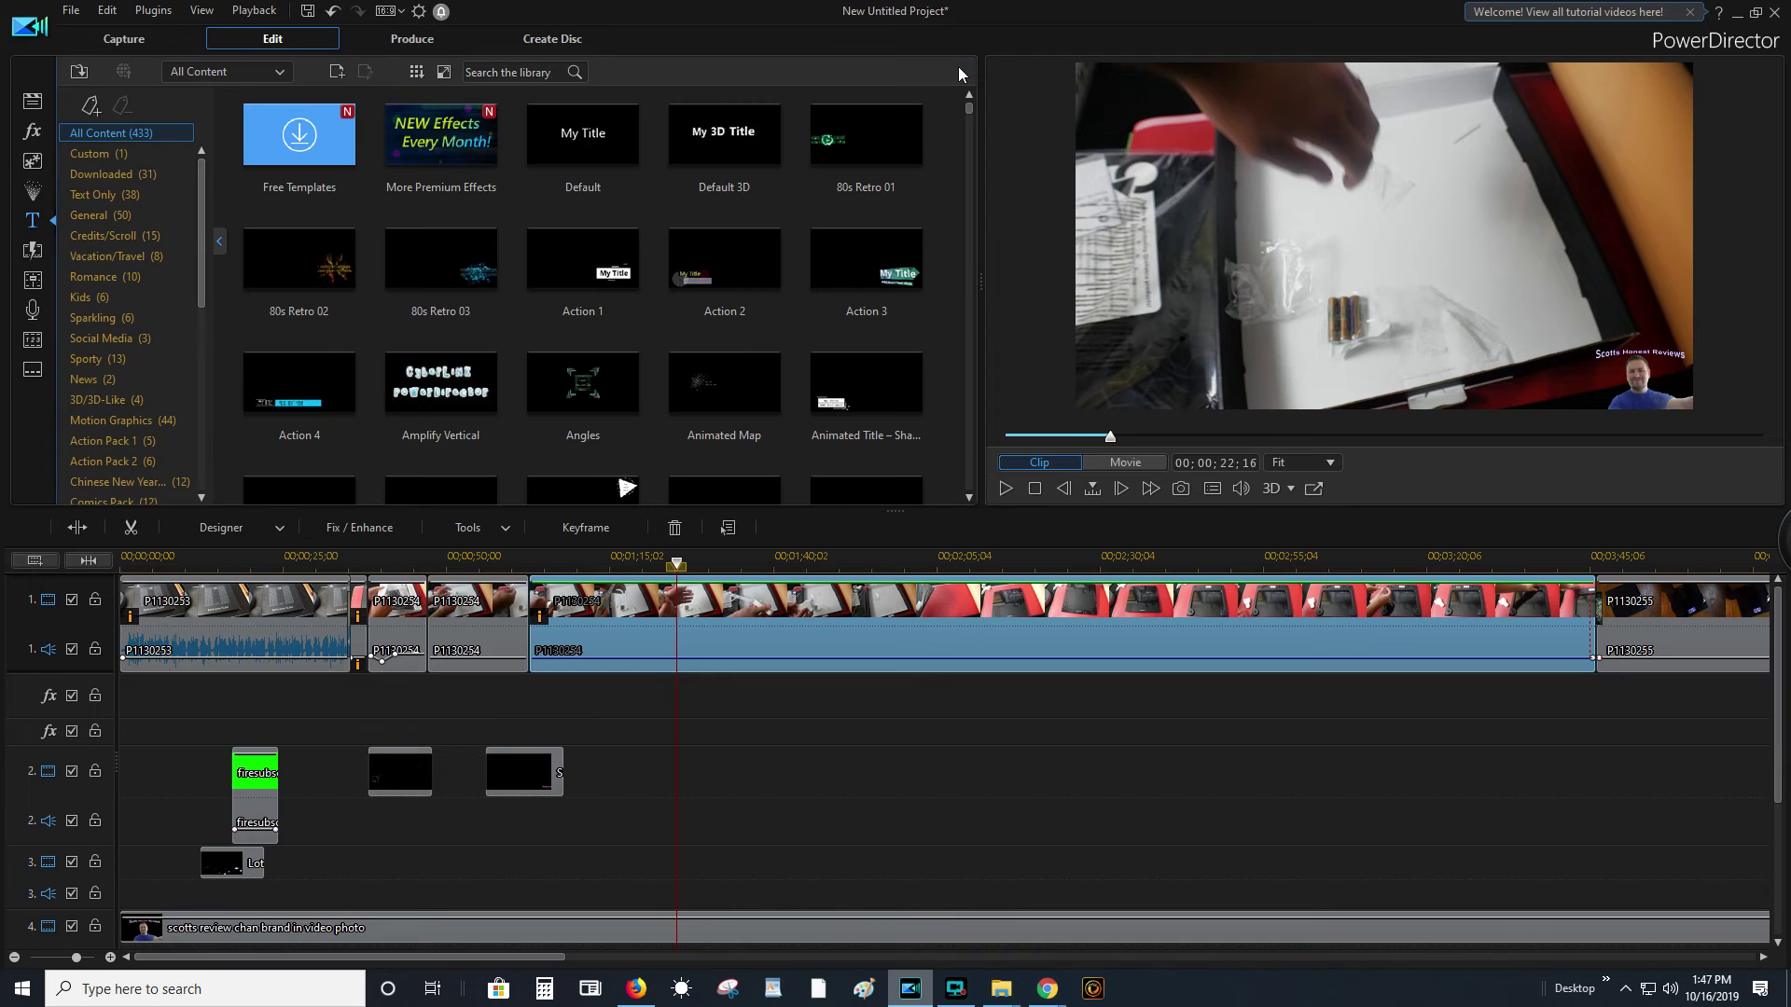
pyautogui.click(1015, 488)
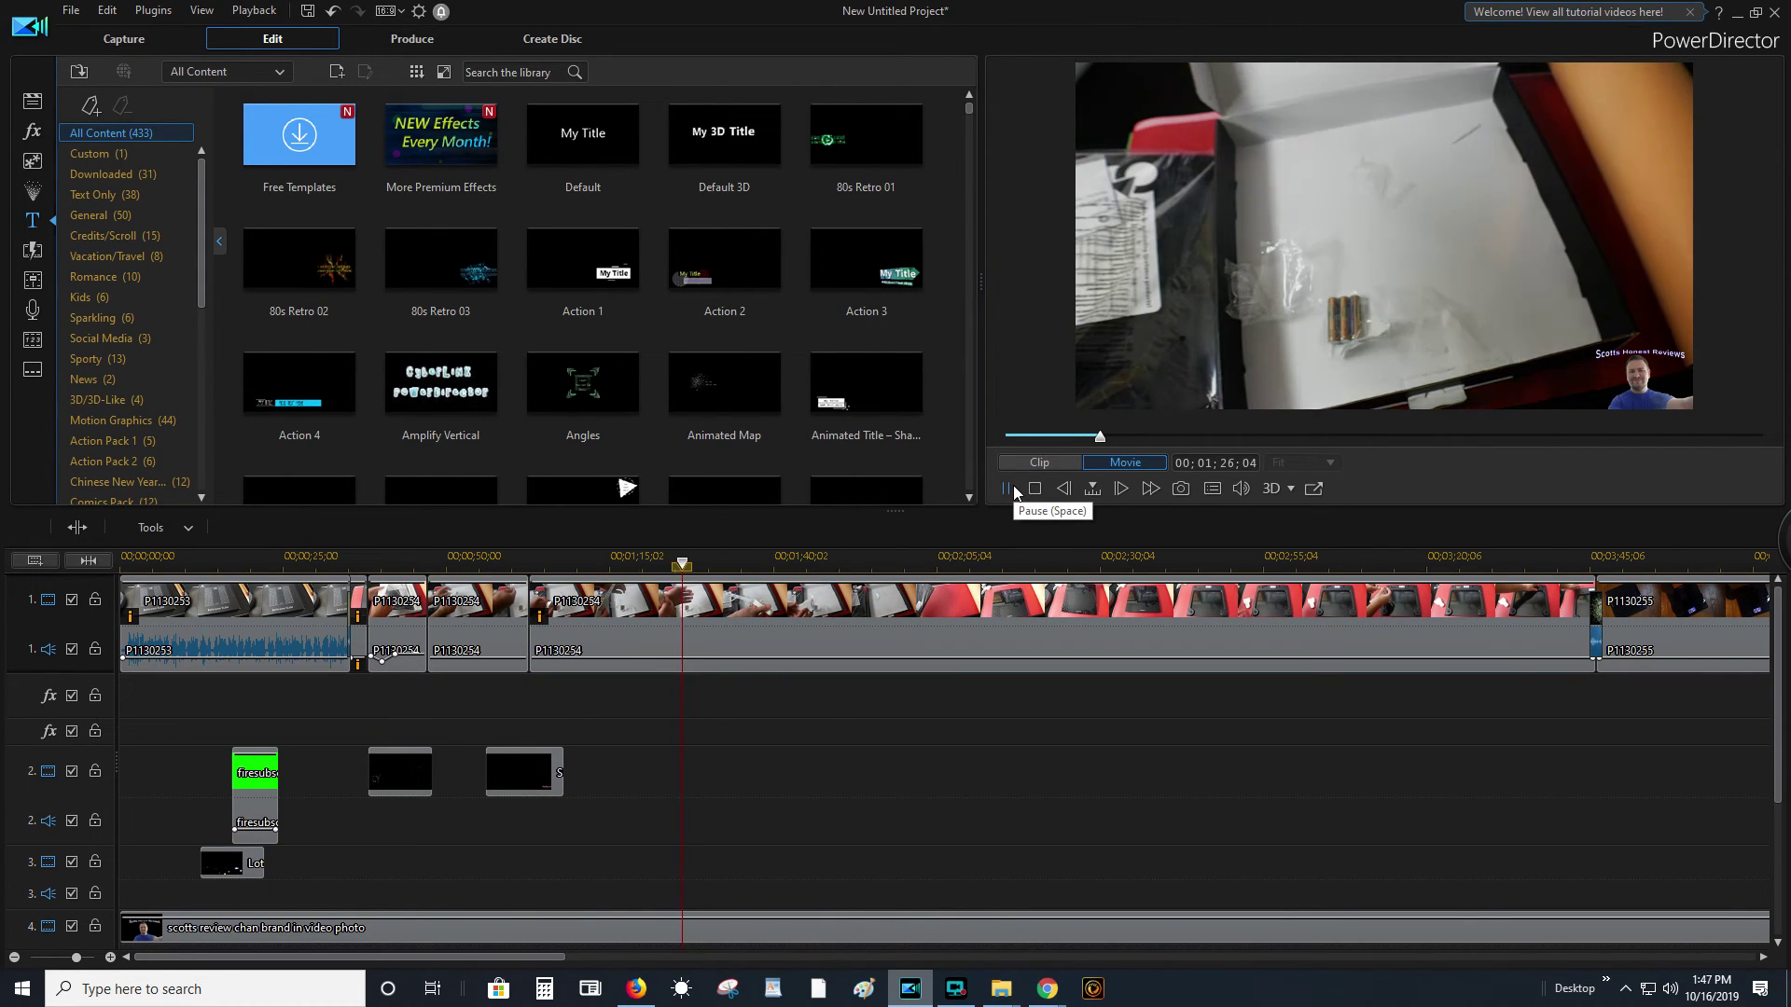
# - Set the long P1130254 clip's Color Adjustment sharpness to 130, preview it, and close the enhancement settings
pyautogui.click(821, 598)
pyautogui.rightClick(1143, 300)
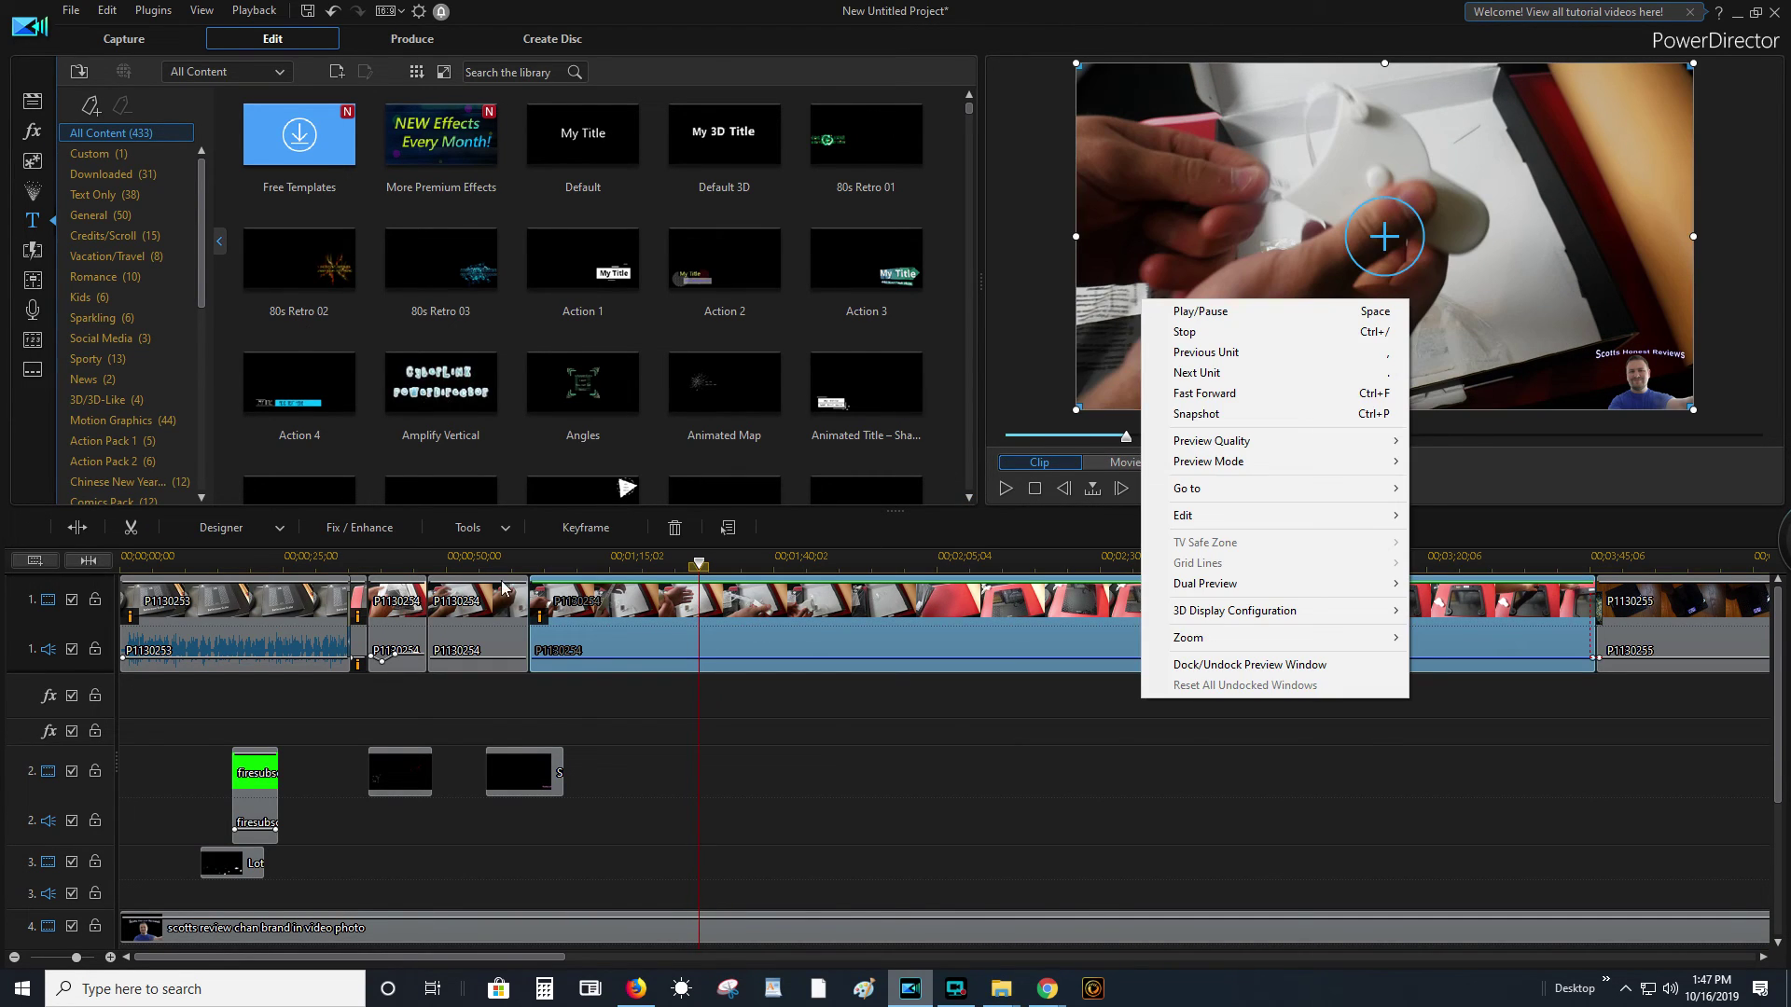
pyautogui.click(359, 528)
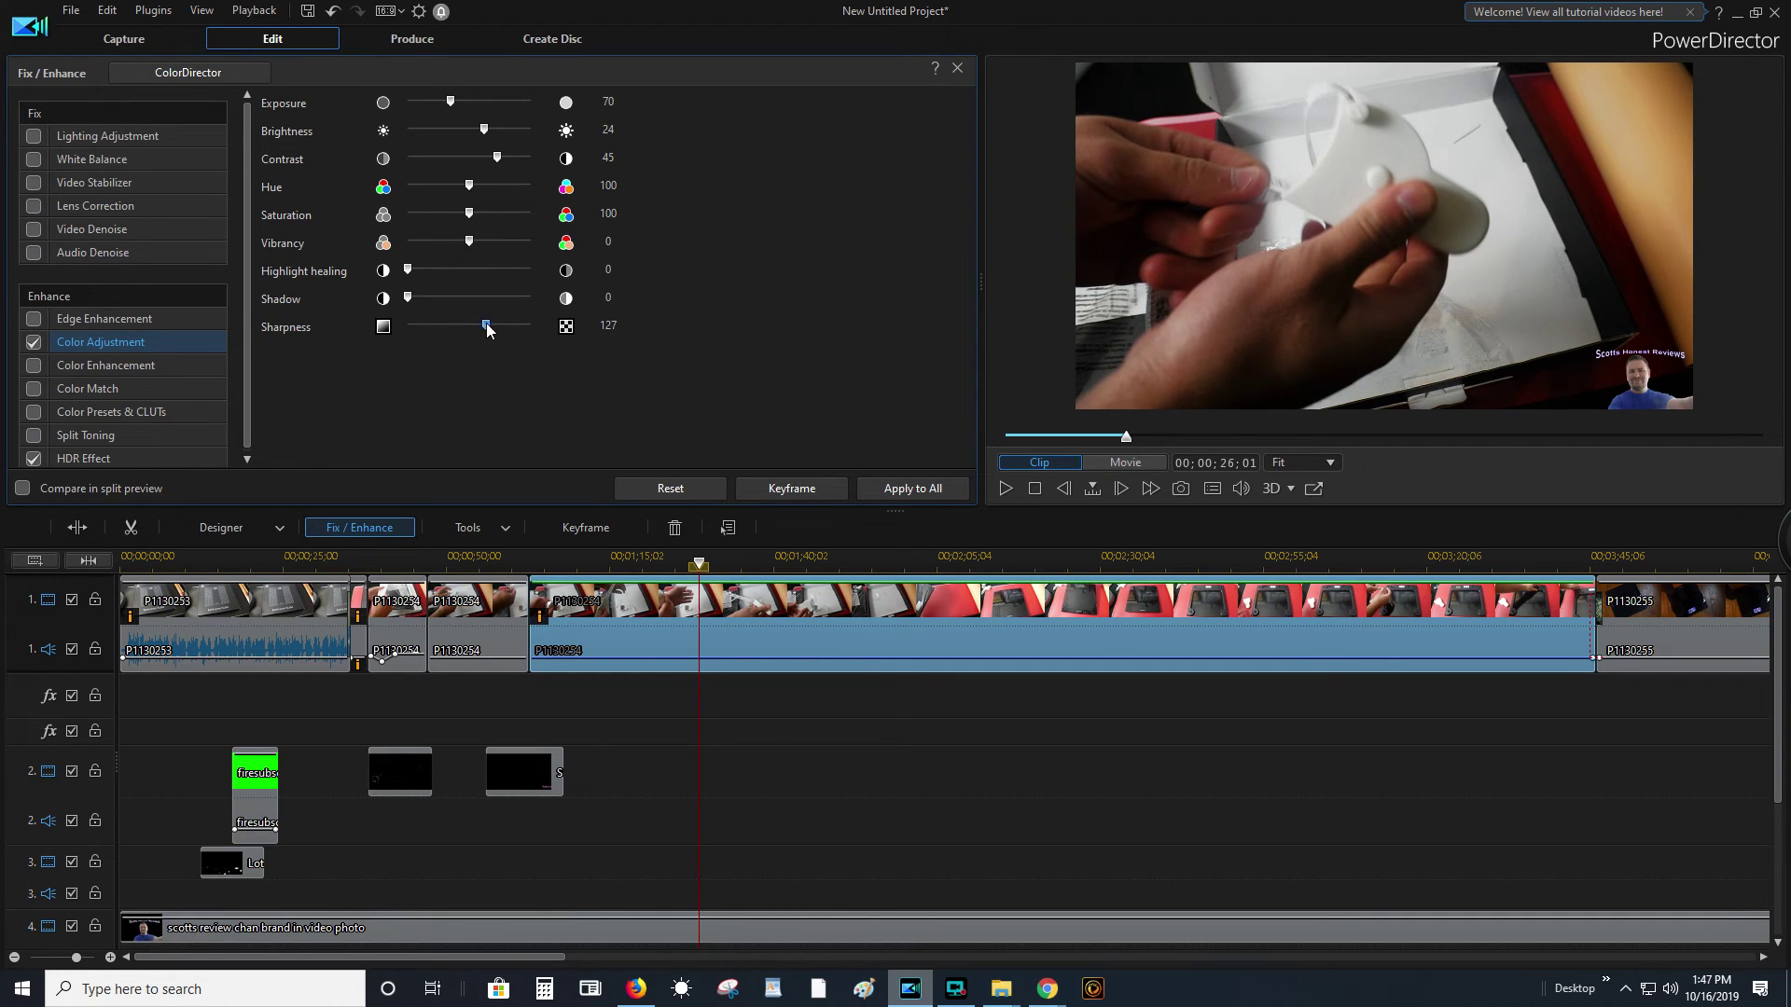
pyautogui.click(1009, 491)
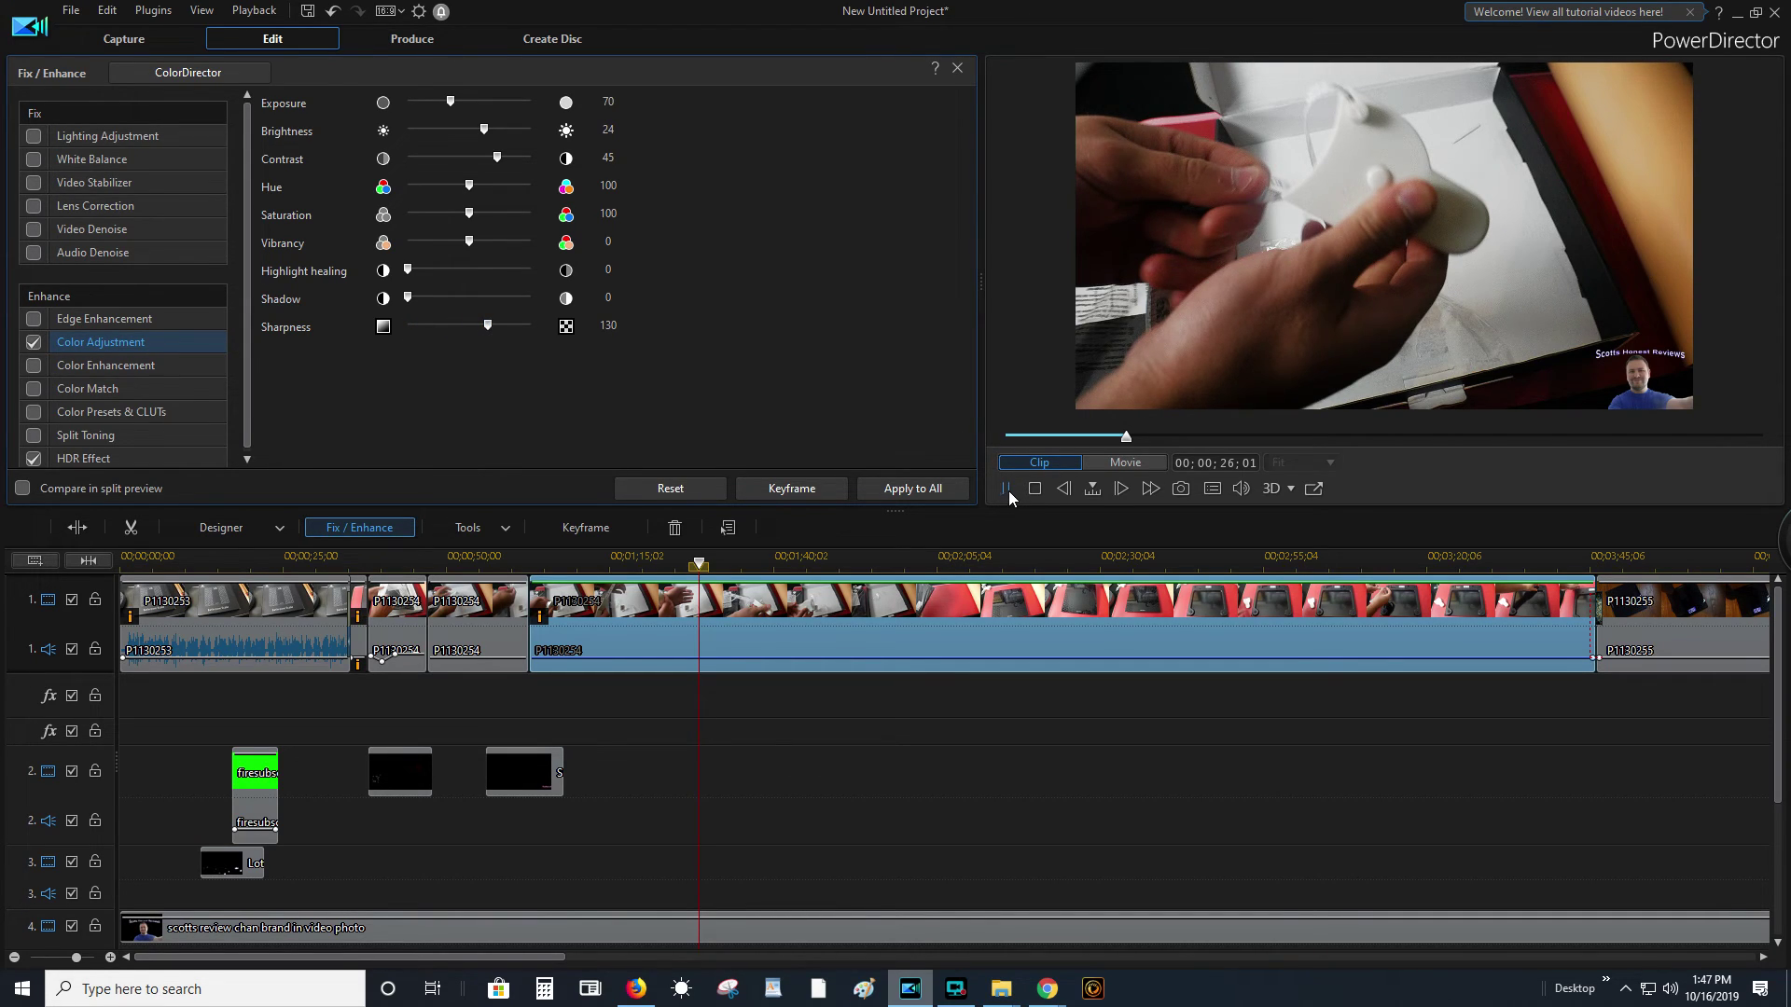
pyautogui.click(957, 68)
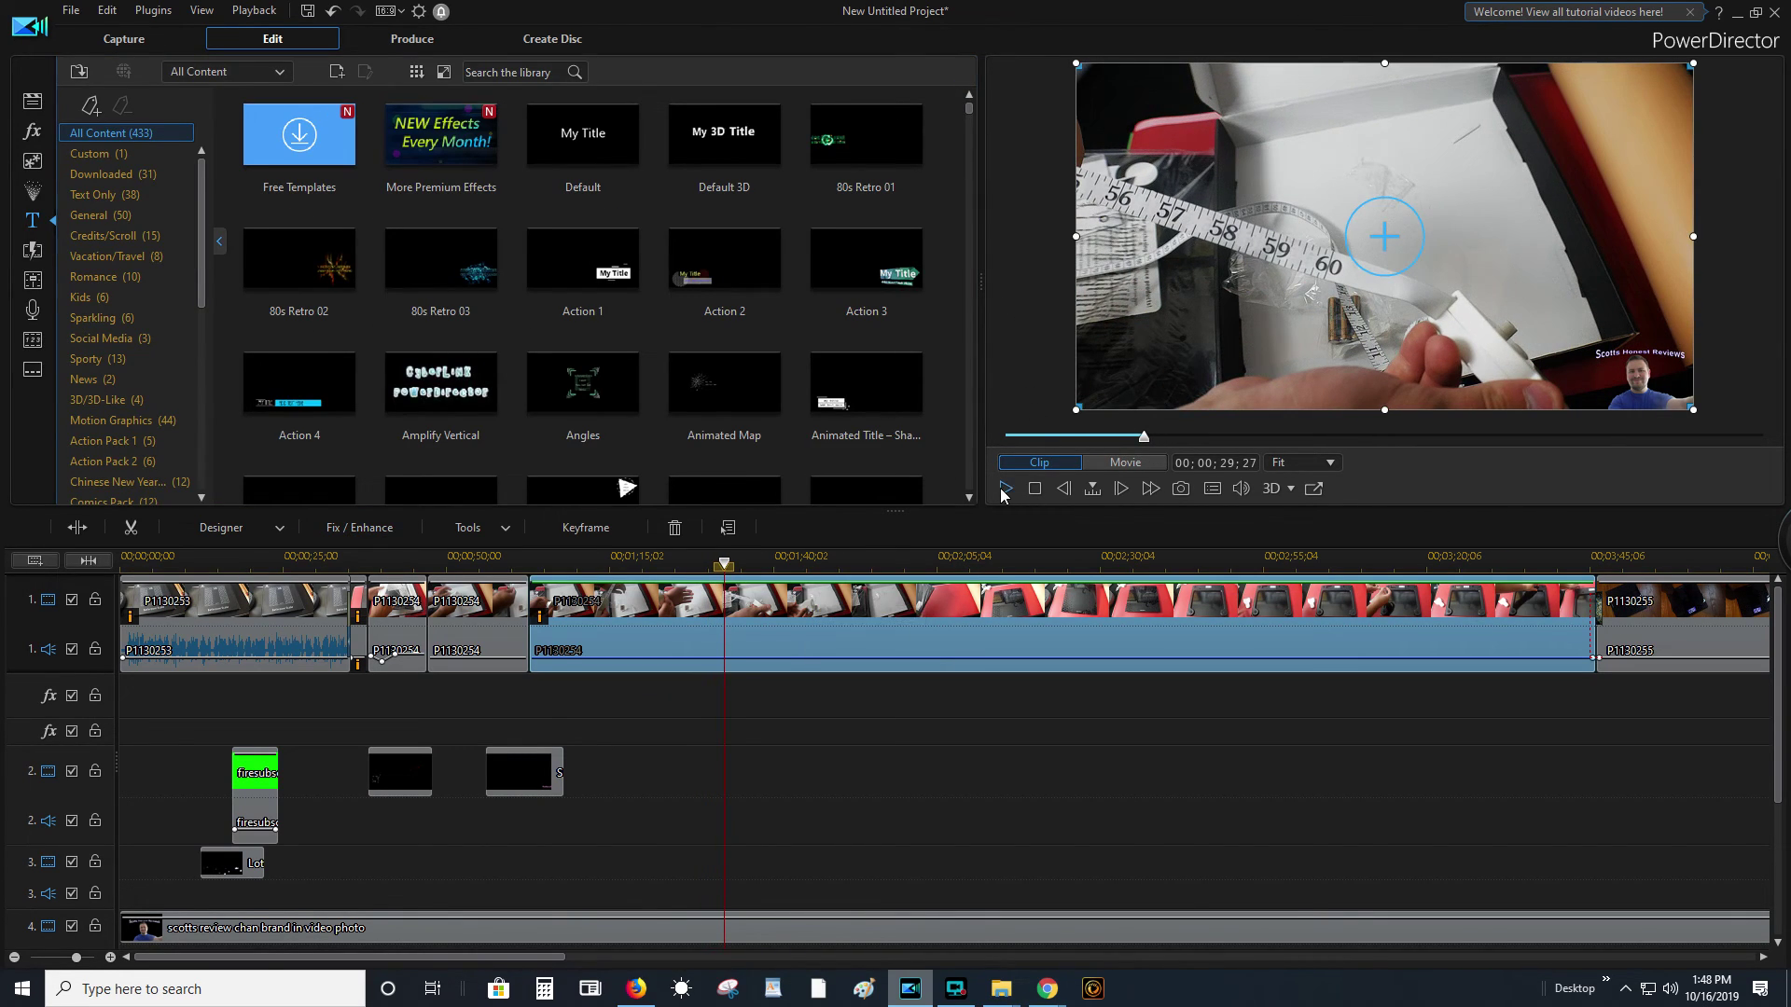
# - Play the enhanced clip onward, and replay it from 00;01;35;04 to check the color and sharpness
pyautogui.click(1004, 489)
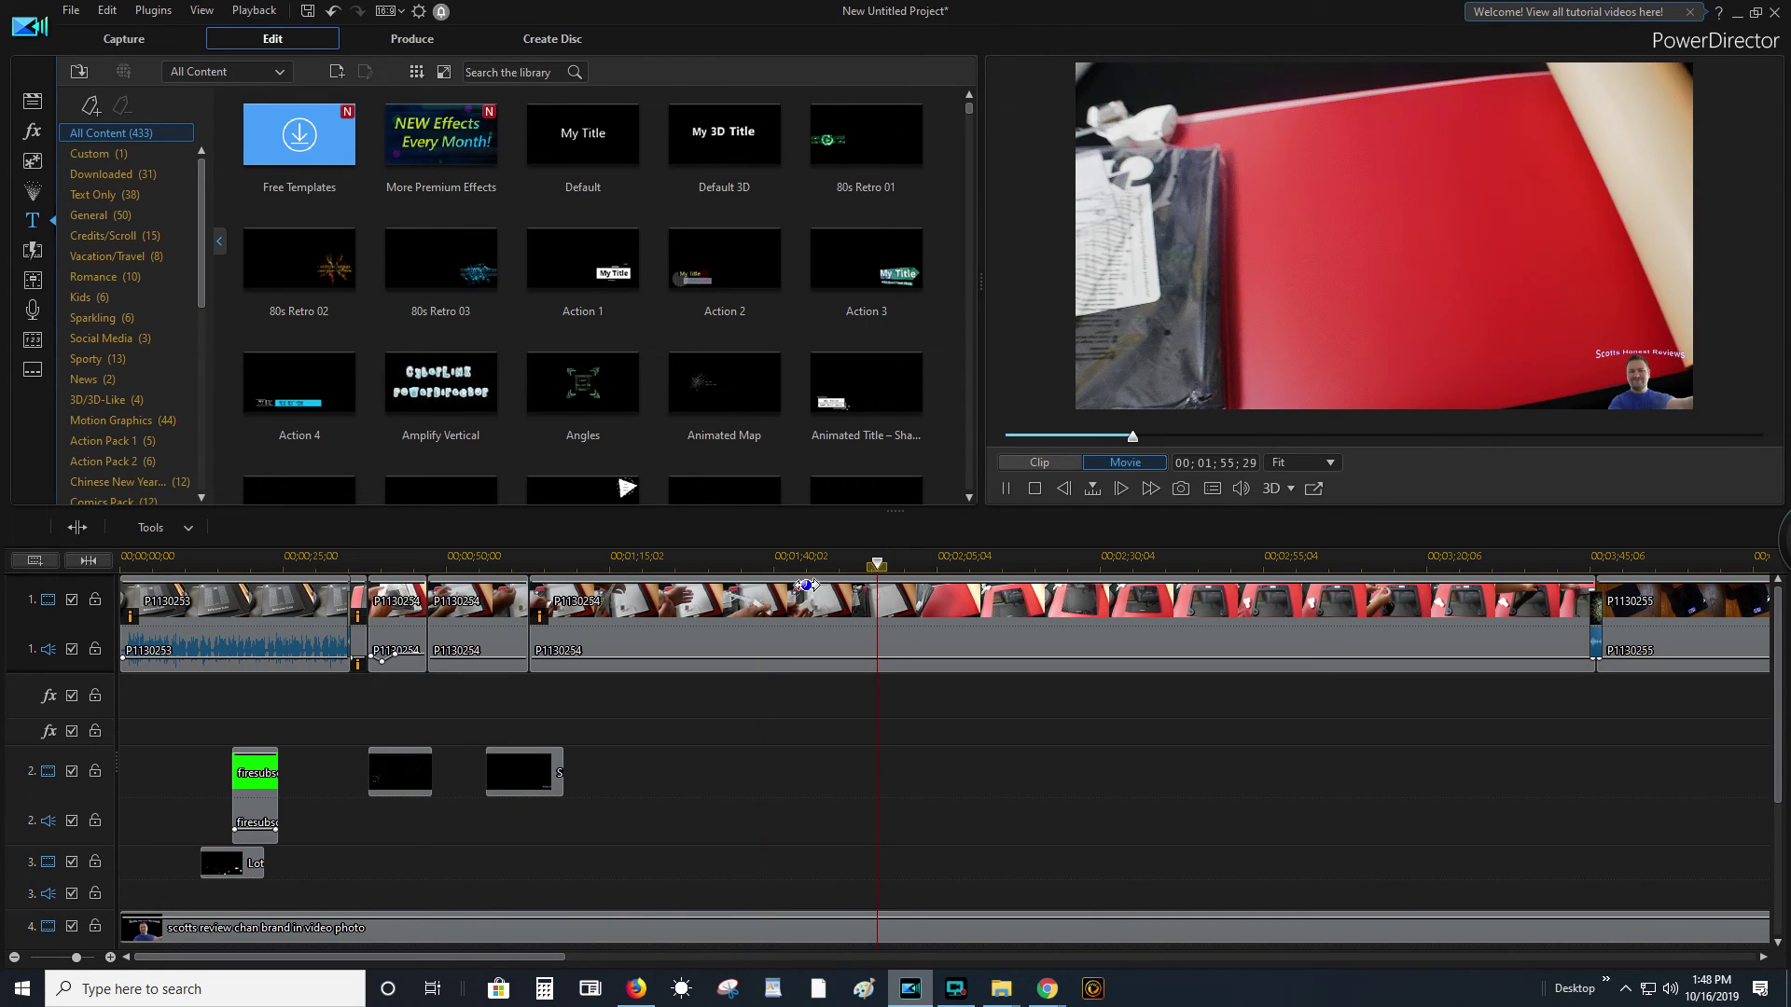
pyautogui.click(749, 582)
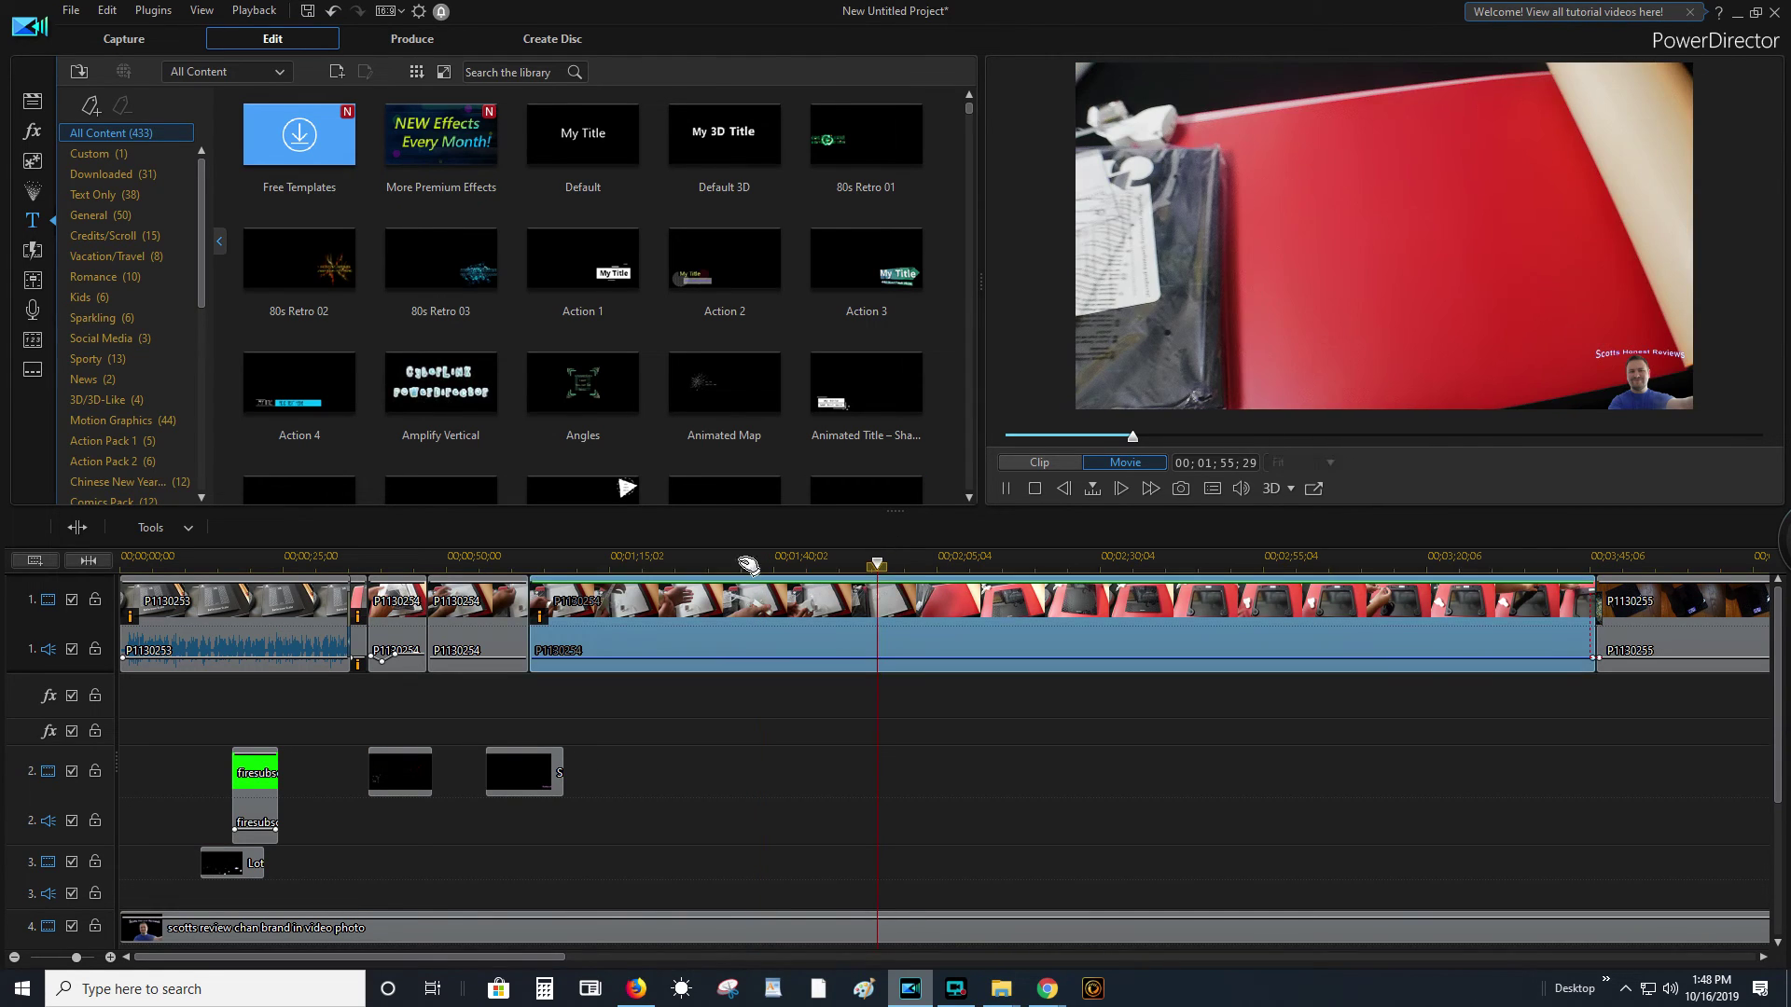
pyautogui.click(743, 564)
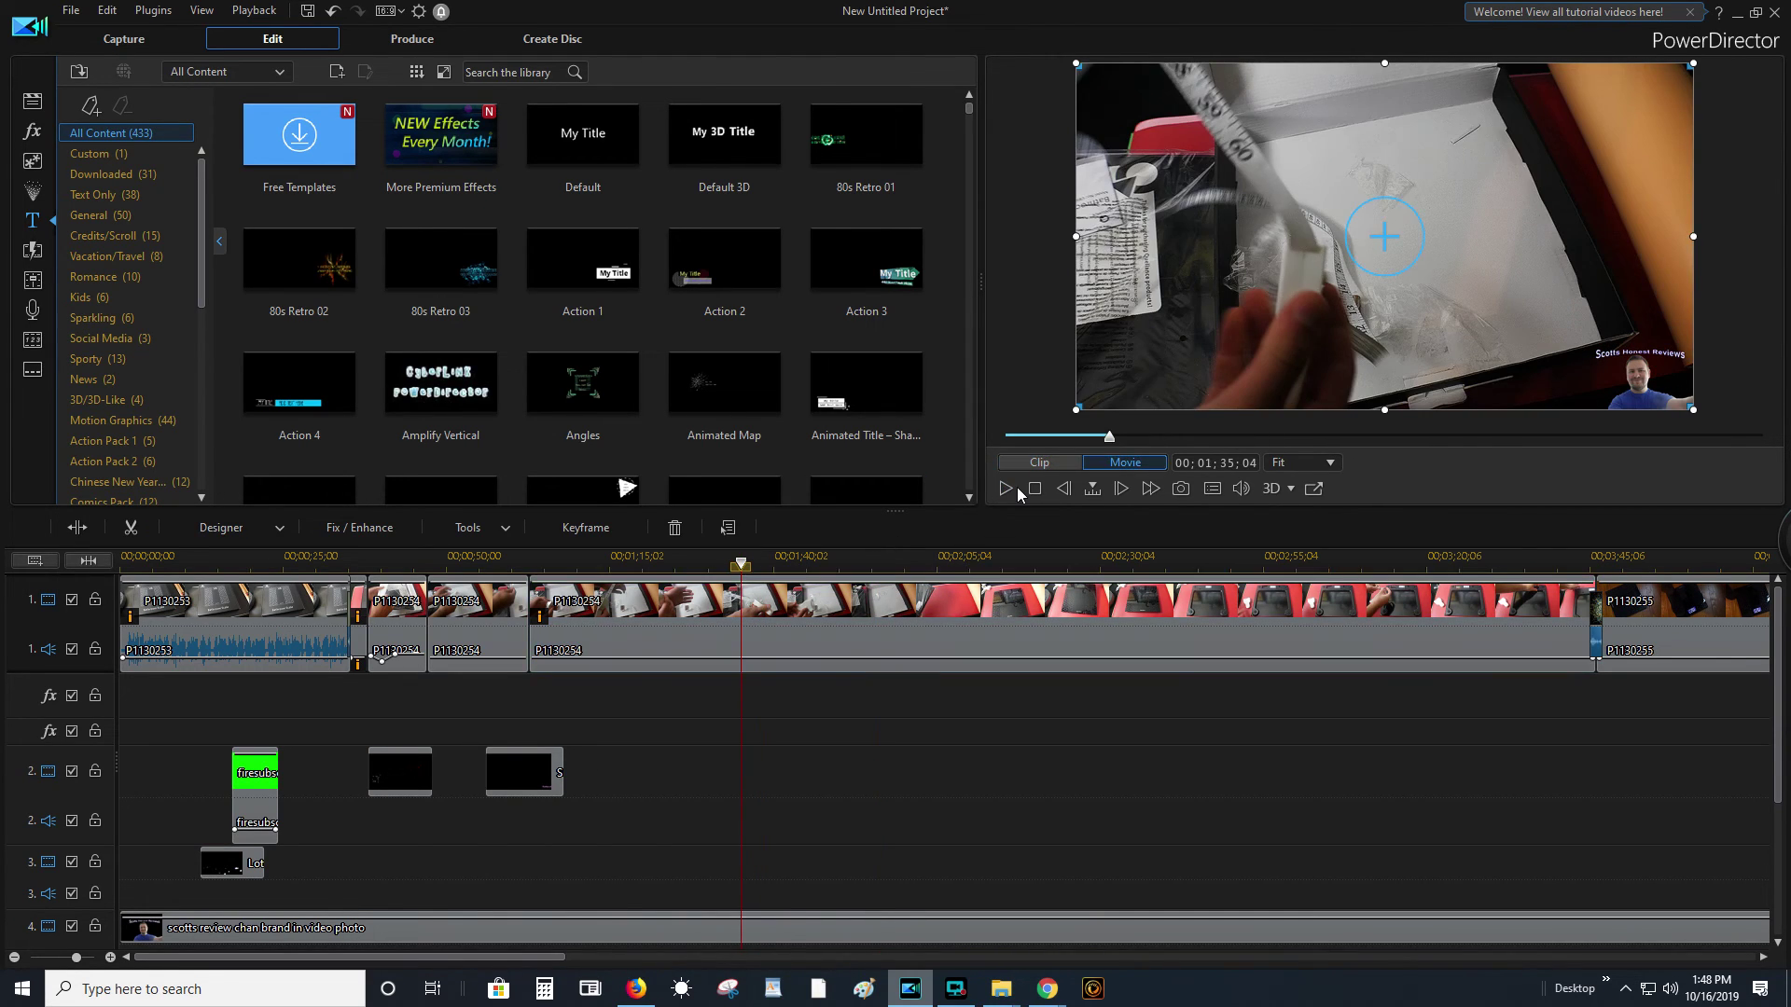
pyautogui.click(1017, 487)
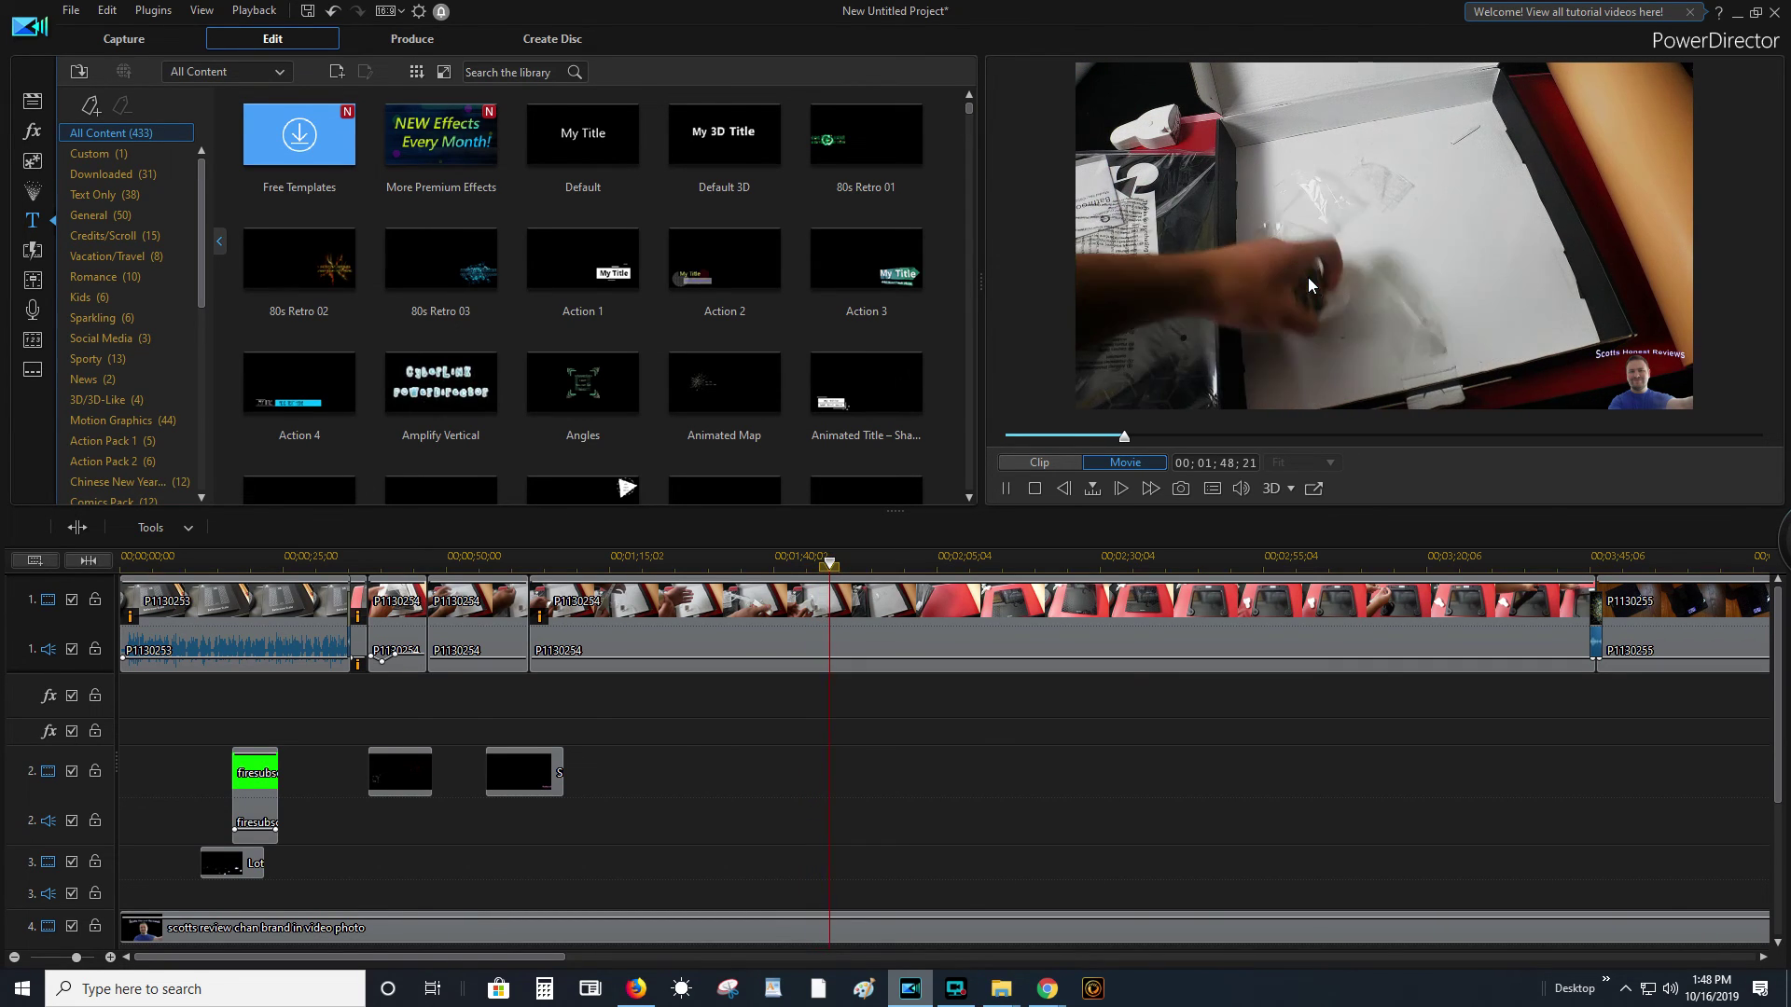
# - Bring back the media content library and play the clip's section showing the scale on the red box, pausing at 00;02;08;11
pyautogui.click(708, 374)
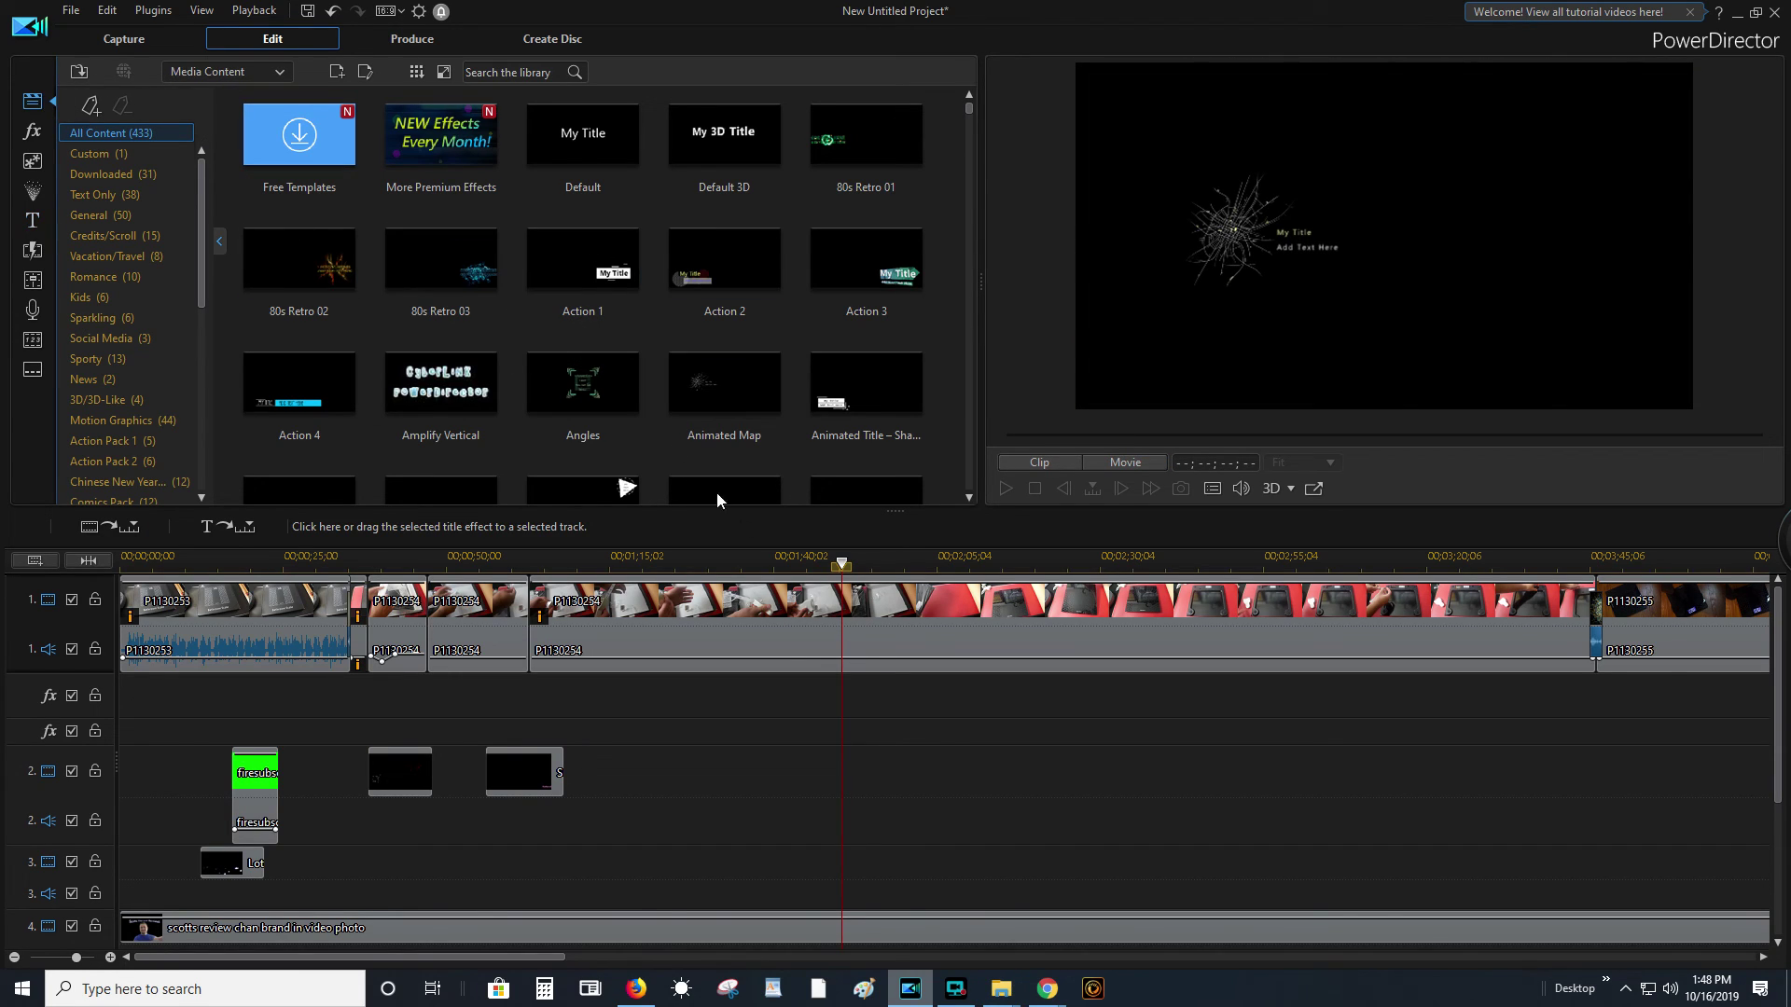
pyautogui.press('F3')
pyautogui.click(907, 644)
pyautogui.click(1000, 489)
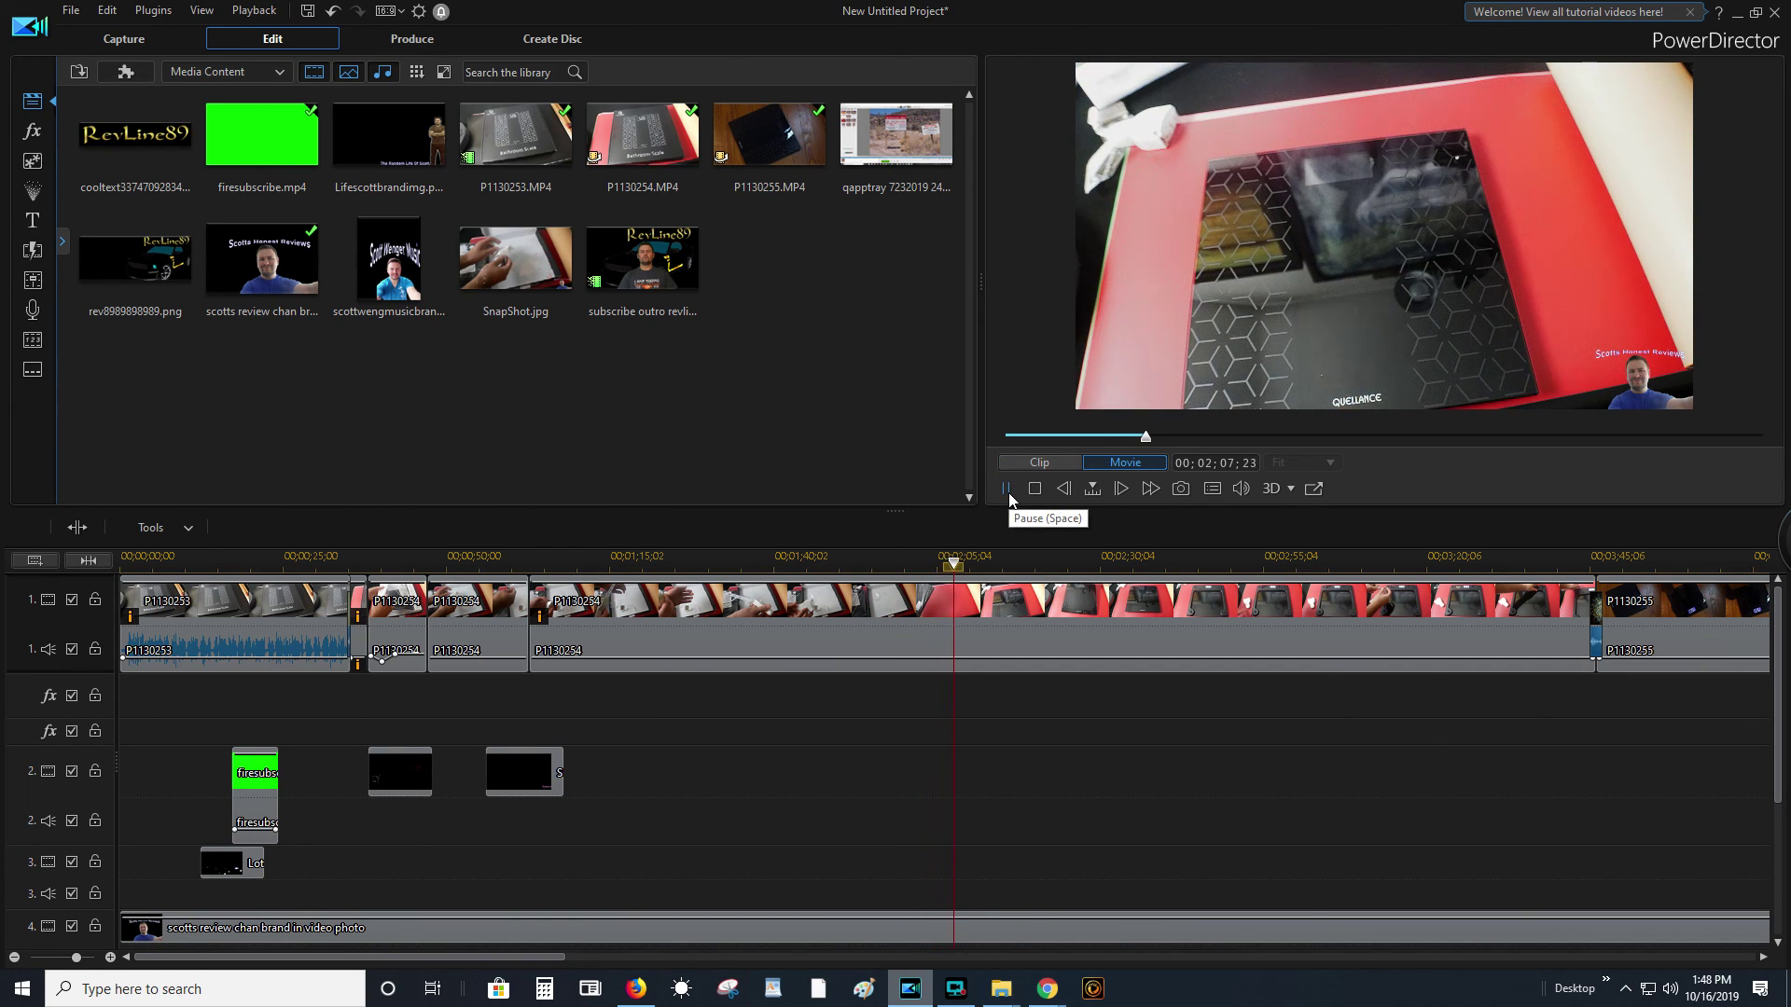
pyautogui.click(1006, 489)
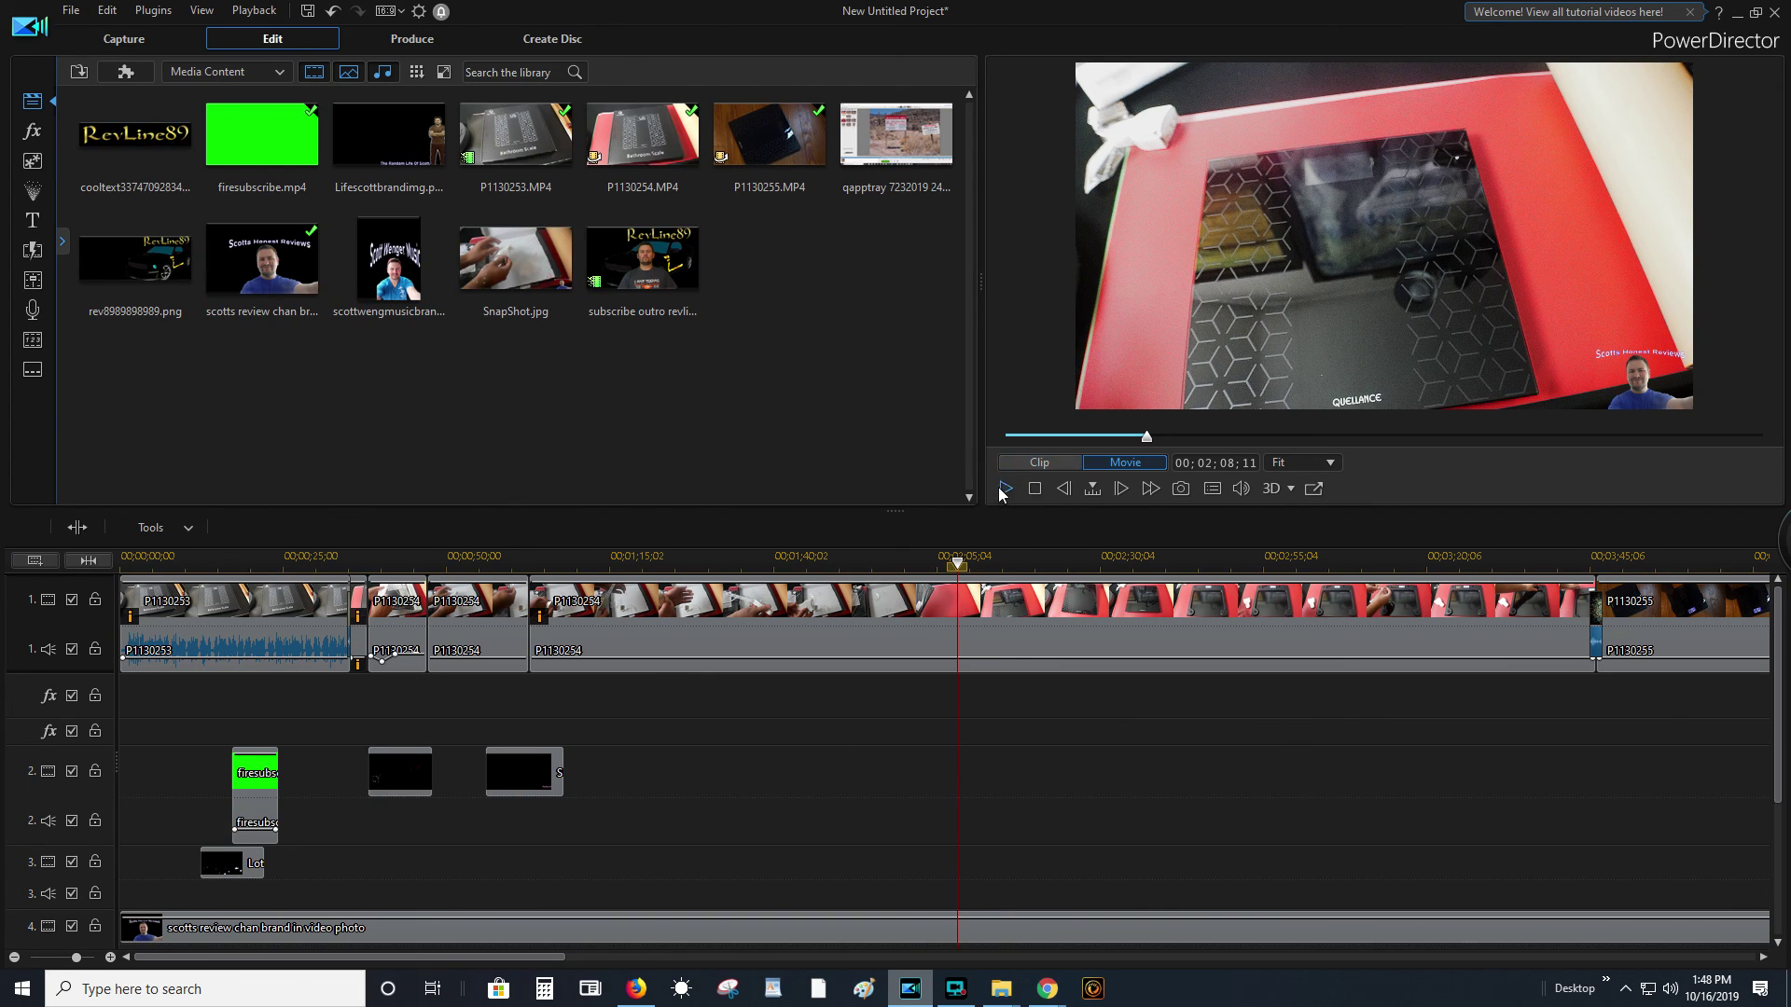
# - Continue the movie playback for a few more seconds and pause at 00;02;11;28
pyautogui.scroll(-3, 817, 718)
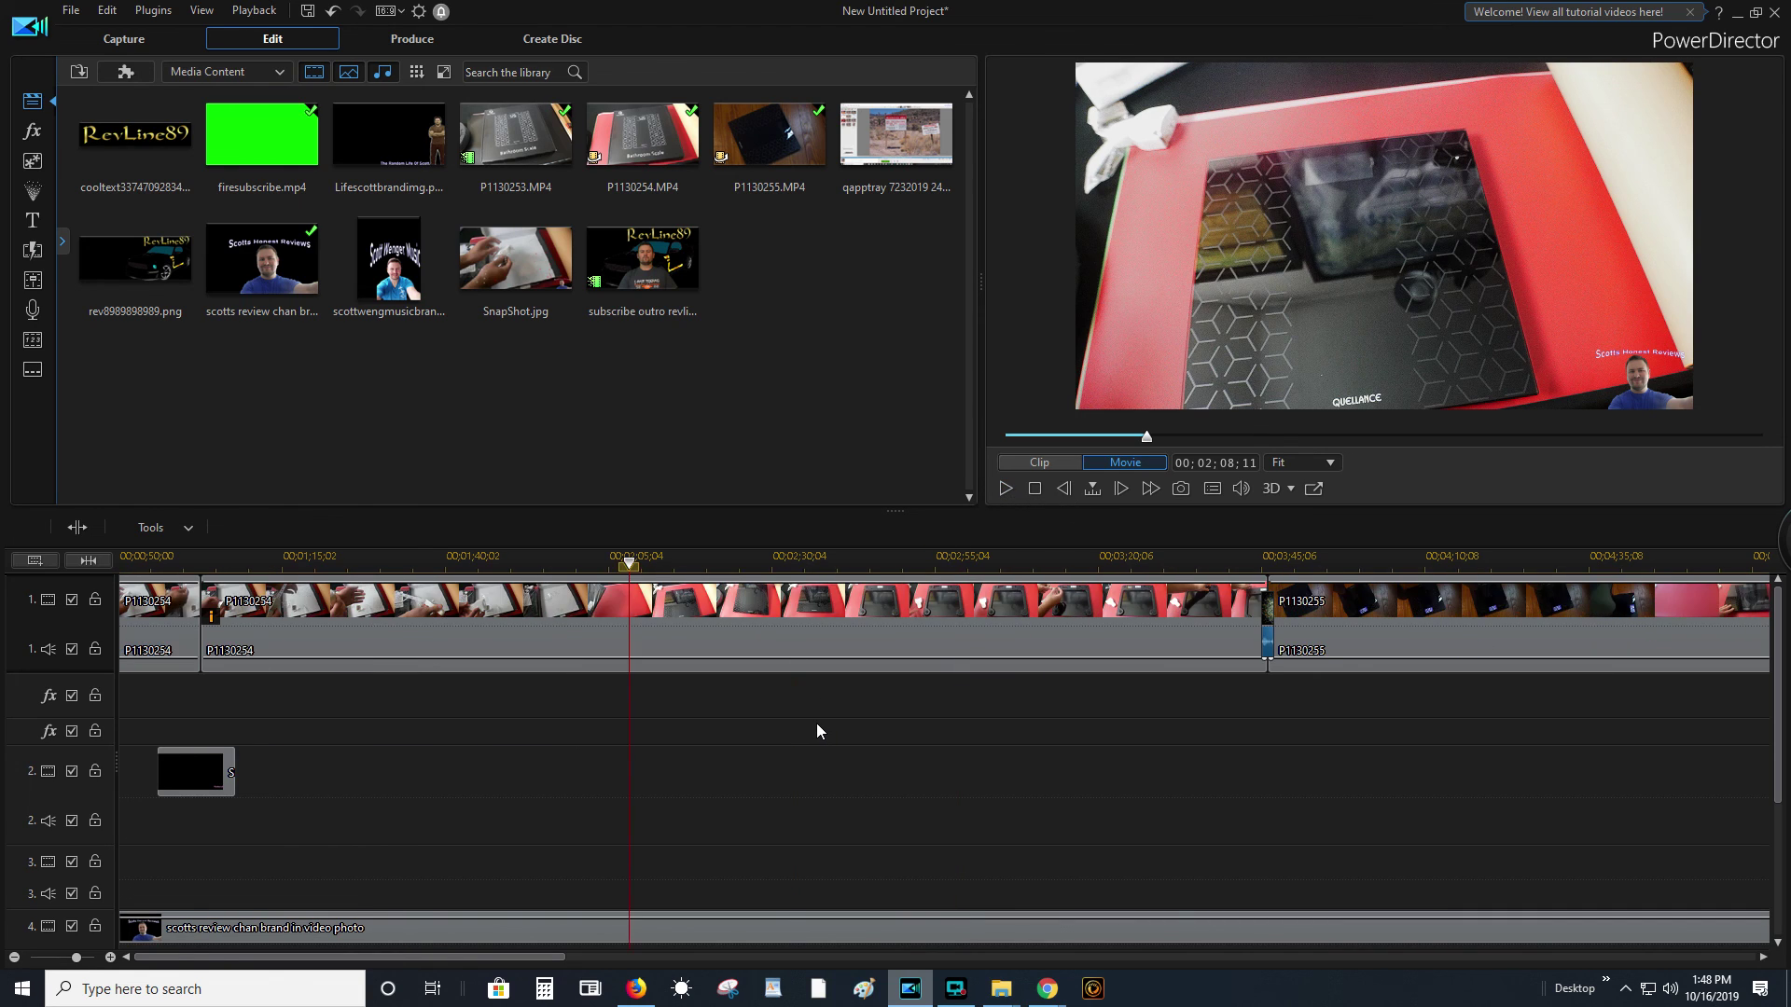
pyautogui.scroll(3, 820, 724)
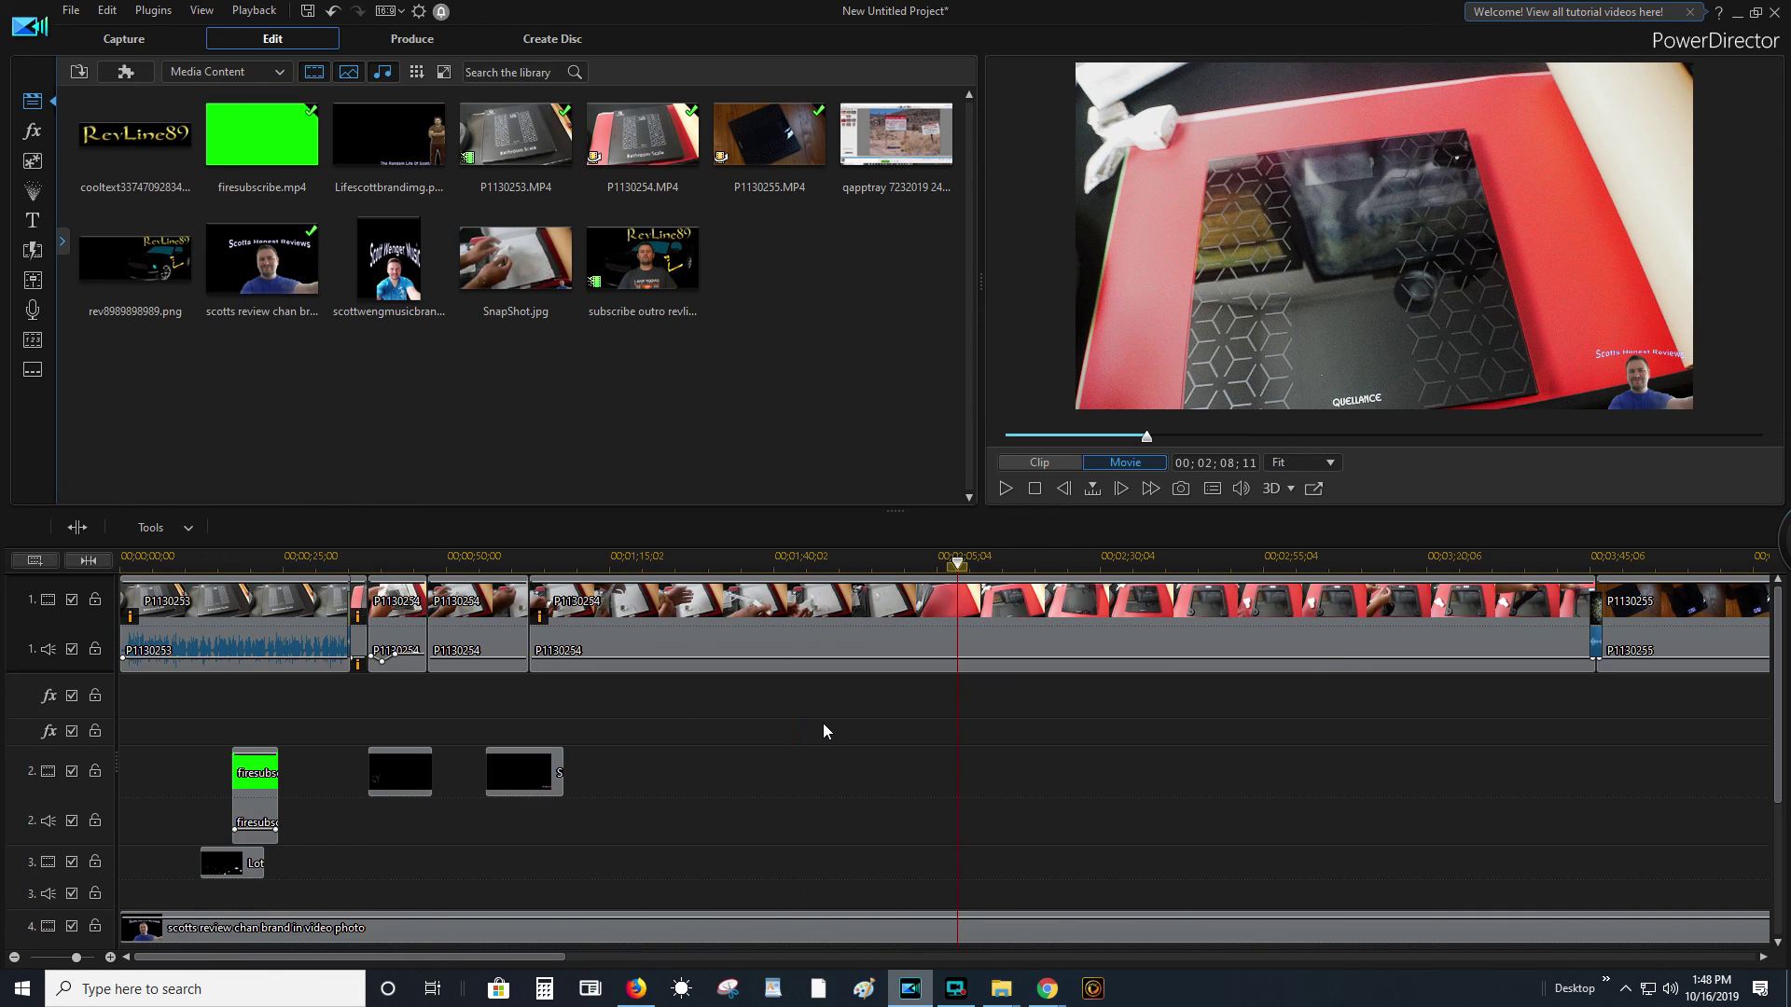
pyautogui.click(1004, 490)
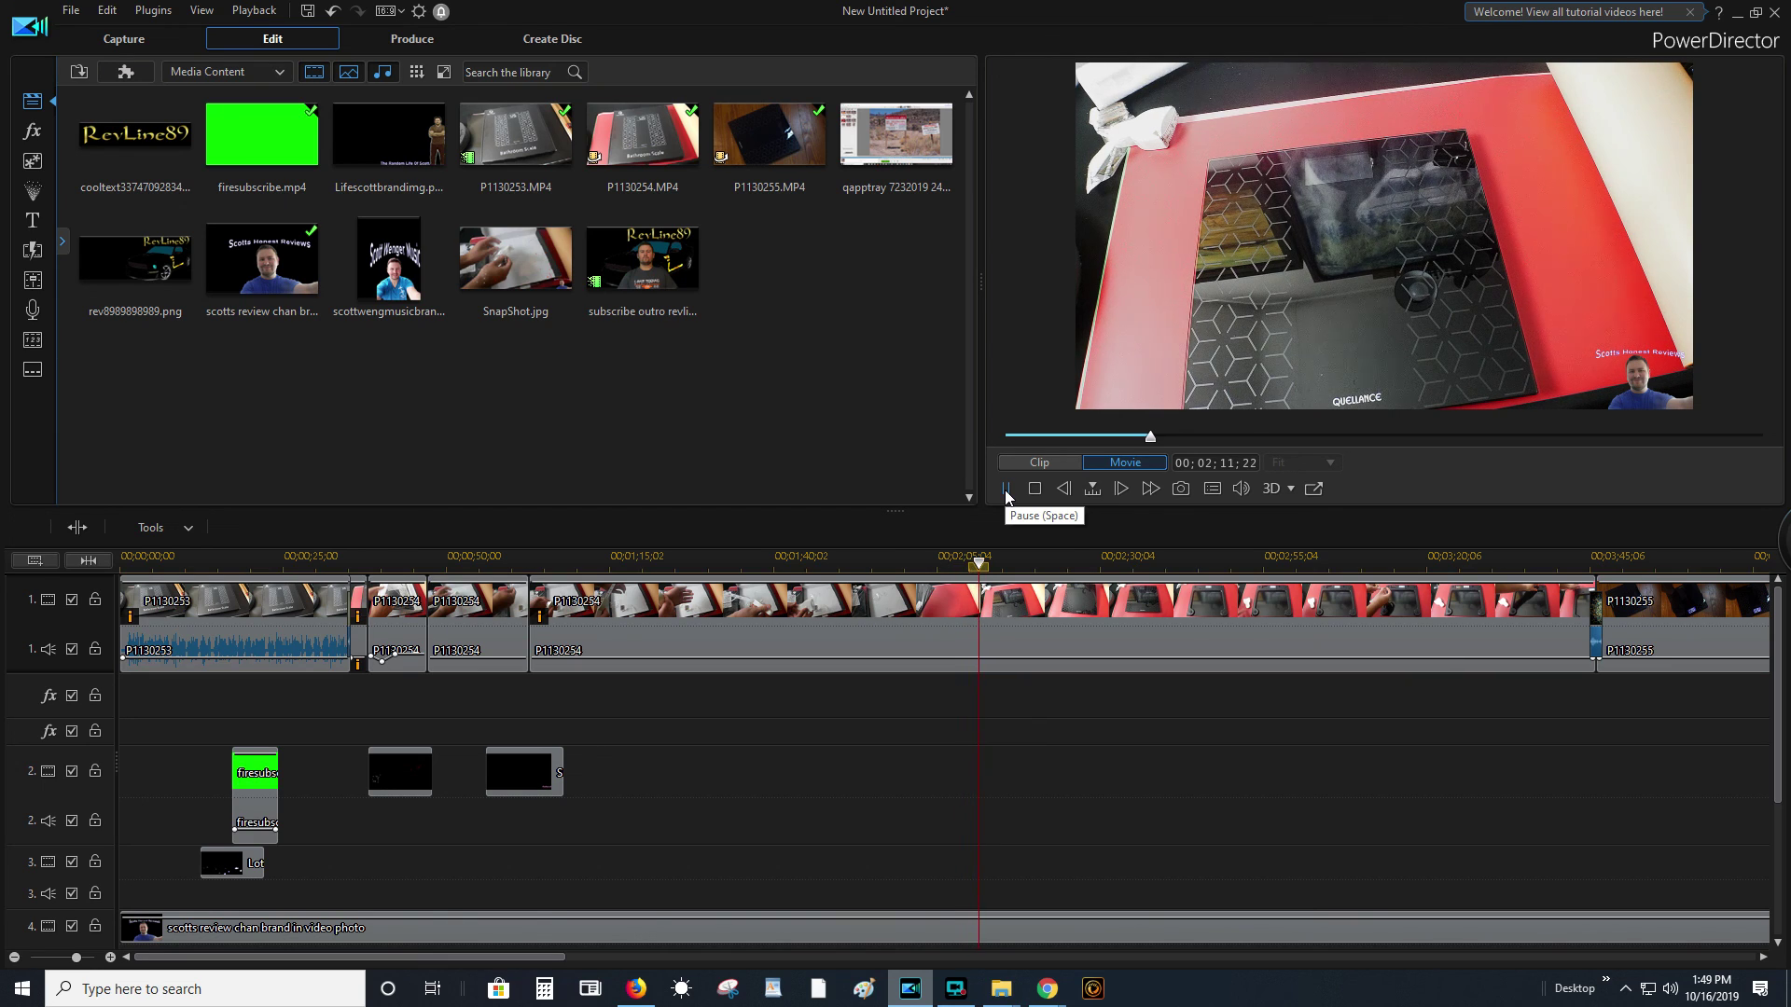
pyautogui.click(1006, 490)
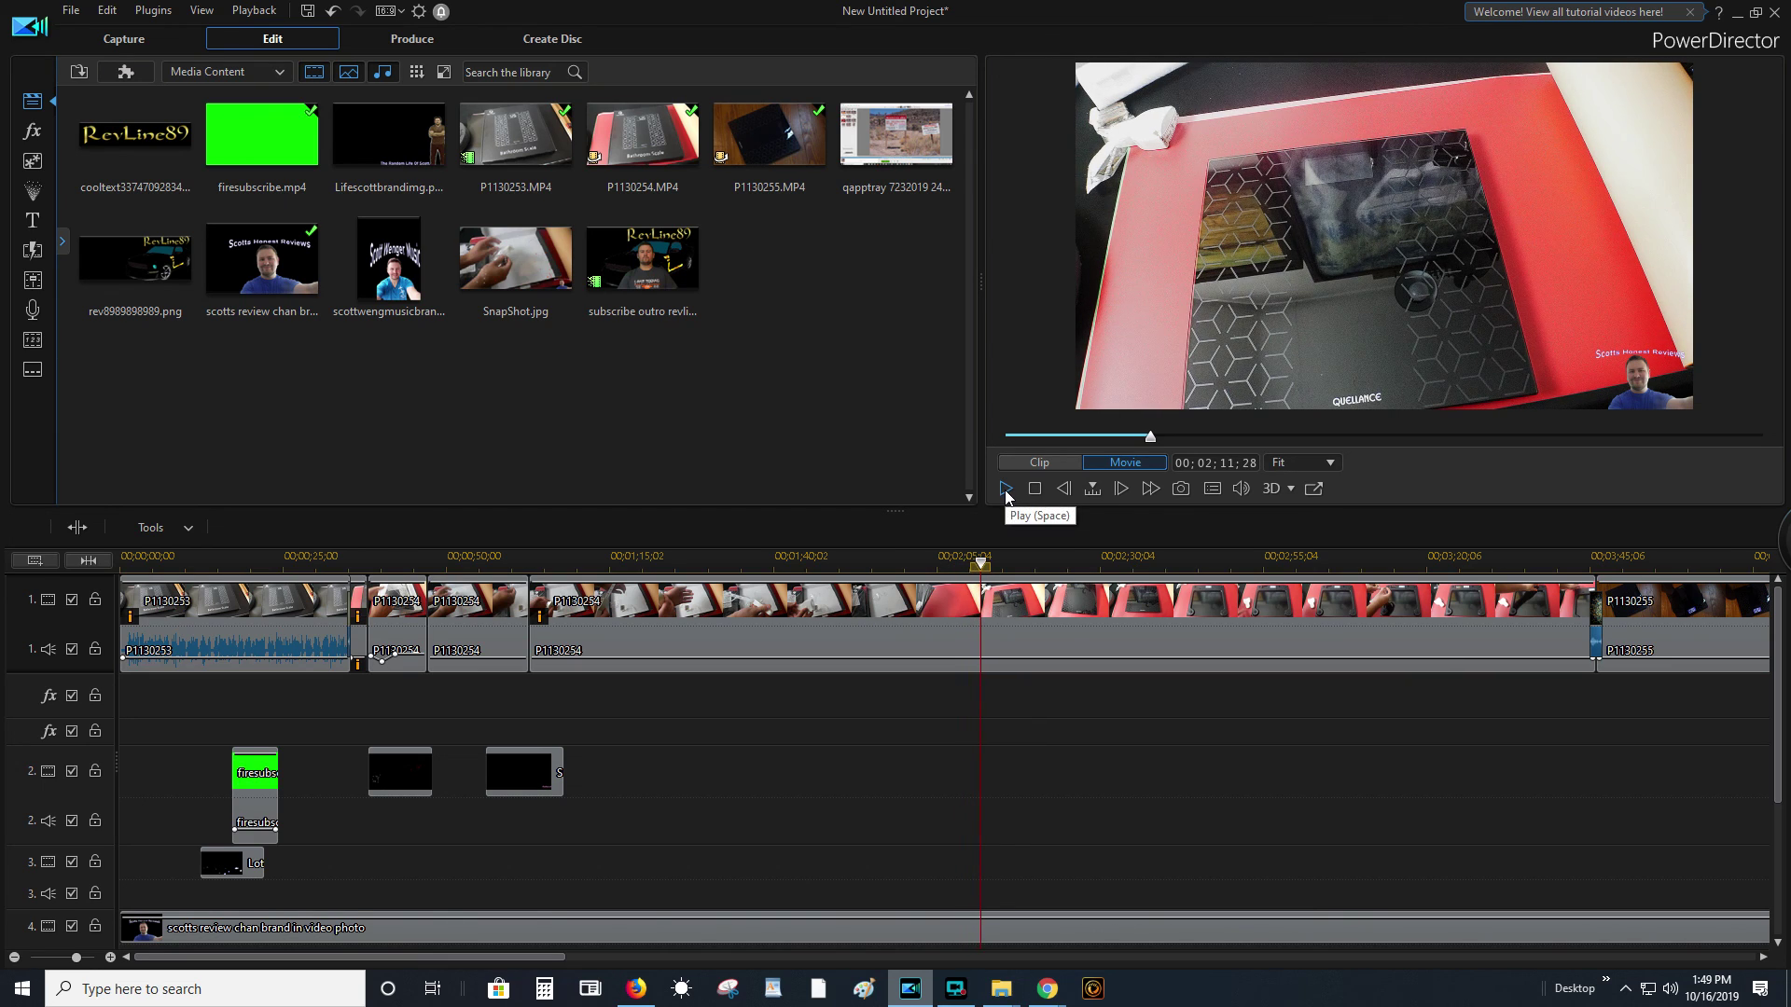